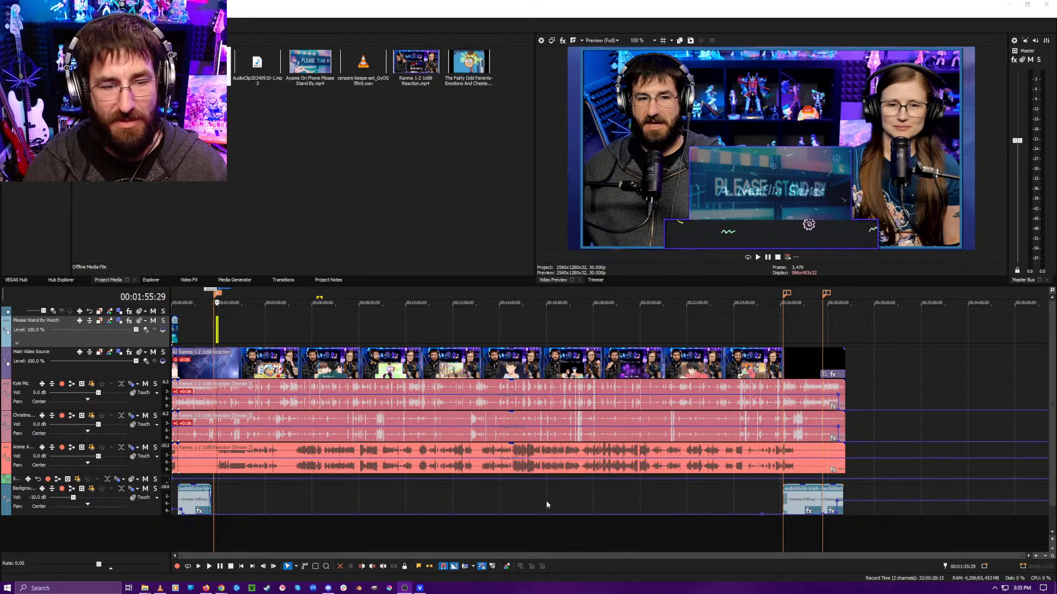
- Play short samples at several points along the reaction timeline to review where the commentary occurs
{"action": "left_click", "coordinate": [244, 539]}
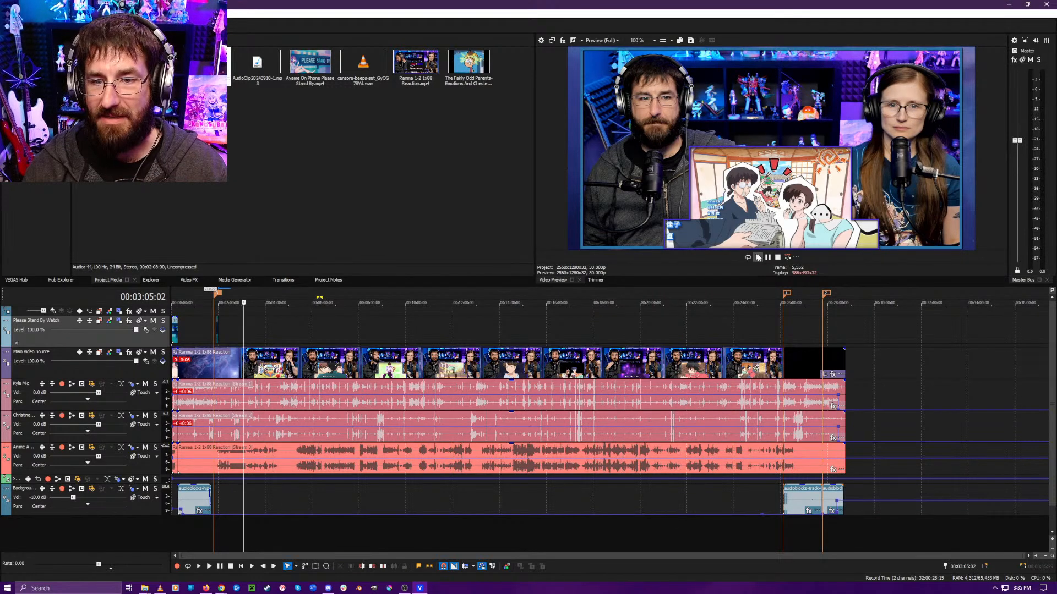
{"action": "left_click", "coordinate": [758, 257]}
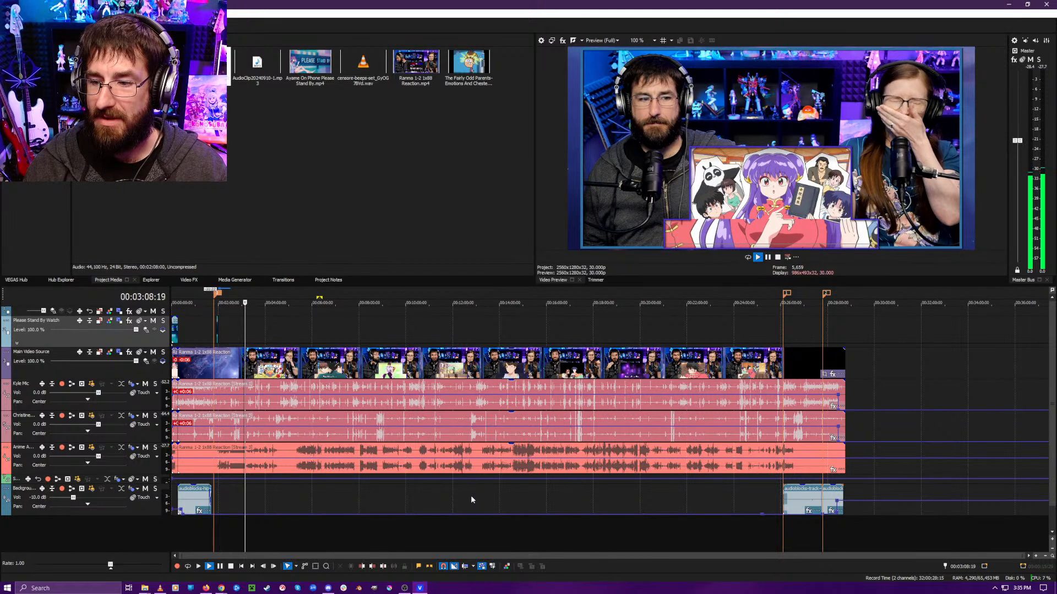
{"action": "scroll", "coordinate": [471, 495], "scroll_direction": "up", "scroll_amount": 1}
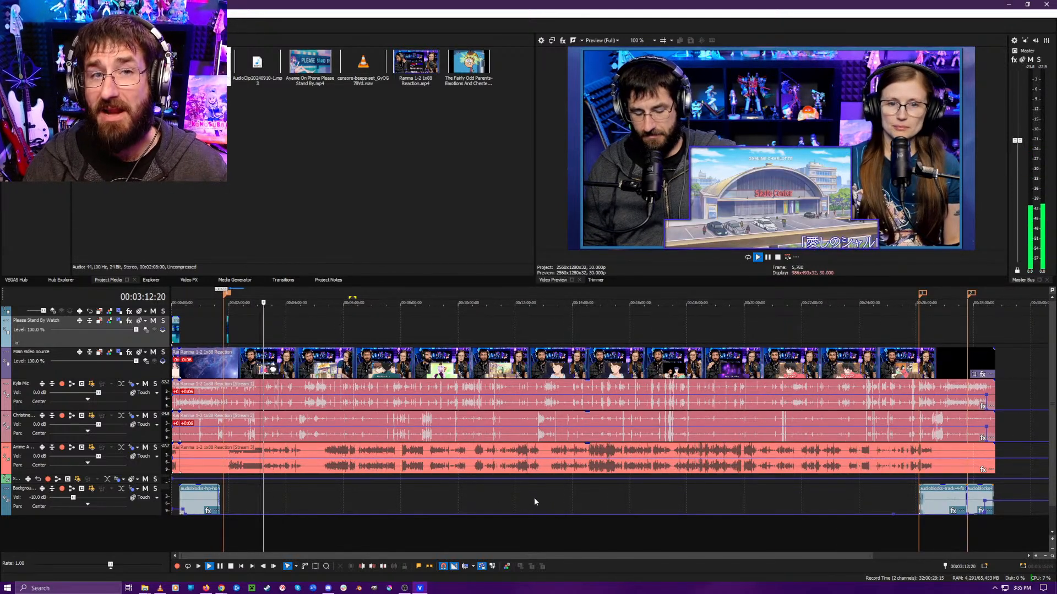
{"action": "left_click", "coordinate": [317, 536]}
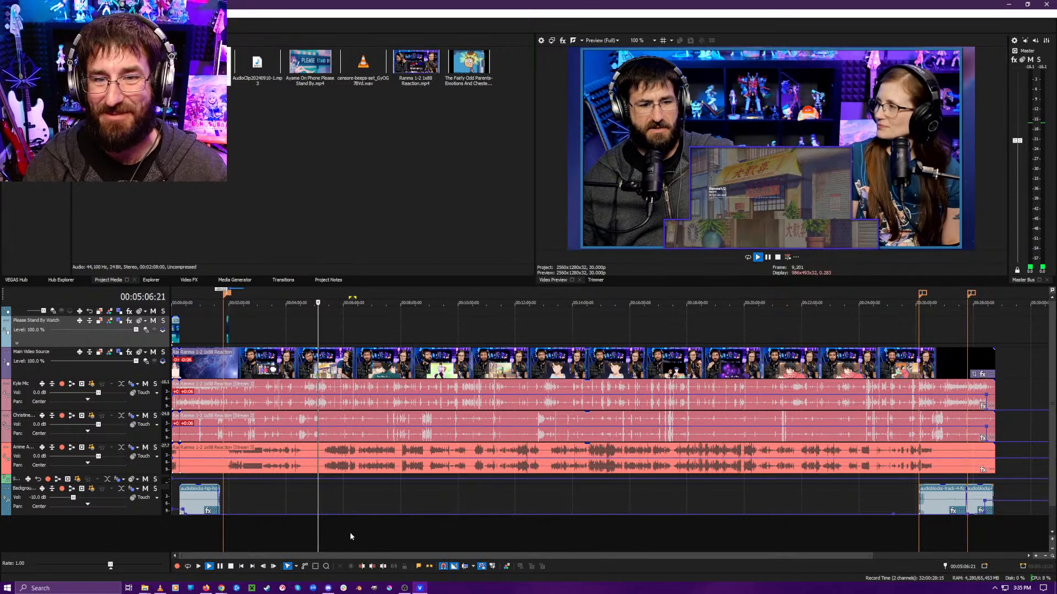
{"action": "left_click_drag", "start_coordinate": [350, 531], "coordinate": [724, 559]}
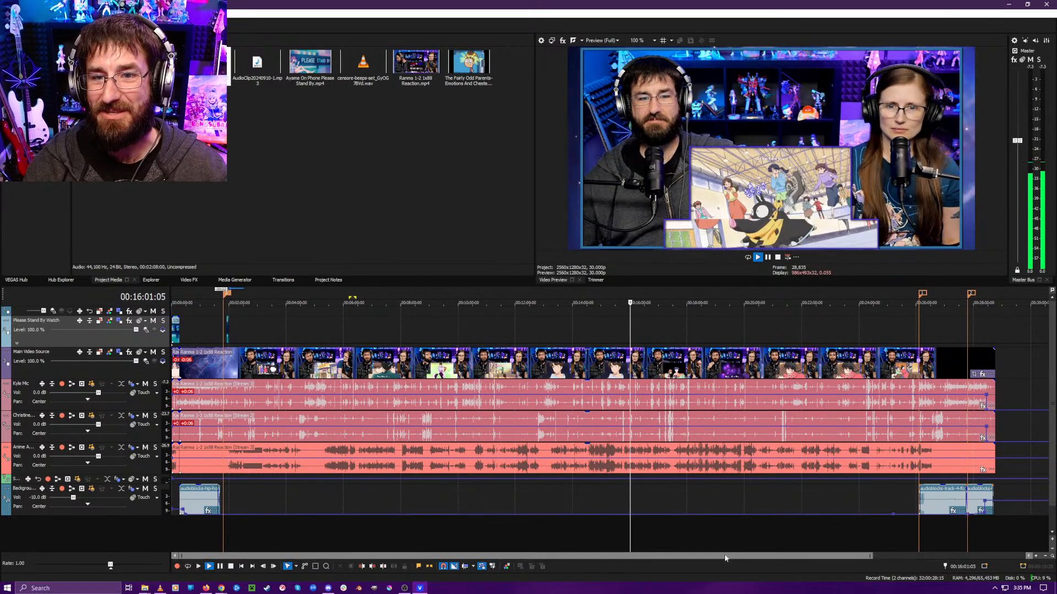
{"action": "left_click", "coordinate": [755, 543]}
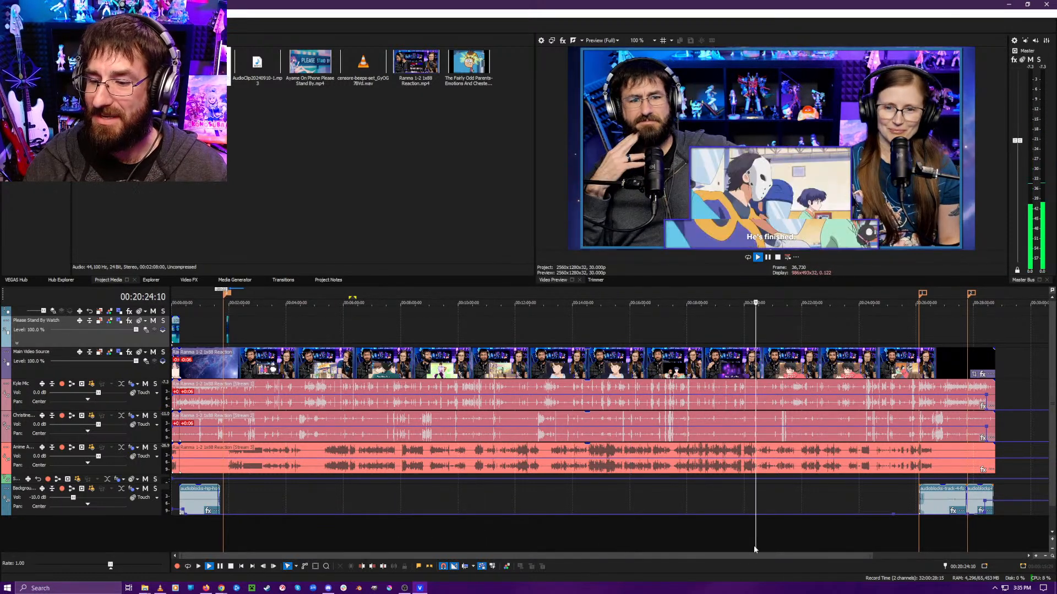
{"action": "left_click", "coordinate": [546, 537]}
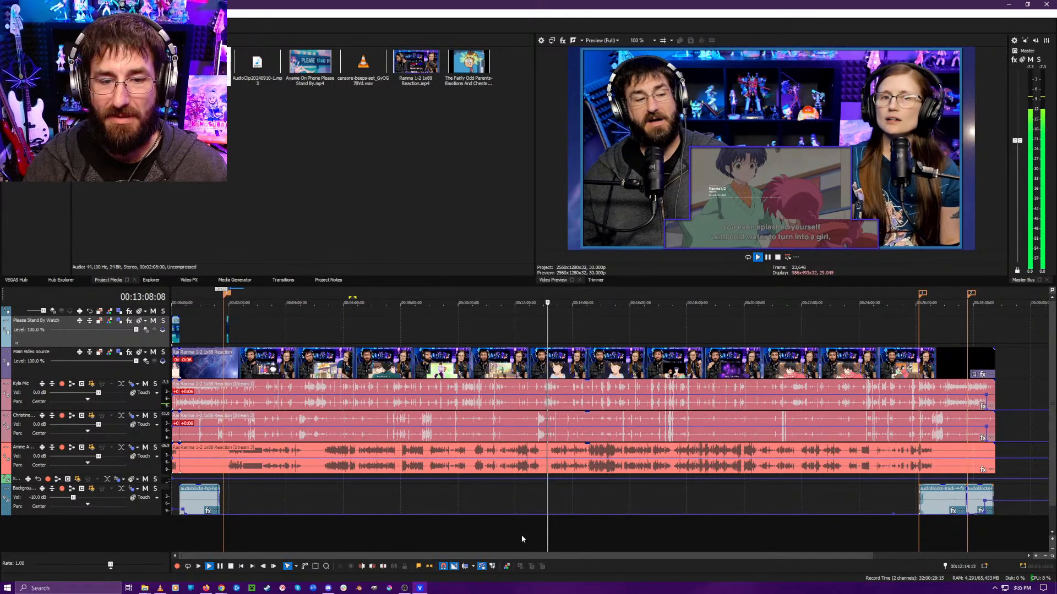
{"action": "left_click", "coordinate": [520, 534]}
{"action": "left_click", "coordinate": [768, 257]}
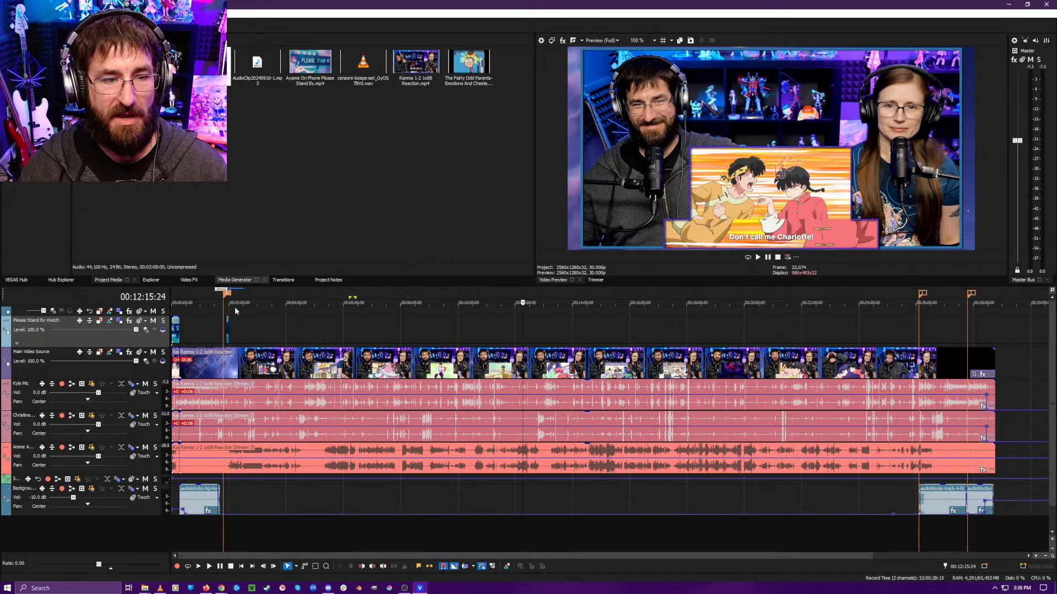
- Play the footage around the episode's start and split the main video with its audio at 00:01:51:19
{"action": "left_click", "coordinate": [234, 342]}
{"action": "scroll", "coordinate": [235, 342], "scroll_direction": "up", "scroll_amount": 8}
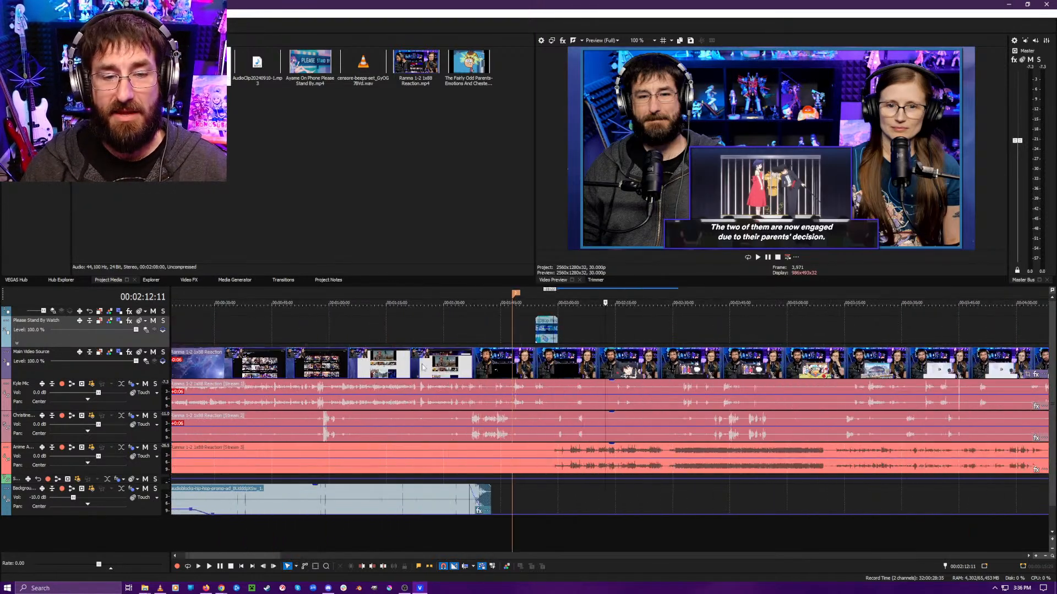
{"action": "left_click", "coordinate": [524, 328]}
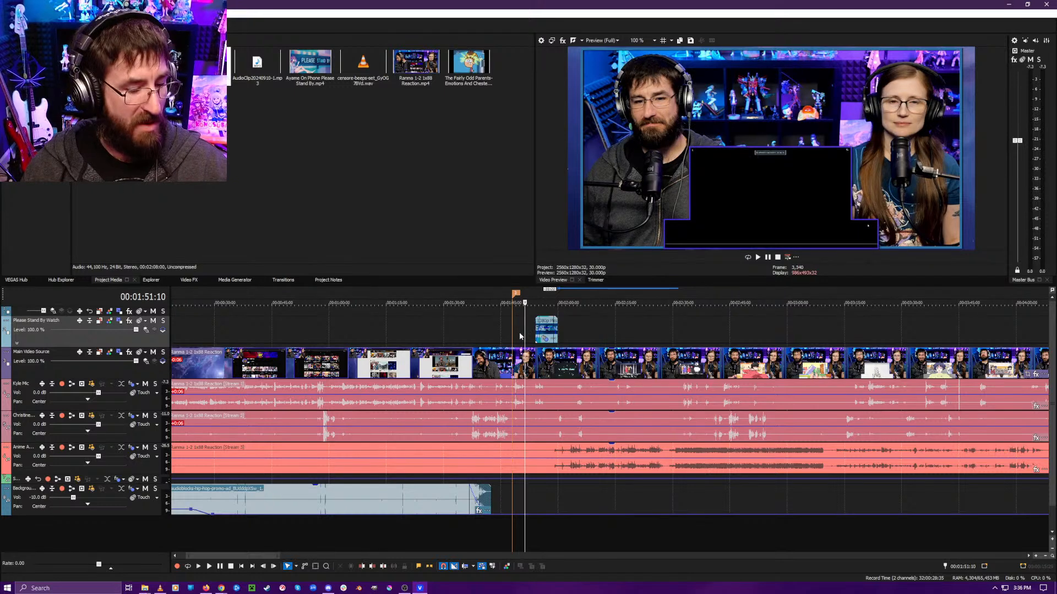
{"action": "key", "text": "space"}
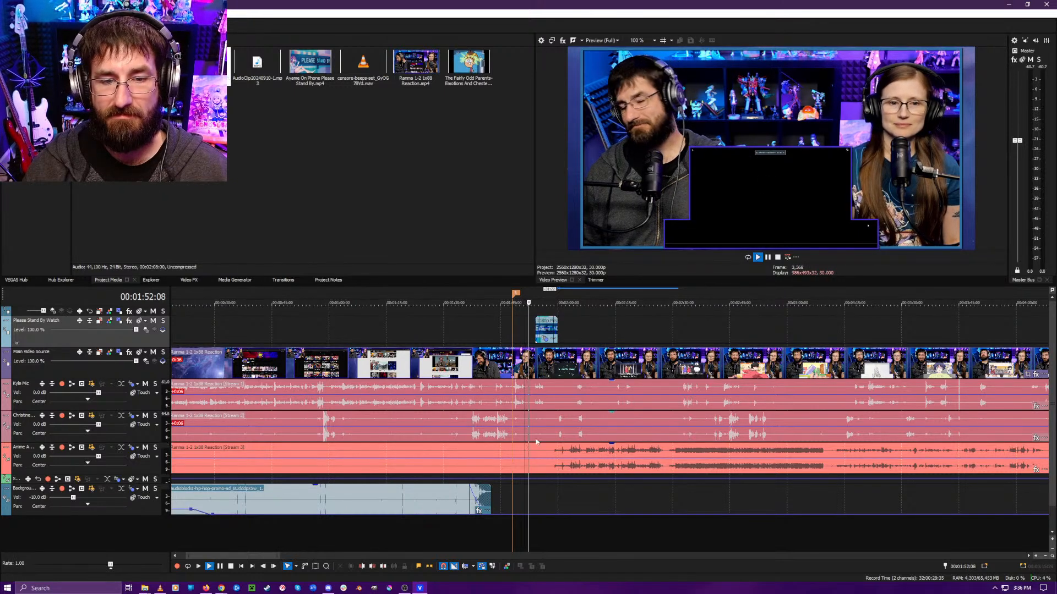
{"action": "scroll", "coordinate": [537, 442], "scroll_direction": "up", "scroll_amount": 4}
{"action": "left_click", "coordinate": [539, 527]}
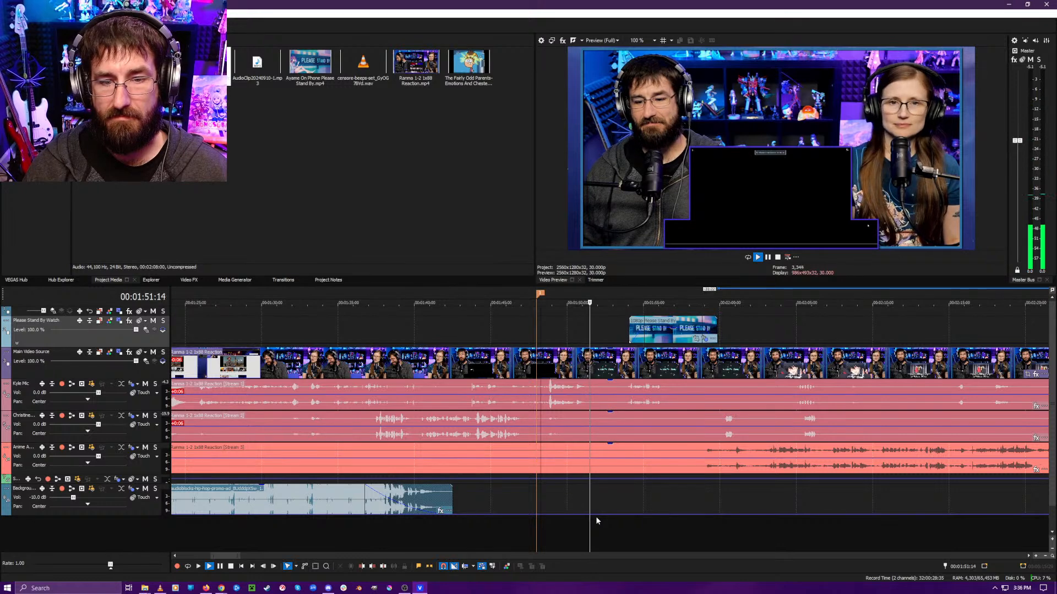
{"action": "key", "text": "space"}
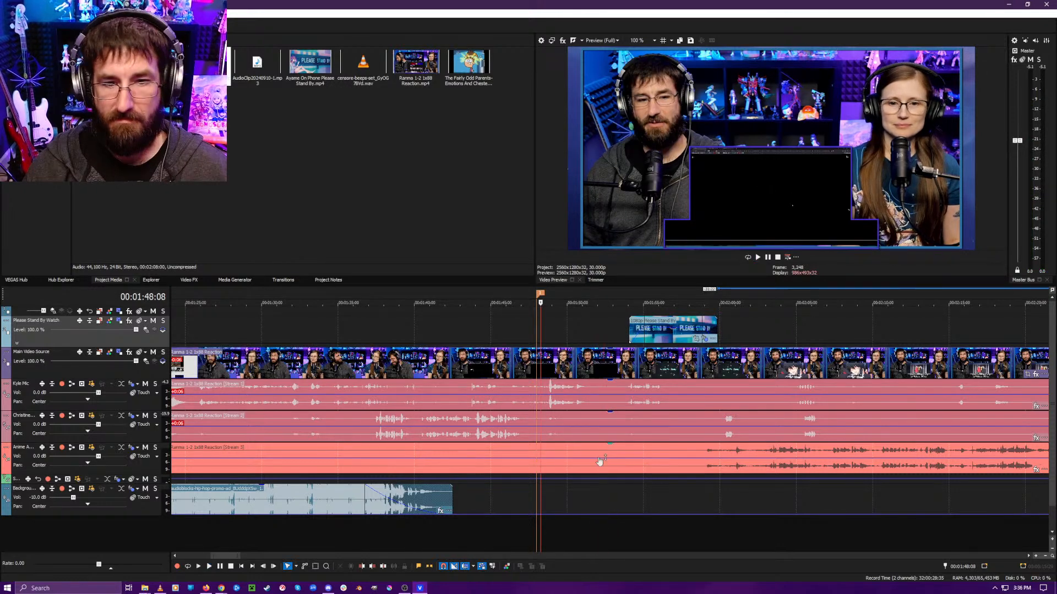
{"action": "left_click", "coordinate": [593, 405]}
{"action": "key", "text": "s"}
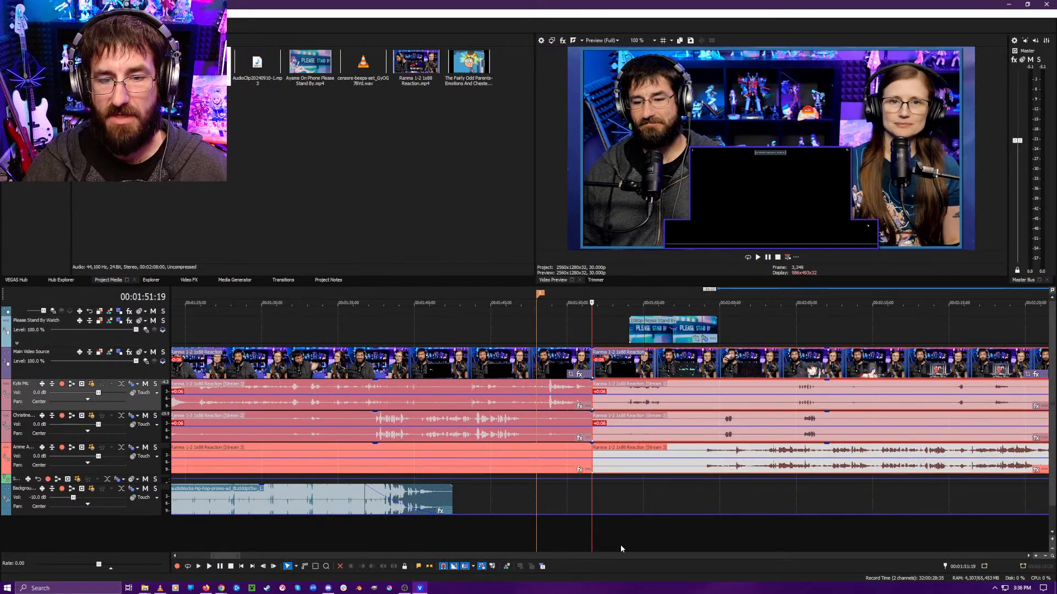
- Trim the start of the clip after the split to 00:01:53:28, just before the next speech, rippling the rest back
{"action": "left_click", "coordinate": [621, 545]}
{"action": "left_click", "coordinate": [633, 540]}
{"action": "left_click", "coordinate": [627, 539]}
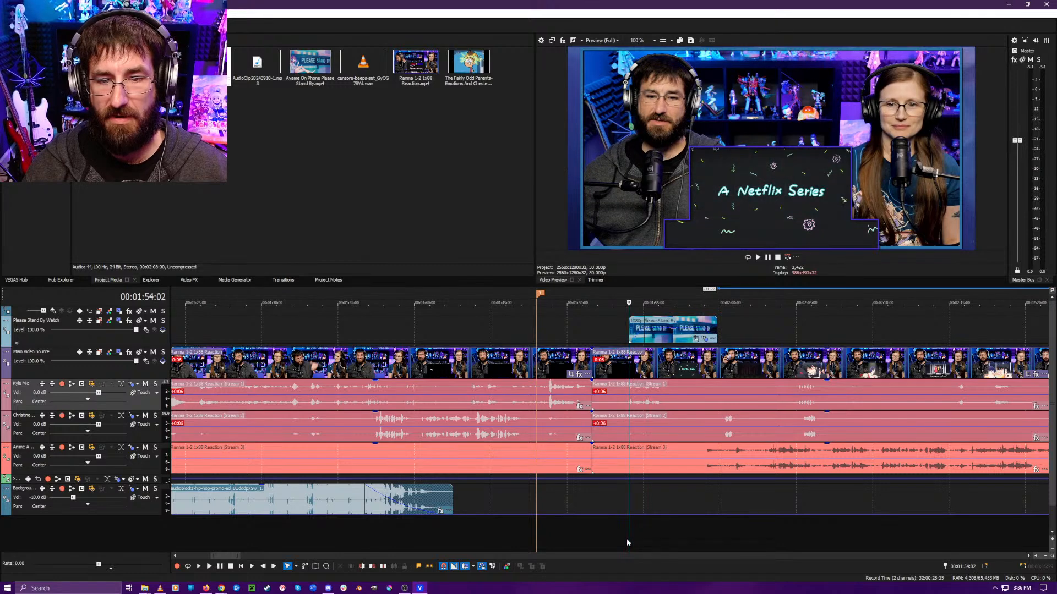
{"action": "scroll", "coordinate": [617, 418], "scroll_direction": "up", "scroll_amount": 3}
{"action": "scroll", "coordinate": [615, 392], "scroll_direction": "up", "scroll_amount": 3}
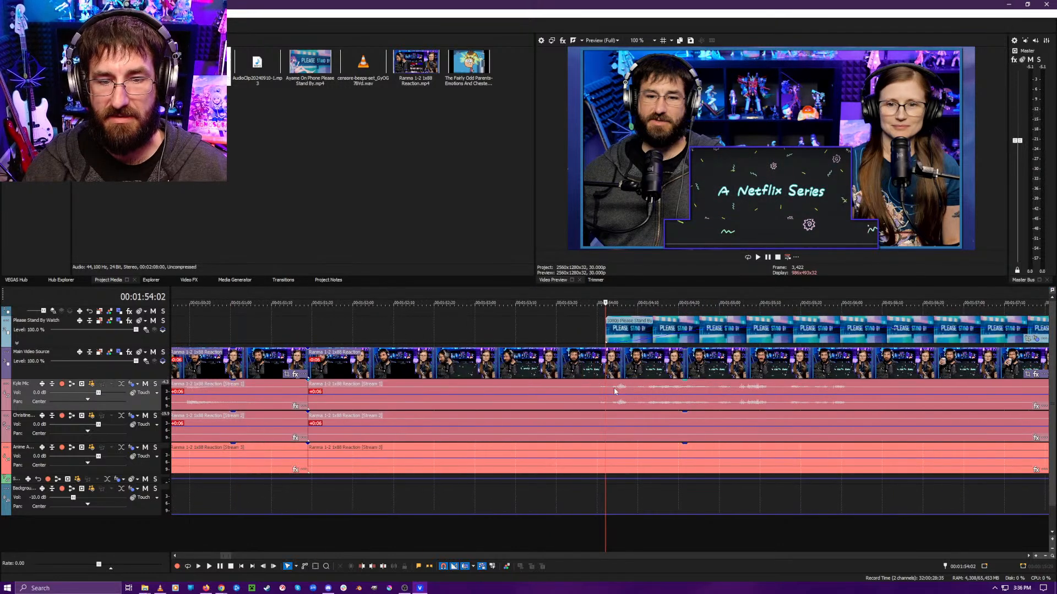
{"action": "left_click_drag", "start_coordinate": [606, 374], "coordinate": [588, 370]}
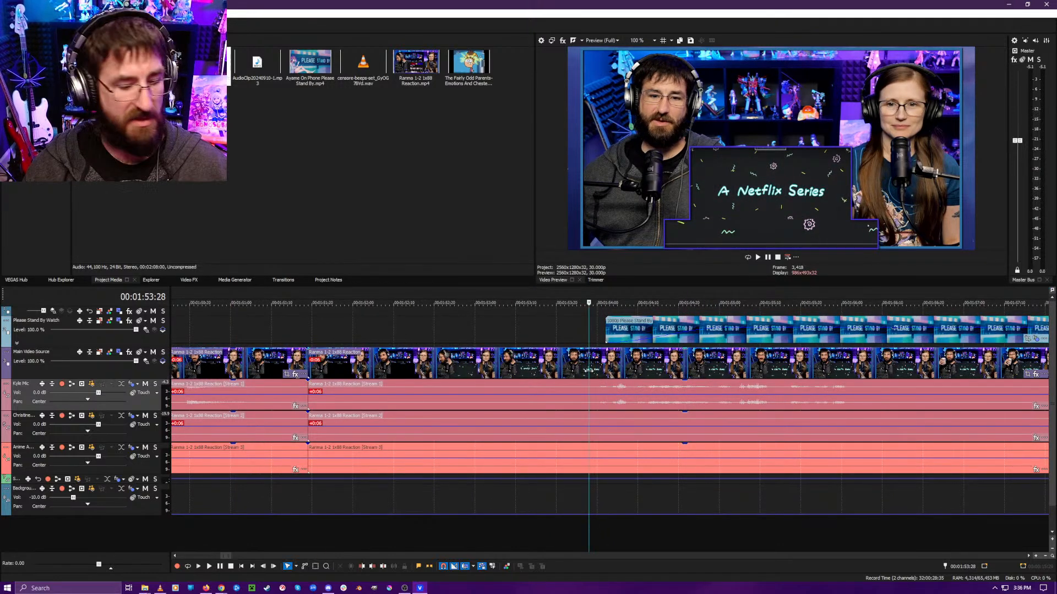
{"action": "key", "text": "space"}
{"action": "key", "text": "space"}
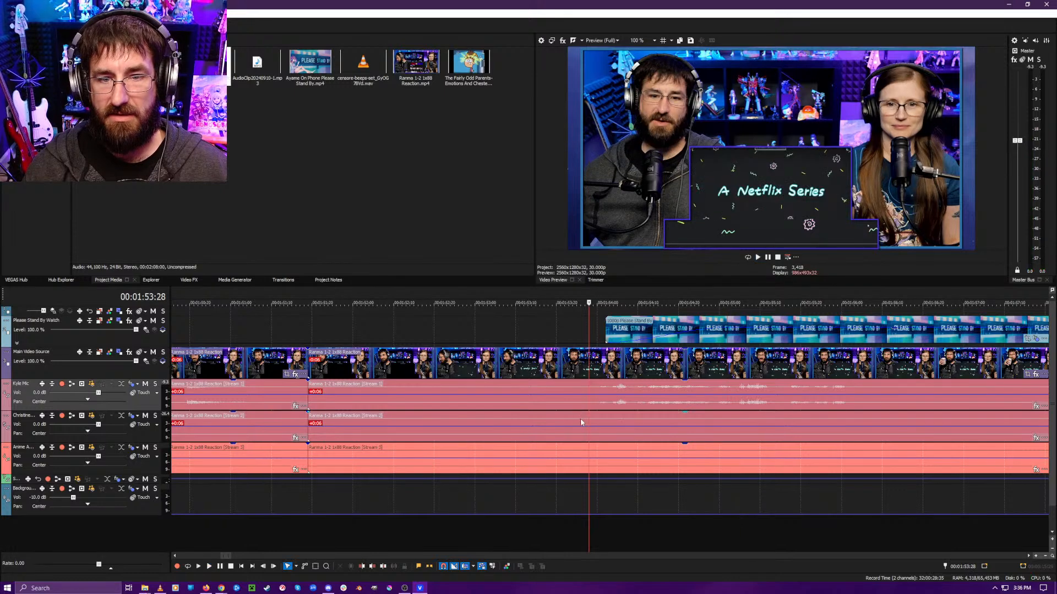
{"action": "scroll", "coordinate": [550, 430], "scroll_direction": "down", "scroll_amount": 4}
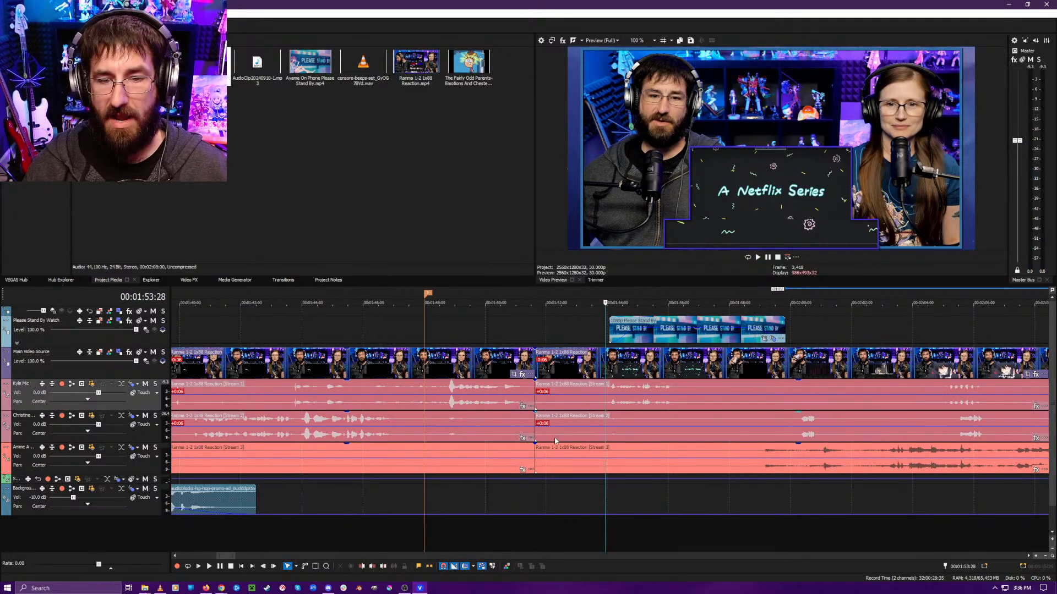
{"action": "key", "text": "alt+["}
{"action": "key", "text": "space"}
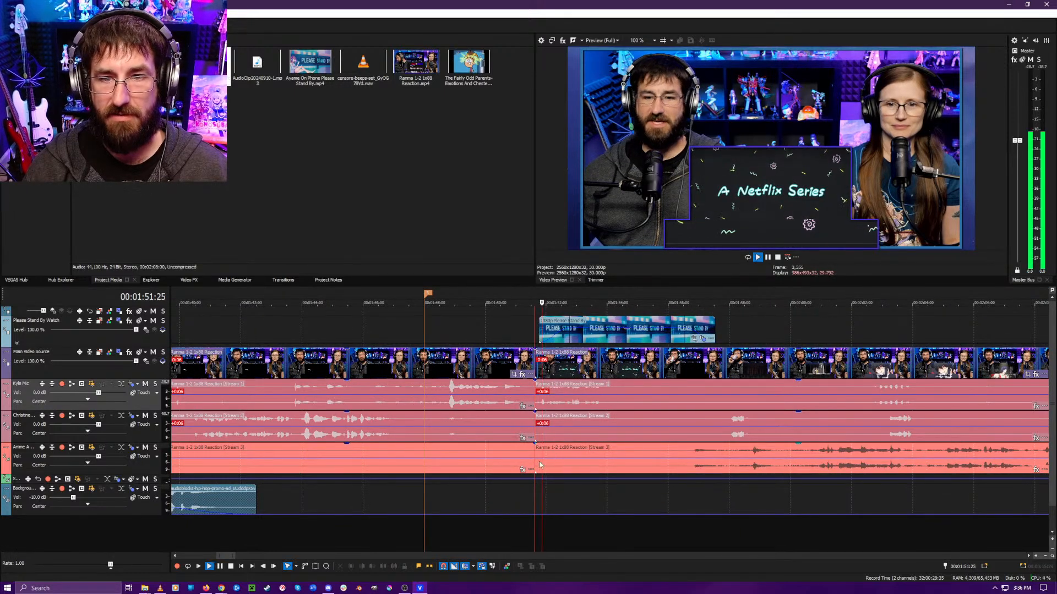
- Move the Please Stand By clip to start slightly before the cut and shorten its end to 00:01:54:05
{"action": "left_click_drag", "start_coordinate": [590, 337], "coordinate": [565, 338]}
{"action": "left_click", "coordinate": [512, 534]}
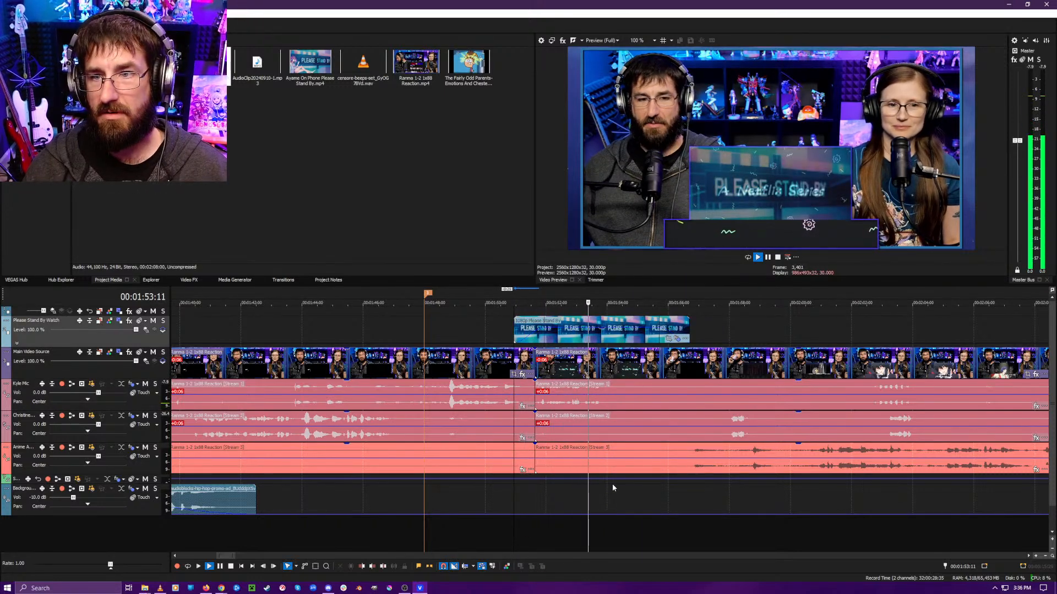
{"action": "key", "text": "Return"}
{"action": "left_click", "coordinate": [613, 403]}
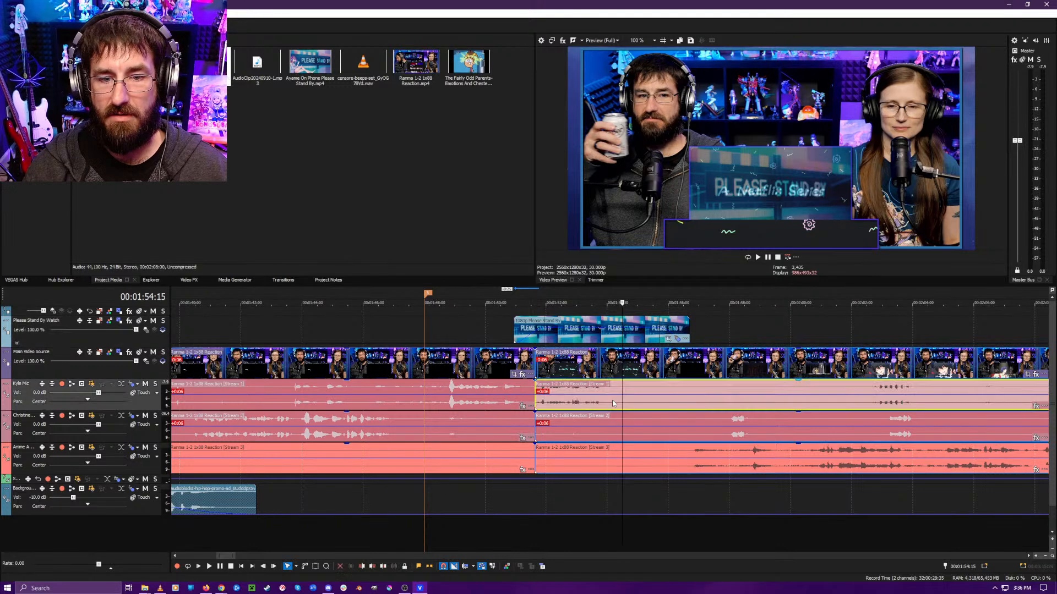
{"action": "left_click_drag", "start_coordinate": [688, 329], "coordinate": [614, 327]}
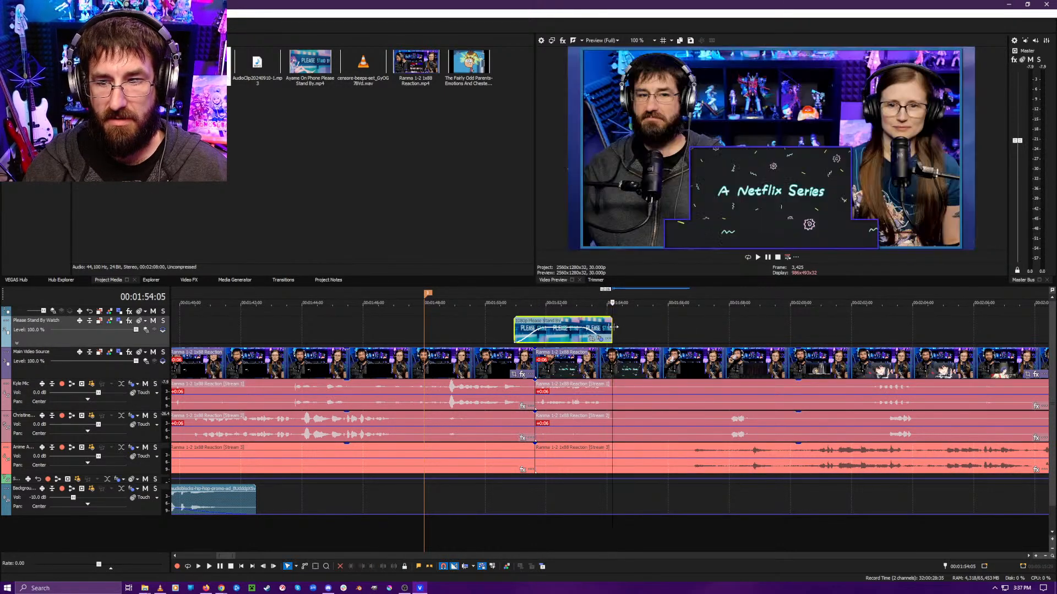
- Split the main video and audio at 00:01:54:05, trim the following clip's start to 00:01:56:17 and close the gap
{"action": "left_click", "coordinate": [630, 369]}
{"action": "key", "text": "s"}
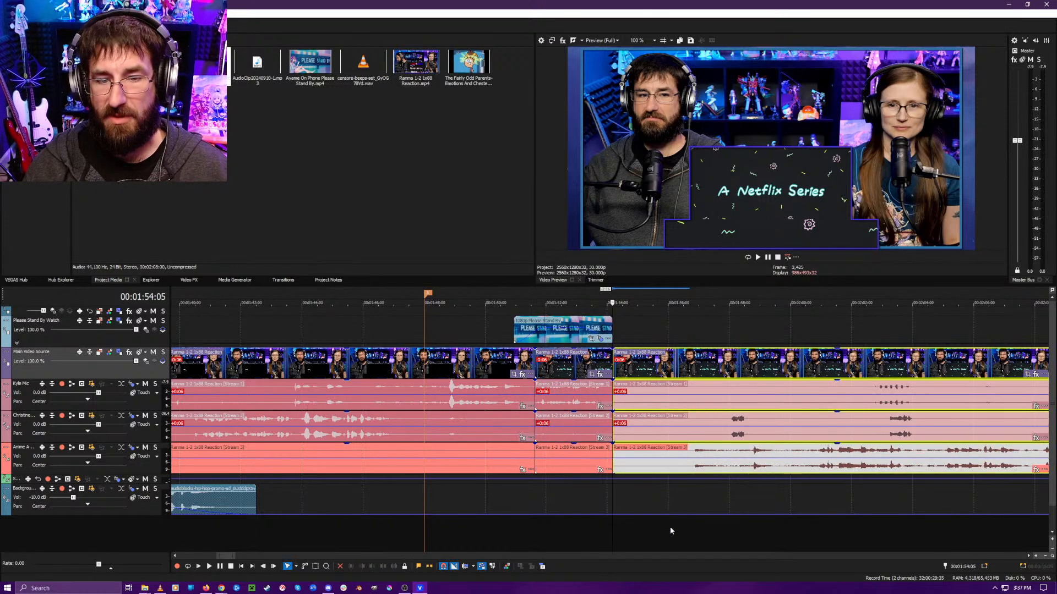
{"action": "left_click", "coordinate": [678, 533]}
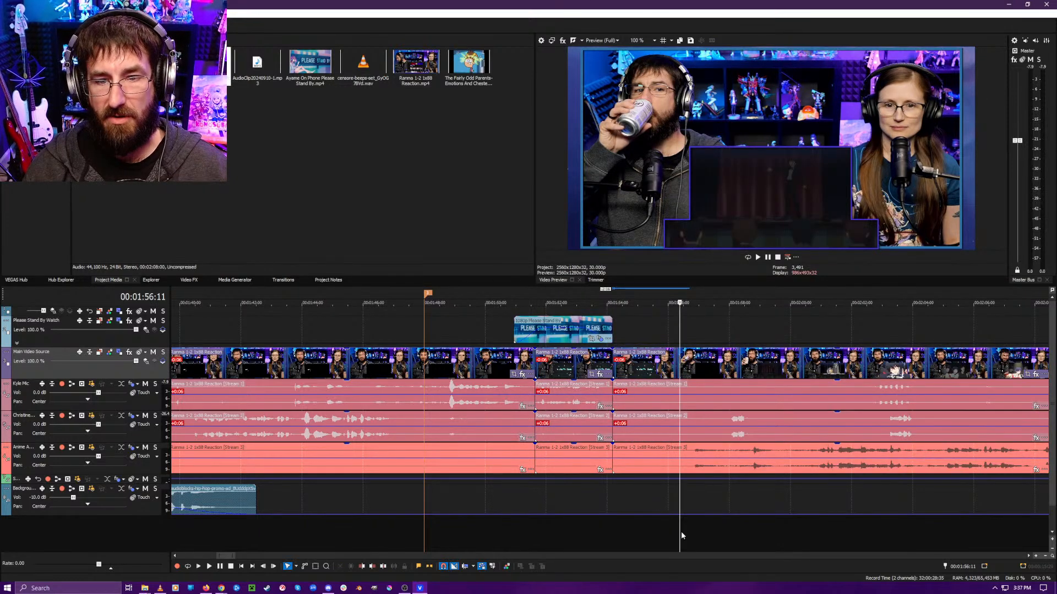
{"action": "left_click", "coordinate": [685, 533]}
{"action": "key", "text": "alt+["}
{"action": "key", "text": "ctrl+l"}
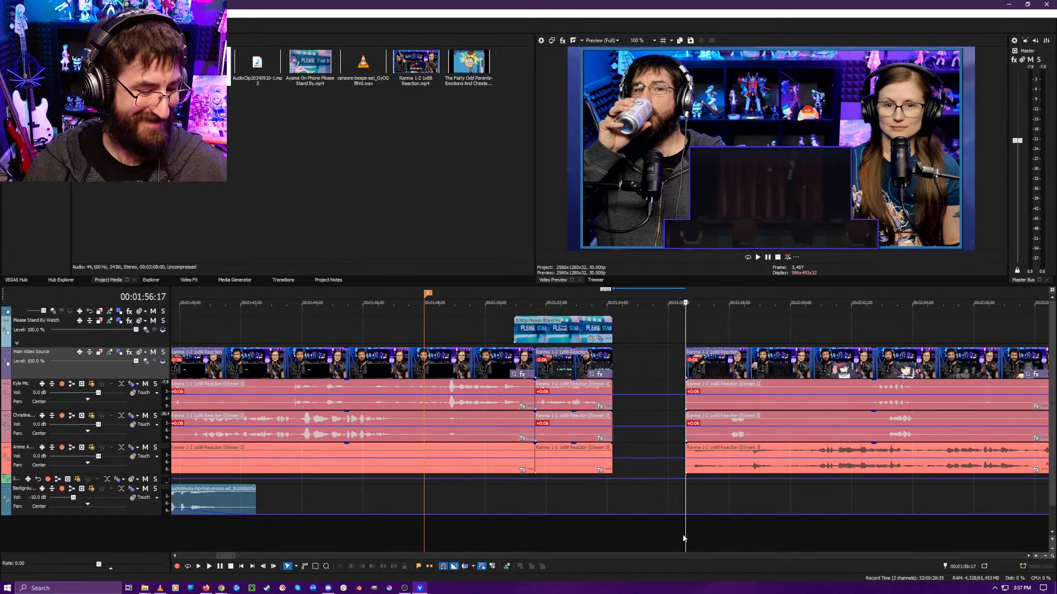
{"action": "left_click_drag", "start_coordinate": [718, 372], "coordinate": [645, 370]}
{"action": "left_click", "coordinate": [620, 521]}
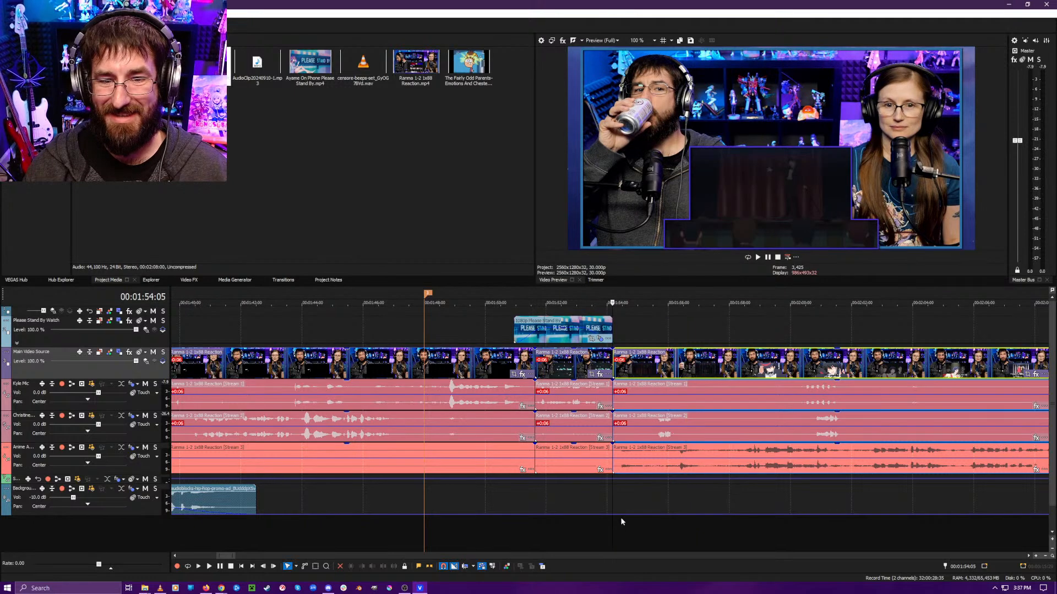
- Play on, split the reaction clip at 00:01:58:03, trim the next part's start to 00:01:58:15 and close the gap
{"action": "key", "text": "space"}
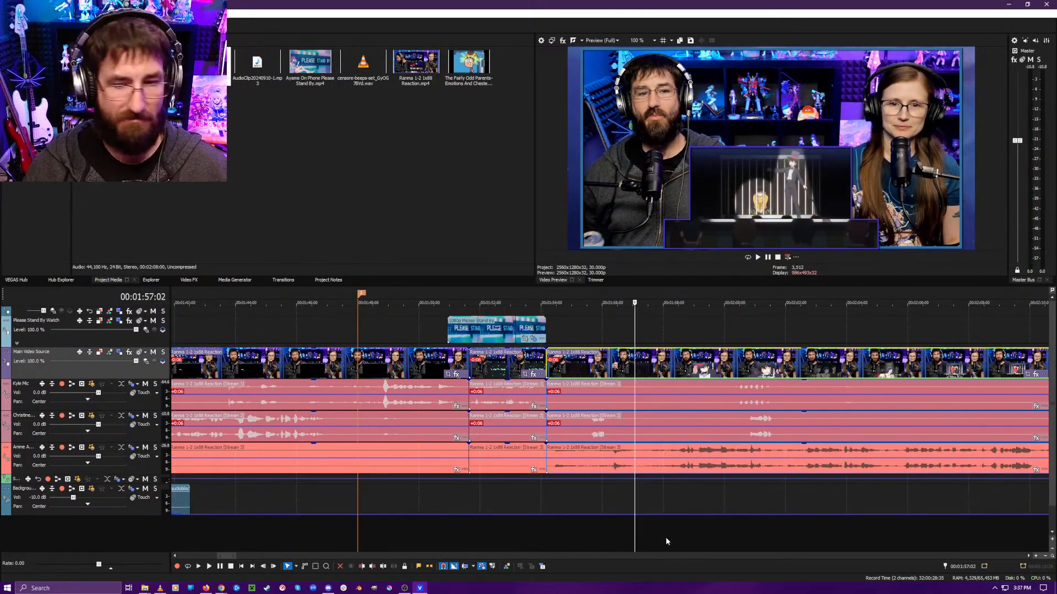
{"action": "key", "text": "s"}
{"action": "key", "text": "Return"}
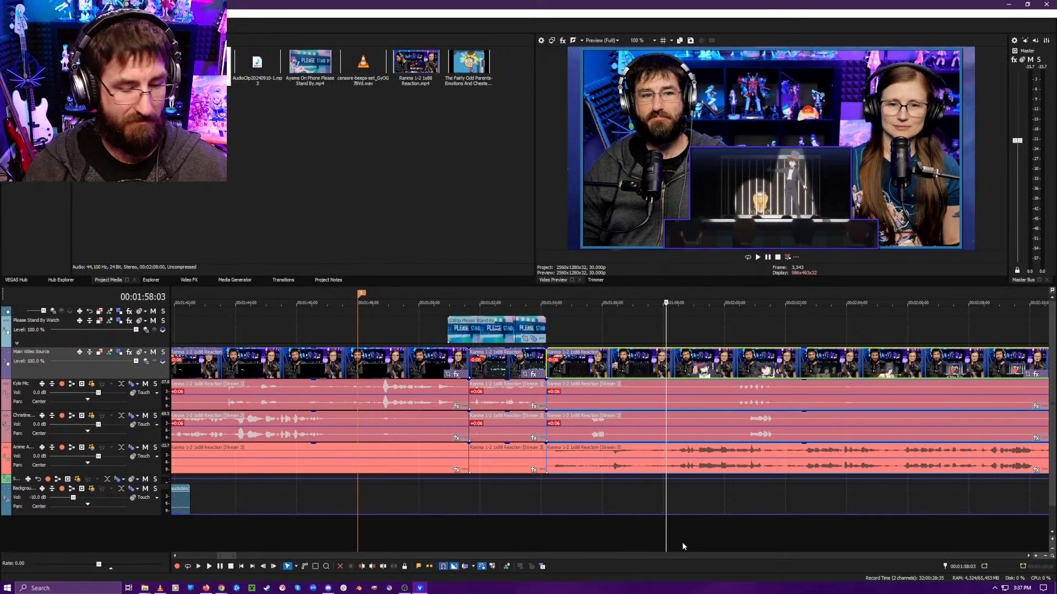
{"action": "left_click", "coordinate": [678, 545]}
{"action": "key", "text": "alt+["}
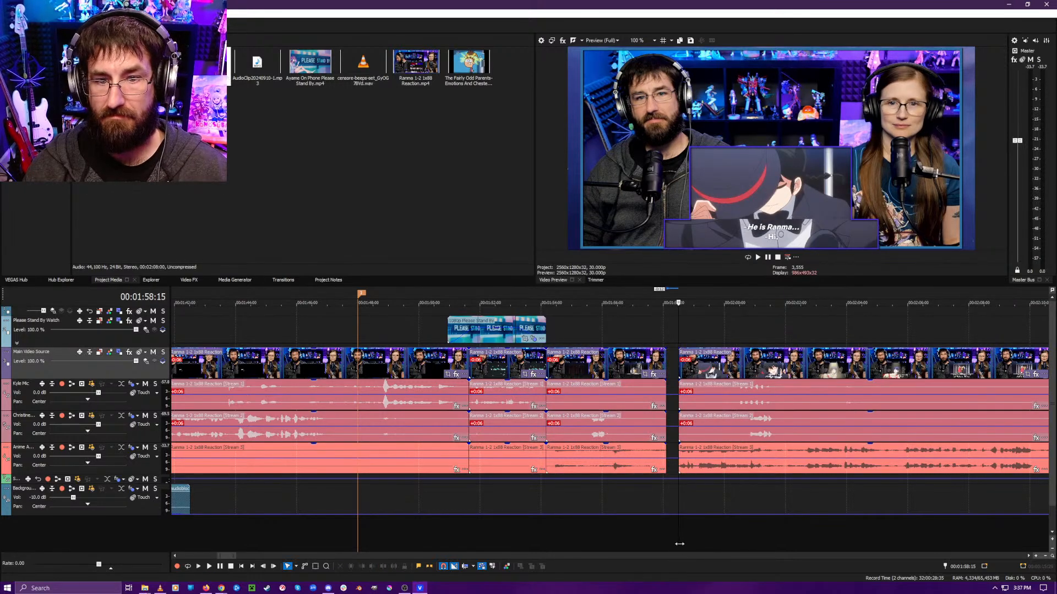
{"action": "key", "text": "space"}
{"action": "left_click_drag", "start_coordinate": [706, 378], "coordinate": [693, 377]}
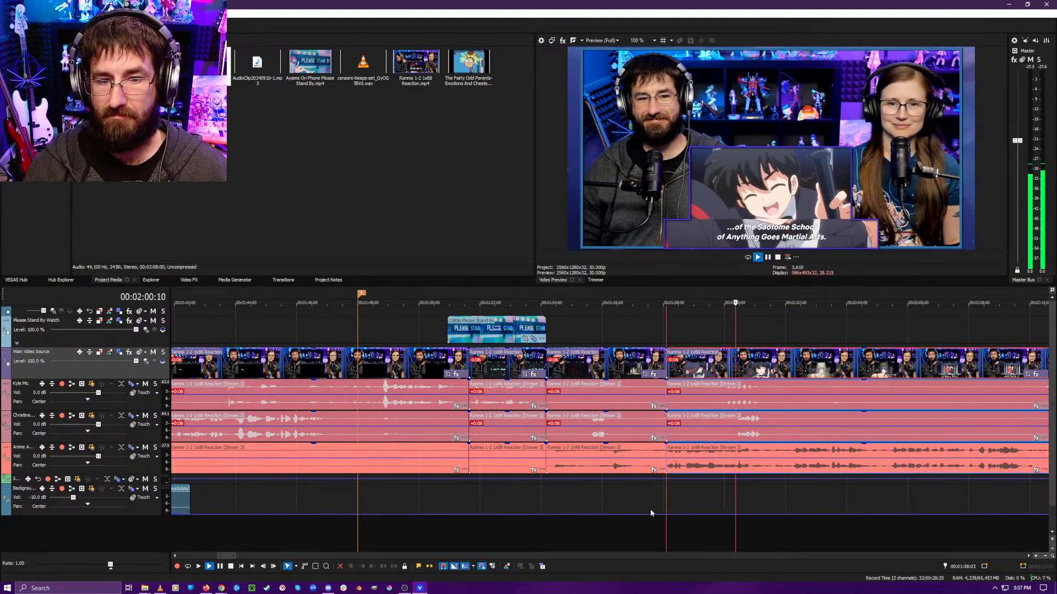
- Play across the new join and split the main video and audio right after the spoken comment near 00:02:01
{"action": "left_click", "coordinate": [663, 541]}
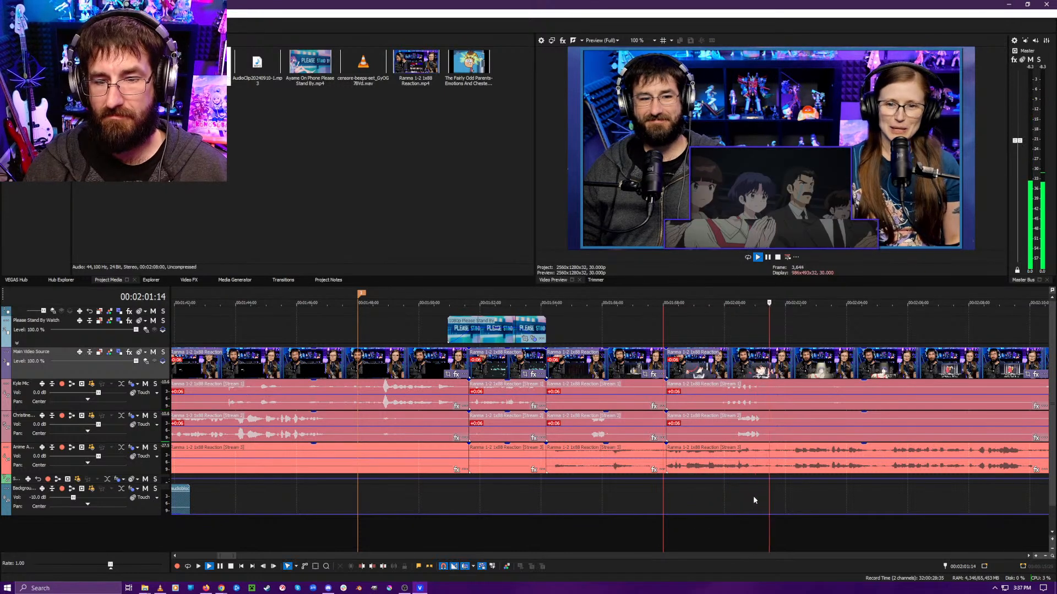
{"action": "key", "text": "Return"}
{"action": "key", "text": "s"}
- Scan the footage after the last split and trim the following clip's start to just after 00:02:05, closing the gap
{"action": "left_click", "coordinate": [832, 535]}
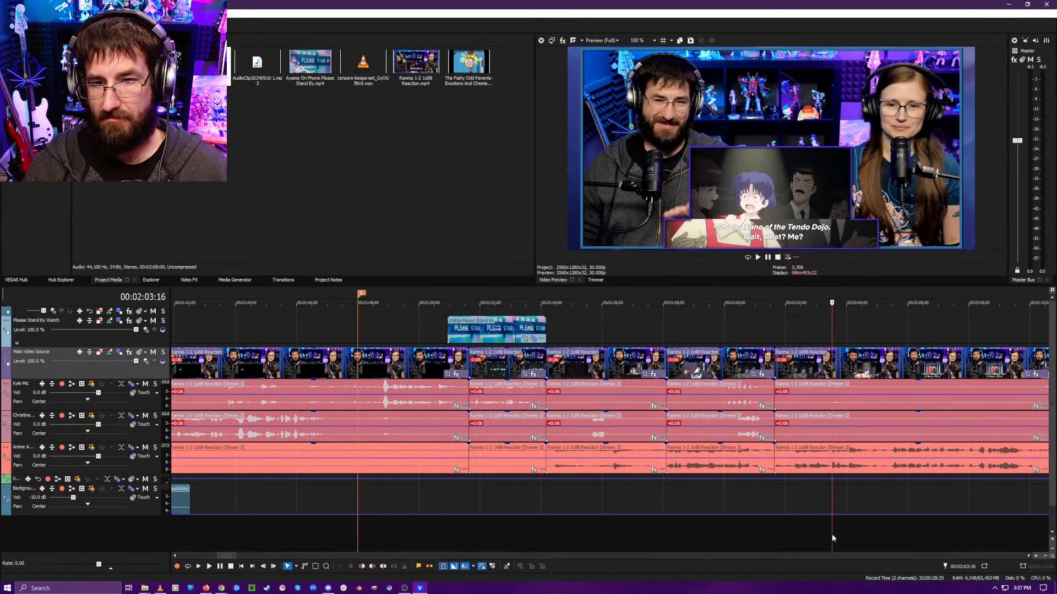
{"action": "left_click", "coordinate": [861, 526]}
{"action": "left_click", "coordinate": [883, 526]}
{"action": "scroll", "coordinate": [863, 526], "scroll_direction": "down", "scroll_amount": 4}
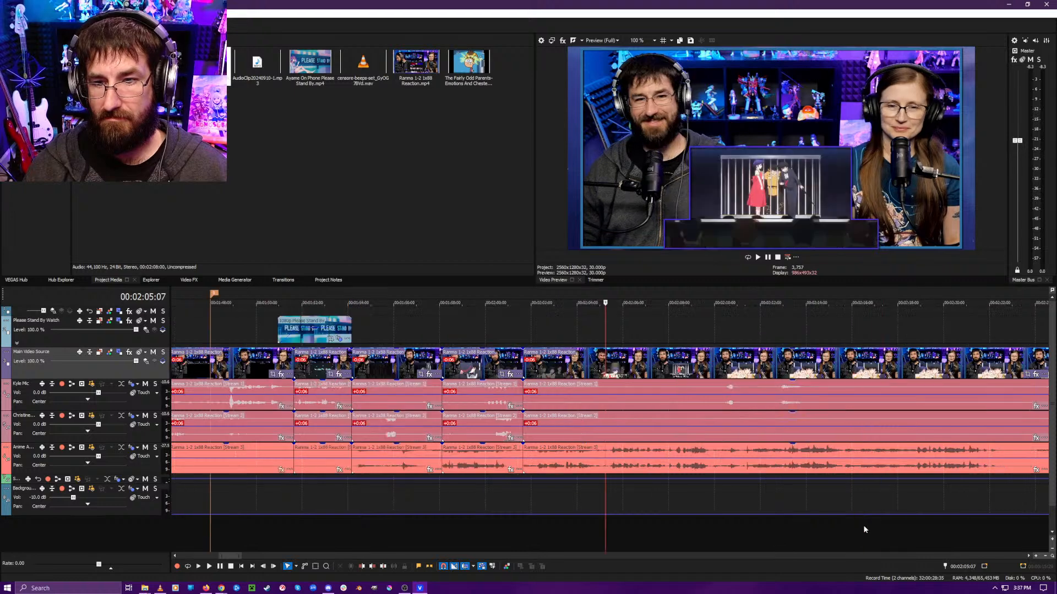
{"action": "left_click", "coordinate": [649, 511]}
{"action": "scroll", "coordinate": [654, 512], "scroll_direction": "up", "scroll_amount": 2}
{"action": "scroll", "coordinate": [653, 512], "scroll_direction": "up", "scroll_amount": 2}
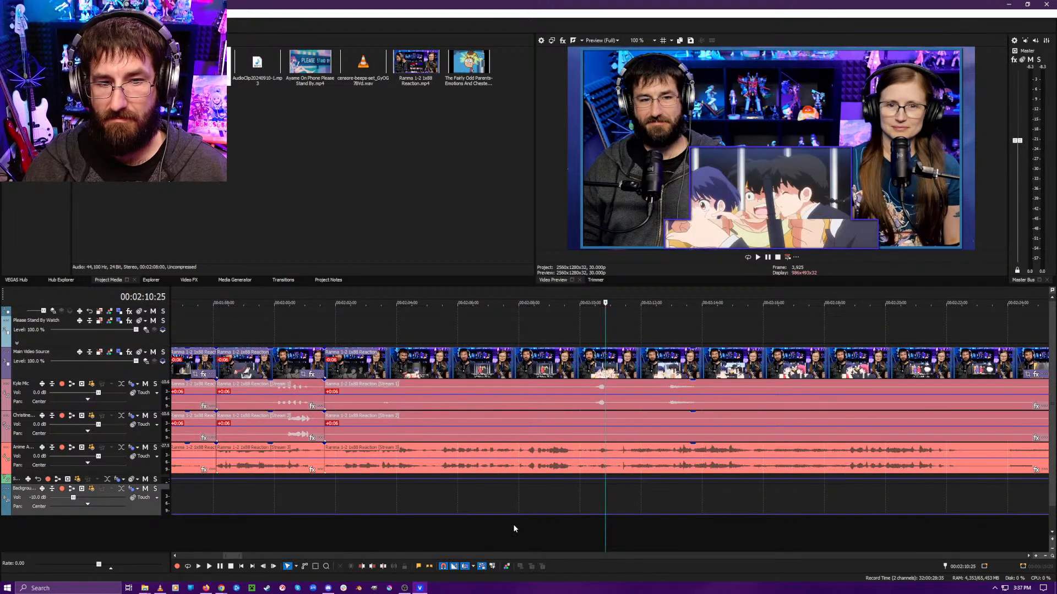
{"action": "left_click", "coordinate": [514, 525]}
{"action": "key", "text": "space"}
{"action": "scroll", "coordinate": [508, 529], "scroll_direction": "up", "scroll_amount": 1}
{"action": "left_click", "coordinate": [477, 525]}
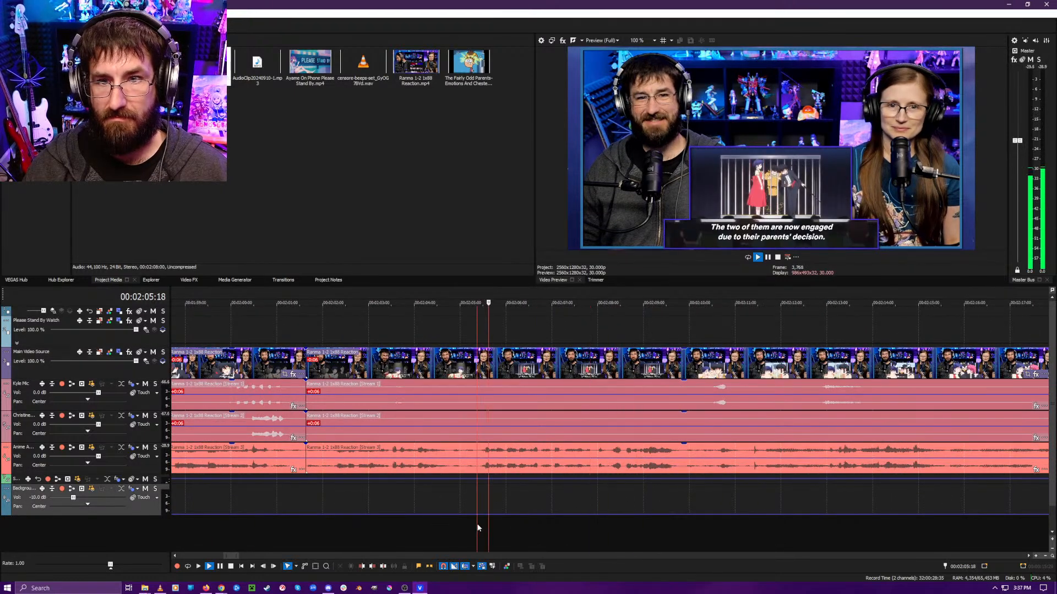
{"action": "key", "text": "space"}
{"action": "key", "text": "alt+["}
{"action": "key", "text": "space"}
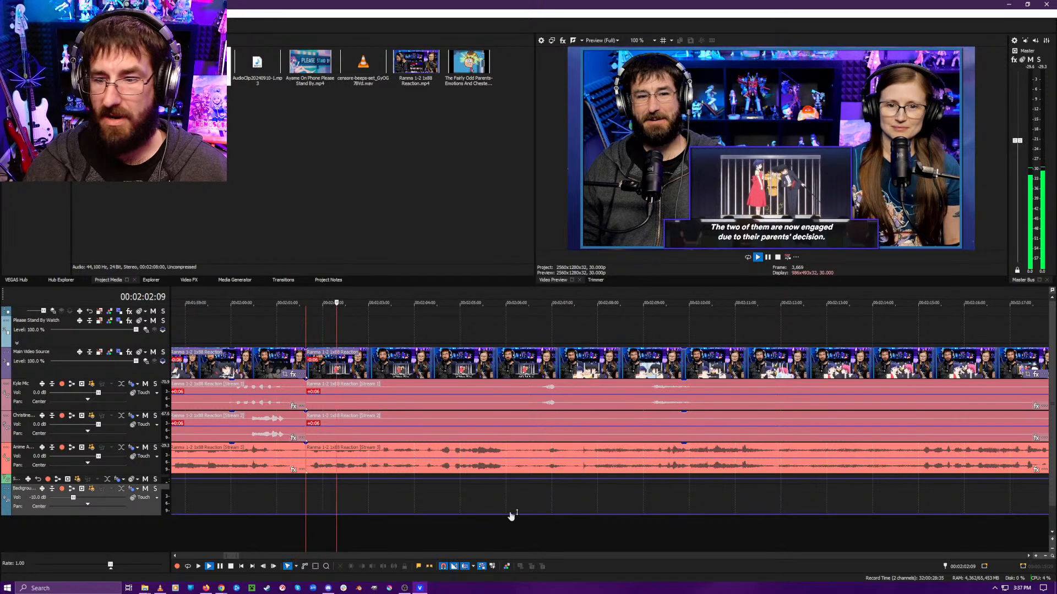
- Review the engagement scene and its quiet stretch, and split the main video and audio at 00:02:11:27
{"action": "left_click", "coordinate": [527, 522]}
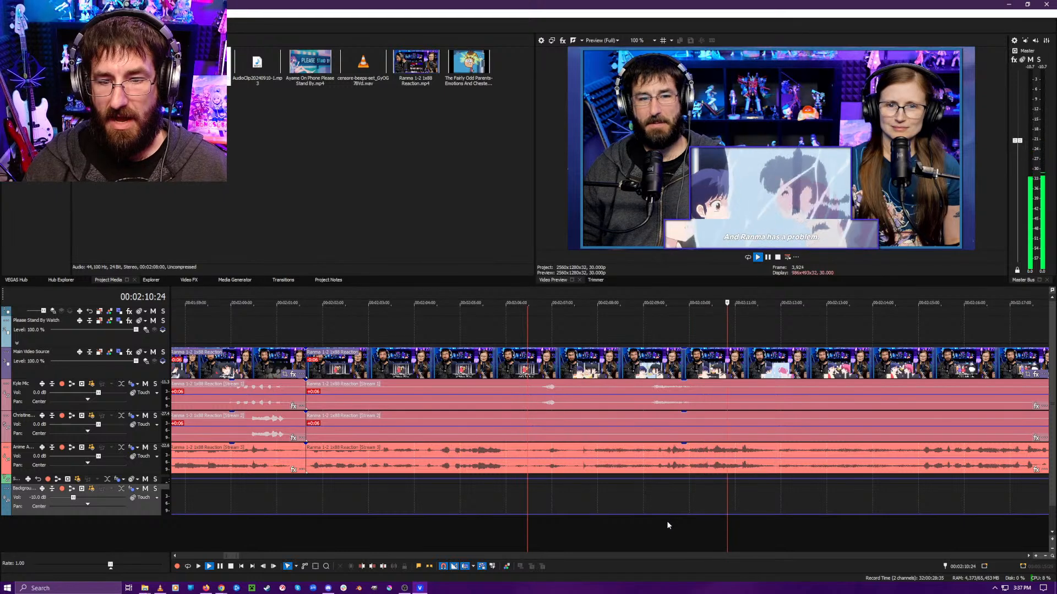
{"action": "key", "text": "Return"}
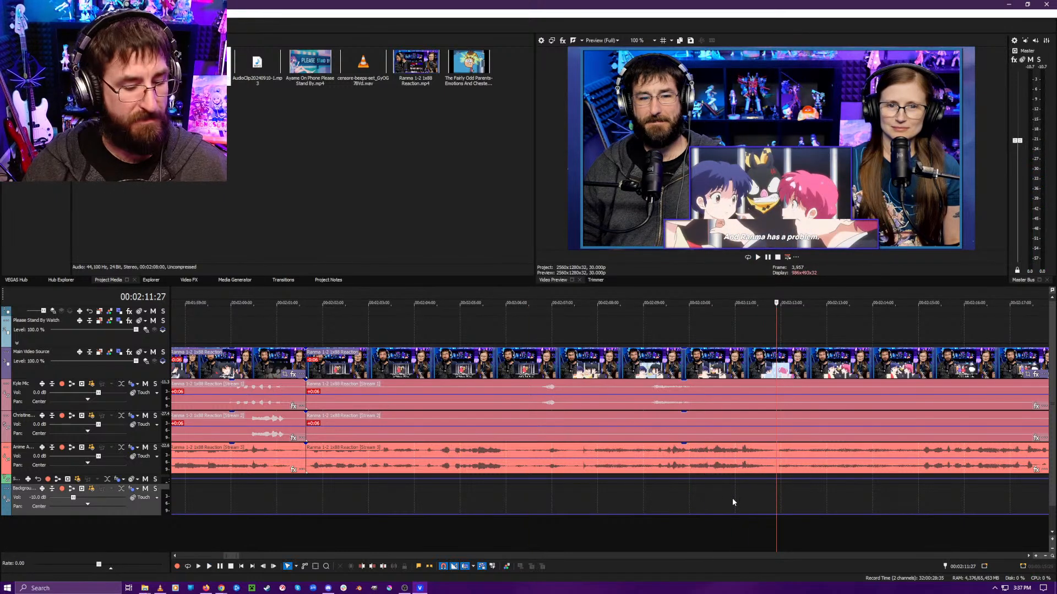
{"action": "scroll", "coordinate": [798, 499], "scroll_direction": "down", "scroll_amount": 2}
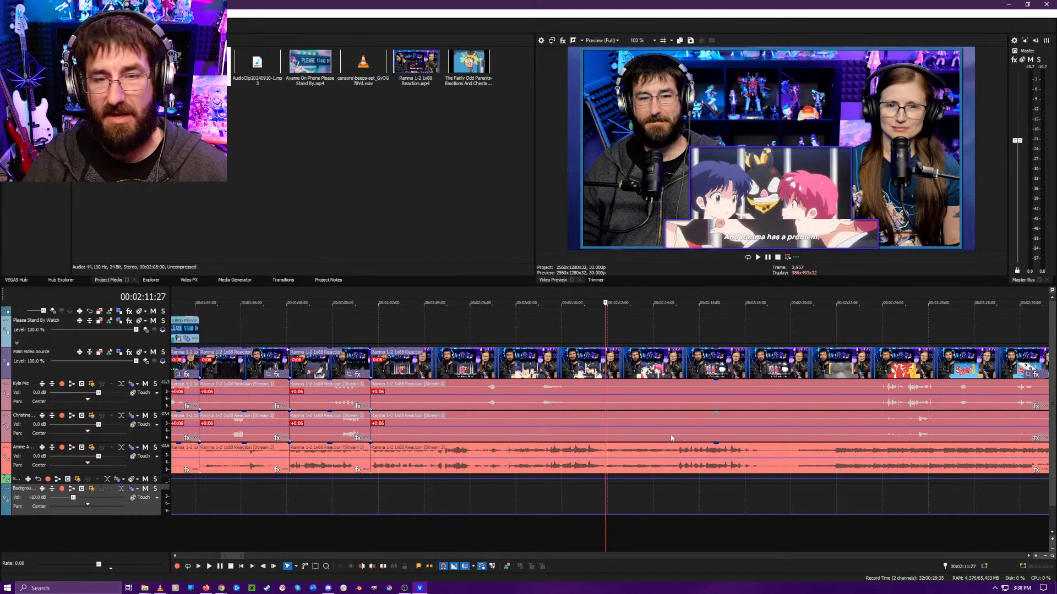
{"action": "key", "text": "space"}
{"action": "left_click", "coordinate": [671, 540]}
{"action": "key", "text": "space"}
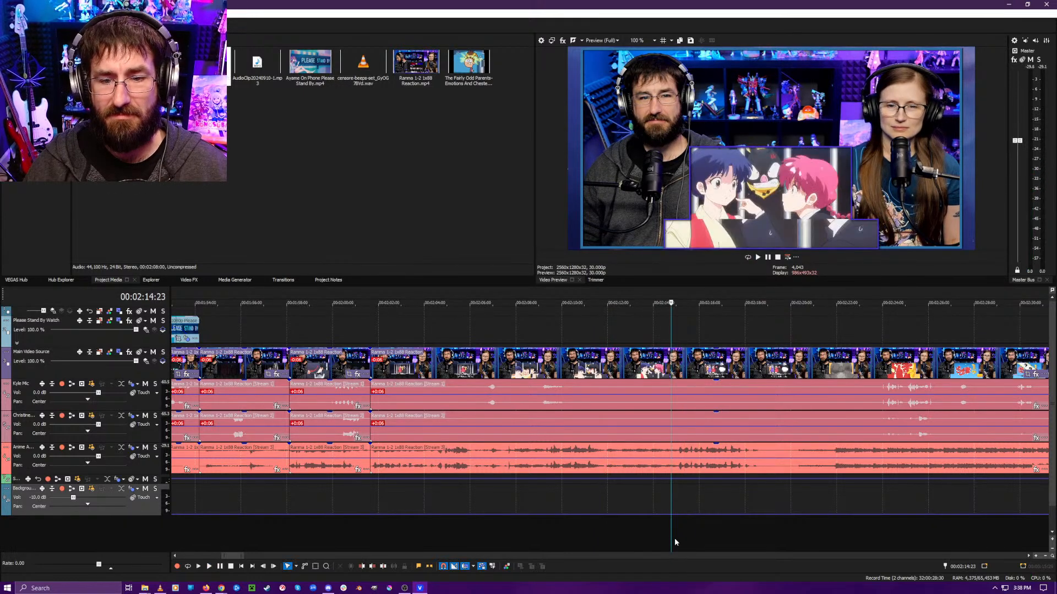
{"action": "key", "text": "space"}
{"action": "left_click", "coordinate": [552, 530]}
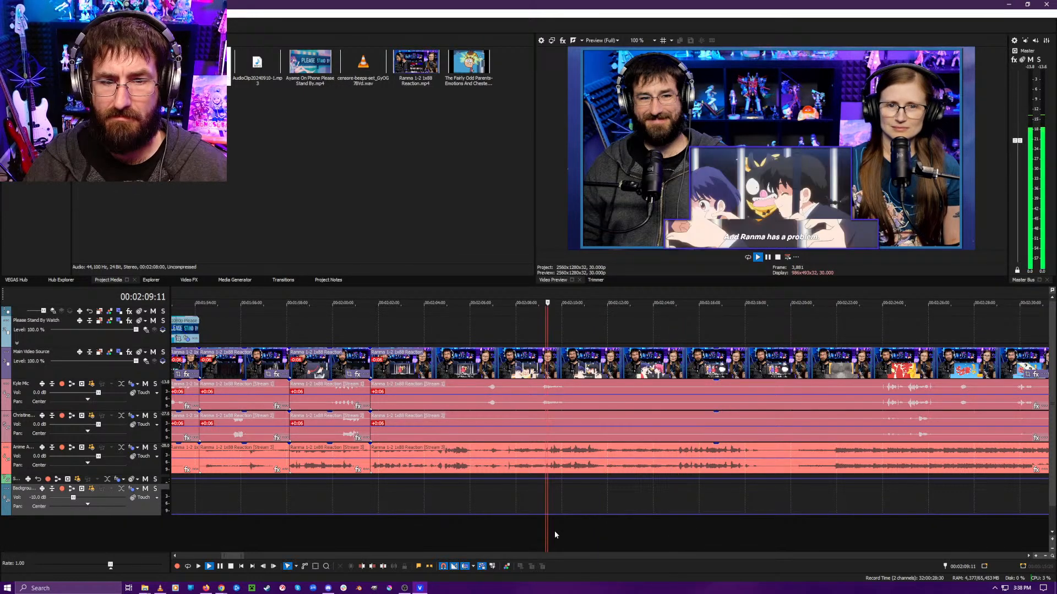
{"action": "left_click", "coordinate": [449, 527]}
{"action": "left_click", "coordinate": [380, 520]}
{"action": "left_click", "coordinate": [482, 529]}
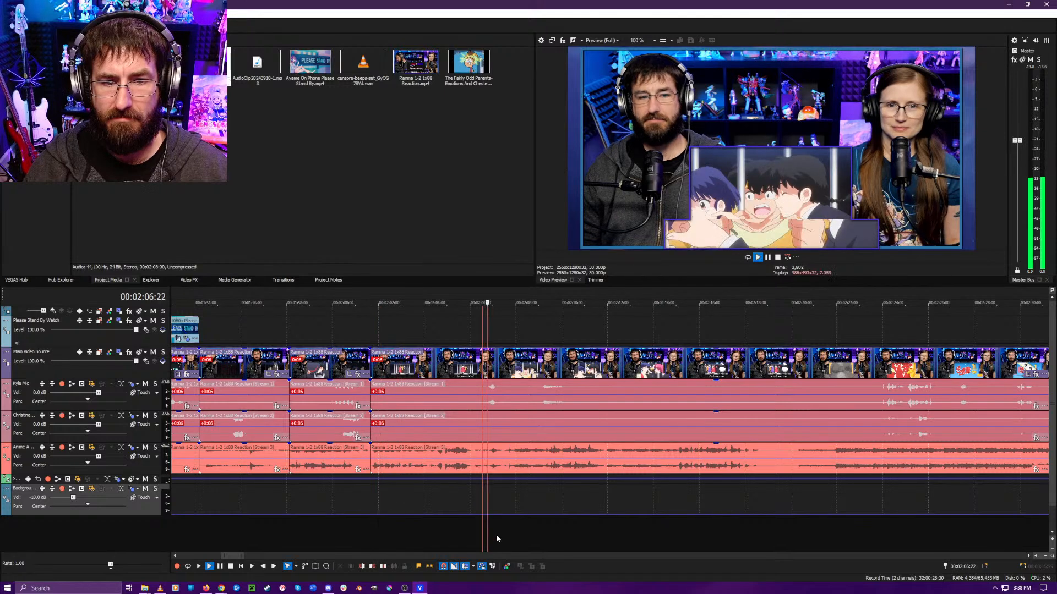
{"action": "left_click", "coordinate": [542, 529]}
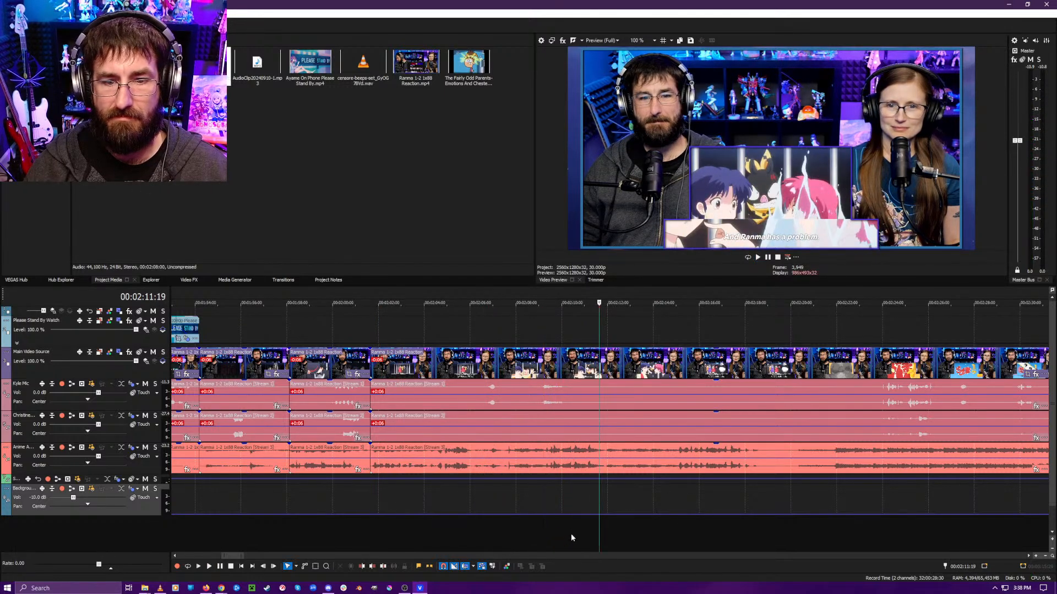
{"action": "key", "text": "Return"}
{"action": "key", "text": "s"}
- Trim the following clip's start to the beginning of the opening title animation, close the gap and play across the join
{"action": "left_click", "coordinate": [800, 537]}
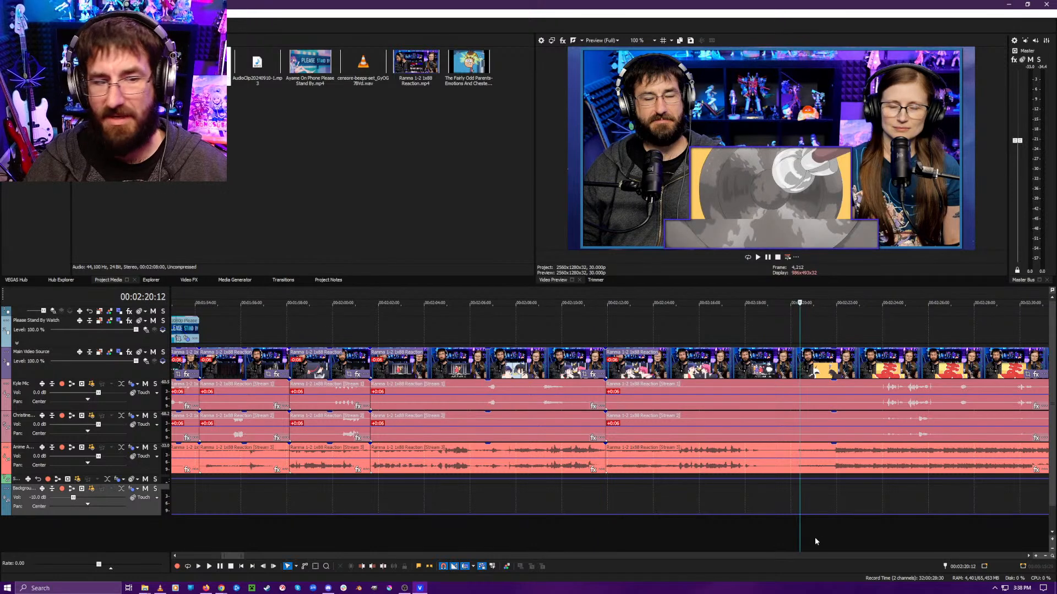
{"action": "left_click", "coordinate": [832, 540]}
{"action": "key", "text": "alt+["}
{"action": "key", "text": "space"}
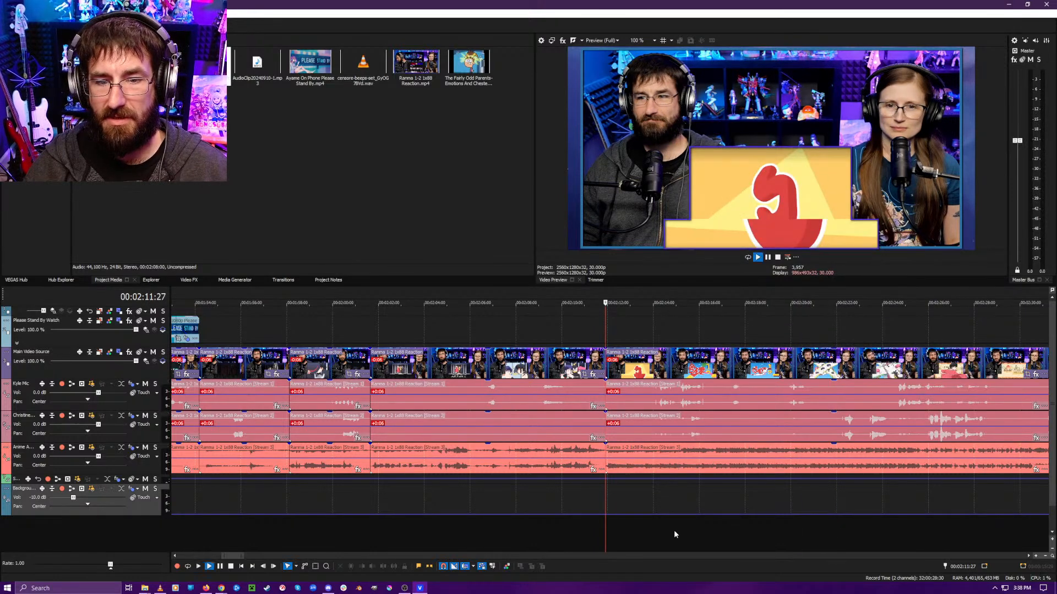
{"action": "scroll", "coordinate": [600, 508], "scroll_direction": "up", "scroll_amount": 3}
{"action": "scroll", "coordinate": [599, 503], "scroll_direction": "up", "scroll_amount": 2}
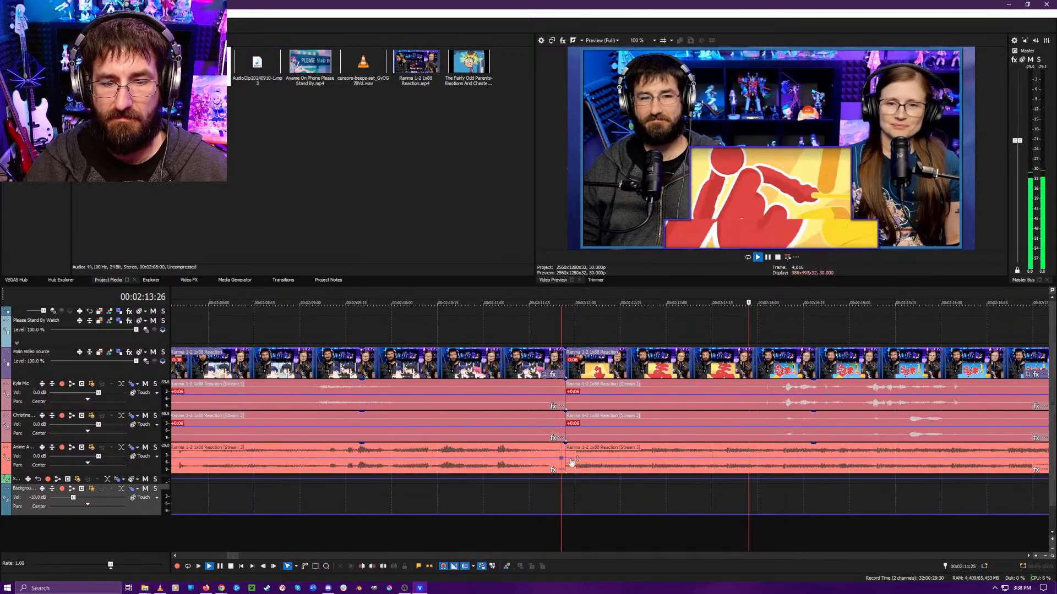
{"action": "key", "text": "space"}
- Split the main video and audio at 00:02:18:25, trim the next part's start to about 00:02:19:25 and close the gap
{"action": "scroll", "coordinate": [606, 518], "scroll_direction": "down", "scroll_amount": 8}
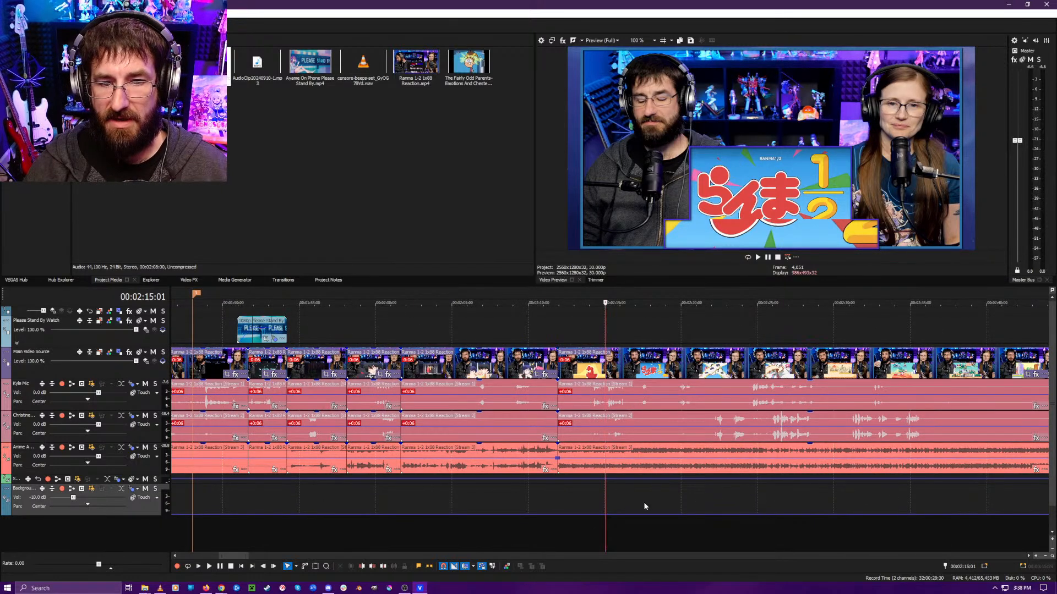
{"action": "key", "text": "space"}
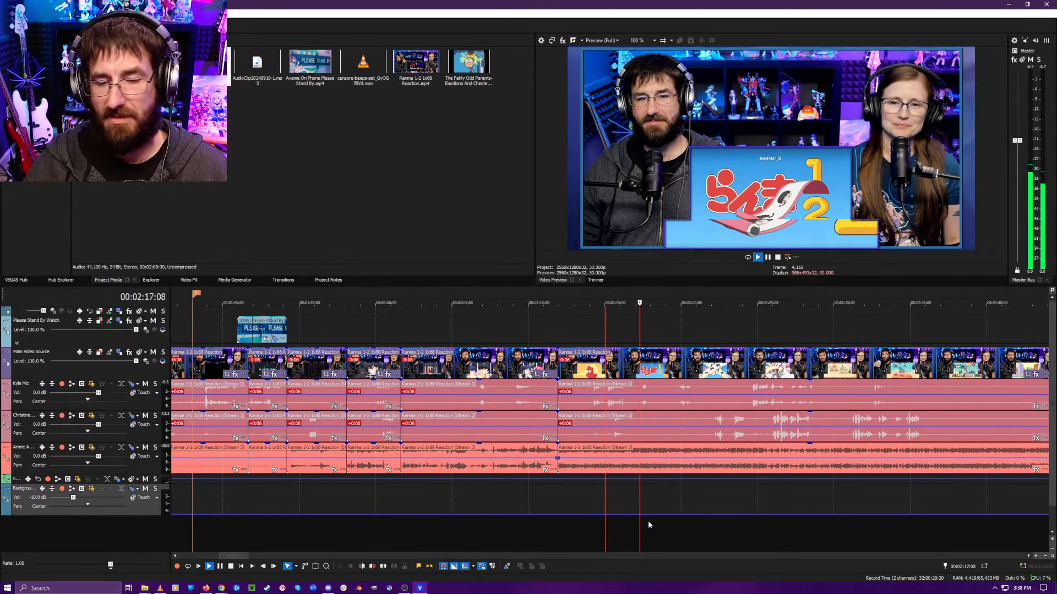
{"action": "key", "text": "Return"}
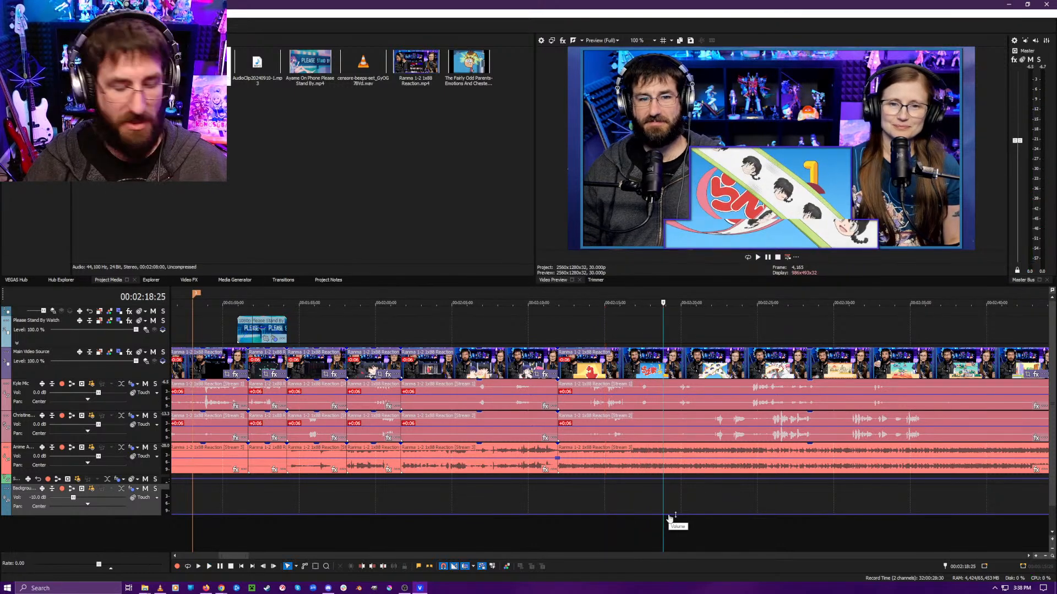
{"action": "key", "text": "s"}
{"action": "left_click", "coordinate": [683, 520]}
{"action": "left_click", "coordinate": [679, 526]}
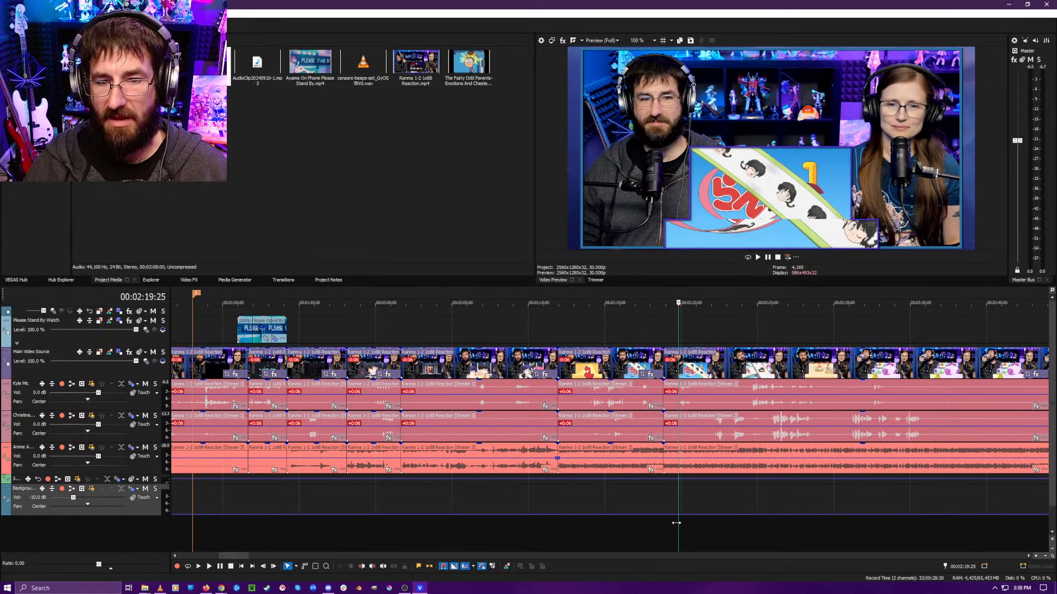
{"action": "key", "text": "space"}
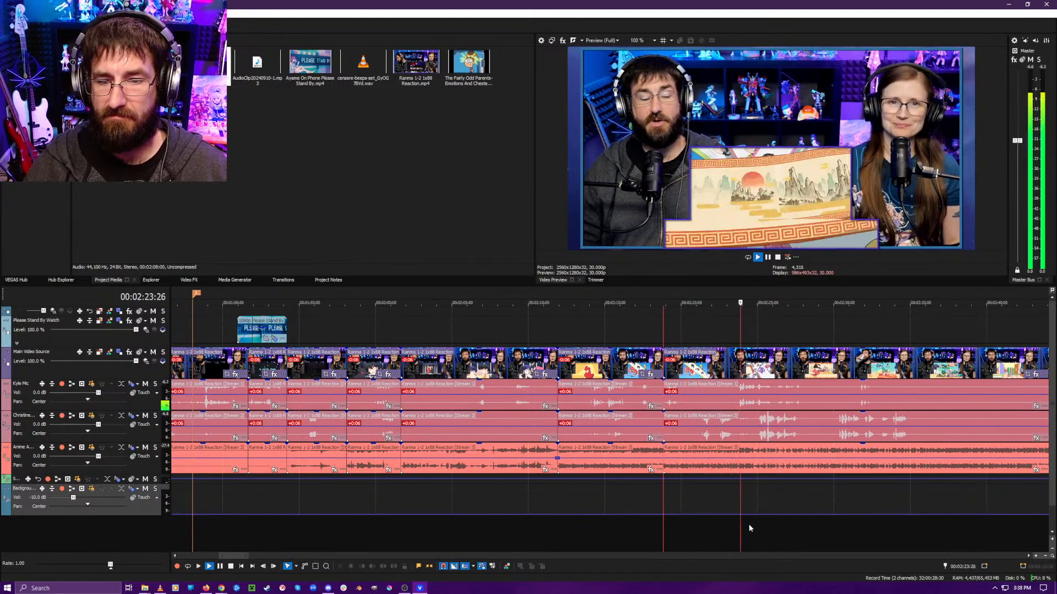
- Split the reaction clip at 00:02:28:06, trim the next part's start to about 00:02:30 and close the gap
{"action": "left_click", "coordinate": [786, 532]}
{"action": "key", "text": "Return"}
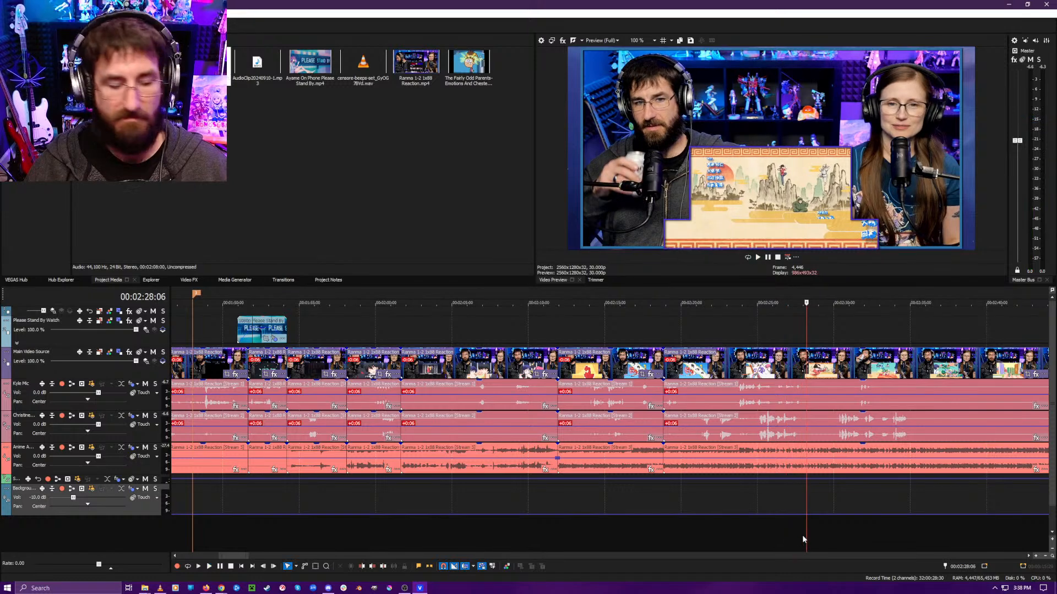
{"action": "key", "text": "s"}
{"action": "left_click", "coordinate": [844, 544]}
{"action": "left_click", "coordinate": [837, 544]}
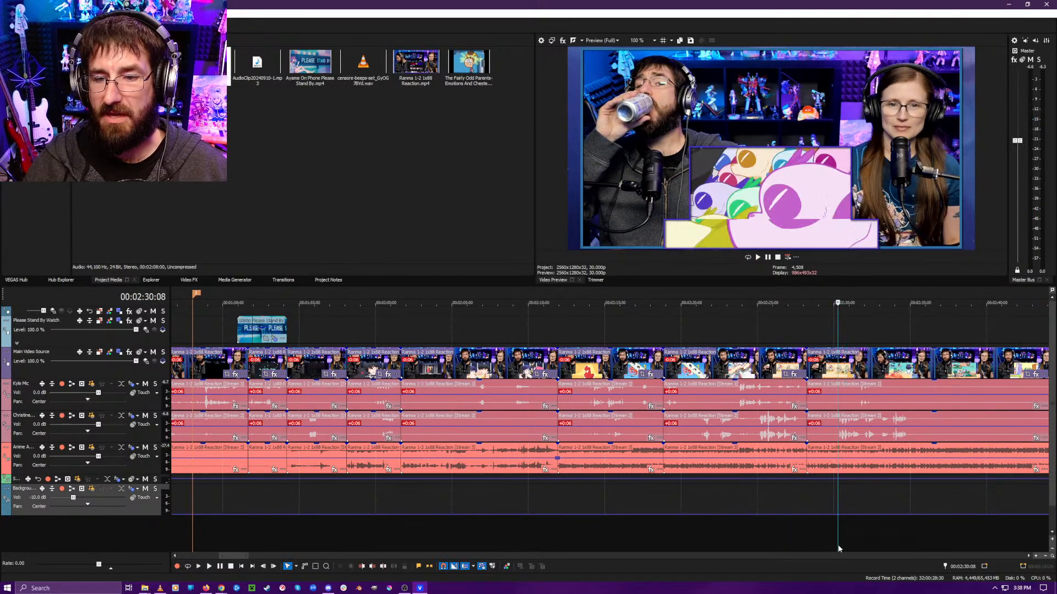
{"action": "left_click", "coordinate": [835, 544]}
{"action": "key", "text": "ctrl+Left"}
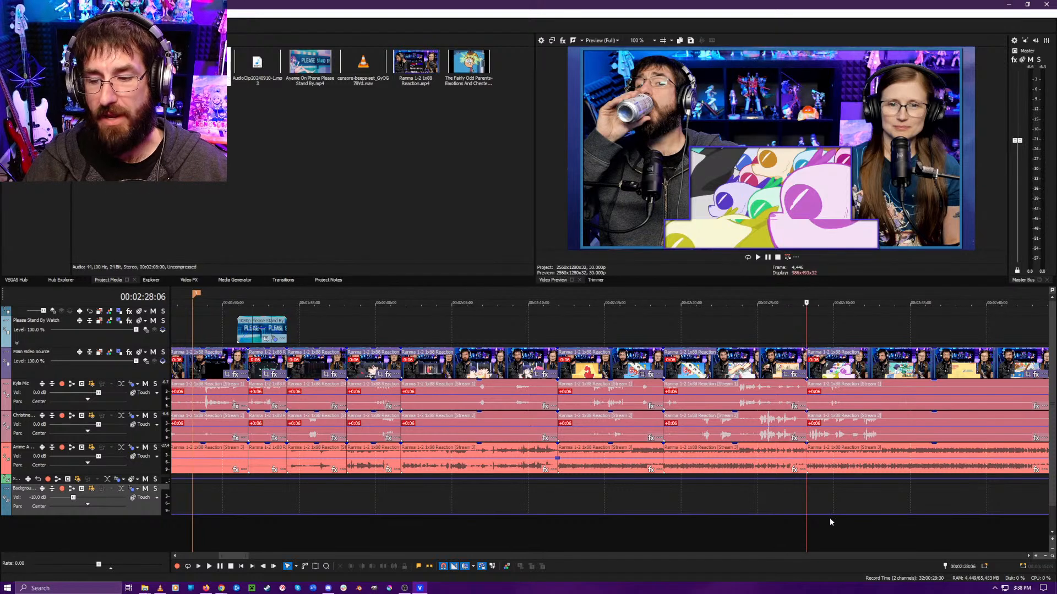
- Play the comments after the new join and split the main video and audio at 00:02:33:17
{"action": "key", "text": "space"}
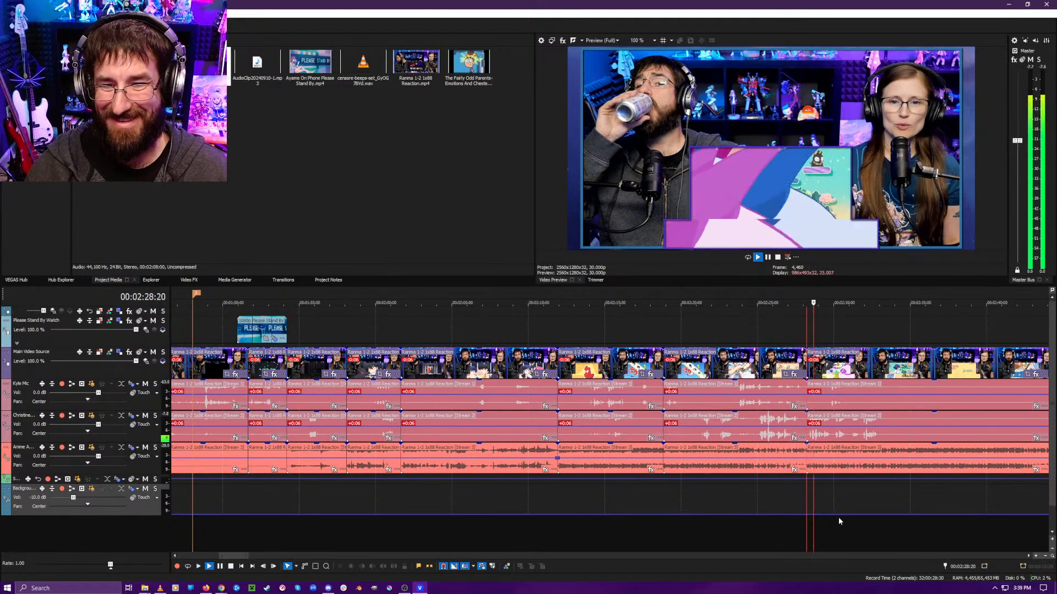
{"action": "key", "text": "space"}
{"action": "key", "text": "space"}
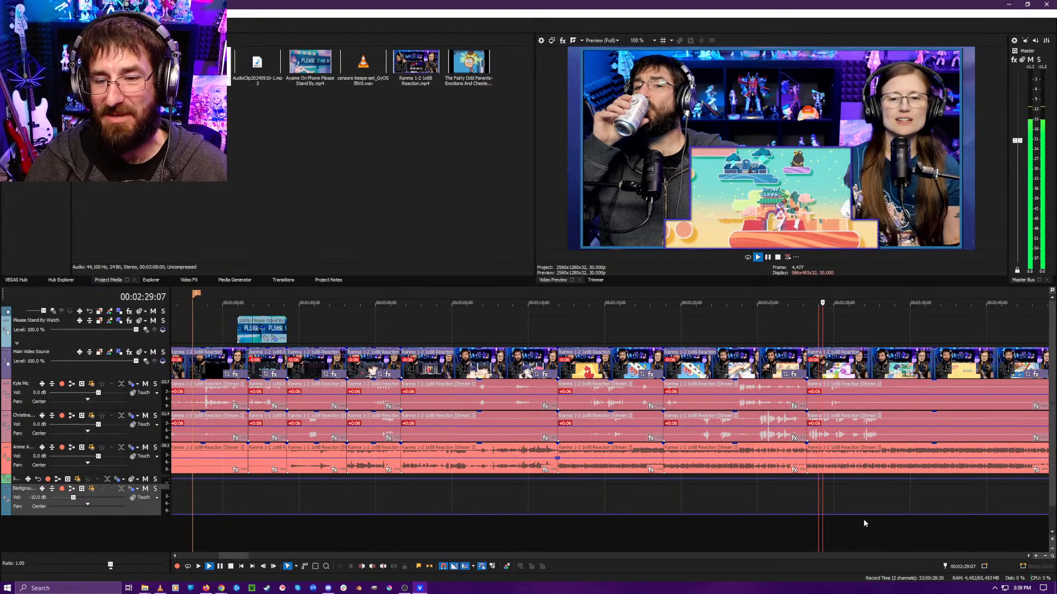
{"action": "key", "text": "space"}
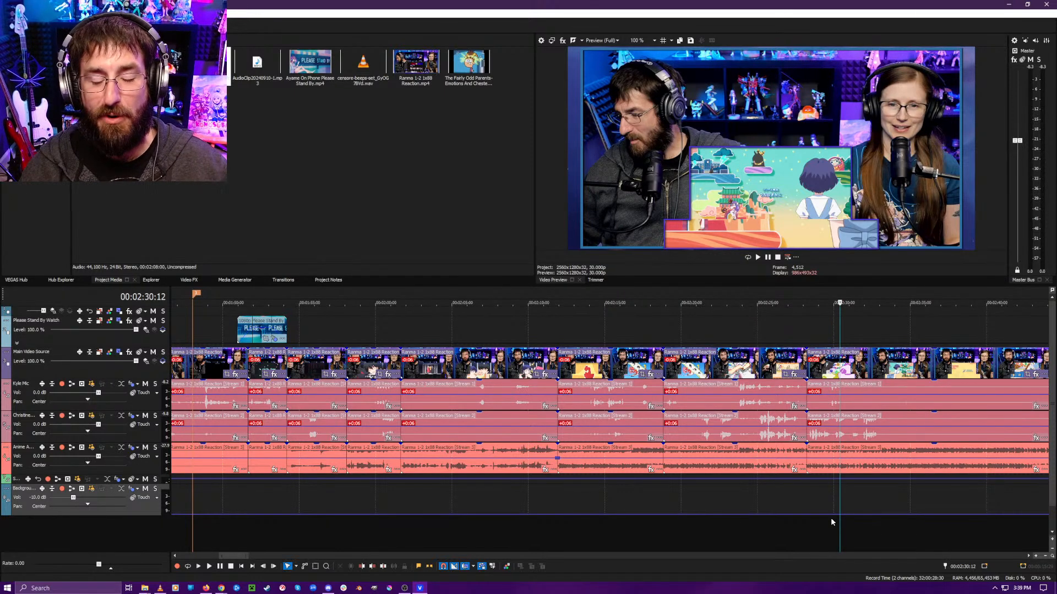
{"action": "key", "text": "space"}
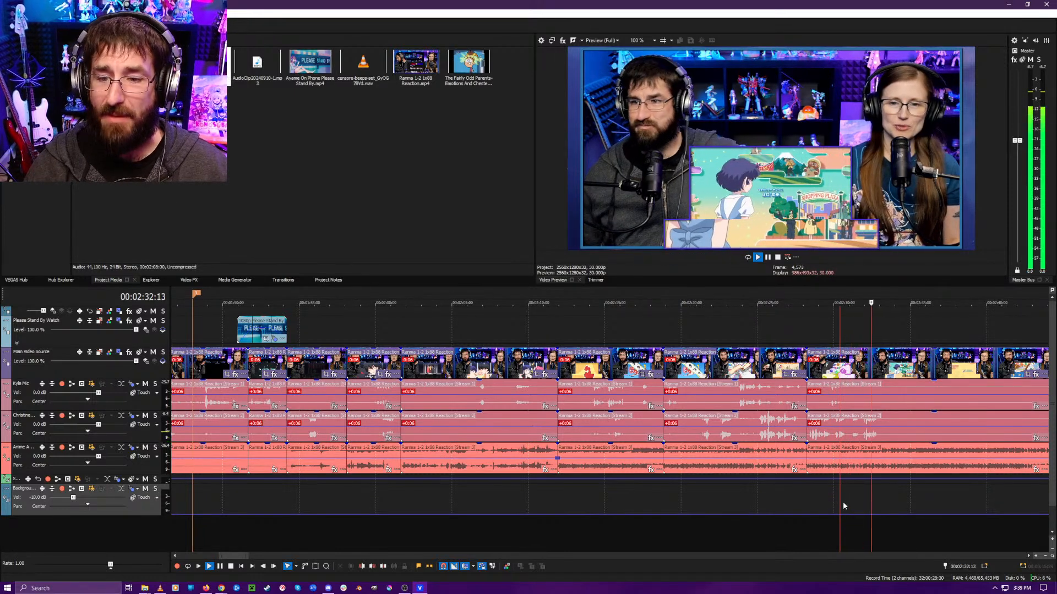
{"action": "key", "text": "space"}
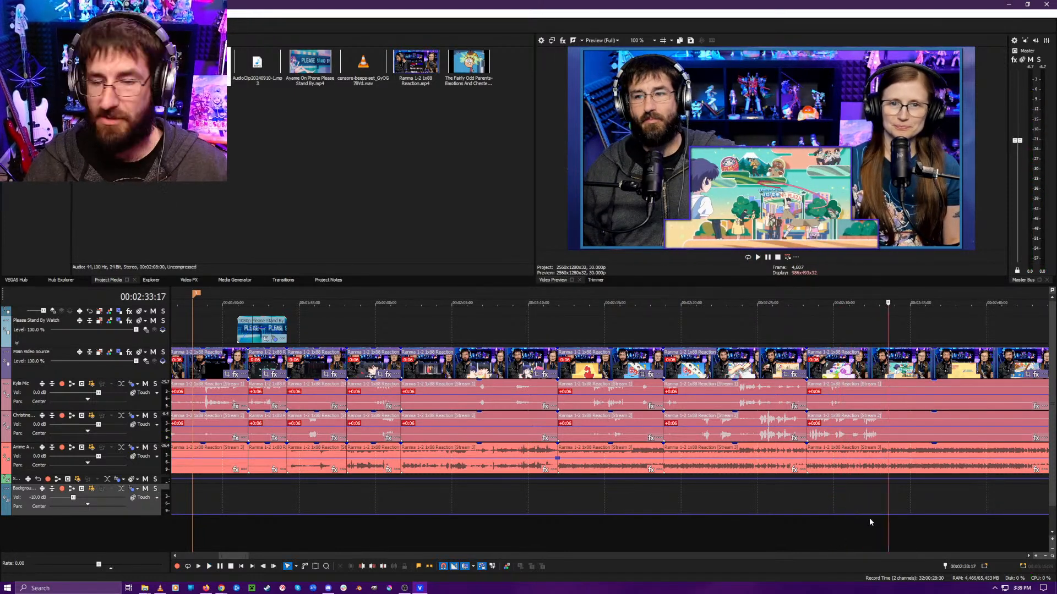
{"action": "key", "text": "s"}
- Trim the following clip's start to the first scene after the opening, about 00:02:51, and close the gap
{"action": "scroll", "coordinate": [782, 528], "scroll_direction": "down", "scroll_amount": 2}
{"action": "left_click", "coordinate": [698, 517]}
{"action": "left_click", "coordinate": [715, 520]}
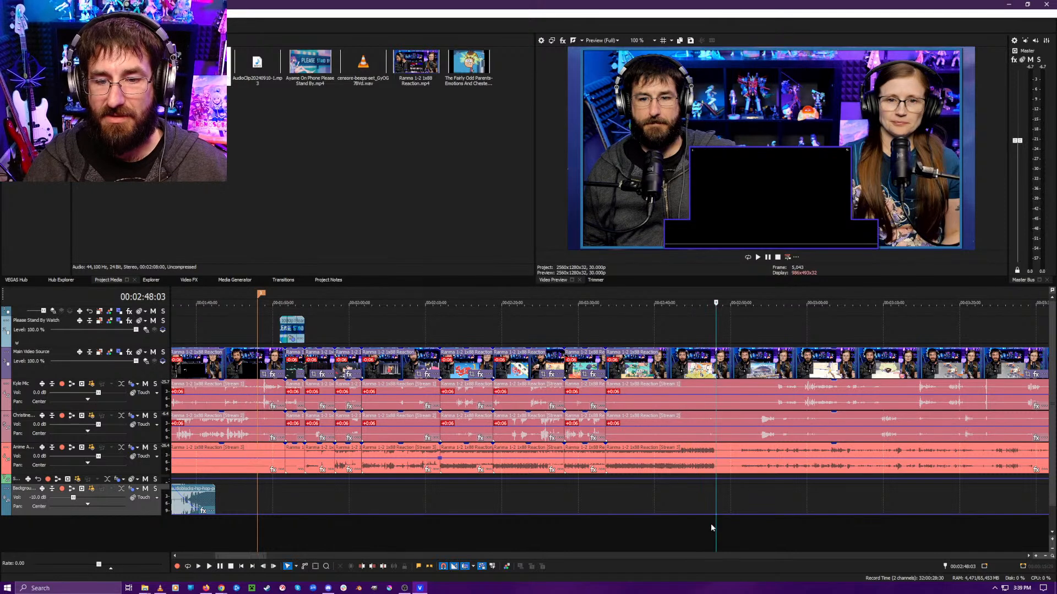
{"action": "left_click", "coordinate": [711, 525]}
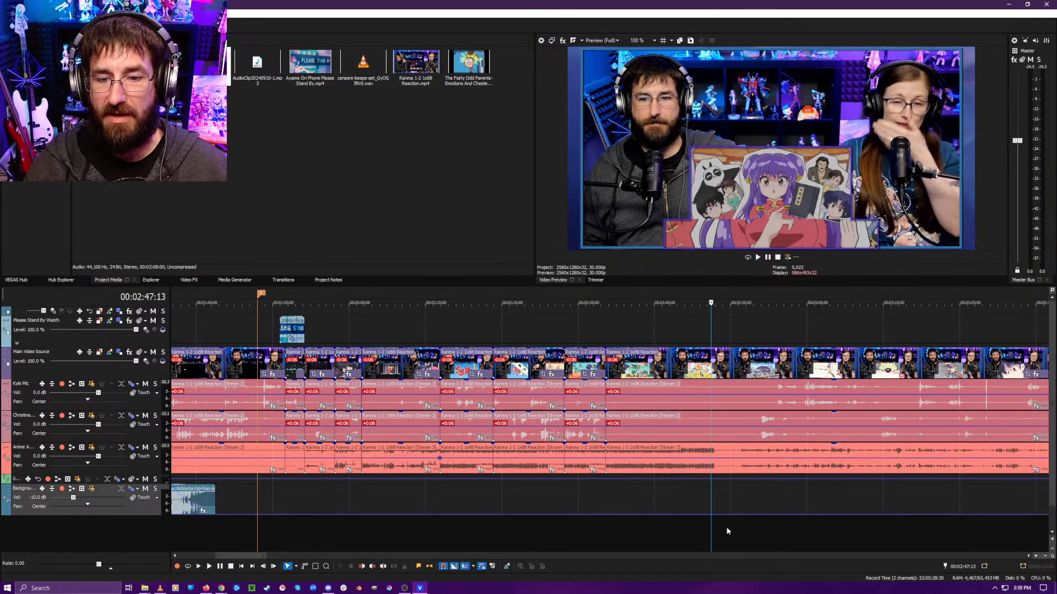
{"action": "left_click", "coordinate": [725, 527]}
{"action": "left_click", "coordinate": [740, 530]}
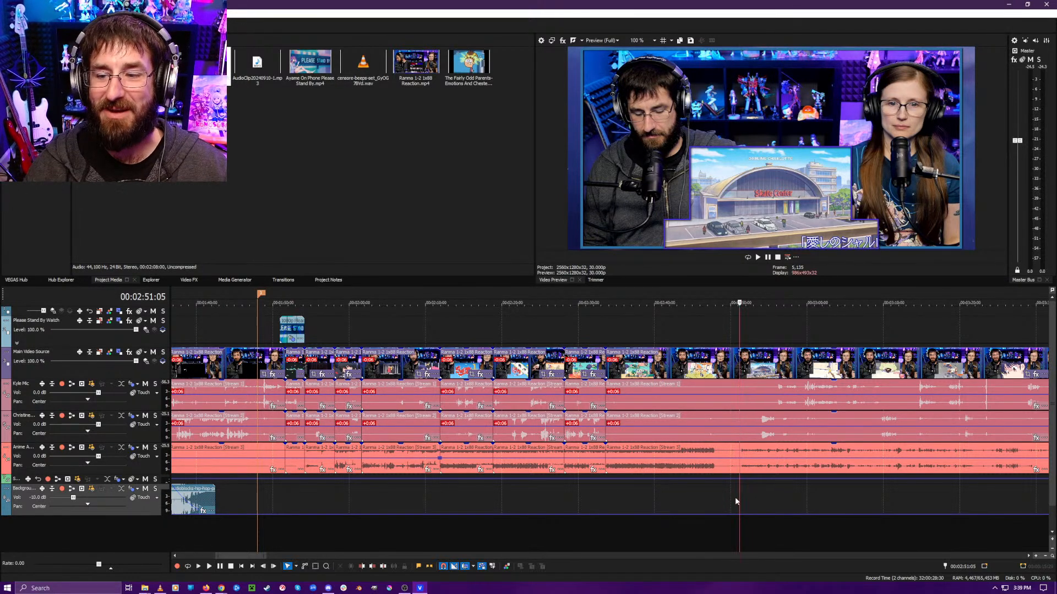
{"action": "scroll", "coordinate": [732, 493], "scroll_direction": "up", "scroll_amount": 5}
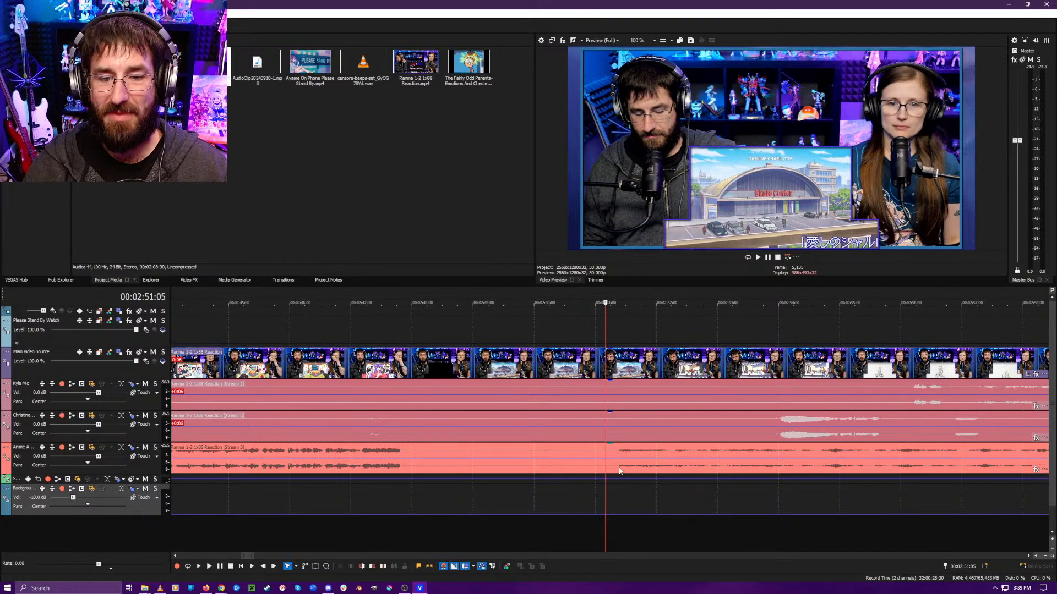
{"action": "left_click", "coordinate": [612, 531]}
{"action": "scroll", "coordinate": [610, 527], "scroll_direction": "down", "scroll_amount": 4}
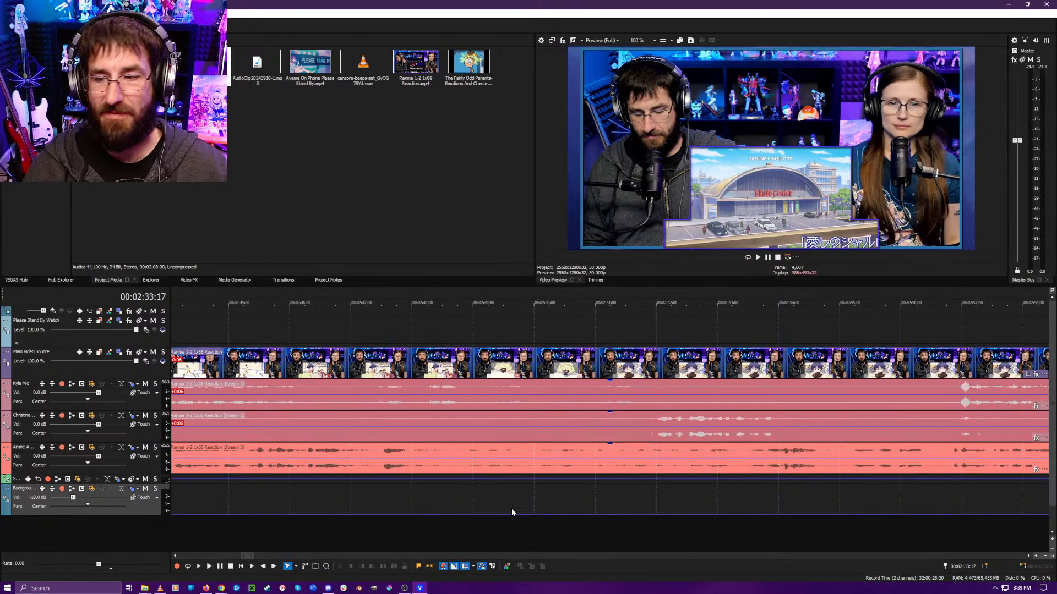
{"action": "key", "text": "alt+["}
- Play the ice skating scene from 00:02:33:17 and replay the part just before that join
{"action": "scroll", "coordinate": [546, 515], "scroll_direction": "down", "scroll_amount": 2}
{"action": "key", "text": "space"}
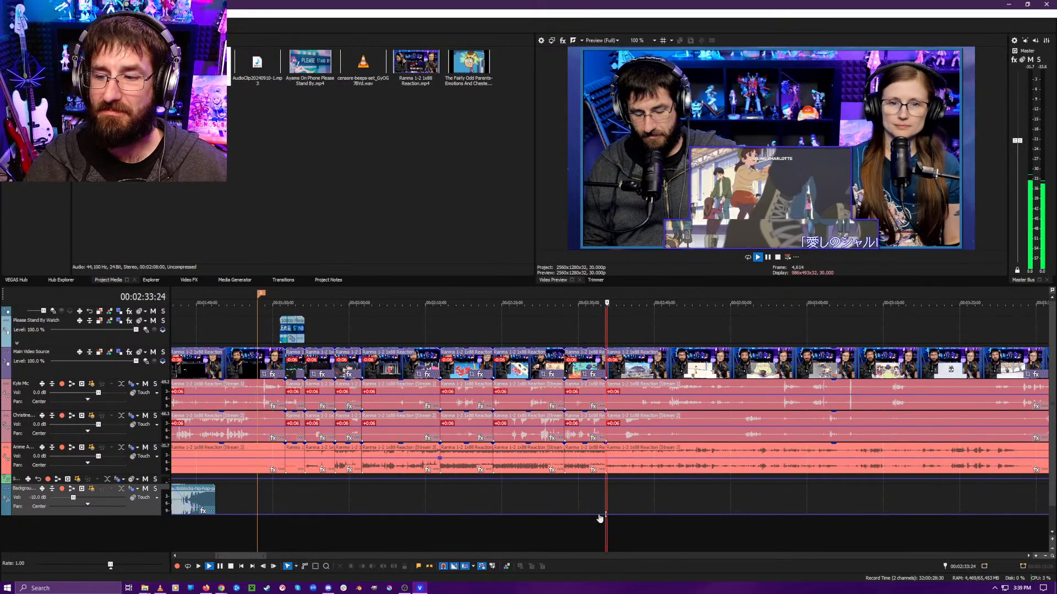
{"action": "scroll", "coordinate": [676, 509], "scroll_direction": "down", "scroll_amount": 3}
{"action": "scroll", "coordinate": [696, 517], "scroll_direction": "up", "scroll_amount": 3}
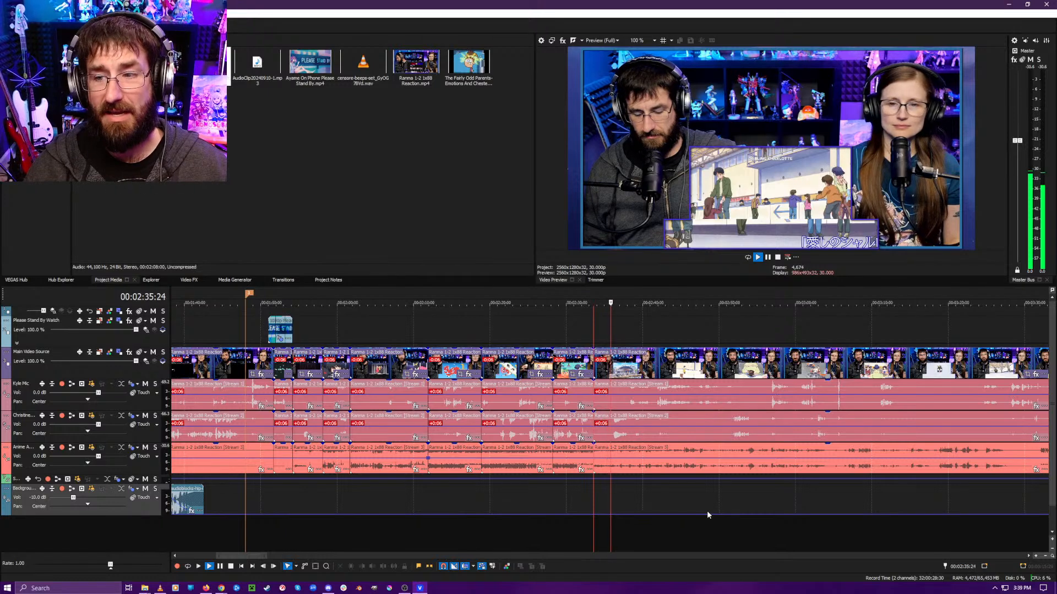
{"action": "scroll", "coordinate": [707, 510], "scroll_direction": "up", "scroll_amount": 1}
{"action": "scroll", "coordinate": [661, 504], "scroll_direction": "up", "scroll_amount": 3}
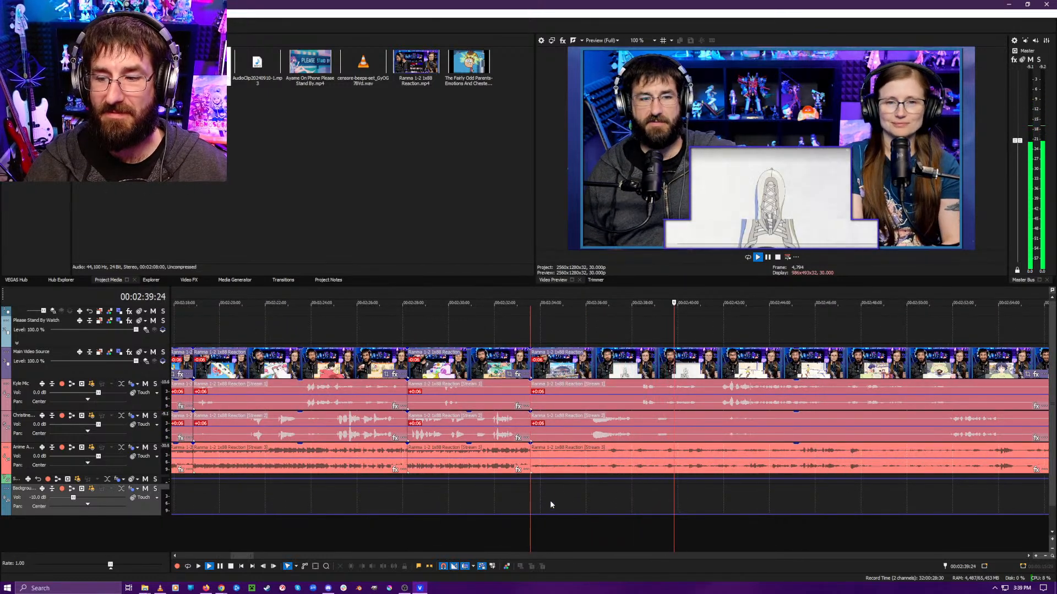
{"action": "left_click", "coordinate": [389, 521]}
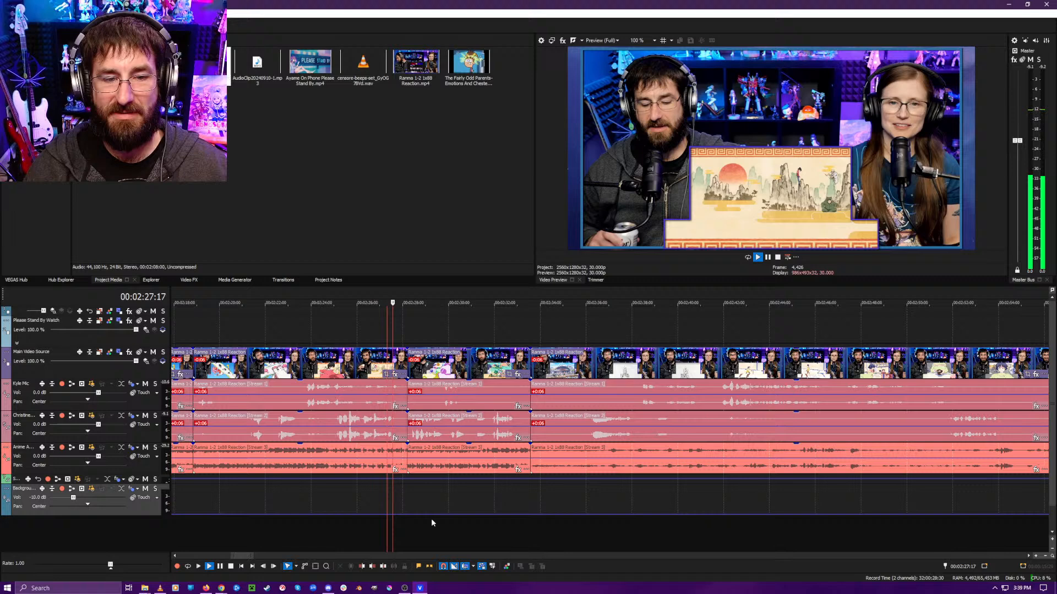
{"action": "left_click", "coordinate": [528, 533]}
{"action": "key", "text": "Return"}
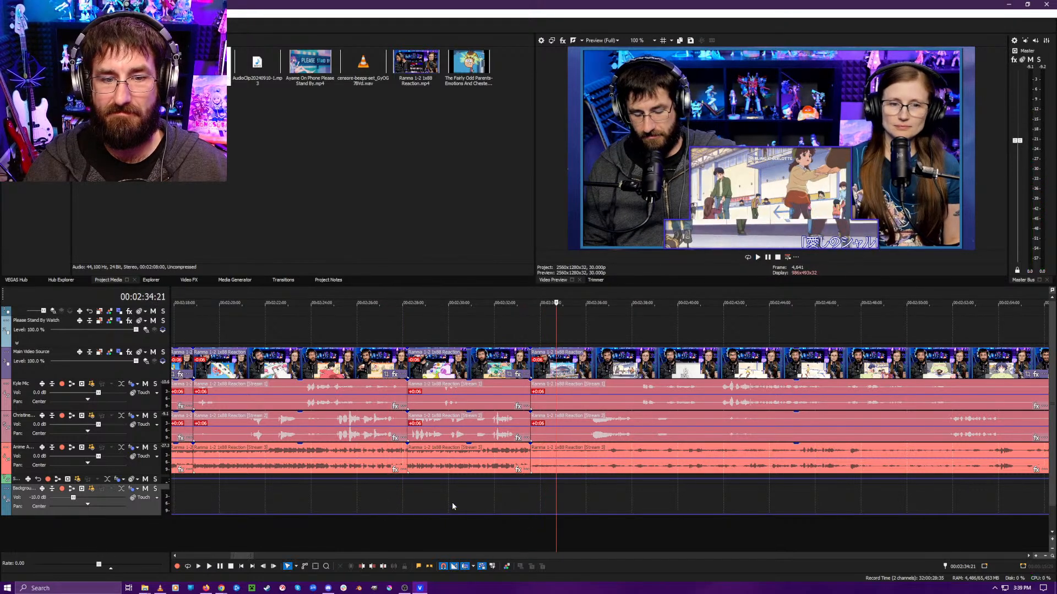
- Rename the marker at 00:01:48:00 as OP & Ice Skating
{"action": "scroll", "coordinate": [451, 502], "scroll_direction": "down", "scroll_amount": 3}
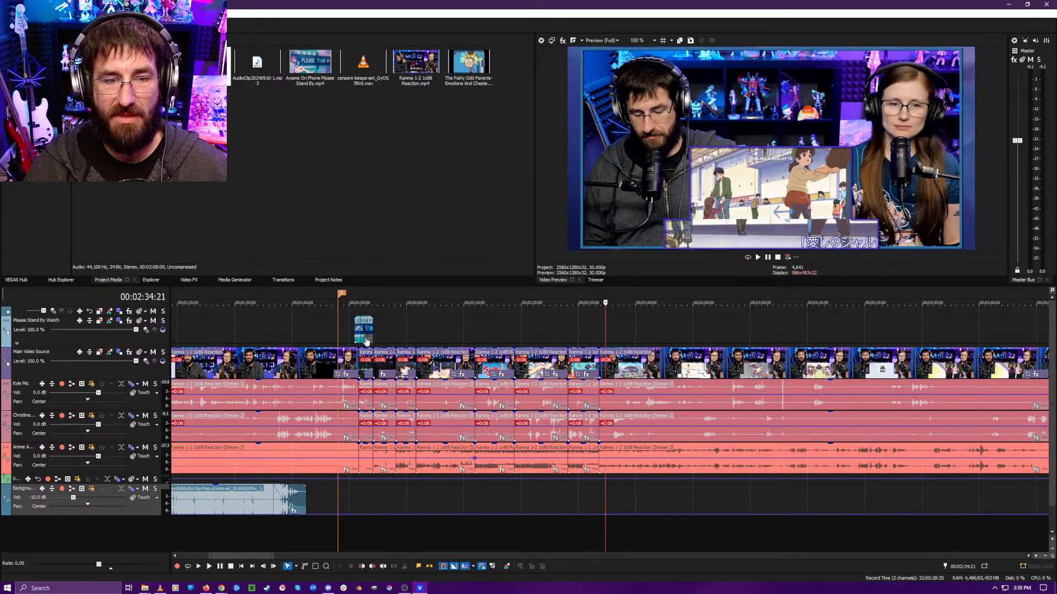
{"action": "right_click", "coordinate": [341, 294]}
{"action": "left_click", "coordinate": [370, 309]}
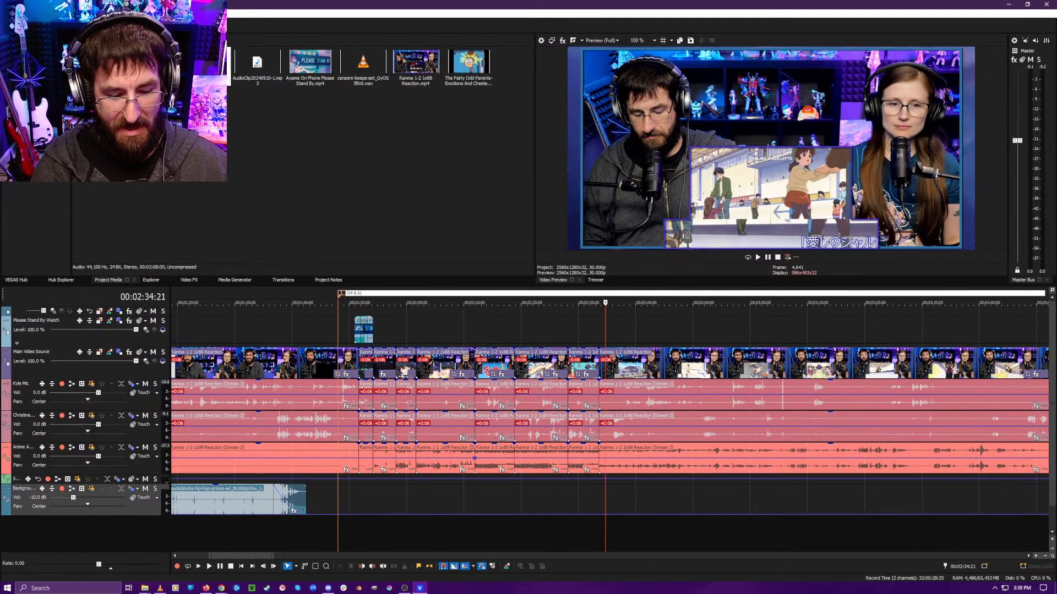
{"action": "type", "text": "OP & Ice Skatin"}
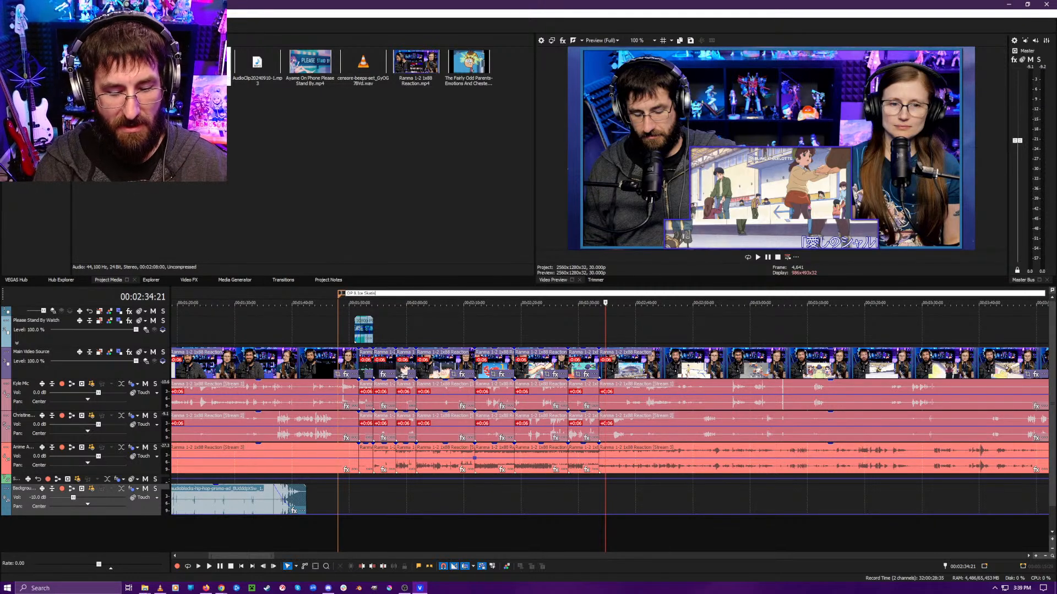
{"action": "type", "text": "g"}
{"action": "key", "text": "Return"}
- Add volume points to the anime audio at 00:02:33:17 and 00:02:33:18, lowering the volume fully for the opening before them
{"action": "left_click", "coordinate": [581, 526]}
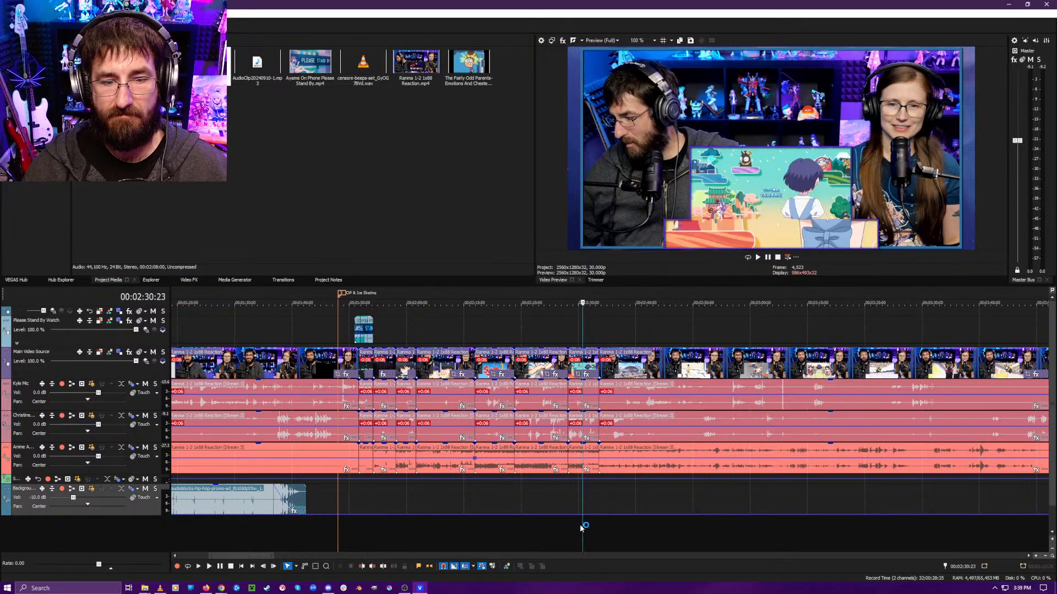
{"action": "left_click", "coordinate": [561, 539]}
{"action": "scroll", "coordinate": [567, 536], "scroll_direction": "up", "scroll_amount": 4}
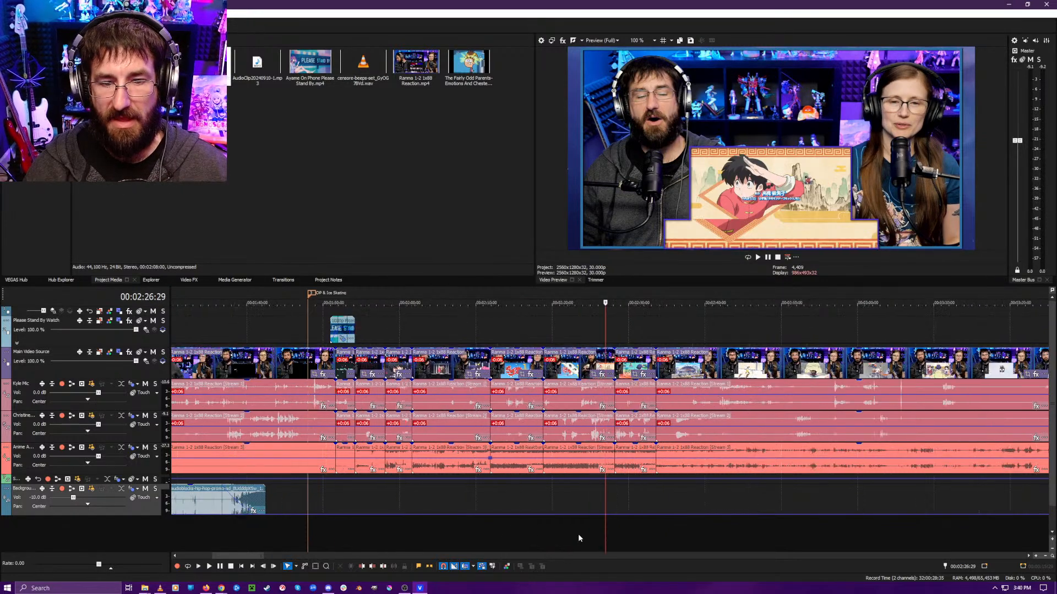
{"action": "left_click", "coordinate": [748, 532]}
{"action": "scroll", "coordinate": [754, 533], "scroll_direction": "up", "scroll_amount": 3}
{"action": "left_click", "coordinate": [633, 529]}
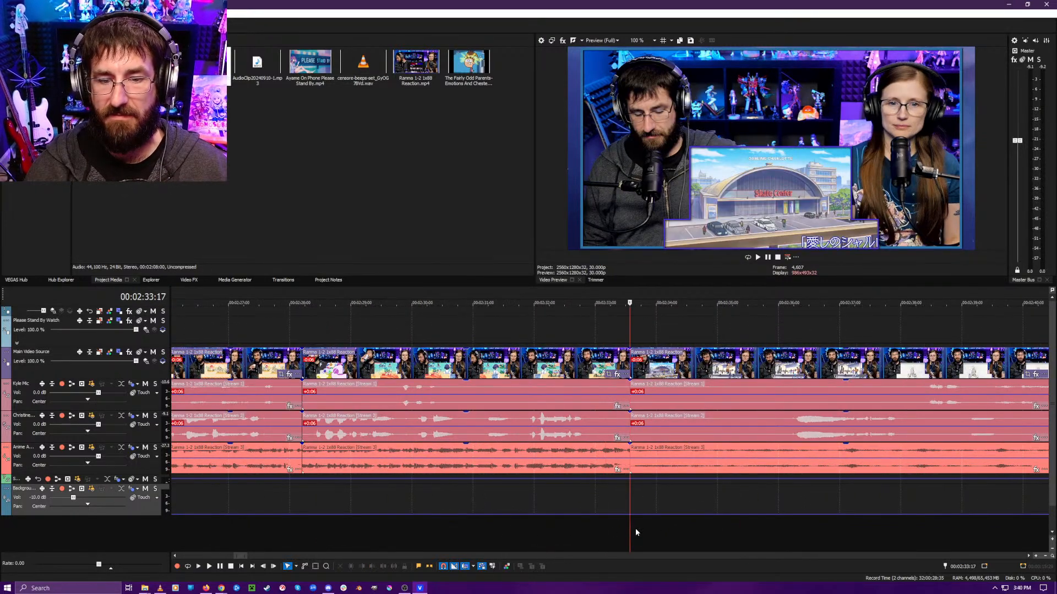
{"action": "scroll", "coordinate": [635, 530], "scroll_direction": "up", "scroll_amount": 3}
{"action": "double_click", "coordinate": [607, 458]}
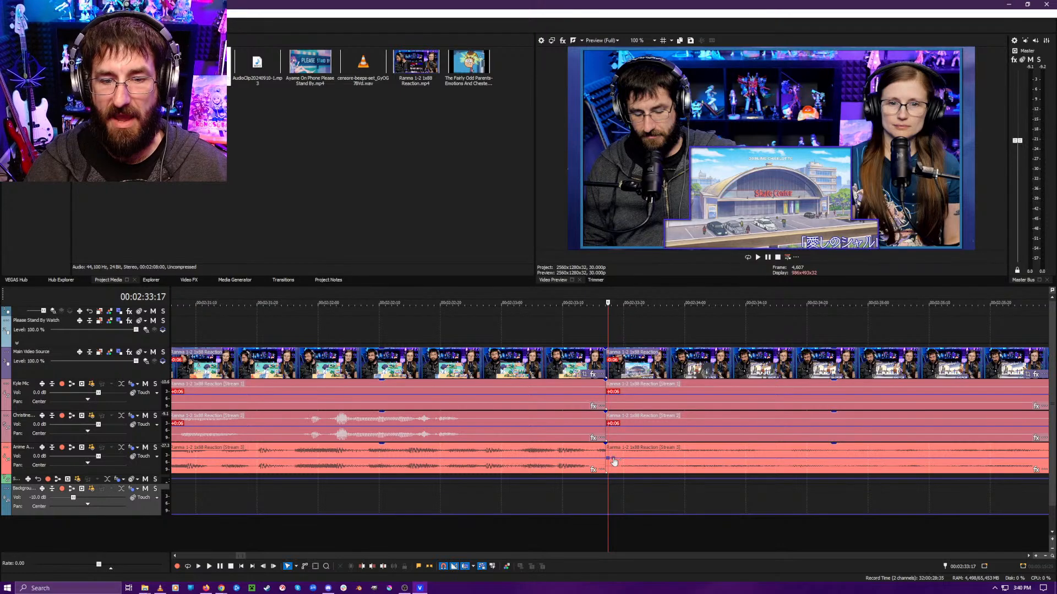
{"action": "double_click", "coordinate": [613, 458]}
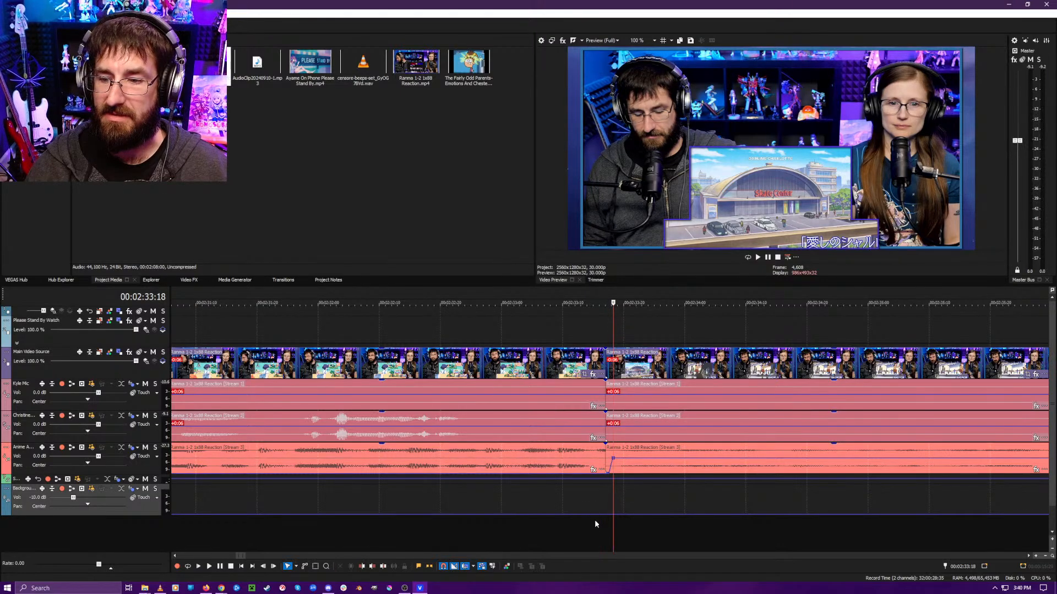
- Review the cuts made in the opening, starting from the OP & Ice Skating marker at 00:01:48:00
{"action": "scroll", "coordinate": [594, 519], "scroll_direction": "down", "scroll_amount": 3}
{"action": "scroll", "coordinate": [596, 510], "scroll_direction": "down", "scroll_amount": 2}
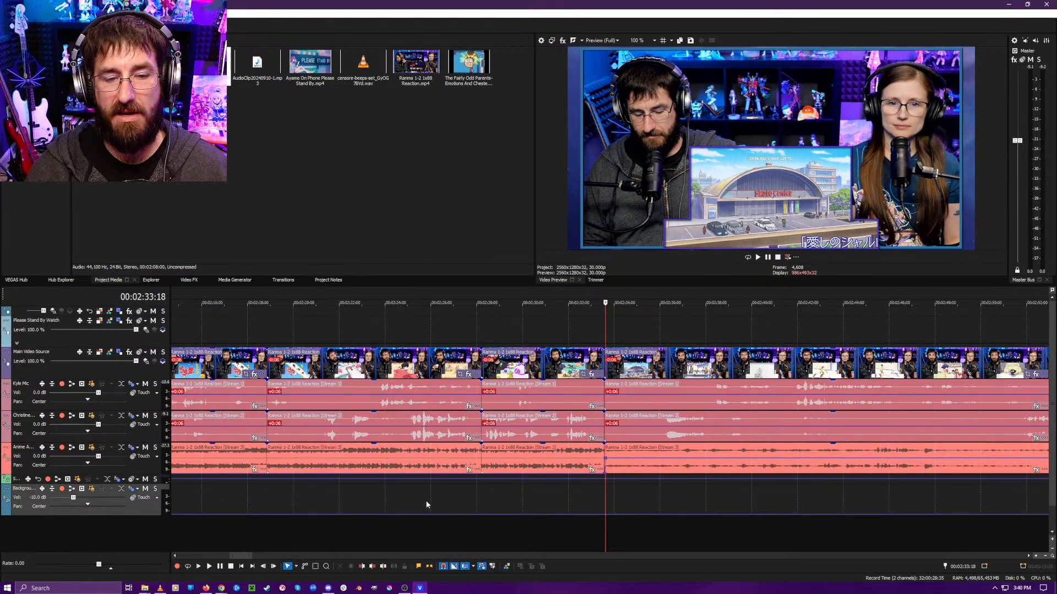
{"action": "scroll", "coordinate": [427, 502], "scroll_direction": "down", "scroll_amount": 4}
{"action": "left_click", "coordinate": [479, 523]}
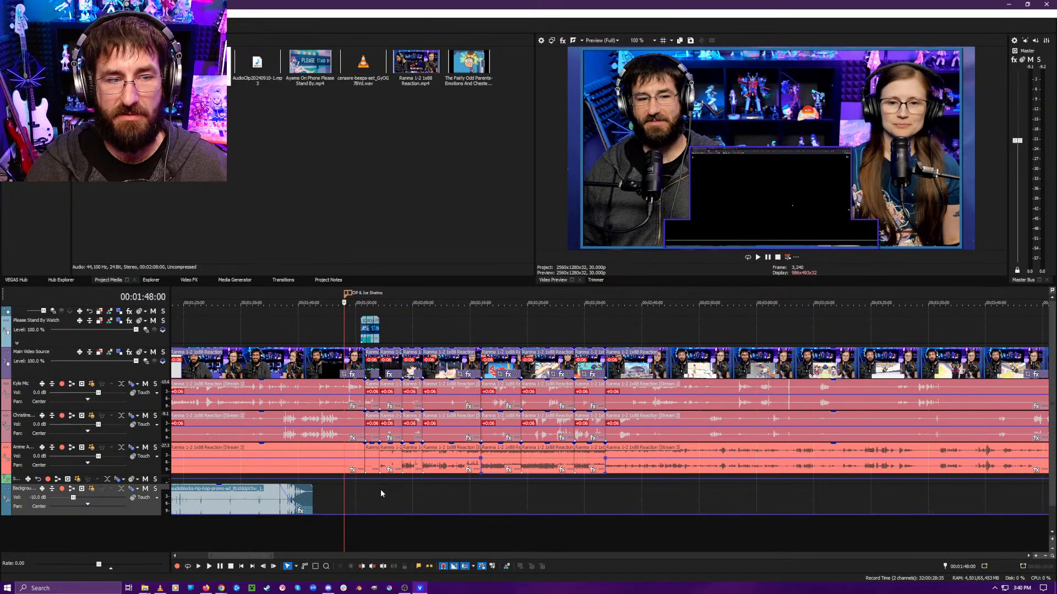
{"action": "scroll", "coordinate": [416, 500], "scroll_direction": "up", "scroll_amount": 3}
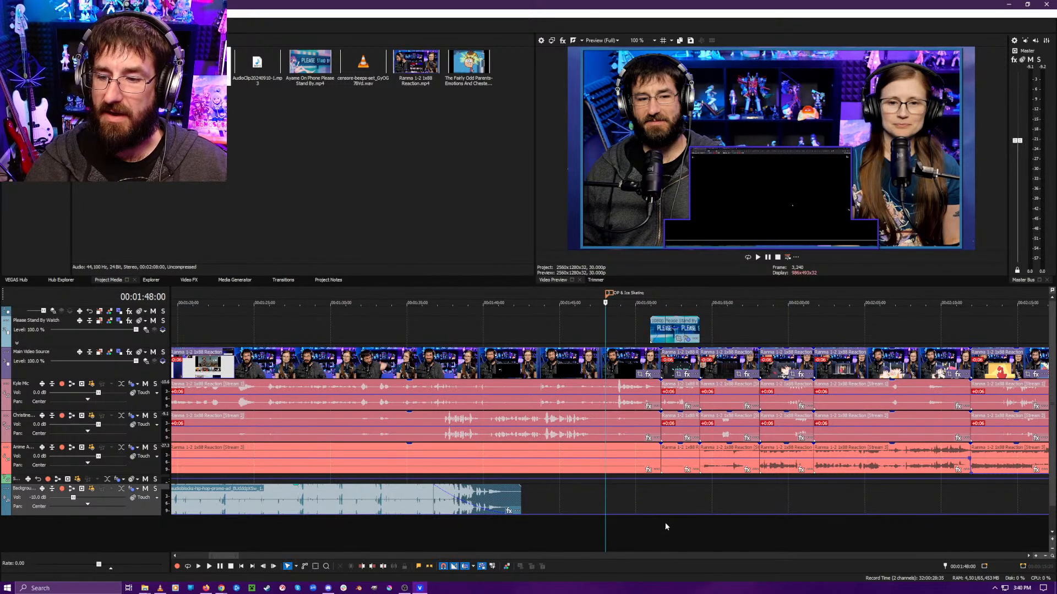
{"action": "scroll", "coordinate": [781, 494], "scroll_direction": "down", "scroll_amount": 2}
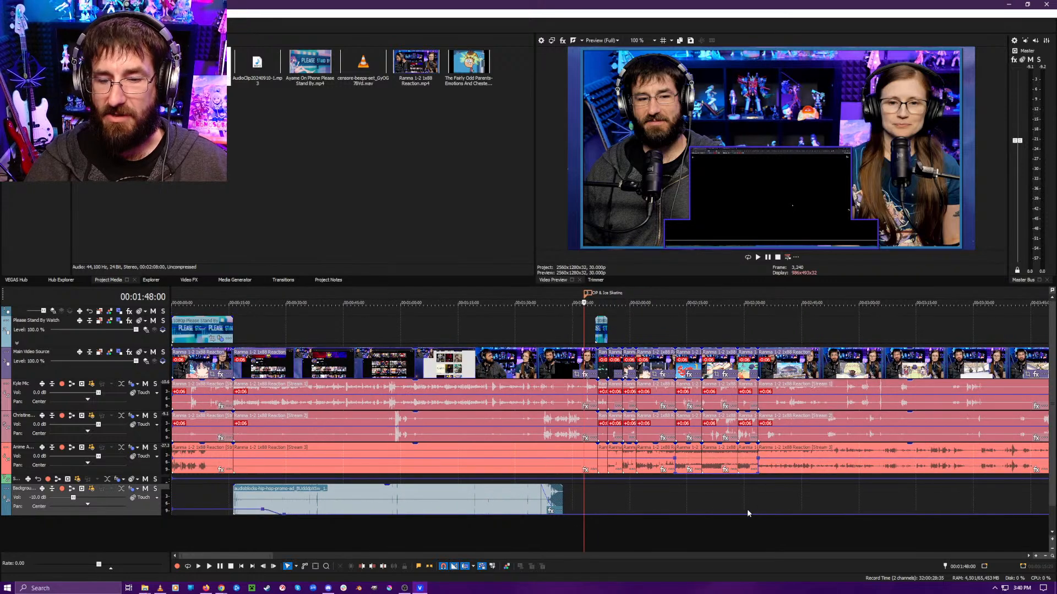
- Look over the uncut remainder of the timeline, from the ice skating scene to the end of the project
{"action": "left_click", "coordinate": [720, 536]}
{"action": "left_click", "coordinate": [760, 533]}
{"action": "scroll", "coordinate": [623, 526], "scroll_direction": "down", "scroll_amount": 5}
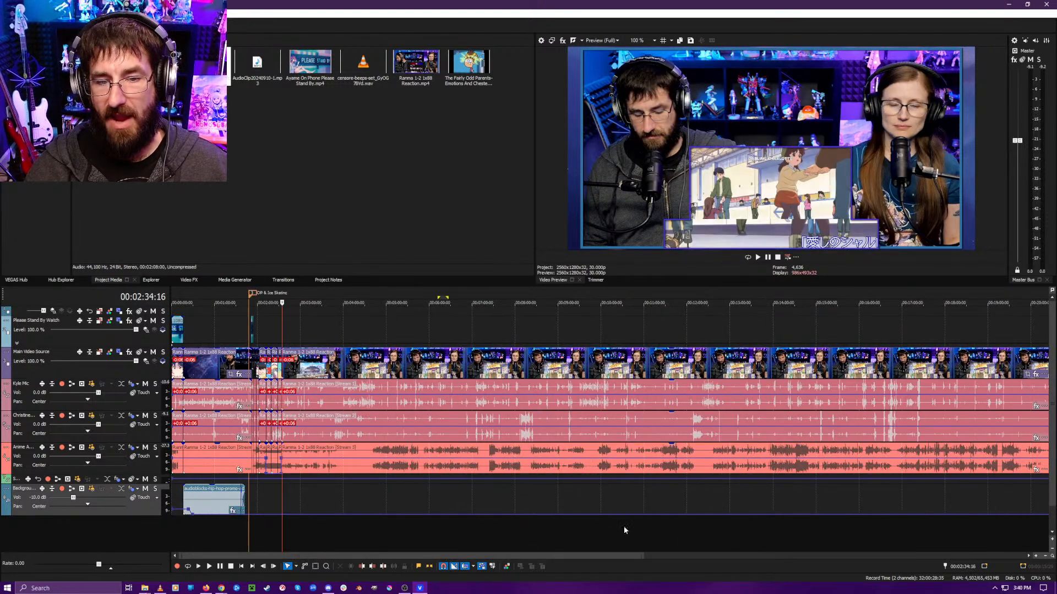
{"action": "left_click", "coordinate": [829, 357]}
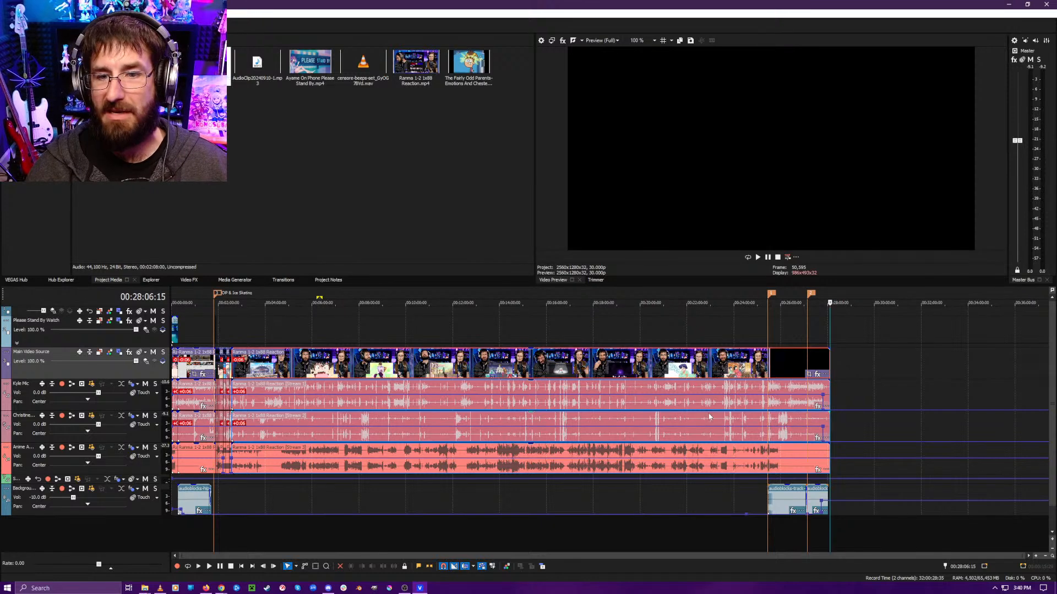
{"action": "left_click_drag", "start_coordinate": [269, 542], "coordinate": [761, 526]}
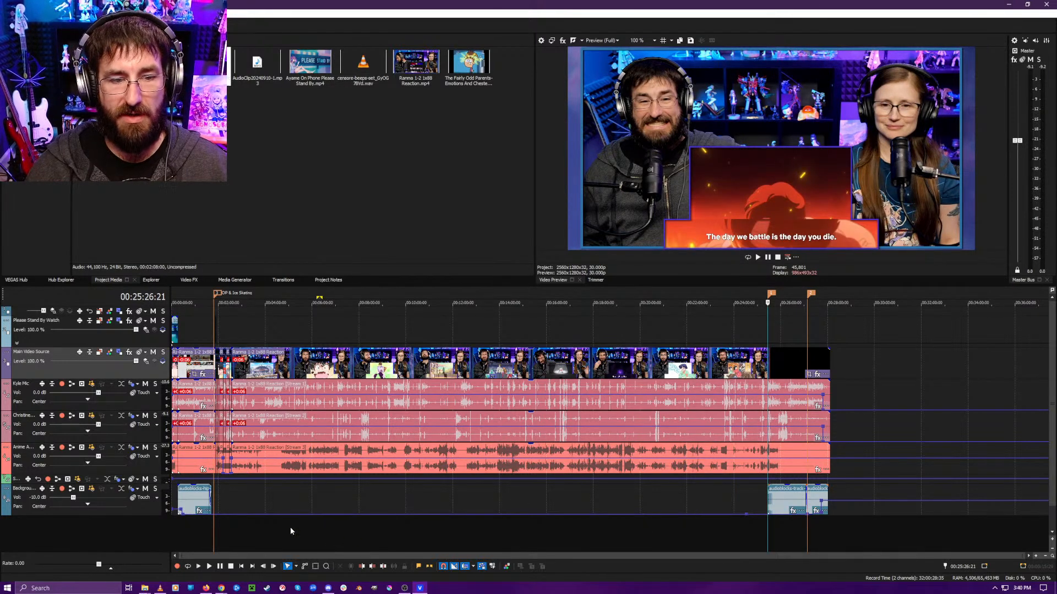
{"action": "left_click", "coordinate": [253, 525]}
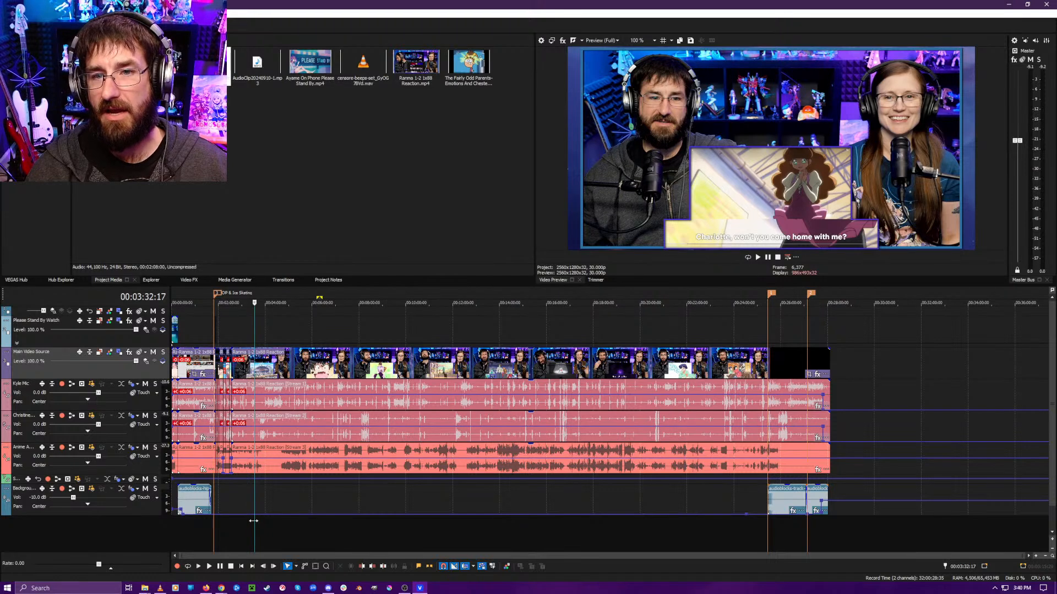
{"action": "left_click", "coordinate": [260, 535]}
{"action": "scroll", "coordinate": [260, 537], "scroll_direction": "up", "scroll_amount": 3}
{"action": "scroll", "coordinate": [339, 542], "scroll_direction": "up", "scroll_amount": 2}
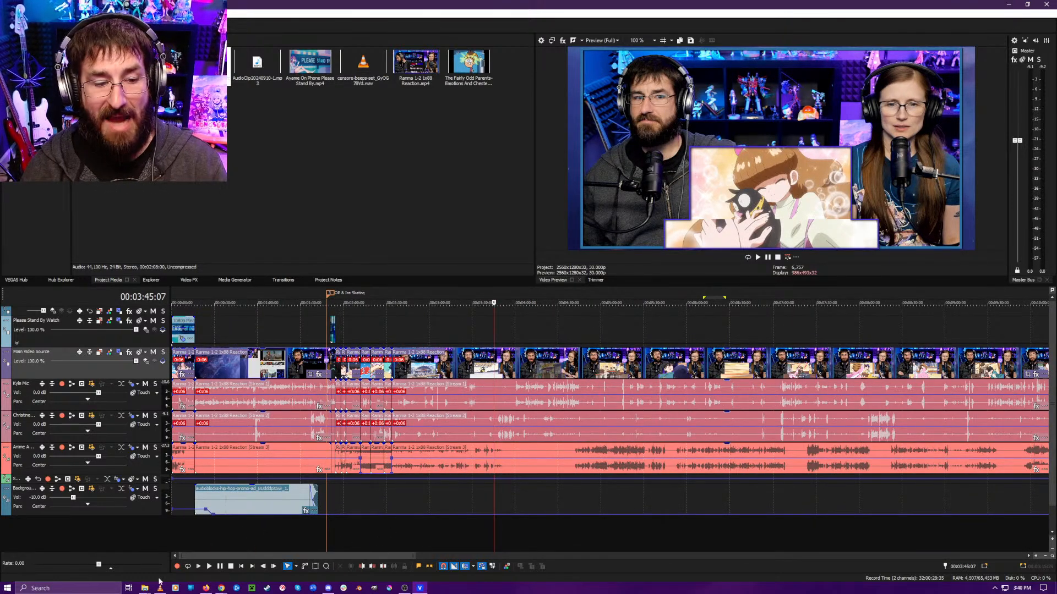
- Switch to File Explorer, view the image Editing Live Stream 11-22-24.jpg and close it
{"action": "left_click", "coordinate": [144, 587]}
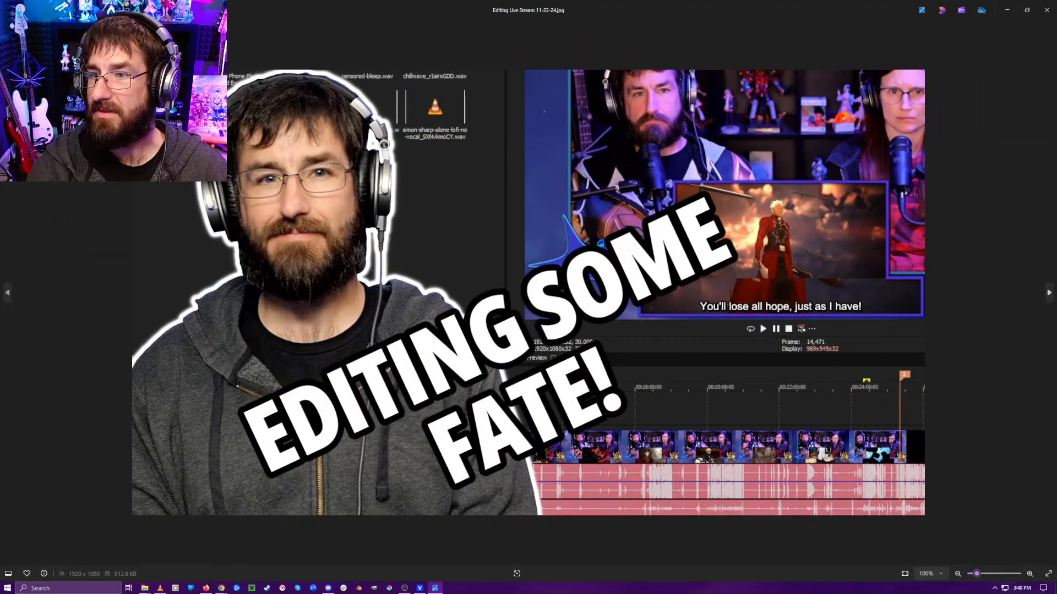
{"action": "left_click", "coordinate": [1046, 9]}
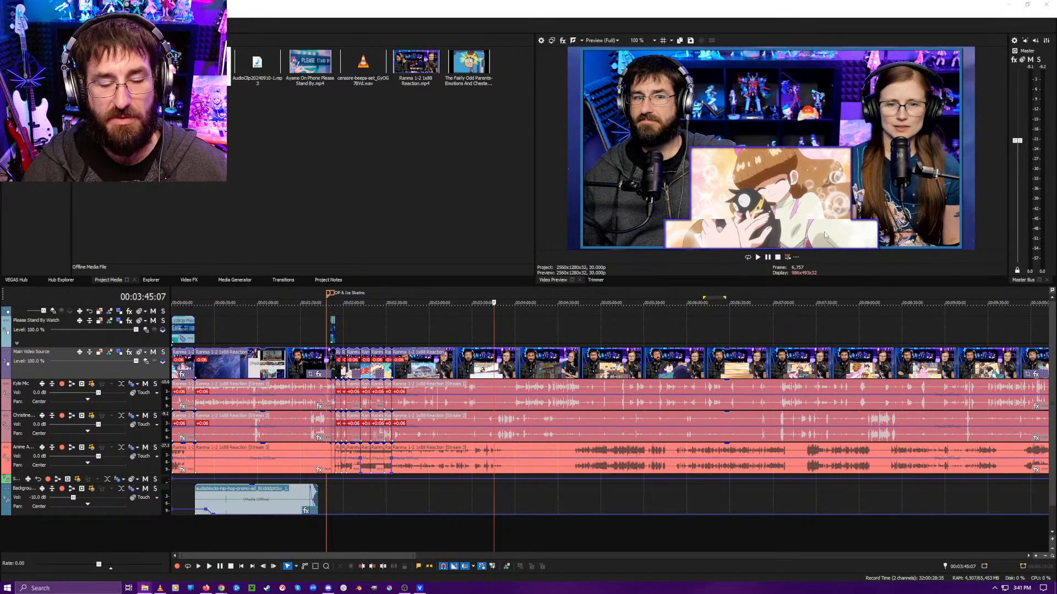
- Return to the start of the ice skating scene and play the reaction from 00:02:35:24 to find the next comment
{"action": "left_click", "coordinate": [396, 520]}
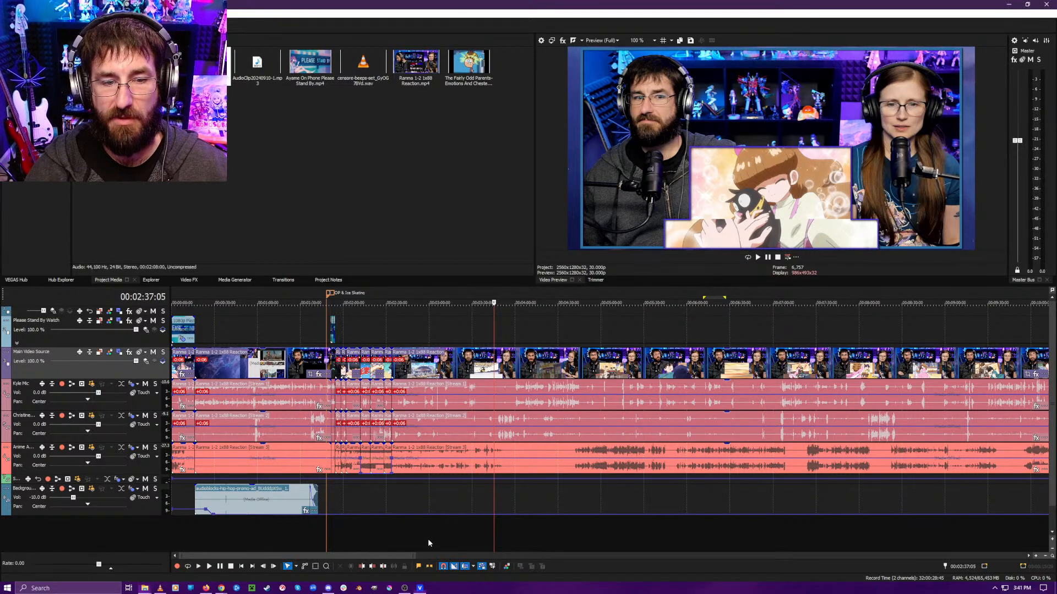
{"action": "scroll", "coordinate": [427, 539], "scroll_direction": "up", "scroll_amount": 1}
{"action": "left_click", "coordinate": [600, 532]}
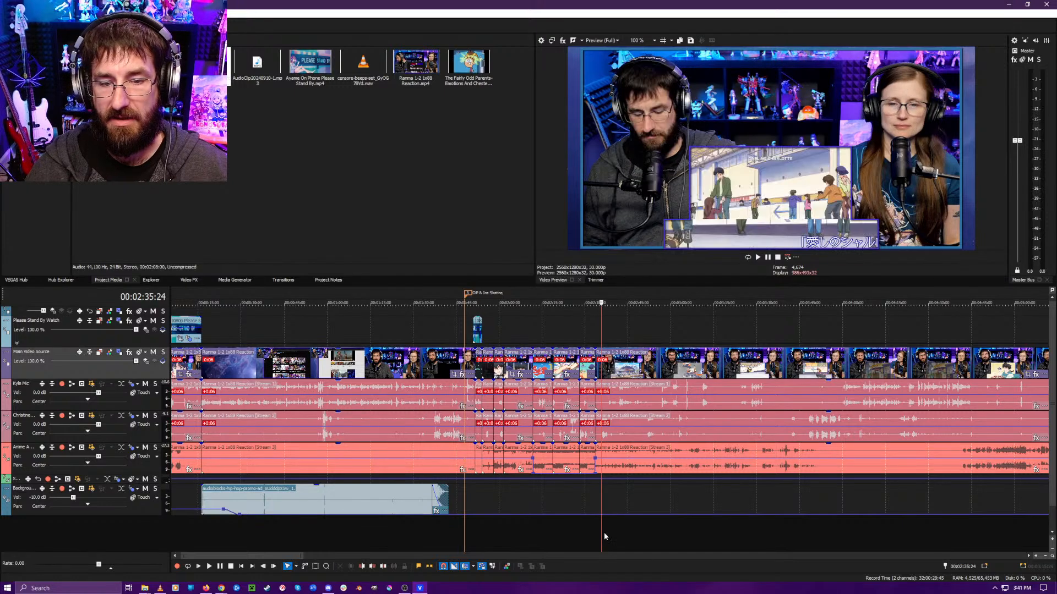
{"action": "scroll", "coordinate": [603, 533], "scroll_direction": "up", "scroll_amount": 2}
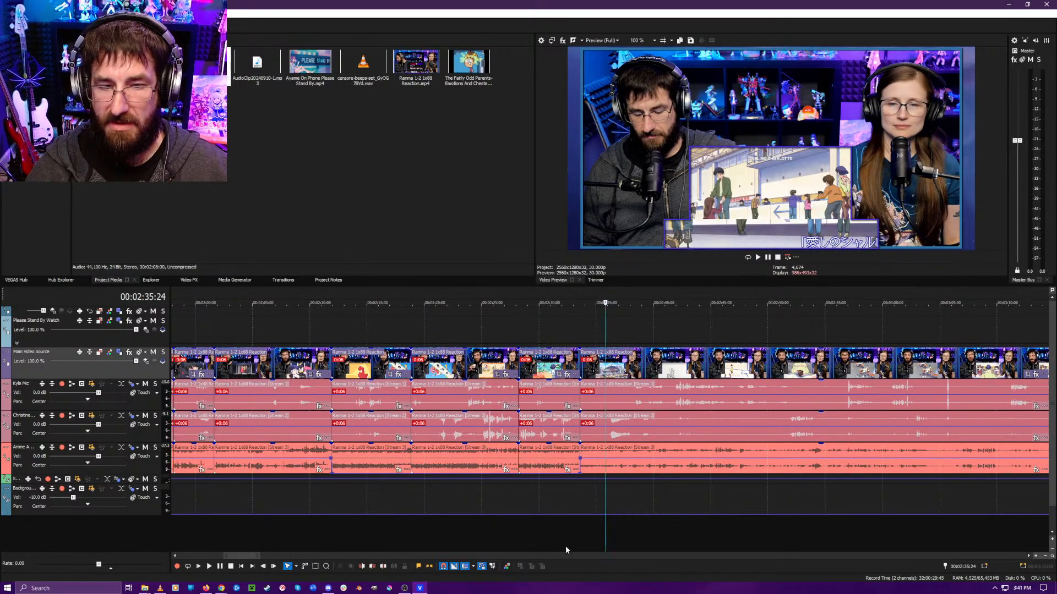
{"action": "scroll", "coordinate": [600, 539], "scroll_direction": "up", "scroll_amount": 1}
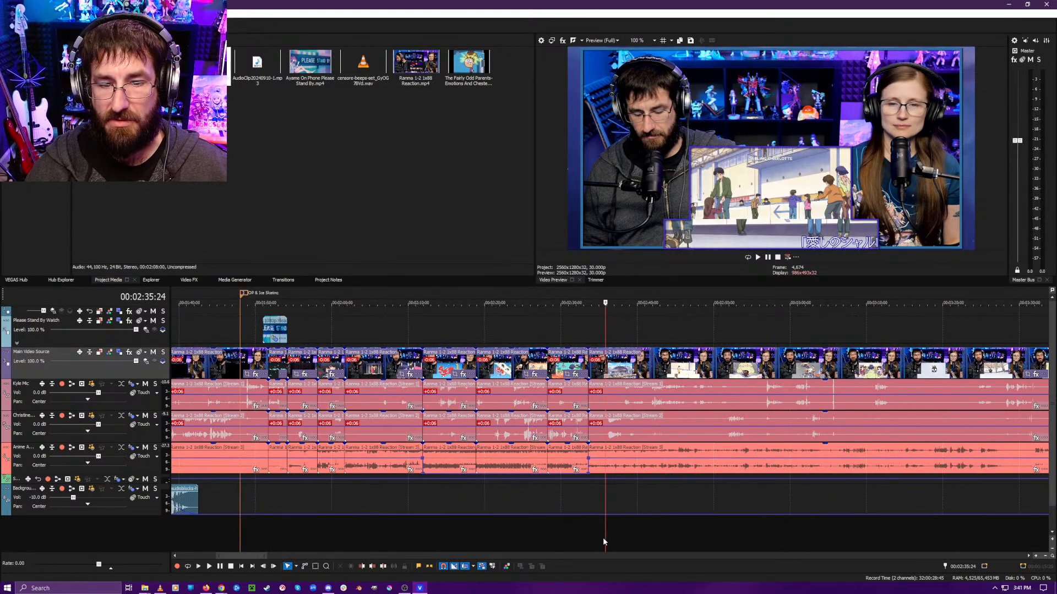
{"action": "key", "text": "space"}
{"action": "scroll", "coordinate": [616, 540], "scroll_direction": "up", "scroll_amount": 1}
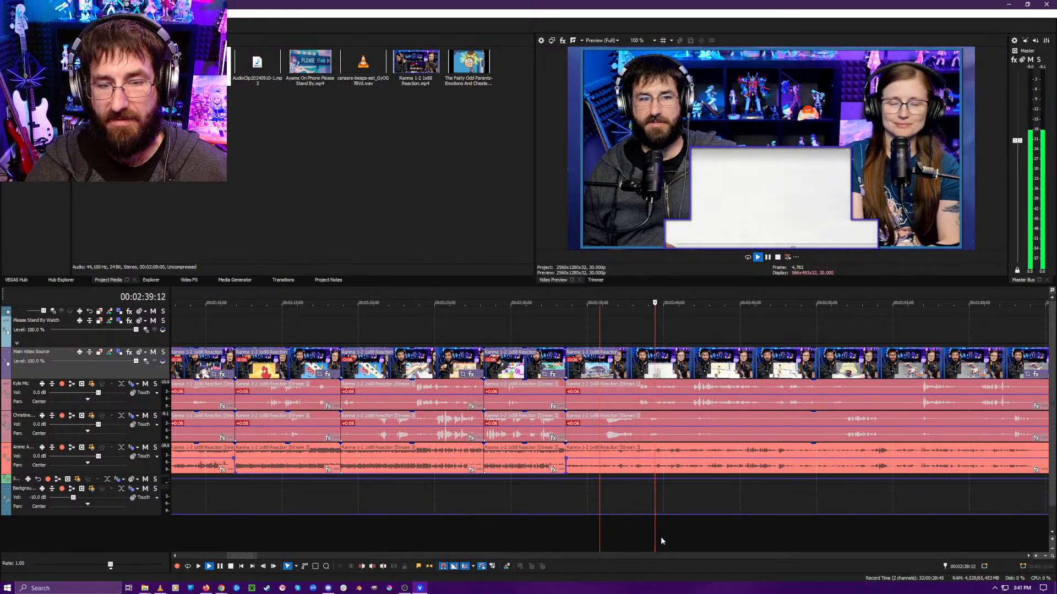
{"action": "key", "text": "Return"}
- Split the main video and audio at 00:02:40:25, ahead of the next comment
{"action": "scroll", "coordinate": [689, 549], "scroll_direction": "up", "scroll_amount": 3}
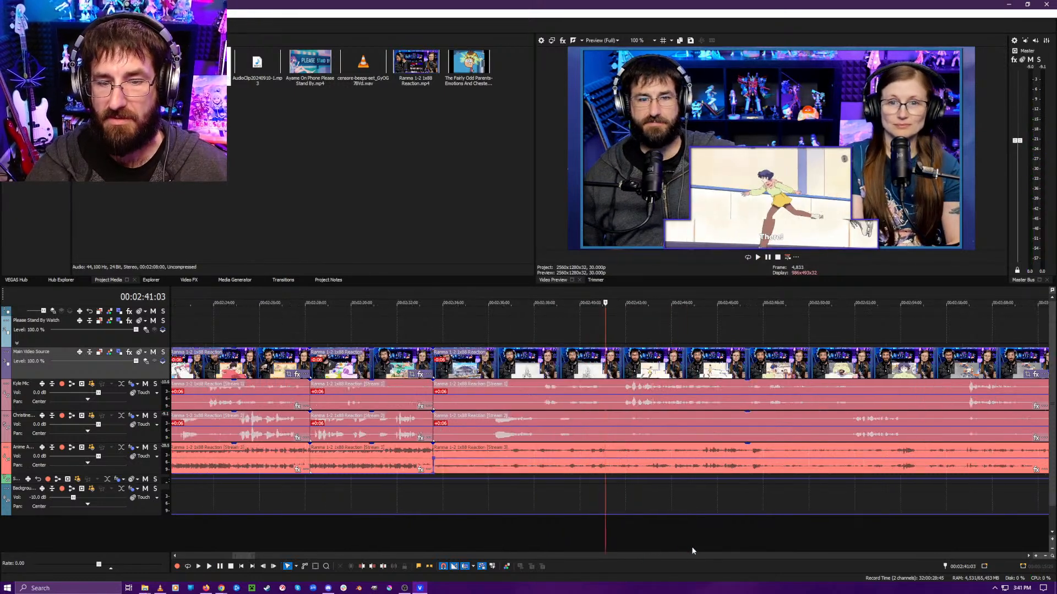
{"action": "left_click", "coordinate": [584, 522]}
{"action": "left_click", "coordinate": [589, 526]}
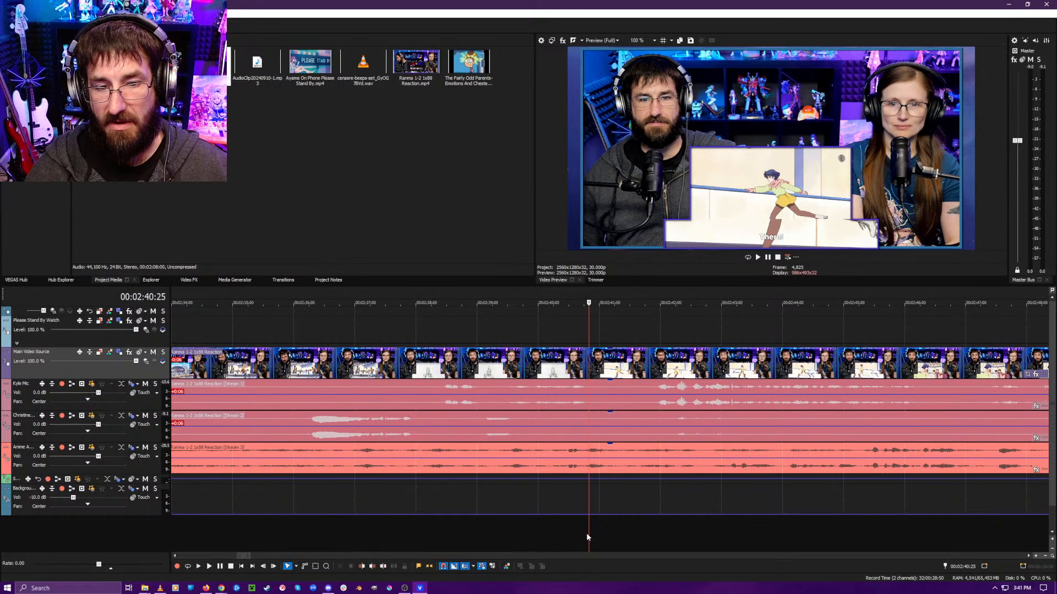
{"action": "key", "text": "space"}
{"action": "key", "text": "space"}
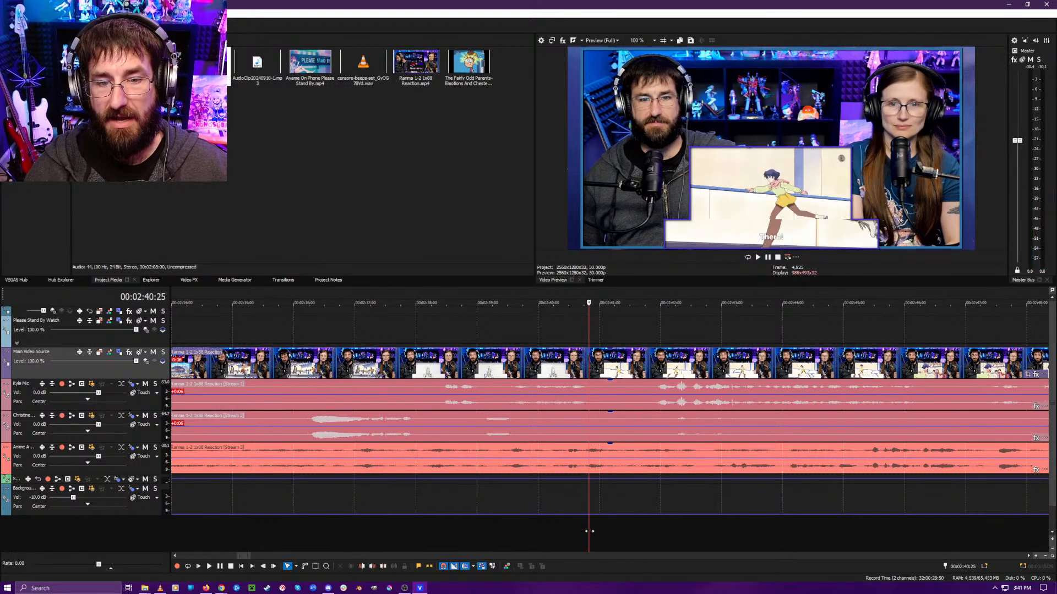
{"action": "key", "text": "s"}
- Cut the roughly one-second silent stretch after the split at 00:02:40:25, close the gap and play back across the cut
{"action": "left_click", "coordinate": [637, 530]}
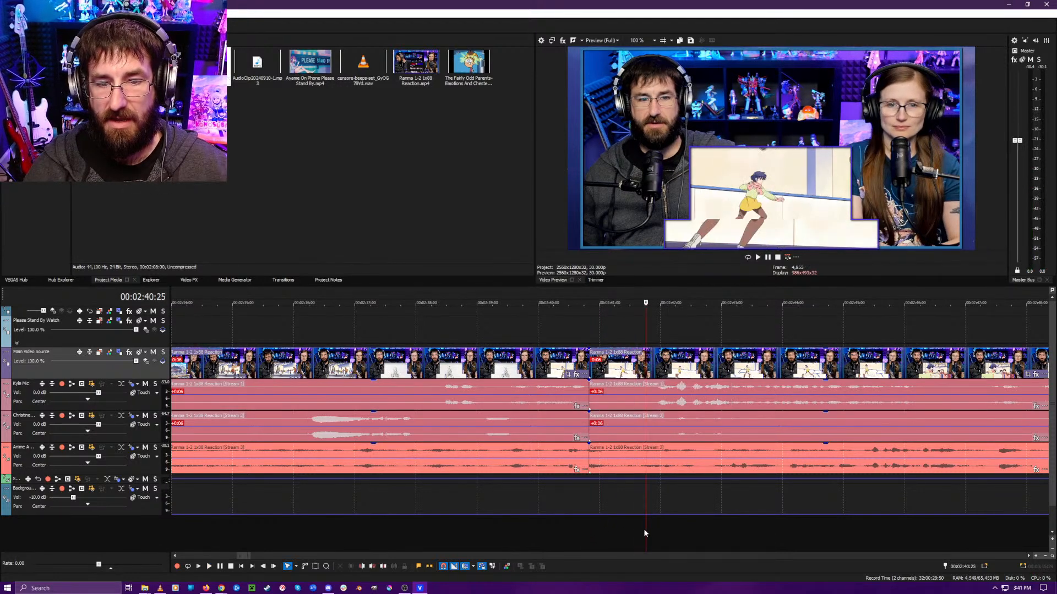
{"action": "left_click", "coordinate": [587, 528]}
{"action": "key", "text": "space"}
{"action": "scroll", "coordinate": [627, 524], "scroll_direction": "down", "scroll_amount": 1}
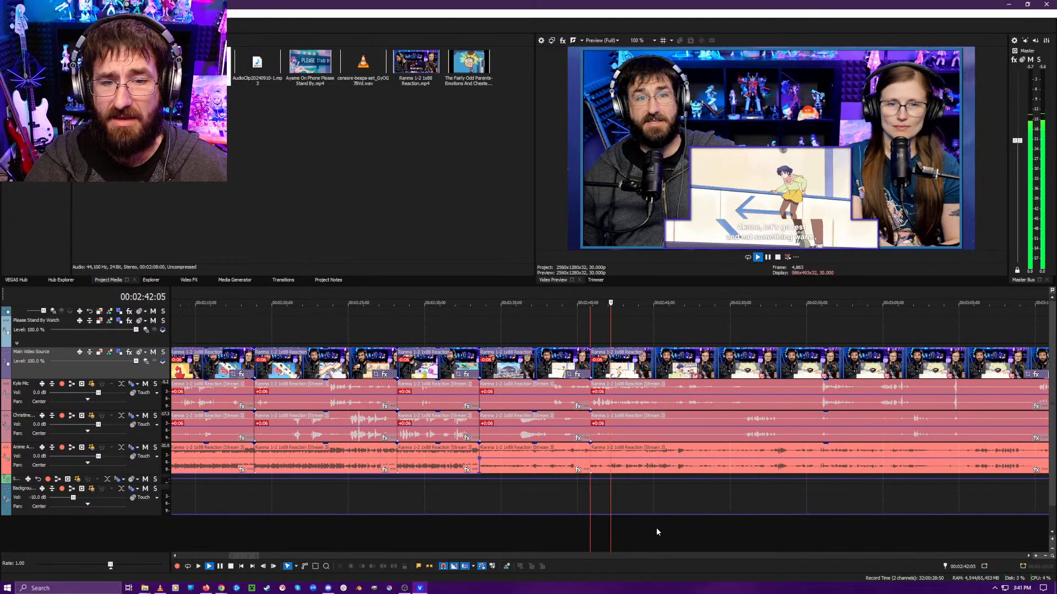
{"action": "scroll", "coordinate": [656, 527], "scroll_direction": "down", "scroll_amount": 1}
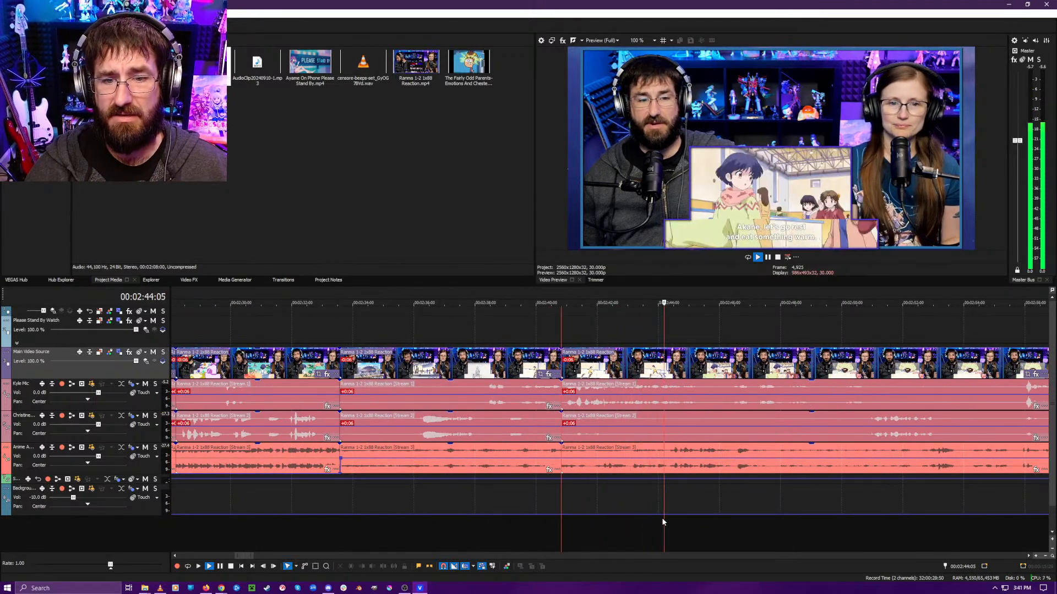
{"action": "key", "text": "Return"}
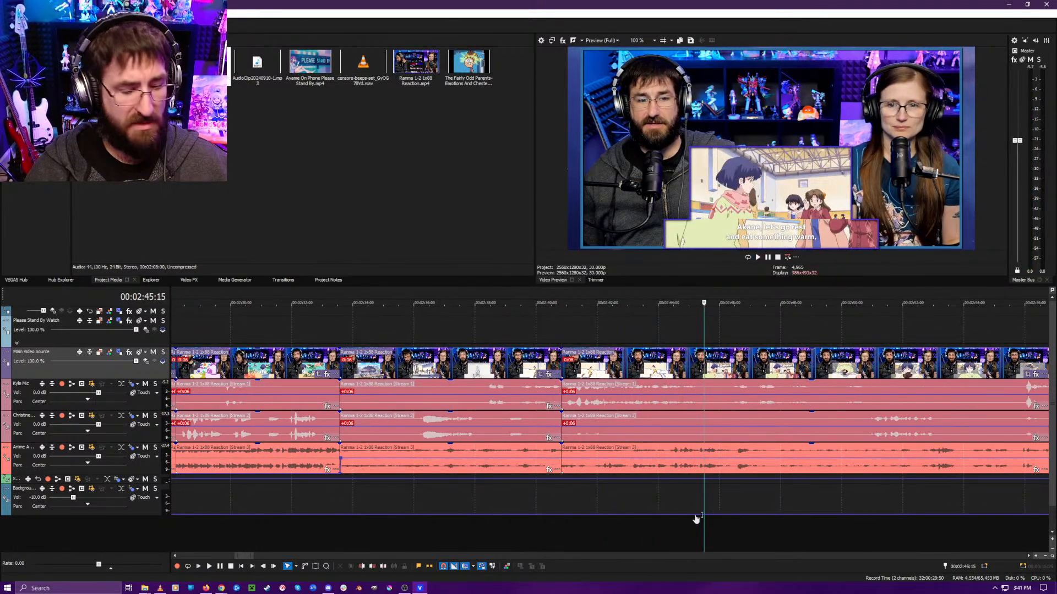
- Play on from 00:02:45:15, split the main video and audio at 00:02:53:22 and cut the short pause after the split
{"action": "key", "text": "space"}
{"action": "scroll", "coordinate": [652, 527], "scroll_direction": "down", "scroll_amount": 2}
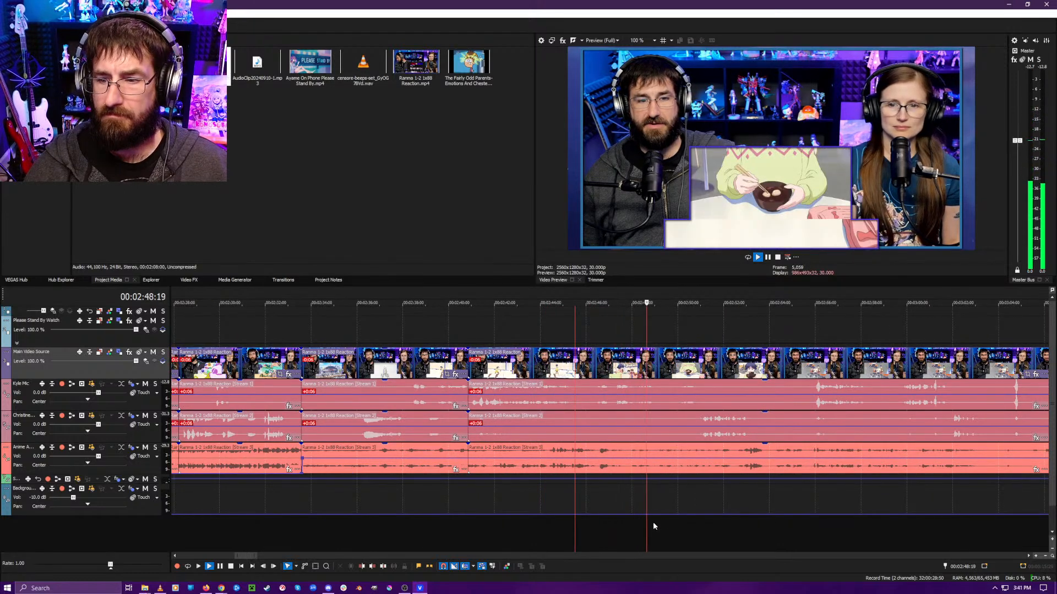
{"action": "key", "text": "Return"}
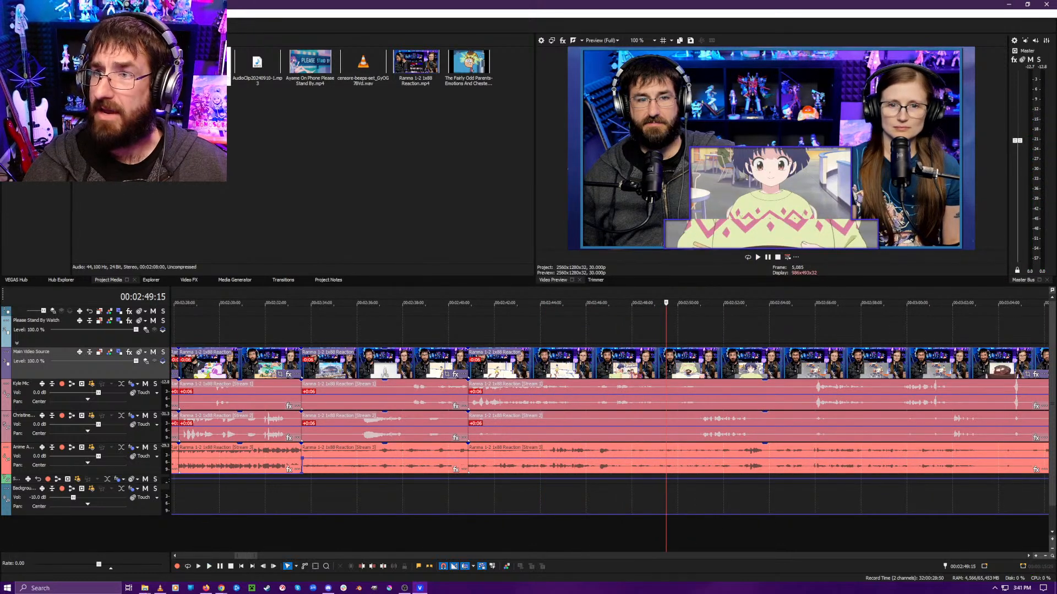
{"action": "key", "text": "alt+Tab"}
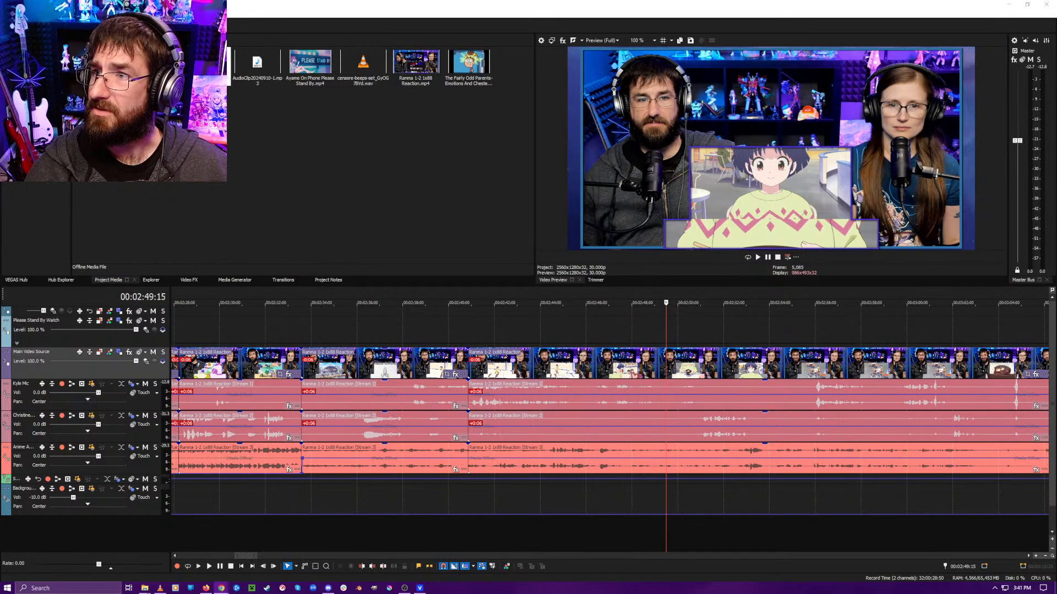
{"action": "left_click", "coordinate": [644, 518]}
{"action": "key", "text": "space"}
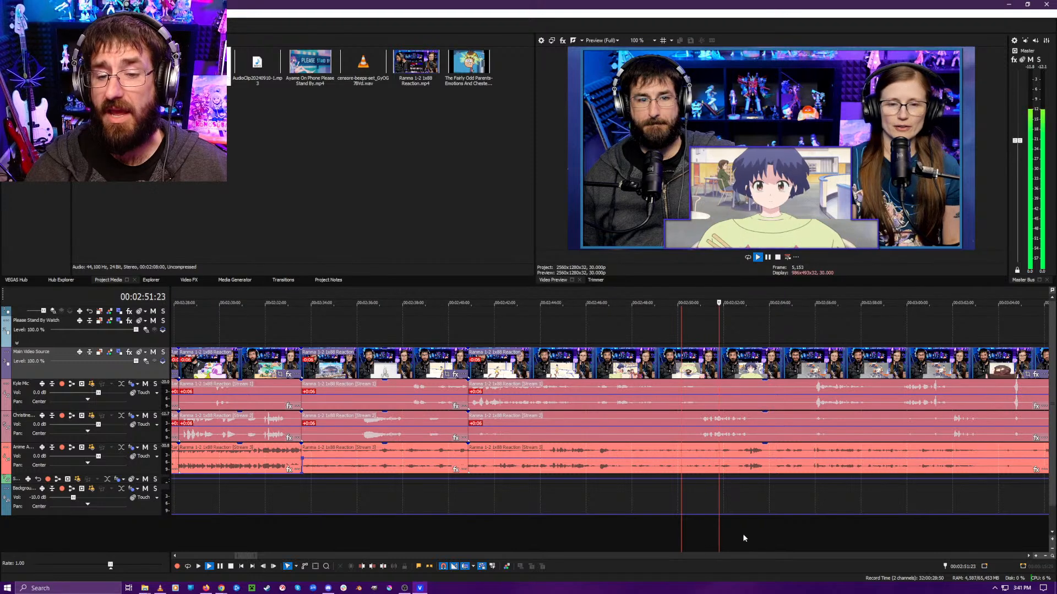
{"action": "key", "text": "Return"}
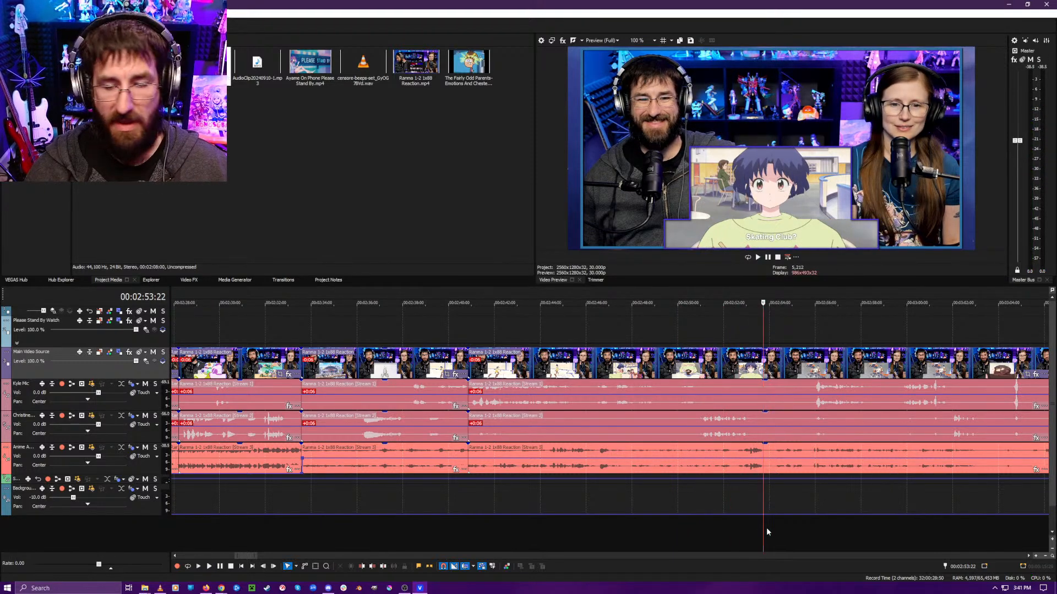
{"action": "key", "text": "s"}
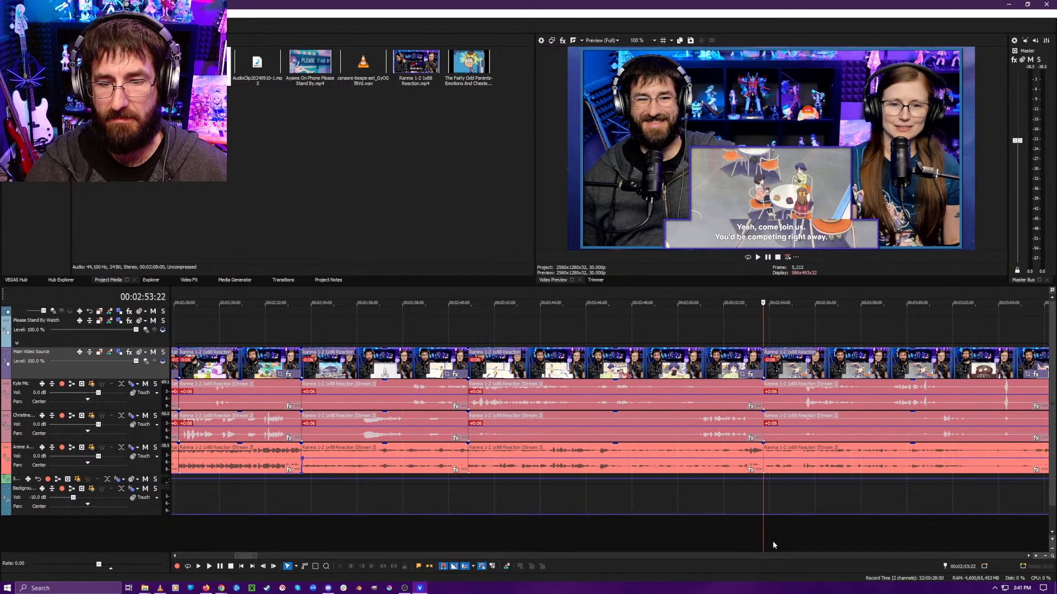
- Play the reaction from the cut at 00:02:53:22 to 00:03:06:25 to check where the commentary pauses
{"action": "key", "text": "space"}
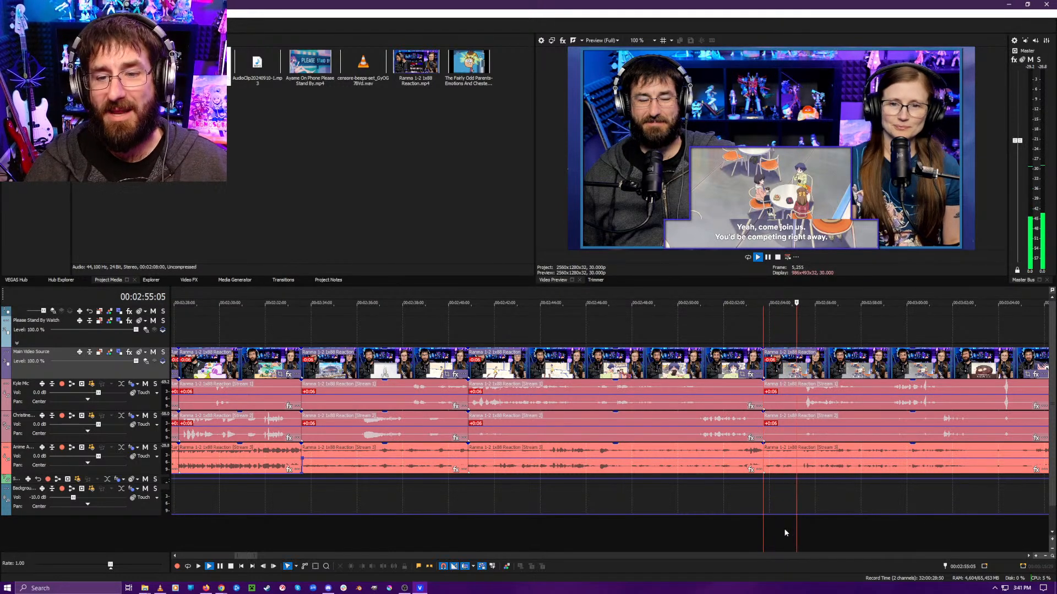
{"action": "scroll", "coordinate": [804, 509], "scroll_direction": "down", "scroll_amount": 5}
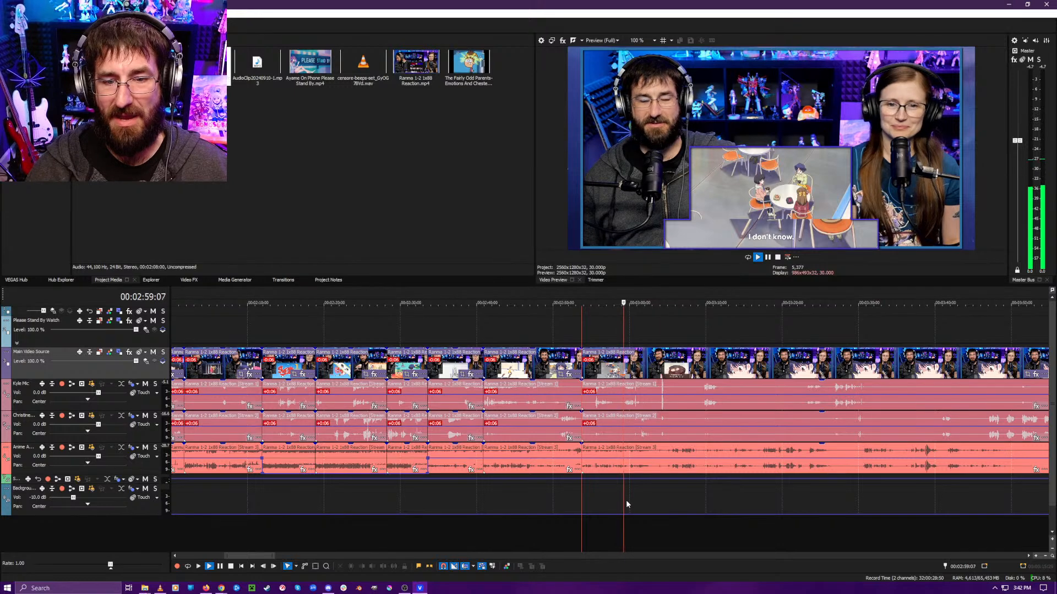
{"action": "scroll", "coordinate": [635, 507], "scroll_direction": "up", "scroll_amount": 5}
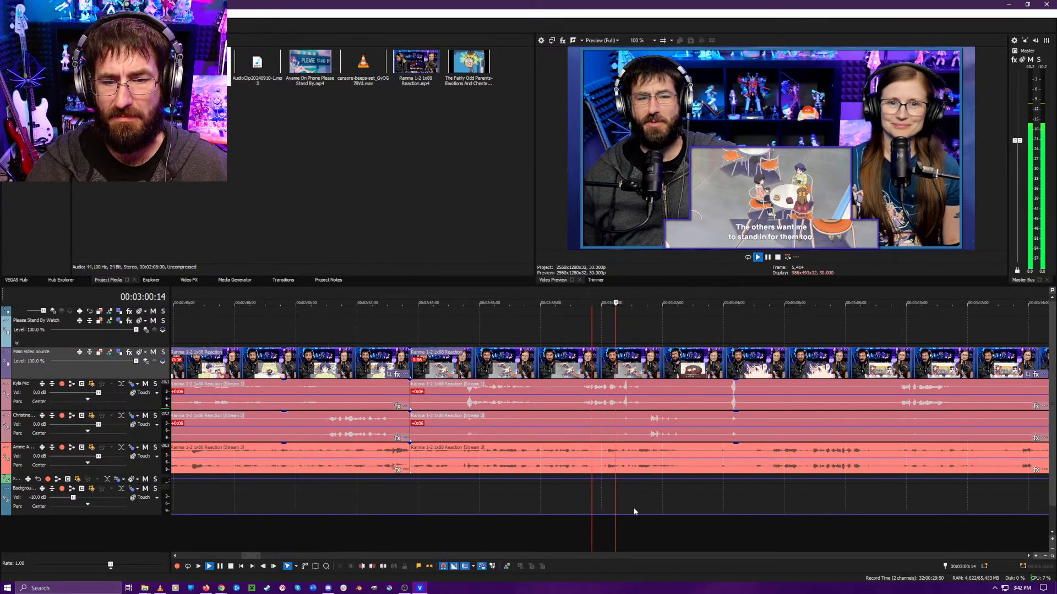
{"action": "scroll", "coordinate": [633, 508], "scroll_direction": "up", "scroll_amount": 2}
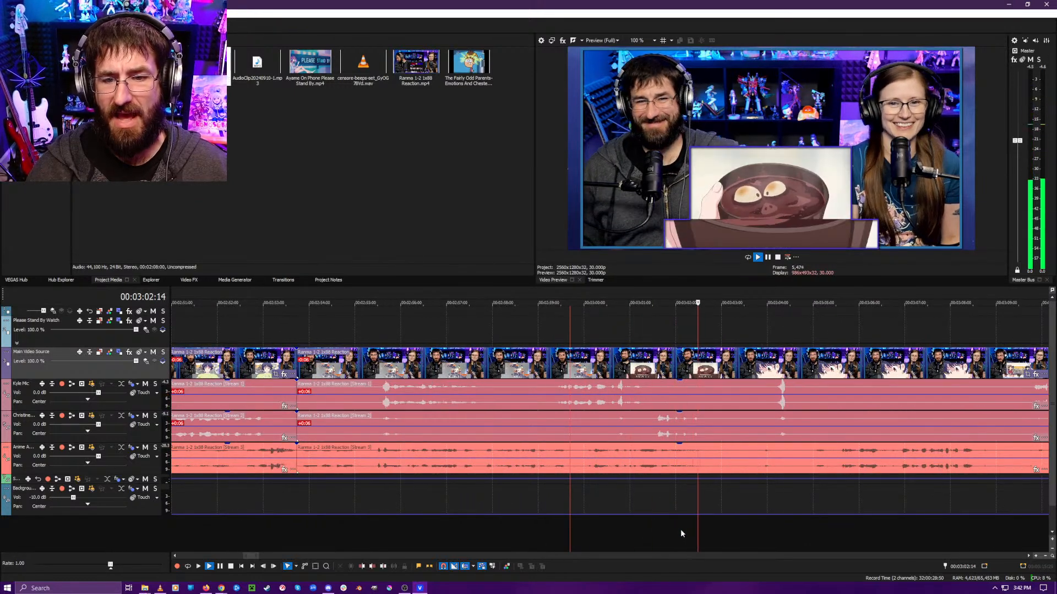
{"action": "left_click", "coordinate": [728, 526]}
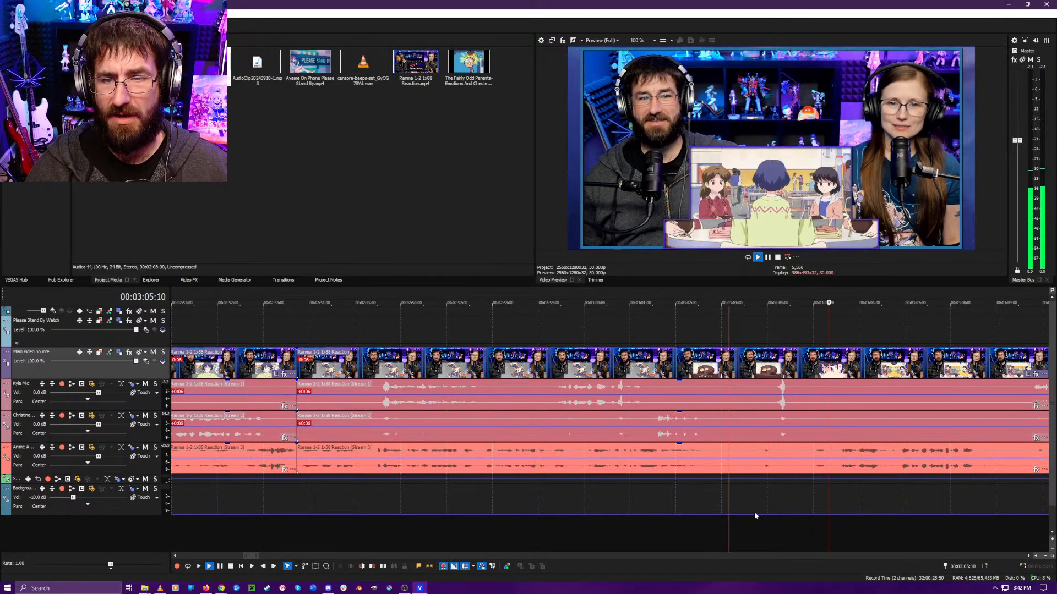
{"action": "scroll", "coordinate": [671, 507], "scroll_direction": "down", "scroll_amount": 2}
{"action": "key", "text": "Return"}
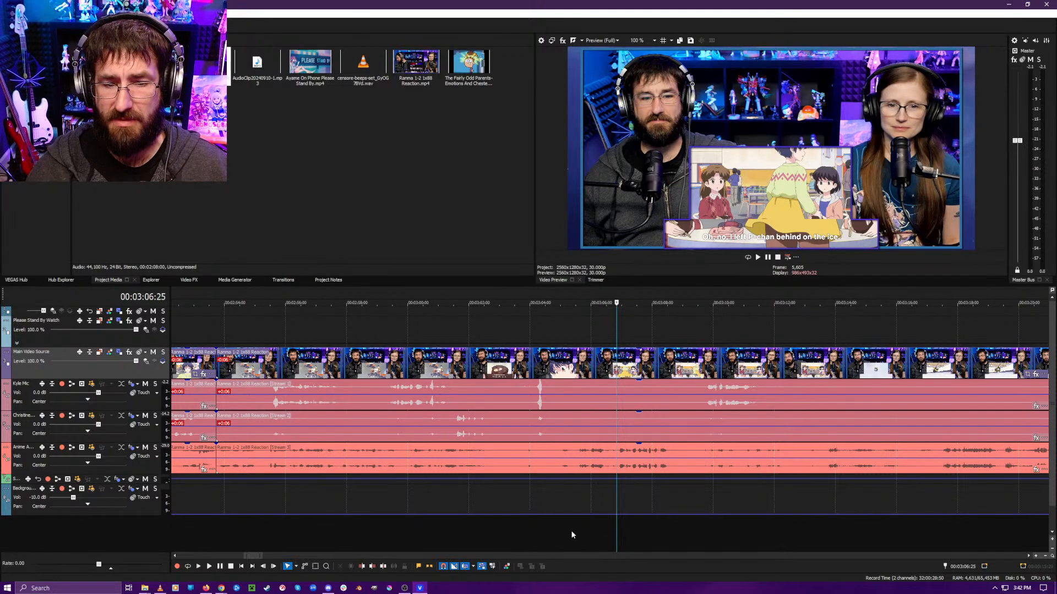
- Play on from 00:03:06:25 and split the main video and audio at 00:03:12:18, after the comment ends
{"action": "key", "text": "space"}
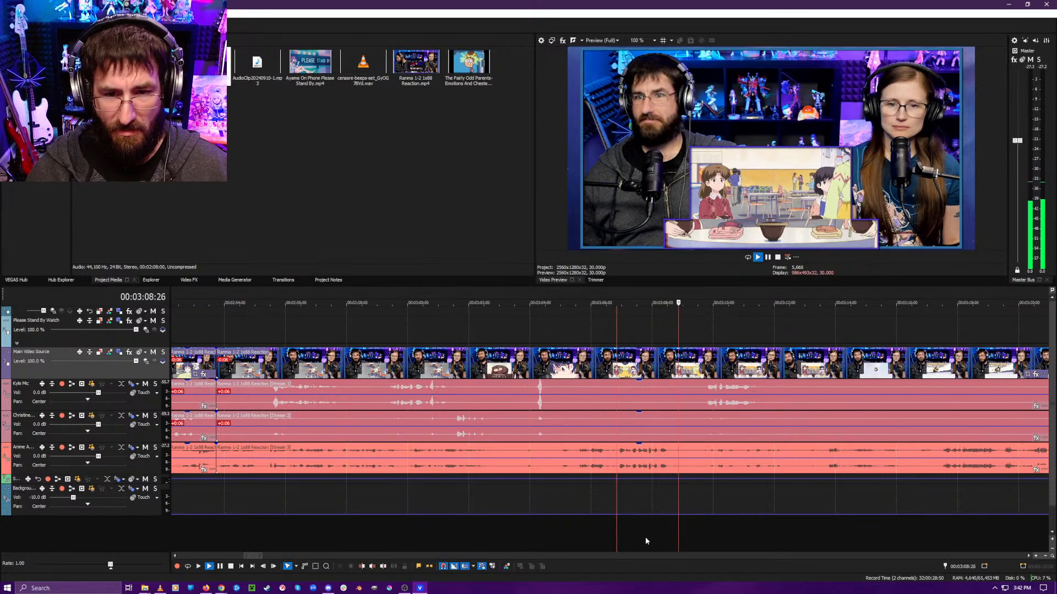
{"action": "key", "text": "Return"}
{"action": "key", "text": "space"}
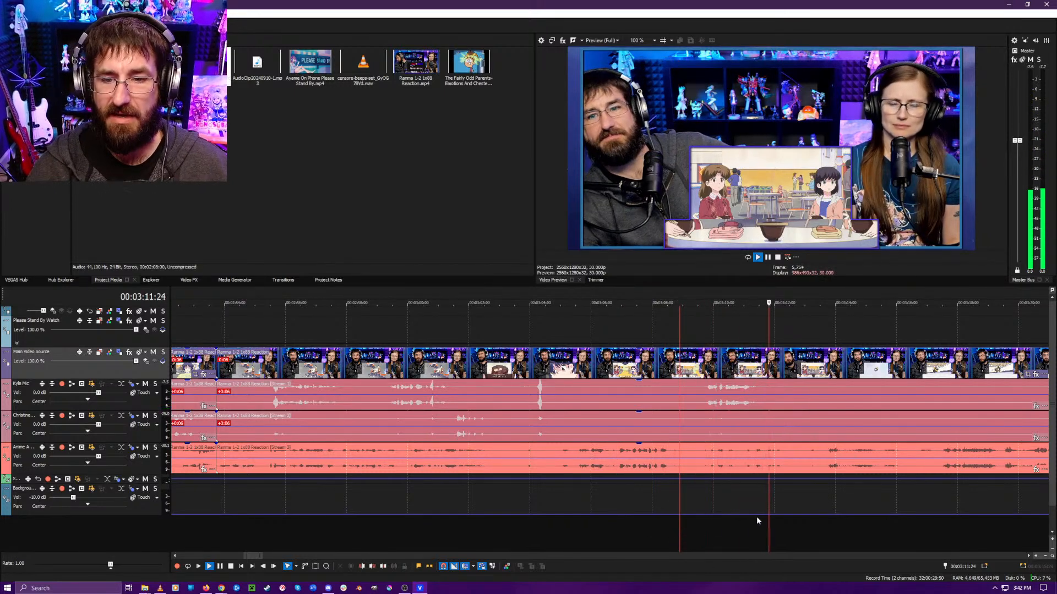
{"action": "key", "text": "Return"}
- Trim the start of the clip after the 00:03:12:18 split up to 00:03:17:14 and close the gap
{"action": "scroll", "coordinate": [767, 519], "scroll_direction": "down", "scroll_amount": 4}
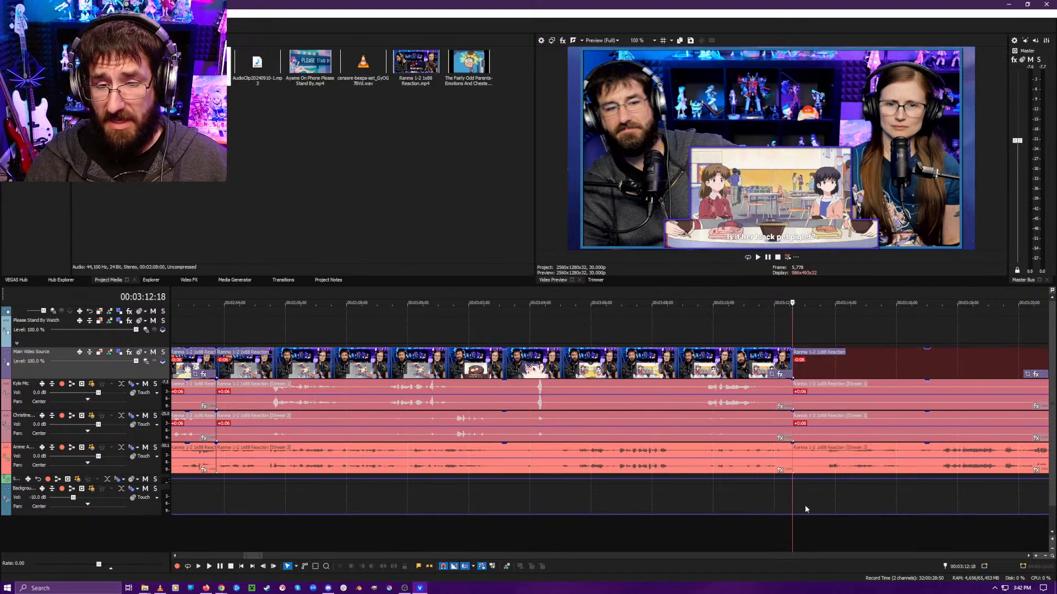
{"action": "left_click", "coordinate": [661, 530]}
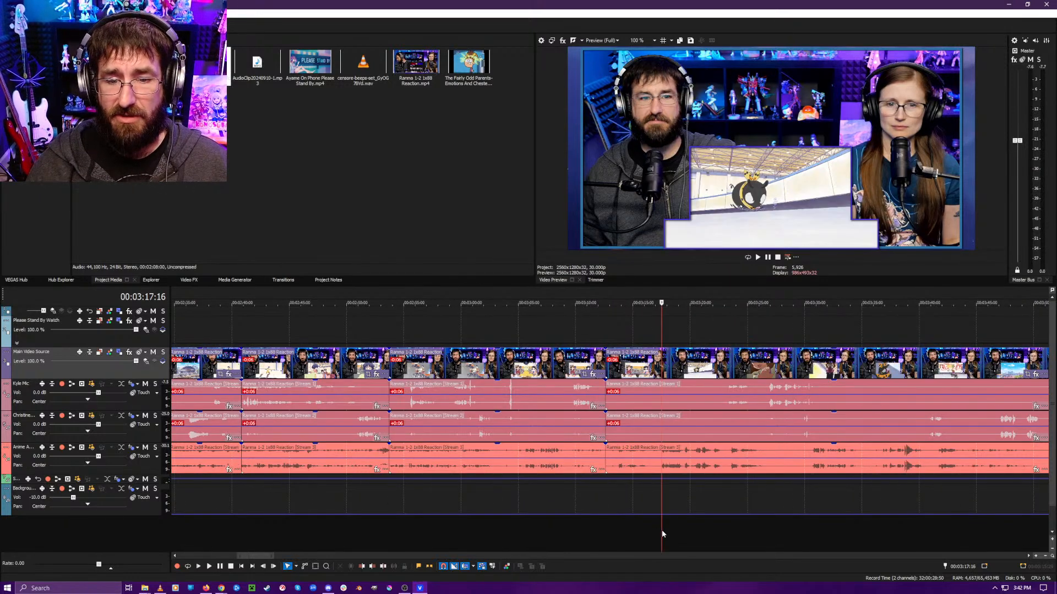
{"action": "scroll", "coordinate": [616, 529], "scroll_direction": "up", "scroll_amount": 5}
{"action": "left_click", "coordinate": [593, 530]}
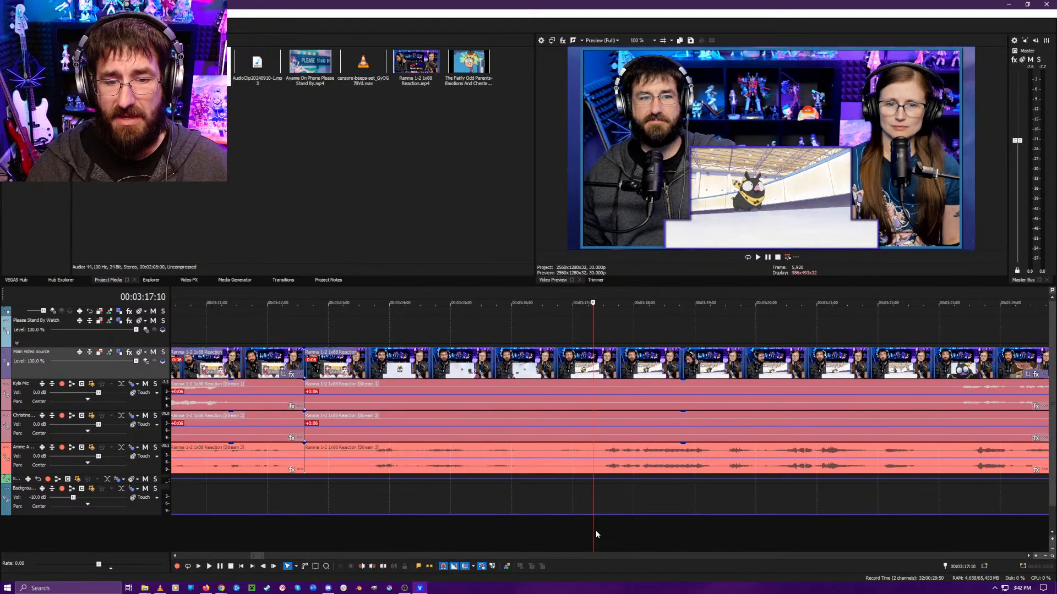
{"action": "left_click", "coordinate": [380, 531]}
{"action": "left_click_drag", "start_coordinate": [379, 531], "coordinate": [600, 533]}
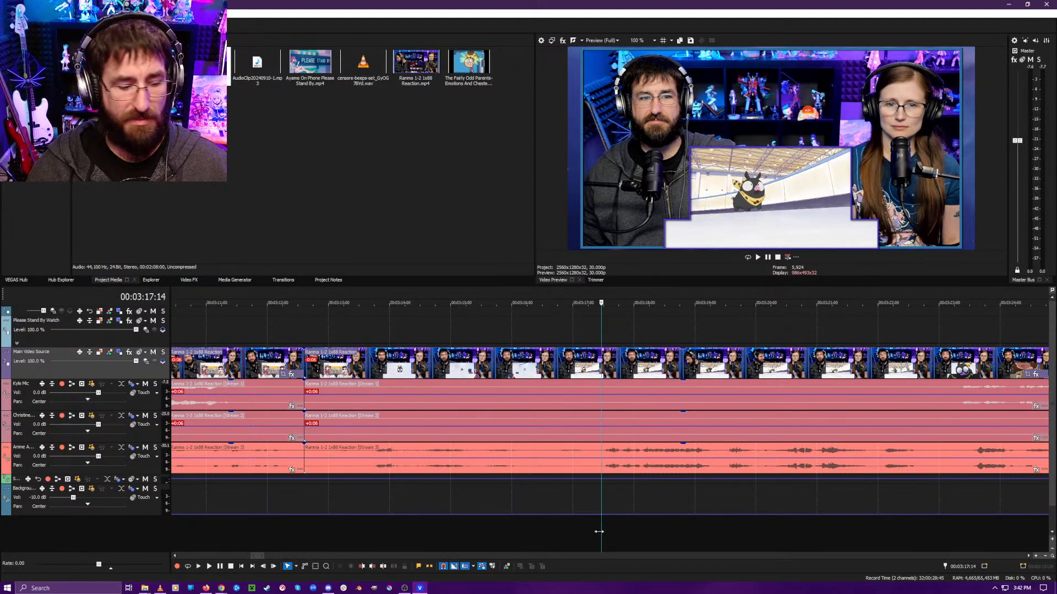
{"action": "key", "text": "alt+["}
- Play the reaction from the new cut at 00:03:12:18 to 00:03:27:20 to find where the commentary ends
{"action": "key", "text": "space"}
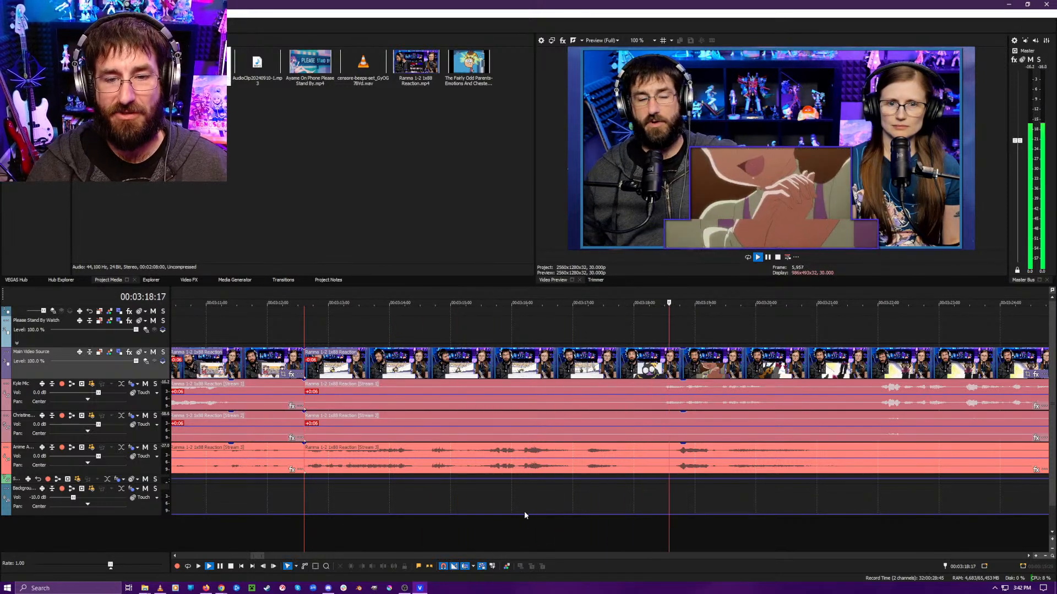
{"action": "scroll", "coordinate": [521, 512], "scroll_direction": "down", "scroll_amount": 2}
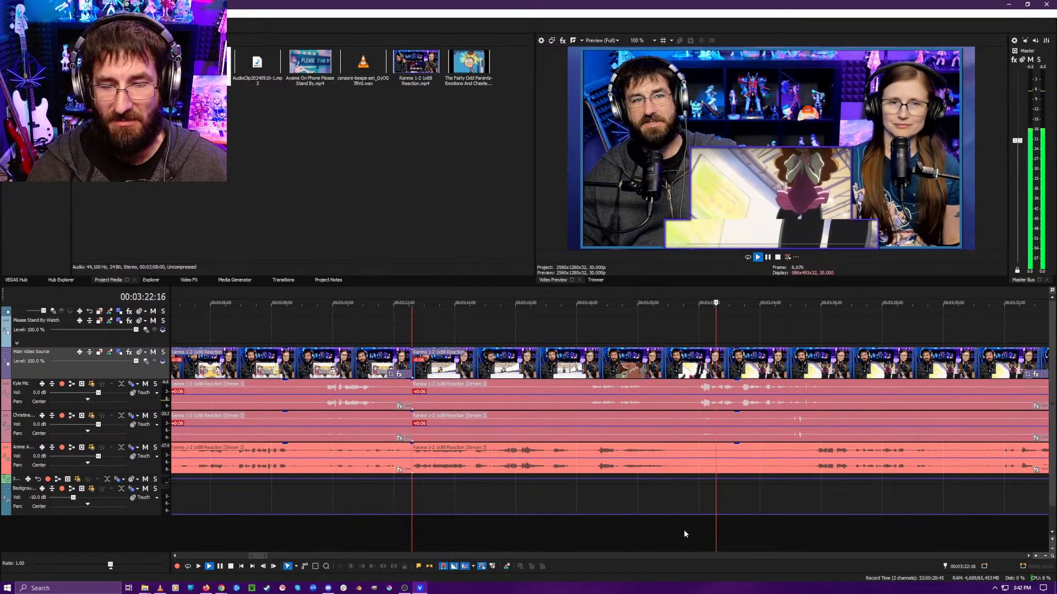
{"action": "key", "text": "Return"}
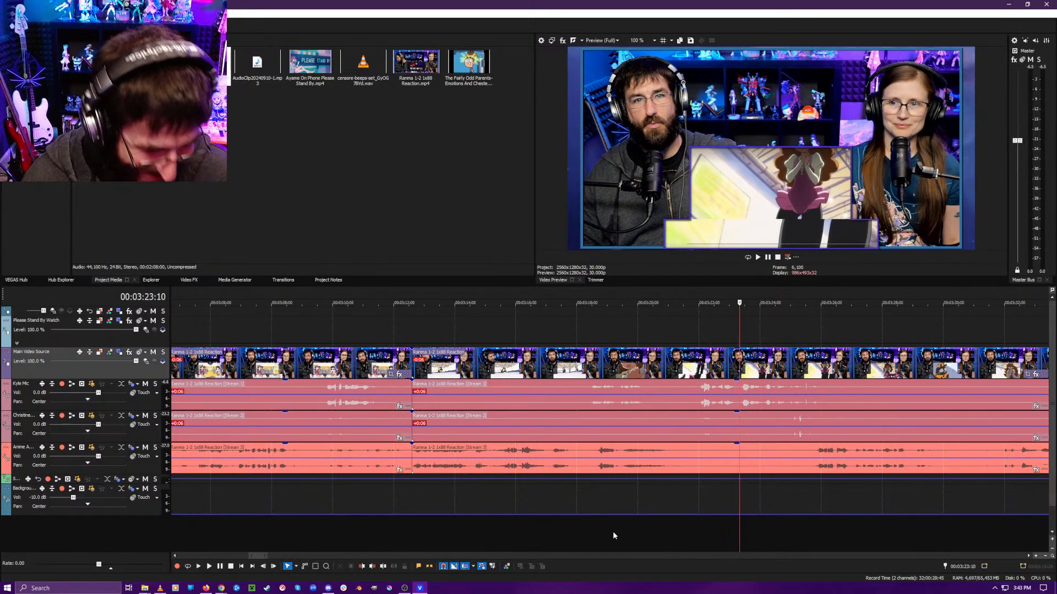
{"action": "key", "text": "space"}
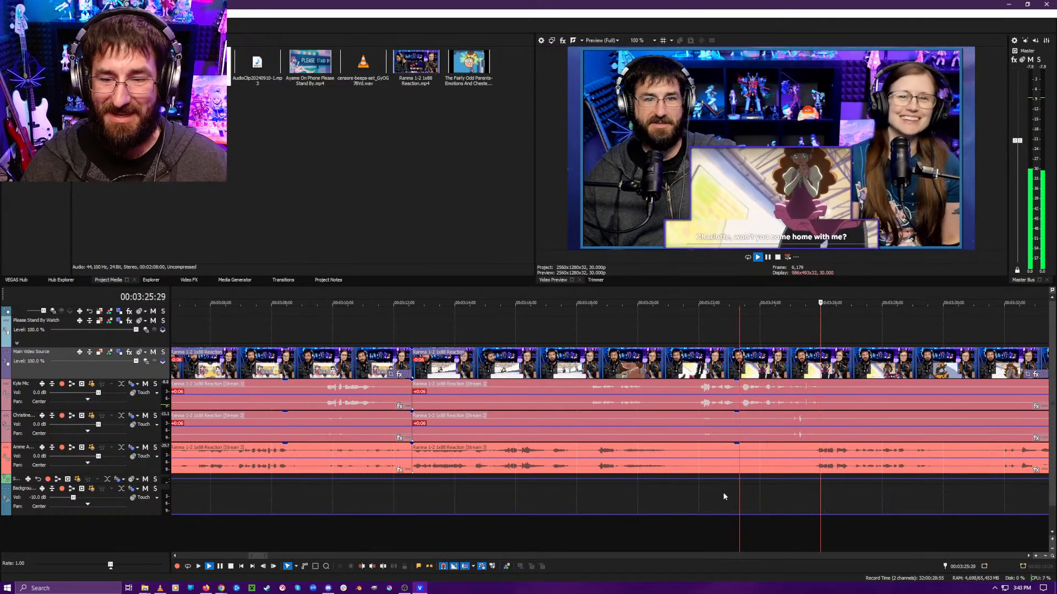
{"action": "scroll", "coordinate": [721, 493], "scroll_direction": "down", "scroll_amount": 3}
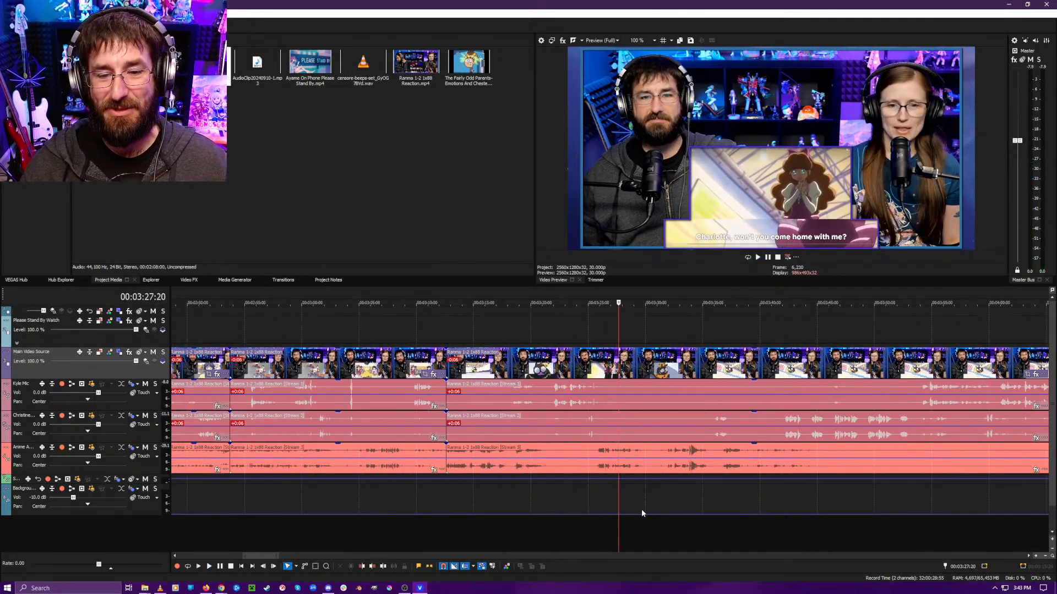
- Continue from 00:03:27:20 and split the main video and audio at 00:03:28:22, where the anime dialogue ends
{"action": "key", "text": "space"}
{"action": "scroll", "coordinate": [633, 520], "scroll_direction": "up", "scroll_amount": 6}
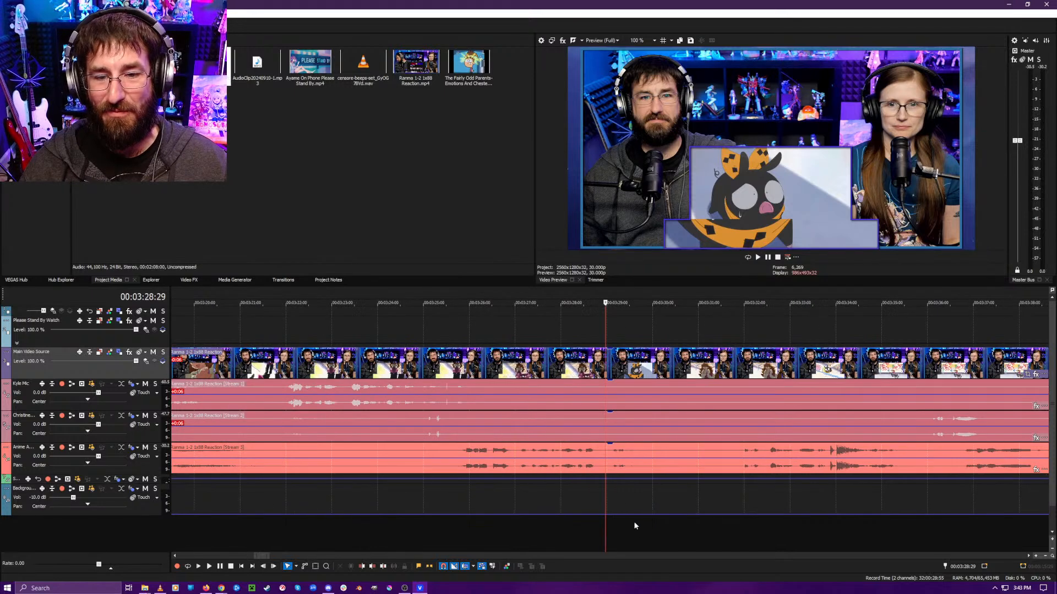
{"action": "left_click", "coordinate": [577, 494]}
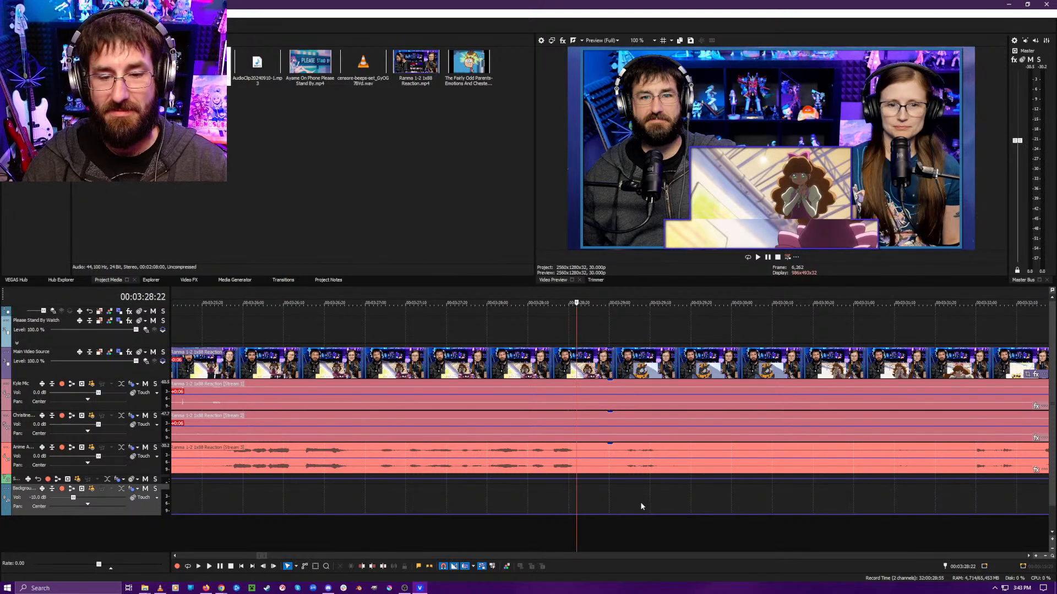
{"action": "key", "text": "s"}
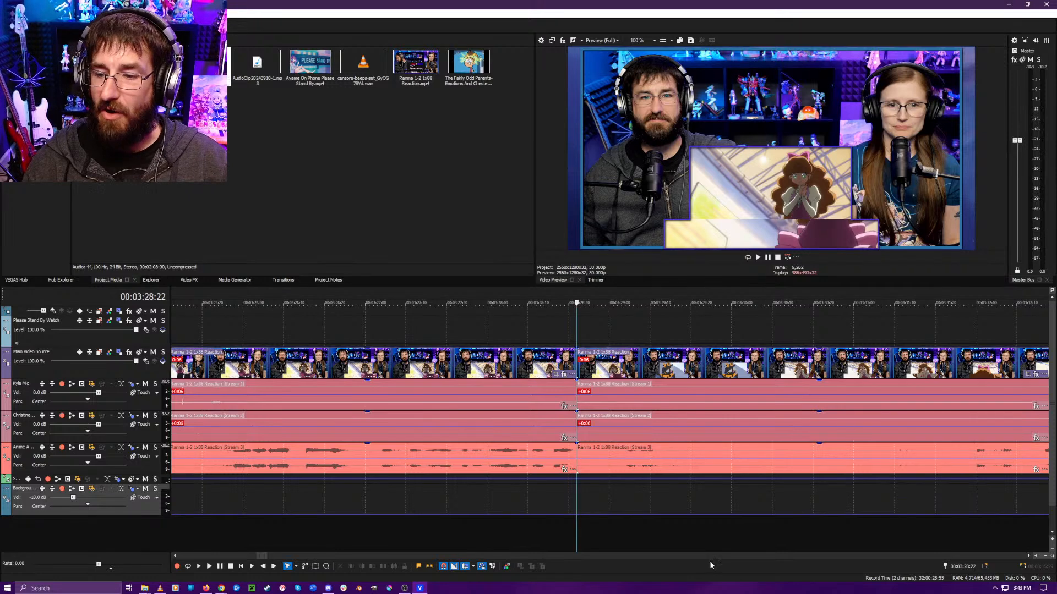
- Find the next anime line after the 00:03:28:22 split, trim that clip's start up to 00:03:31:08 and close the gap
{"action": "left_click", "coordinate": [796, 541]}
{"action": "scroll", "coordinate": [715, 534], "scroll_direction": "down", "scroll_amount": 3}
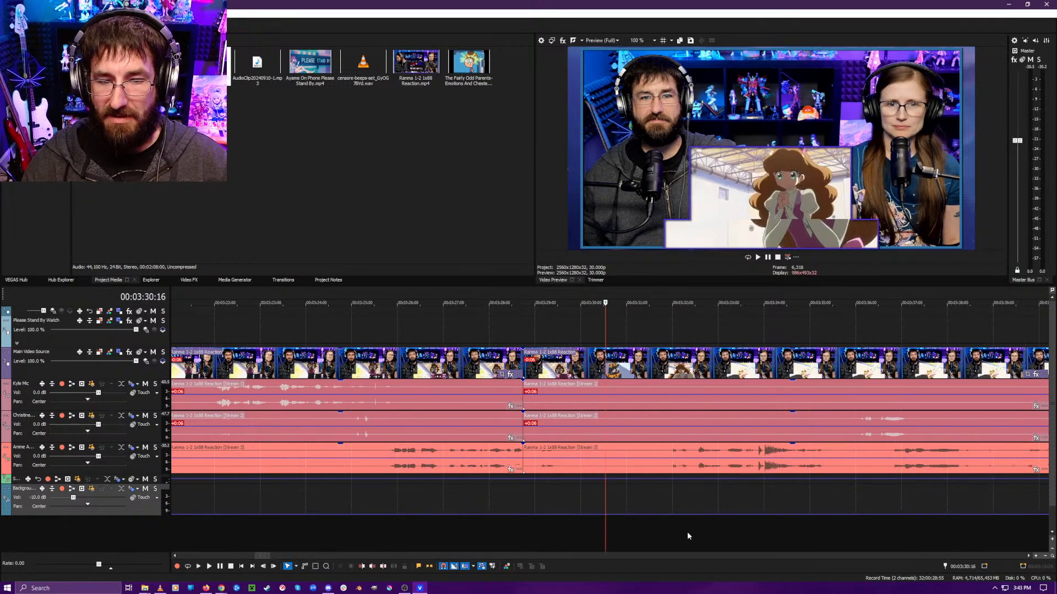
{"action": "left_click", "coordinate": [662, 538]}
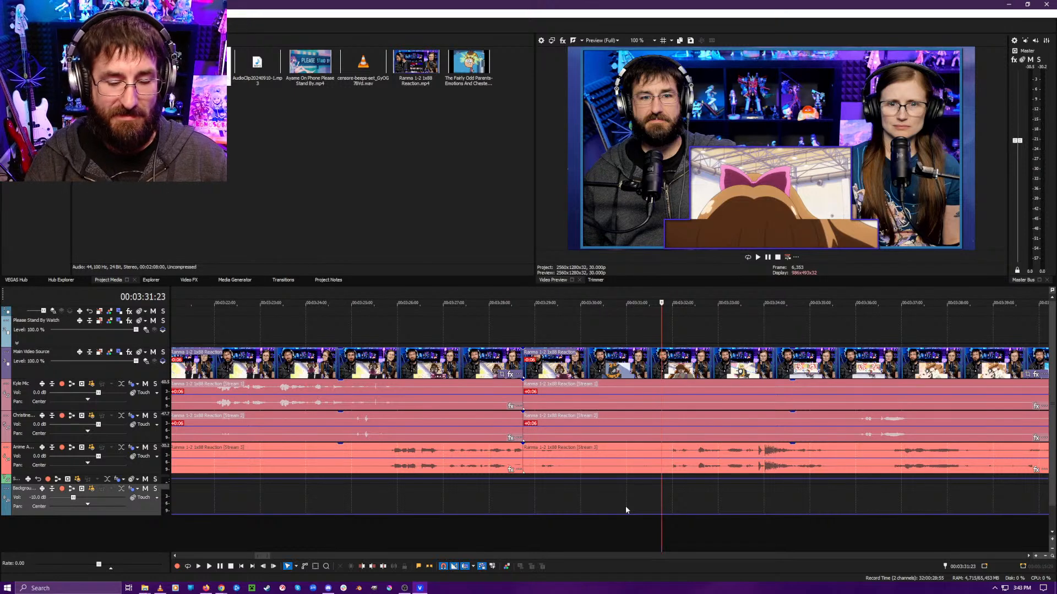
{"action": "left_click", "coordinate": [665, 525]}
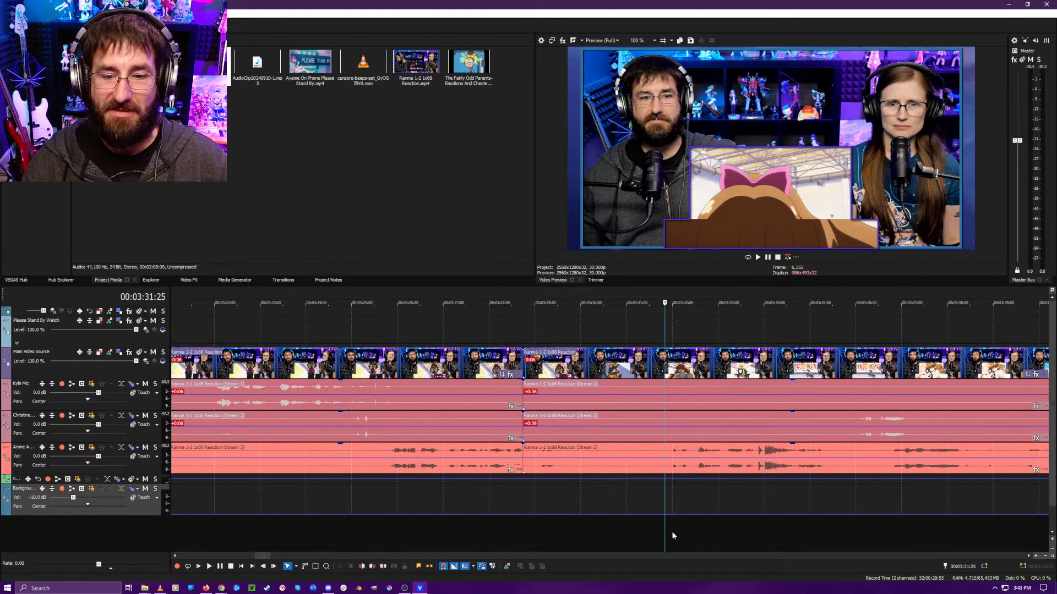
{"action": "left_click", "coordinate": [672, 530]}
{"action": "key", "text": "space"}
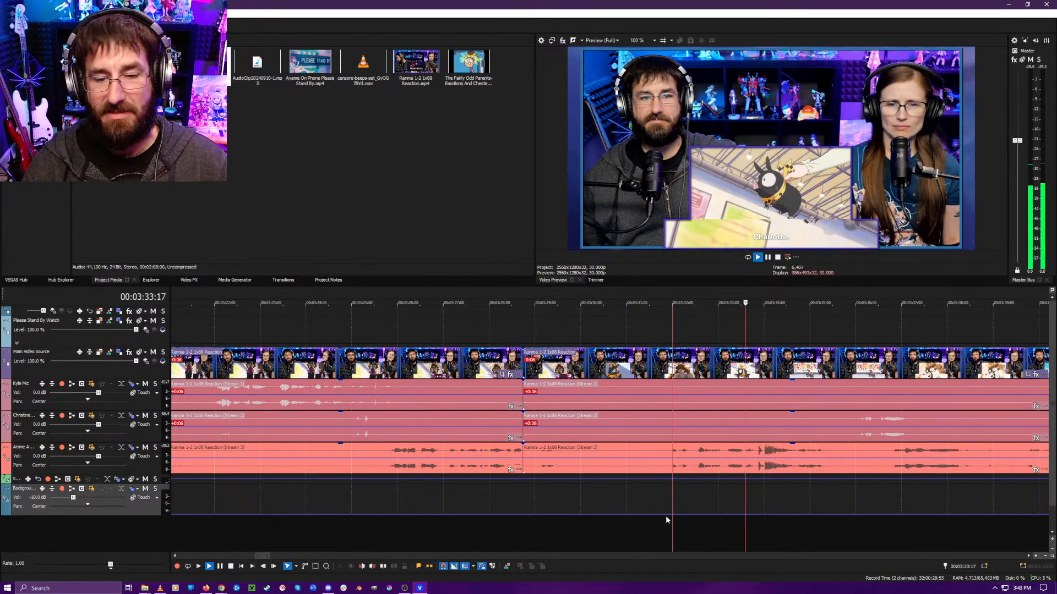
{"action": "left_click", "coordinate": [666, 529]}
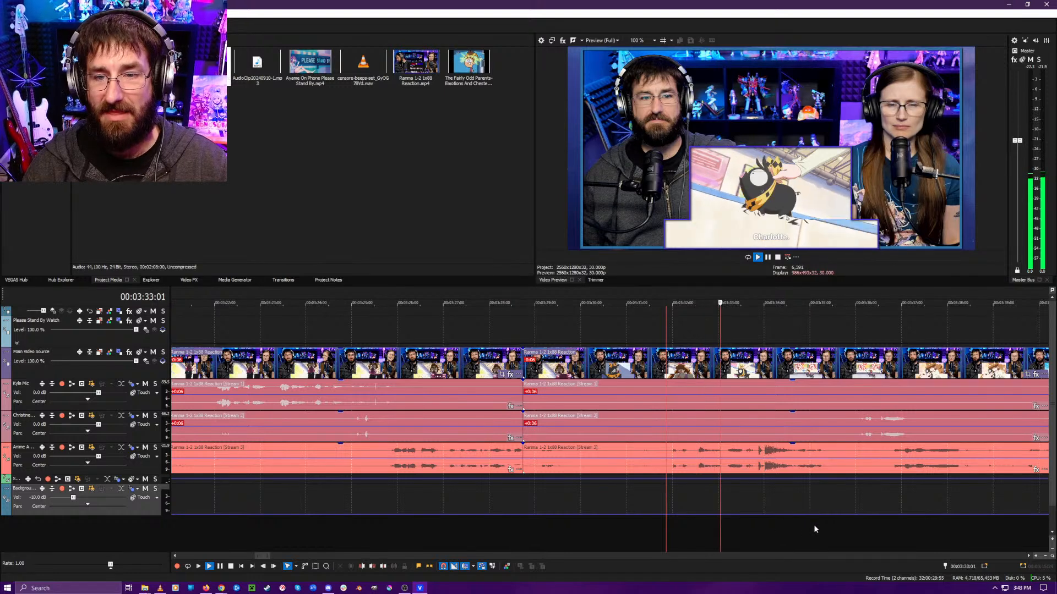
{"action": "left_click", "coordinate": [672, 532]}
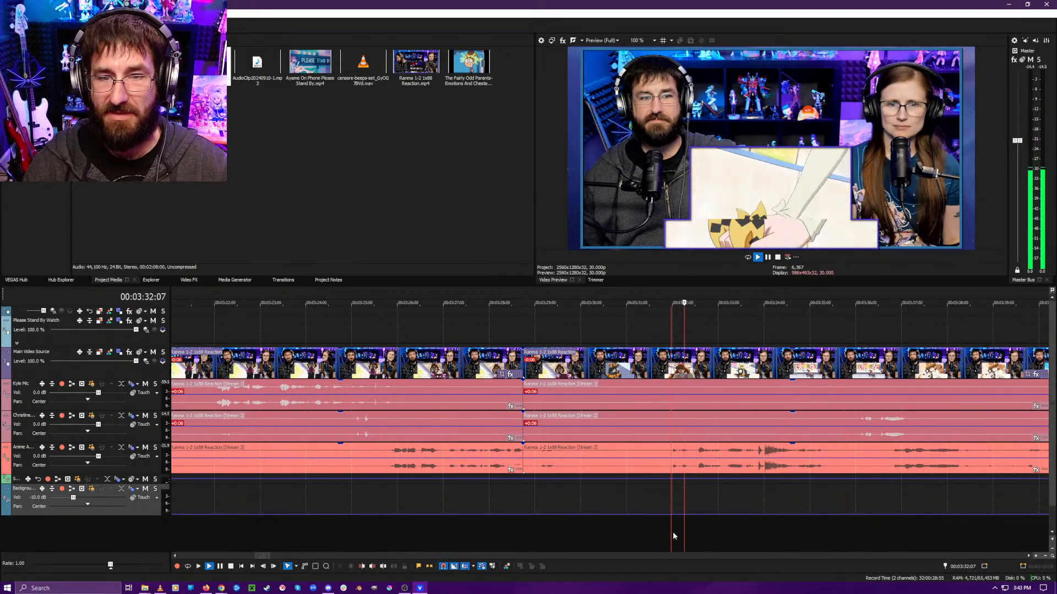
{"action": "key", "text": "space"}
{"action": "key", "text": "Left"}
{"action": "key", "text": "Left"}
{"action": "key", "text": "Left"}
{"action": "key", "text": "Left"}
{"action": "key", "text": "Left"}
{"action": "key", "text": "Left"}
{"action": "key", "text": "Left"}
{"action": "key", "text": "Left"}
{"action": "key", "text": "Left"}
{"action": "key", "text": "Left"}
{"action": "key", "text": "Left"}
{"action": "key", "text": "Left"}
{"action": "key", "text": "Left"}
{"action": "key", "text": "Left"}
{"action": "key", "text": "Left"}
{"action": "key", "text": "Left"}
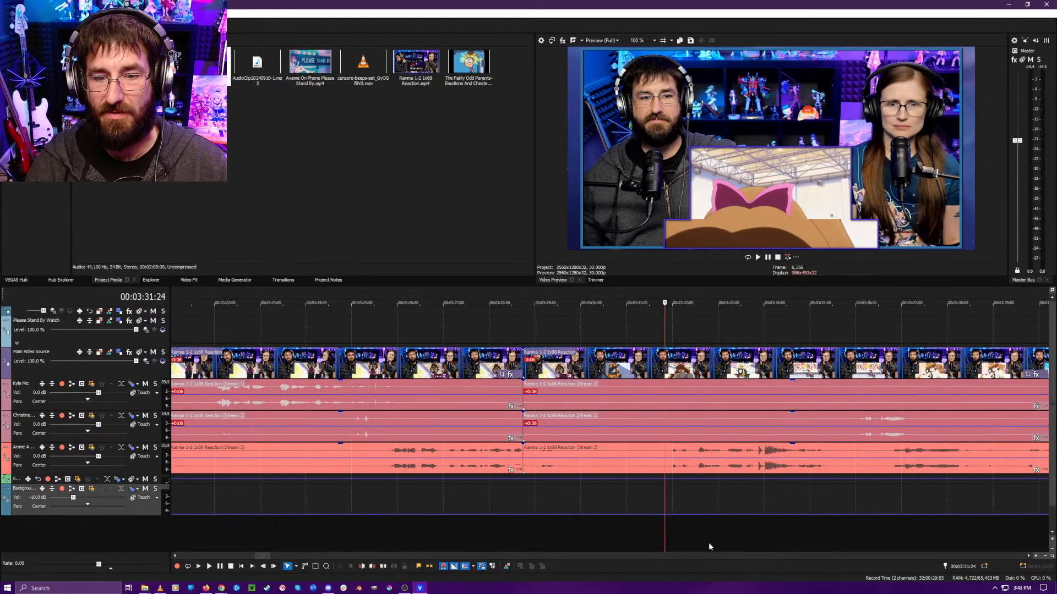
{"action": "key", "text": "Left"}
{"action": "key", "text": "Left"}
{"action": "key", "text": "Left"}
{"action": "key", "text": "Left"}
{"action": "key", "text": "Left"}
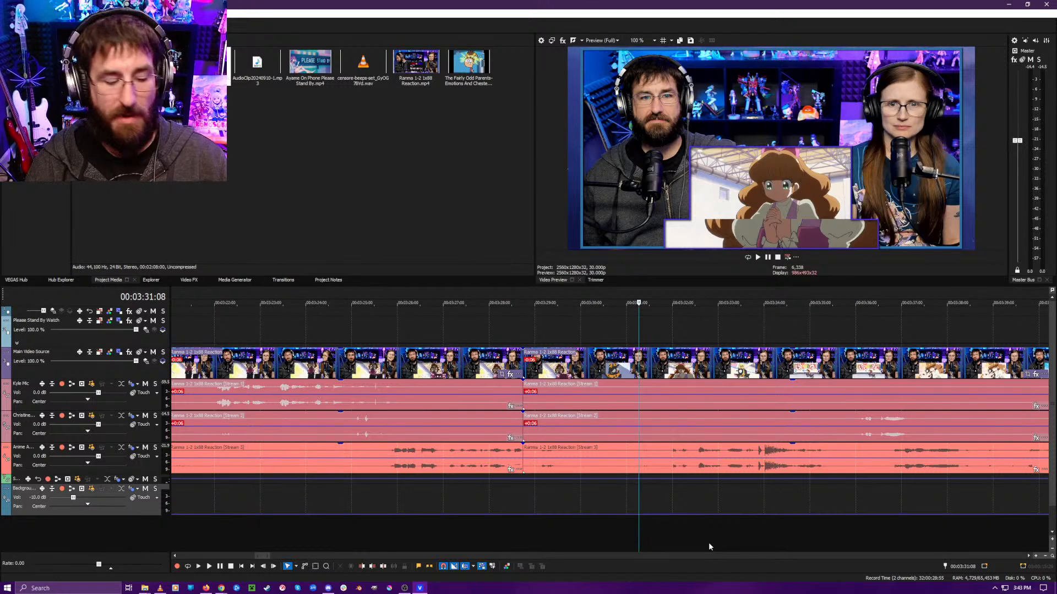
{"action": "key", "text": "alt+["}
- Play on from the 00:03:28:22 cut and split the main video and audio at 00:03:36:21, after the anime line
{"action": "key", "text": "space"}
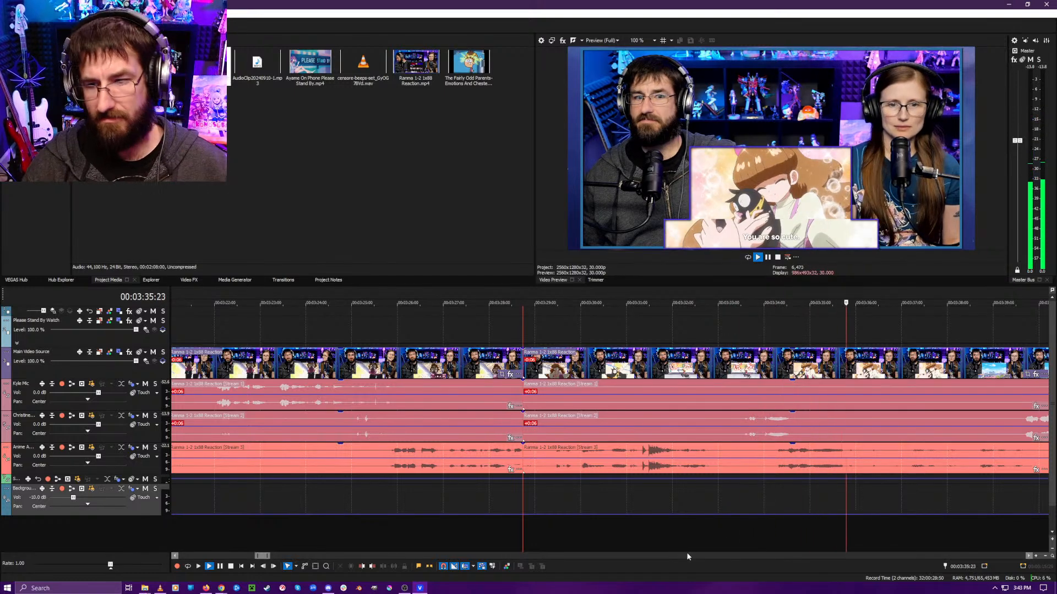
{"action": "scroll", "coordinate": [675, 530], "scroll_direction": "down", "scroll_amount": 3}
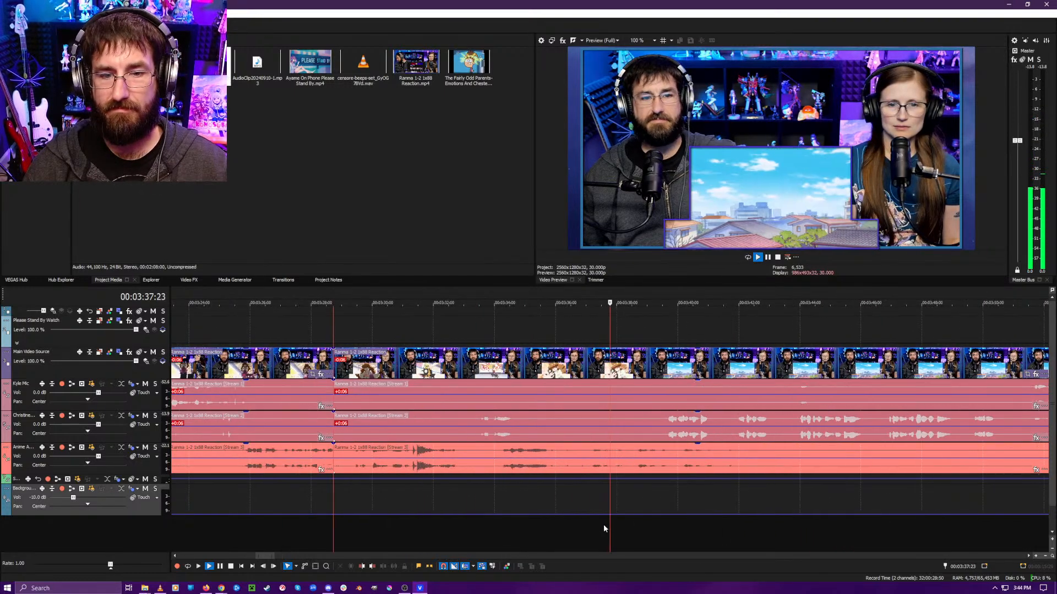
{"action": "left_click", "coordinate": [513, 529]}
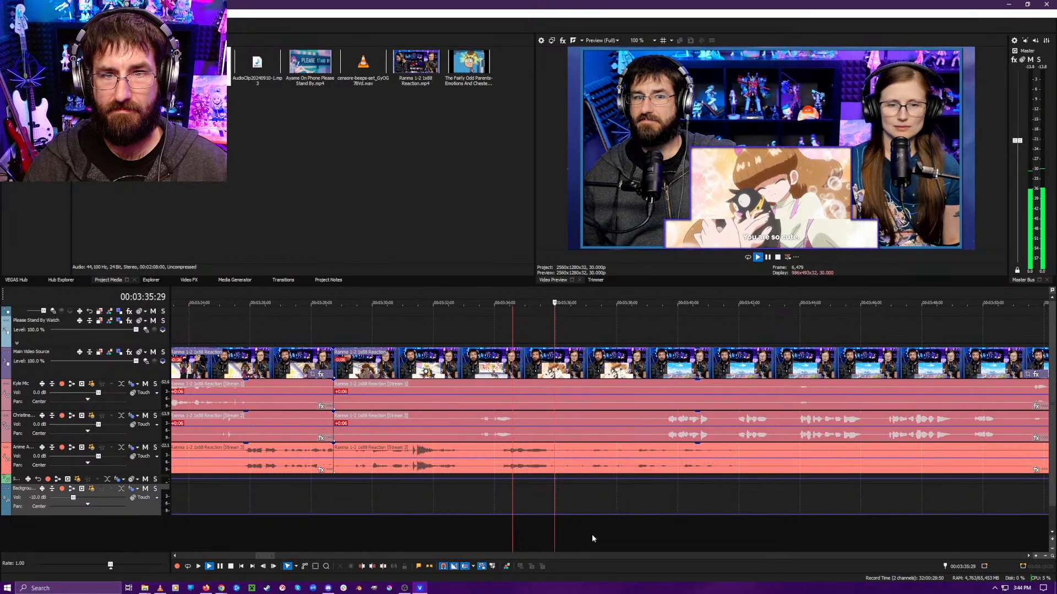
{"action": "key", "text": "Return"}
{"action": "key", "text": "s"}
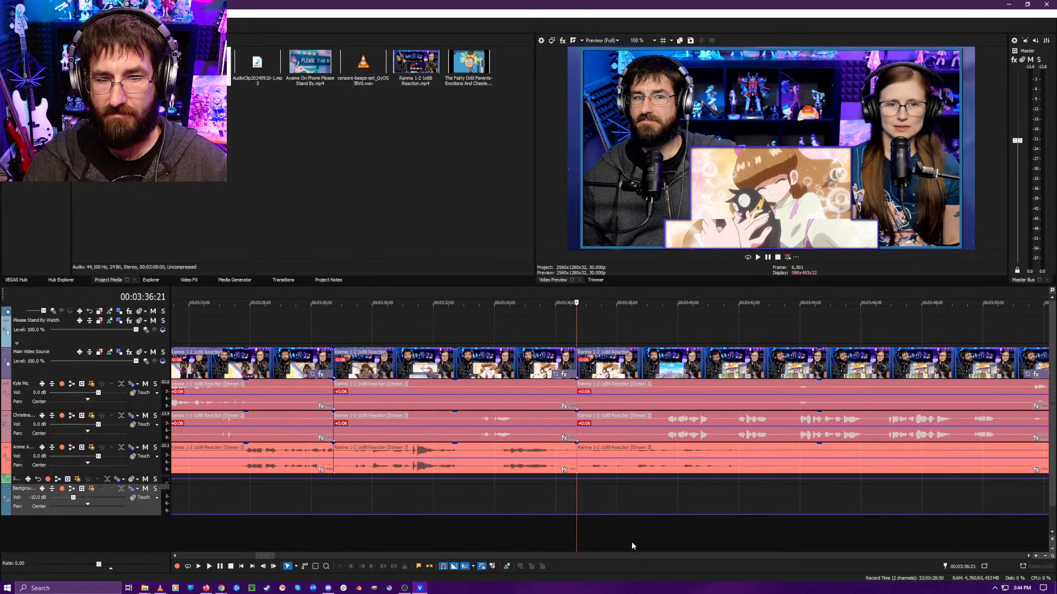
- Trim the start of the clip after the 00:03:36:21 split, close the gap and play through to 00:03:39:19
{"action": "key", "text": "space"}
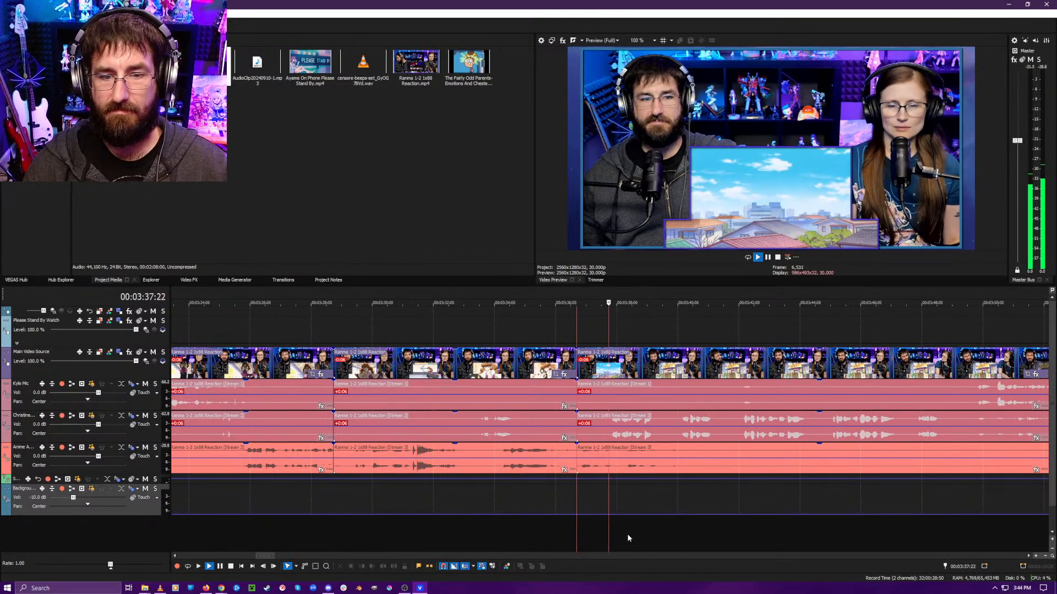
{"action": "scroll", "coordinate": [621, 535], "scroll_direction": "down", "scroll_amount": 2}
{"action": "left_click", "coordinate": [487, 529]}
{"action": "scroll", "coordinate": [513, 534], "scroll_direction": "up", "scroll_amount": 1}
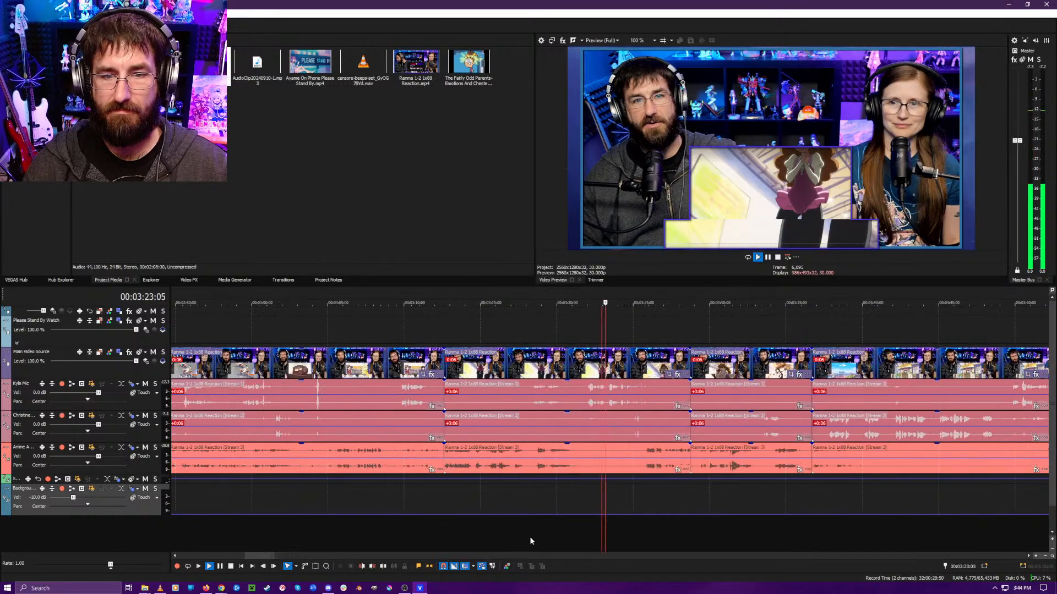
{"action": "scroll", "coordinate": [530, 538], "scroll_direction": "up", "scroll_amount": 1}
{"action": "left_click", "coordinate": [917, 528]}
{"action": "scroll", "coordinate": [624, 526], "scroll_direction": "down", "scroll_amount": 6}
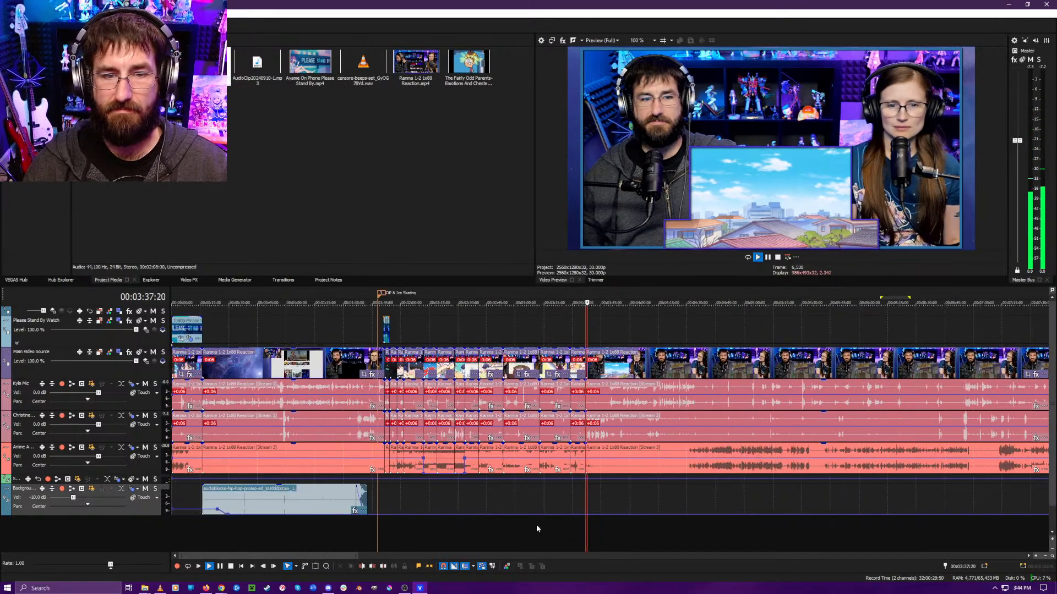
{"action": "key", "text": "space"}
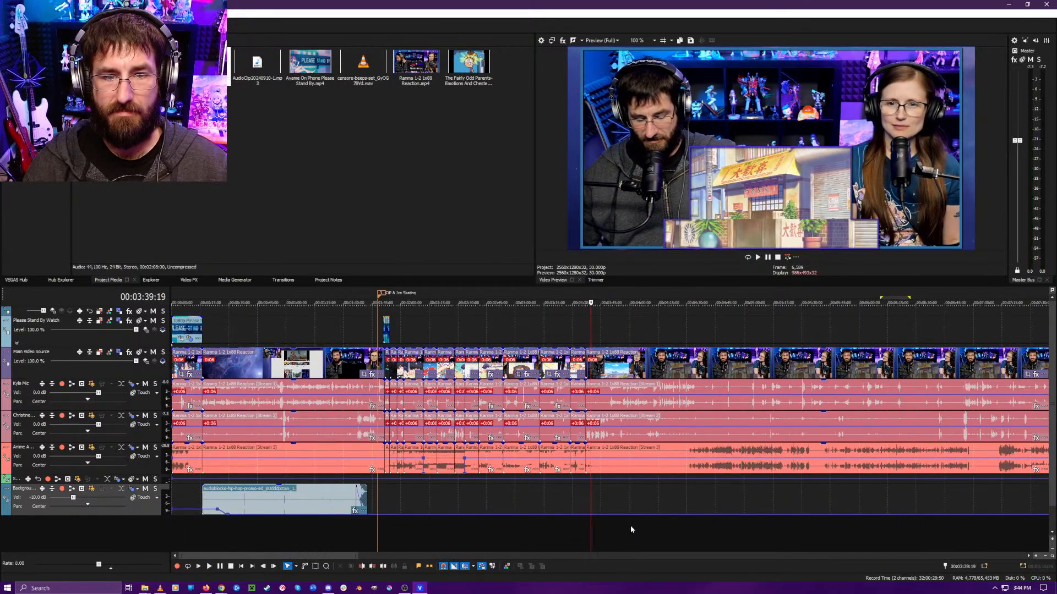
- Skip through the long discussion and play up to 00:04:36:02 to find where the commentary ends and the anime dialogue resumes
{"action": "scroll", "coordinate": [639, 527], "scroll_direction": "up", "scroll_amount": 6}
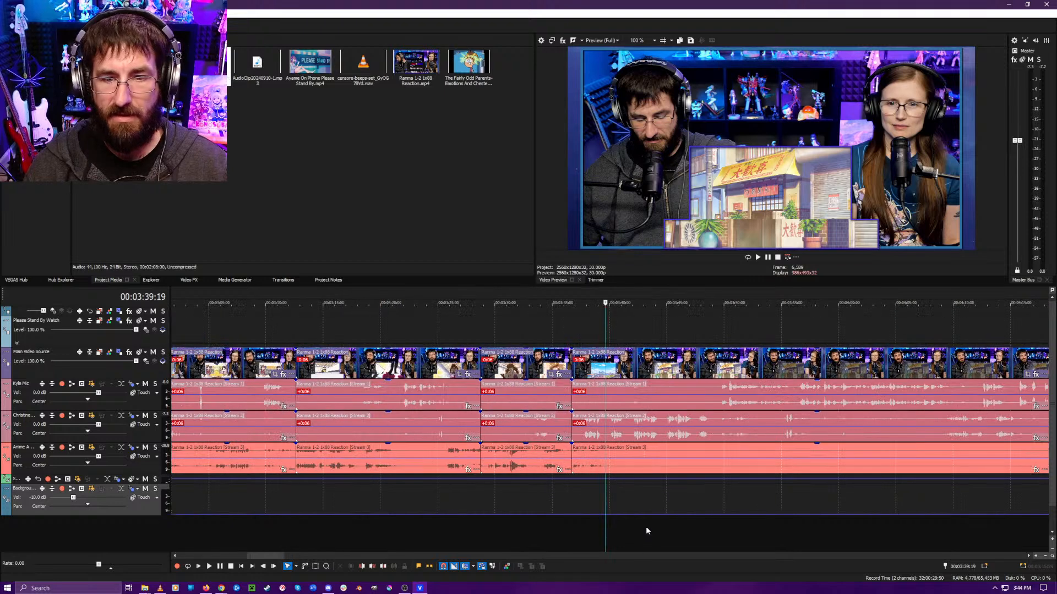
{"action": "scroll", "coordinate": [648, 528], "scroll_direction": "down", "scroll_amount": 2}
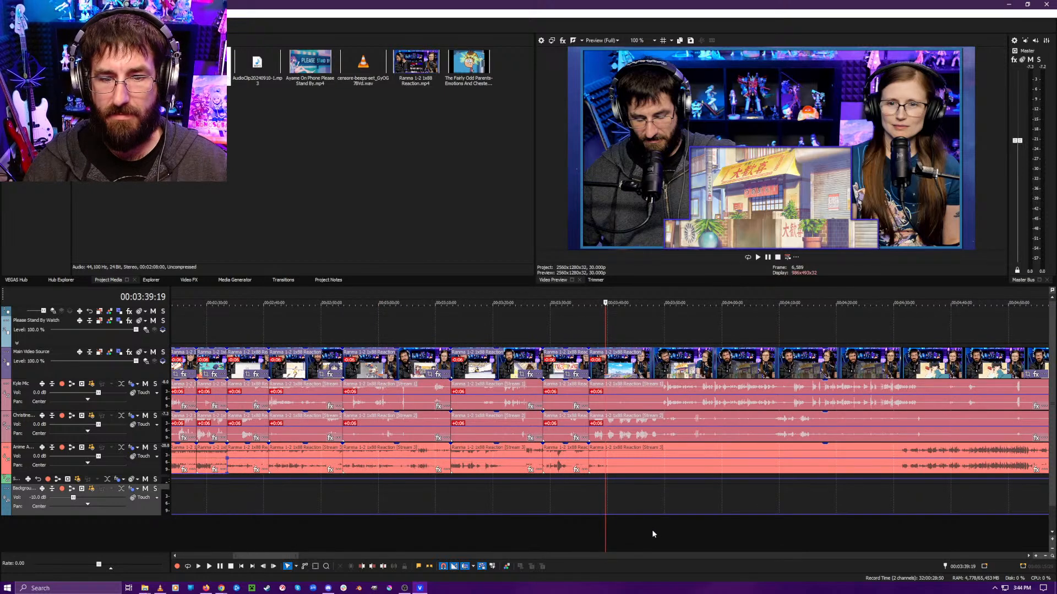
{"action": "left_click", "coordinate": [870, 538]}
{"action": "key", "text": "space"}
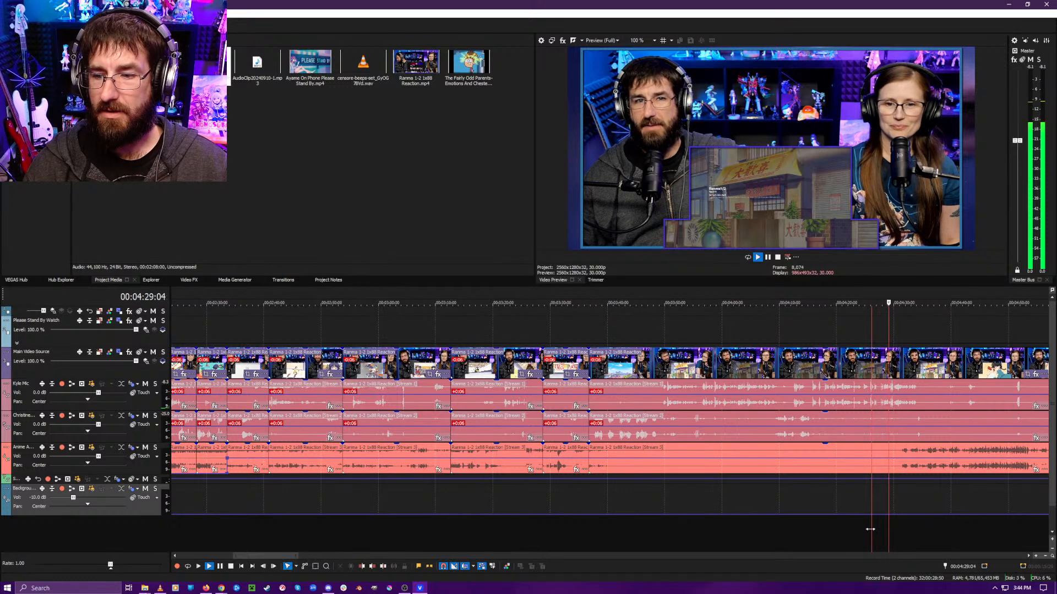
{"action": "key", "text": "Return"}
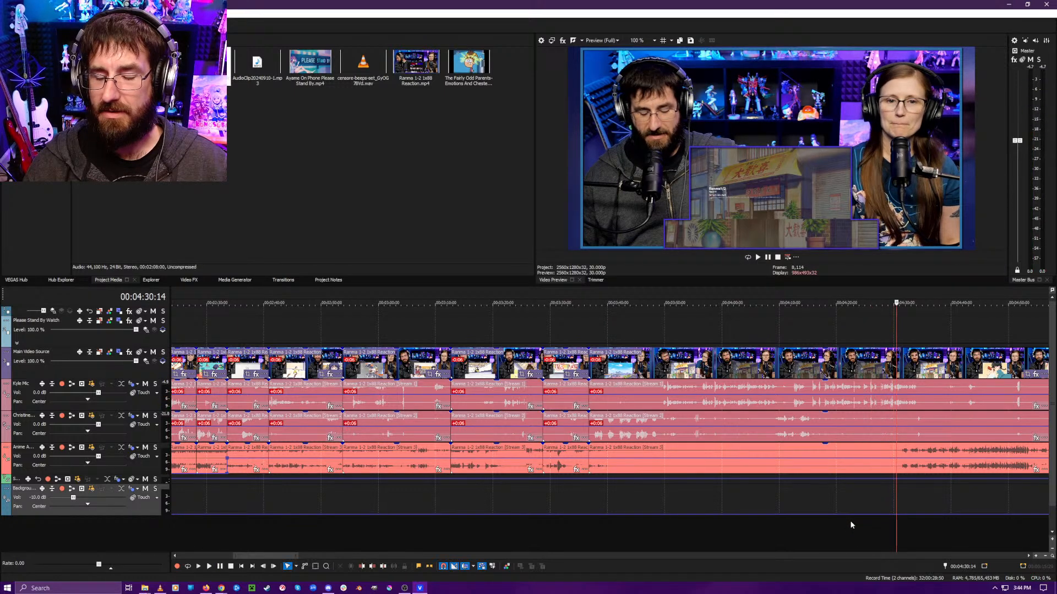
{"action": "left_click", "coordinate": [912, 517]}
{"action": "scroll", "coordinate": [830, 524], "scroll_direction": "up", "scroll_amount": 8}
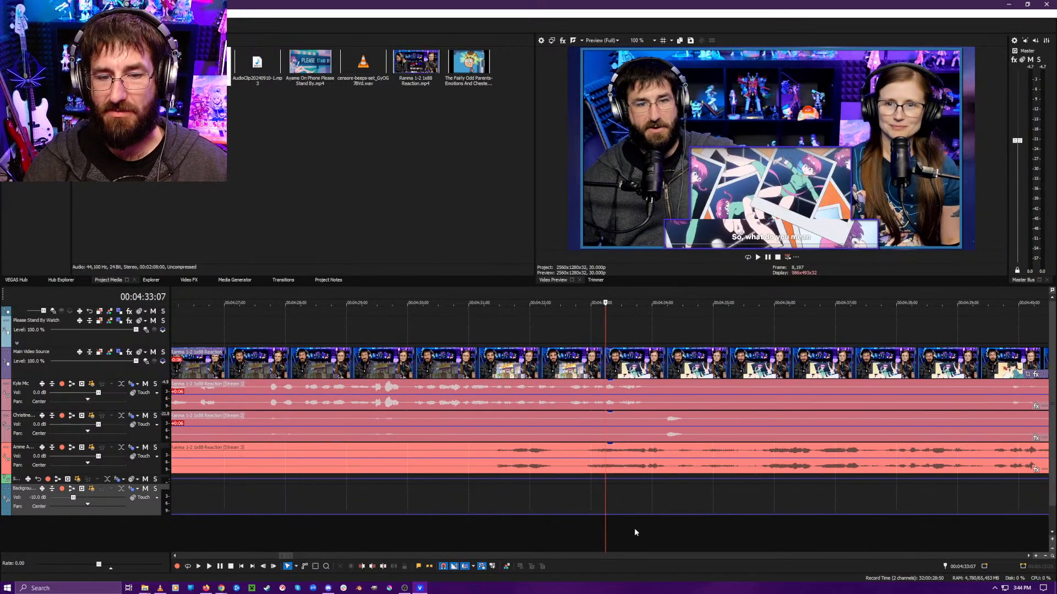
{"action": "key", "text": "space"}
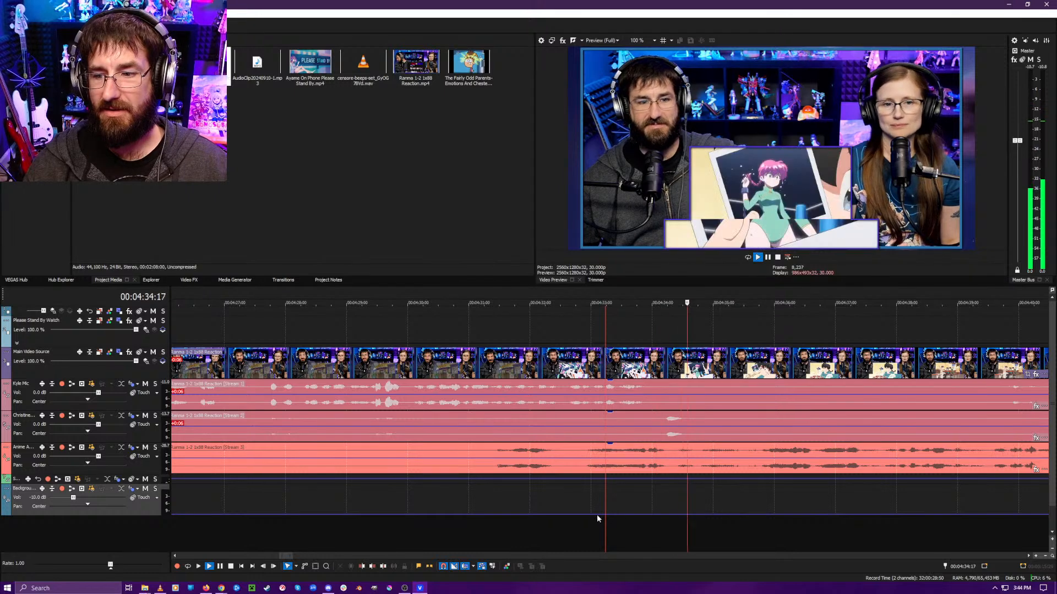
{"action": "key", "text": "space"}
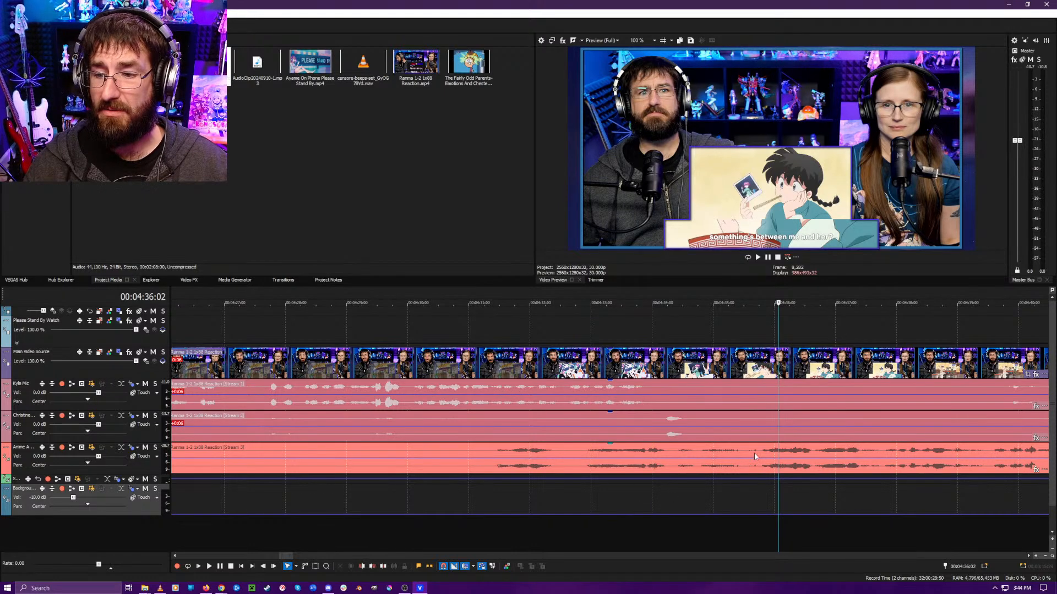
- Replay the dialogue following the discussion and split the main video and audio at 00:04:41:09, before the next microphone comment
{"action": "key", "text": "space"}
{"action": "scroll", "coordinate": [618, 519], "scroll_direction": "down", "scroll_amount": 3}
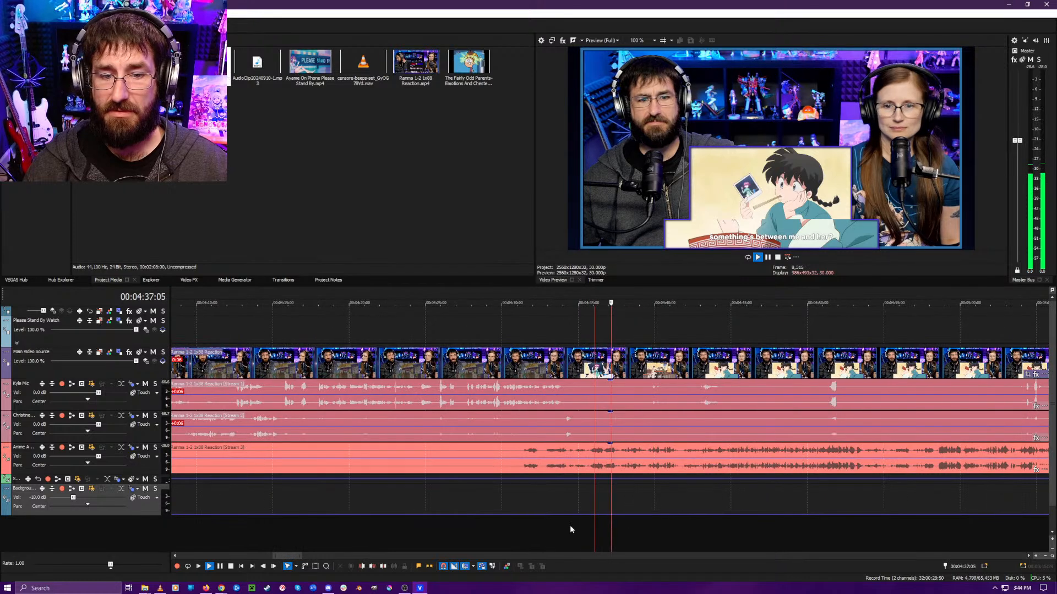
{"action": "left_click", "coordinate": [571, 526]}
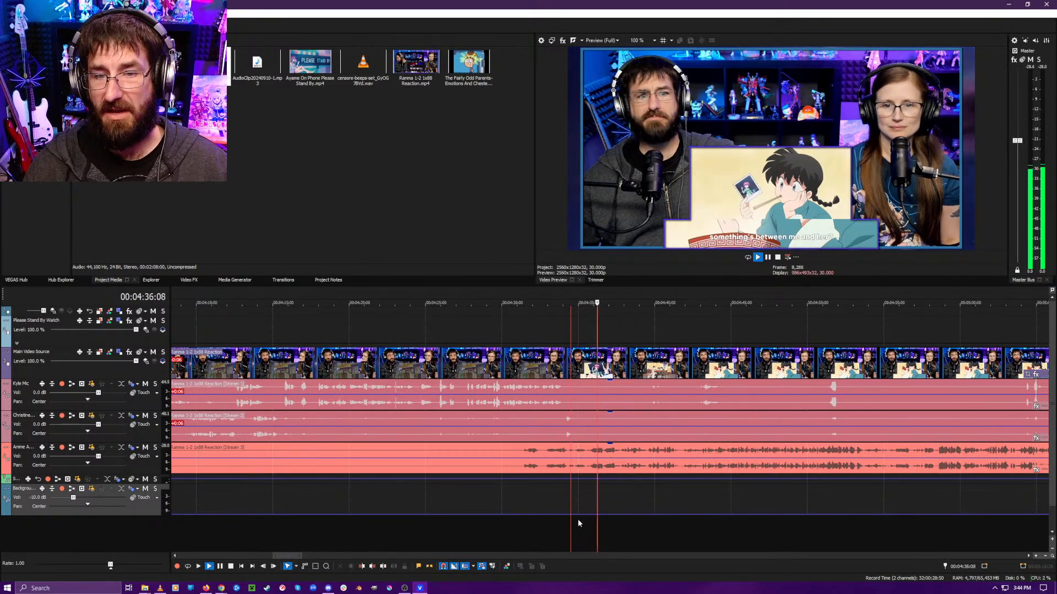
{"action": "left_click", "coordinate": [567, 523]}
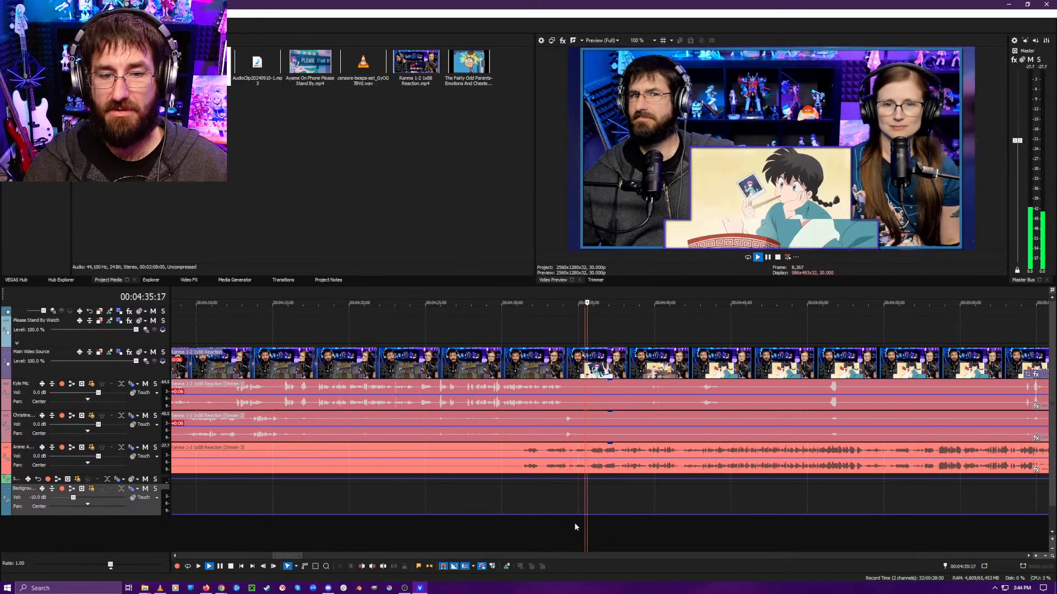
{"action": "scroll", "coordinate": [596, 527], "scroll_direction": "up", "scroll_amount": 3}
{"action": "key", "text": "Return"}
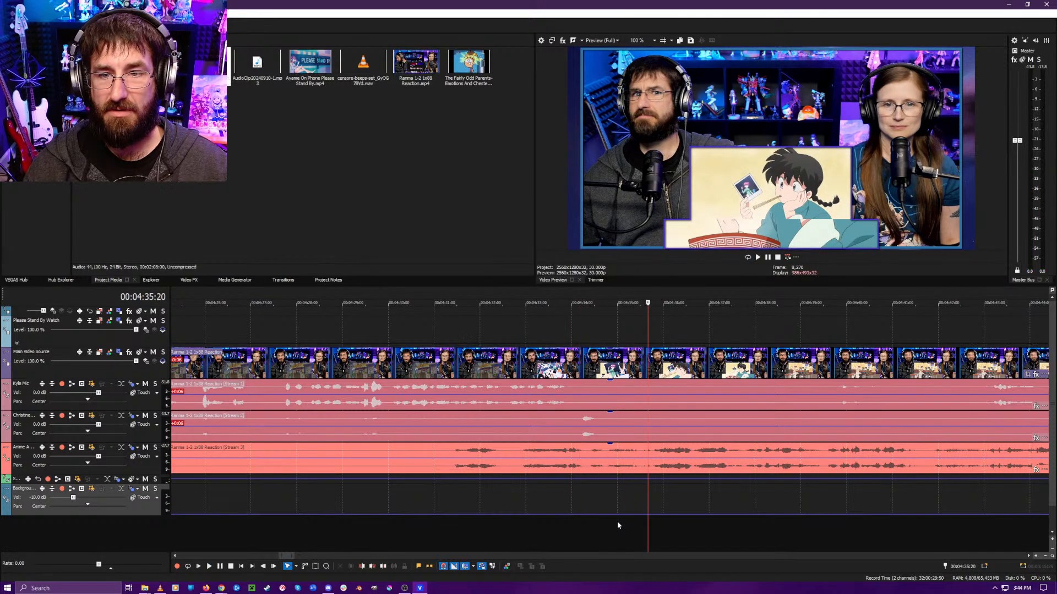
{"action": "key", "text": "space"}
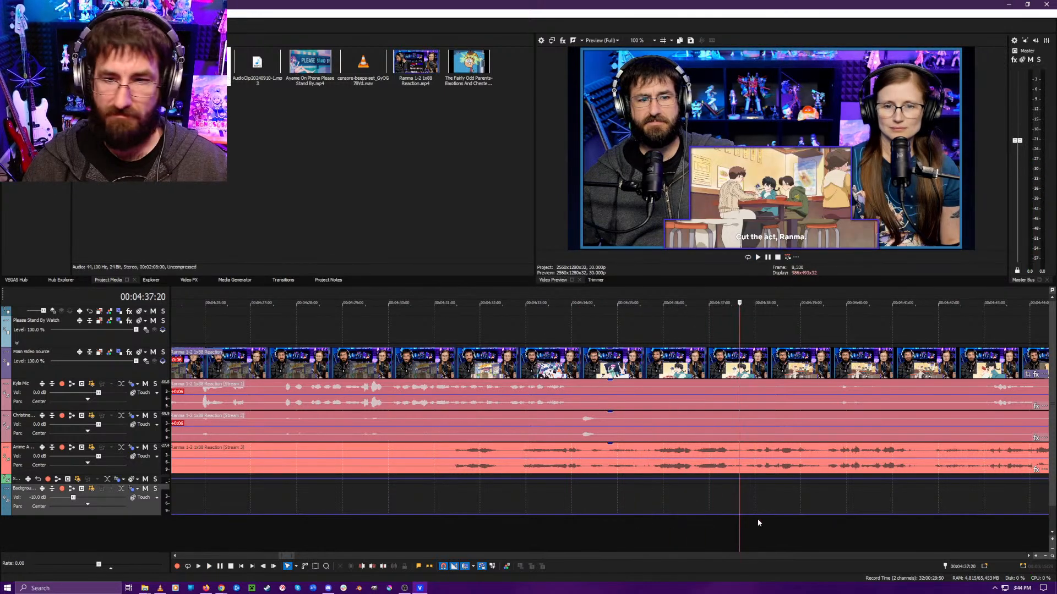
{"action": "scroll", "coordinate": [691, 519], "scroll_direction": "down", "scroll_amount": 4}
{"action": "scroll", "coordinate": [677, 524], "scroll_direction": "up", "scroll_amount": 1}
{"action": "scroll", "coordinate": [633, 530], "scroll_direction": "up", "scroll_amount": 1}
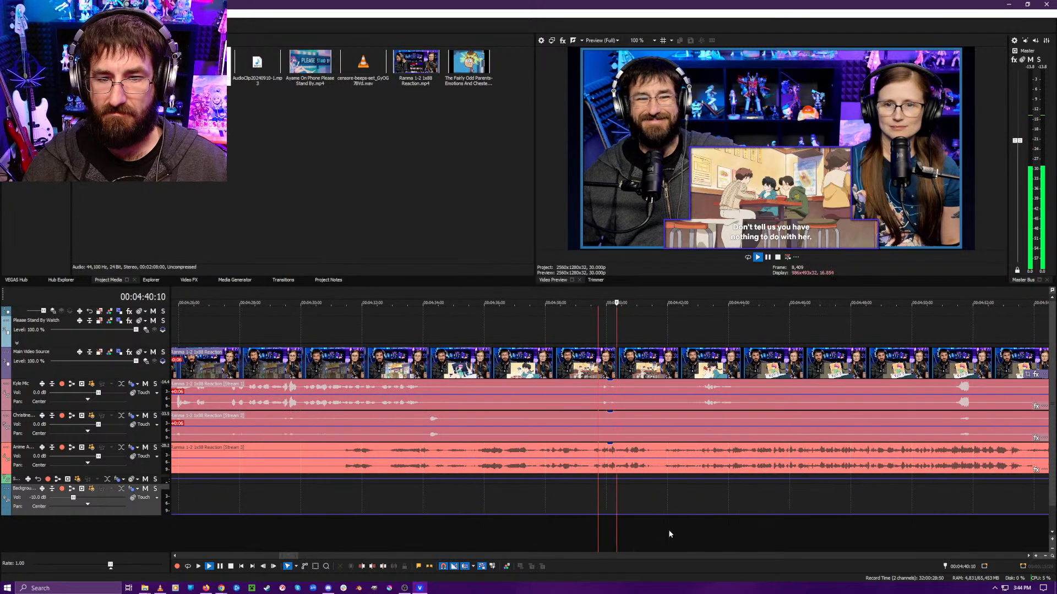
{"action": "scroll", "coordinate": [633, 524], "scroll_direction": "up", "scroll_amount": 3}
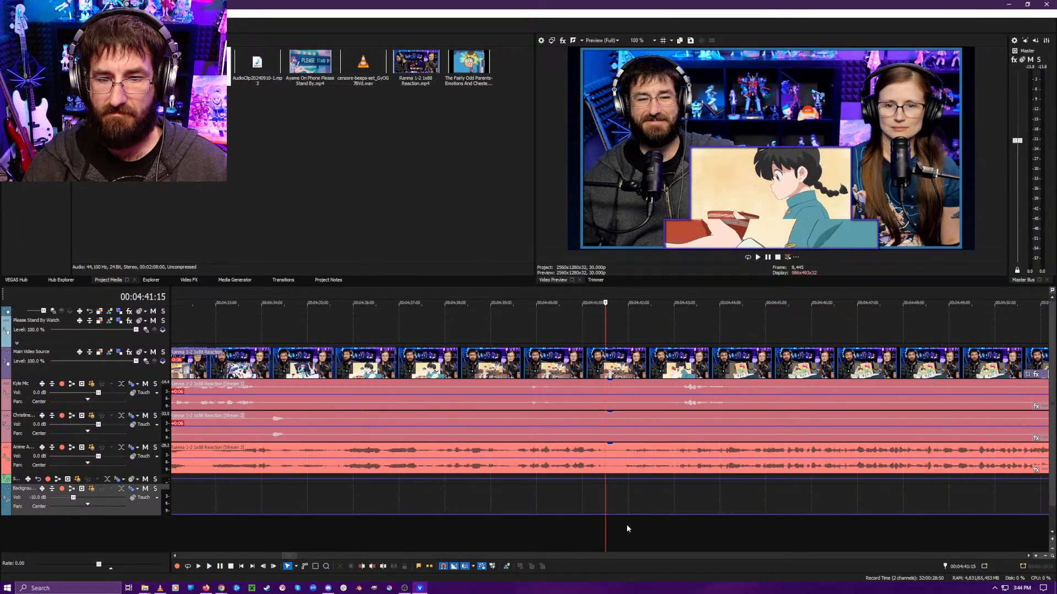
{"action": "left_click", "coordinate": [579, 525]}
{"action": "key", "text": "space"}
{"action": "key", "text": "s"}
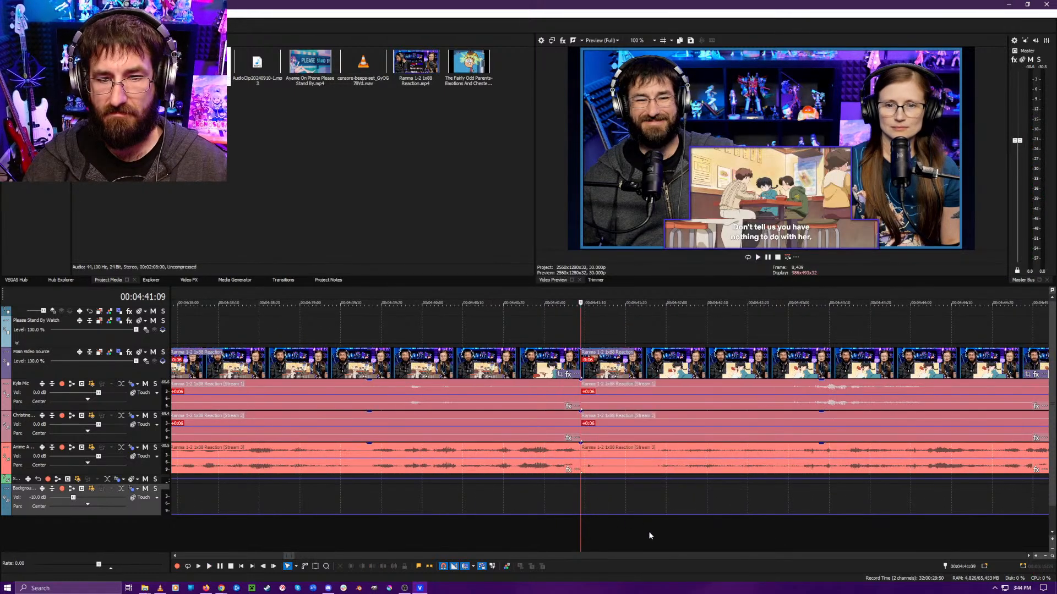
- Trim the start of the clip after the 00:04:41:09 split in two passes towards the next comment, closing the gap
{"action": "key", "text": "alt+["}
{"action": "left_click", "coordinate": [681, 530]}
{"action": "key", "text": "space"}
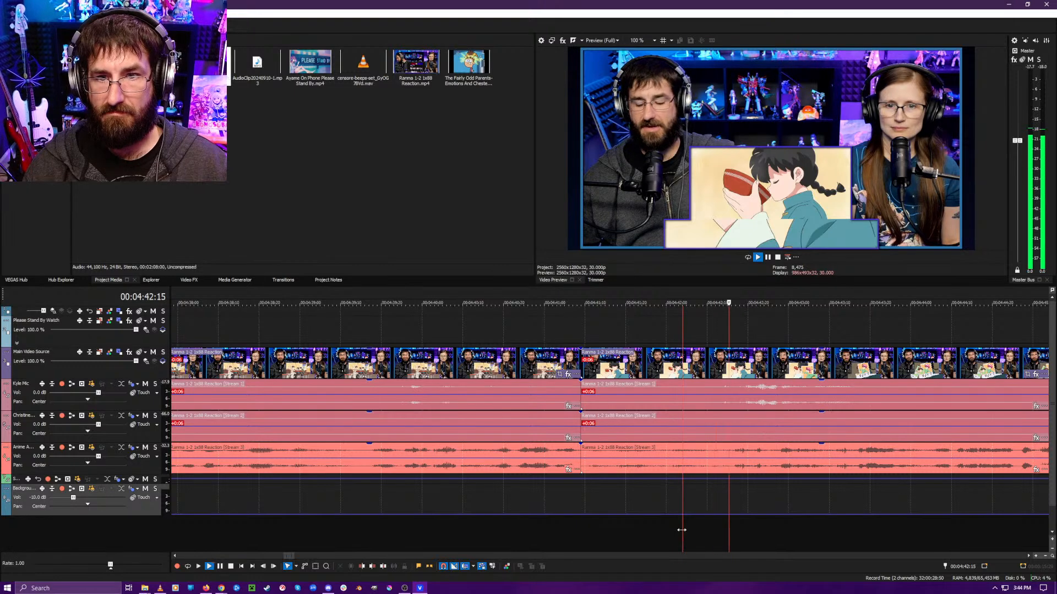
{"action": "key", "text": "space"}
{"action": "left_click", "coordinate": [662, 531]}
{"action": "key", "text": "space"}
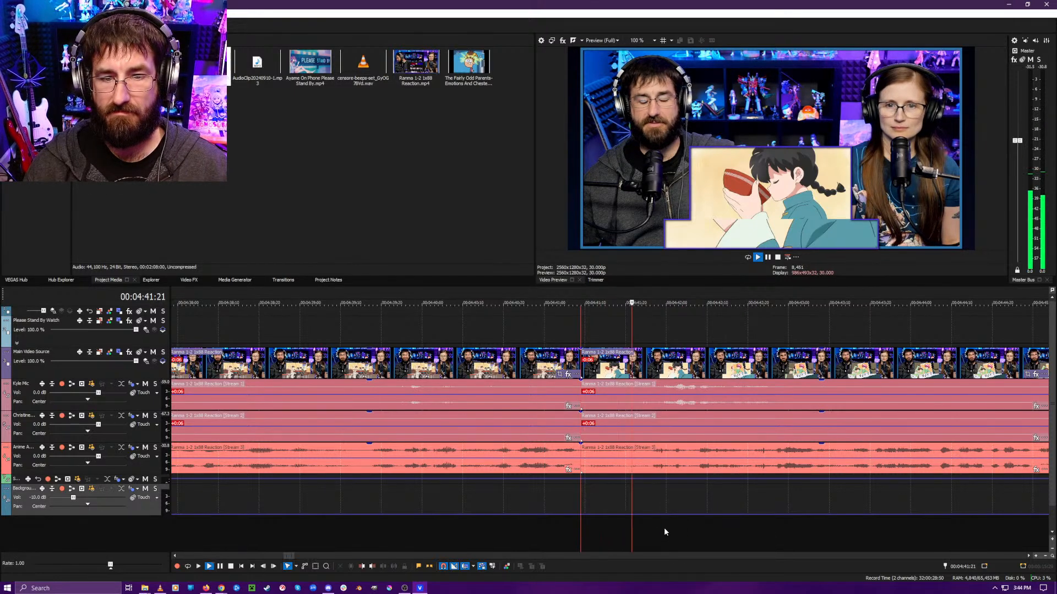
- Play on from the 00:04:41:09 split and split the main video and audio at 00:04:45:16
{"action": "scroll", "coordinate": [644, 526], "scroll_direction": "down", "scroll_amount": 3}
{"action": "scroll", "coordinate": [642, 522], "scroll_direction": "up", "scroll_amount": 2}
{"action": "left_click", "coordinate": [549, 526]}
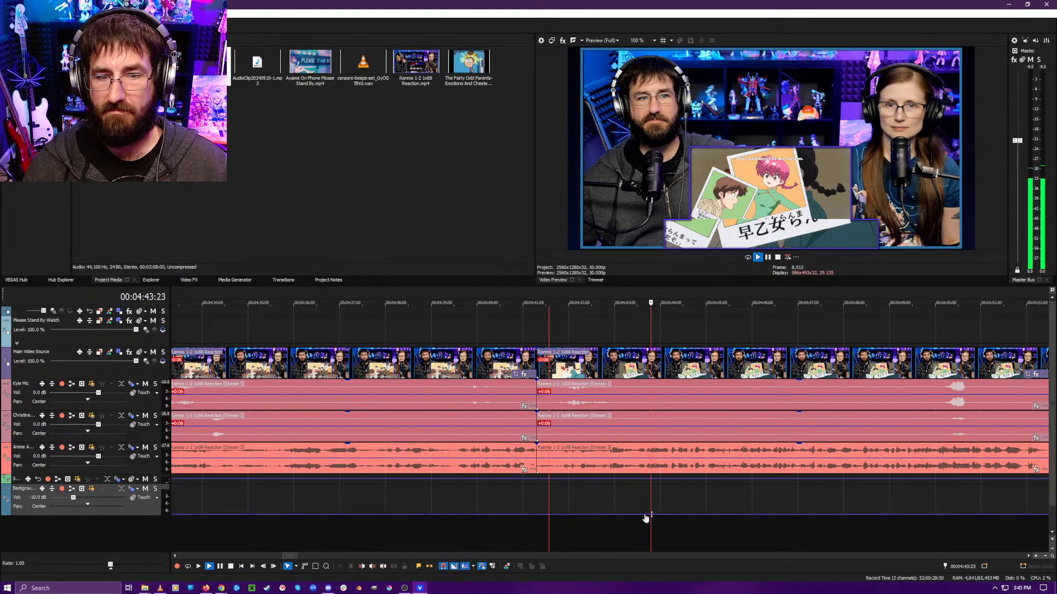
{"action": "key", "text": "Return"}
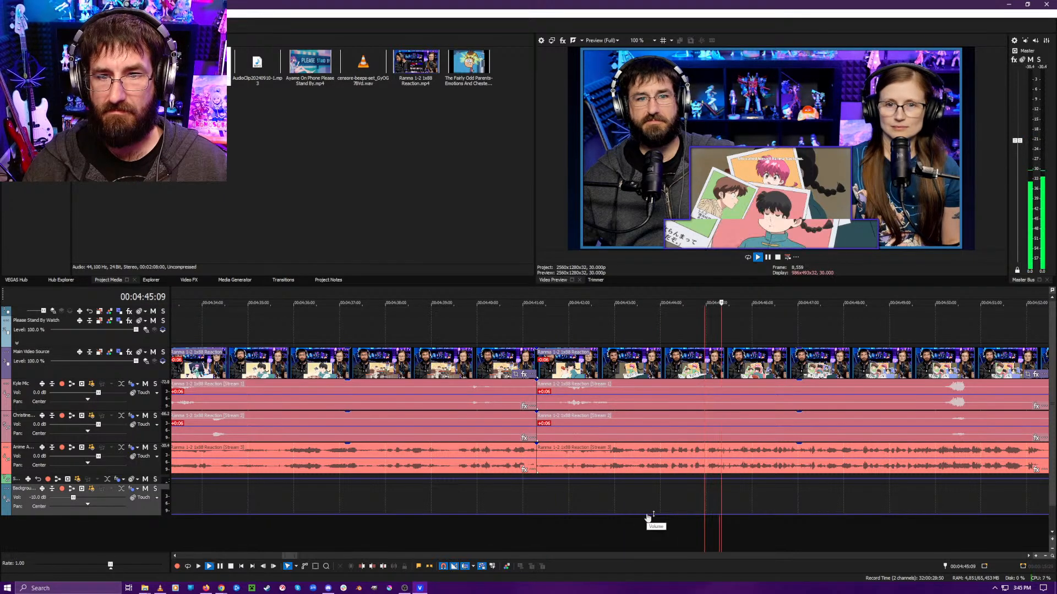
{"action": "mouse_move", "coordinate": [728, 488]}
{"action": "left_mouse_down"}
{"action": "mouse_move", "coordinate": [662, 494]}
{"action": "mouse_move", "coordinate": [739, 500]}
{"action": "mouse_move", "coordinate": [728, 505]}
{"action": "left_mouse_up"}
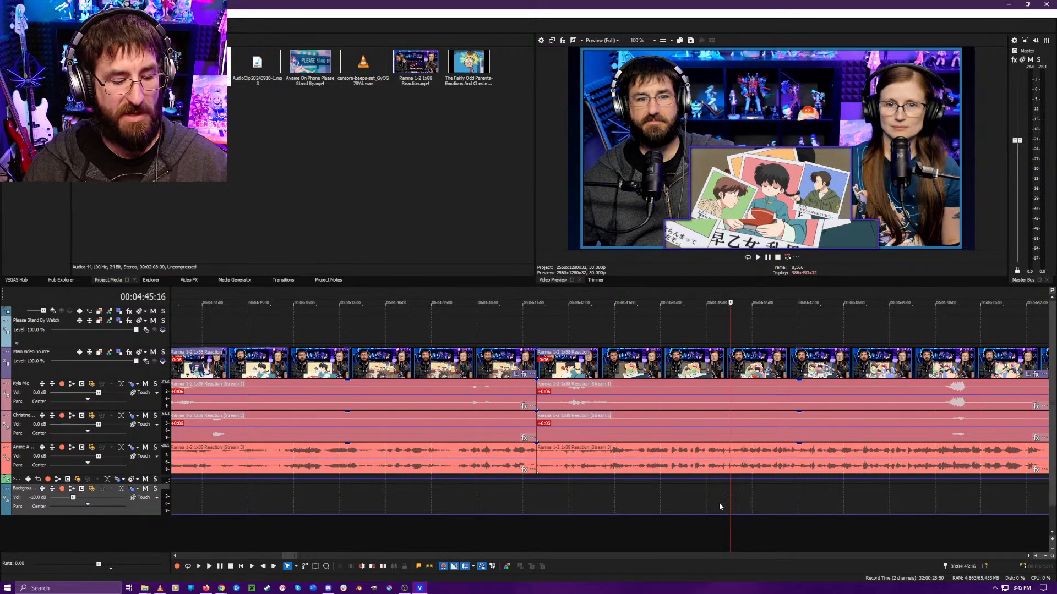
{"action": "key", "text": "s"}
- Extend the end of the short Please Stand By clip near the opening's marker to the 00:04:45:16 split
{"action": "scroll", "coordinate": [633, 509], "scroll_direction": "down", "scroll_amount": 4}
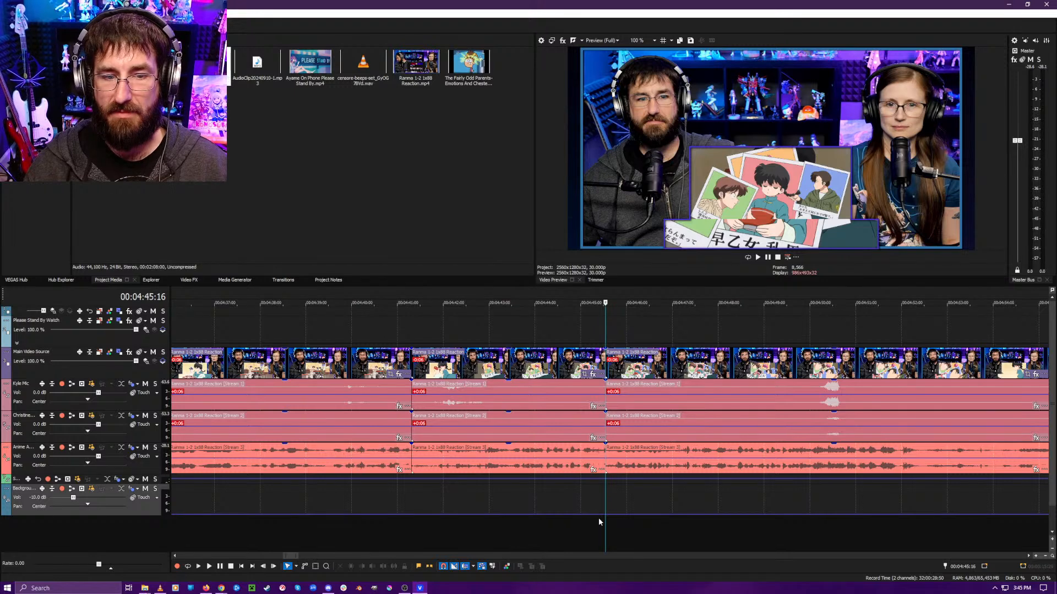
{"action": "scroll", "coordinate": [586, 521], "scroll_direction": "down", "scroll_amount": 10}
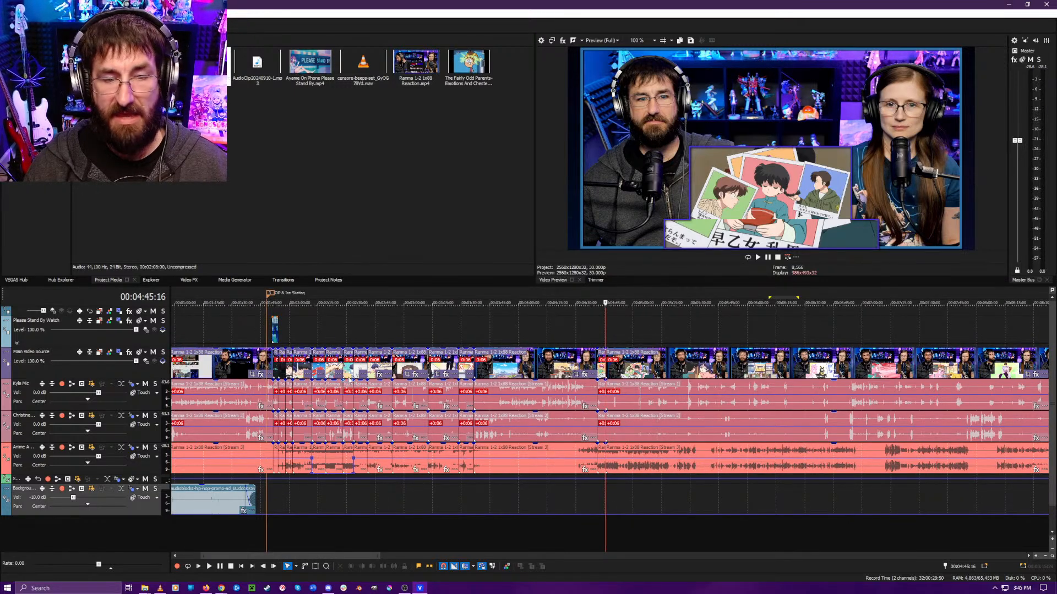
{"action": "left_click_drag", "start_coordinate": [277, 326], "coordinate": [605, 336]}
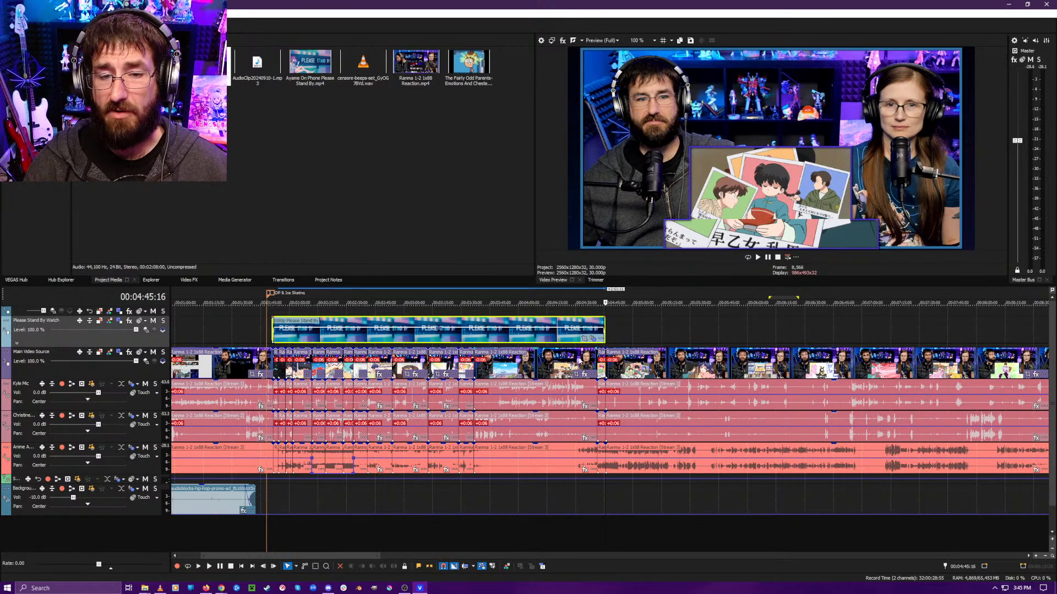
{"action": "left_click", "coordinate": [617, 325]}
{"action": "scroll", "coordinate": [616, 328], "scroll_direction": "up", "scroll_amount": 2}
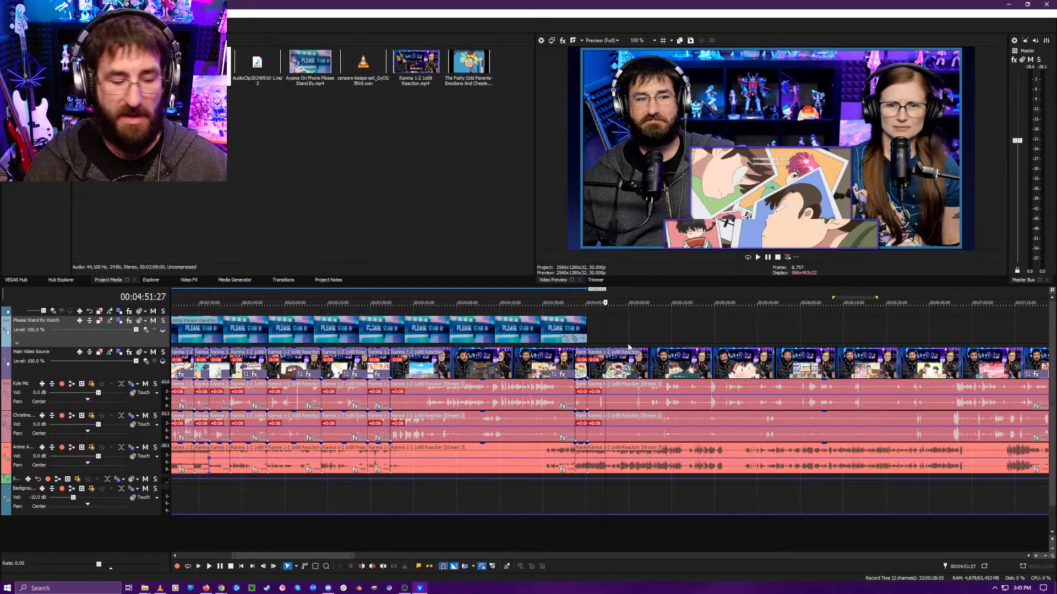
{"action": "scroll", "coordinate": [621, 352], "scroll_direction": "up", "scroll_amount": 2}
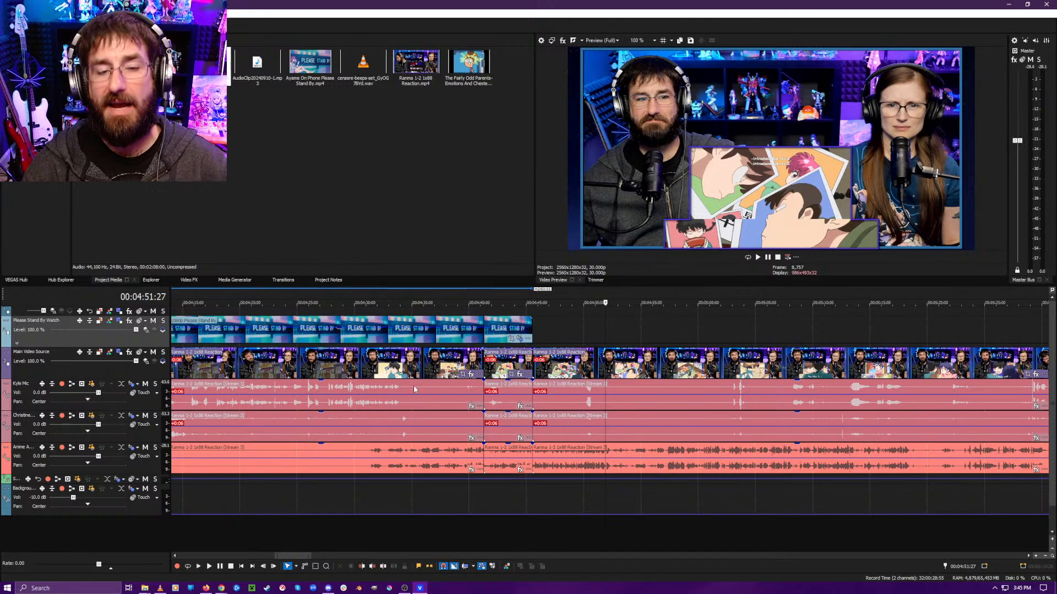
- Play the section from 00:04:49:18 and split the main video and audio at 00:04:51:29, after the next microphone comment
{"action": "left_click", "coordinate": [579, 527]}
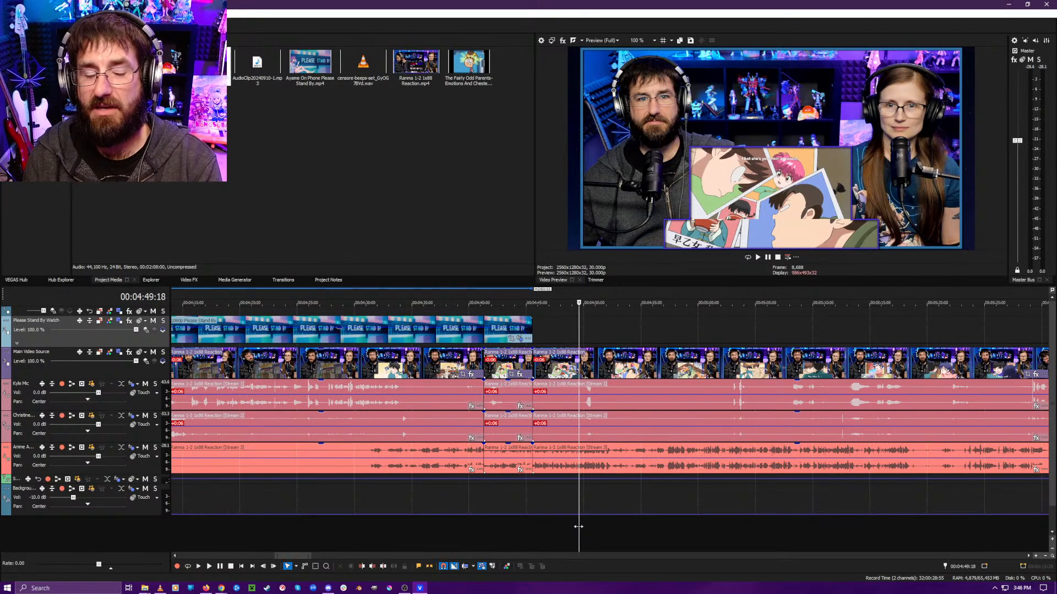
{"action": "key", "text": "space"}
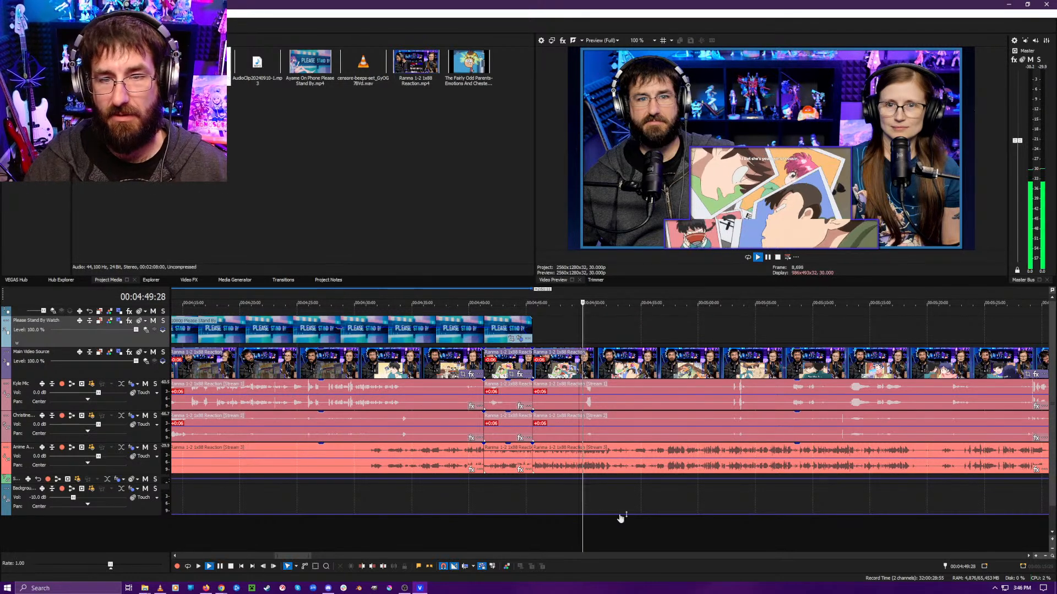
{"action": "scroll", "coordinate": [605, 531], "scroll_direction": "up", "scroll_amount": 5}
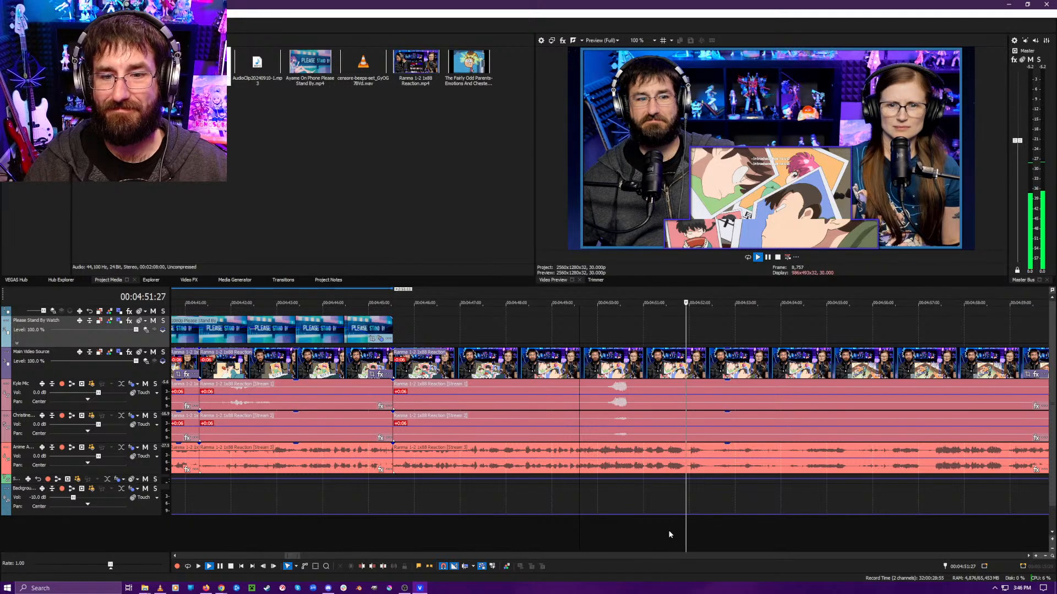
{"action": "key", "text": "space"}
{"action": "left_click", "coordinate": [687, 502]}
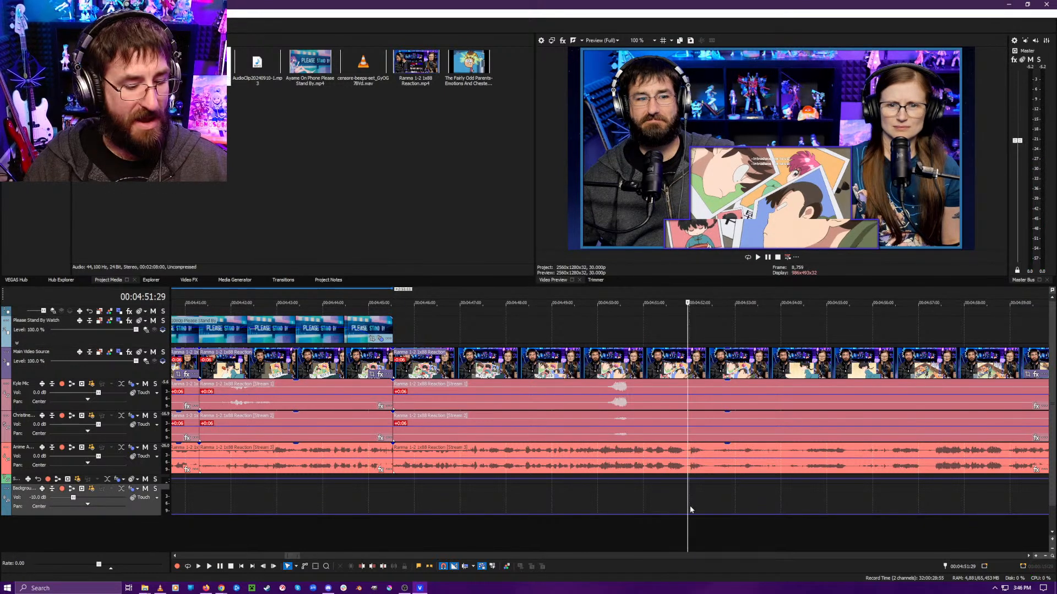
{"action": "key", "text": "s"}
- Extend the end of the Please Stand By overlay to the 00:04:51:29 split, redoing the trim once
{"action": "scroll", "coordinate": [460, 490], "scroll_direction": "down", "scroll_amount": 3}
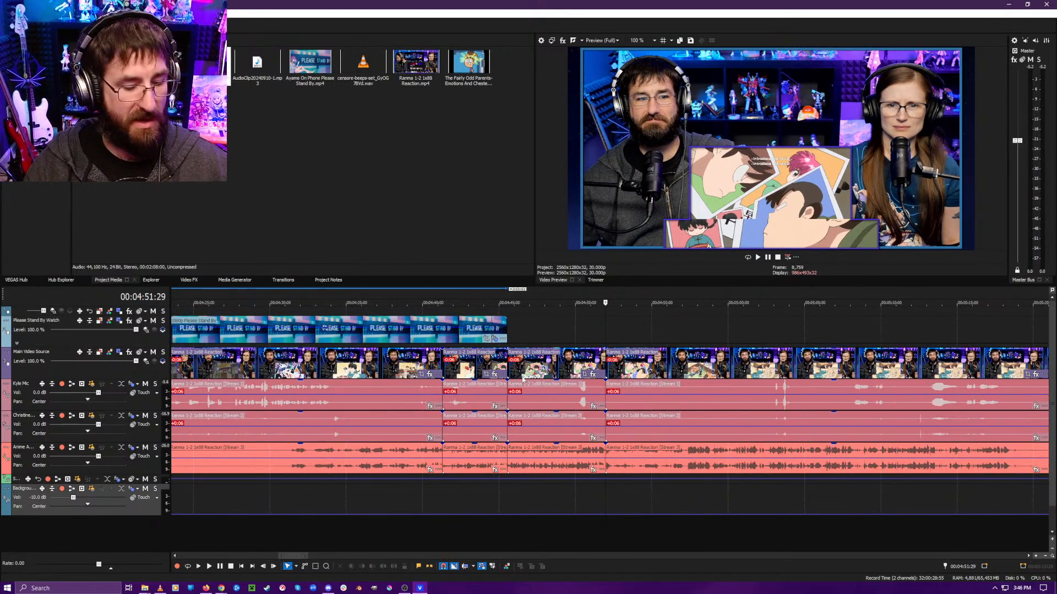
{"action": "left_click_drag", "start_coordinate": [506, 328], "coordinate": [603, 335]}
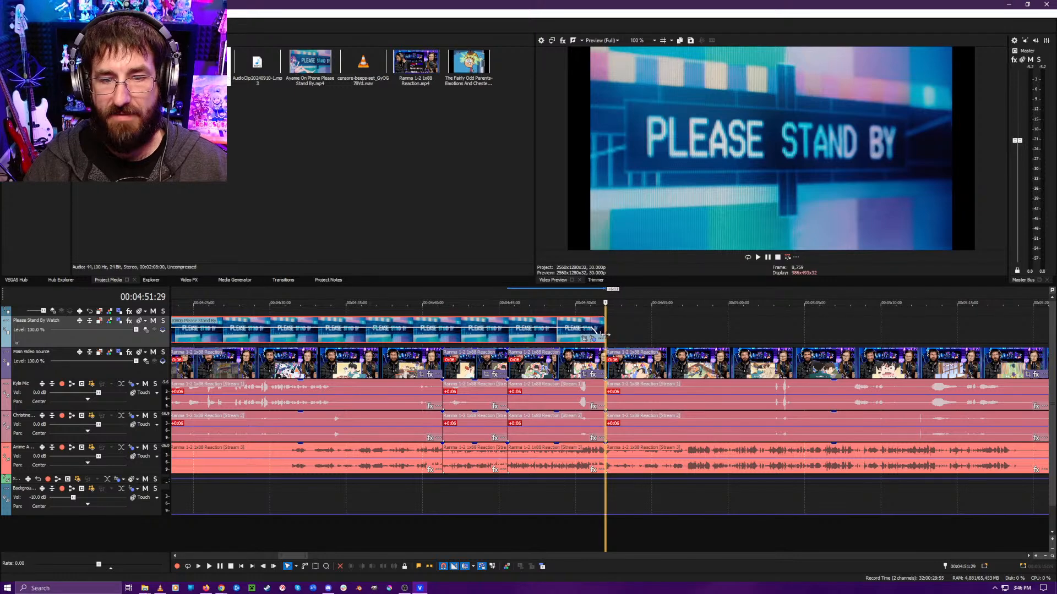
{"action": "key", "text": "ctrl+z"}
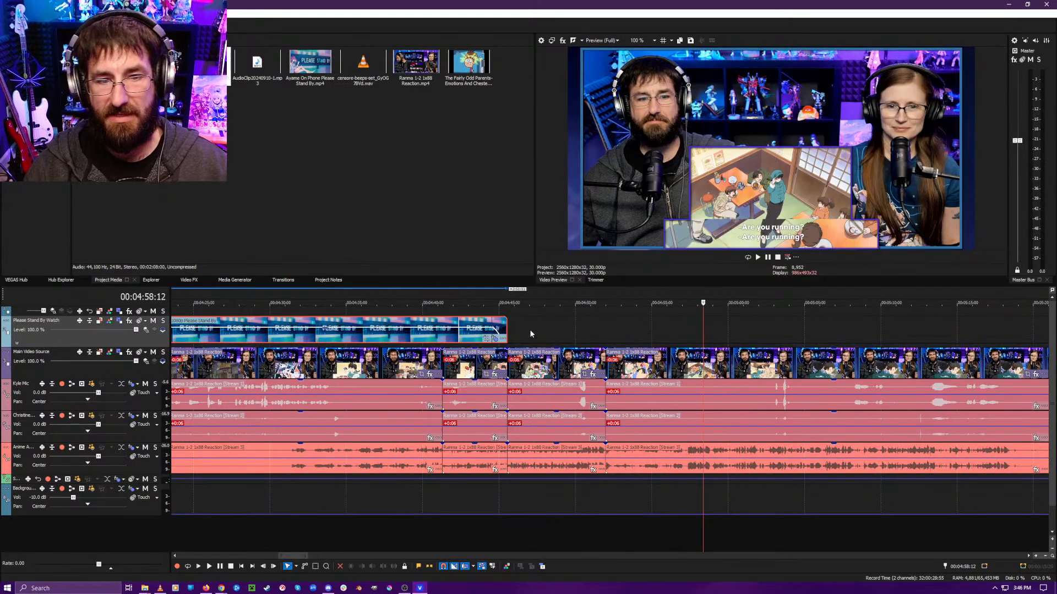
{"action": "left_click_drag", "start_coordinate": [507, 331], "coordinate": [605, 332]}
- Scrub through the extended Please Stand By overlay from the opening onwards and split it at 00:04:42:28
{"action": "scroll", "coordinate": [234, 314], "scroll_direction": "down", "scroll_amount": 4}
{"action": "left_click", "coordinate": [211, 325]}
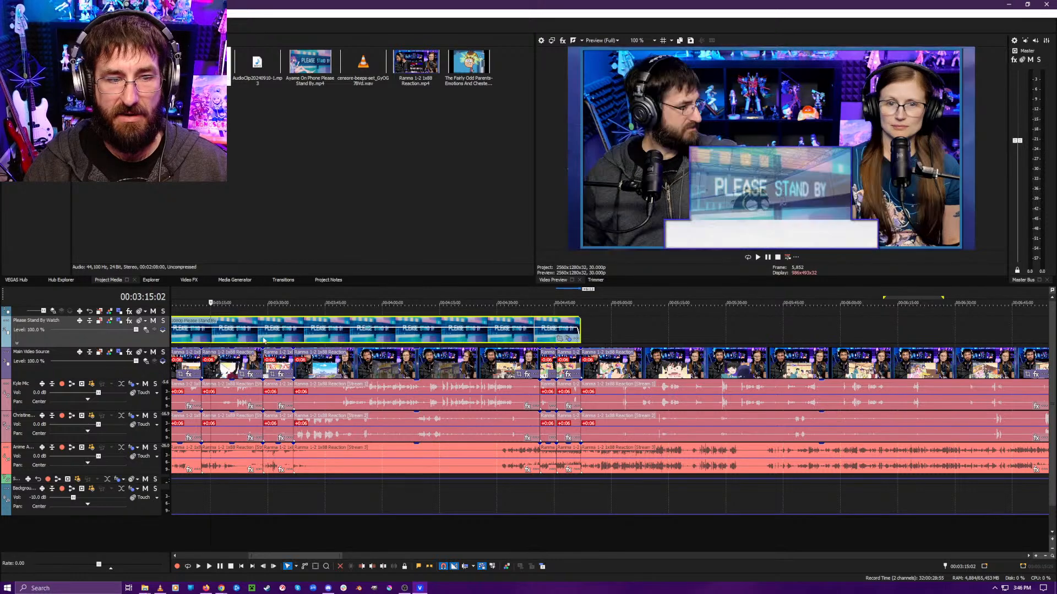
{"action": "scroll", "coordinate": [293, 346], "scroll_direction": "down", "scroll_amount": 2}
{"action": "scroll", "coordinate": [294, 343], "scroll_direction": "up", "scroll_amount": 3}
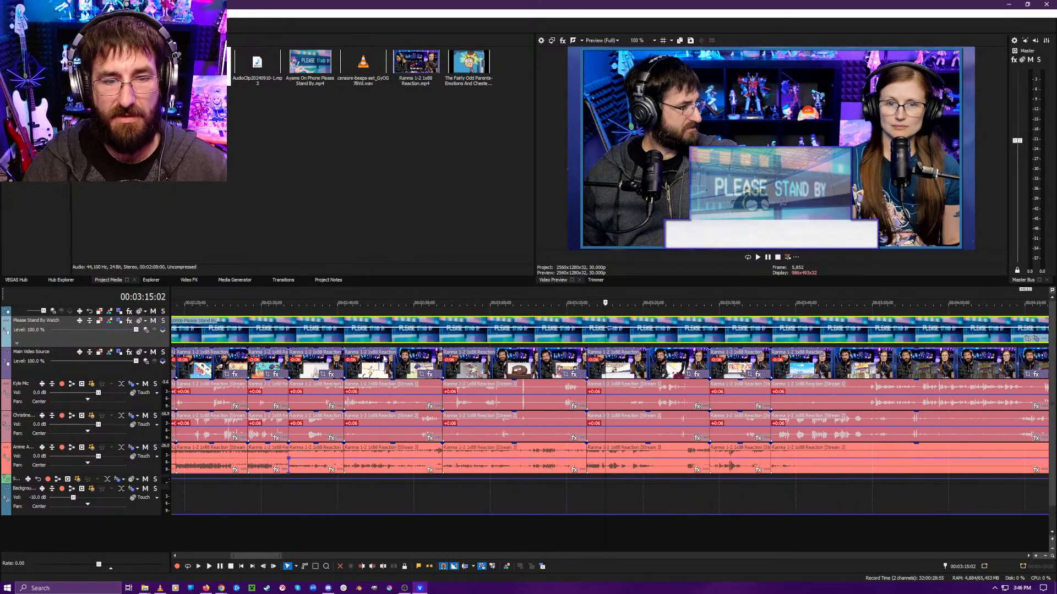
{"action": "left_click", "coordinate": [378, 334]}
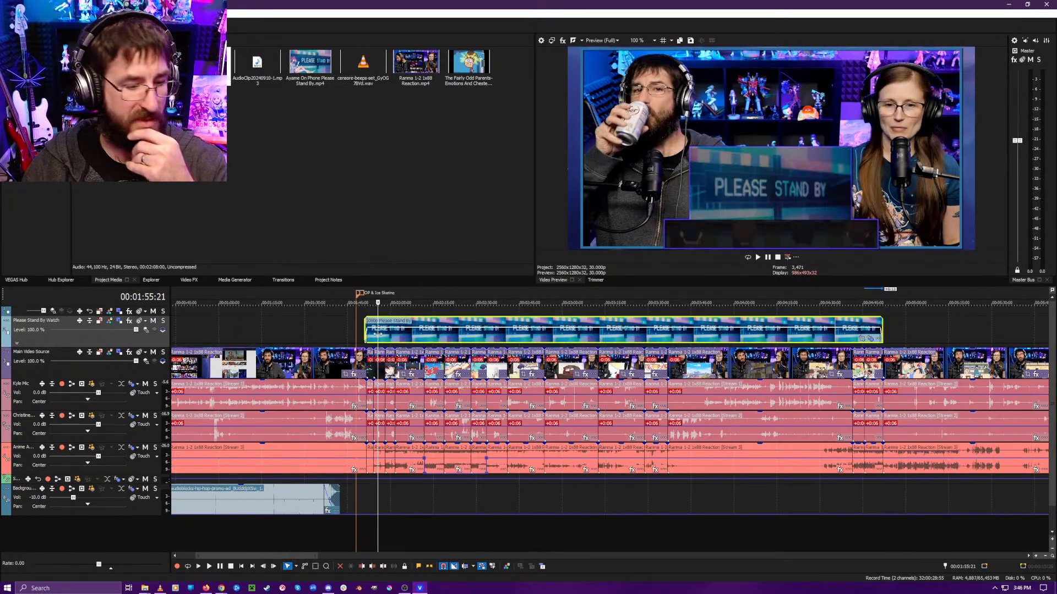
{"action": "left_click_drag", "start_coordinate": [378, 334], "coordinate": [845, 330]}
{"action": "scroll", "coordinate": [845, 331], "scroll_direction": "up", "scroll_amount": 6}
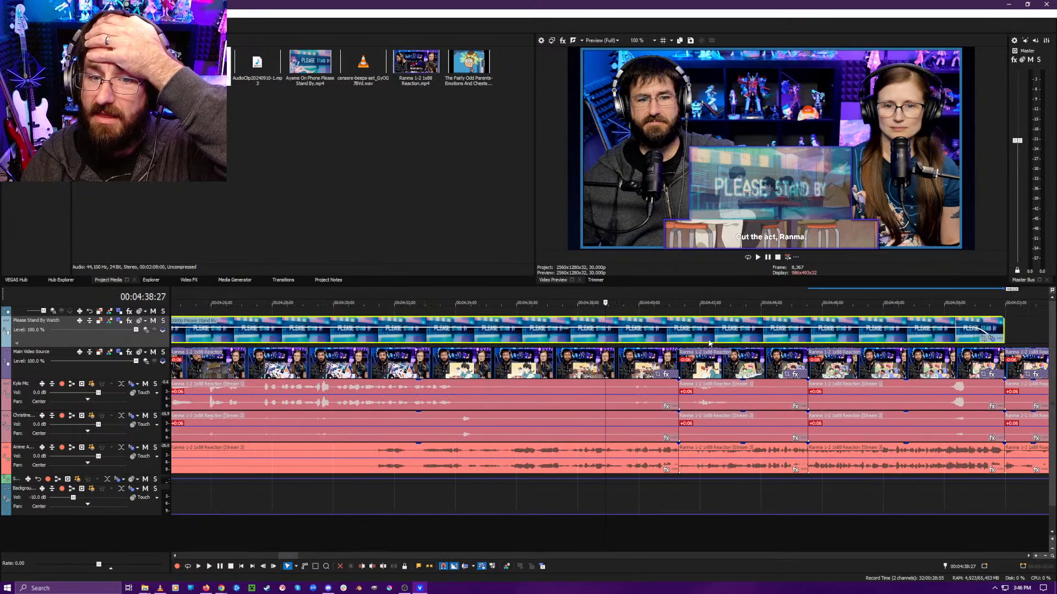
{"action": "left_click_drag", "start_coordinate": [605, 333], "coordinate": [728, 334]}
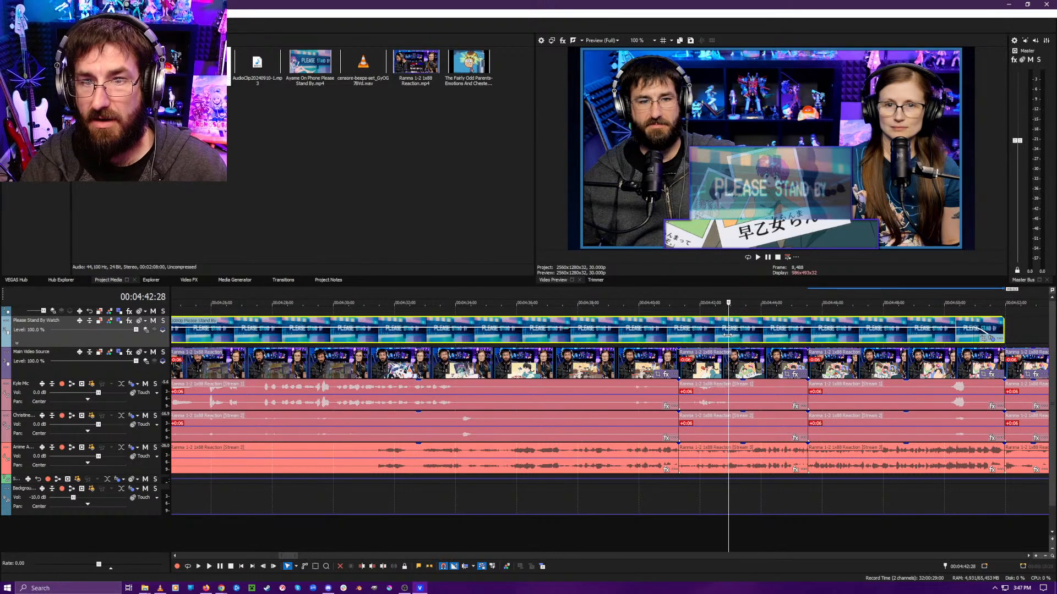
{"action": "key", "text": "Right"}
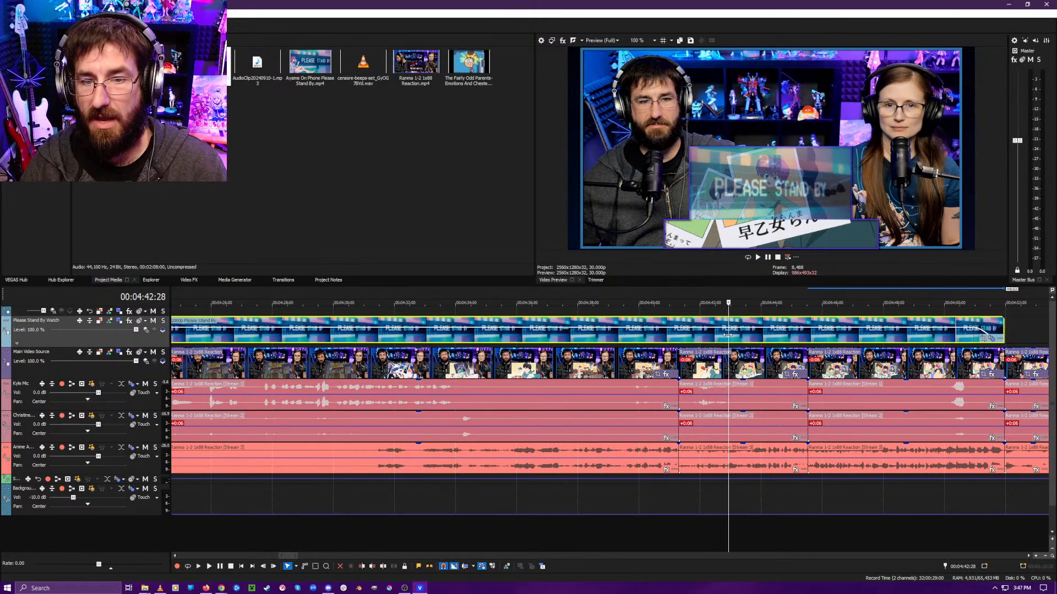
{"action": "key", "text": "s"}
- Scrub through the overlay piece after the 00:04:42:28 split and past its end to check the coverage of the anime picture
{"action": "left_click", "coordinate": [896, 335]}
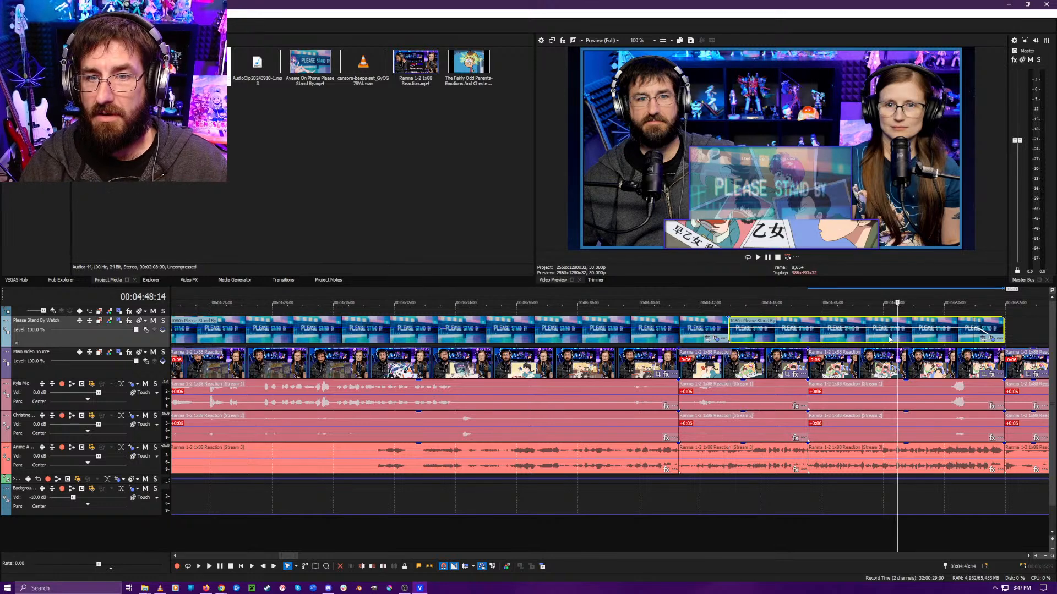
{"action": "scroll", "coordinate": [896, 335], "scroll_direction": "up", "scroll_amount": 1}
{"action": "key", "text": "space"}
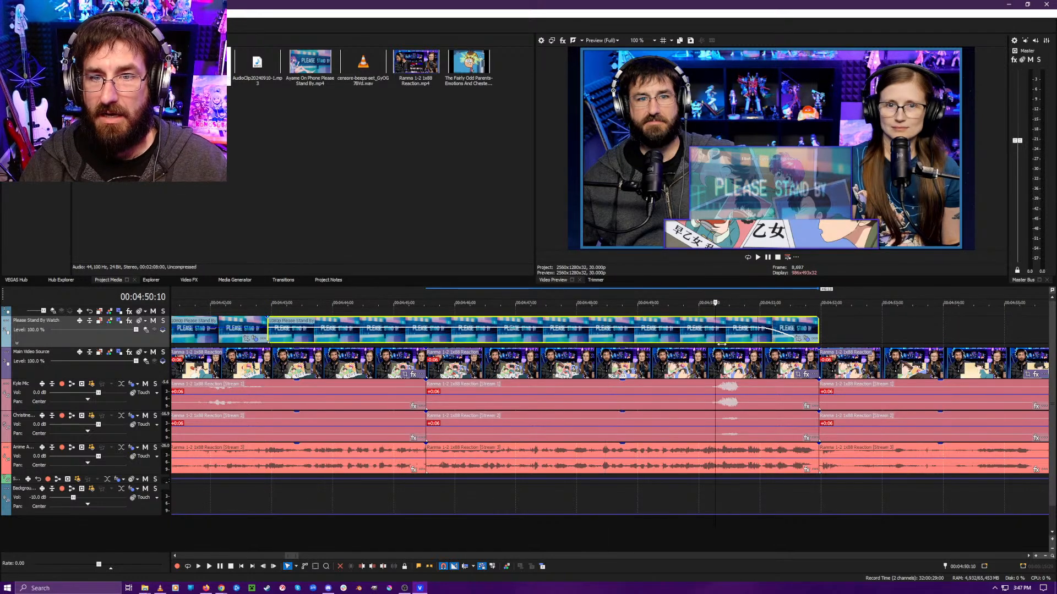
{"action": "scroll", "coordinate": [644, 334], "scroll_direction": "down", "scroll_amount": 2}
{"action": "left_click", "coordinate": [644, 334]}
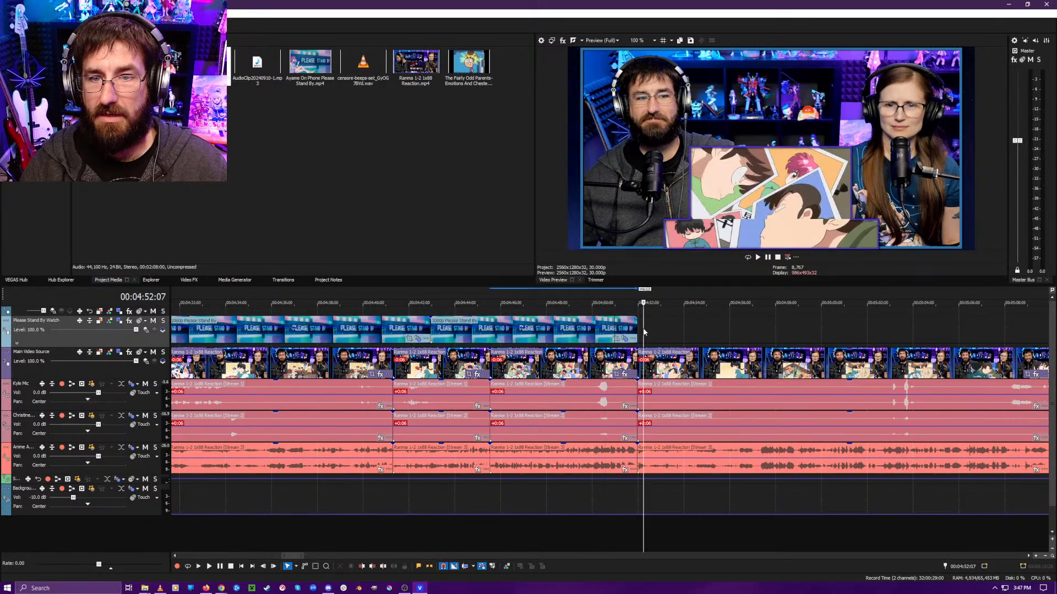
{"action": "left_click_drag", "start_coordinate": [643, 334], "coordinate": [780, 337]}
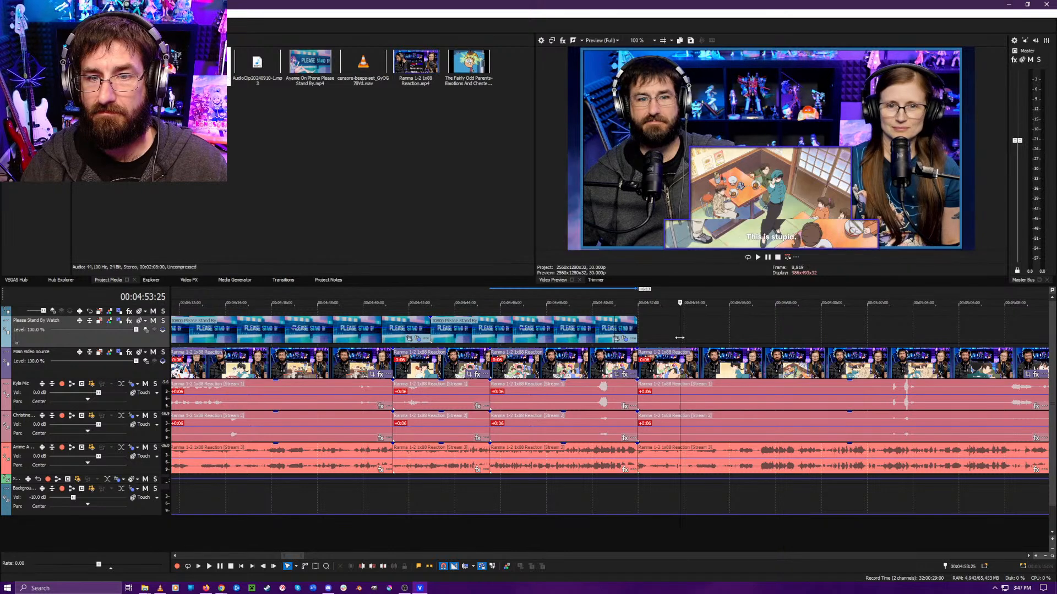
- Play across the end of the overlay and preview the dialogue between 00:04:54:07 and 00:04:56:21
{"action": "key", "text": "space"}
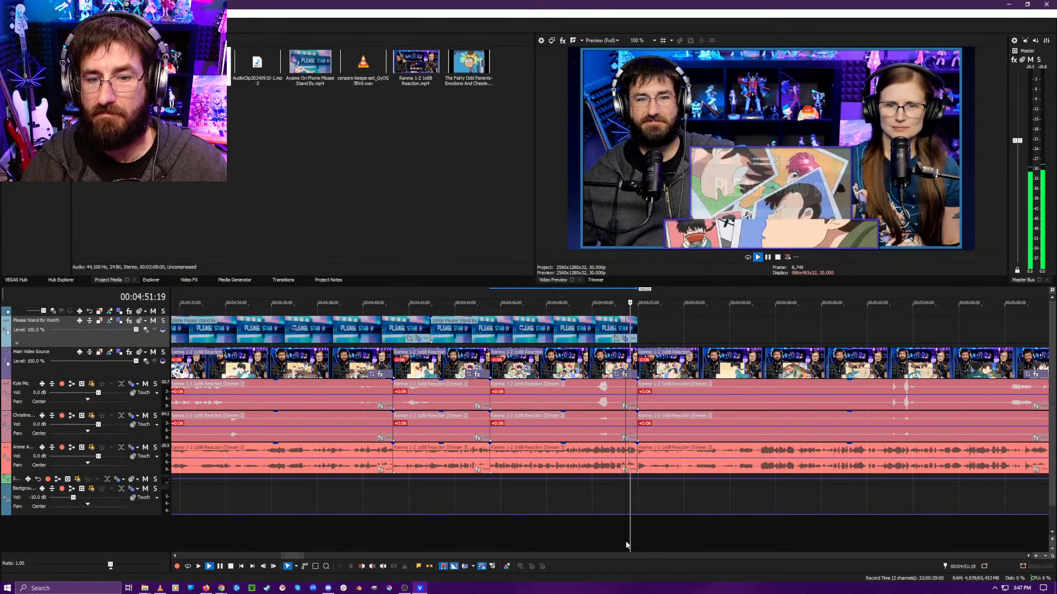
{"action": "left_click", "coordinate": [724, 534]}
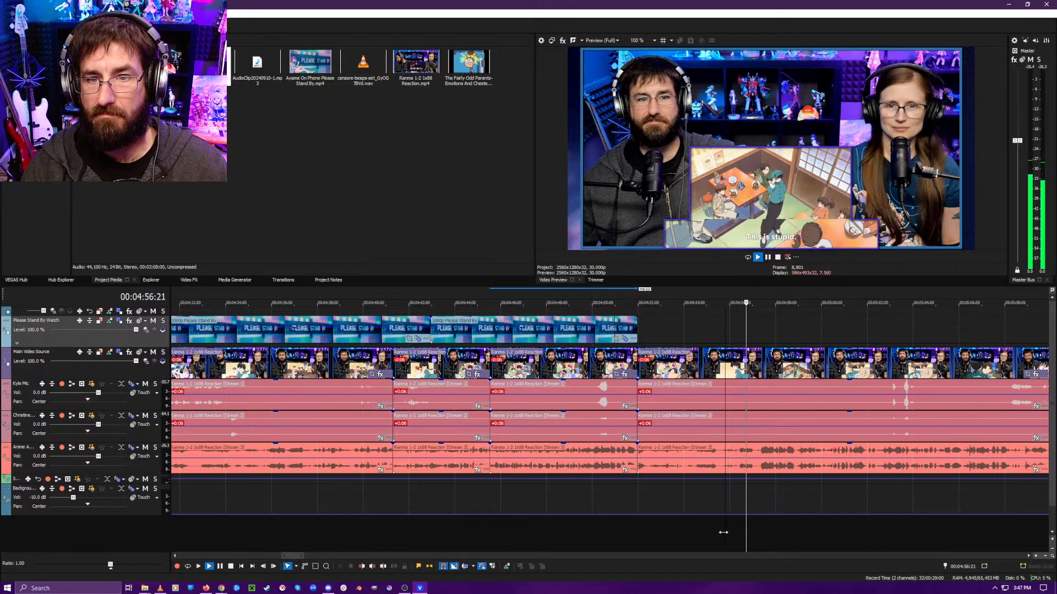
{"action": "key", "text": "space"}
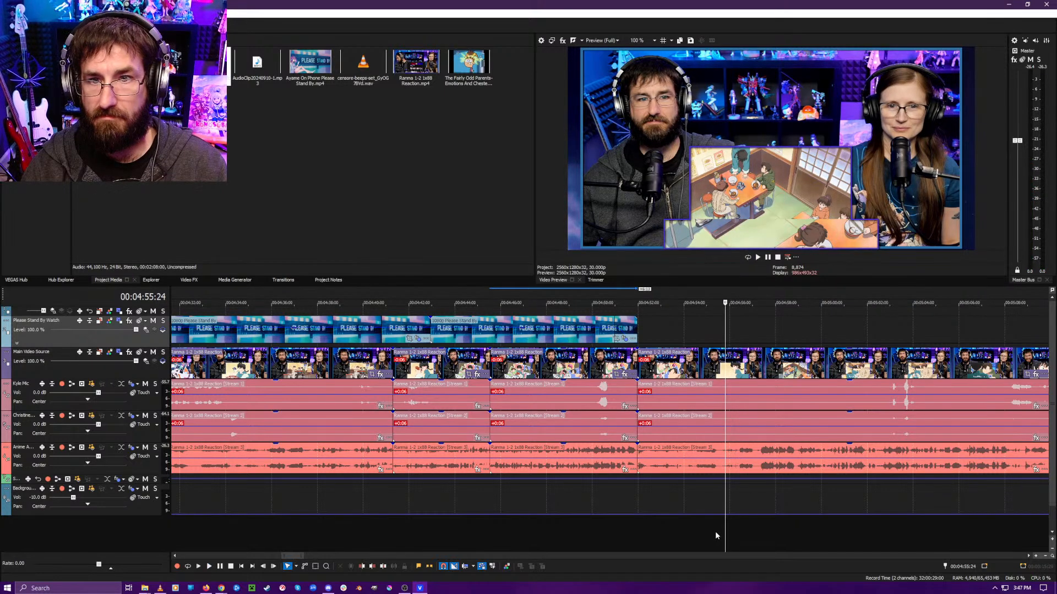
{"action": "left_click", "coordinate": [688, 532]}
{"action": "key", "text": "space"}
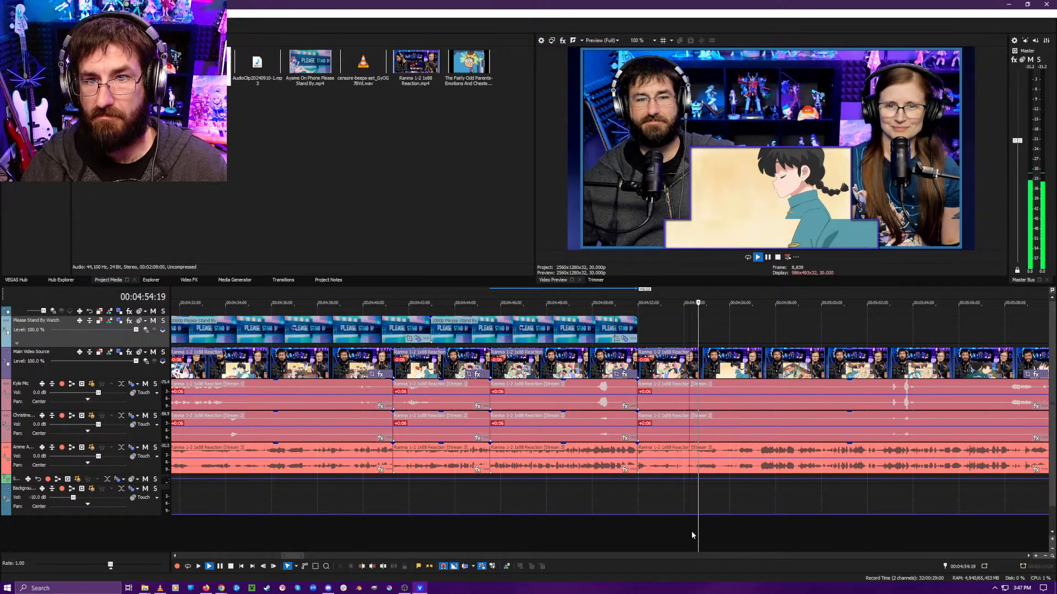
{"action": "key", "text": "space"}
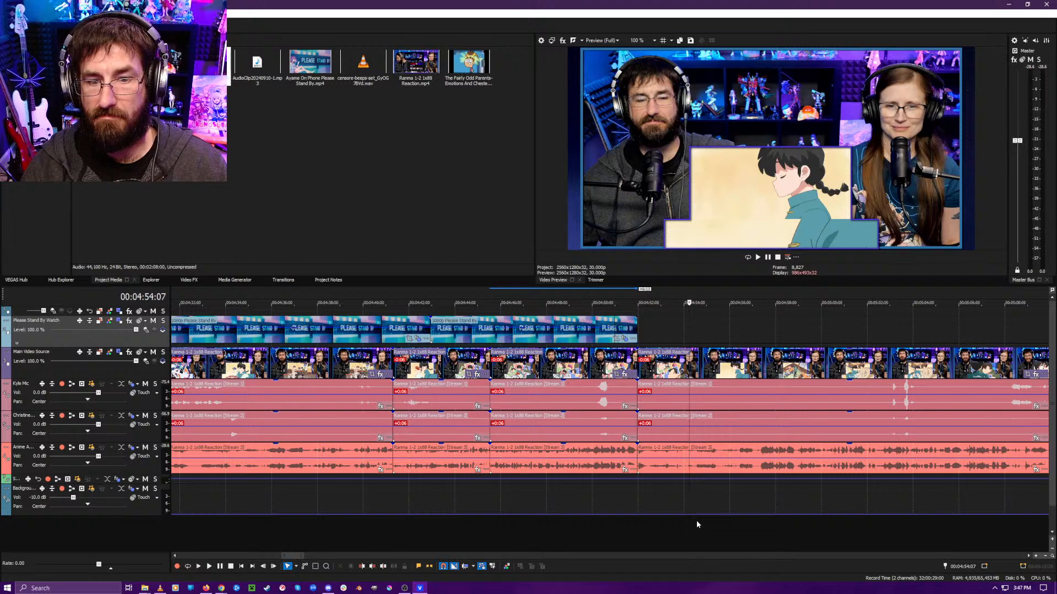
- Replay the dialogue from 00:04:52:14 to look for the next cut point and place the cursor at 00:04:54:17
{"action": "scroll", "coordinate": [696, 520], "scroll_direction": "up", "scroll_amount": 3}
{"action": "key", "text": "space"}
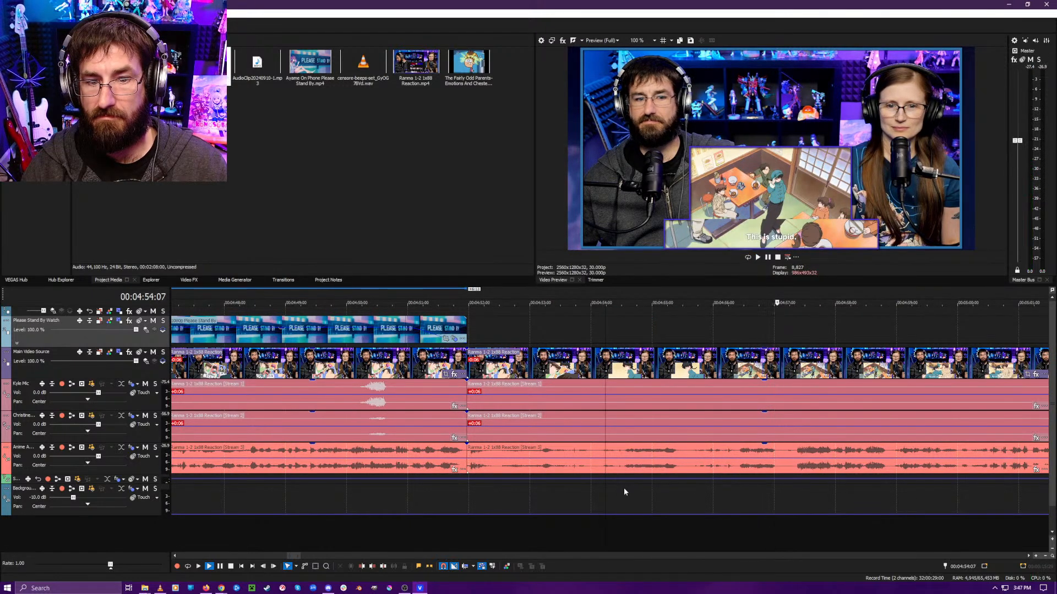
{"action": "key", "text": "space"}
{"action": "left_click", "coordinate": [540, 489]}
{"action": "left_click", "coordinate": [498, 486]}
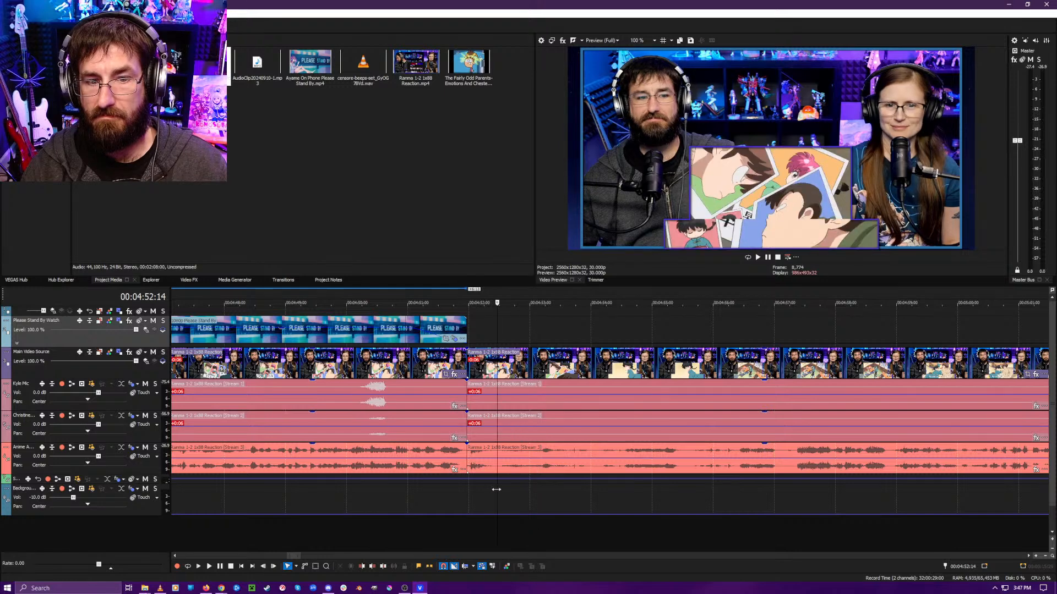
{"action": "key", "text": "space"}
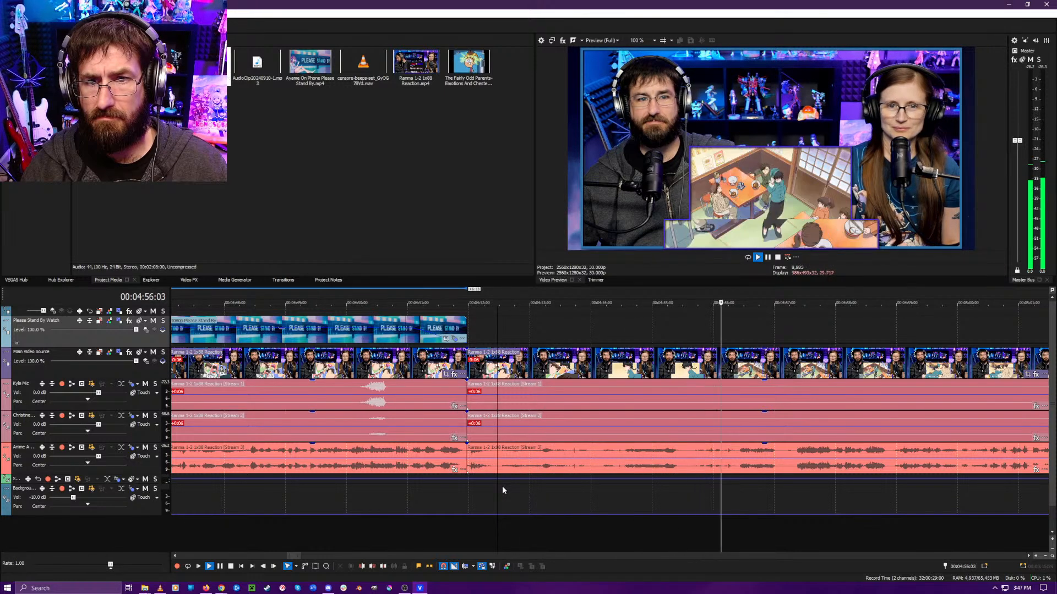
{"action": "key", "text": "space"}
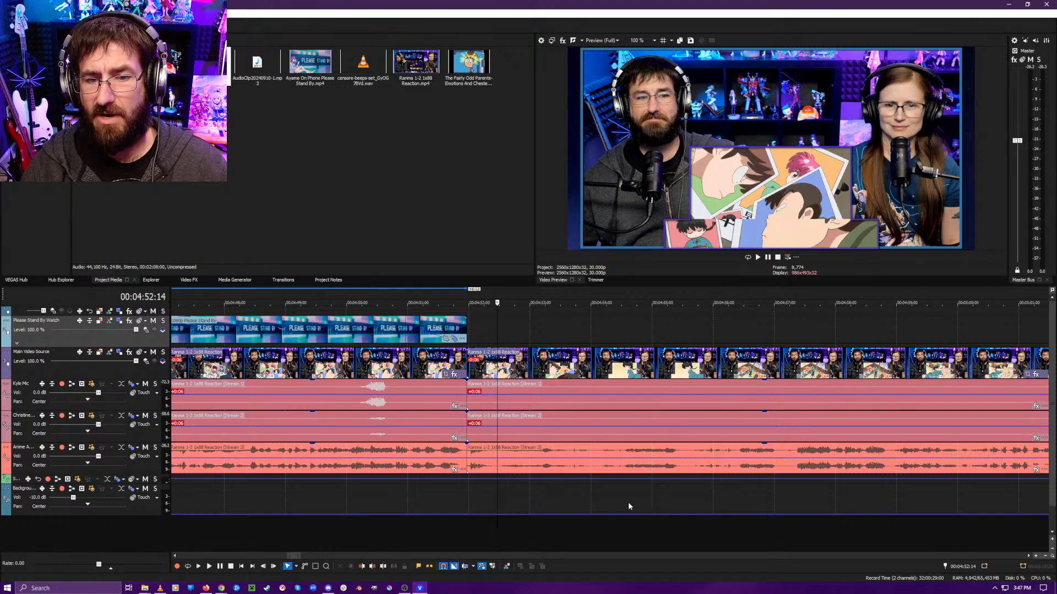
{"action": "left_click", "coordinate": [624, 503]}
{"action": "scroll", "coordinate": [578, 511], "scroll_direction": "down", "scroll_amount": 5}
{"action": "scroll", "coordinate": [578, 510], "scroll_direction": "up", "scroll_amount": 5}
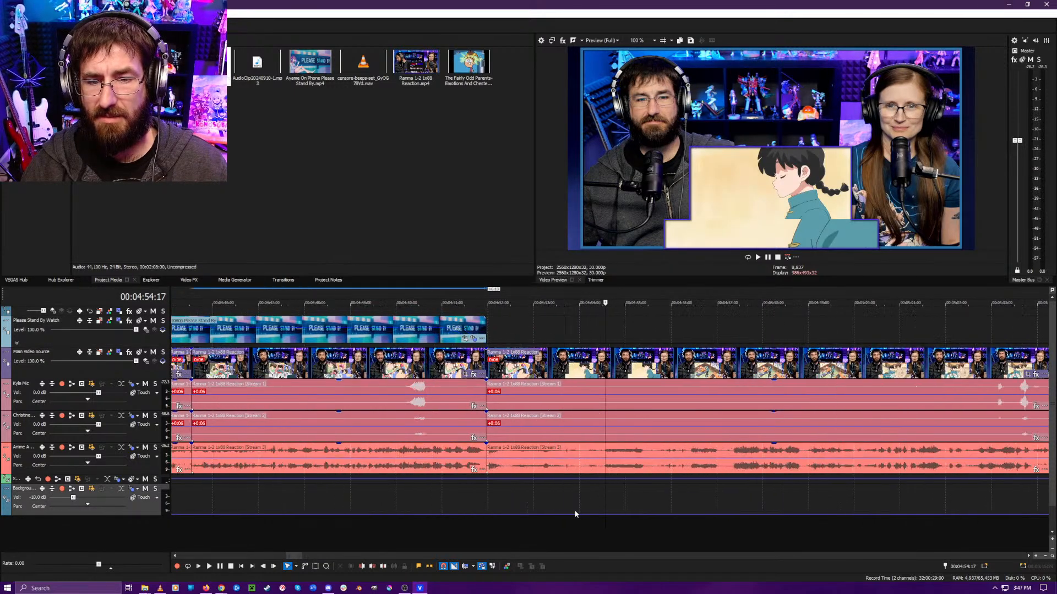
- Trim the start of the reaction clip after the overlay's end to 00:04:53:28 and move it back against the previous clip at 00:04:51:29
{"action": "left_click", "coordinate": [507, 512]}
{"action": "key", "text": "space"}
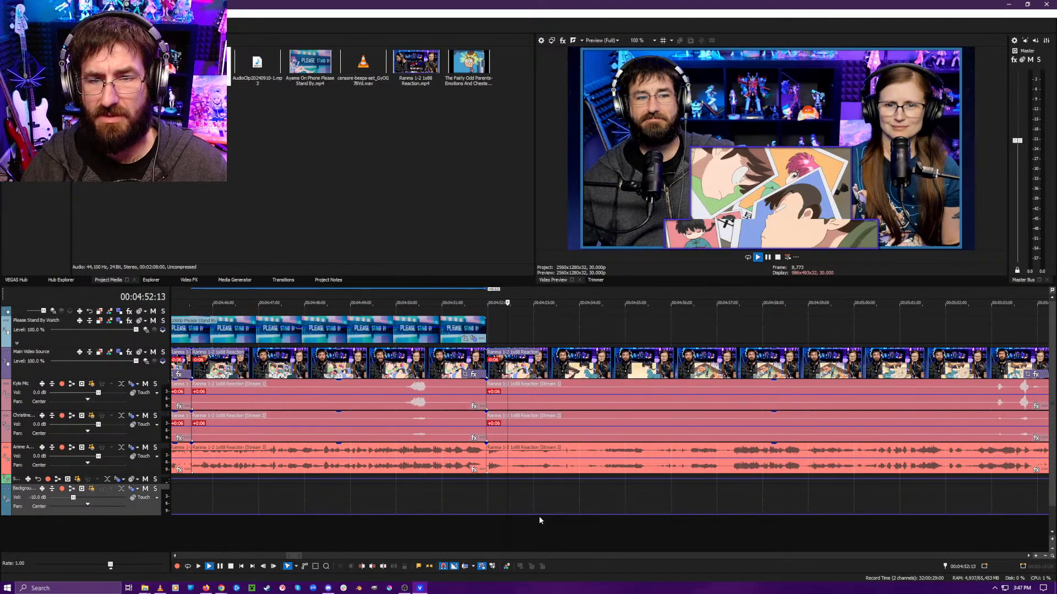
{"action": "left_click", "coordinate": [575, 517]}
{"action": "key", "text": "space"}
{"action": "key", "text": "alt+["}
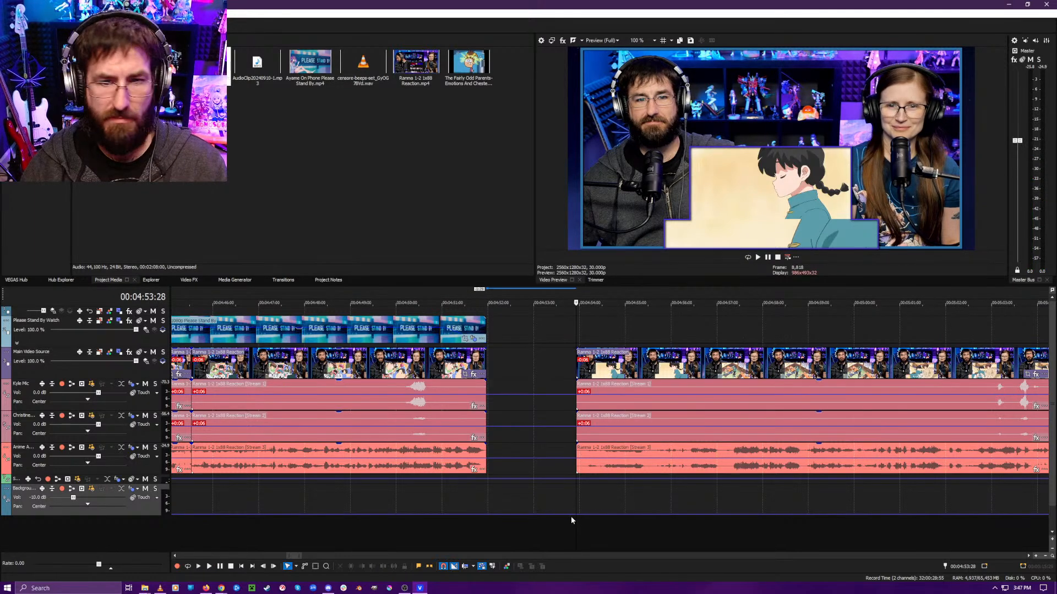
{"action": "key", "text": "ctrl+l"}
{"action": "left_click_drag", "start_coordinate": [600, 363], "coordinate": [510, 363]}
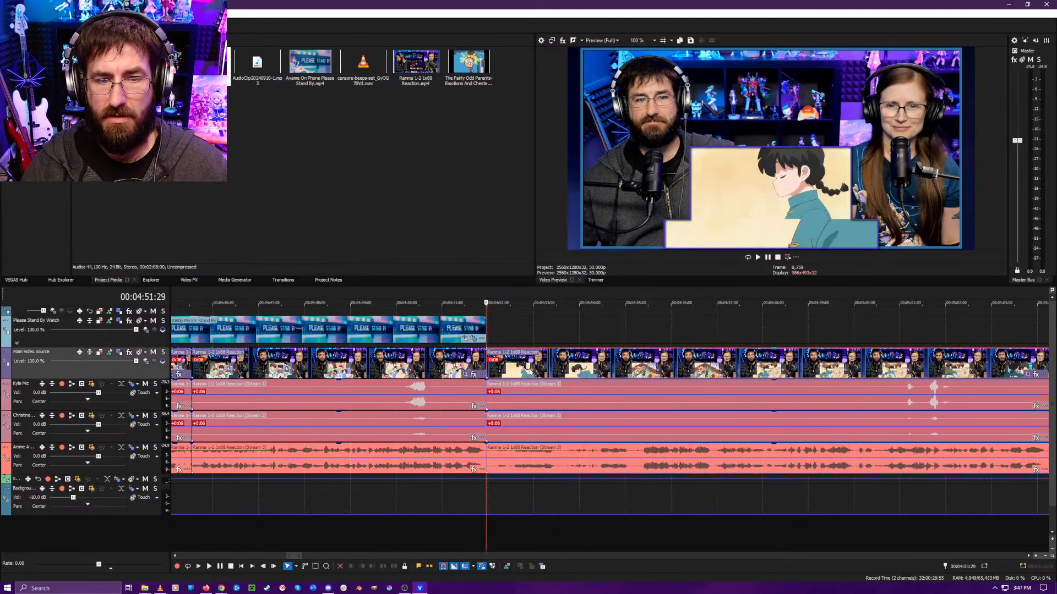
{"action": "key", "text": "ctrl+l"}
- Extend the end of the Please Stand By overlay to about 00:04:53:10 and split it at 00:04:51:29
{"action": "left_click_drag", "start_coordinate": [486, 321], "coordinate": [551, 325]}
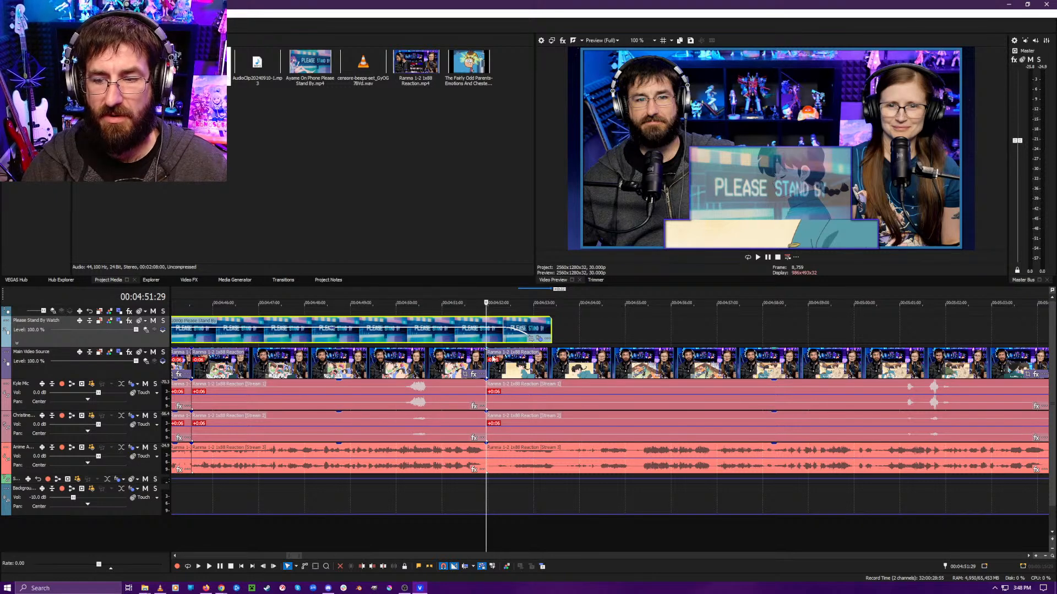
{"action": "left_click", "coordinate": [484, 359]}
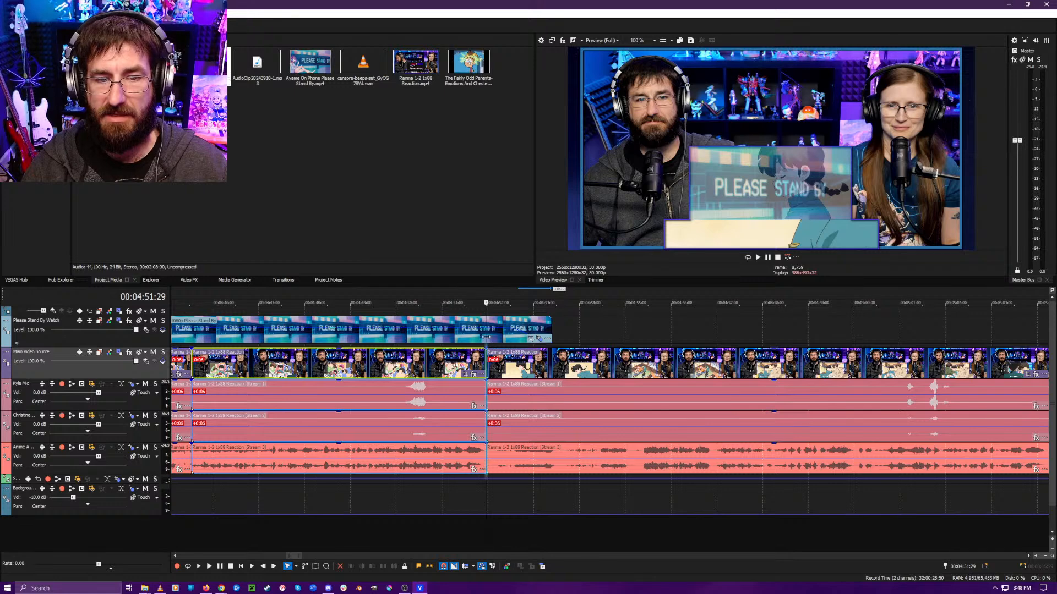
{"action": "left_click", "coordinate": [483, 341]}
{"action": "key", "text": "s"}
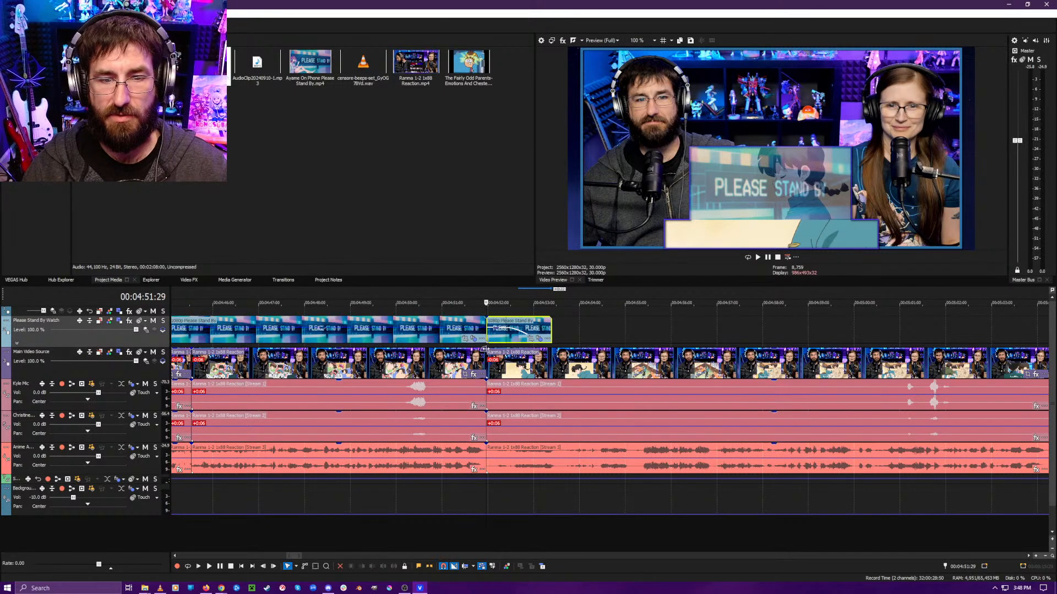
- Check the overlay piece ending at 00:04:51:29 in playback and lower the top edge of its crop to uncover more of the anime picture
{"action": "scroll", "coordinate": [485, 352], "scroll_direction": "down", "scroll_amount": 2}
{"action": "left_click", "coordinate": [523, 336]}
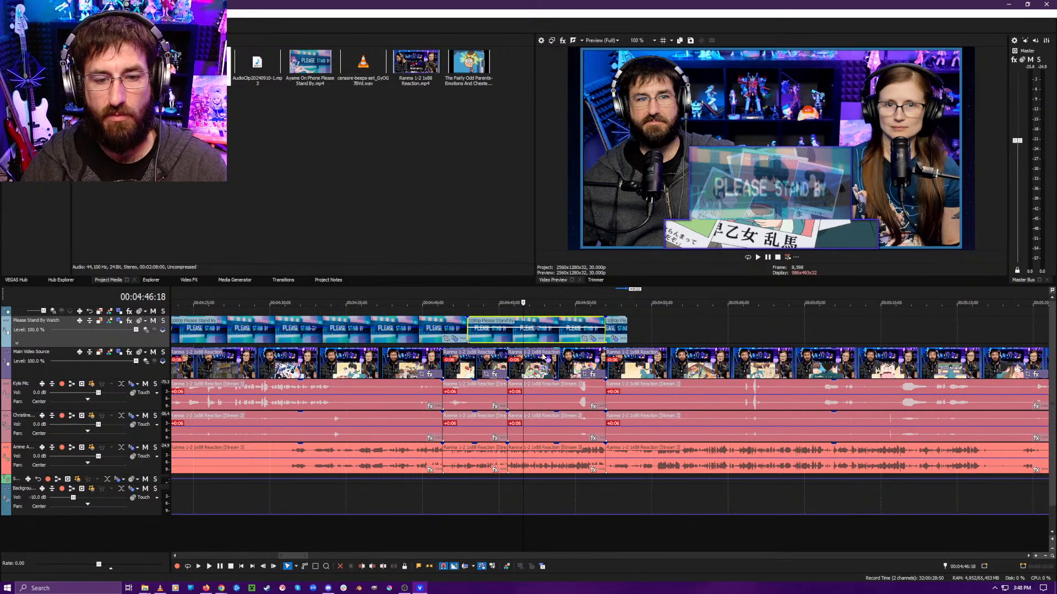
{"action": "key", "text": "space"}
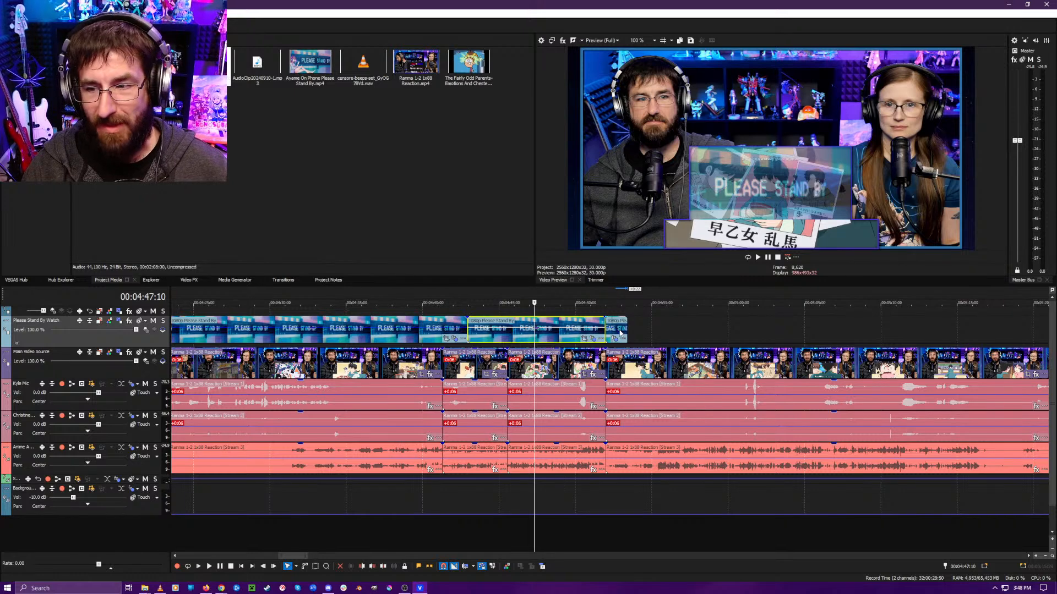
{"action": "key", "text": "space"}
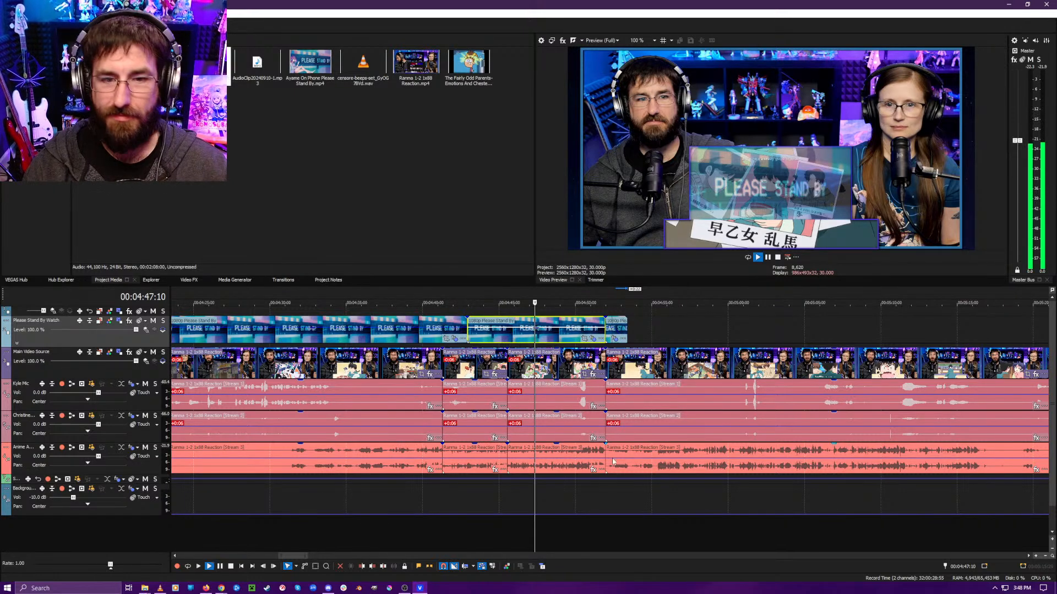
{"action": "scroll", "coordinate": [682, 486], "scroll_direction": "up", "scroll_amount": 3}
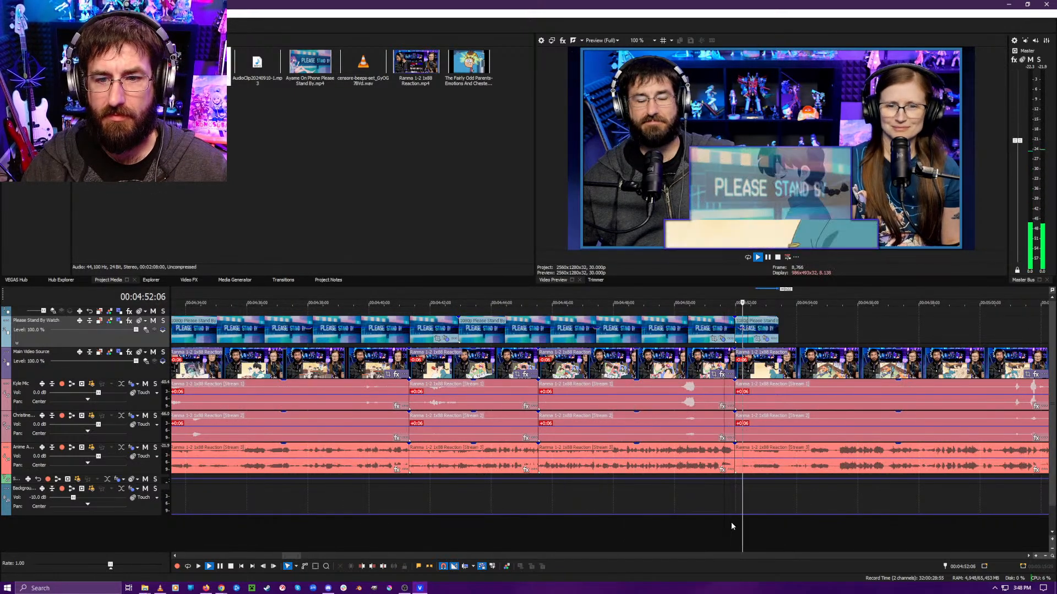
{"action": "key", "text": "space"}
{"action": "left_click", "coordinate": [719, 338]}
{"action": "left_click", "coordinate": [720, 338]}
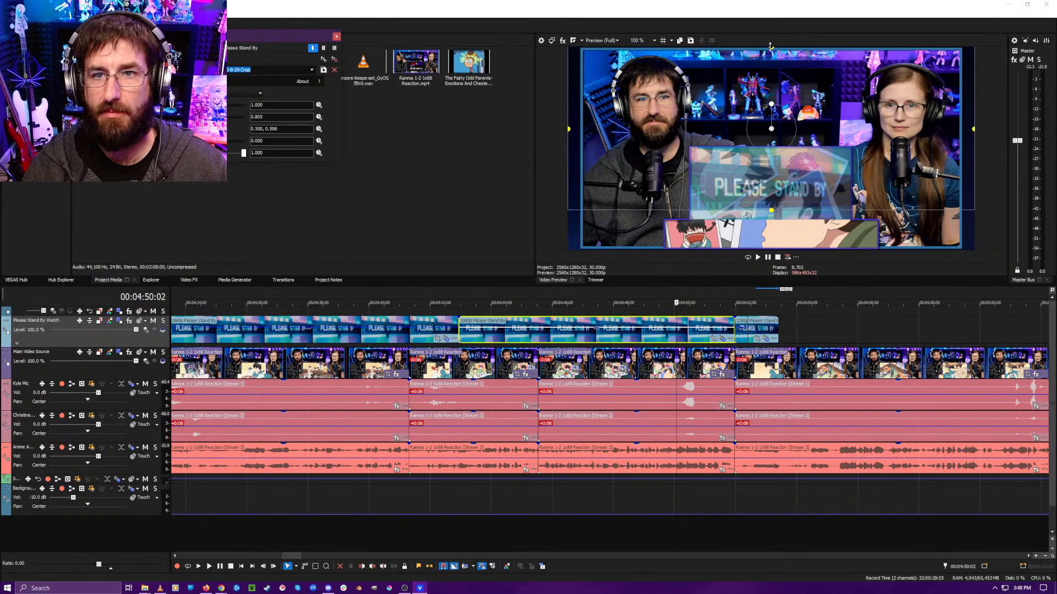
{"action": "left_click_drag", "start_coordinate": [771, 47], "coordinate": [791, 95]}
{"action": "left_click", "coordinate": [337, 37]}
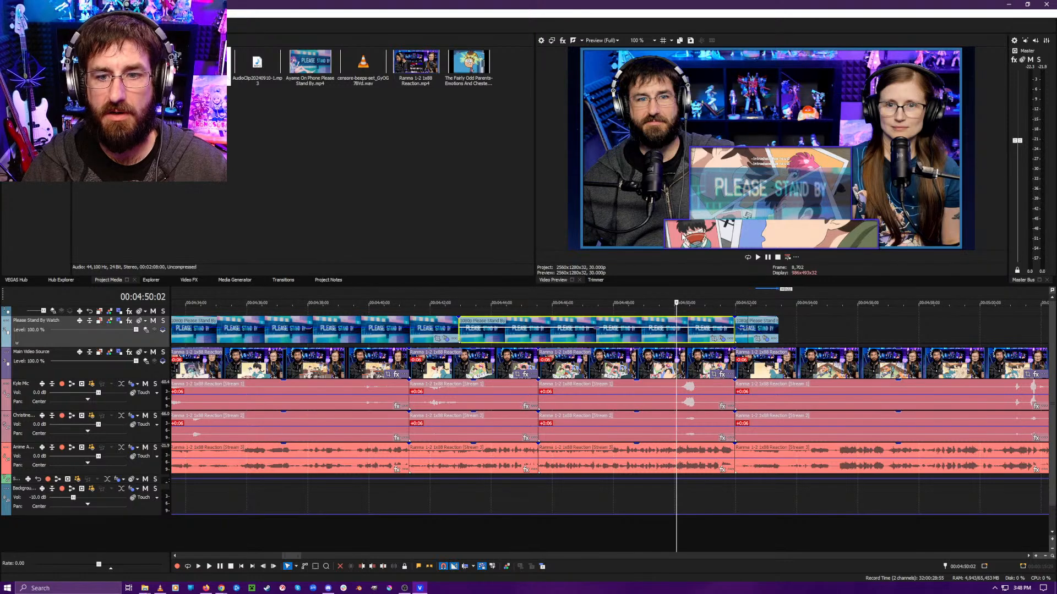
- Play across the end of the overlay and split the reaction video and audio at 00:04:55:08
{"action": "key", "text": "space"}
{"action": "left_click", "coordinate": [754, 549]}
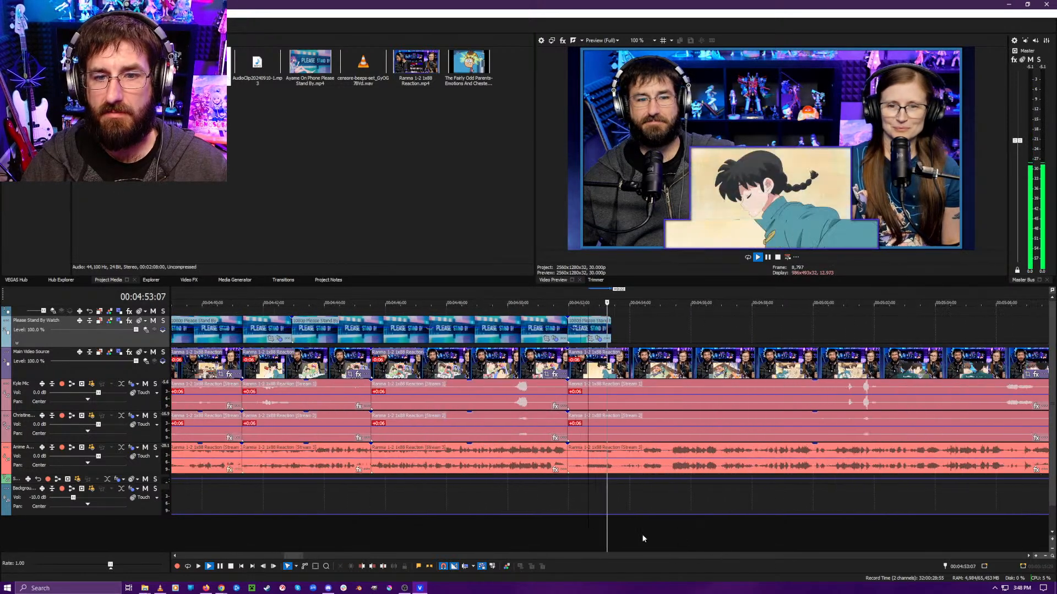
{"action": "key", "text": "Return"}
{"action": "scroll", "coordinate": [658, 523], "scroll_direction": "up", "scroll_amount": 3}
{"action": "key", "text": "space"}
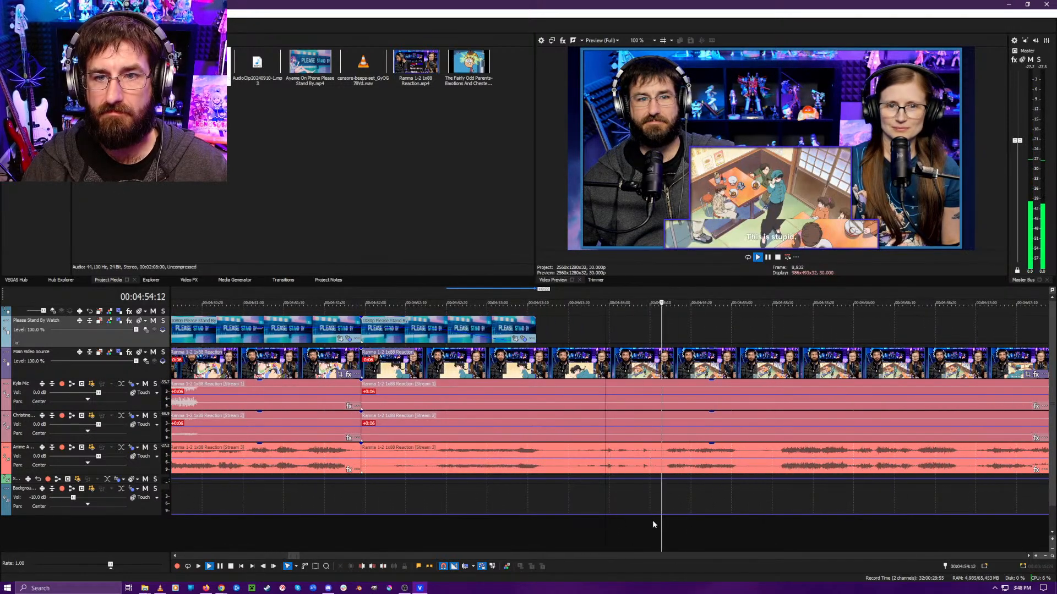
{"action": "scroll", "coordinate": [645, 520], "scroll_direction": "down", "scroll_amount": 2}
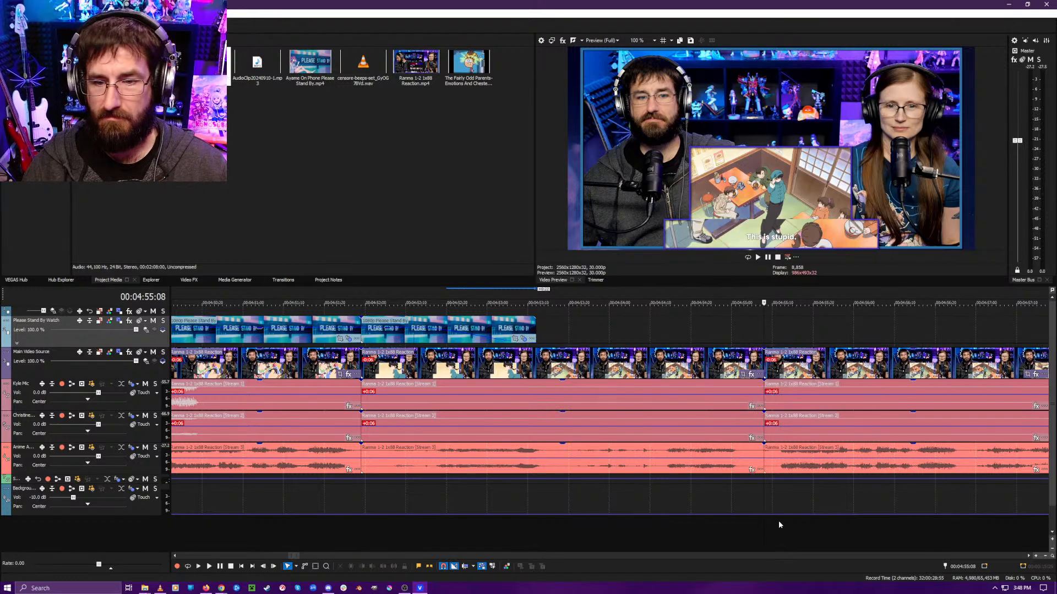
{"action": "scroll", "coordinate": [725, 518], "scroll_direction": "down", "scroll_amount": 2}
- Trim the start of the reaction clip after the 00:04:55:08 split to 00:04:56:28 and close the gap to the previous clip
{"action": "left_click", "coordinate": [760, 521]}
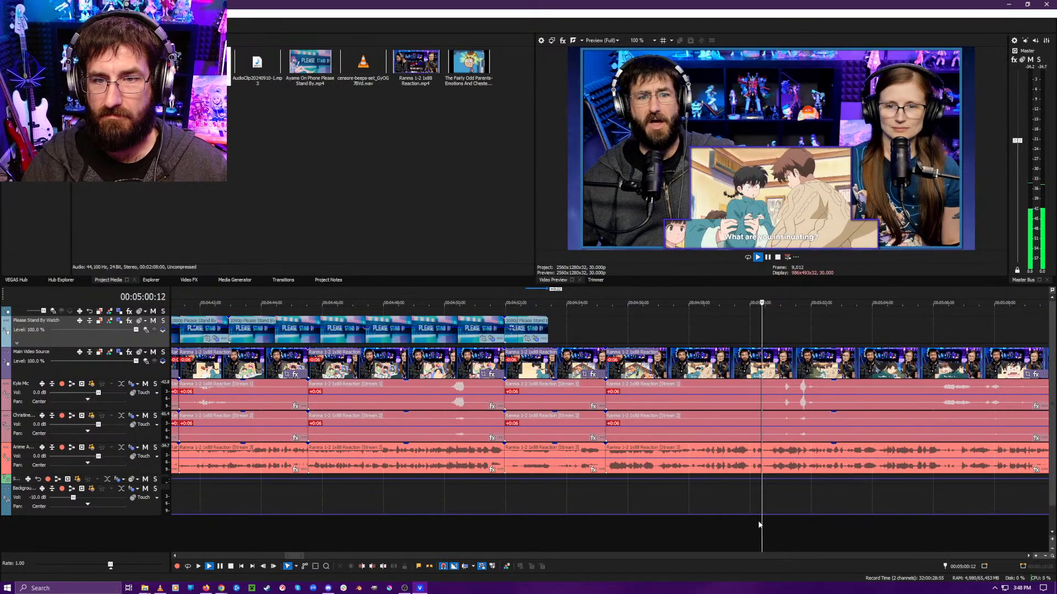
{"action": "scroll", "coordinate": [669, 521], "scroll_direction": "up", "scroll_amount": 3}
{"action": "scroll", "coordinate": [583, 520], "scroll_direction": "down", "scroll_amount": 3}
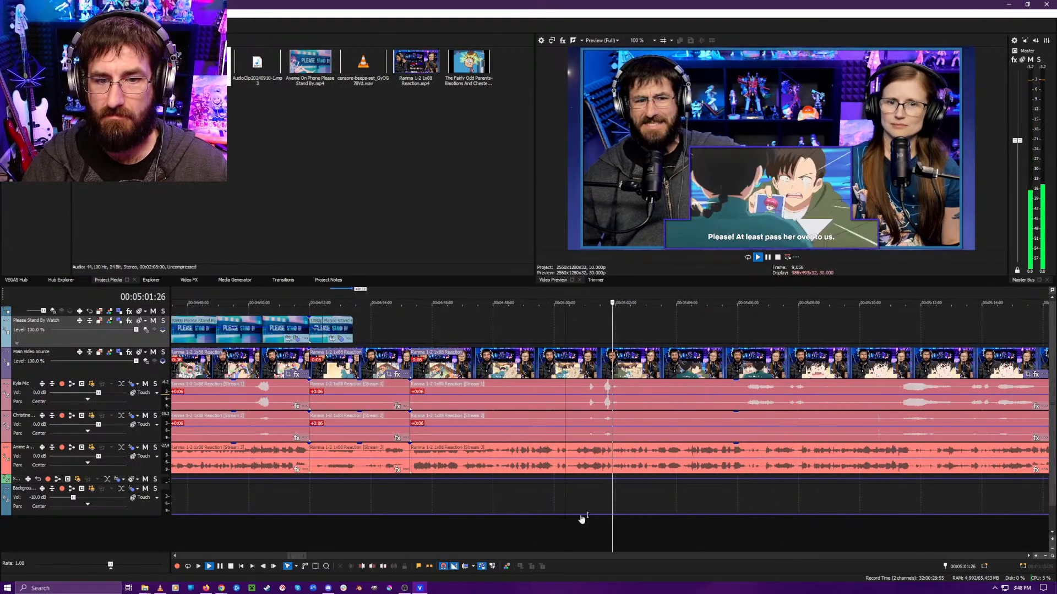
{"action": "left_click", "coordinate": [553, 527]}
{"action": "scroll", "coordinate": [553, 527], "scroll_direction": "up", "scroll_amount": 3}
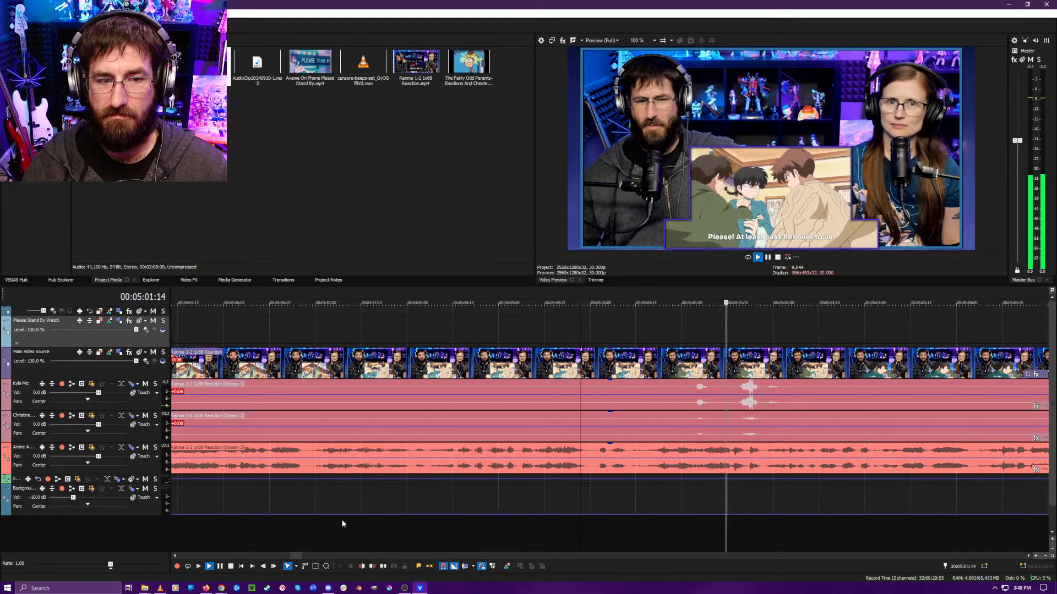
{"action": "left_click", "coordinate": [309, 524]}
{"action": "key", "text": "space"}
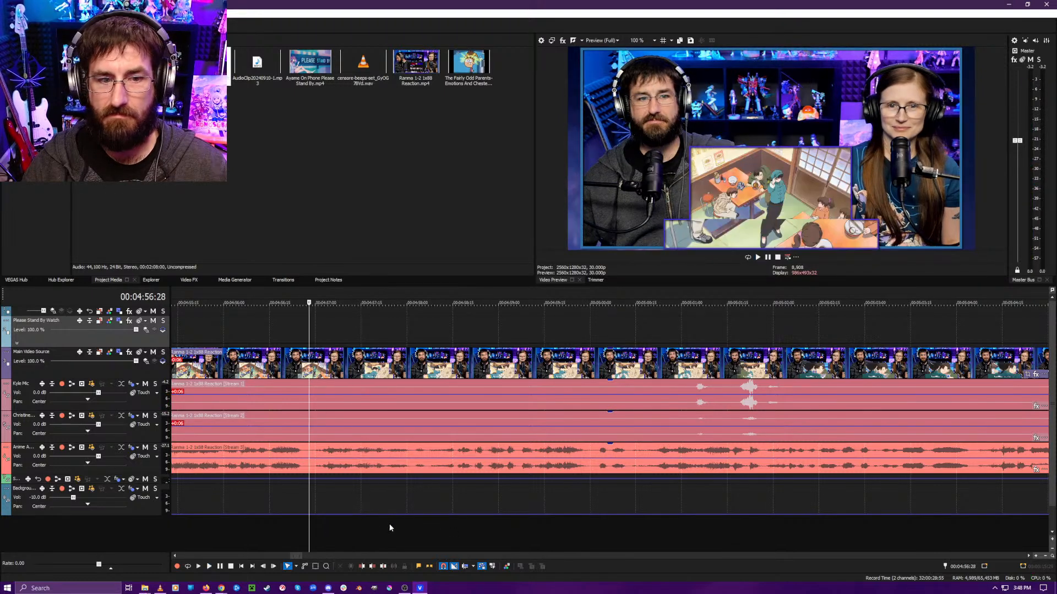
{"action": "key", "text": "alt+["}
{"action": "key", "text": "space"}
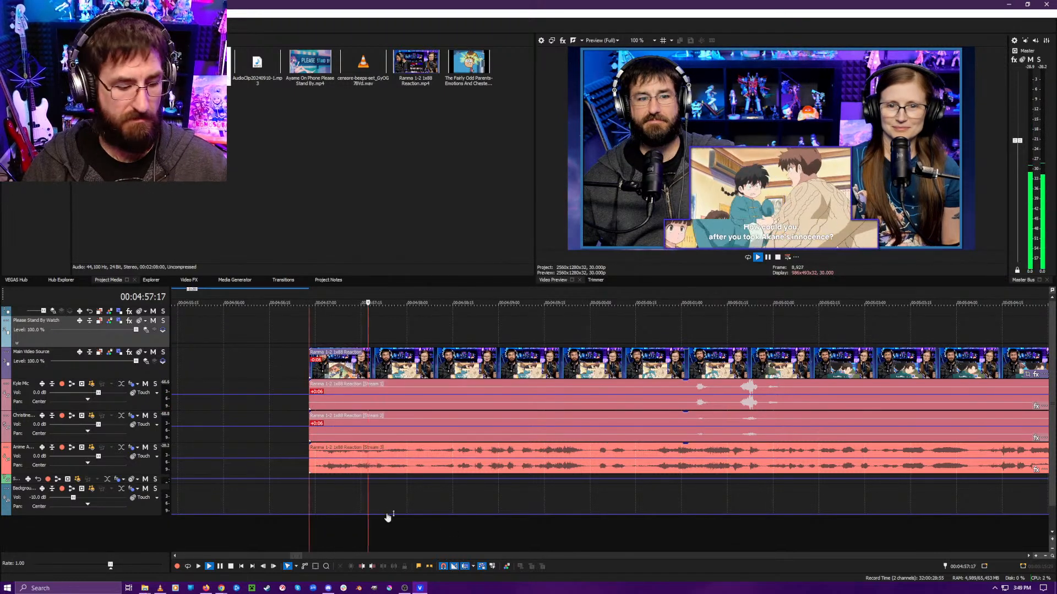
{"action": "scroll", "coordinate": [394, 511], "scroll_direction": "down", "scroll_amount": 3}
{"action": "left_click_drag", "start_coordinate": [600, 363], "coordinate": [562, 364]}
- Play the dialogue after the closed gap and replay the stretch around 00:05:02:16 to look for the next cut point
{"action": "left_click", "coordinate": [554, 523]}
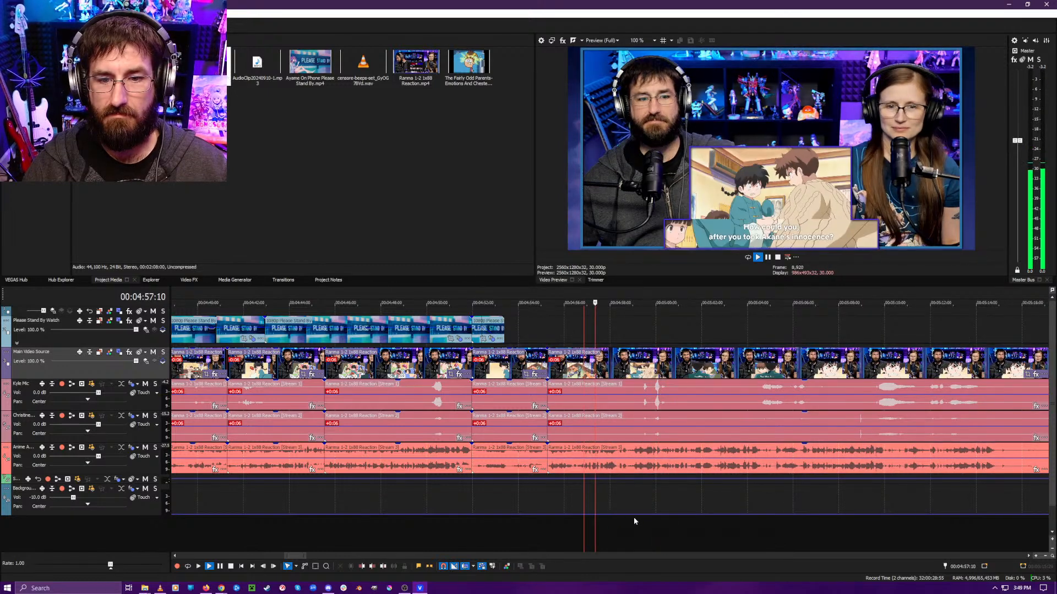
{"action": "scroll", "coordinate": [679, 519], "scroll_direction": "up", "scroll_amount": 3}
{"action": "left_click", "coordinate": [742, 527]}
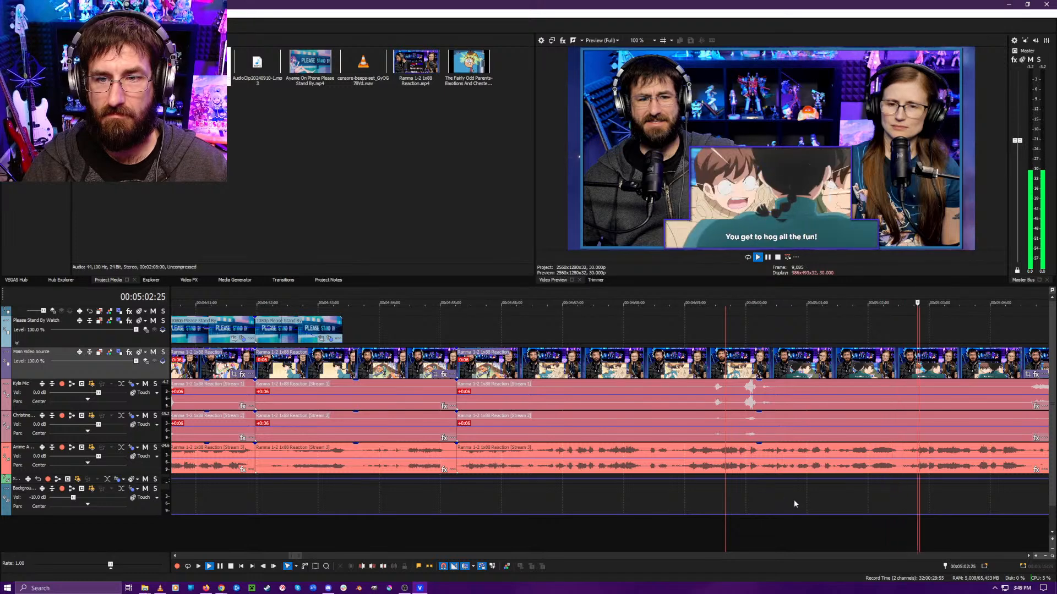
{"action": "left_click", "coordinate": [866, 531]}
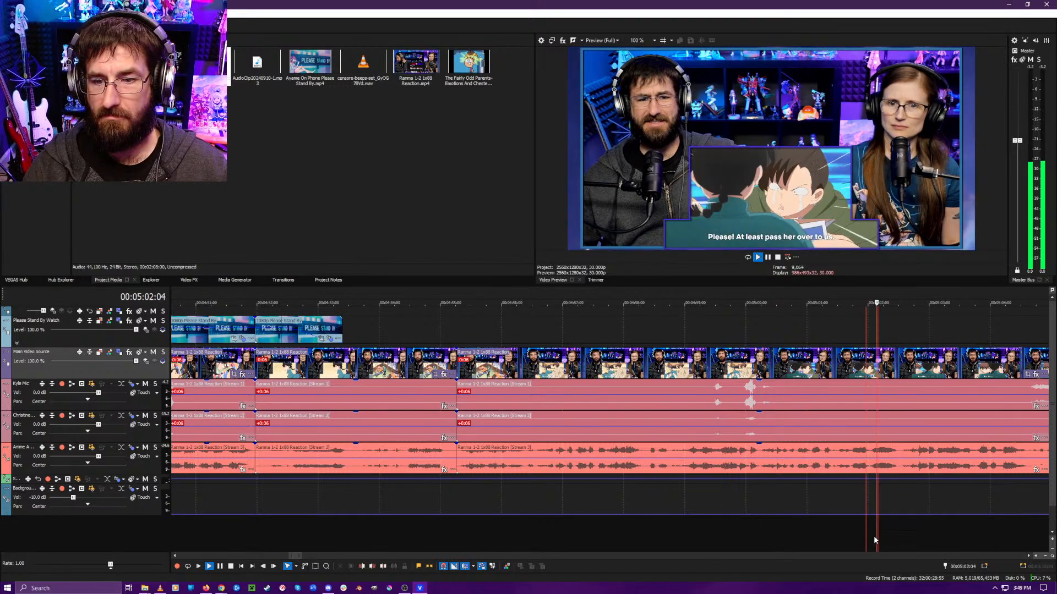
{"action": "key", "text": "Return"}
{"action": "left_click", "coordinate": [908, 539]}
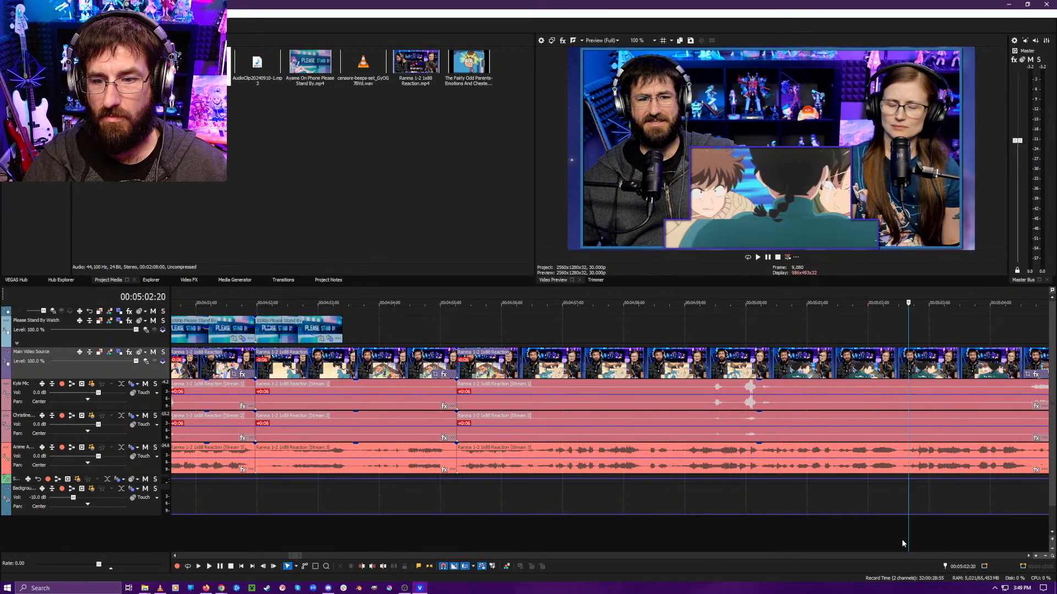
{"action": "left_click", "coordinate": [902, 539]}
{"action": "key", "text": "space"}
{"action": "key", "text": "space"}
{"action": "left_click", "coordinate": [899, 540]}
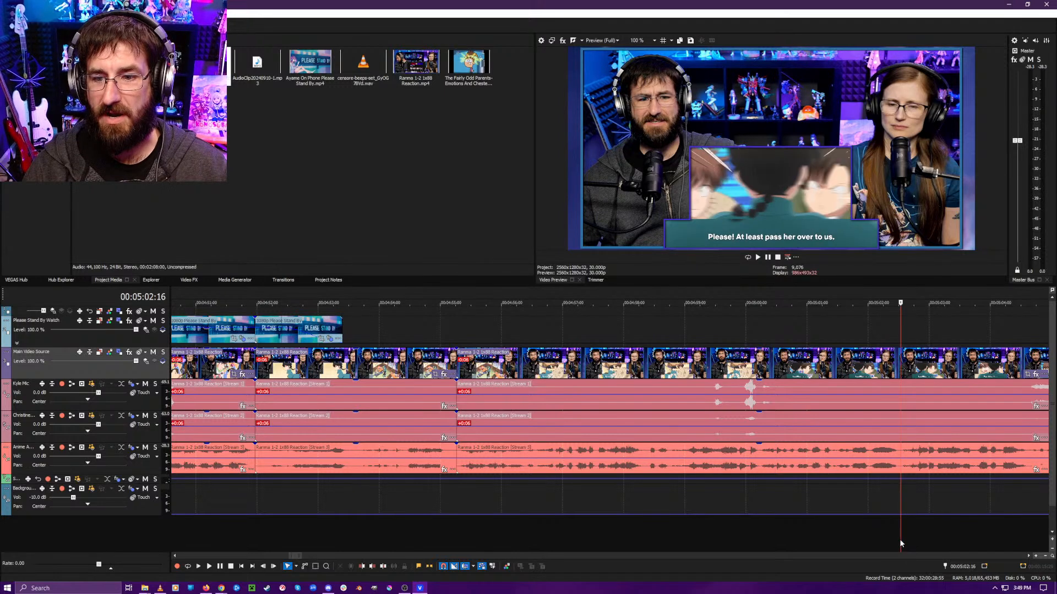
{"action": "key", "text": "space"}
{"action": "key", "text": "space"}
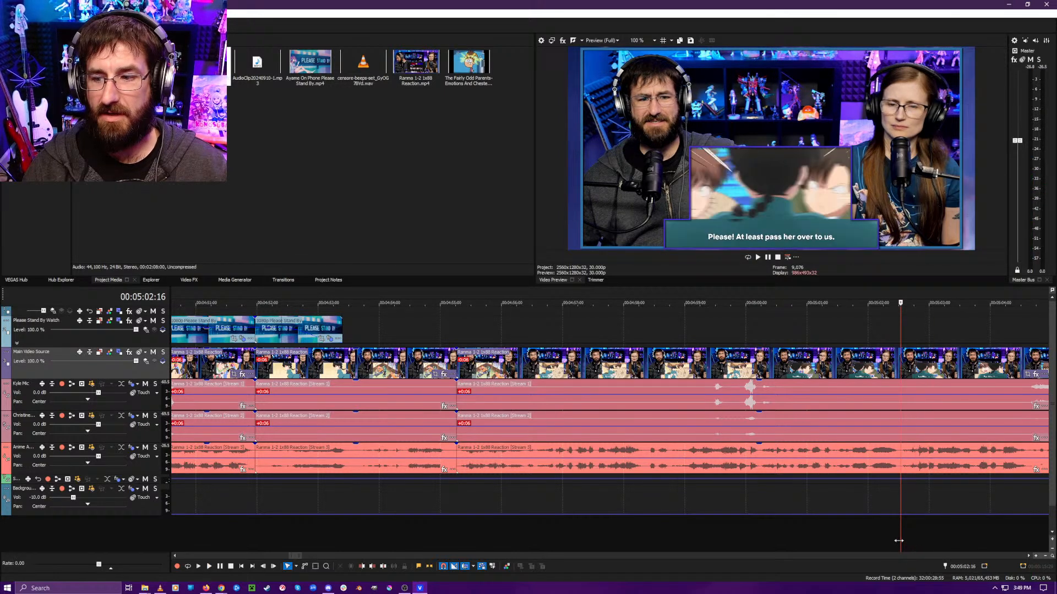
- Replay the dialogue from 00:05:01:24 and split the reaction video and audio at 00:05:02:14
{"action": "left_click", "coordinate": [859, 537]}
{"action": "left_click", "coordinate": [856, 536]}
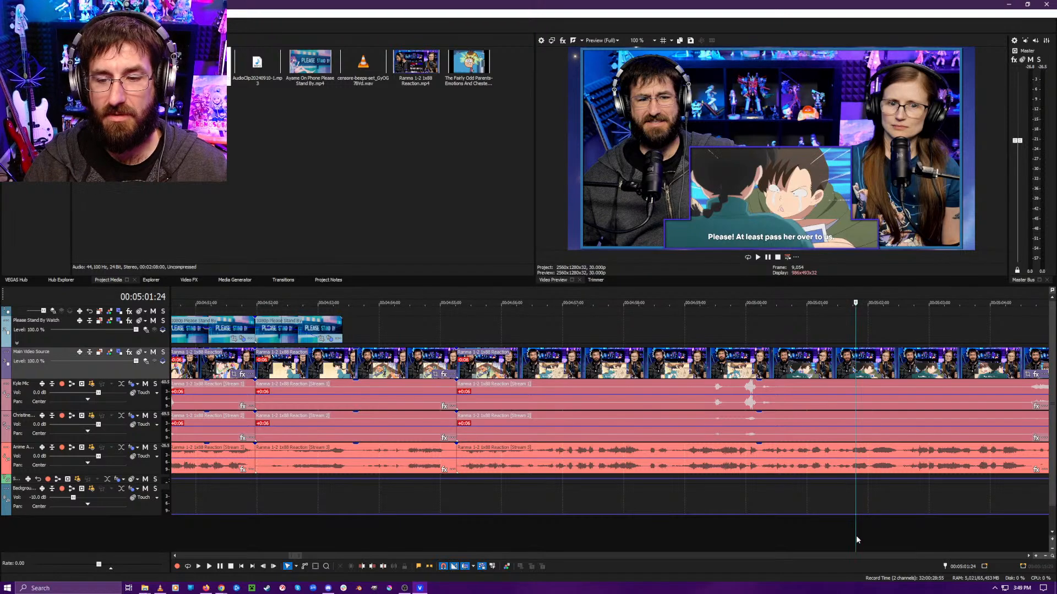
{"action": "key", "text": "space"}
{"action": "key", "text": "space"}
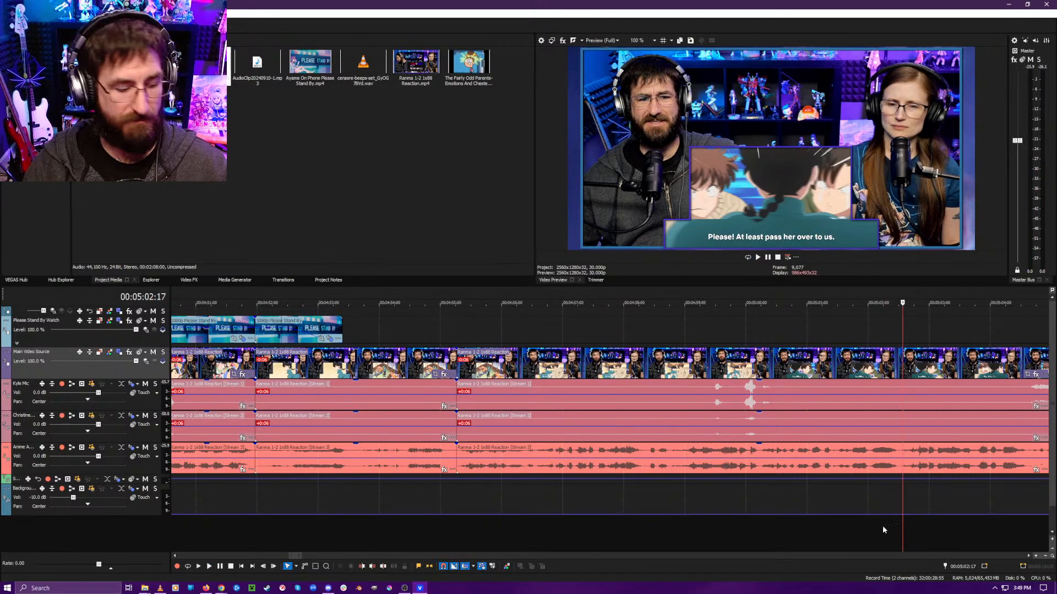
{"action": "left_click", "coordinate": [897, 471]}
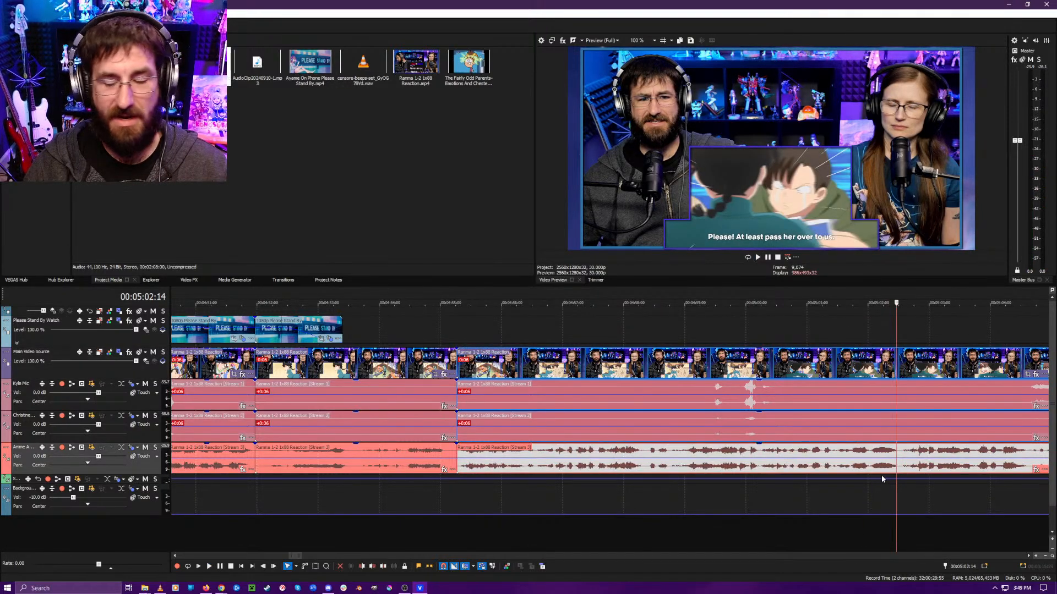
{"action": "scroll", "coordinate": [606, 525], "scroll_direction": "down", "scroll_amount": 10}
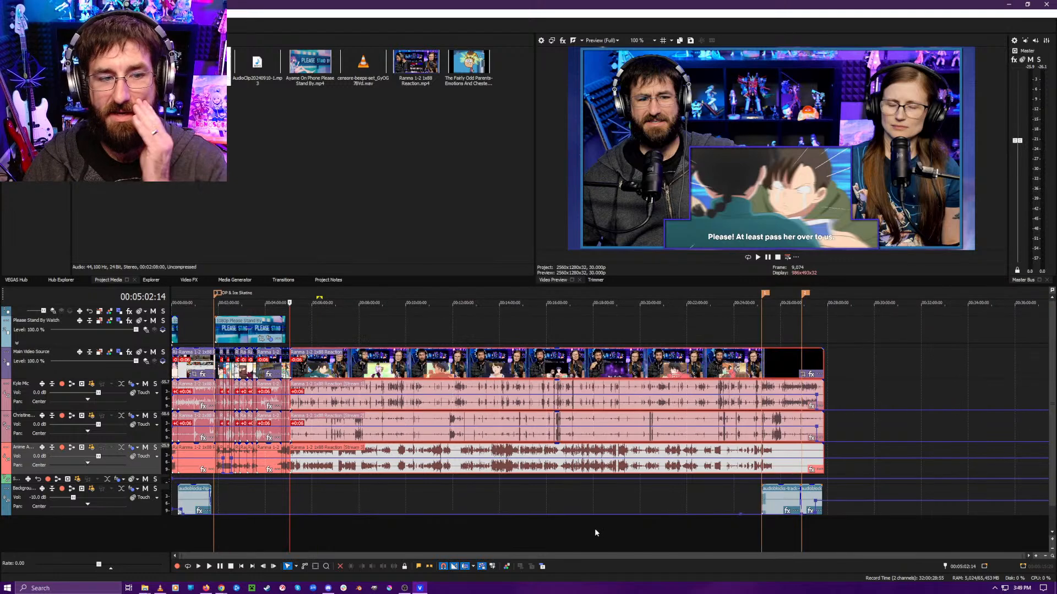
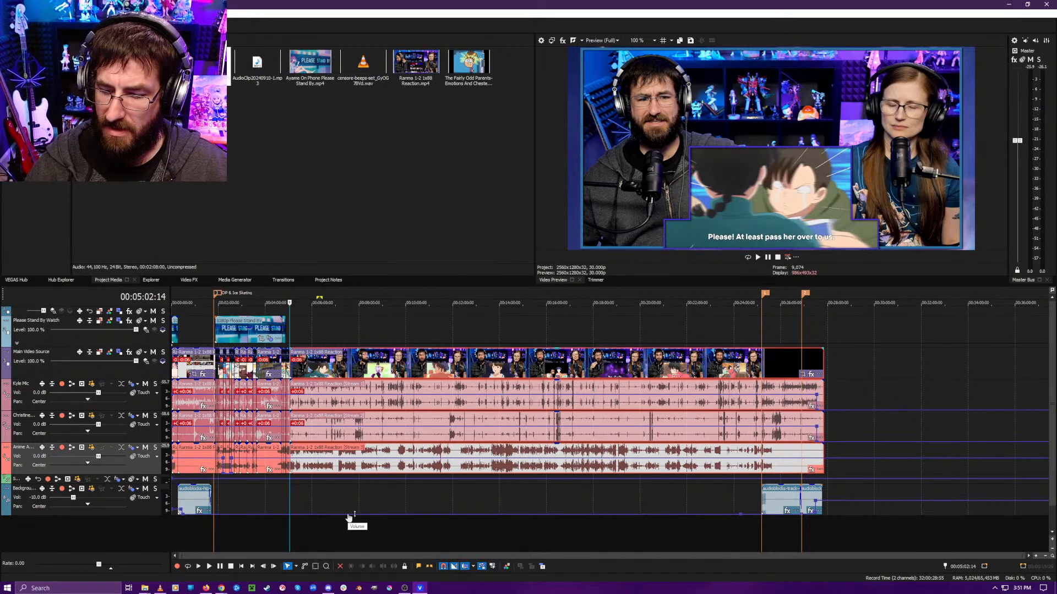
- Play the reaction video past the 00:05:02:14 split and return to about 00:05:08:23 to look for the next stretch without commentary
{"action": "left_click", "coordinate": [309, 530]}
{"action": "scroll", "coordinate": [397, 532], "scroll_direction": "up", "scroll_amount": 5}
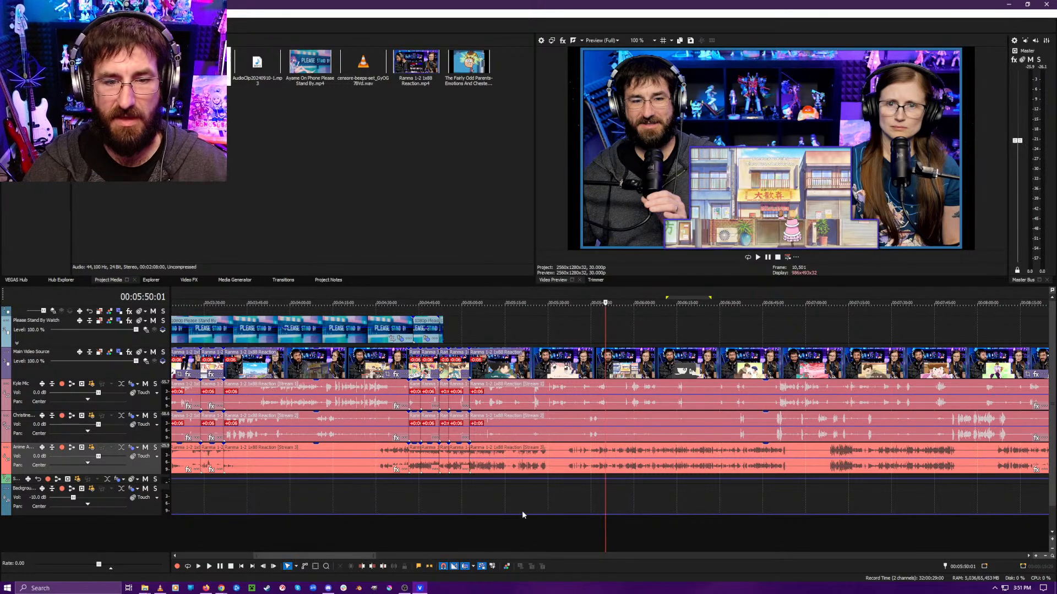
{"action": "left_click", "coordinate": [480, 533]}
{"action": "key", "text": "space"}
{"action": "scroll", "coordinate": [506, 537], "scroll_direction": "up", "scroll_amount": 4}
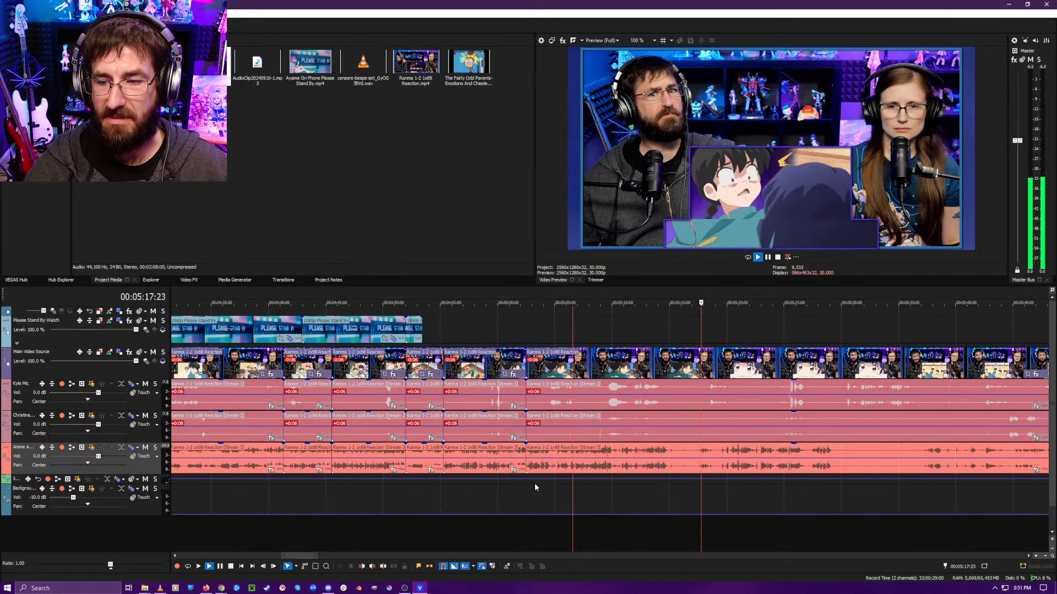
{"action": "left_click", "coordinate": [597, 527]}
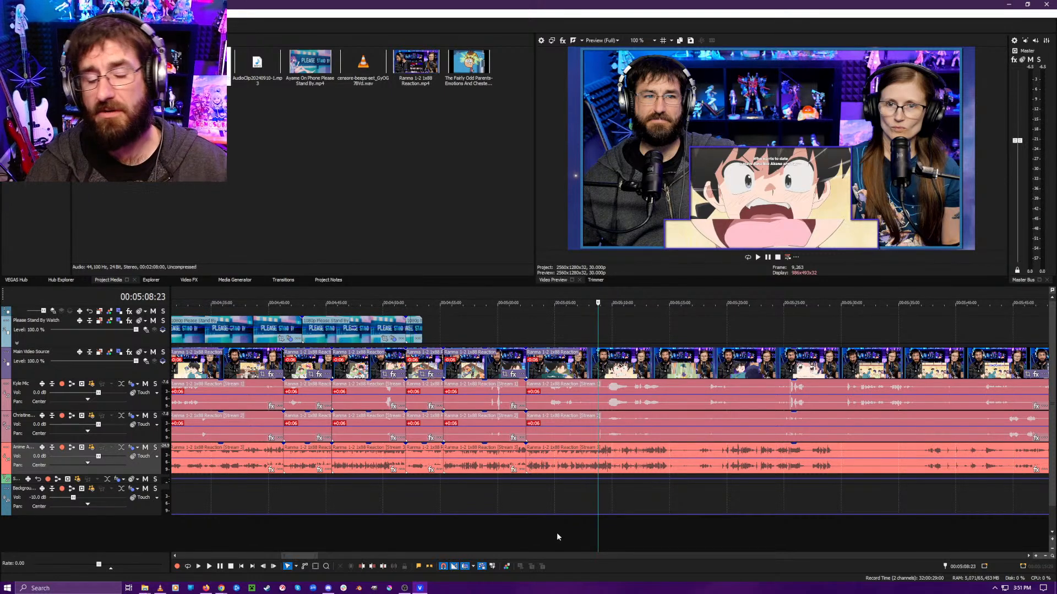
- Replay the dialogue from about 00:05:04 to 00:05:13, checking where the commentary ends
{"action": "left_click", "coordinate": [562, 533]}
{"action": "key", "text": "space"}
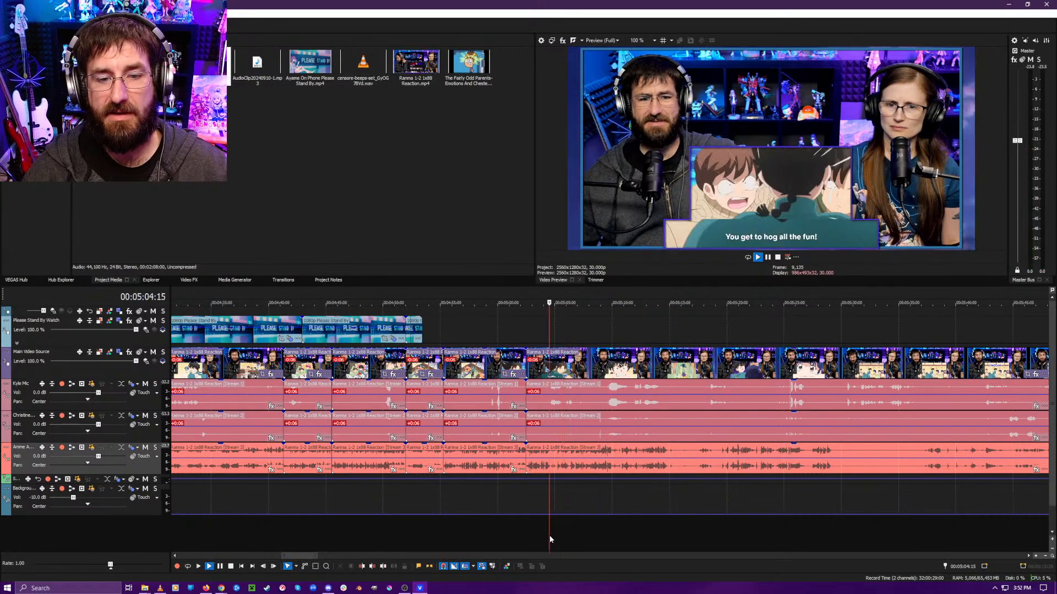
{"action": "scroll", "coordinate": [551, 527], "scroll_direction": "up", "scroll_amount": 3}
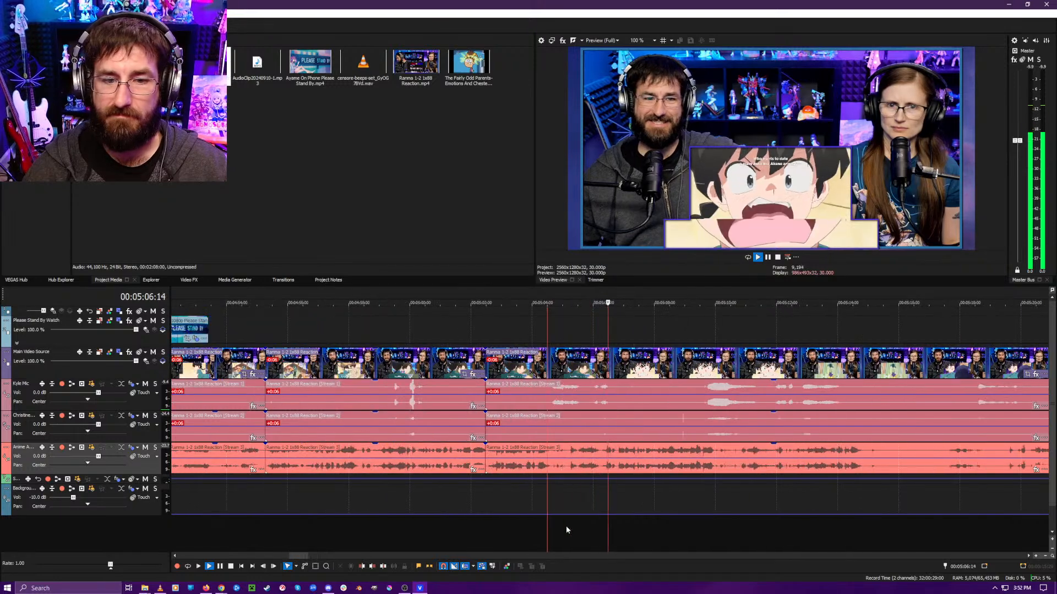
{"action": "left_click", "coordinate": [509, 531]}
{"action": "left_click", "coordinate": [557, 534]}
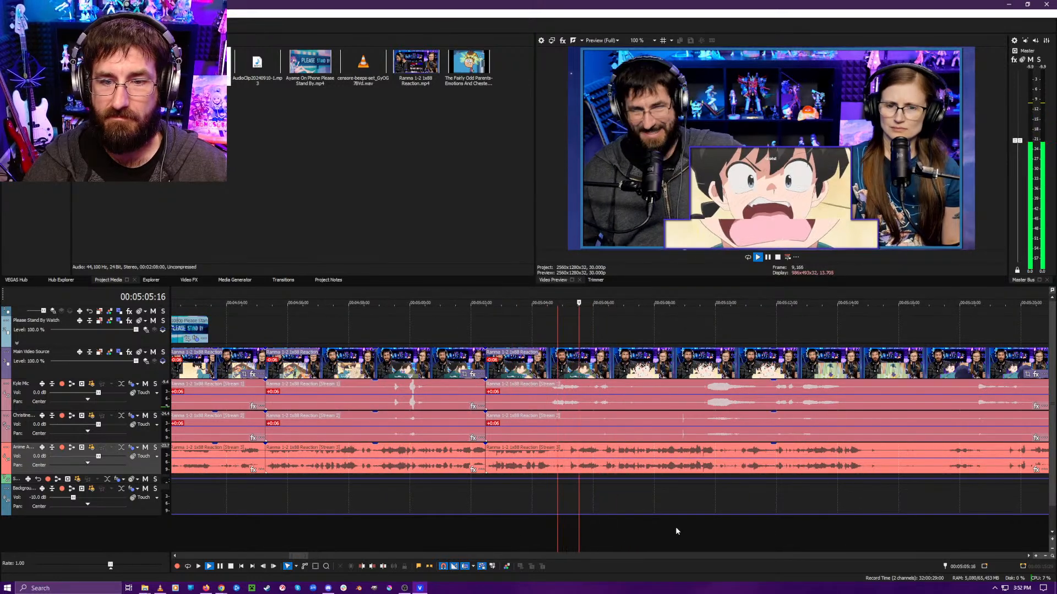
{"action": "left_click", "coordinate": [696, 526]}
{"action": "scroll", "coordinate": [717, 525], "scroll_direction": "down", "scroll_amount": 1}
{"action": "left_click", "coordinate": [639, 523]}
{"action": "left_click", "coordinate": [591, 527]}
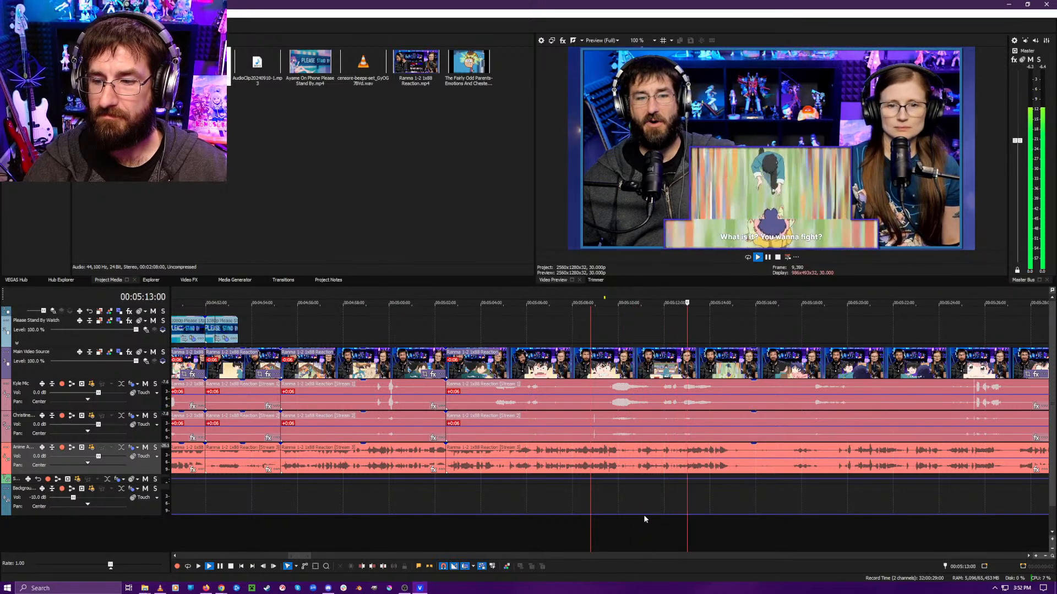
- Replay the dialogue around 00:05:14 and split the reaction video and audio at 00:05:15:28
{"action": "key", "text": "Return"}
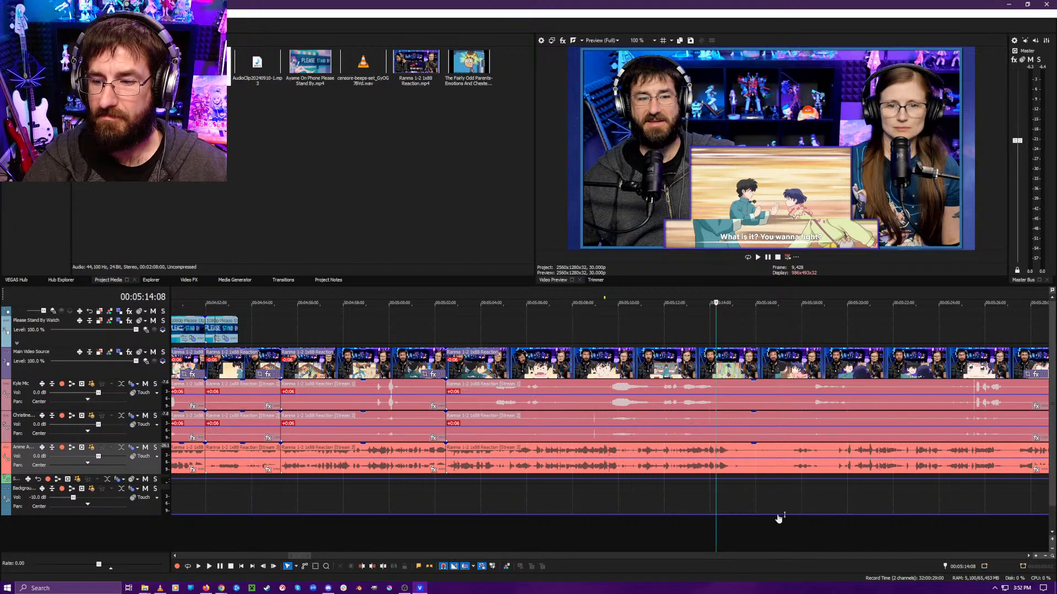
{"action": "left_click", "coordinate": [700, 521]}
{"action": "key", "text": "space"}
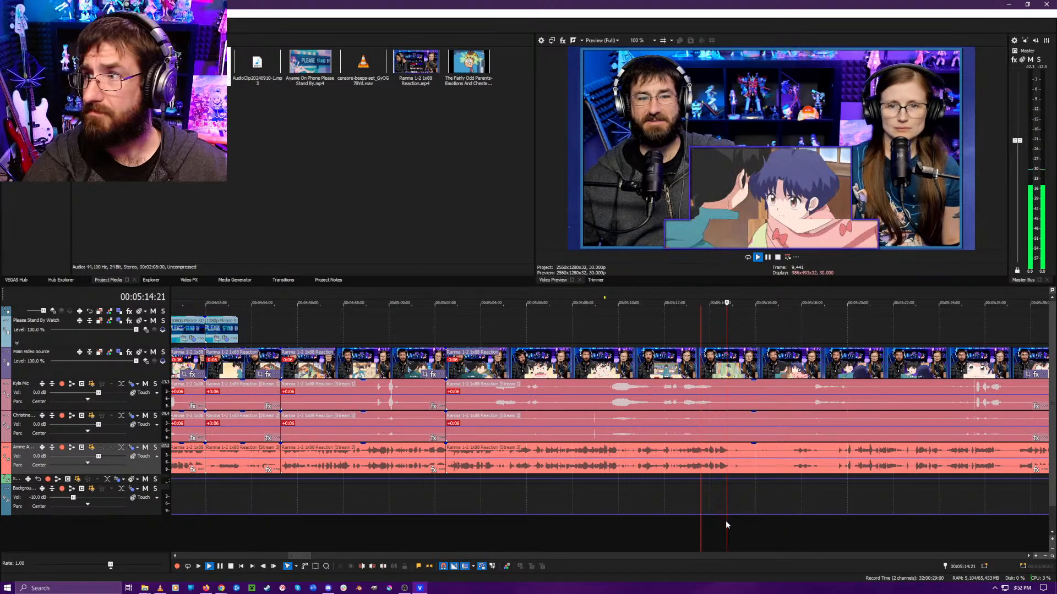
{"action": "key", "text": "Return"}
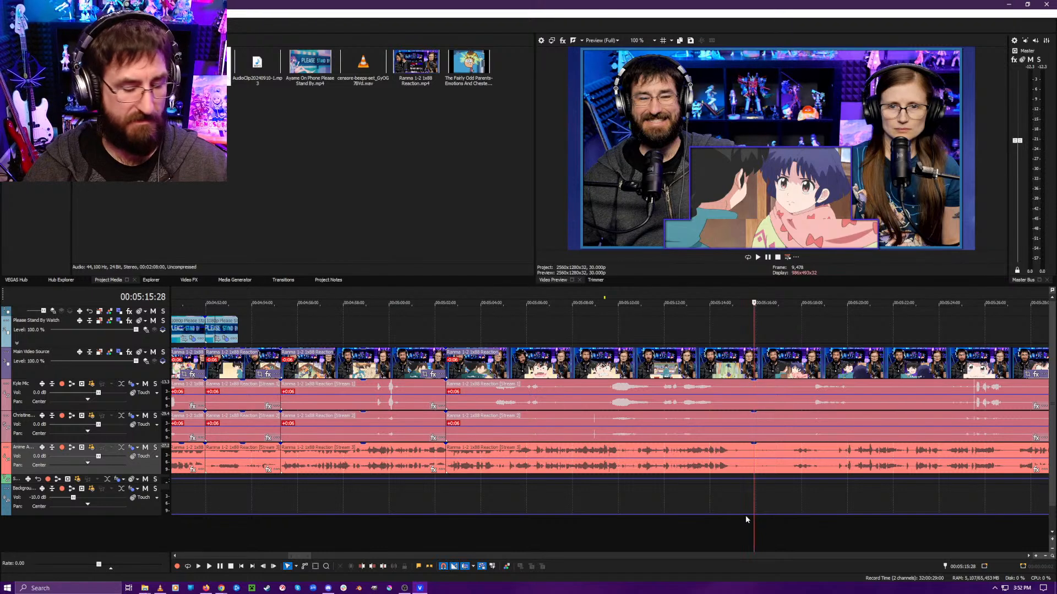
{"action": "key", "text": "s"}
- Play and replay the first seconds after the 00:05:15:28 split to find where the clip should resume
{"action": "left_click", "coordinate": [779, 530]}
{"action": "key", "text": "space"}
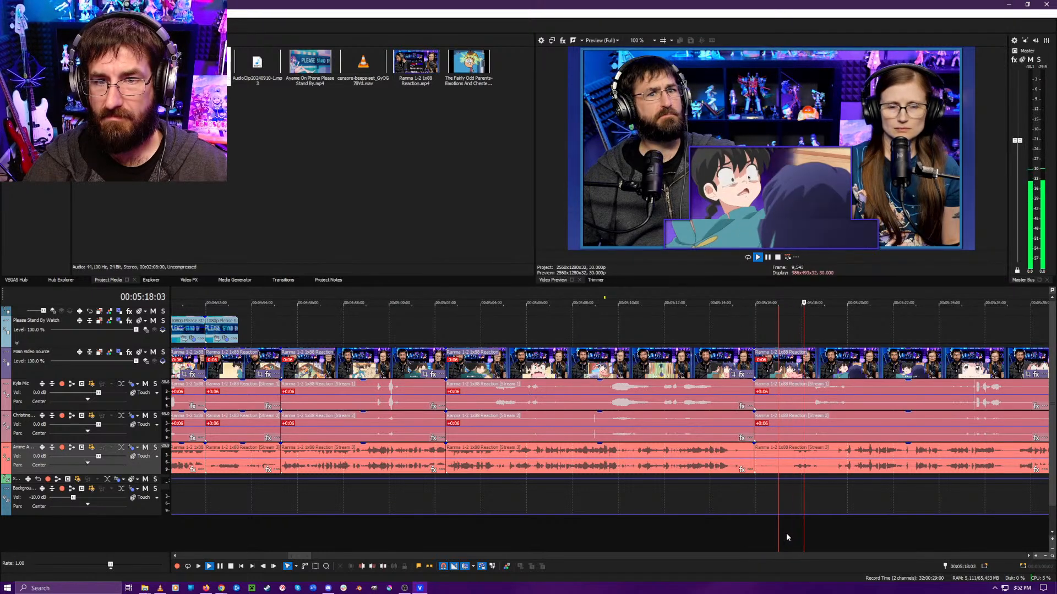
{"action": "left_click", "coordinate": [788, 534]}
{"action": "key", "text": "space"}
{"action": "left_click", "coordinate": [777, 533]}
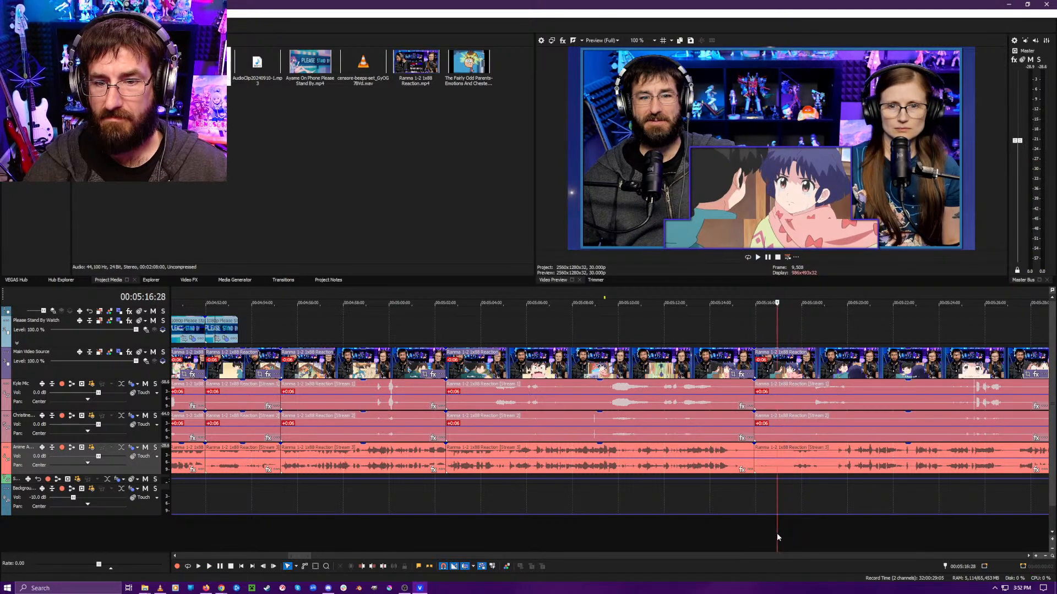
{"action": "key", "text": "space"}
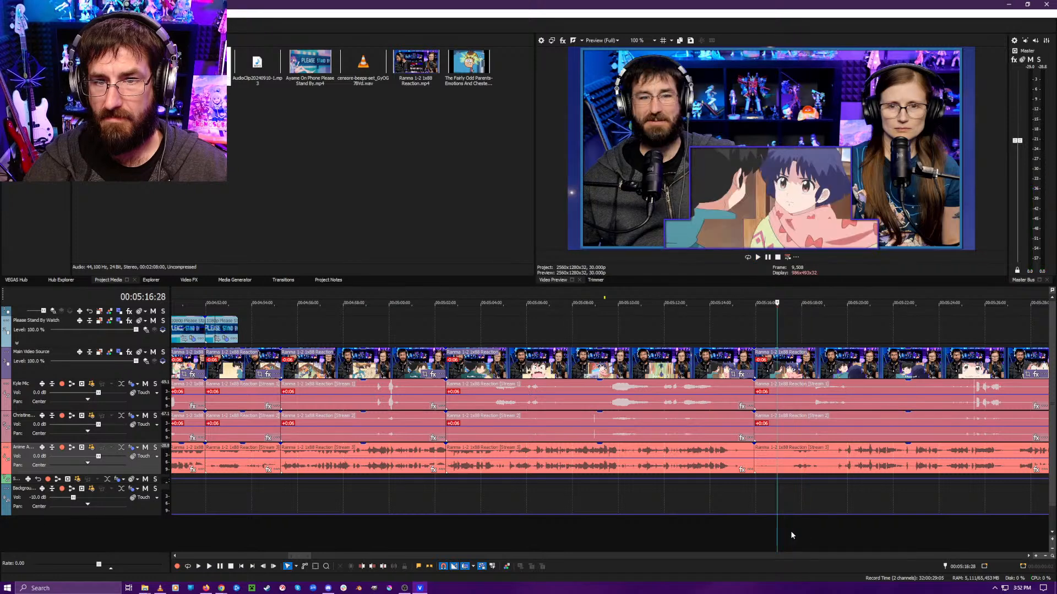
- Trim the start of the reaction clip after the 00:05:15:28 split to 00:05:17:15 and close the gap
{"action": "left_click", "coordinate": [787, 532]}
{"action": "key", "text": "space"}
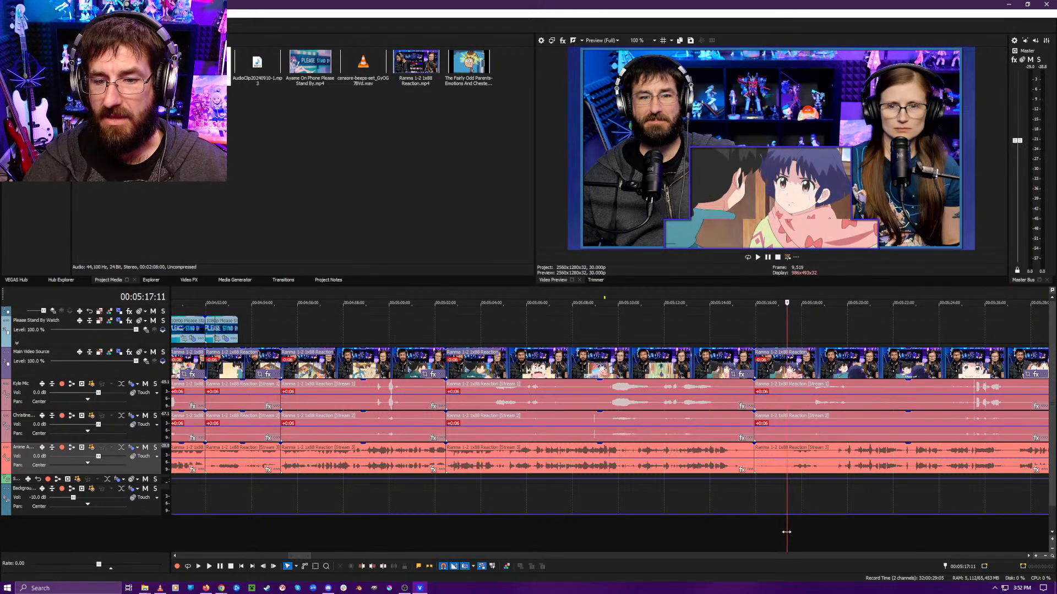
{"action": "left_click", "coordinate": [789, 532]}
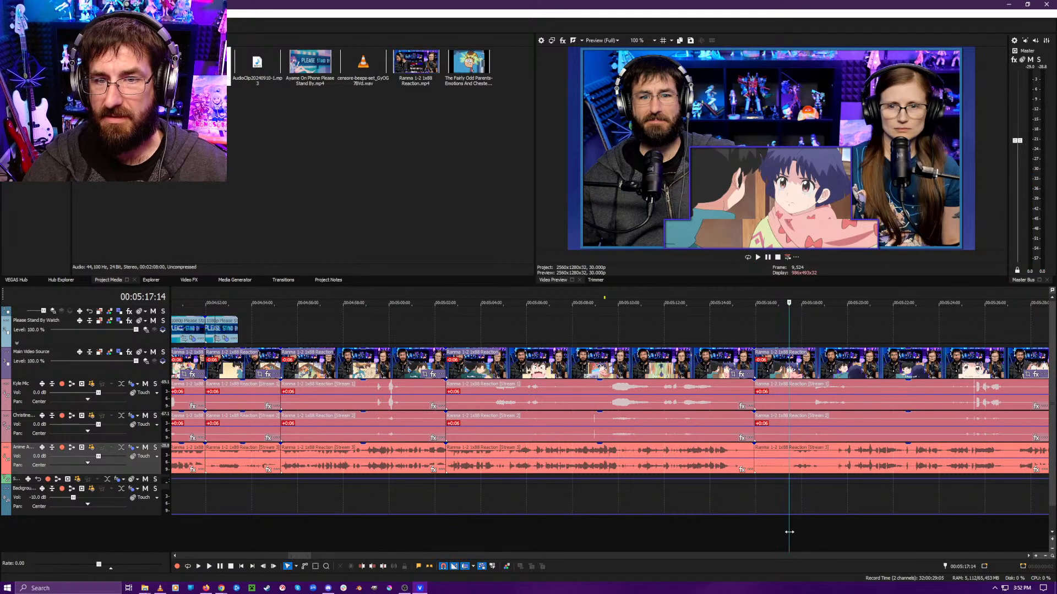
{"action": "left_click", "coordinate": [789, 532]}
{"action": "left_click", "coordinate": [789, 532]}
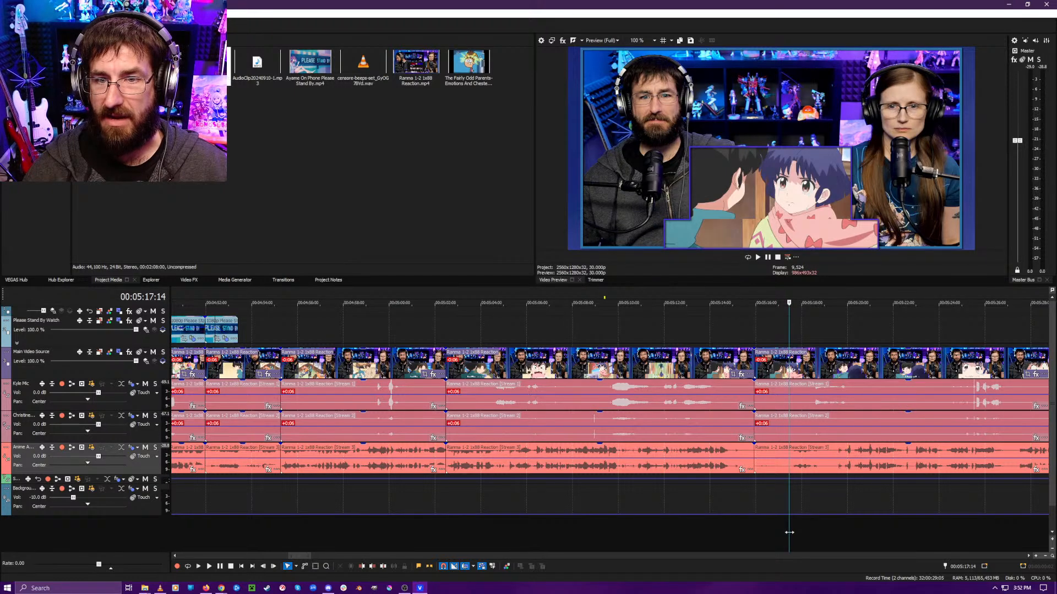
{"action": "left_click", "coordinate": [789, 532]}
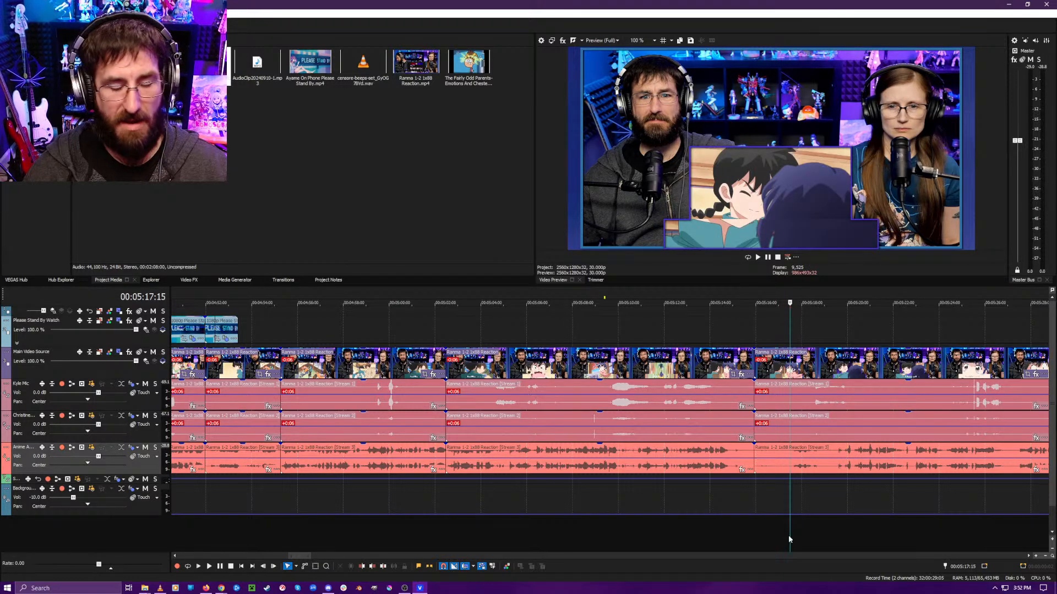
- Play across the closed gap at 00:05:15:28 and through the dialogue to 00:05:25:14, checking the audio for commentary
{"action": "left_click", "coordinate": [714, 539]}
{"action": "key", "text": "space"}
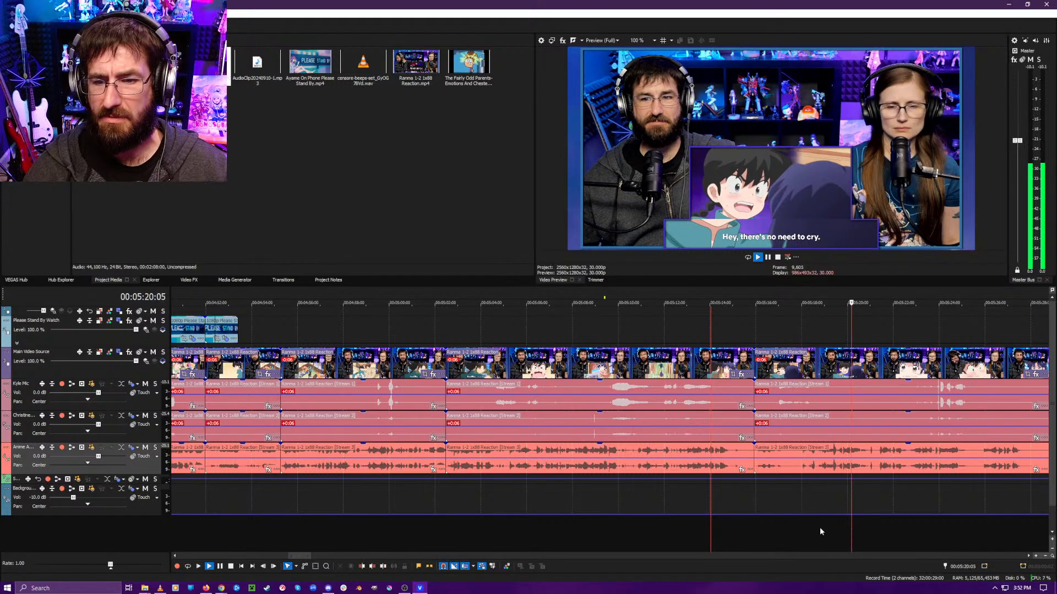
{"action": "key", "text": "Return"}
{"action": "scroll", "coordinate": [704, 527], "scroll_direction": "up", "scroll_amount": 2}
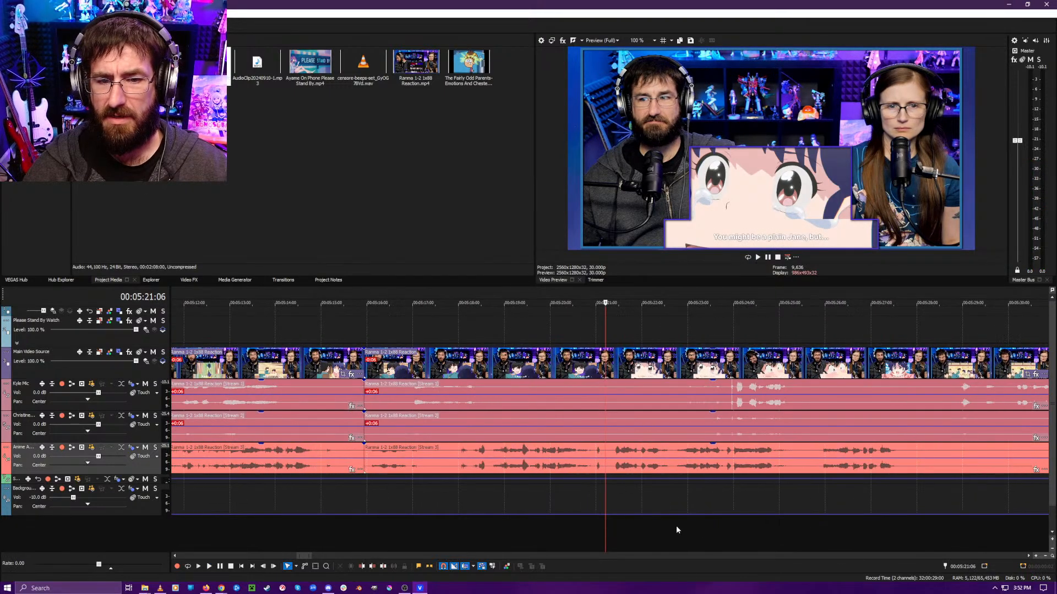
{"action": "scroll", "coordinate": [676, 526], "scroll_direction": "up", "scroll_amount": 3}
{"action": "key", "text": "Return"}
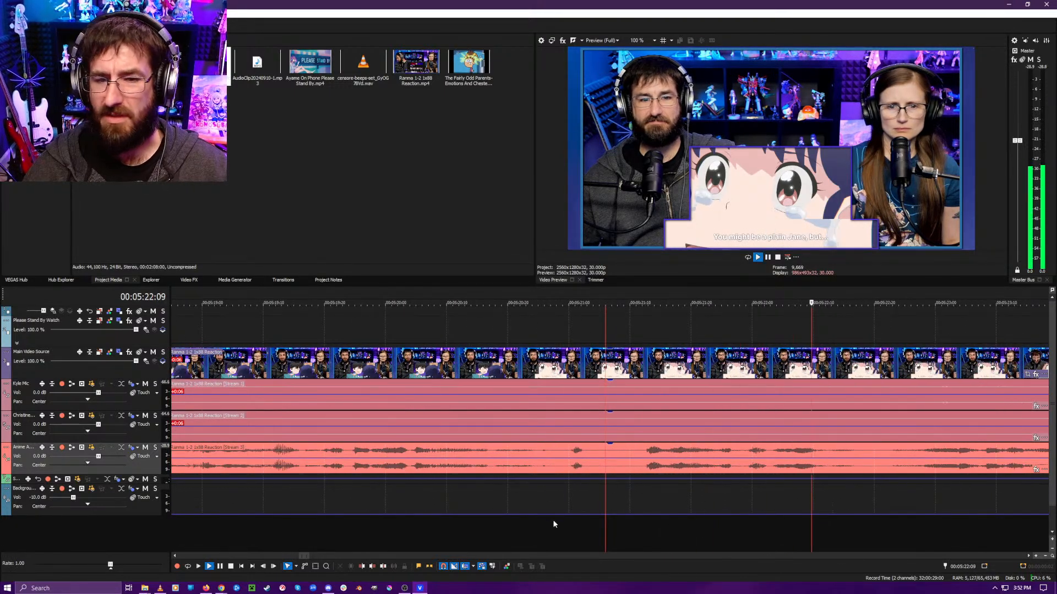
{"action": "scroll", "coordinate": [542, 515], "scroll_direction": "down", "scroll_amount": 4}
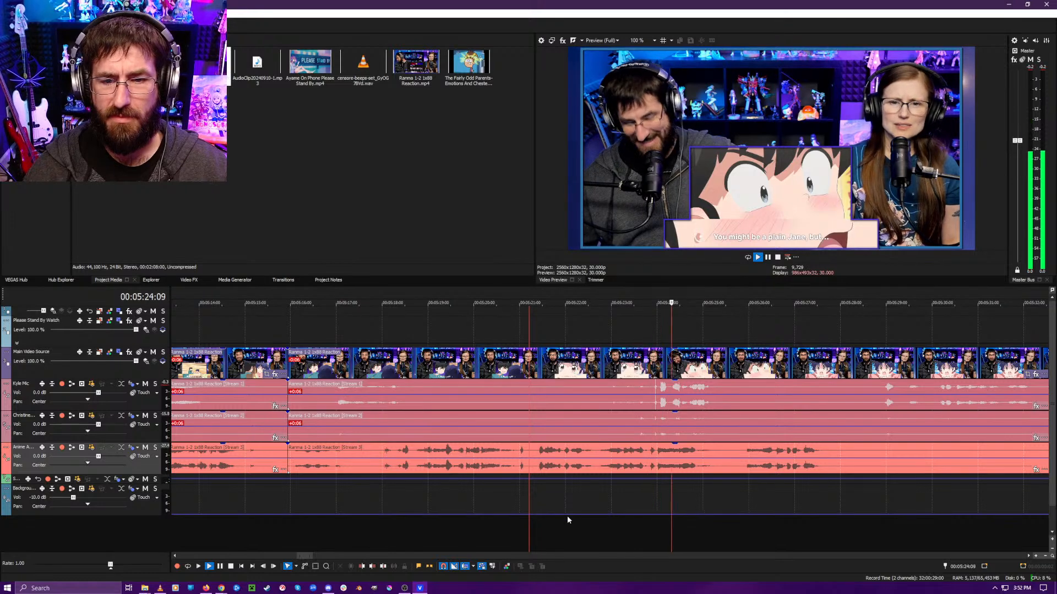
{"action": "key", "text": "Return"}
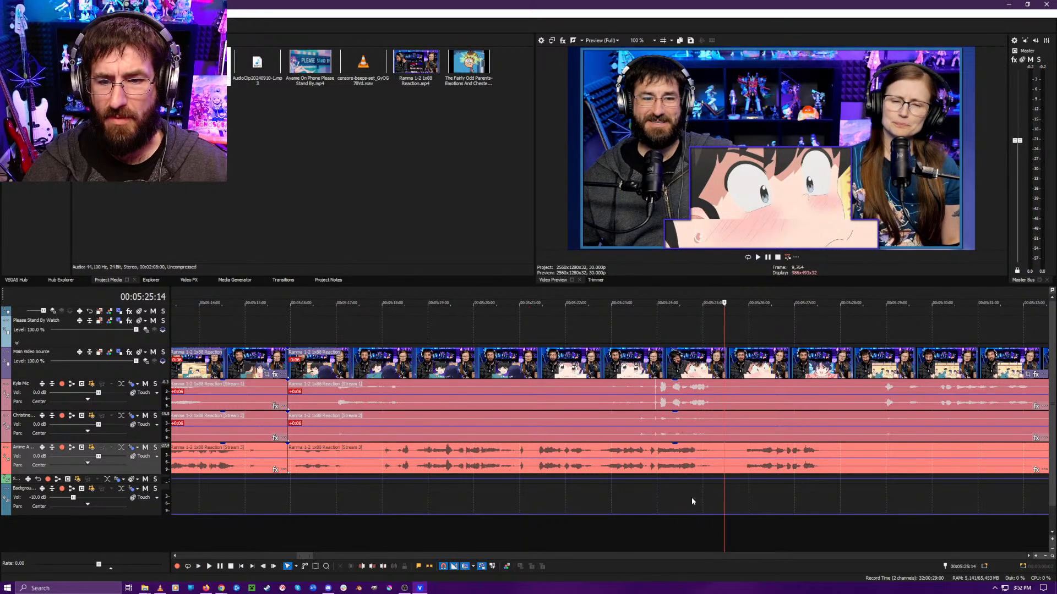
{"action": "key", "text": "Return"}
- Keep playing the scene past 00:05:30 and jump ahead to about 00:05:43 to look for the next cut point
{"action": "scroll", "coordinate": [620, 514], "scroll_direction": "down", "scroll_amount": 4}
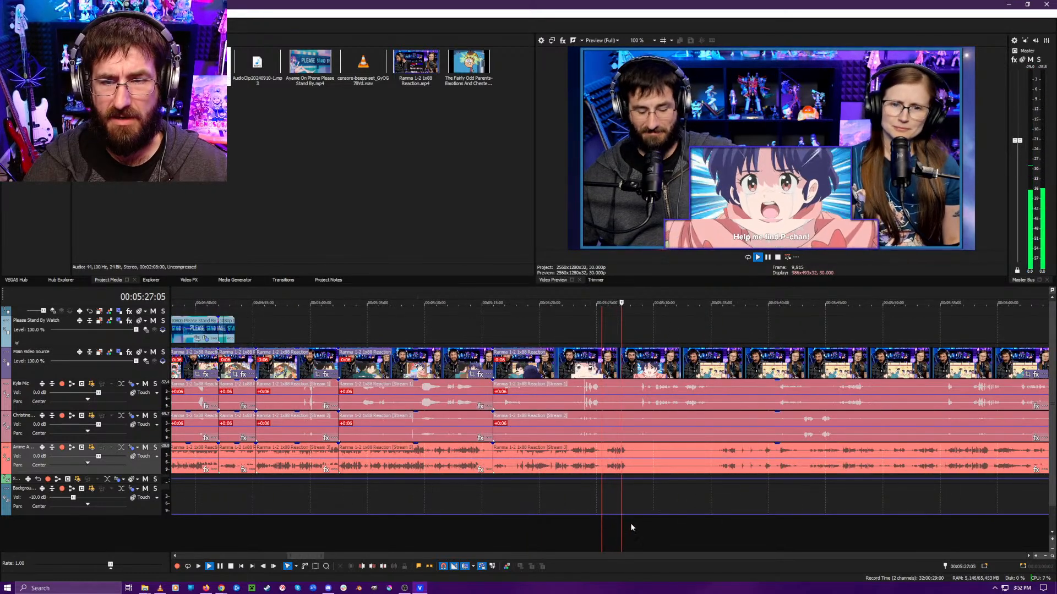
{"action": "scroll", "coordinate": [644, 523], "scroll_direction": "down", "scroll_amount": 2}
{"action": "scroll", "coordinate": [649, 526], "scroll_direction": "down", "scroll_amount": 2}
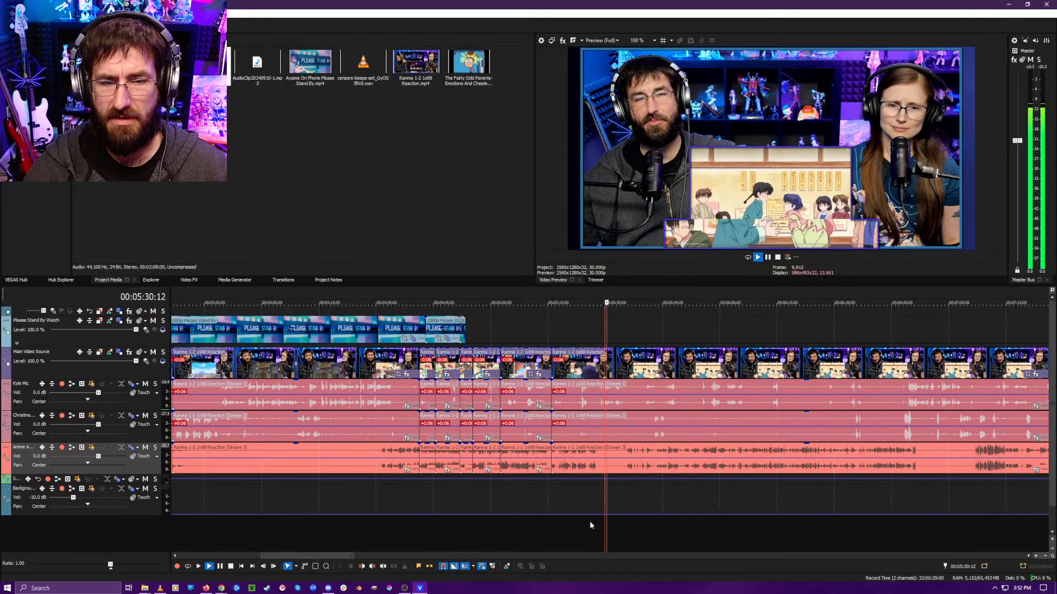
{"action": "scroll", "coordinate": [578, 522], "scroll_direction": "down", "scroll_amount": 4}
{"action": "scroll", "coordinate": [579, 521], "scroll_direction": "up", "scroll_amount": 4}
{"action": "left_click", "coordinate": [652, 533]}
{"action": "scroll", "coordinate": [596, 535], "scroll_direction": "up", "scroll_amount": 1}
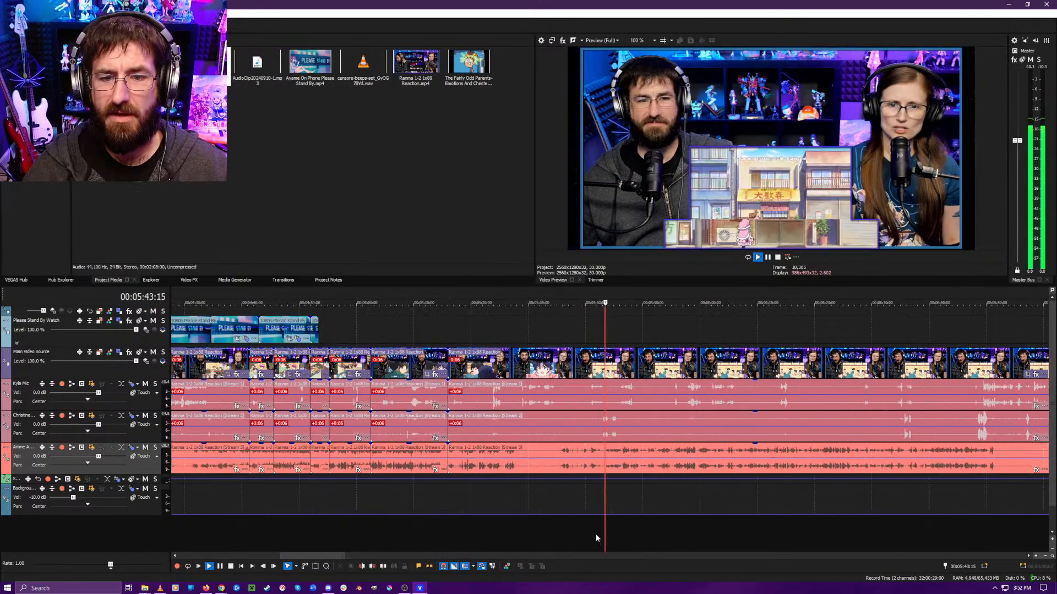
- Go back to 00:05:33:03 and replay the scene from 00:05:34:08 to about 00:05:41, checking for commentary
{"action": "scroll", "coordinate": [596, 534], "scroll_direction": "up", "scroll_amount": 2}
{"action": "left_click", "coordinate": [445, 531]}
{"action": "key", "text": "Return"}
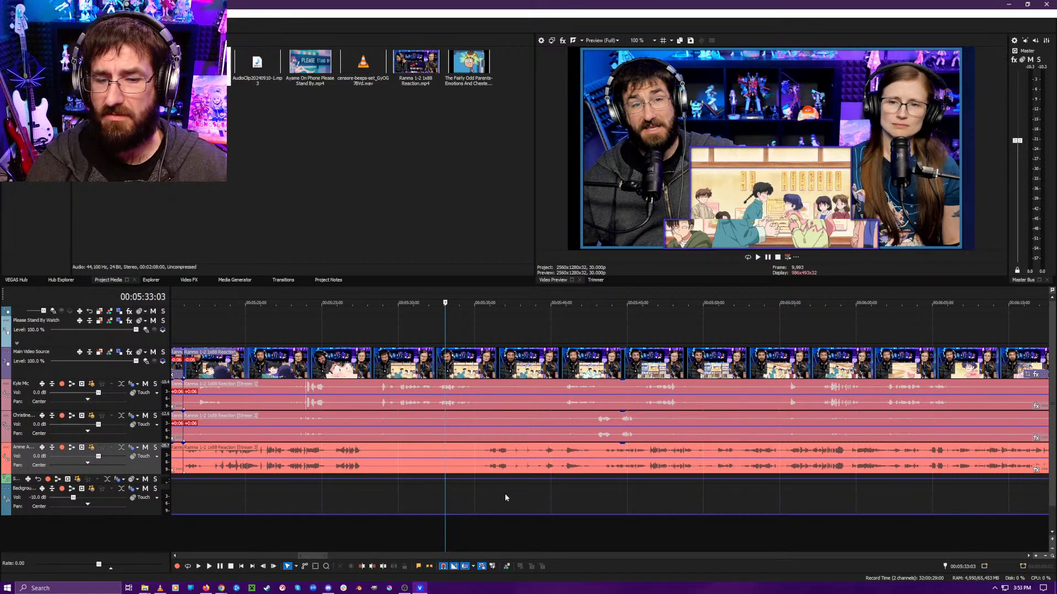
{"action": "left_click", "coordinate": [462, 517]}
{"action": "key", "text": "space"}
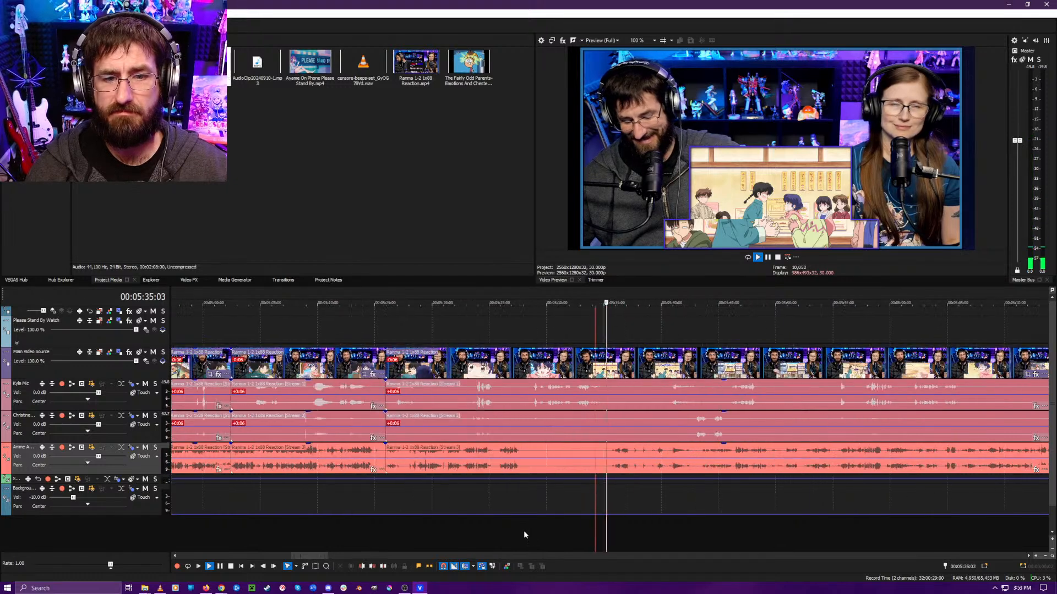
{"action": "scroll", "coordinate": [524, 530], "scroll_direction": "up", "scroll_amount": 2}
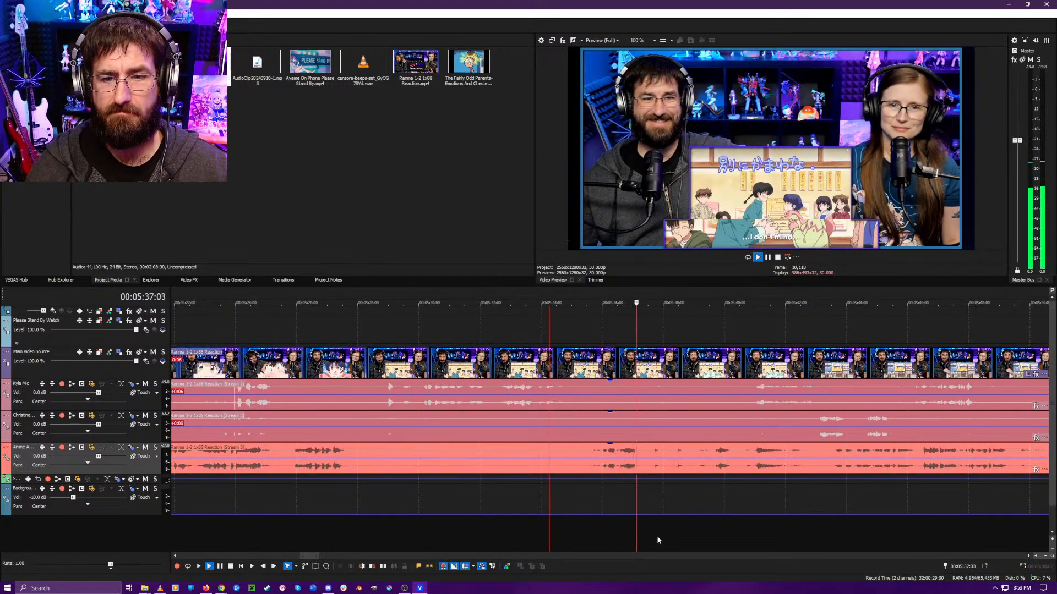
{"action": "scroll", "coordinate": [658, 534], "scroll_direction": "down", "scroll_amount": 2}
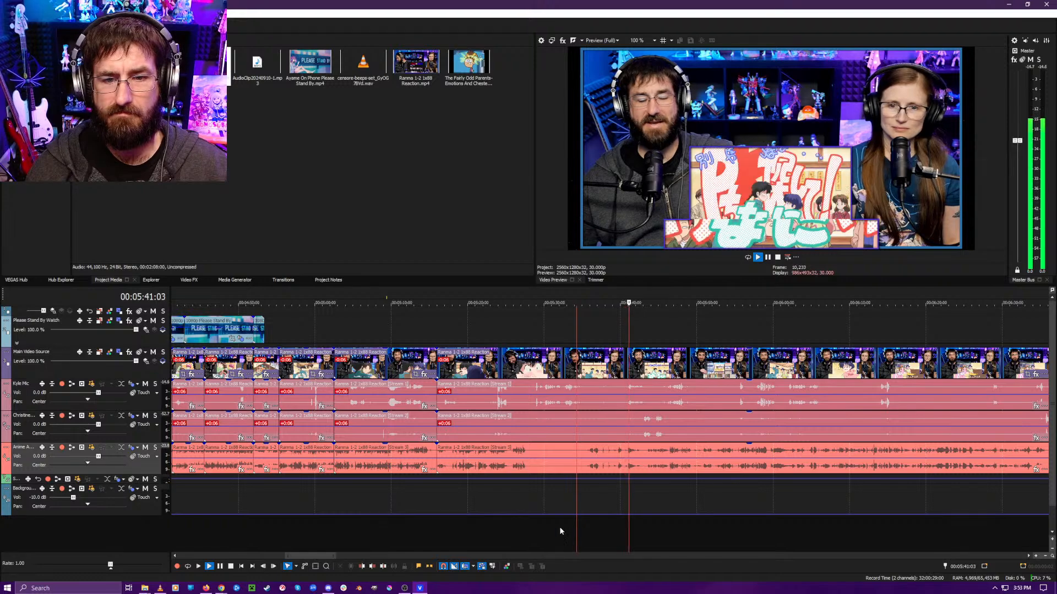
{"action": "key", "text": "space"}
- Go back to the Please Stand By section and examine the clips and audio between 00:04:30:10 and 00:04:45:16, ending at 00:04:34:00
{"action": "scroll", "coordinate": [388, 518], "scroll_direction": "down", "scroll_amount": 3}
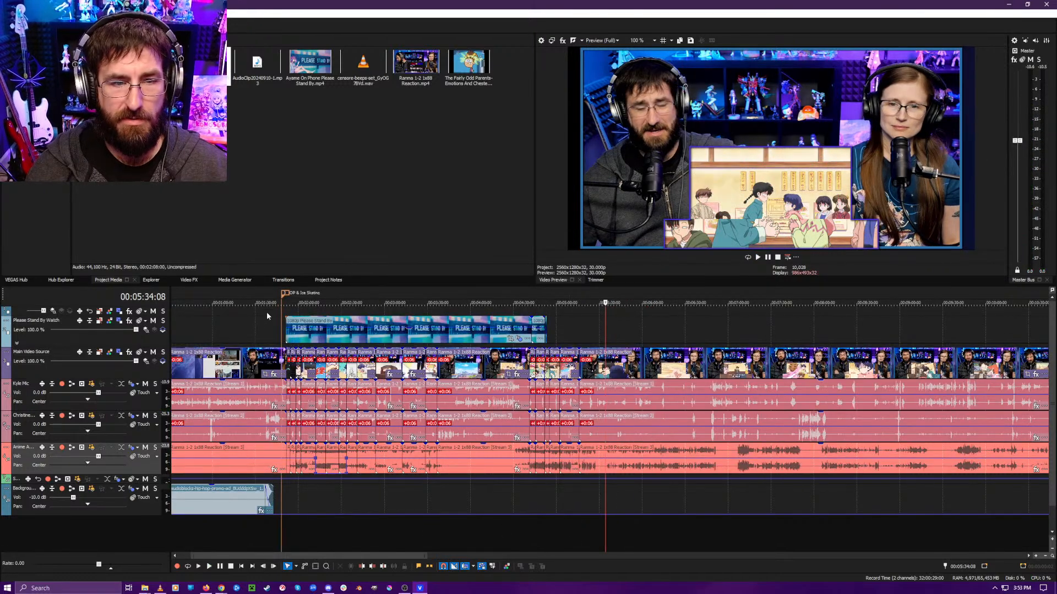
{"action": "left_click", "coordinate": [536, 527]}
{"action": "scroll", "coordinate": [539, 531], "scroll_direction": "up", "scroll_amount": 8}
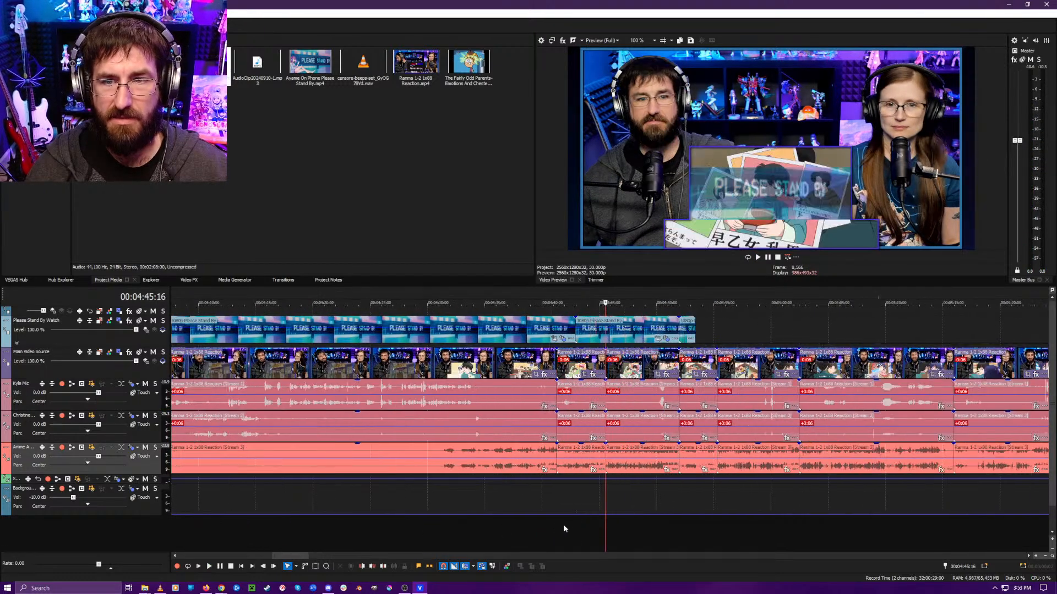
{"action": "left_click", "coordinate": [314, 522]}
{"action": "scroll", "coordinate": [382, 525], "scroll_direction": "down", "scroll_amount": 2}
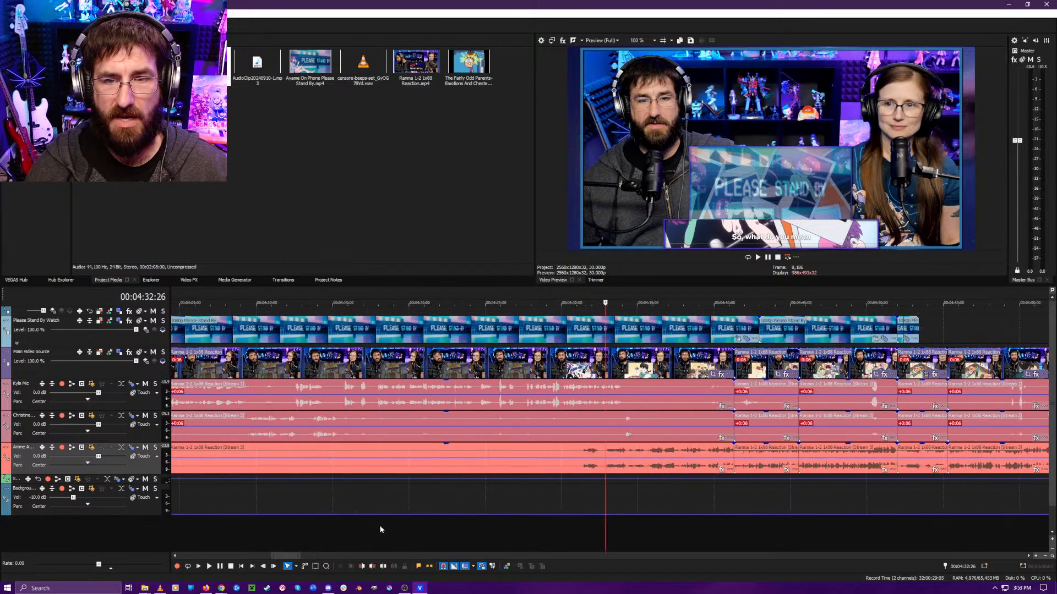
{"action": "left_click", "coordinate": [566, 538]}
{"action": "scroll", "coordinate": [545, 534], "scroll_direction": "down", "scroll_amount": 3}
{"action": "scroll", "coordinate": [636, 519], "scroll_direction": "up", "scroll_amount": 1}
{"action": "scroll", "coordinate": [636, 523], "scroll_direction": "up", "scroll_amount": 5}
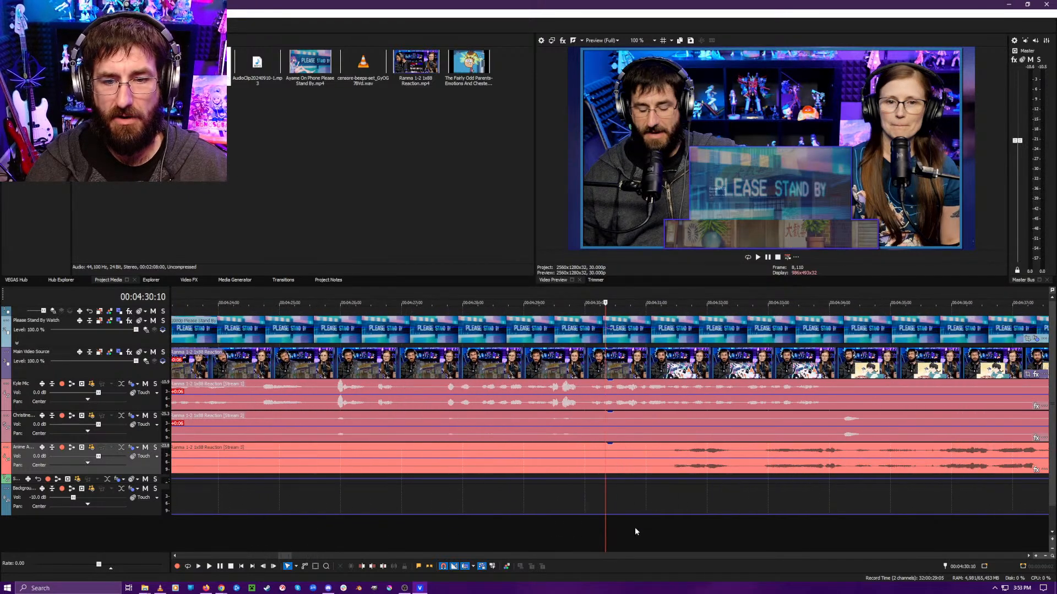
{"action": "left_click", "coordinate": [830, 530]}
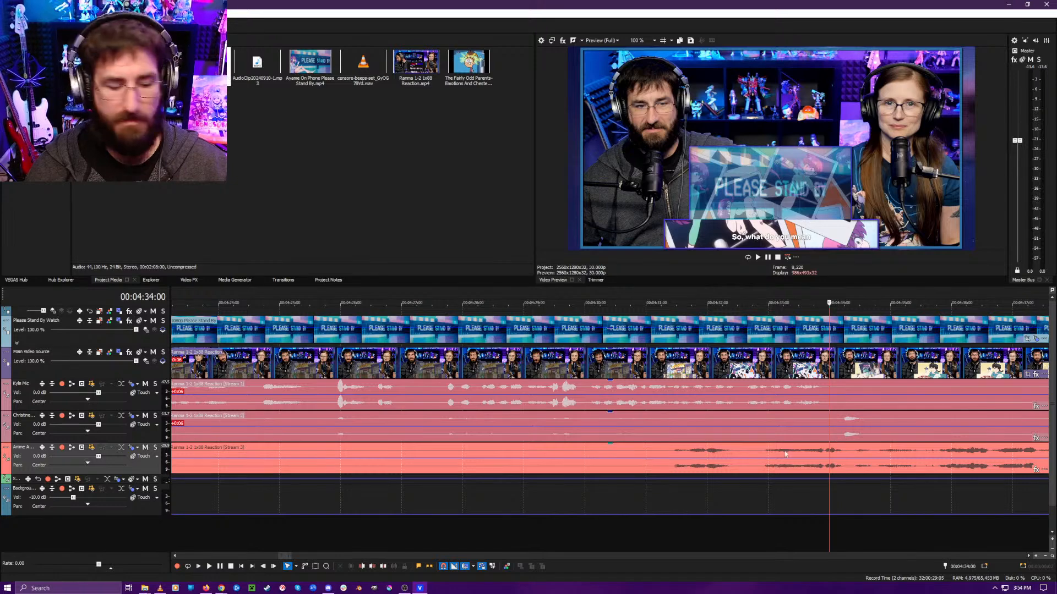
{"action": "scroll", "coordinate": [499, 519], "scroll_direction": "down", "scroll_amount": 5}
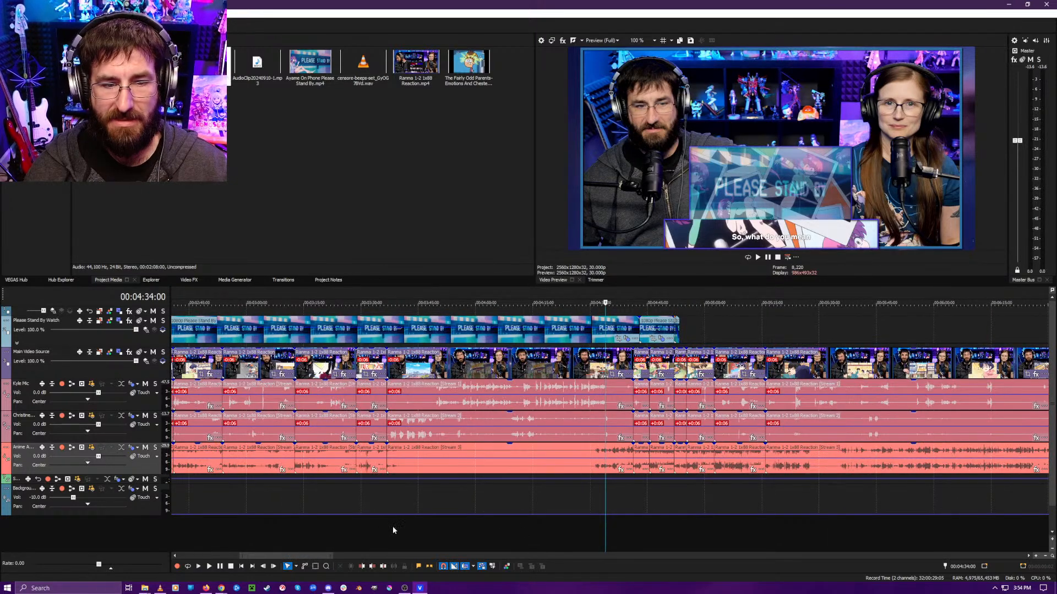
- Add a timeline marker at 00:03:37:00, where the long clip begins, and rename it with a note ending in "Pic"
{"action": "scroll", "coordinate": [393, 527], "scroll_direction": "up", "scroll_amount": 5}
{"action": "left_click", "coordinate": [516, 439]}
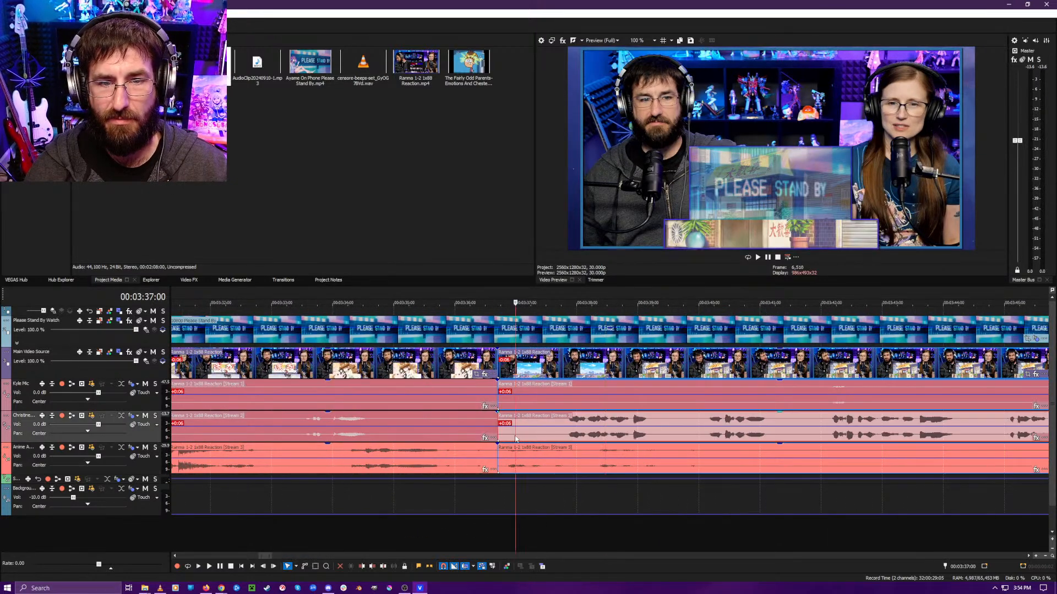
{"action": "key", "text": "m"}
{"action": "scroll", "coordinate": [522, 403], "scroll_direction": "down", "scroll_amount": 3}
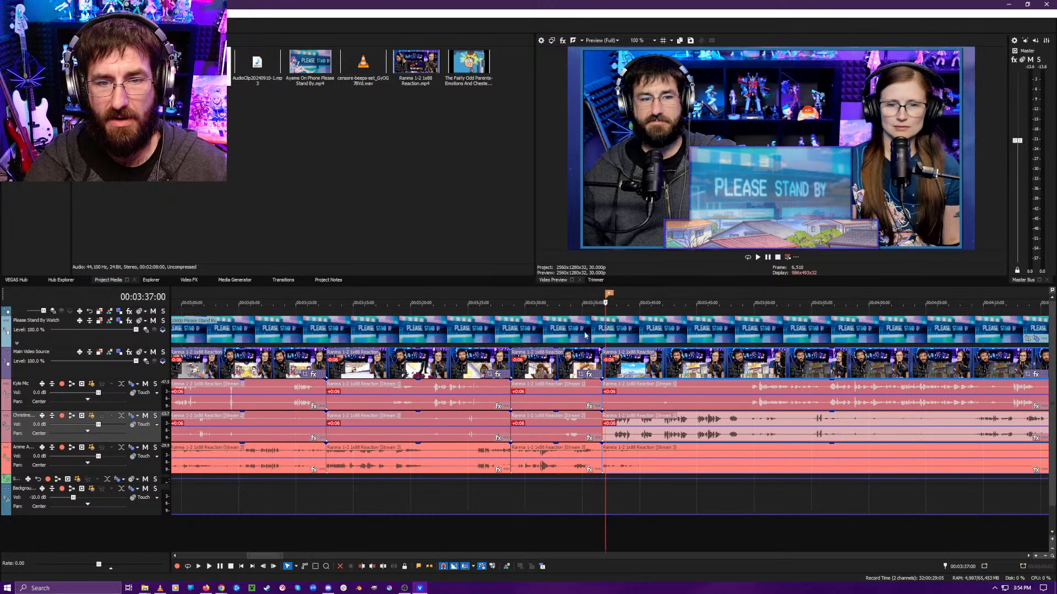
{"action": "right_click", "coordinate": [608, 295]}
{"action": "right_click", "coordinate": [609, 293]}
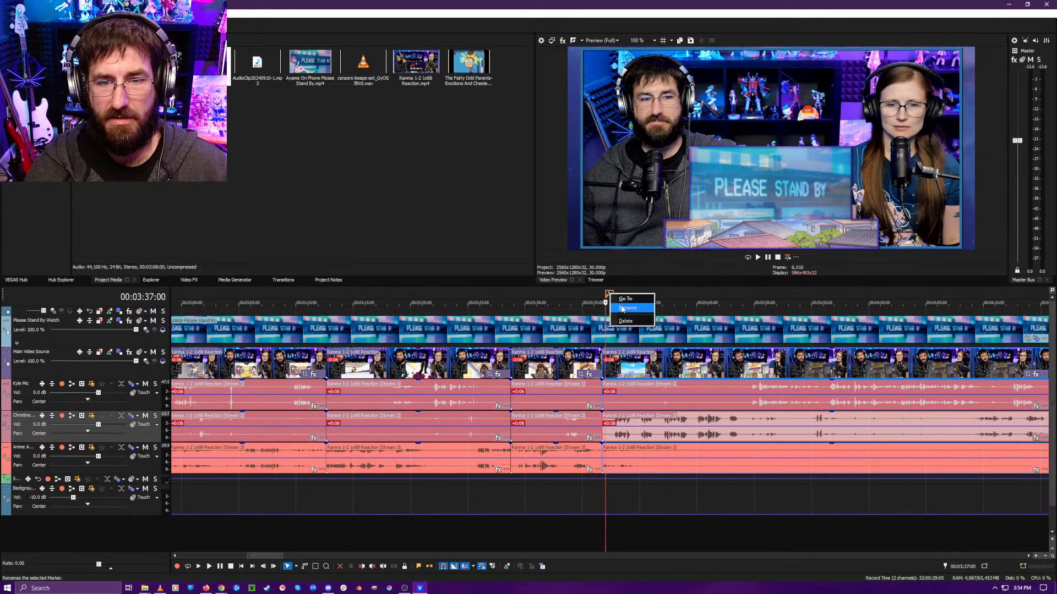
{"action": "left_click", "coordinate": [615, 308]}
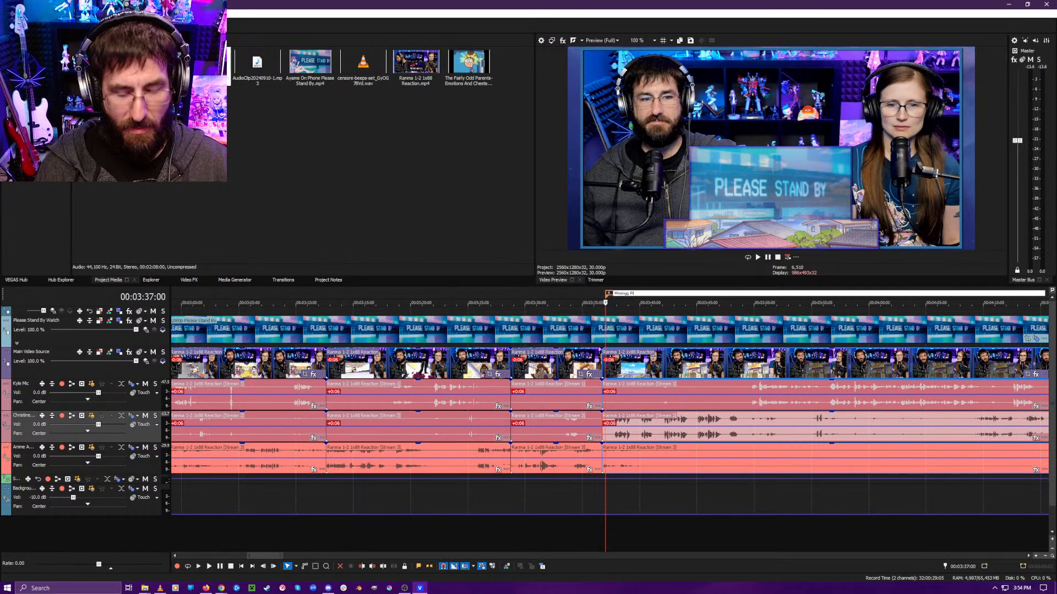
{"action": "key", "text": "Return"}
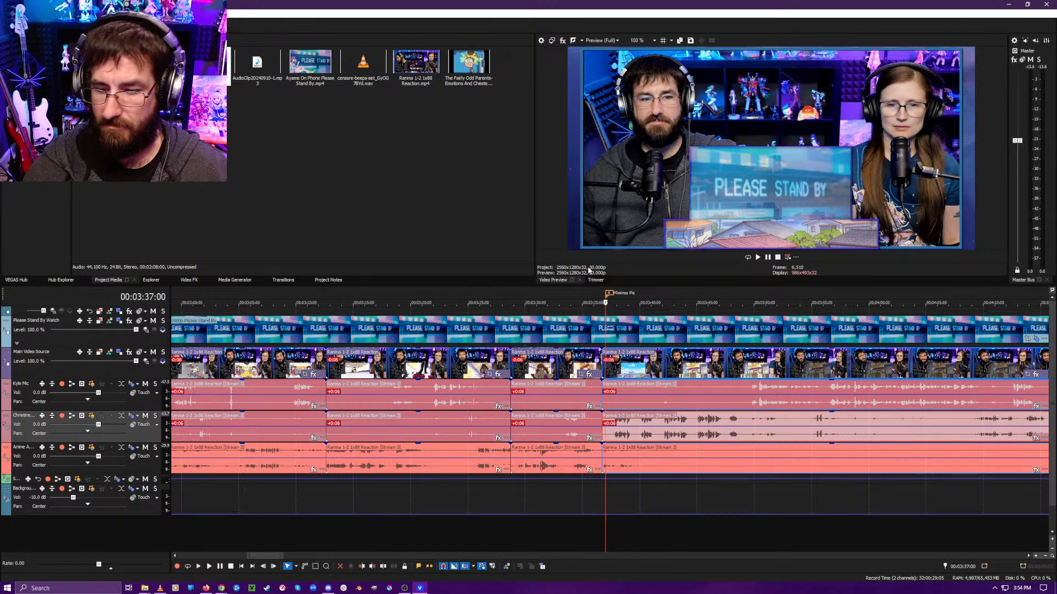
- Play from the new marker and skip through the Please Stand By section to about 00:05:04, reviewing picture and audio
{"action": "key", "text": "space"}
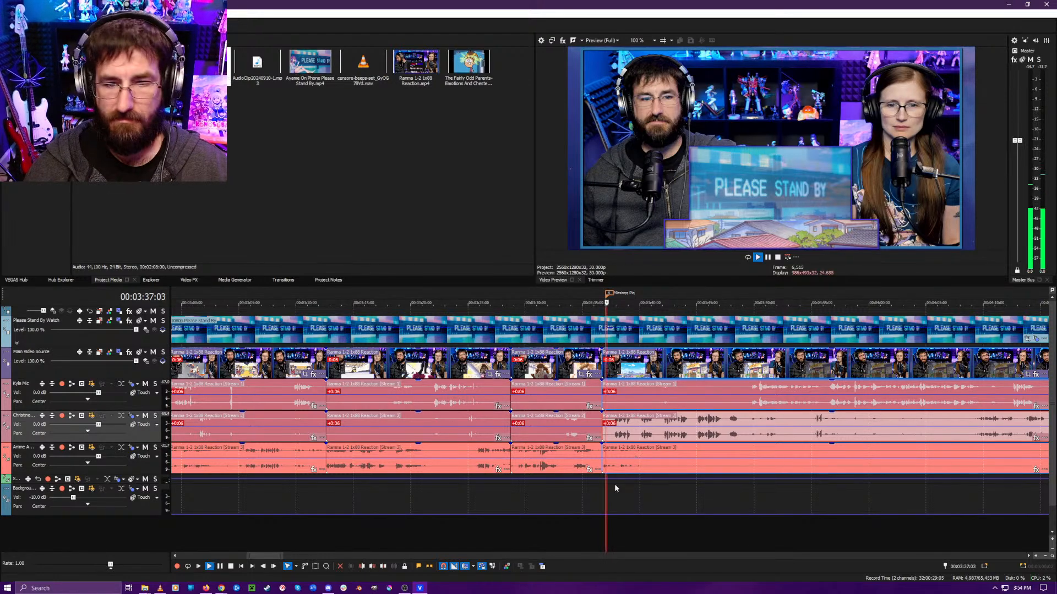
{"action": "scroll", "coordinate": [631, 509], "scroll_direction": "up", "scroll_amount": 2}
{"action": "scroll", "coordinate": [723, 544], "scroll_direction": "down", "scroll_amount": 1}
{"action": "left_click", "coordinate": [722, 539]}
{"action": "scroll", "coordinate": [722, 540], "scroll_direction": "down", "scroll_amount": 3}
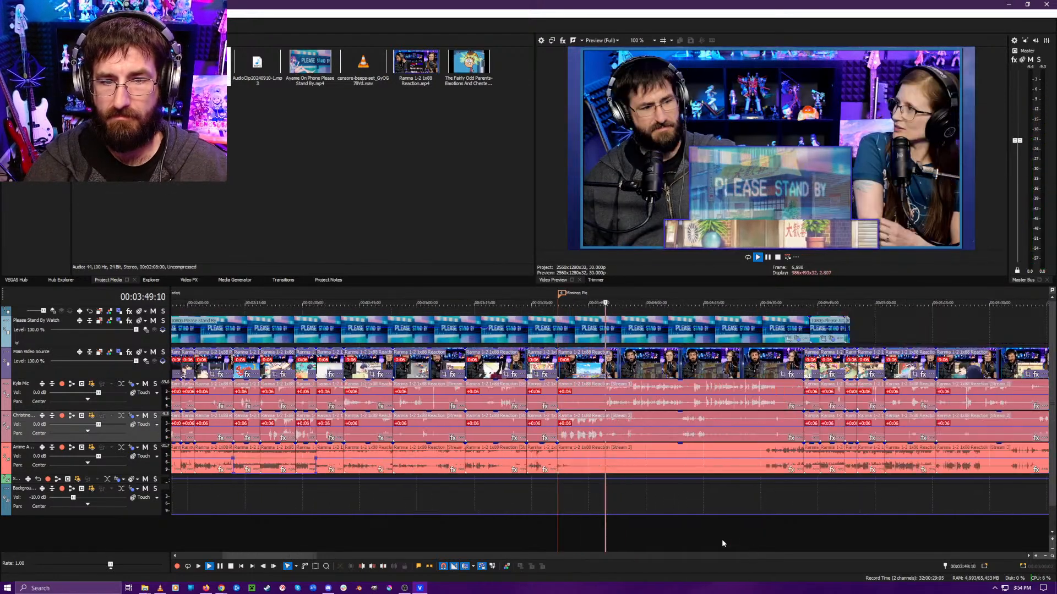
{"action": "scroll", "coordinate": [759, 544], "scroll_direction": "down", "scroll_amount": 1}
{"action": "left_click", "coordinate": [753, 543]}
{"action": "scroll", "coordinate": [752, 543], "scroll_direction": "down", "scroll_amount": 1}
{"action": "scroll", "coordinate": [716, 543], "scroll_direction": "up", "scroll_amount": 3}
{"action": "left_click", "coordinate": [693, 545]}
{"action": "scroll", "coordinate": [714, 546], "scroll_direction": "up", "scroll_amount": 1}
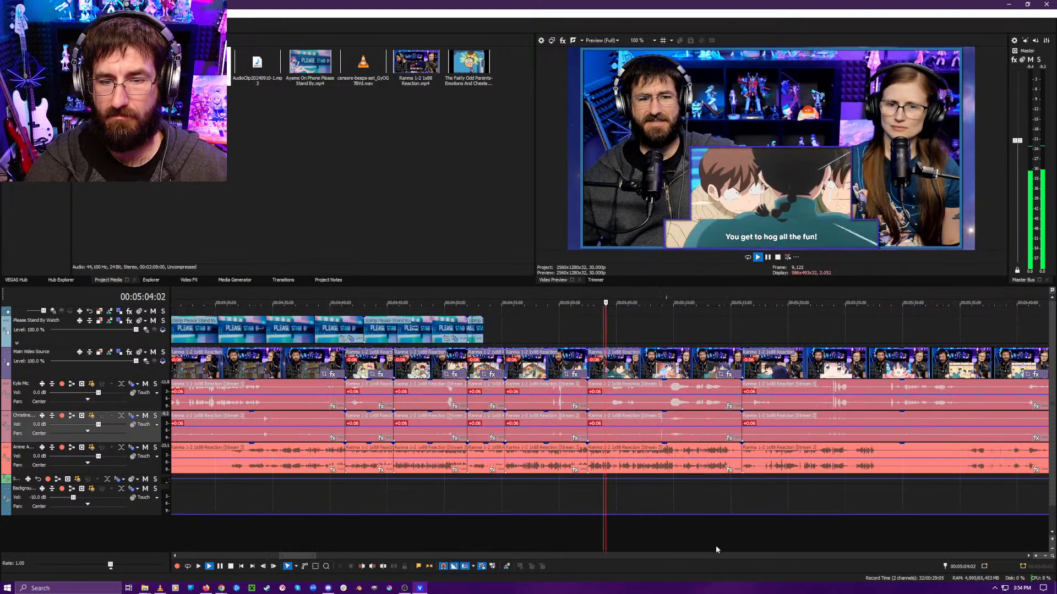
- Skip on to about 00:05:15 and play the dialogue through to about 00:05:34, checking the audio for commentary
{"action": "left_click", "coordinate": [731, 547]}
{"action": "scroll", "coordinate": [728, 546], "scroll_direction": "down", "scroll_amount": 1}
{"action": "scroll", "coordinate": [696, 543], "scroll_direction": "up", "scroll_amount": 2}
{"action": "scroll", "coordinate": [651, 536], "scroll_direction": "down", "scroll_amount": 2}
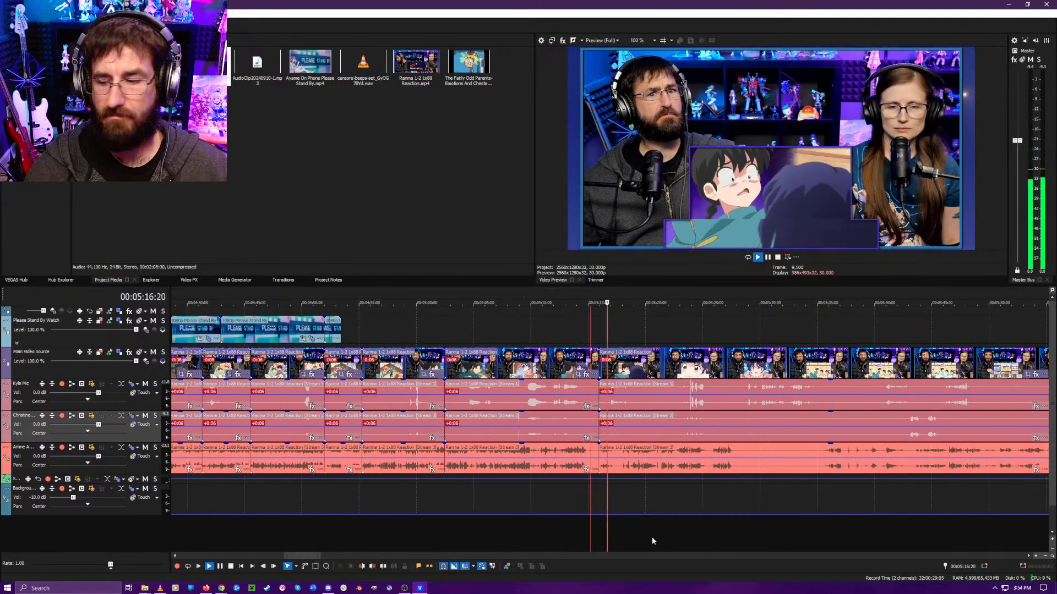
{"action": "scroll", "coordinate": [641, 535], "scroll_direction": "up", "scroll_amount": 2}
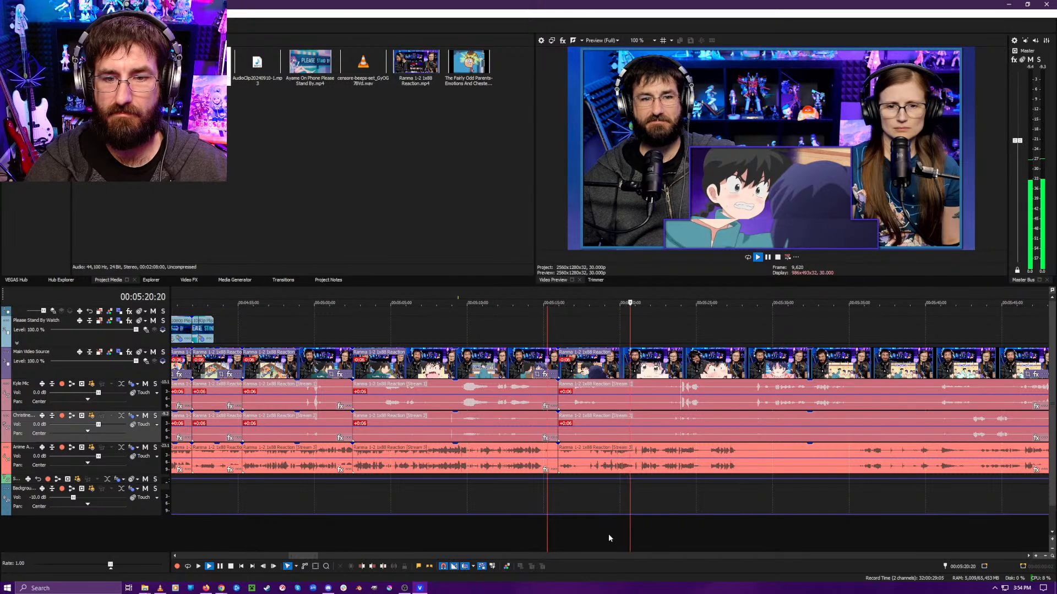
{"action": "scroll", "coordinate": [611, 535], "scroll_direction": "up", "scroll_amount": 3}
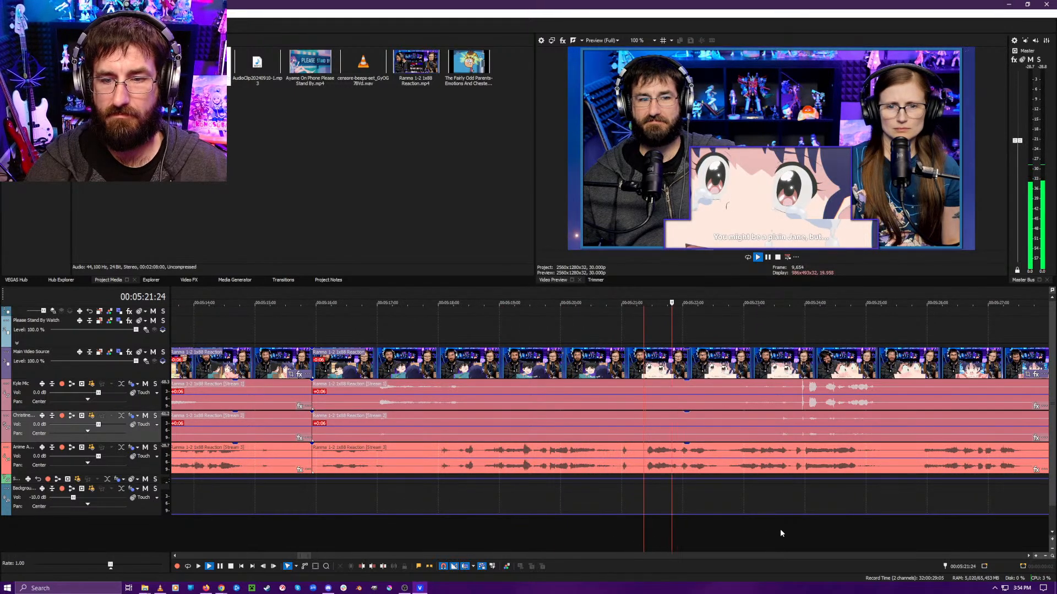
{"action": "scroll", "coordinate": [722, 533], "scroll_direction": "down", "scroll_amount": 2}
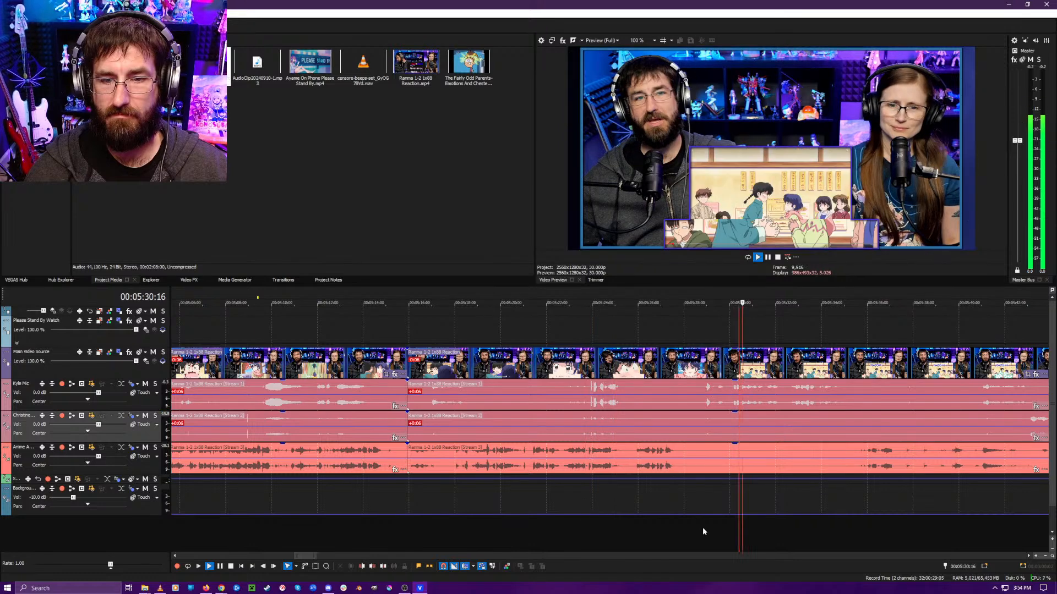
{"action": "scroll", "coordinate": [830, 533], "scroll_direction": "up", "scroll_amount": 1}
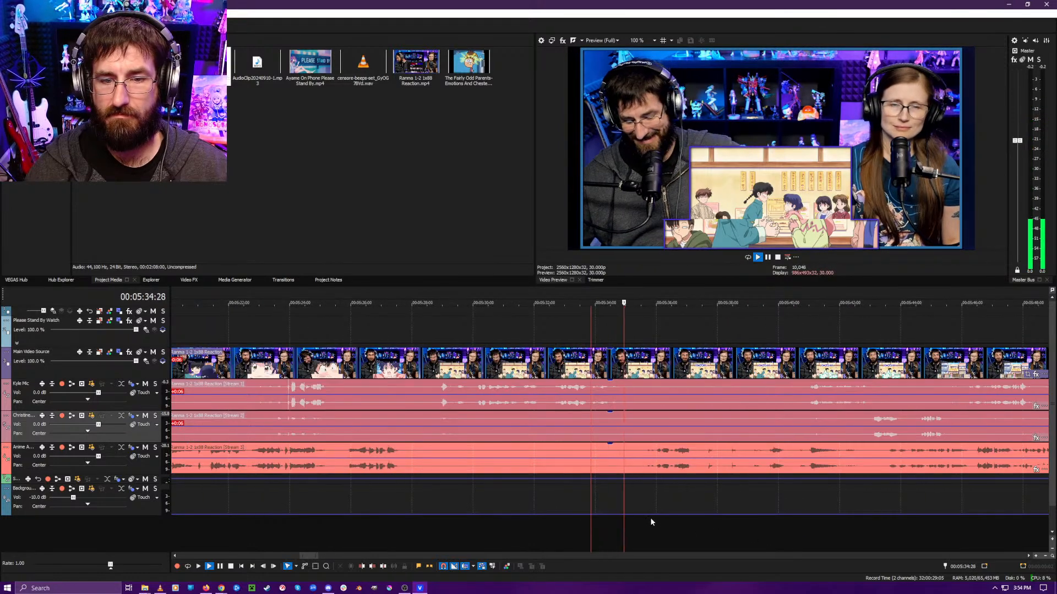
- Play the scene between about 00:05:37 and 00:05:43 to find where the commentary pauses
{"action": "left_click", "coordinate": [707, 527]}
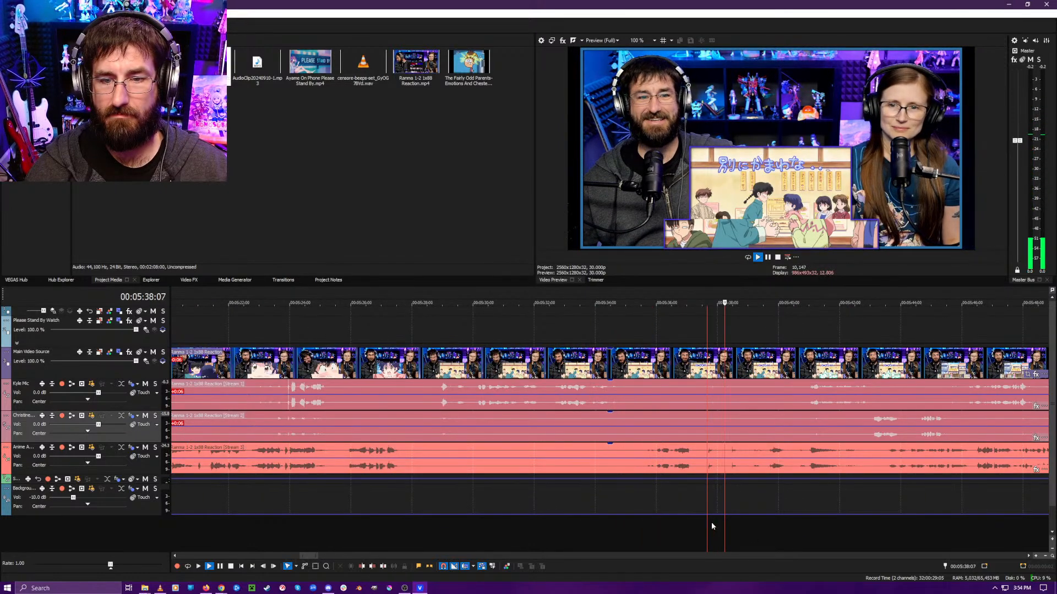
{"action": "key", "text": "space"}
{"action": "key", "text": "space"}
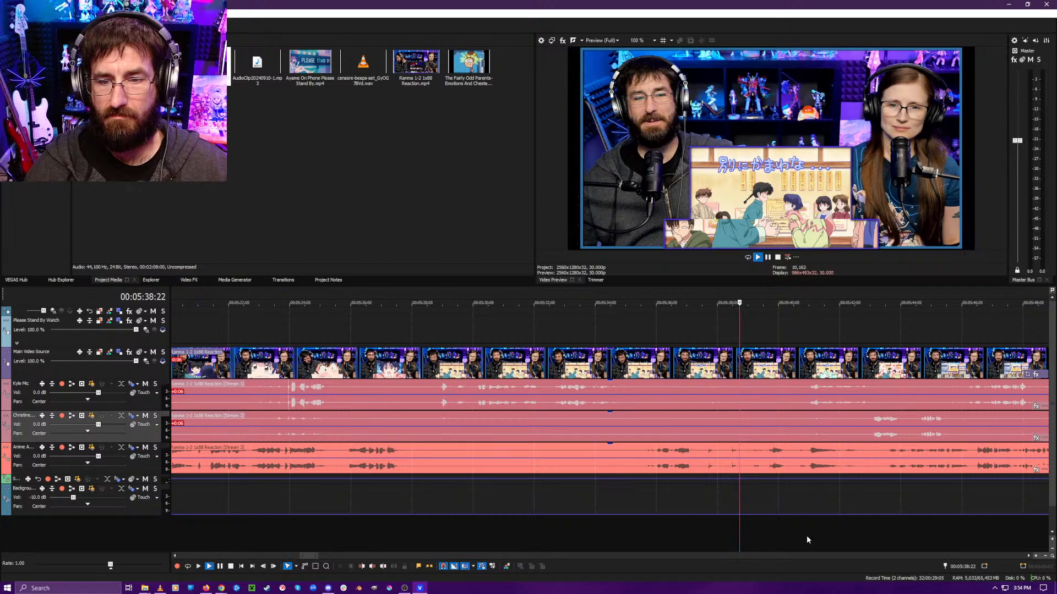
{"action": "scroll", "coordinate": [770, 533], "scroll_direction": "down", "scroll_amount": 3}
{"action": "left_click", "coordinate": [593, 518]}
{"action": "scroll", "coordinate": [599, 517], "scroll_direction": "up", "scroll_amount": 3}
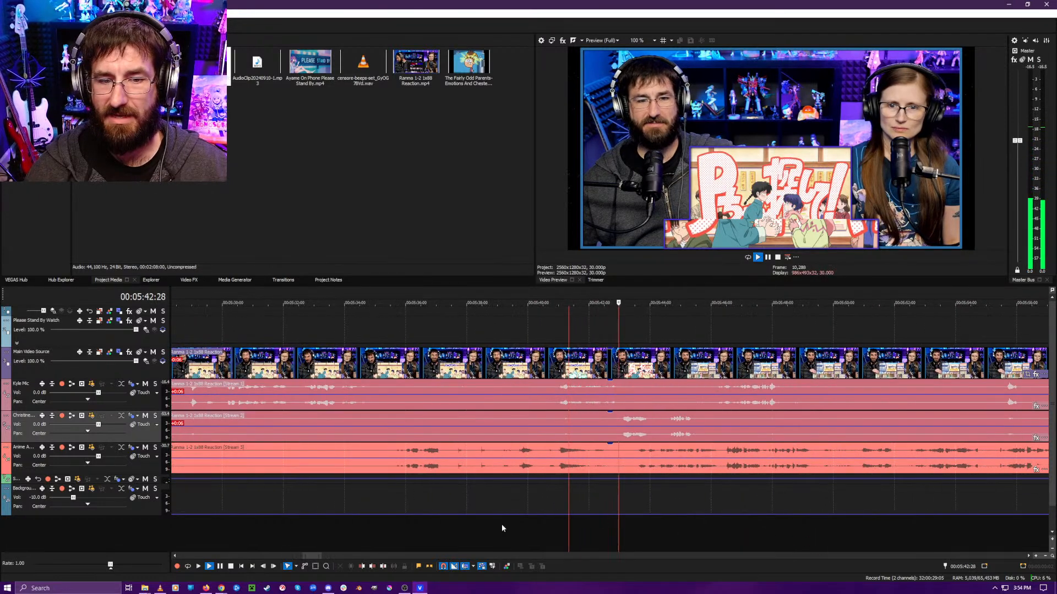
- Split the clips at 00:05:37:10 and trim about two seconds off the start of the following part, closing the gap
{"action": "left_click", "coordinate": [429, 525]}
{"action": "key", "text": "space"}
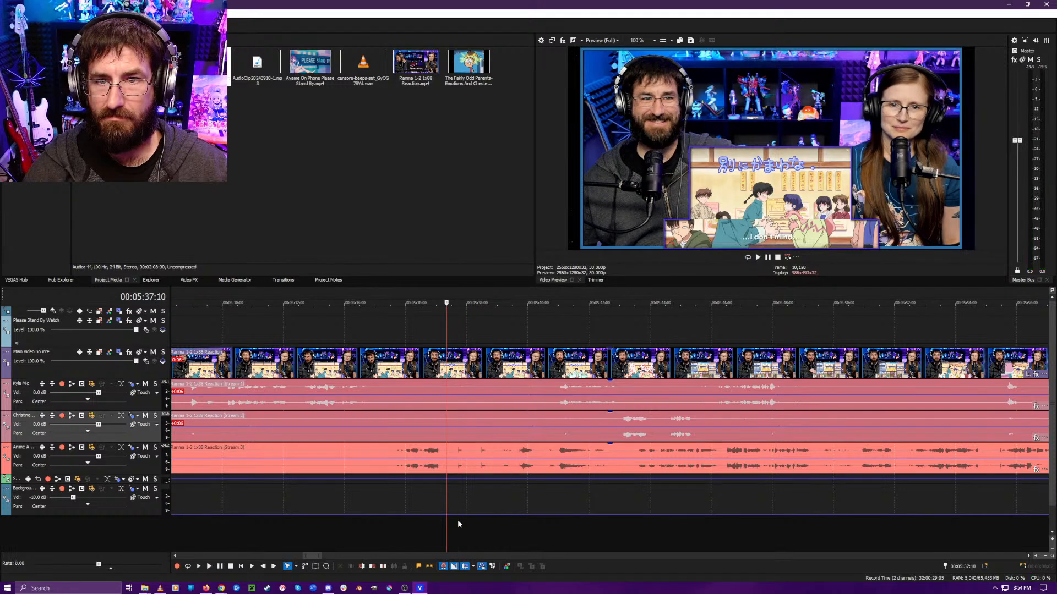
{"action": "key", "text": "s"}
{"action": "left_click", "coordinate": [516, 518]}
{"action": "key", "text": "space"}
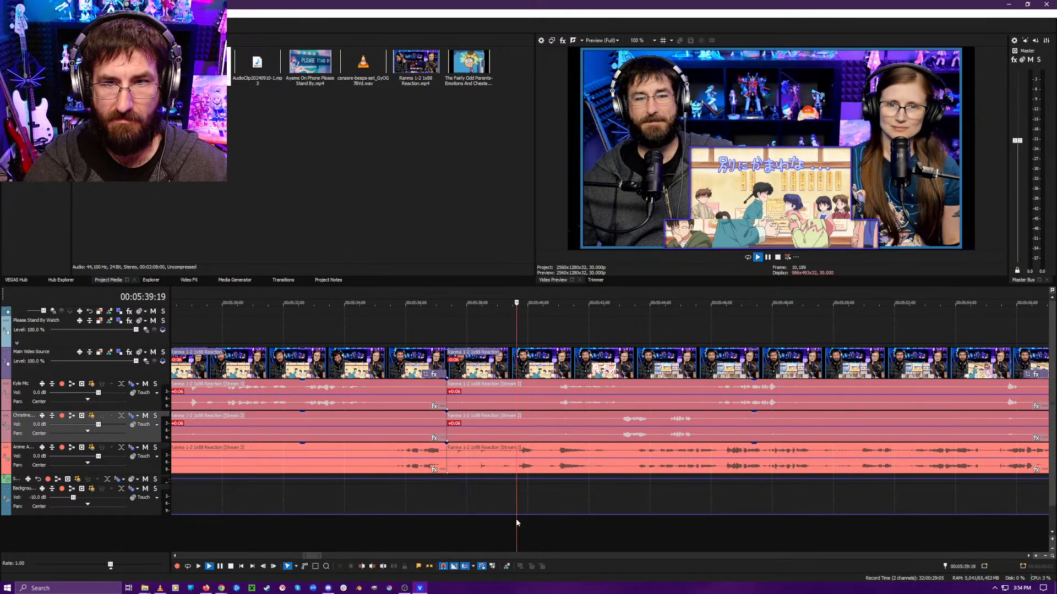
{"action": "left_click", "coordinate": [500, 523]}
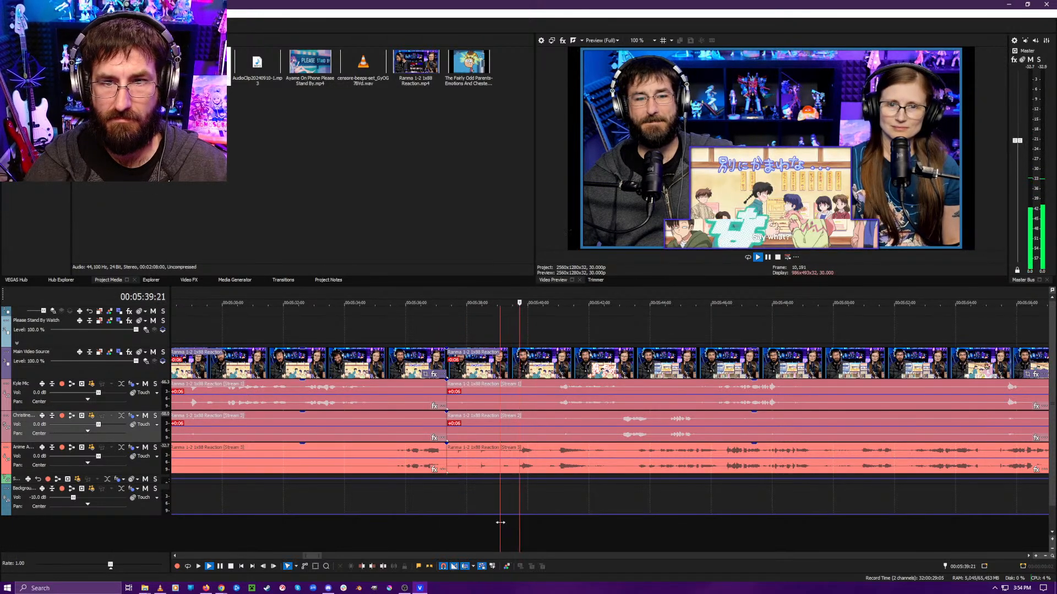
{"action": "key", "text": "space"}
{"action": "left_click", "coordinate": [507, 523]}
{"action": "left_click", "coordinate": [512, 524]}
{"action": "key", "text": "alt+["}
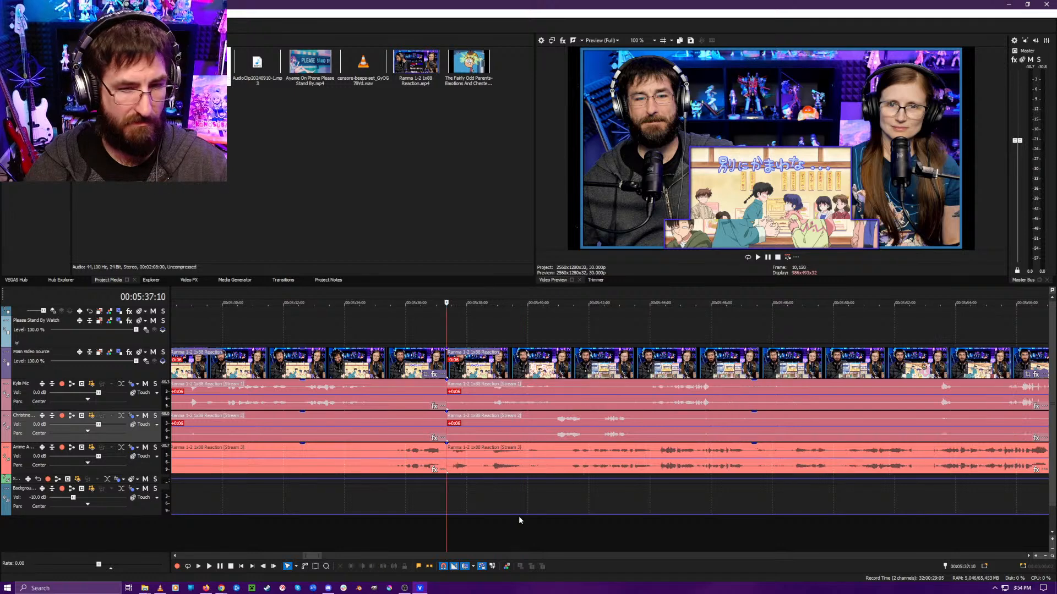
- Play past the cut at 00:05:37:10 and on to about 00:05:48, looking for the next stretch without commentary
{"action": "key", "text": "space"}
{"action": "left_click", "coordinate": [487, 522]}
{"action": "left_click", "coordinate": [612, 532]}
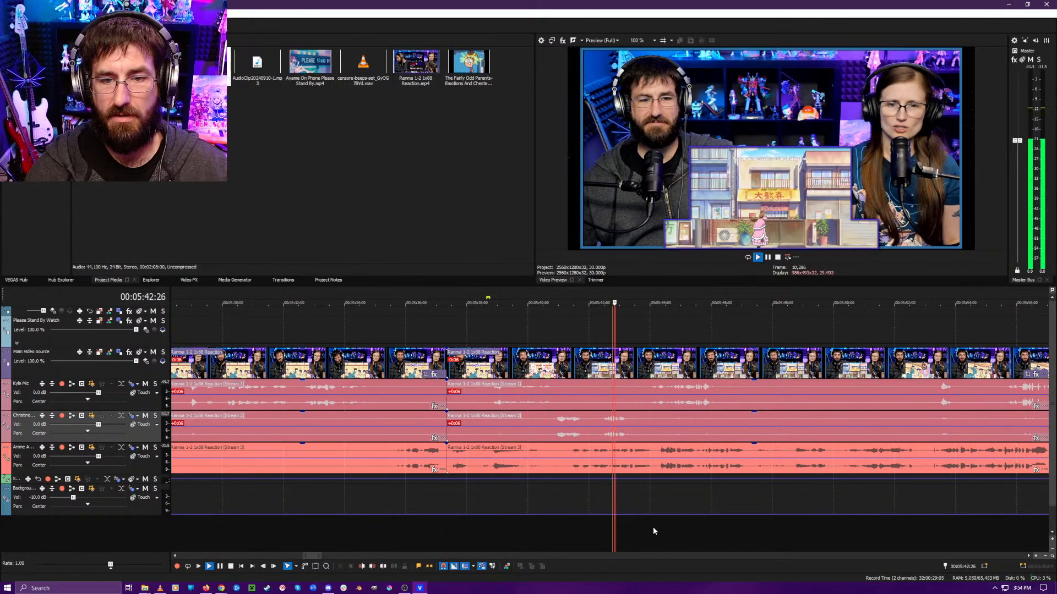
{"action": "left_click", "coordinate": [697, 527]}
{"action": "scroll", "coordinate": [572, 521], "scroll_direction": "up", "scroll_amount": 2}
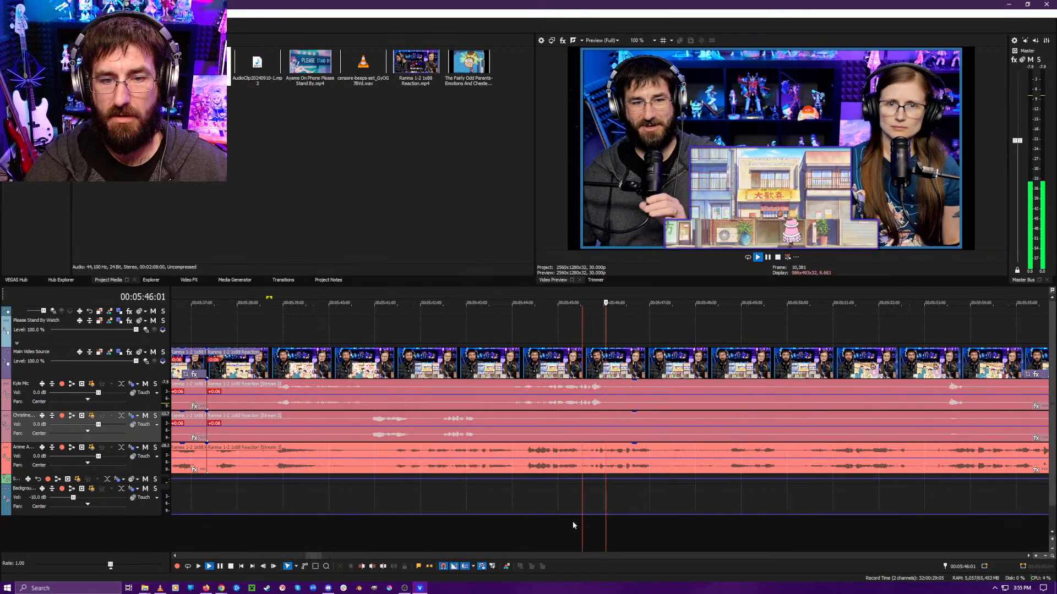
{"action": "left_click", "coordinate": [660, 523]}
{"action": "key", "text": "space"}
{"action": "key", "text": "space"}
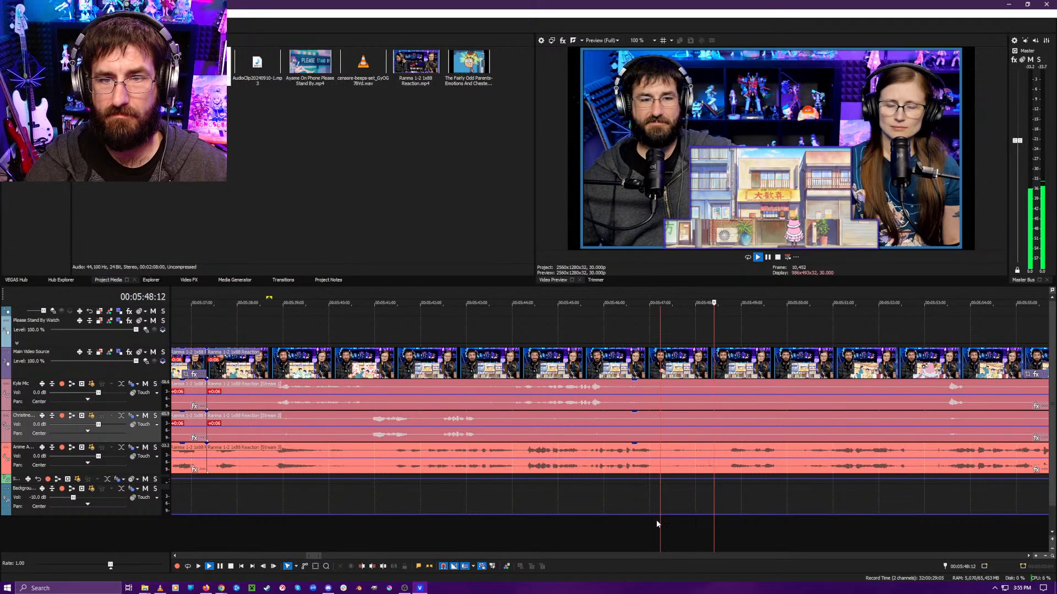
{"action": "key", "text": "space"}
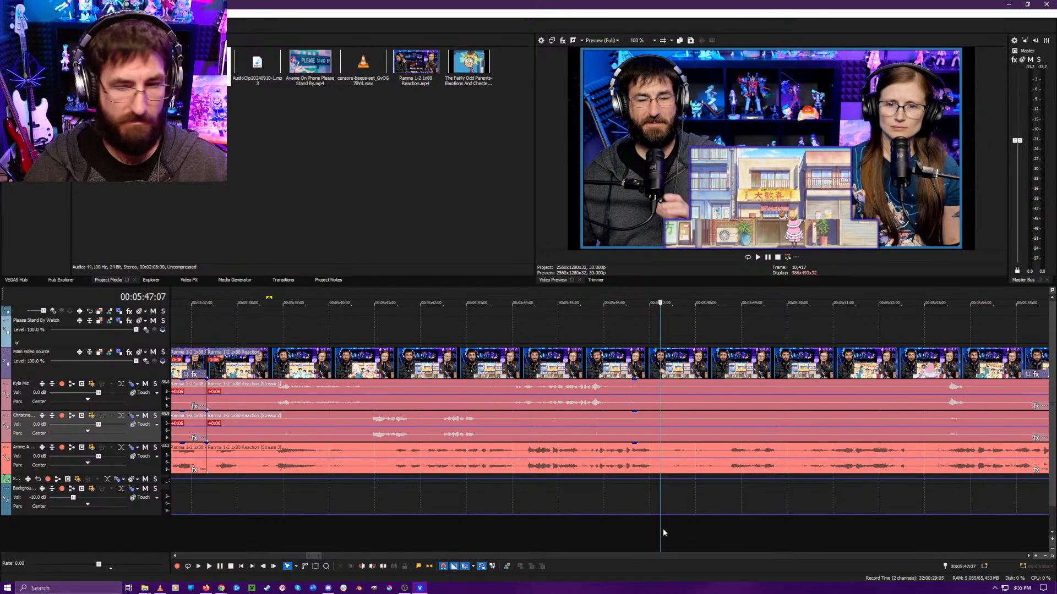
- Split the clips at about 00:05:47:07 and trim about three seconds off the start of the following part, closing the gap
{"action": "left_click", "coordinate": [602, 527]}
{"action": "key", "text": "space"}
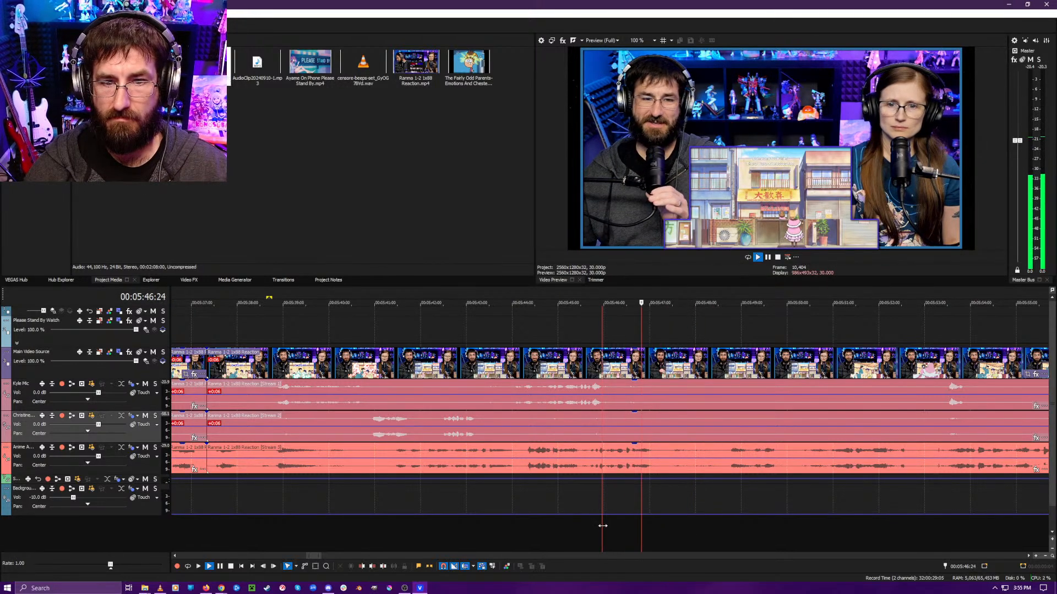
{"action": "key", "text": "Return"}
{"action": "key", "text": "s"}
{"action": "left_click", "coordinate": [725, 531]}
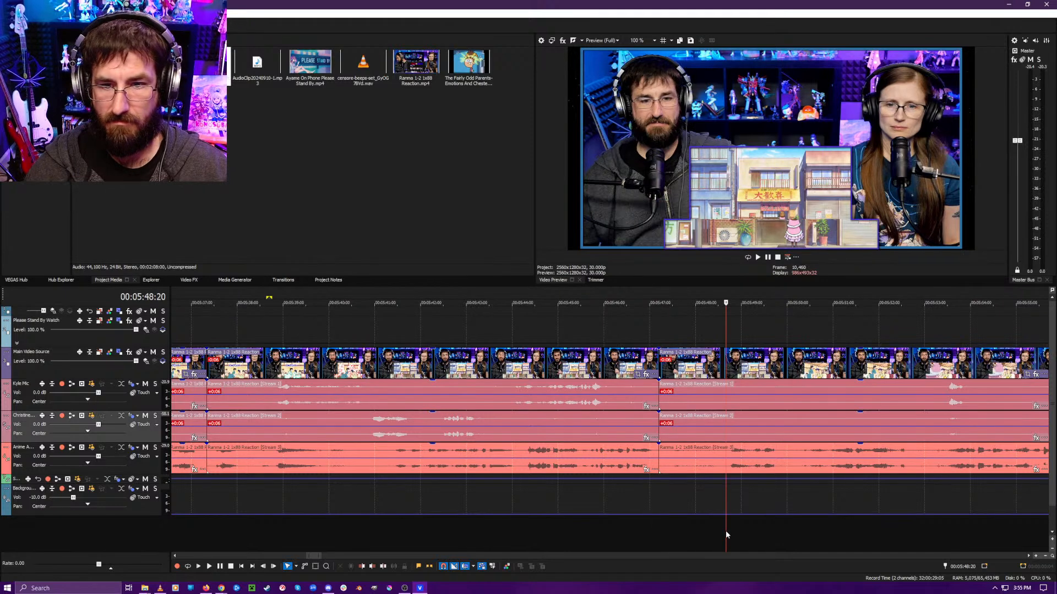
{"action": "key", "text": "space"}
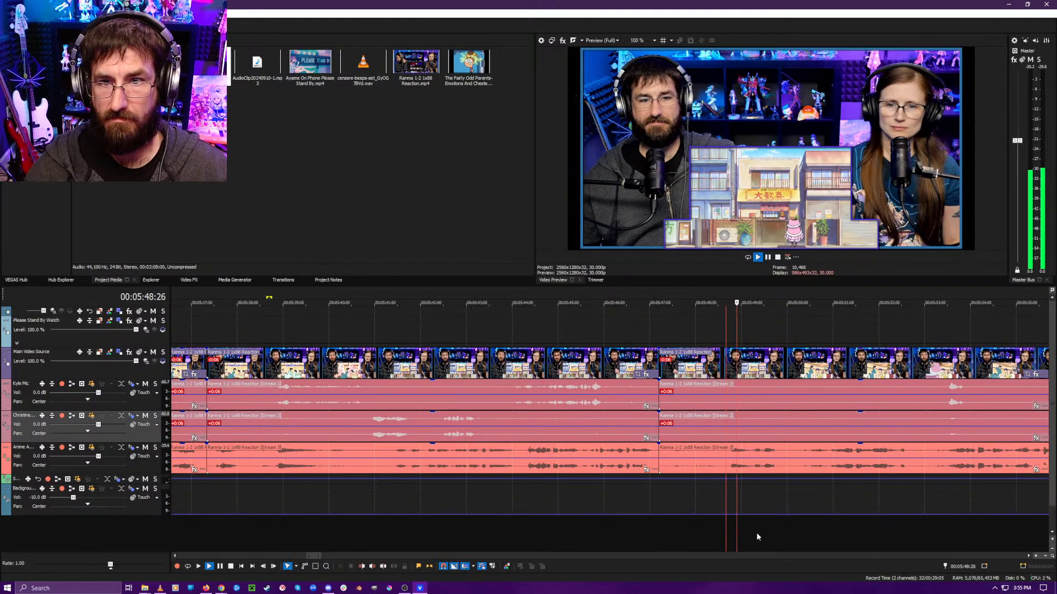
{"action": "left_click", "coordinate": [802, 539]}
{"action": "left_click", "coordinate": [795, 540]}
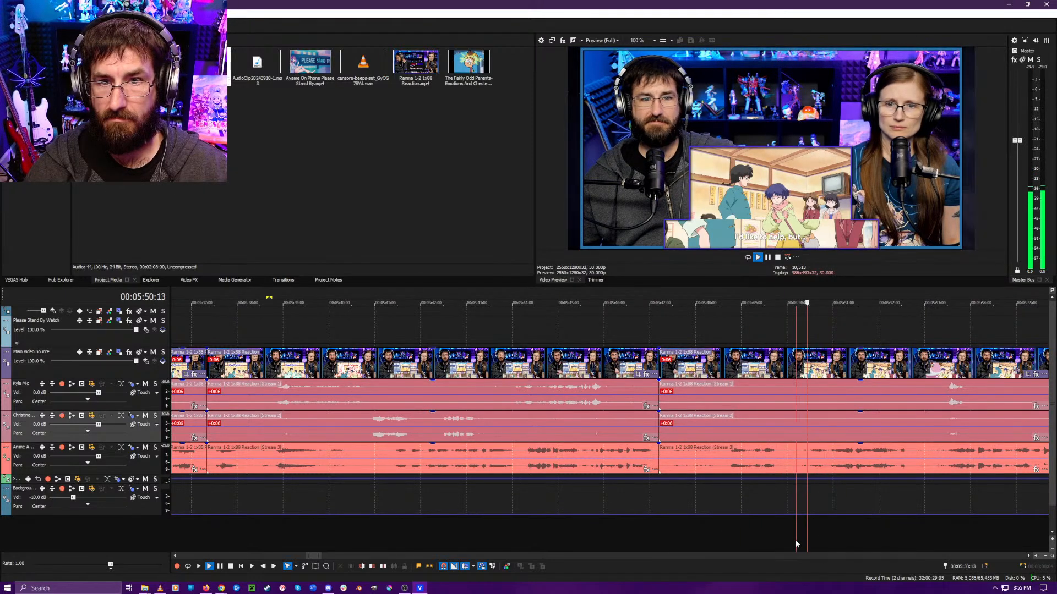
{"action": "key", "text": "space"}
- Play from the cut near 00:05:47, then go back and replay the scene up to 00:05:40:21
{"action": "key", "text": "space"}
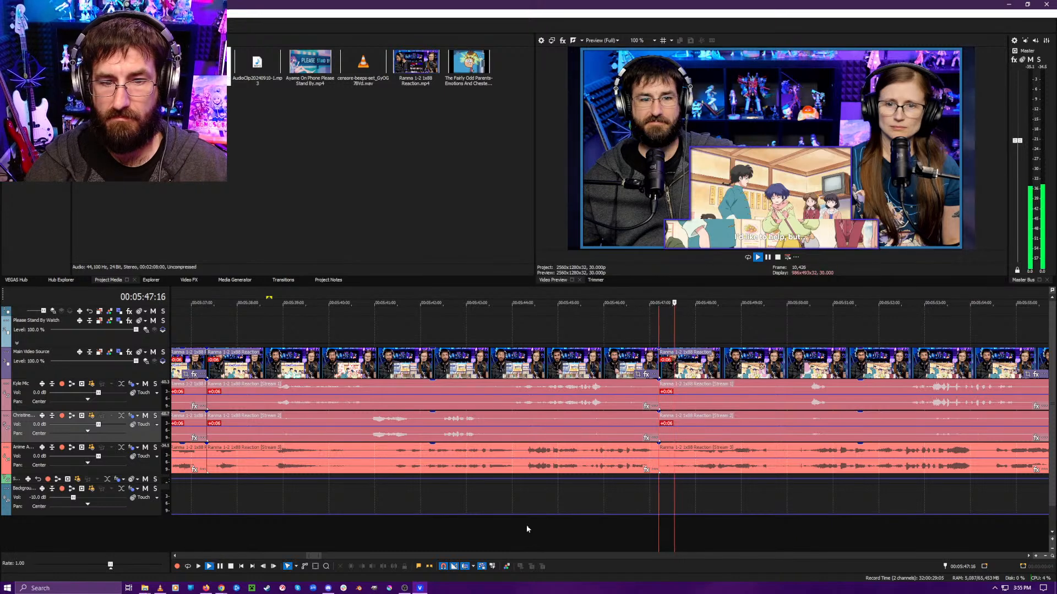
{"action": "left_click", "coordinate": [538, 526]}
{"action": "left_click", "coordinate": [435, 529]}
{"action": "key", "text": "space"}
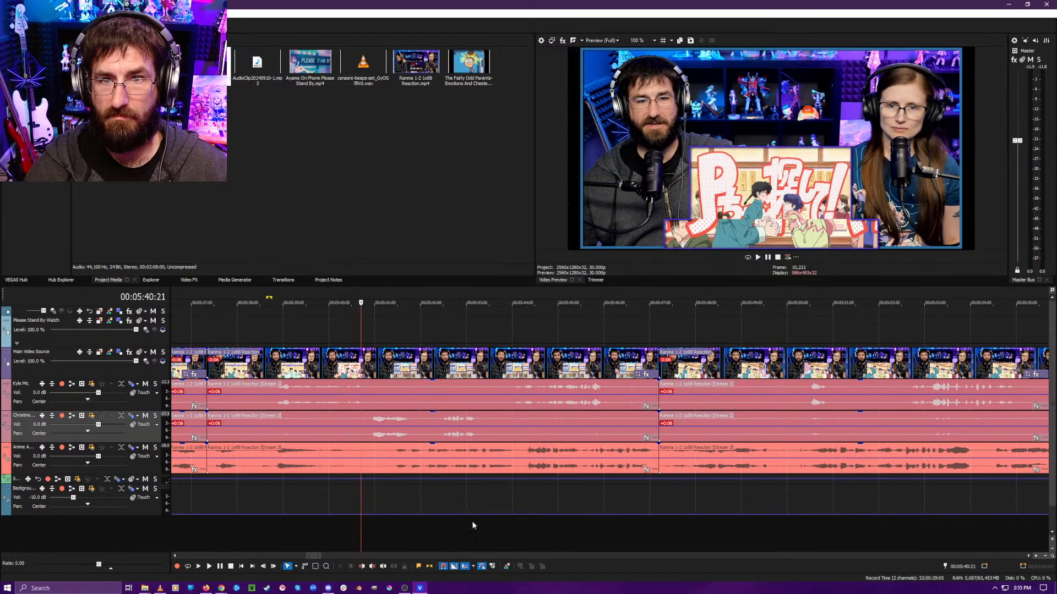
- Extend the end of the last Please Stand By overlay clip to about 00:05:26 and inspect the overlay at 00:04:55:08, 00:05:04:13 and 00:04:44:04
{"action": "scroll", "coordinate": [490, 517], "scroll_direction": "down", "scroll_amount": 6}
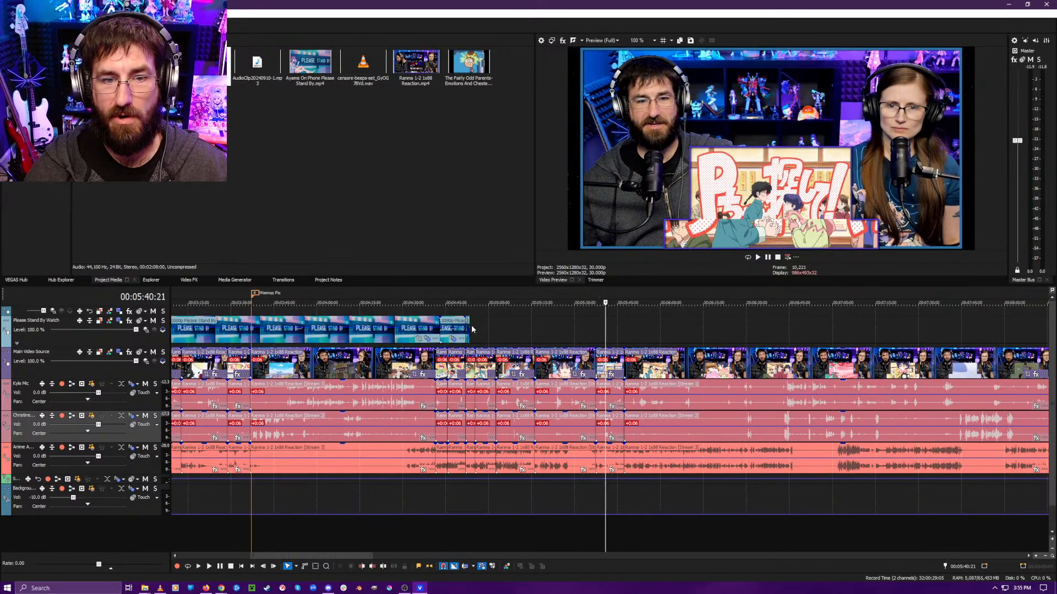
{"action": "left_click_drag", "start_coordinate": [468, 331], "coordinate": [562, 332]}
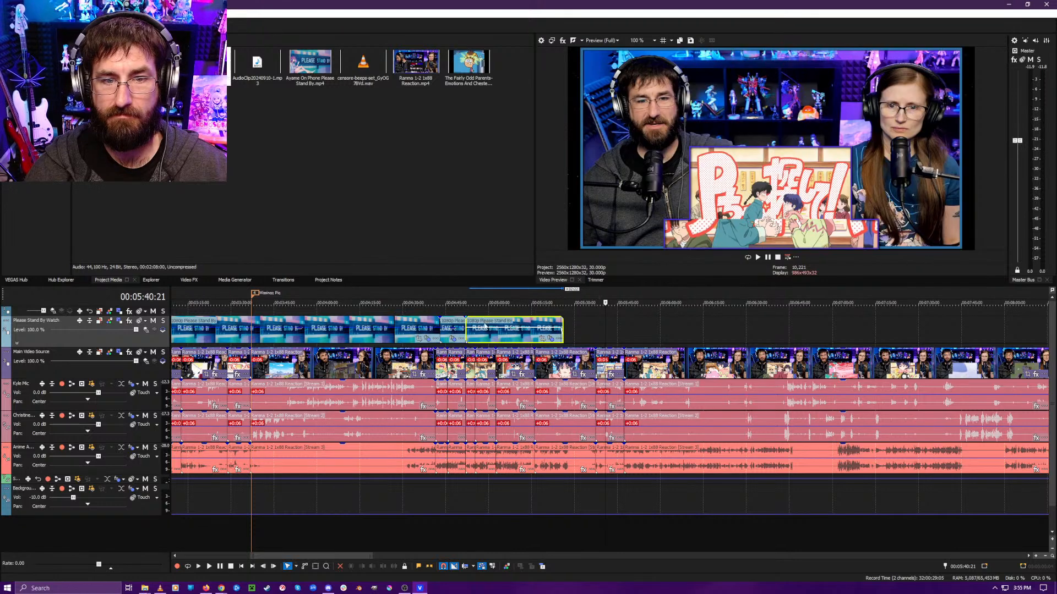
{"action": "left_click", "coordinate": [476, 341]}
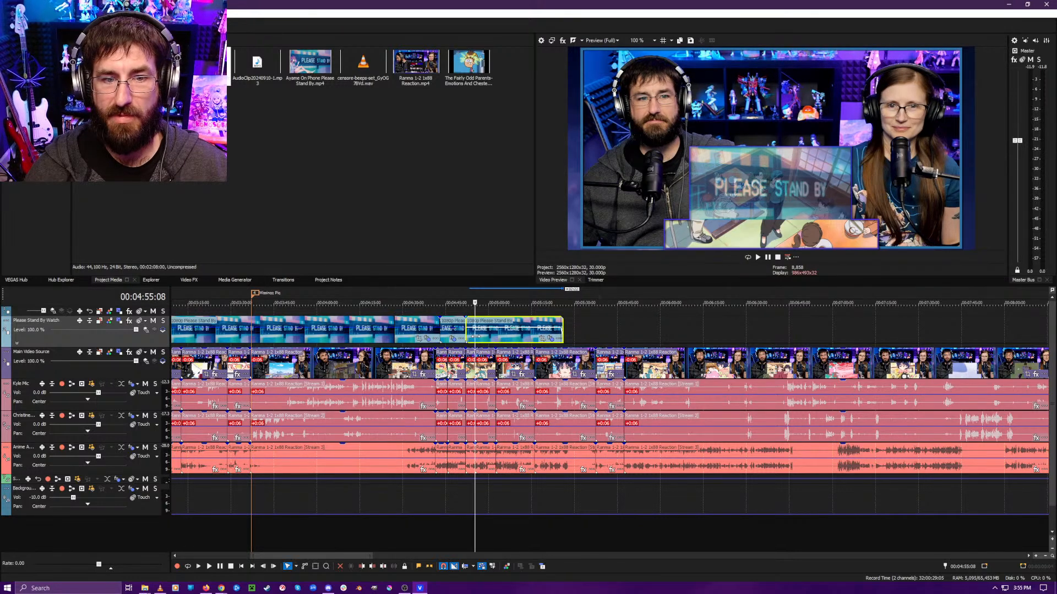
{"action": "left_click_drag", "start_coordinate": [475, 336], "coordinate": [502, 344]}
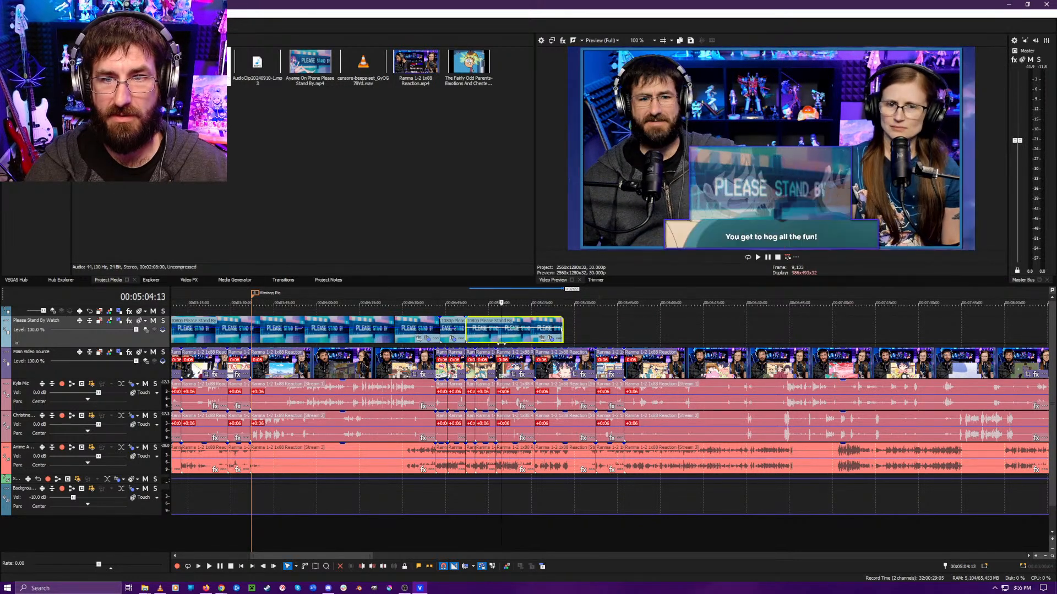
{"action": "scroll", "coordinate": [512, 338], "scroll_direction": "up", "scroll_amount": 2}
{"action": "left_click", "coordinate": [526, 338]}
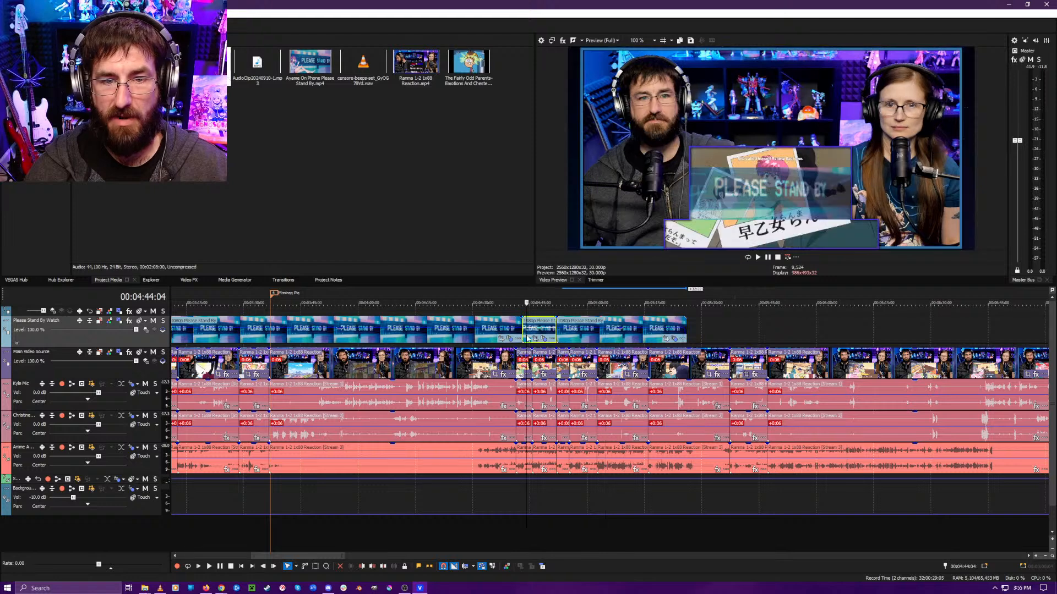
- Split the last Please Stand By overlay clip at about 00:05:05 and move the part after the split to about 00:05:23
{"action": "left_click", "coordinate": [591, 340]}
{"action": "scroll", "coordinate": [630, 355], "scroll_direction": "up", "scroll_amount": 1}
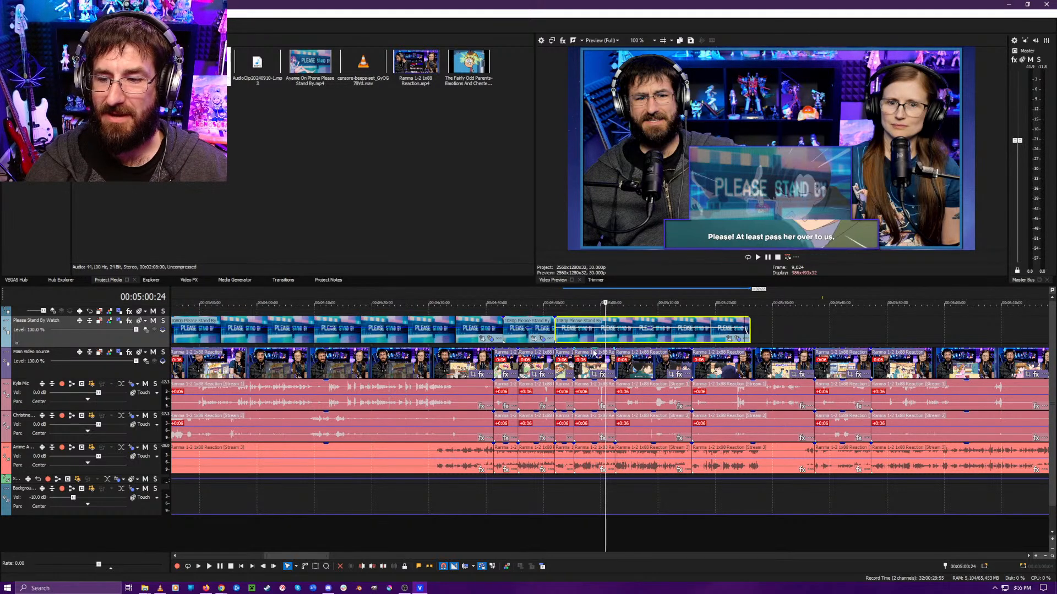
{"action": "scroll", "coordinate": [565, 353], "scroll_direction": "up", "scroll_amount": 1}
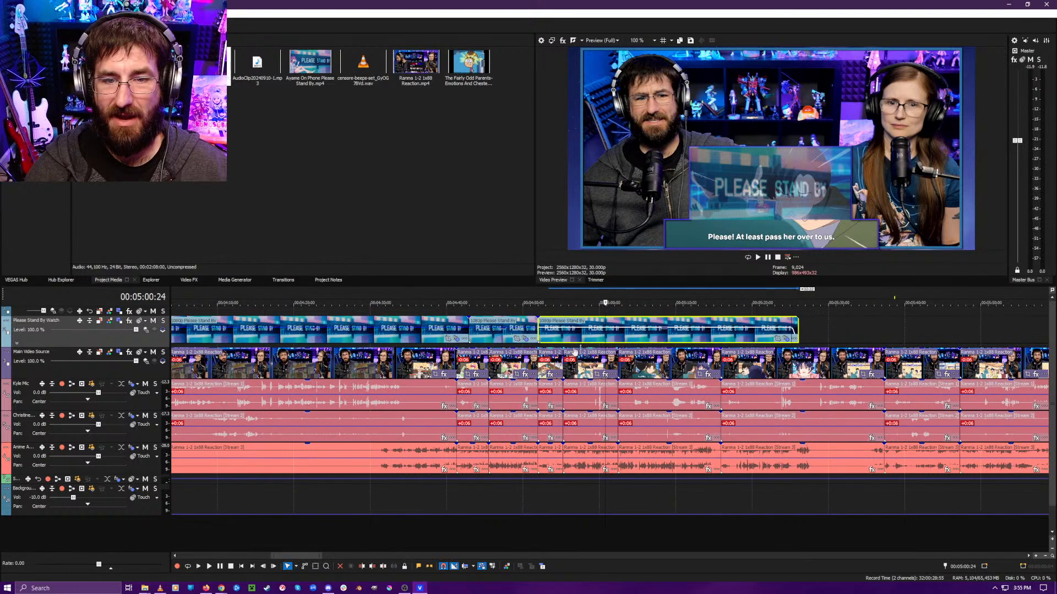
{"action": "left_click", "coordinate": [588, 336]}
{"action": "left_click_drag", "start_coordinate": [587, 336], "coordinate": [781, 330]}
{"action": "key", "text": "s"}
- Paste an overlay copy into the gap at about 00:05:05 and split it at 00:05:09:13
{"action": "right_click", "coordinate": [645, 328]}
{"action": "left_click", "coordinate": [661, 334]}
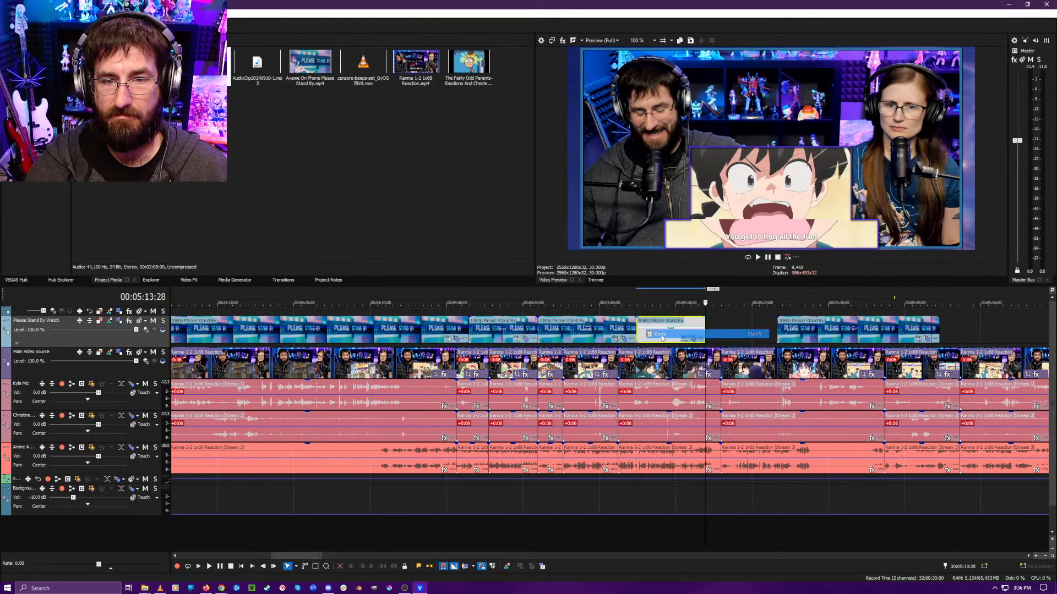
{"action": "left_click", "coordinate": [641, 337]}
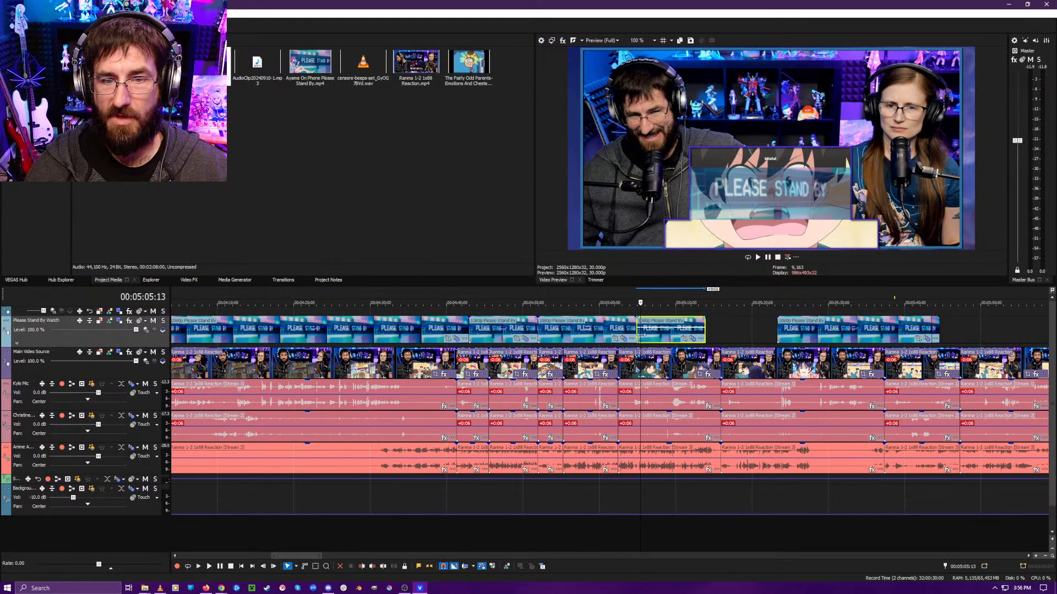
{"action": "left_click_drag", "start_coordinate": [641, 335], "coordinate": [676, 344]}
{"action": "key", "text": "alt+Left"}
{"action": "key", "text": "alt+Left"}
{"action": "key", "text": "alt+Right"}
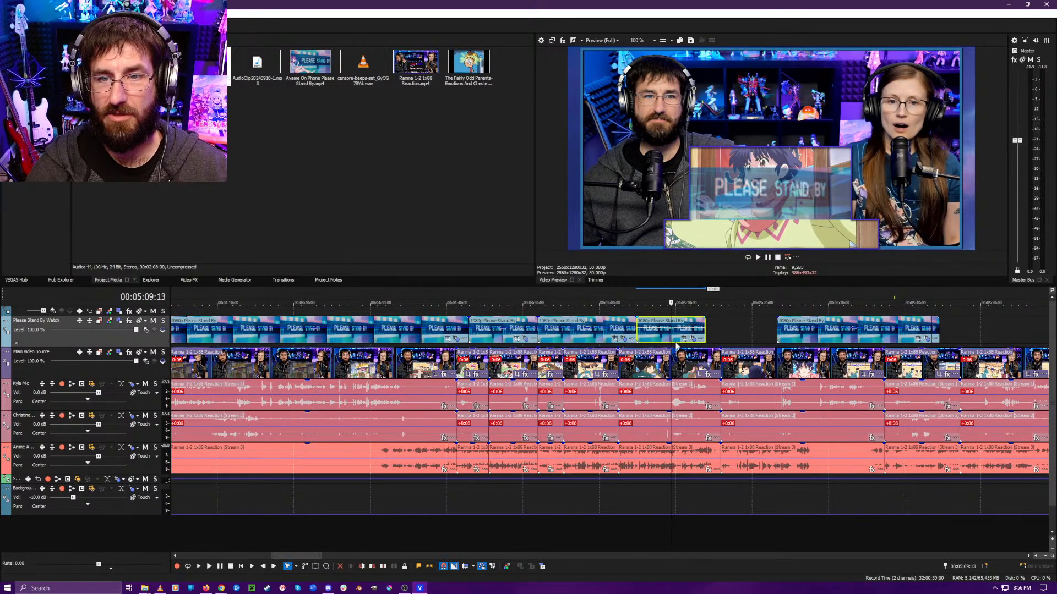
{"action": "key", "text": "s"}
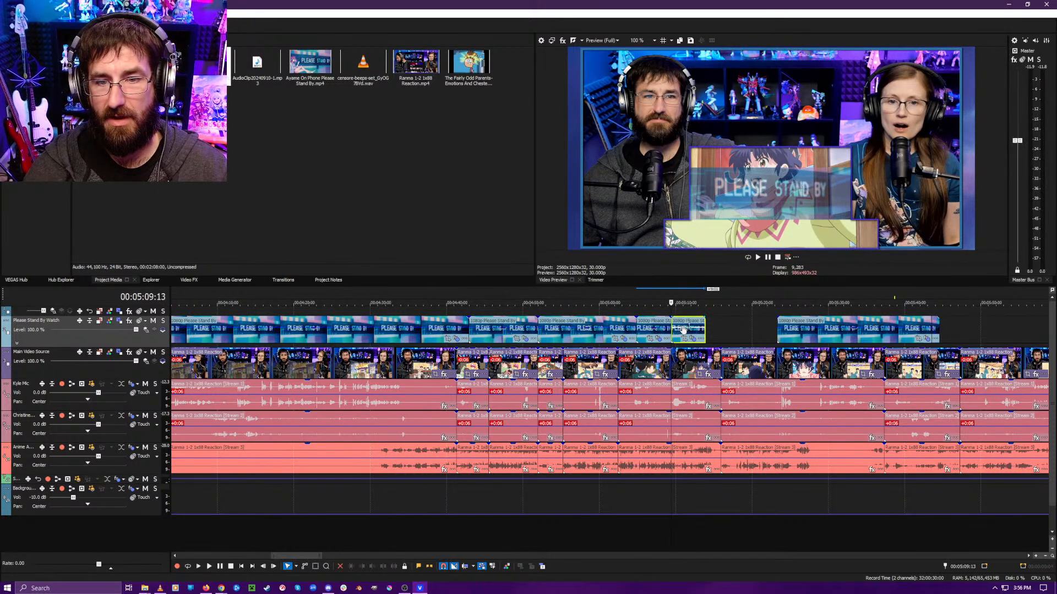
- Move the split-off end piece to about 00:05:49, slide the longer overlay clip back to 00:05:09:13 and check it up to 00:05:30:20
{"action": "left_click_drag", "start_coordinate": [688, 327], "coordinate": [990, 328]}
{"action": "left_click_drag", "start_coordinate": [823, 327], "coordinate": [716, 326]}
{"action": "key", "text": "space"}
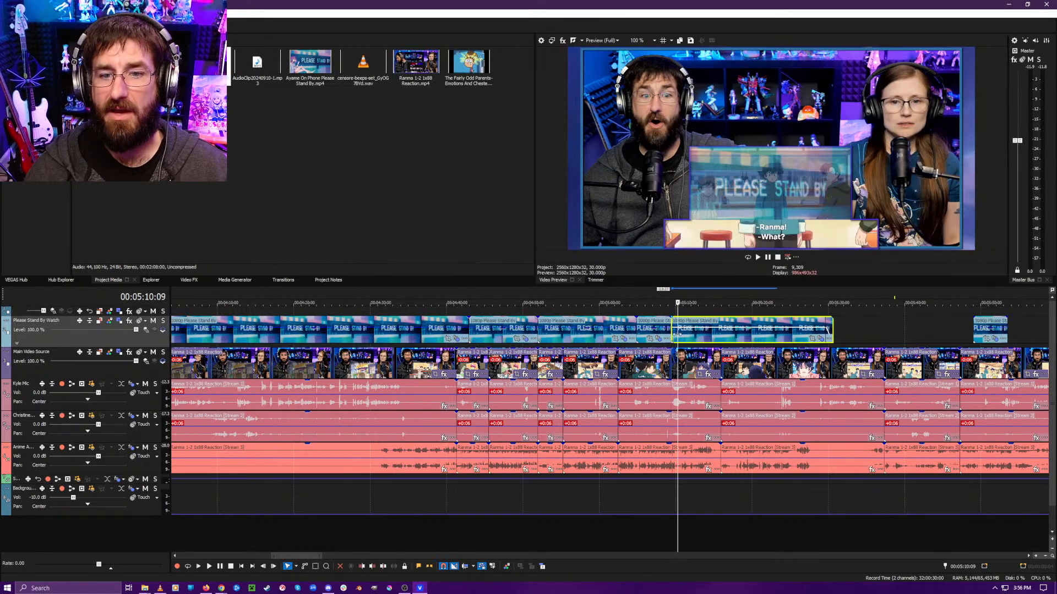
{"action": "left_click", "coordinate": [748, 339]}
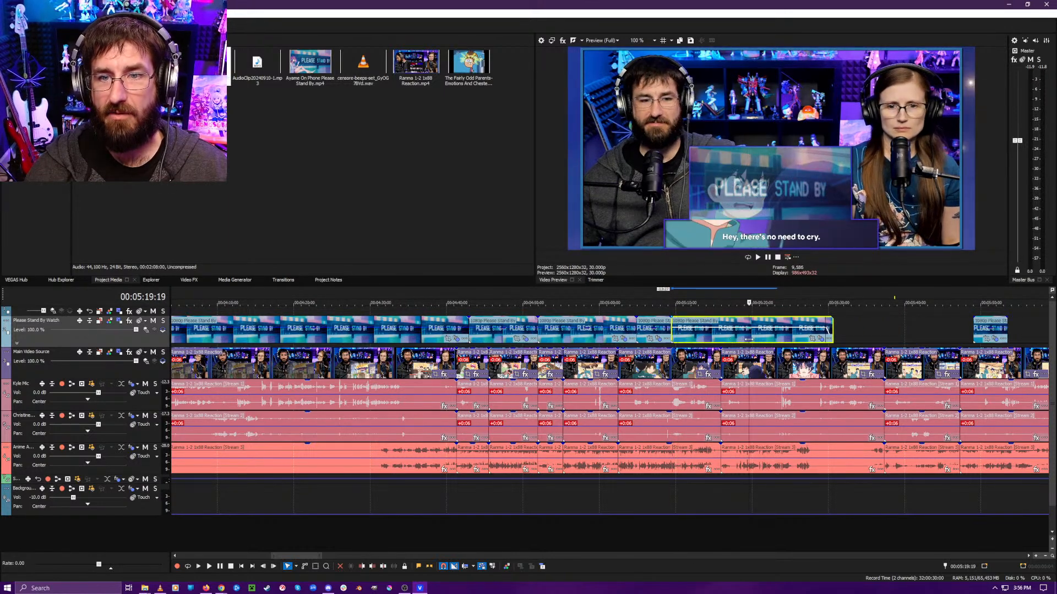
{"action": "left_click_drag", "start_coordinate": [748, 340], "coordinate": [835, 343]}
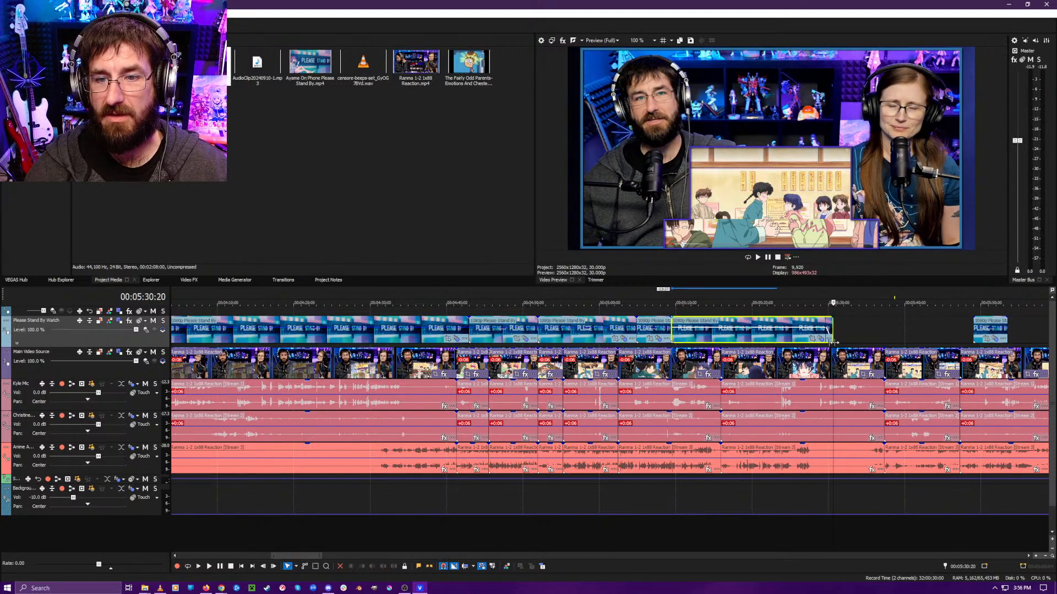
- Delete the leftover overlay piece at about 00:05:50
{"action": "scroll", "coordinate": [688, 367], "scroll_direction": "down", "scroll_amount": 5}
{"action": "left_click", "coordinate": [646, 335]}
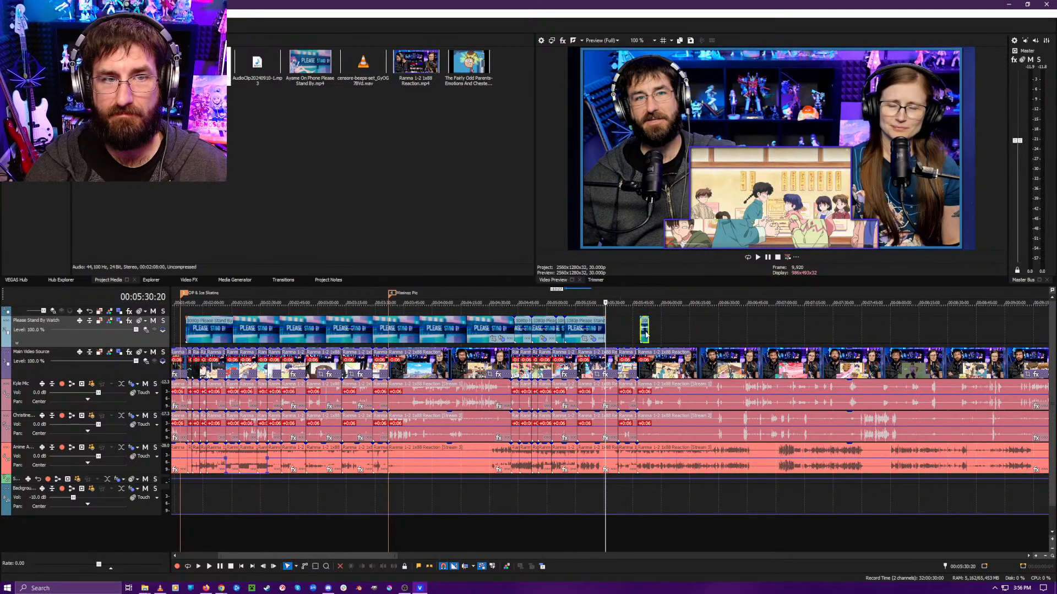
{"action": "left_click", "coordinate": [645, 333]}
{"action": "key", "text": "Delete"}
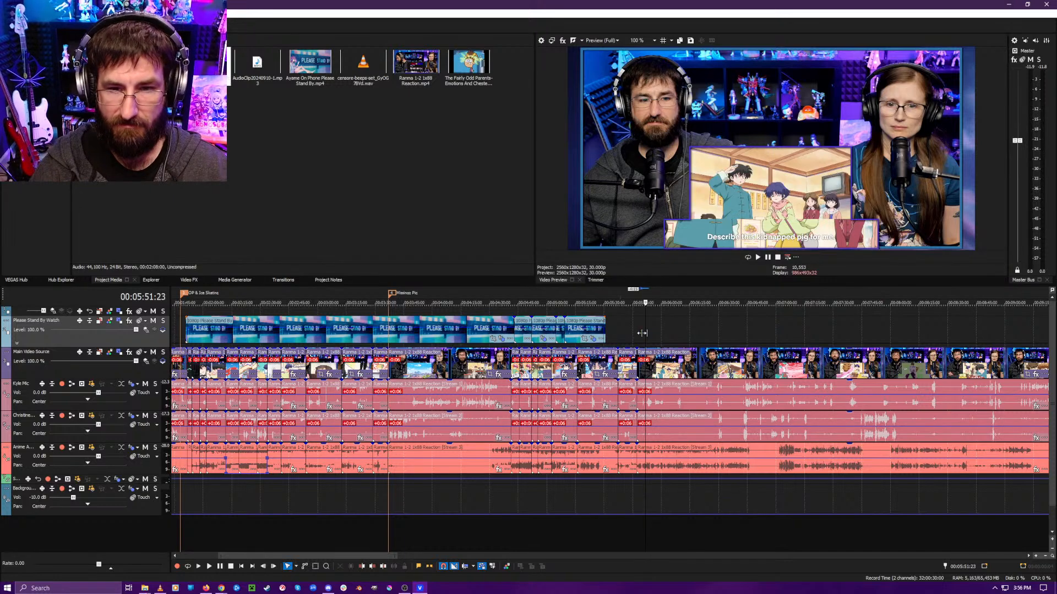
- Play and skim the uncovered stretch from 00:05:32:28 to about 00:05:47 to find where the overlay has to resume
{"action": "left_click", "coordinate": [612, 329]}
{"action": "scroll", "coordinate": [583, 333], "scroll_direction": "up", "scroll_amount": 5}
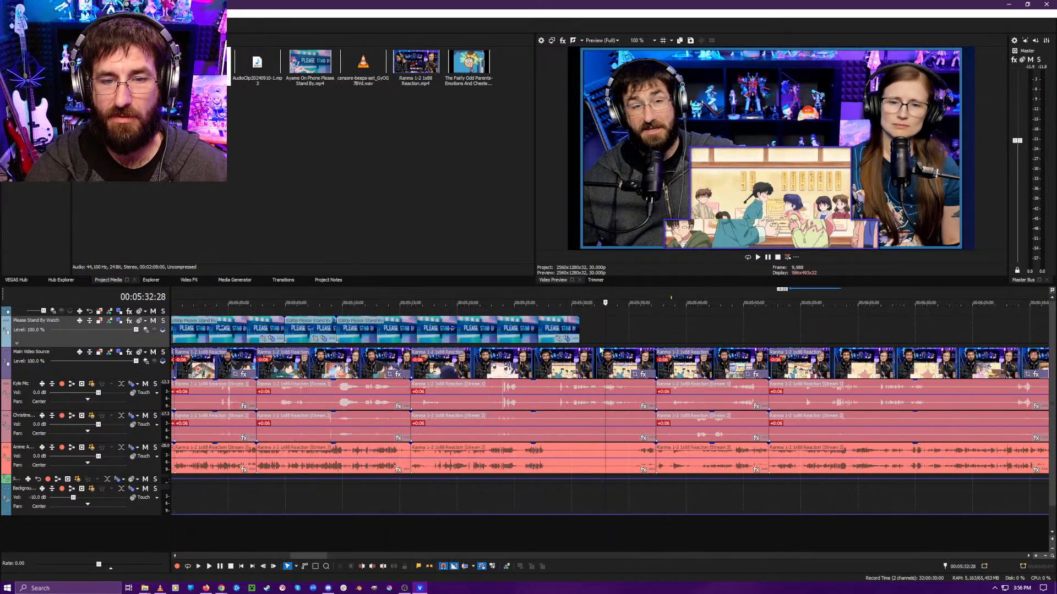
{"action": "key", "text": "space"}
{"action": "scroll", "coordinate": [593, 333], "scroll_direction": "down", "scroll_amount": 2}
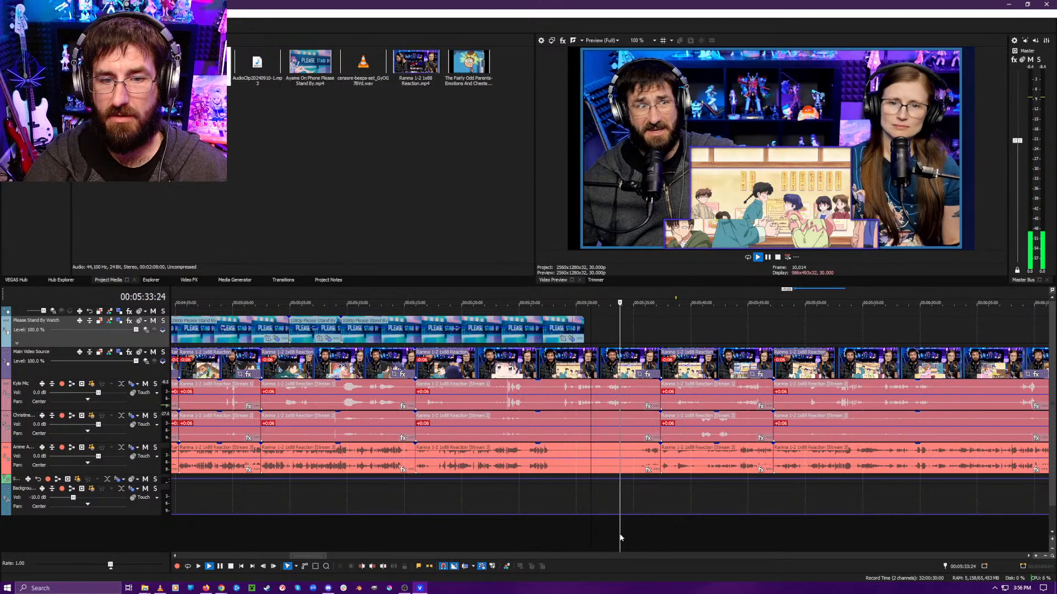
{"action": "left_click", "coordinate": [691, 547]}
{"action": "left_click", "coordinate": [738, 541]}
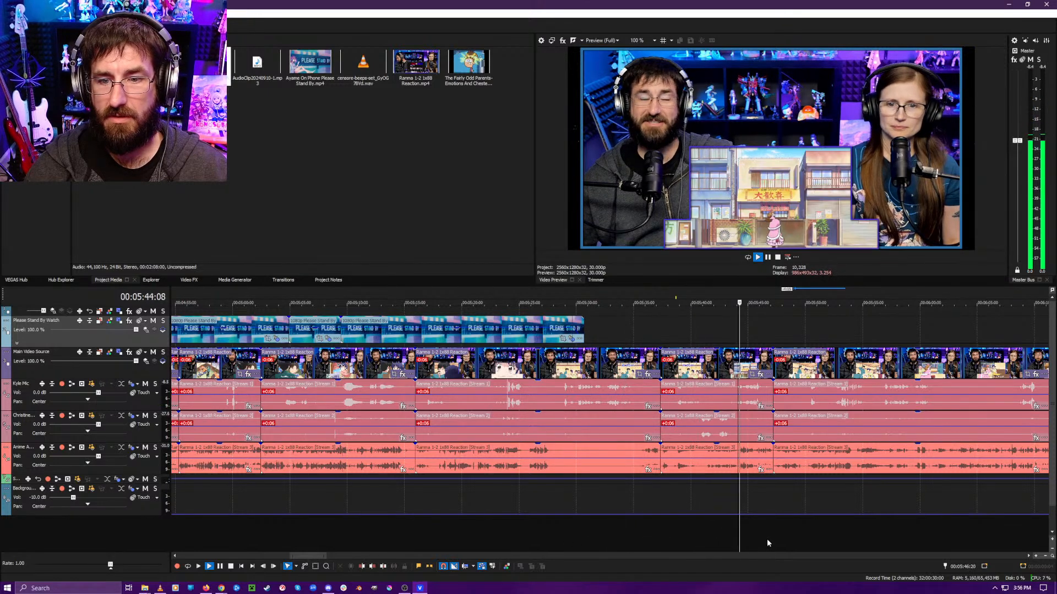
{"action": "left_click", "coordinate": [769, 540]}
{"action": "key", "text": "space"}
{"action": "left_click", "coordinate": [745, 540]}
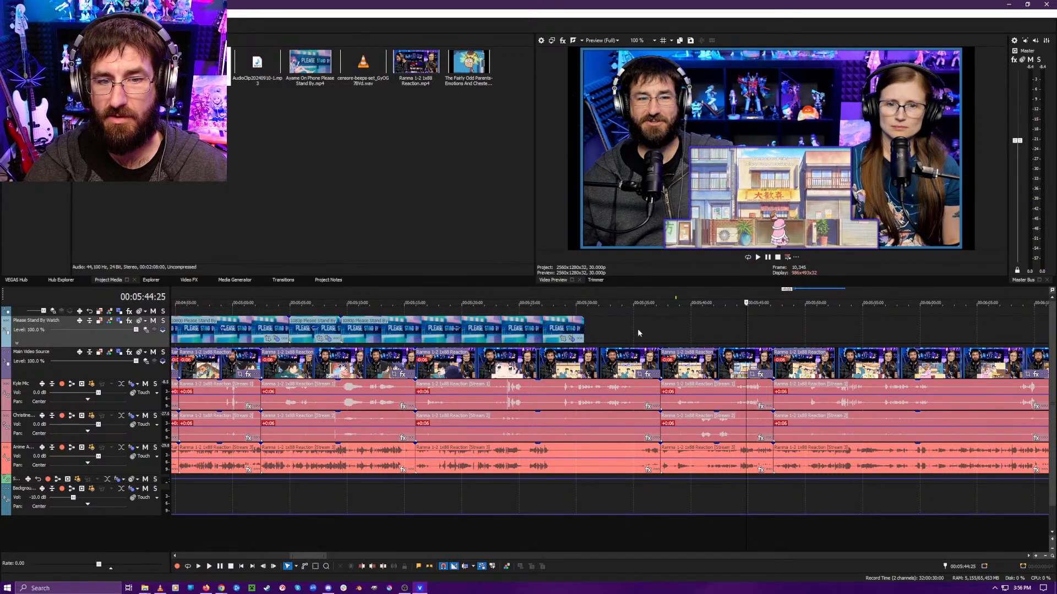
- Paste an overlay clip at 00:05:40:27 and trim its end to the cut at 00:05:47:06
{"action": "left_click", "coordinate": [736, 333]}
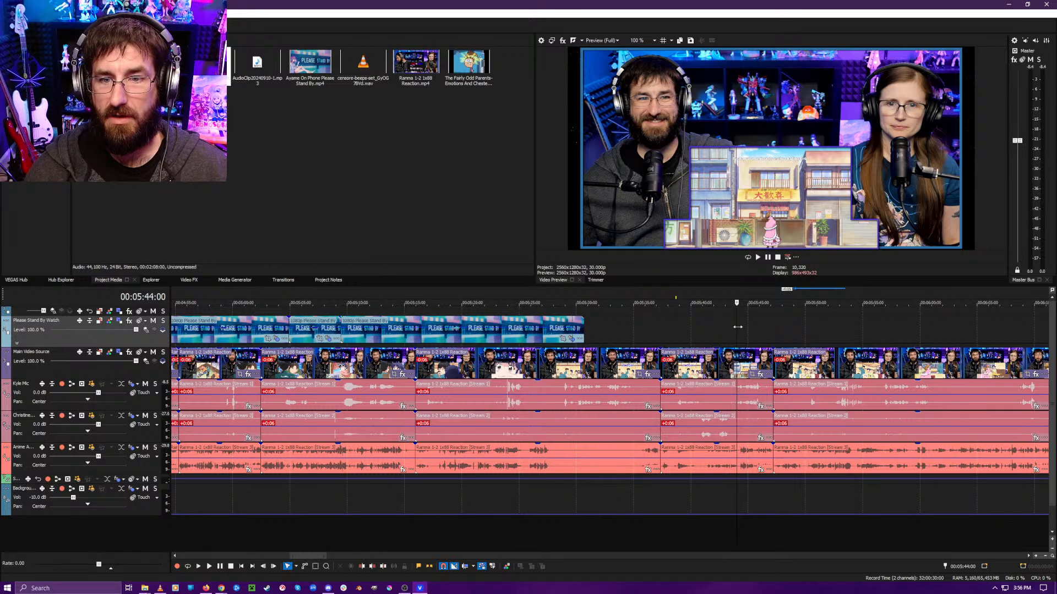
{"action": "left_click", "coordinate": [671, 330]}
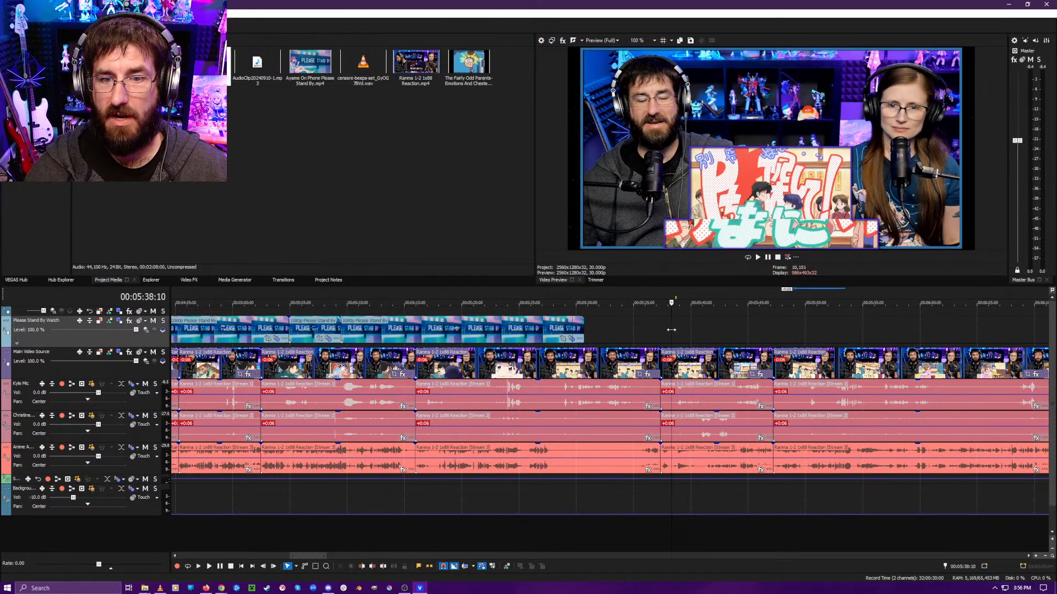
{"action": "left_click", "coordinate": [701, 333]}
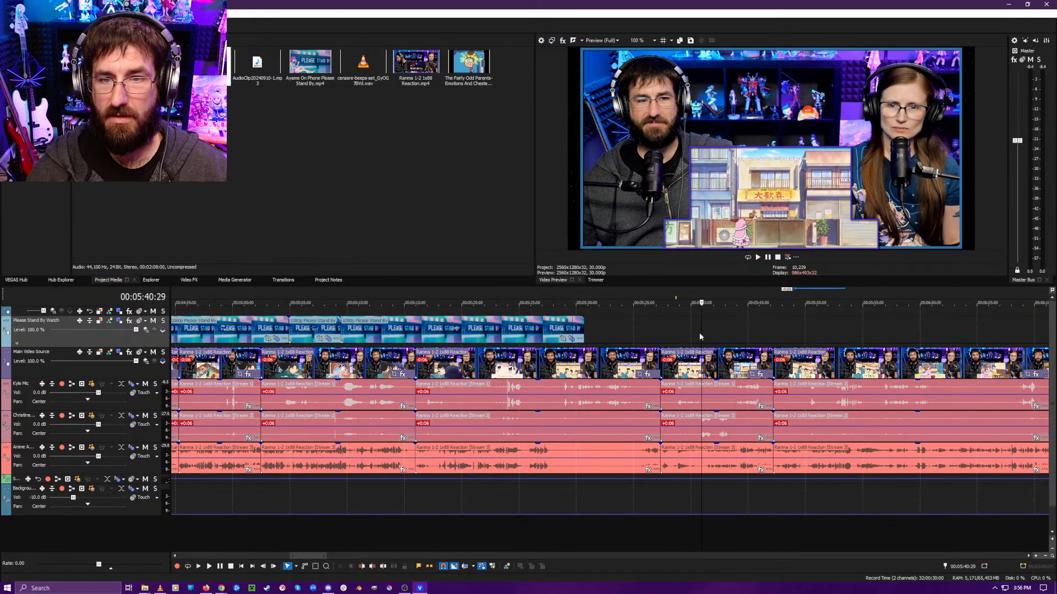
{"action": "key", "text": "Left"}
{"action": "key", "text": "Left"}
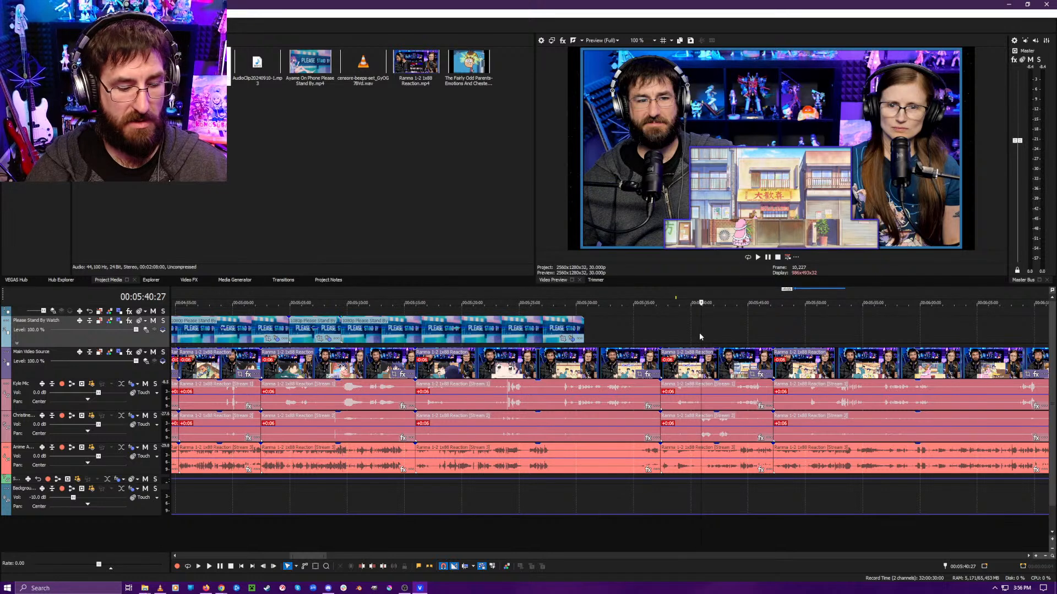
{"action": "key", "text": "ctrl+v"}
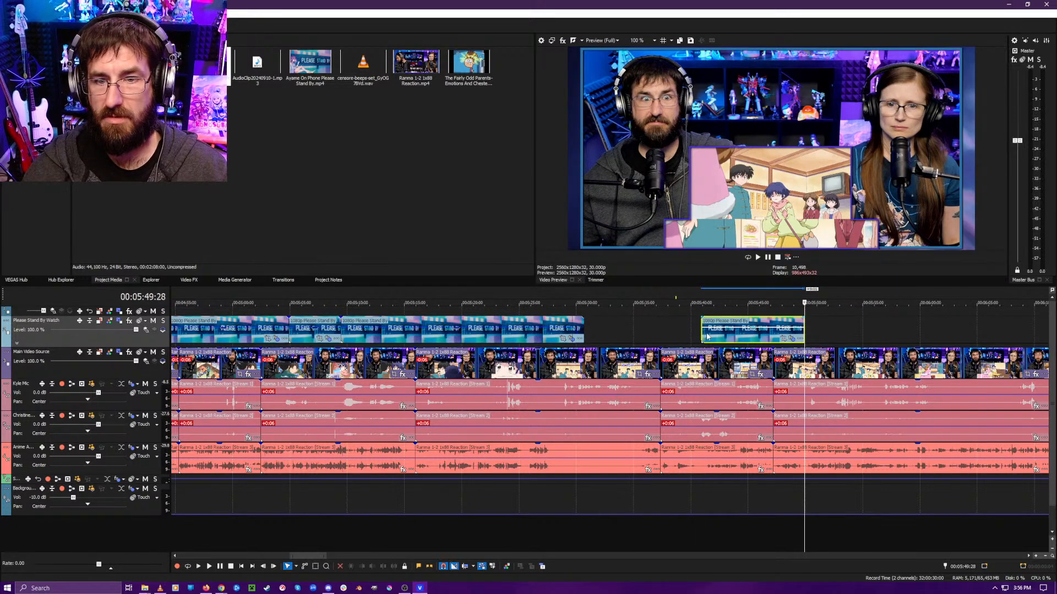
{"action": "left_click", "coordinate": [719, 334]}
{"action": "left_click_drag", "start_coordinate": [719, 331], "coordinate": [772, 330]}
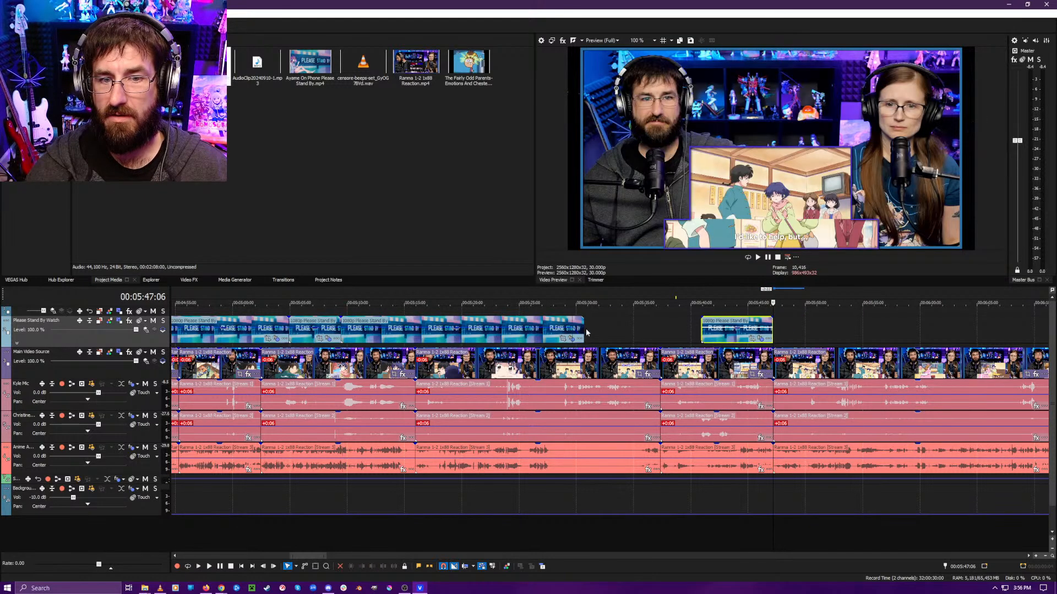
- Extend the preceding overlay clip to about 00:05:51, split it at 00:05:40:26 and move the part after the split to 00:05:47:06
{"action": "left_click_drag", "start_coordinate": [583, 333], "coordinate": [823, 331]}
{"action": "left_click", "coordinate": [701, 335]}
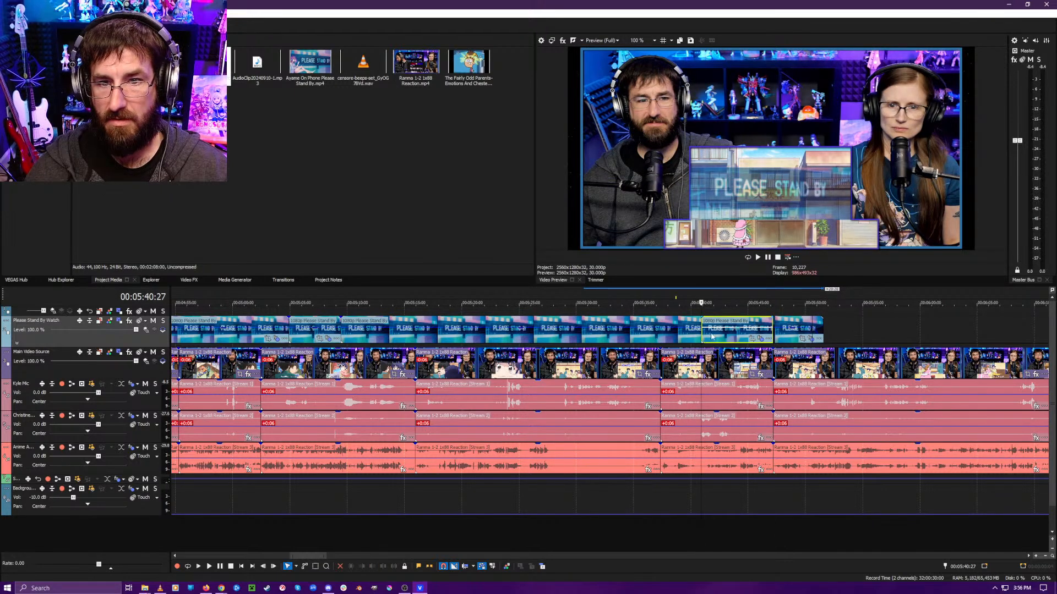
{"action": "scroll", "coordinate": [712, 337], "scroll_direction": "up", "scroll_amount": 6}
{"action": "left_click", "coordinate": [601, 335]}
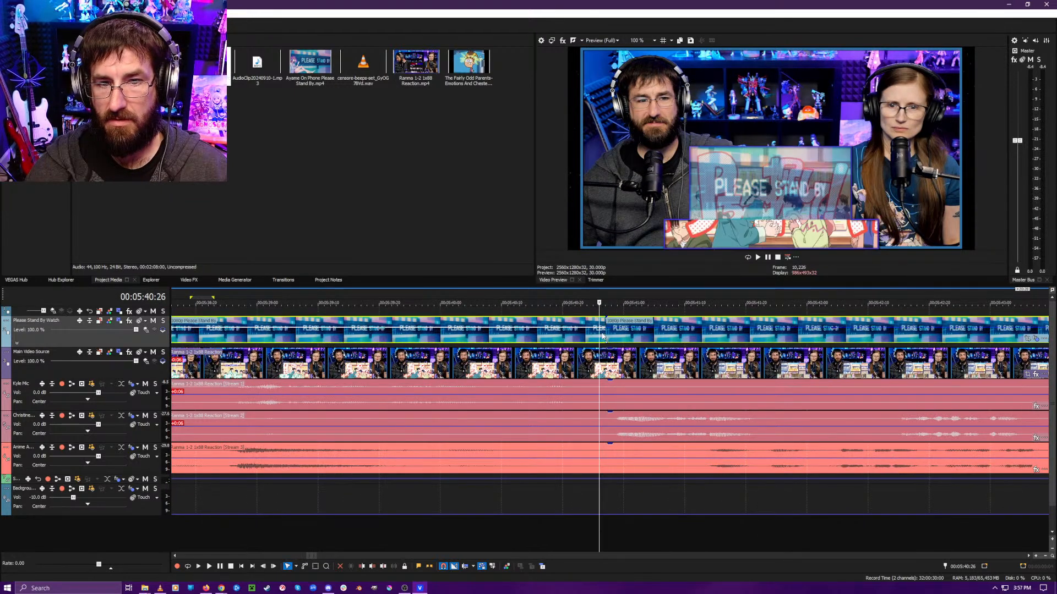
{"action": "scroll", "coordinate": [712, 323], "scroll_direction": "down", "scroll_amount": 8}
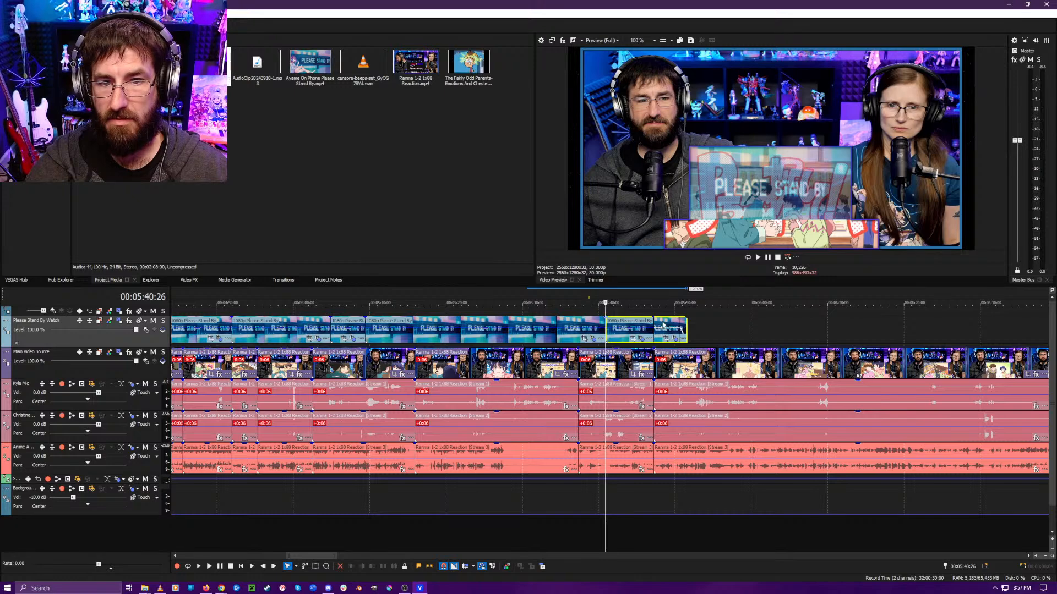
{"action": "left_click_drag", "start_coordinate": [663, 325], "coordinate": [710, 327]}
- Extend the end of the overlay clip at 00:05:40:26 to meet the next overlay clip, and inspect the join
{"action": "scroll", "coordinate": [678, 333], "scroll_direction": "up", "scroll_amount": 7}
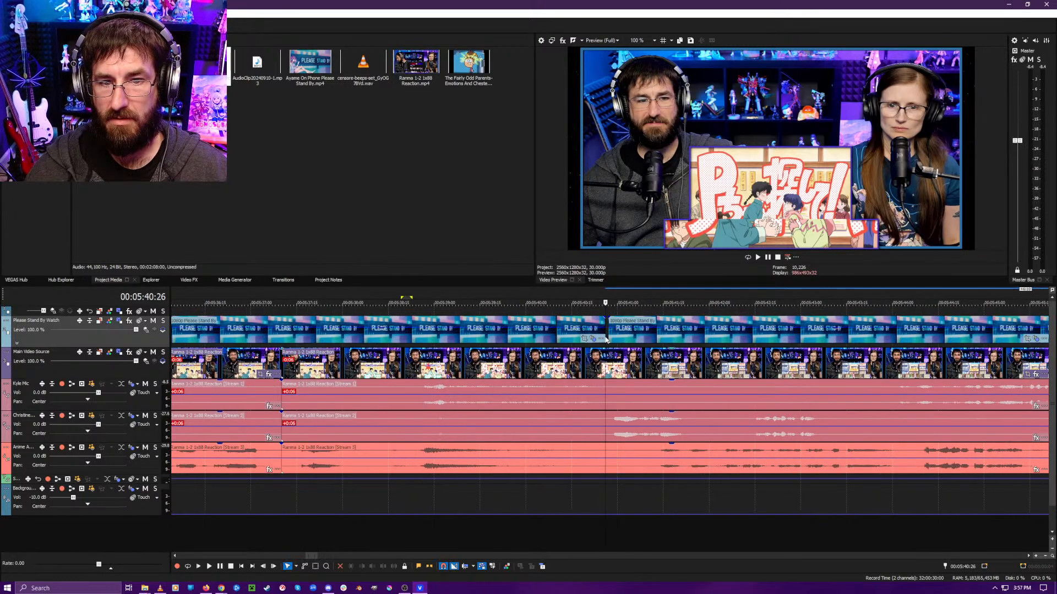
{"action": "scroll", "coordinate": [606, 339], "scroll_direction": "up", "scroll_amount": 1}
{"action": "left_click_drag", "start_coordinate": [604, 339], "coordinate": [609, 339]}
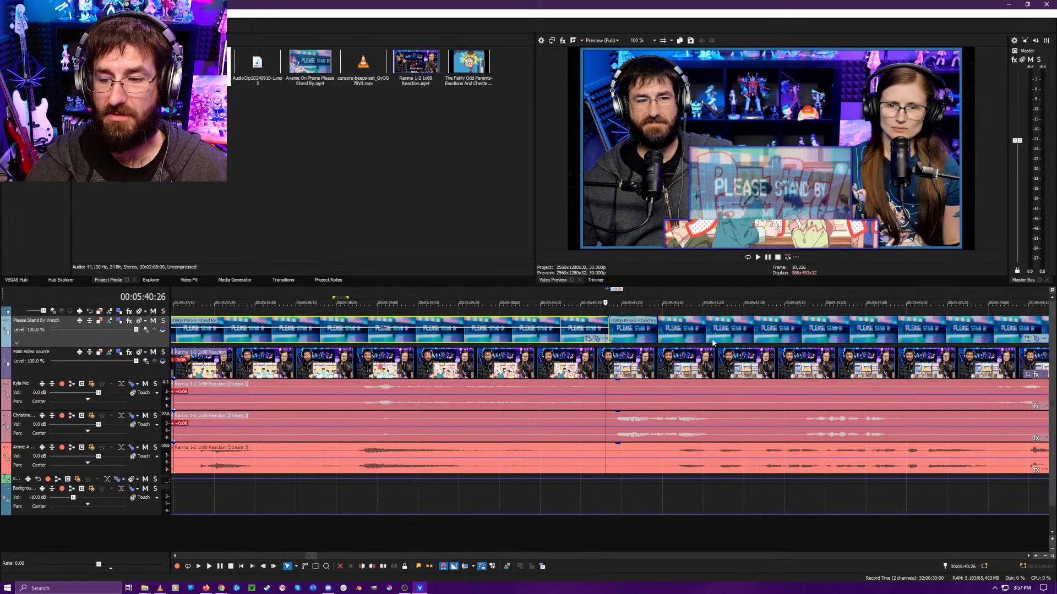
{"action": "left_click", "coordinate": [626, 341]}
{"action": "scroll", "coordinate": [605, 342], "scroll_direction": "up", "scroll_amount": 1}
{"action": "scroll", "coordinate": [595, 342], "scroll_direction": "up", "scroll_amount": 1}
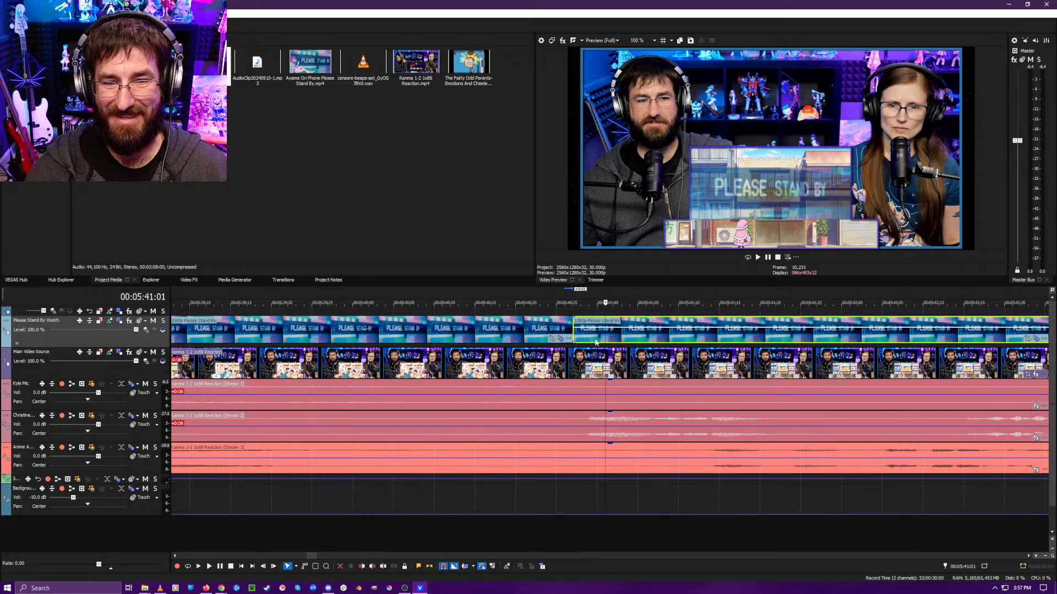
- Play the overlay from 00:05:41:01 to about 00:05:54:17, replaying the passage across the cut at 00:05:47
{"action": "scroll", "coordinate": [595, 342], "scroll_direction": "down", "scroll_amount": 3}
{"action": "key", "text": "space"}
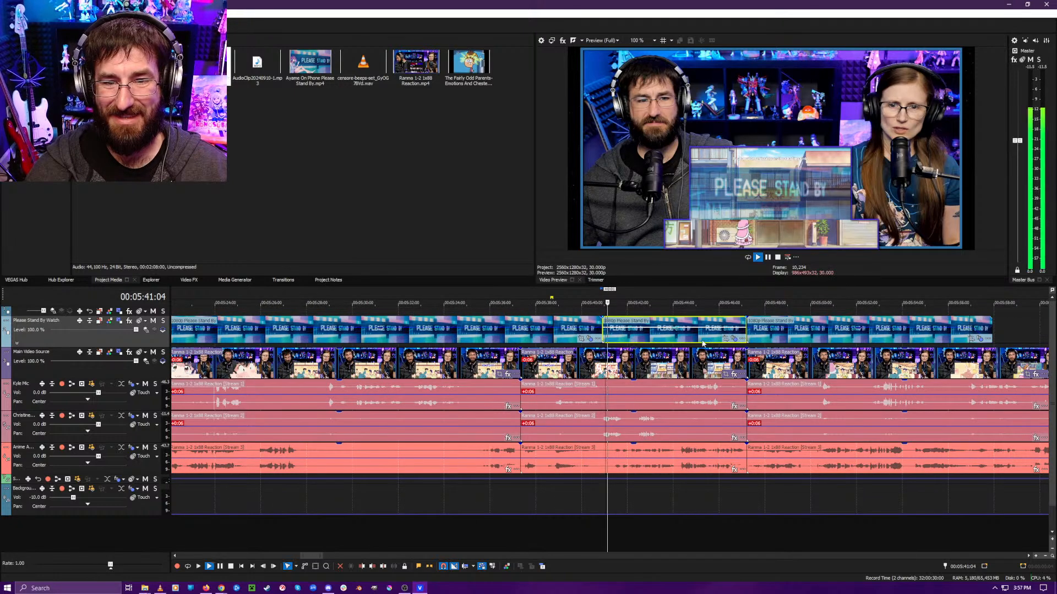
{"action": "left_click", "coordinate": [735, 537]}
{"action": "scroll", "coordinate": [787, 525], "scroll_direction": "down", "scroll_amount": 3}
{"action": "scroll", "coordinate": [674, 517], "scroll_direction": "up", "scroll_amount": 1}
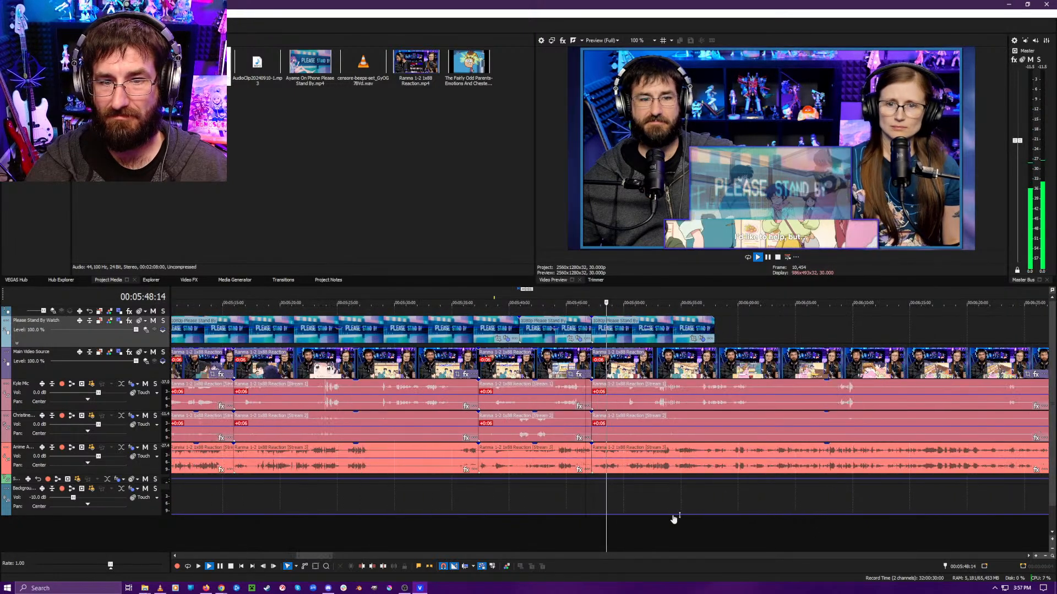
{"action": "scroll", "coordinate": [553, 531], "scroll_direction": "up", "scroll_amount": 2}
{"action": "left_click", "coordinate": [525, 536]}
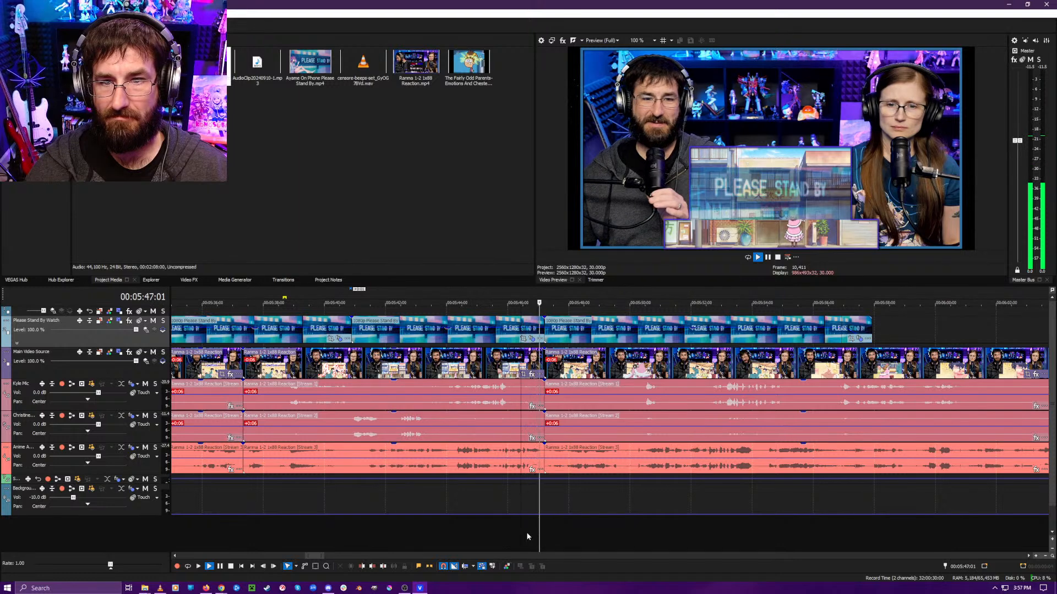
{"action": "key", "text": "Return"}
{"action": "left_click", "coordinate": [552, 536]}
{"action": "key", "text": "space"}
{"action": "left_click", "coordinate": [627, 537]}
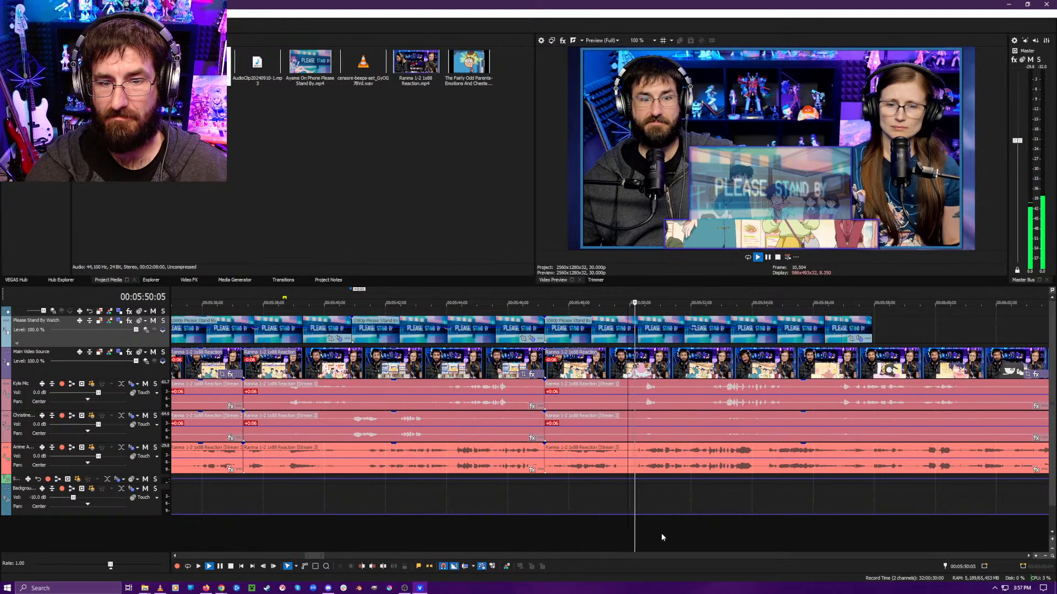
{"action": "left_click", "coordinate": [734, 534]}
{"action": "scroll", "coordinate": [687, 528], "scroll_direction": "up", "scroll_amount": 1}
{"action": "scroll", "coordinate": [687, 528], "scroll_direction": "down", "scroll_amount": 1}
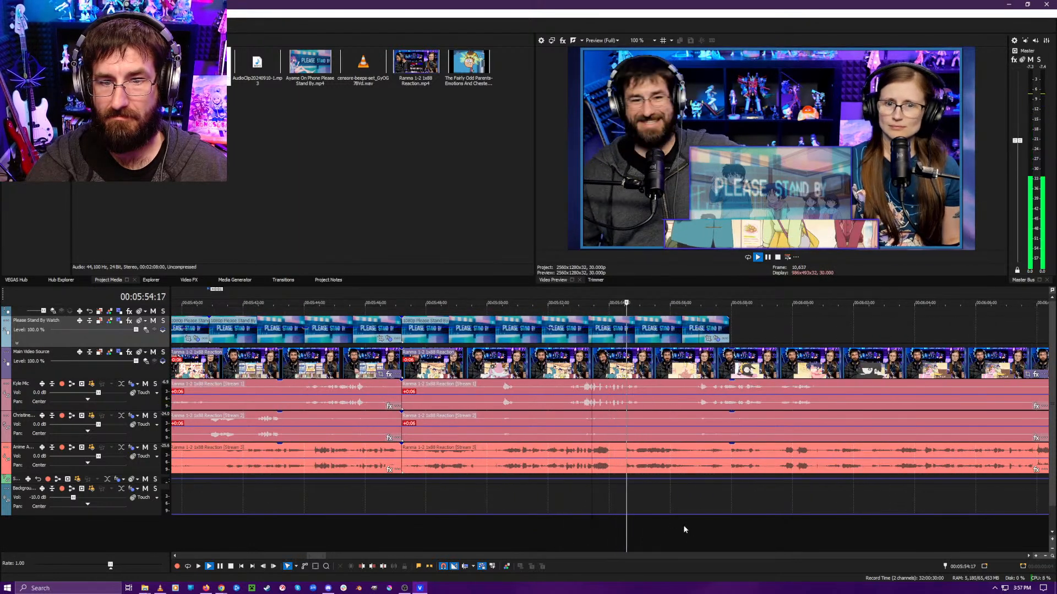
- Play past the end of the Please Stand By clips and split the reaction footage on all tracks at 00:06:02:05
{"action": "left_click", "coordinate": [714, 528]}
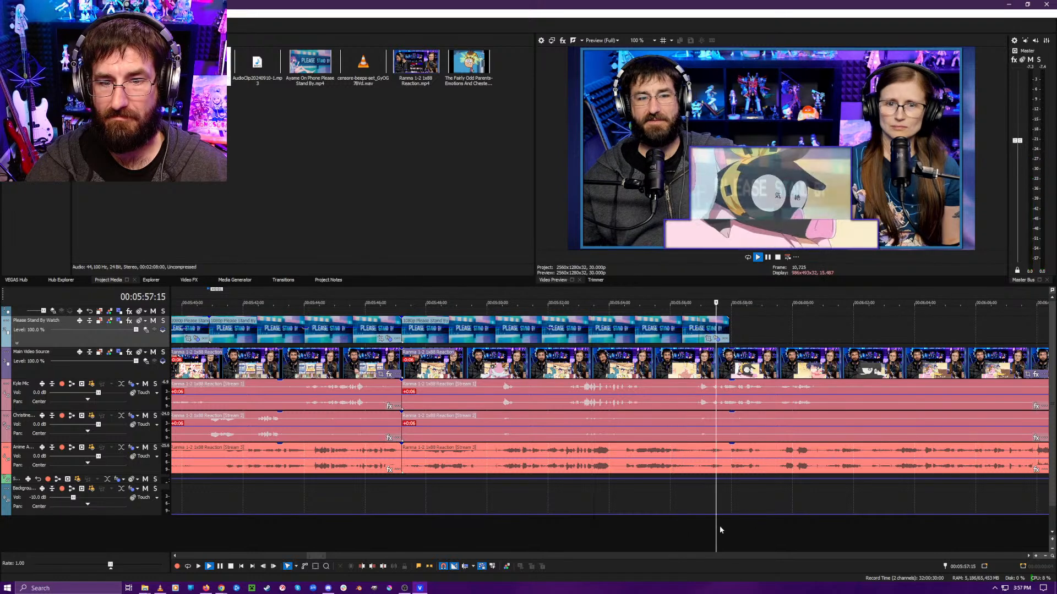
{"action": "scroll", "coordinate": [721, 522], "scroll_direction": "down", "scroll_amount": 3}
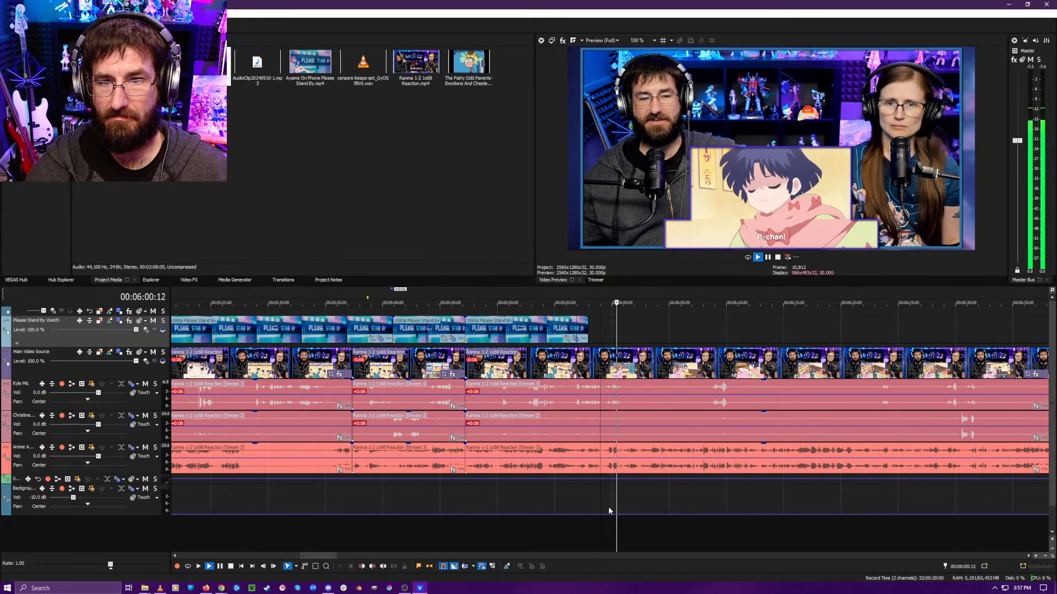
{"action": "key", "text": "Return"}
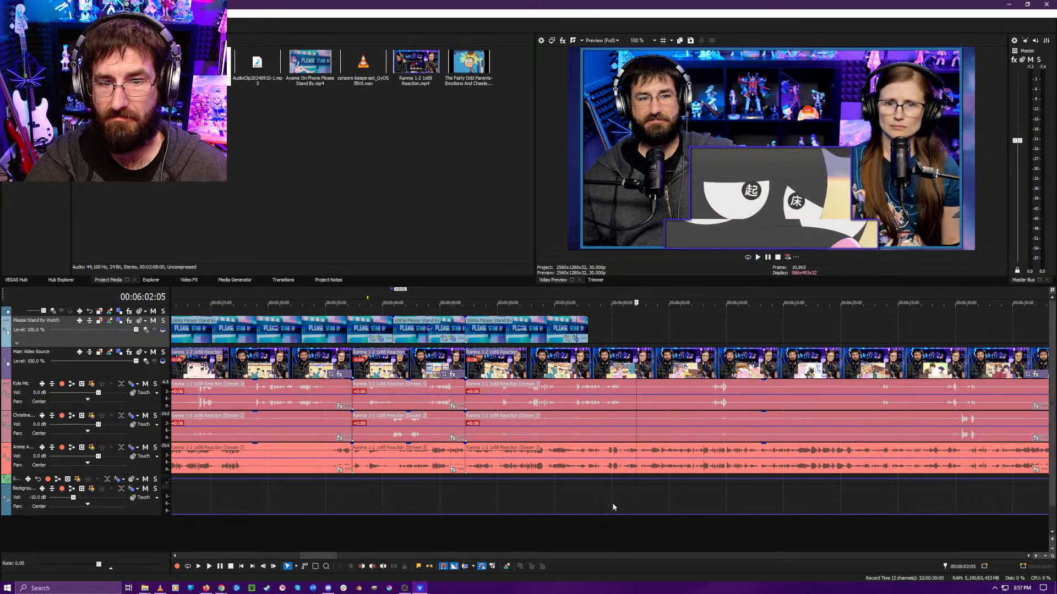
{"action": "key", "text": "s"}
- Trim the start of the clip after the 00:06:02:05 split to 00:06:05:19 on all tracks and close the gap
{"action": "key", "text": "Return"}
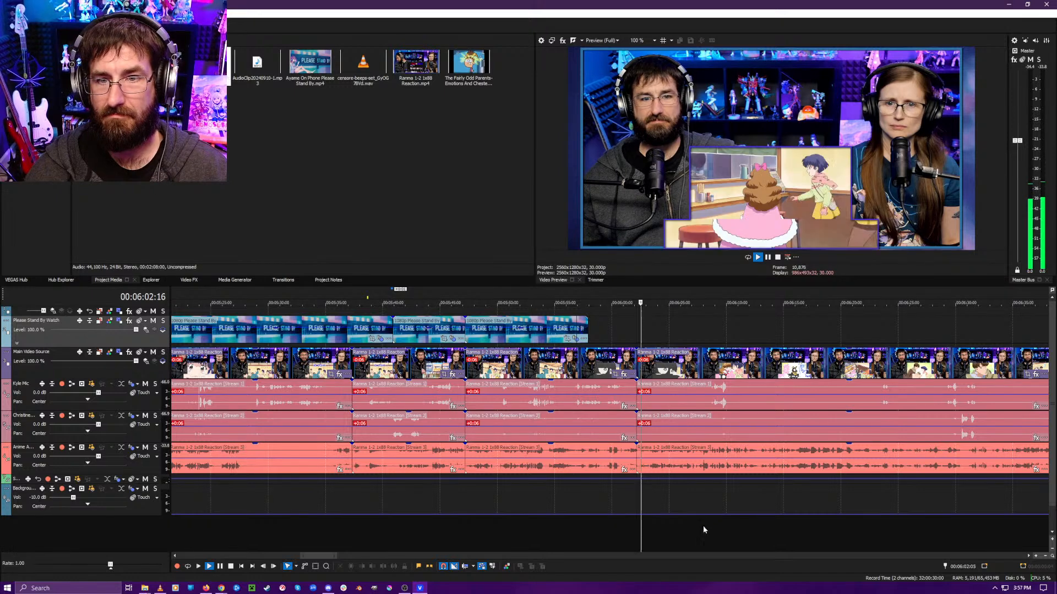
{"action": "left_click", "coordinate": [703, 526]}
{"action": "scroll", "coordinate": [616, 524], "scroll_direction": "up", "scroll_amount": 4}
{"action": "left_click", "coordinate": [556, 535]}
{"action": "left_click", "coordinate": [552, 535]}
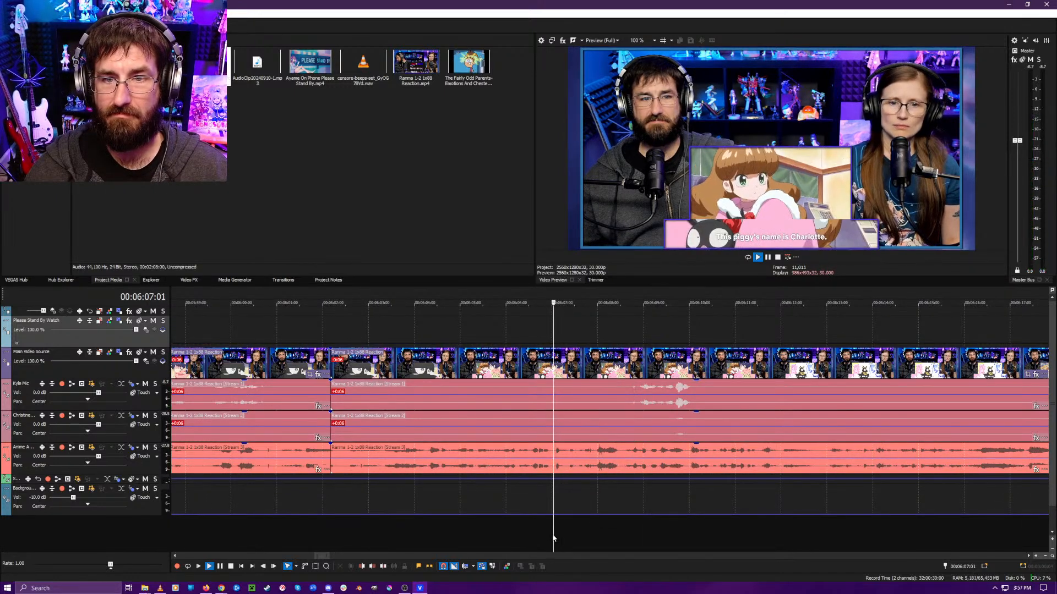
{"action": "left_click", "coordinate": [425, 537]}
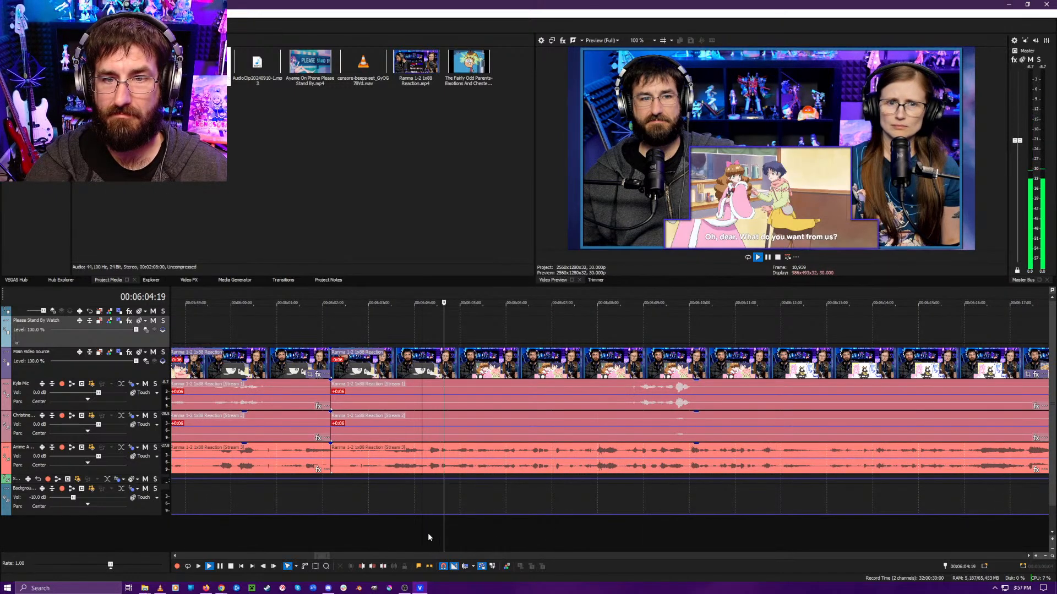
{"action": "left_click", "coordinate": [463, 530]}
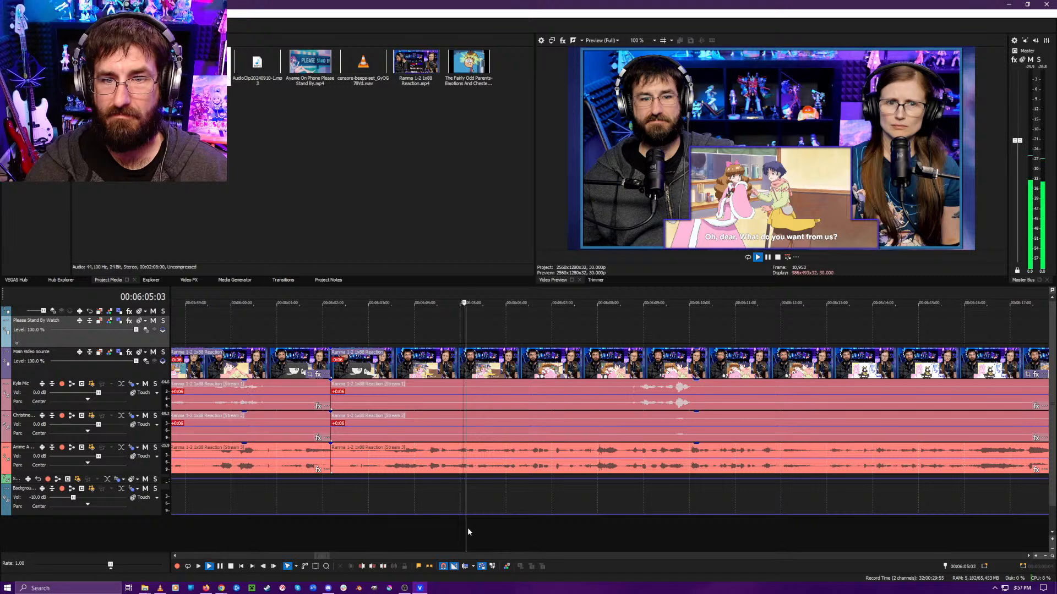
{"action": "left_click", "coordinate": [495, 527]}
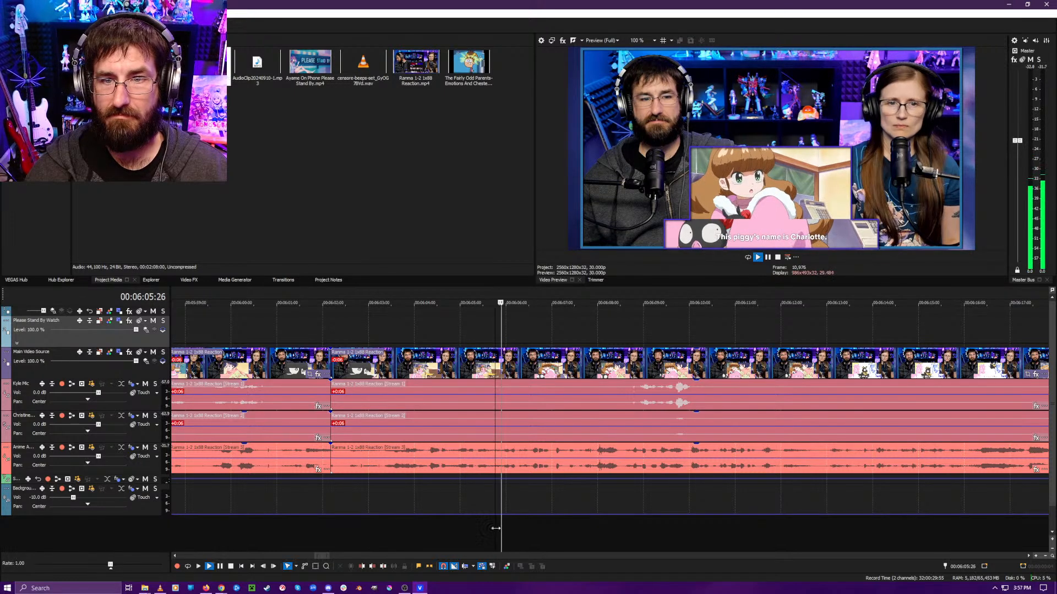
{"action": "key", "text": "space"}
{"action": "key", "text": "Left"}
{"action": "key", "text": "Left"}
{"action": "key", "text": "Left"}
{"action": "key", "text": "Left"}
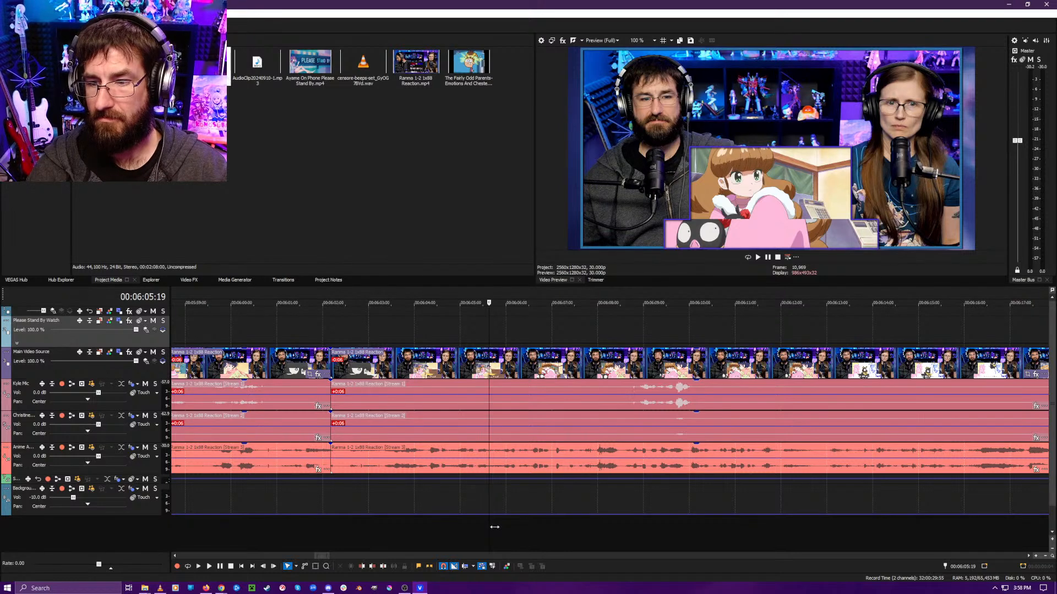
{"action": "key", "text": "alt+["}
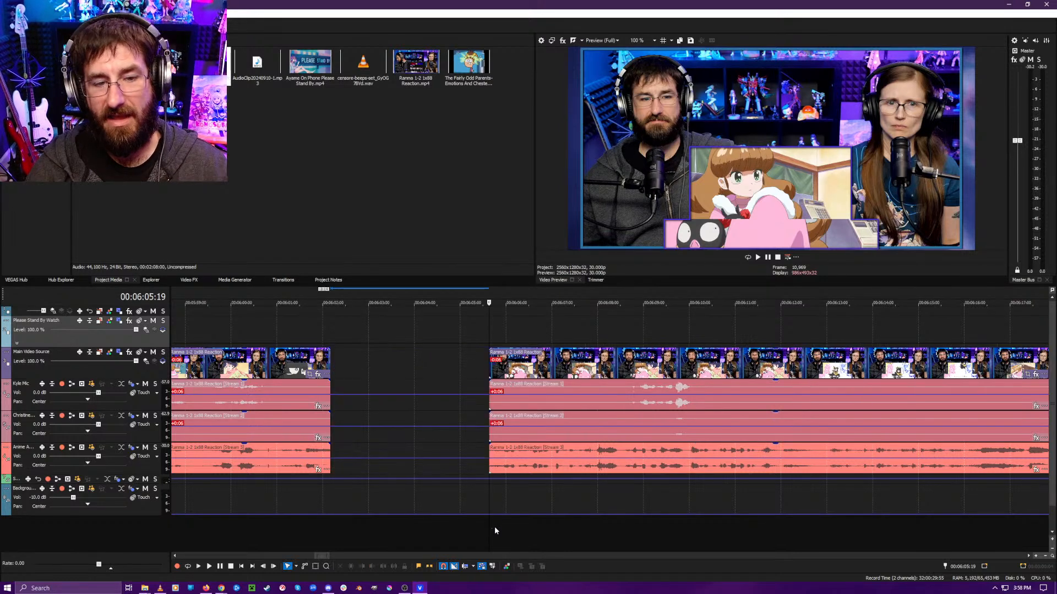
{"action": "key", "text": "ctrl+l"}
{"action": "left_click_drag", "start_coordinate": [524, 371], "coordinate": [372, 370]}
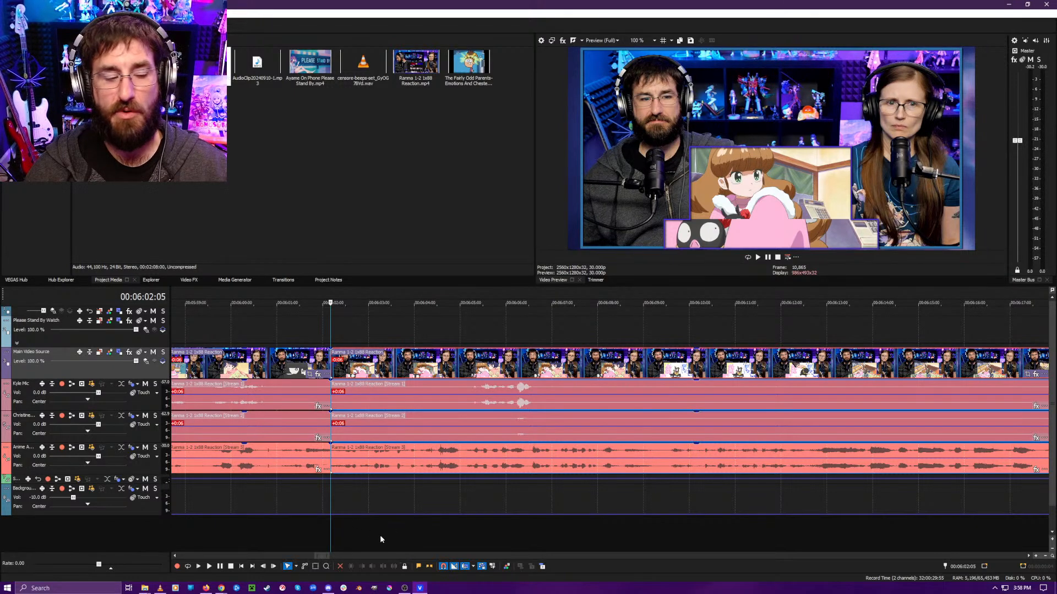
- Play through the joined section and split the reaction footage on all tracks at 00:06:08:12
{"action": "key", "text": "space"}
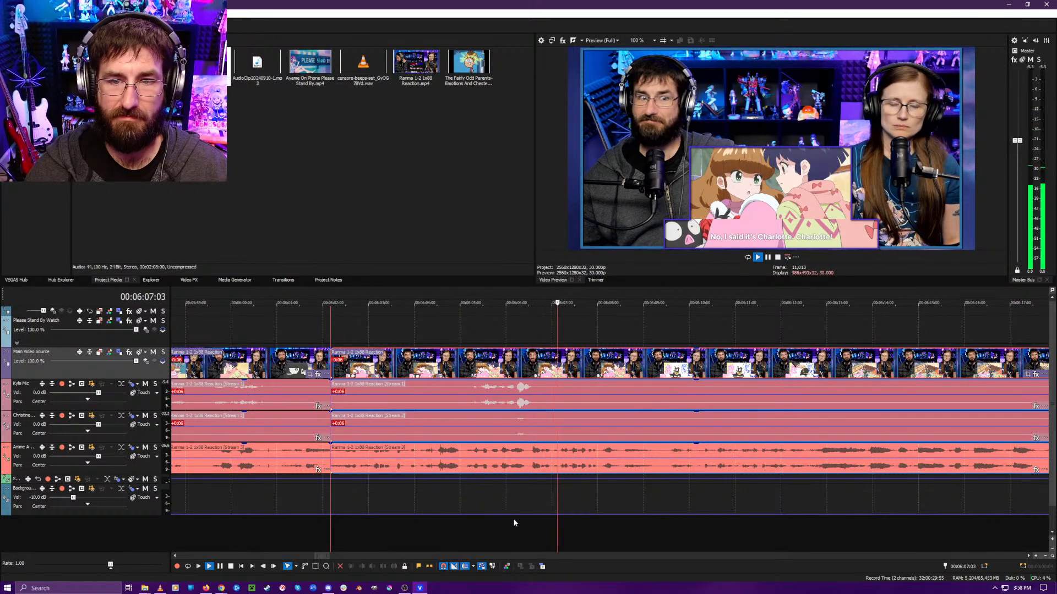
{"action": "key", "text": "space"}
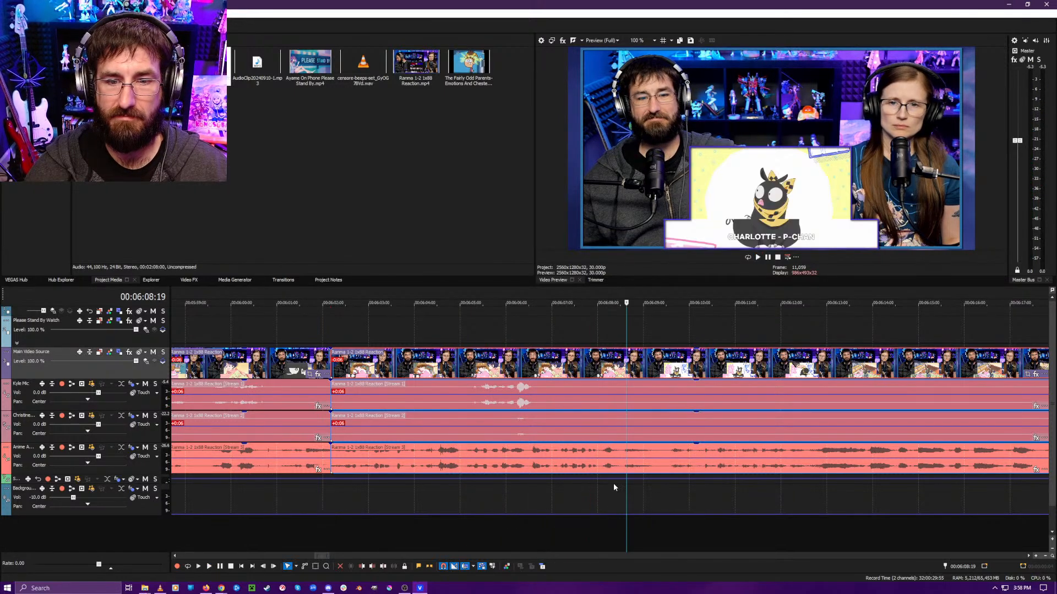
{"action": "left_click", "coordinate": [615, 533]}
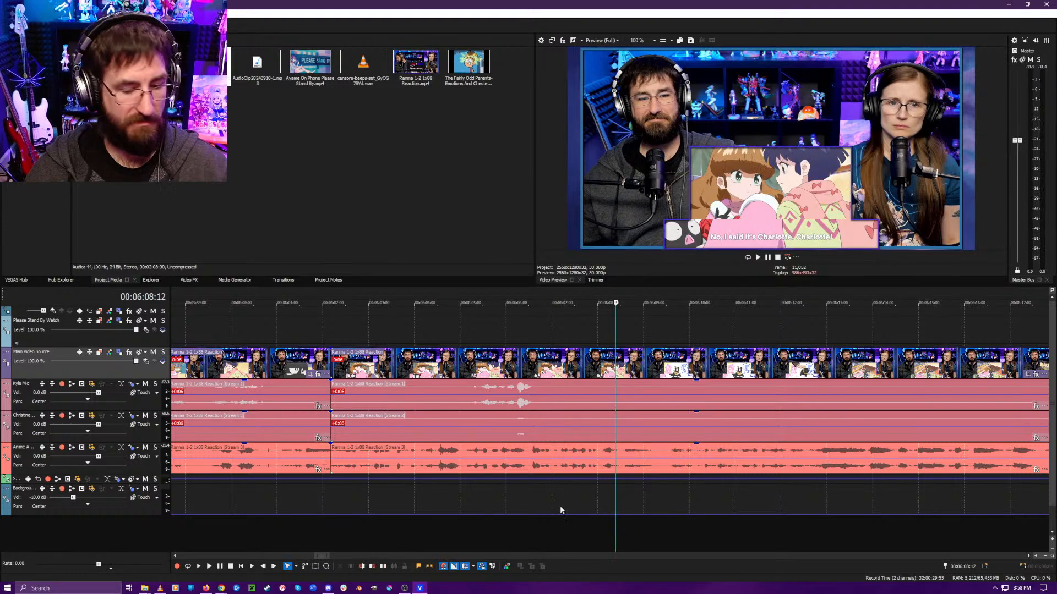
{"action": "key", "text": "s"}
- Trim about two seconds off the start of the clip after the 00:06:08:12 split and close the gap
{"action": "scroll", "coordinate": [716, 519], "scroll_direction": "down", "scroll_amount": 5}
{"action": "left_click", "coordinate": [704, 519]}
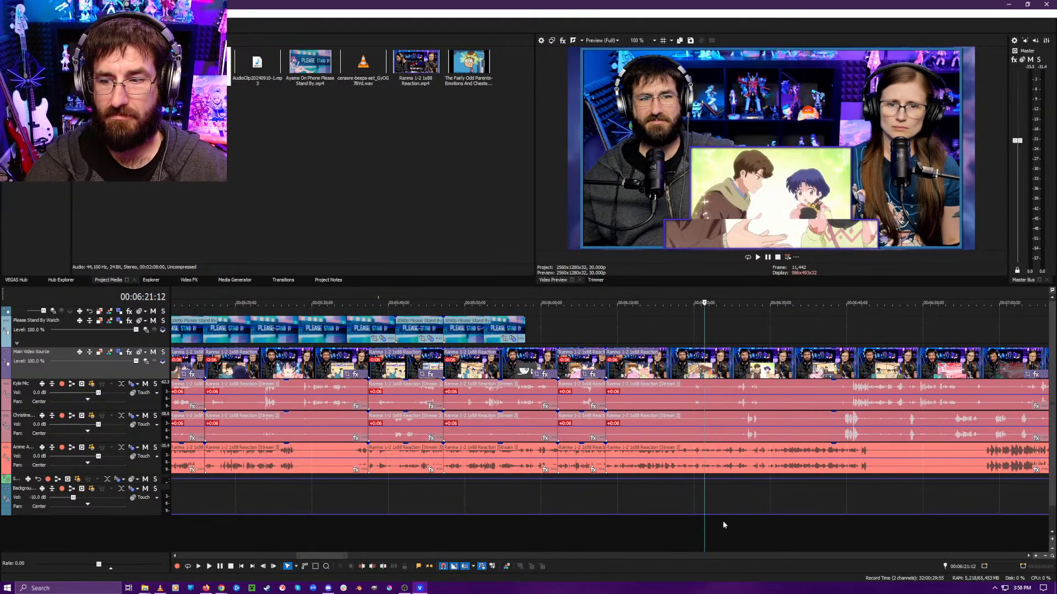
{"action": "key", "text": "space"}
{"action": "scroll", "coordinate": [688, 527], "scroll_direction": "up", "scroll_amount": 5}
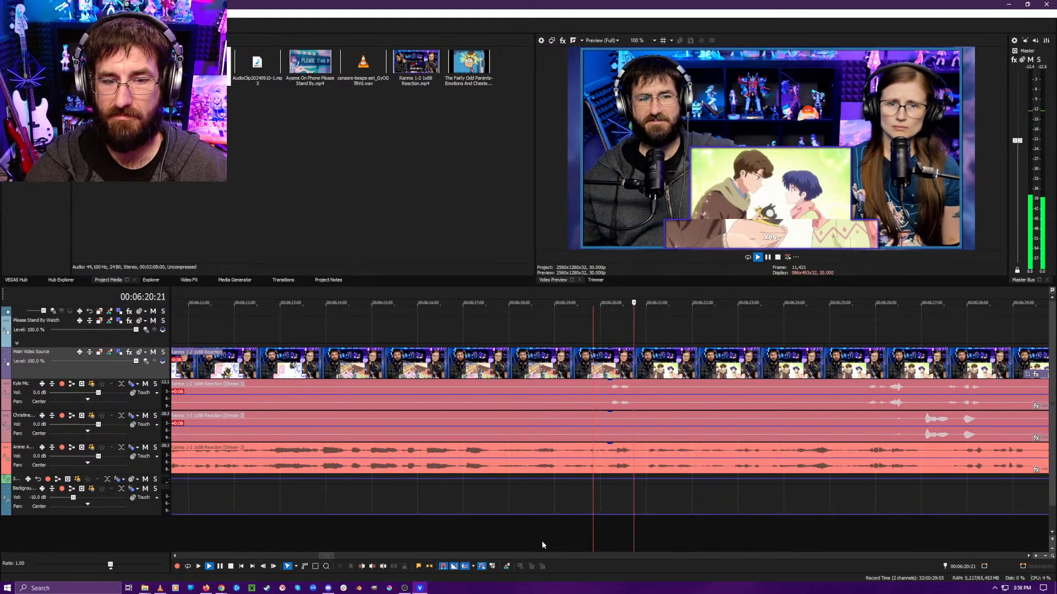
{"action": "left_click", "coordinate": [494, 538]}
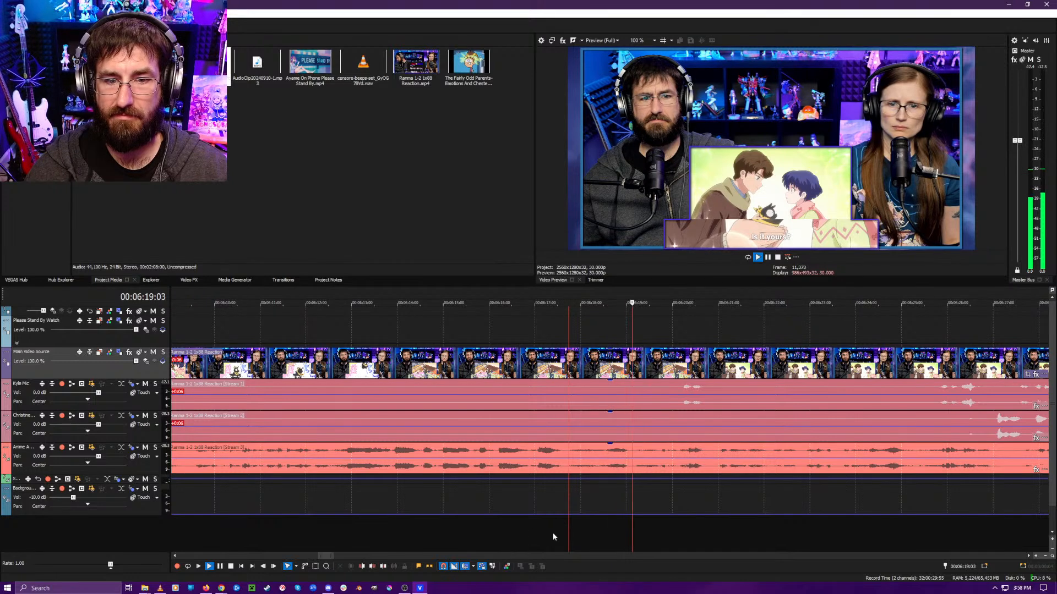
{"action": "left_click", "coordinate": [341, 529]}
{"action": "scroll", "coordinate": [394, 533], "scroll_direction": "up", "scroll_amount": 2}
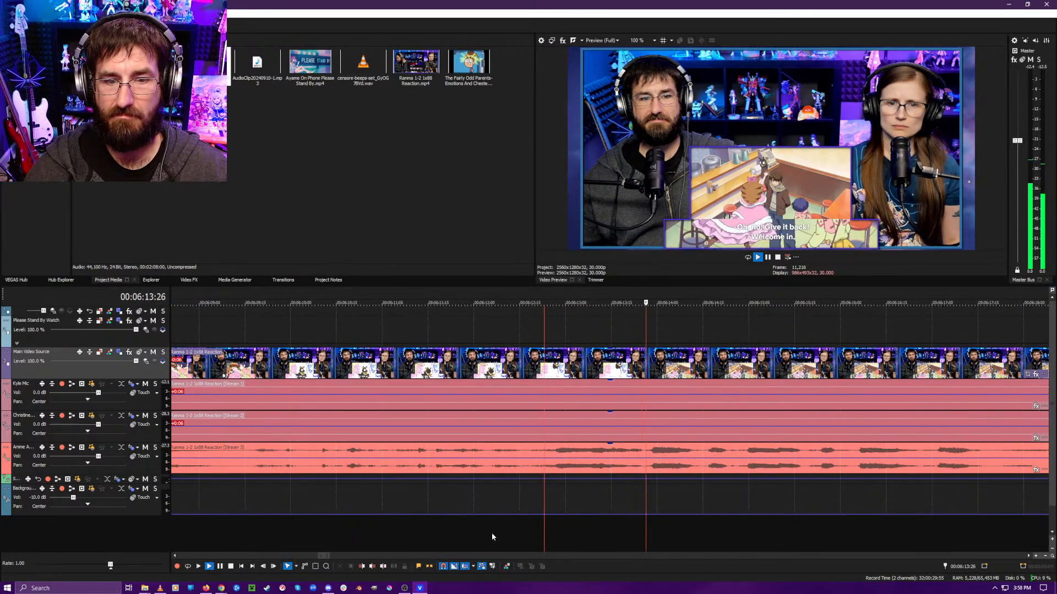
{"action": "left_click", "coordinate": [330, 530]}
{"action": "scroll", "coordinate": [419, 531], "scroll_direction": "down", "scroll_amount": 2}
{"action": "scroll", "coordinate": [577, 537], "scroll_direction": "up", "scroll_amount": 2}
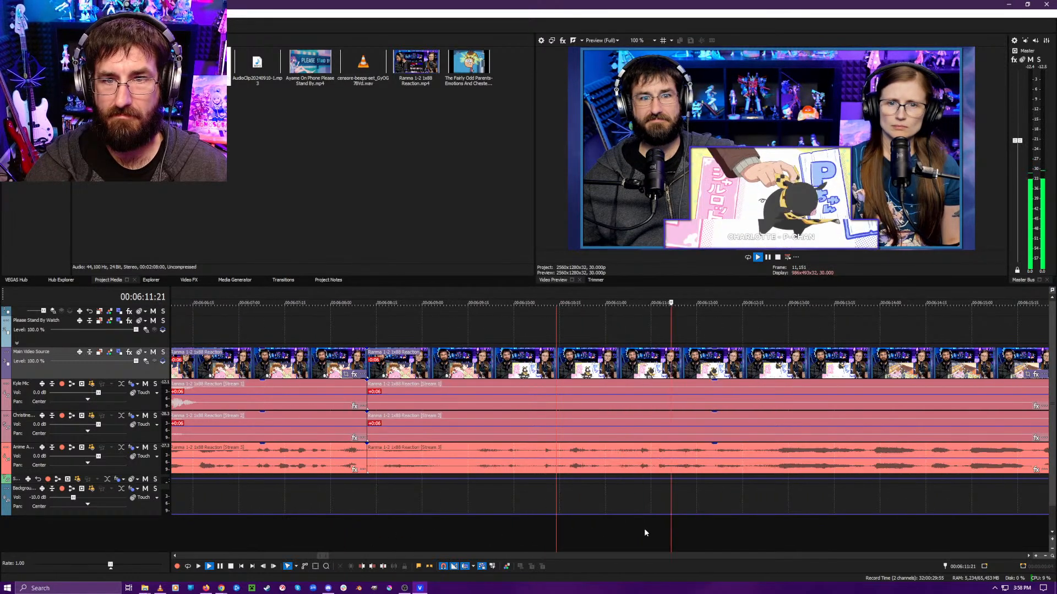
{"action": "left_click", "coordinate": [622, 530]}
{"action": "left_click", "coordinate": [606, 532]}
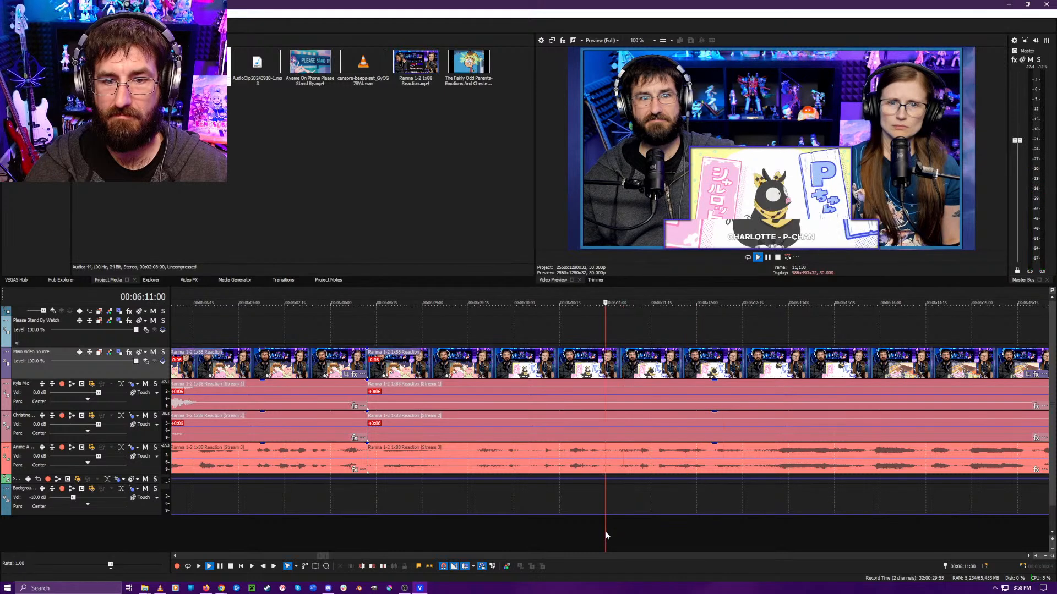
{"action": "left_click", "coordinate": [534, 529]}
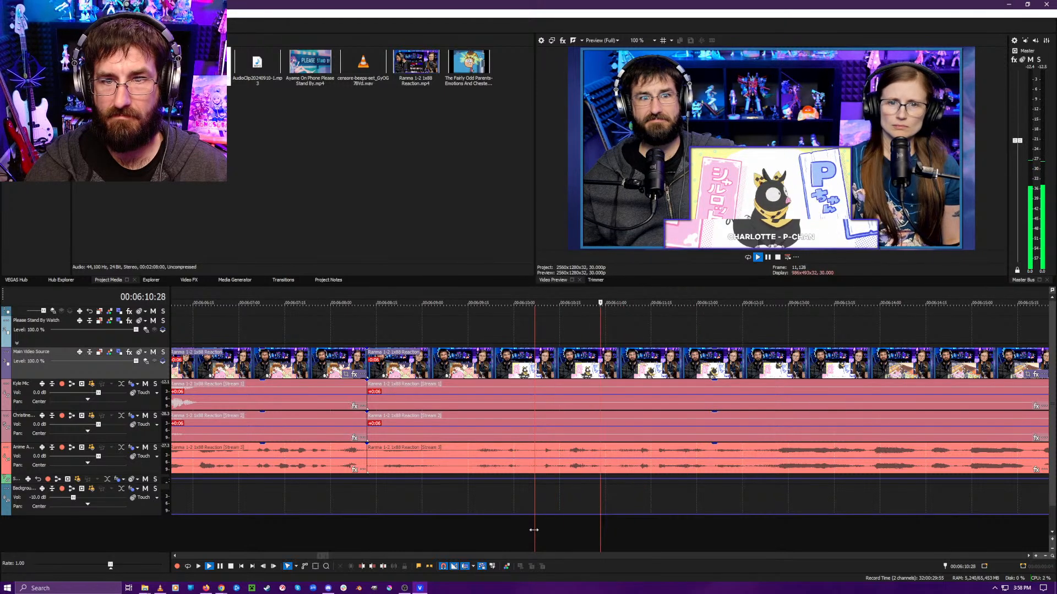
{"action": "key", "text": "space"}
{"action": "key", "text": "alt+["}
- Review the "Give it back!" scene and cut out about 1.8 seconds of footage after 00:06:14:05 on all tracks, closing the gap
{"action": "key", "text": "space"}
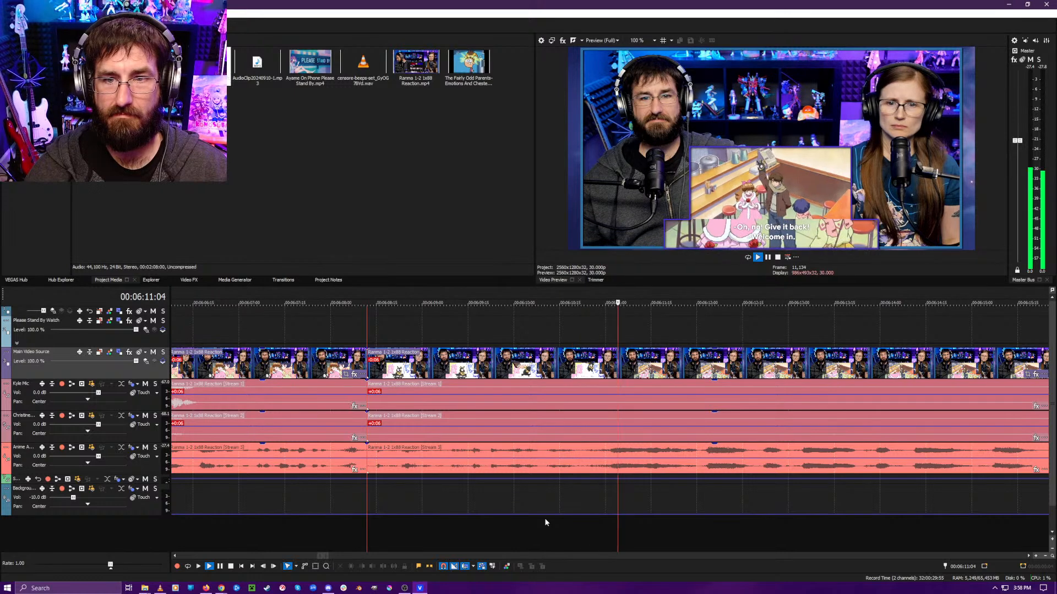
{"action": "scroll", "coordinate": [590, 518], "scroll_direction": "down", "scroll_amount": 2}
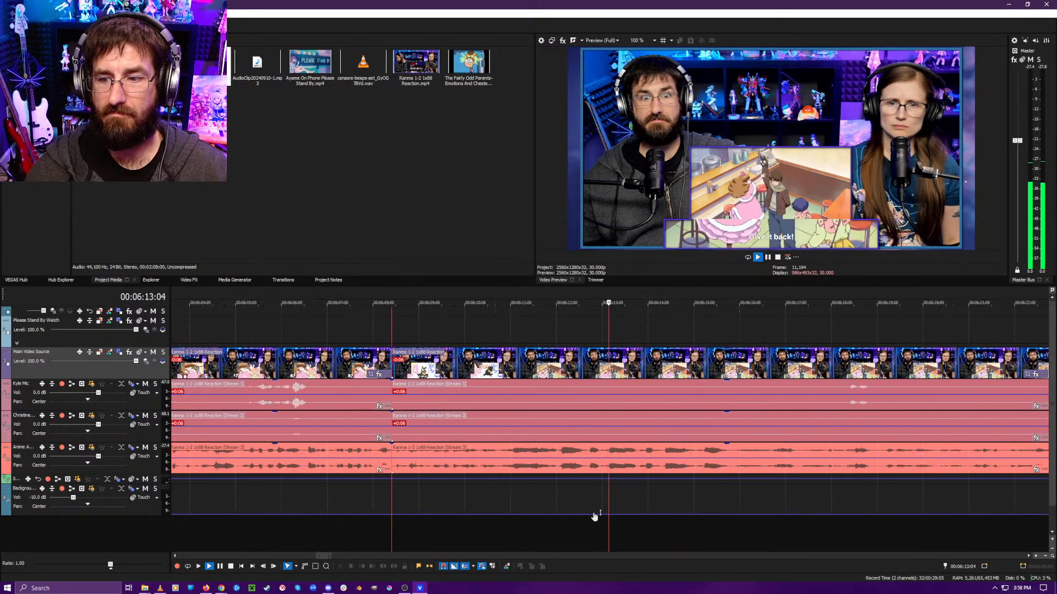
{"action": "key", "text": "space"}
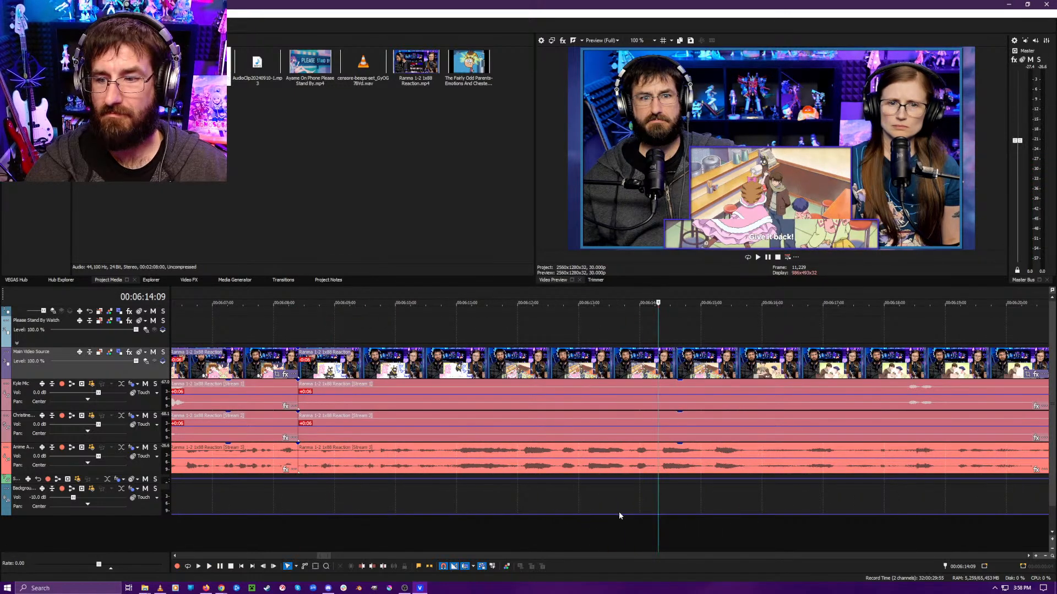
{"action": "key", "text": "space"}
{"action": "key", "text": "space"}
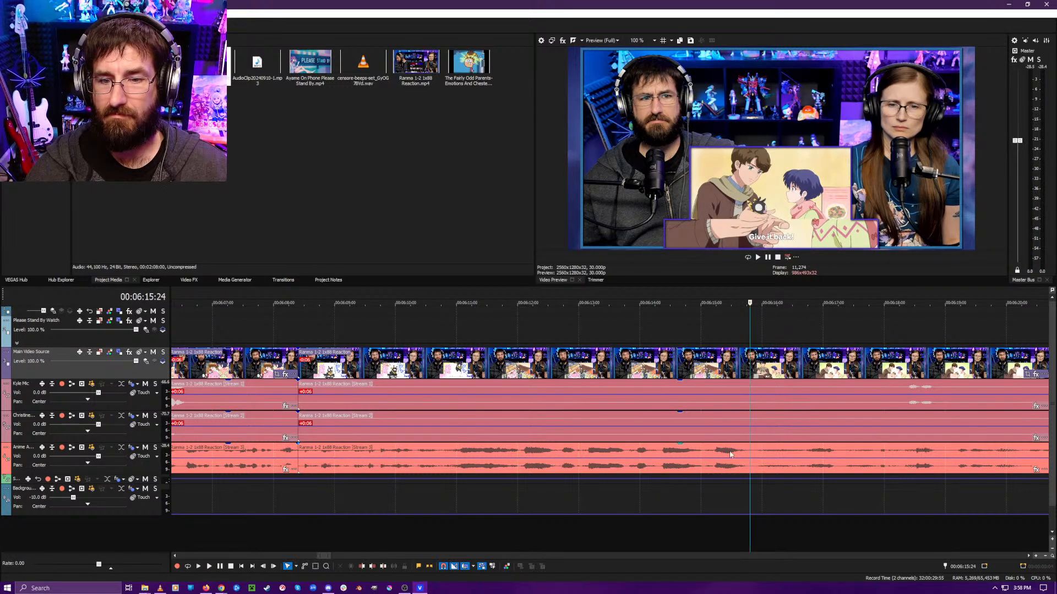
{"action": "left_click", "coordinate": [519, 526]}
{"action": "key", "text": "space"}
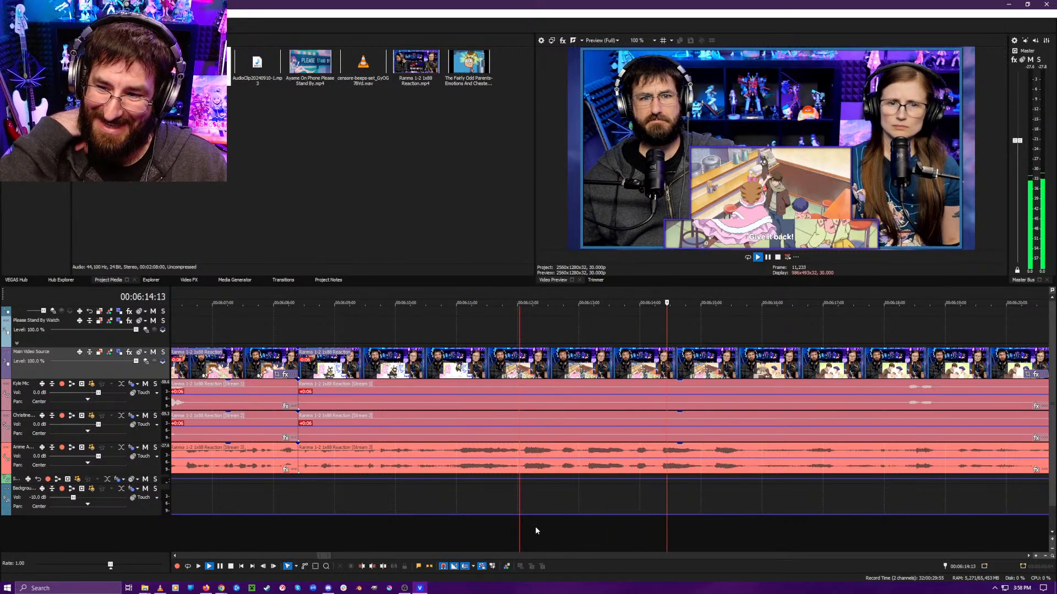
{"action": "key", "text": "space"}
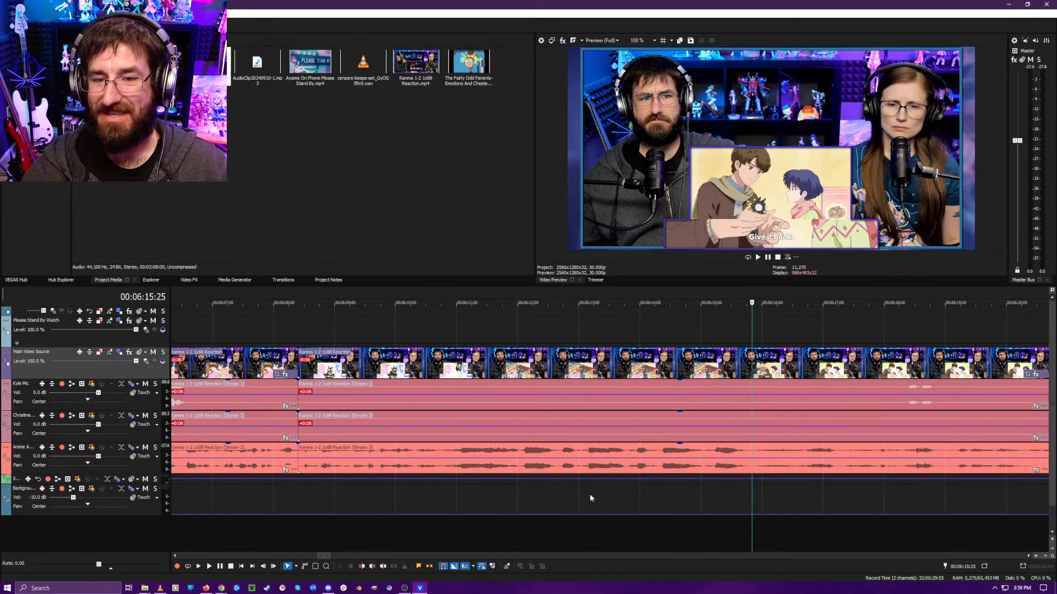
{"action": "key", "text": "space"}
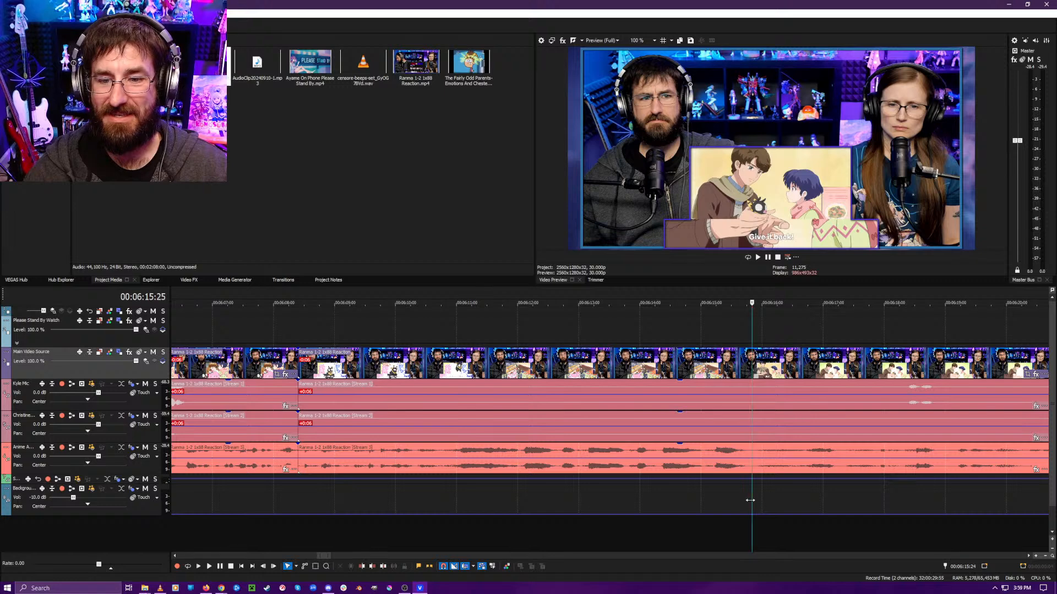
{"action": "left_click", "coordinate": [743, 502]}
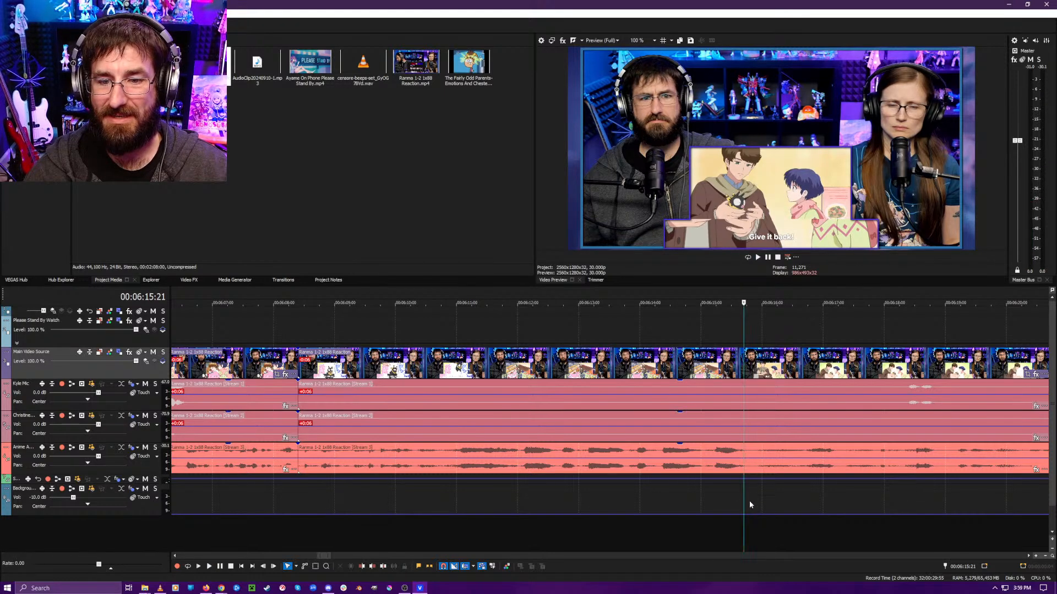
{"action": "left_click", "coordinate": [749, 502]}
{"action": "left_click", "coordinate": [446, 529]}
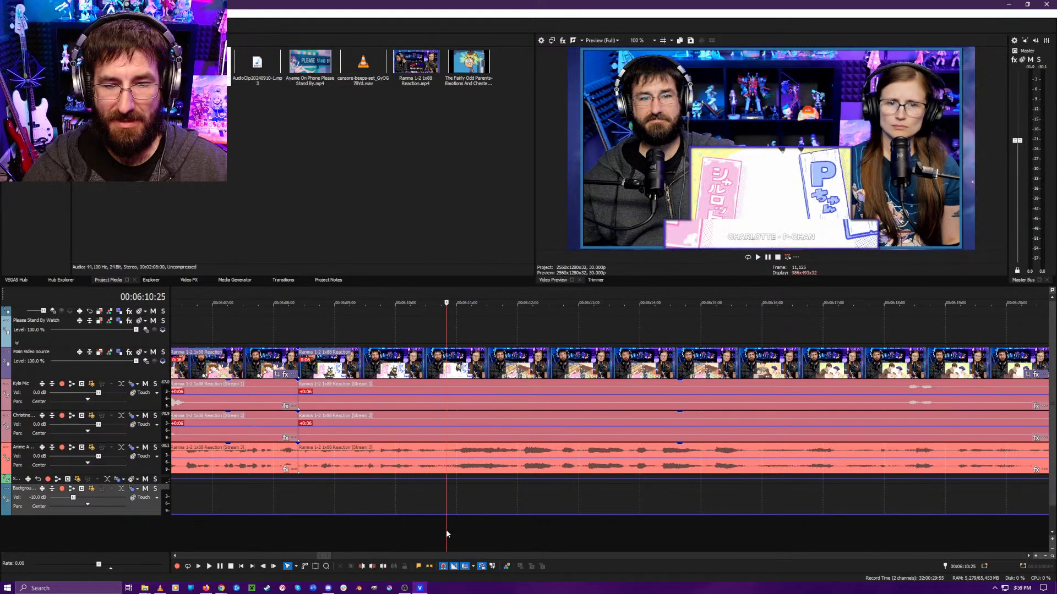
{"action": "key", "text": "space"}
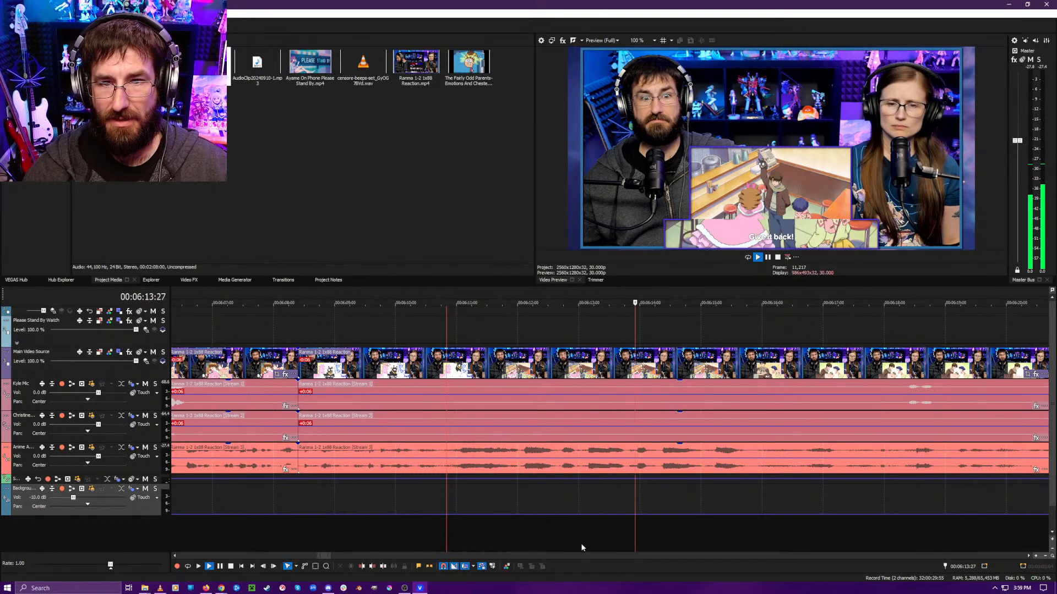
{"action": "key", "text": "space"}
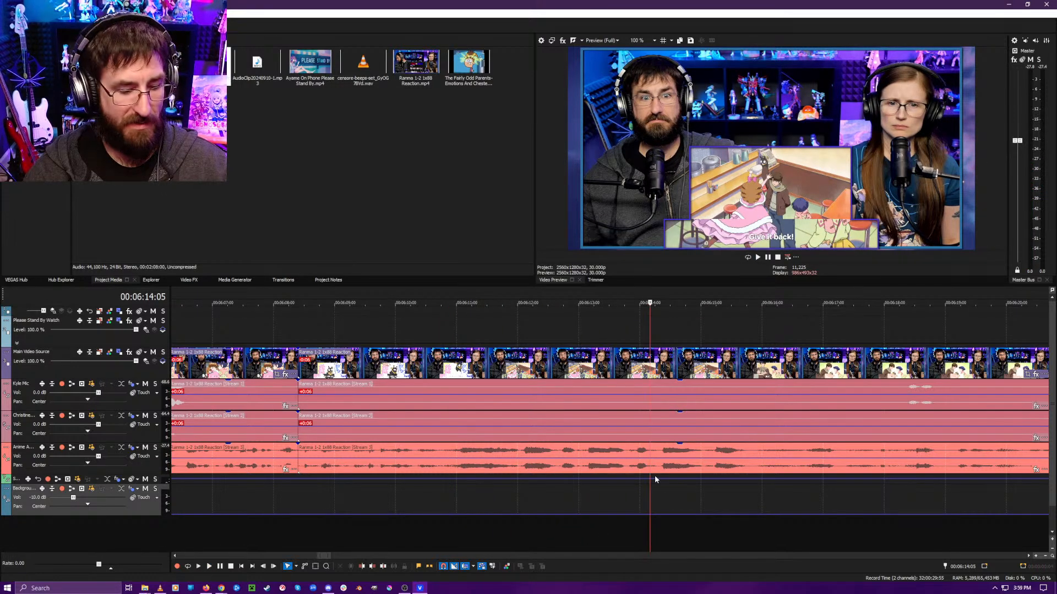
{"action": "key", "text": "s"}
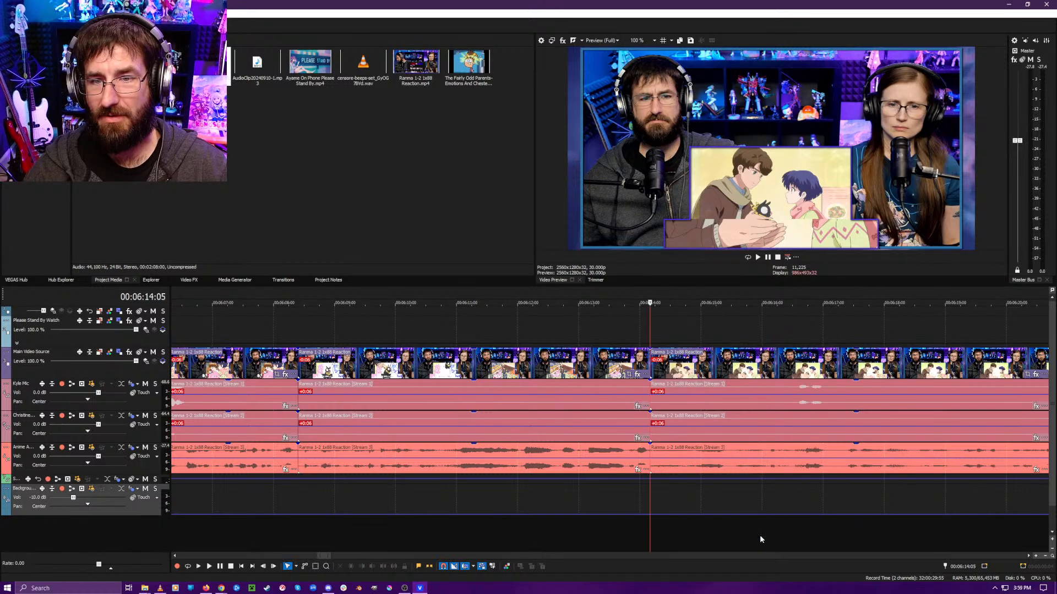
- Play on from 00:06:14:05 and split the reaction footage on all tracks at 00:06:18:09
{"action": "key", "text": "space"}
{"action": "scroll", "coordinate": [698, 520], "scroll_direction": "down", "scroll_amount": 2}
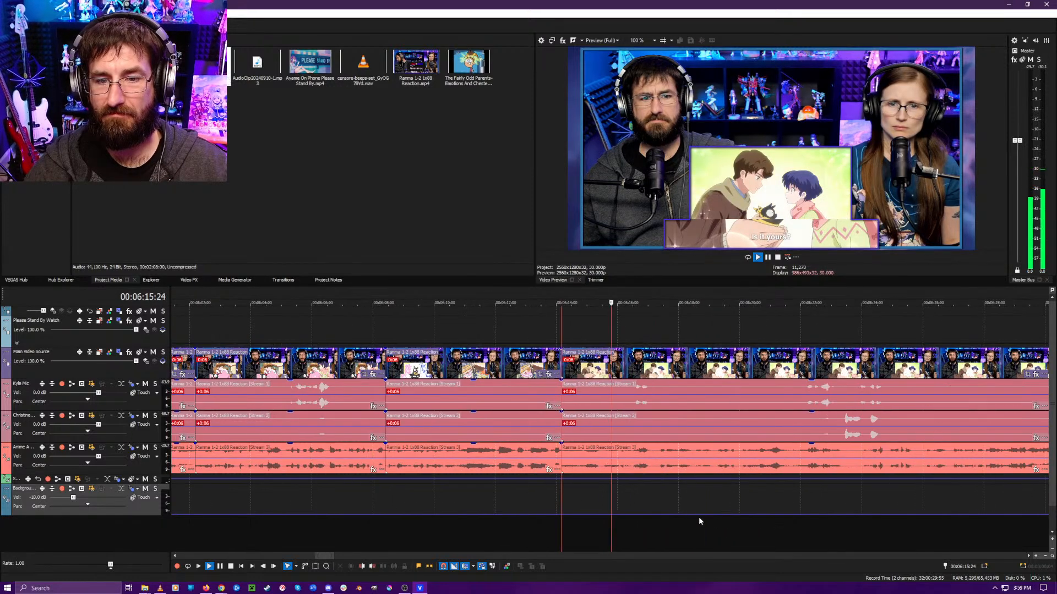
{"action": "scroll", "coordinate": [683, 520], "scroll_direction": "up", "scroll_amount": 2}
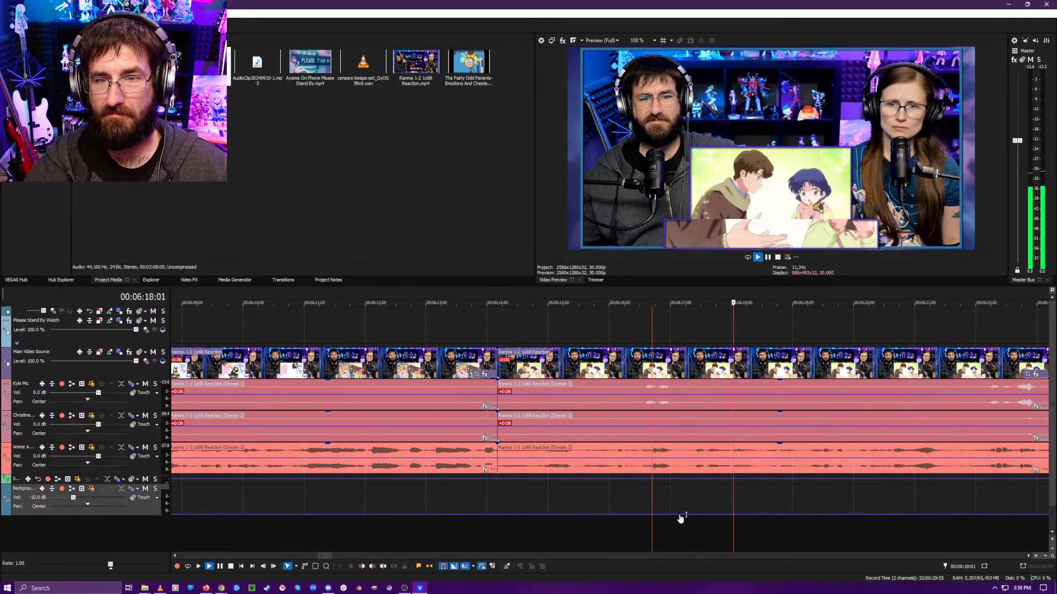
{"action": "key", "text": "Return"}
{"action": "key", "text": "s"}
- Trim about 1.7 seconds off the start of the clip after the 00:06:18:09 split on all tracks and close the gap
{"action": "left_click", "coordinate": [821, 516]}
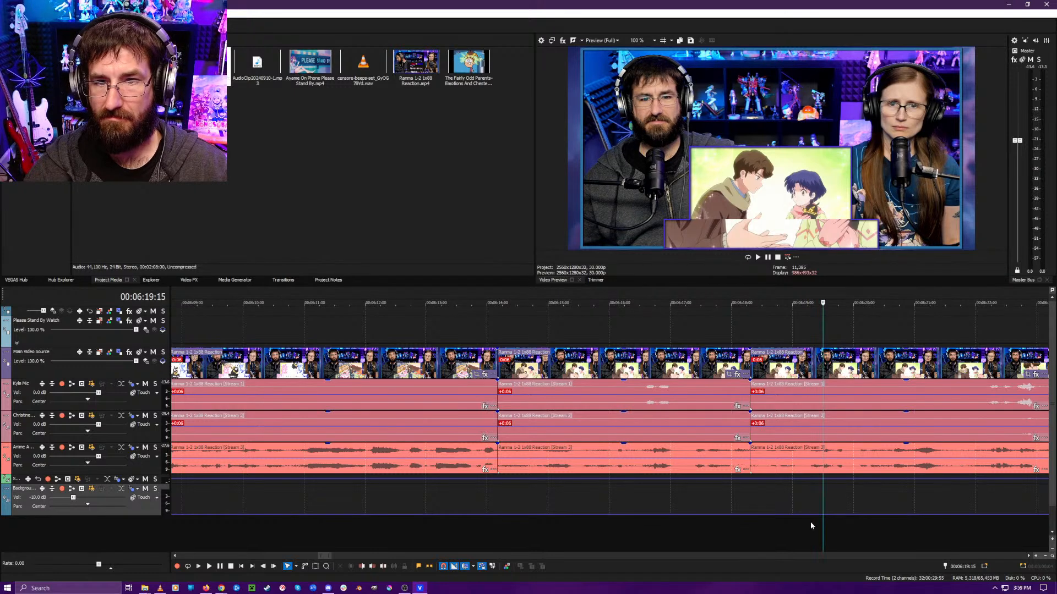
{"action": "left_click", "coordinate": [811, 522]}
{"action": "key", "text": "space"}
{"action": "scroll", "coordinate": [757, 516], "scroll_direction": "down", "scroll_amount": 2}
{"action": "scroll", "coordinate": [737, 514], "scroll_direction": "up", "scroll_amount": 2}
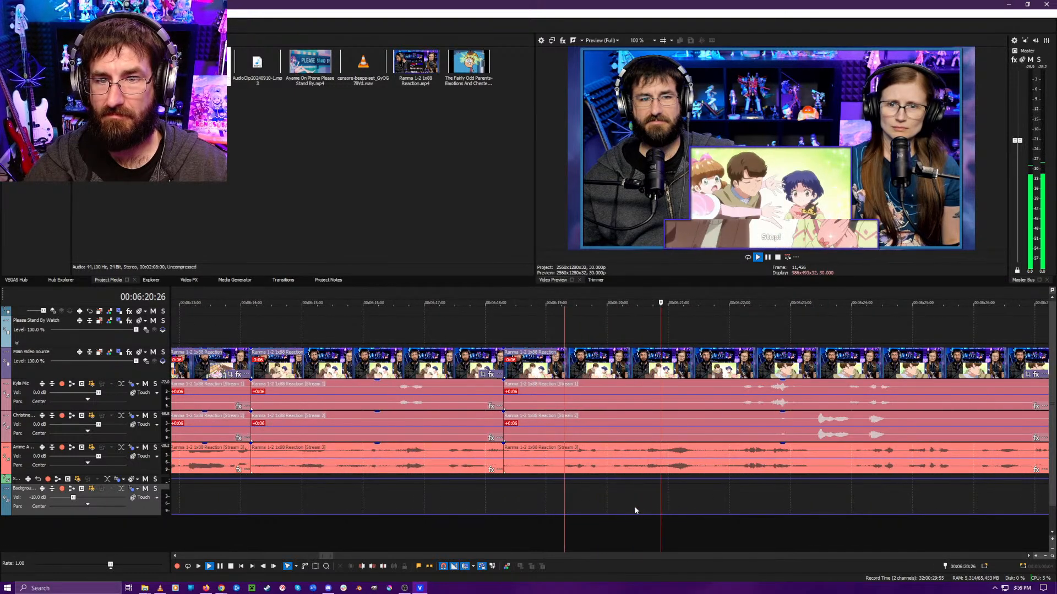
{"action": "left_click", "coordinate": [608, 527]}
{"action": "key", "text": "space"}
{"action": "key", "text": "alt+["}
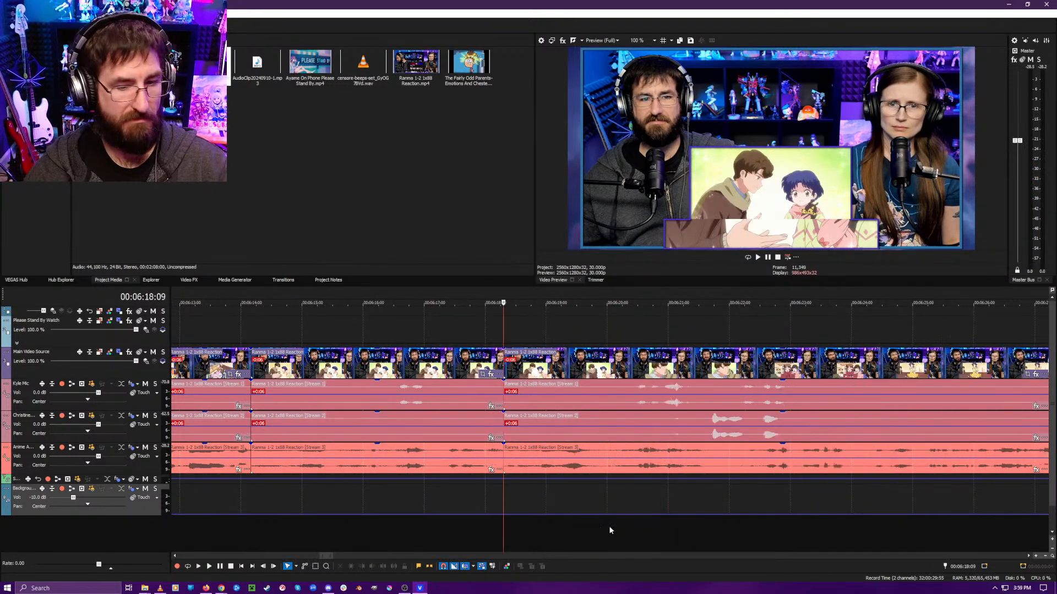
- Play through the joined section and split the footage on all tracks at 00:06:24:02, on the "He's handsome." shot
{"action": "key", "text": "space"}
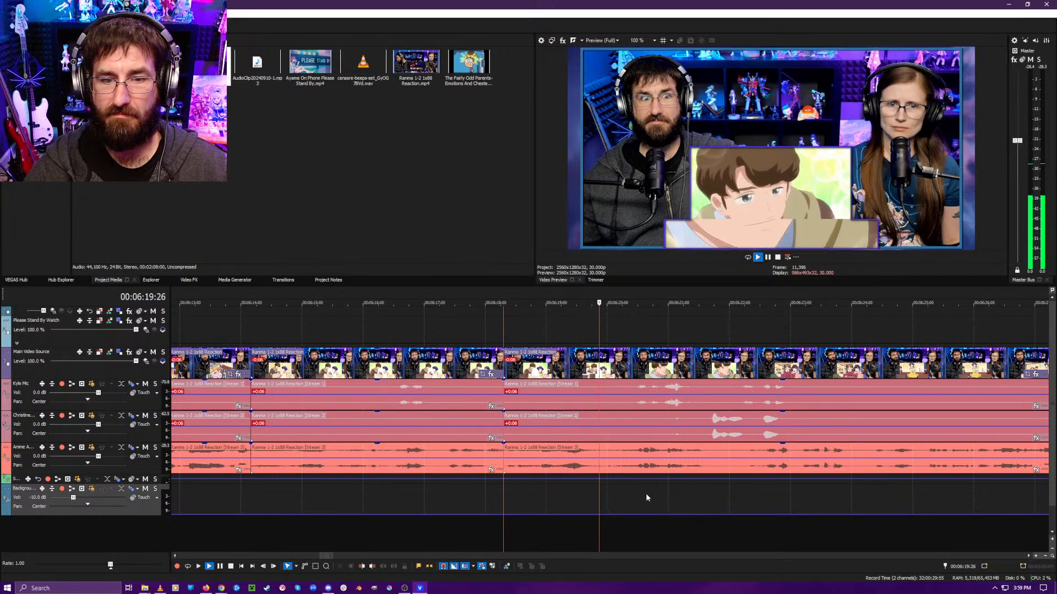
{"action": "scroll", "coordinate": [641, 520], "scroll_direction": "right", "scroll_amount": 1}
{"action": "left_click", "coordinate": [672, 526]}
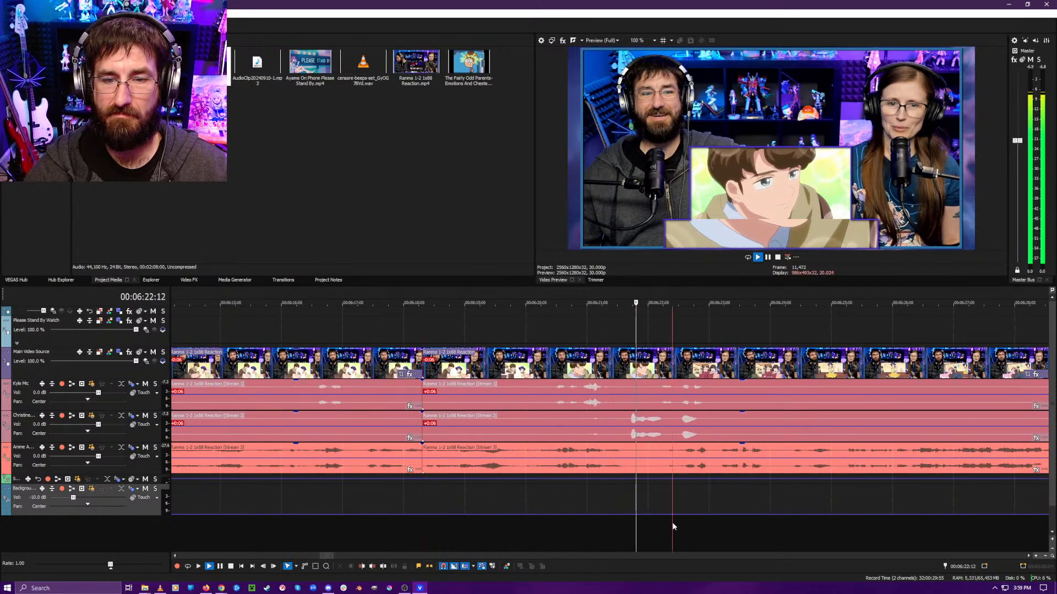
{"action": "key", "text": "Return"}
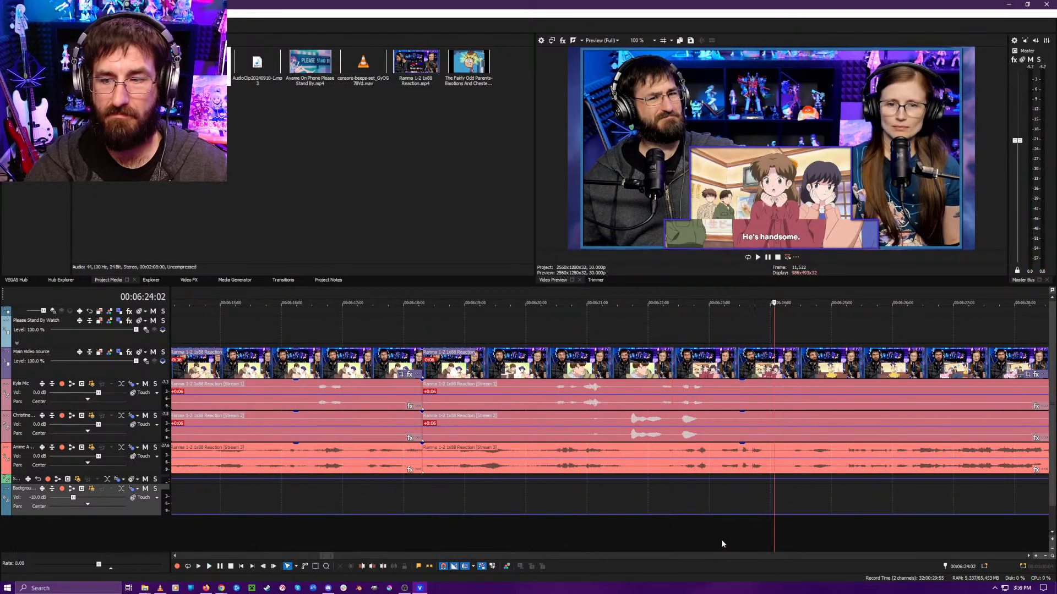
{"action": "scroll", "coordinate": [721, 524], "scroll_direction": "up", "scroll_amount": 4}
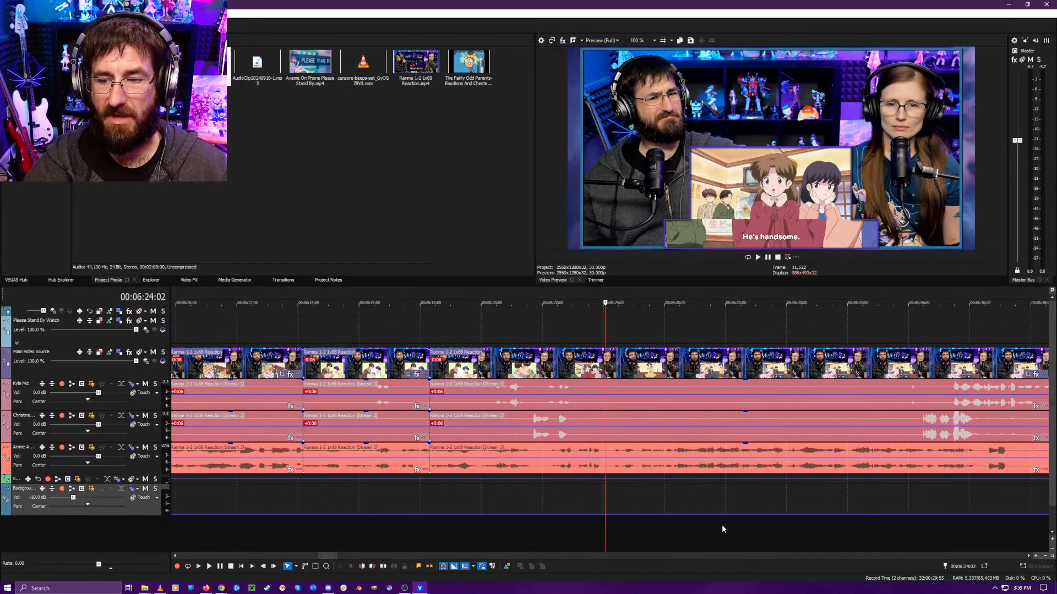
{"action": "left_click", "coordinate": [582, 473]}
{"action": "key", "text": "space"}
{"action": "key", "text": "space"}
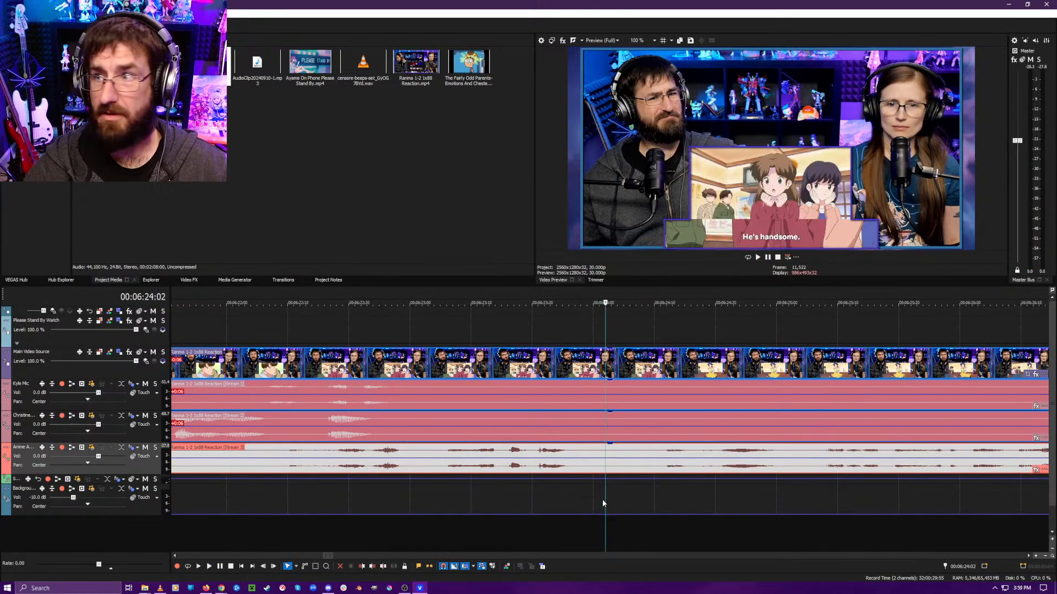
{"action": "key", "text": "s"}
- Examine the footage around and after the 00:06:24:02 split to find what can be cut
{"action": "key", "text": "space"}
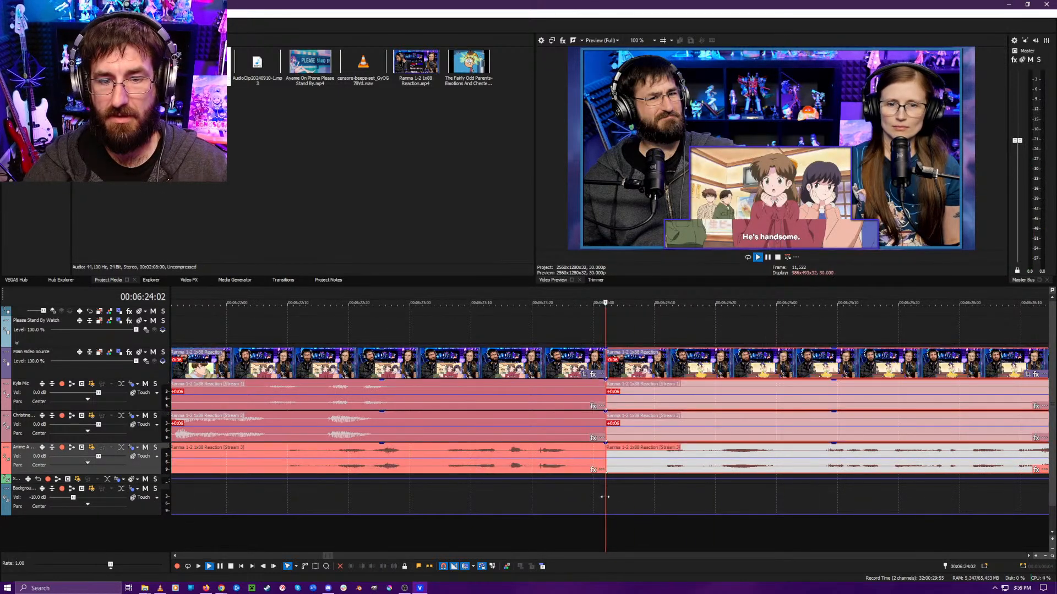
{"action": "scroll", "coordinate": [615, 511], "scroll_direction": "down", "scroll_amount": 4}
{"action": "left_click", "coordinate": [563, 531]}
{"action": "key", "text": "Return"}
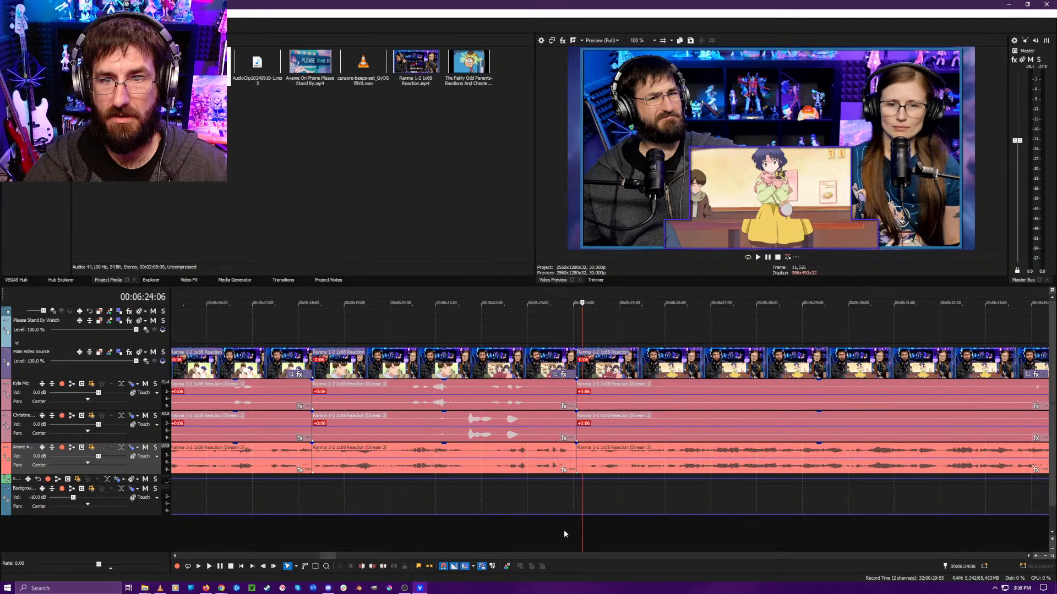
{"action": "scroll", "coordinate": [569, 523], "scroll_direction": "up", "scroll_amount": 5}
{"action": "left_click", "coordinate": [565, 501]}
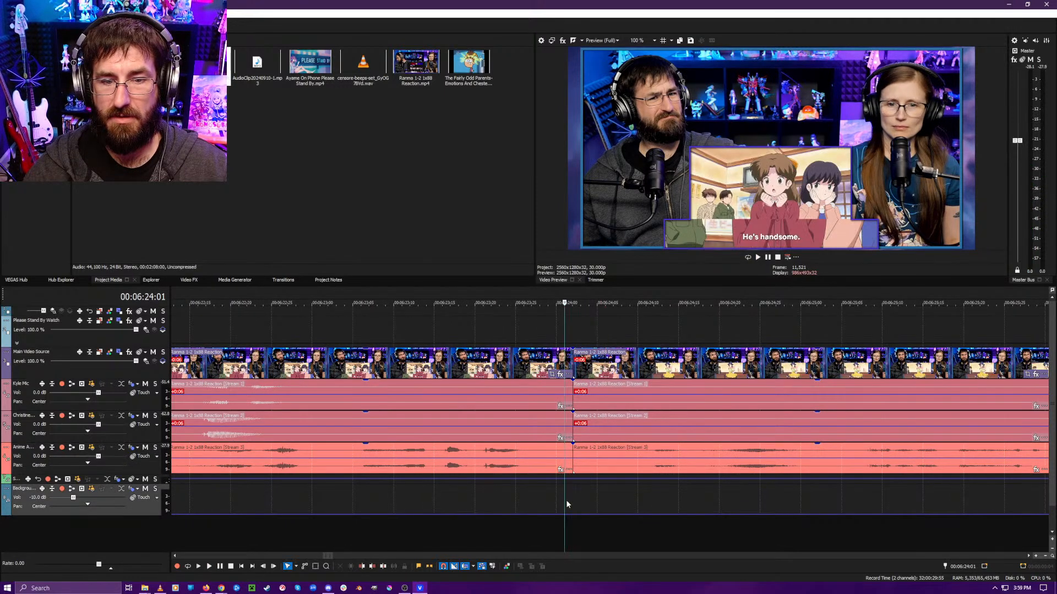
{"action": "scroll", "coordinate": [567, 502], "scroll_direction": "down", "scroll_amount": 2}
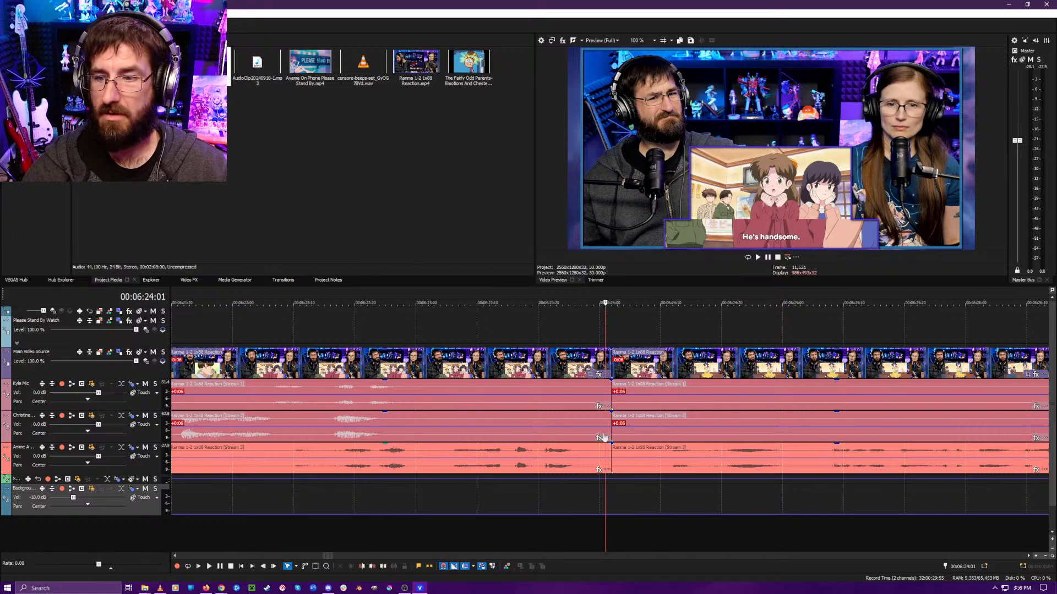
{"action": "scroll", "coordinate": [749, 422], "scroll_direction": "down", "scroll_amount": 3}
{"action": "left_click", "coordinate": [694, 526]}
{"action": "scroll", "coordinate": [687, 526], "scroll_direction": "down", "scroll_amount": 2}
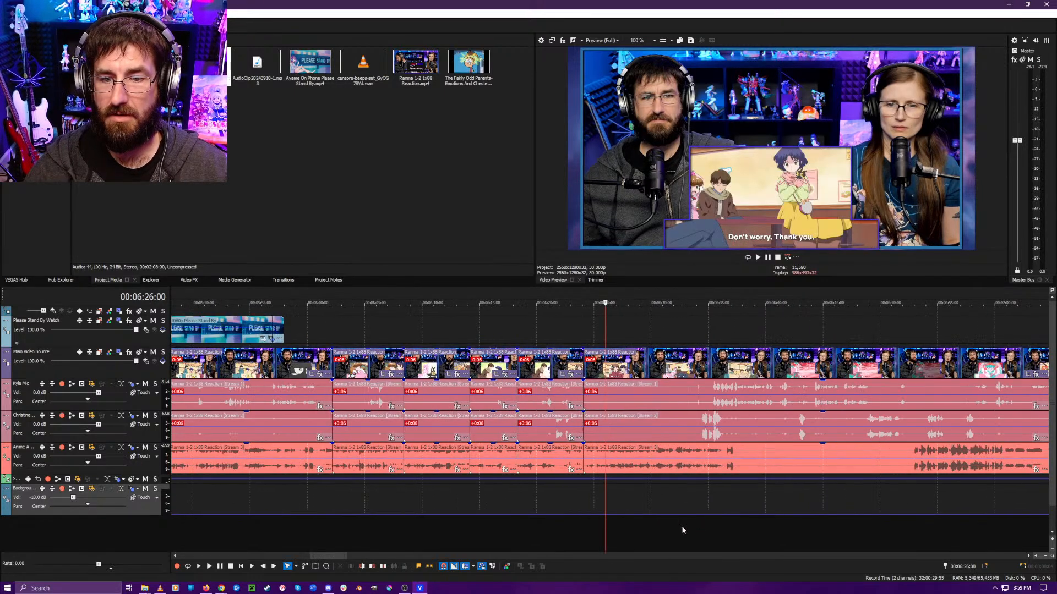
{"action": "left_click", "coordinate": [682, 526]}
{"action": "scroll", "coordinate": [649, 512], "scroll_direction": "up", "scroll_amount": 5}
{"action": "key", "text": "space"}
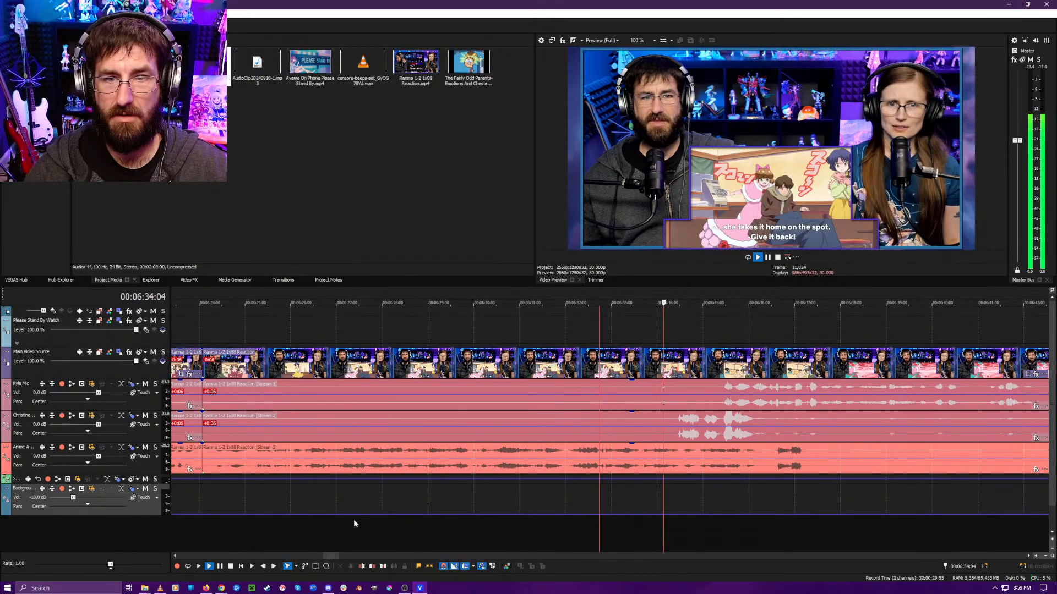
- Trim about 2.3 seconds off the start of the clip after the 00:06:24:02 split on all tracks and close the gap
{"action": "left_click", "coordinate": [266, 516]}
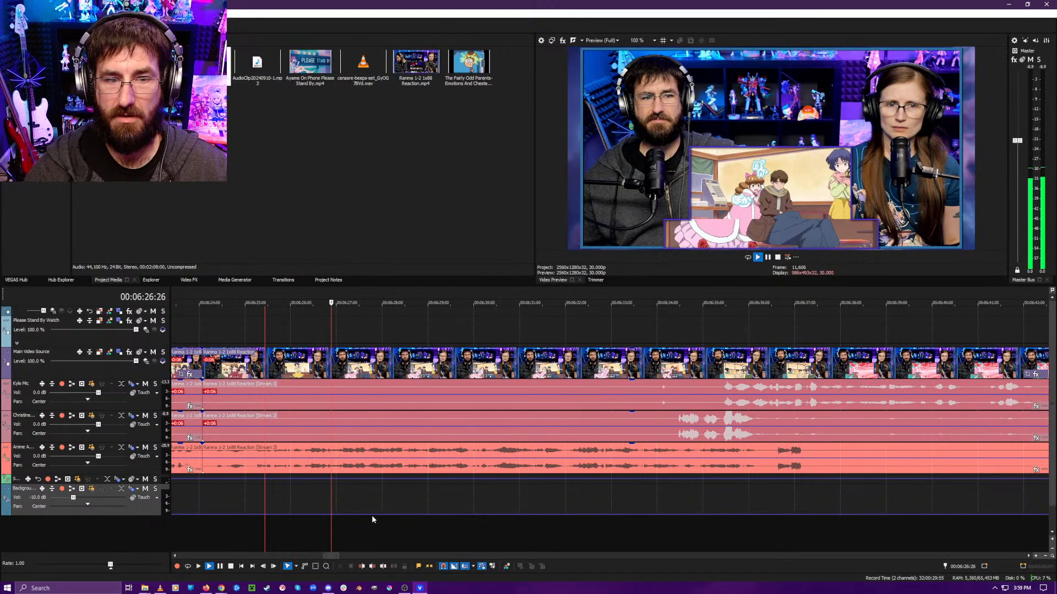
{"action": "scroll", "coordinate": [407, 523], "scroll_direction": "up", "scroll_amount": 2}
{"action": "left_click", "coordinate": [556, 525]}
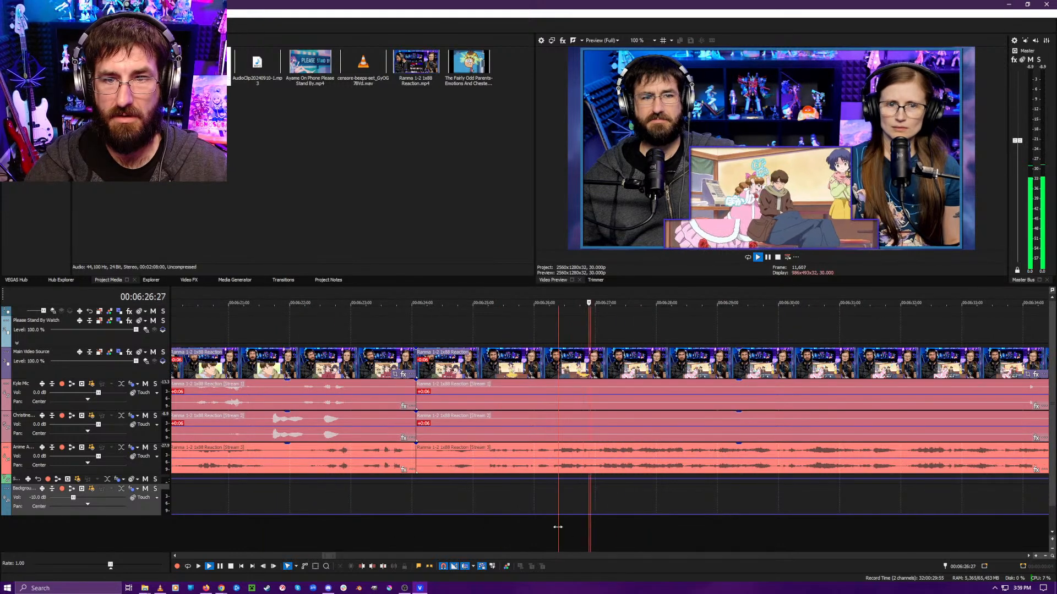
{"action": "key", "text": "space"}
{"action": "key", "text": "alt+["}
- Review the join at 00:06:24:02 and the following "Give it back!" footage up to about 00:06:59
{"action": "left_click", "coordinate": [378, 530]}
{"action": "key", "text": "space"}
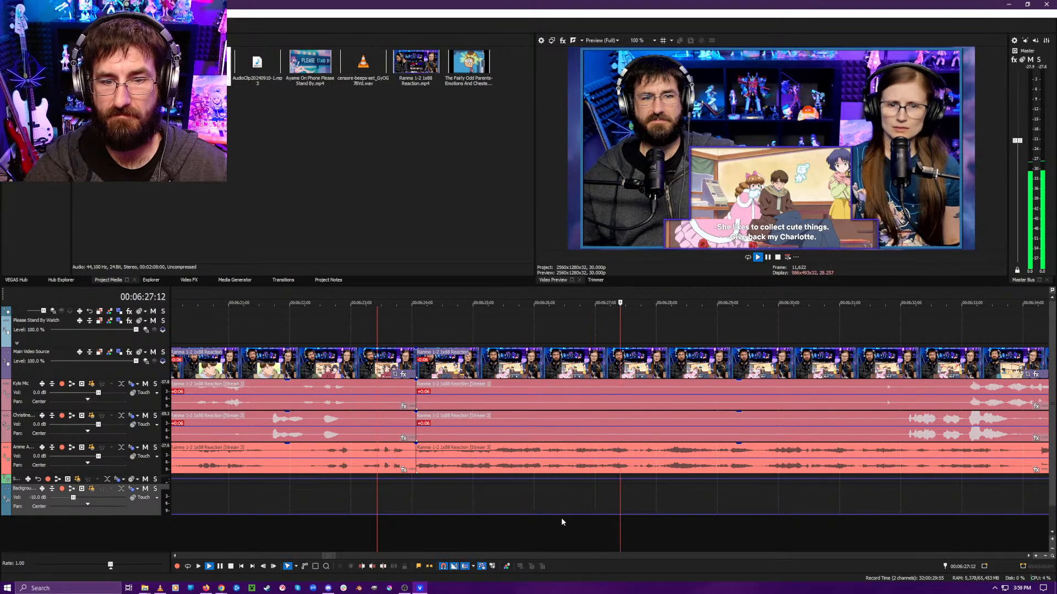
{"action": "key", "text": "space"}
{"action": "key", "text": "space"}
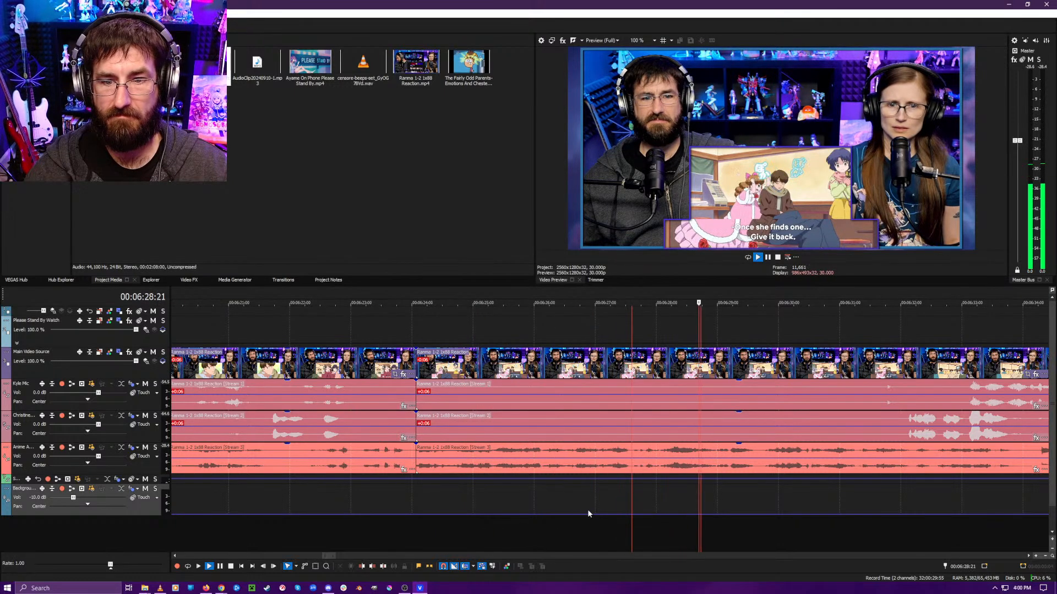
{"action": "scroll", "coordinate": [655, 514], "scroll_direction": "down", "scroll_amount": 3}
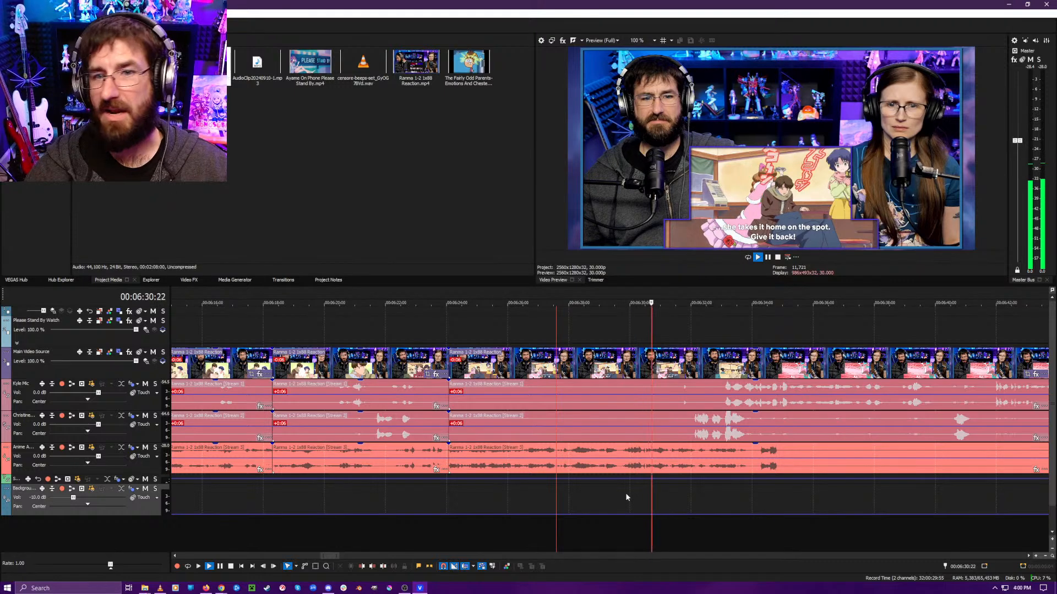
{"action": "scroll", "coordinate": [699, 526], "scroll_direction": "down", "scroll_amount": 8}
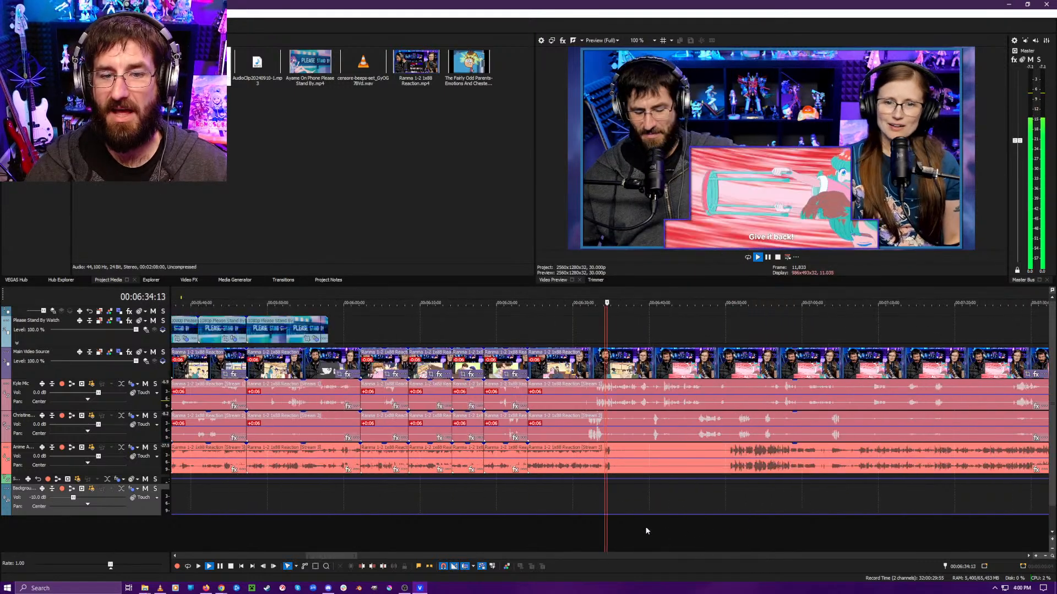
{"action": "scroll", "coordinate": [606, 527], "scroll_direction": "up", "scroll_amount": 2}
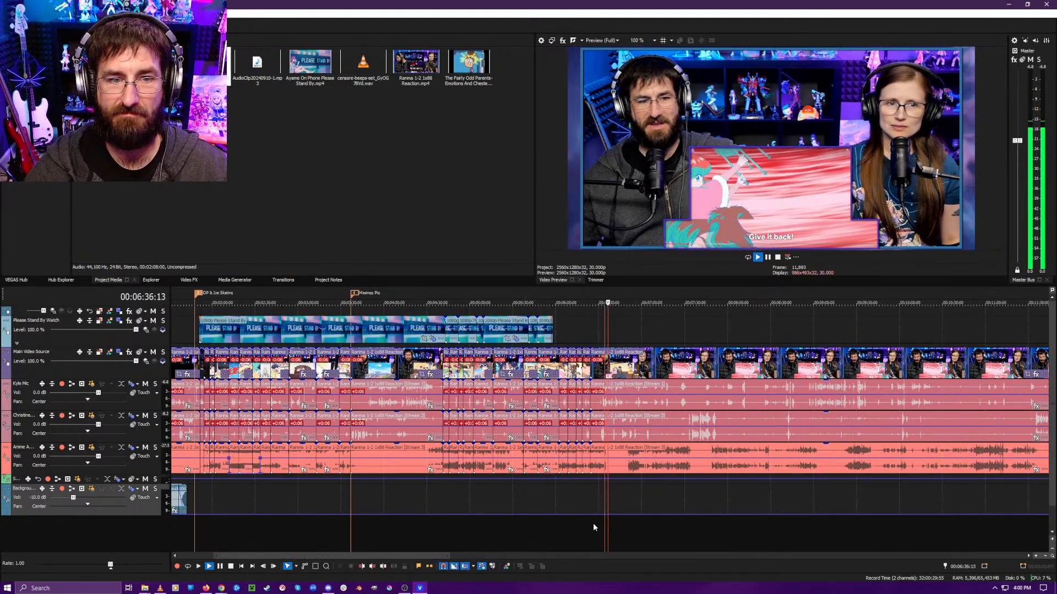
{"action": "left_click", "coordinate": [631, 529]}
{"action": "scroll", "coordinate": [631, 530], "scroll_direction": "up", "scroll_amount": 2}
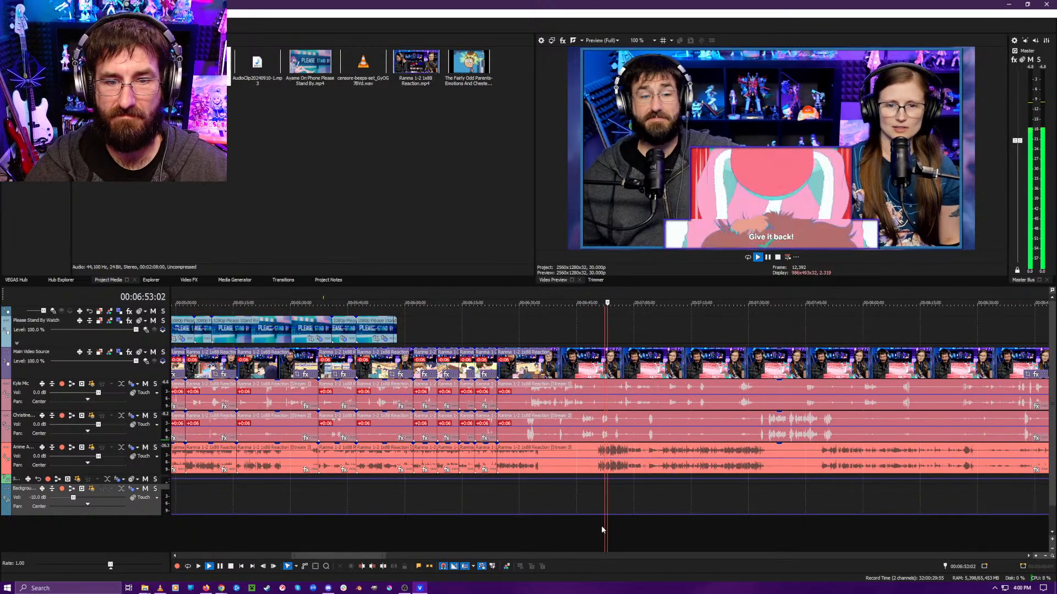
{"action": "scroll", "coordinate": [602, 528], "scroll_direction": "up", "scroll_amount": 2}
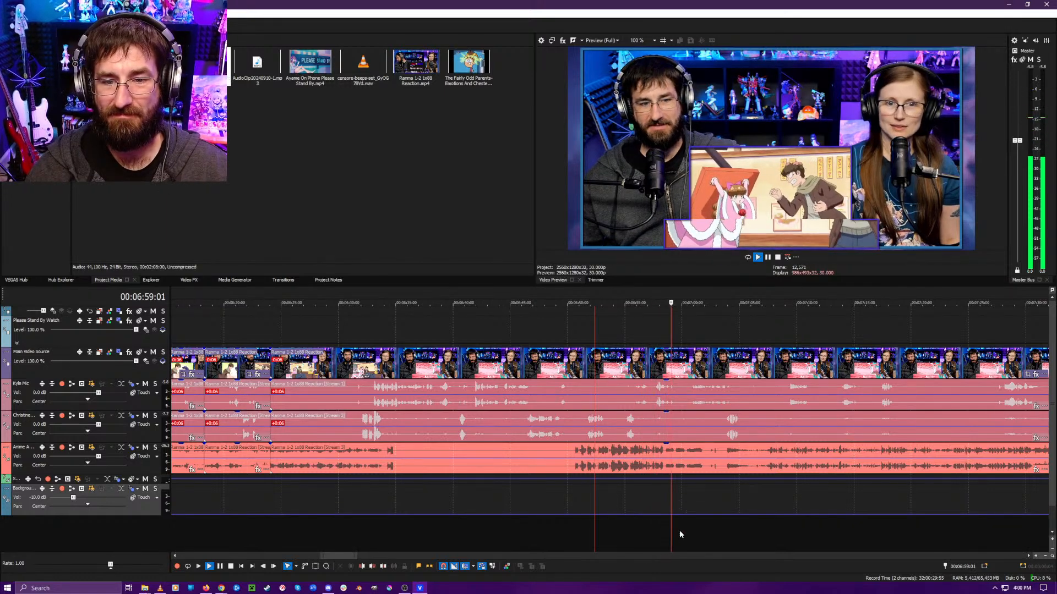
- Add a timeline marker named "Hurt So Good Clip" at 00:06:59:11
{"action": "key", "text": "space"}
{"action": "scroll", "coordinate": [679, 541], "scroll_direction": "up", "scroll_amount": 3}
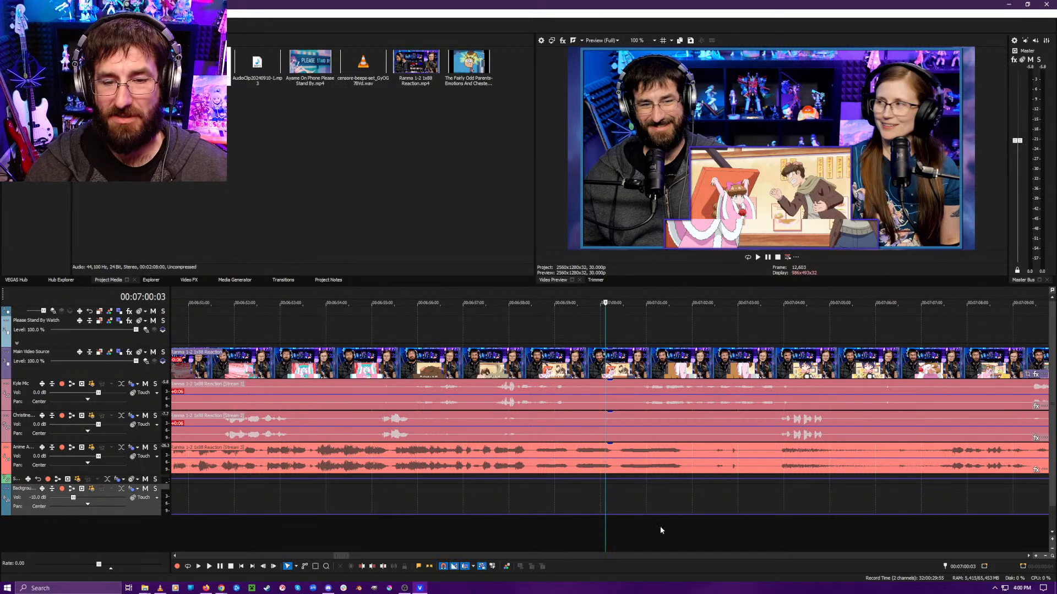
{"action": "left_click", "coordinate": [576, 506]}
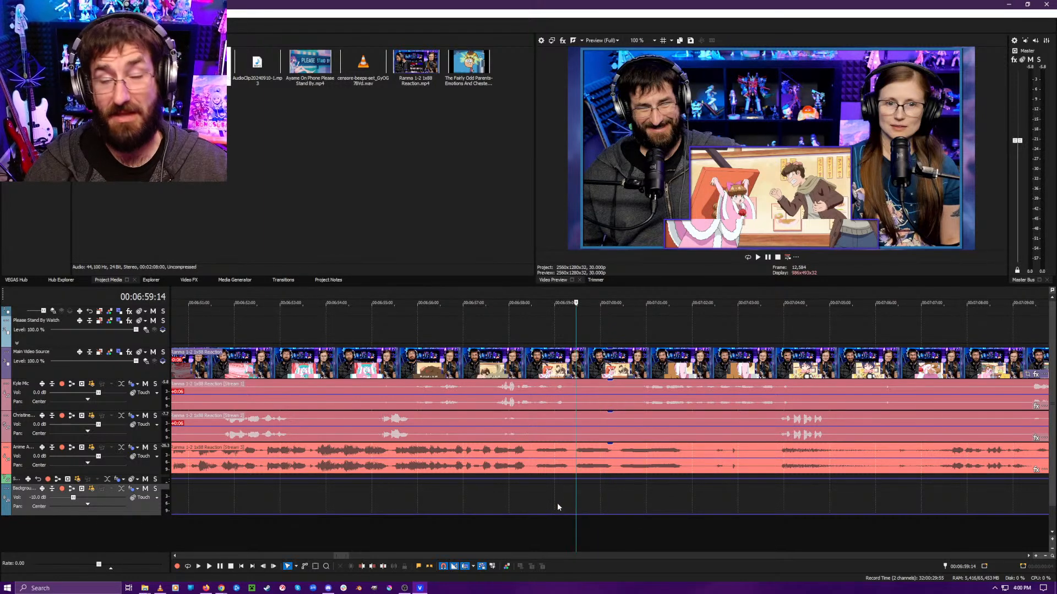
{"action": "left_click", "coordinate": [571, 504]}
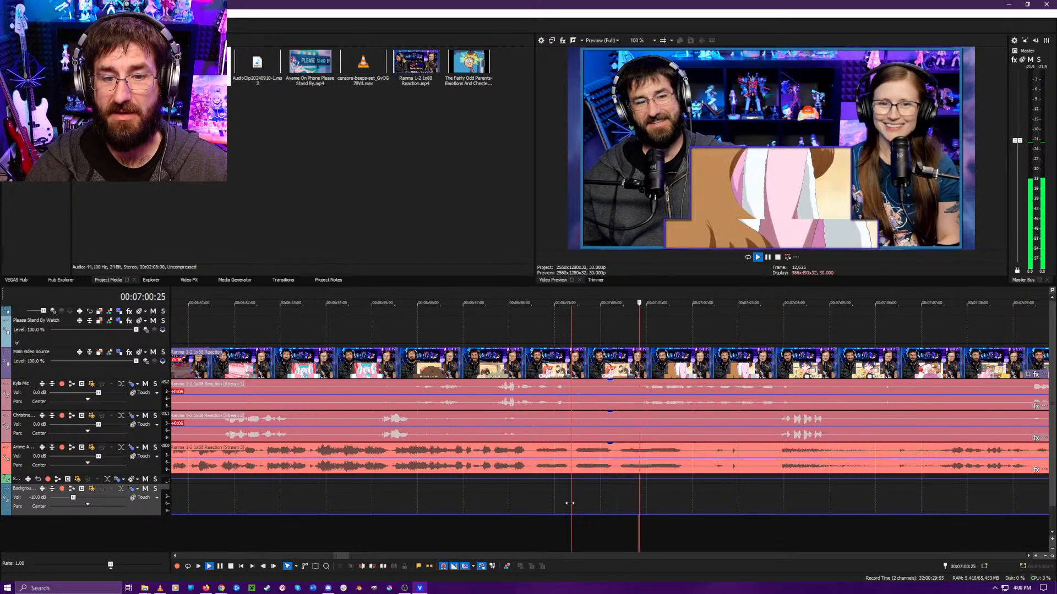
{"action": "key", "text": "space"}
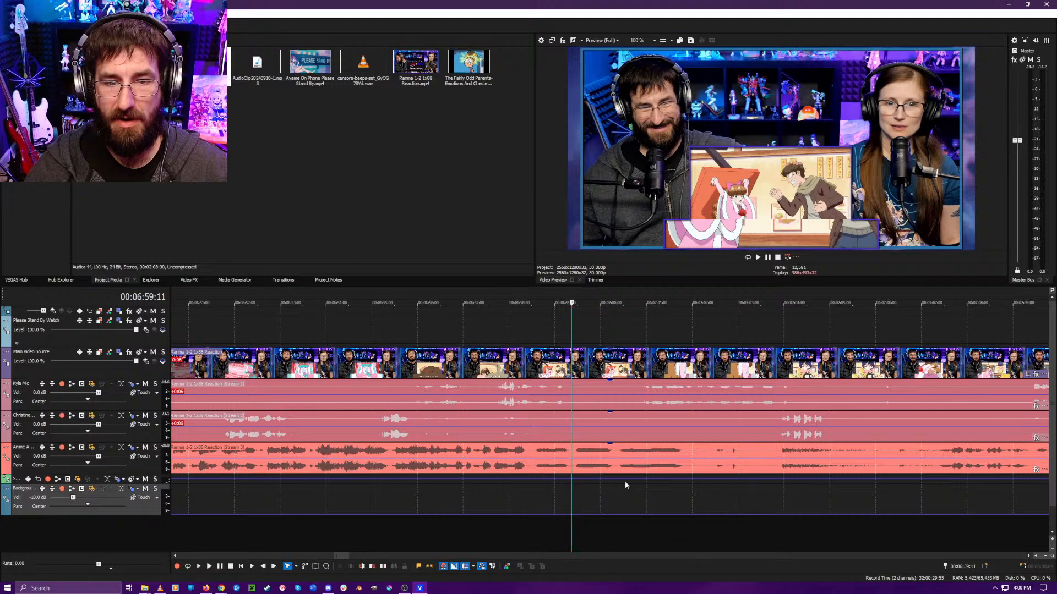
{"action": "left_click", "coordinate": [420, 567]}
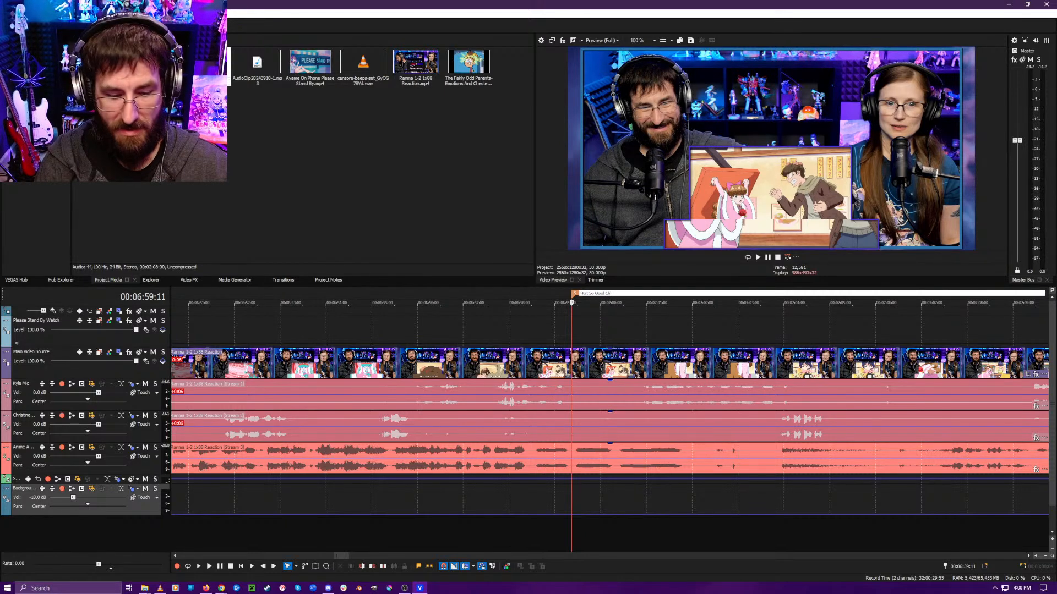
{"action": "key", "text": "Return"}
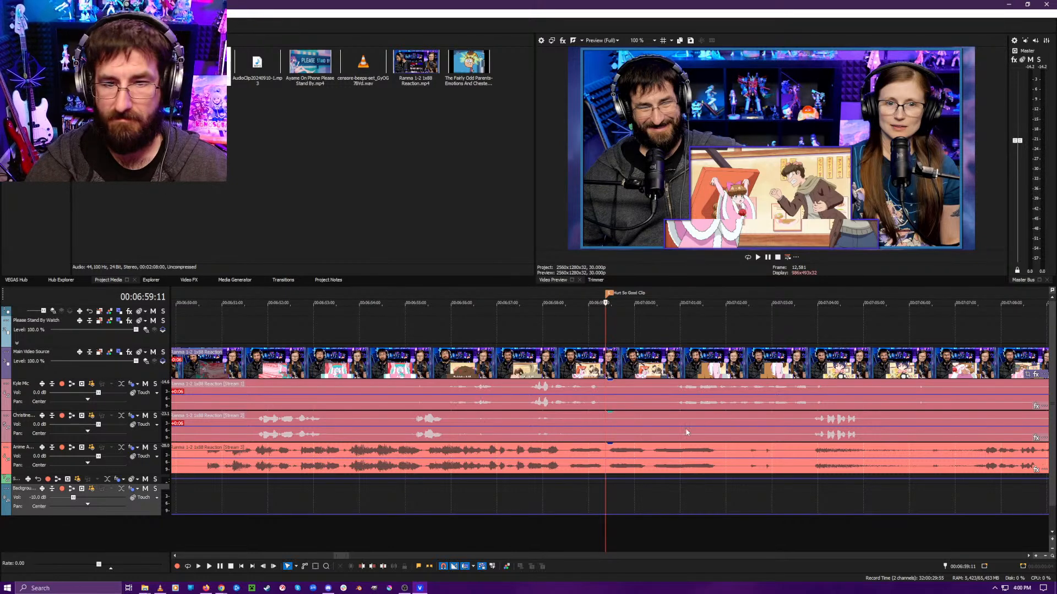
- Examine the footage from the "Hurt So Good Clip" marker to about 00:07:06 to find what can be cut
{"action": "key", "text": "space"}
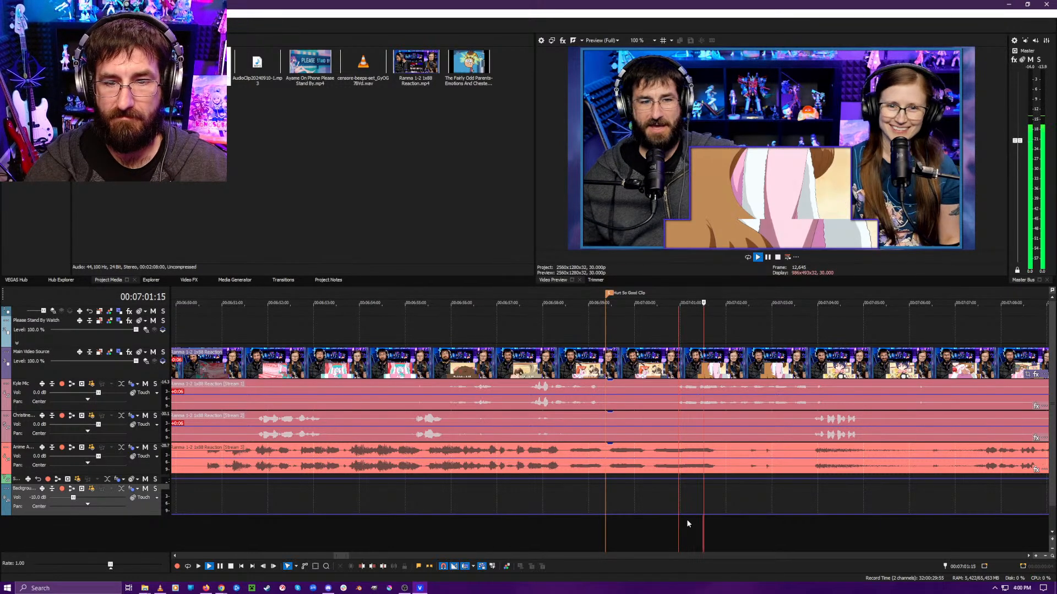
{"action": "scroll", "coordinate": [686, 519], "scroll_direction": "down", "scroll_amount": 3}
{"action": "left_click", "coordinate": [654, 529]}
{"action": "key", "text": "space"}
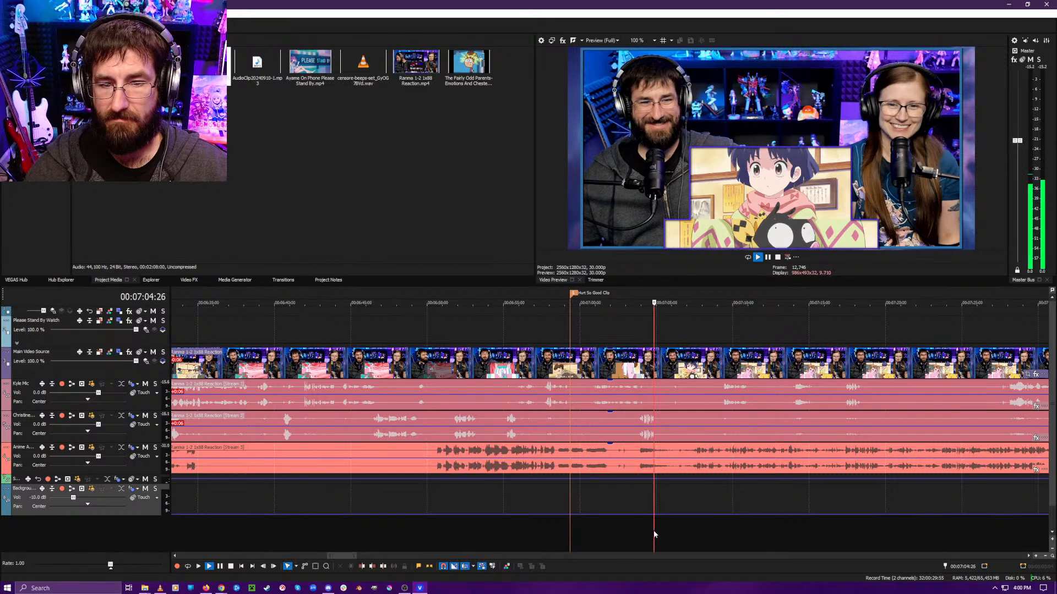
{"action": "key", "text": "space"}
{"action": "scroll", "coordinate": [633, 523], "scroll_direction": "up", "scroll_amount": 5}
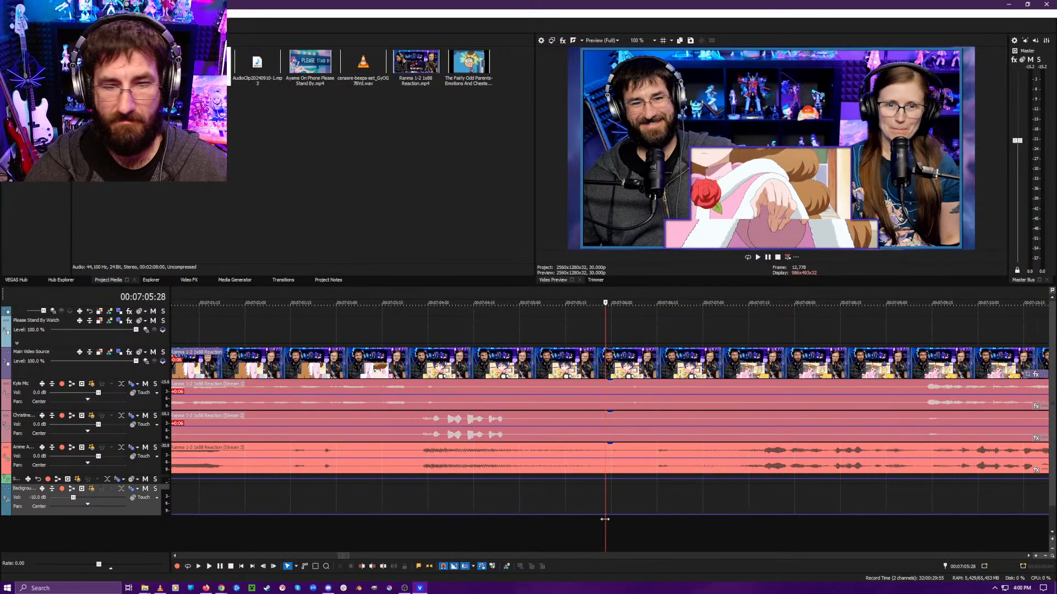
{"action": "left_click", "coordinate": [473, 534]}
{"action": "key", "text": "space"}
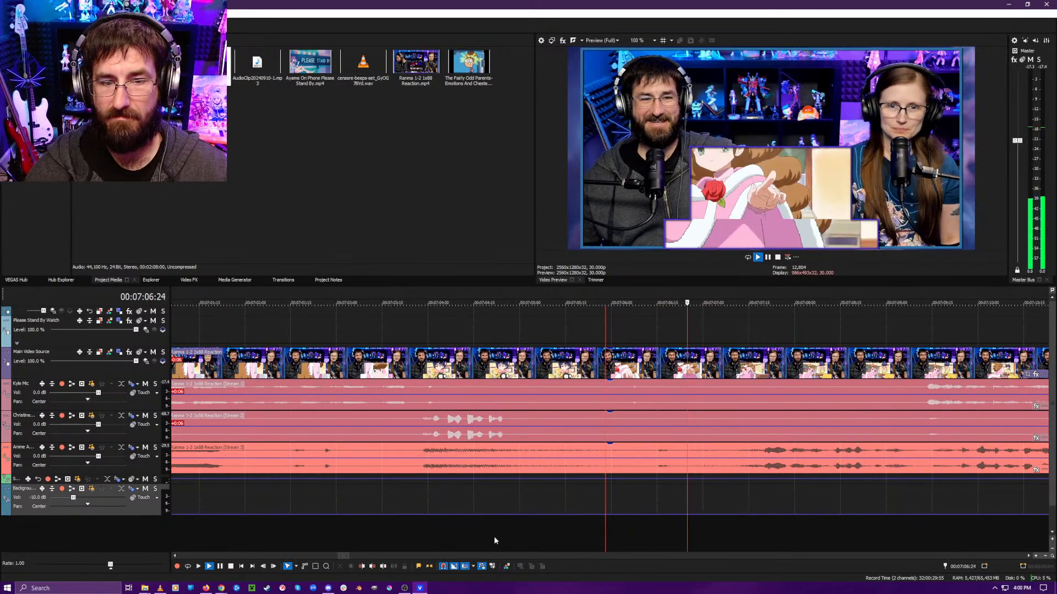
{"action": "key", "text": "space"}
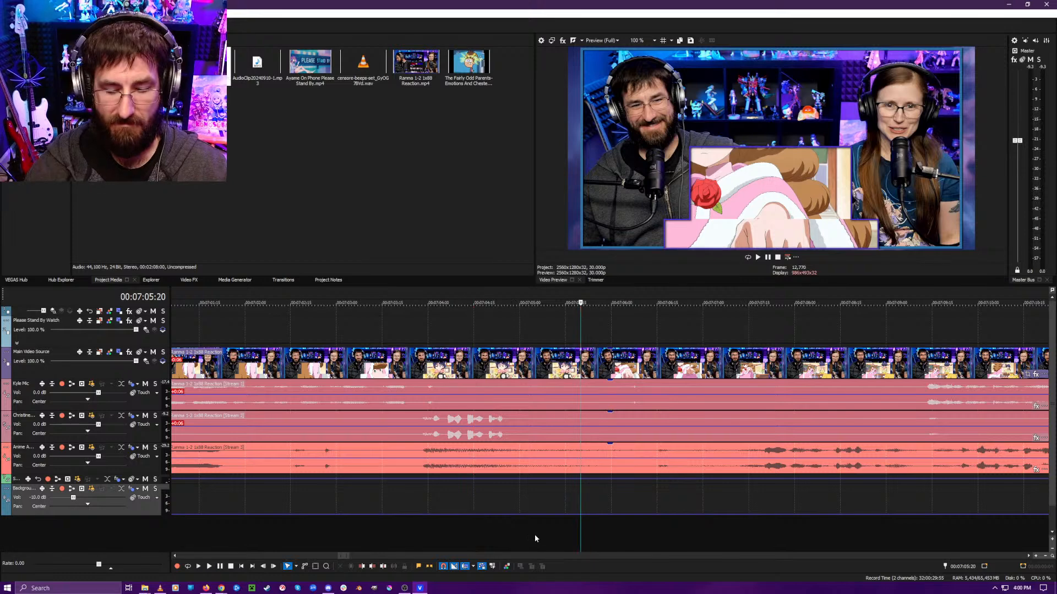
- Split all tracks at about 00:07:05:15, trim the following clip's start to 00:07:07:10 and close the gap
{"action": "key", "text": "space"}
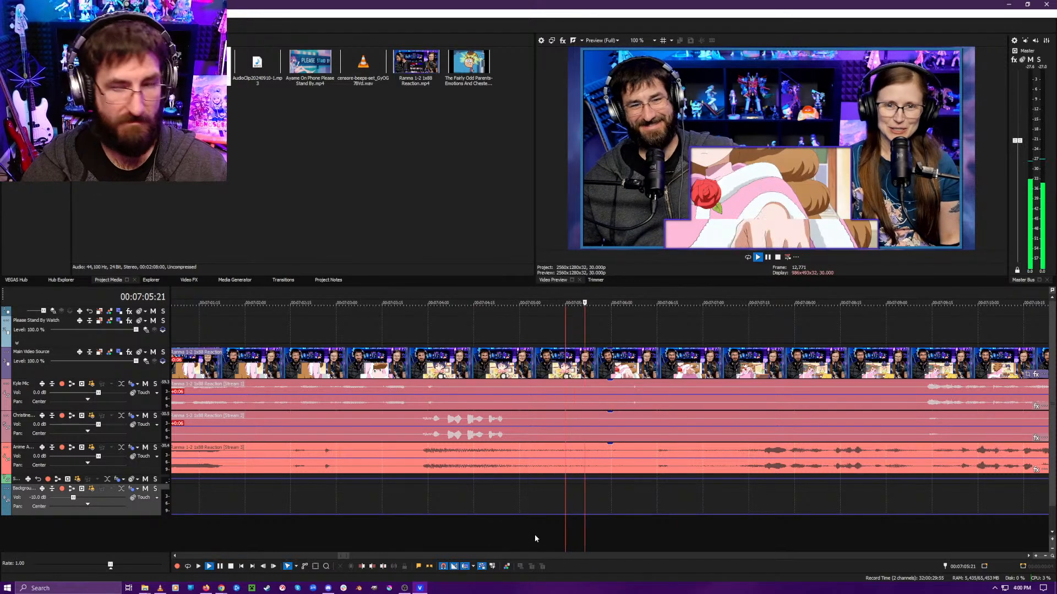
{"action": "key", "text": "s"}
{"action": "left_click", "coordinate": [732, 545]}
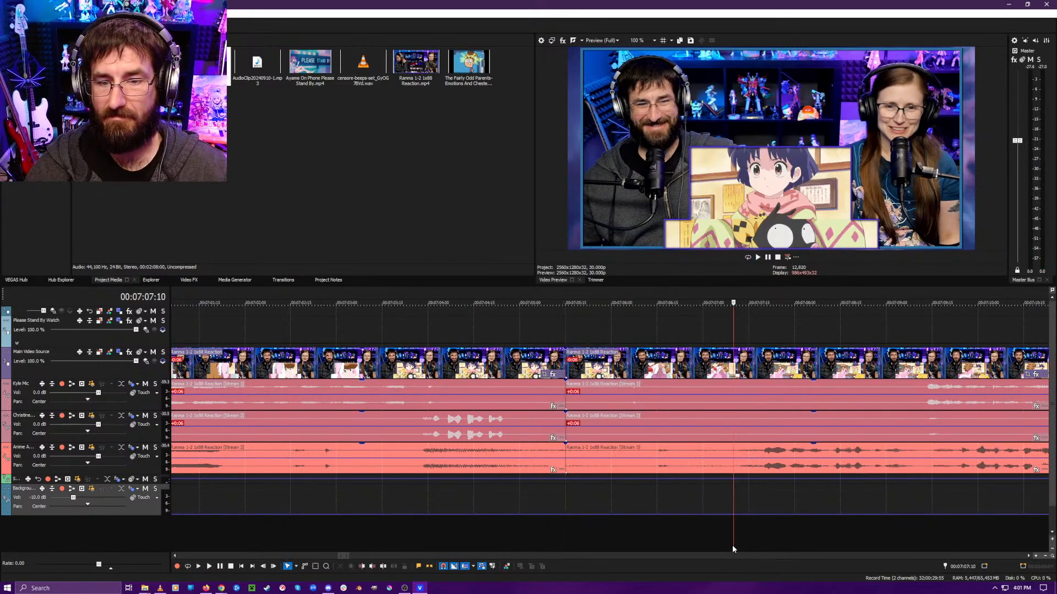
{"action": "key", "text": "space"}
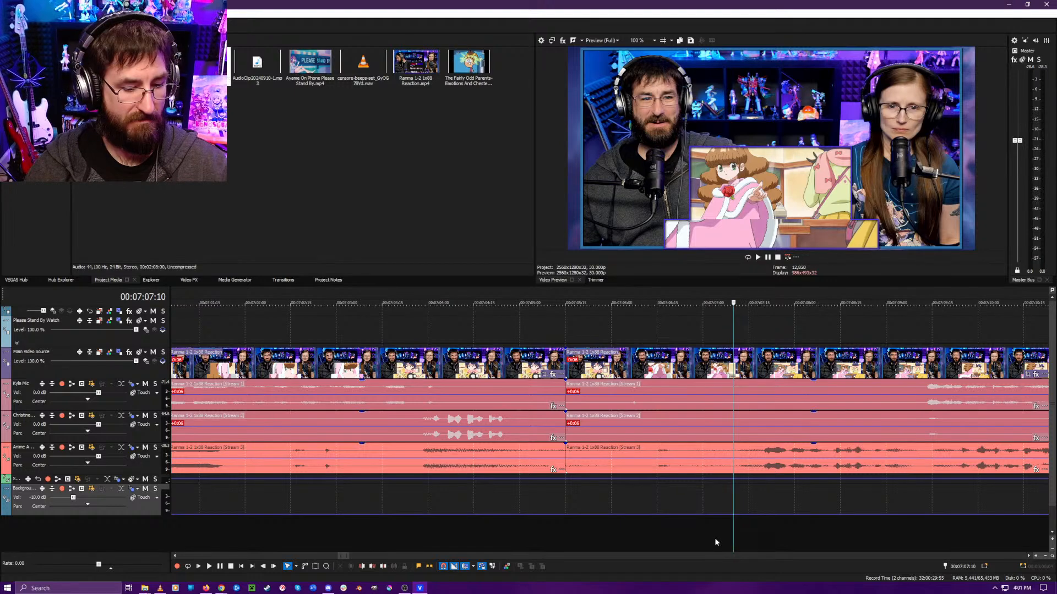
- Play through the new join and split all tracks at 00:07:17:24, after the "If I win, you'll return Charlotte to me" line
{"action": "left_click", "coordinate": [472, 520]}
{"action": "scroll", "coordinate": [566, 529], "scroll_direction": "down", "scroll_amount": 5}
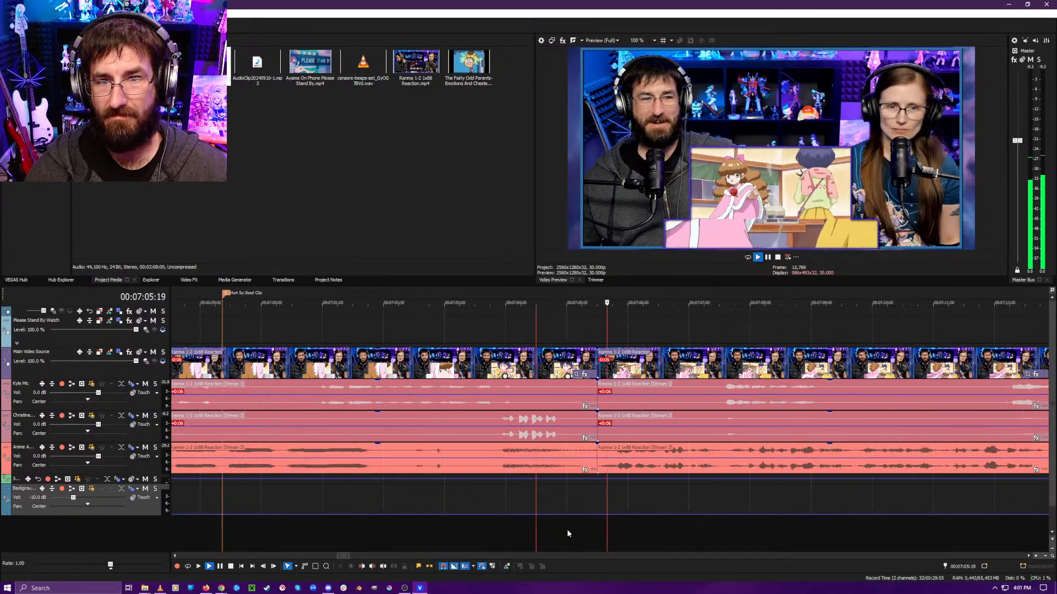
{"action": "scroll", "coordinate": [638, 520], "scroll_direction": "down", "scroll_amount": 3}
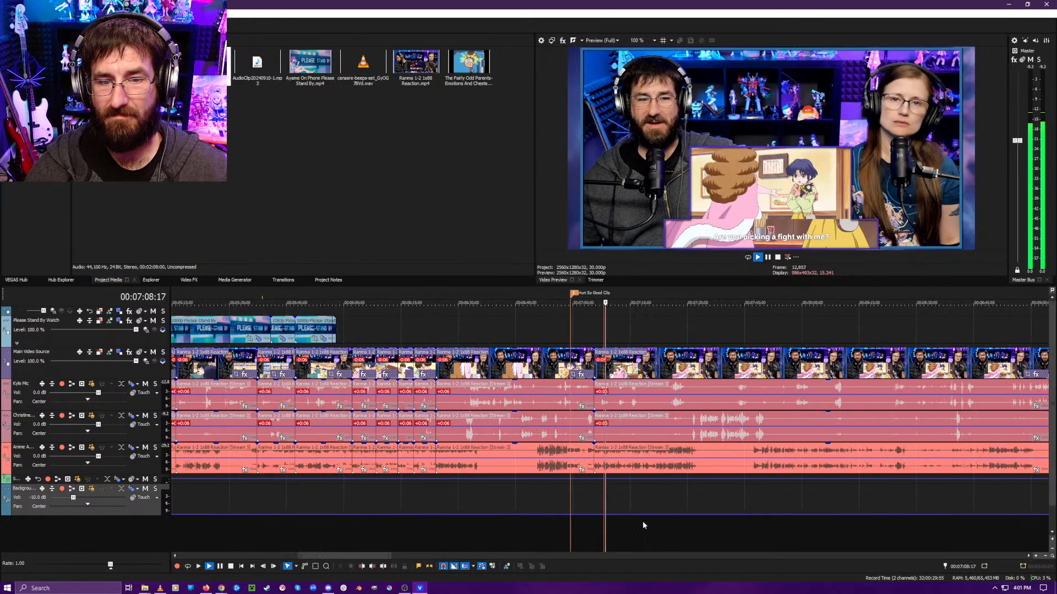
{"action": "scroll", "coordinate": [633, 524], "scroll_direction": "up", "scroll_amount": 6}
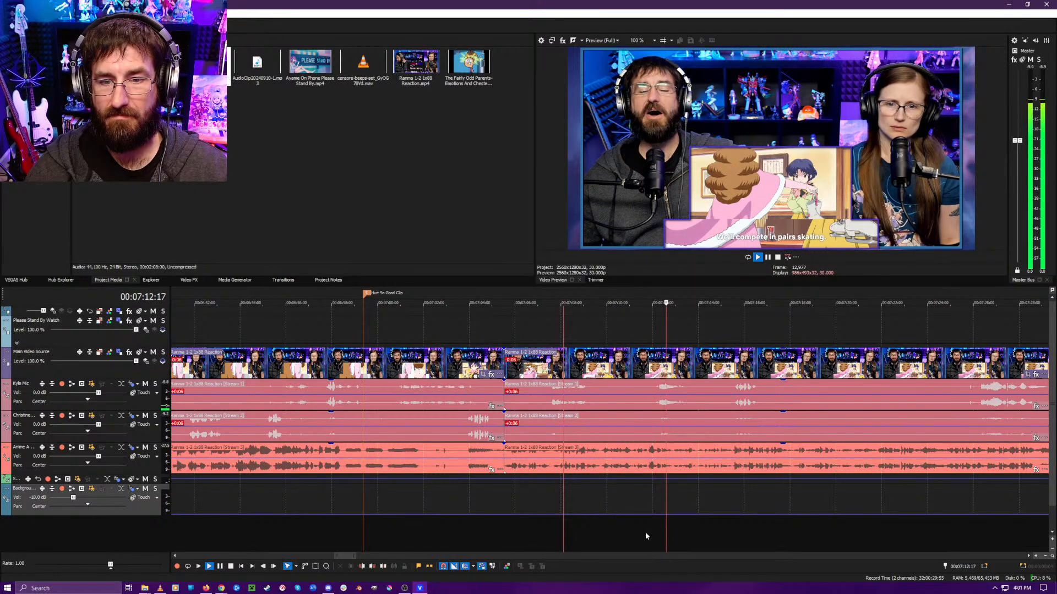
{"action": "left_click", "coordinate": [737, 524]}
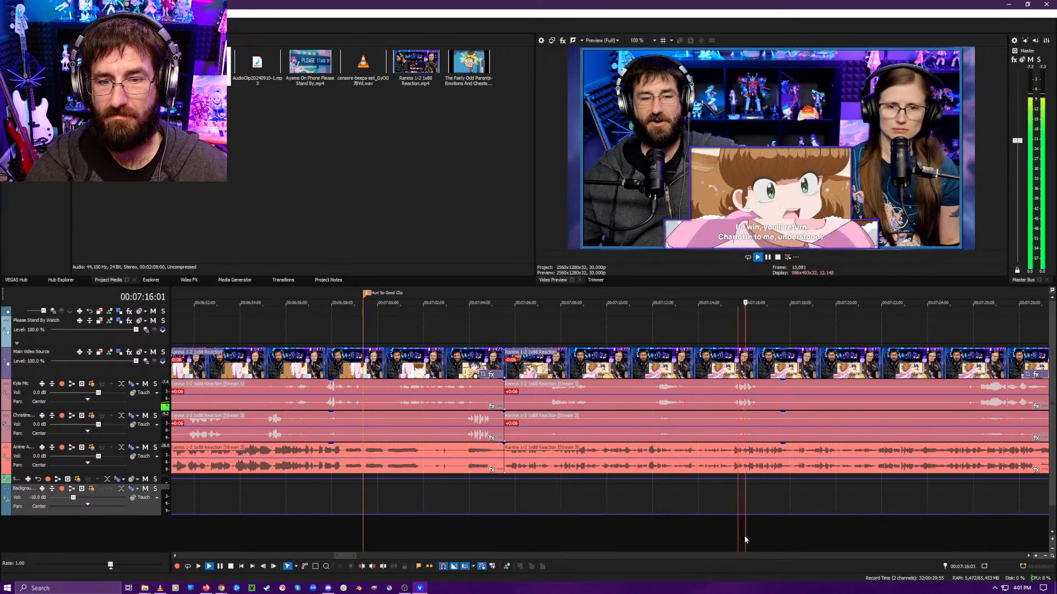
{"action": "key", "text": "space"}
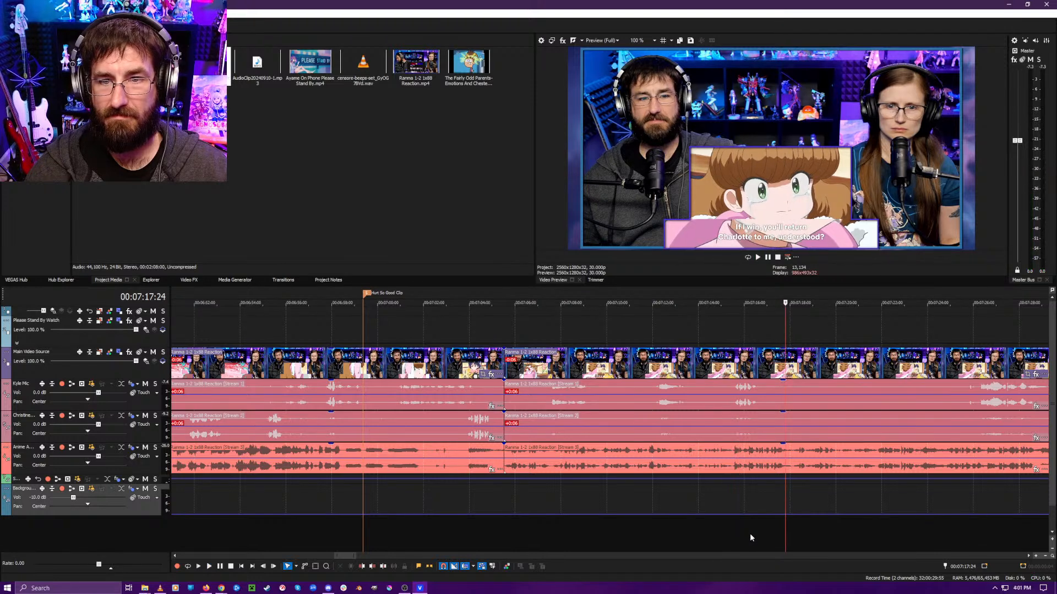
{"action": "scroll", "coordinate": [773, 525], "scroll_direction": "down", "scroll_amount": 3}
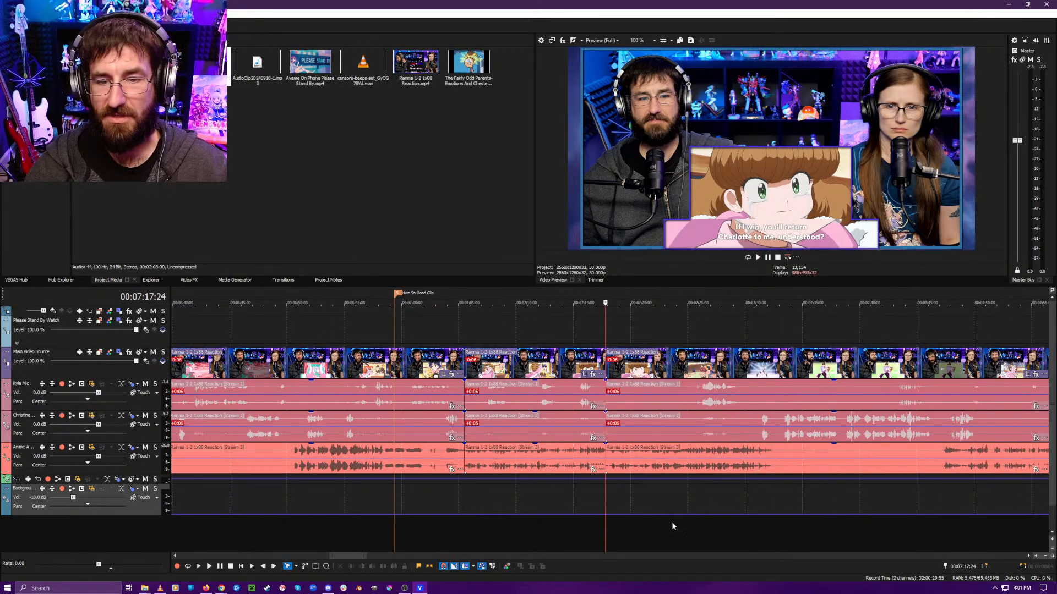
- Examine the footage between the 00:07:17:24 split and about 00:07:25 for a point where the skating flashback can start
{"action": "left_click", "coordinate": [672, 528]}
{"action": "scroll", "coordinate": [672, 527], "scroll_direction": "up", "scroll_amount": 3}
{"action": "left_click", "coordinate": [668, 530]}
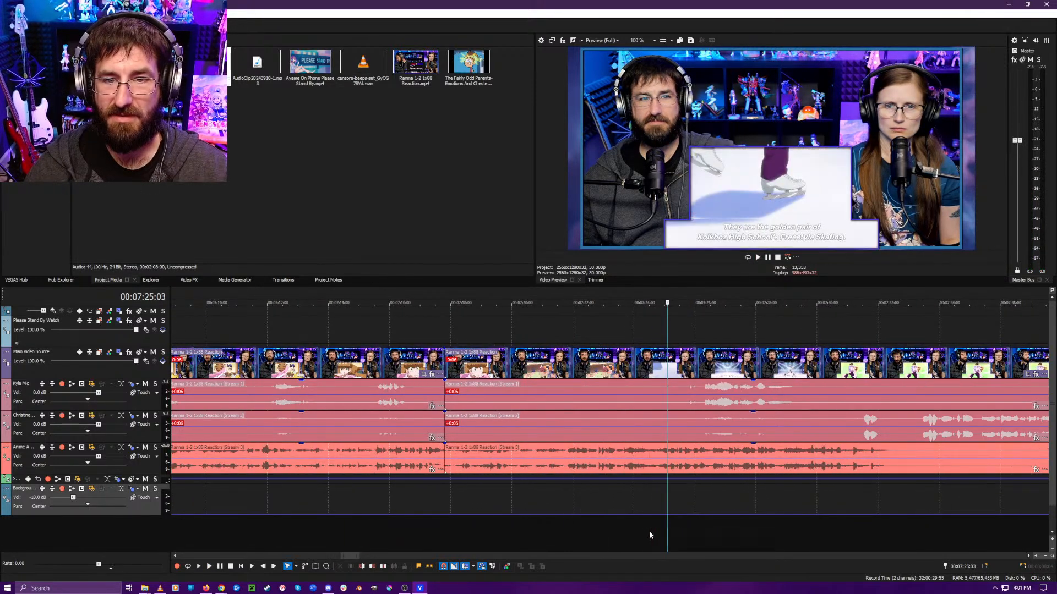
{"action": "left_click", "coordinate": [649, 532]}
{"action": "key", "text": "space"}
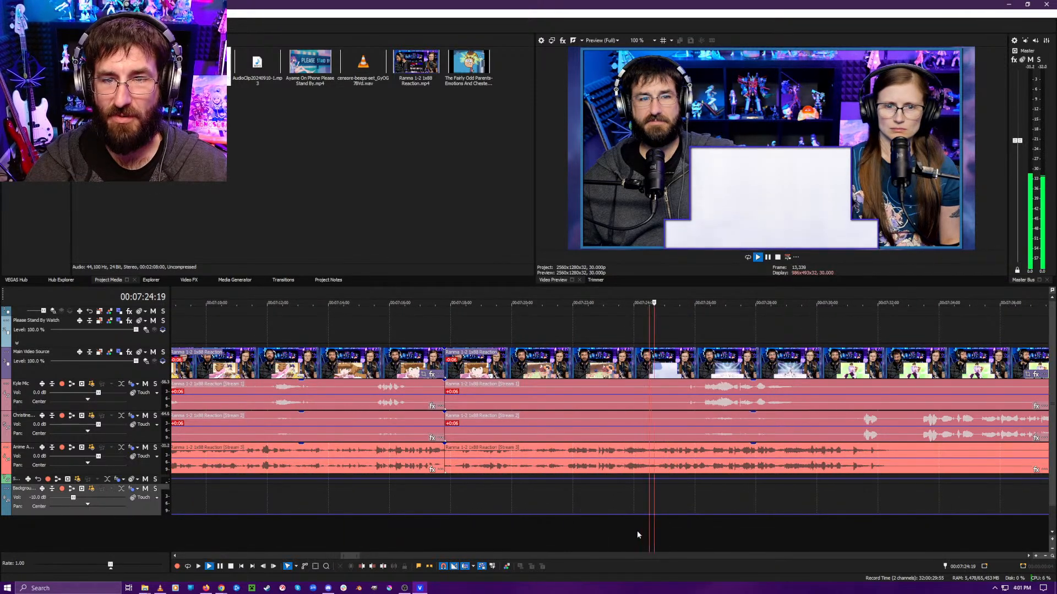
{"action": "left_click", "coordinate": [432, 527]}
{"action": "left_click", "coordinate": [517, 523]}
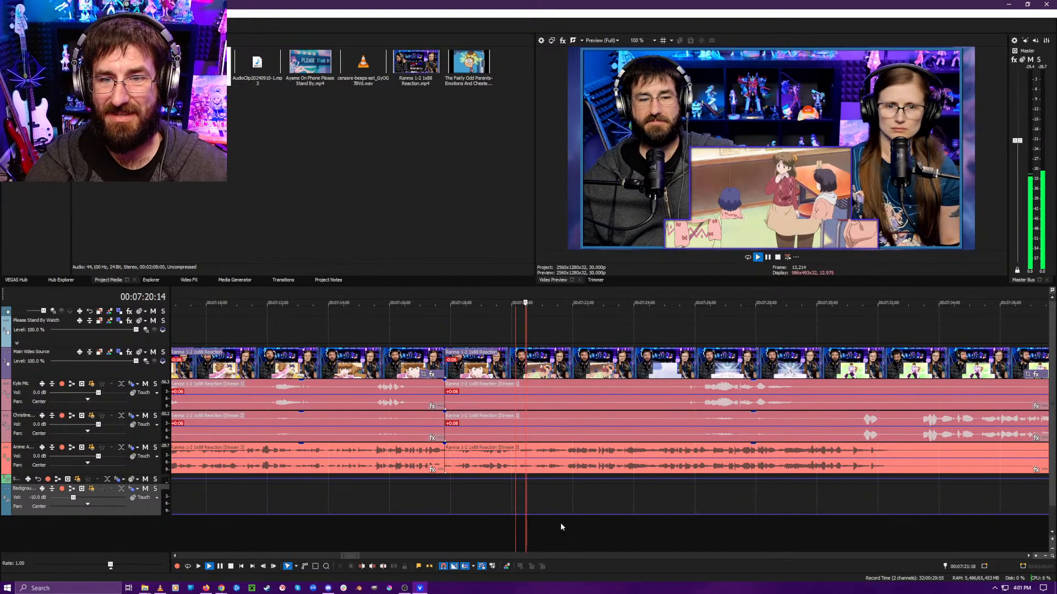
{"action": "left_click", "coordinate": [560, 524]}
{"action": "left_click", "coordinate": [622, 529]}
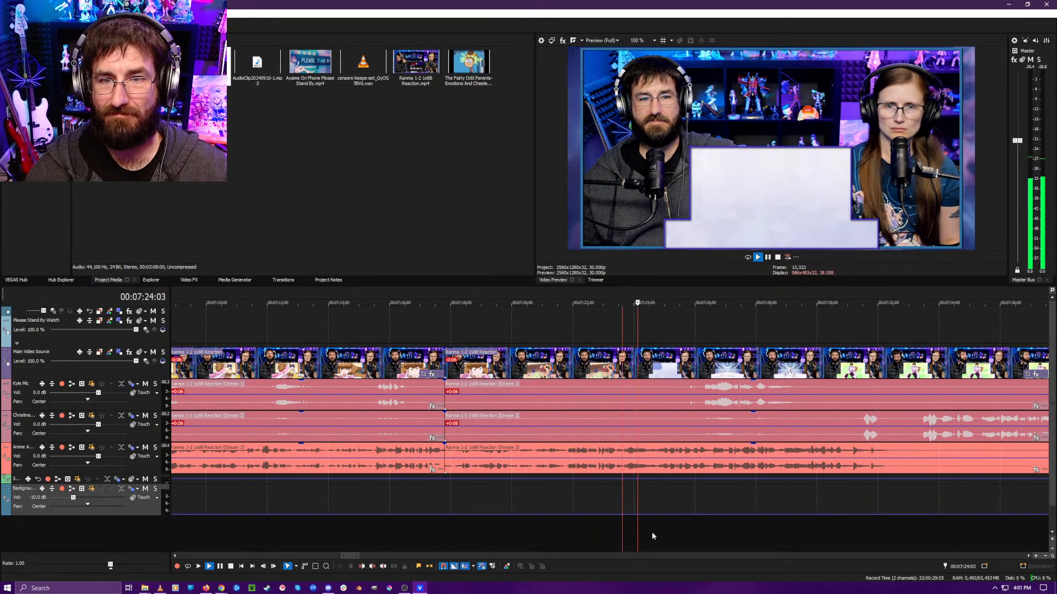
- Try trimming about 6 seconds off the start of the clip after the 00:07:17:24 split, review the join and undo the trim
{"action": "key", "text": "space"}
{"action": "key", "text": "alt+["}
{"action": "key", "text": "space"}
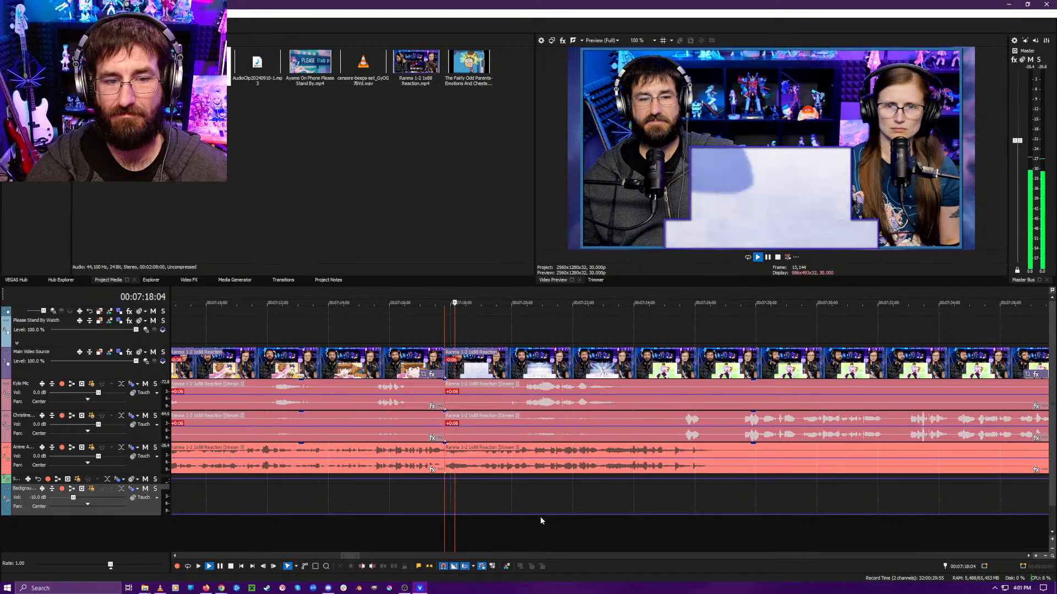
{"action": "left_click", "coordinate": [416, 518]}
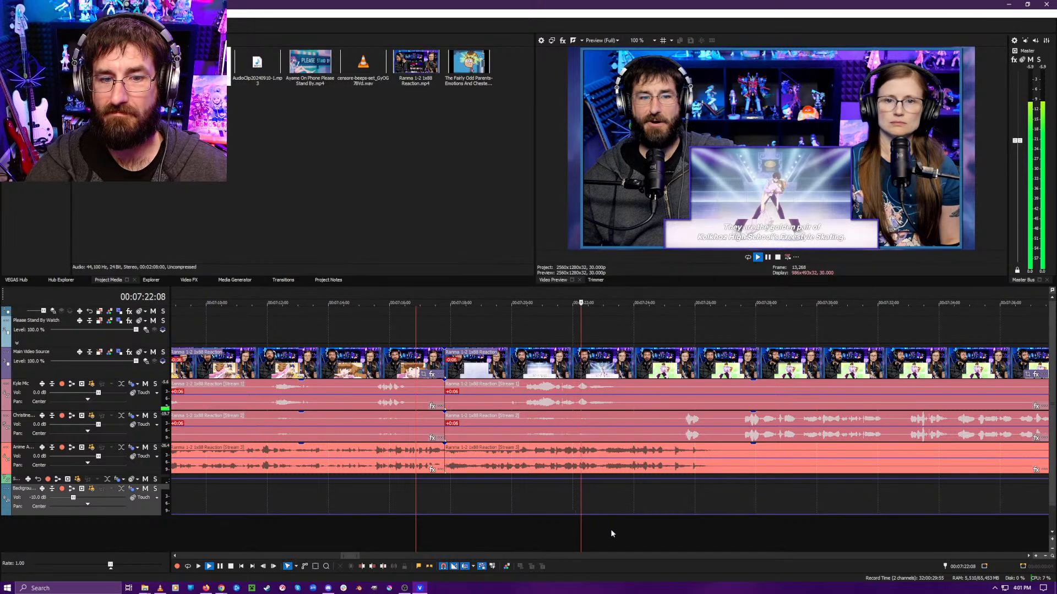
{"action": "key", "text": "ctrl+z"}
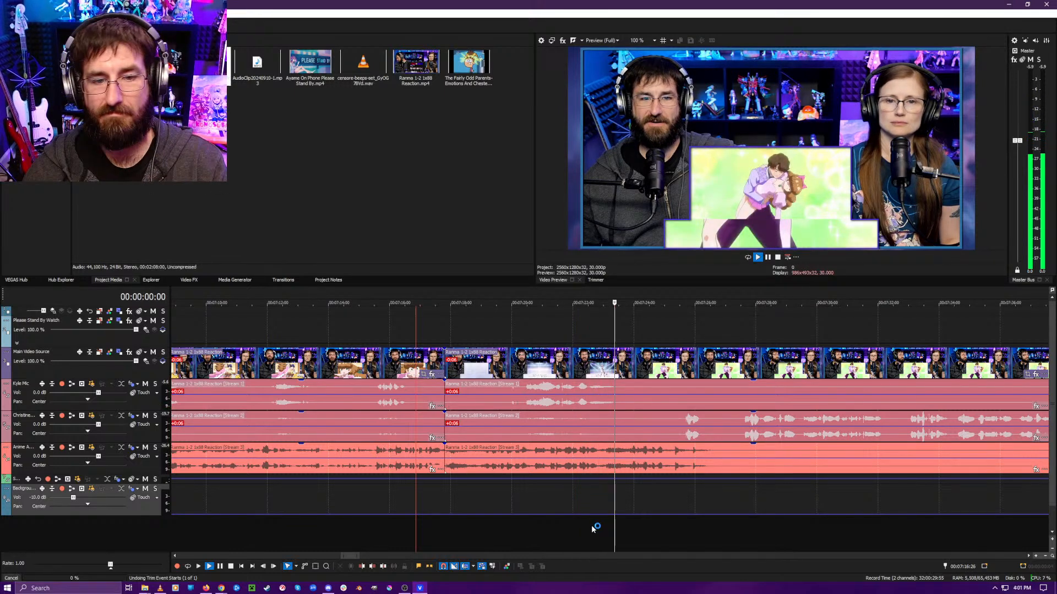
- Trim the start of the clip after the 00:07:17:24 split to 00:07:20:21 on all tracks, close the gap and play the join
{"action": "left_click", "coordinate": [478, 528]}
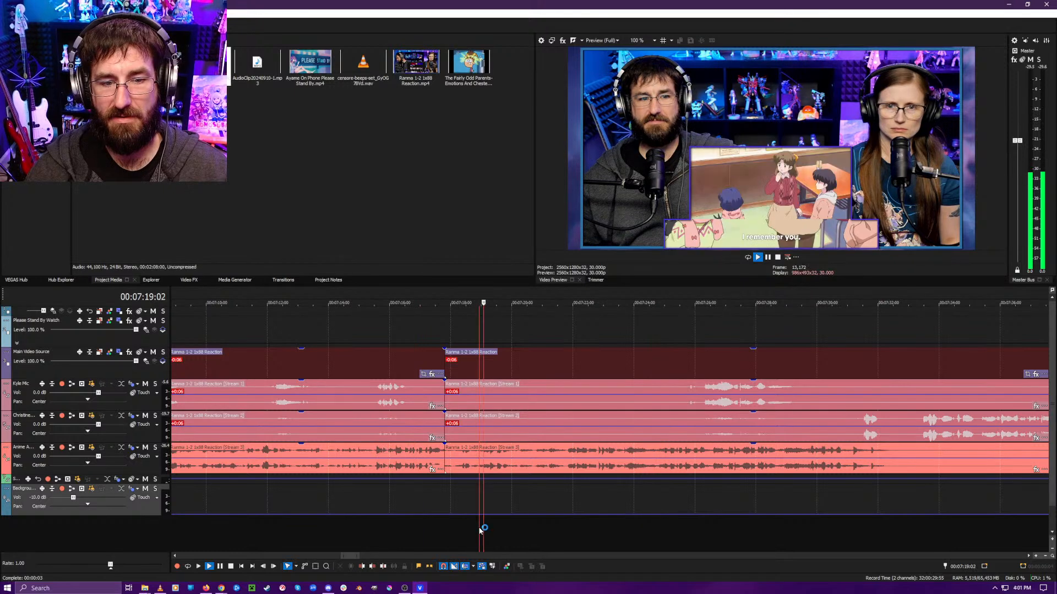
{"action": "left_click", "coordinate": [531, 527]}
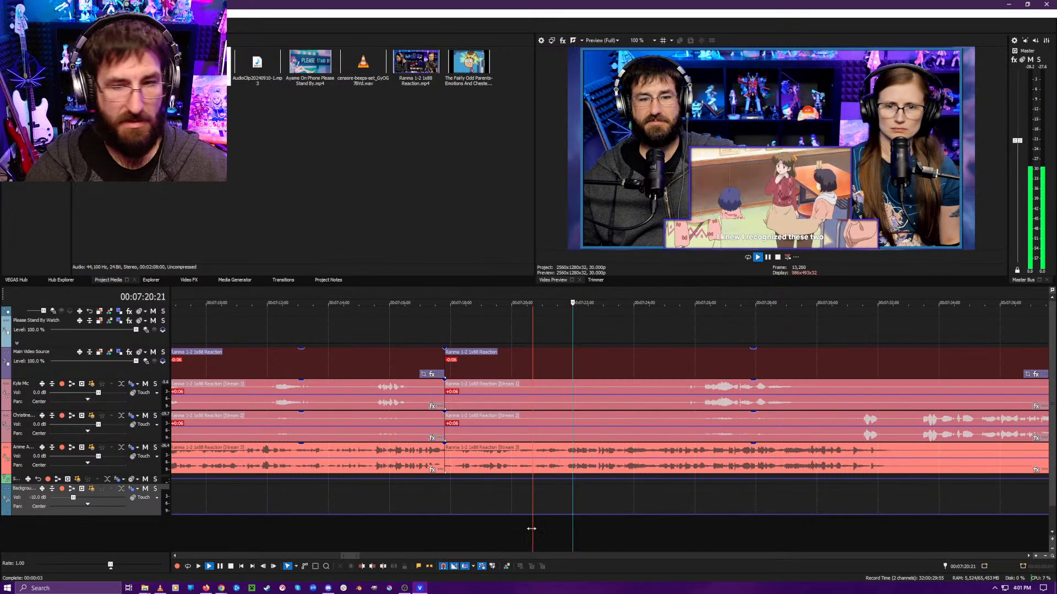
{"action": "key", "text": "space"}
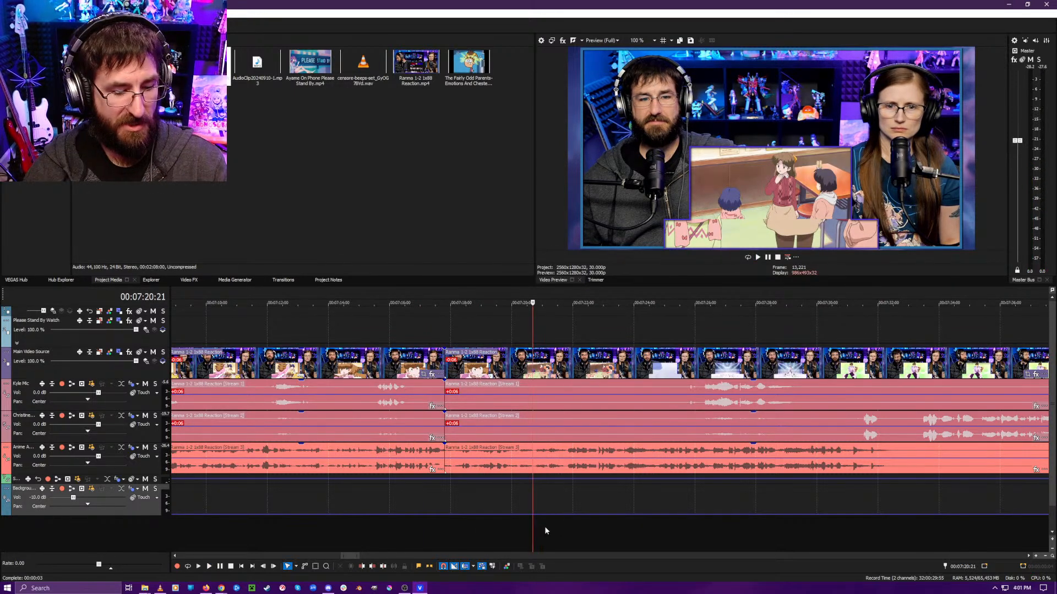
{"action": "key", "text": "alt+["}
{"action": "key", "text": "space"}
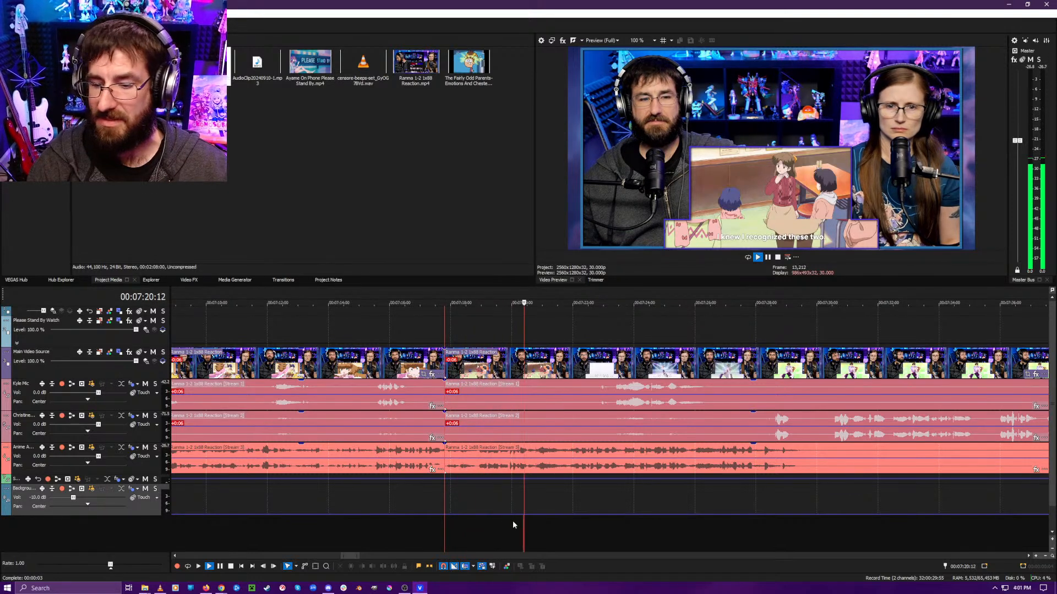
- Skim the footage after the 00:07:17:24 join, from the skating flashback to about 00:07:48
{"action": "left_click", "coordinate": [612, 527]}
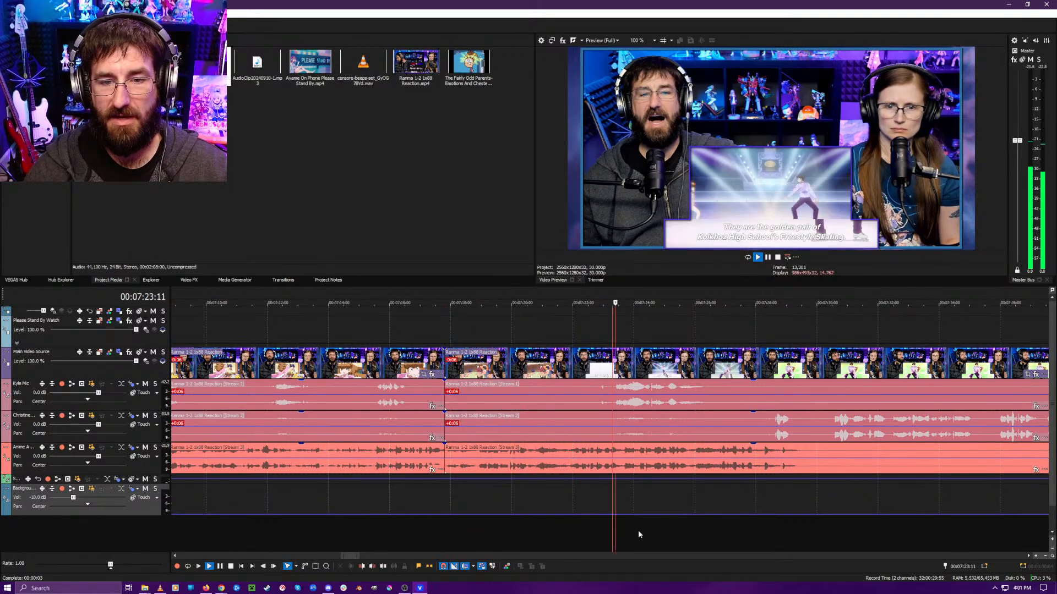
{"action": "scroll", "coordinate": [681, 525], "scroll_direction": "down", "scroll_amount": 6}
{"action": "left_click", "coordinate": [707, 531]}
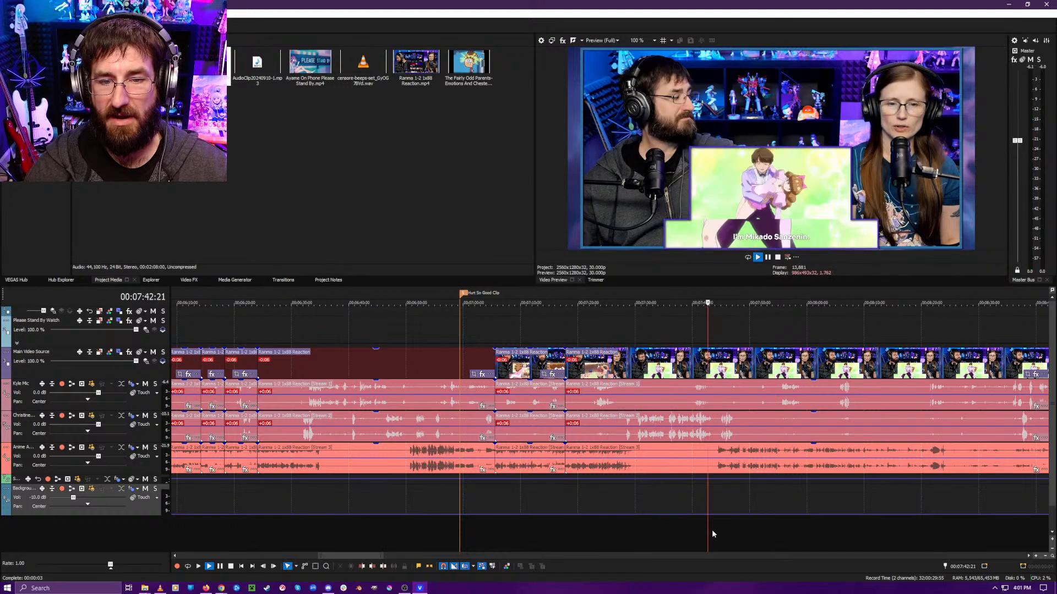
{"action": "scroll", "coordinate": [627, 534], "scroll_direction": "up", "scroll_amount": 2}
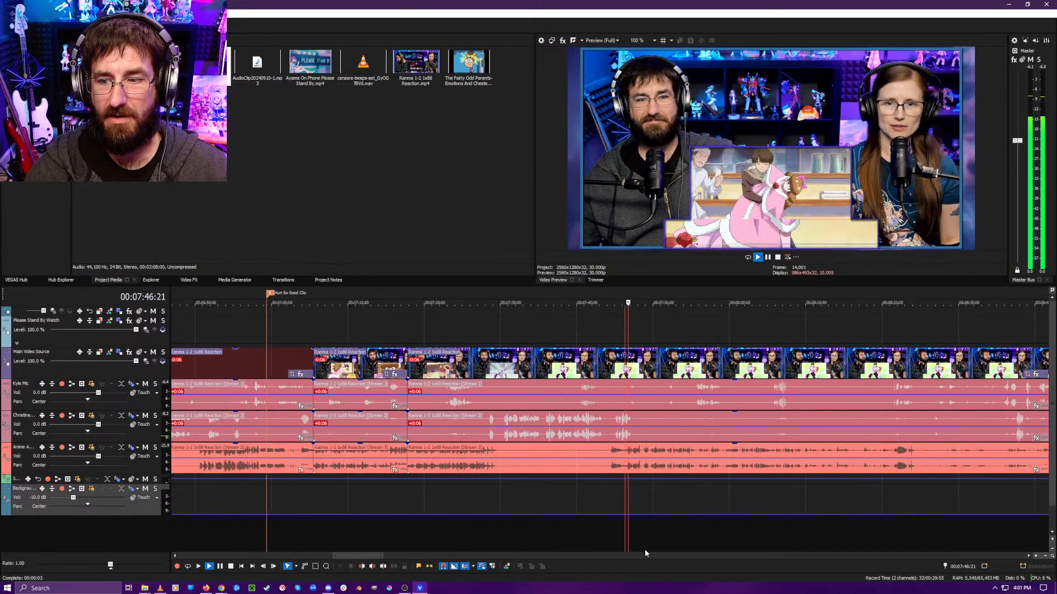
{"action": "key", "text": "Return"}
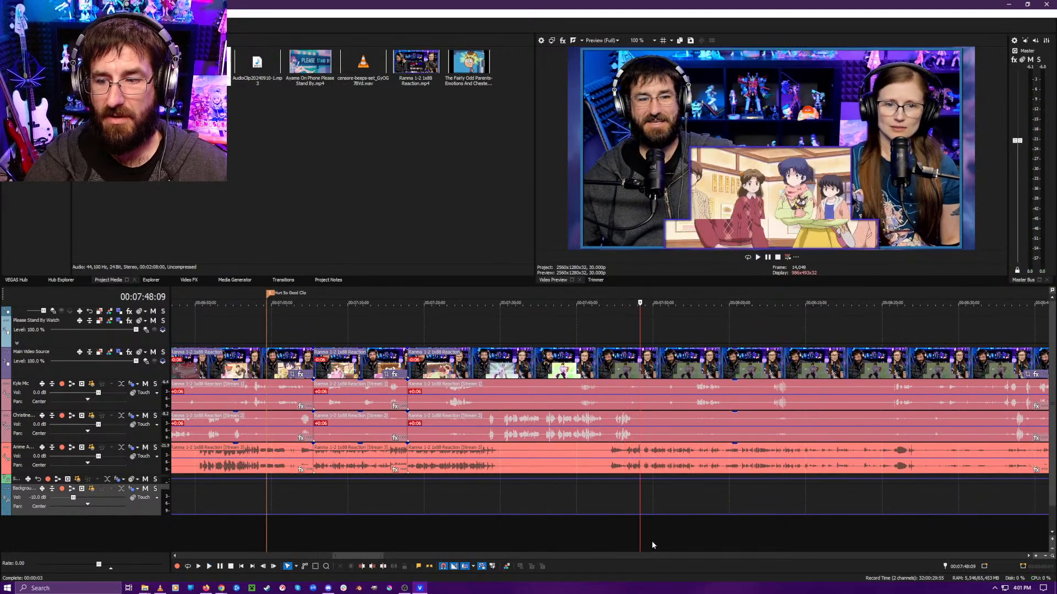
- Replay the footage around 00:07:48 on the timeline to locate a cut point at the anime scene change
{"action": "scroll", "coordinate": [665, 517], "scroll_direction": "up", "scroll_amount": 1}
{"action": "scroll", "coordinate": [610, 516], "scroll_direction": "down", "scroll_amount": 1}
{"action": "scroll", "coordinate": [612, 517], "scroll_direction": "up", "scroll_amount": 2}
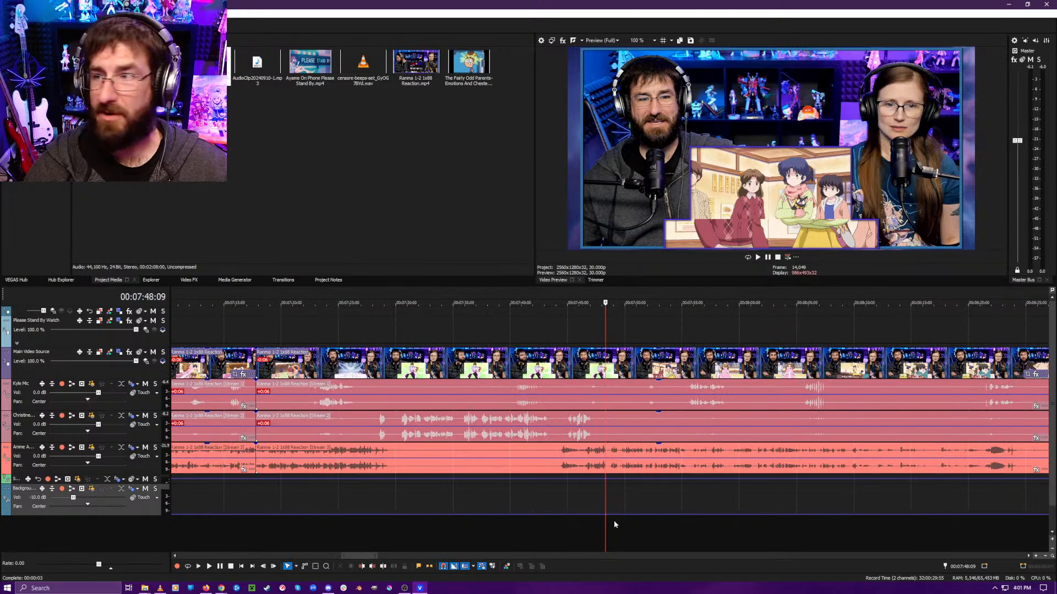
{"action": "scroll", "coordinate": [613, 517], "scroll_direction": "up", "scroll_amount": 2}
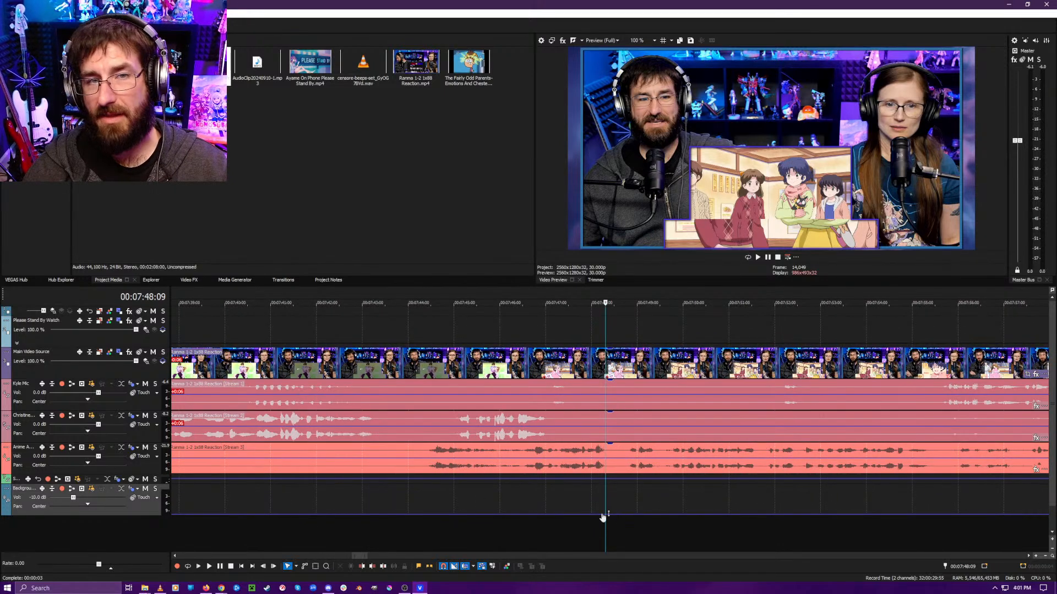
{"action": "left_click", "coordinate": [583, 532]}
{"action": "key", "text": "space"}
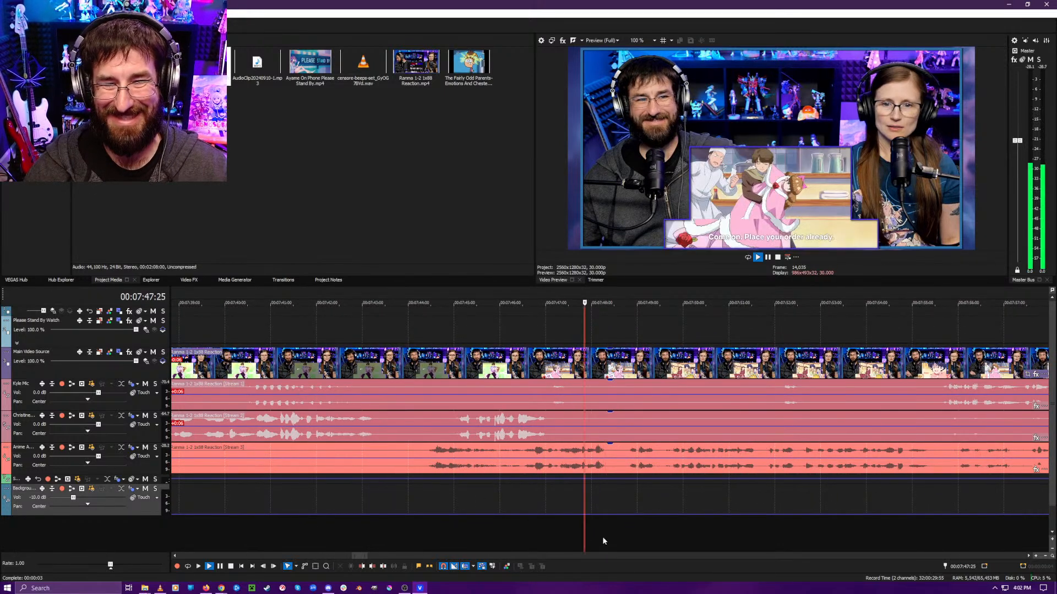
{"action": "key", "text": "Return"}
{"action": "key", "text": "space"}
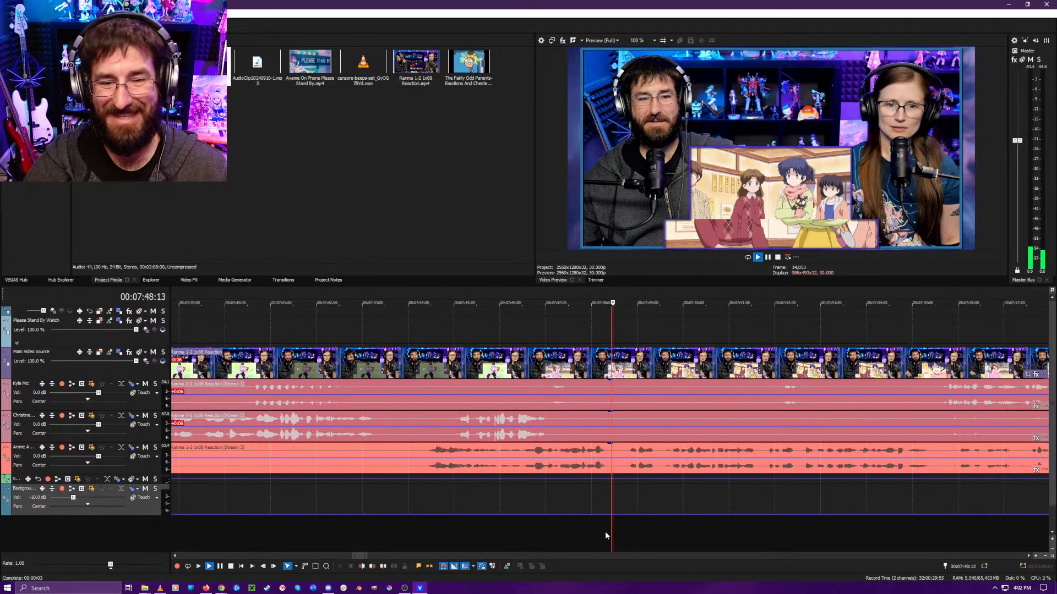
{"action": "left_click", "coordinate": [585, 540]}
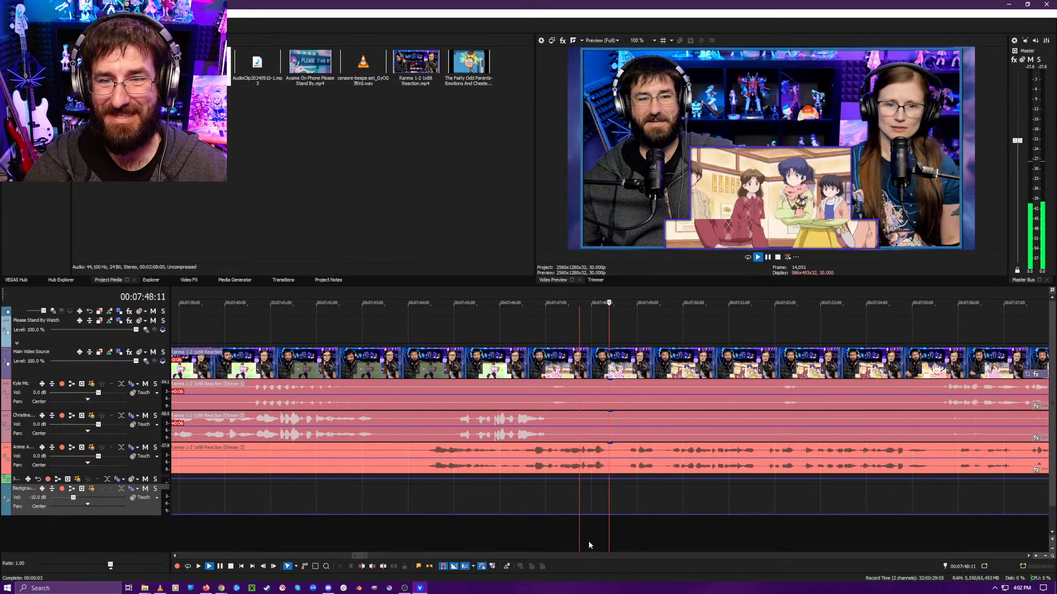
{"action": "key", "text": "Return"}
{"action": "key", "text": "space"}
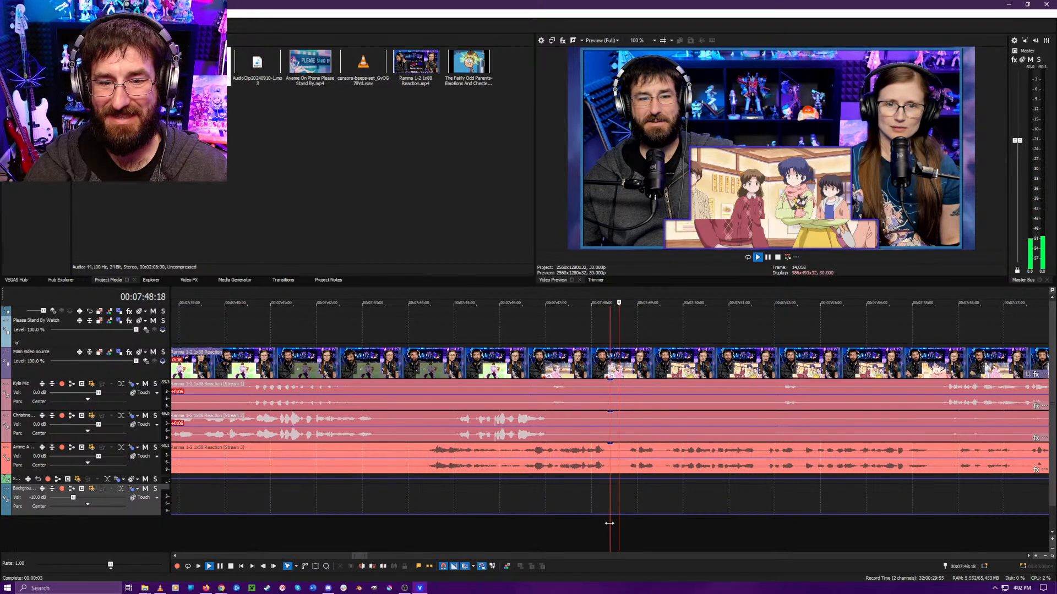
{"action": "left_click", "coordinate": [597, 533]}
{"action": "key", "text": "Return"}
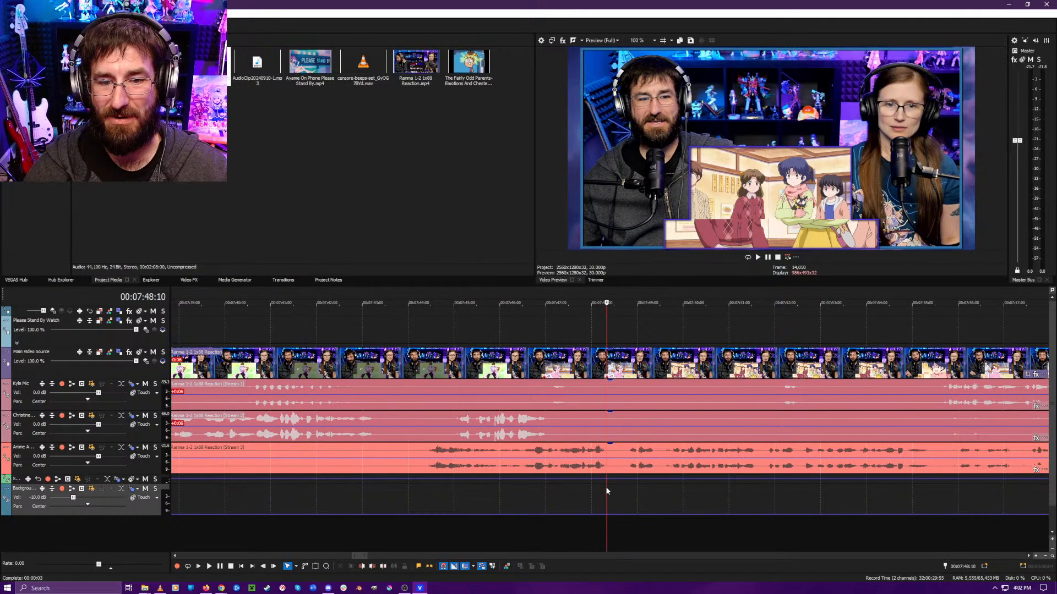
- Split all tracks at 00:07:48:08, at the anime shot change
{"action": "left_click", "coordinate": [602, 488]}
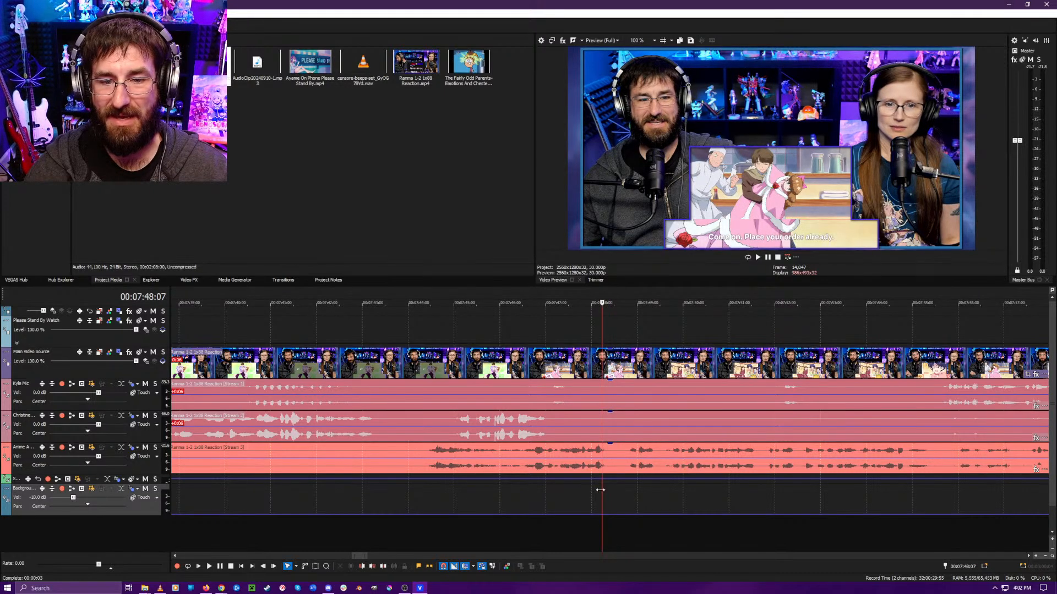
{"action": "key", "text": "space"}
{"action": "key", "text": "space"}
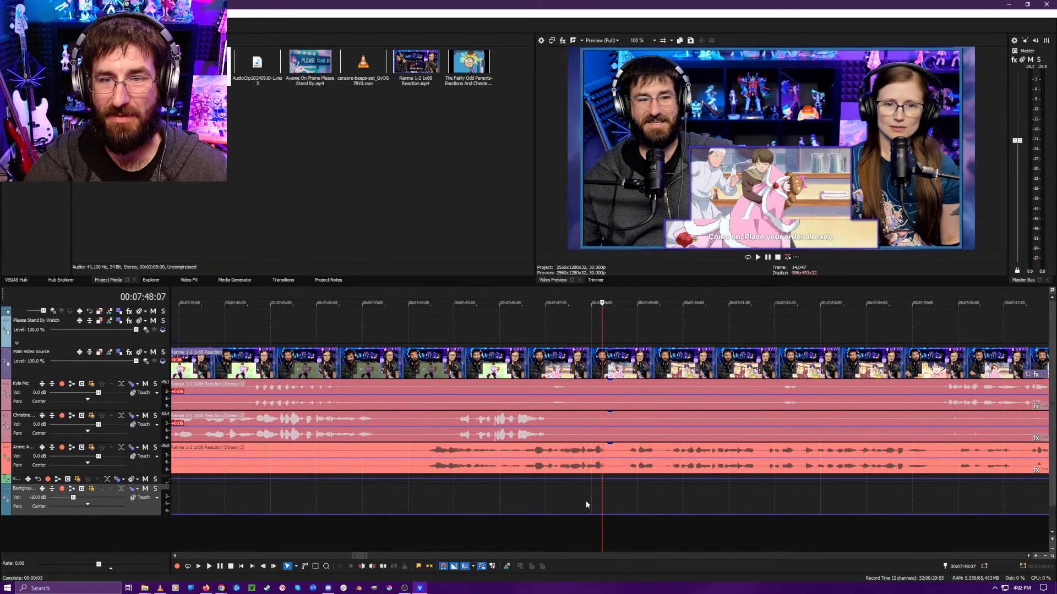
{"action": "key", "text": "Right"}
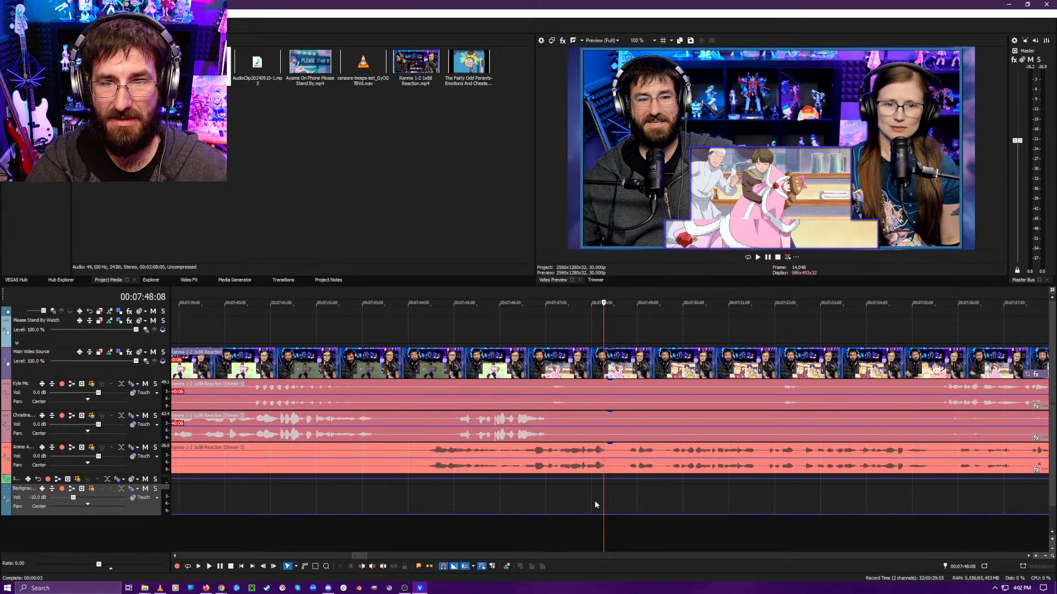
{"action": "key", "text": "s"}
- Trim about half a second off the start of the clip after the 00:07:48:08 split, close the gap and play the join
{"action": "left_click", "coordinate": [765, 534]}
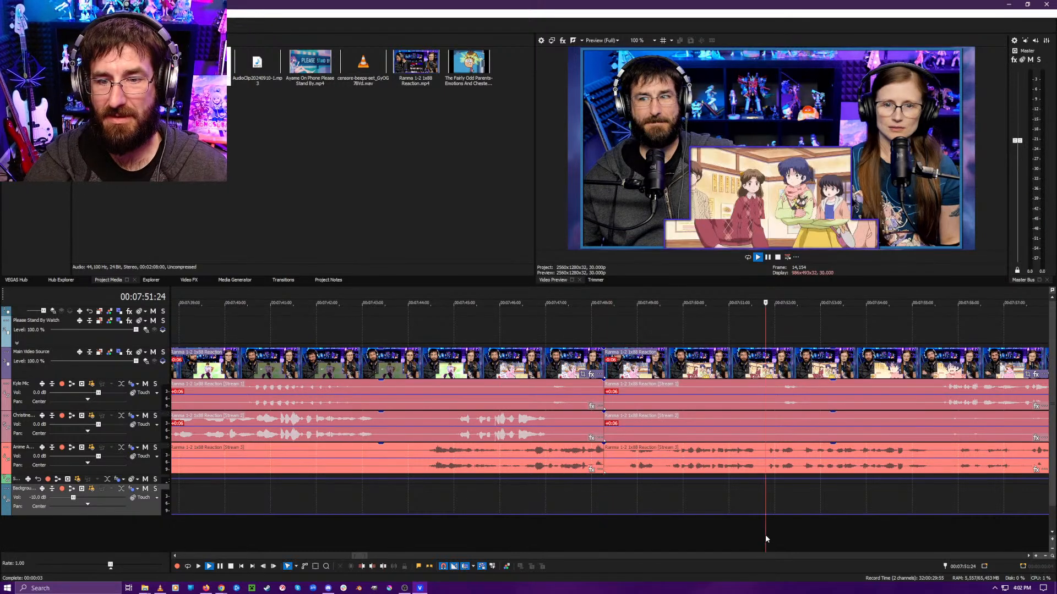
{"action": "key", "text": "space"}
{"action": "left_click", "coordinate": [471, 534]}
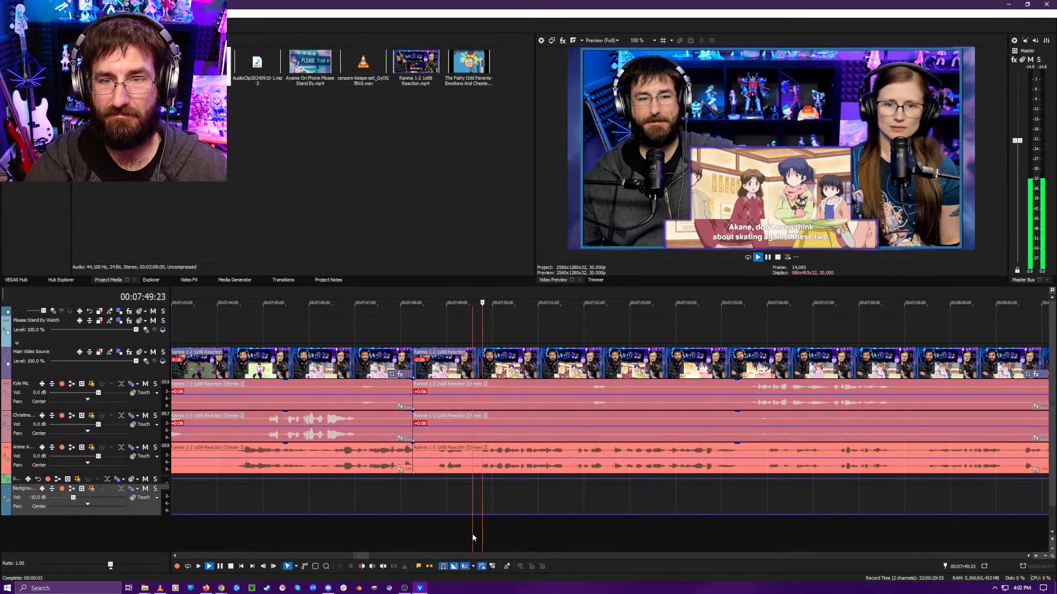
{"action": "left_click", "coordinate": [415, 532]}
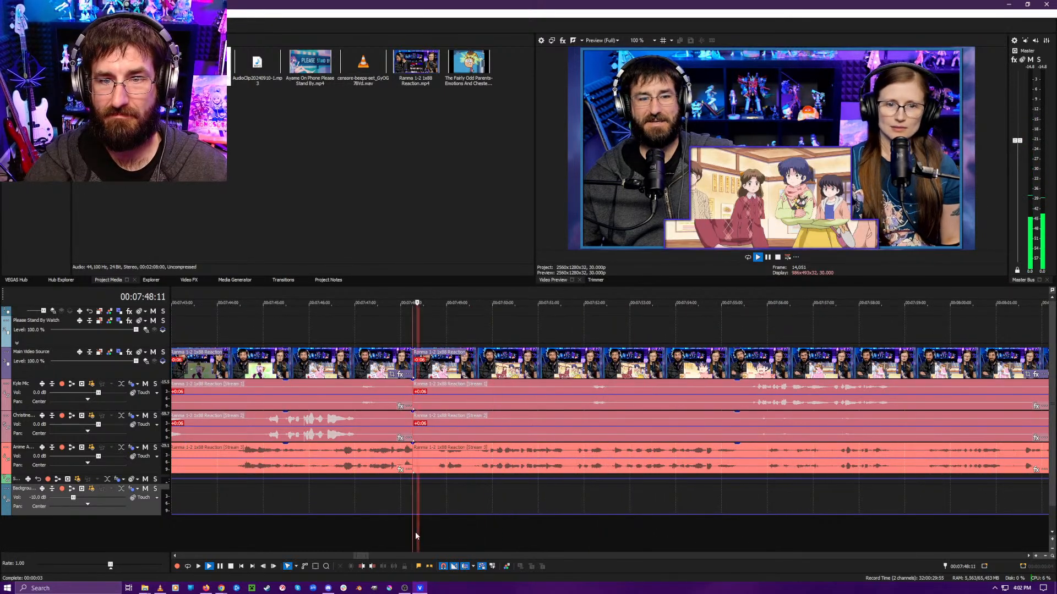
{"action": "left_click", "coordinate": [745, 539]}
{"action": "left_click", "coordinate": [611, 528]}
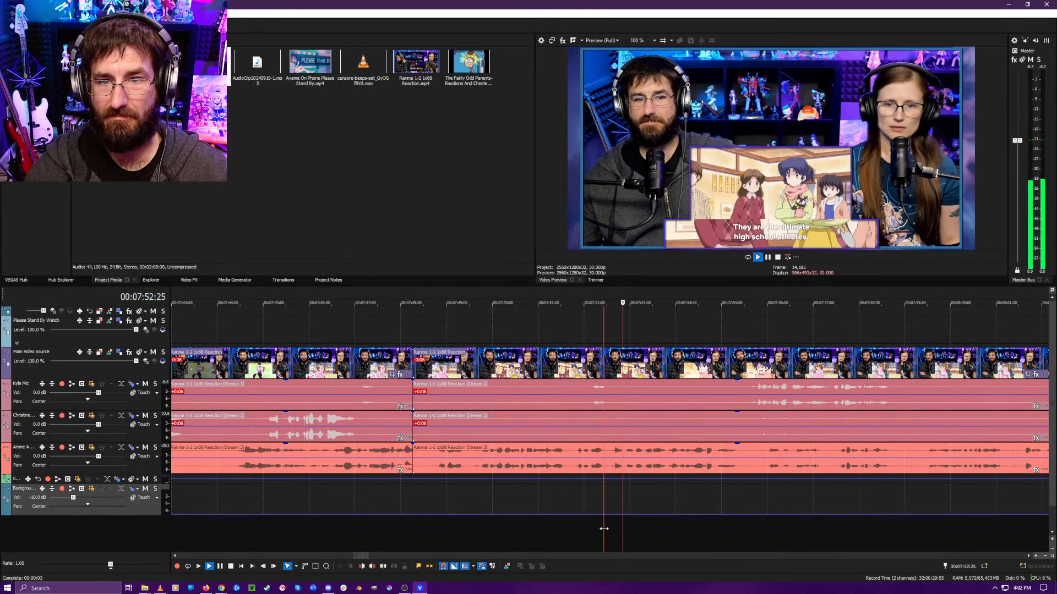
{"action": "left_click", "coordinate": [565, 528]}
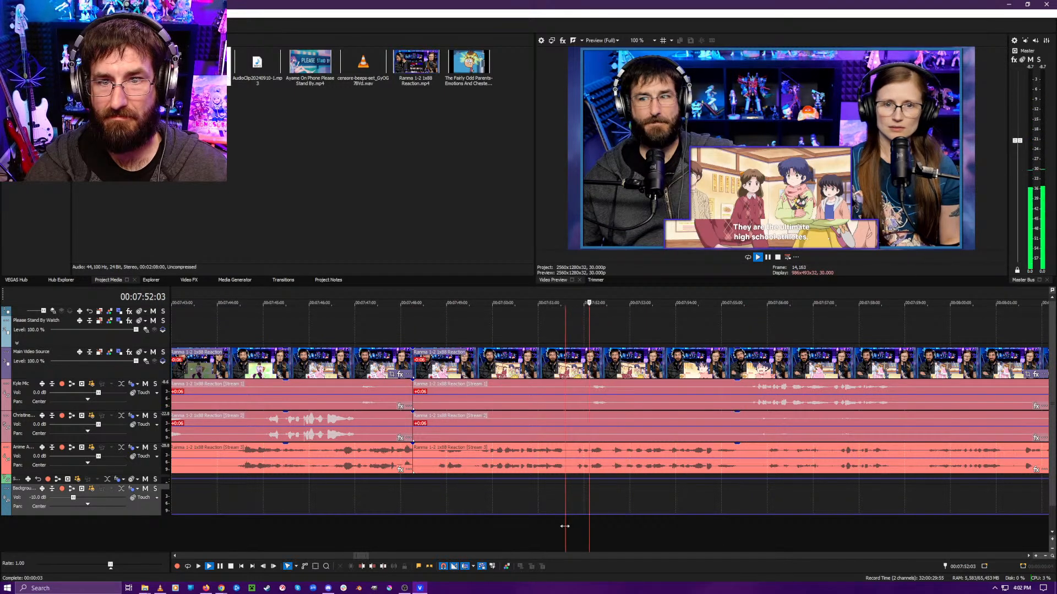
{"action": "left_click", "coordinate": [433, 530]}
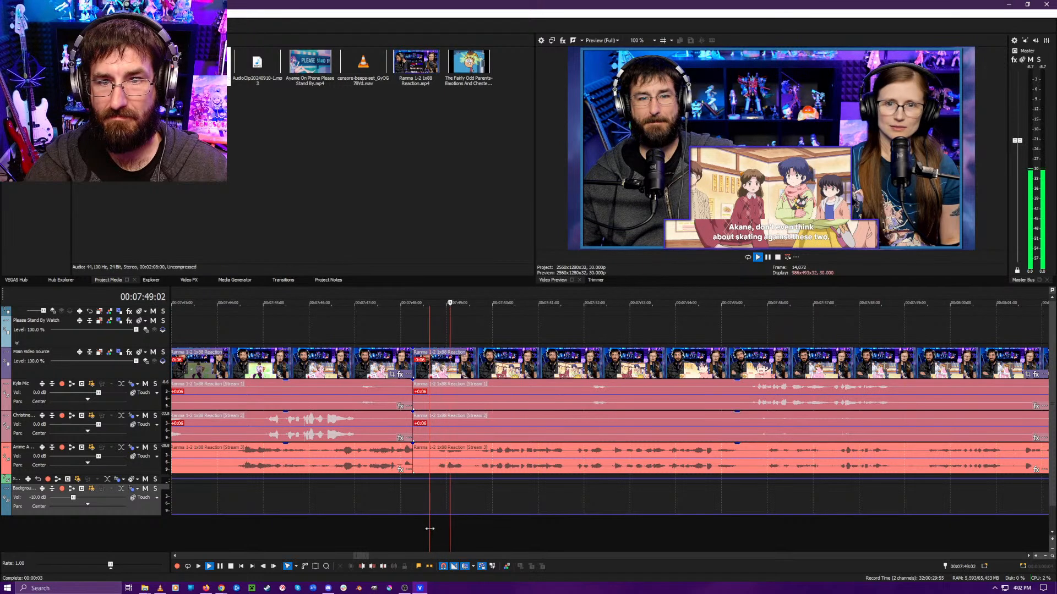
{"action": "key", "text": "space"}
{"action": "key", "text": "alt+["}
{"action": "key", "text": "space"}
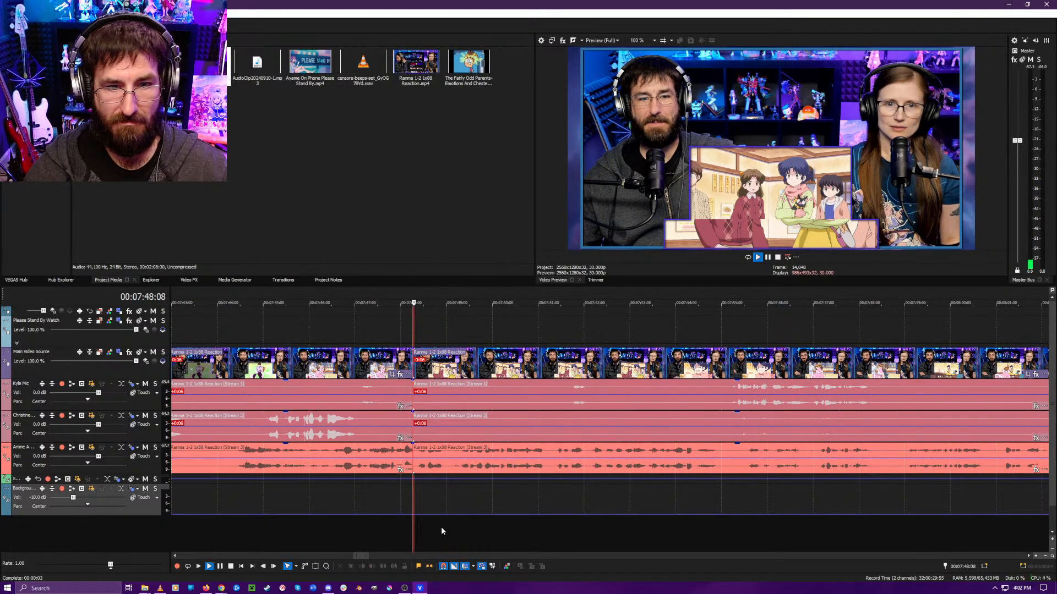
- Split all tracks at 00:07:49:00, trim the following clip's start to 00:07:49:04 with the gap closed, and play the join
{"action": "key", "text": "Return"}
{"action": "key", "text": "s"}
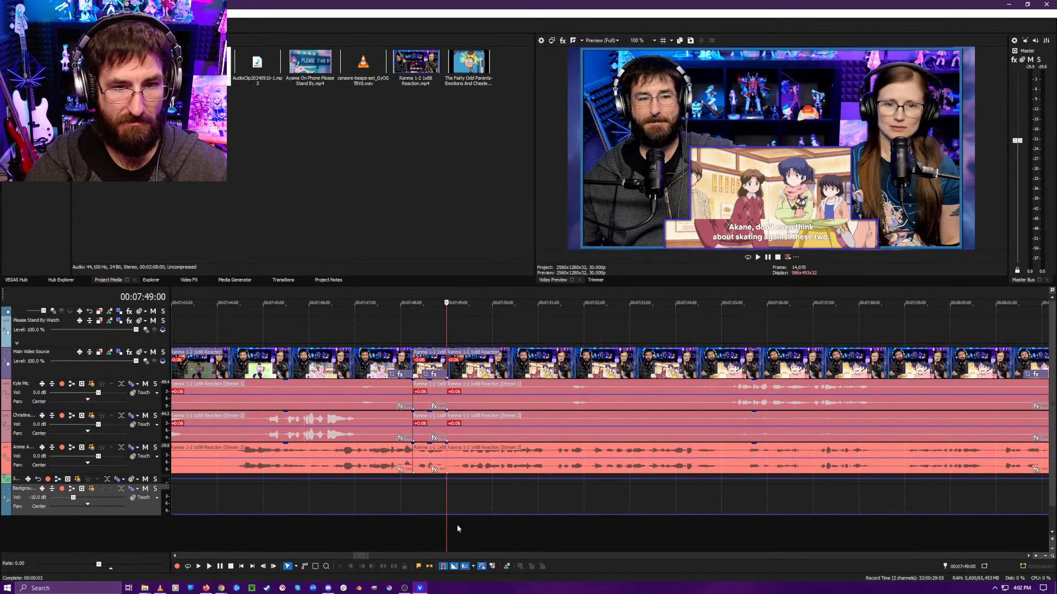
{"action": "left_click", "coordinate": [453, 528]}
{"action": "key", "text": "space"}
{"action": "key", "text": "space"}
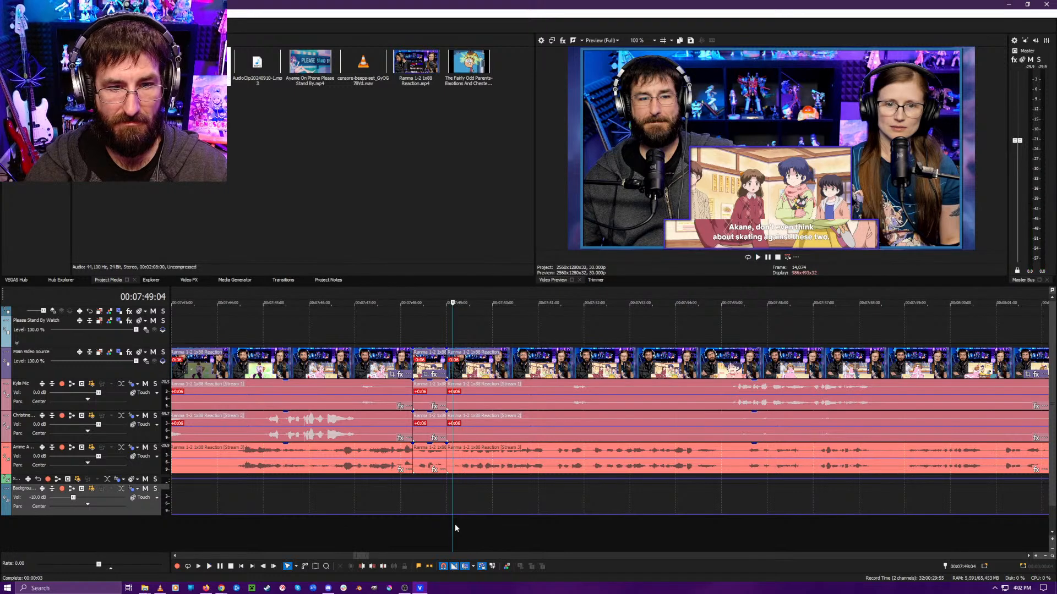
{"action": "key", "text": "alt+["}
{"action": "key", "text": "space"}
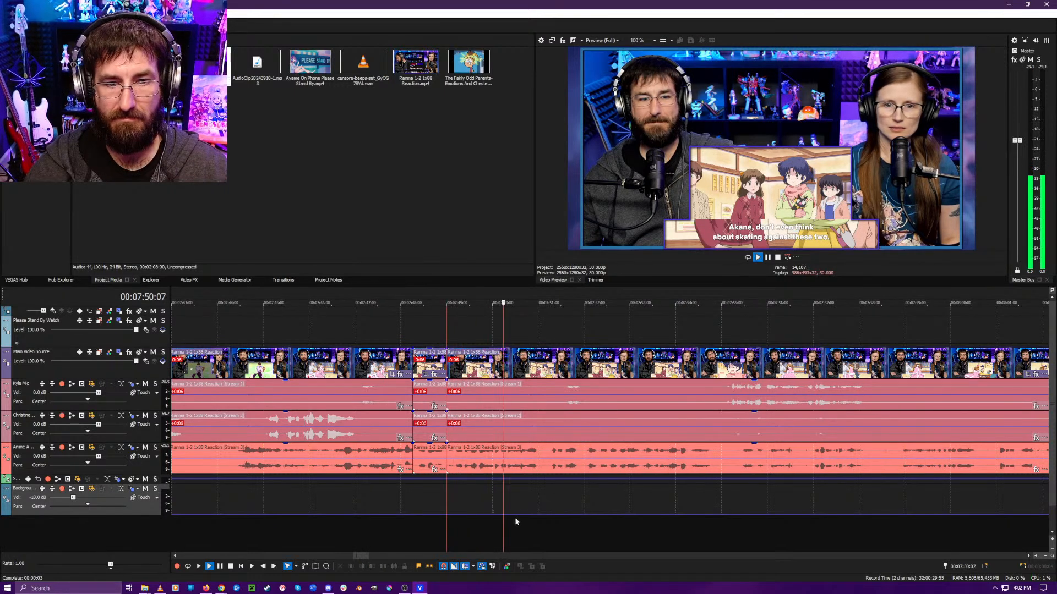
- Split all tracks at 00:07:51:00, trim the following clip's start to 00:07:51:08 with the gap closed, and play the join
{"action": "key", "text": "Return"}
{"action": "scroll", "coordinate": [529, 509], "scroll_direction": "up", "scroll_amount": 6}
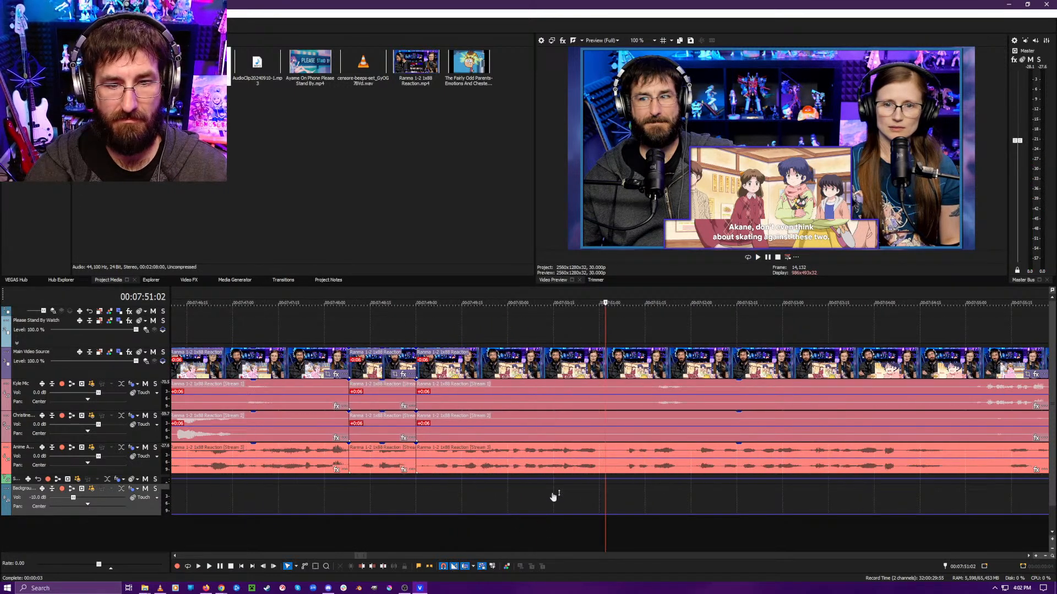
{"action": "left_click", "coordinate": [592, 491]}
{"action": "key", "text": "s"}
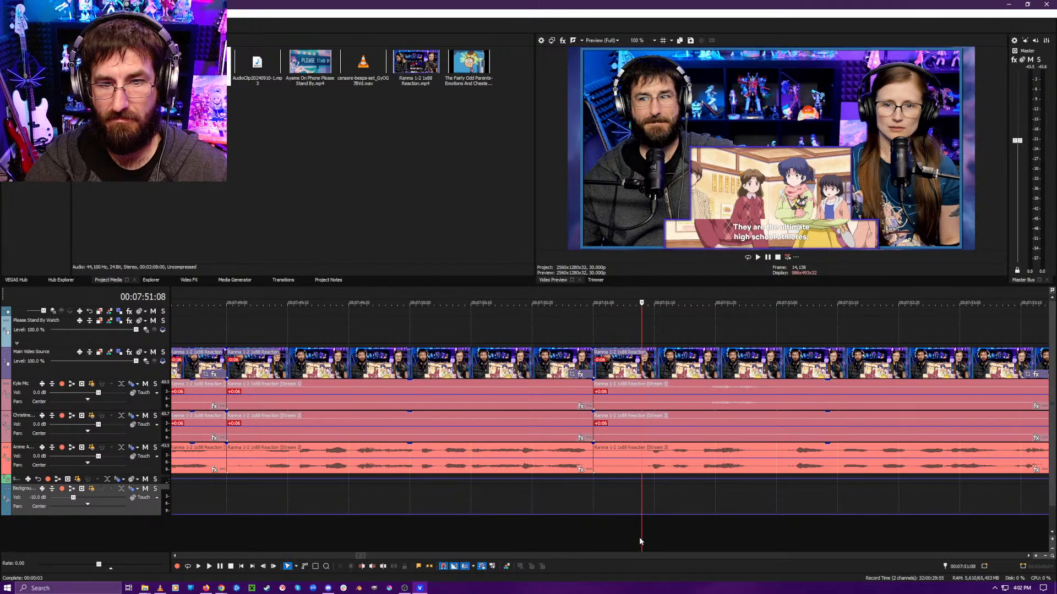
{"action": "key", "text": "space"}
- Play on through the hosts' comments and split all tracks at 00:07:58:00
{"action": "scroll", "coordinate": [616, 537], "scroll_direction": "down", "scroll_amount": 4}
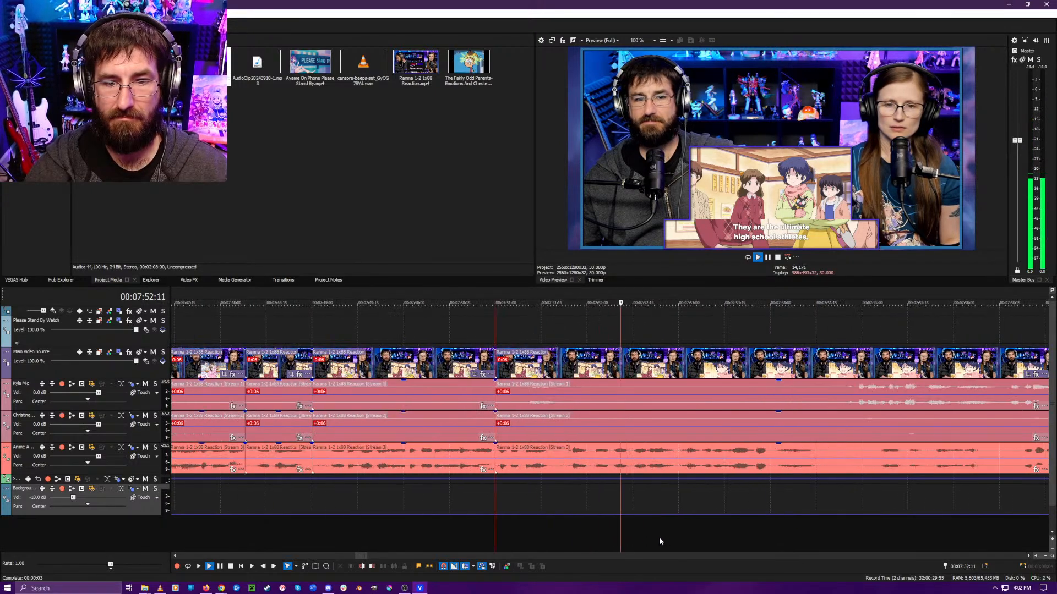
{"action": "scroll", "coordinate": [692, 519], "scroll_direction": "down", "scroll_amount": 7}
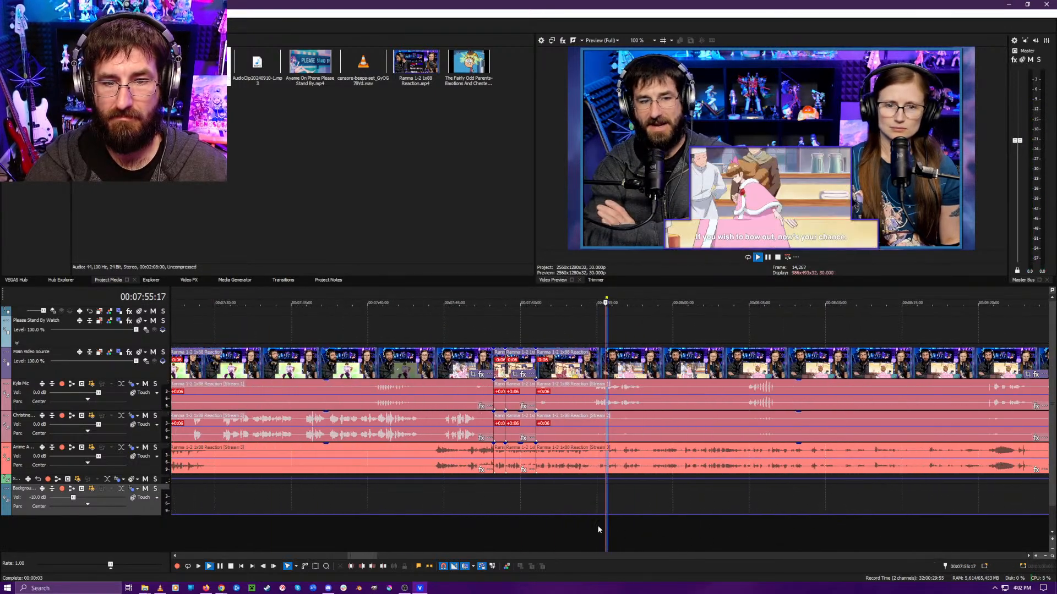
{"action": "scroll", "coordinate": [633, 526], "scroll_direction": "up", "scroll_amount": 5}
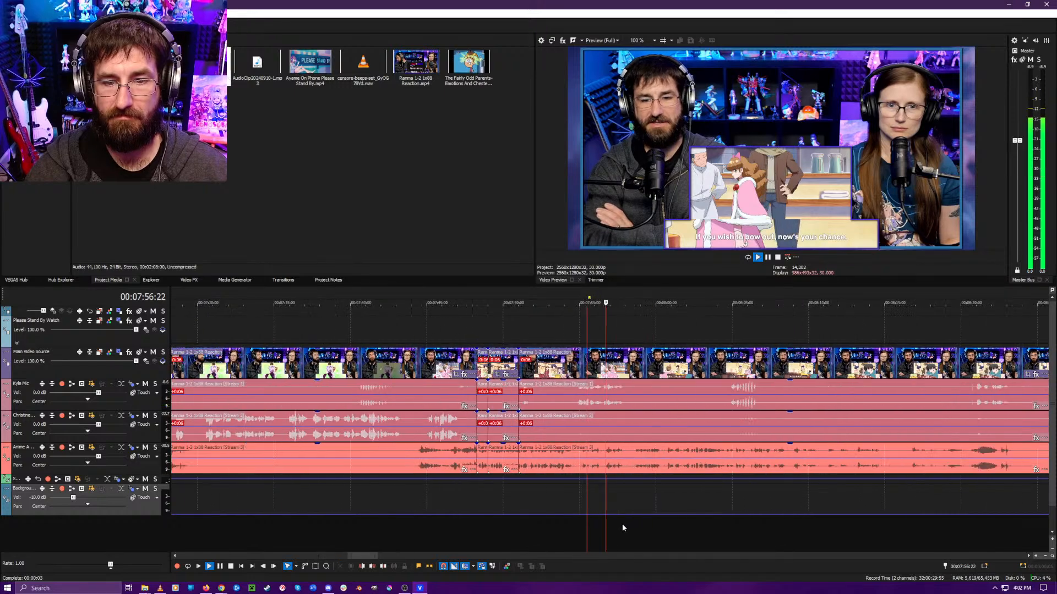
{"action": "key", "text": "space"}
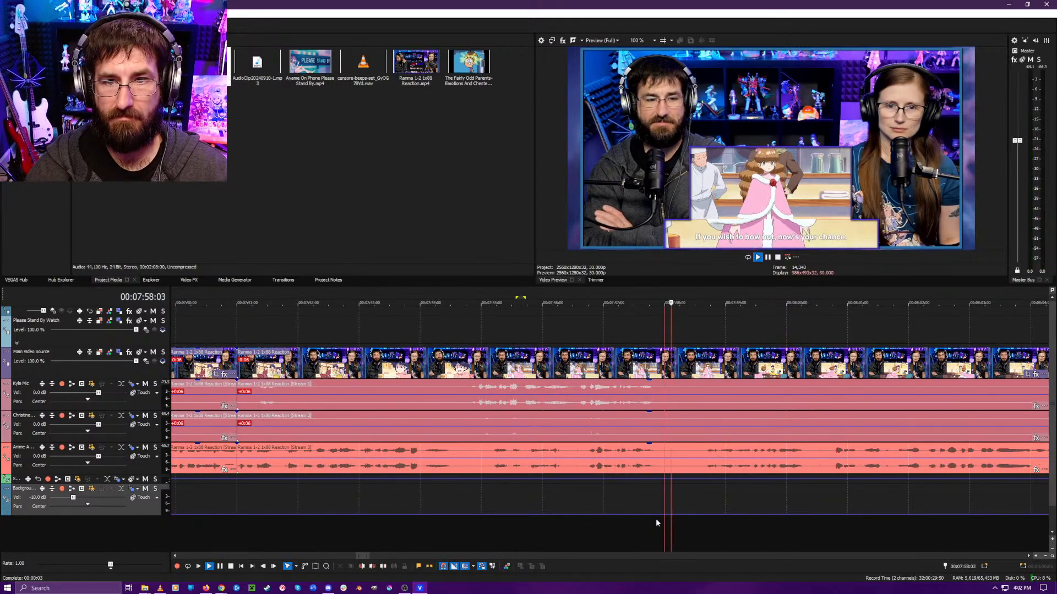
{"action": "key", "text": "s"}
- Review the footage after the 00:07:58:00 split and trim that clip's start to about 00:08:00:20, closing the gap
{"action": "key", "text": "space"}
{"action": "scroll", "coordinate": [677, 521], "scroll_direction": "down", "scroll_amount": 4}
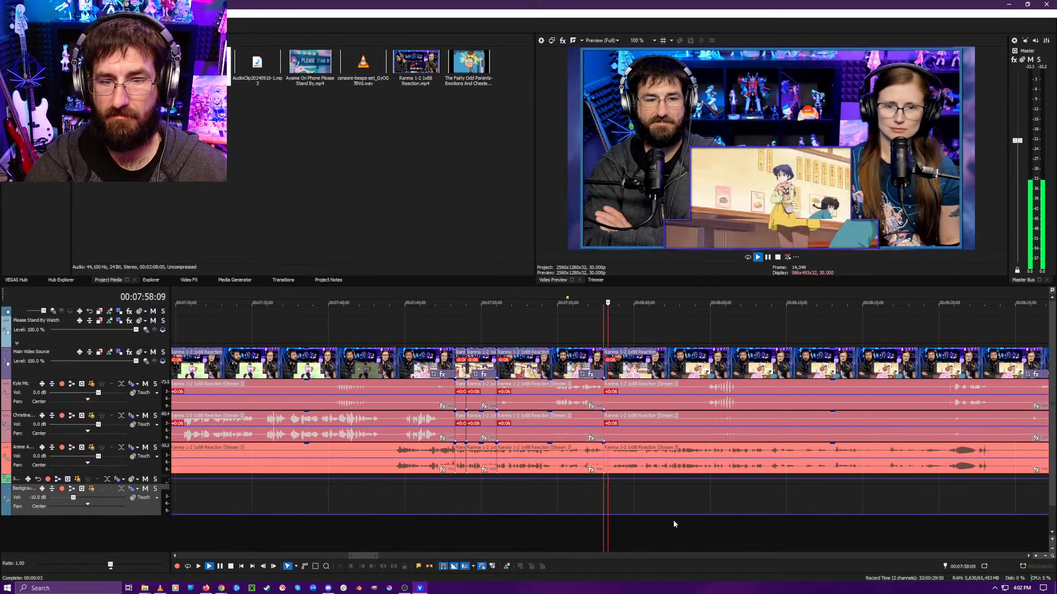
{"action": "left_click", "coordinate": [728, 525]}
{"action": "scroll", "coordinate": [665, 522], "scroll_direction": "up", "scroll_amount": 3}
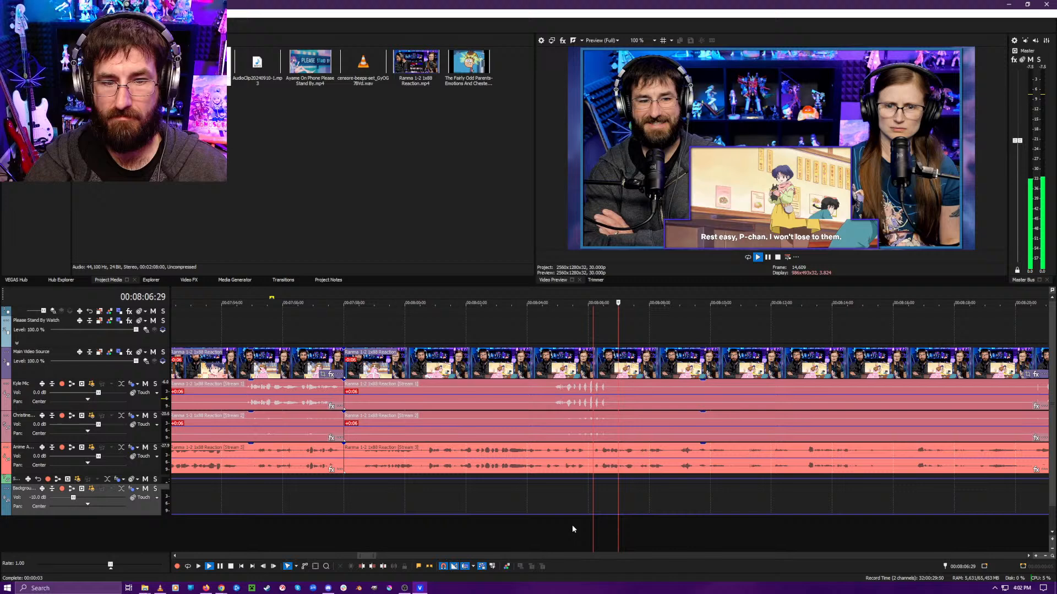
{"action": "left_click", "coordinate": [425, 526]}
{"action": "key", "text": "space"}
{"action": "scroll", "coordinate": [445, 528], "scroll_direction": "up", "scroll_amount": 3}
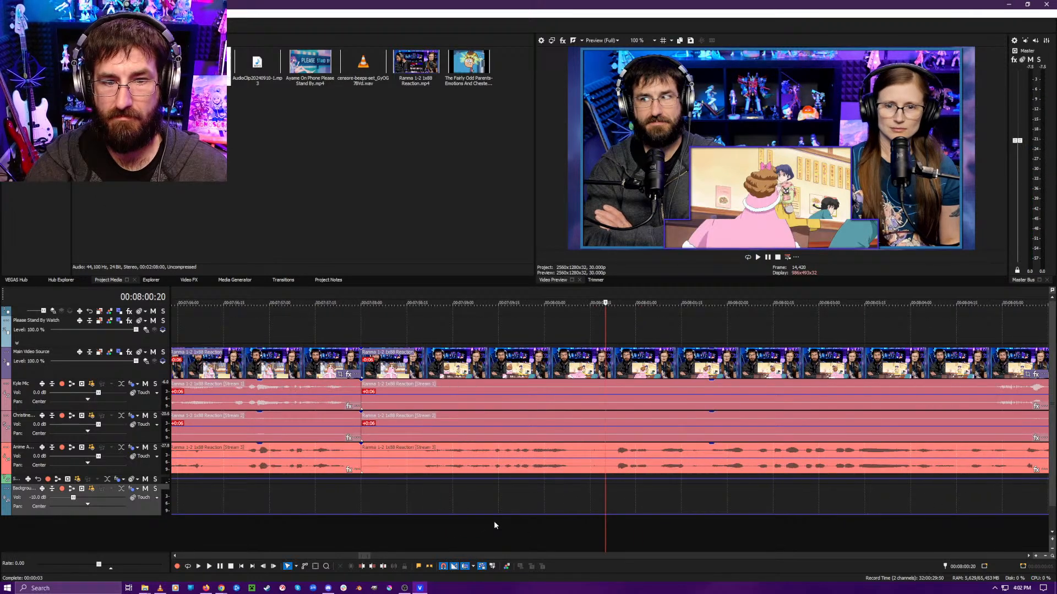
{"action": "left_click", "coordinate": [385, 520]}
{"action": "key", "text": "space"}
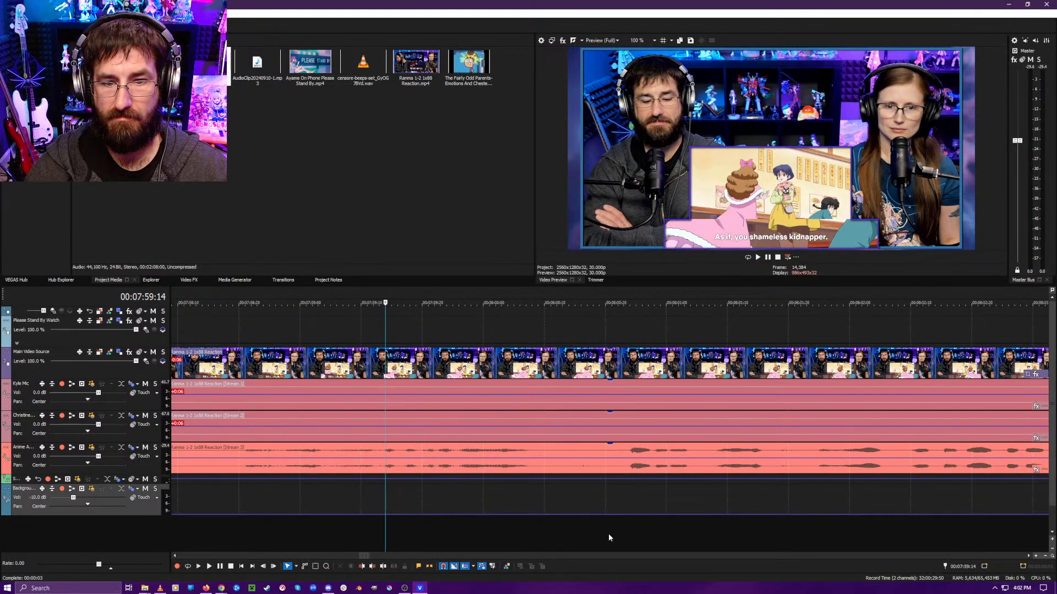
{"action": "left_click", "coordinate": [609, 533]}
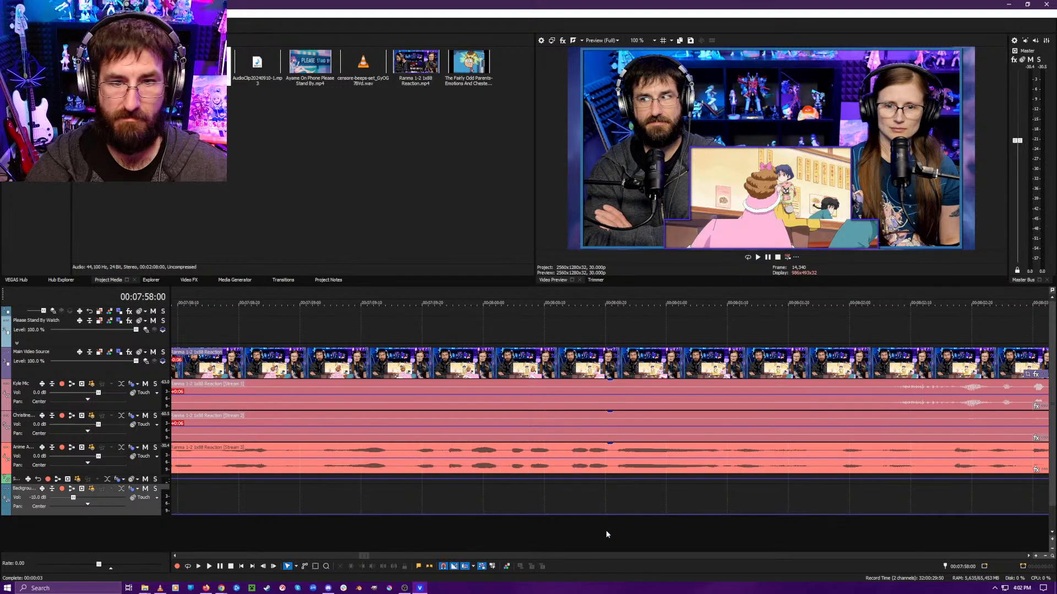
- Play past the "Rest easy, P-chan" line and split all tracks at 00:08:05:29
{"action": "scroll", "coordinate": [605, 530], "scroll_direction": "down", "scroll_amount": 5}
{"action": "left_click", "coordinate": [606, 518]}
{"action": "scroll", "coordinate": [638, 509], "scroll_direction": "up", "scroll_amount": 3}
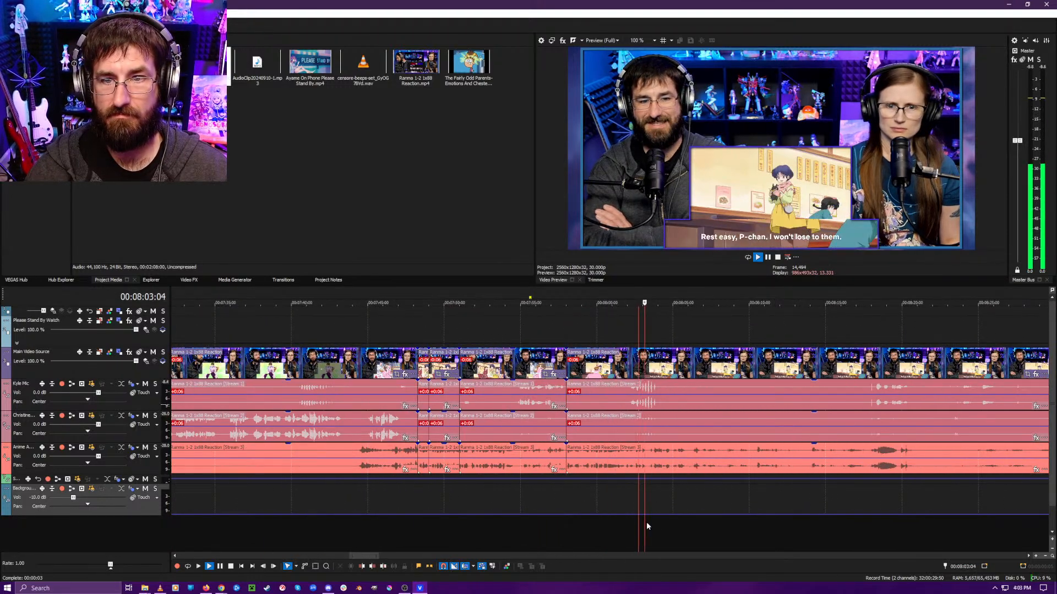
{"action": "scroll", "coordinate": [659, 517], "scroll_direction": "up", "scroll_amount": 2}
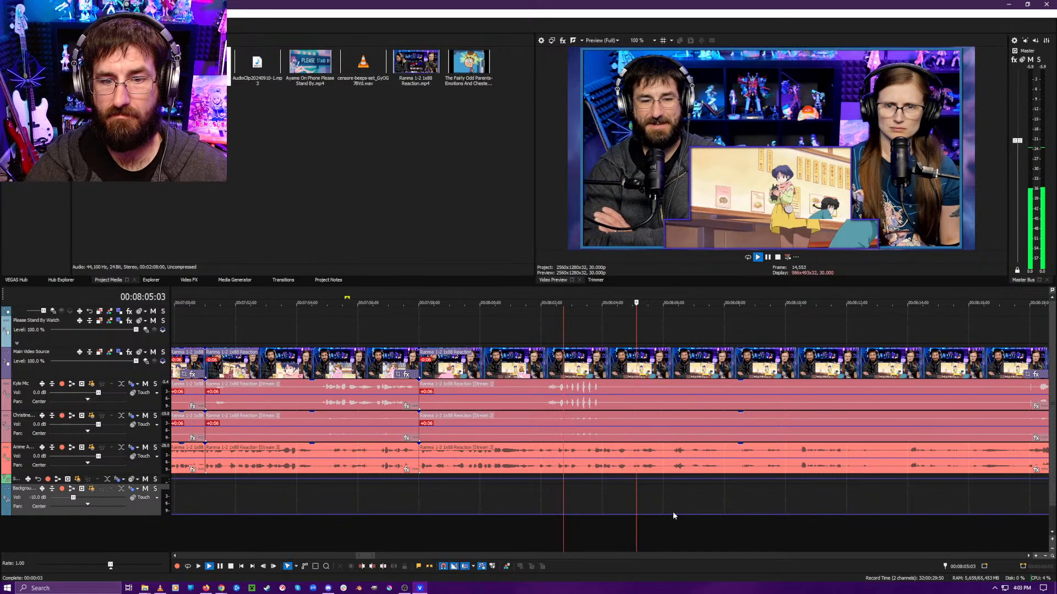
{"action": "key", "text": "Return"}
- Review the footage after the 00:08:05:29 split and trim that clip's start to 00:08:08:15, closing the gap
{"action": "scroll", "coordinate": [675, 504], "scroll_direction": "down", "scroll_amount": 2}
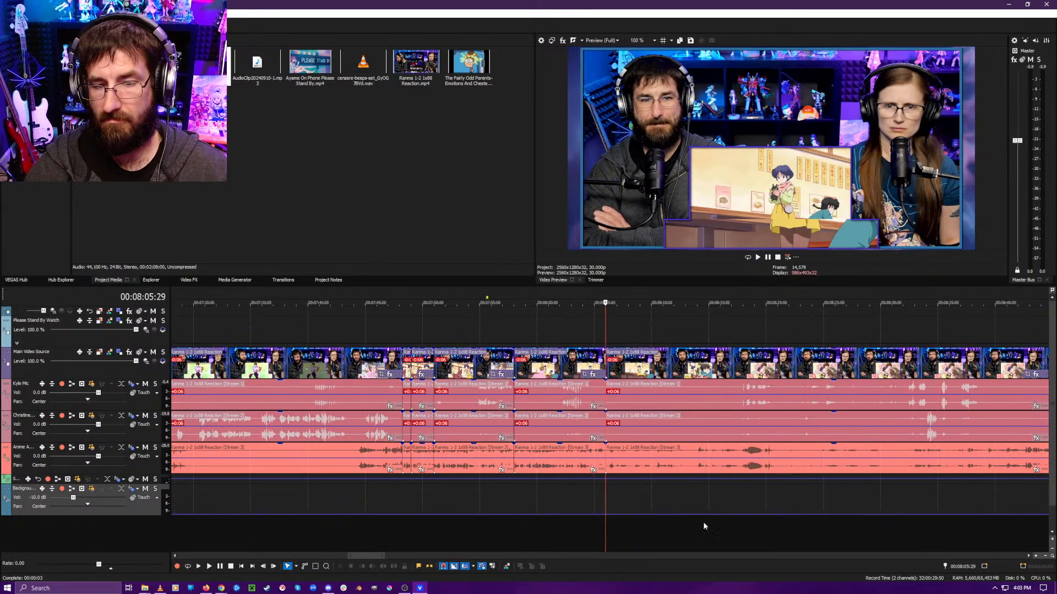
{"action": "left_click", "coordinate": [702, 521]}
{"action": "key", "text": "space"}
{"action": "scroll", "coordinate": [722, 517], "scroll_direction": "up", "scroll_amount": 3}
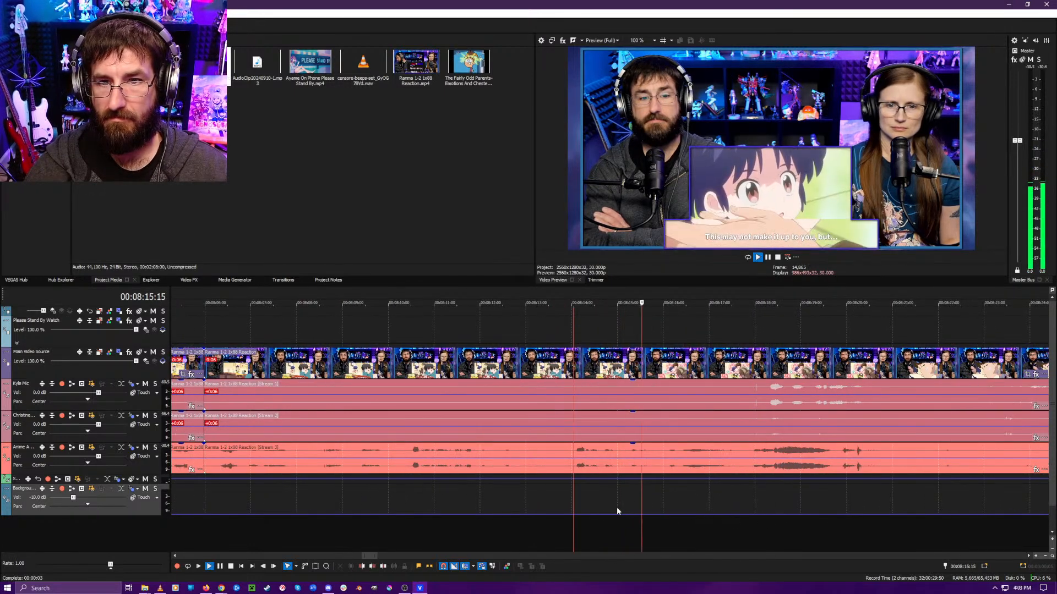
{"action": "left_click", "coordinate": [542, 527]}
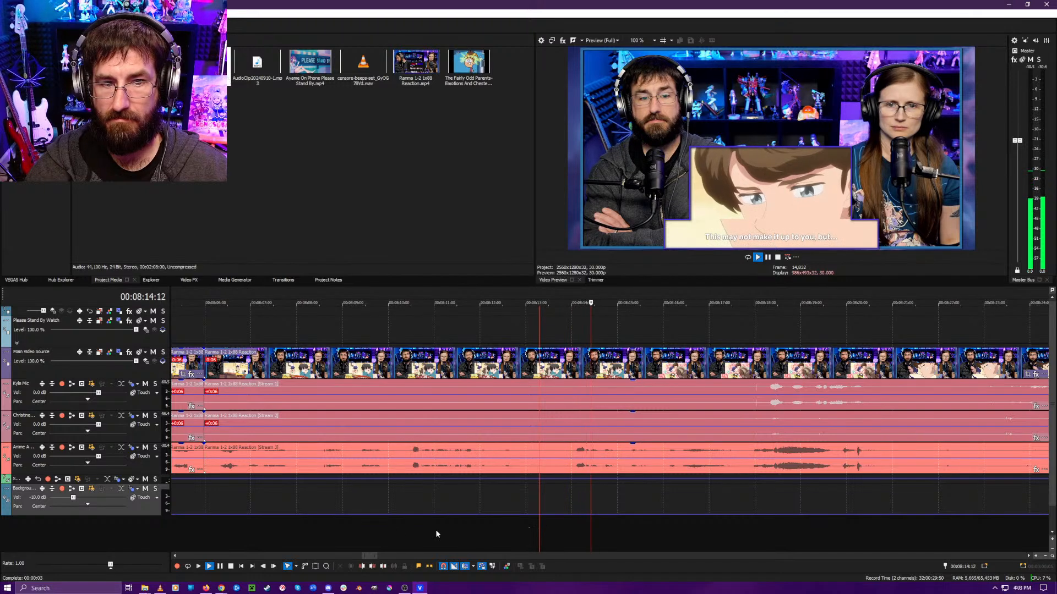
{"action": "left_click", "coordinate": [399, 534]}
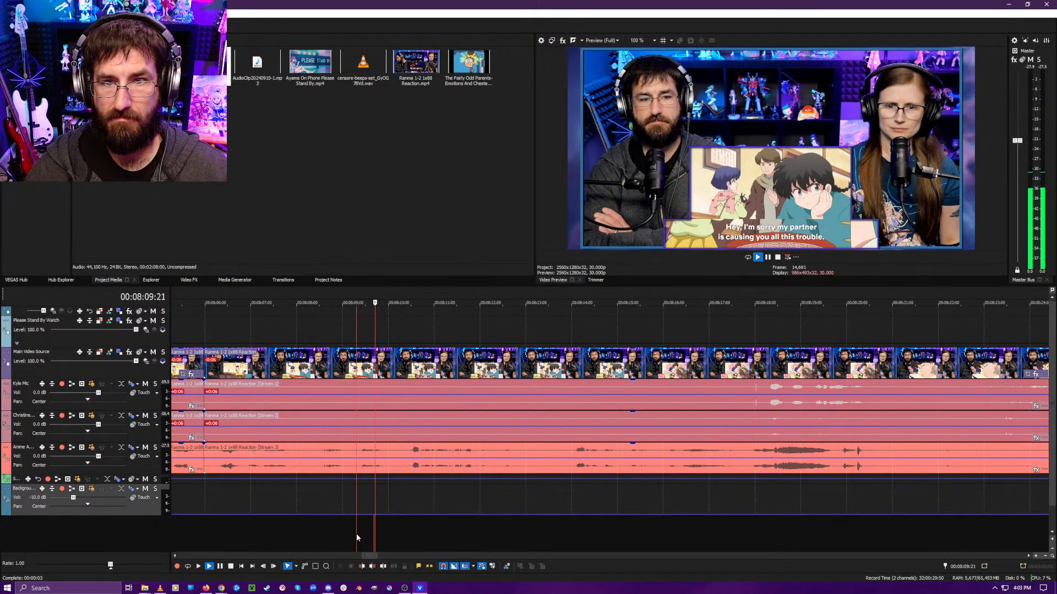
{"action": "left_click", "coordinate": [312, 531]}
{"action": "key", "text": "space"}
{"action": "left_click", "coordinate": [320, 533]}
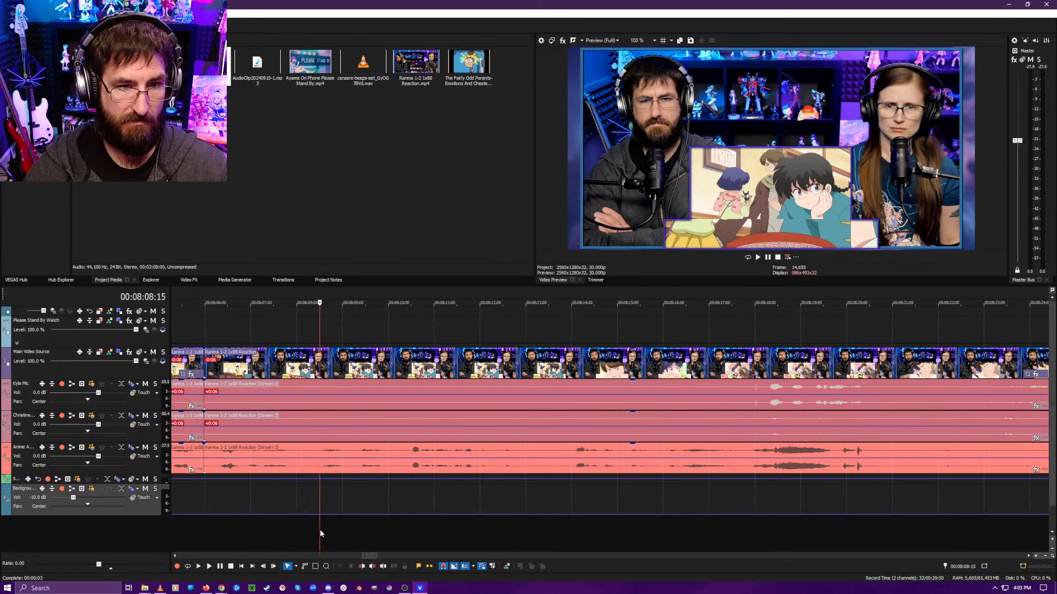
{"action": "key", "text": "alt+["}
- Play the join, split all tracks at 00:08:09:25, and trim the following clip's start to about 00:08:11 with the gap closed
{"action": "key", "text": "space"}
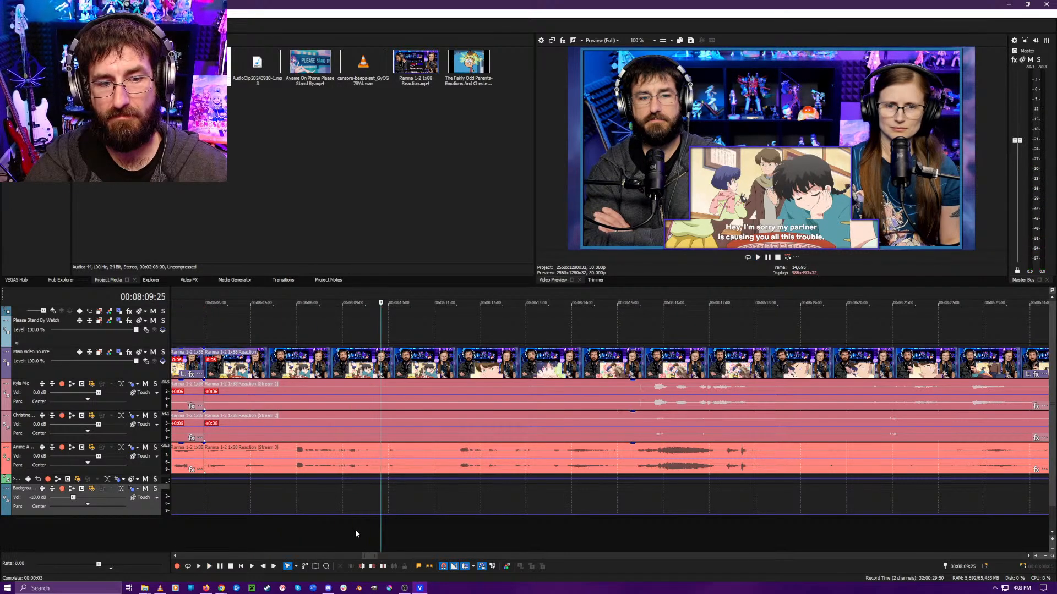
{"action": "key", "text": "space"}
{"action": "key", "text": "s"}
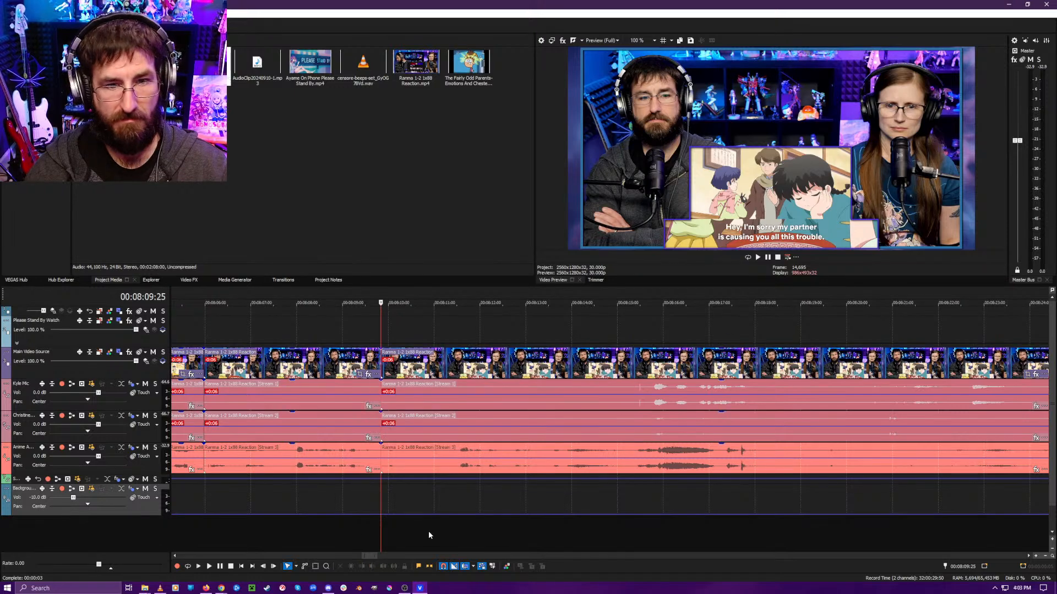
{"action": "left_click", "coordinate": [431, 531]}
{"action": "left_click", "coordinate": [451, 531]}
{"action": "key", "text": "alt+["}
- Play on past the swirl-cheek kiss scene and split all tracks at 00:08:22:08
{"action": "key", "text": "space"}
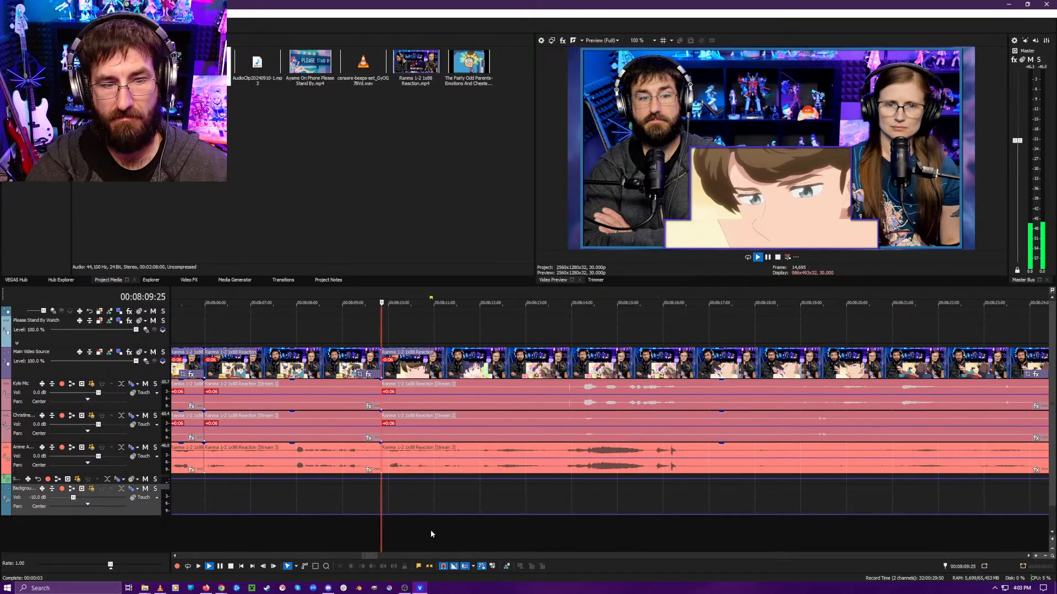
{"action": "left_click", "coordinate": [584, 537]}
{"action": "scroll", "coordinate": [507, 533], "scroll_direction": "down", "scroll_amount": 4}
{"action": "scroll", "coordinate": [557, 533], "scroll_direction": "up", "scroll_amount": 2}
{"action": "scroll", "coordinate": [698, 526], "scroll_direction": "up", "scroll_amount": 3}
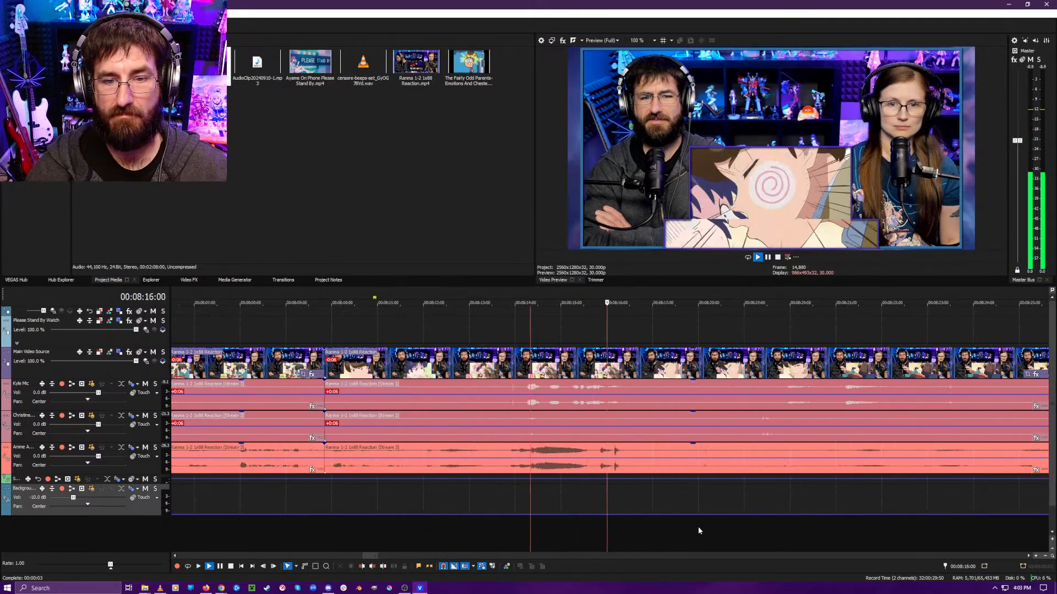
{"action": "key", "text": "Return"}
{"action": "key", "text": "space"}
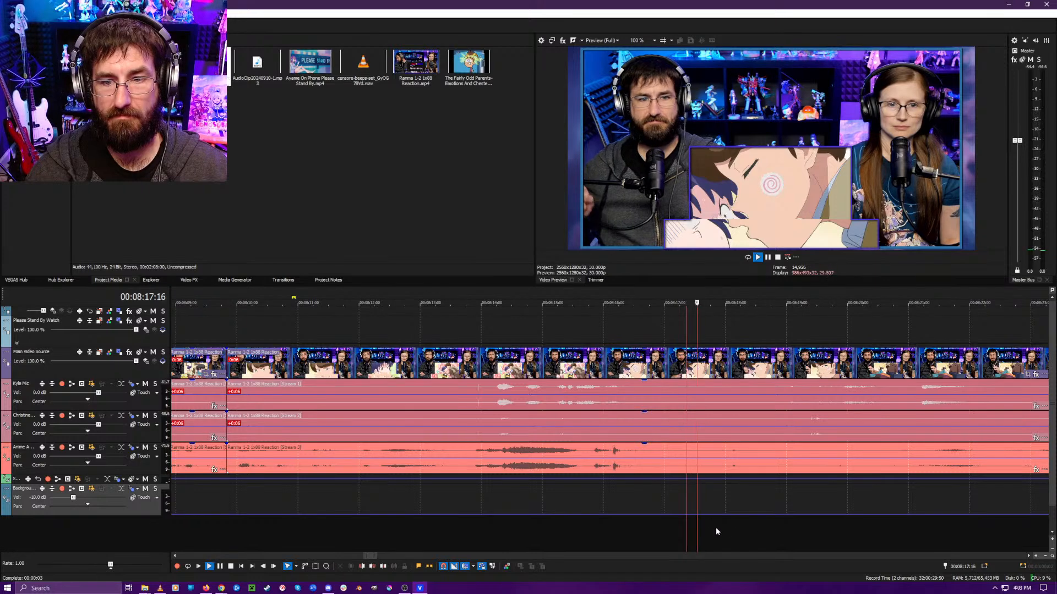
{"action": "scroll", "coordinate": [704, 525], "scroll_direction": "down", "scroll_amount": 3}
{"action": "scroll", "coordinate": [673, 528], "scroll_direction": "down", "scroll_amount": 2}
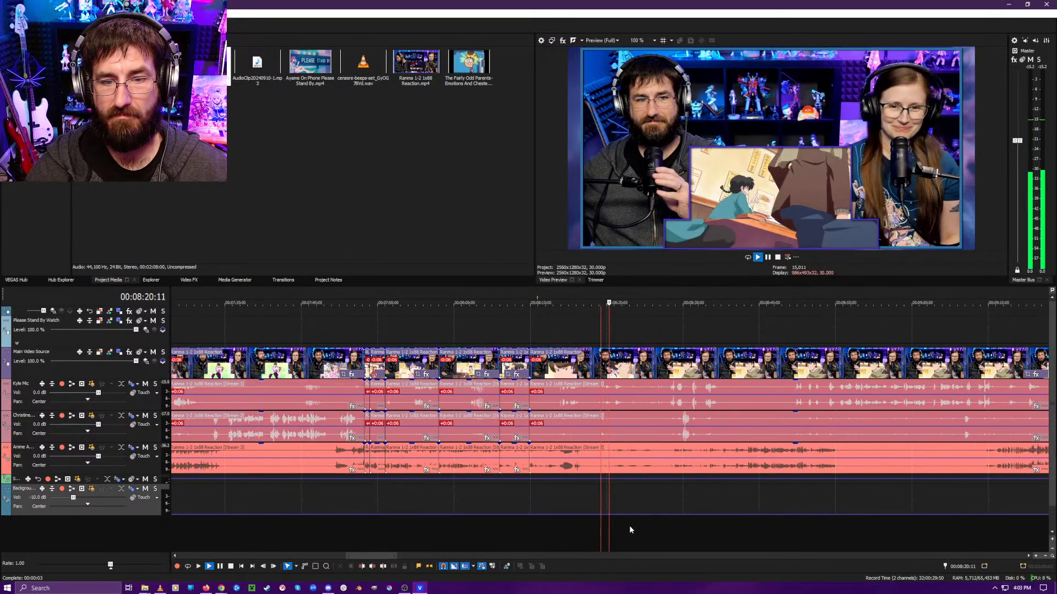
{"action": "scroll", "coordinate": [629, 525], "scroll_direction": "up", "scroll_amount": 3}
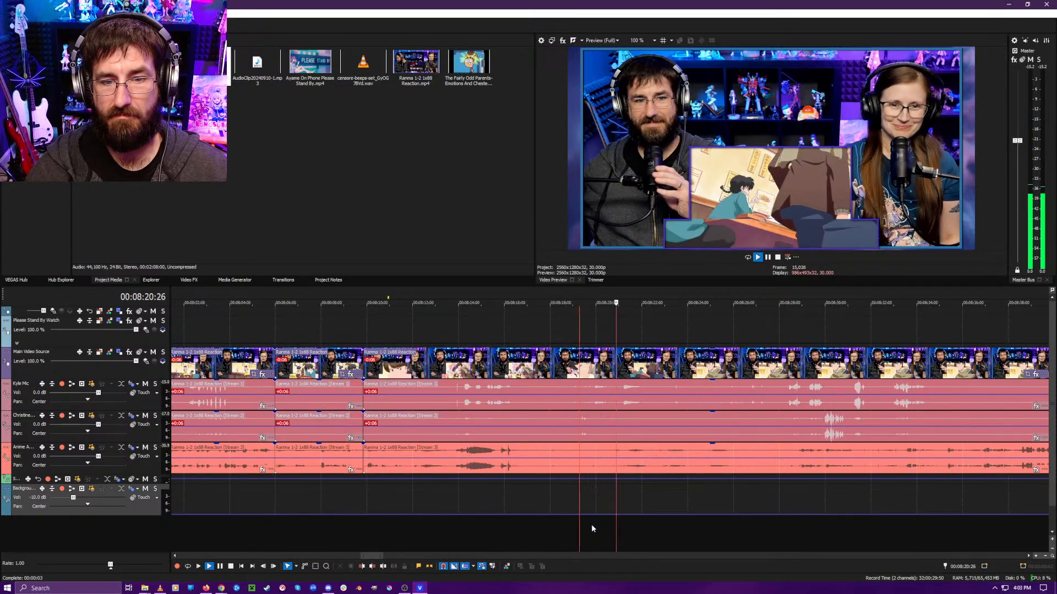
{"action": "left_click", "coordinate": [634, 530]}
{"action": "key", "text": "Return"}
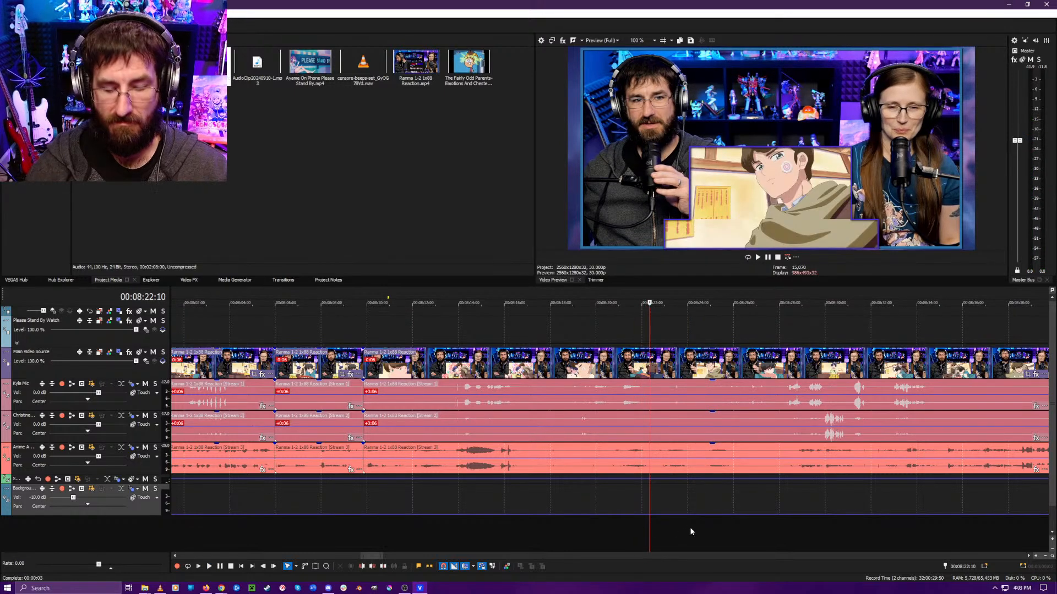
{"action": "key", "text": "space"}
{"action": "key", "text": "space"}
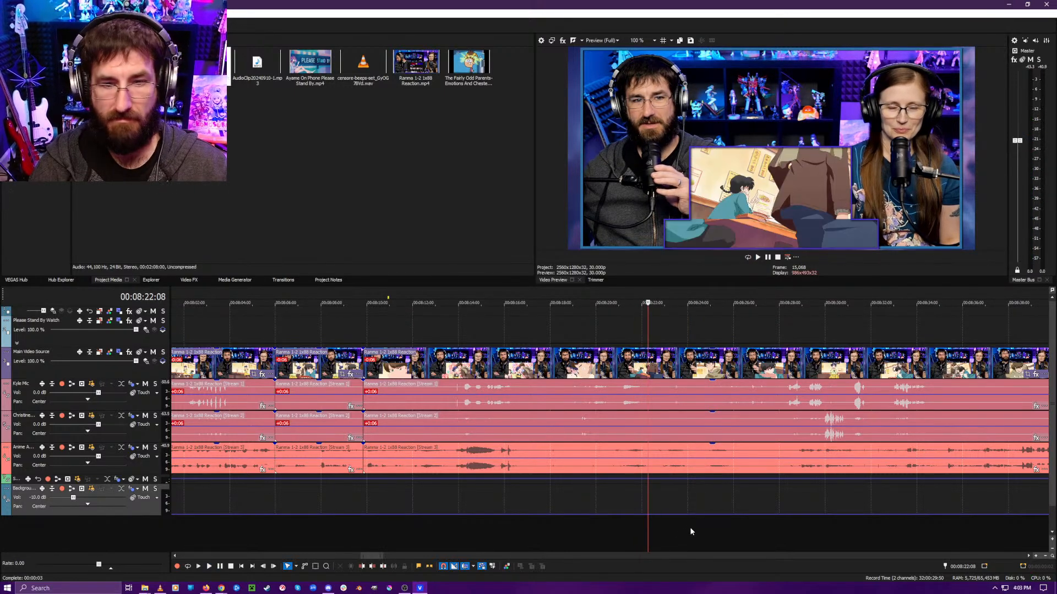
{"action": "key", "text": "s"}
- Review the footage after the 00:08:22:08 split and trim that clip's start to about 00:08:24:10, closing the gap
{"action": "left_click", "coordinate": [767, 531]}
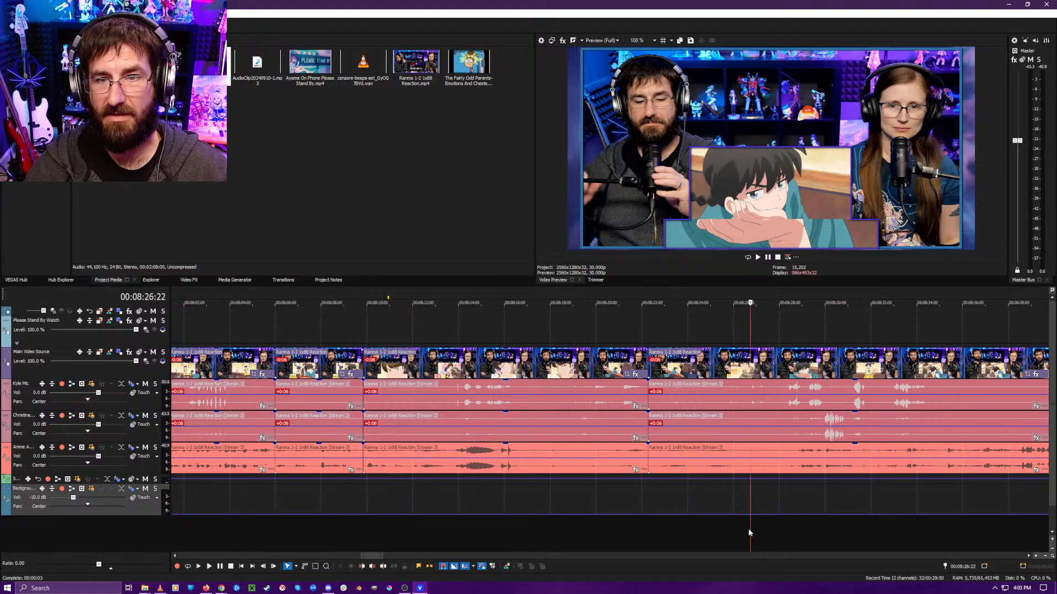
{"action": "key", "text": "space"}
{"action": "scroll", "coordinate": [724, 535], "scroll_direction": "up", "scroll_amount": 5}
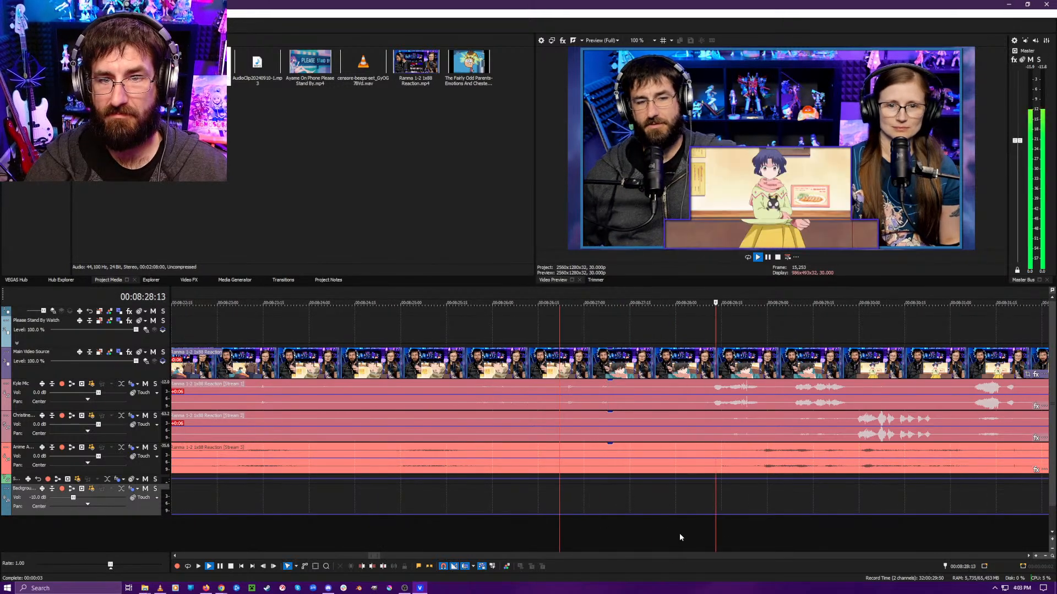
{"action": "left_click", "coordinate": [665, 533]}
{"action": "left_click", "coordinate": [651, 534]}
{"action": "left_click", "coordinate": [644, 534]}
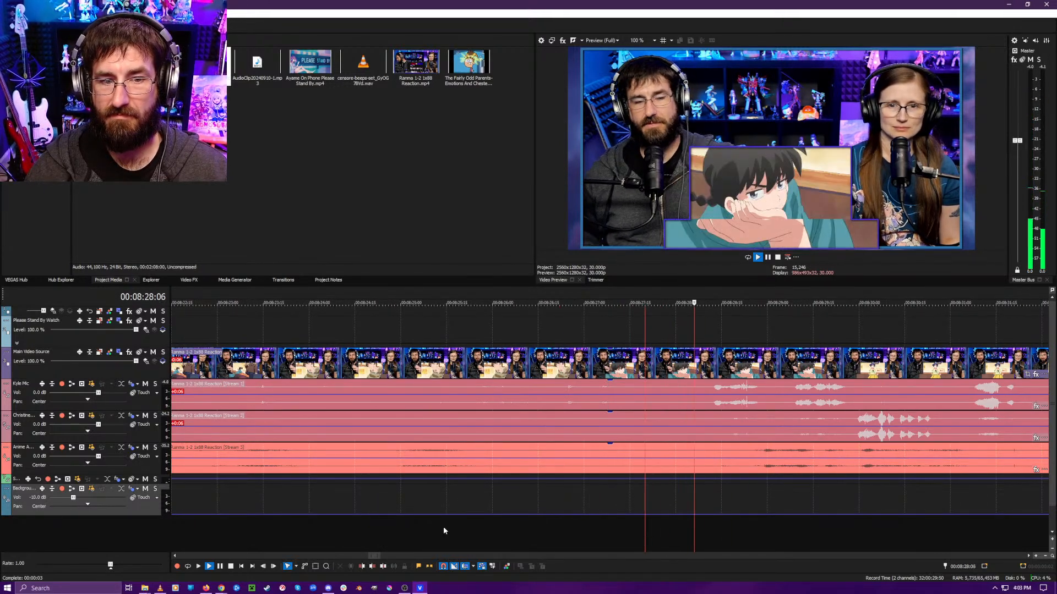
{"action": "scroll", "coordinate": [462, 524], "scroll_direction": "down", "scroll_amount": 5}
{"action": "left_click", "coordinate": [499, 526]}
{"action": "key", "text": "space"}
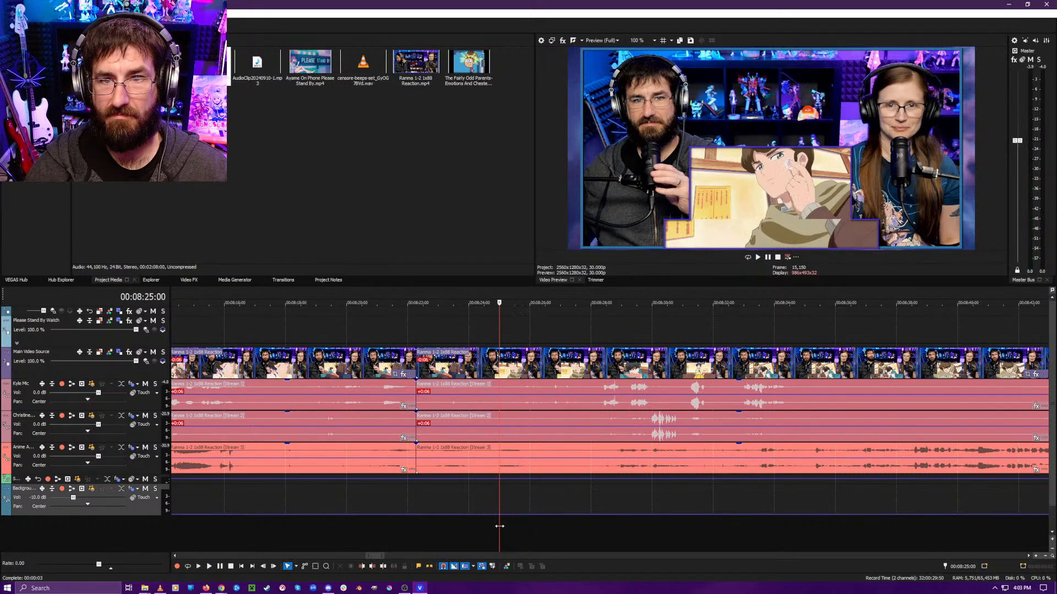
{"action": "left_click", "coordinate": [502, 526]}
{"action": "left_click", "coordinate": [495, 528]}
{"action": "left_click", "coordinate": [486, 527]}
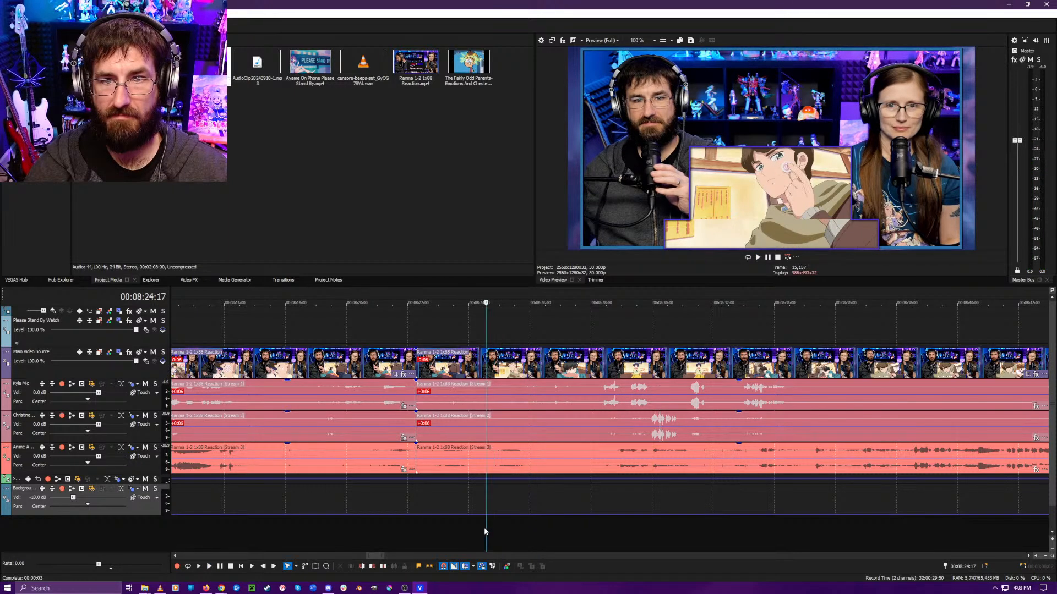
{"action": "left_click", "coordinate": [479, 527]}
{"action": "key", "text": "alt+["}
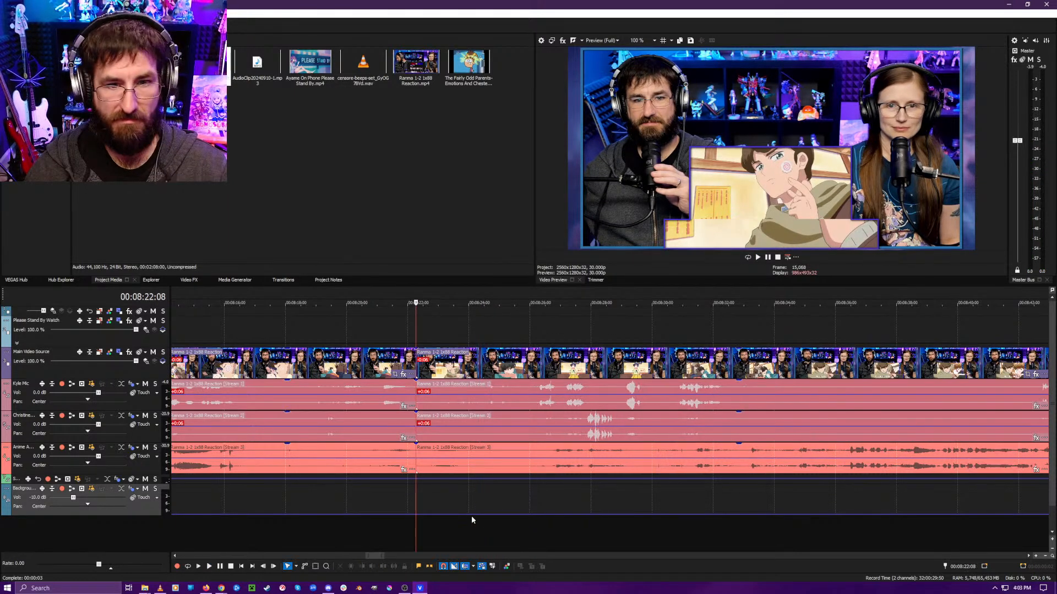
- Lower the first host mic track's volume envelope from the 00:08:22:08 cut to about 00:08:26, and play the result
{"action": "scroll", "coordinate": [406, 401], "scroll_direction": "up", "scroll_amount": 4}
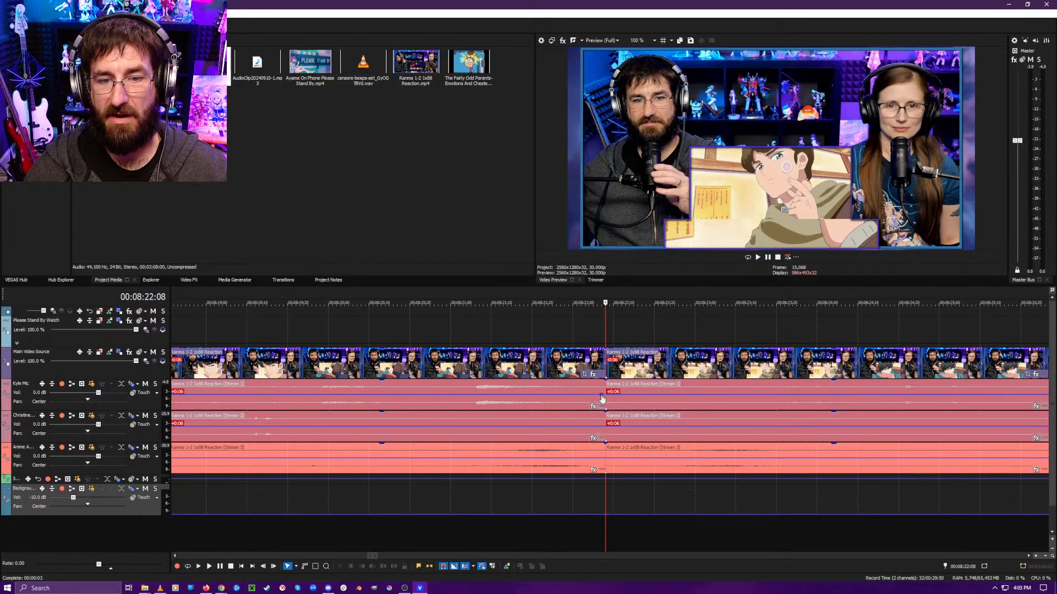
{"action": "scroll", "coordinate": [734, 428], "scroll_direction": "down", "scroll_amount": 4}
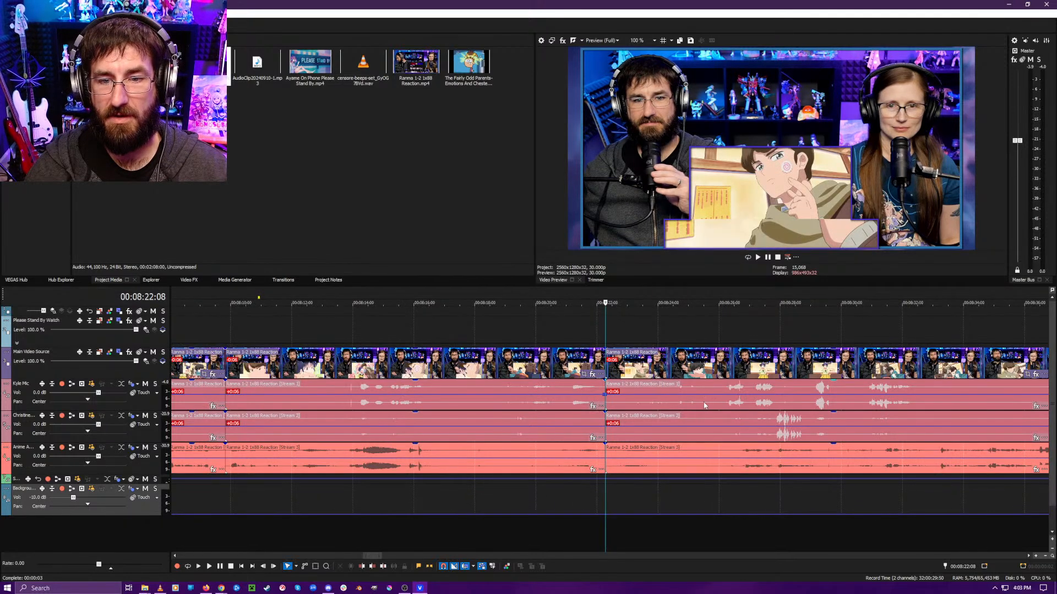
{"action": "left_click", "coordinate": [719, 395]}
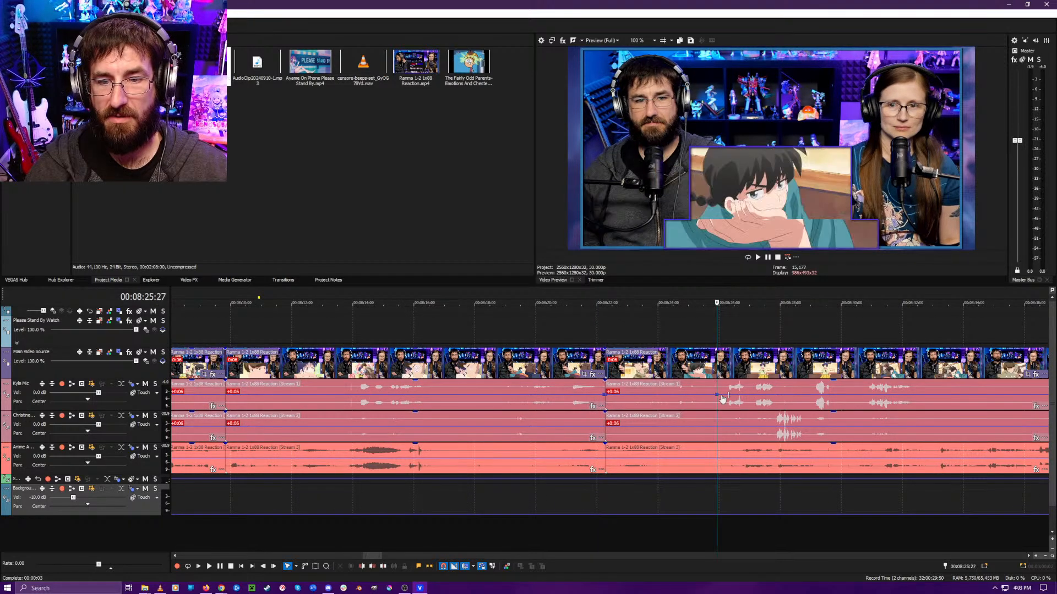
{"action": "left_click_drag", "start_coordinate": [715, 398], "coordinate": [717, 410]}
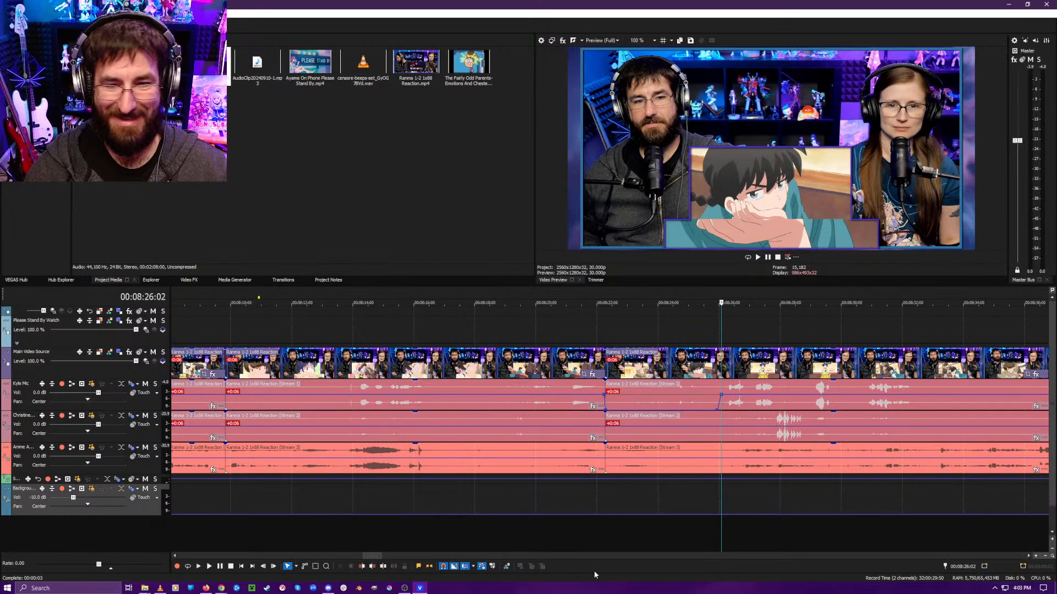
{"action": "left_click", "coordinate": [601, 535]}
{"action": "key", "text": "space"}
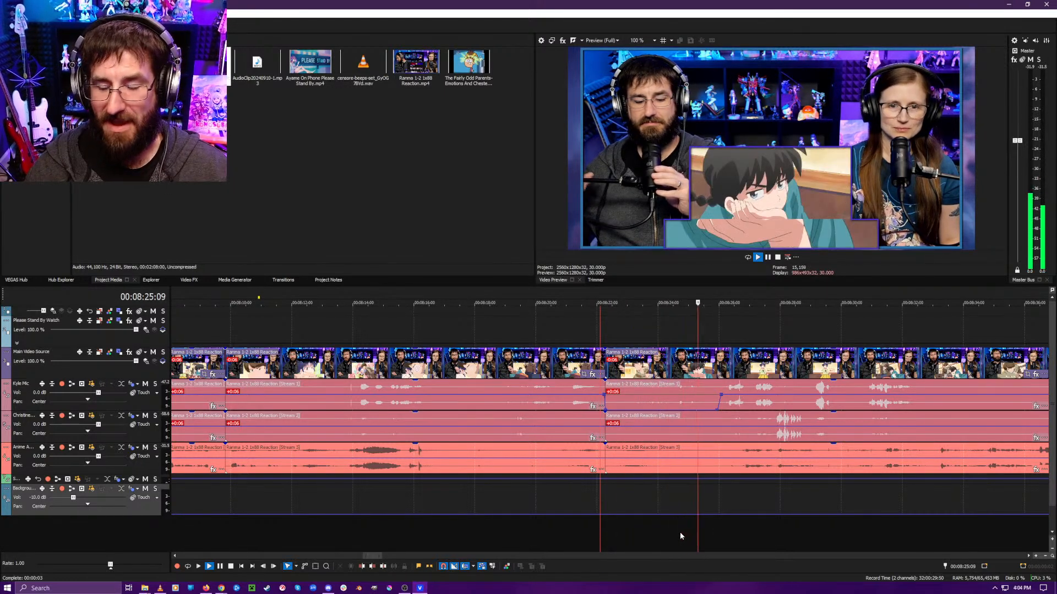
{"action": "scroll", "coordinate": [672, 524], "scroll_direction": "down", "scroll_amount": 3}
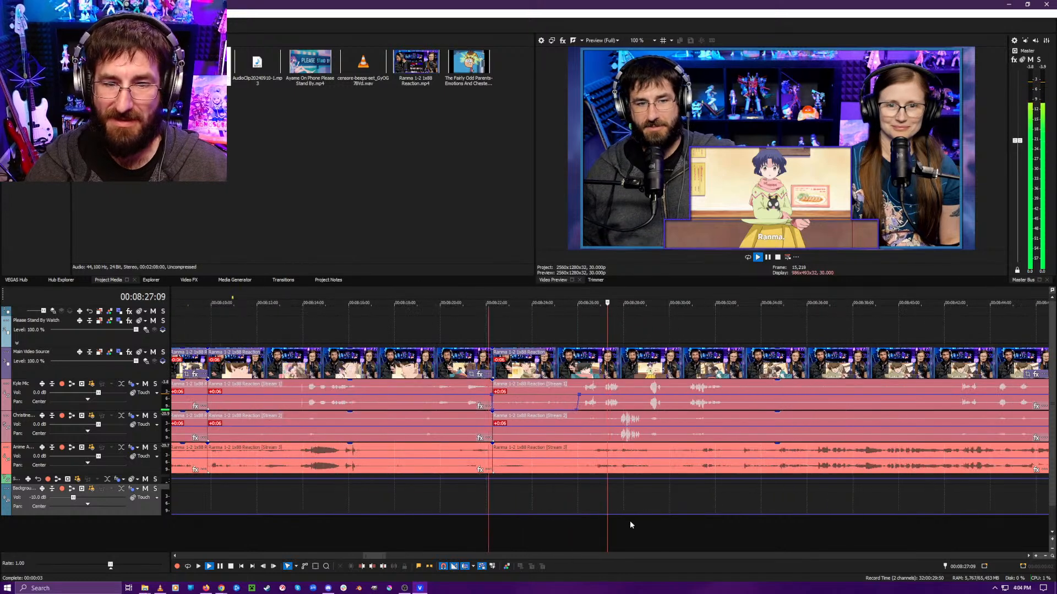
{"action": "key", "text": "space"}
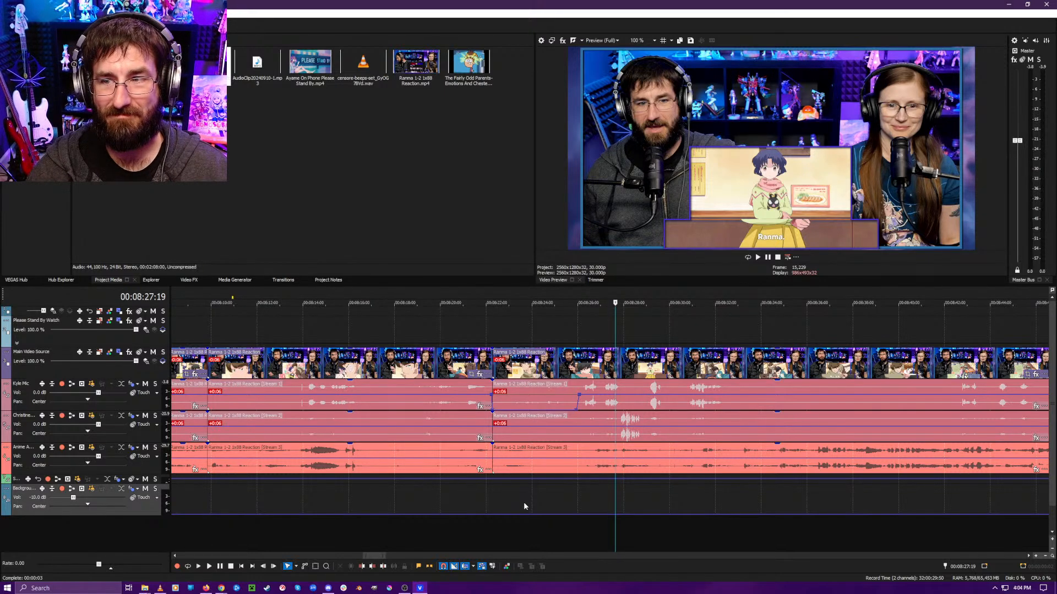
- Play on through the hosts' comments to the "I accept this fish cake" line and split all tracks at about 00:08:32:23
{"action": "key", "text": "space"}
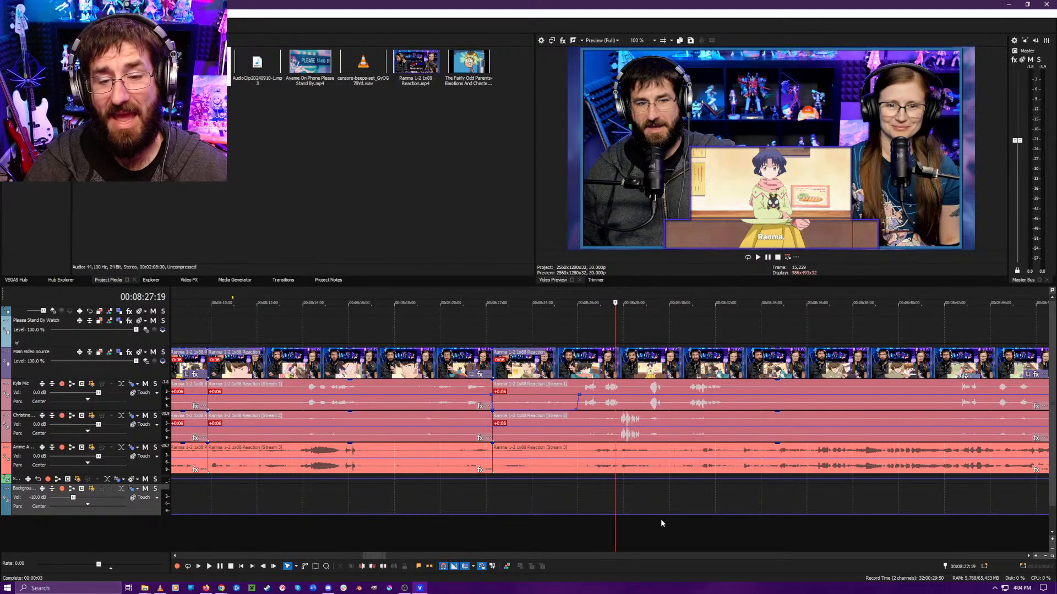
{"action": "scroll", "coordinate": [638, 531], "scroll_direction": "down", "scroll_amount": 5}
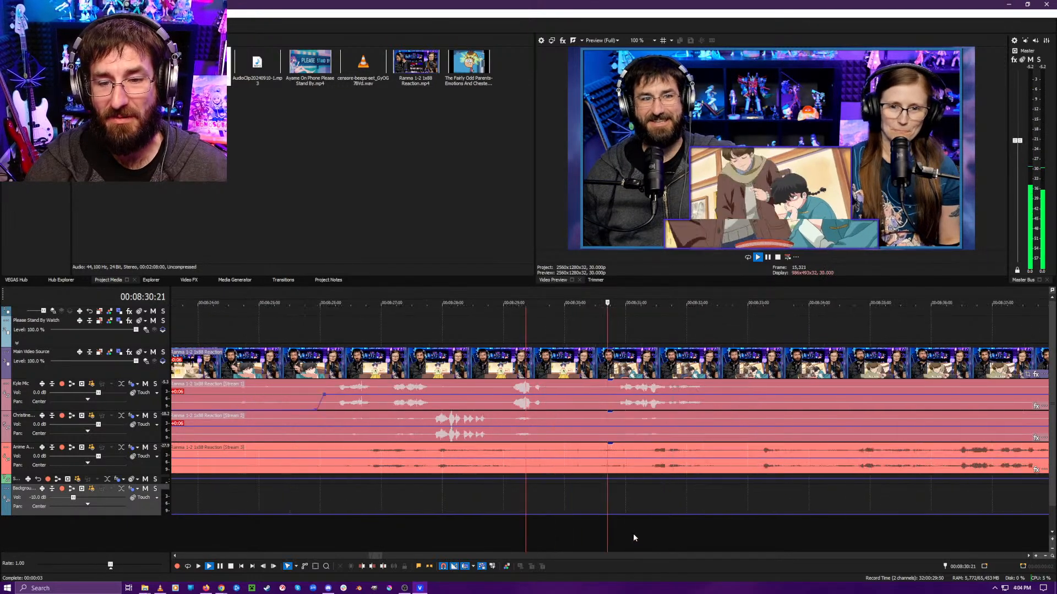
{"action": "scroll", "coordinate": [622, 530], "scroll_direction": "up", "scroll_amount": 6}
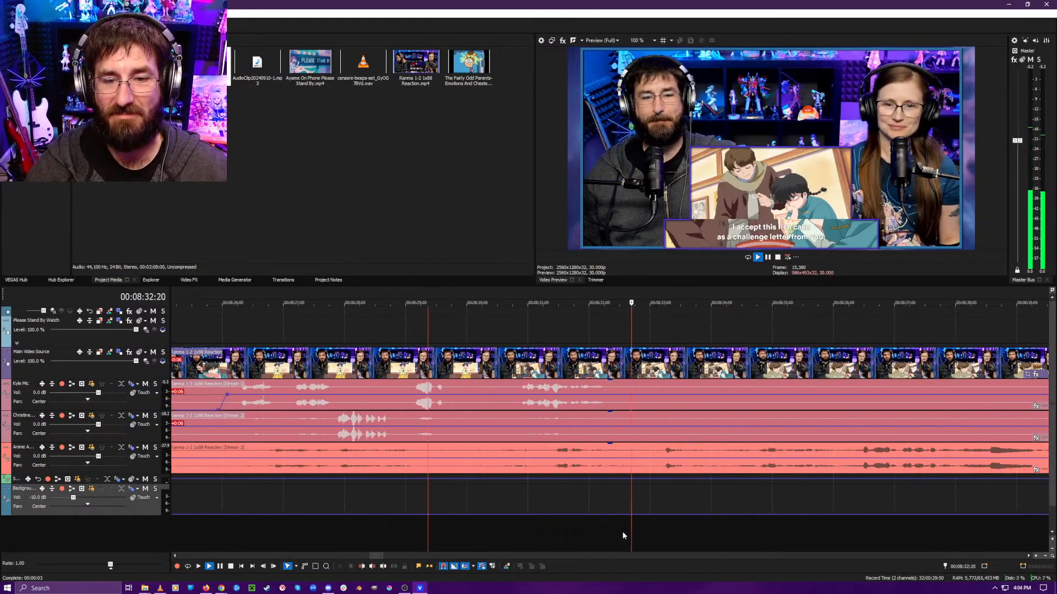
{"action": "key", "text": "space"}
{"action": "left_click", "coordinate": [630, 547]}
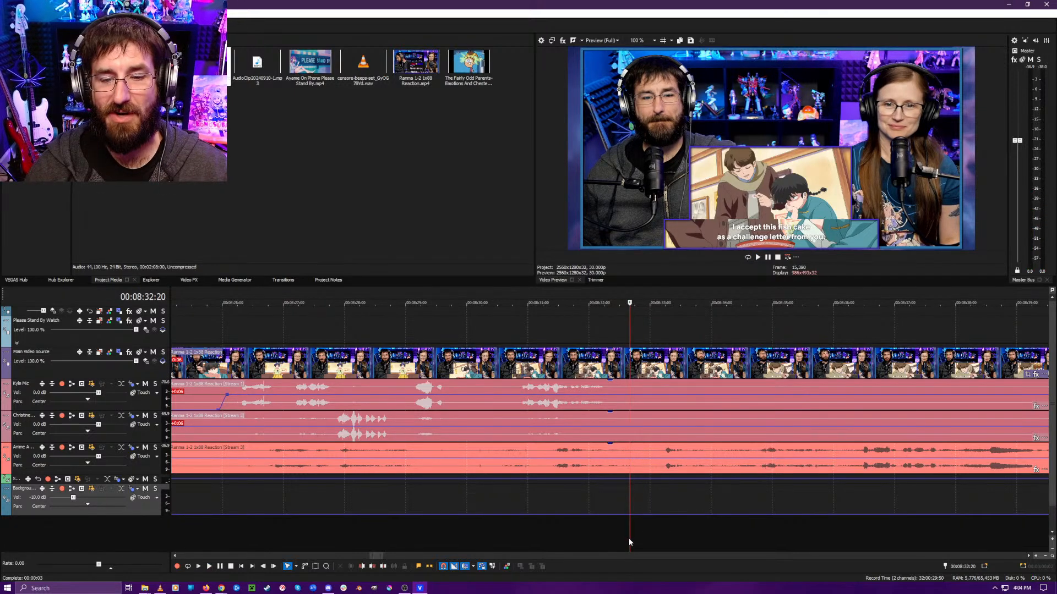
{"action": "left_click", "coordinate": [636, 543]}
{"action": "key", "text": "s"}
- Trim the start of the clip after the fish cake line's split to about 00:08:33:03, closing the gap, and play the join
{"action": "key", "text": "space"}
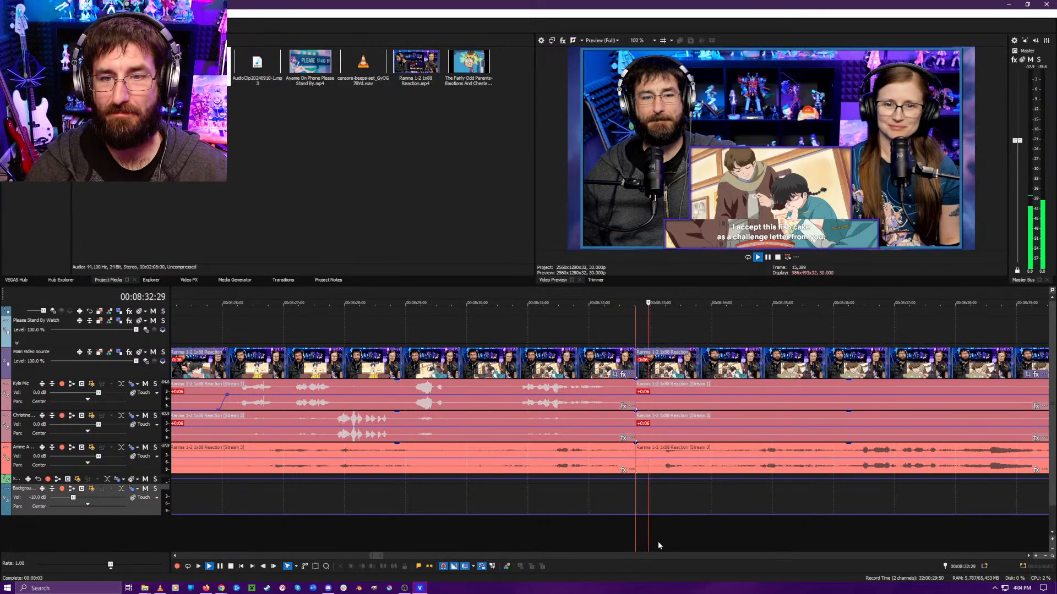
{"action": "left_click", "coordinate": [450, 536]}
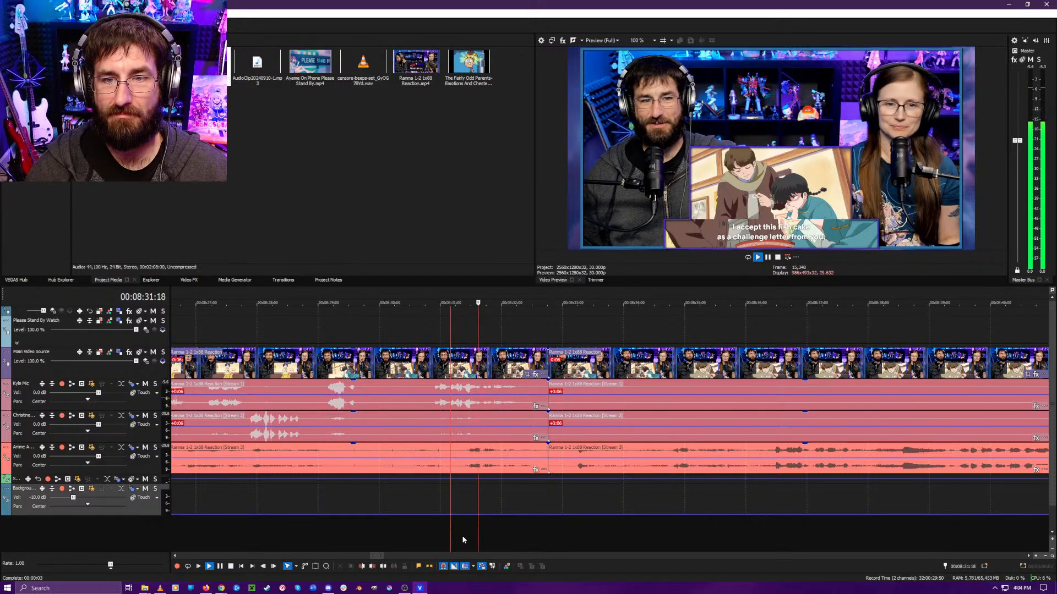
{"action": "left_click", "coordinate": [569, 532]}
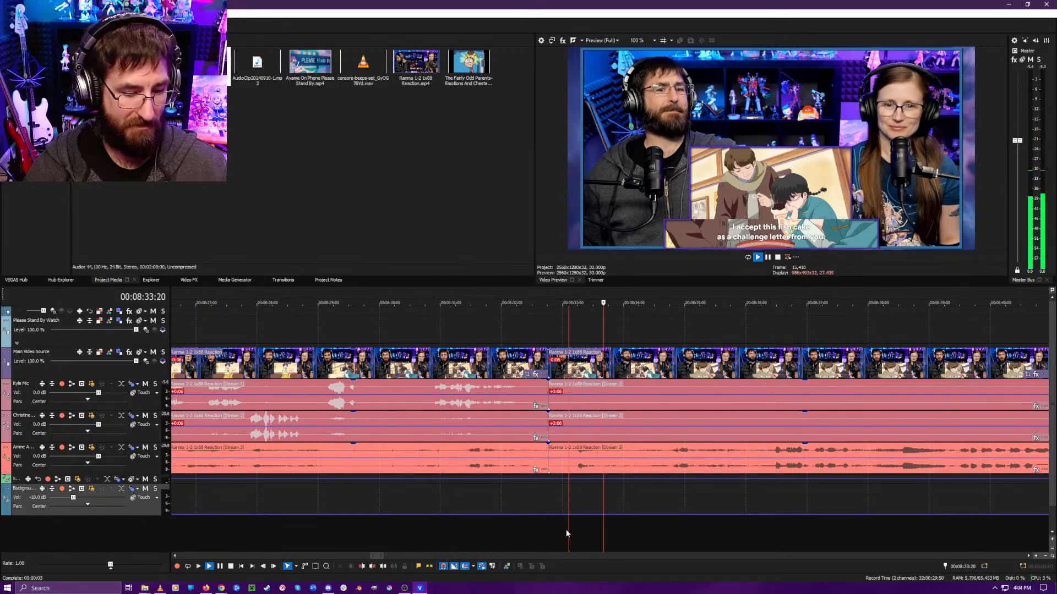
{"action": "key", "text": "space"}
{"action": "key", "text": "alt+["}
{"action": "key", "text": "space"}
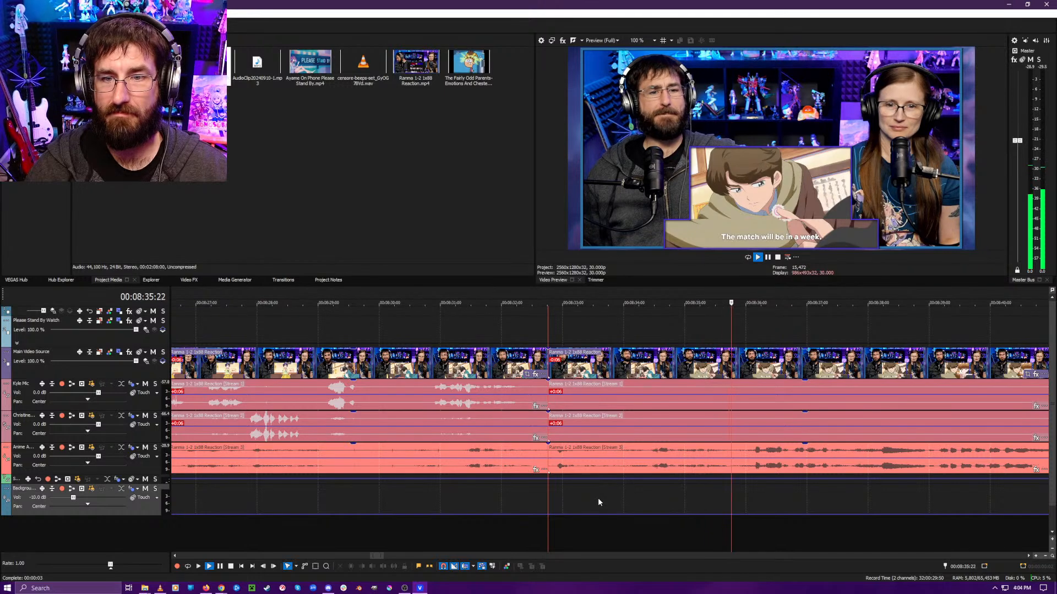
- Replay the "The match will be in a week" line around 00:08:35:24 and play on to the "This challenge letter is cute!" line
{"action": "key", "text": "space"}
{"action": "key", "text": "space"}
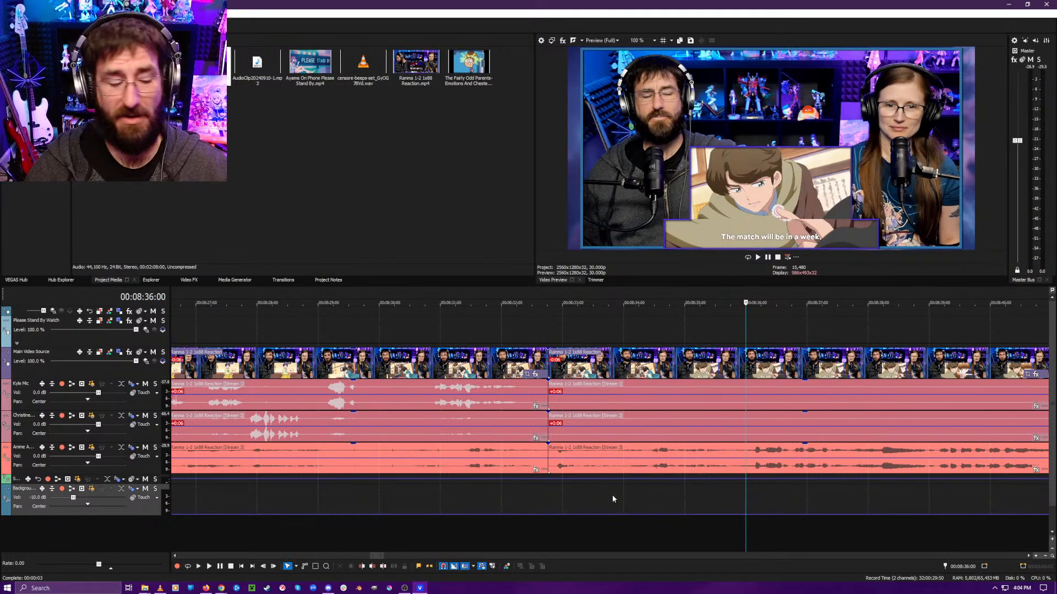
{"action": "left_click", "coordinate": [703, 507]}
{"action": "left_click", "coordinate": [719, 522]}
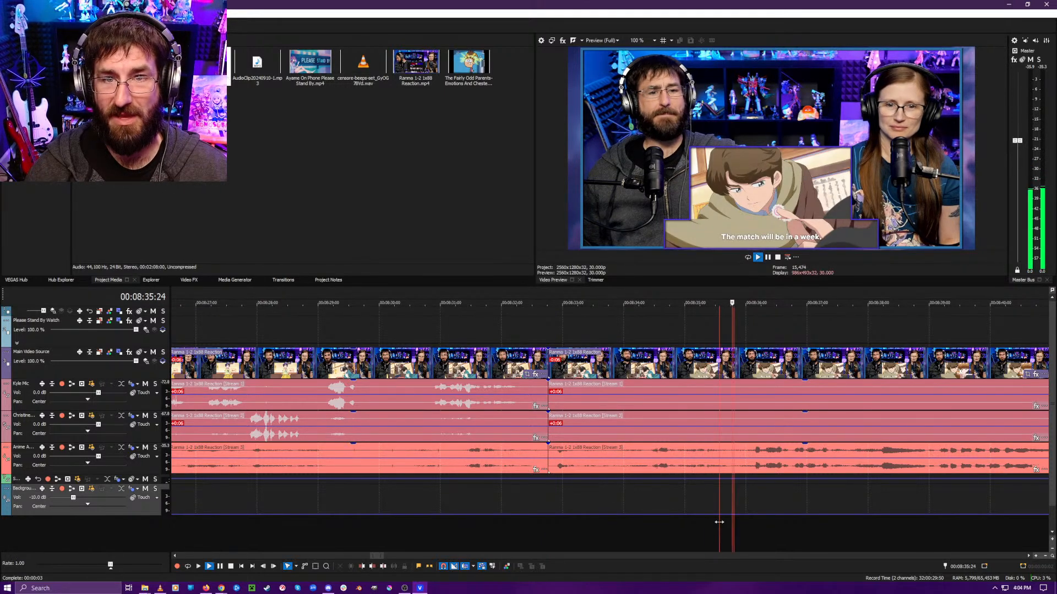
{"action": "key", "text": "space"}
{"action": "left_click", "coordinate": [736, 521]}
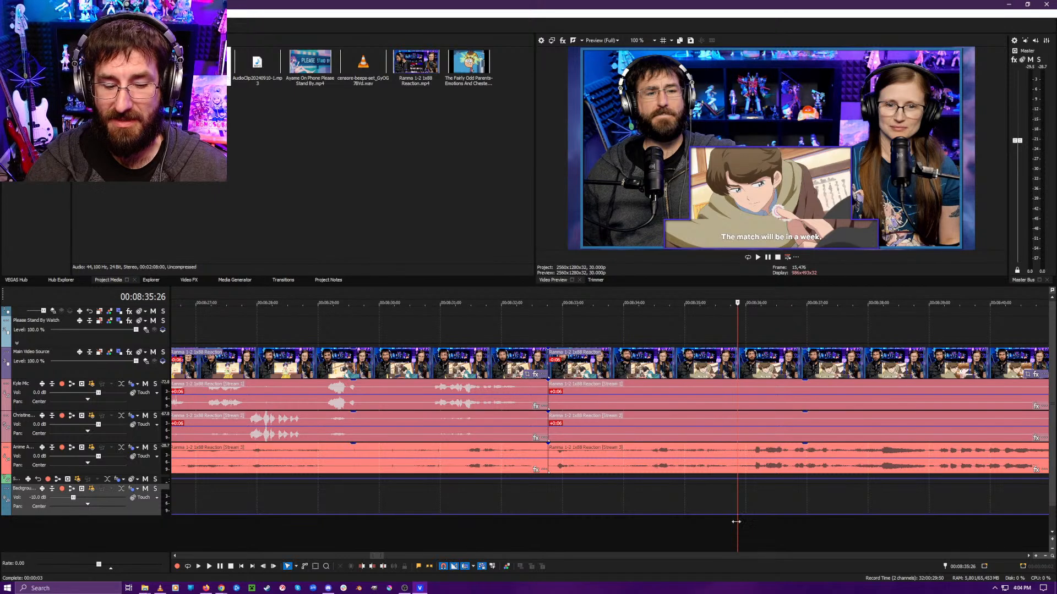
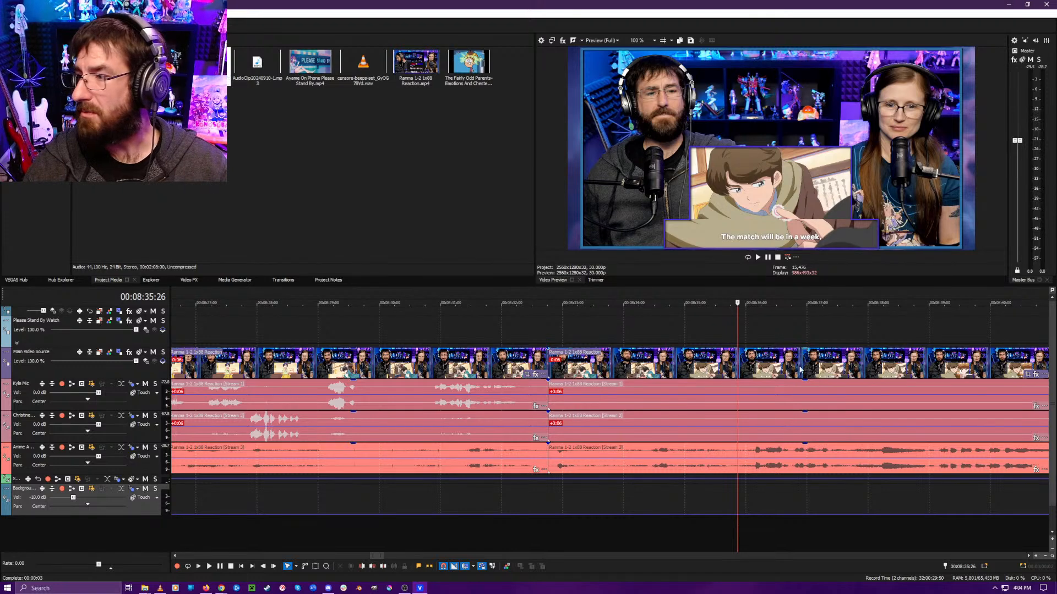
{"action": "key", "text": "space"}
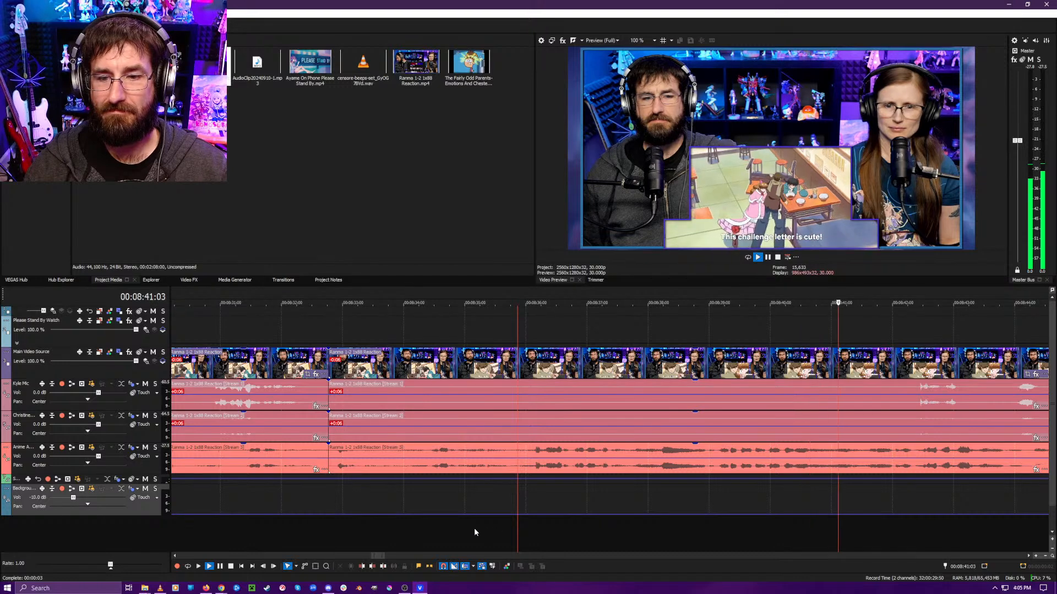
{"action": "left_click", "coordinate": [345, 524]}
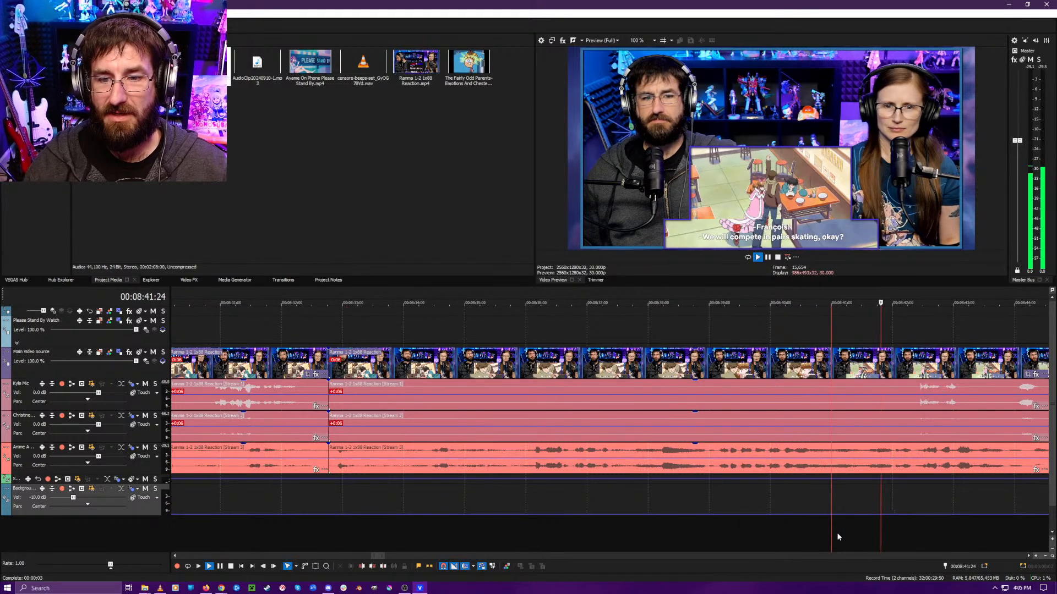
- Check the footage up to about 00:08:55:21 and examine the handover from the challenge letter line to the pairs skating line
{"action": "scroll", "coordinate": [662, 518], "scroll_direction": "down", "scroll_amount": 5}
{"action": "scroll", "coordinate": [649, 527], "scroll_direction": "down", "scroll_amount": 4}
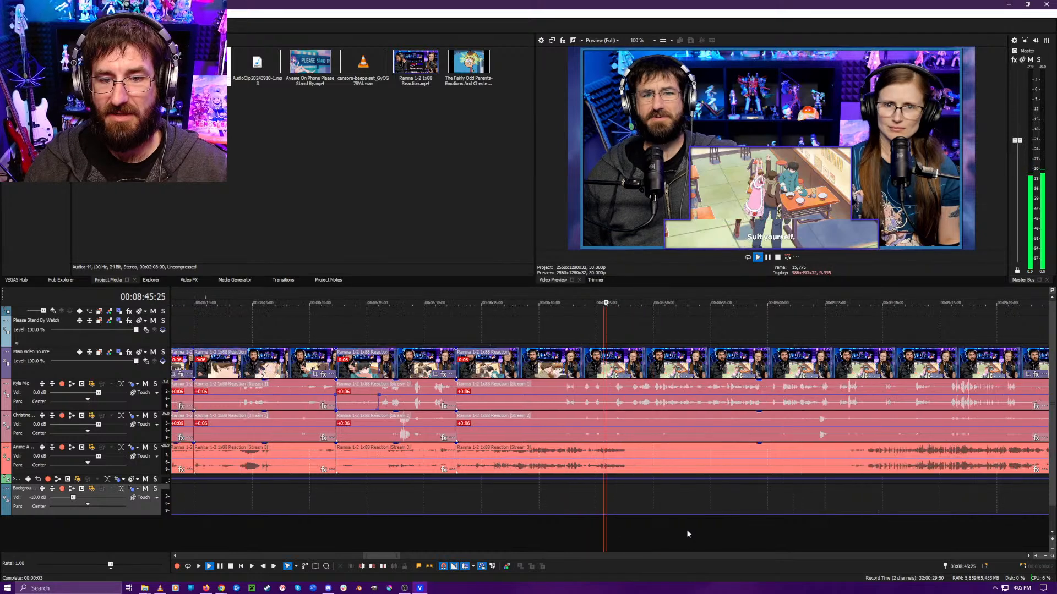
{"action": "key", "text": "space"}
{"action": "left_click", "coordinate": [642, 531]}
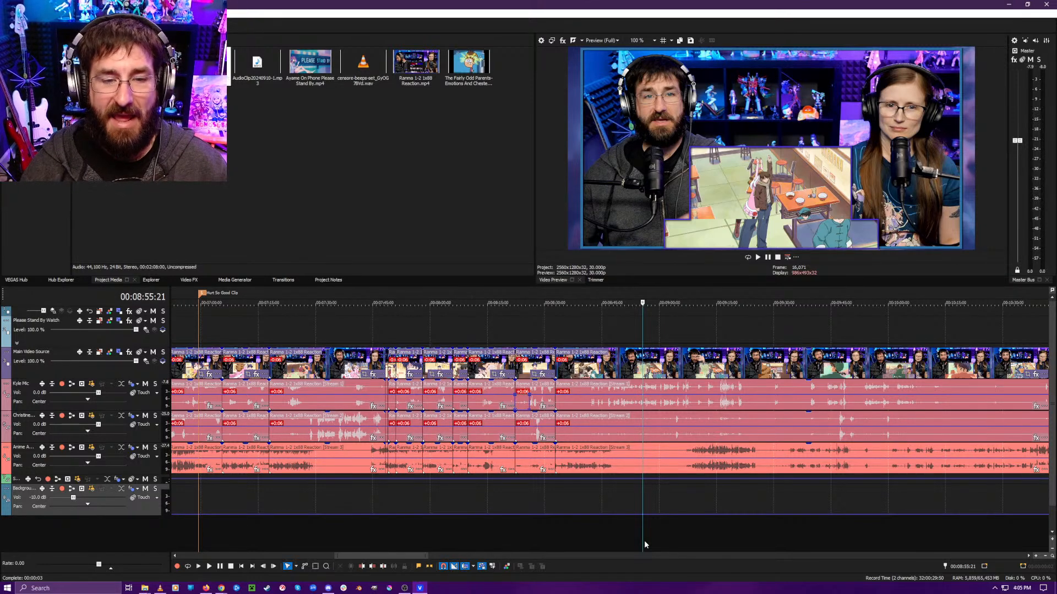
{"action": "left_click", "coordinate": [584, 539]}
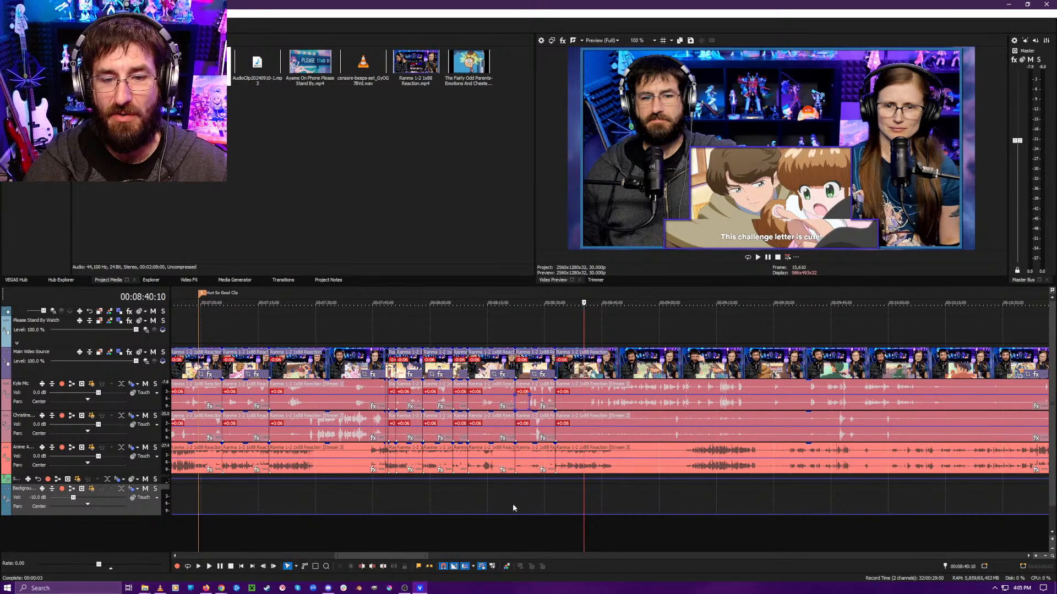
{"action": "scroll", "coordinate": [572, 535], "scroll_direction": "up", "scroll_amount": 6}
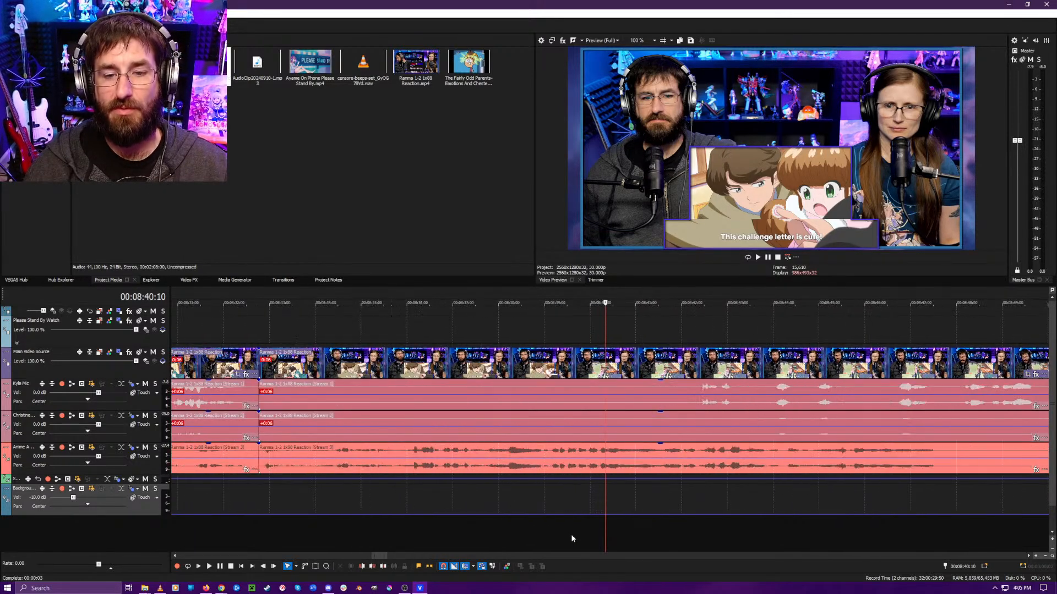
{"action": "left_click", "coordinate": [668, 531]}
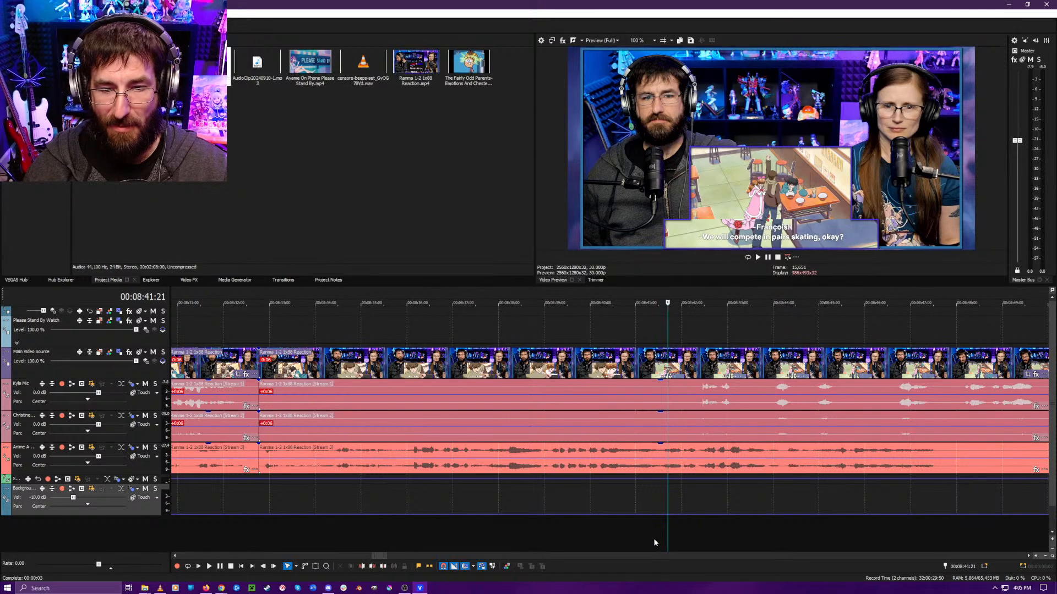
{"action": "left_click", "coordinate": [654, 539]}
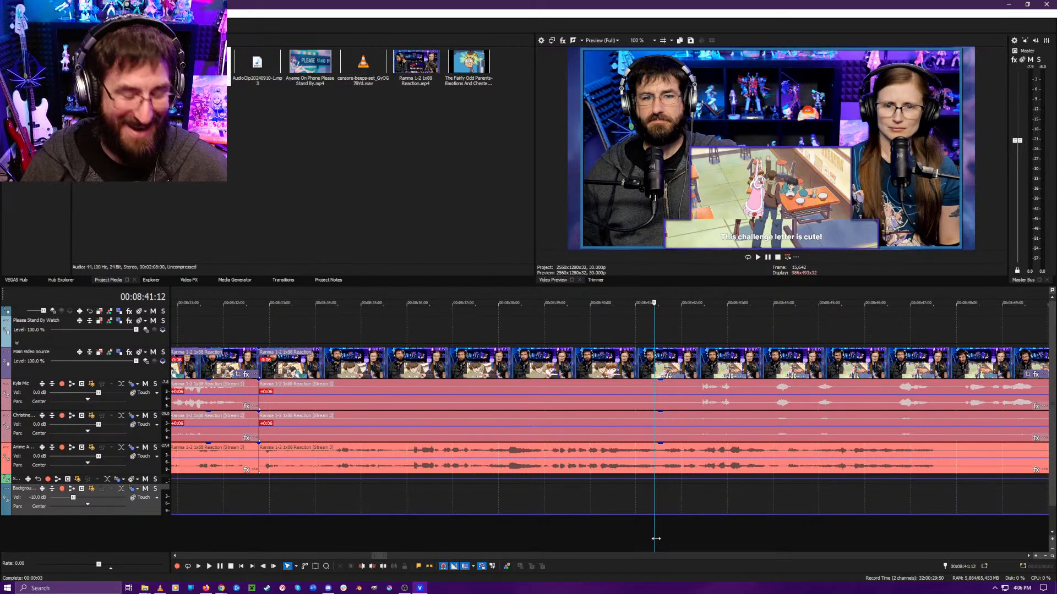
- Play on from the end of the challenge letter line and sample the hosts' discussion up to about 00:09:05:12
{"action": "key", "text": "space"}
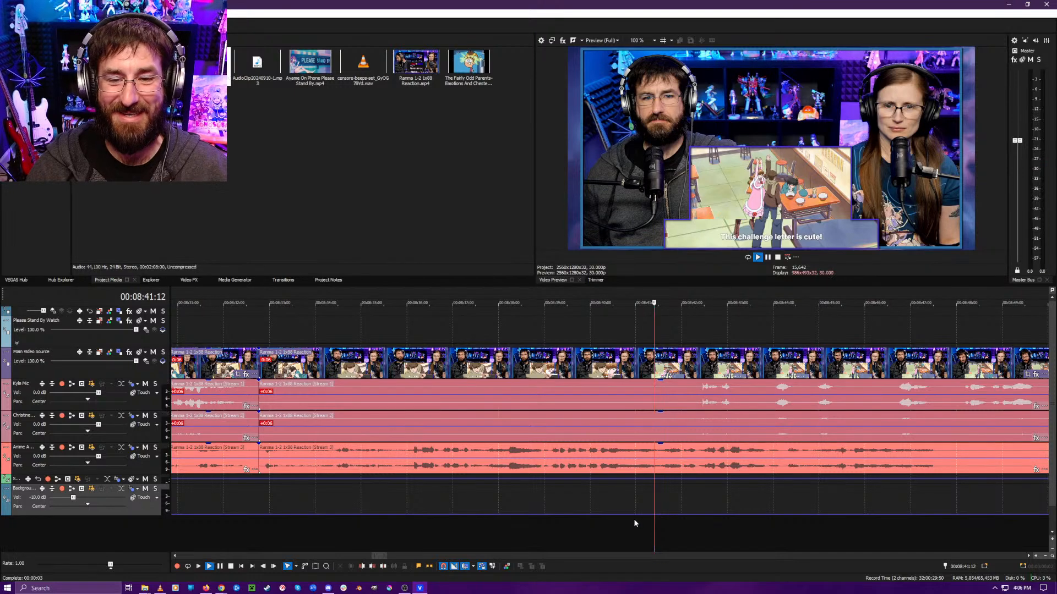
{"action": "scroll", "coordinate": [613, 517], "scroll_direction": "down", "scroll_amount": 5}
{"action": "left_click", "coordinate": [655, 536]}
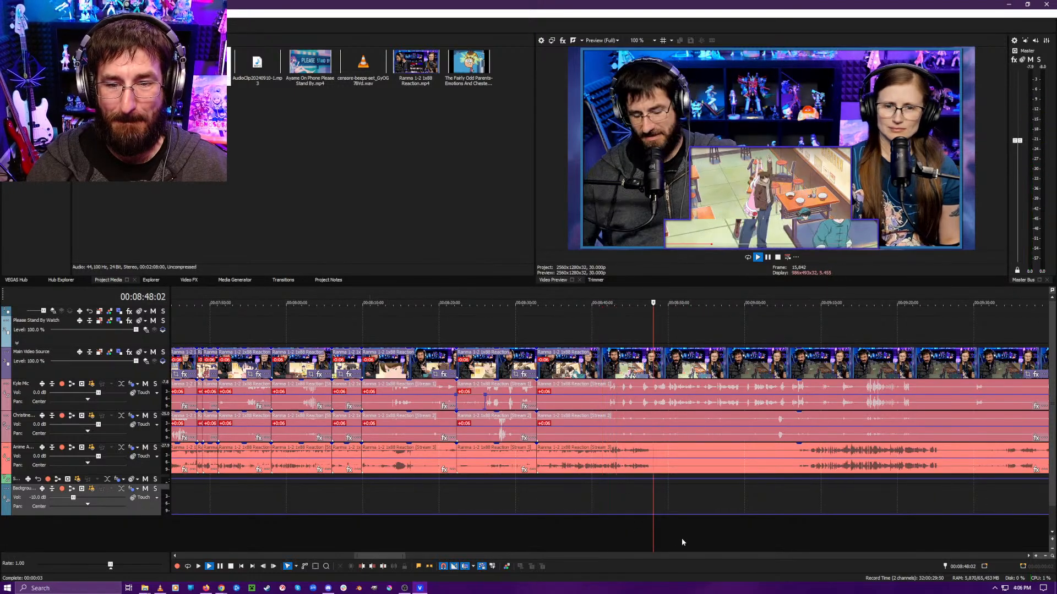
{"action": "left_click", "coordinate": [718, 539]}
{"action": "left_click", "coordinate": [779, 540]}
{"action": "scroll", "coordinate": [692, 537], "scroll_direction": "down", "scroll_amount": 3}
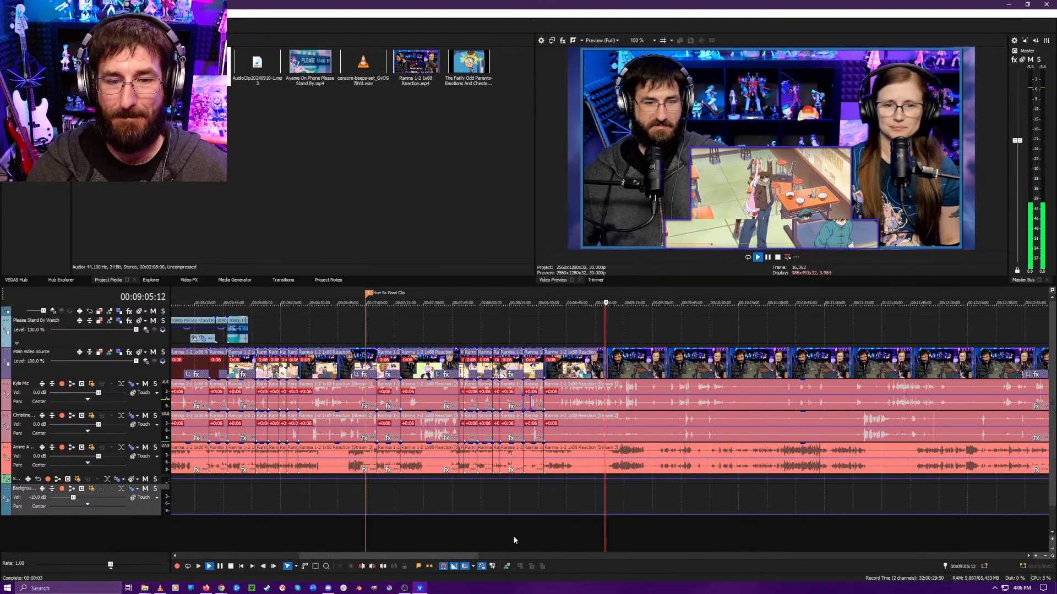
- Look back through the earlier footage between about 00:07:38 and 00:07:05 for the scene where the battle challenge is issued
{"action": "left_click", "coordinate": [438, 537]}
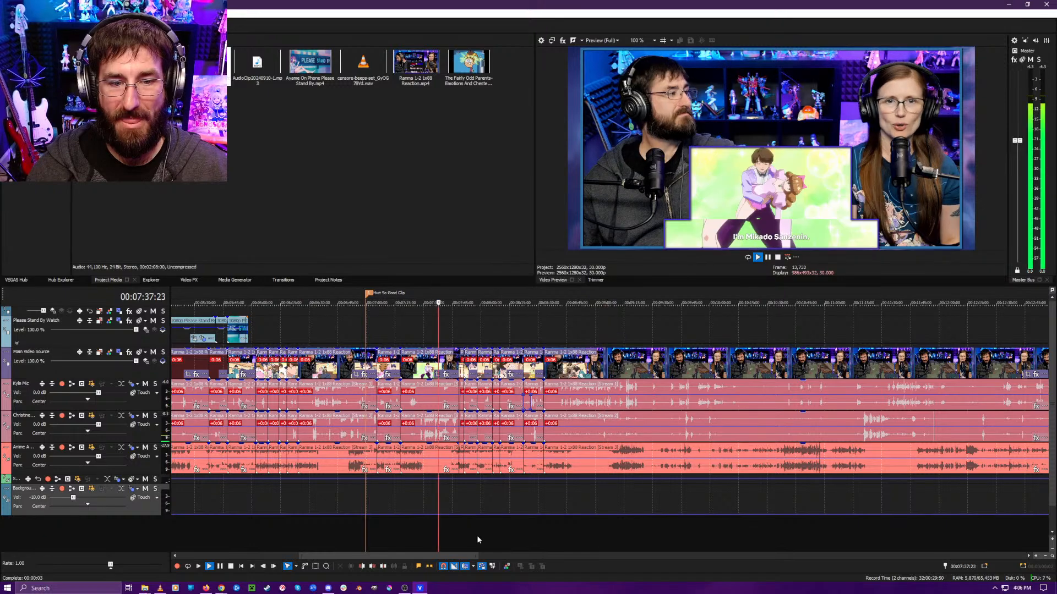
{"action": "scroll", "coordinate": [490, 535], "scroll_direction": "up", "scroll_amount": 2}
{"action": "left_click", "coordinate": [498, 534]}
{"action": "left_click", "coordinate": [438, 533]}
{"action": "scroll", "coordinate": [457, 533], "scroll_direction": "up", "scroll_amount": 3}
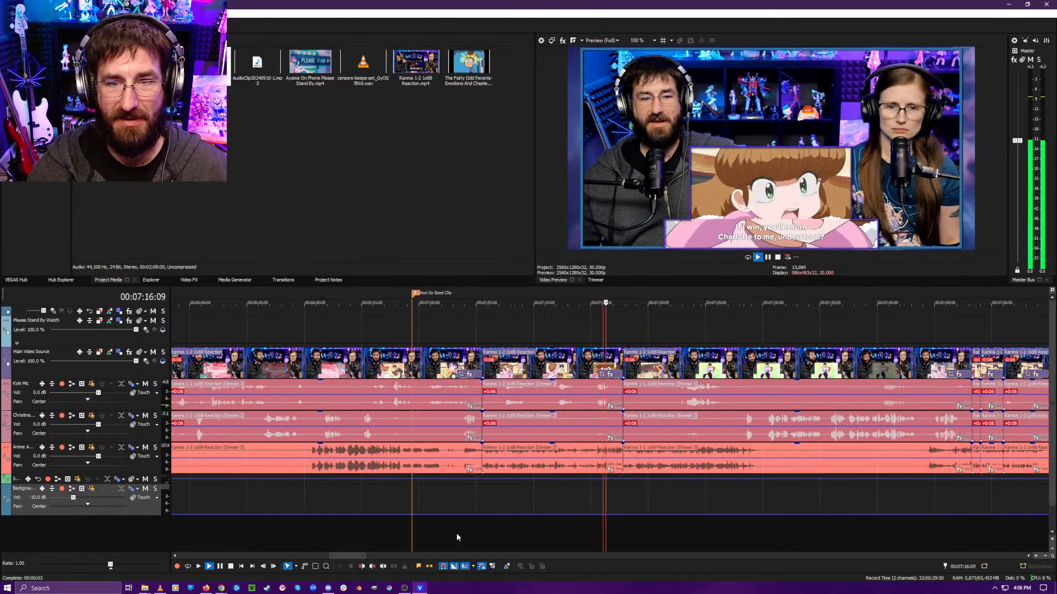
{"action": "left_click", "coordinate": [510, 535]}
{"action": "left_click", "coordinate": [421, 529]}
{"action": "left_click", "coordinate": [379, 528]}
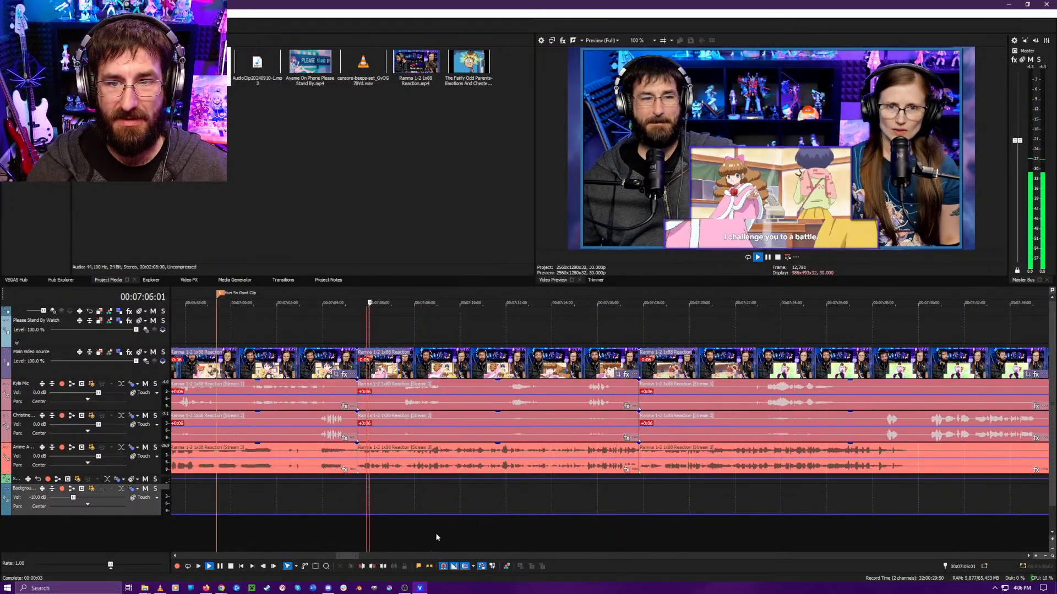
{"action": "scroll", "coordinate": [467, 535], "scroll_direction": "up", "scroll_amount": 2}
{"action": "key", "text": "space"}
{"action": "scroll", "coordinate": [562, 530], "scroll_direction": "down", "scroll_amount": 6}
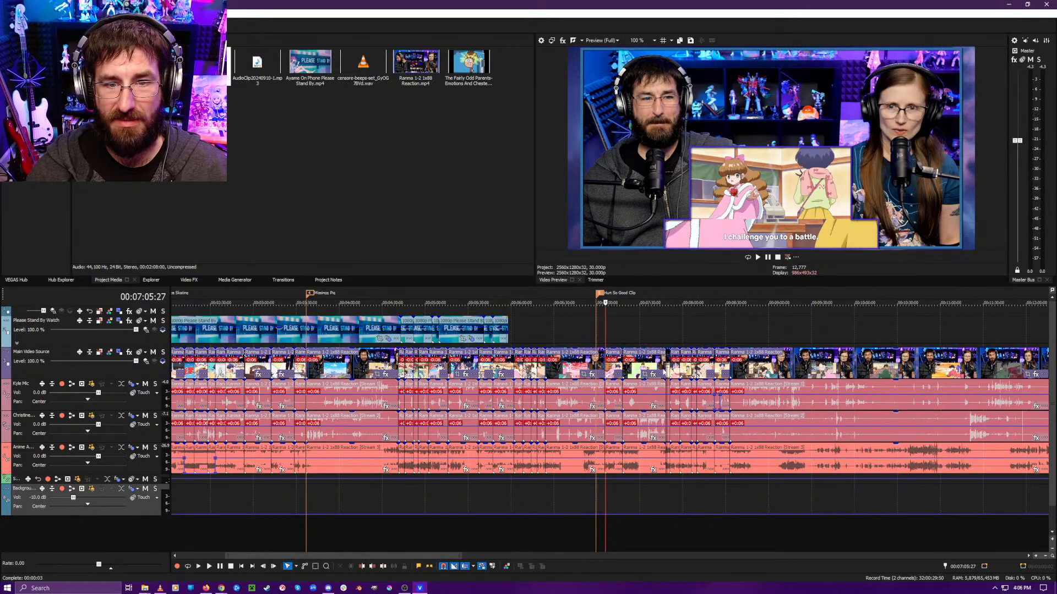
{"action": "scroll", "coordinate": [583, 474], "scroll_direction": "up", "scroll_amount": 5}
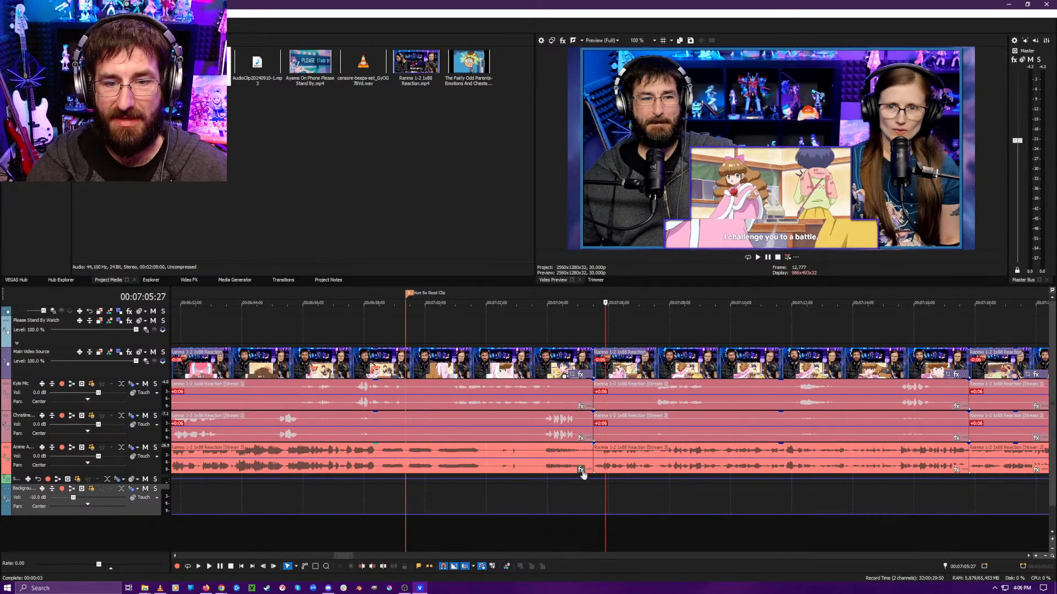
- Add a timeline marker named "A Challenge Is Made" at 00:07:05:00, just before the battle challenge clip
{"action": "left_click", "coordinate": [532, 517]}
{"action": "left_click", "coordinate": [430, 524]}
{"action": "key", "text": "space"}
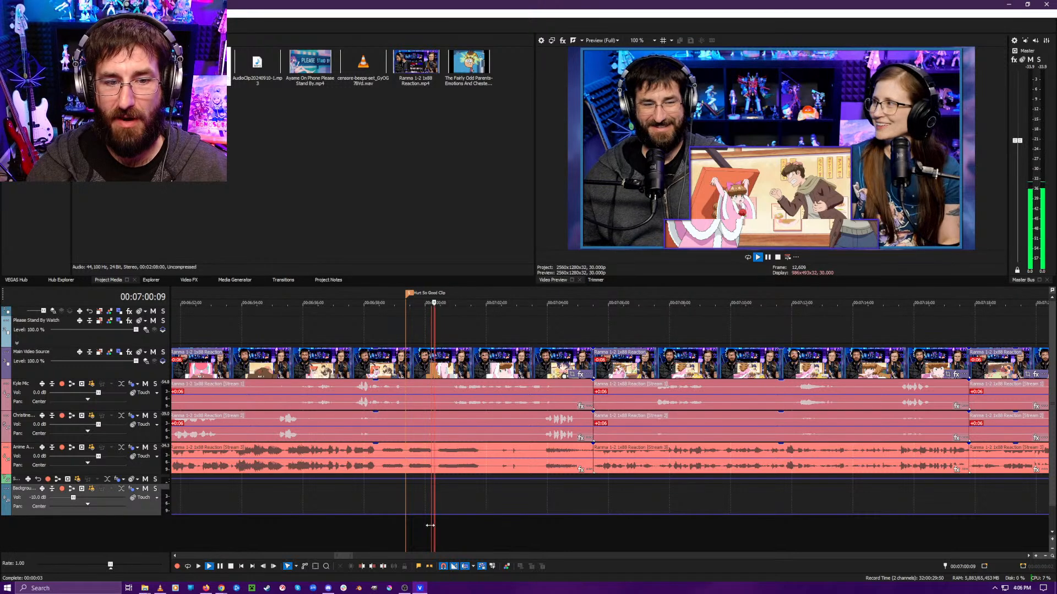
{"action": "left_click", "coordinate": [606, 526]}
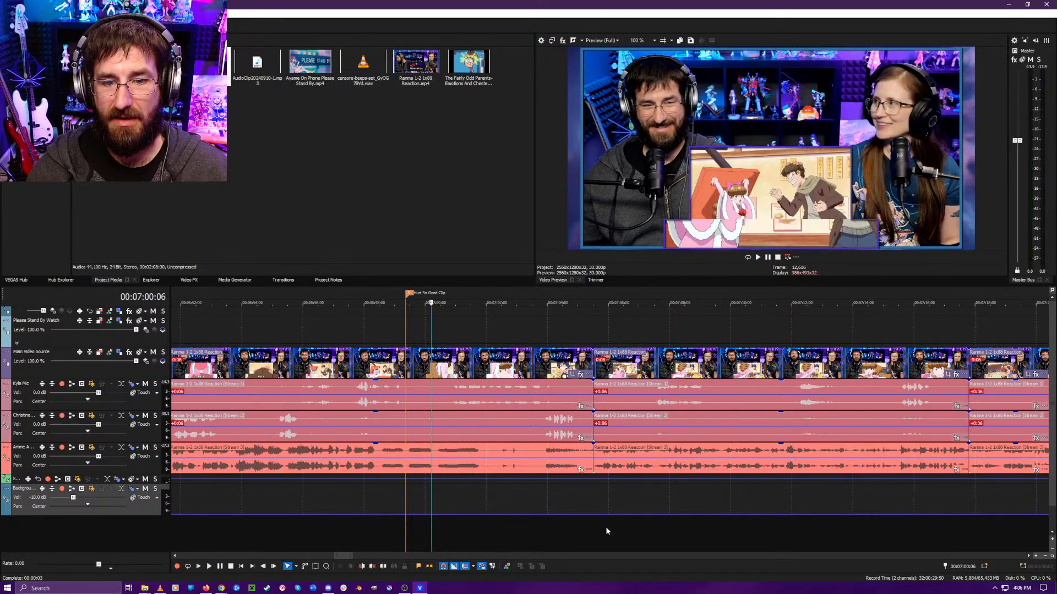
{"action": "key", "text": "space"}
{"action": "left_click", "coordinate": [587, 529]}
{"action": "scroll", "coordinate": [588, 528], "scroll_direction": "up", "scroll_amount": 5}
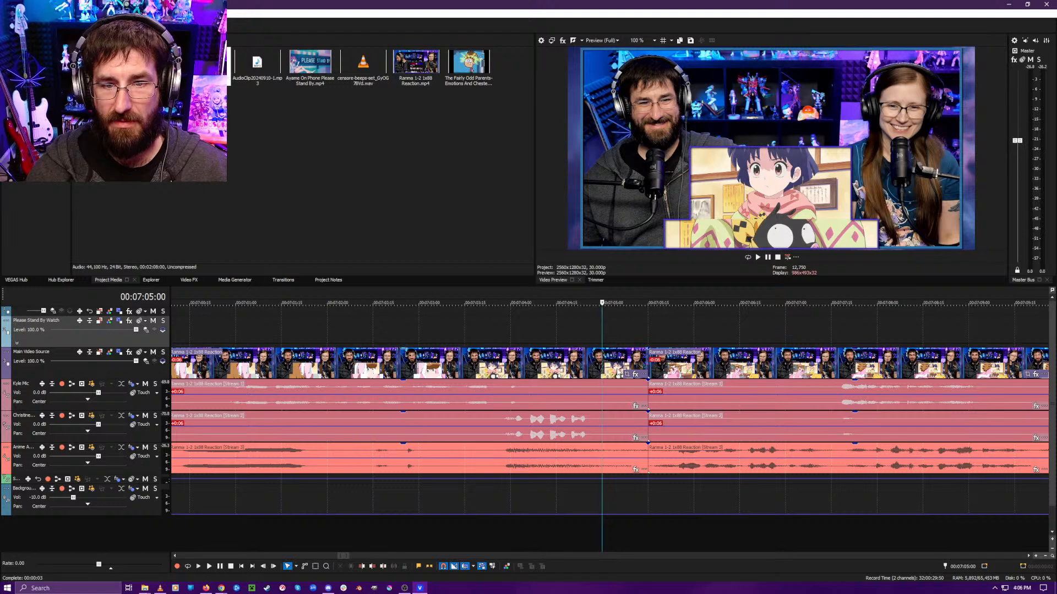
{"action": "key", "text": "m"}
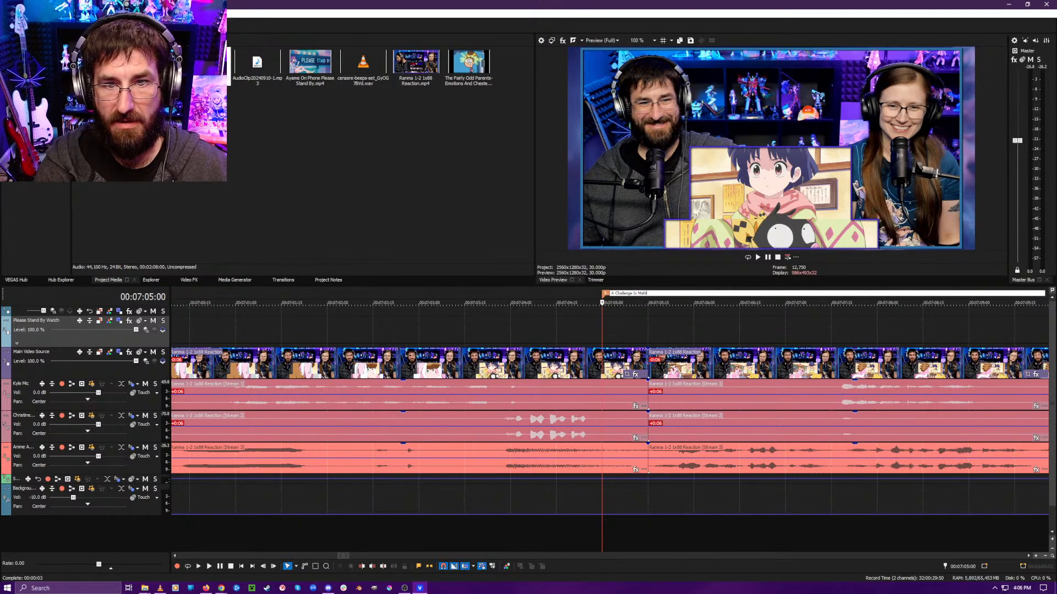
{"action": "type", "text": "e"}
{"action": "key", "text": "Return"}
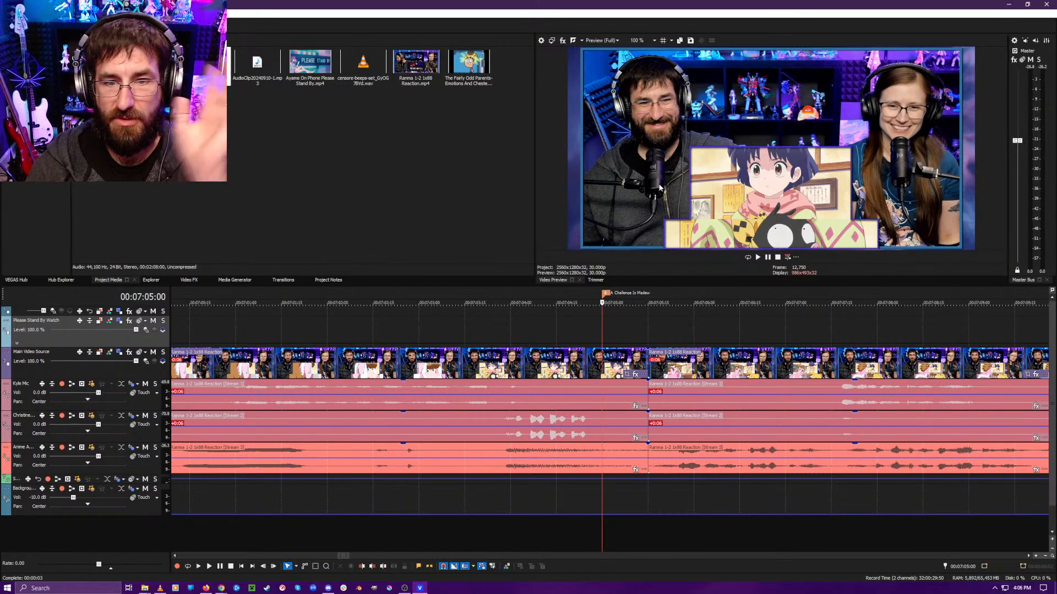
- Return to the section around 00:08:36 and replay the join after the "I accept this fish cake" line from about 00:08:32:15
{"action": "scroll", "coordinate": [576, 484], "scroll_direction": "down", "scroll_amount": 8}
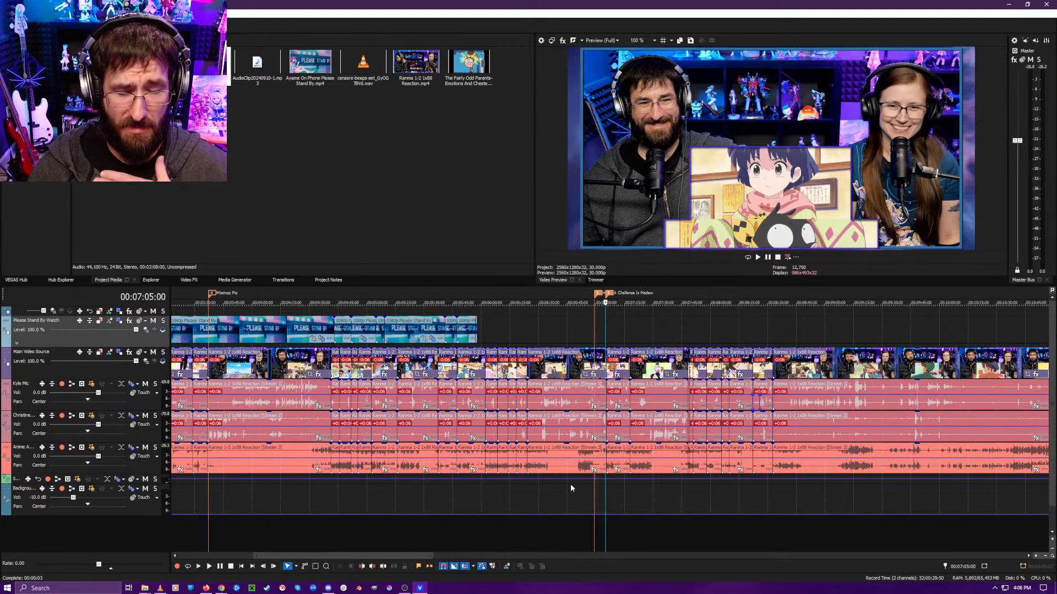
{"action": "scroll", "coordinate": [605, 493], "scroll_direction": "down", "scroll_amount": 5}
{"action": "left_click", "coordinate": [498, 516]}
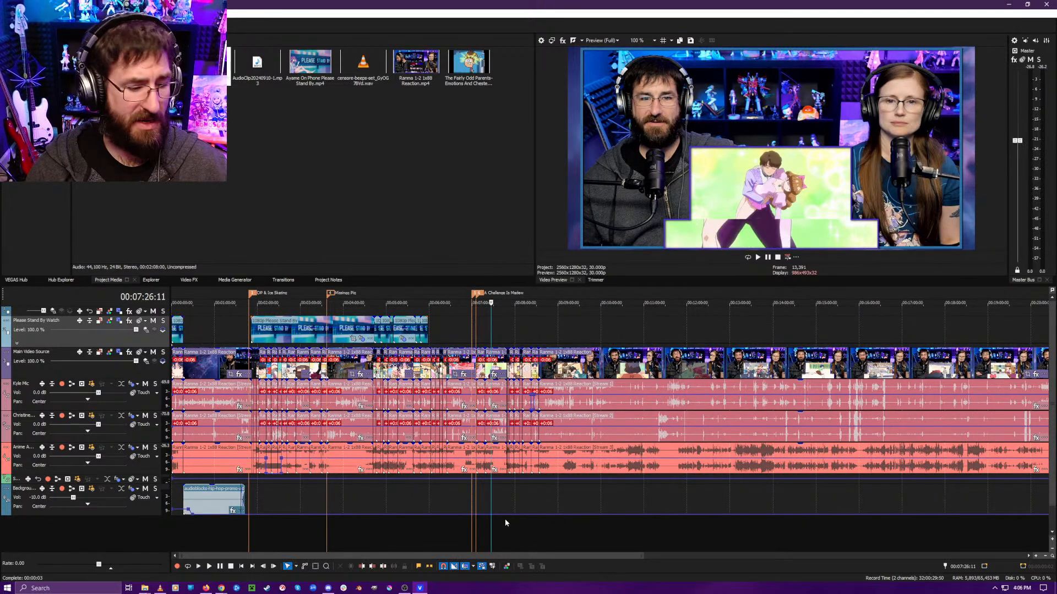
{"action": "scroll", "coordinate": [504, 523], "scroll_direction": "up", "scroll_amount": 5}
{"action": "left_click", "coordinate": [705, 518]}
{"action": "left_click", "coordinate": [804, 536]}
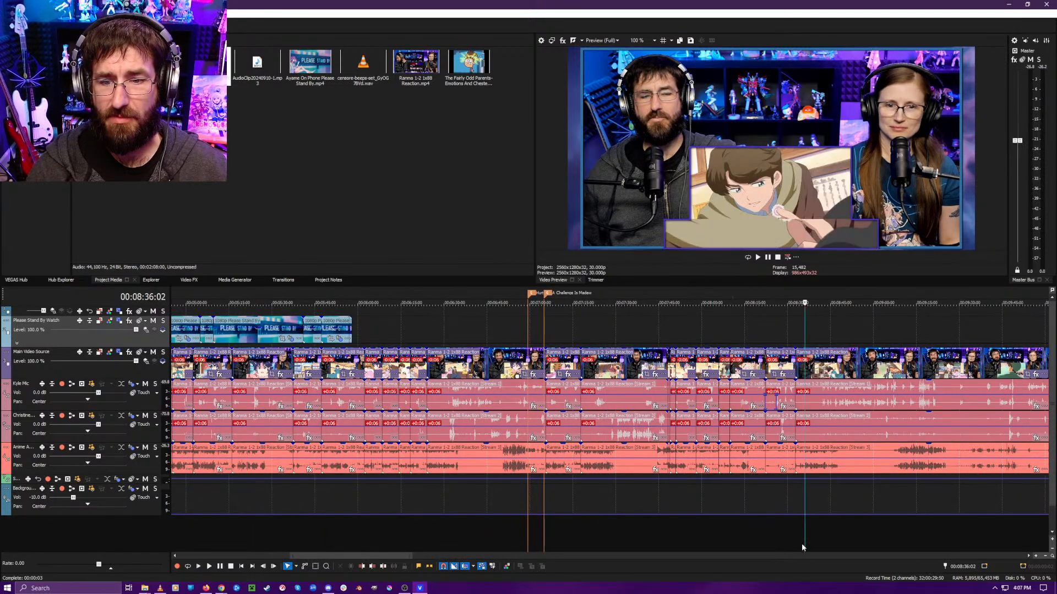
{"action": "key", "text": "space"}
{"action": "scroll", "coordinate": [787, 546], "scroll_direction": "up", "scroll_amount": 3}
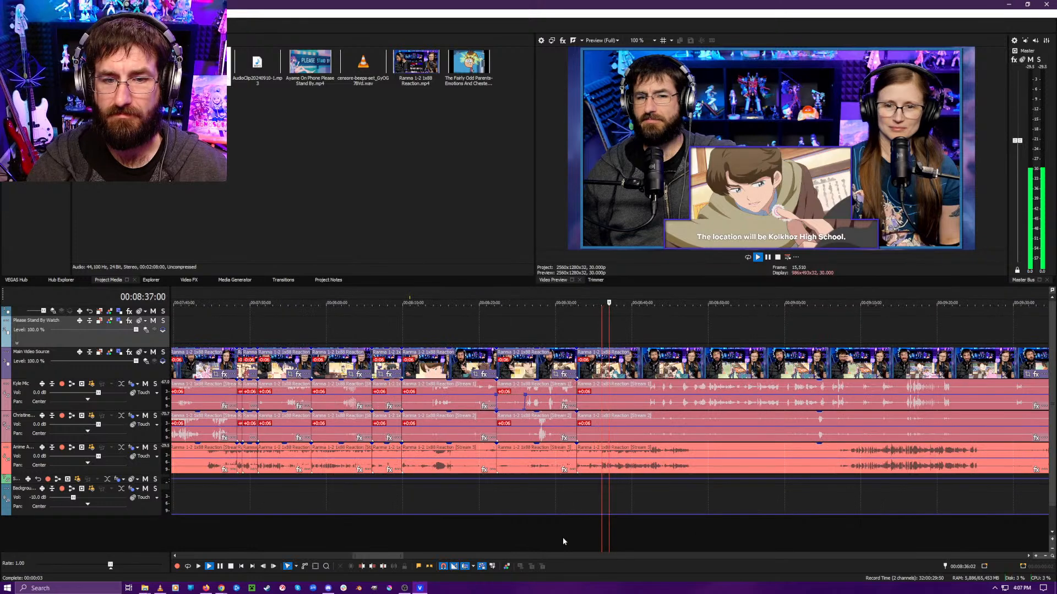
{"action": "left_click", "coordinate": [562, 537]}
{"action": "scroll", "coordinate": [605, 536], "scroll_direction": "up", "scroll_amount": 3}
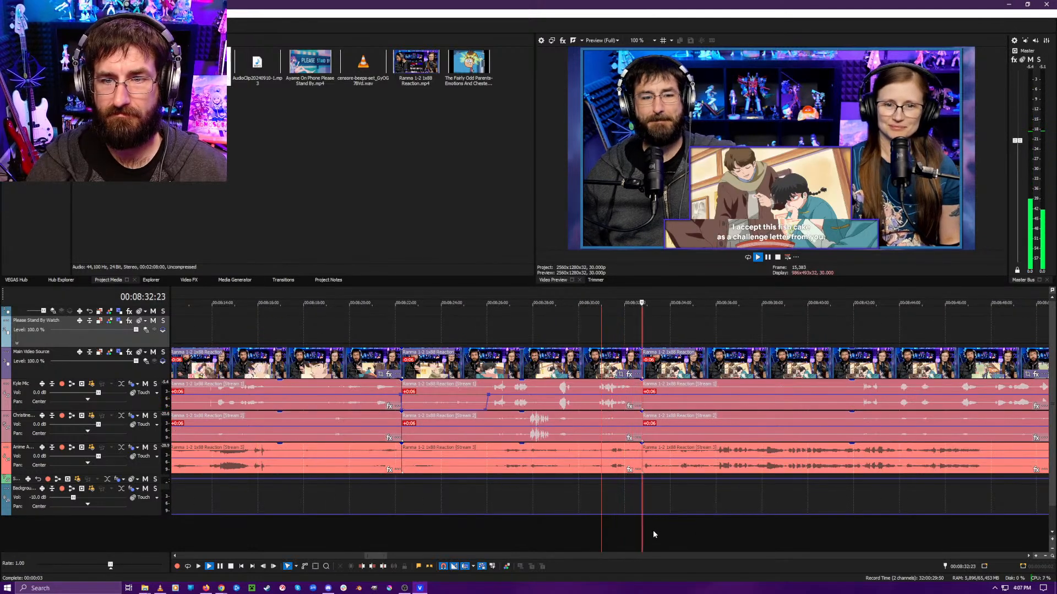
{"action": "left_click", "coordinate": [633, 542]}
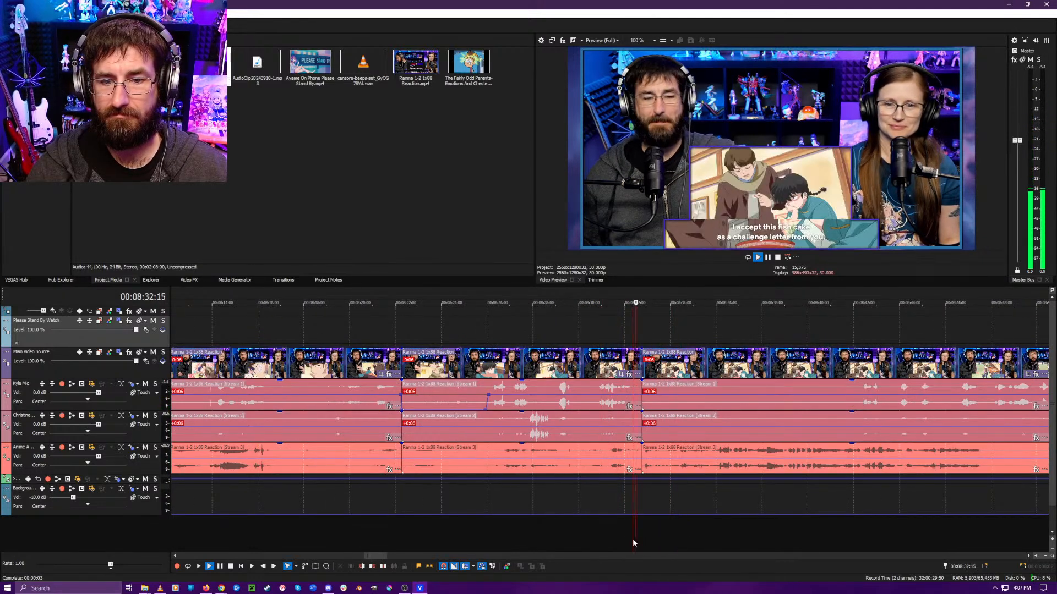
{"action": "key", "text": "Return"}
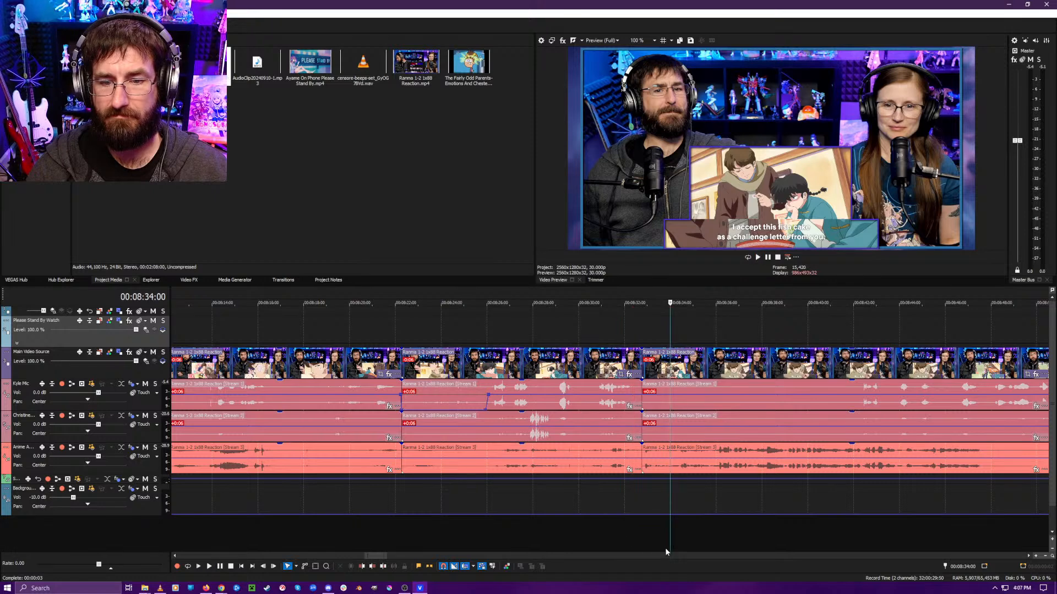
- Replay the "The match will be in a week" and "Kolkhoz High School" lines from about 00:08:34:00 to check the challenge dialogue
{"action": "key", "text": "space"}
{"action": "scroll", "coordinate": [671, 541], "scroll_direction": "down", "scroll_amount": 2}
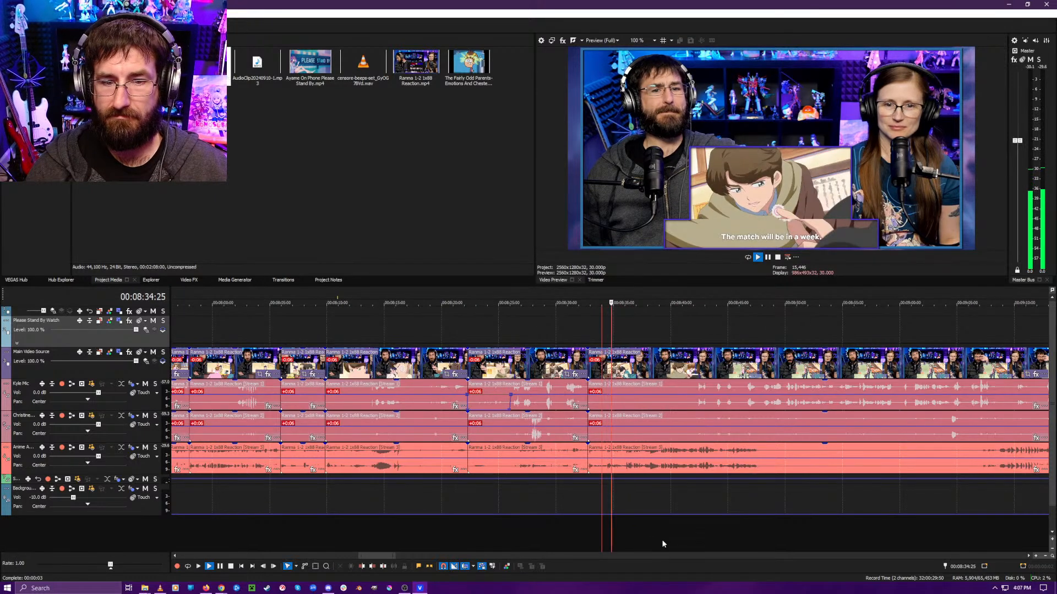
{"action": "scroll", "coordinate": [665, 532], "scroll_direction": "up", "scroll_amount": 3}
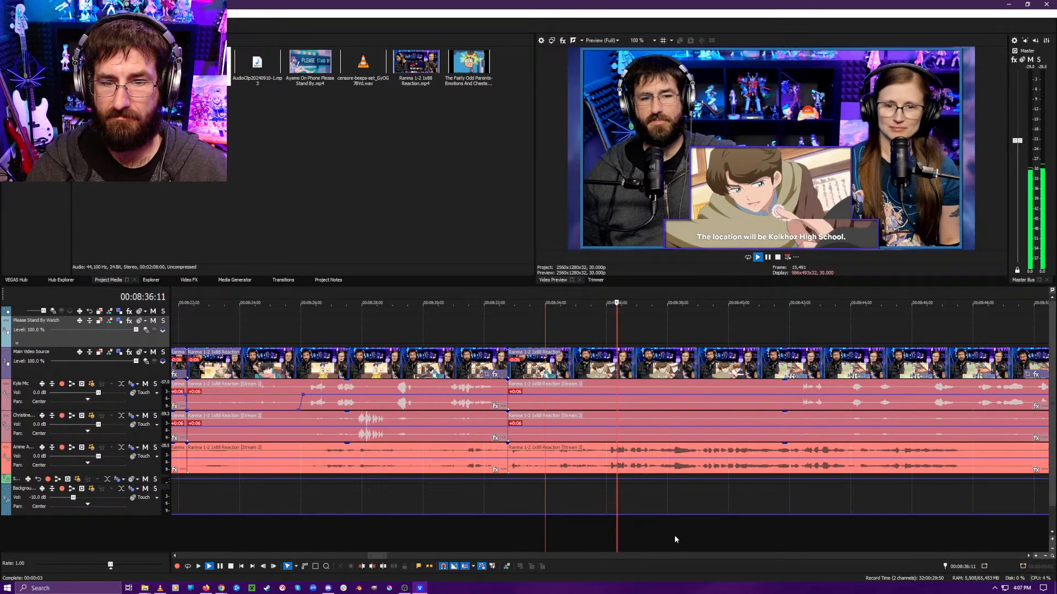
{"action": "left_click", "coordinate": [575, 536]}
{"action": "scroll", "coordinate": [593, 537], "scroll_direction": "up", "scroll_amount": 2}
{"action": "key", "text": "Return"}
{"action": "left_click", "coordinate": [642, 539]}
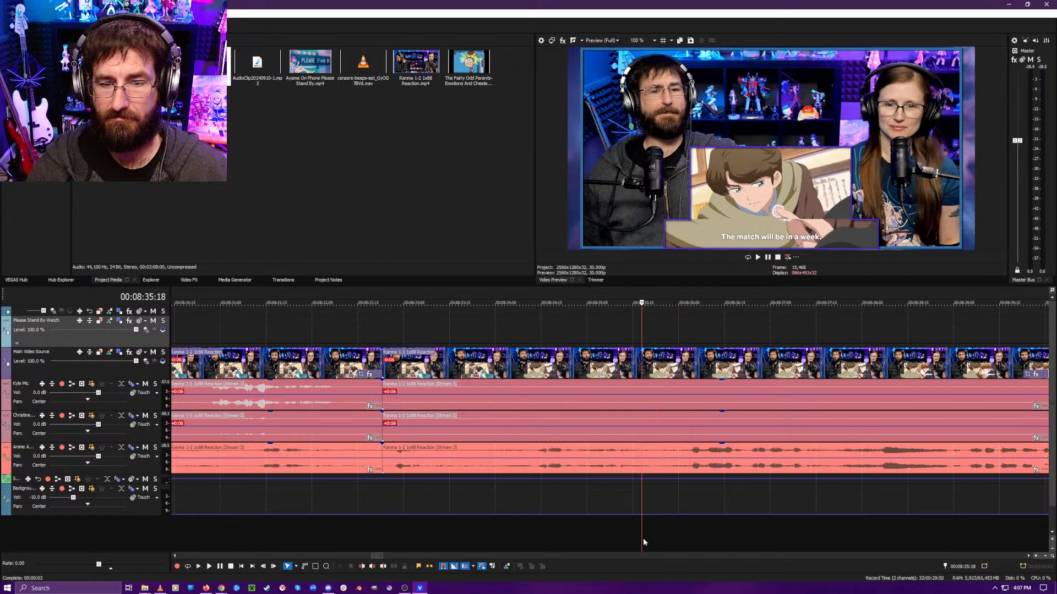
{"action": "key", "text": "space"}
{"action": "scroll", "coordinate": [782, 537], "scroll_direction": "down", "scroll_amount": 4}
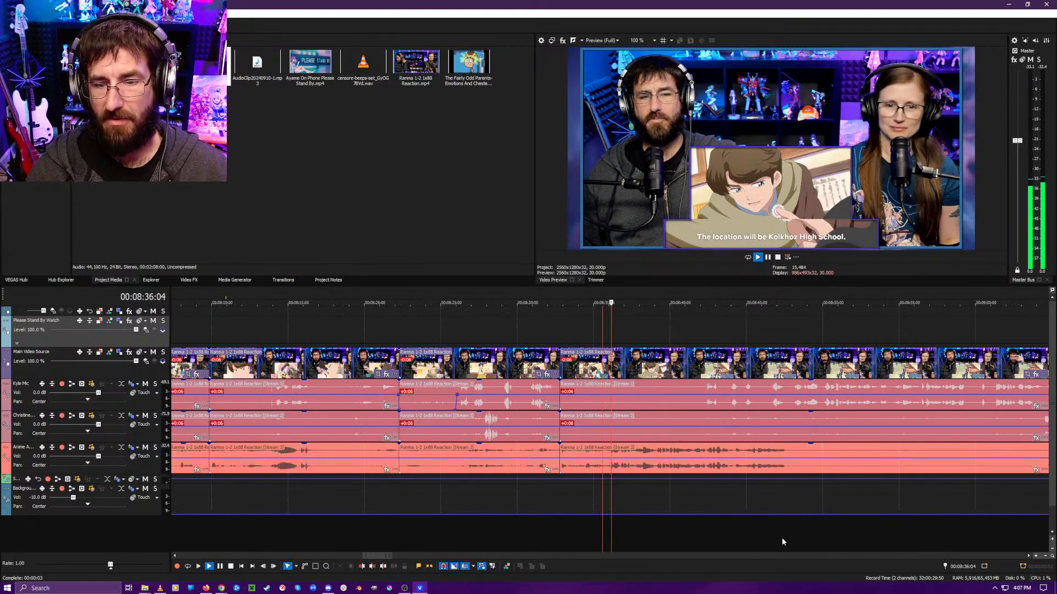
{"action": "scroll", "coordinate": [782, 539], "scroll_direction": "down", "scroll_amount": 4}
- Skip ahead to about 00:09:18 and sample the "It's mine now" scene through the "Let's get going" line
{"action": "left_click", "coordinate": [674, 530]}
{"action": "scroll", "coordinate": [660, 533], "scroll_direction": "up", "scroll_amount": 4}
{"action": "left_click", "coordinate": [653, 534]}
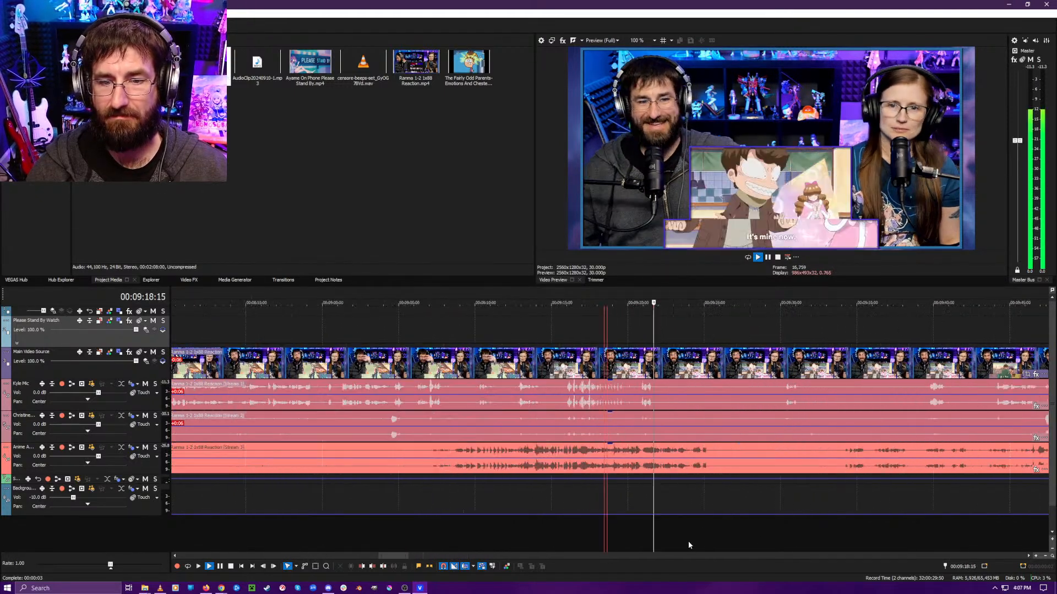
{"action": "scroll", "coordinate": [677, 539], "scroll_direction": "up", "scroll_amount": 2}
{"action": "left_click", "coordinate": [664, 539]}
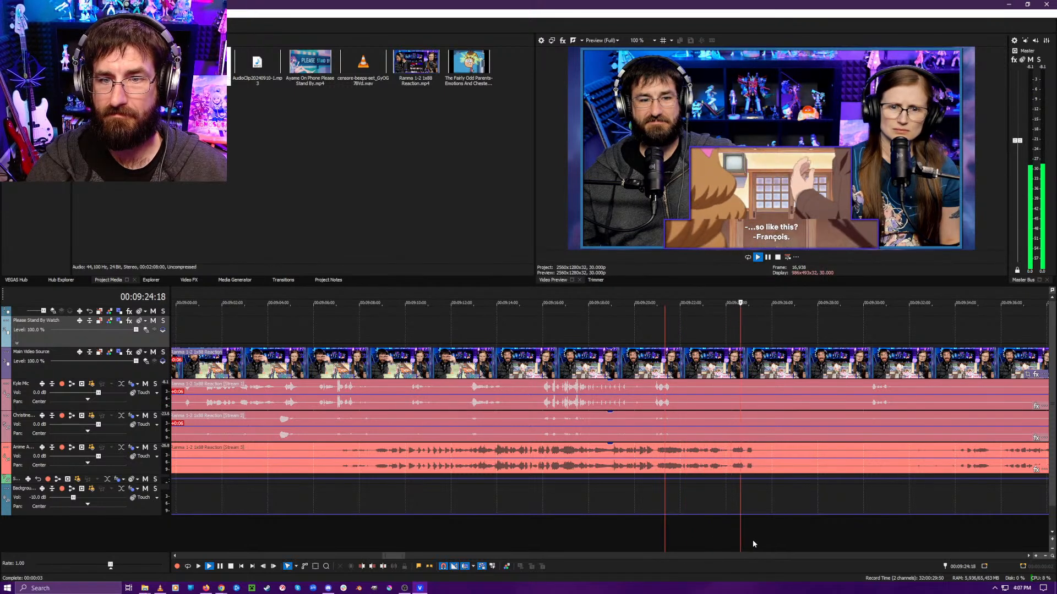
- Replay from about 00:09:21 and split the reaction clips at 00:09:24:03, during the "...so like this? François" line
{"action": "left_click", "coordinate": [671, 536]}
{"action": "key", "text": "space"}
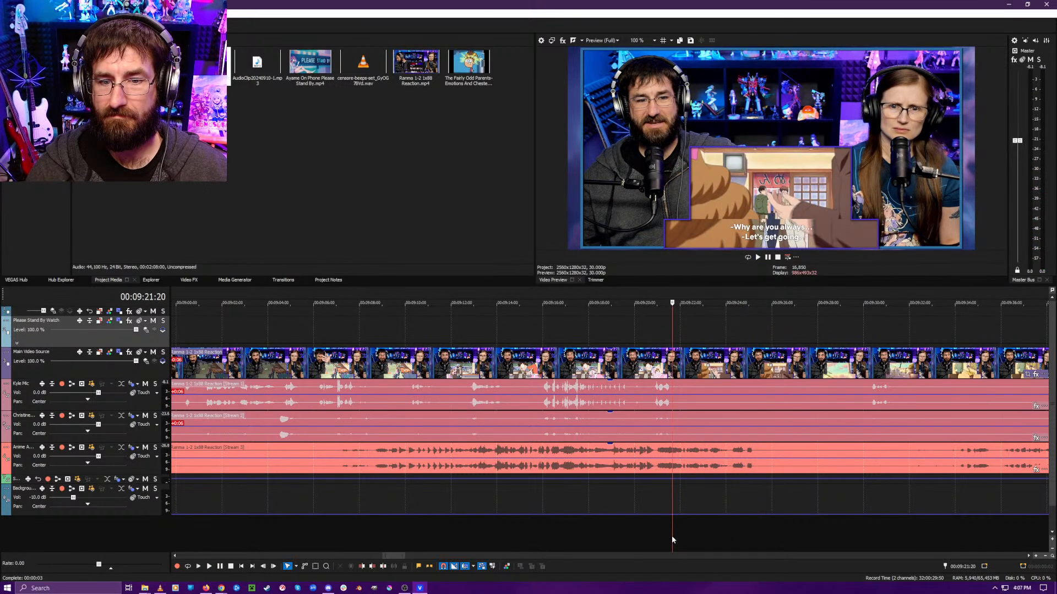
{"action": "left_click", "coordinate": [647, 536]}
{"action": "key", "text": "space"}
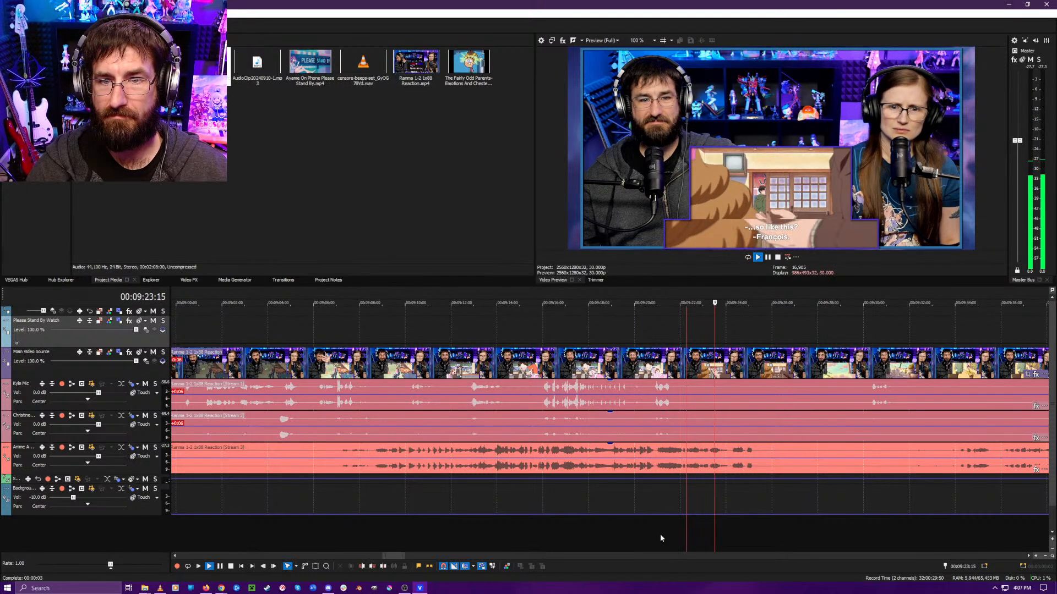
{"action": "key", "text": "Return"}
{"action": "key", "text": "s"}
- Cut the footage from the 00:09:24:03 split to about 00:09:29, in the fence-walking scene, and close the gap
{"action": "left_click", "coordinate": [835, 542]}
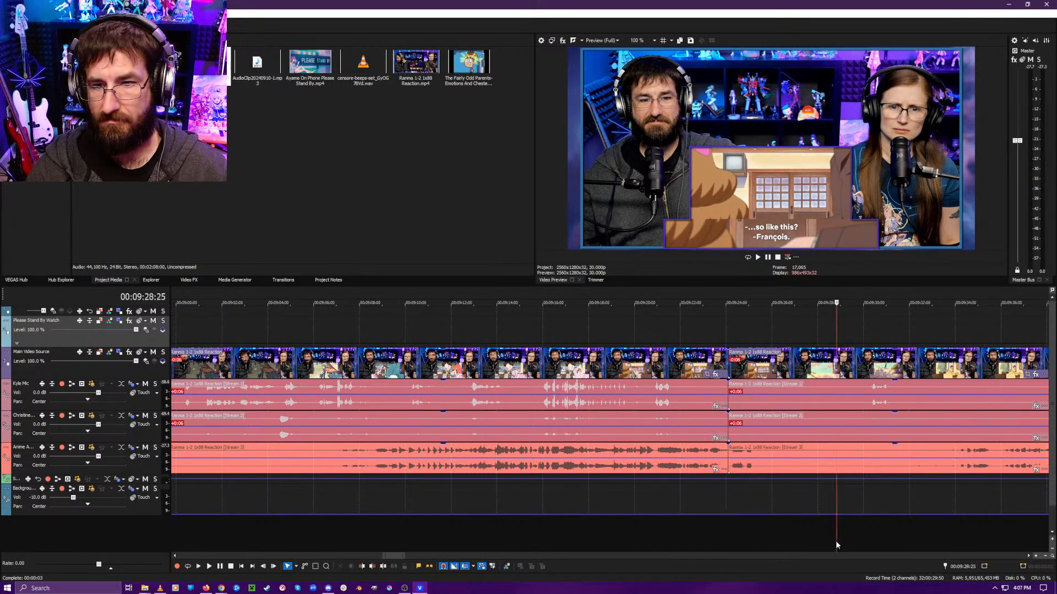
{"action": "key", "text": "space"}
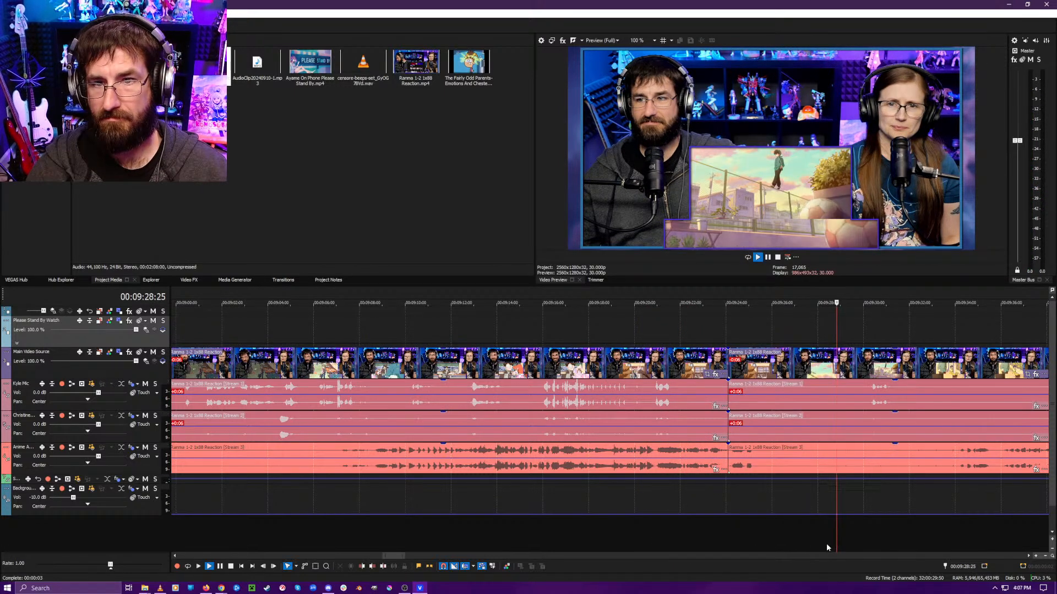
{"action": "left_click", "coordinate": [594, 526]}
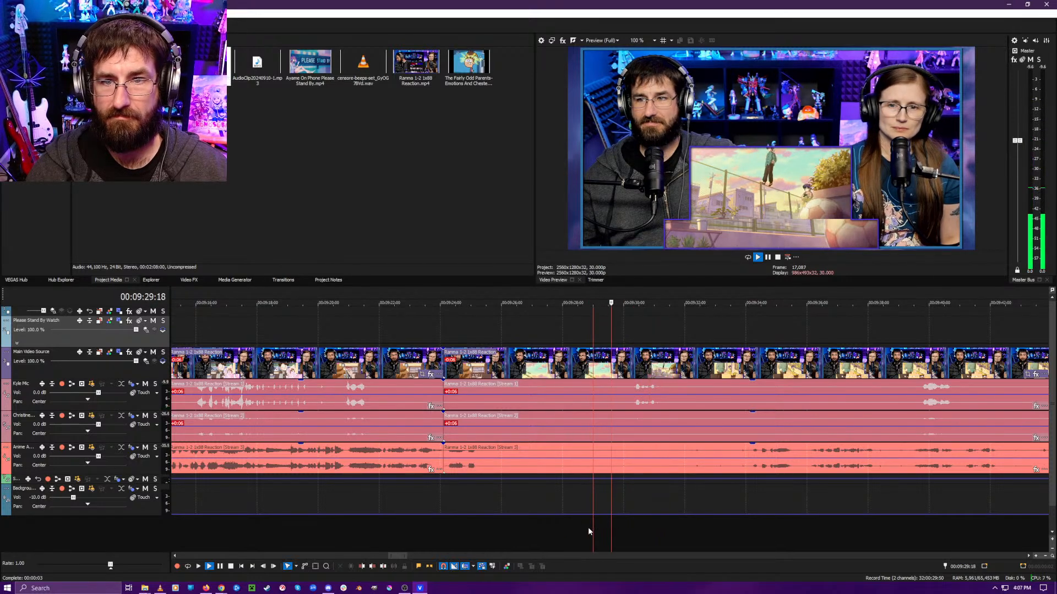
{"action": "left_click", "coordinate": [452, 523]}
{"action": "left_click", "coordinate": [566, 524]}
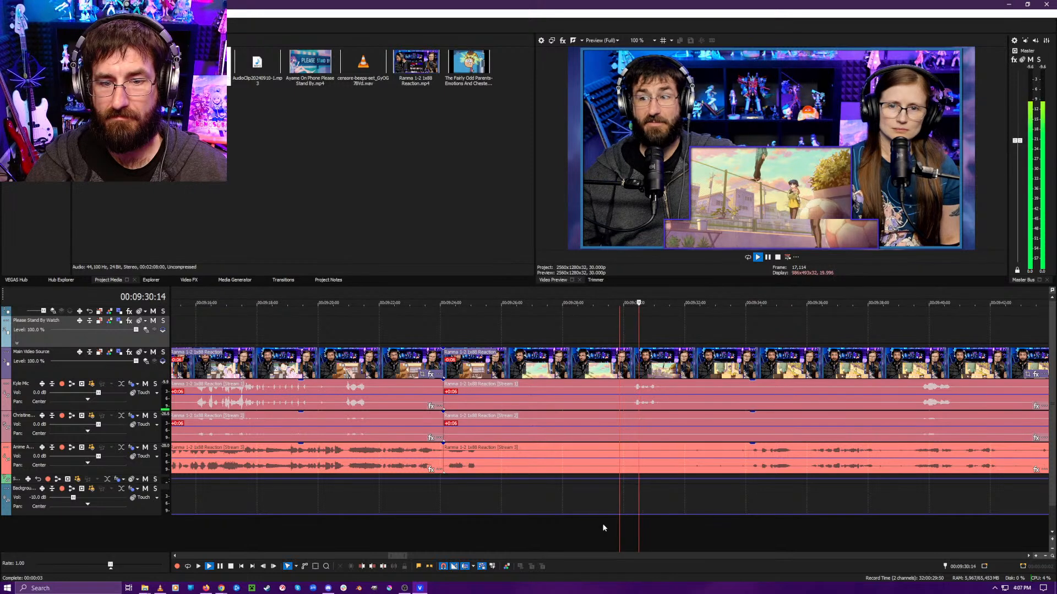
{"action": "key", "text": "space"}
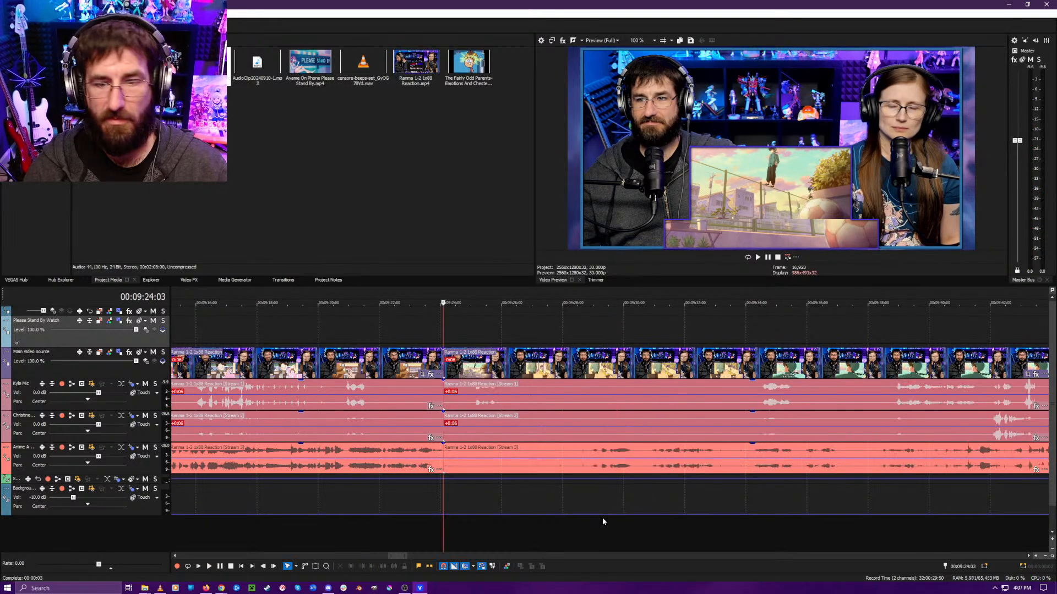
- Add a timeline marker named "Walk Home" at 00:09:24:00, just before the fence-walking scene
{"action": "scroll", "coordinate": [602, 516], "scroll_direction": "down", "scroll_amount": 5}
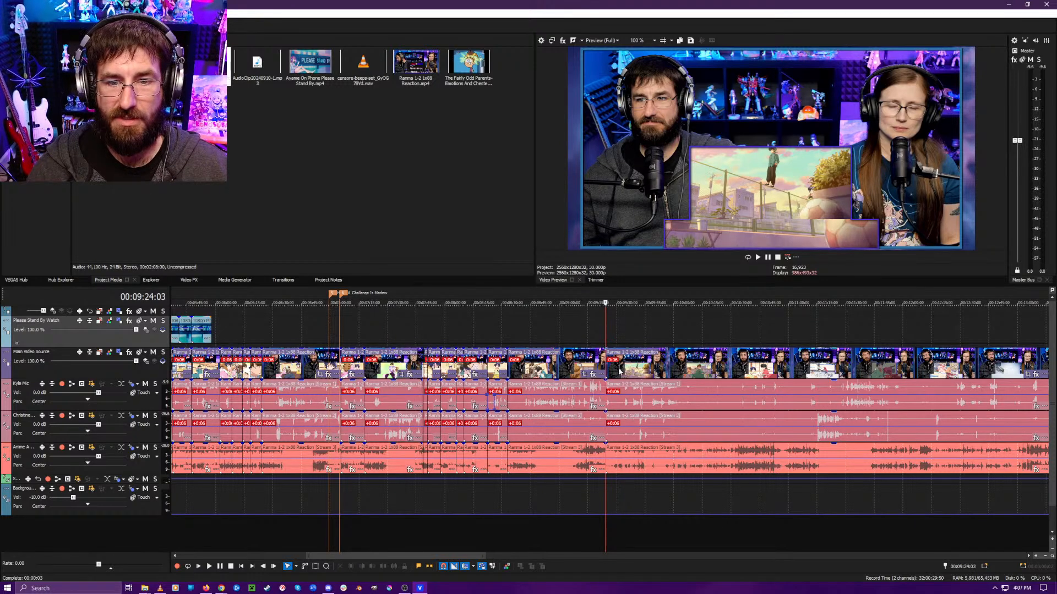
{"action": "scroll", "coordinate": [660, 385], "scroll_direction": "up", "scroll_amount": 4}
{"action": "scroll", "coordinate": [656, 385], "scroll_direction": "up", "scroll_amount": 12}
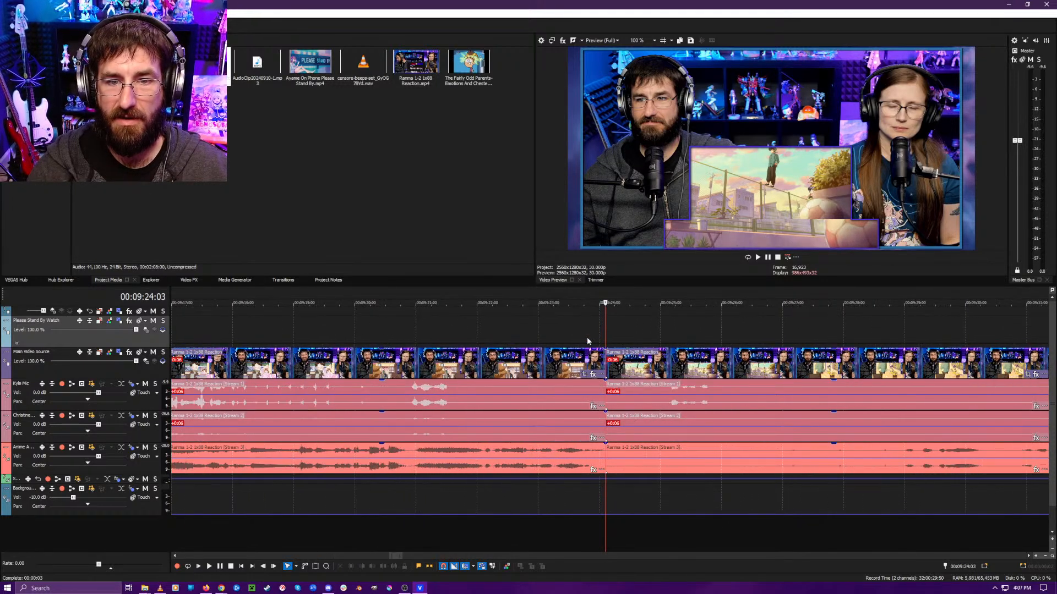
{"action": "left_click", "coordinate": [586, 332]}
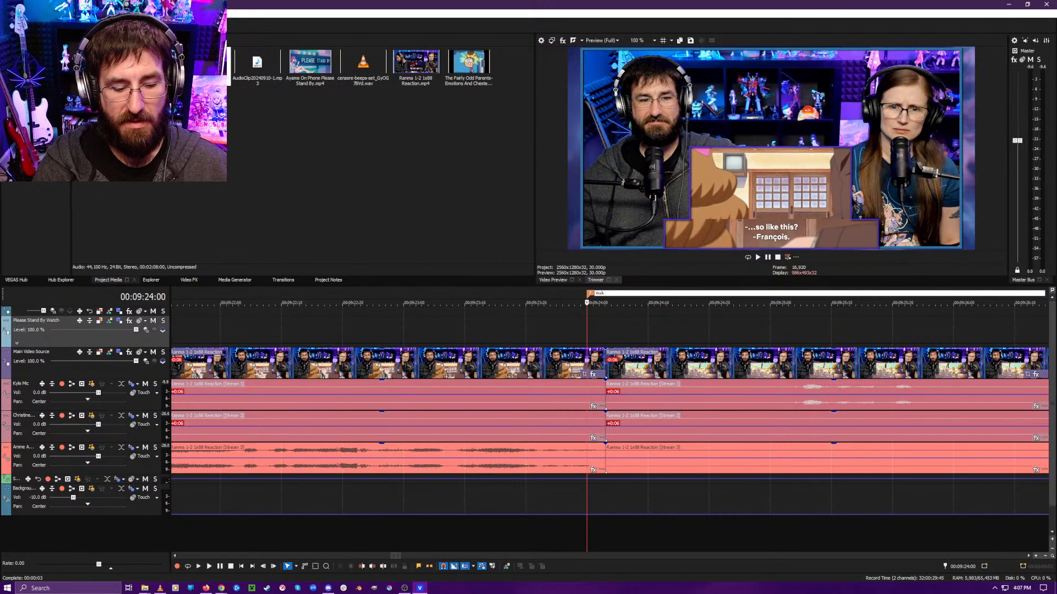
{"action": "key", "text": "Return"}
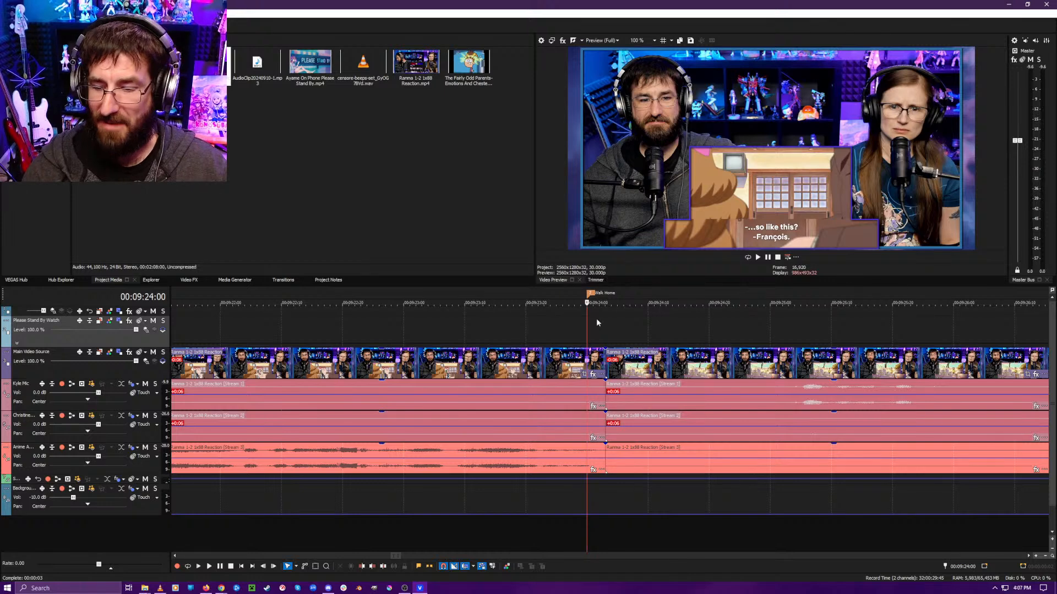
- Play the walk home scene from the new marker to the "It's not that I got jealous" line and survey the surrounding timeline
{"action": "key", "text": "space"}
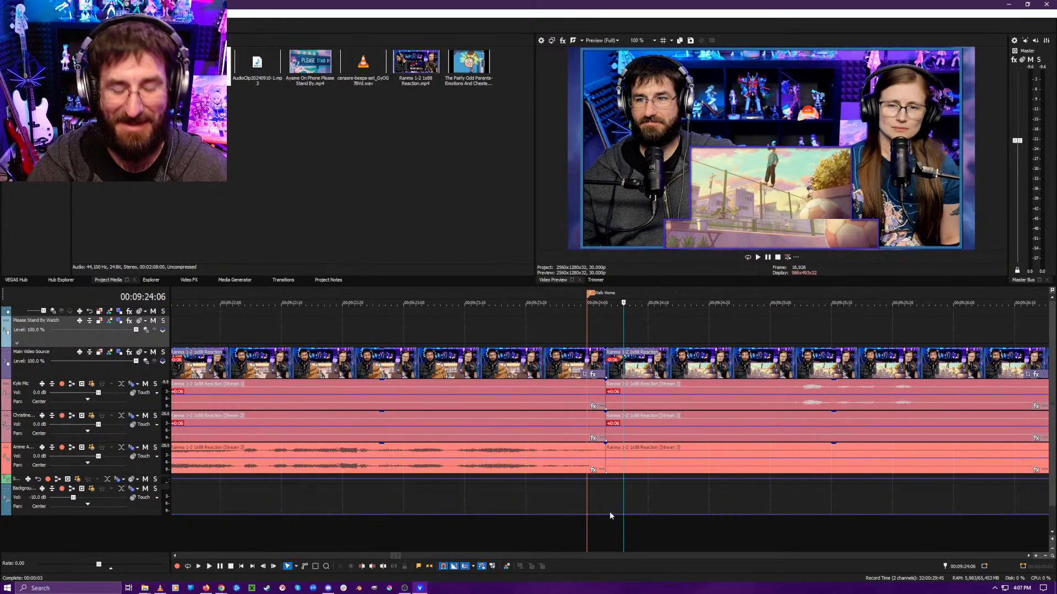
{"action": "scroll", "coordinate": [601, 529], "scroll_direction": "down", "scroll_amount": 5}
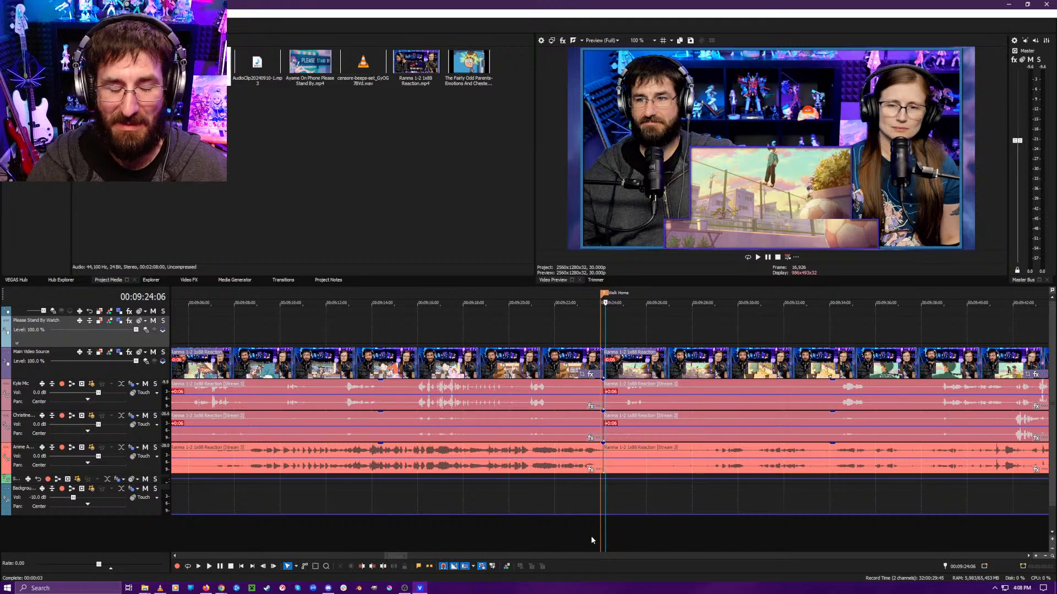
{"action": "scroll", "coordinate": [590, 536], "scroll_direction": "down", "scroll_amount": 10}
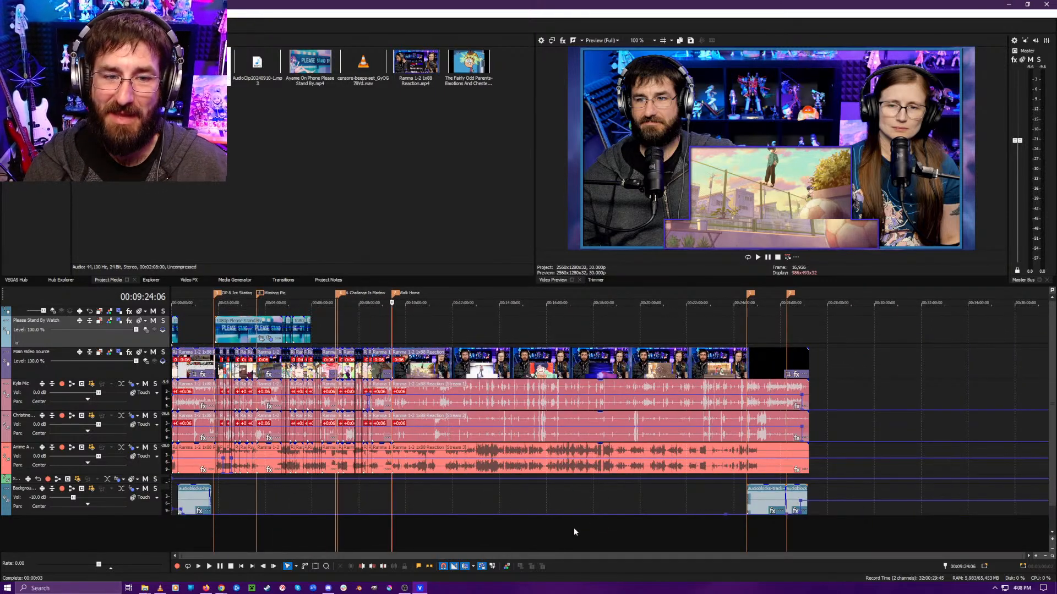
{"action": "scroll", "coordinate": [516, 523], "scroll_direction": "up", "scroll_amount": 8}
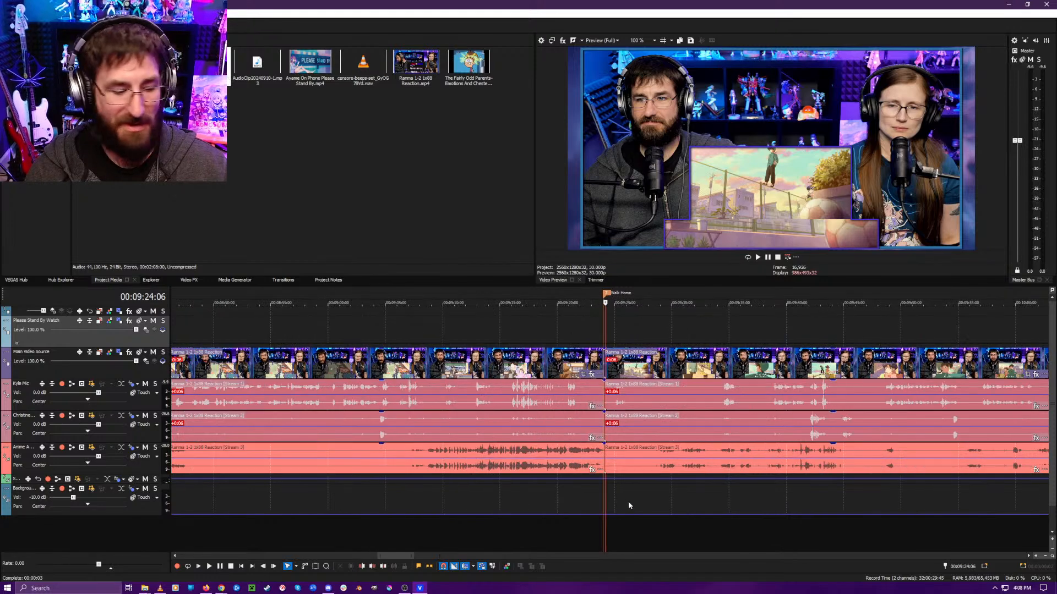
{"action": "key", "text": "space"}
{"action": "scroll", "coordinate": [631, 505], "scroll_direction": "down", "scroll_amount": 3}
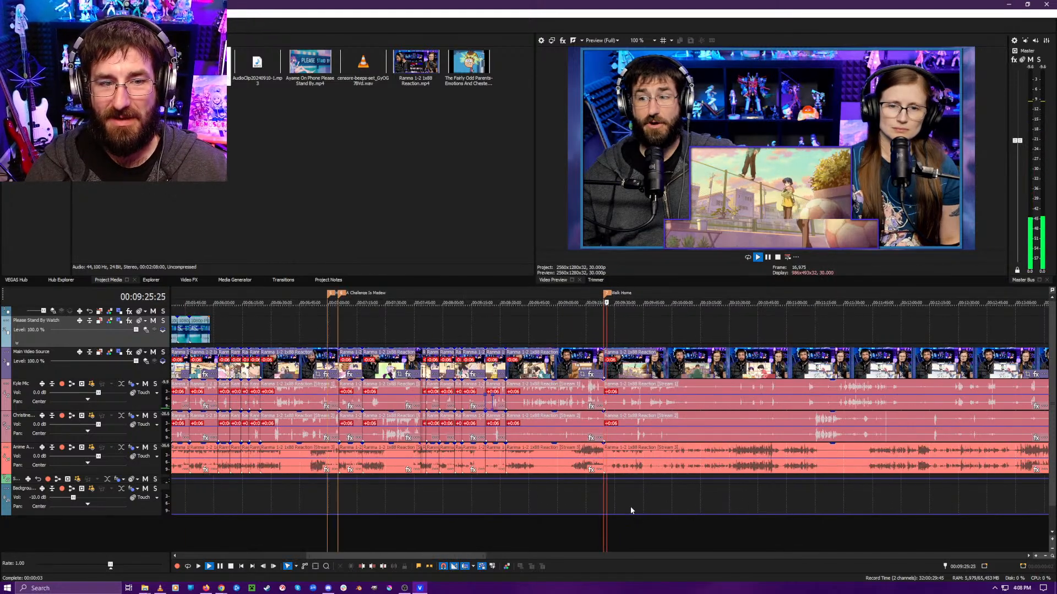
{"action": "scroll", "coordinate": [629, 506], "scroll_direction": "down", "scroll_amount": 3}
{"action": "scroll", "coordinate": [622, 507], "scroll_direction": "down", "scroll_amount": 2}
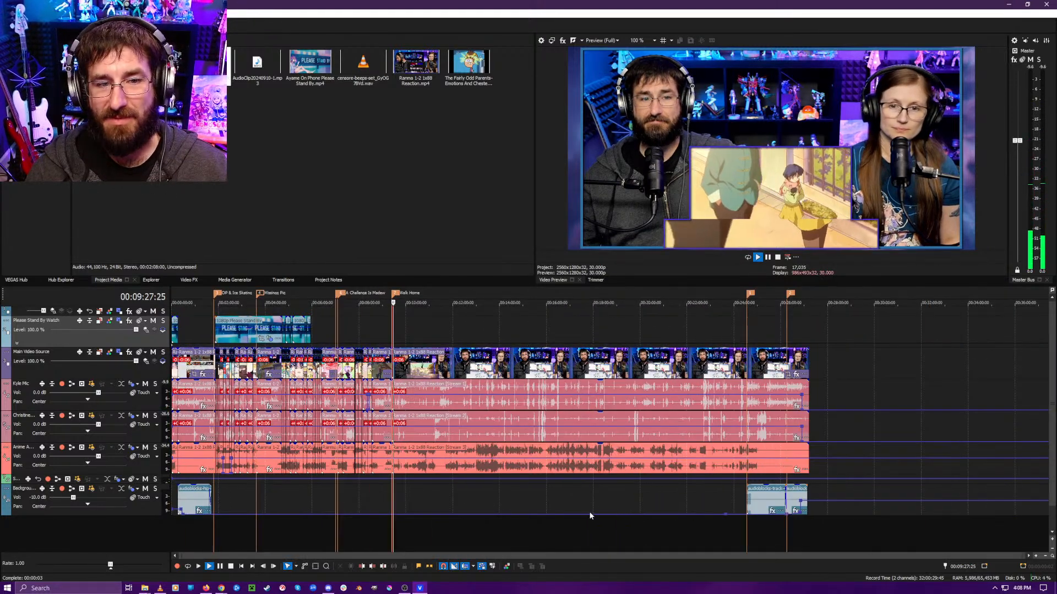
{"action": "scroll", "coordinate": [457, 498], "scroll_direction": "up", "scroll_amount": 2}
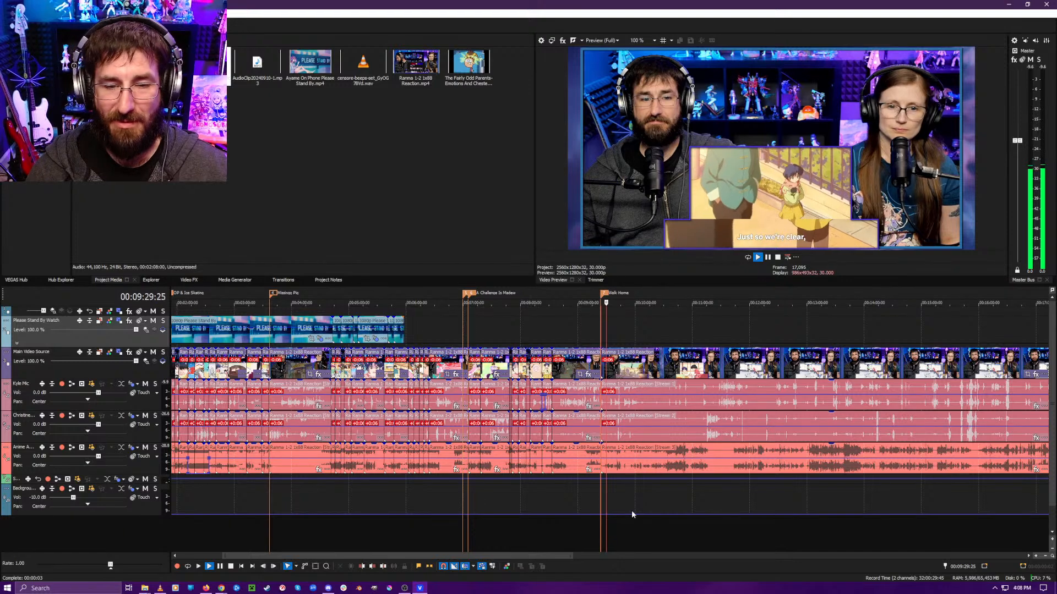
{"action": "scroll", "coordinate": [630, 523], "scroll_direction": "up", "scroll_amount": 6}
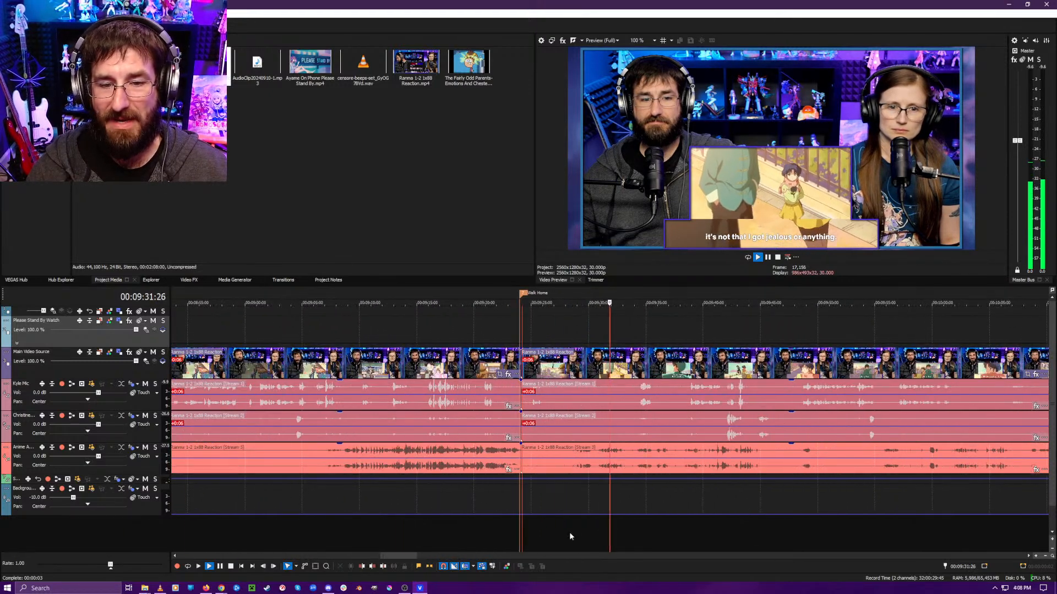
- Replay the hosts' comment after the "Walk Home" marker and split the reaction clips at 00:09:26:18
{"action": "left_click", "coordinate": [548, 537]}
{"action": "scroll", "coordinate": [554, 536], "scroll_direction": "up", "scroll_amount": 2}
{"action": "left_click", "coordinate": [543, 536]}
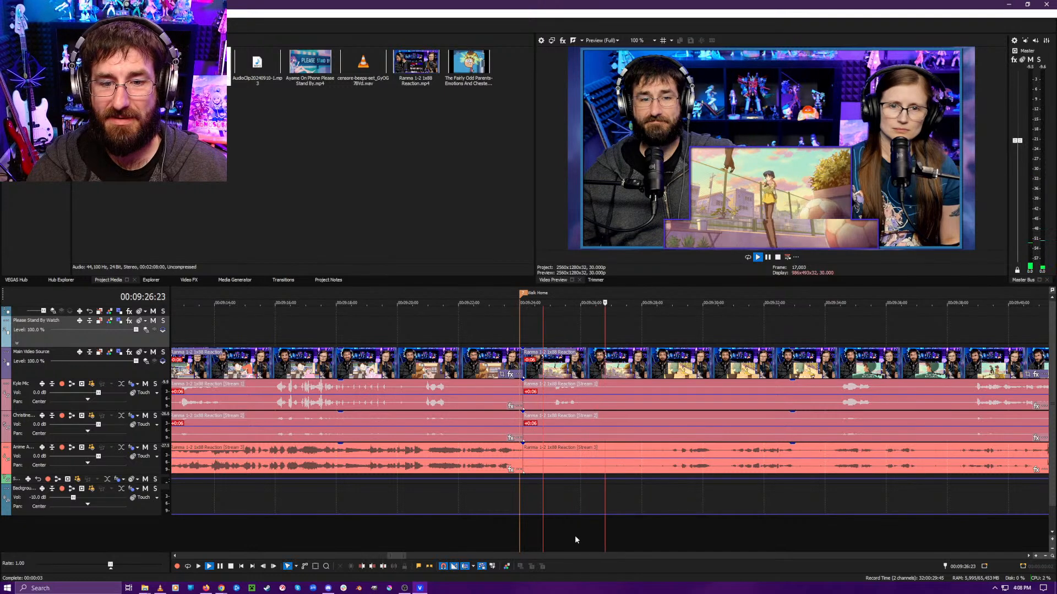
{"action": "left_click", "coordinate": [592, 536]}
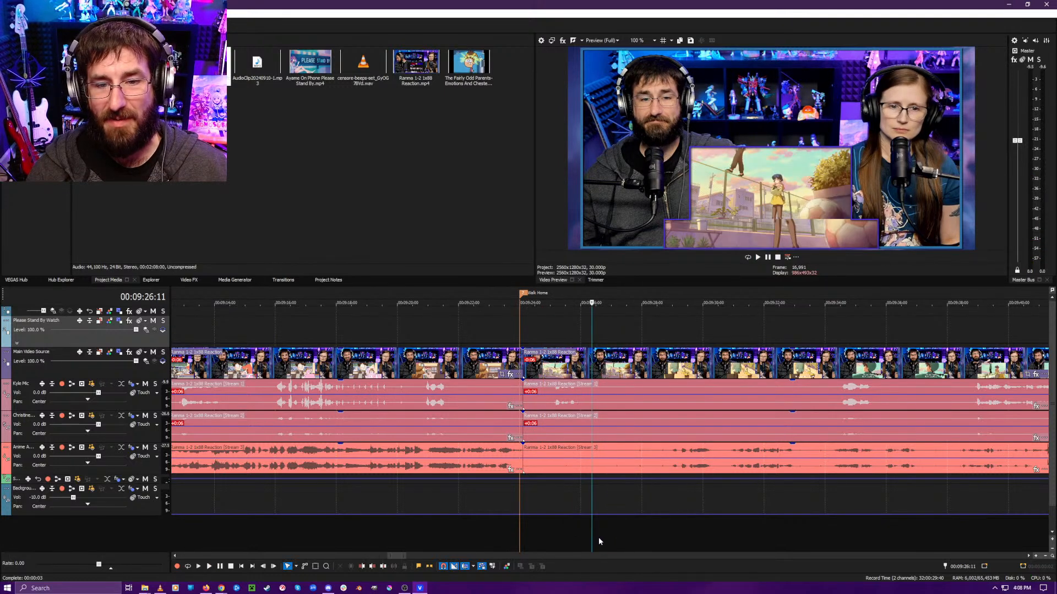
{"action": "left_click", "coordinate": [598, 537]}
{"action": "key", "text": "s"}
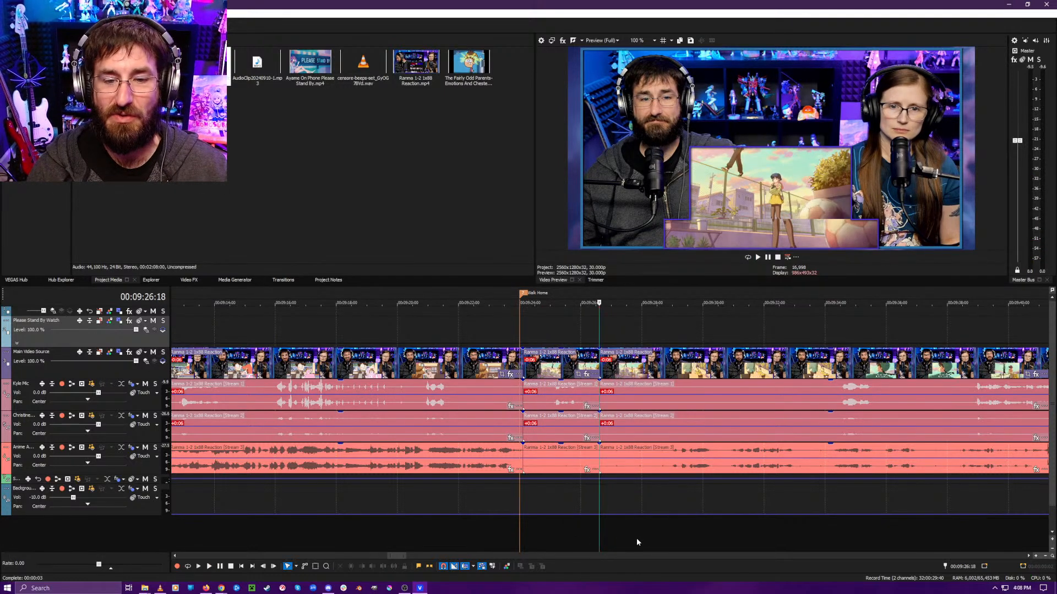
- Find the start of the "Just so we're clear" shot, cut from 00:09:26:18 to about 00:09:27:20, and close the gap
{"action": "left_click", "coordinate": [637, 542]}
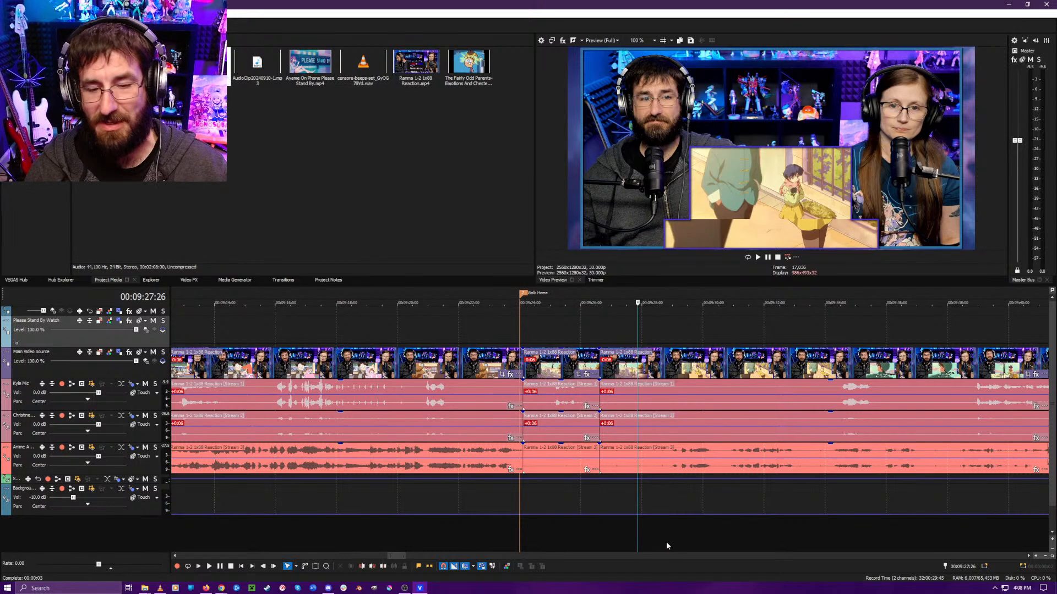
{"action": "left_click", "coordinate": [662, 531]}
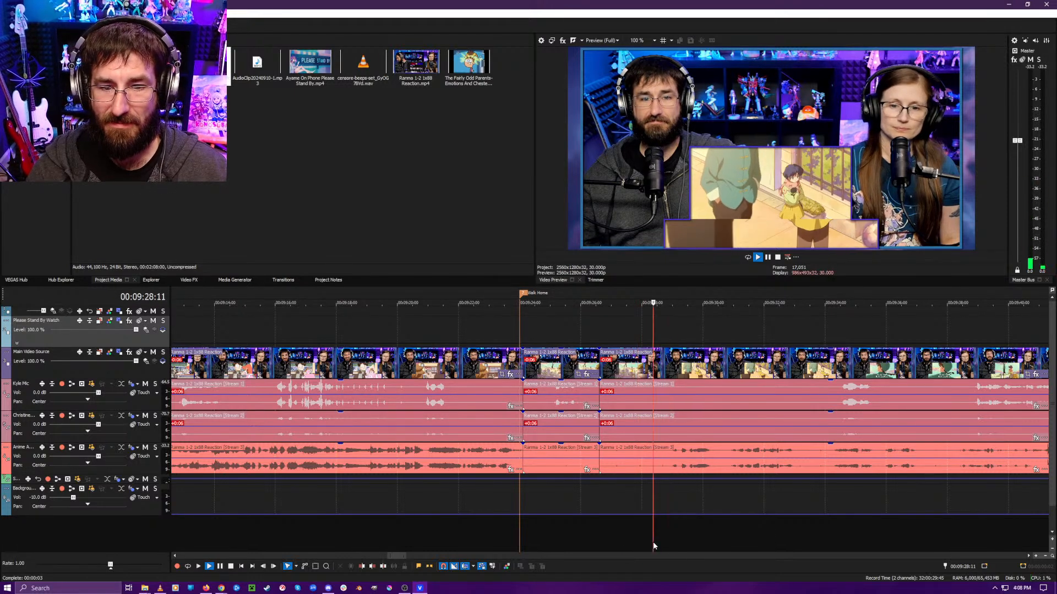
{"action": "left_click", "coordinate": [653, 542]}
{"action": "left_click", "coordinate": [639, 540]}
{"action": "left_click", "coordinate": [640, 538]}
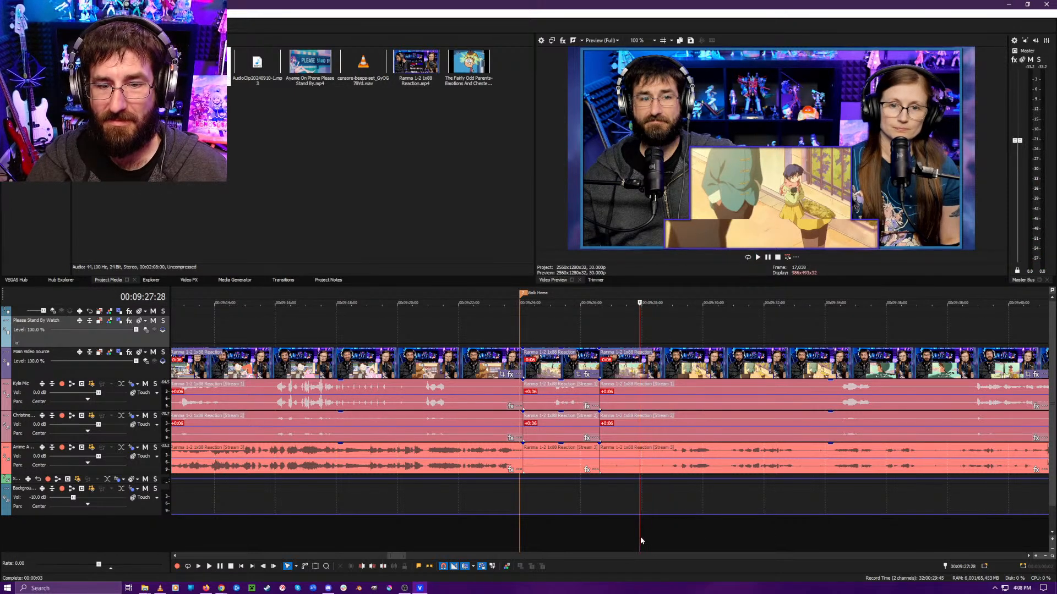
{"action": "left_click", "coordinate": [633, 537]}
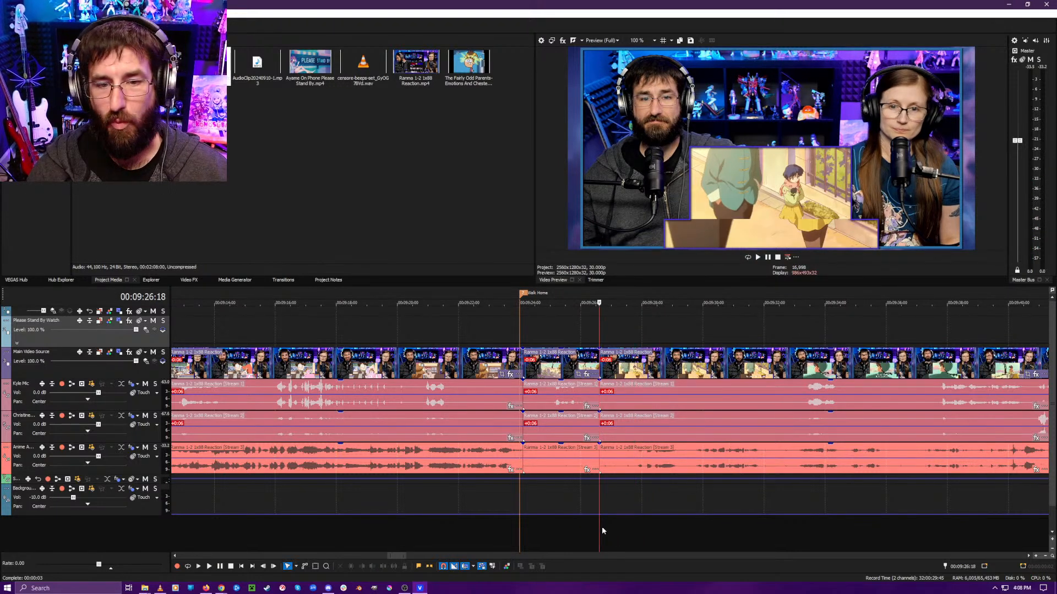
- Step back to 00:09:26:08 and replay the join at 00:09:26:18 through the "Just so we're clear," line
{"action": "key", "text": "Left"}
{"action": "key", "text": "Left"}
{"action": "key", "text": "Left"}
{"action": "key", "text": "Left"}
{"action": "key", "text": "Left"}
{"action": "key", "text": "Left"}
{"action": "key", "text": "Left"}
{"action": "key", "text": "Left"}
{"action": "key", "text": "Left"}
{"action": "key", "text": "Left"}
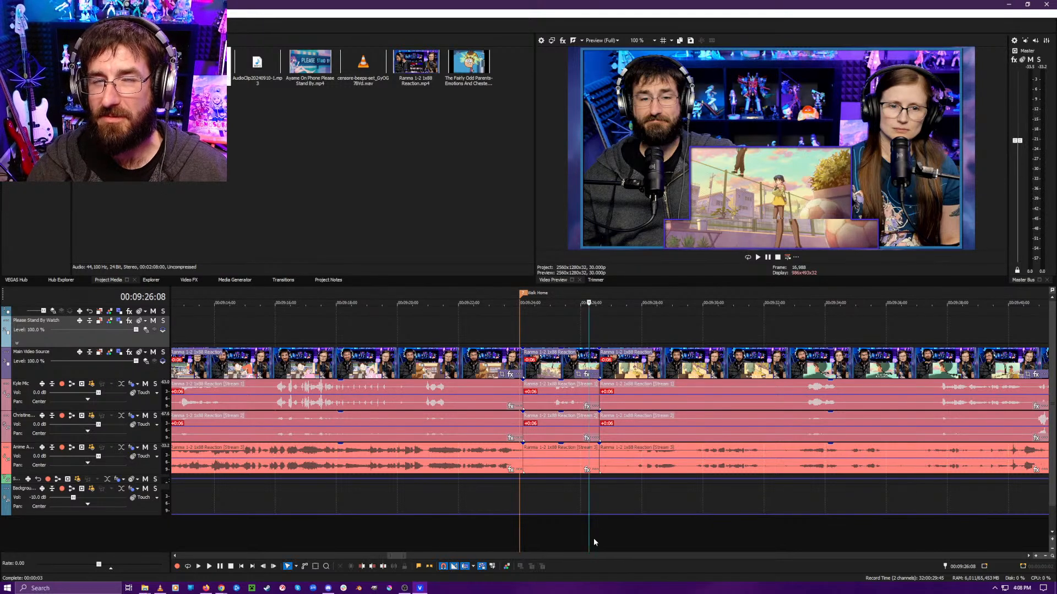
{"action": "key", "text": "space"}
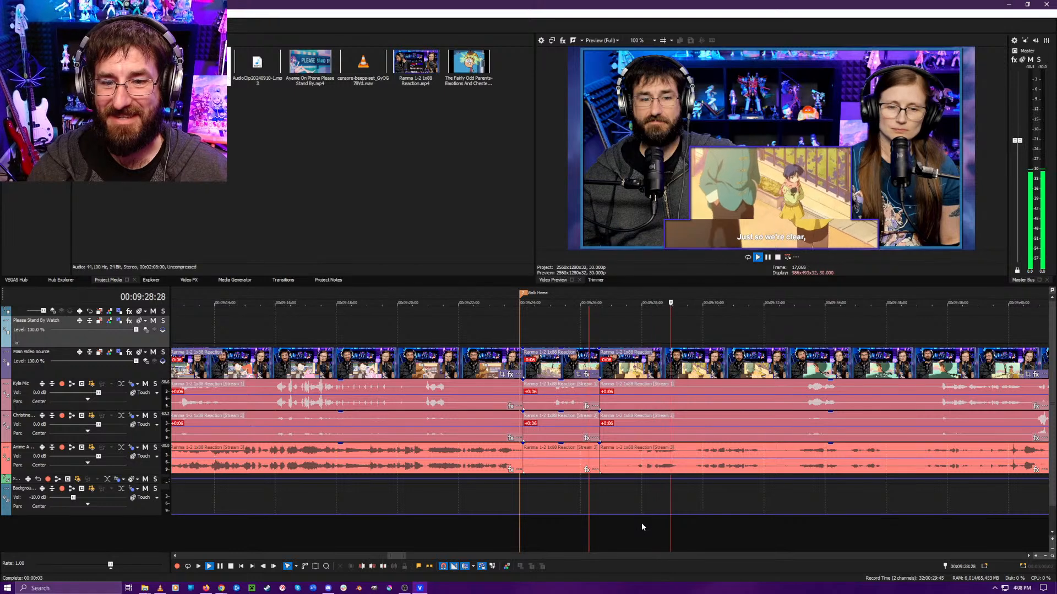
- Split the clips after "Just so we're clear," at about 00:09:29:07, cut the short pause that follows, and play on
{"action": "key", "text": "space"}
{"action": "key", "text": "s"}
{"action": "key", "text": "space"}
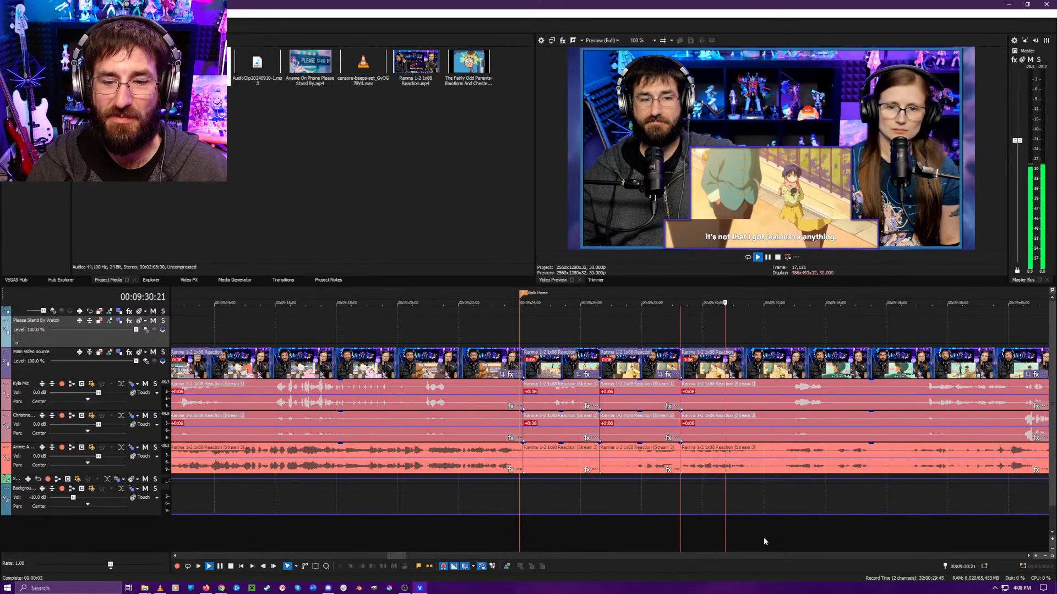
- Split the clips at 00:09:35:19 after "like him go unchecked.", cut about one second of the following pause, and play on
{"action": "scroll", "coordinate": [783, 532], "scroll_direction": "up", "scroll_amount": 5}
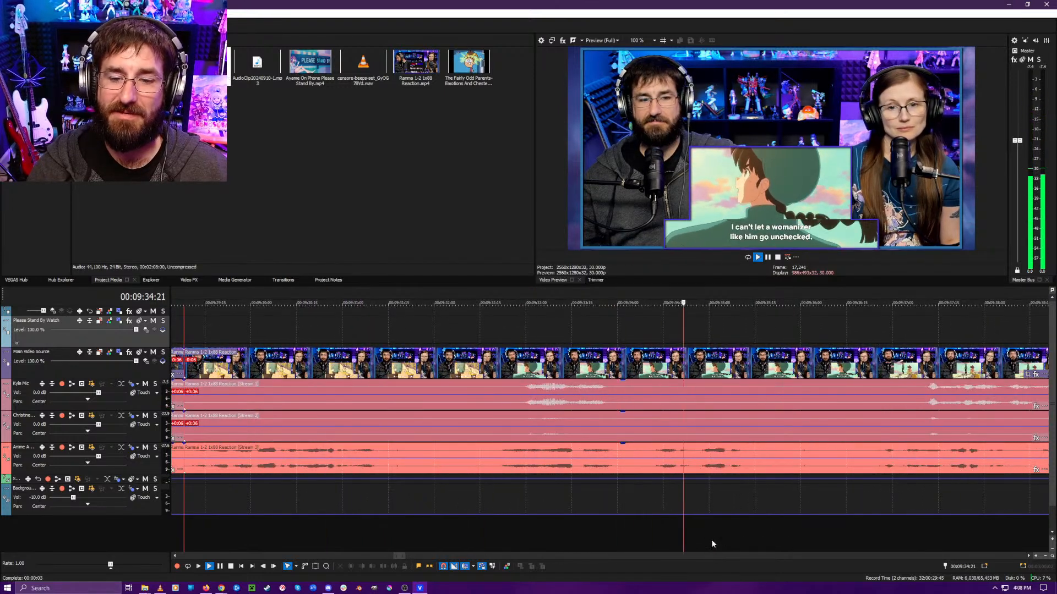
{"action": "key", "text": "space"}
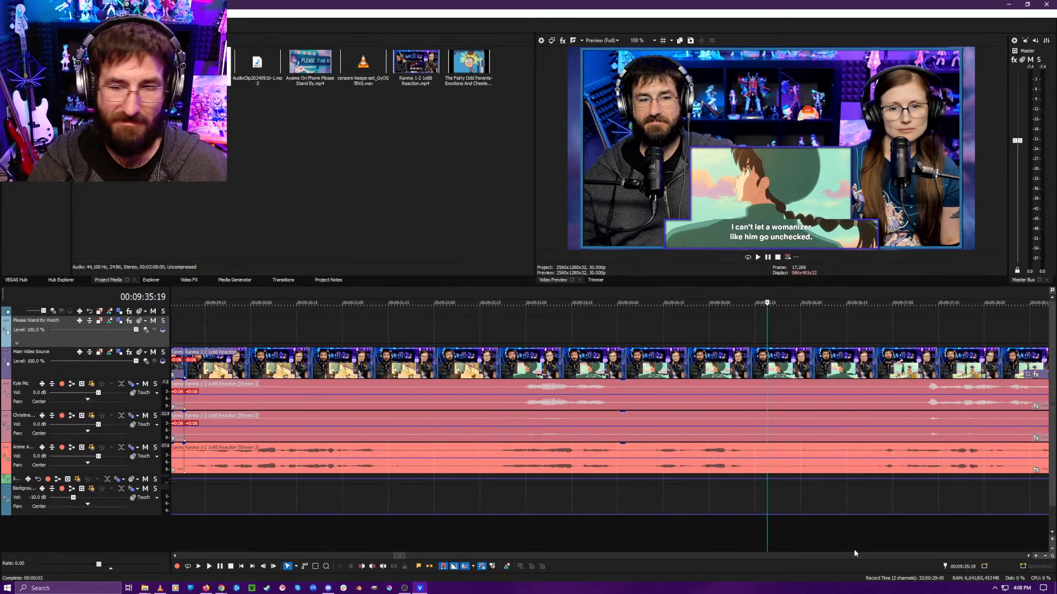
{"action": "key", "text": "s"}
{"action": "key", "text": "space"}
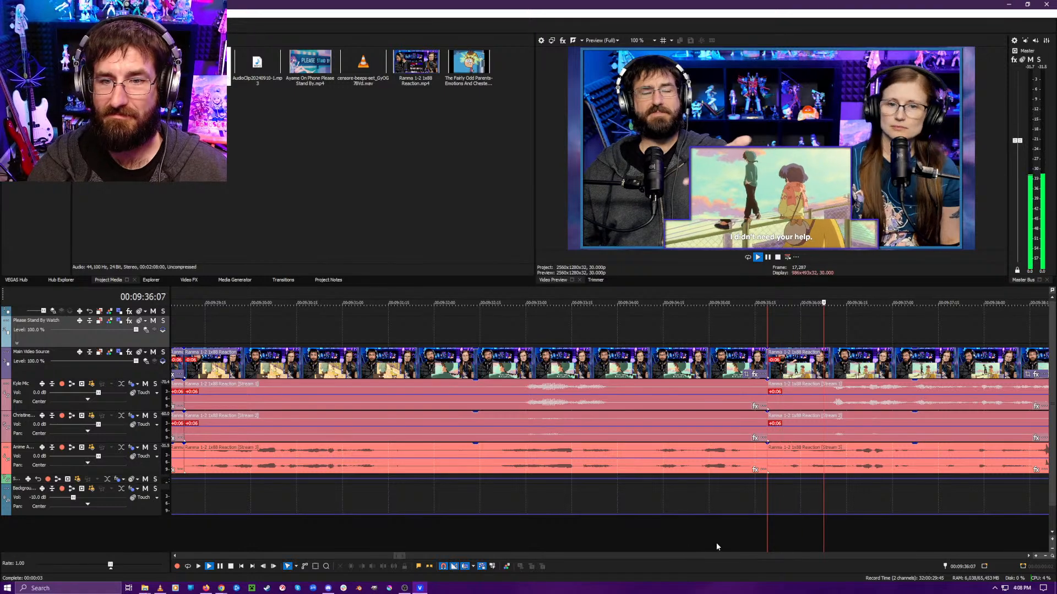
- Split the clips at 00:09:43:18, cut up to about 00:09:45:11, close the gap, and play the "Is he your type, or..." line
{"action": "scroll", "coordinate": [719, 537], "scroll_direction": "down", "scroll_amount": 8}
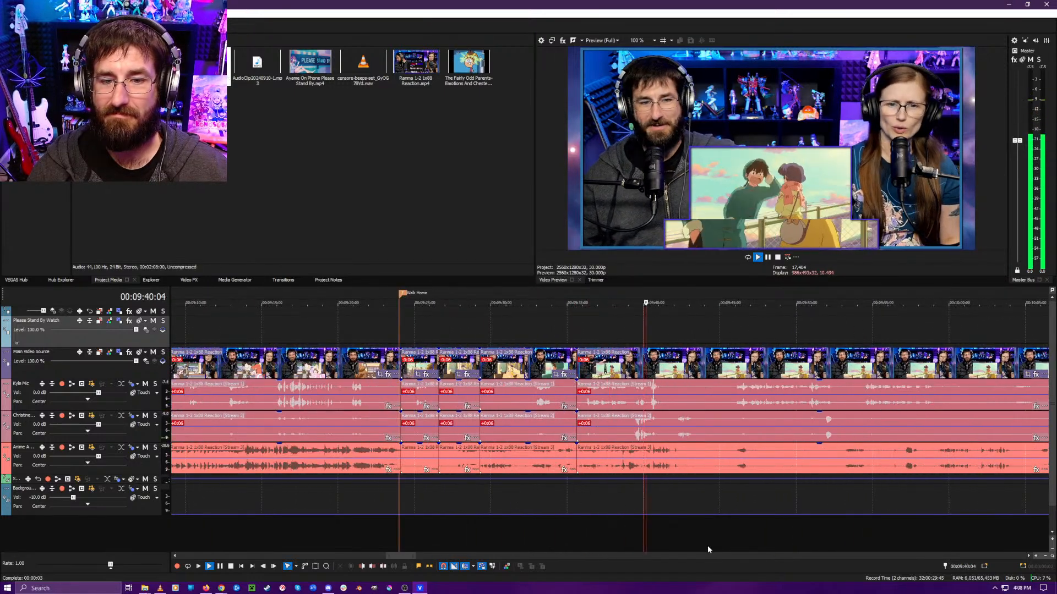
{"action": "scroll", "coordinate": [698, 537], "scroll_direction": "up", "scroll_amount": 5}
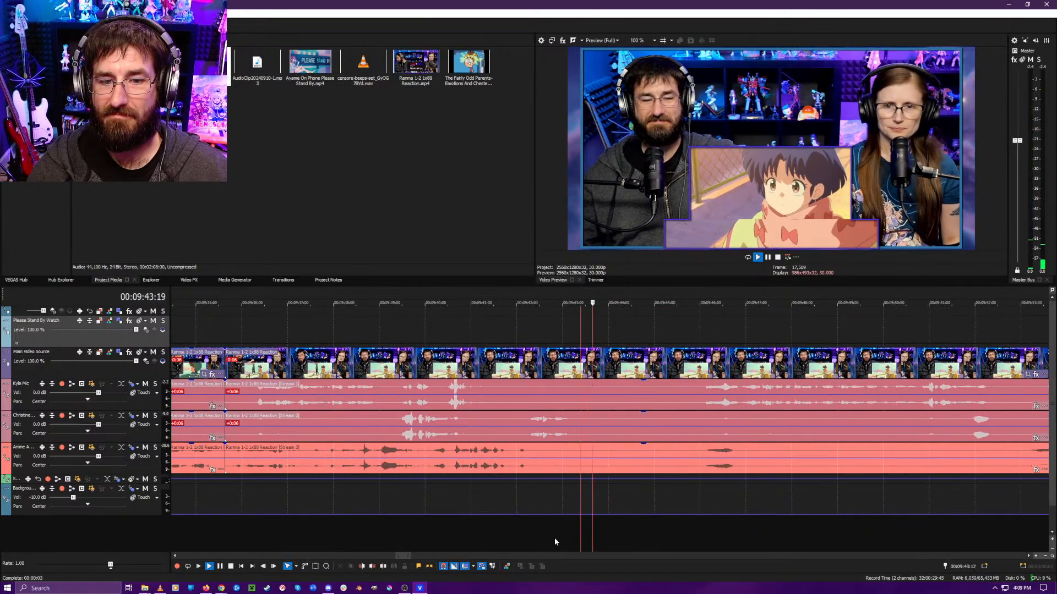
{"action": "key", "text": "Return"}
{"action": "key", "text": "s"}
{"action": "left_click_drag", "start_coordinate": [673, 541], "coordinate": [671, 541]}
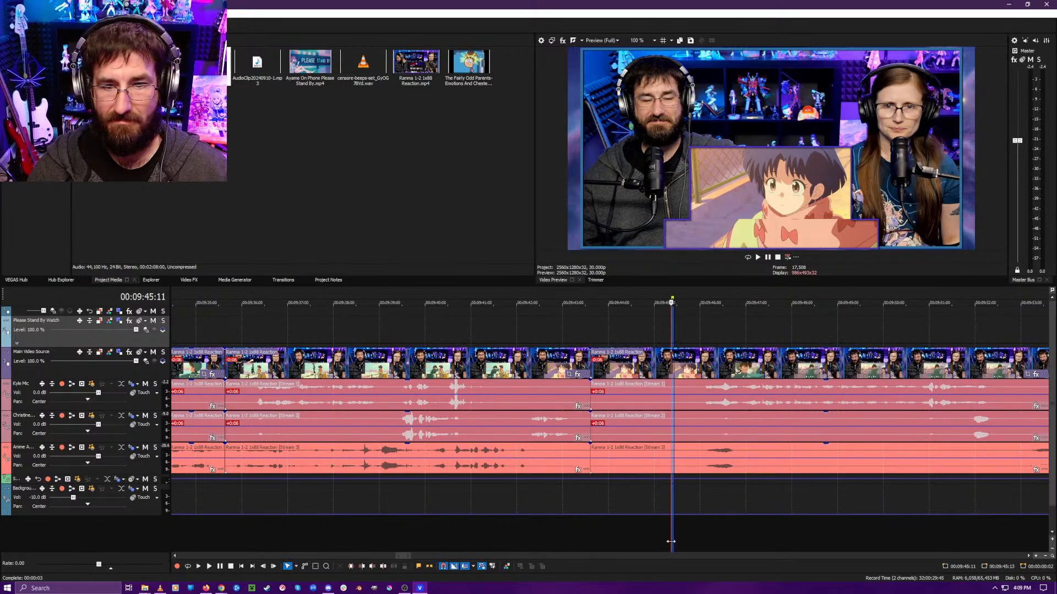
{"action": "key", "text": "space"}
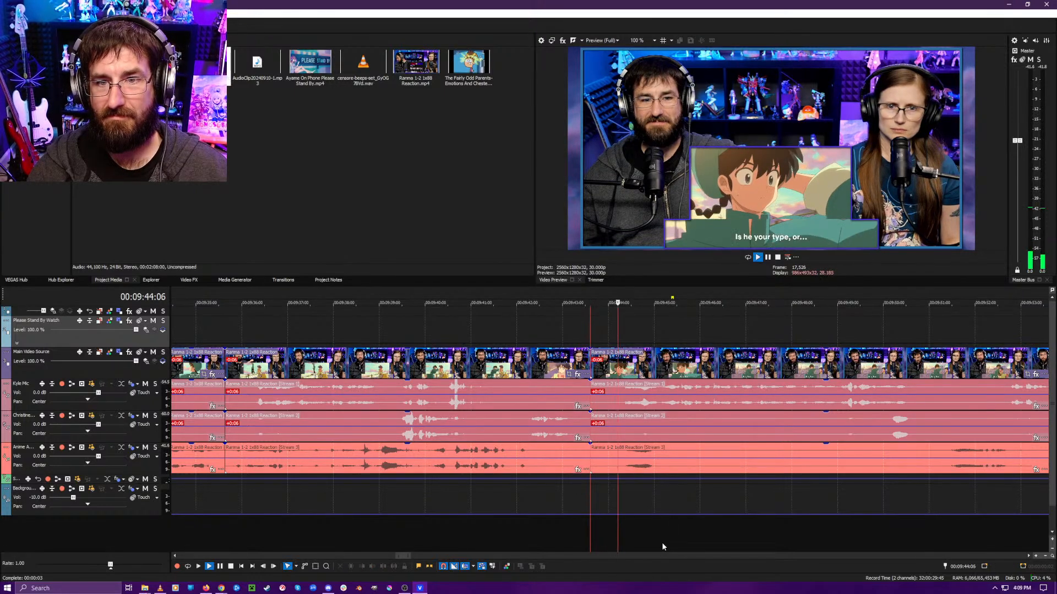
- Play on from about 00:09:55 and split the clips at 00:09:59:29, after "your fish cake was a split second late,"
{"action": "scroll", "coordinate": [658, 539], "scroll_direction": "down", "scroll_amount": 5}
{"action": "left_click", "coordinate": [679, 532]}
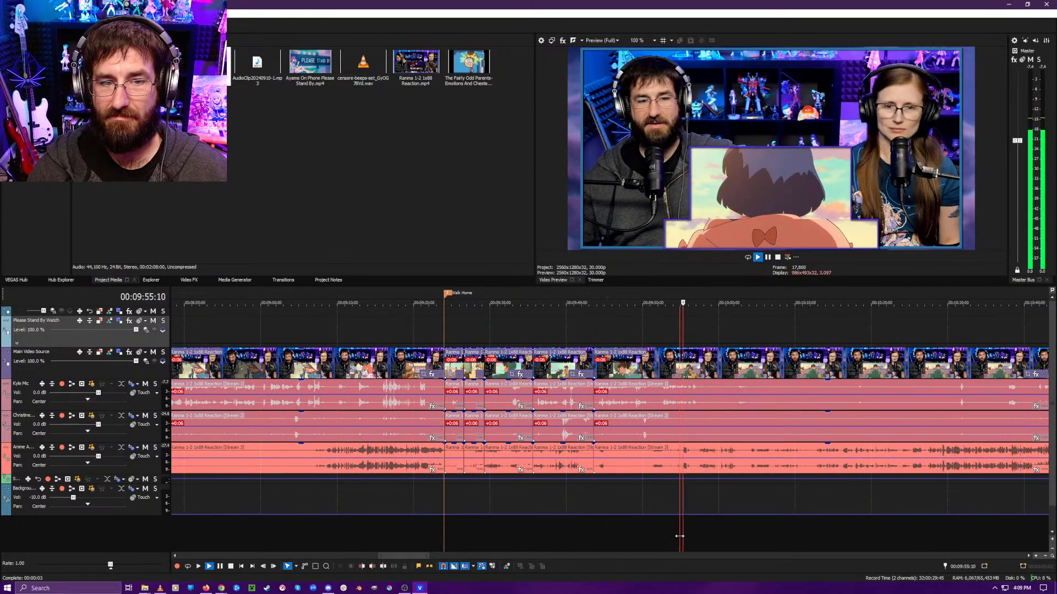
{"action": "scroll", "coordinate": [671, 537], "scroll_direction": "up", "scroll_amount": 2}
{"action": "scroll", "coordinate": [662, 536], "scroll_direction": "up", "scroll_amount": 3}
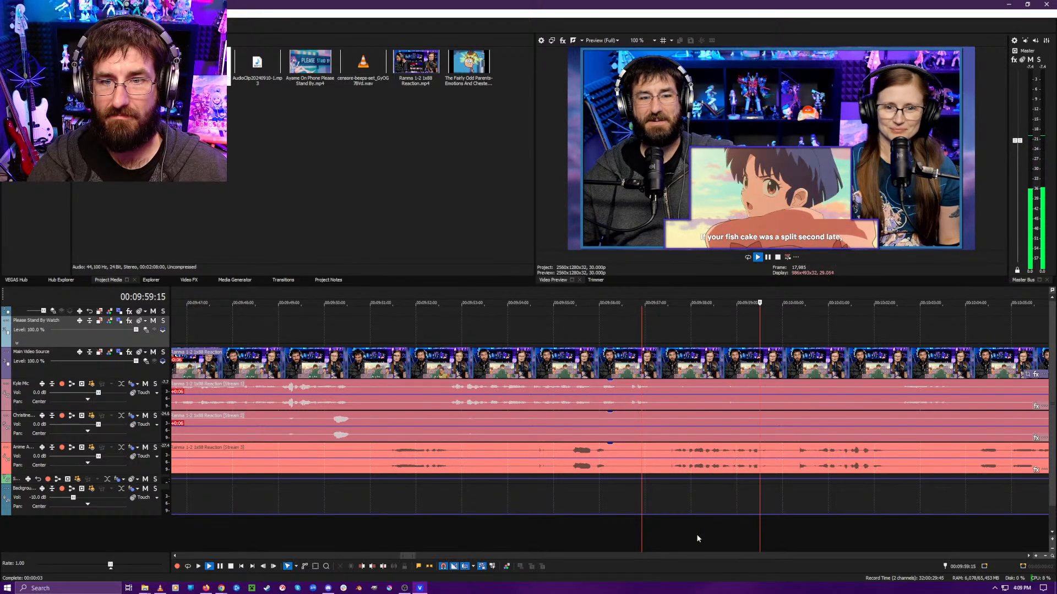
{"action": "key", "text": "Return"}
{"action": "key", "text": "Right"}
{"action": "key", "text": "Right"}
{"action": "key", "text": "Right"}
{"action": "key", "text": "Right"}
{"action": "key", "text": "Right"}
{"action": "key", "text": "Right"}
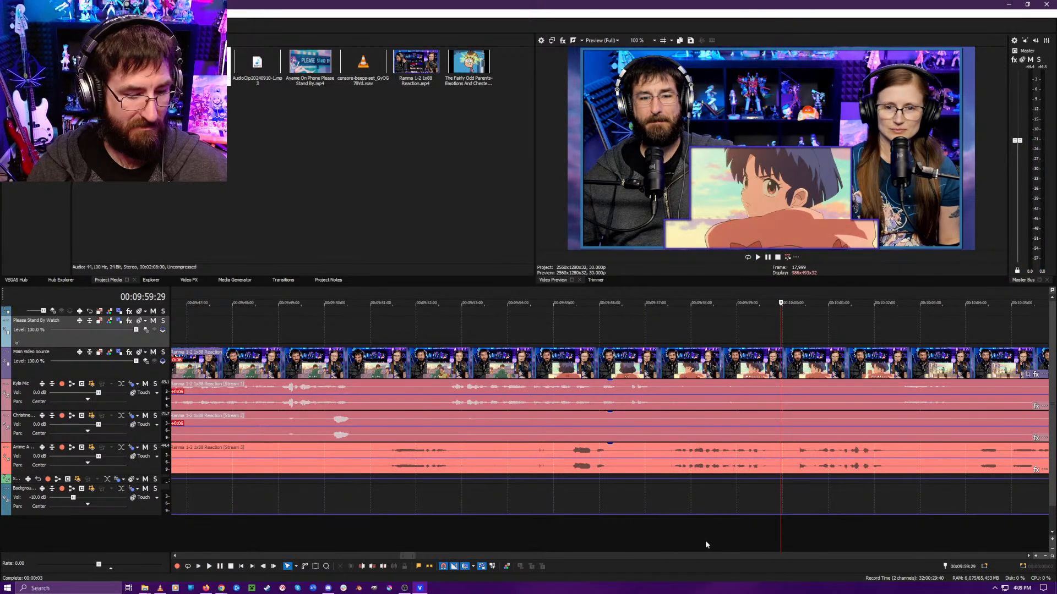
{"action": "key", "text": "s"}
- Find where the next line starts, cut from 00:09:59:29 to 00:10:00:09, close the gap, and play from the join
{"action": "left_click", "coordinate": [896, 533]}
{"action": "key", "text": "Return"}
{"action": "scroll", "coordinate": [761, 533], "scroll_direction": "up", "scroll_amount": 1}
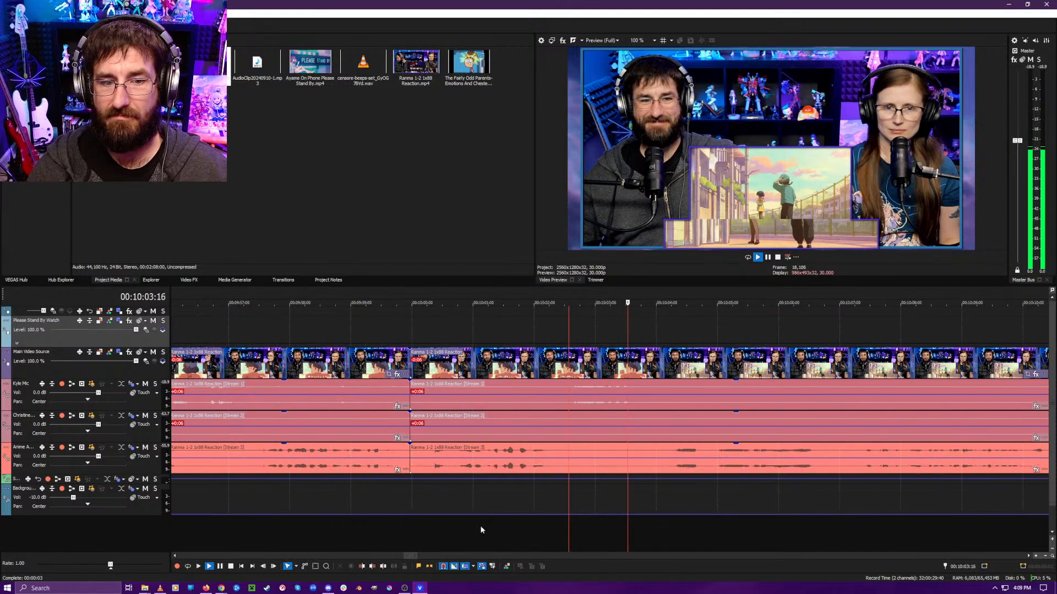
{"action": "left_click", "coordinate": [427, 527]}
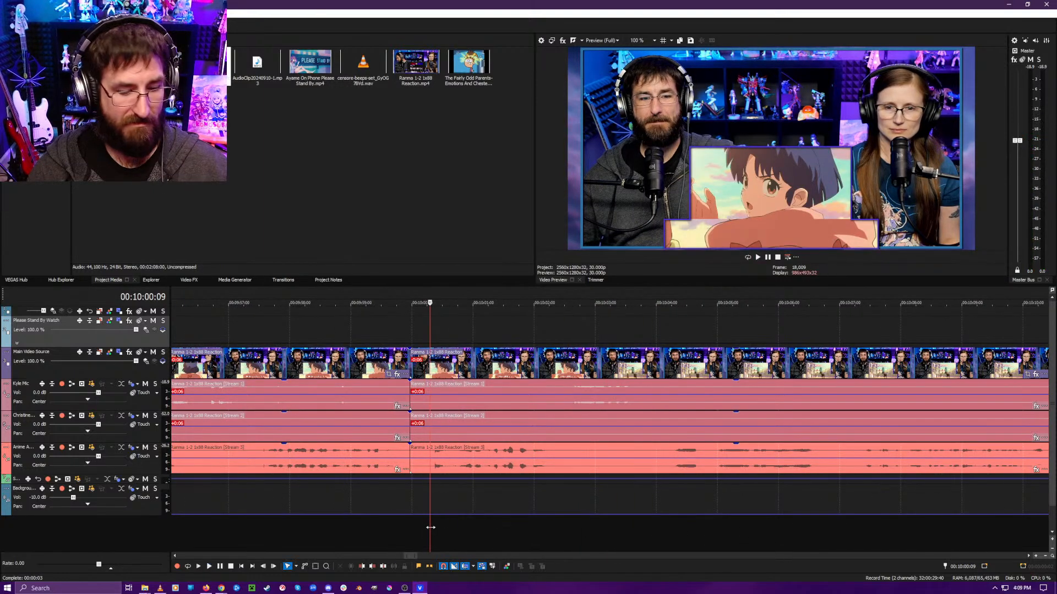
{"action": "key", "text": "Return"}
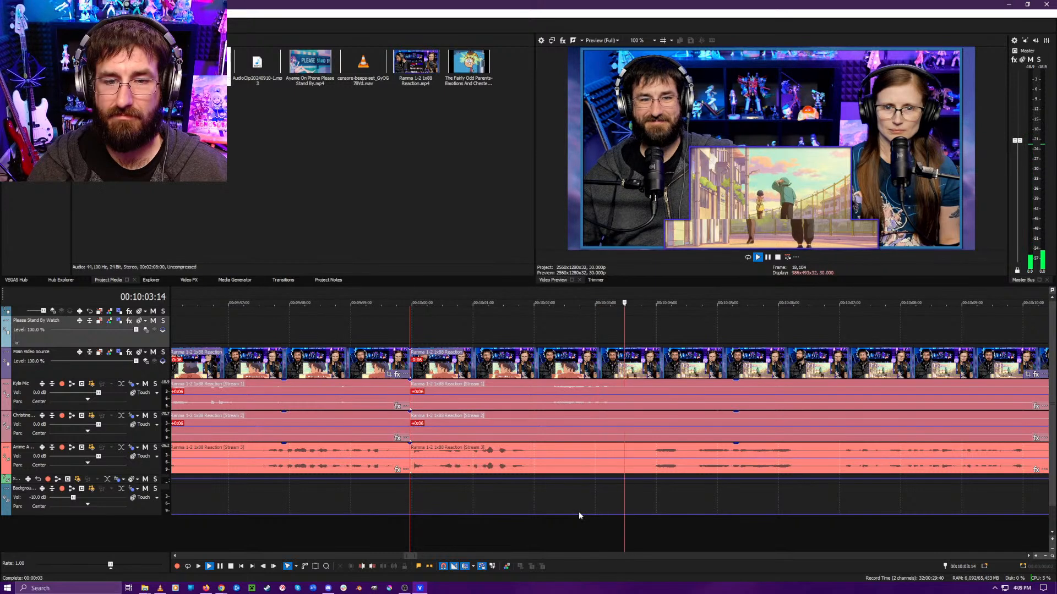
- Play through the "You really aren't cute." exchange and split the clips at 00:10:10:12, after "if I accidentally fell in love."
{"action": "key", "text": "Return"}
{"action": "key", "text": "Return"}
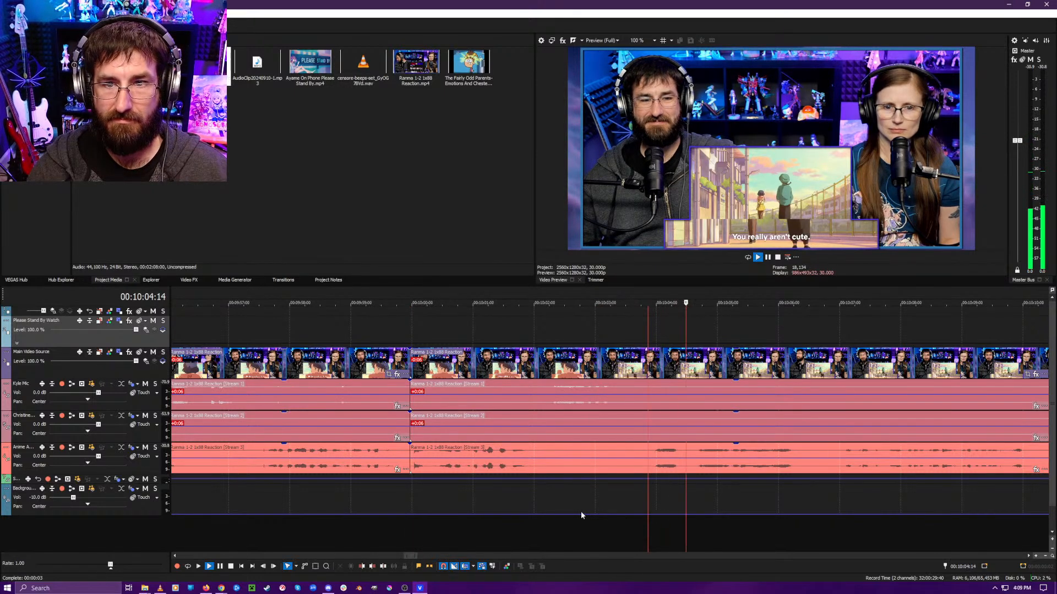
{"action": "key", "text": "Return"}
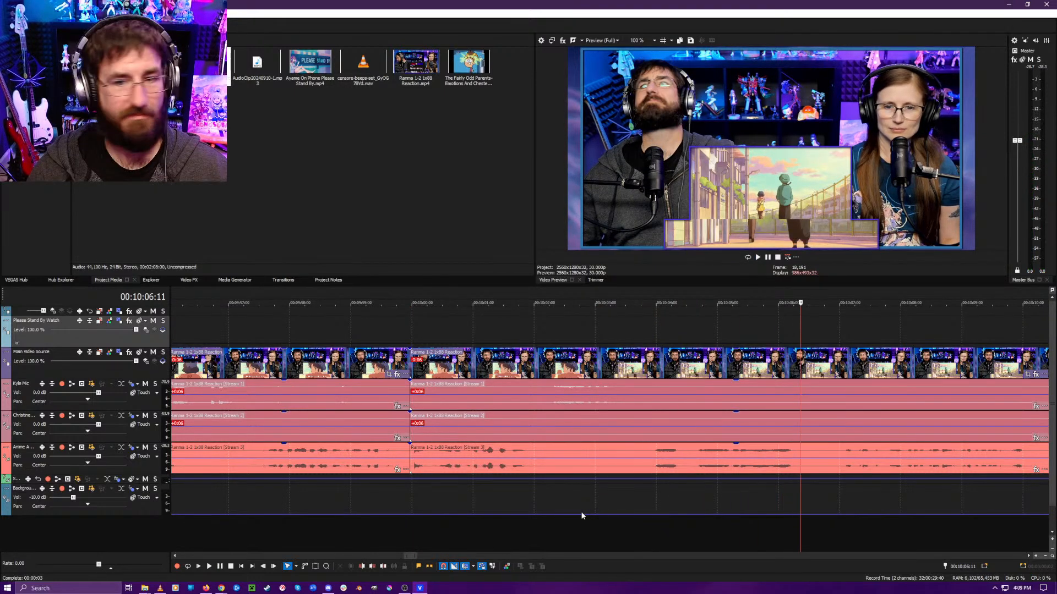
{"action": "key", "text": "Return"}
{"action": "scroll", "coordinate": [580, 507], "scroll_direction": "down", "scroll_amount": 1}
{"action": "scroll", "coordinate": [577, 507], "scroll_direction": "down", "scroll_amount": 1}
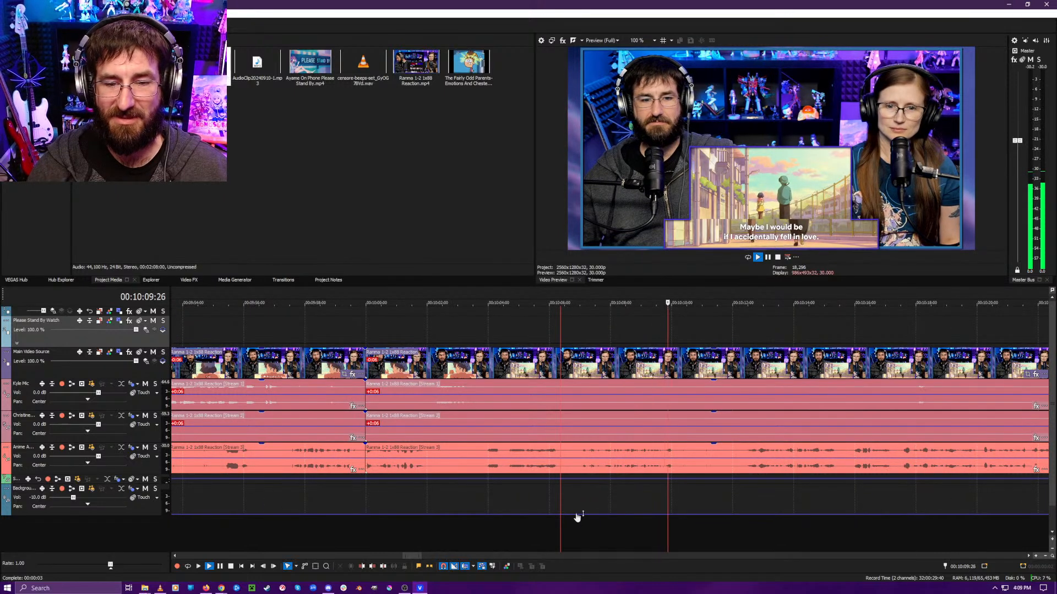
{"action": "key", "text": "Return"}
{"action": "key", "text": "s"}
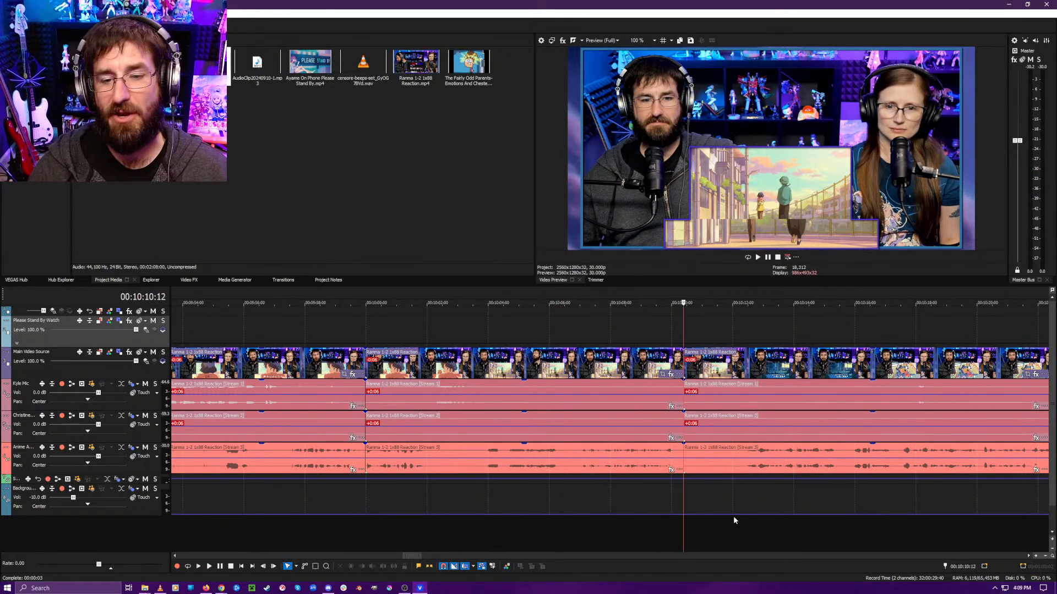
- Review the scene after the 00:10:10:12 split, starting just before the "You guys are gonna battle for P-chan" line
{"action": "left_click", "coordinate": [733, 520]}
{"action": "scroll", "coordinate": [734, 525], "scroll_direction": "down", "scroll_amount": 1}
{"action": "left_click", "coordinate": [618, 528]}
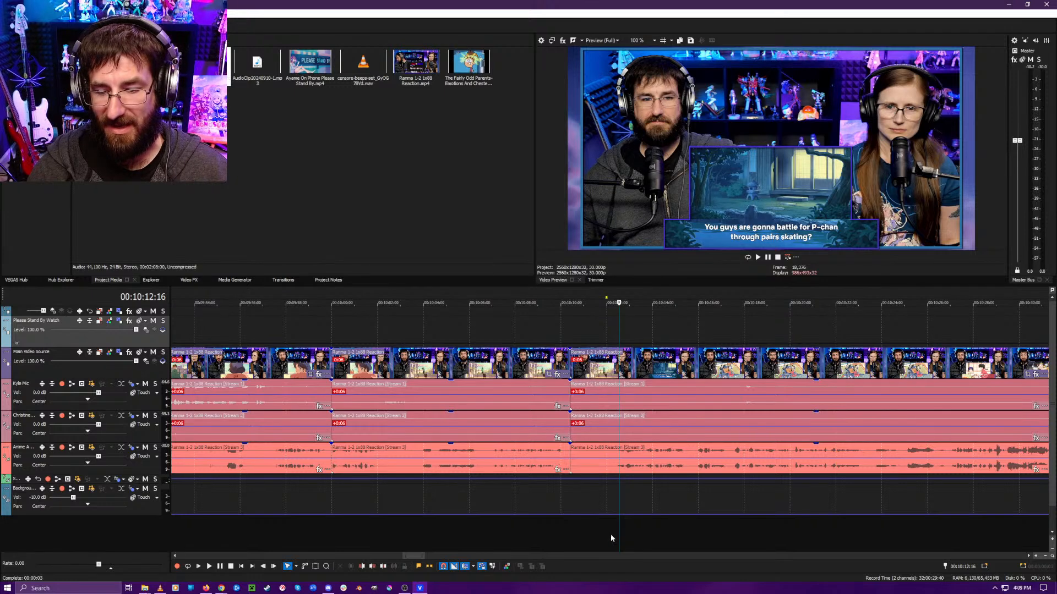
{"action": "left_click", "coordinate": [610, 536]}
{"action": "scroll", "coordinate": [663, 484], "scroll_direction": "up", "scroll_amount": 3}
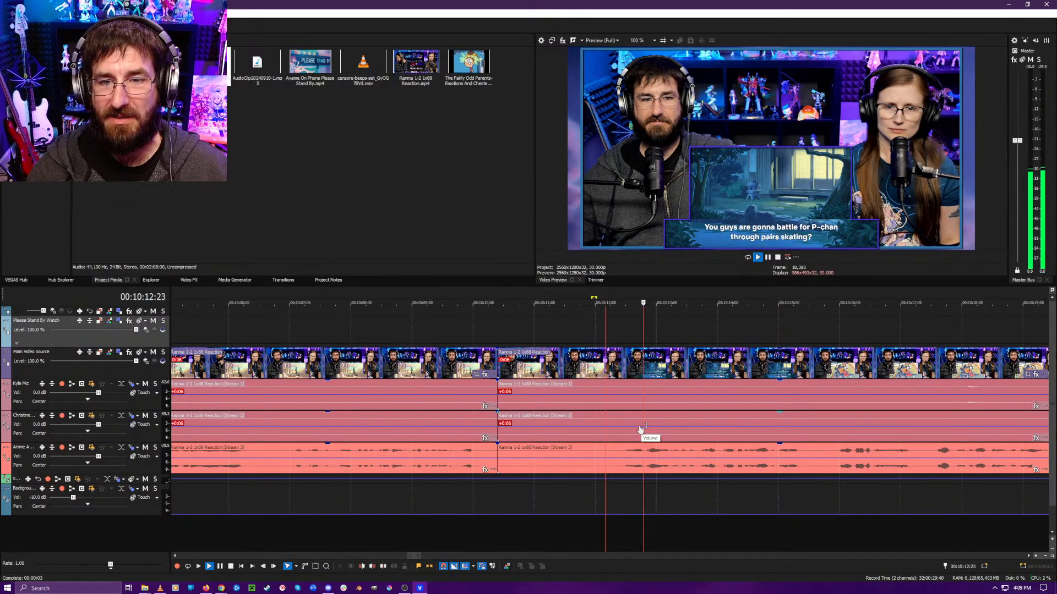
{"action": "scroll", "coordinate": [606, 523], "scroll_direction": "down", "scroll_amount": 3}
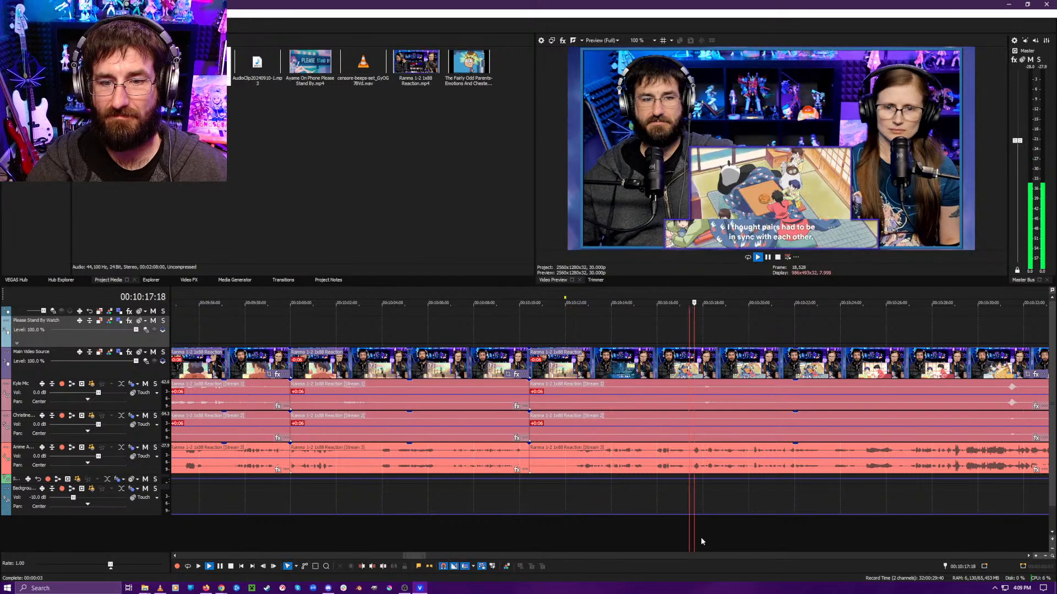
{"action": "scroll", "coordinate": [738, 533], "scroll_direction": "down", "scroll_amount": 3}
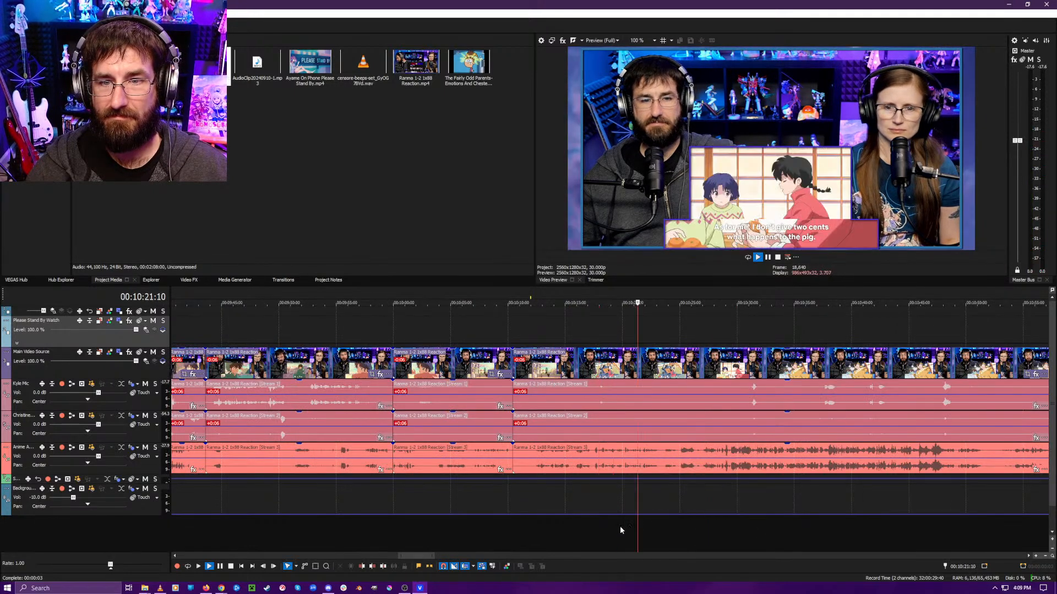
- Skim the scene through about 00:10:37, recheck its opening, and go to the "two cents" line at 00:10:25:00
{"action": "left_click", "coordinate": [677, 531]}
{"action": "left_click", "coordinate": [692, 529]}
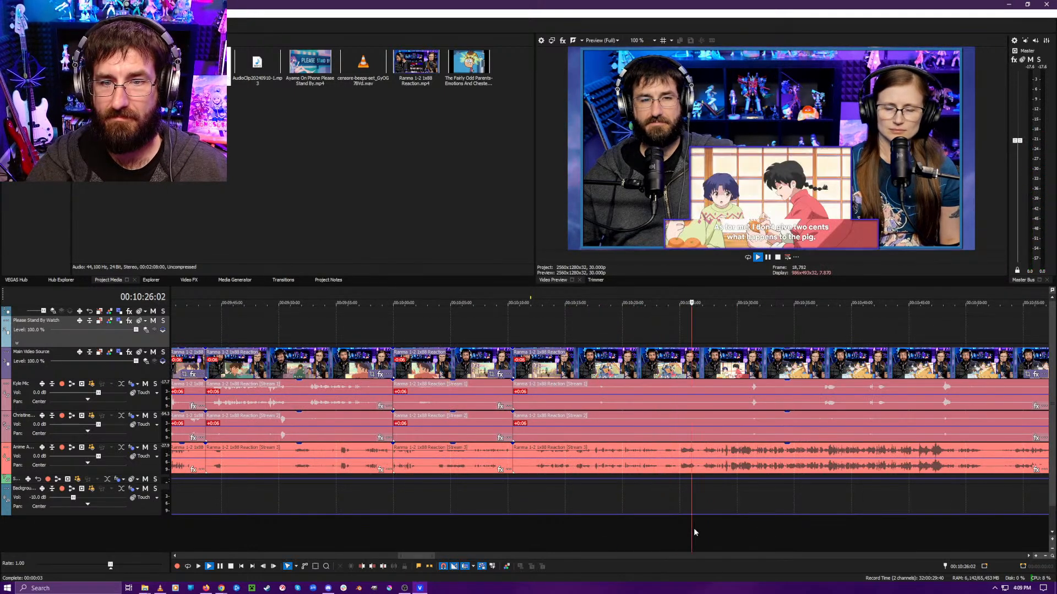
{"action": "left_click", "coordinate": [728, 528]}
{"action": "left_click", "coordinate": [746, 528]}
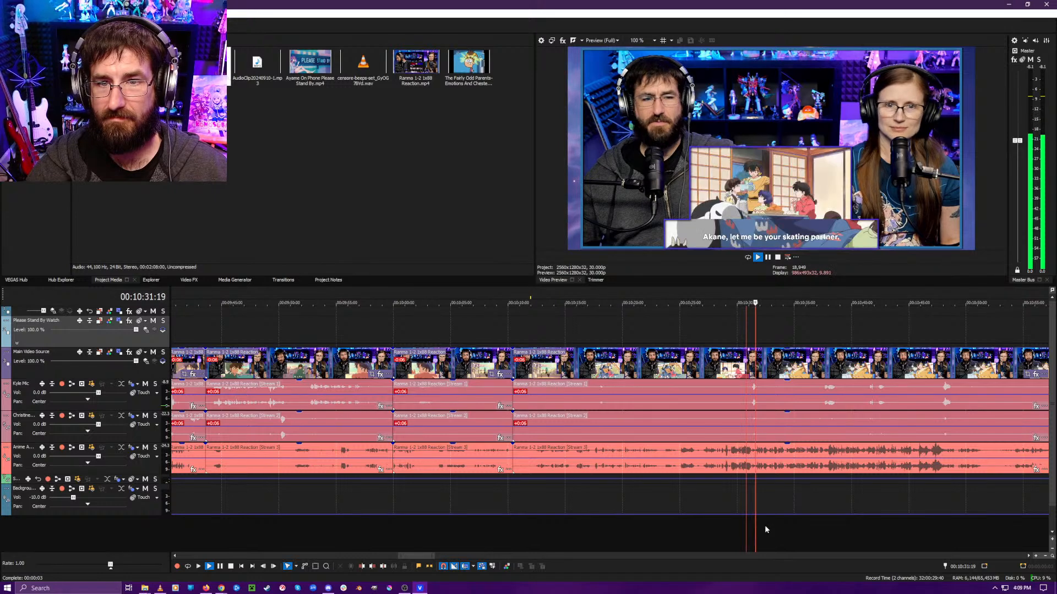
{"action": "left_click", "coordinate": [826, 524]}
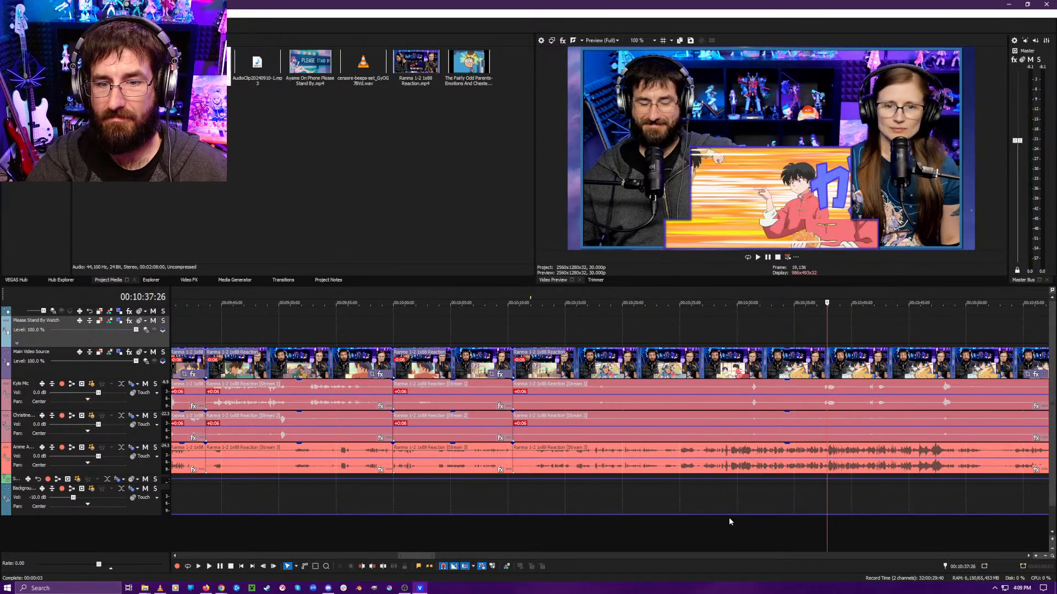
{"action": "left_click", "coordinate": [669, 532]}
{"action": "left_click", "coordinate": [667, 534]}
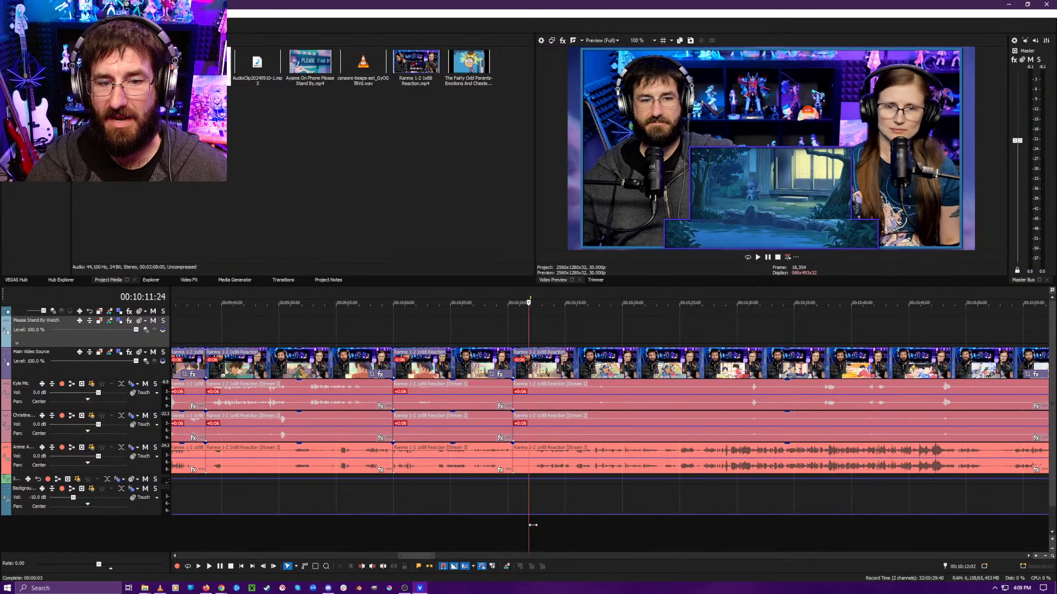
{"action": "left_click", "coordinate": [679, 536]}
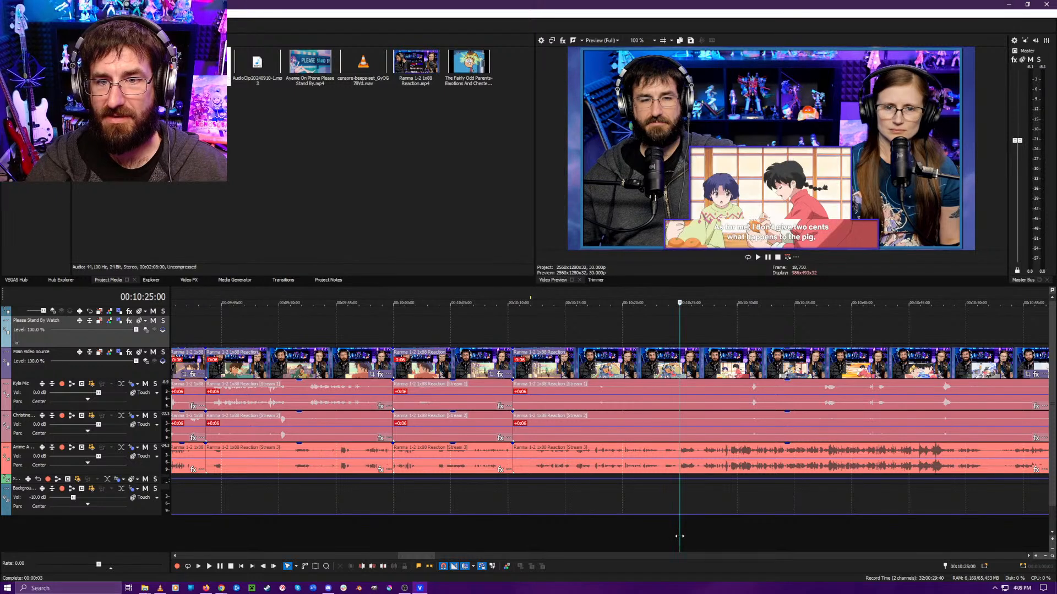
- Replay the dialogue between about 00:10:20 and 00:10:25 to find a resume point near "I don't give two cents"
{"action": "scroll", "coordinate": [680, 536], "scroll_direction": "up", "scroll_amount": 5}
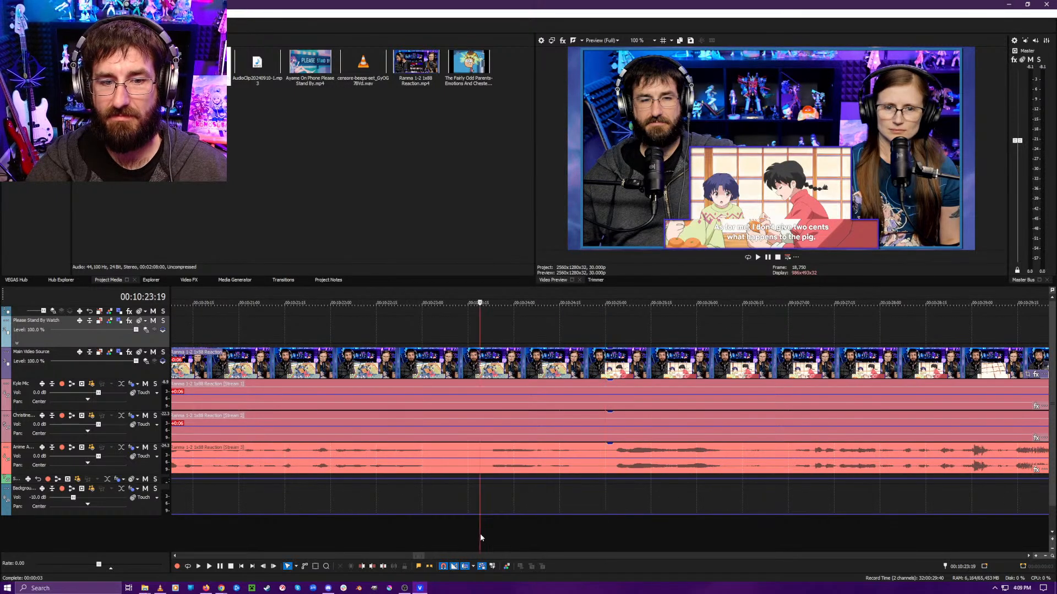
{"action": "key", "text": "space"}
{"action": "scroll", "coordinate": [467, 534], "scroll_direction": "down", "scroll_amount": 4}
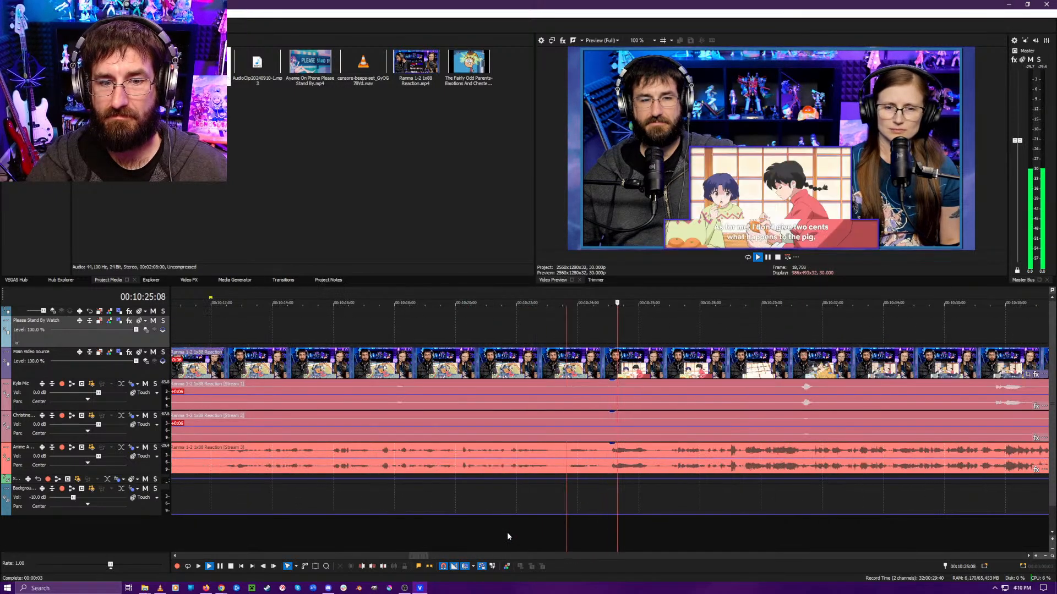
{"action": "left_click", "coordinate": [455, 530]}
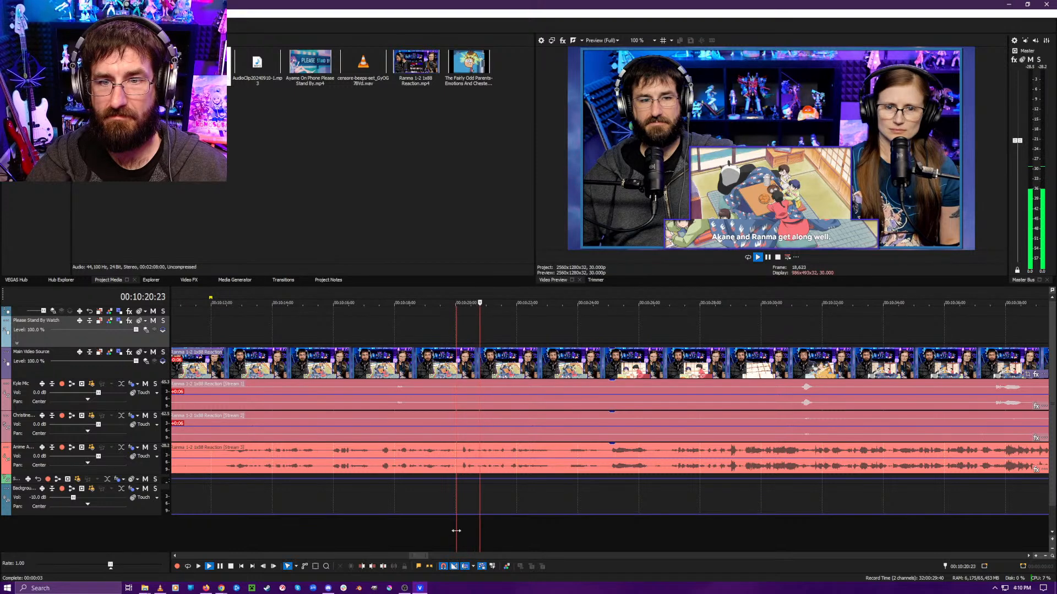
{"action": "key", "text": "space"}
{"action": "scroll", "coordinate": [477, 533], "scroll_direction": "up", "scroll_amount": 3}
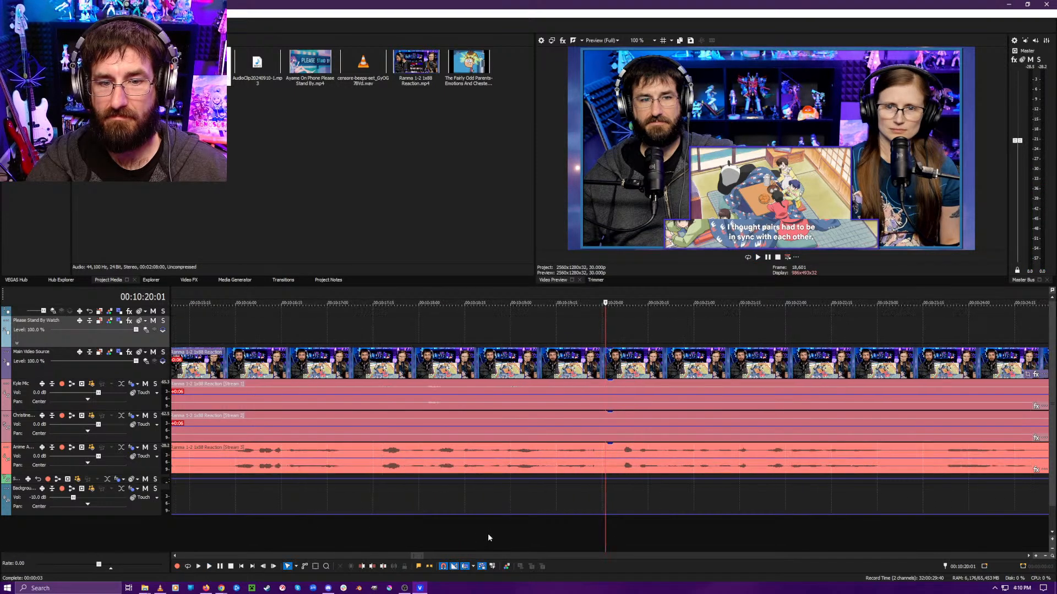
{"action": "scroll", "coordinate": [488, 533], "scroll_direction": "down", "scroll_amount": 3}
{"action": "left_click", "coordinate": [765, 524]}
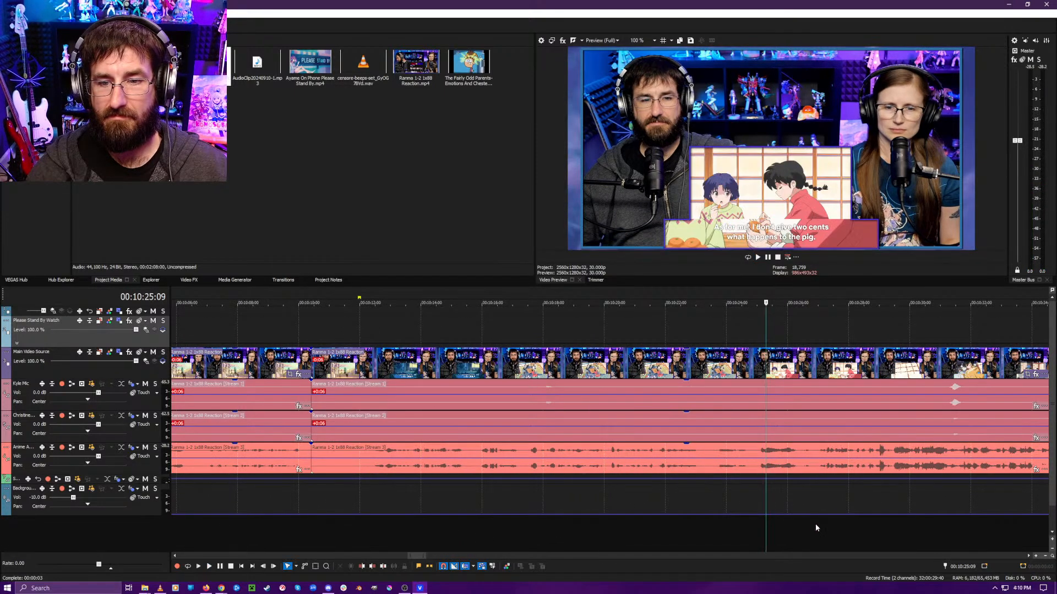
{"action": "key", "text": "space"}
- Find the start of the "two cents" shot at 00:10:24:26, cut the footage back to 00:10:10:12, and close the gap
{"action": "scroll", "coordinate": [799, 526], "scroll_direction": "up", "scroll_amount": 2}
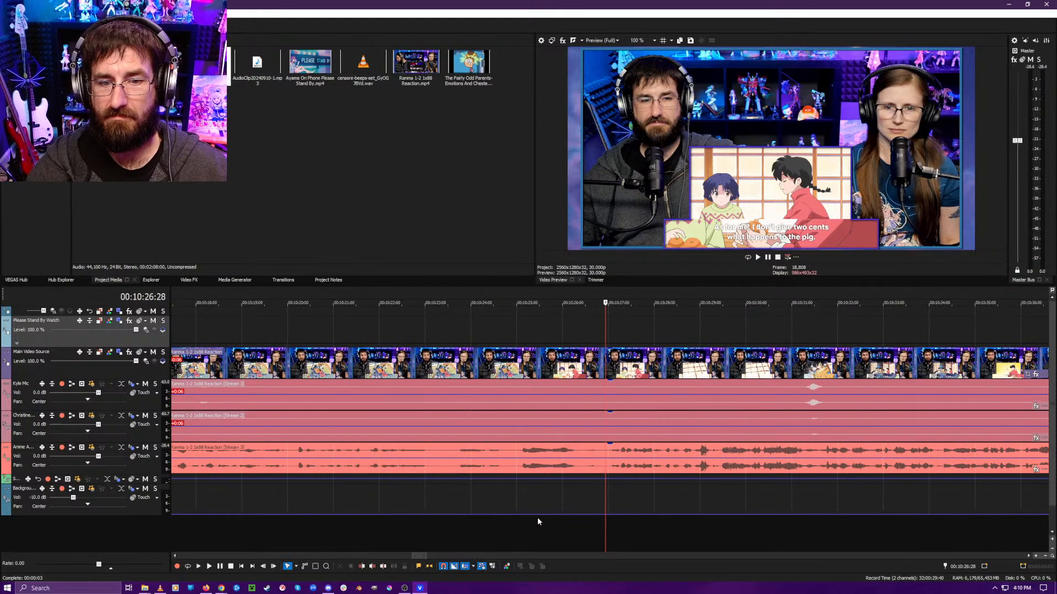
{"action": "left_click", "coordinate": [520, 520]}
{"action": "left_click", "coordinate": [463, 520]}
{"action": "key", "text": "space"}
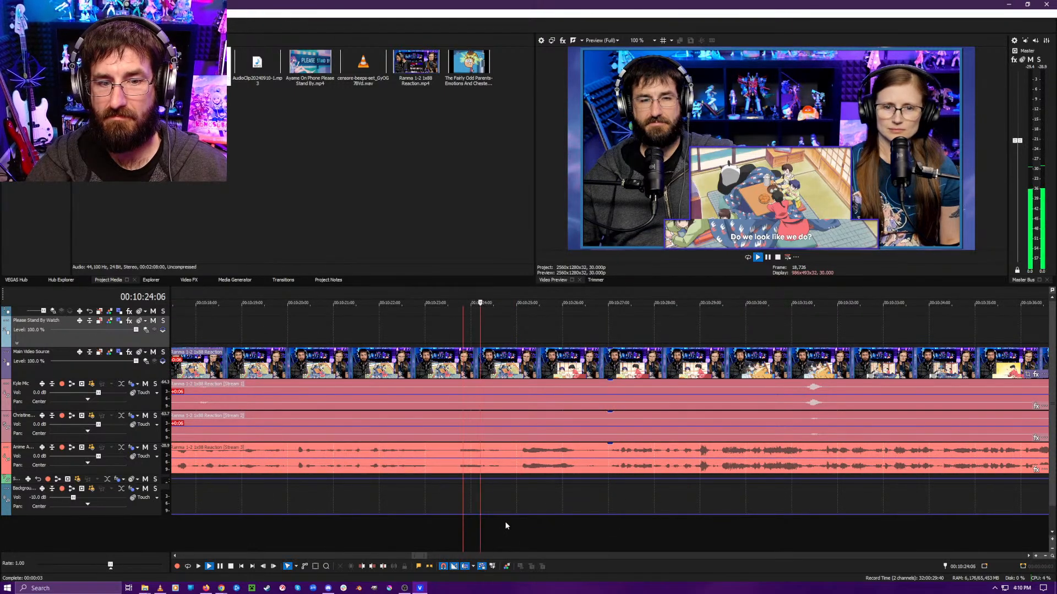
{"action": "left_click", "coordinate": [511, 522]}
{"action": "key", "text": "space"}
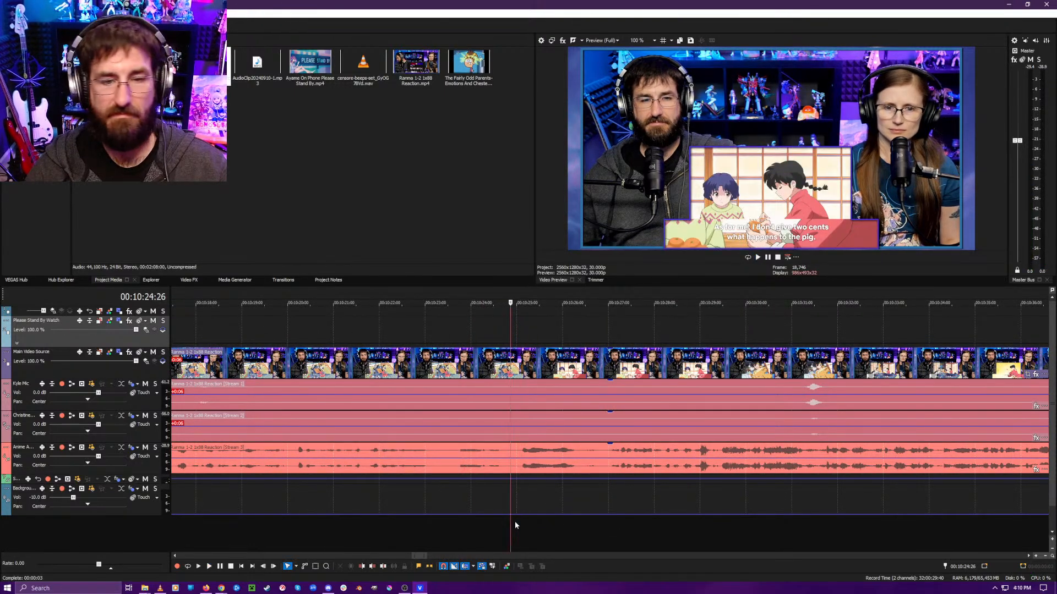
{"action": "key", "text": "alt+["}
{"action": "scroll", "coordinate": [505, 517], "scroll_direction": "down", "scroll_amount": 5}
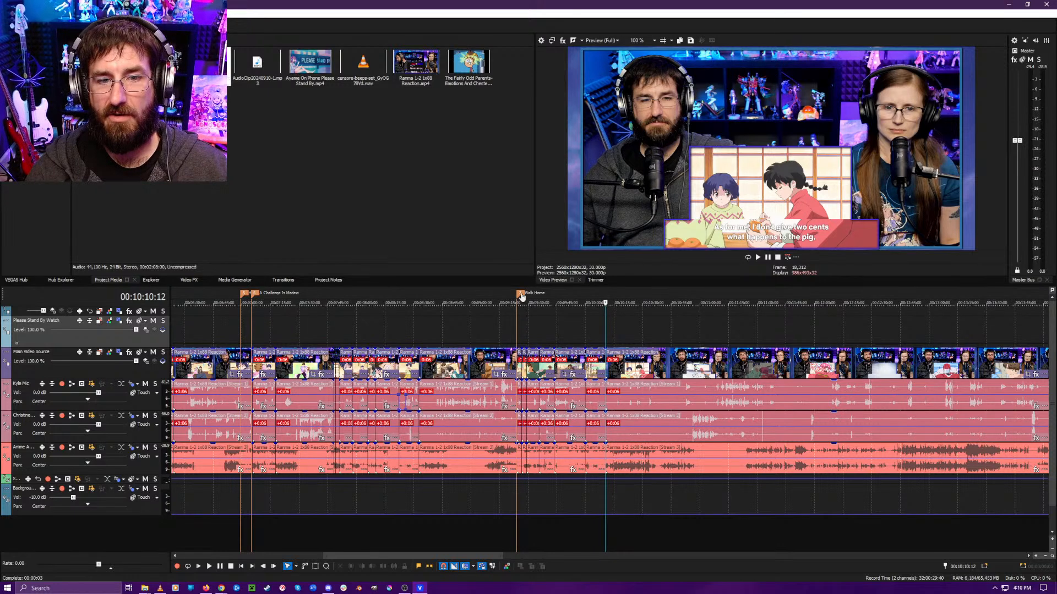
- Rename the "Walk Home" timeline marker as "Walk Home & Eating"
{"action": "right_click", "coordinate": [521, 296]}
{"action": "left_click", "coordinate": [538, 311]}
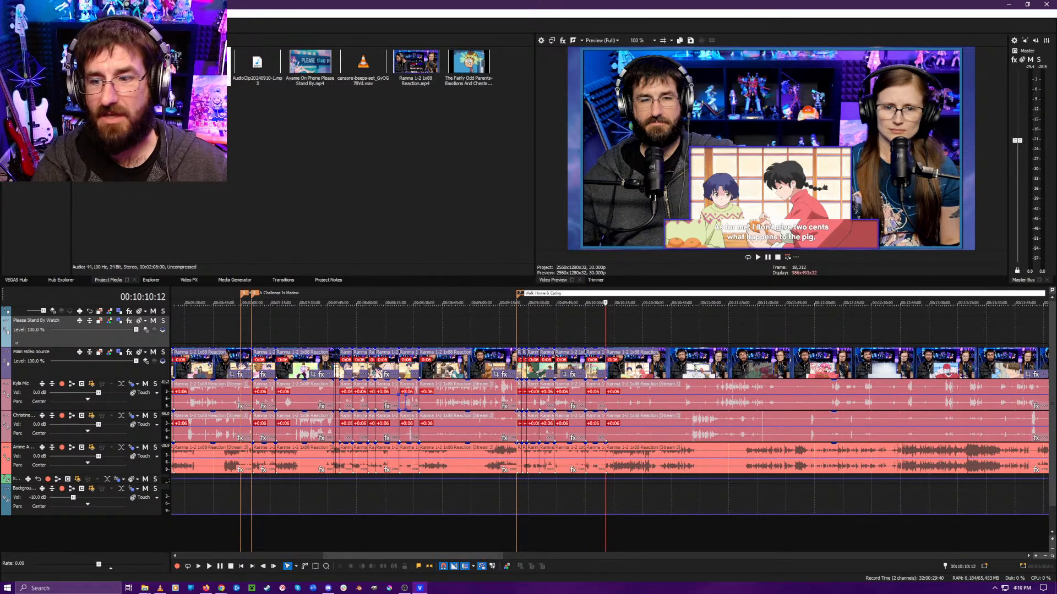
{"action": "left_click", "coordinate": [643, 517]}
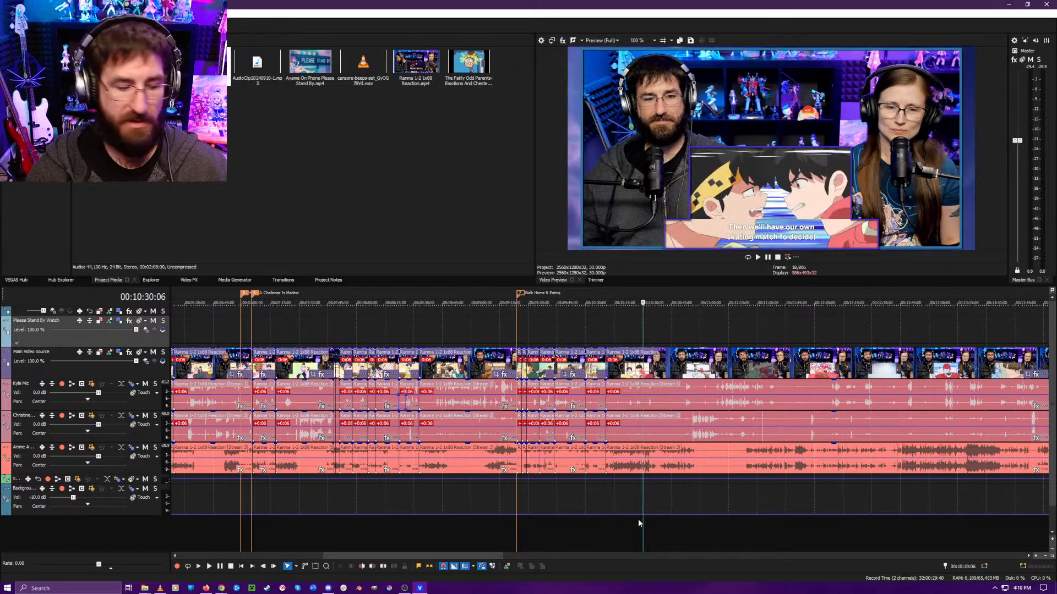
- Review the dialogue after the 00:10:10:12 cut and split the footage at 00:10:19:21, following the "let me be your skating partner" line
{"action": "key", "text": "space"}
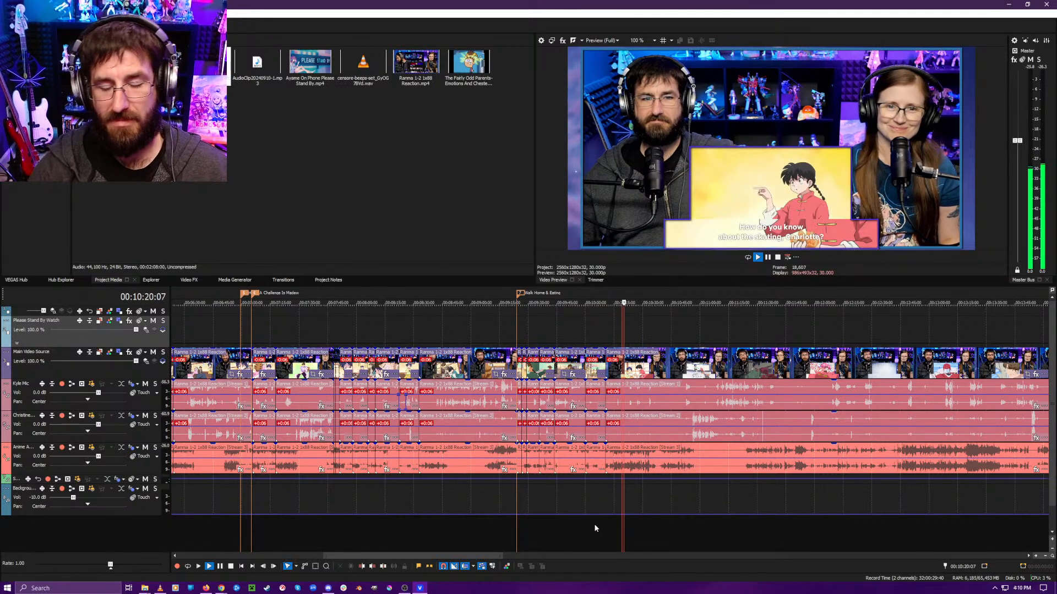
{"action": "scroll", "coordinate": [632, 522], "scroll_direction": "up", "scroll_amount": 6}
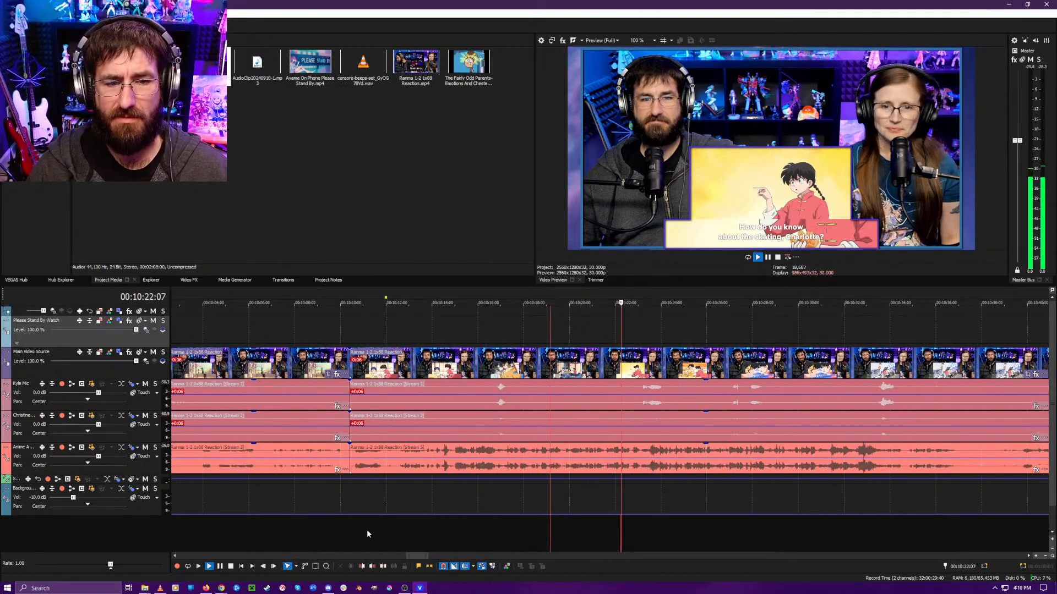
{"action": "left_click", "coordinate": [368, 530]}
{"action": "scroll", "coordinate": [425, 533], "scroll_direction": "up", "scroll_amount": 2}
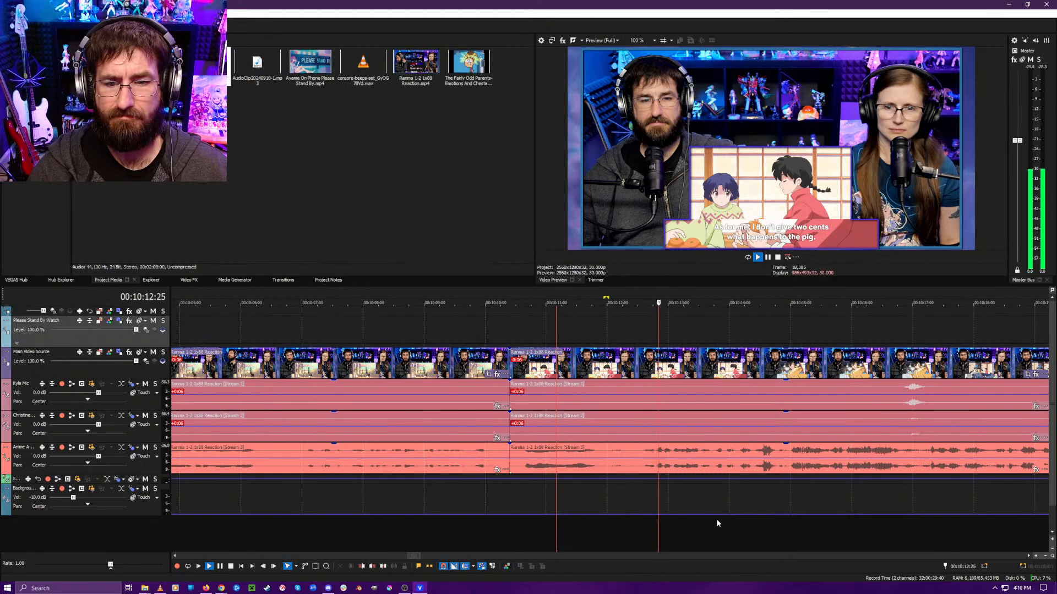
{"action": "scroll", "coordinate": [759, 522], "scroll_direction": "down", "scroll_amount": 2}
{"action": "left_click", "coordinate": [686, 529]}
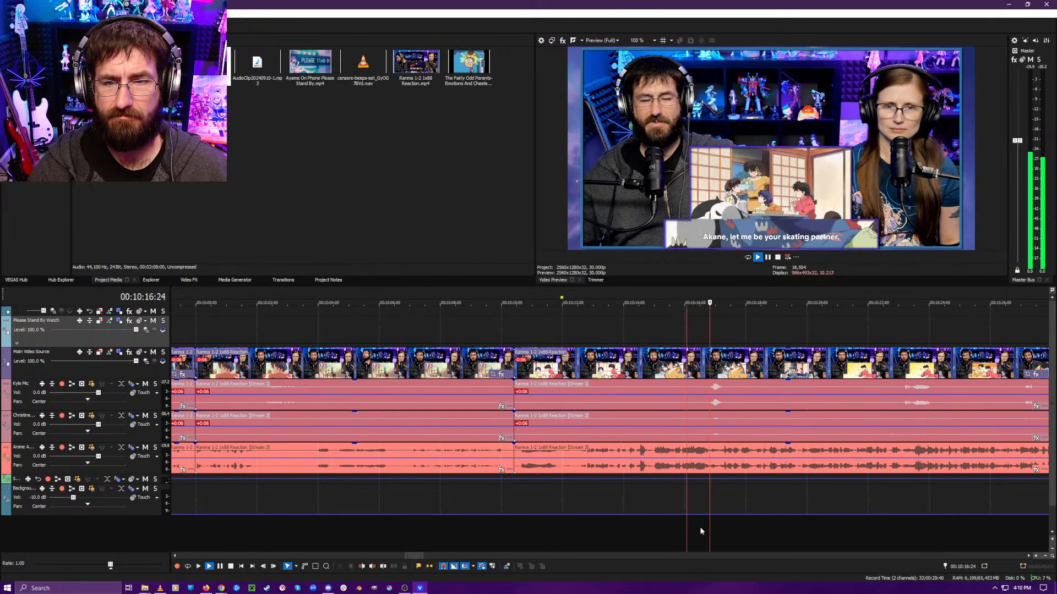
{"action": "scroll", "coordinate": [697, 528], "scroll_direction": "down", "scroll_amount": 1}
{"action": "scroll", "coordinate": [694, 528], "scroll_direction": "up", "scroll_amount": 1}
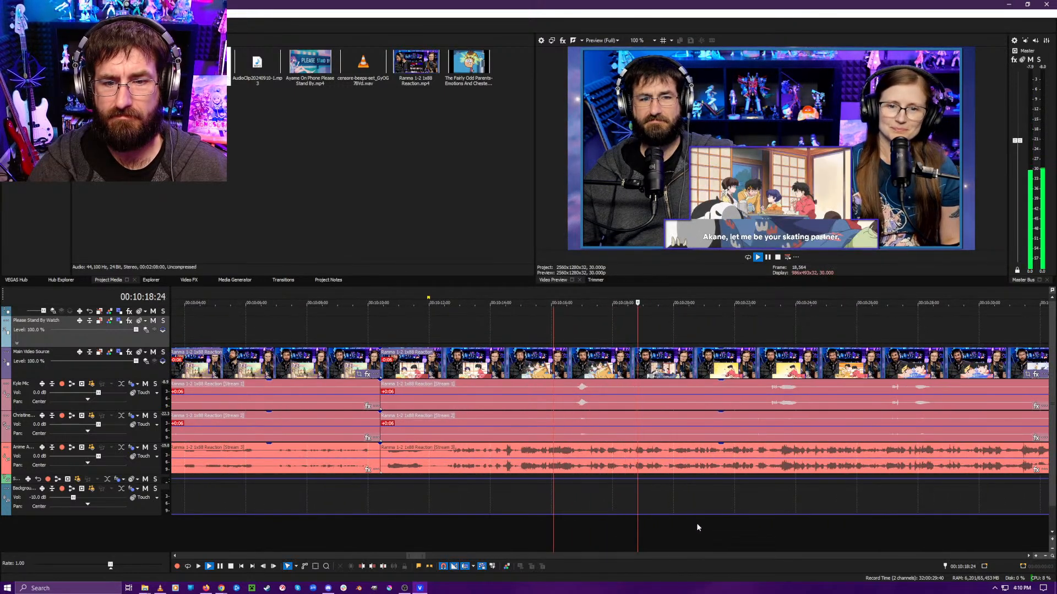
{"action": "key", "text": "space"}
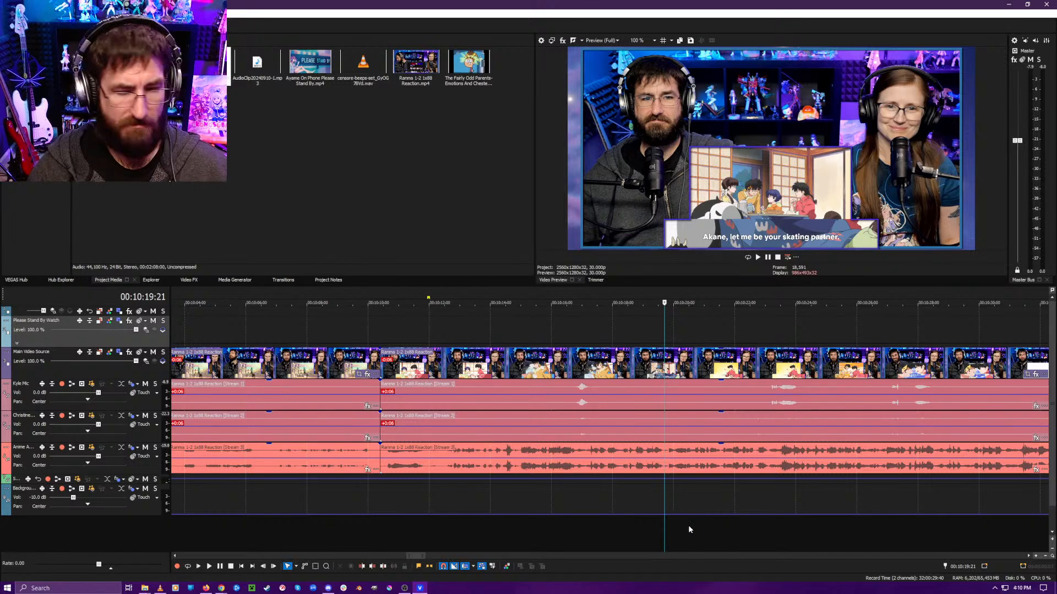
{"action": "key", "text": "space"}
- Find the start of the yellow-background shot and trim the new segment's opening to 00:10:19:25, closing the gap
{"action": "scroll", "coordinate": [729, 528], "scroll_direction": "up", "scroll_amount": 3}
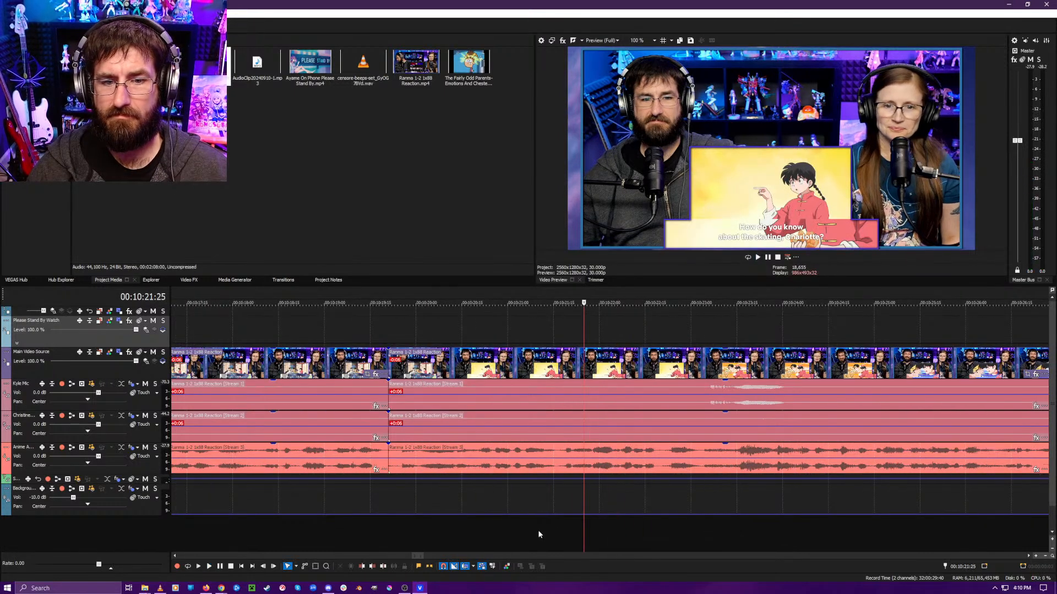
{"action": "left_click_drag", "start_coordinate": [553, 529], "coordinate": [631, 540]}
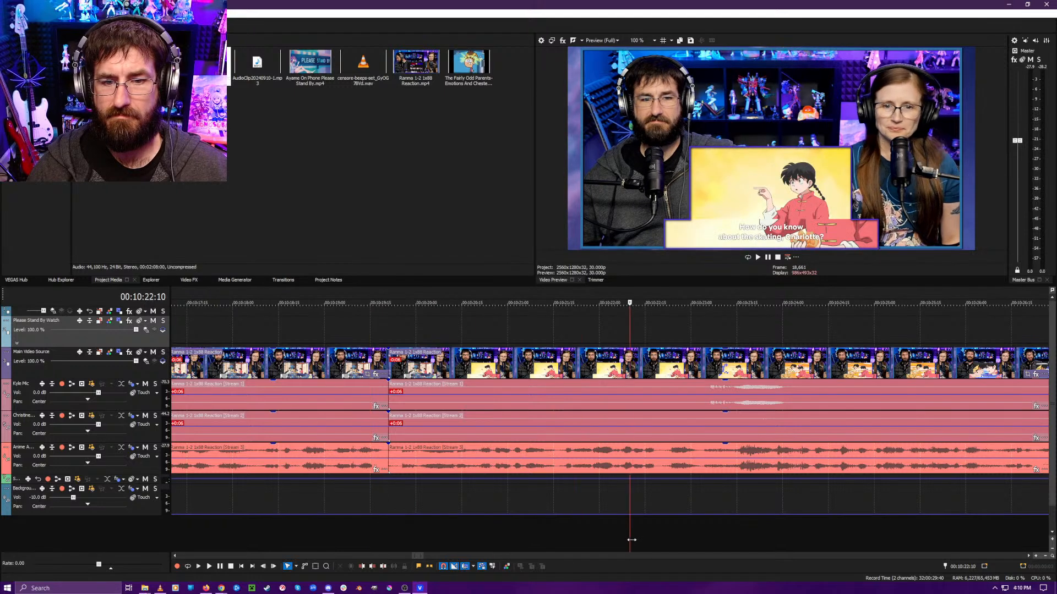
{"action": "left_click_drag", "start_coordinate": [563, 540], "coordinate": [404, 530]}
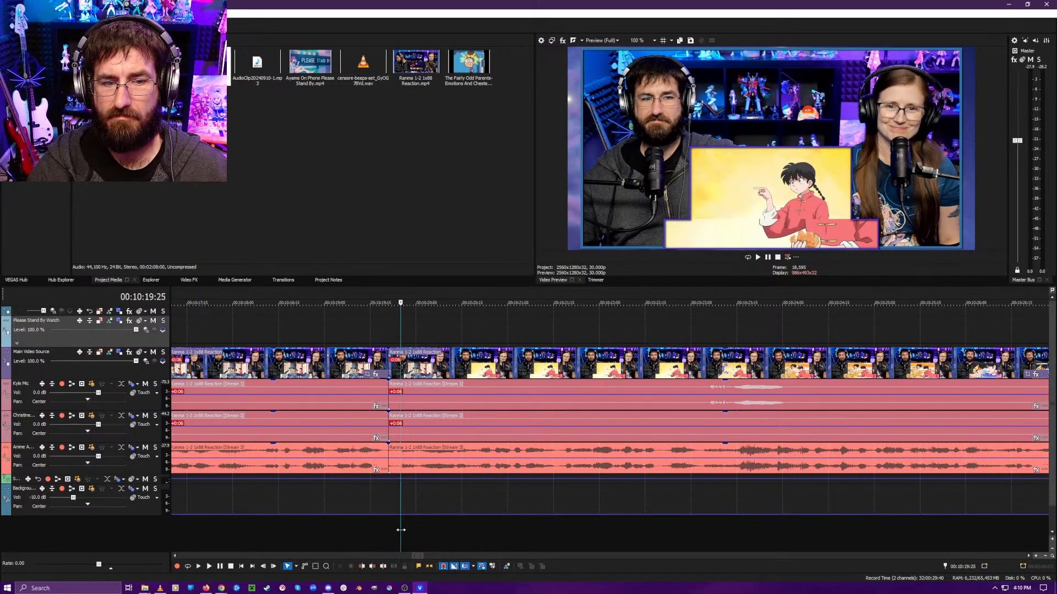
- Play past the "our own skating match" line and split the footage at 00:10:30:20
{"action": "key", "text": "space"}
{"action": "scroll", "coordinate": [409, 526], "scroll_direction": "down", "scroll_amount": 5}
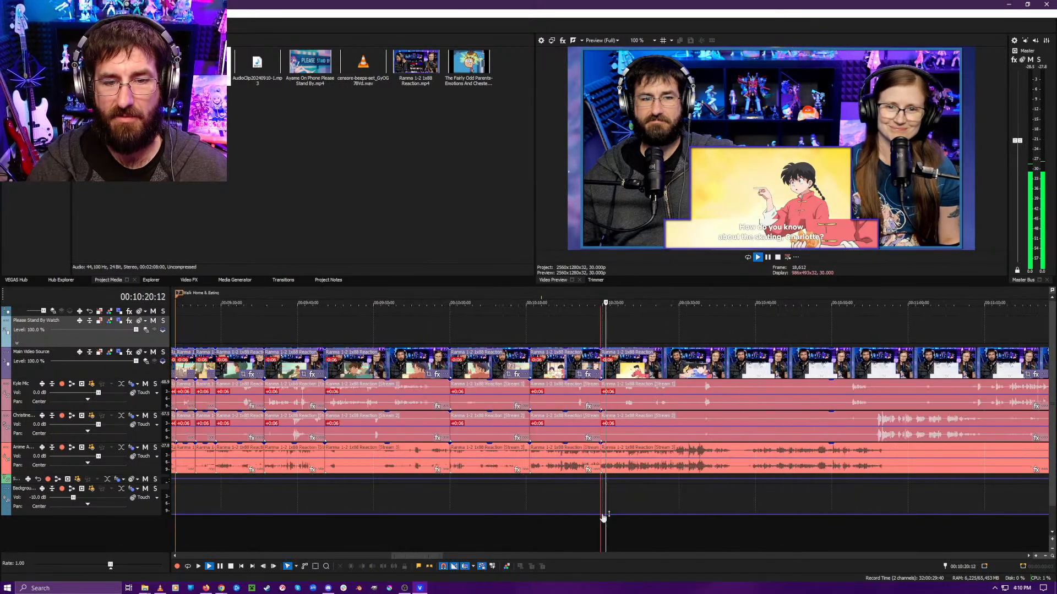
{"action": "scroll", "coordinate": [668, 526], "scroll_direction": "up", "scroll_amount": 2}
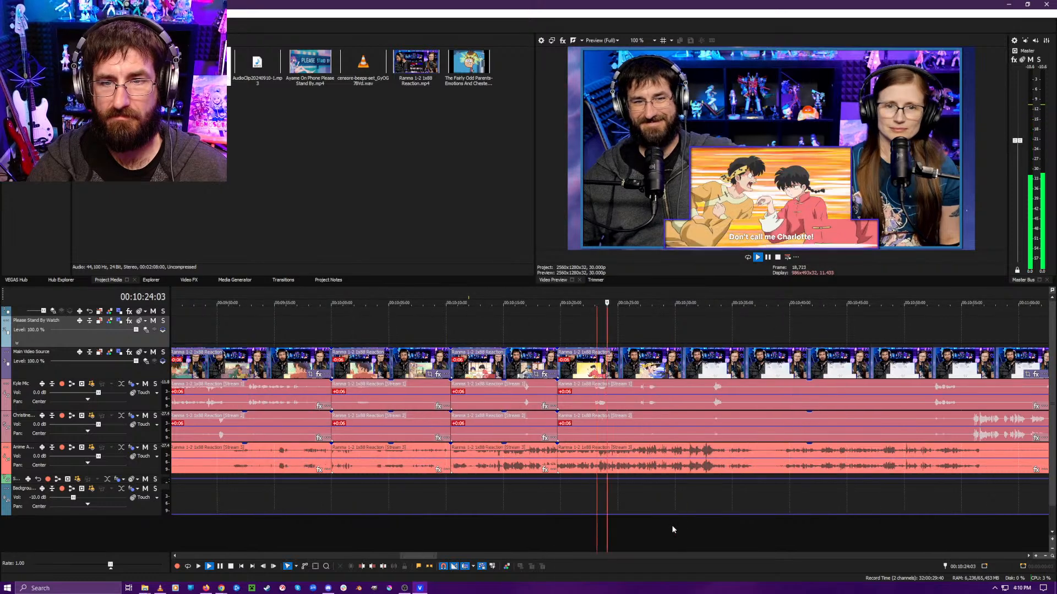
{"action": "left_click", "coordinate": [717, 525]}
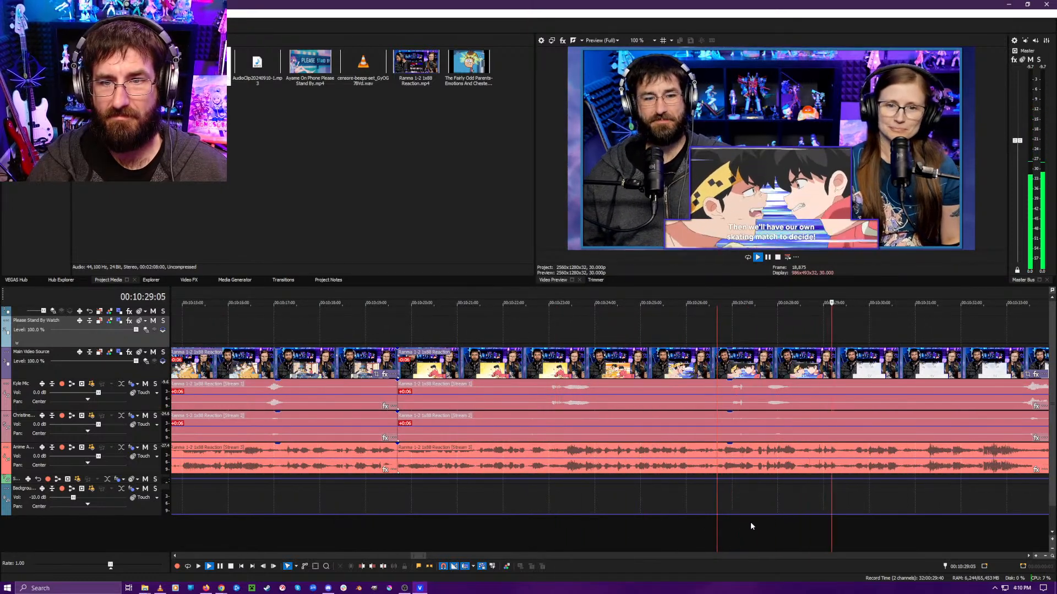
{"action": "key", "text": "Return"}
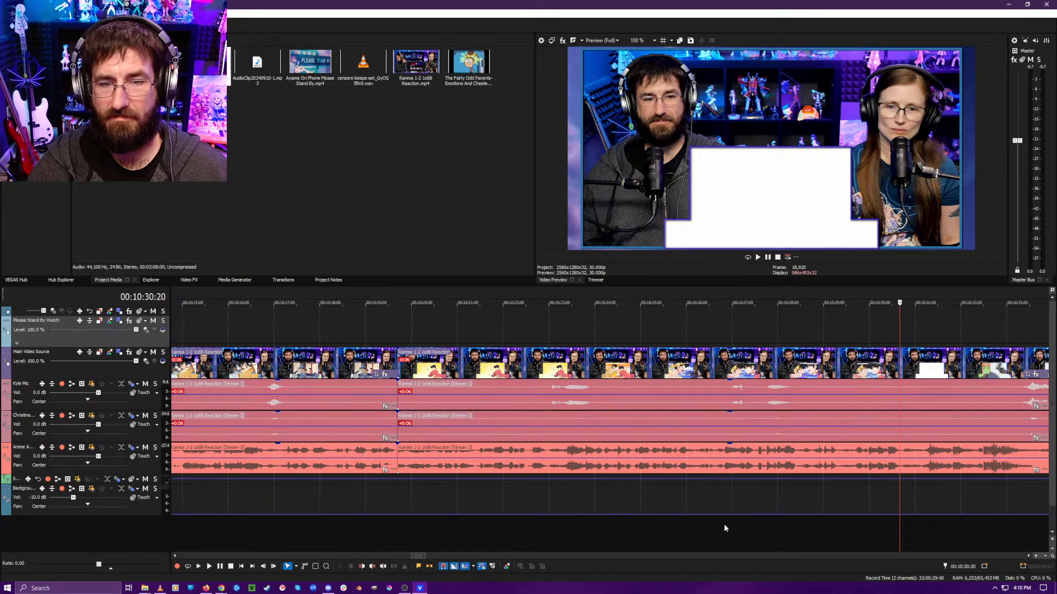
{"action": "key", "text": "s"}
- Check the footage following the 00:10:30:20 split, trim its start to 00:10:31:04, and close the gap
{"action": "scroll", "coordinate": [751, 520], "scroll_direction": "down", "scroll_amount": 3}
{"action": "left_click", "coordinate": [677, 522]}
{"action": "key", "text": "space"}
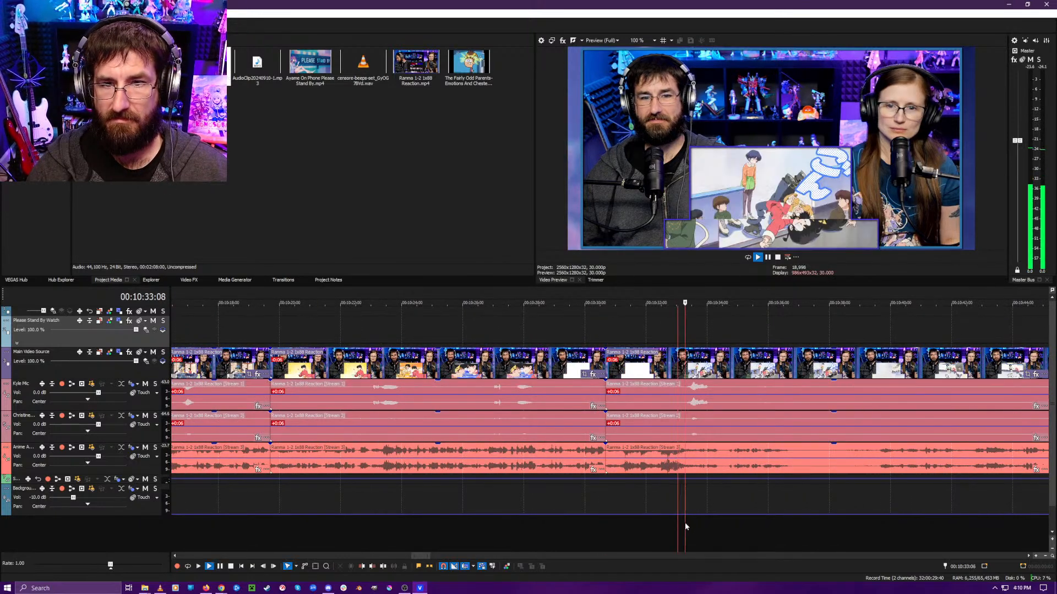
{"action": "left_click", "coordinate": [619, 528]}
{"action": "key", "text": "space"}
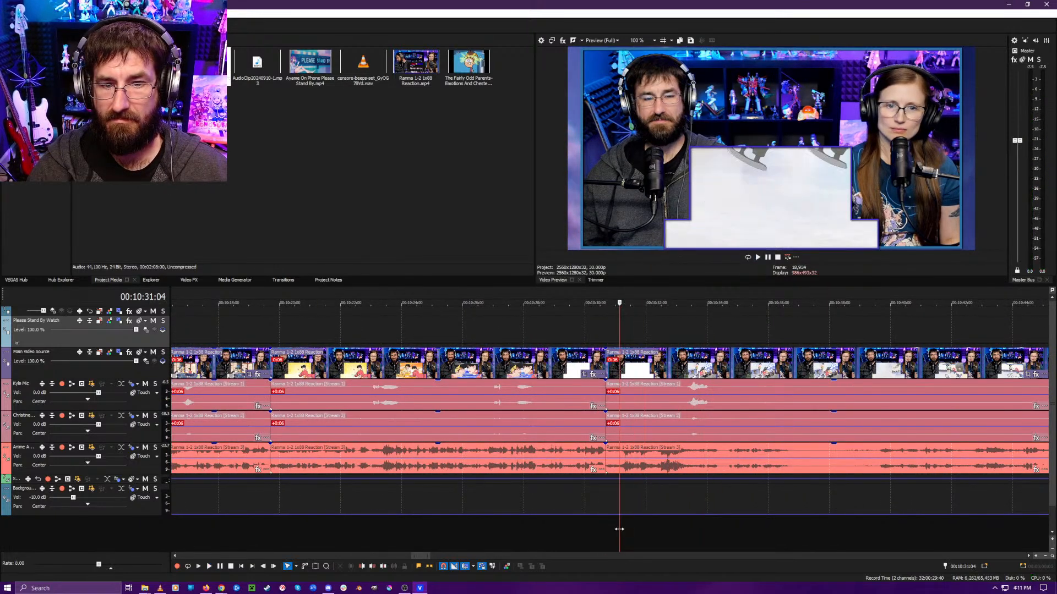
{"action": "key", "text": "alt+["}
- Replay the argument from the start of the "How do you know about the skating" segment and split the footage at 00:10:26:03
{"action": "left_click", "coordinate": [382, 531]}
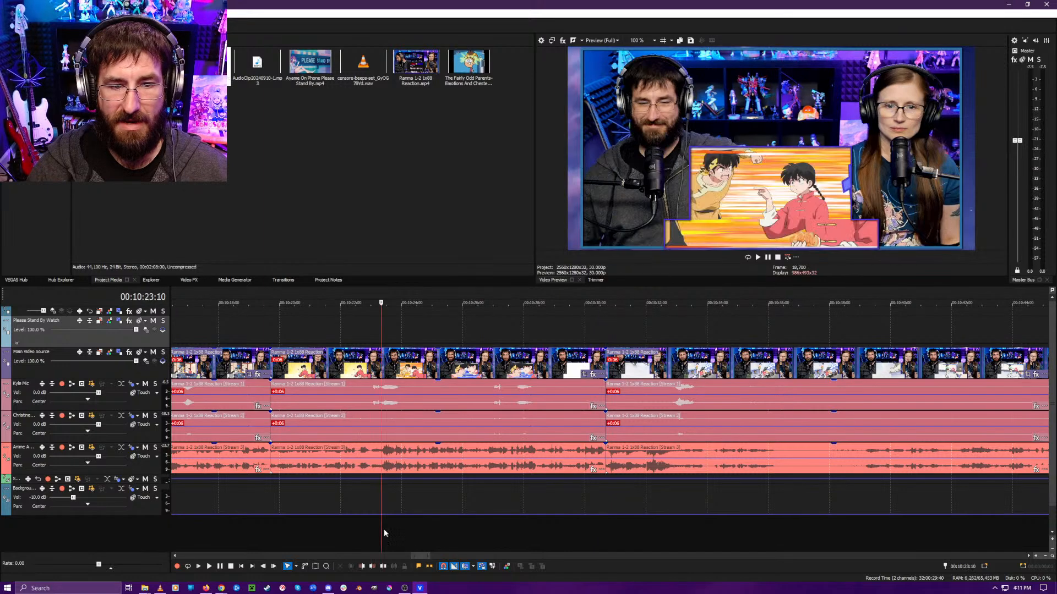
{"action": "scroll", "coordinate": [563, 520], "scroll_direction": "up", "scroll_amount": 2}
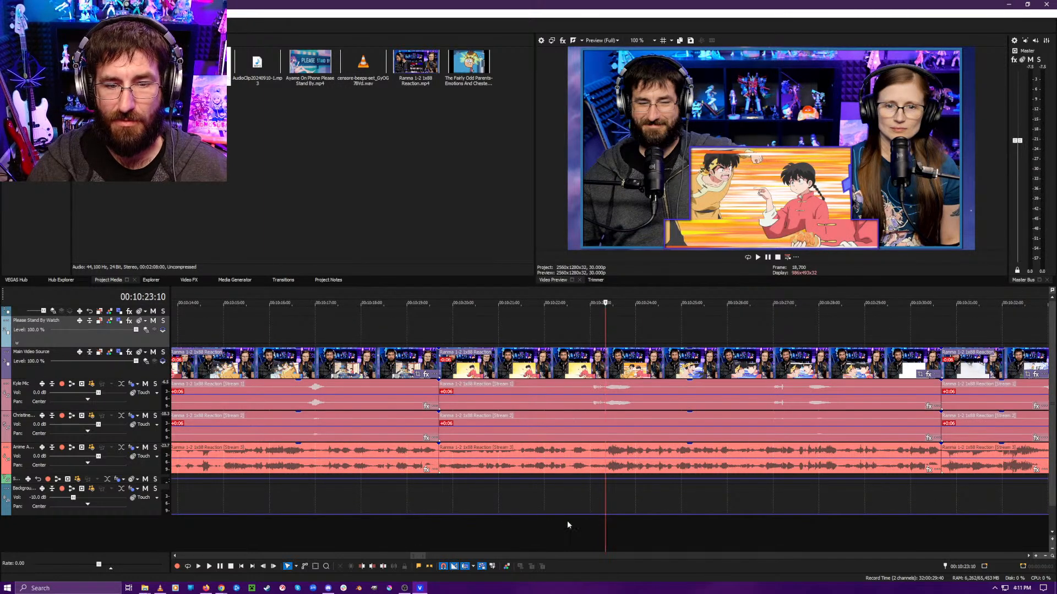
{"action": "left_click", "coordinate": [708, 509]}
{"action": "left_click", "coordinate": [607, 520]}
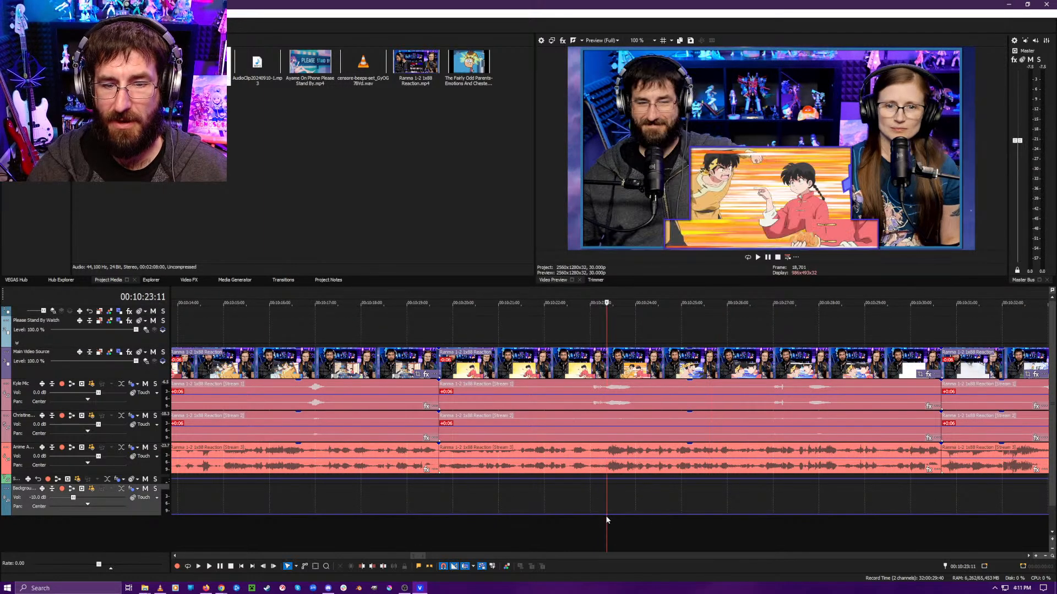
{"action": "left_click", "coordinate": [438, 514]}
{"action": "key", "text": "space"}
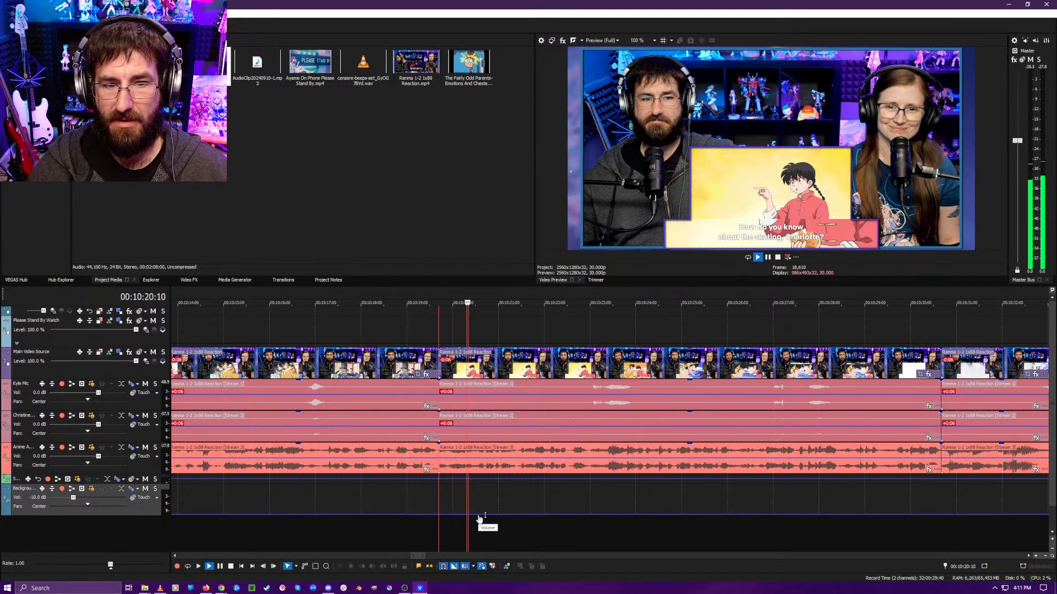
{"action": "scroll", "coordinate": [496, 517], "scroll_direction": "up", "scroll_amount": 2}
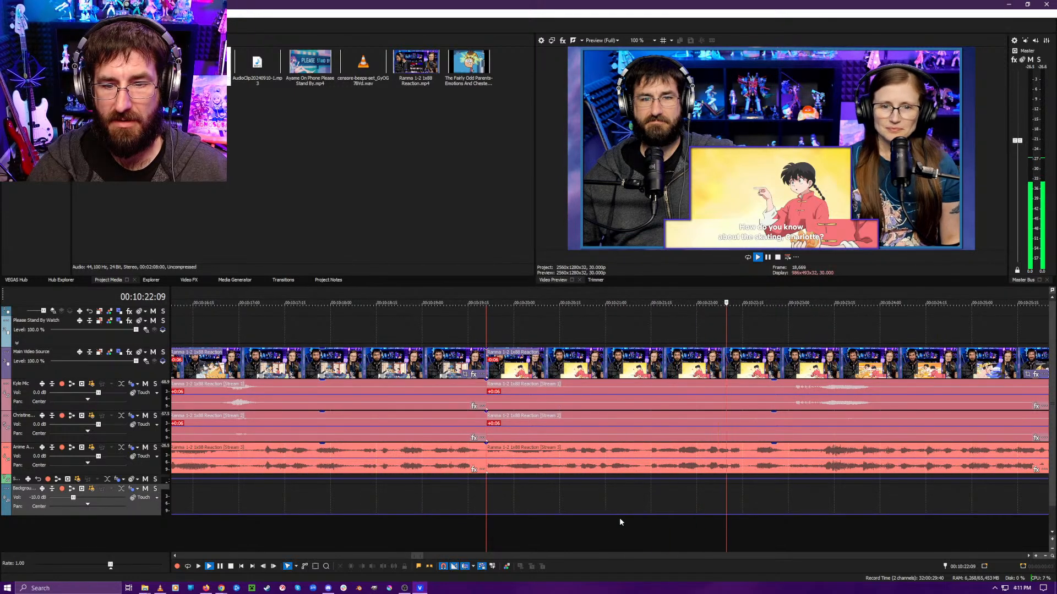
{"action": "scroll", "coordinate": [650, 522], "scroll_direction": "down", "scroll_amount": 2}
{"action": "scroll", "coordinate": [652, 521], "scroll_direction": "down", "scroll_amount": 1}
{"action": "scroll", "coordinate": [660, 520], "scroll_direction": "up", "scroll_amount": 1}
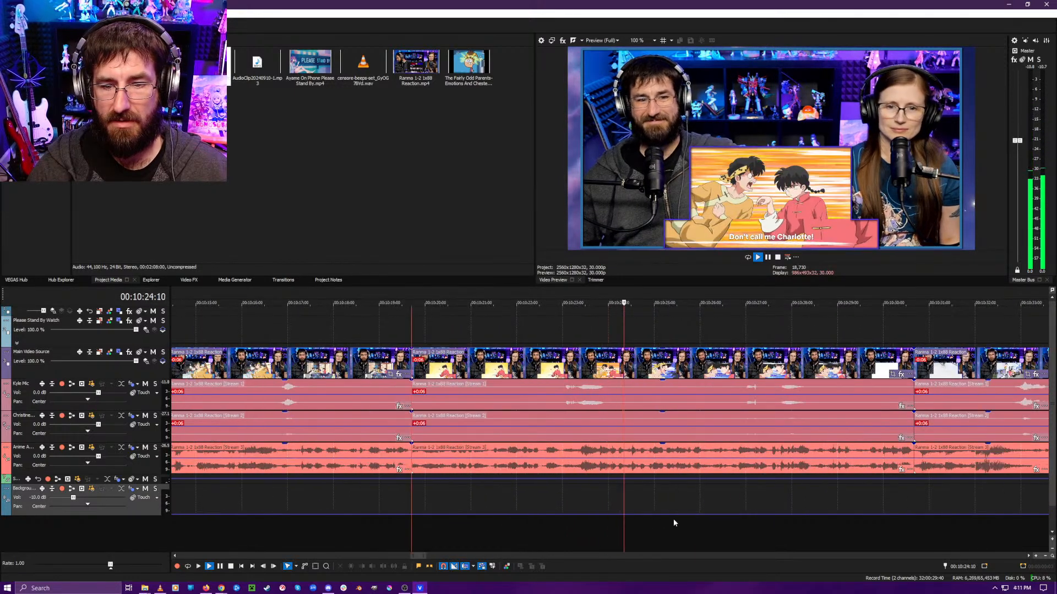
{"action": "key", "text": "Return"}
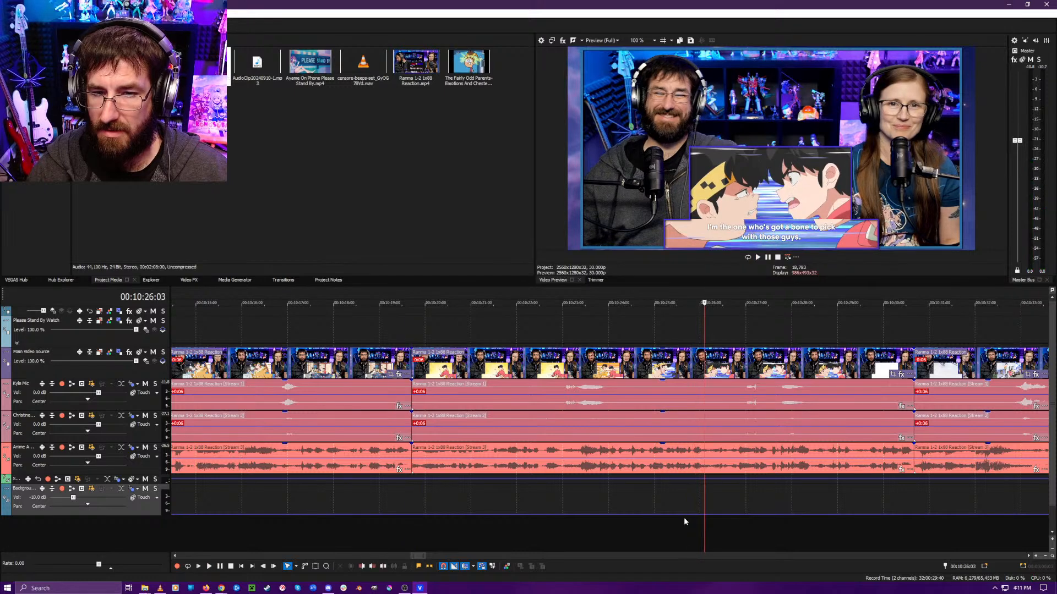
{"action": "key", "text": "space"}
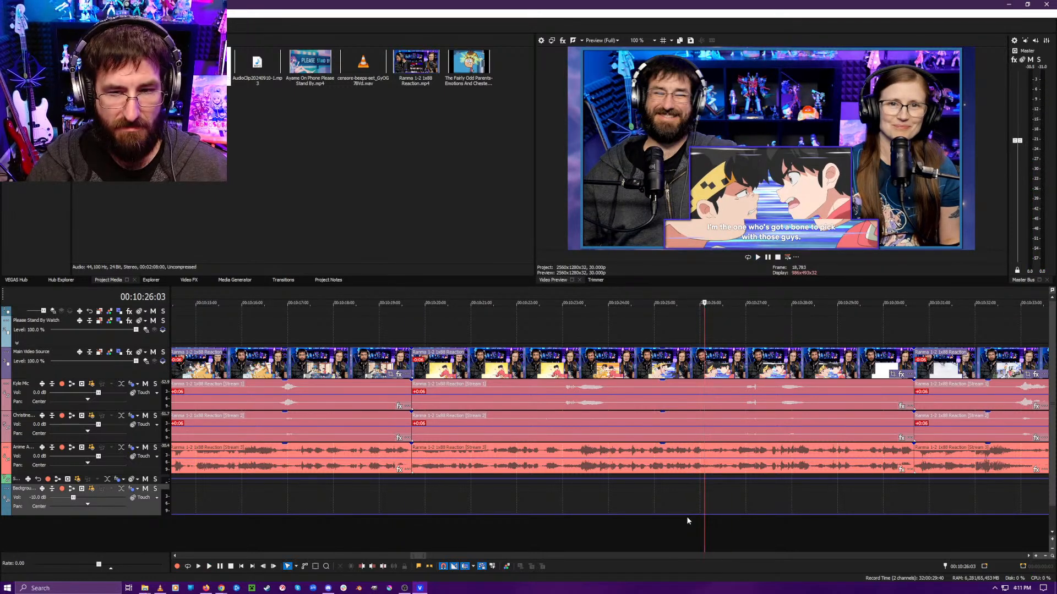
{"action": "key", "text": "s"}
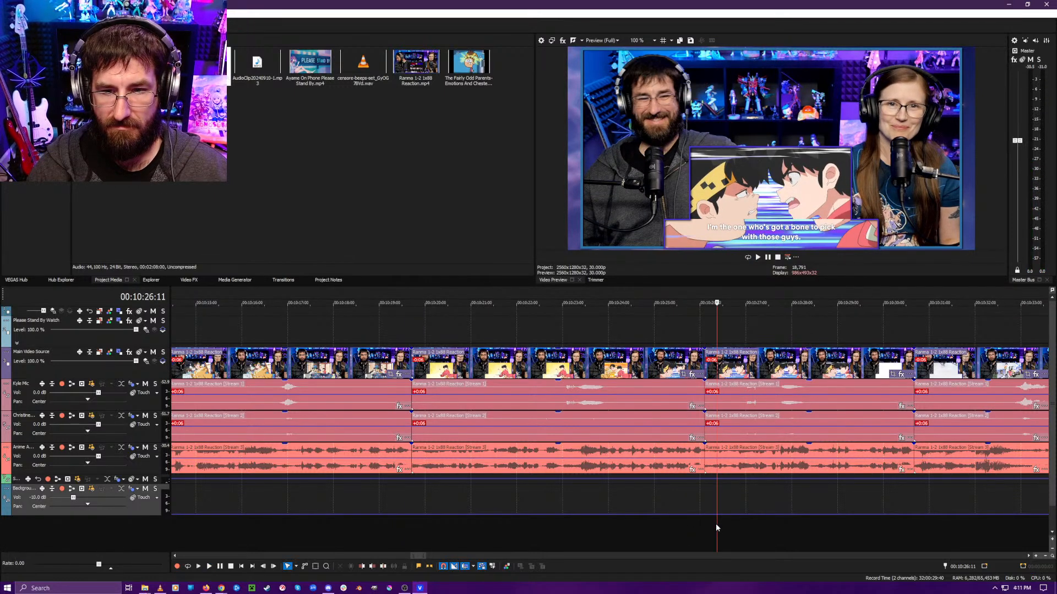
- Trim a few frames from the start of the segment after the 00:10:26:03 split and close the gap
{"action": "scroll", "coordinate": [715, 524], "scroll_direction": "up", "scroll_amount": 3}
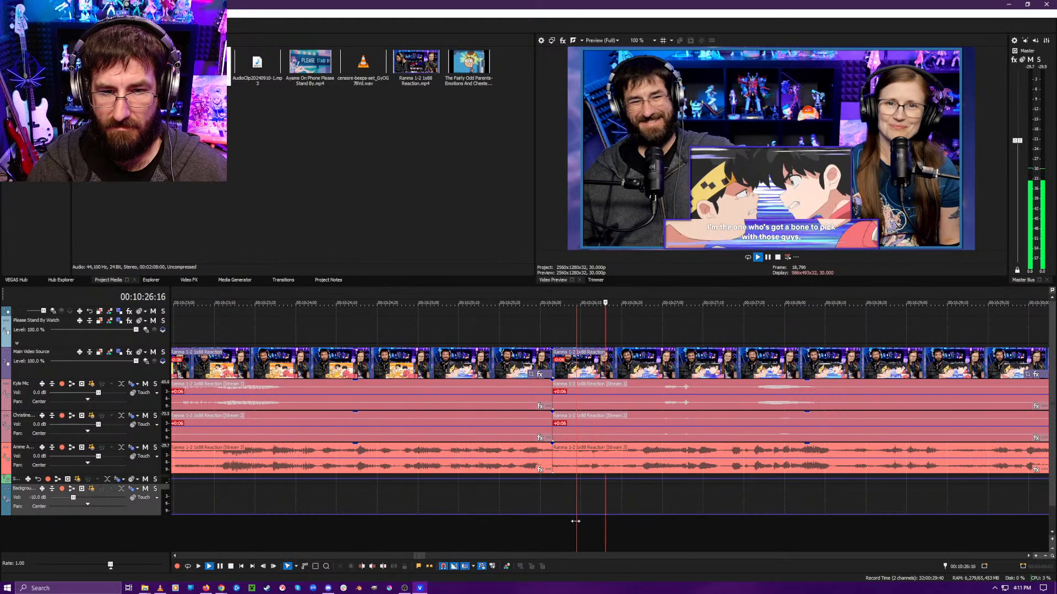
{"action": "key", "text": "space"}
{"action": "key", "text": "Left"}
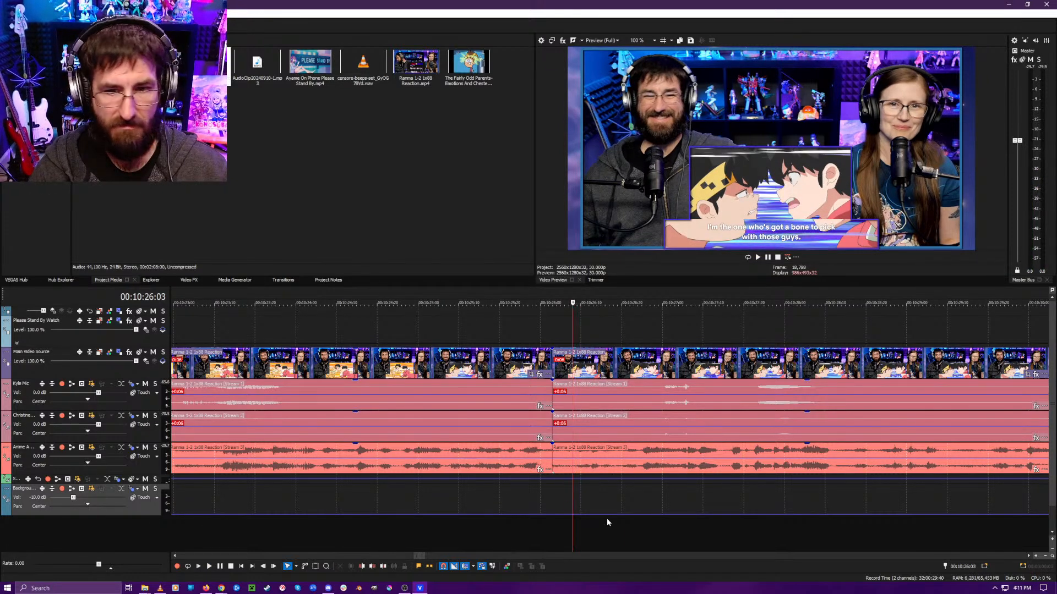
- Play through the trimmed cuts into the ice rink scene and split the footage at 00:10:36:07
{"action": "key", "text": "space"}
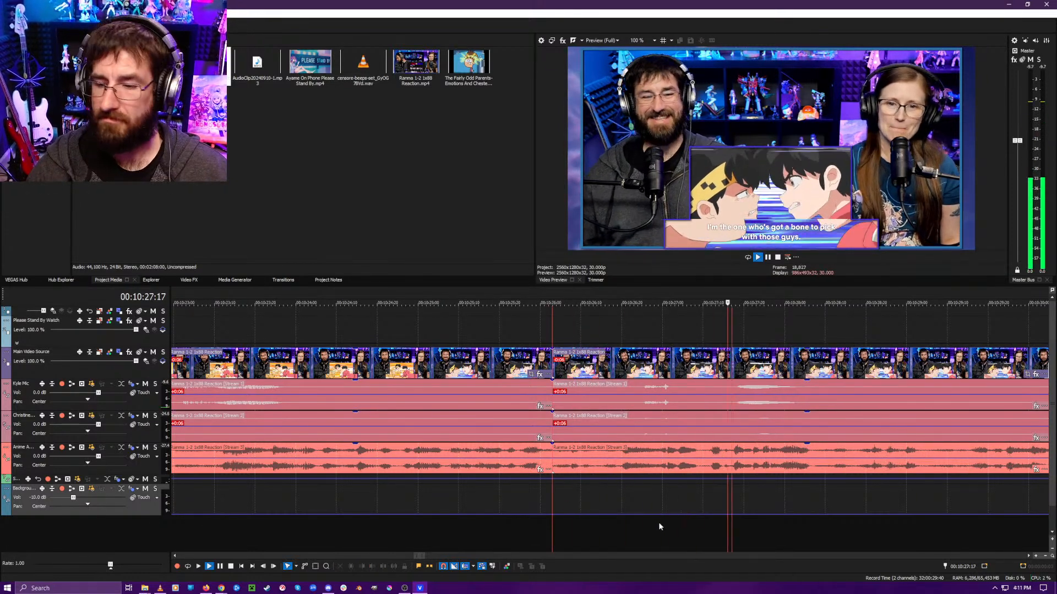
{"action": "scroll", "coordinate": [644, 513], "scroll_direction": "down", "scroll_amount": 5}
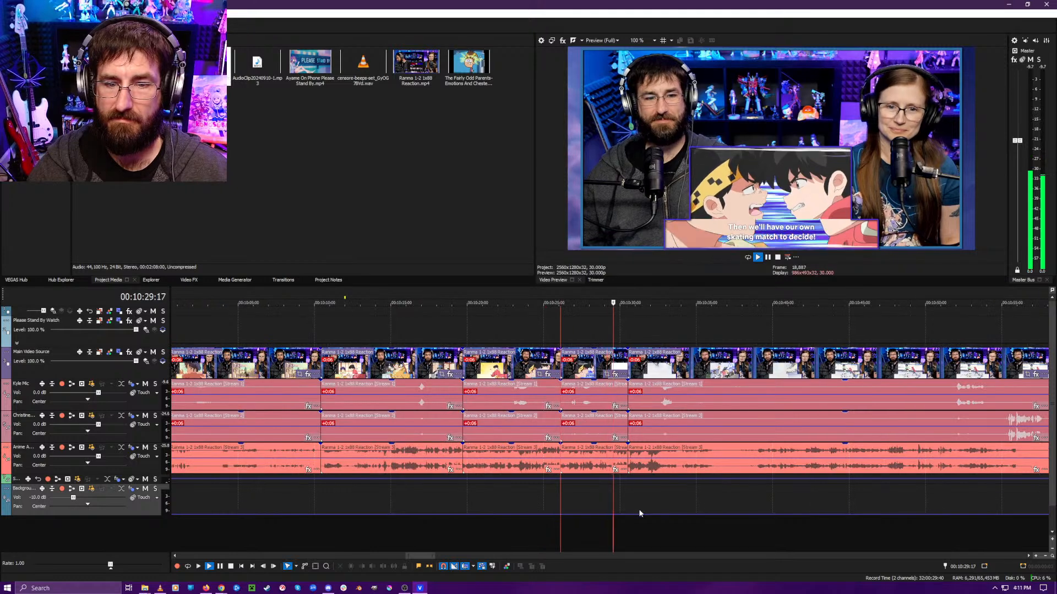
{"action": "scroll", "coordinate": [645, 523], "scroll_direction": "up", "scroll_amount": 2}
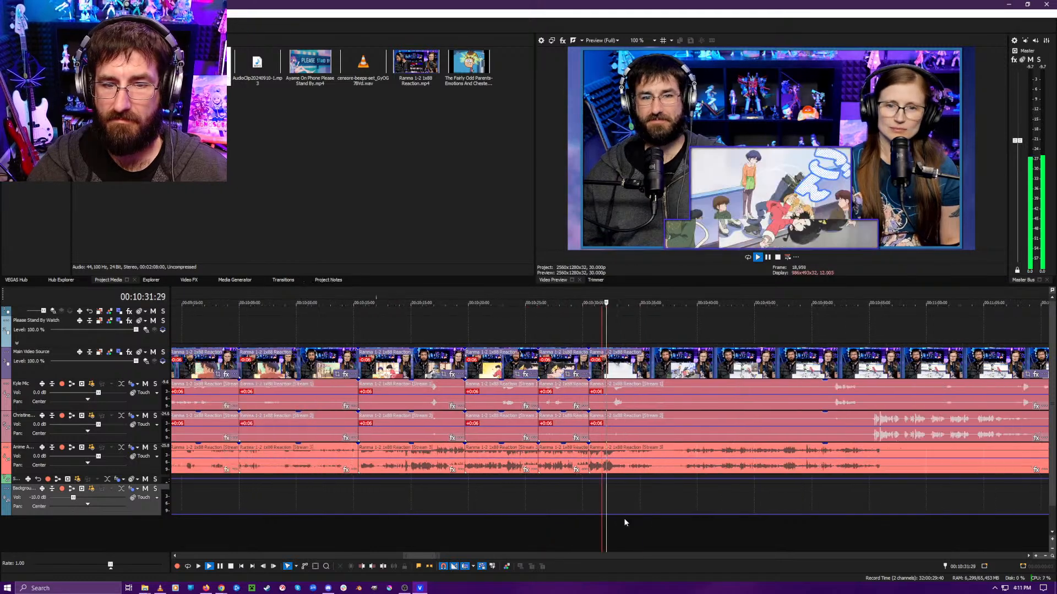
{"action": "left_click", "coordinate": [684, 525]}
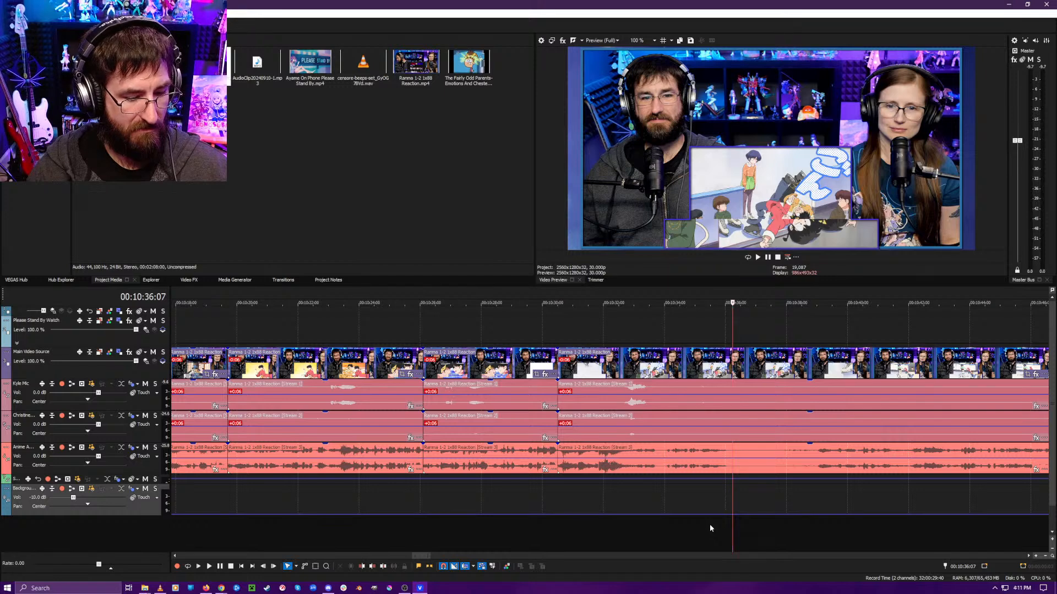
{"action": "key", "text": "s"}
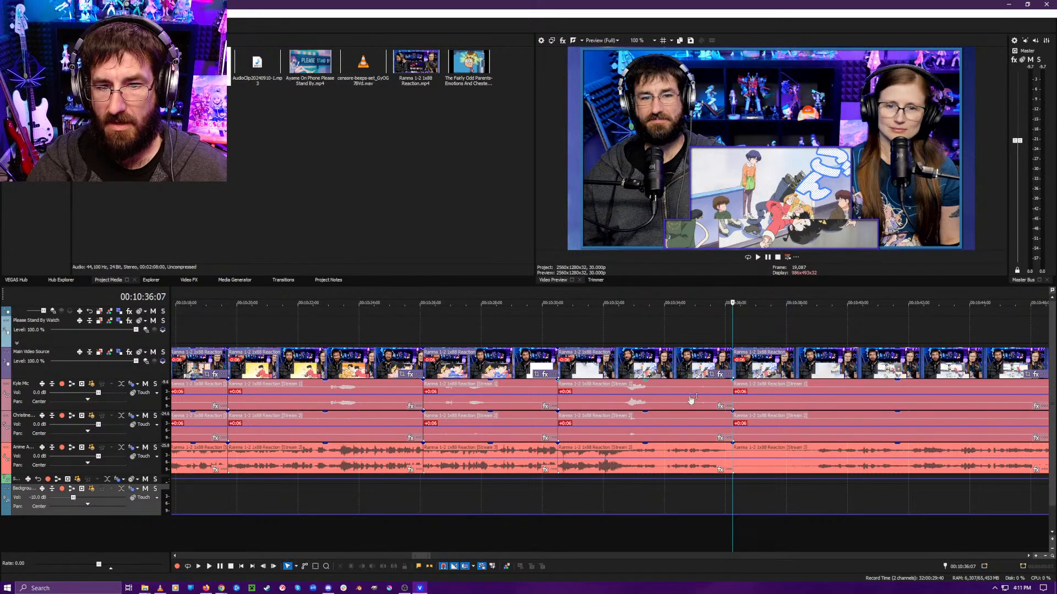
- Dip the first mic track's volume envelope over the last stretch before the 00:10:36:07 split and play that section back
{"action": "left_click", "coordinate": [682, 398]}
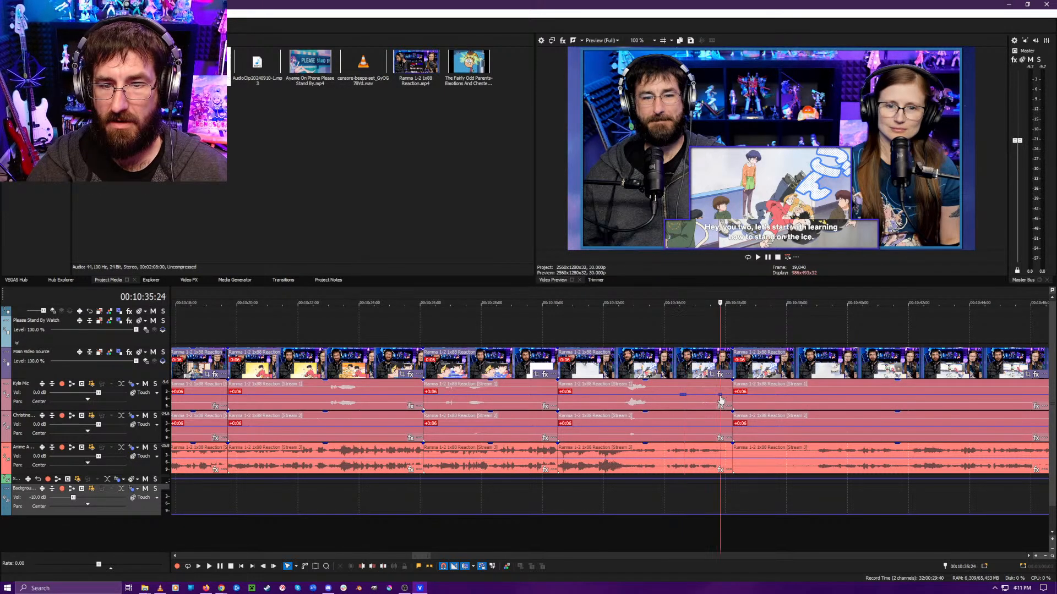
{"action": "key", "text": "space"}
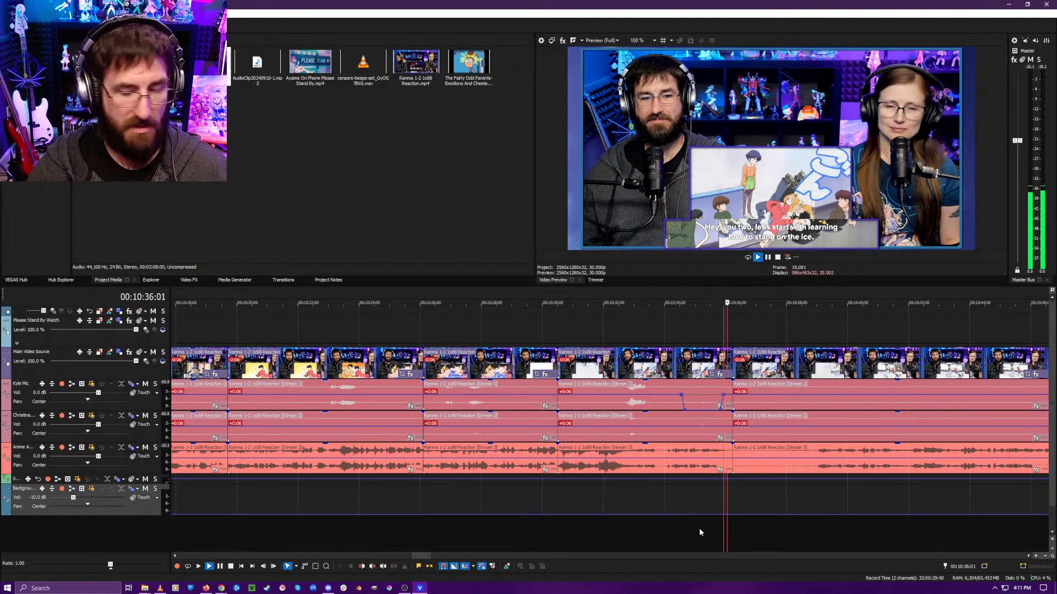
- Play through several spots of the skating scene after the 00:10:36:07 split to look for footage to cut
{"action": "scroll", "coordinate": [699, 527], "scroll_direction": "down", "scroll_amount": 5}
{"action": "left_click", "coordinate": [723, 528]}
{"action": "scroll", "coordinate": [732, 527], "scroll_direction": "up", "scroll_amount": 3}
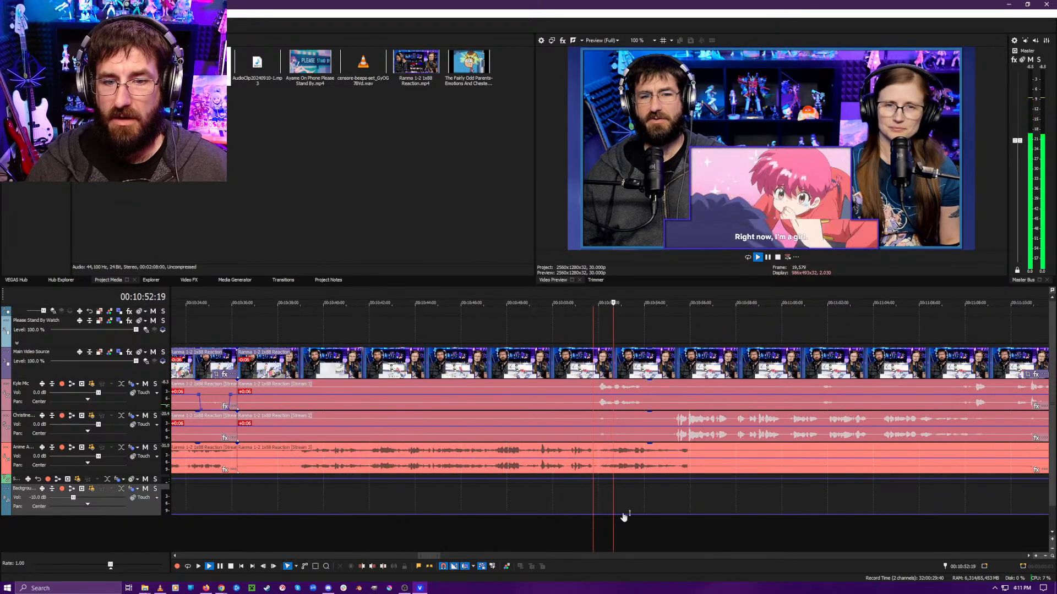
{"action": "left_click", "coordinate": [292, 523]}
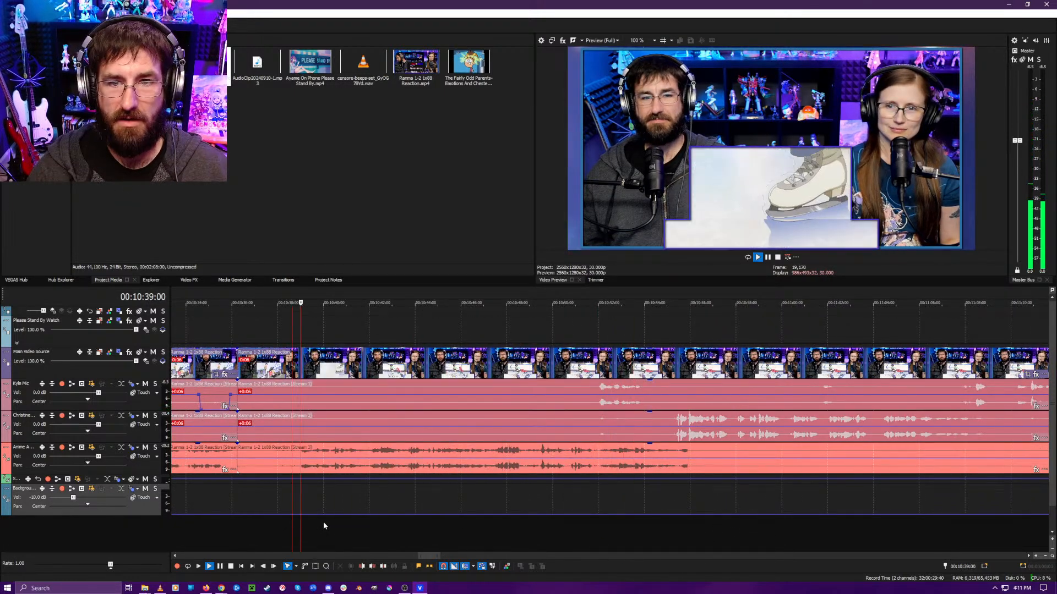
{"action": "left_click", "coordinate": [488, 530]}
{"action": "left_click", "coordinate": [480, 532]}
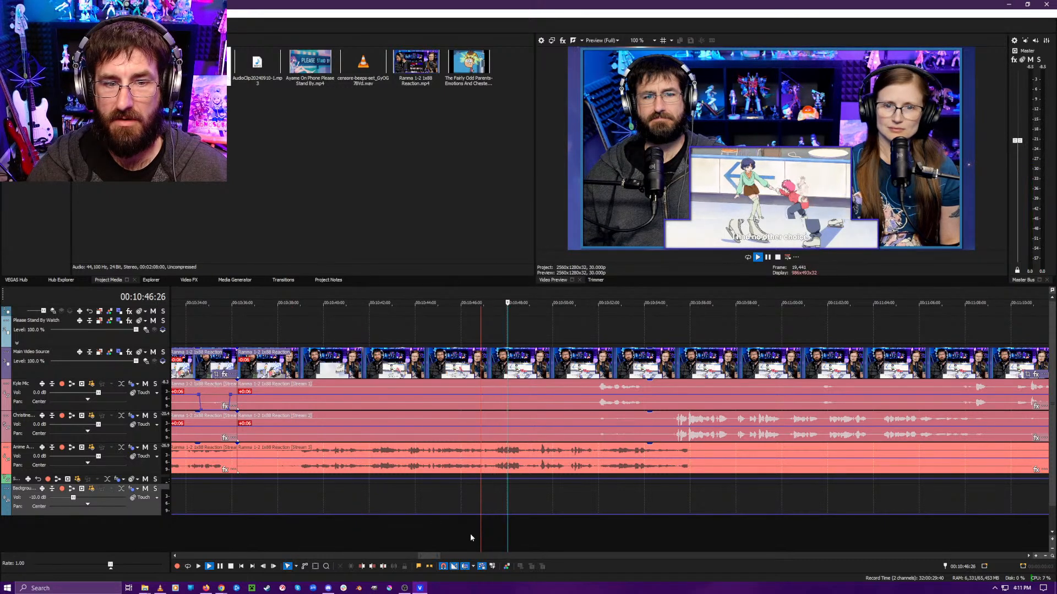
{"action": "left_click", "coordinate": [374, 530]}
{"action": "left_click", "coordinate": [362, 537]}
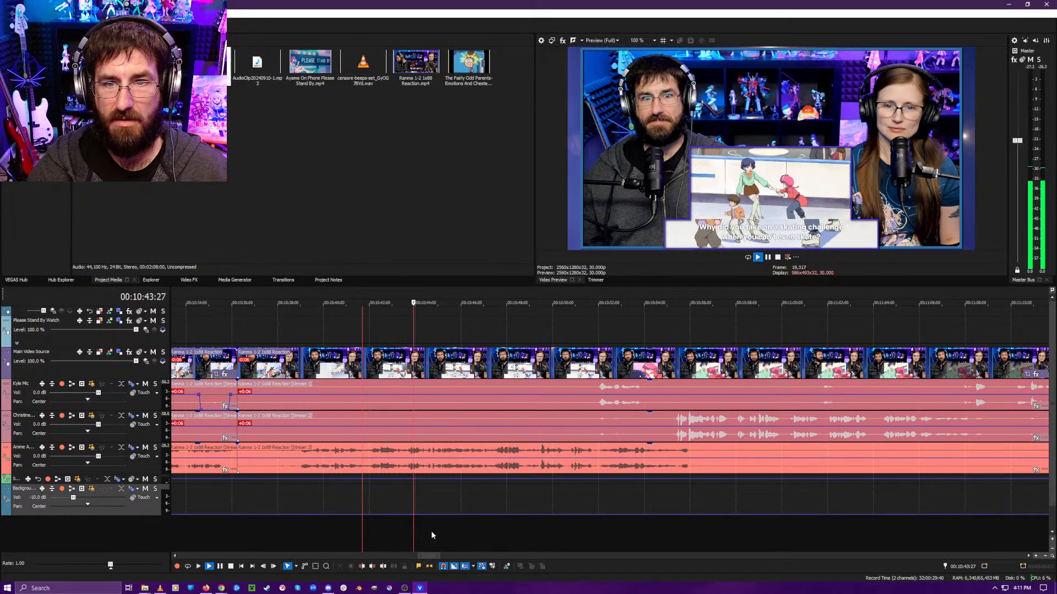
- Examine the frames around 00:10:43:20 in the skating scene, at the "Button it!" subtitle
{"action": "scroll", "coordinate": [430, 530], "scroll_direction": "up", "scroll_amount": 2}
{"action": "key", "text": "space"}
{"action": "left_click", "coordinate": [587, 523]}
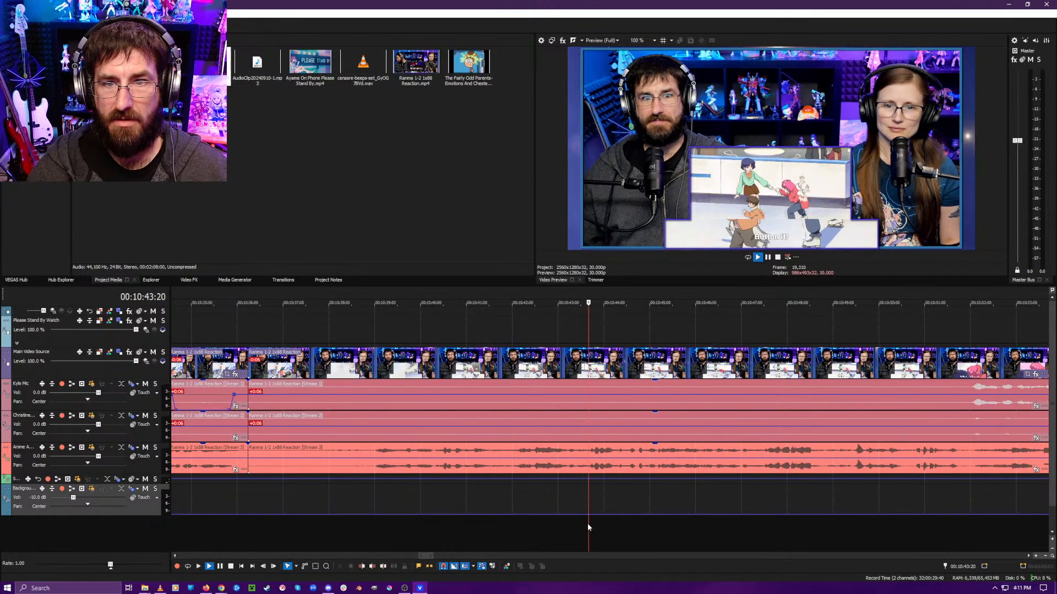
{"action": "key", "text": "space"}
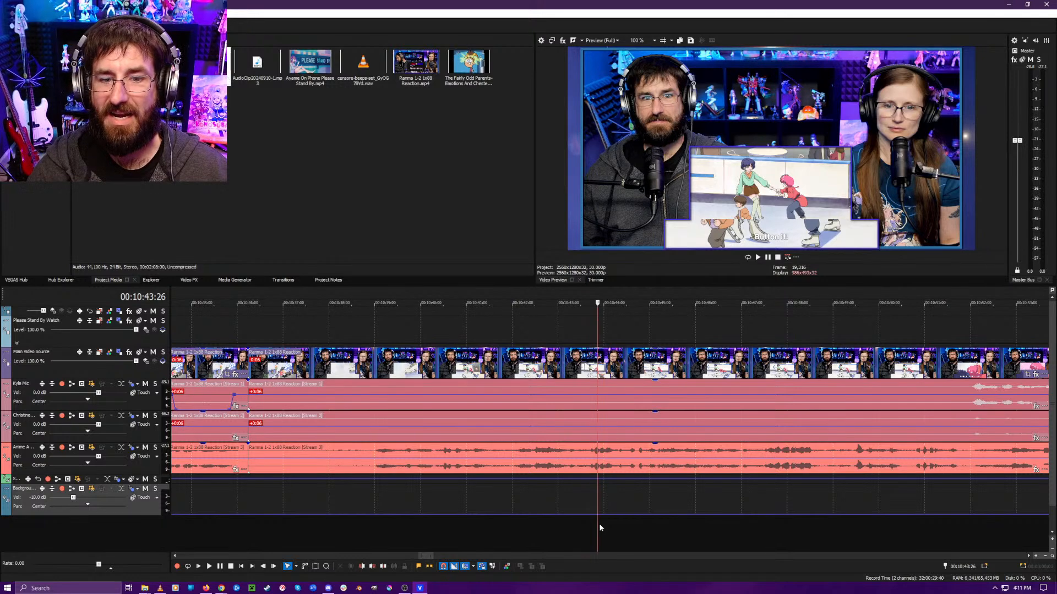
{"action": "left_click", "coordinate": [581, 524]}
{"action": "left_click", "coordinate": [574, 527]}
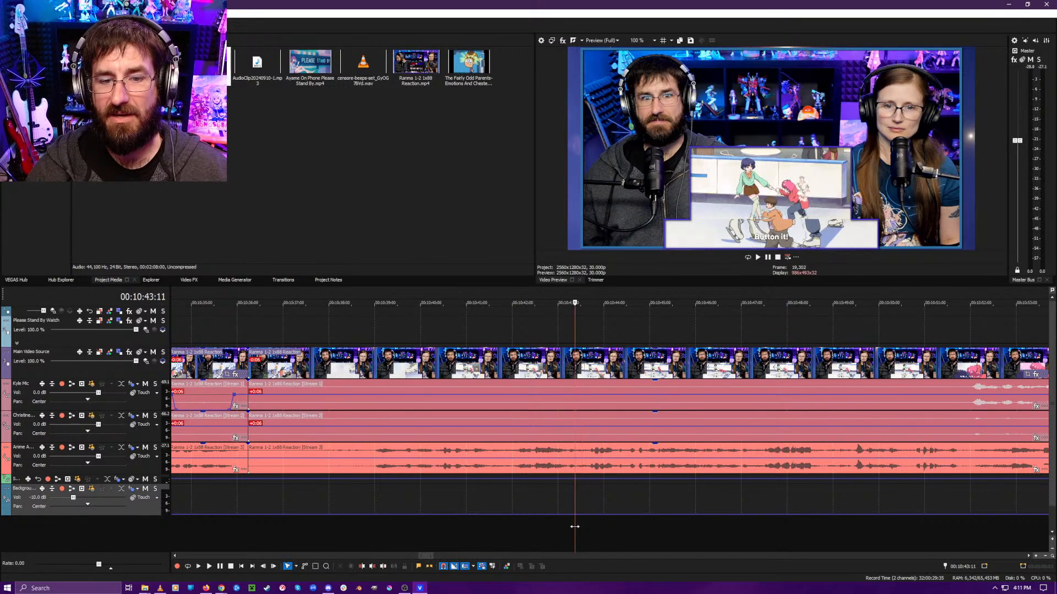
{"action": "left_click_drag", "start_coordinate": [575, 527], "coordinate": [540, 537]}
{"action": "key", "text": "space"}
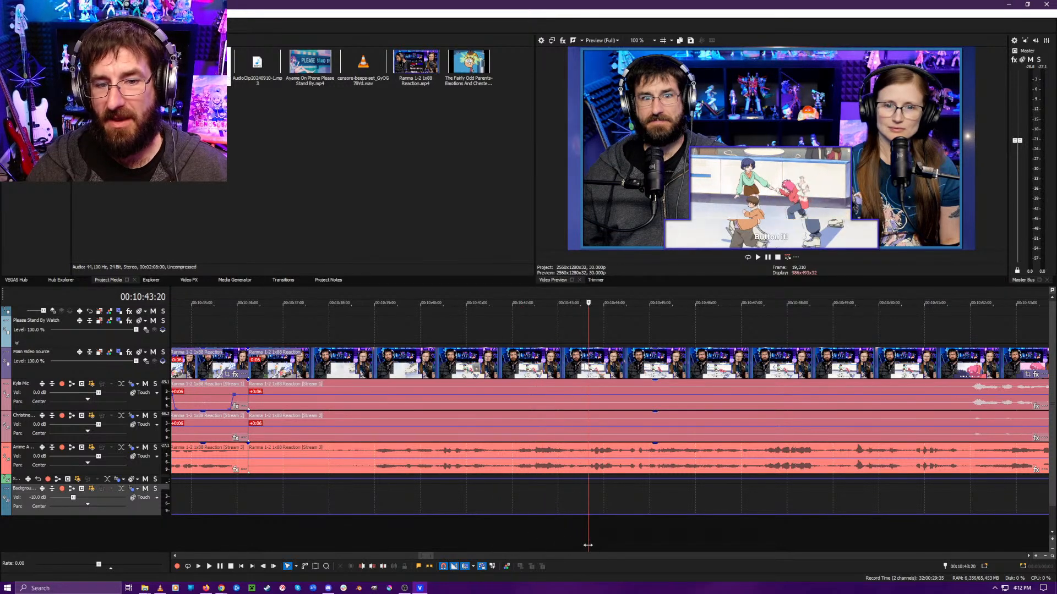
{"action": "key", "text": "space"}
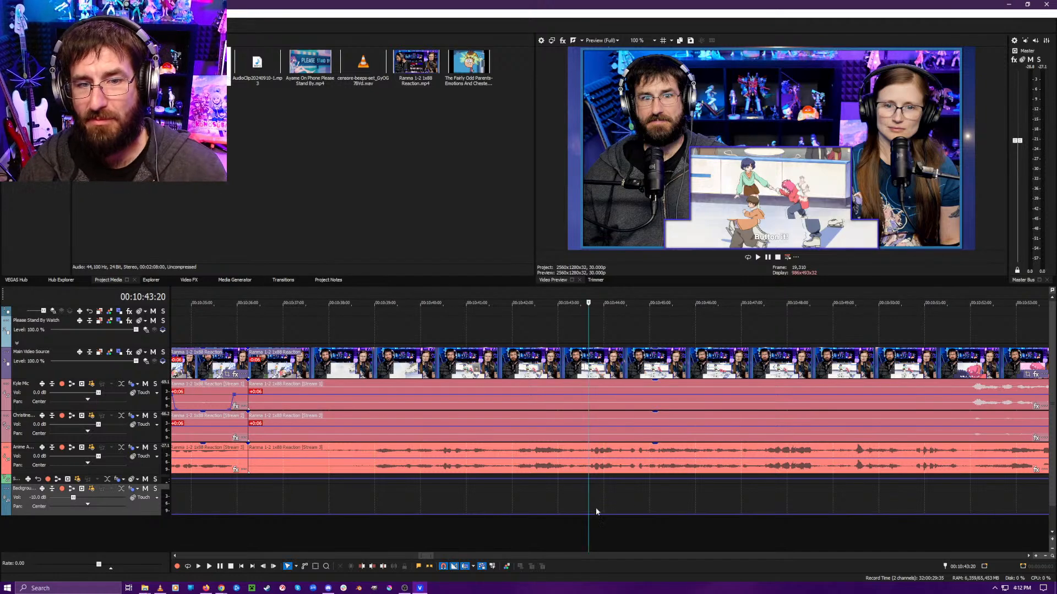
- Enlarge the video preview to inspect the skating shot from 00:10:43:20 to 00:10:44:14, and shrink the preview back to a small size
{"action": "left_click_drag", "start_coordinate": [666, 307], "coordinate": [653, 409]}
{"action": "left_click_drag", "start_coordinate": [428, 347], "coordinate": [283, 346]}
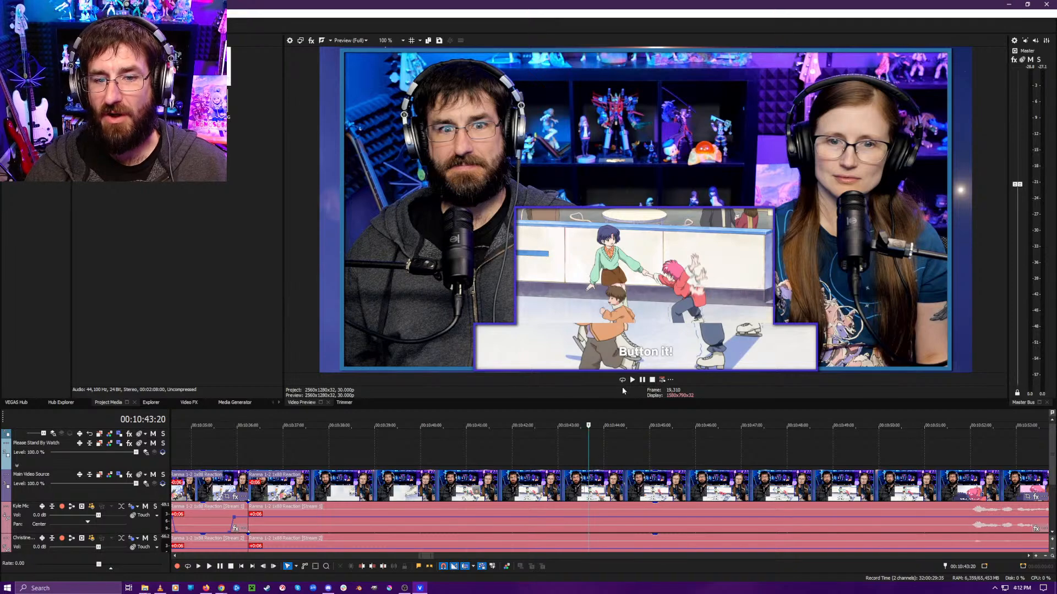
{"action": "left_click", "coordinate": [631, 380]}
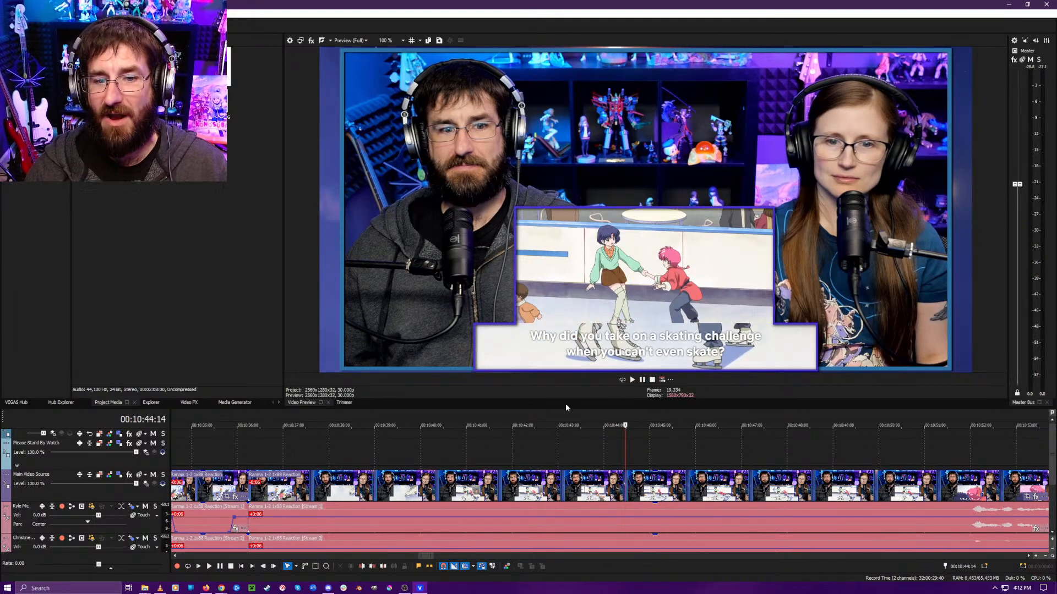
{"action": "left_click_drag", "start_coordinate": [454, 408], "coordinate": [514, 266]}
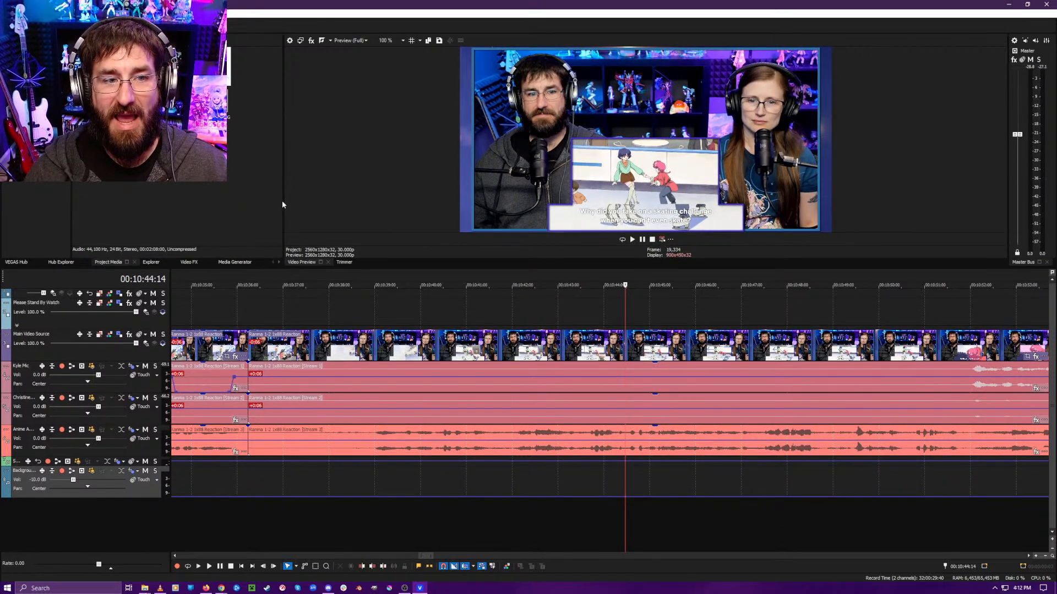
{"action": "left_click_drag", "start_coordinate": [283, 203], "coordinate": [610, 237]}
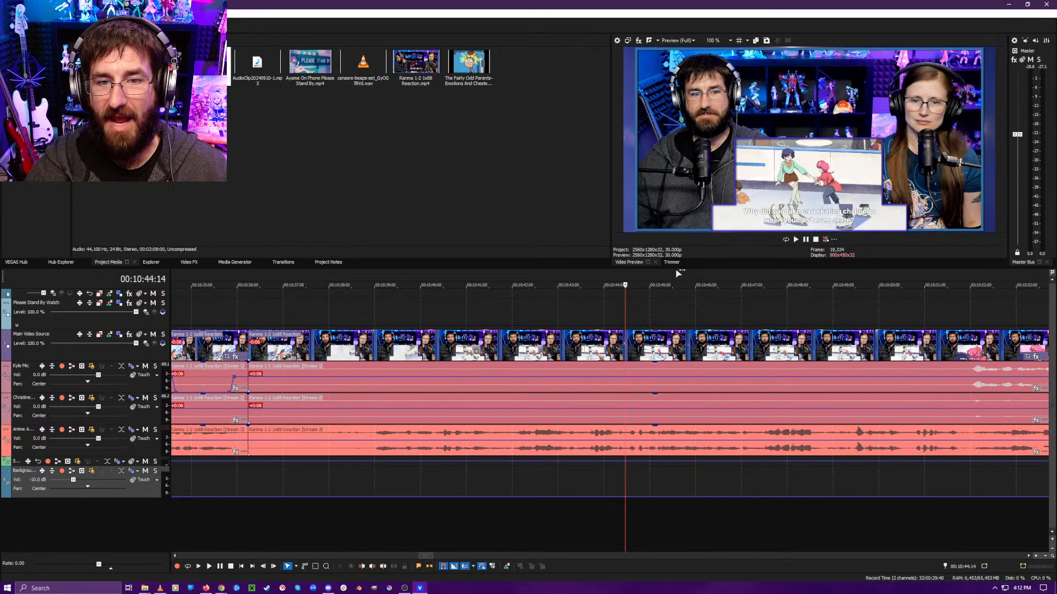
{"action": "left_click_drag", "start_coordinate": [679, 270], "coordinate": [678, 297]}
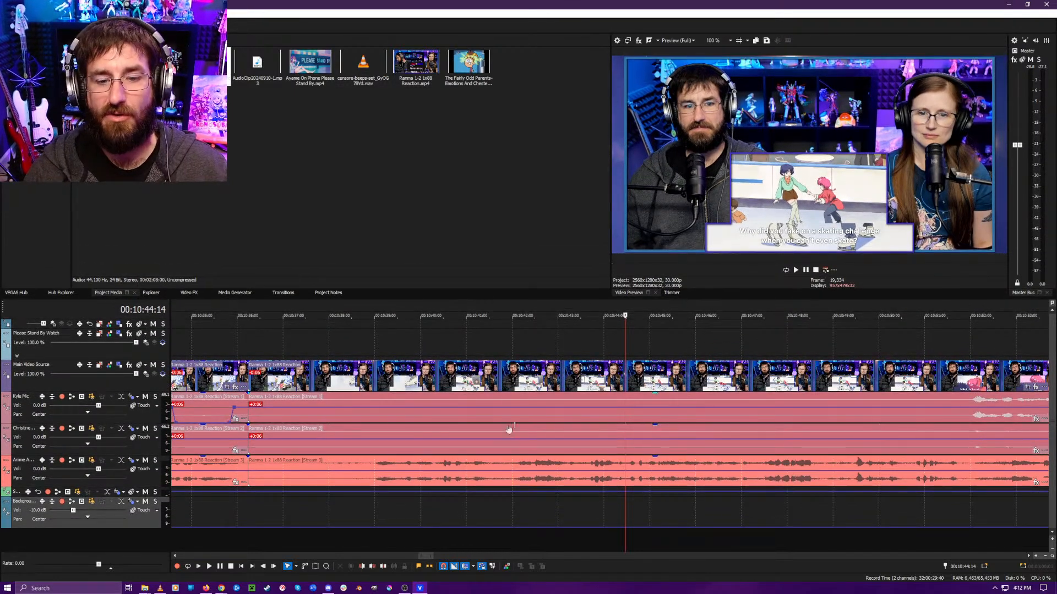
- Trim the start of the segment after the 00:10:36:07 split up to 00:10:38:26, close the gap and play the cut
{"action": "left_click", "coordinate": [510, 527]}
{"action": "left_click", "coordinate": [363, 526]}
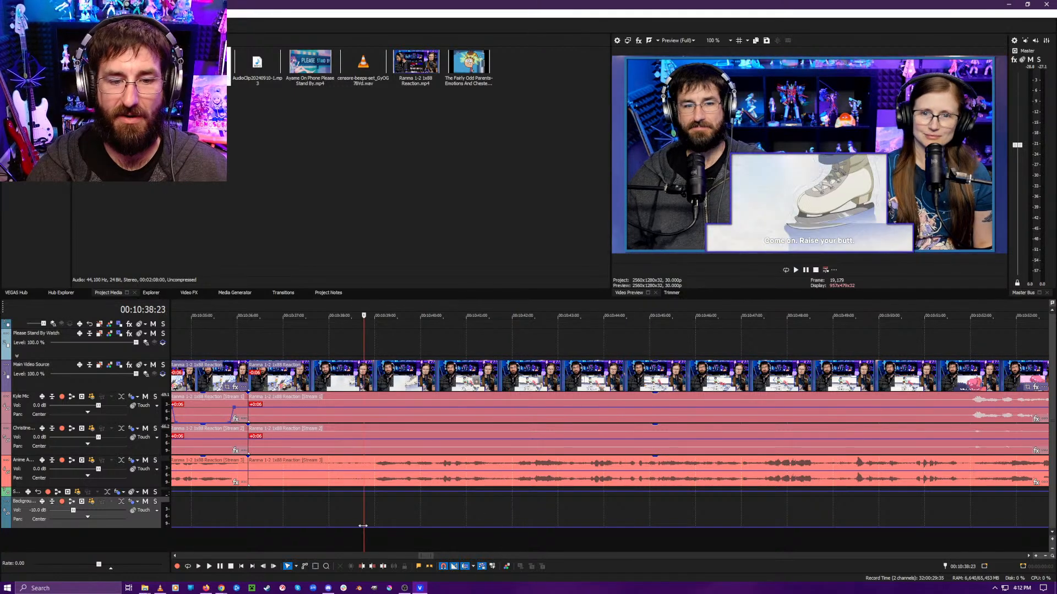
{"action": "left_click", "coordinate": [514, 530]}
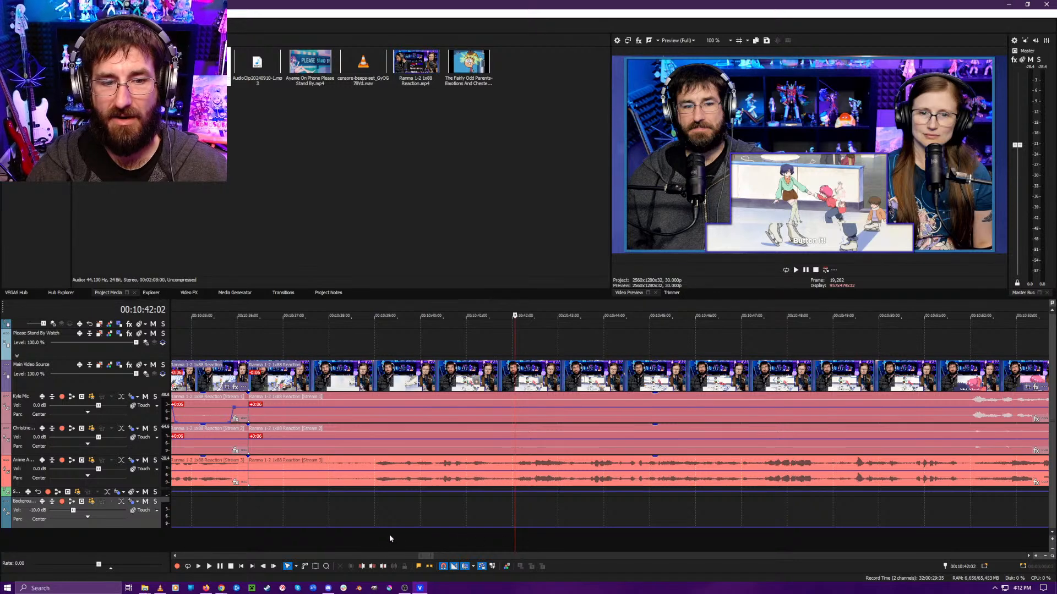
{"action": "left_click", "coordinate": [376, 539]}
{"action": "left_click_drag", "start_coordinate": [362, 541], "coordinate": [369, 544]}
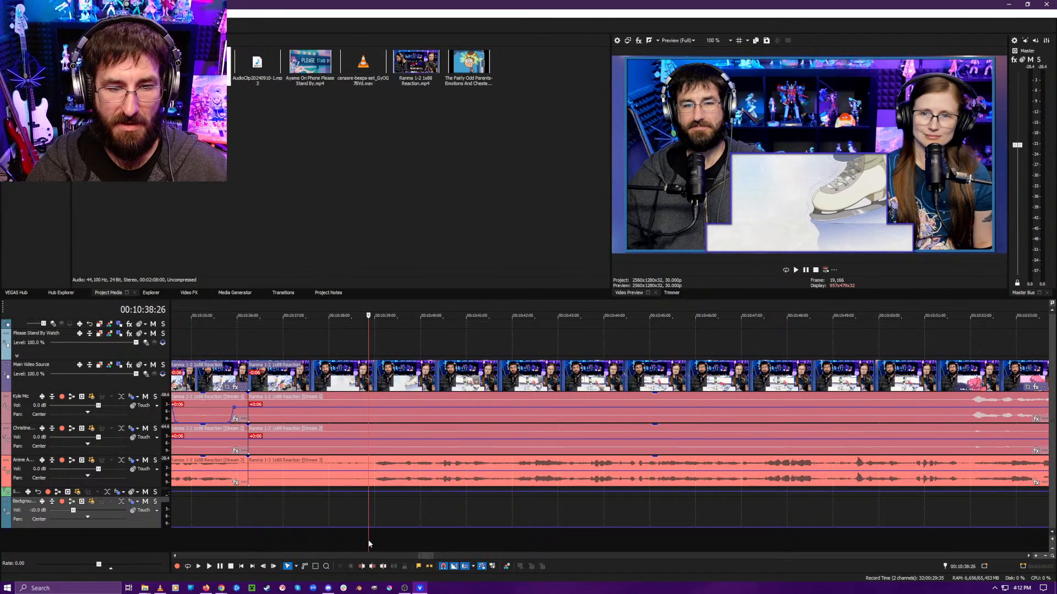
{"action": "key", "text": "space"}
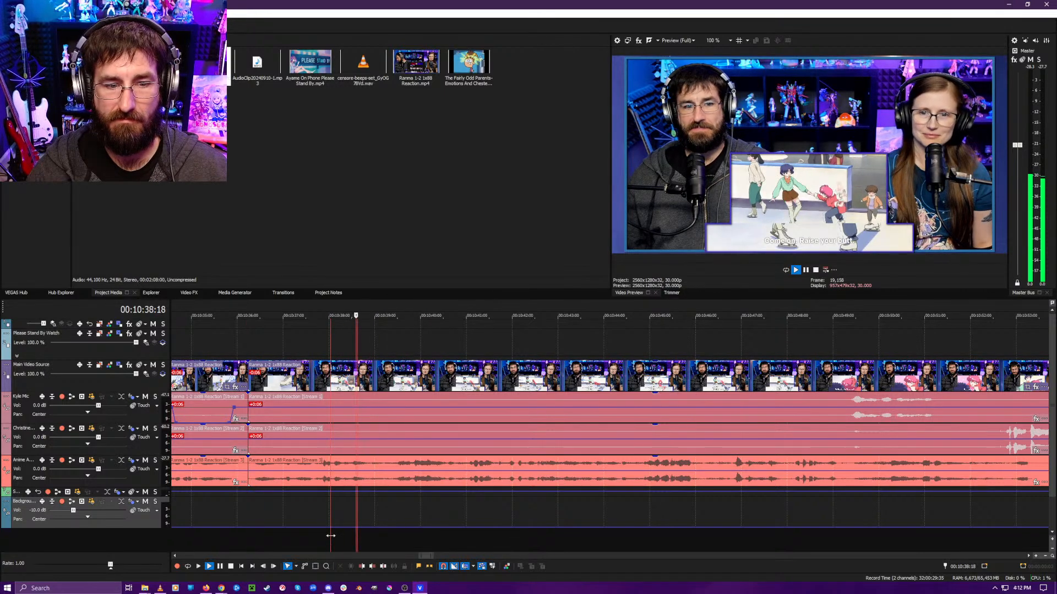
- Split the footage at 00:10:38:26, trim about half a second from the start of the following segment, and close the gap
{"action": "key", "text": "space"}
{"action": "key", "text": "s"}
{"action": "left_click", "coordinate": [394, 541]}
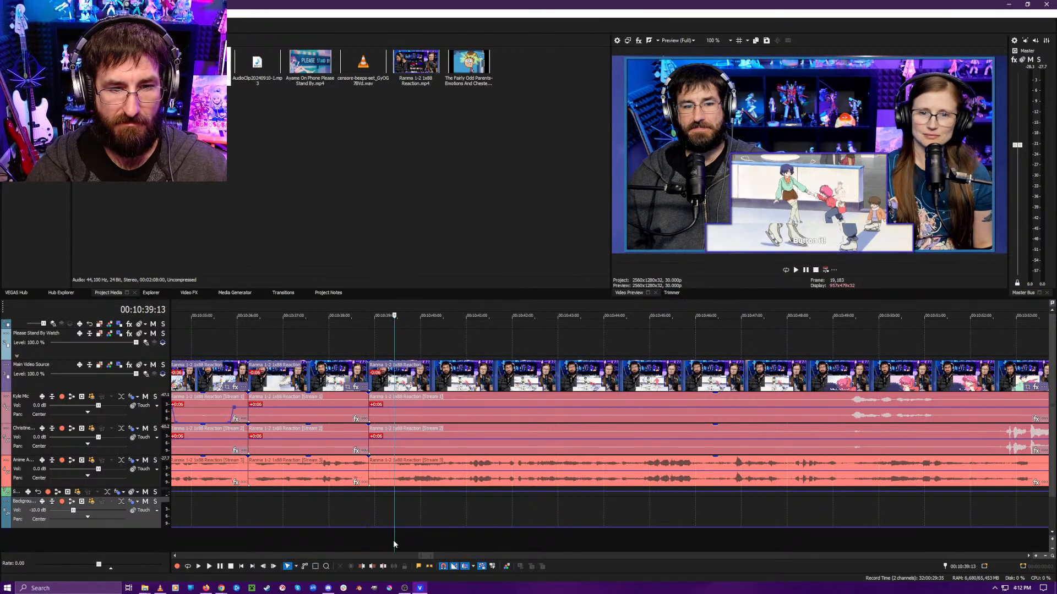
{"action": "left_click", "coordinate": [391, 540]}
{"action": "key", "text": "alt+["}
{"action": "key", "text": "space"}
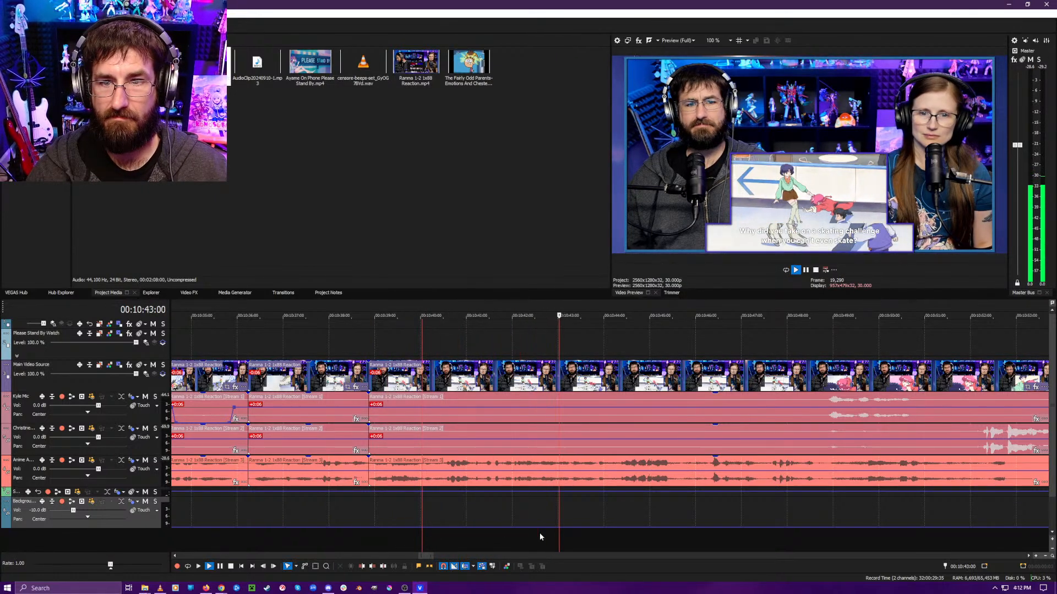
- Split the footage at 00:10:43:24, during the "Why did you take on a skating challenge" line
{"action": "key", "text": "Return"}
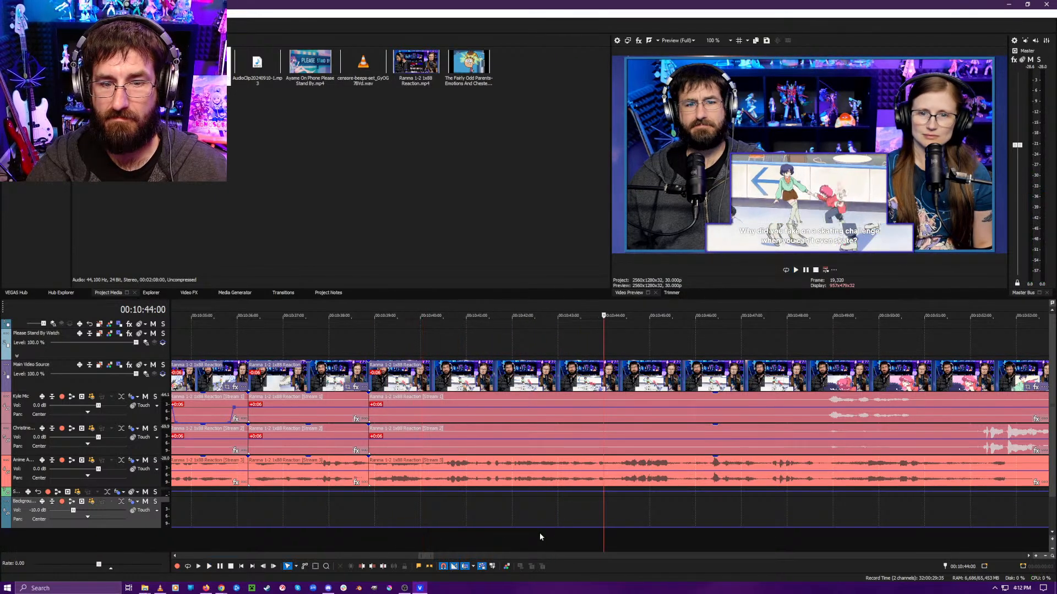
{"action": "left_click", "coordinate": [593, 536]}
{"action": "key", "text": "space"}
{"action": "key", "text": "space"}
{"action": "key", "text": "s"}
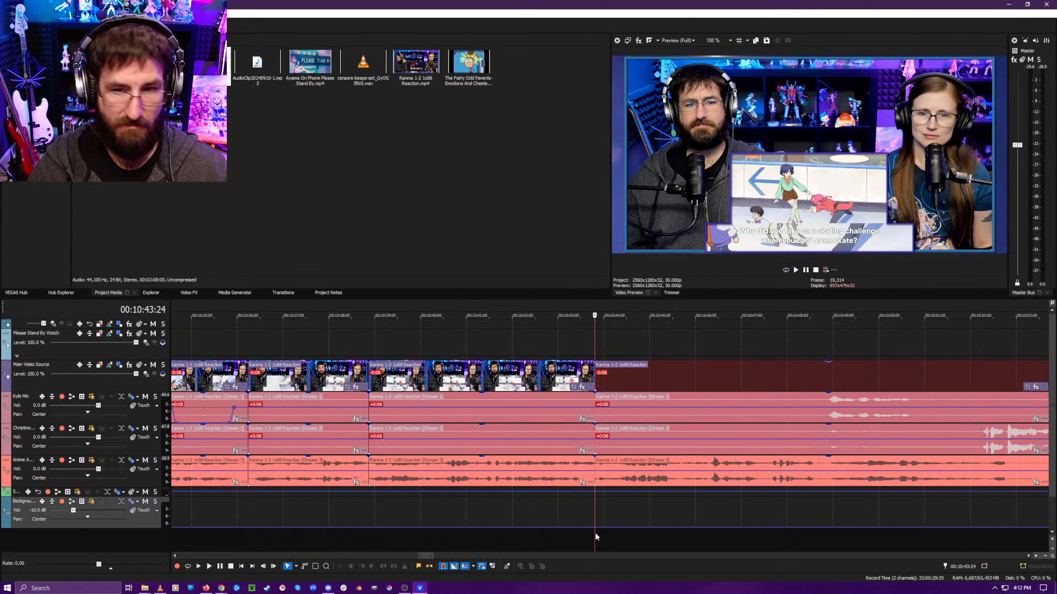
- Trim about two seconds from the start of the segment after the 00:10:43:24 split, close the gap and replay the surrounding cuts
{"action": "key", "text": "space"}
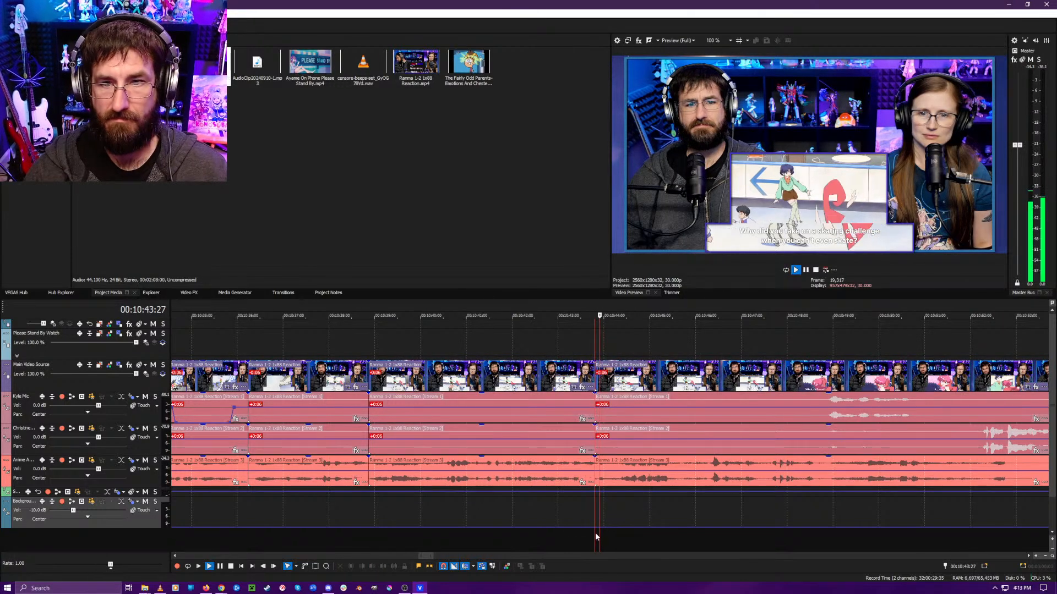
{"action": "left_click", "coordinate": [692, 533]}
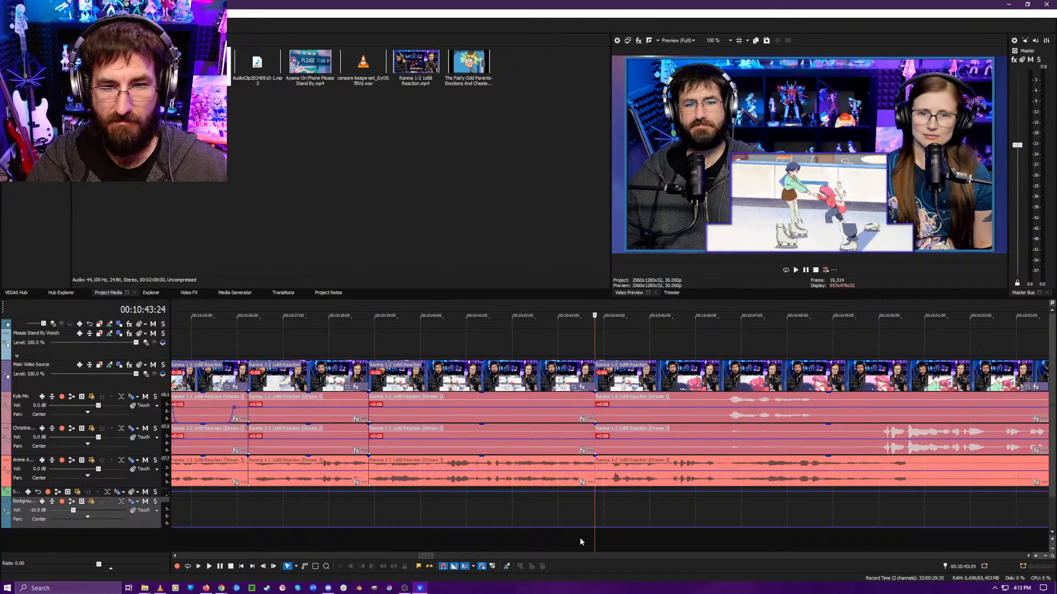
{"action": "left_click", "coordinate": [554, 543]}
{"action": "key", "text": "space"}
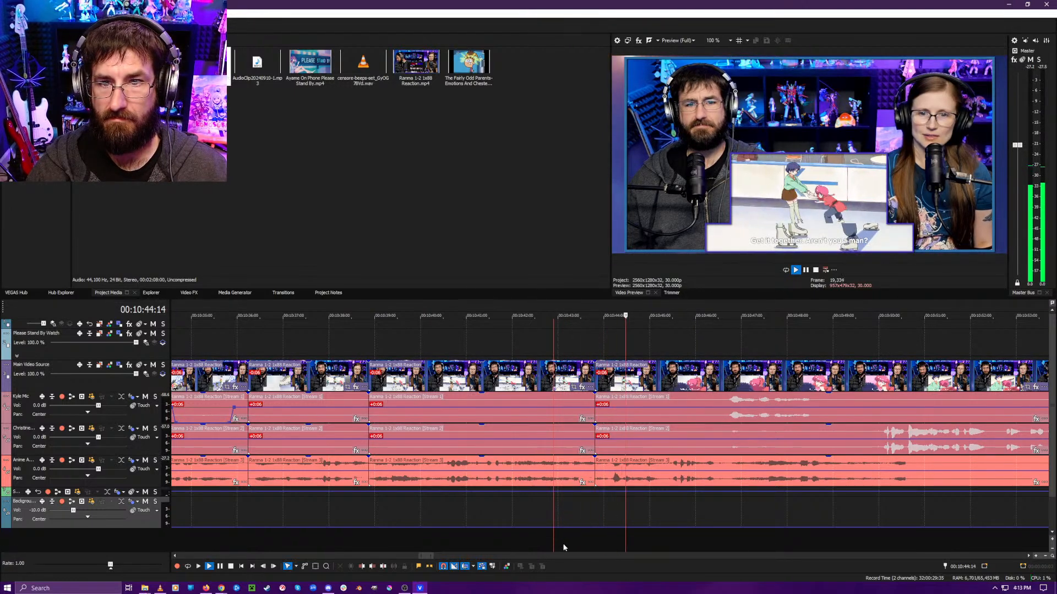
{"action": "key", "text": "space"}
{"action": "key", "text": "space"}
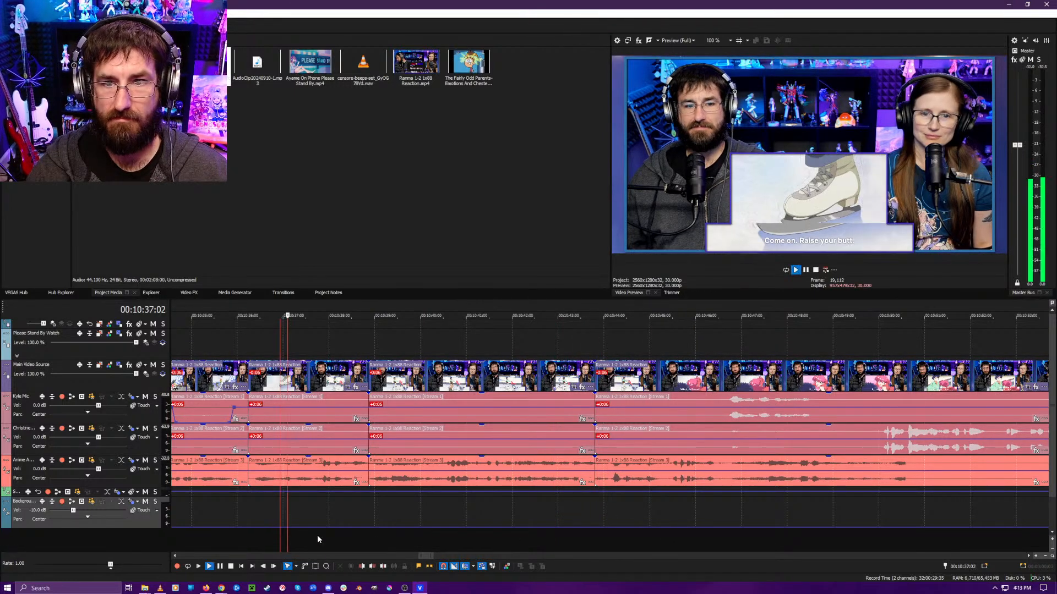
{"action": "key", "text": "space"}
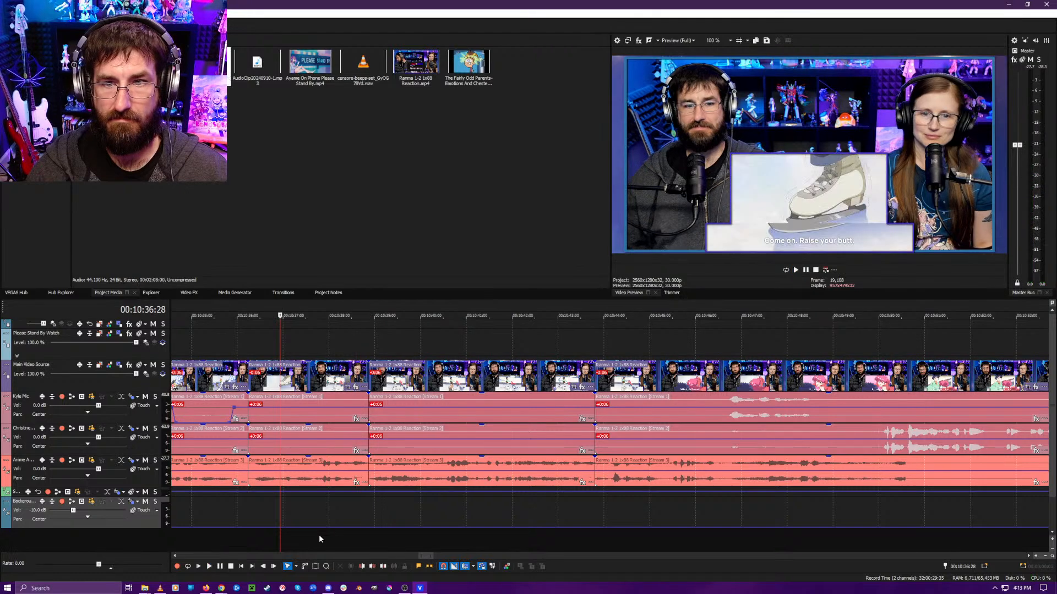
- Delete the segment between the 00:10:38:26 and 00:10:43:24 splits, close the gap and play across the new cut
{"action": "left_click", "coordinate": [370, 463]}
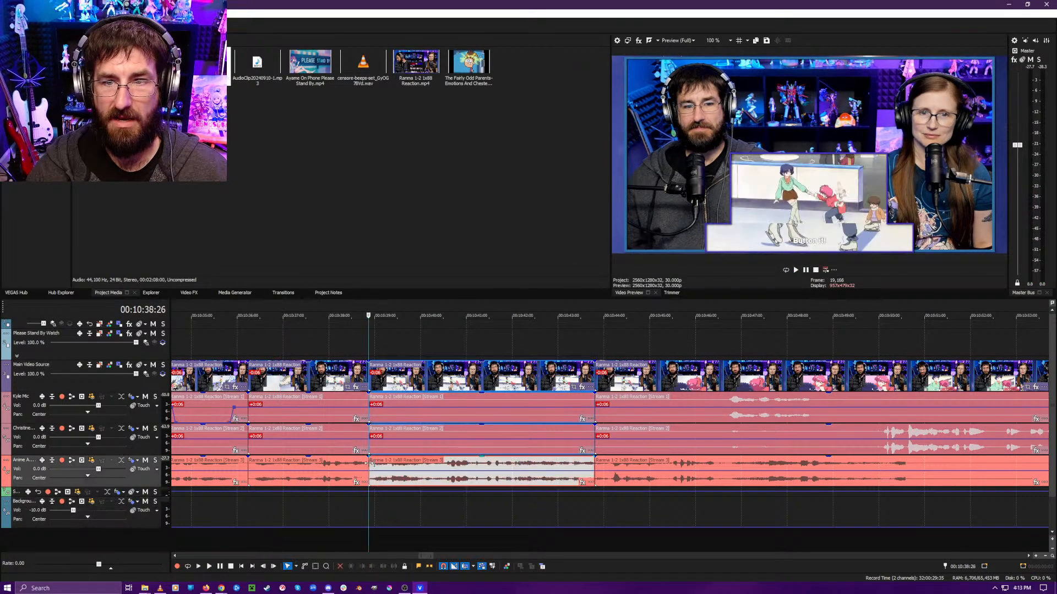
{"action": "left_click", "coordinate": [431, 382]}
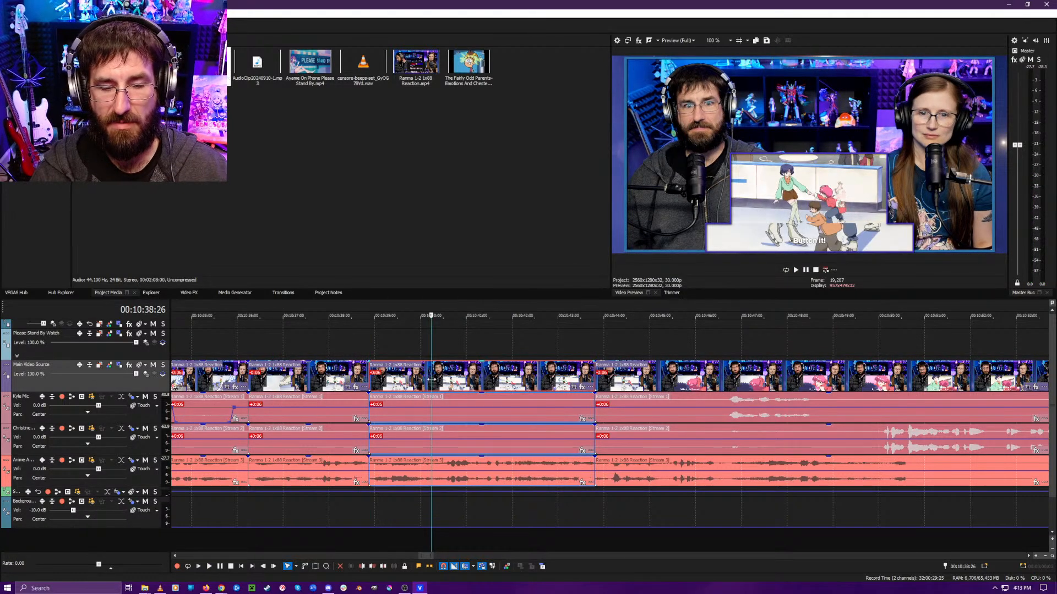
{"action": "key", "text": "Delete"}
{"action": "left_click", "coordinate": [335, 530]}
{"action": "key", "text": "space"}
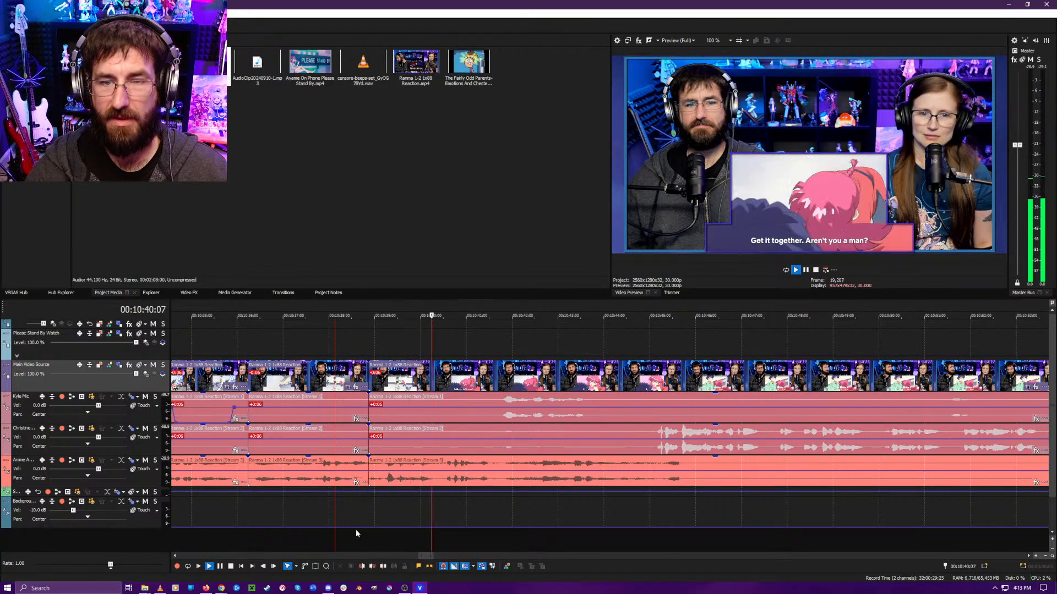
- Review the reaction footage from about 10:43 into the paused-anime discussion around 11:08
{"action": "left_click", "coordinate": [552, 532]}
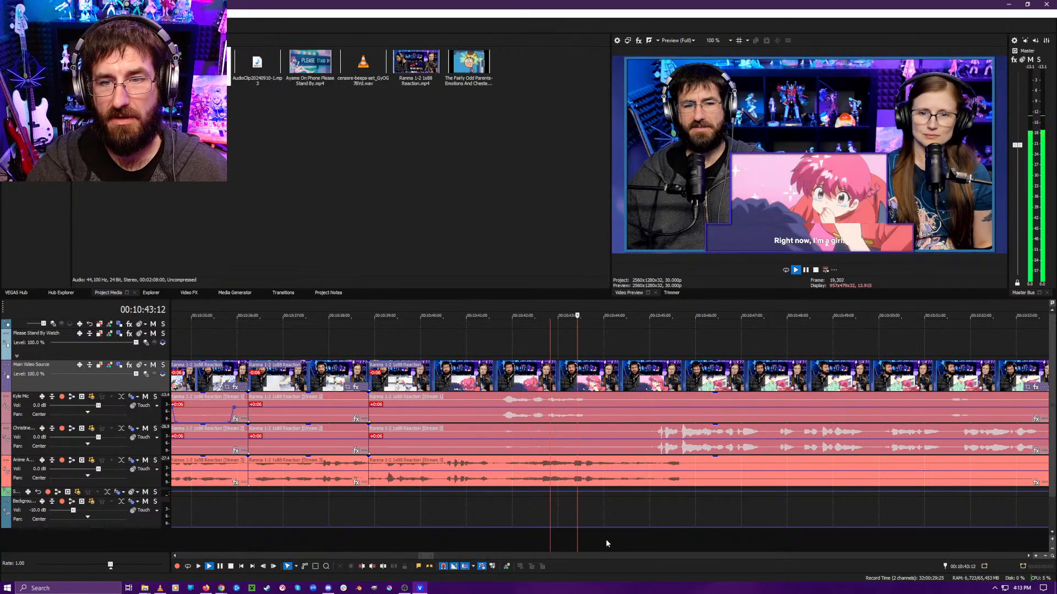
{"action": "left_click", "coordinate": [676, 540]}
{"action": "key", "text": "space"}
{"action": "scroll", "coordinate": [677, 543], "scroll_direction": "down", "scroll_amount": 5}
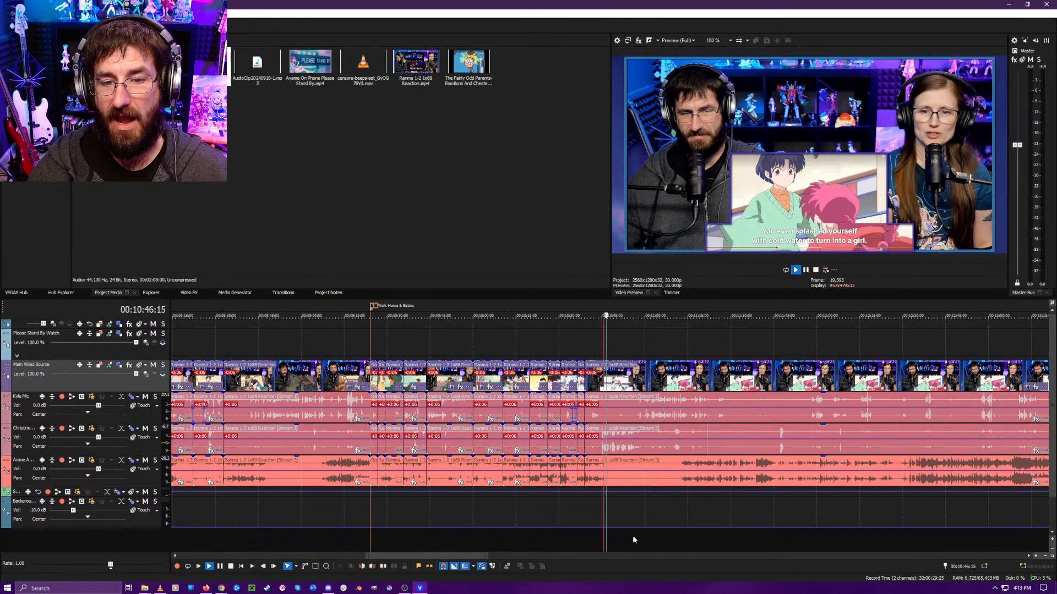
{"action": "left_click", "coordinate": [661, 537]}
{"action": "left_click", "coordinate": [693, 538]}
{"action": "scroll", "coordinate": [692, 538], "scroll_direction": "up", "scroll_amount": 3}
{"action": "left_click", "coordinate": [540, 543]}
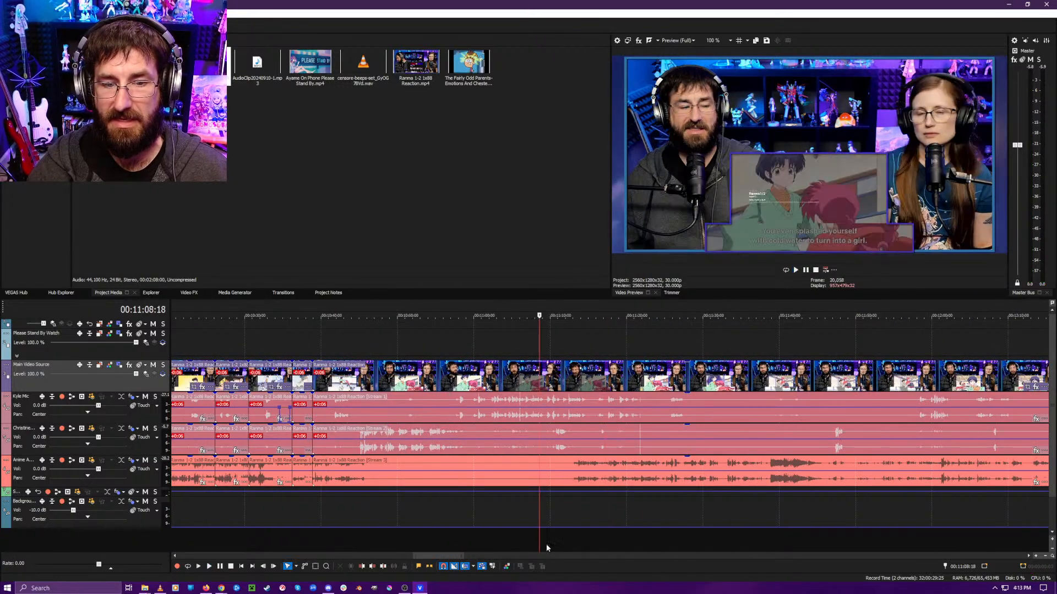
- Play on from 11:08:18 and split all tracks at 11:30:16, after the subtitle "Will you excuse me?"
{"action": "key", "text": "space"}
{"action": "left_click", "coordinate": [609, 541]}
{"action": "scroll", "coordinate": [610, 542], "scroll_direction": "up", "scroll_amount": 4}
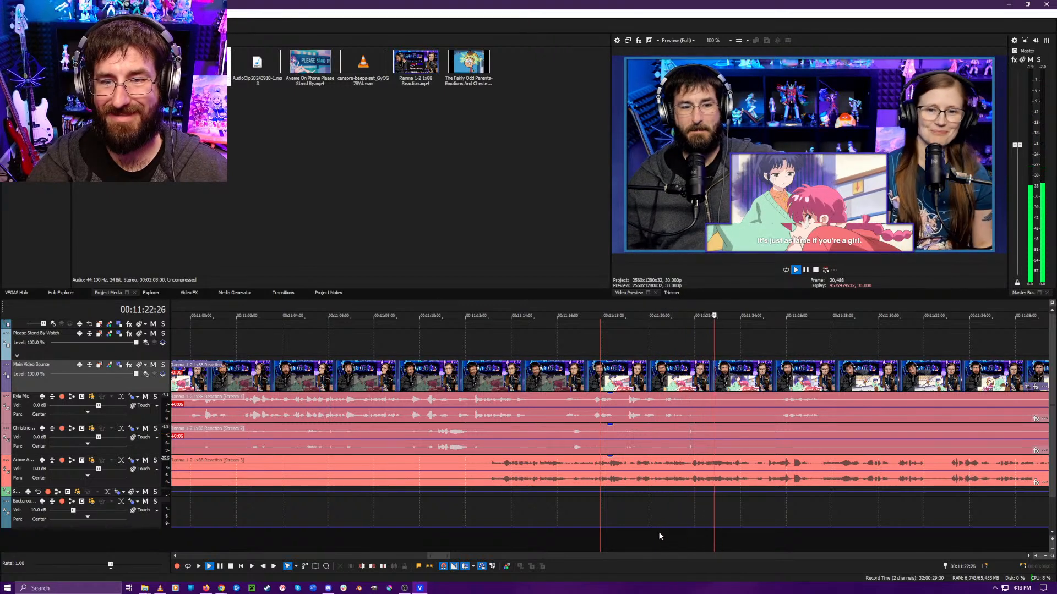
{"action": "scroll", "coordinate": [658, 533], "scroll_direction": "down", "scroll_amount": 3}
{"action": "scroll", "coordinate": [623, 532], "scroll_direction": "up", "scroll_amount": 4}
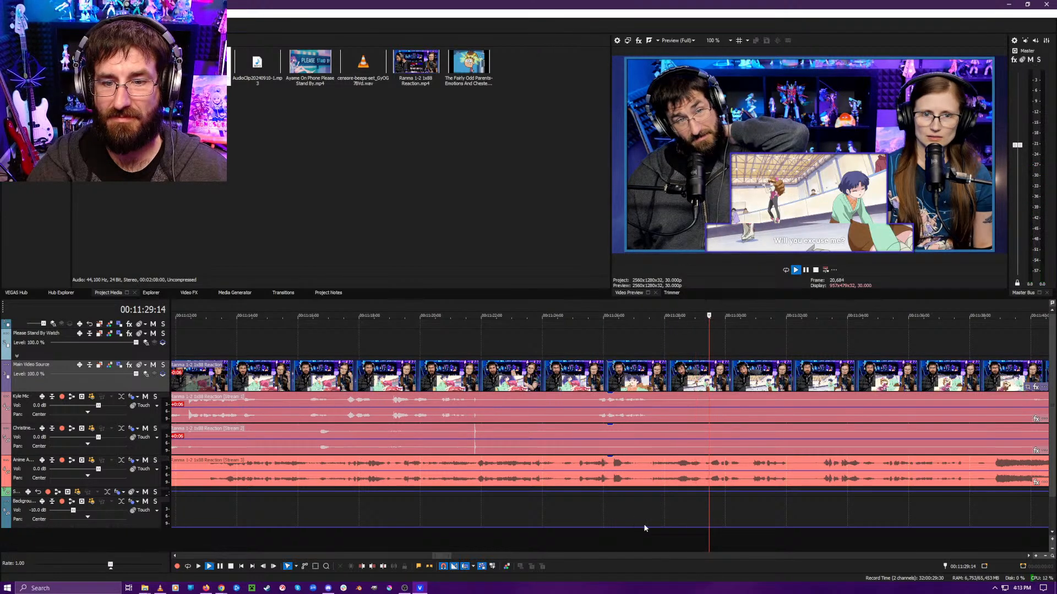
{"action": "key", "text": "s"}
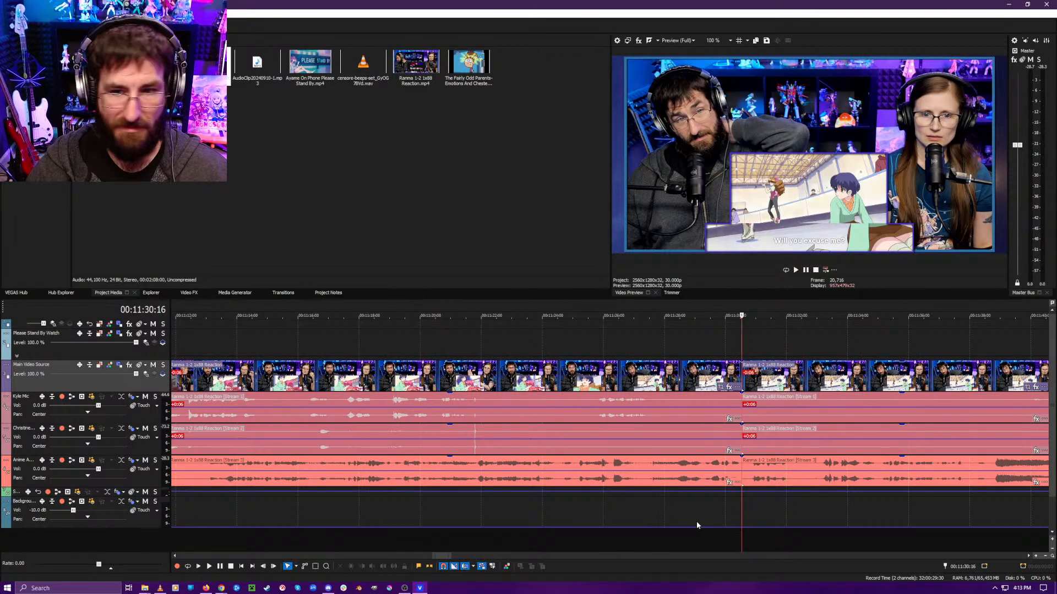
- Preview the footage after the 11:30:16 split, sampling the skating scene up to about 11:47 and rechecking around 11:37:21
{"action": "scroll", "coordinate": [715, 525], "scroll_direction": "down", "scroll_amount": 2}
{"action": "scroll", "coordinate": [673, 520], "scroll_direction": "up", "scroll_amount": 1}
{"action": "scroll", "coordinate": [835, 535], "scroll_direction": "down", "scroll_amount": 3}
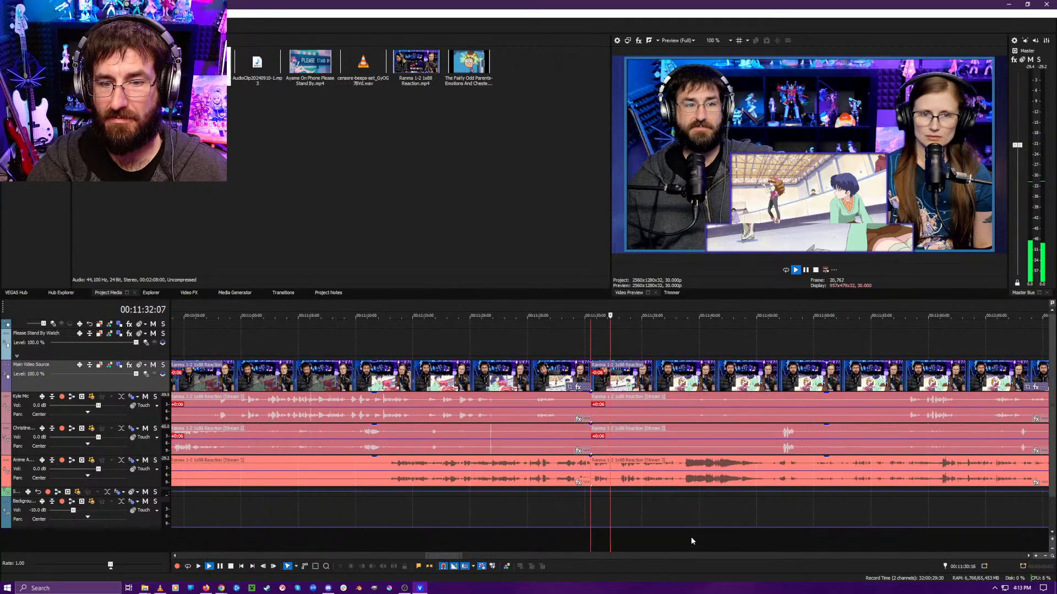
{"action": "left_click", "coordinate": [691, 538]}
{"action": "scroll", "coordinate": [695, 541], "scroll_direction": "up", "scroll_amount": 4}
{"action": "scroll", "coordinate": [652, 538], "scroll_direction": "down", "scroll_amount": 3}
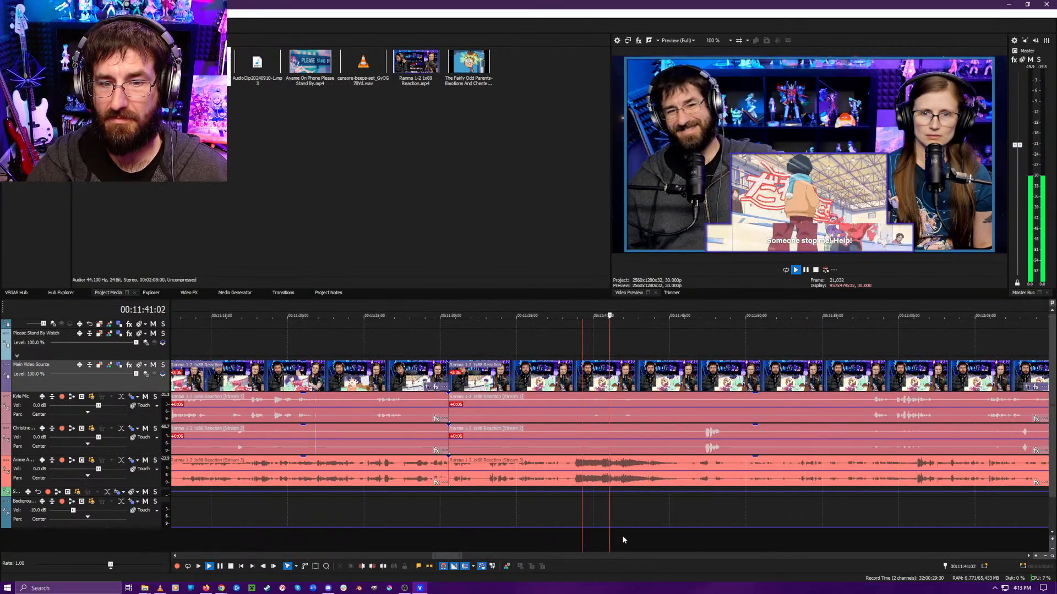
{"action": "left_click", "coordinate": [626, 542]}
{"action": "left_click", "coordinate": [702, 539]}
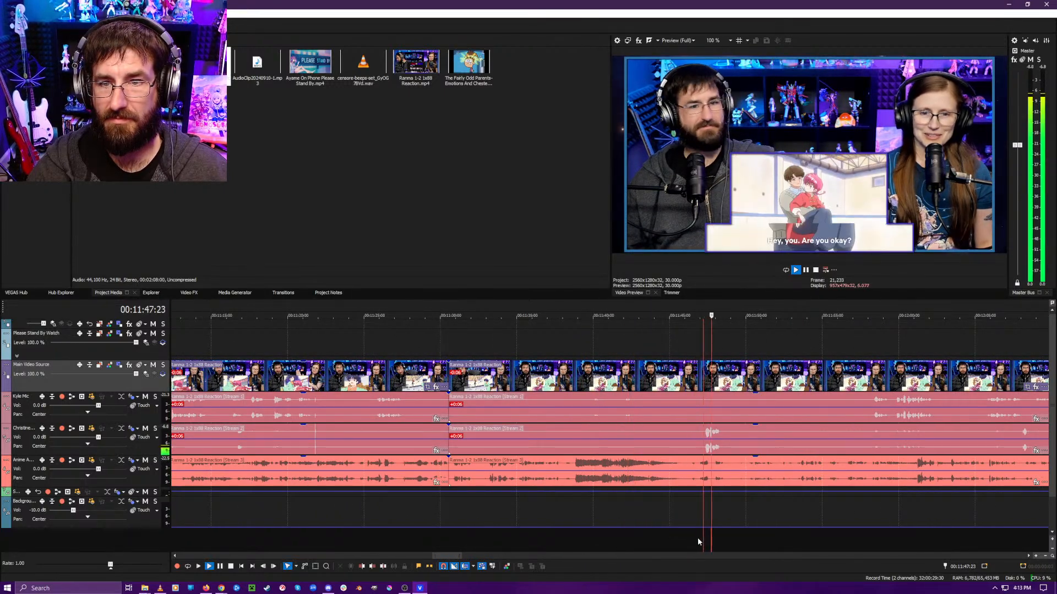
{"action": "left_click", "coordinate": [557, 540]}
{"action": "key", "text": "space"}
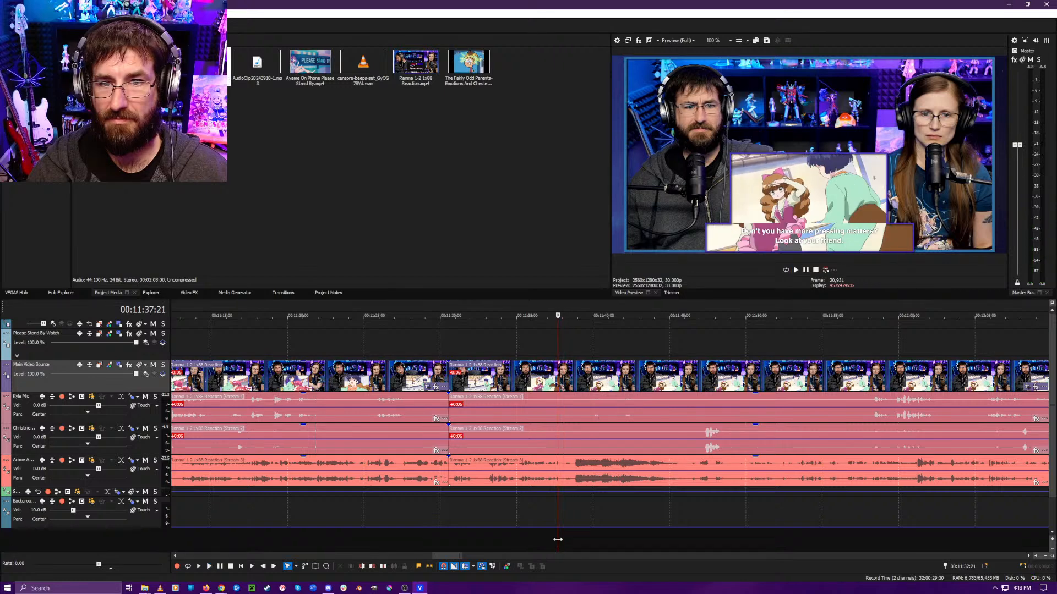
{"action": "scroll", "coordinate": [602, 543], "scroll_direction": "up", "scroll_amount": 3}
{"action": "key", "text": "space"}
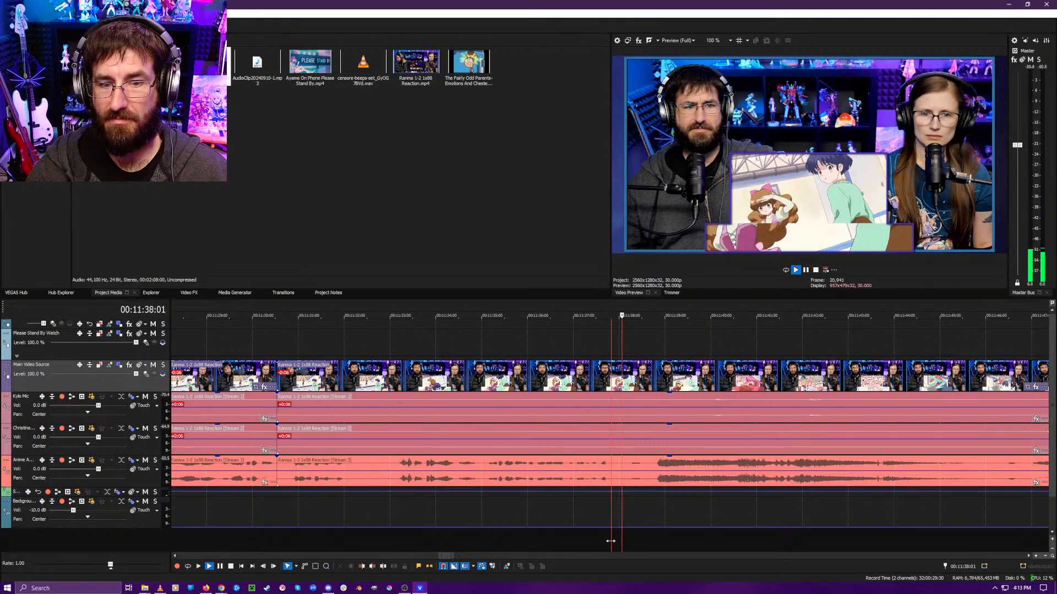
- Trim the start of the clip beginning at 11:30:16 to about 11:33:03 on all tracks, closing the gap
{"action": "left_click", "coordinate": [490, 540]}
{"action": "scroll", "coordinate": [493, 540], "scroll_direction": "up", "scroll_amount": 1}
{"action": "left_click", "coordinate": [452, 538]}
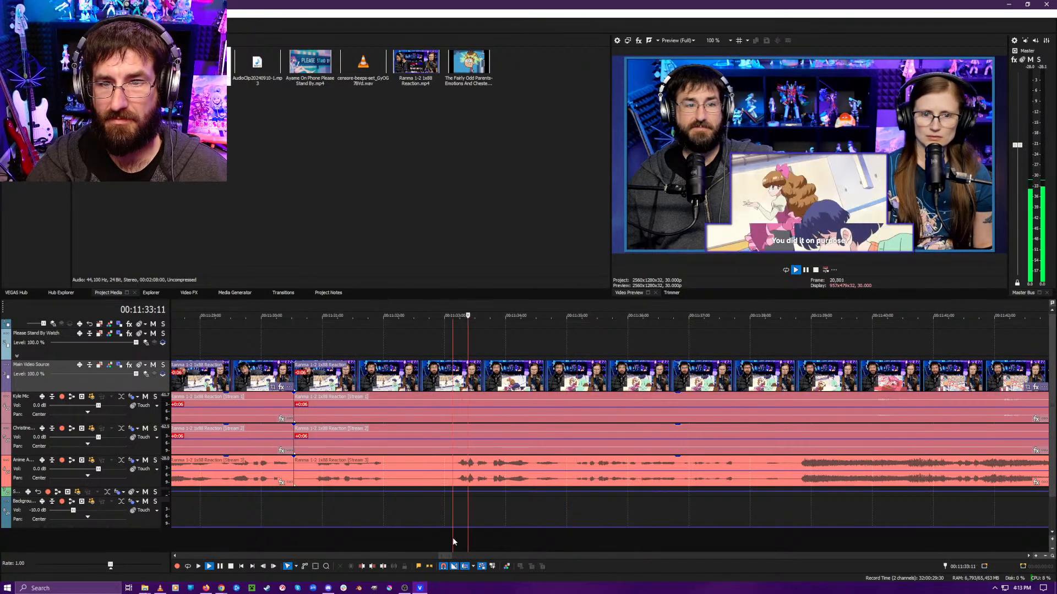
{"action": "left_click", "coordinate": [349, 539]}
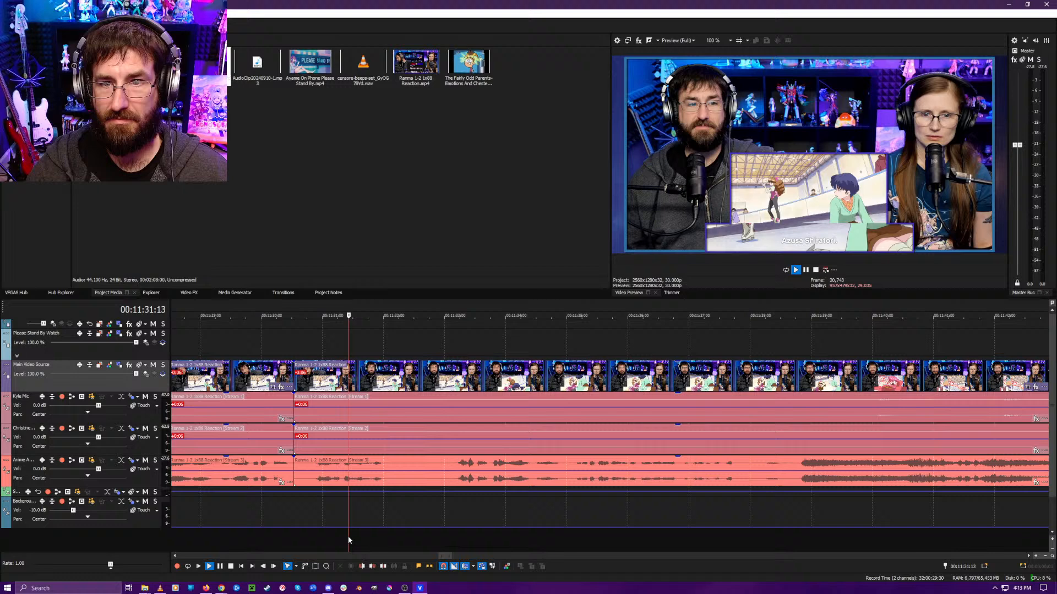
{"action": "left_click", "coordinate": [451, 538]}
{"action": "key", "text": "space"}
{"action": "key", "text": "alt+["}
- Play through the "Someone stop me! Help!" shot and split all tracks at 11:39:04
{"action": "key", "text": "space"}
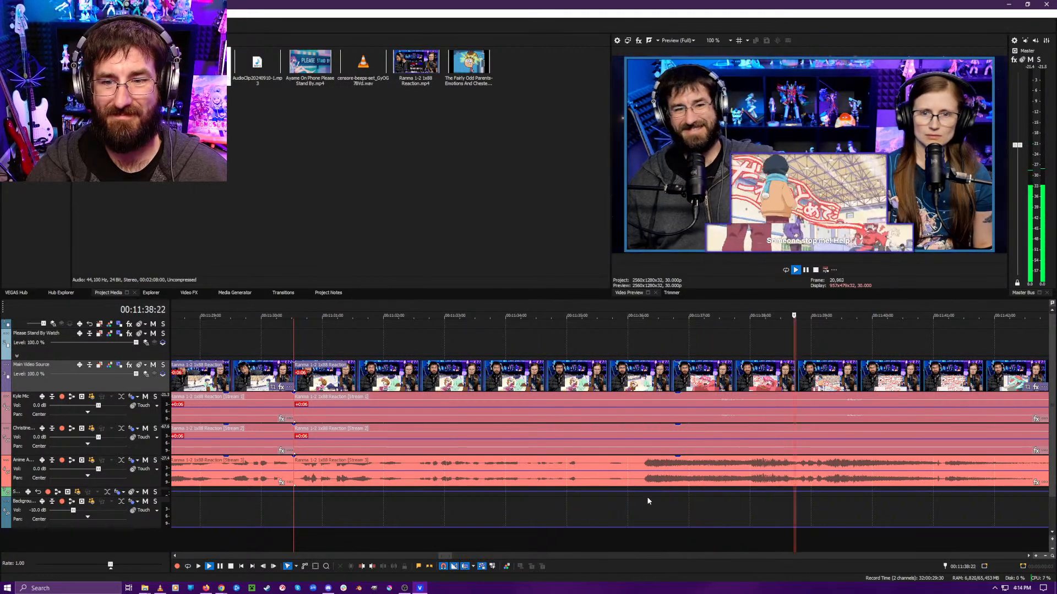
{"action": "key", "text": "Return"}
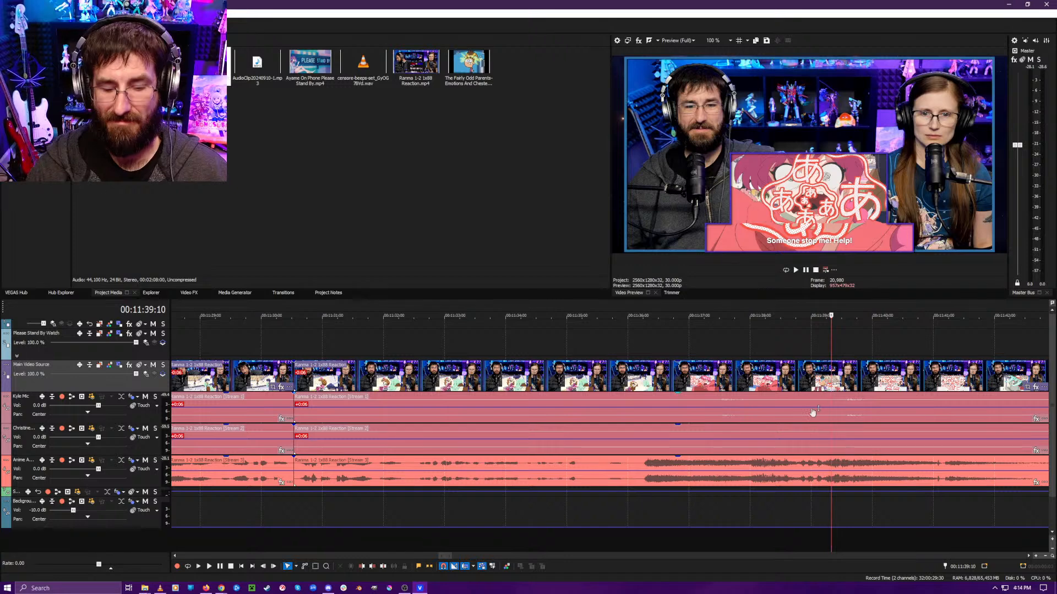
{"action": "key", "text": "Left"}
{"action": "key", "text": "Left"}
{"action": "key", "text": "Left"}
{"action": "key", "text": "Left"}
{"action": "key", "text": "Left"}
{"action": "key", "text": "Left"}
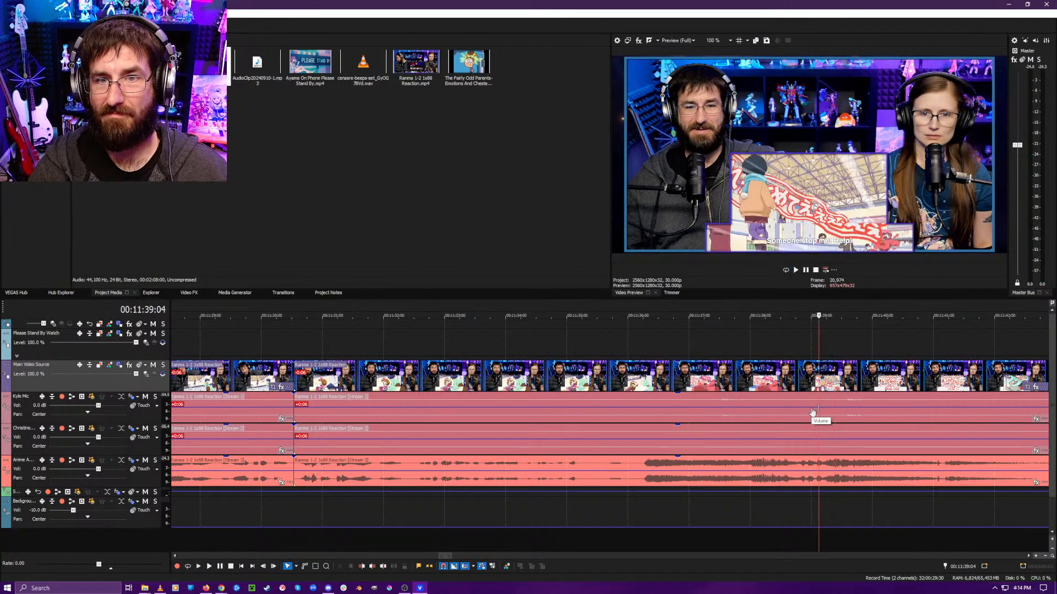
- Preview the footage after the 11:39:04 split, from about 11:41 to 11:44
{"action": "scroll", "coordinate": [671, 422], "scroll_direction": "down", "scroll_amount": 5}
{"action": "left_click", "coordinate": [672, 422]}
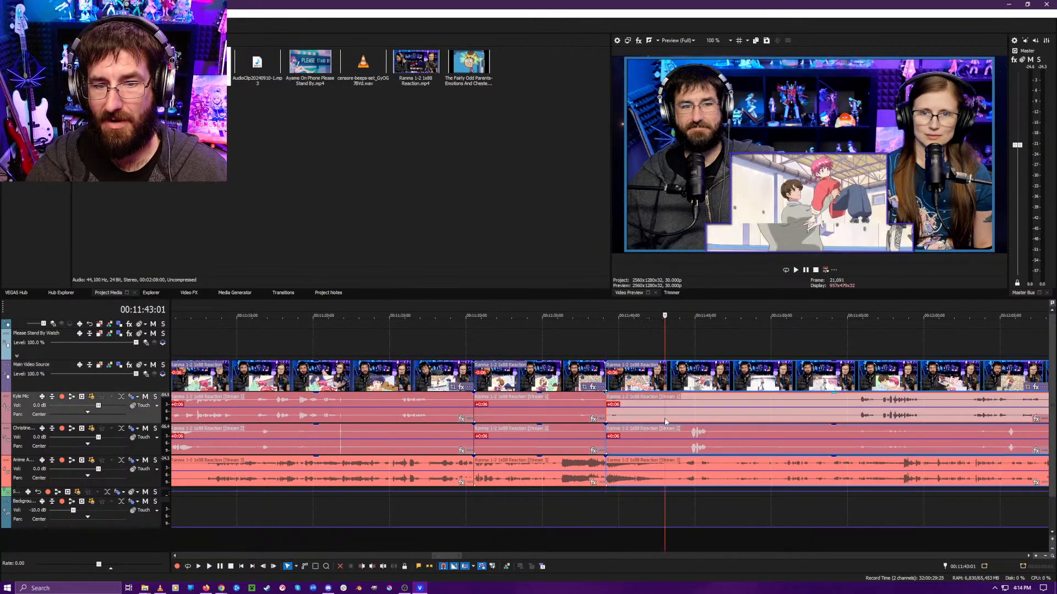
{"action": "key", "text": "space"}
{"action": "scroll", "coordinate": [508, 537], "scroll_direction": "up", "scroll_amount": 5}
{"action": "left_click", "coordinate": [507, 537]}
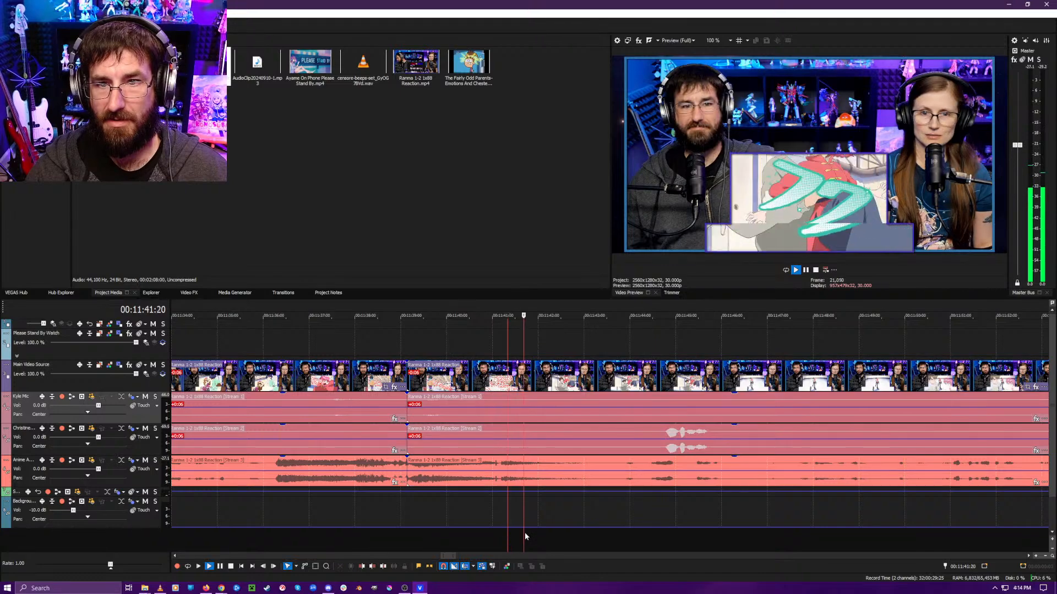
{"action": "left_click", "coordinate": [480, 555]}
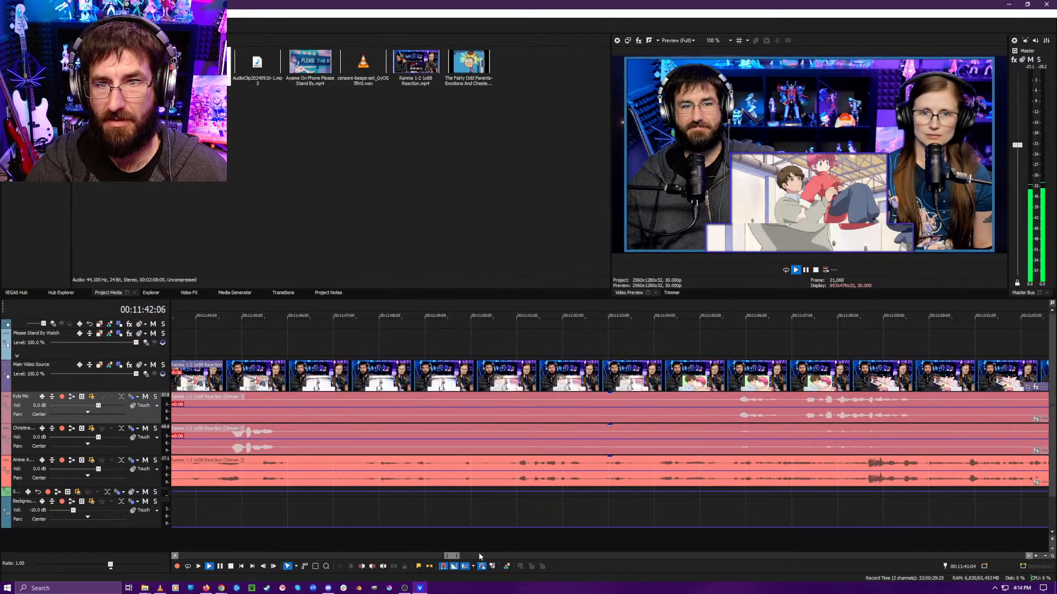
{"action": "scroll", "coordinate": [481, 540], "scroll_direction": "down", "scroll_amount": 3}
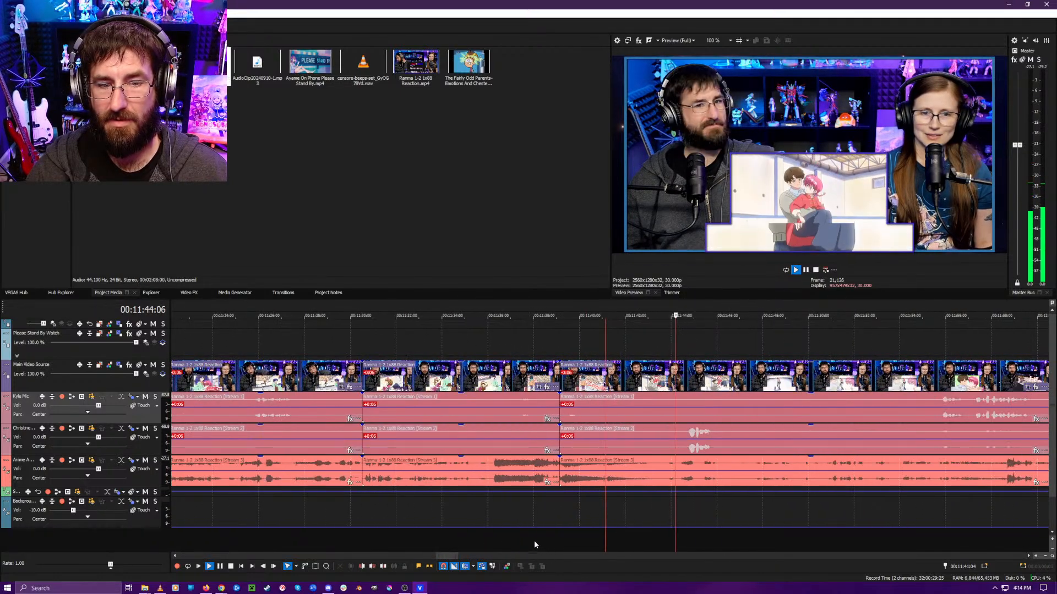
{"action": "scroll", "coordinate": [537, 539], "scroll_direction": "up", "scroll_amount": 3}
- Trim the start of the clip beginning at 11:39:04 to 11:40:27 on all tracks, closing the gap
{"action": "left_click", "coordinate": [631, 539]}
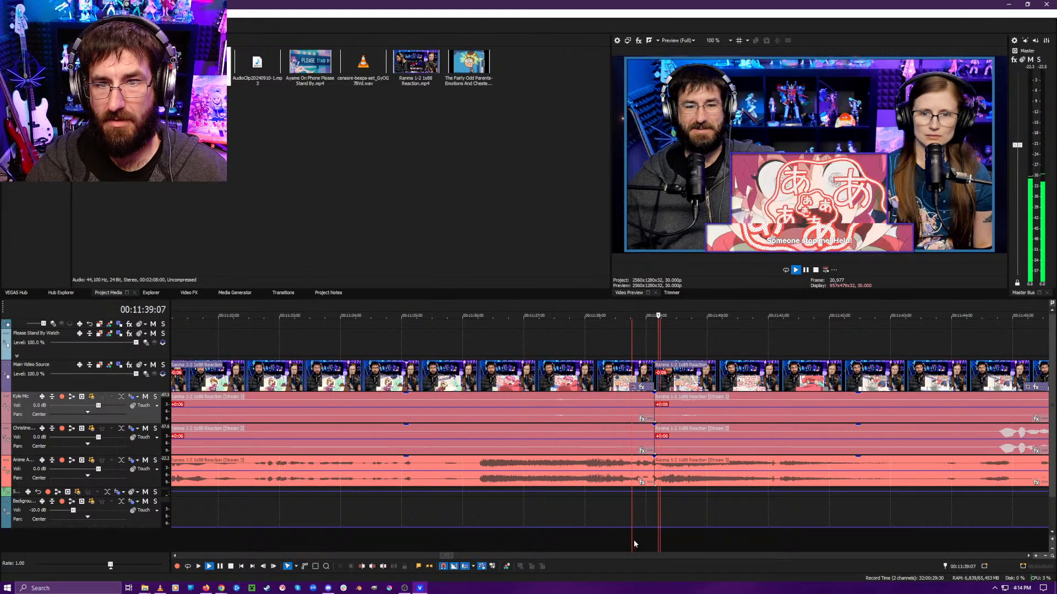
{"action": "left_click", "coordinate": [652, 538]}
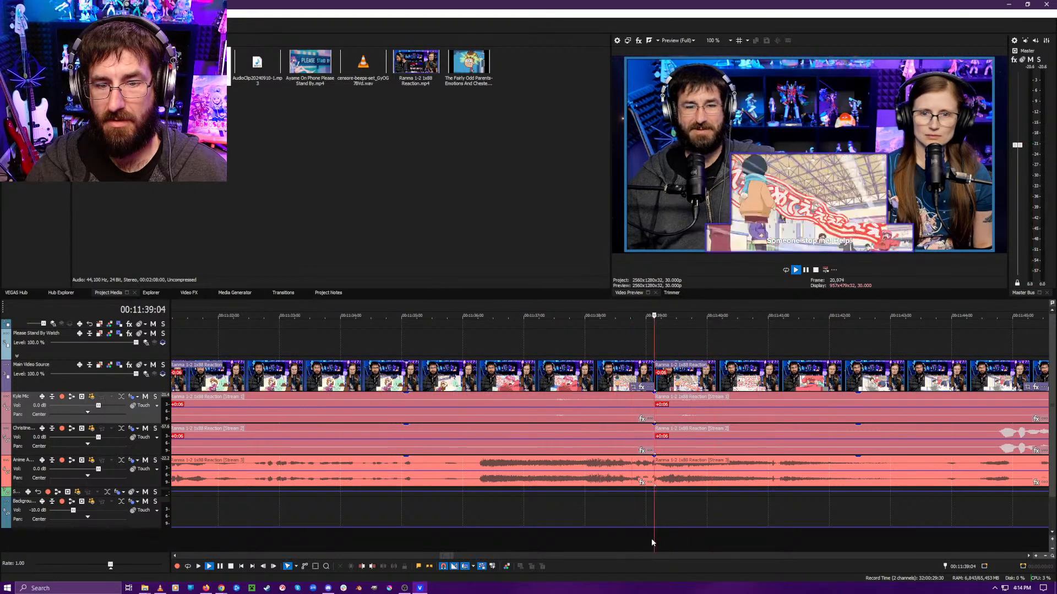
{"action": "left_click", "coordinate": [762, 540]}
{"action": "left_click", "coordinate": [738, 543]}
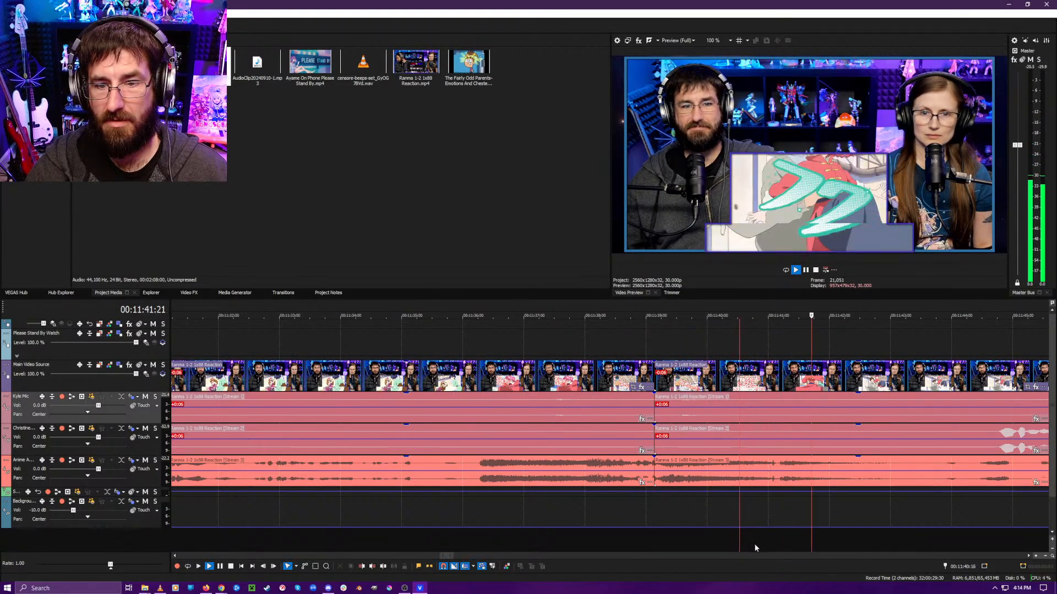
{"action": "left_click", "coordinate": [754, 544]}
{"action": "key", "text": "space"}
{"action": "key", "text": "space"}
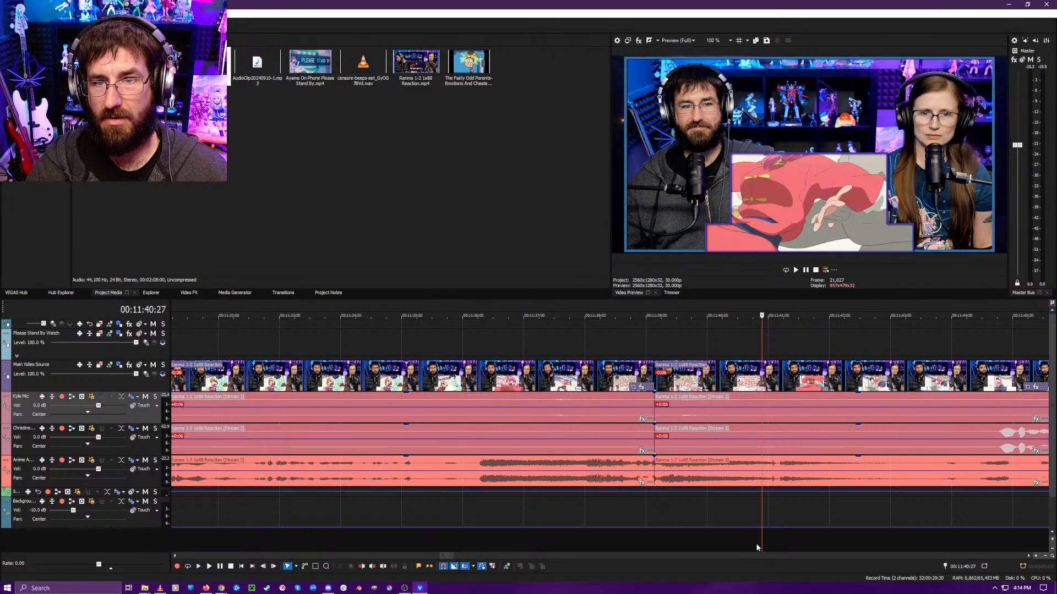
{"action": "key", "text": "alt+["}
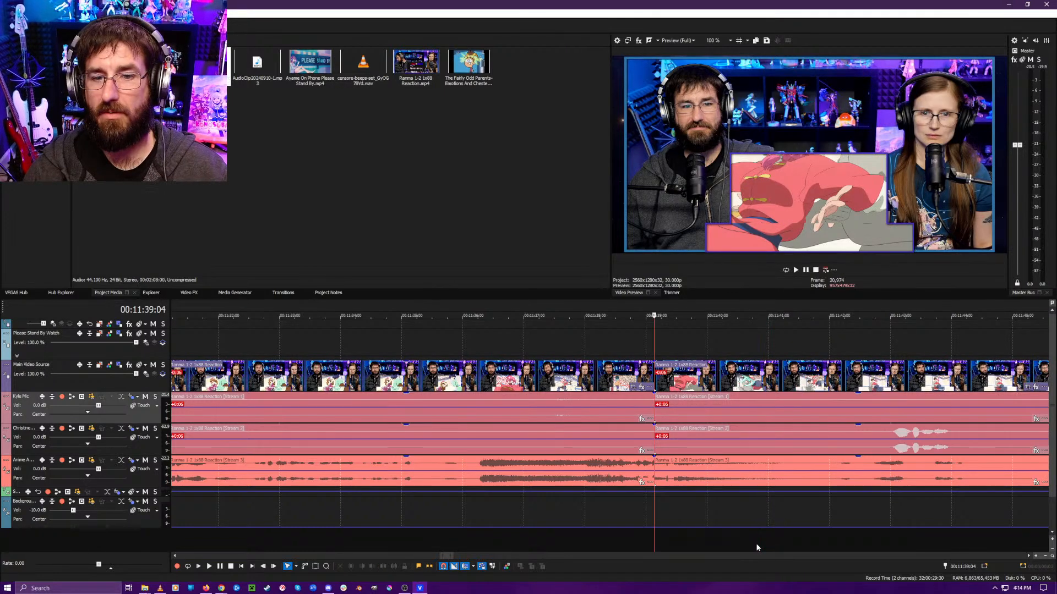
- Play across the cut at 11:39:04 and split all tracks at about 11:47:21, on the wide ice rink shot
{"action": "left_click", "coordinate": [606, 531]}
{"action": "key", "text": "space"}
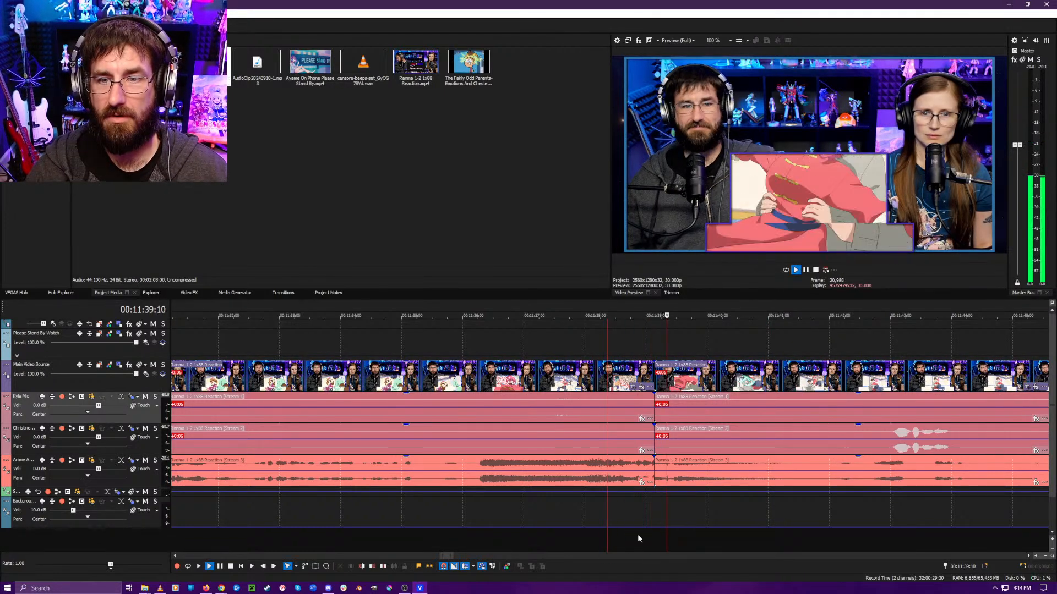
{"action": "scroll", "coordinate": [779, 533], "scroll_direction": "down", "scroll_amount": 4}
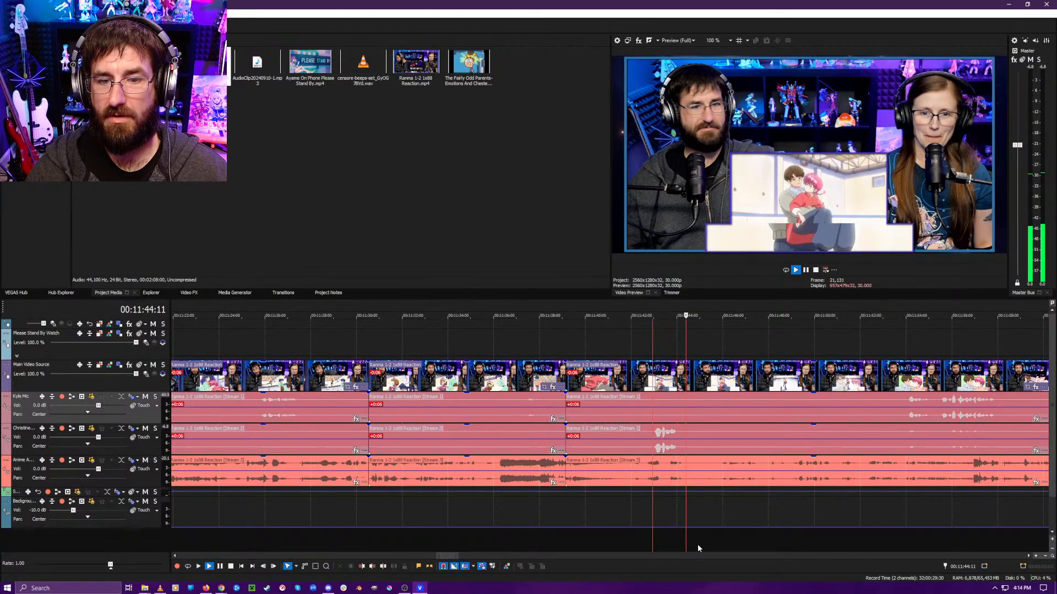
{"action": "key", "text": "Return"}
{"action": "key", "text": "space"}
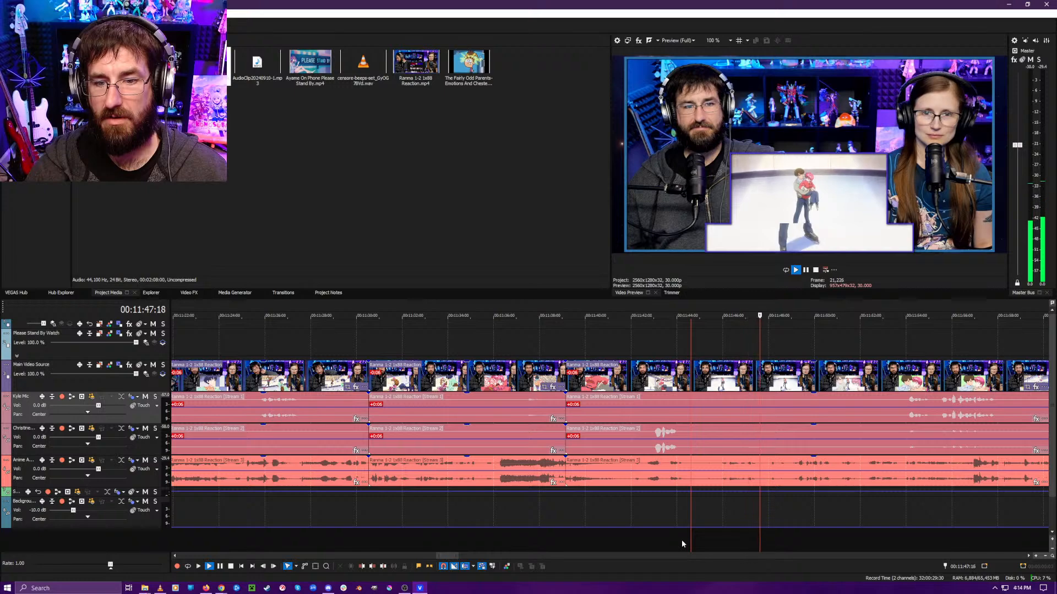
{"action": "key", "text": "Return"}
{"action": "key", "text": "s"}
- Trim the start of the clip after the ice rink split to about 11:49:01 on all tracks, closing the gap
{"action": "left_click", "coordinate": [891, 549]}
{"action": "key", "text": "space"}
{"action": "scroll", "coordinate": [719, 530], "scroll_direction": "up", "scroll_amount": 1}
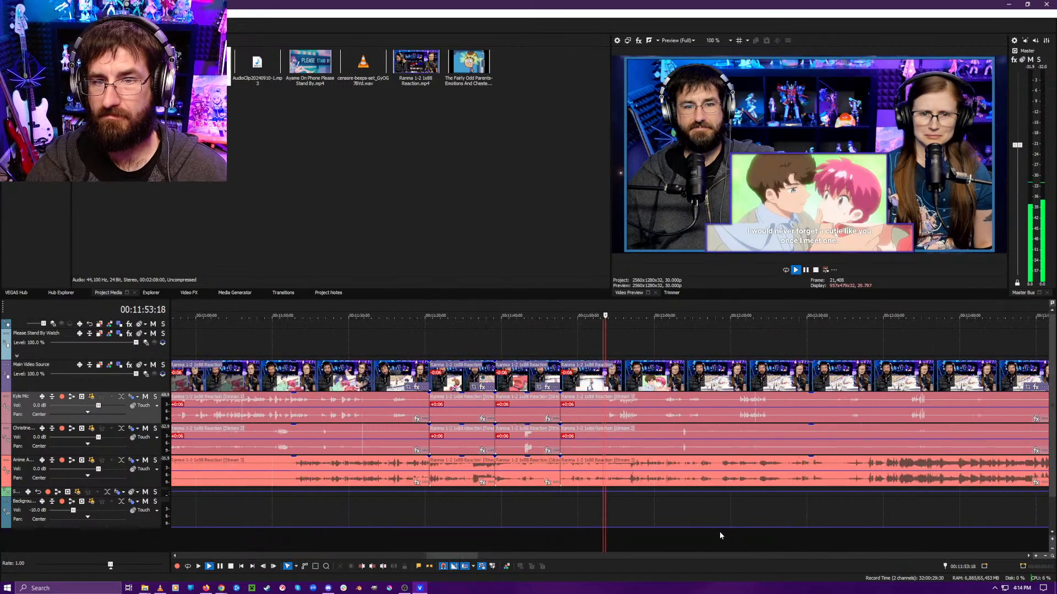
{"action": "left_click", "coordinate": [556, 544]}
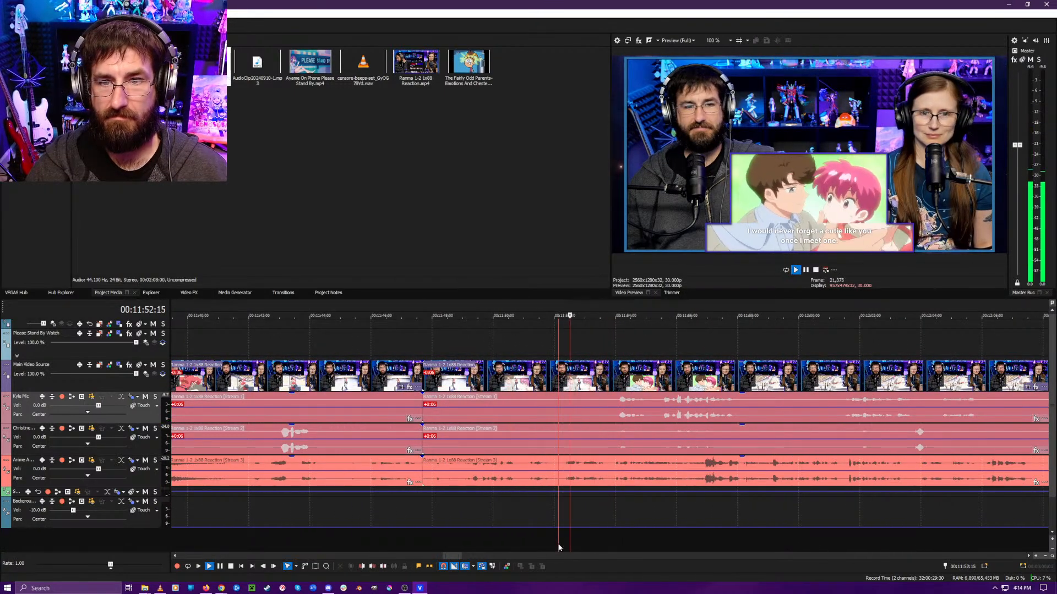
{"action": "left_click", "coordinate": [525, 543]}
{"action": "scroll", "coordinate": [526, 543], "scroll_direction": "up", "scroll_amount": 3}
{"action": "key", "text": "space"}
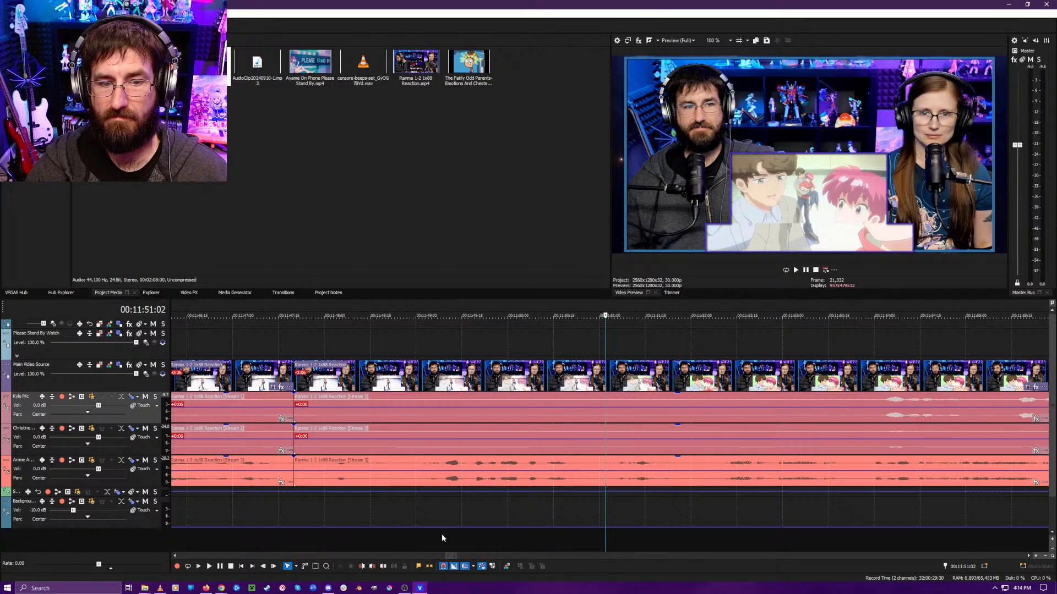
{"action": "left_click", "coordinate": [442, 534]}
{"action": "key", "text": "space"}
{"action": "left_click", "coordinate": [419, 534]}
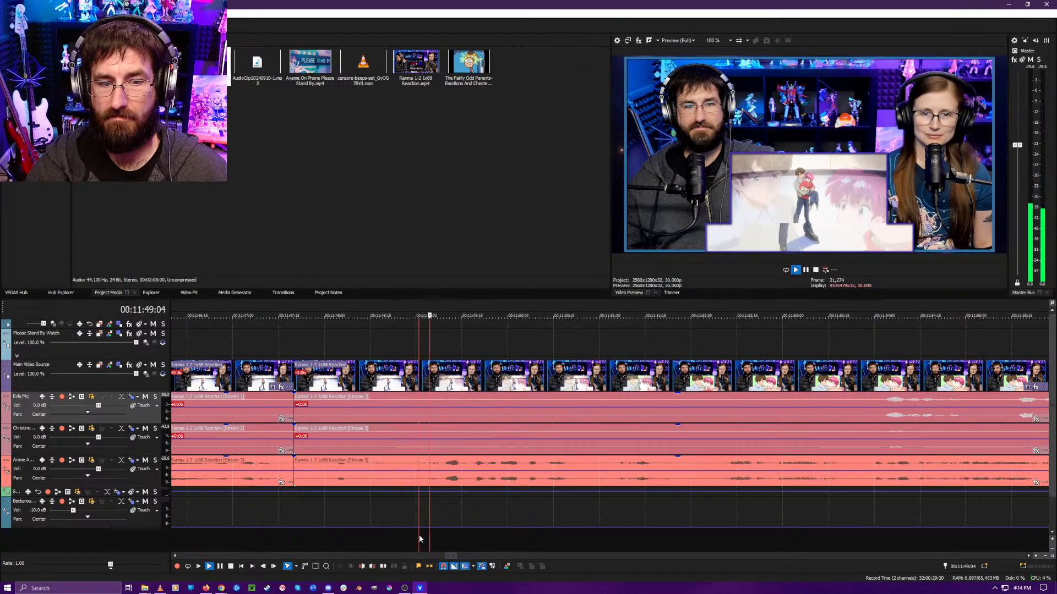
{"action": "key", "text": "space"}
{"action": "key", "text": "alt+["}
- Preview the footage after the ice rink cut at 11:47:21, replaying the punch moment around 11:56 to 11:58
{"action": "key", "text": "space"}
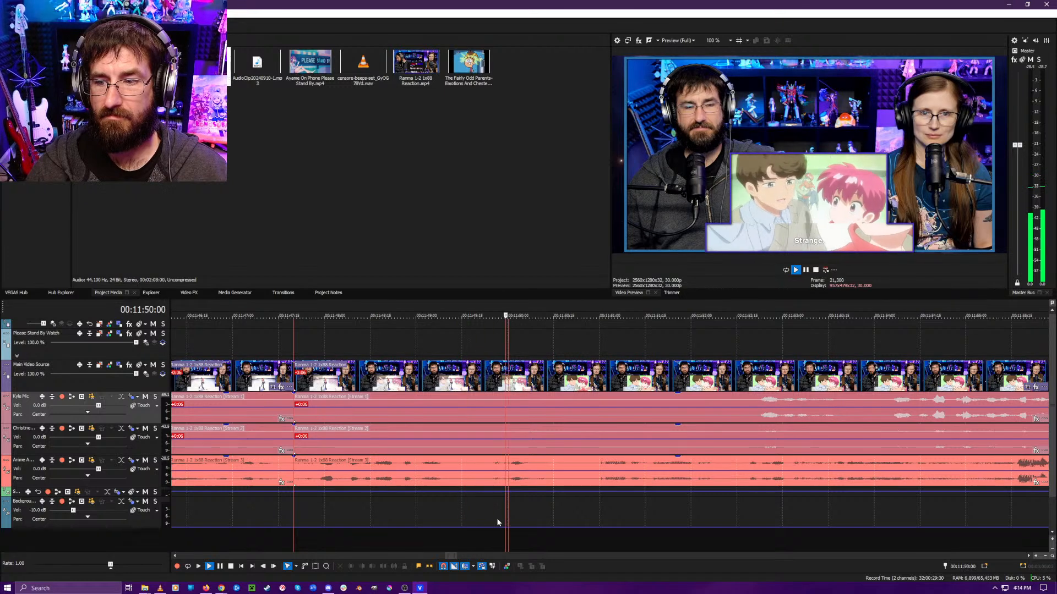
{"action": "key", "text": "Return"}
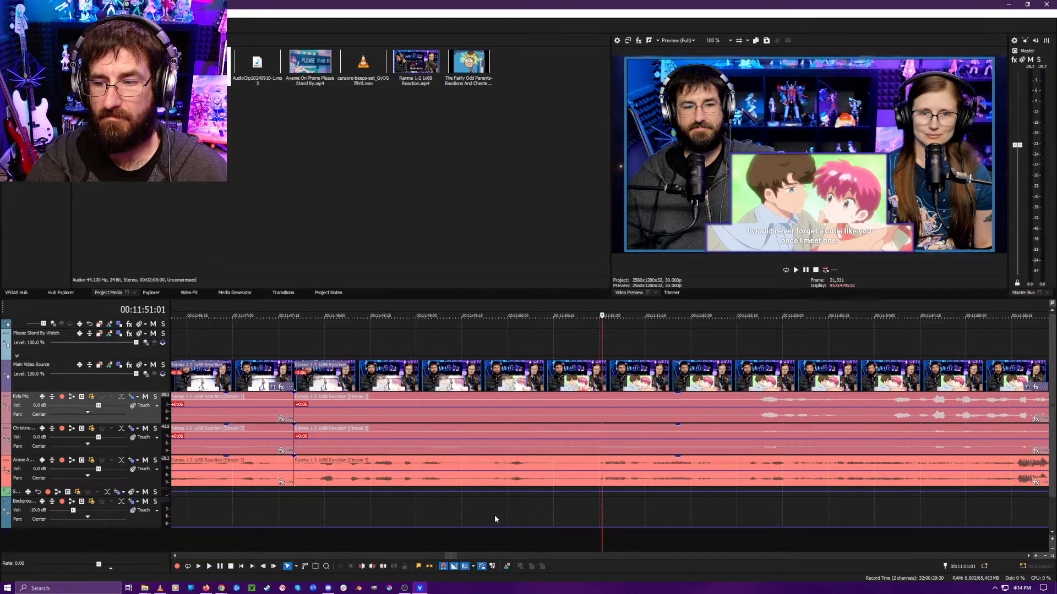
{"action": "scroll", "coordinate": [504, 507], "scroll_direction": "down", "scroll_amount": 3}
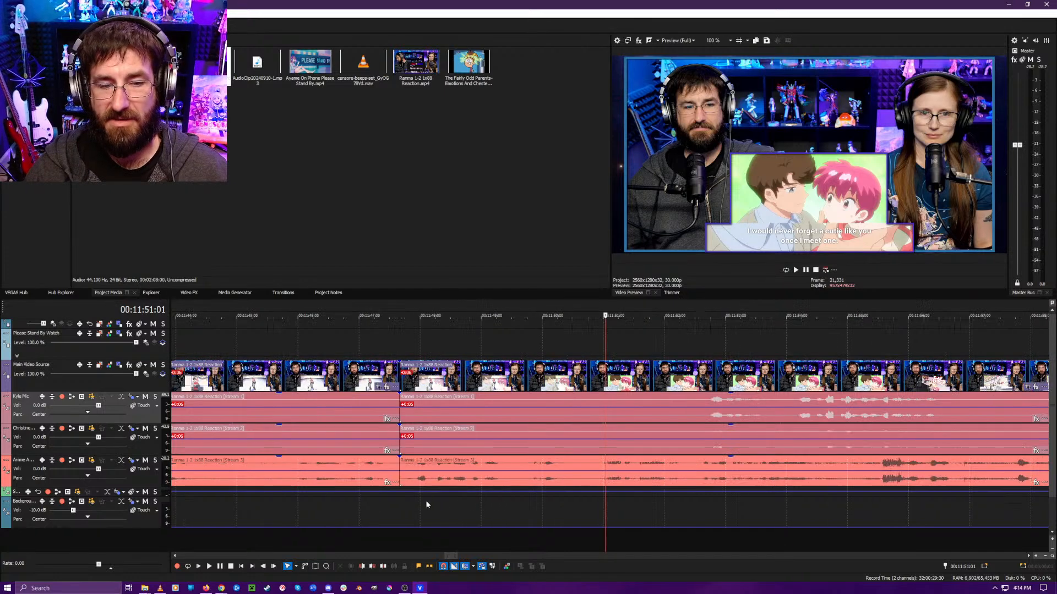
{"action": "key", "text": "space"}
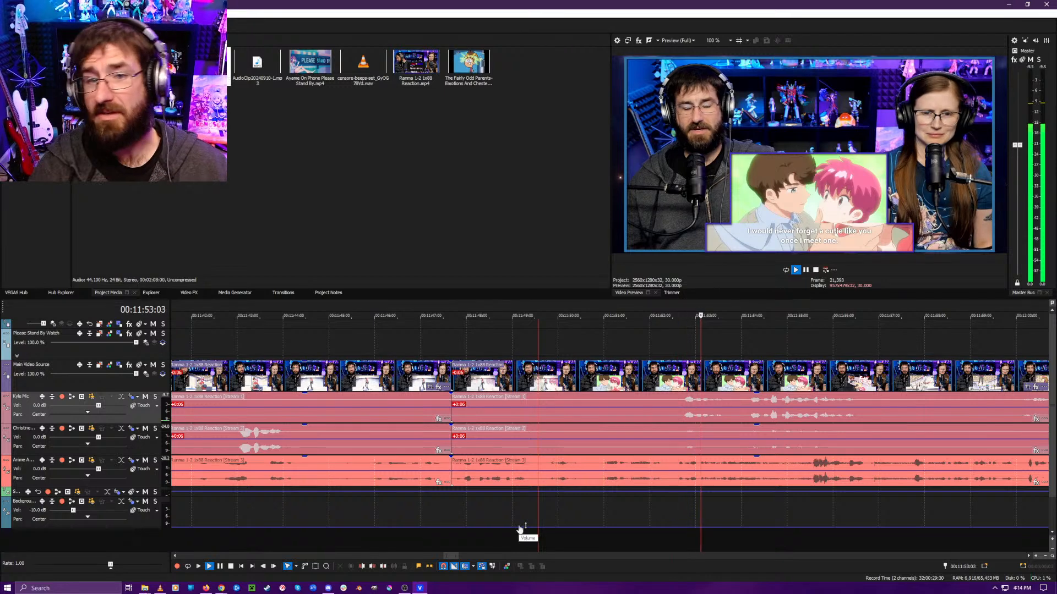
{"action": "scroll", "coordinate": [534, 529], "scroll_direction": "down", "scroll_amount": 3}
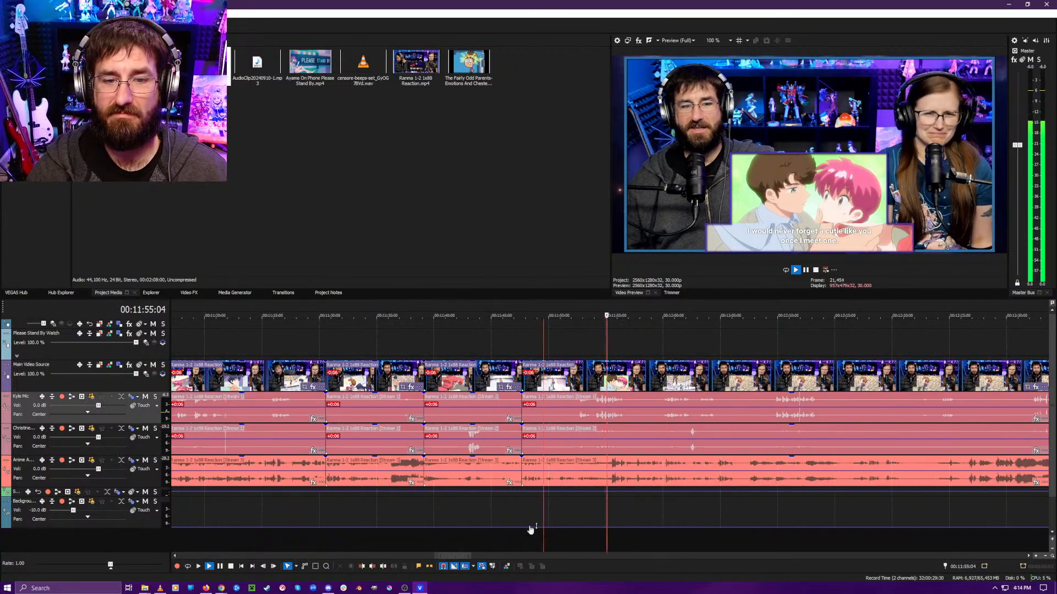
{"action": "key", "text": "Return"}
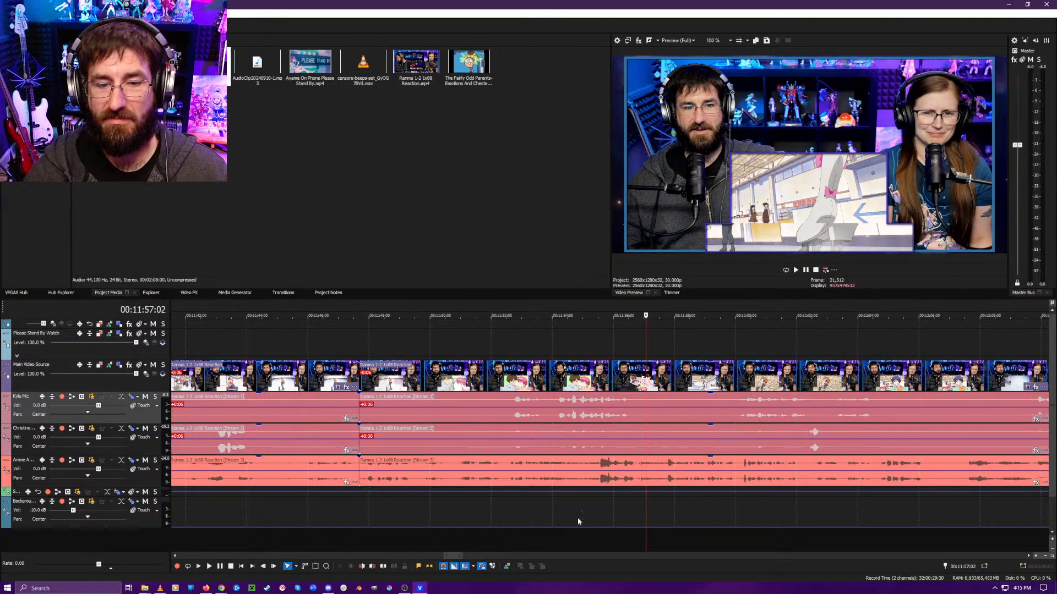
{"action": "left_click", "coordinate": [593, 544]}
{"action": "key", "text": "space"}
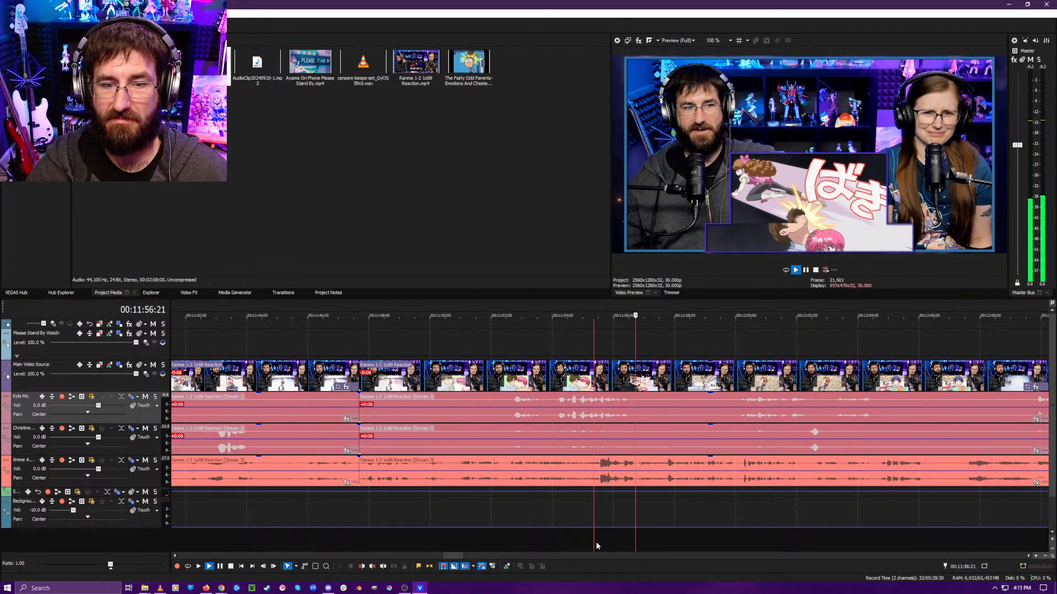
{"action": "key", "text": "Return"}
{"action": "scroll", "coordinate": [637, 546], "scroll_direction": "up", "scroll_amount": 3}
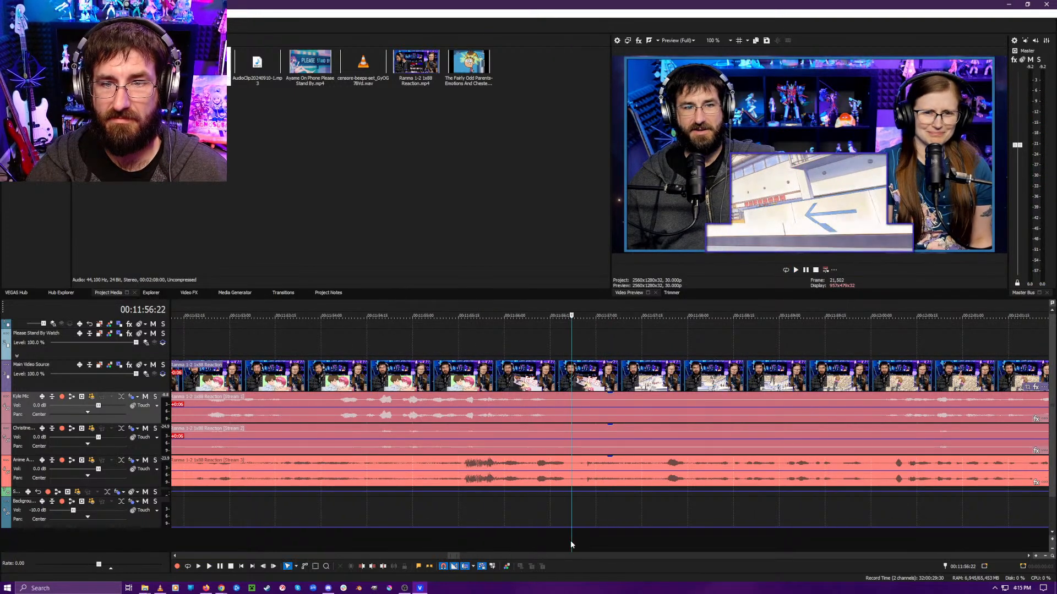
{"action": "key", "text": "space"}
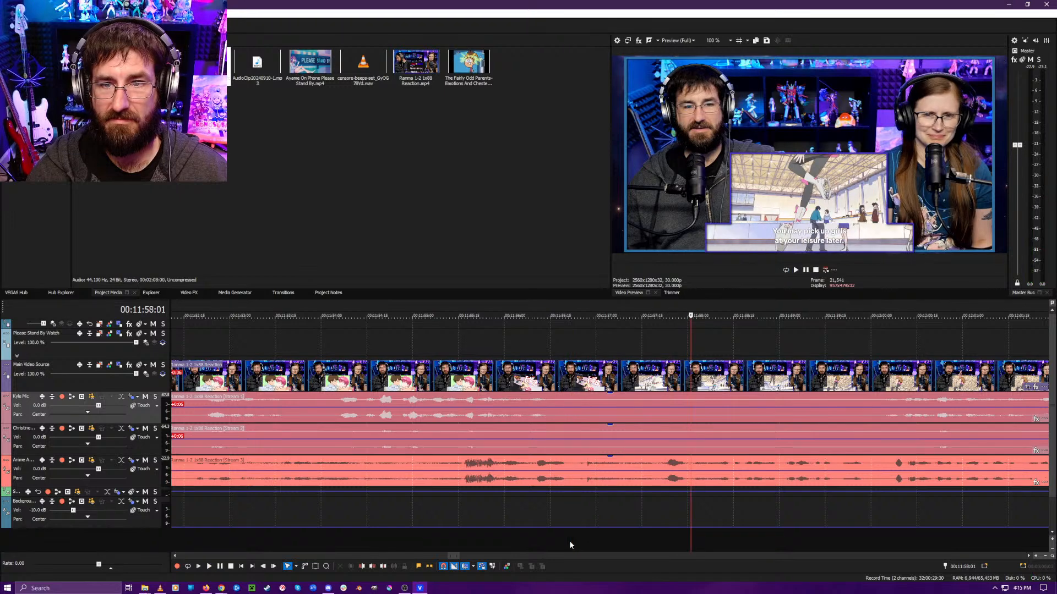
{"action": "left_click", "coordinate": [659, 544]}
{"action": "left_click", "coordinate": [647, 543]}
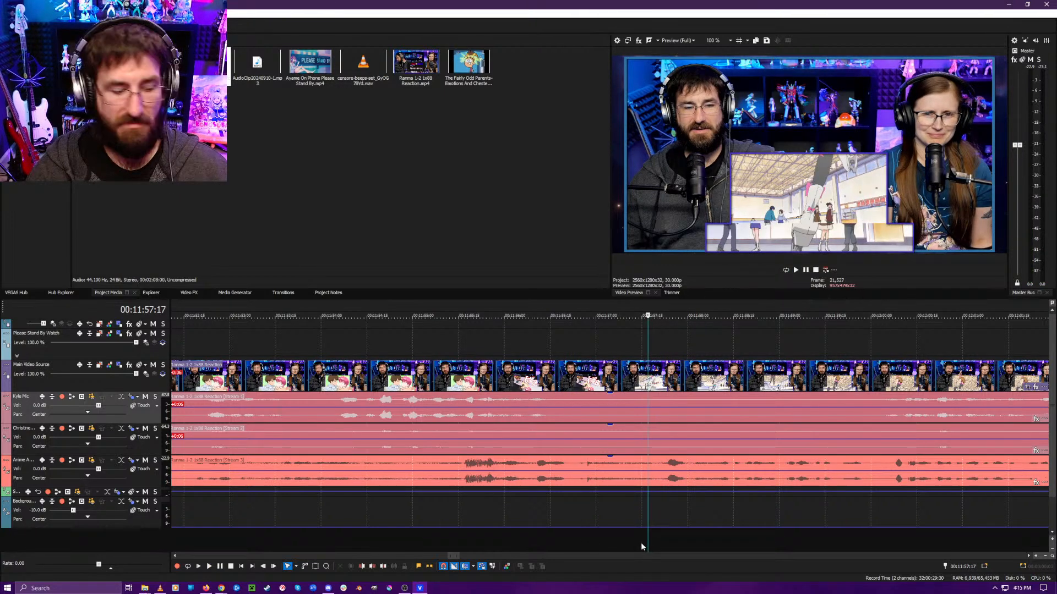
{"action": "key", "text": "s"}
{"action": "key", "text": "space"}
{"action": "left_click", "coordinate": [852, 530]}
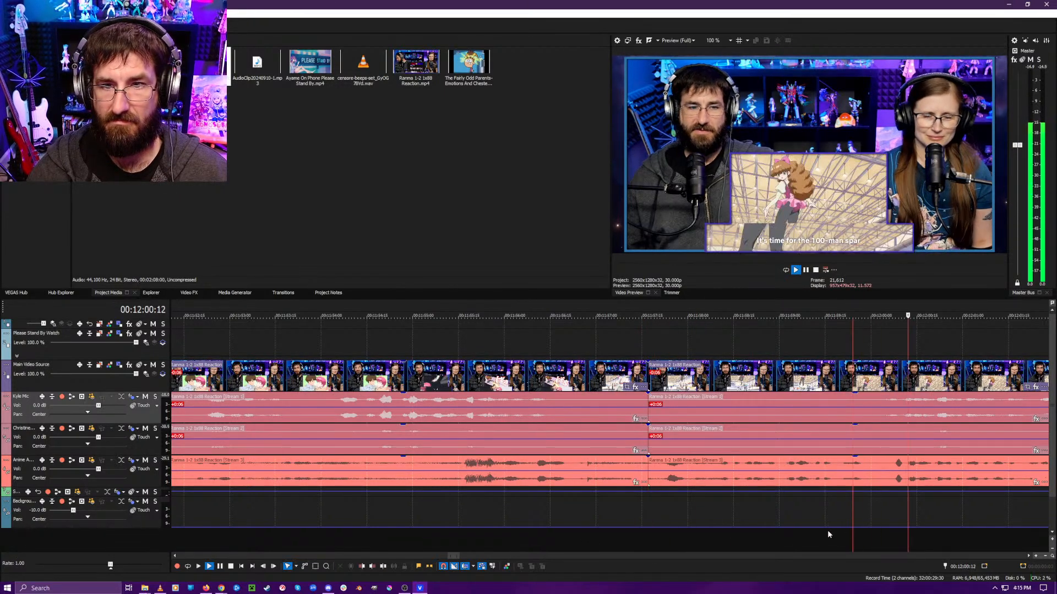
{"action": "key", "text": "space"}
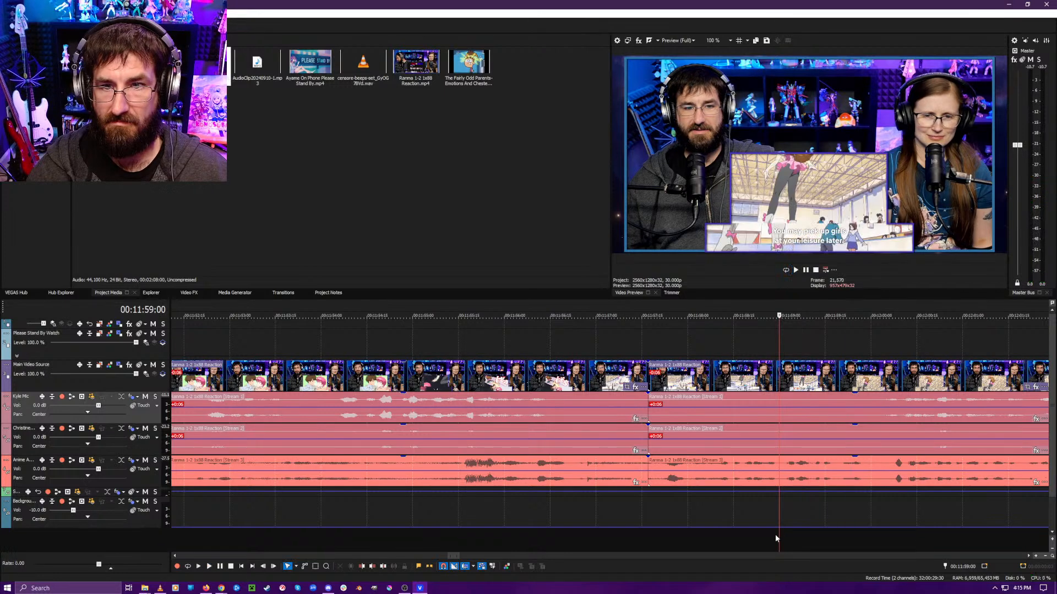
{"action": "left_click", "coordinate": [739, 533]}
{"action": "left_click_drag", "start_coordinate": [739, 533], "coordinate": [656, 535]}
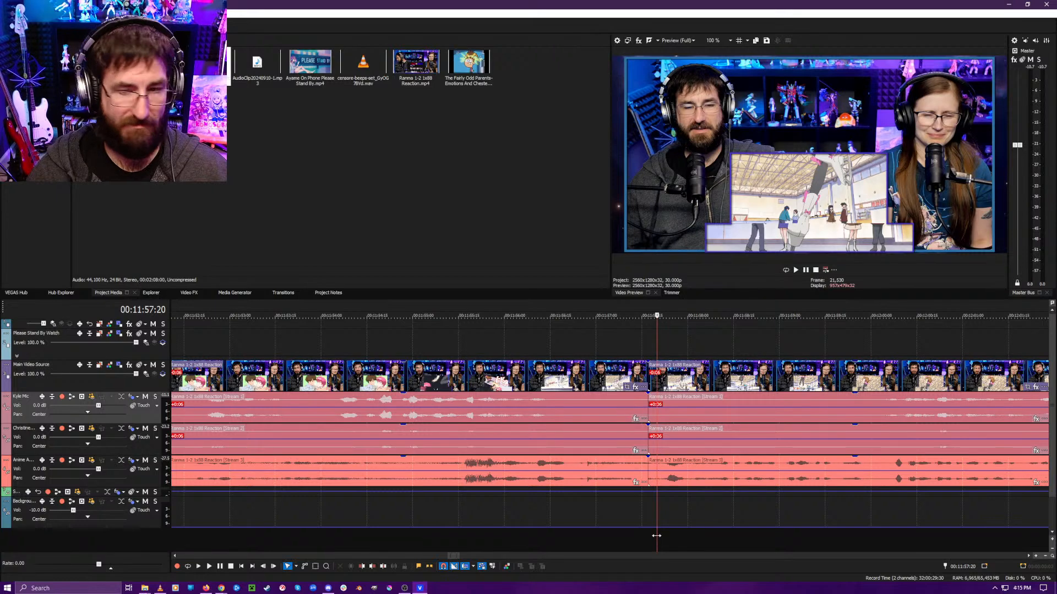
{"action": "key", "text": "ctrl+z"}
- Split all tracks at 11:56:21, on the last frame of the smash shot
{"action": "left_click", "coordinate": [543, 535]}
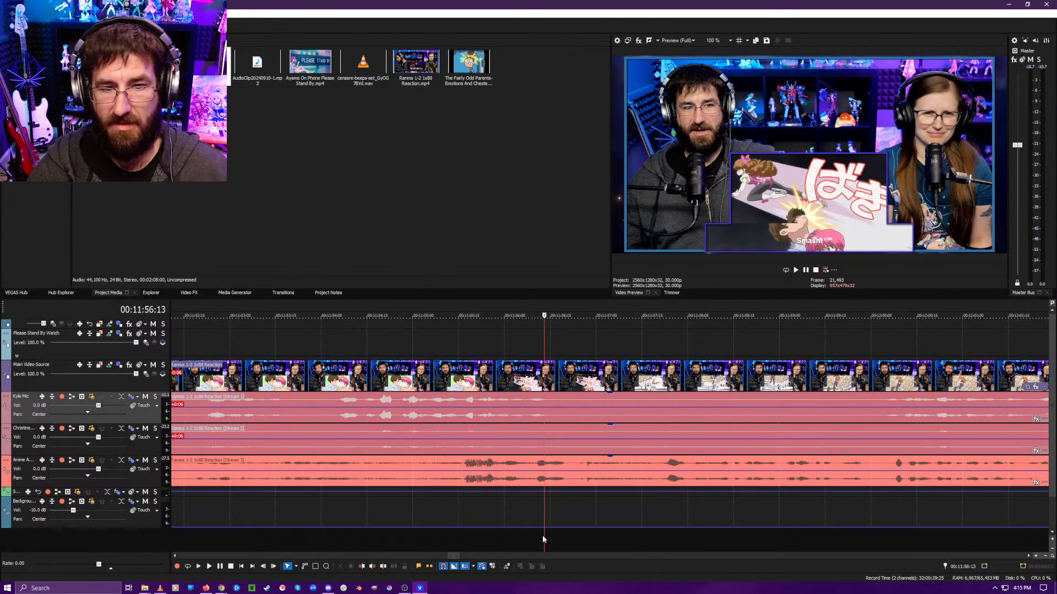
{"action": "key", "text": "space"}
{"action": "left_click", "coordinate": [548, 412]}
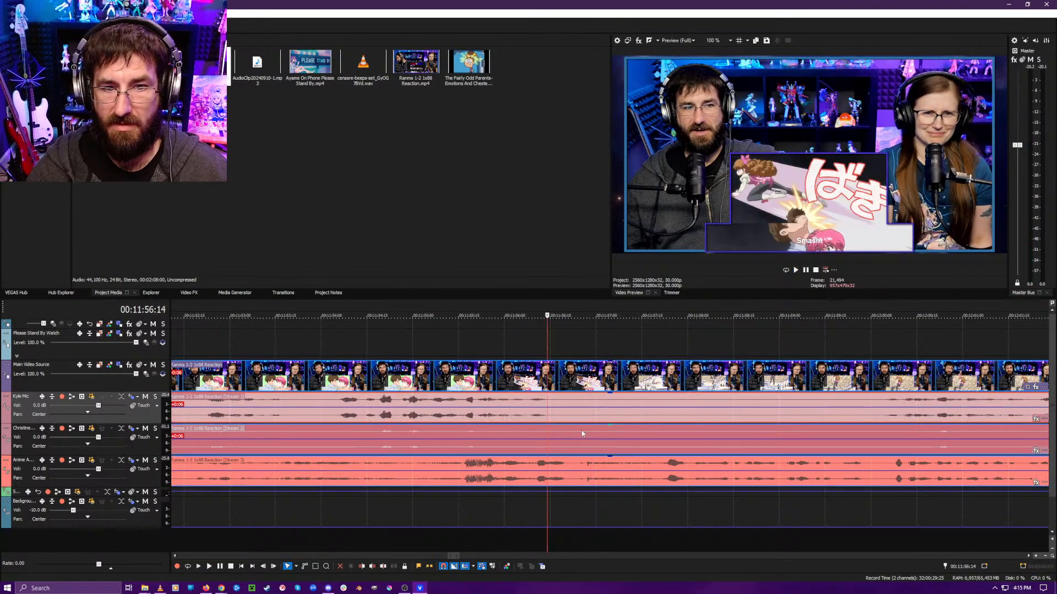
{"action": "key", "text": "Right"}
{"action": "key", "text": "Right"}
{"action": "key", "text": "Right"}
{"action": "key", "text": "Right"}
{"action": "key", "text": "Right"}
{"action": "key", "text": "space"}
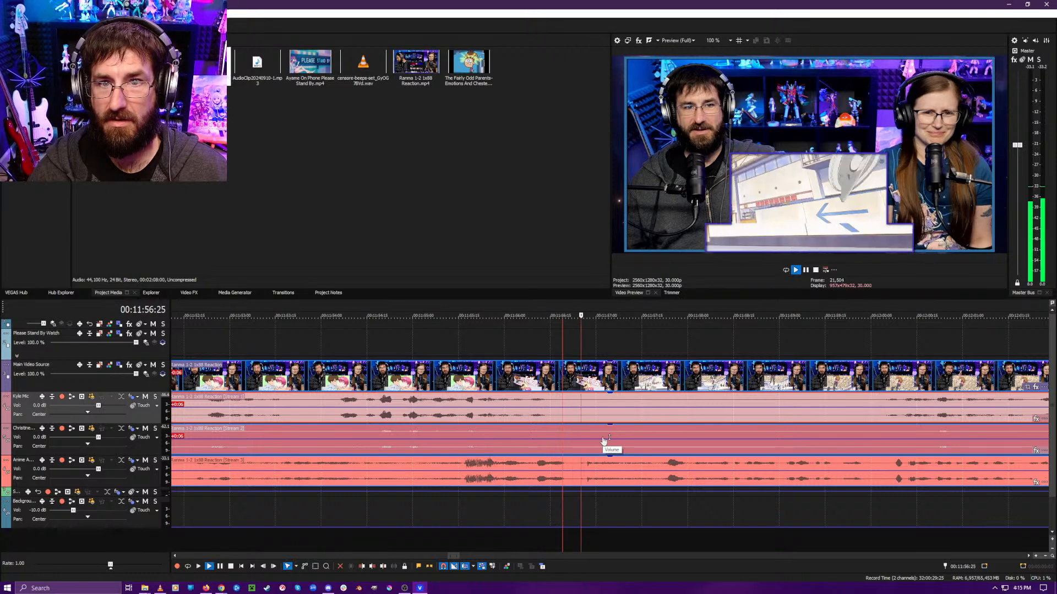
{"action": "key", "text": "space"}
{"action": "key", "text": "Right"}
{"action": "key", "text": "Right"}
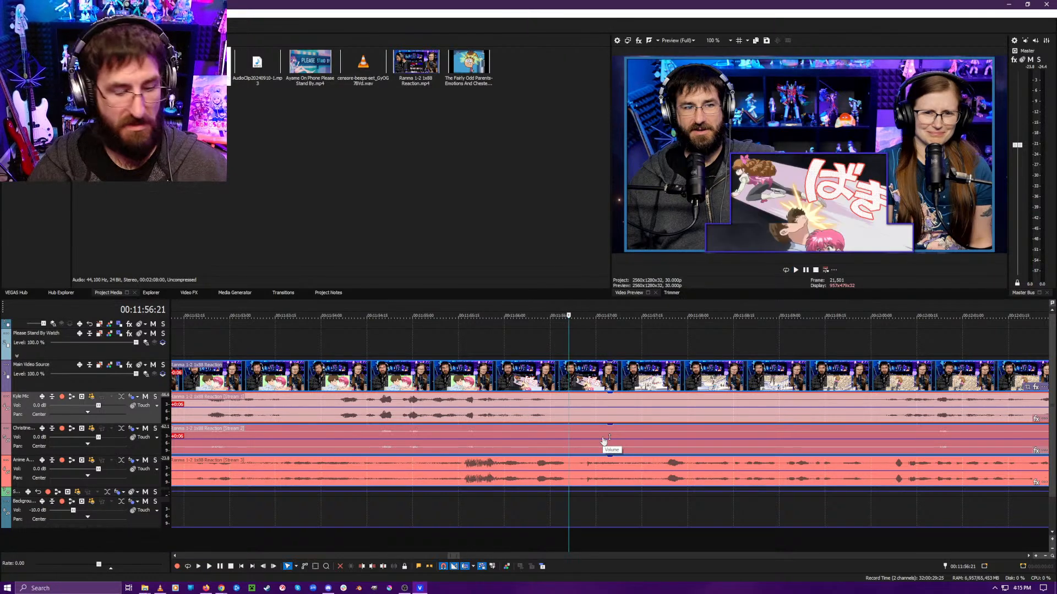
{"action": "key", "text": "s"}
- Trim the start of the clip after the 11:56:21 split to 11:57:17 on all tracks, closing the gap, and play across the cut
{"action": "left_click", "coordinate": [657, 525]}
{"action": "key", "text": "space"}
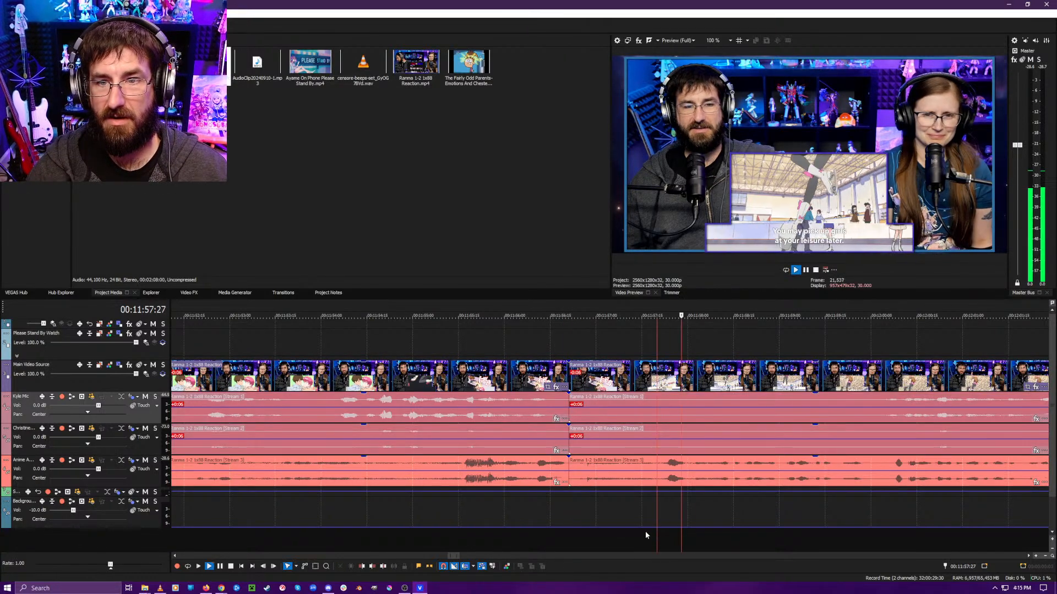
{"action": "key", "text": "space"}
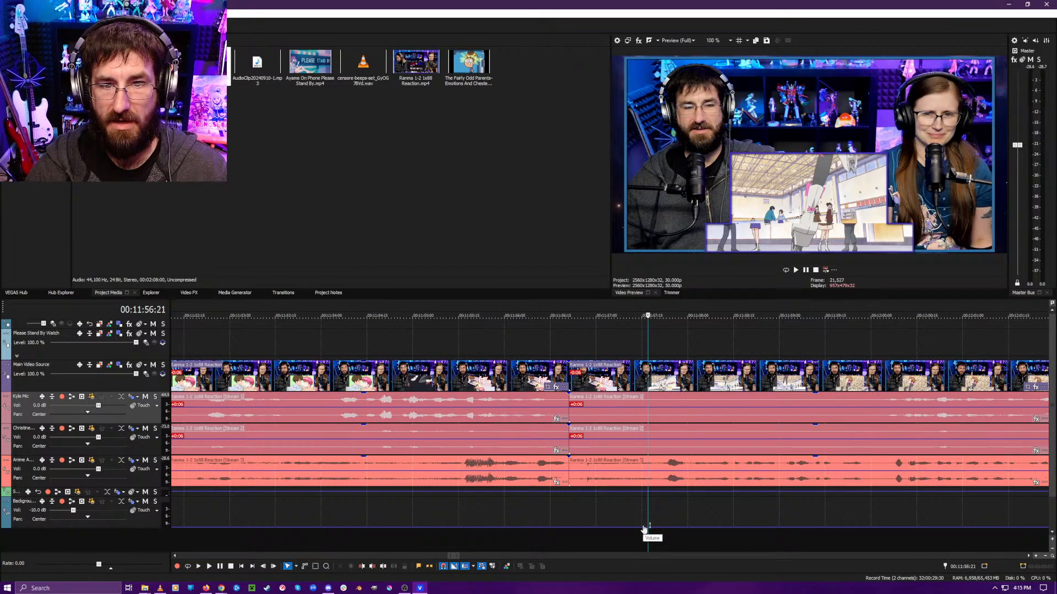
{"action": "left_click", "coordinate": [570, 528]}
{"action": "key", "text": "space"}
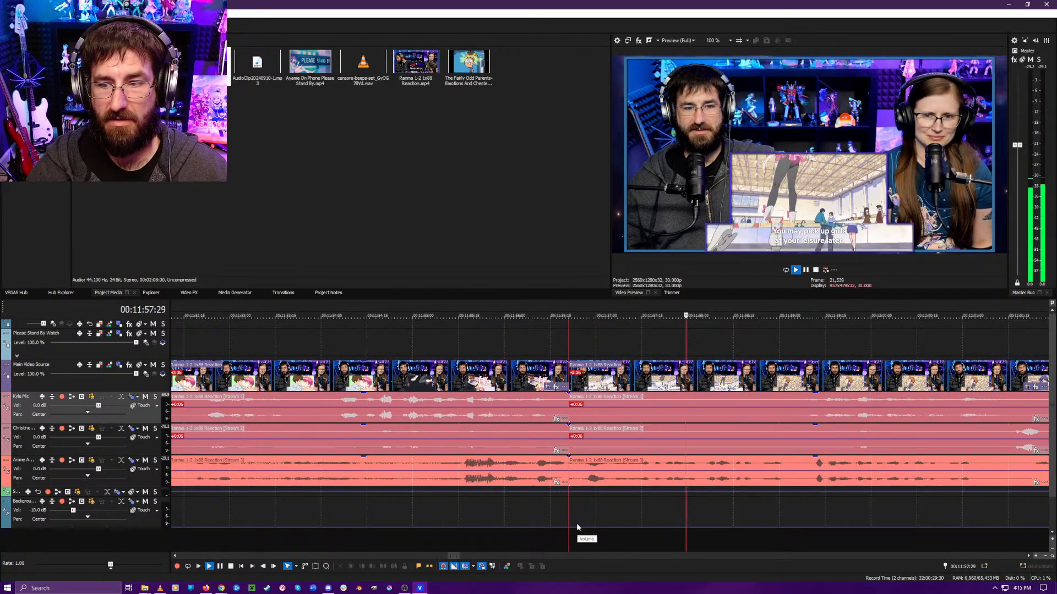
{"action": "scroll", "coordinate": [665, 458], "scroll_direction": "down", "scroll_amount": 3}
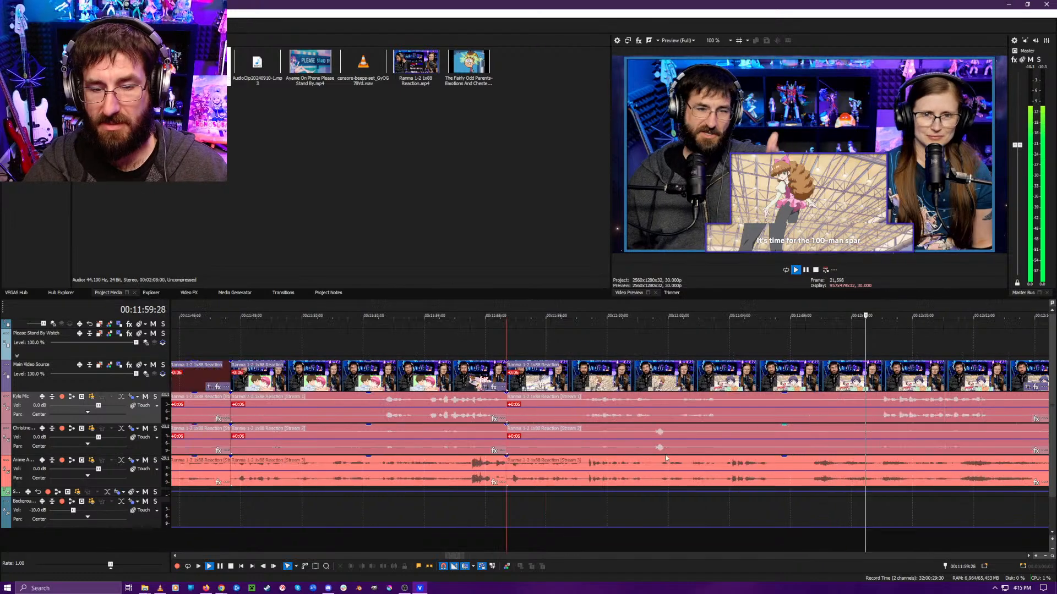
- Review the earlier skating footage between about 11:25 and 10:36 to find where that section begins
{"action": "scroll", "coordinate": [655, 485], "scroll_direction": "down", "scroll_amount": 5}
{"action": "scroll", "coordinate": [608, 518], "scroll_direction": "down", "scroll_amount": 4}
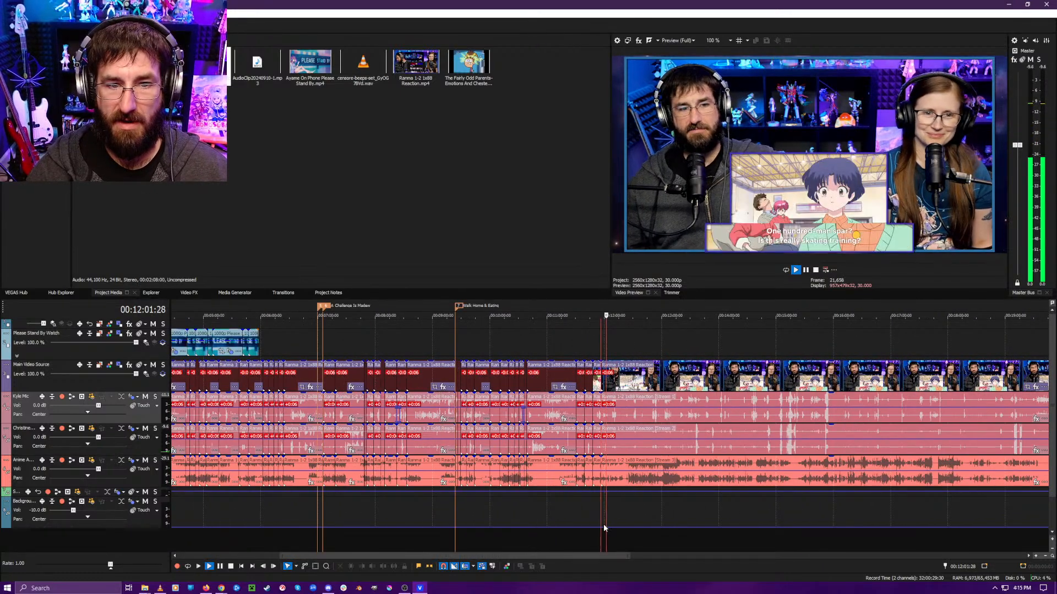
{"action": "left_click", "coordinate": [570, 540]}
{"action": "scroll", "coordinate": [579, 542], "scroll_direction": "up", "scroll_amount": 5}
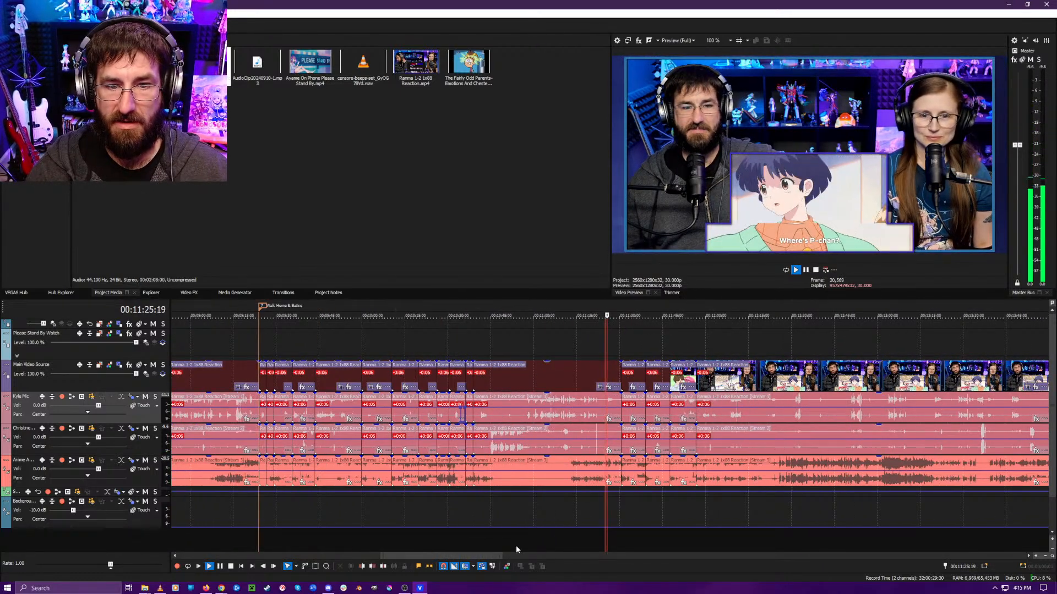
{"action": "scroll", "coordinate": [614, 544], "scroll_direction": "up", "scroll_amount": 2}
{"action": "left_click", "coordinate": [387, 543]}
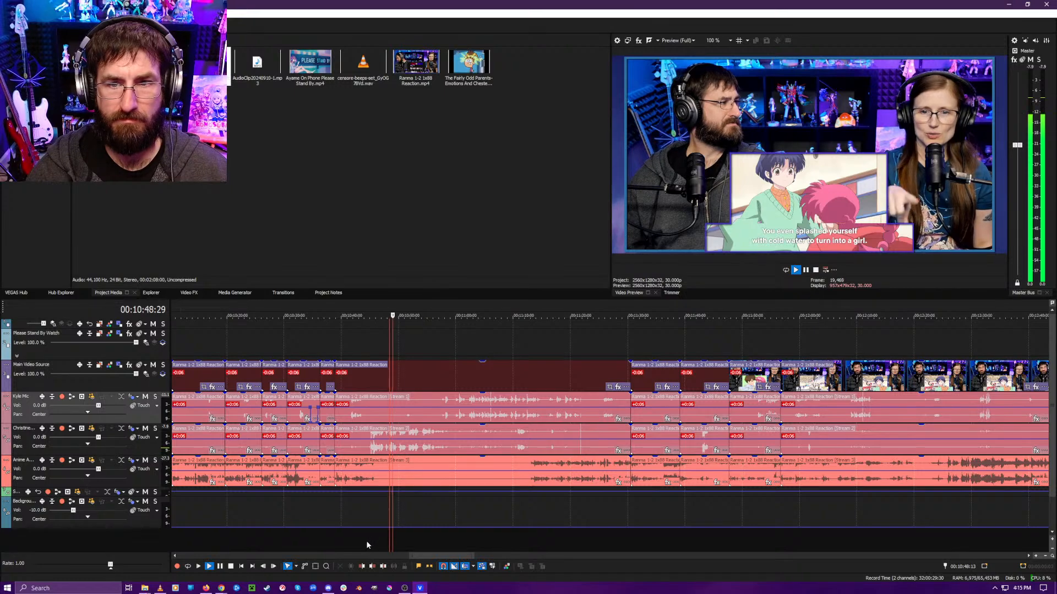
{"action": "left_click", "coordinate": [366, 542]}
{"action": "scroll", "coordinate": [518, 539], "scroll_direction": "down", "scroll_amount": 1}
{"action": "scroll", "coordinate": [565, 537], "scroll_direction": "up", "scroll_amount": 1}
{"action": "left_click", "coordinate": [566, 540]}
{"action": "scroll", "coordinate": [568, 541], "scroll_direction": "up", "scroll_amount": 3}
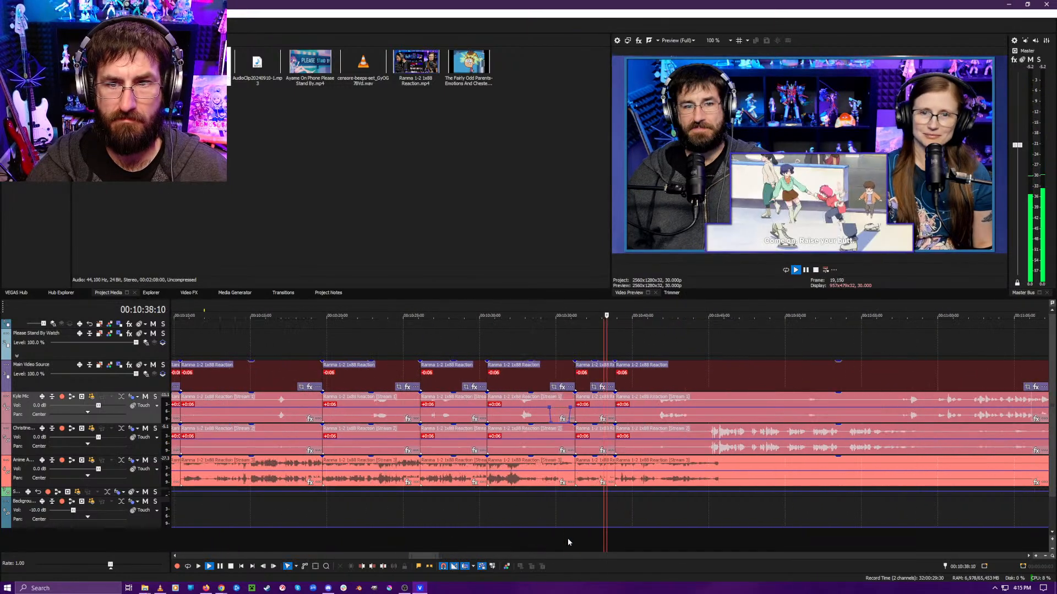
{"action": "scroll", "coordinate": [573, 534], "scroll_direction": "up", "scroll_amount": 4}
{"action": "left_click", "coordinate": [490, 530]}
{"action": "key", "text": "space"}
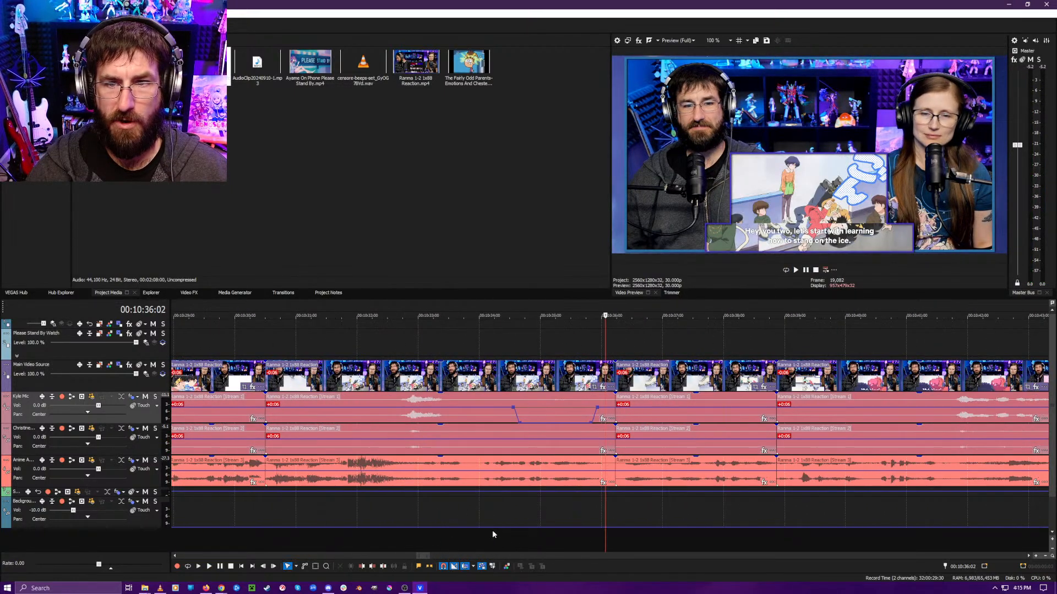
{"action": "scroll", "coordinate": [492, 530], "scroll_direction": "up", "scroll_amount": 3}
{"action": "left_click", "coordinate": [593, 519]}
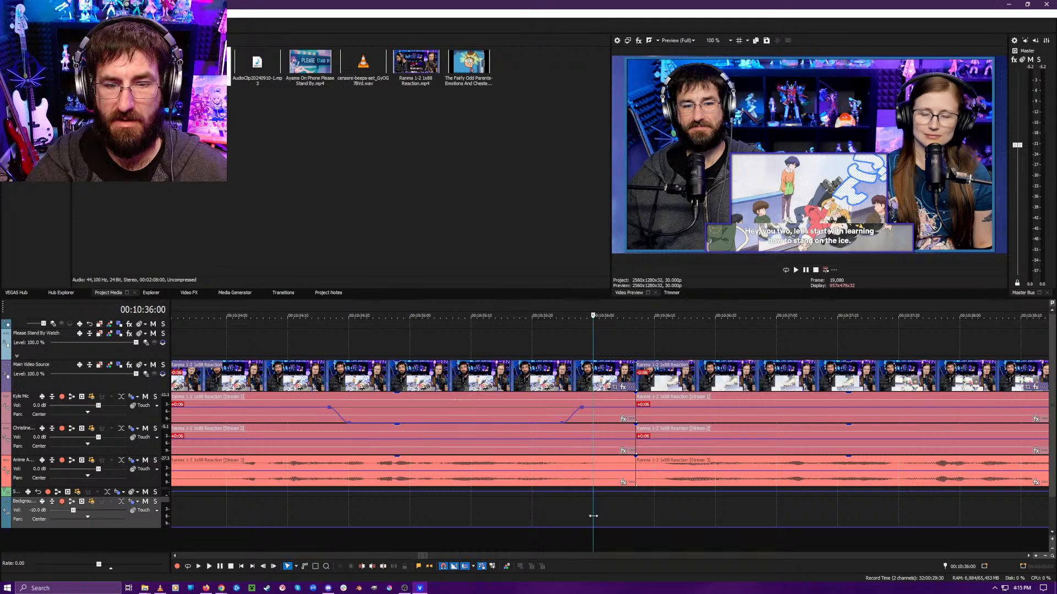
- Rename the challenge marker at about 7:00 as "Challenge & Walk Home"
{"action": "scroll", "coordinate": [592, 517], "scroll_direction": "down", "scroll_amount": 8}
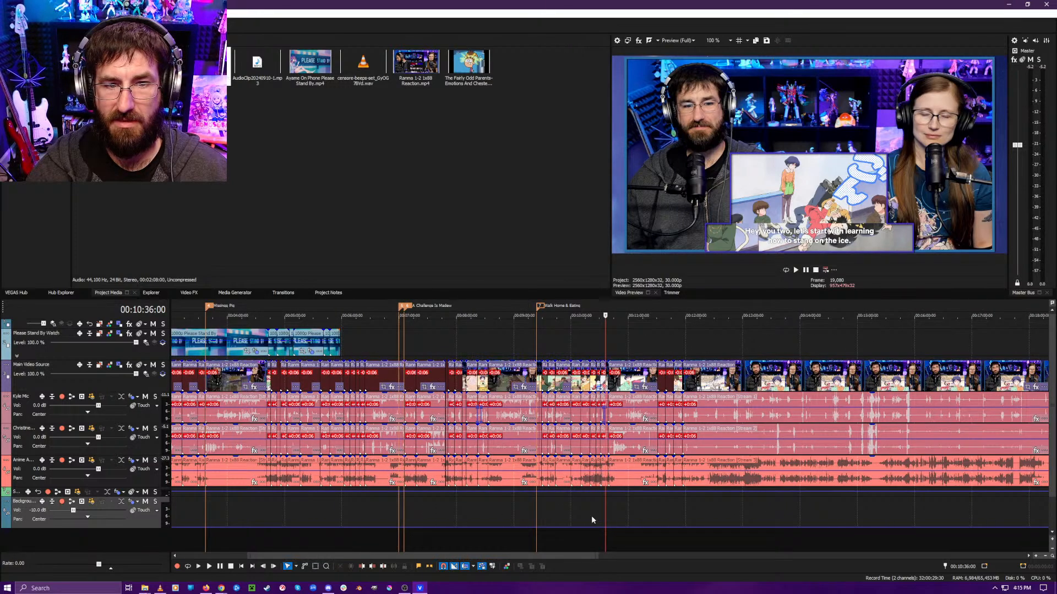
{"action": "scroll", "coordinate": [591, 516], "scroll_direction": "up", "scroll_amount": 1}
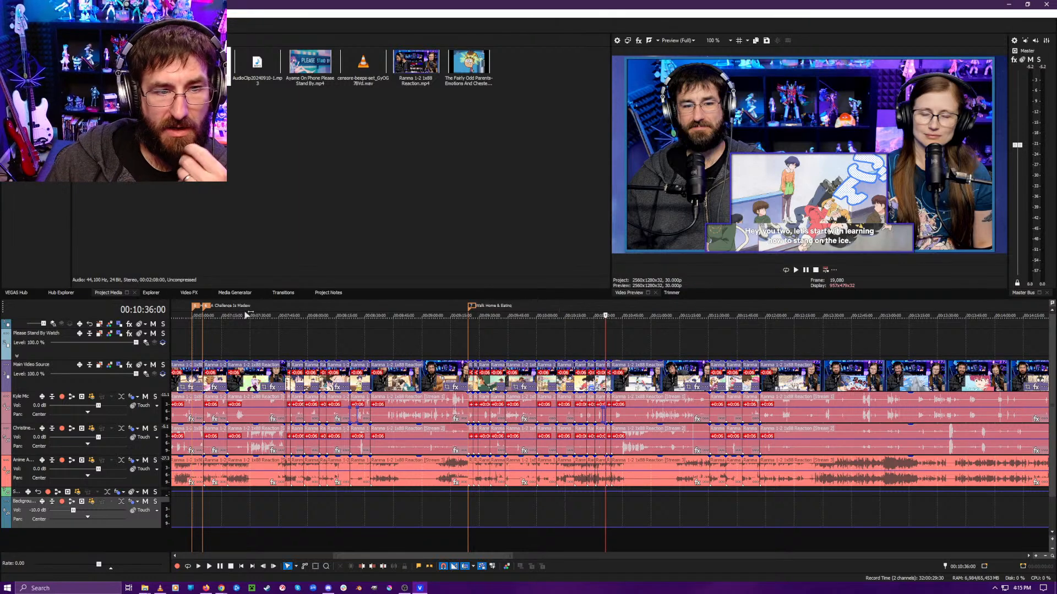
{"action": "double_click", "coordinate": [207, 306]}
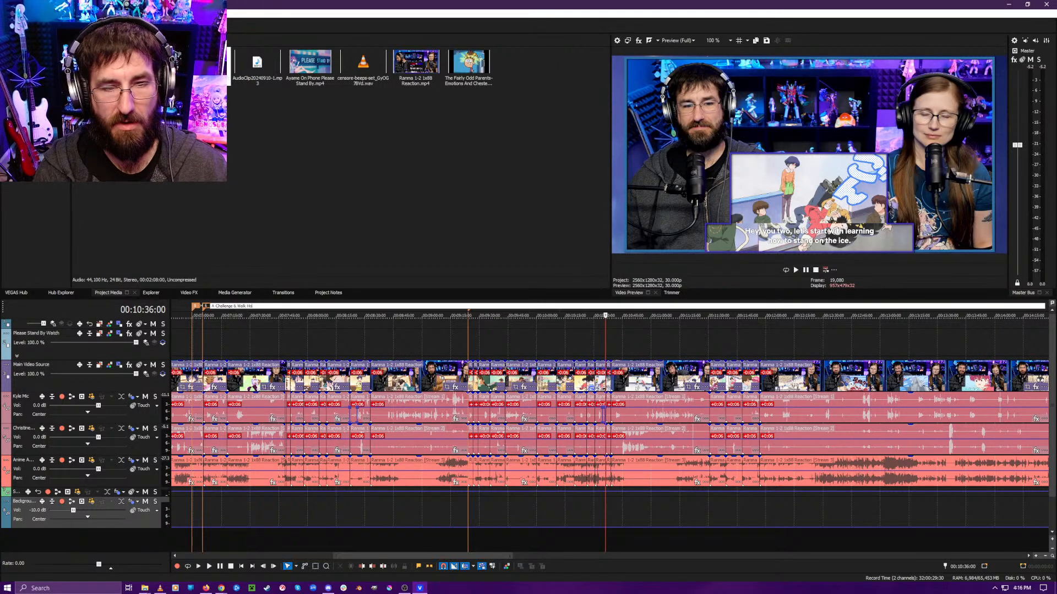
{"action": "left_click", "coordinate": [490, 517]}
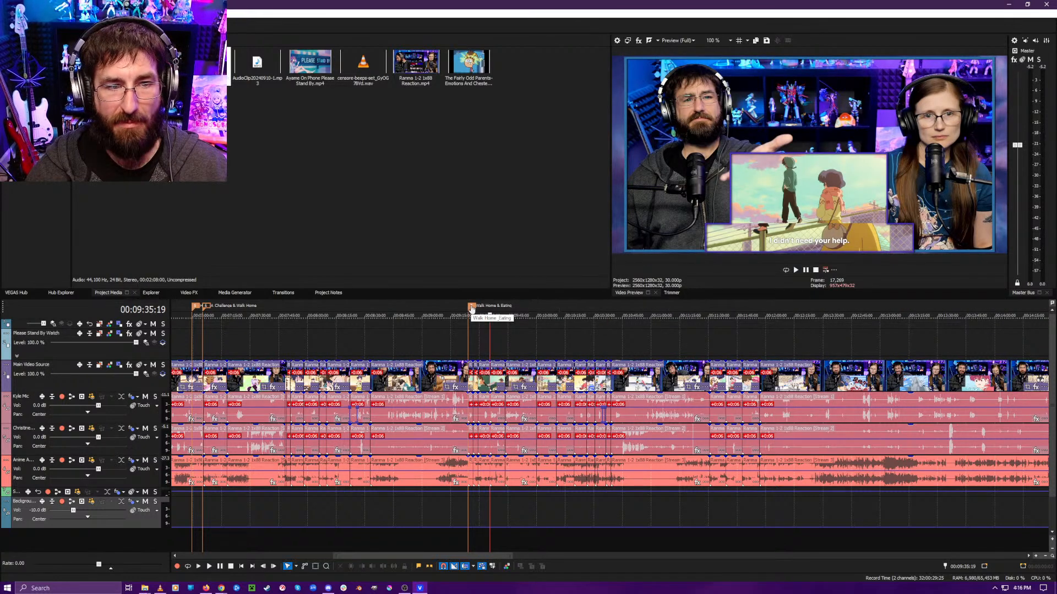
- Move the "Walk Home & Eating" marker from its 9:24 position to about 10:26 on the timeline
{"action": "left_click", "coordinate": [468, 312]}
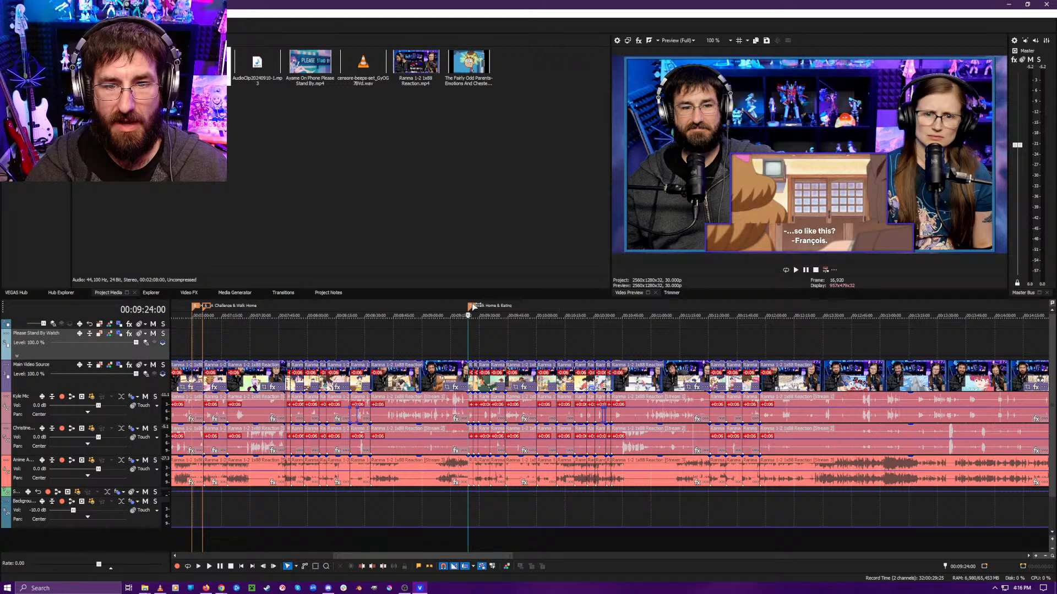
{"action": "mouse_move", "coordinate": [474, 306]}
{"action": "left_mouse_down"}
{"action": "mouse_move", "coordinate": [613, 310]}
{"action": "mouse_move", "coordinate": [483, 311]}
{"action": "mouse_move", "coordinate": [608, 313]}
{"action": "mouse_move", "coordinate": [591, 319]}
{"action": "left_mouse_up"}
{"action": "left_click", "coordinate": [473, 309]}
{"action": "left_click", "coordinate": [595, 550]}
{"action": "scroll", "coordinate": [590, 532], "scroll_direction": "up", "scroll_amount": 5}
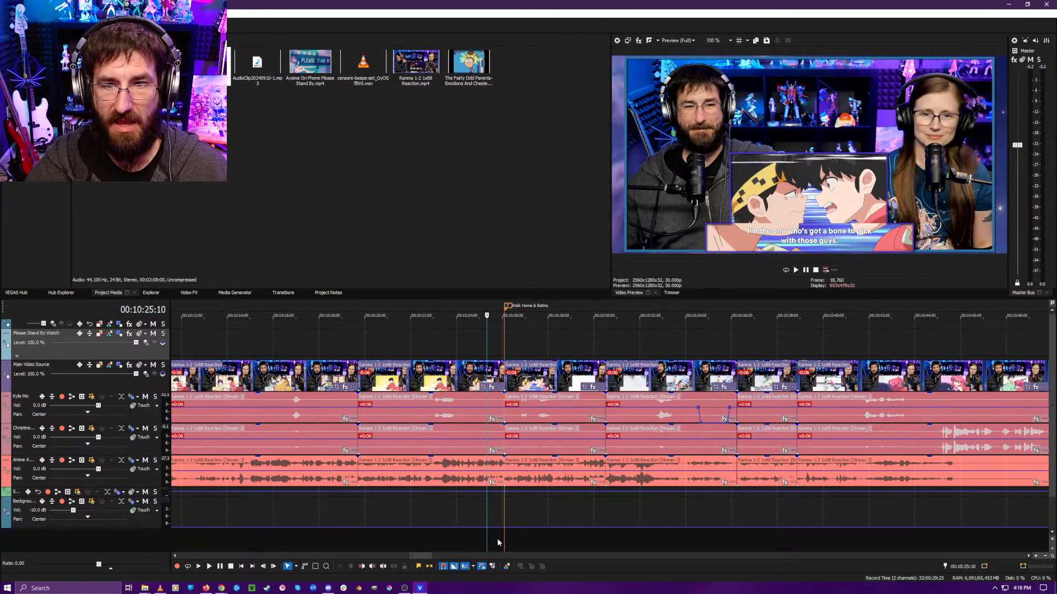
- Move the "Walk Home & Eating" marker to 10:30:00, where the skating scene begins, and rename it "Ranma On Ice"
{"action": "left_click", "coordinate": [564, 542]}
{"action": "left_click_drag", "start_coordinate": [563, 541], "coordinate": [604, 544]}
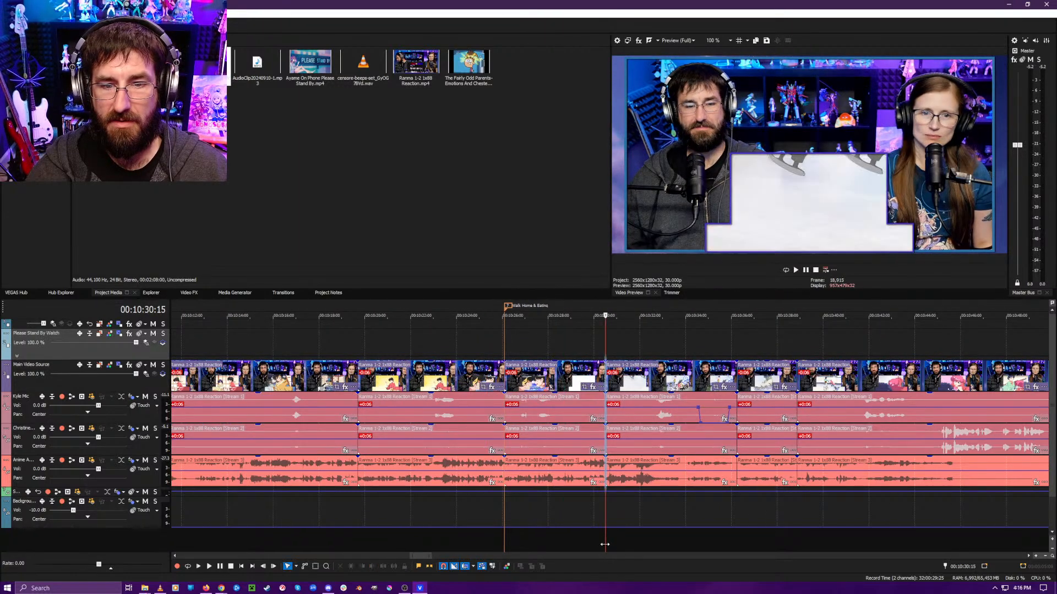
{"action": "scroll", "coordinate": [603, 538], "scroll_direction": "up", "scroll_amount": 7}
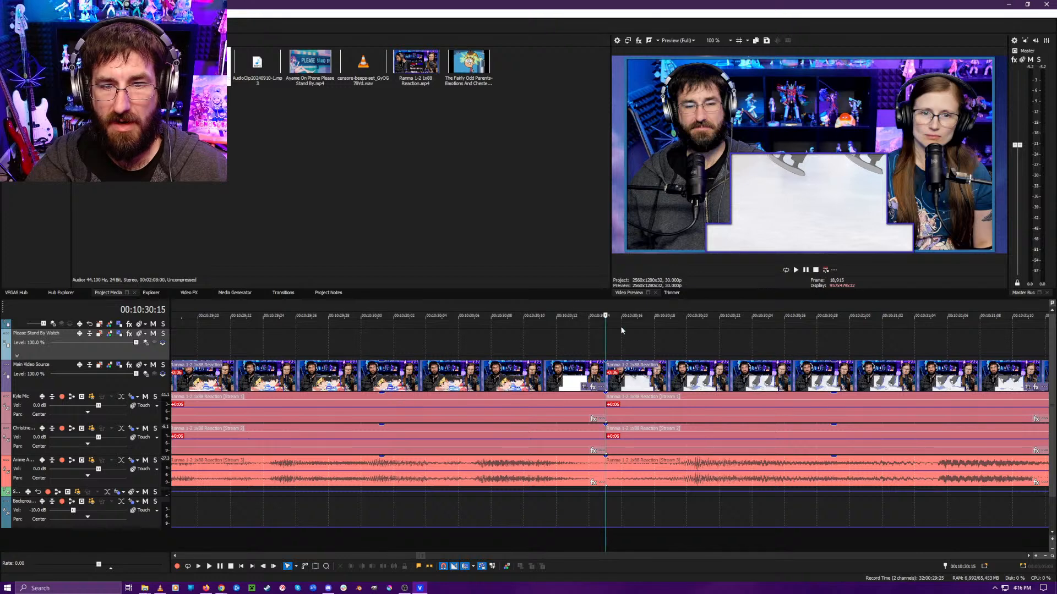
{"action": "key", "text": "Left"}
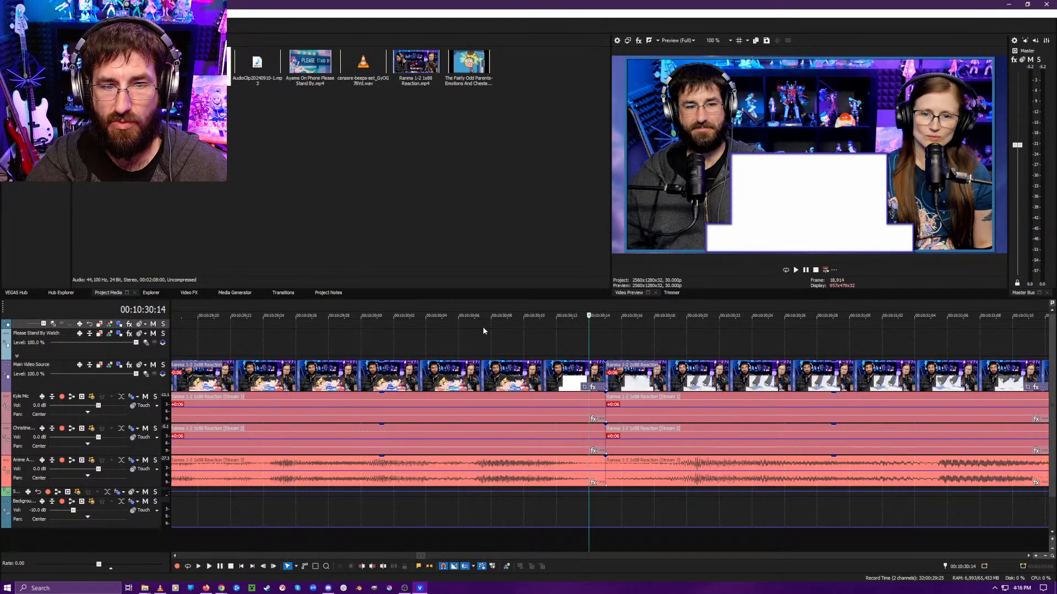
{"action": "left_click", "coordinate": [360, 335]}
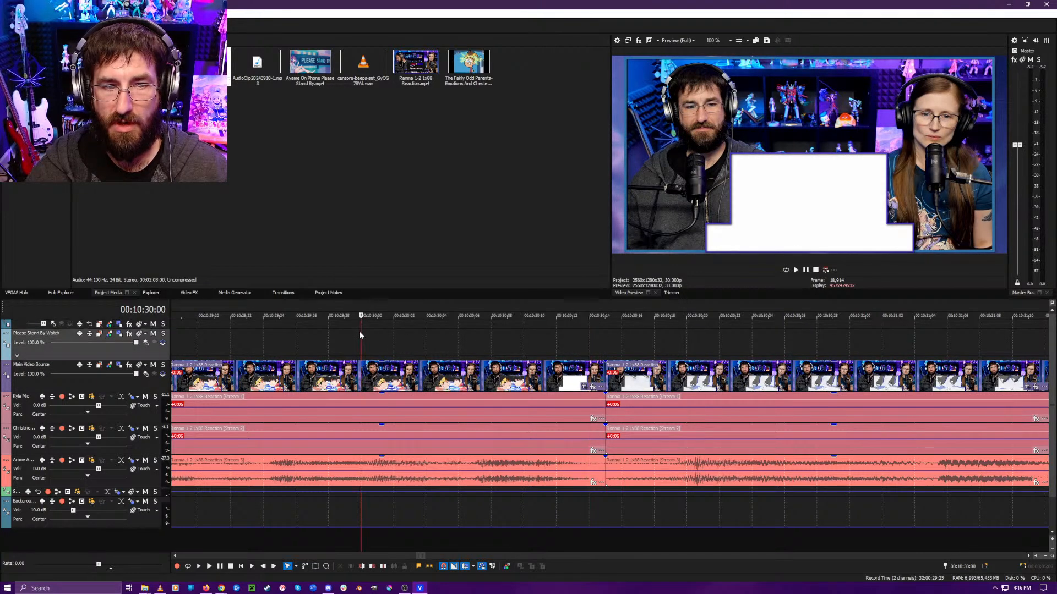
{"action": "scroll", "coordinate": [390, 341], "scroll_direction": "down", "scroll_amount": 8}
{"action": "left_click_drag", "start_coordinate": [552, 310], "coordinate": [609, 311]}
{"action": "left_click", "coordinate": [628, 319]}
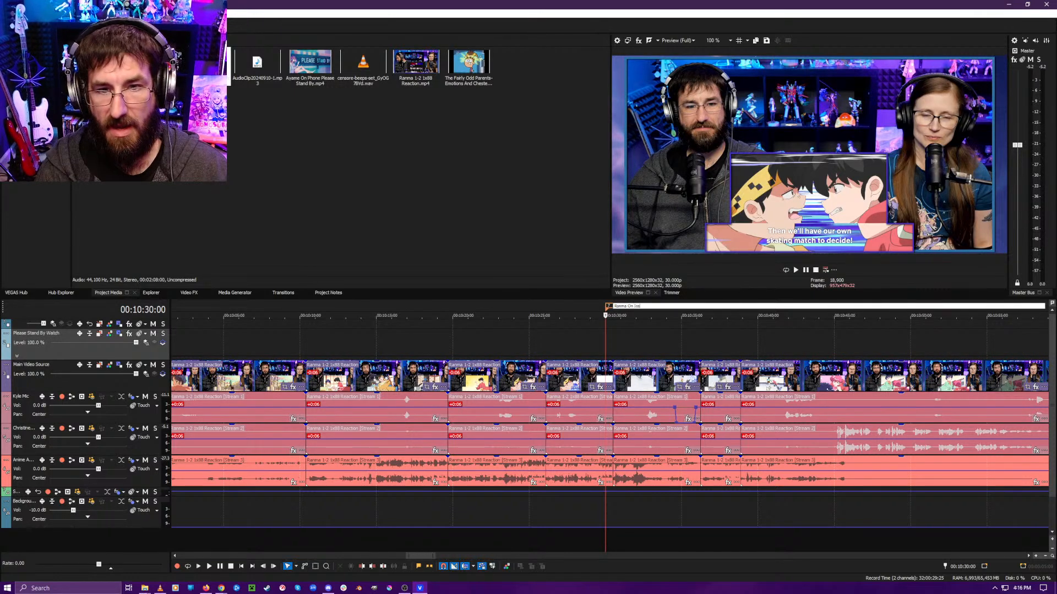
{"action": "key", "text": "Return"}
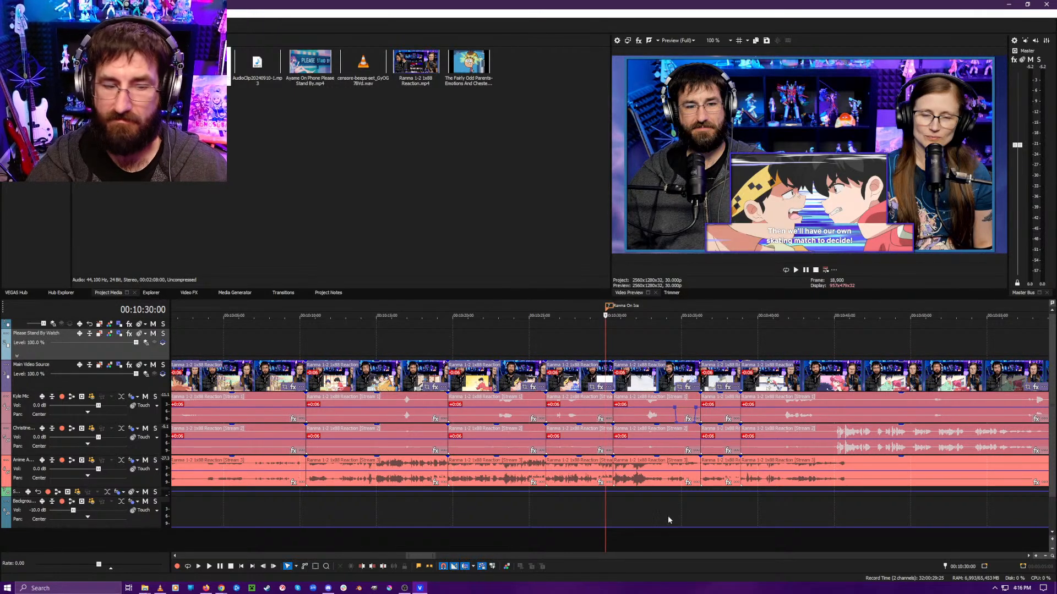
- Play part of the footage after the "Ranma On Ice" marker and skim the remaining timeline to about 23:56
{"action": "left_click", "coordinate": [691, 543]}
{"action": "left_click", "coordinate": [765, 543]}
{"action": "key", "text": "space"}
{"action": "scroll", "coordinate": [681, 538], "scroll_direction": "down", "scroll_amount": 8}
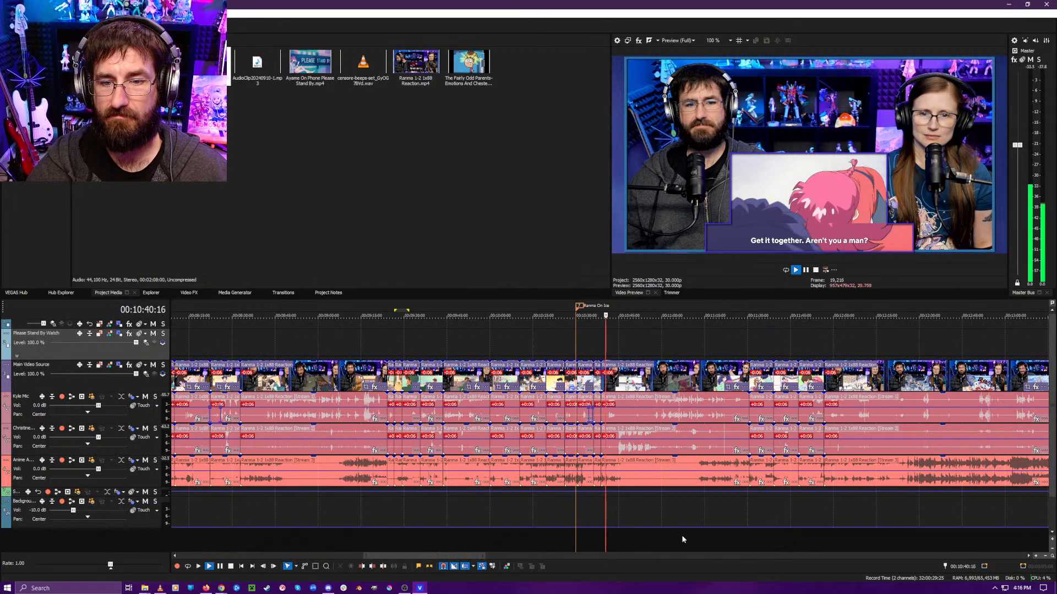
{"action": "scroll", "coordinate": [616, 530], "scroll_direction": "up", "scroll_amount": 3}
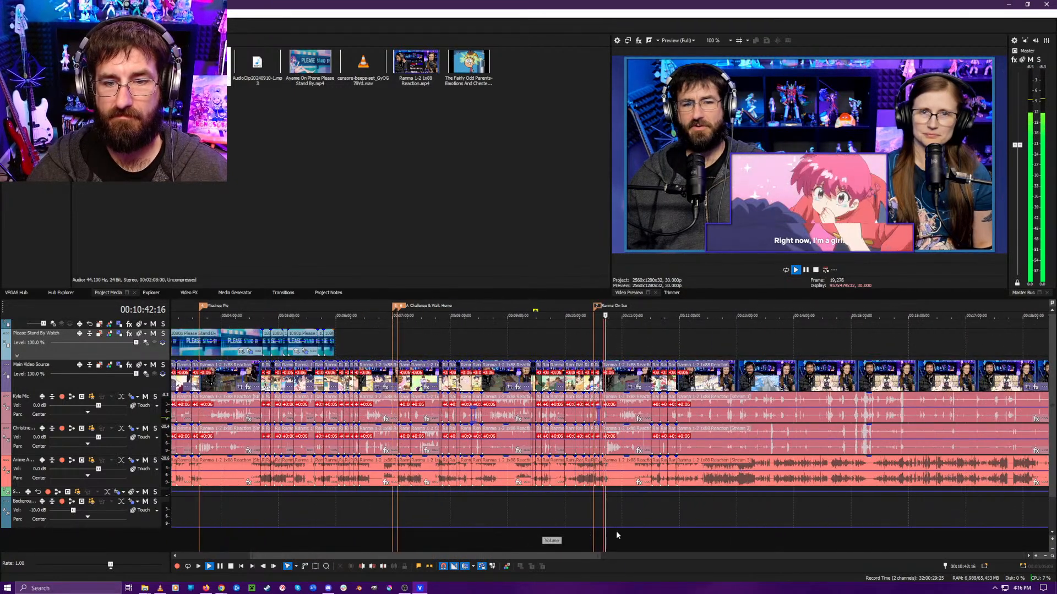
{"action": "left_click", "coordinate": [673, 542]}
{"action": "scroll", "coordinate": [668, 545], "scroll_direction": "down", "scroll_amount": 3}
{"action": "key", "text": "space"}
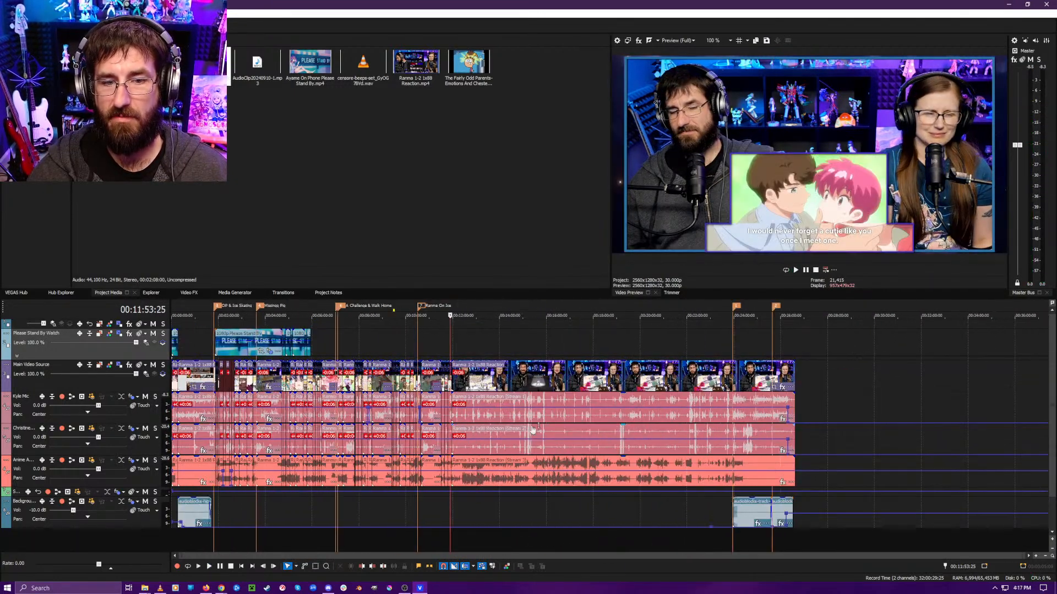
{"action": "left_click", "coordinate": [457, 419]}
{"action": "scroll", "coordinate": [456, 419], "scroll_direction": "up", "scroll_amount": 4}
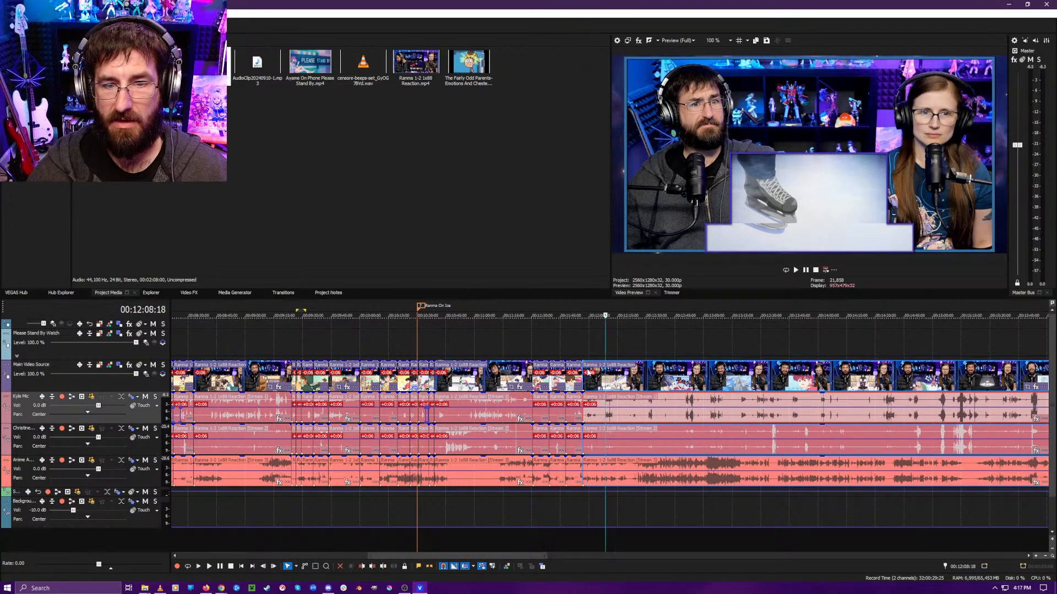
{"action": "scroll", "coordinate": [700, 381], "scroll_direction": "down", "scroll_amount": 4}
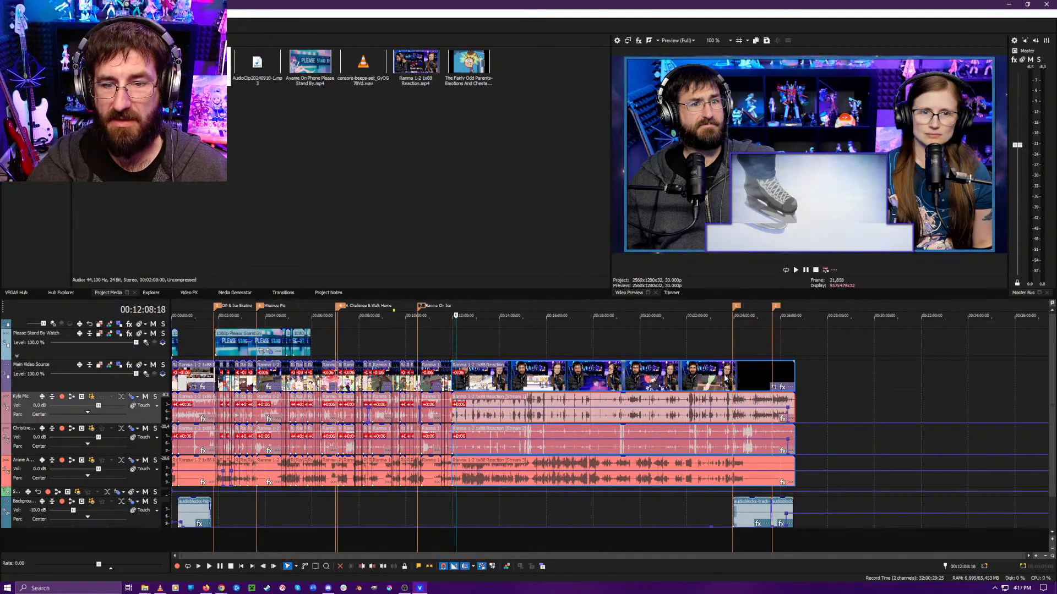
{"action": "left_click", "coordinate": [732, 378]}
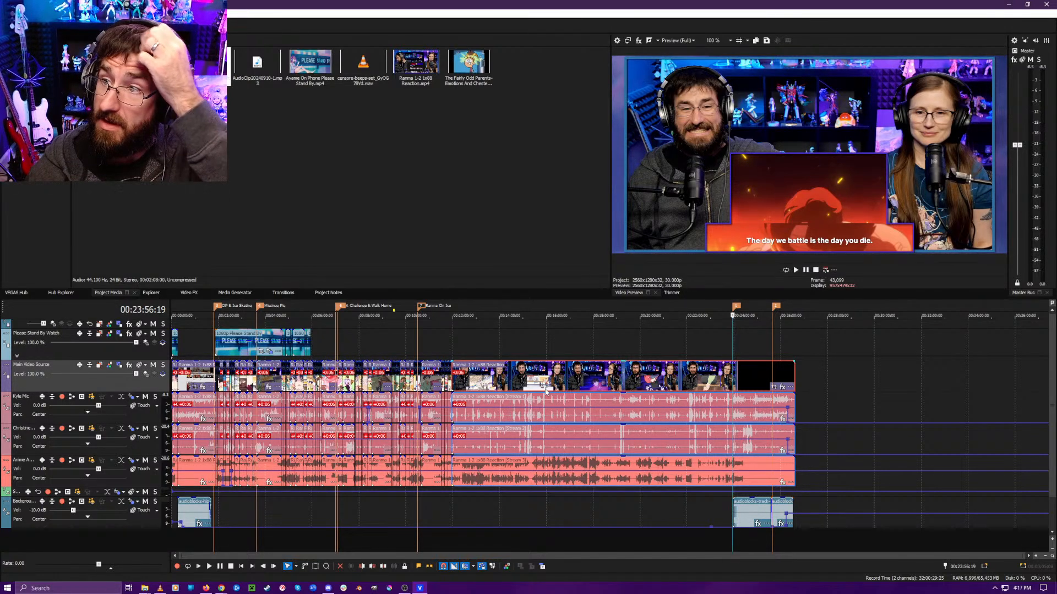
- Play from the 11:56:21 cut, split all tracks at 12:05:12, and trim the start of the following clip, closing the gap
{"action": "left_click", "coordinate": [454, 544]}
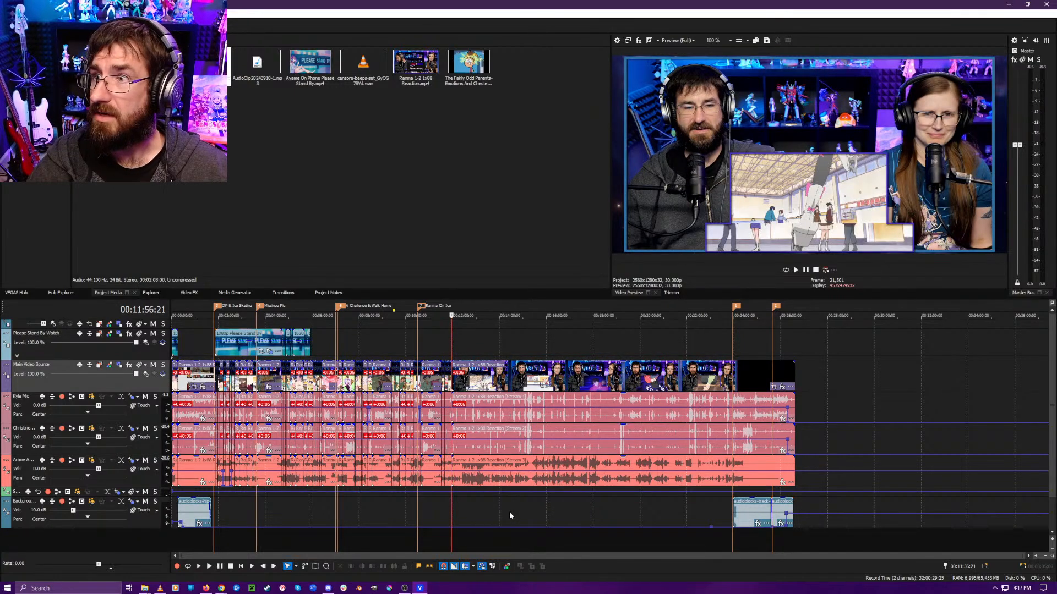
{"action": "scroll", "coordinate": [552, 509], "scroll_direction": "up", "scroll_amount": 6}
{"action": "scroll", "coordinate": [603, 513], "scroll_direction": "up", "scroll_amount": 4}
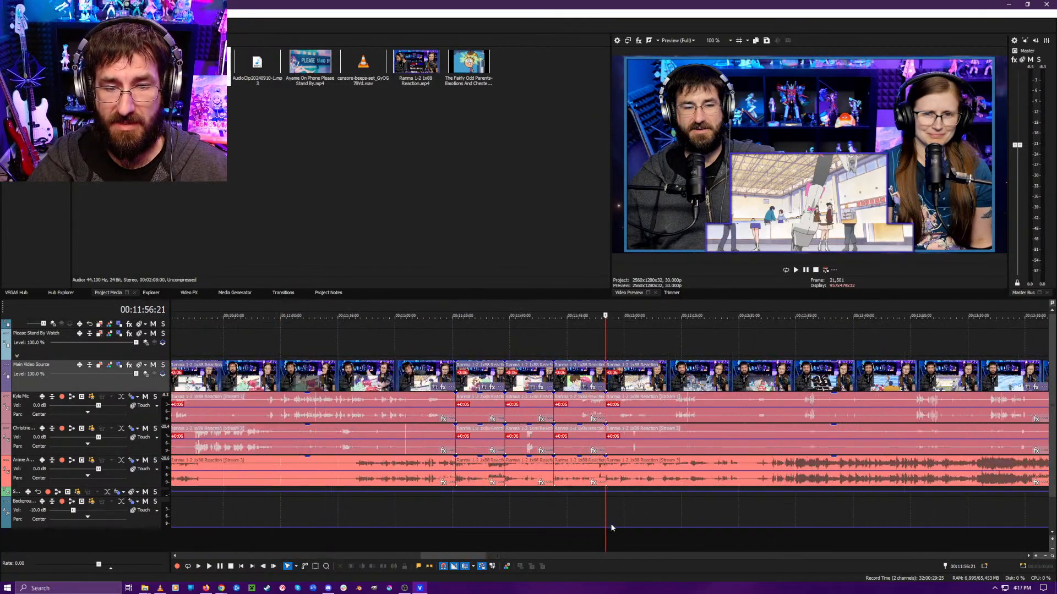
{"action": "key", "text": "space"}
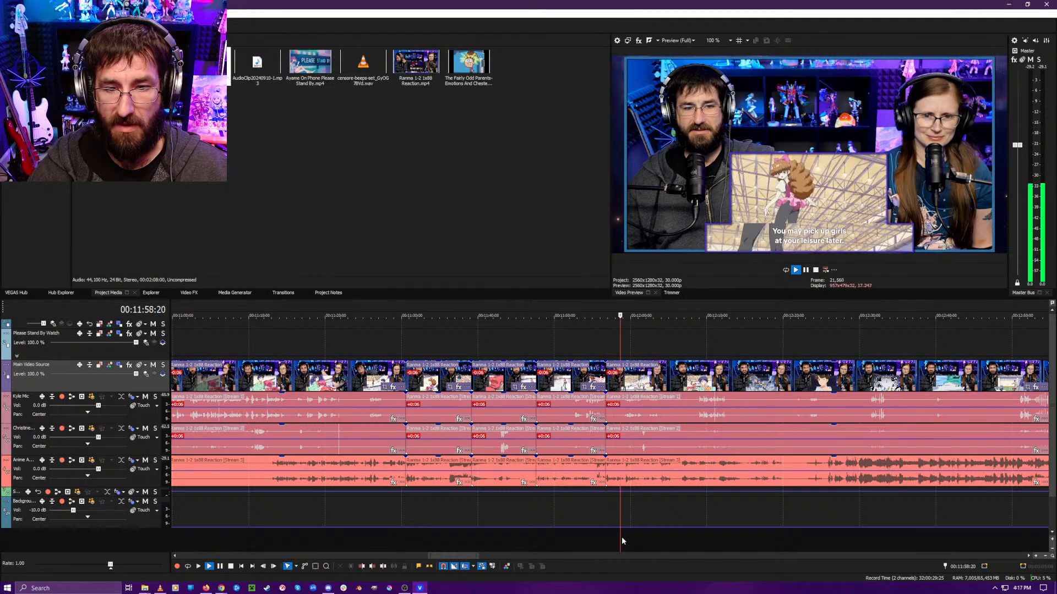
{"action": "scroll", "coordinate": [635, 539], "scroll_direction": "up", "scroll_amount": 2}
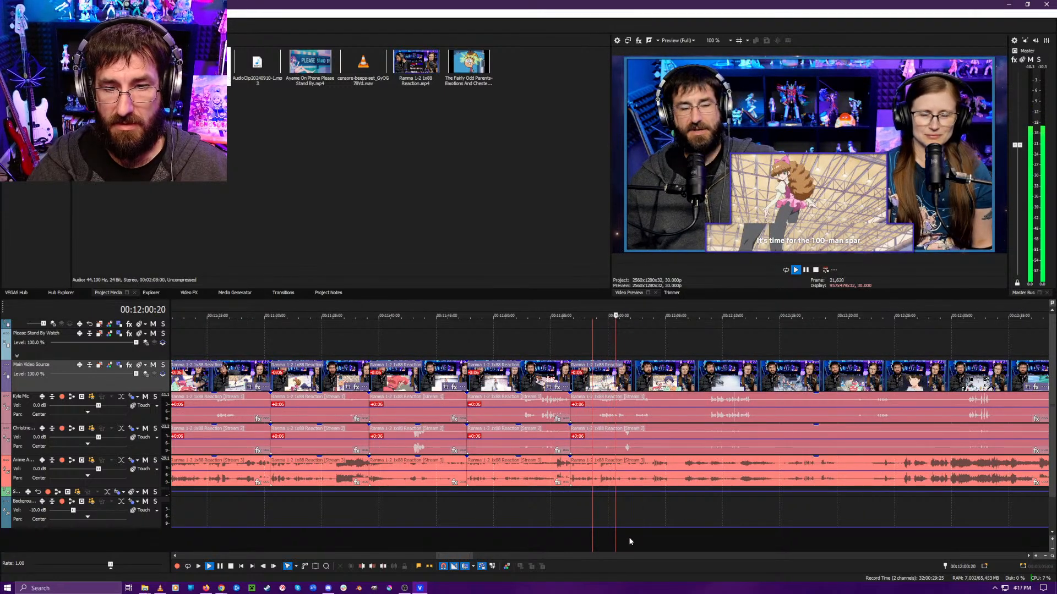
{"action": "scroll", "coordinate": [633, 539], "scroll_direction": "up", "scroll_amount": 2}
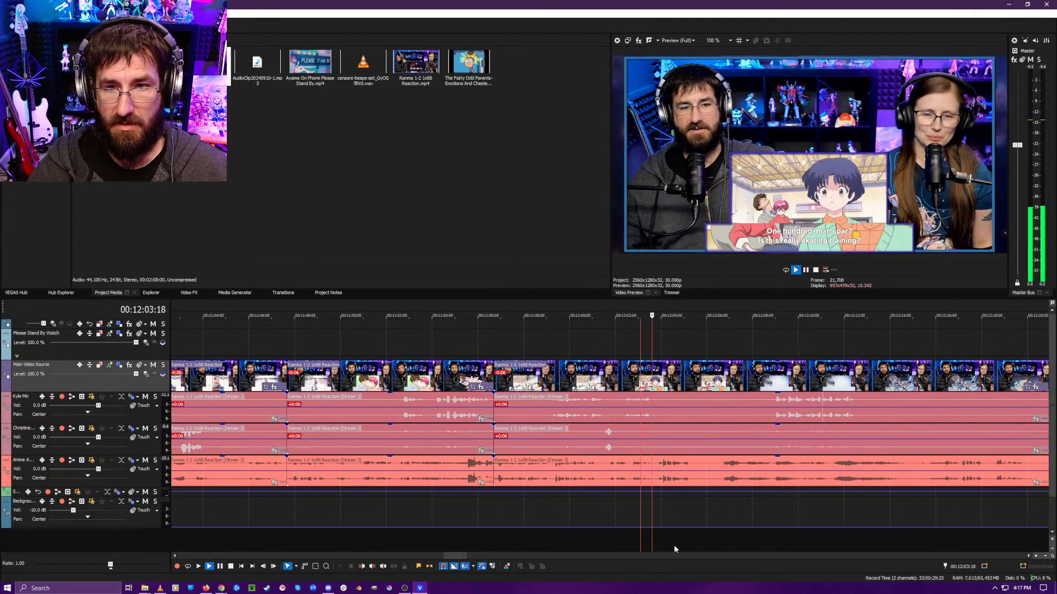
{"action": "key", "text": "Return"}
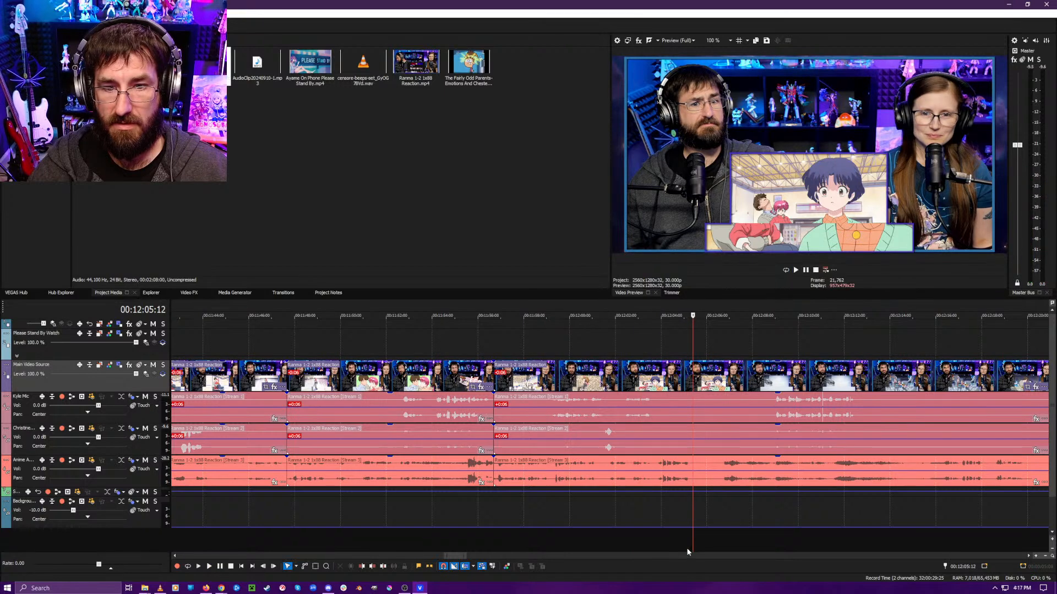
{"action": "key", "text": "s"}
{"action": "key", "text": "space"}
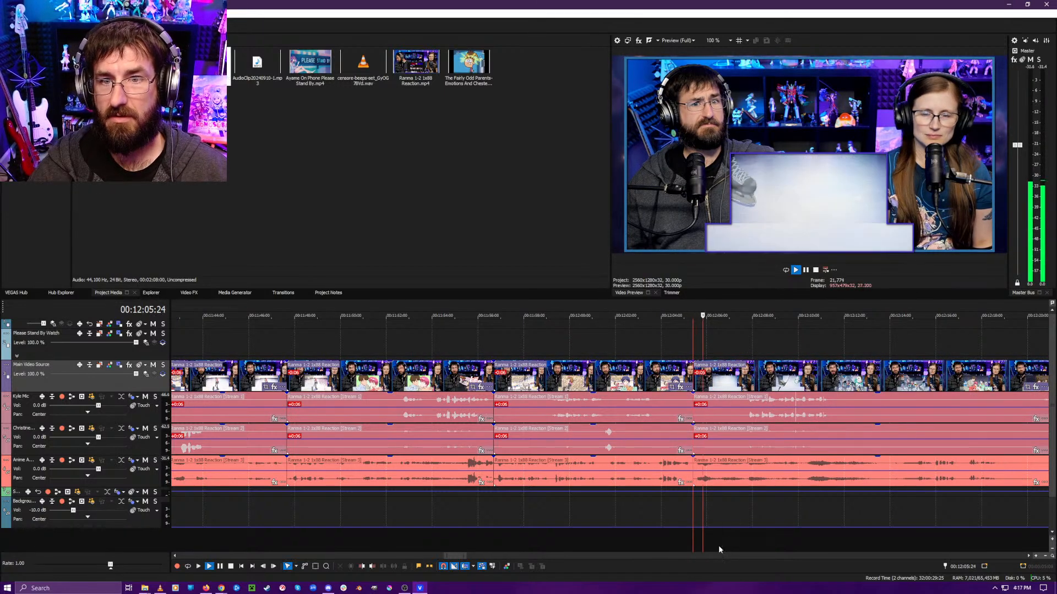
- Play on through the skating shots and split all tracks at 12:12:12
{"action": "scroll", "coordinate": [713, 544], "scroll_direction": "up", "scroll_amount": 2}
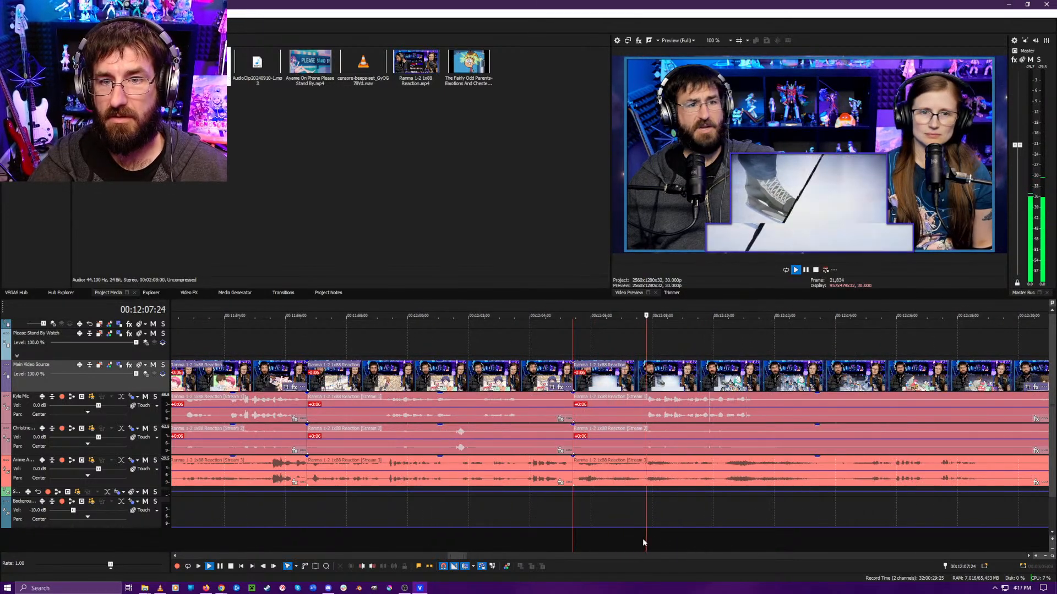
{"action": "scroll", "coordinate": [650, 536], "scroll_direction": "down", "scroll_amount": 2}
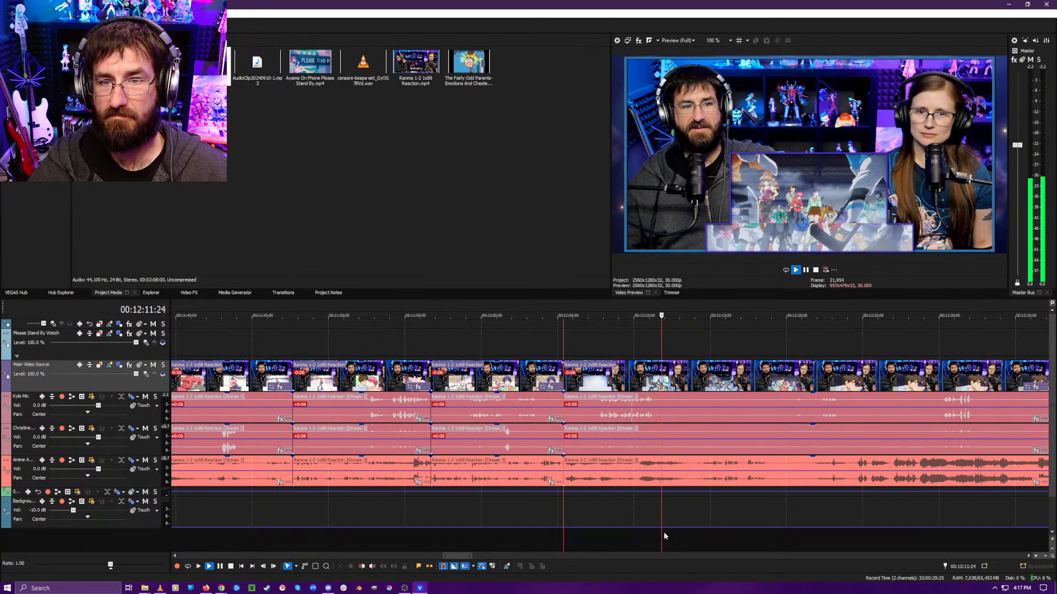
{"action": "key", "text": "space"}
{"action": "key", "text": "s"}
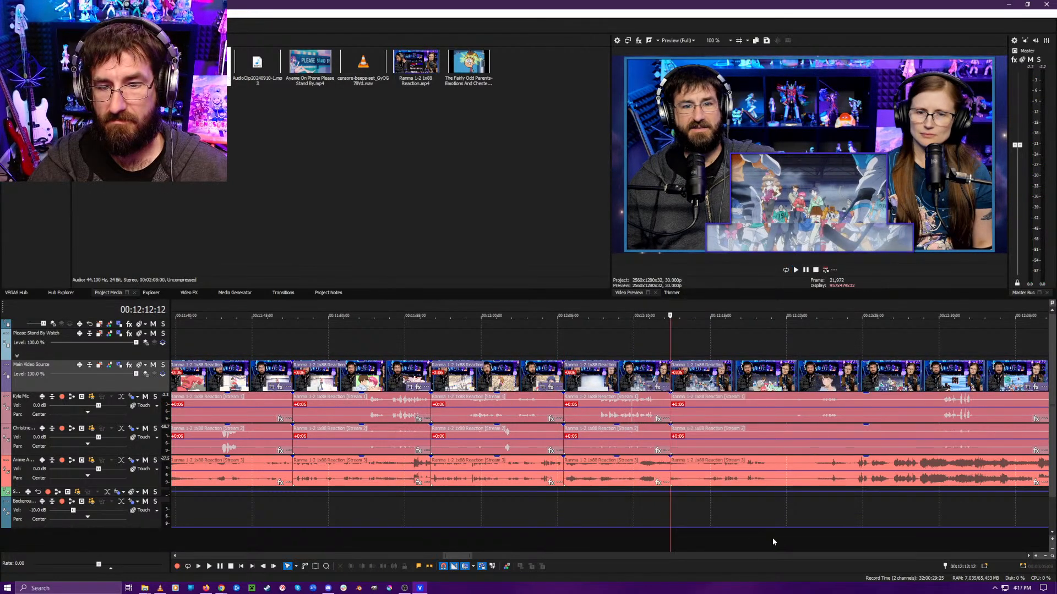
- Trim the start of the clip after the 12:12:12 split to 12:14:15 on all tracks, closing the gap
{"action": "left_click", "coordinate": [771, 537]}
{"action": "key", "text": "space"}
{"action": "scroll", "coordinate": [660, 536], "scroll_direction": "up", "scroll_amount": 2}
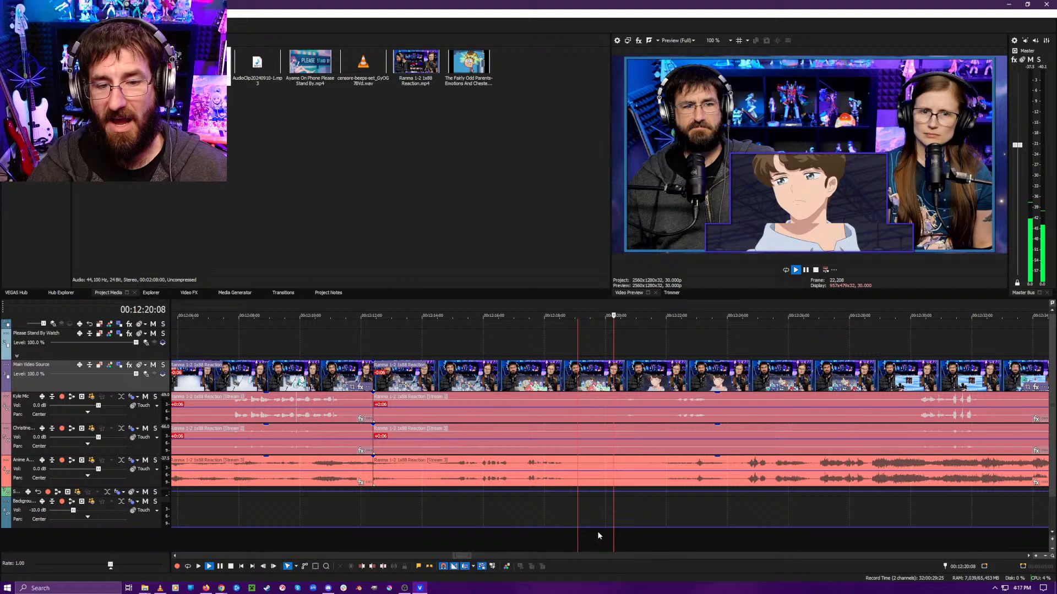
{"action": "left_click", "coordinate": [437, 530]}
{"action": "key", "text": "space"}
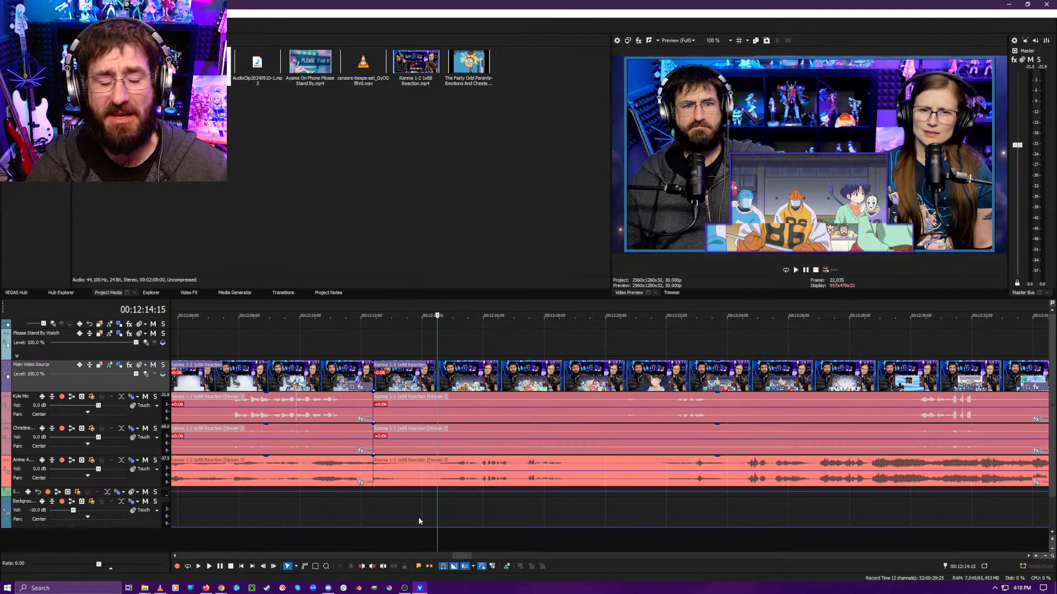
{"action": "key", "text": "space"}
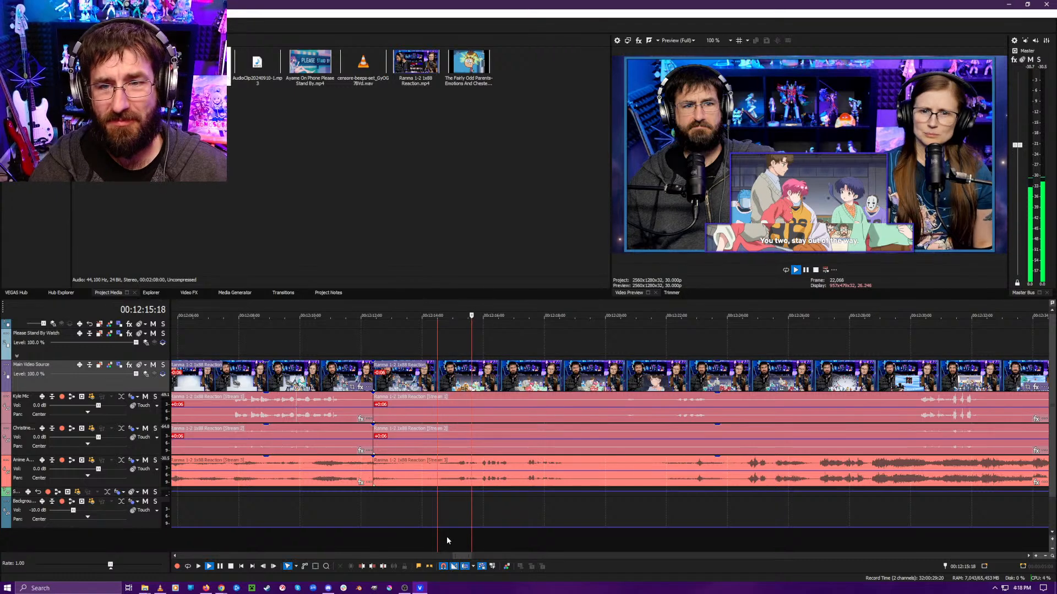
{"action": "left_click", "coordinate": [449, 535]}
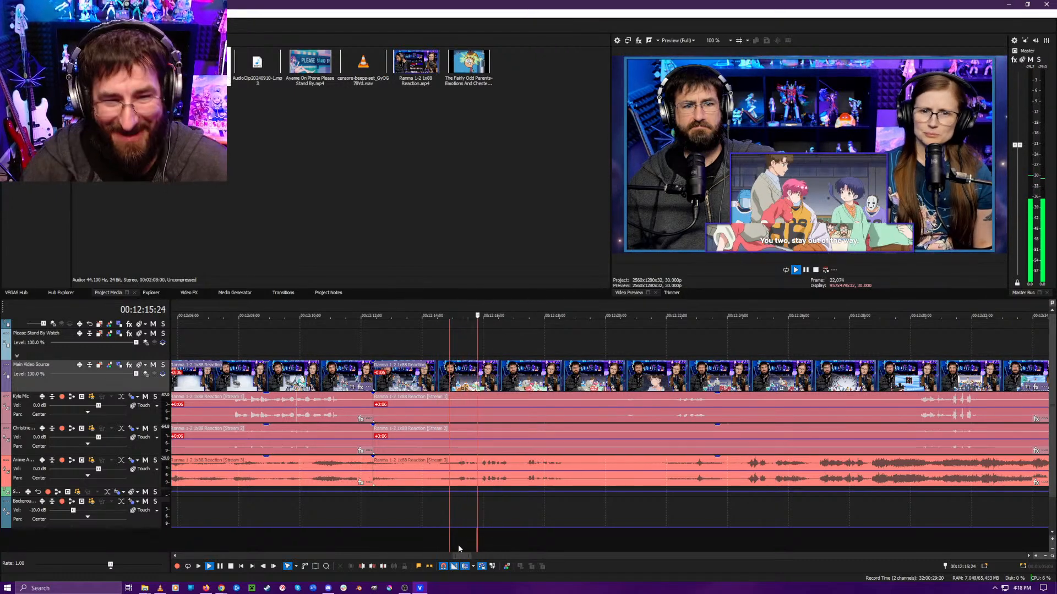
{"action": "left_click", "coordinate": [370, 533]}
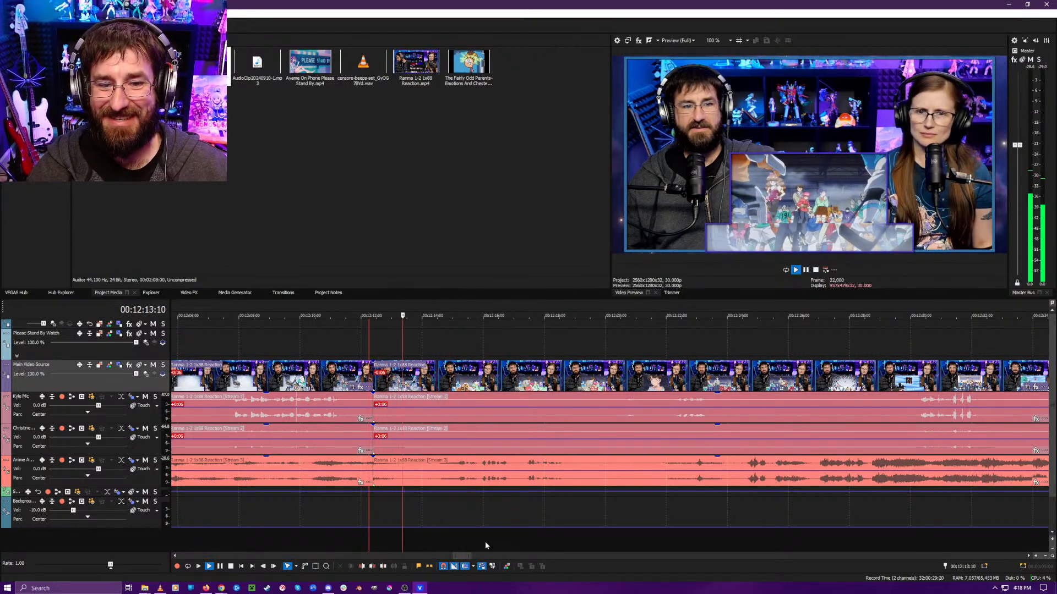
{"action": "left_click", "coordinate": [437, 541]}
{"action": "key", "text": "space"}
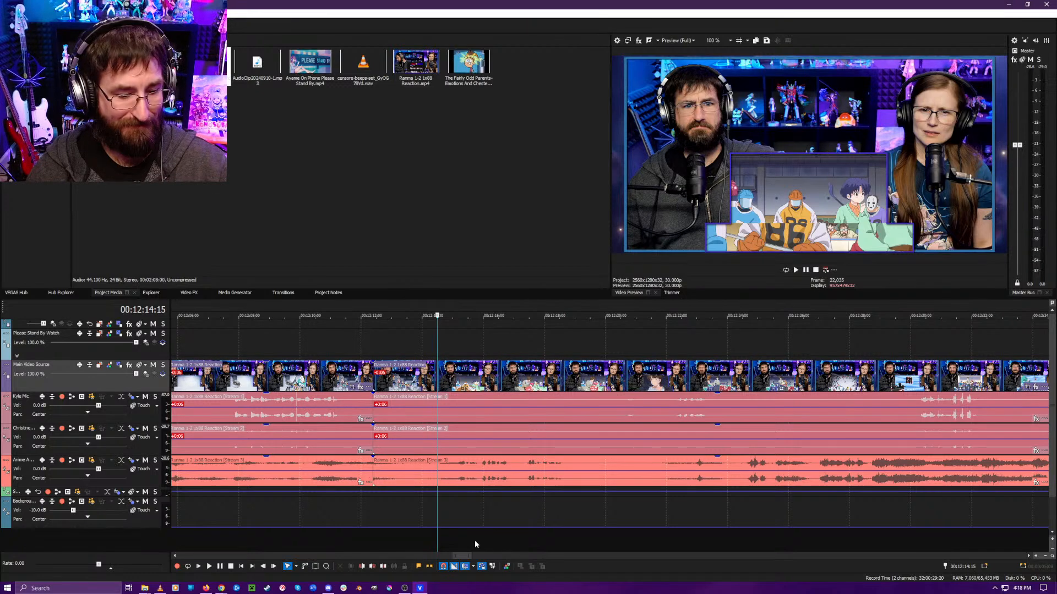
{"action": "key", "text": "space"}
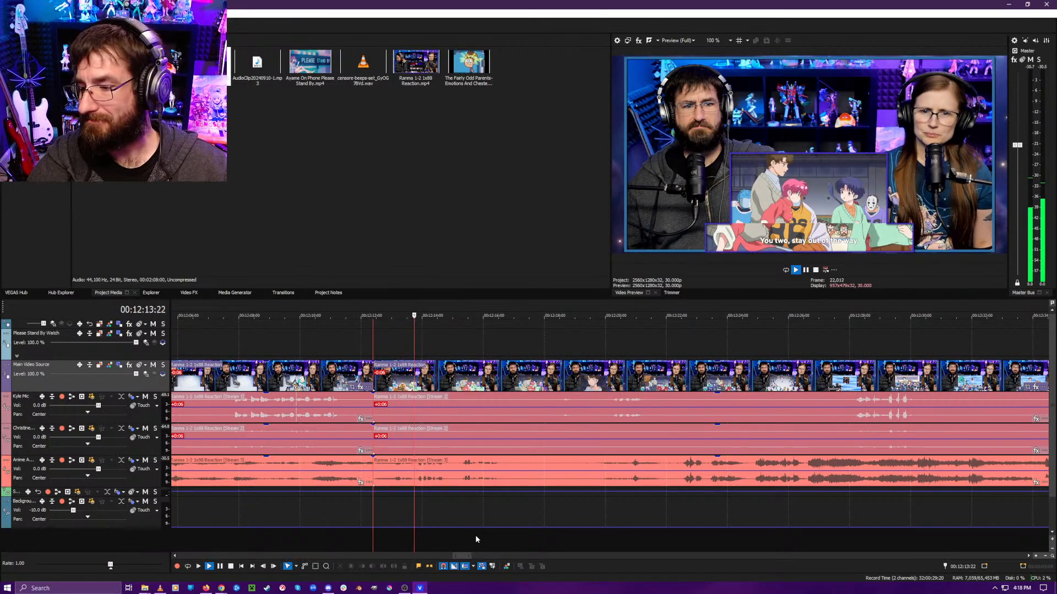
- Split all tracks shortly after 12:14:10 and trim the start of the following clip to 12:15:05, closing the gap
{"action": "left_click", "coordinate": [433, 538]}
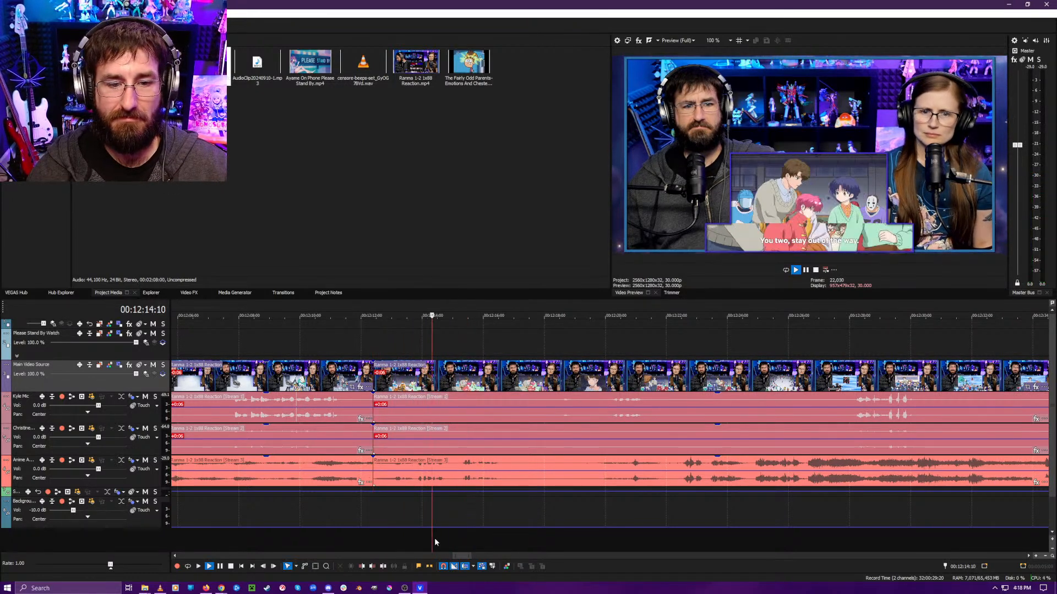
{"action": "key", "text": "s"}
{"action": "key", "text": "space"}
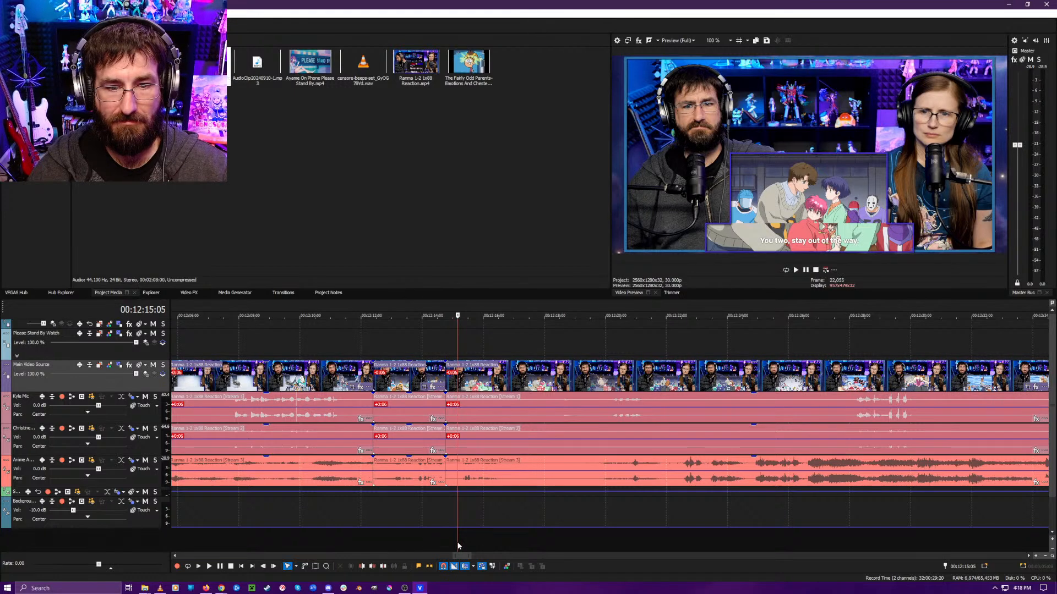
{"action": "key", "text": "space"}
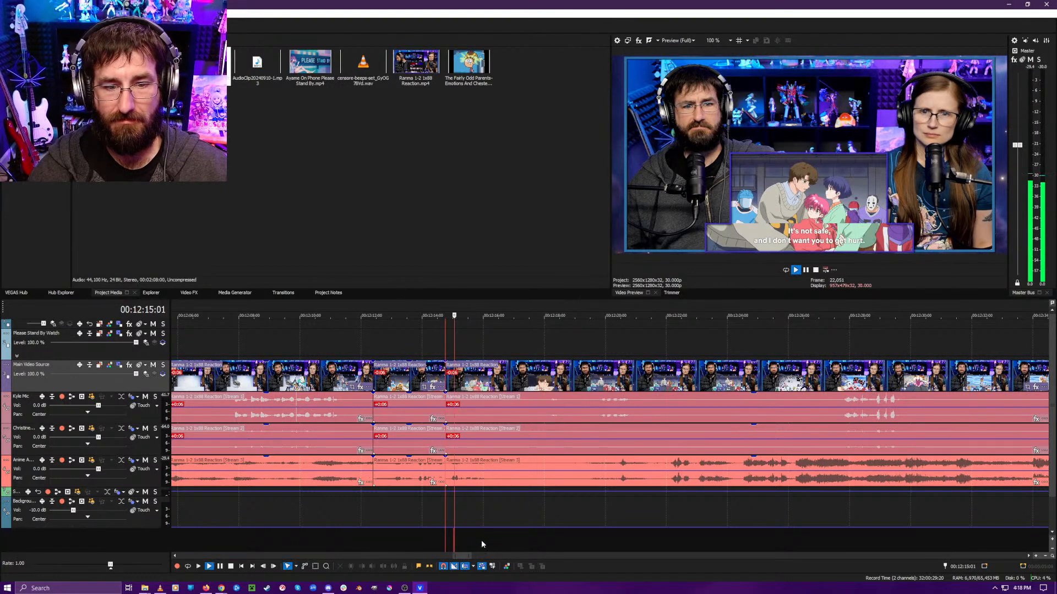
- Play ahead to the "Begin" line and split all tracks at 12:22:27
{"action": "left_click", "coordinate": [534, 534]}
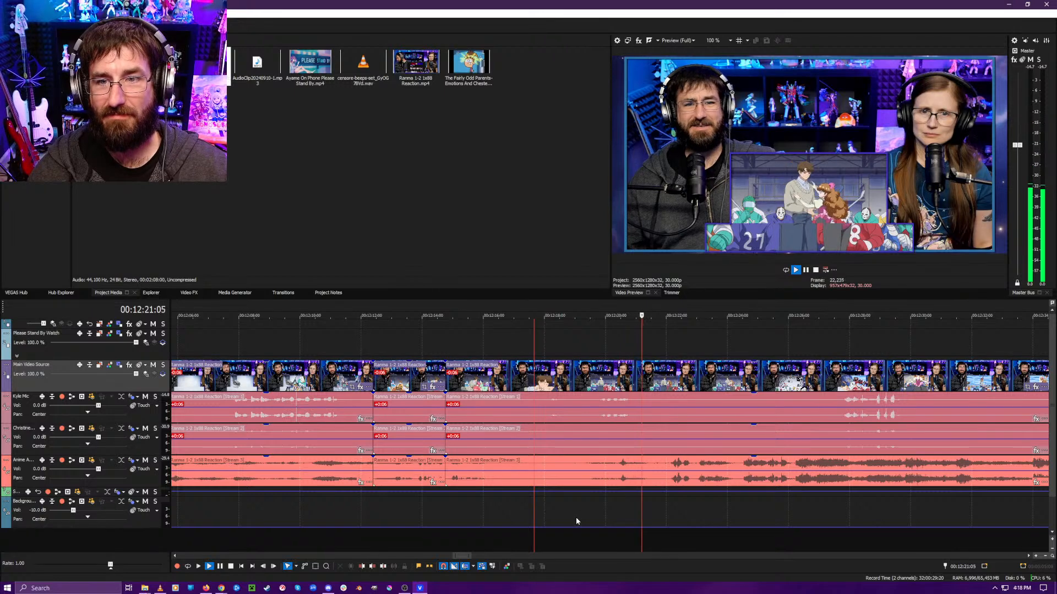
{"action": "scroll", "coordinate": [610, 523], "scroll_direction": "down", "scroll_amount": 3}
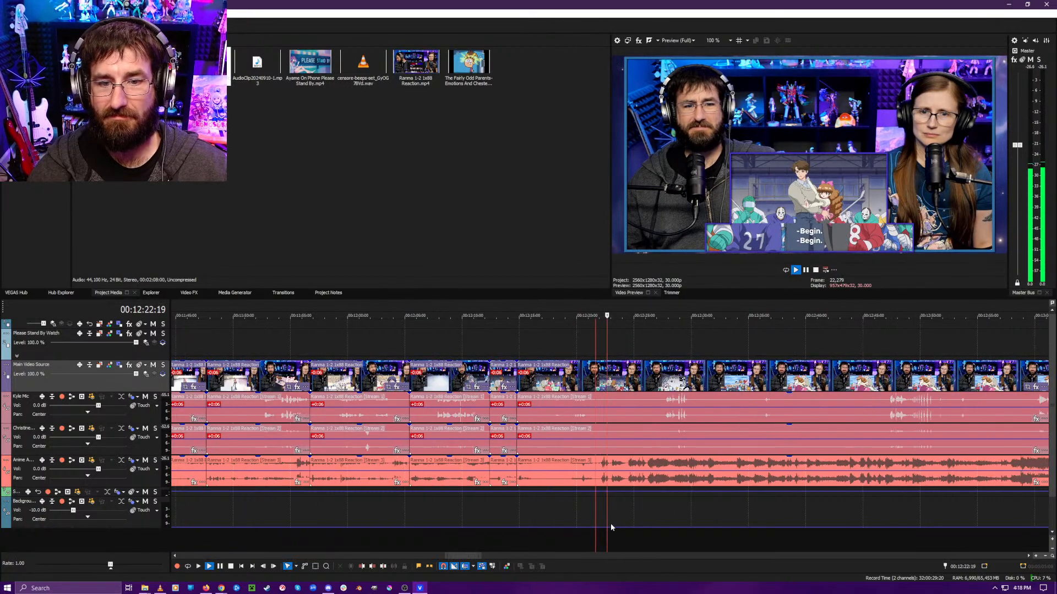
{"action": "key", "text": "Return"}
{"action": "scroll", "coordinate": [579, 520], "scroll_direction": "up", "scroll_amount": 4}
{"action": "key", "text": "s"}
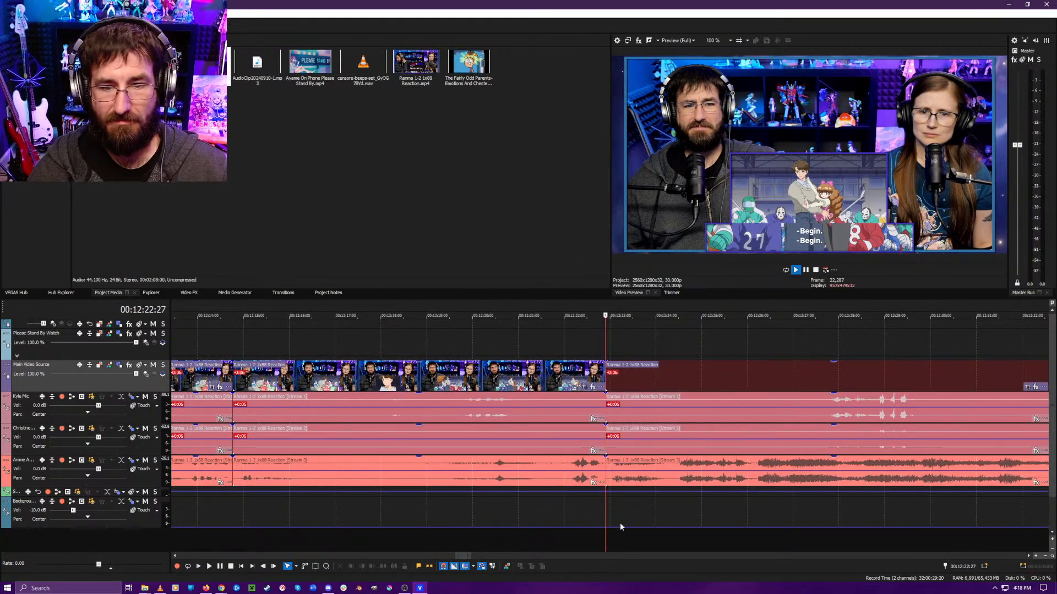
- Trim the start of the clip after the 12:22:27 split to the "One hundred-man spar, start!" shot on all tracks, closing the gap
{"action": "key", "text": "space"}
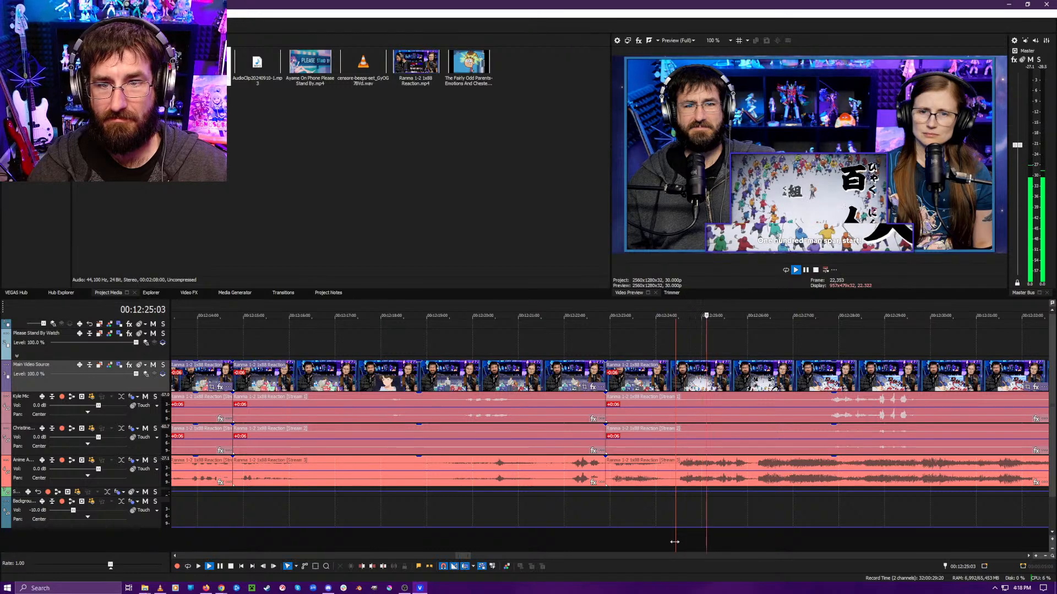
{"action": "key", "text": "space"}
{"action": "key", "text": "alt+["}
{"action": "key", "text": "space"}
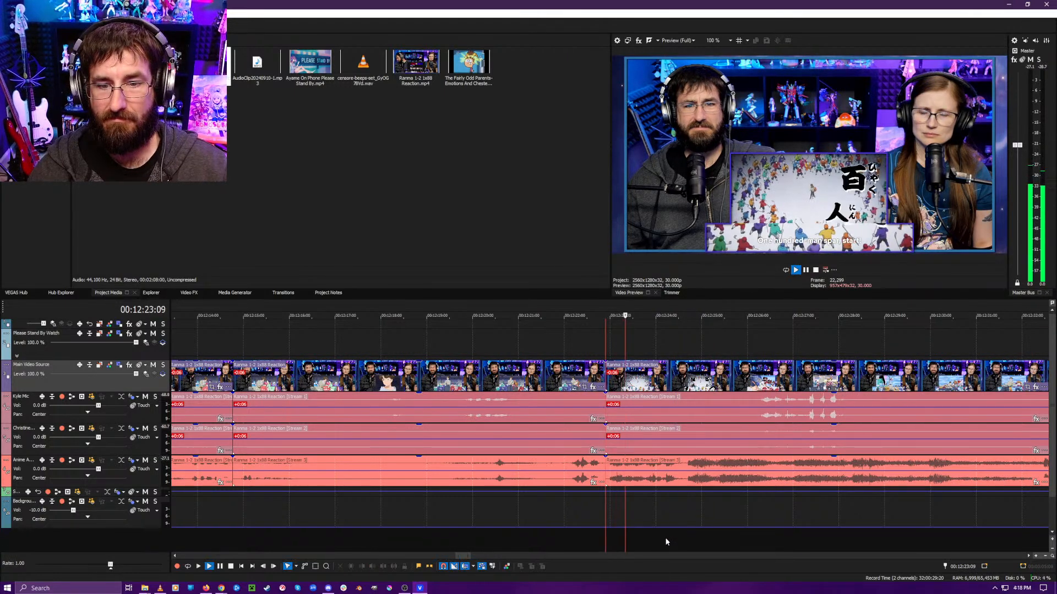
- Play through the opening of the hundred-man spar and split all tracks at 12:30:21
{"action": "scroll", "coordinate": [643, 530], "scroll_direction": "up", "scroll_amount": 2}
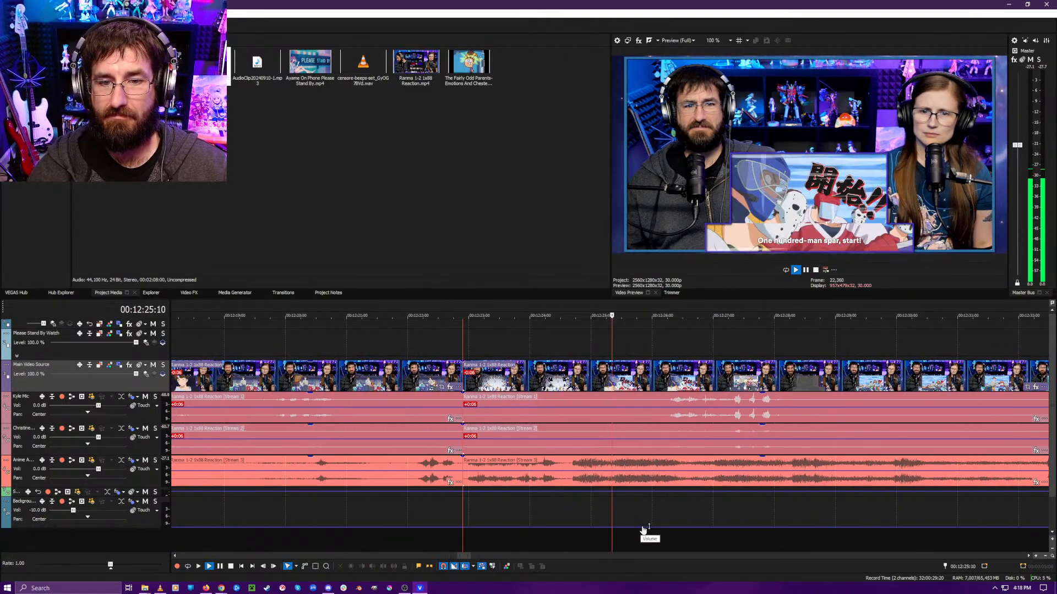
{"action": "scroll", "coordinate": [651, 520], "scroll_direction": "down", "scroll_amount": 5}
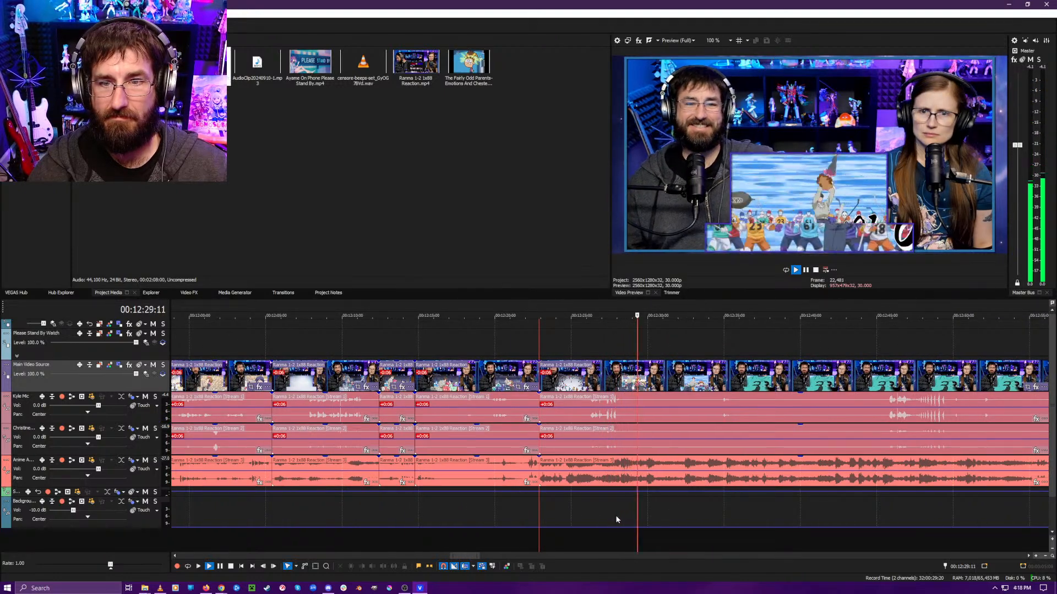
{"action": "key", "text": "Return"}
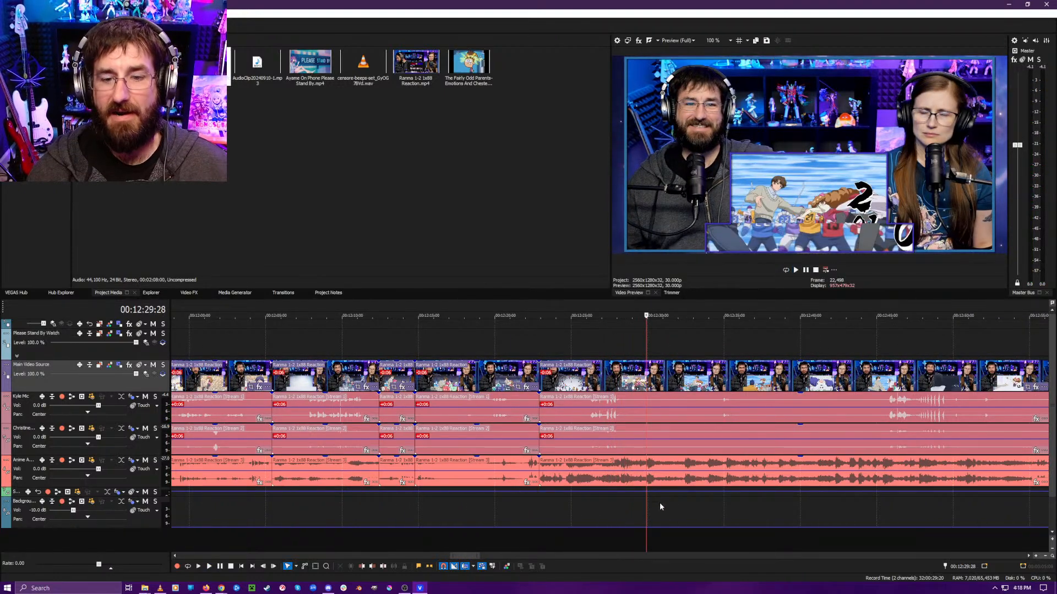
{"action": "scroll", "coordinate": [660, 503], "scroll_direction": "down", "scroll_amount": 5}
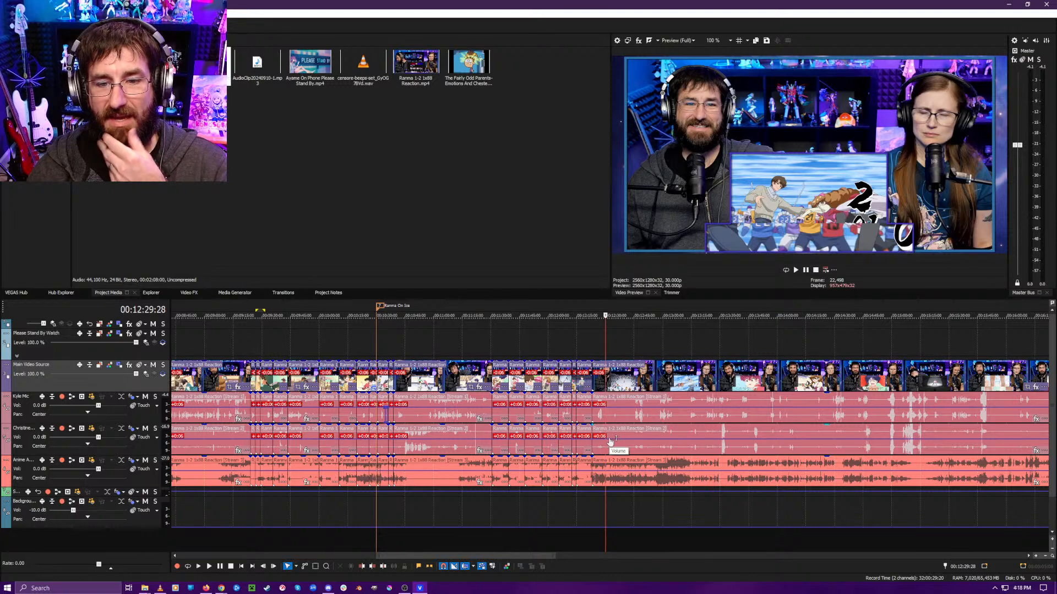
{"action": "scroll", "coordinate": [608, 442], "scroll_direction": "down", "scroll_amount": 8}
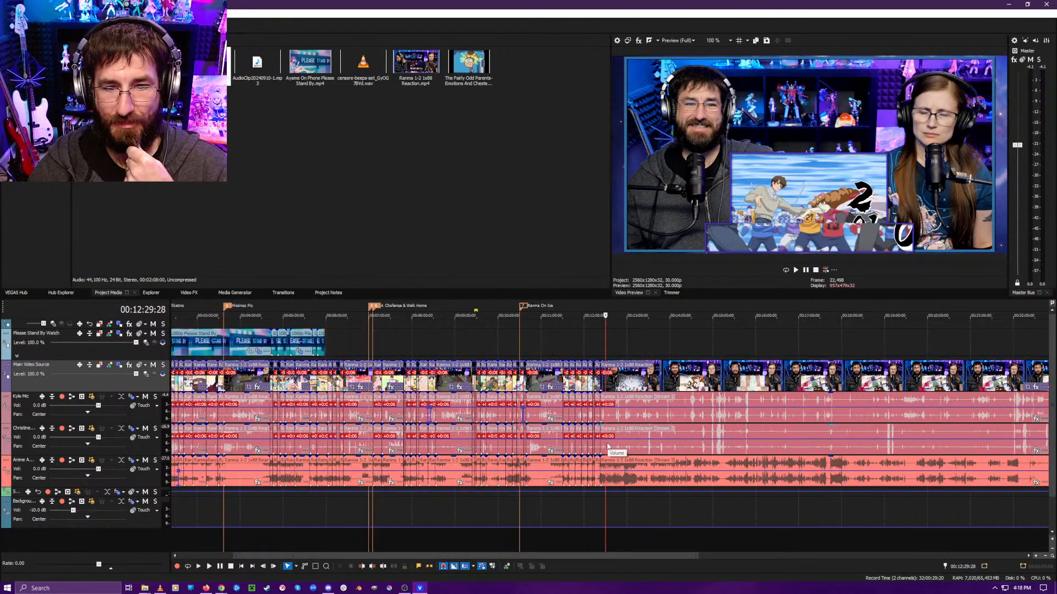
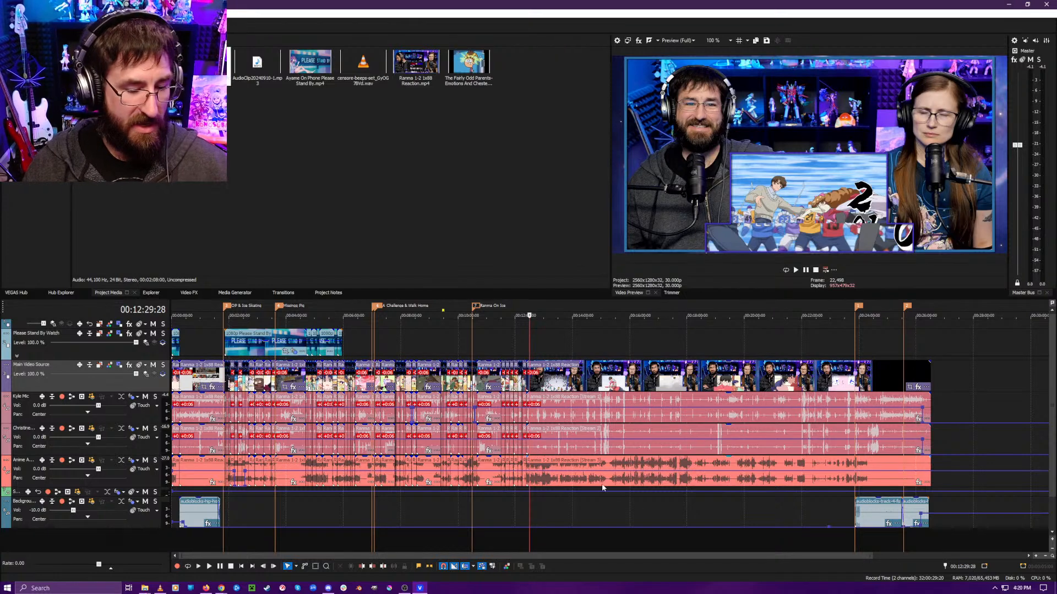
{"action": "scroll", "coordinate": [604, 506], "scroll_direction": "up", "scroll_amount": 5}
{"action": "scroll", "coordinate": [604, 523], "scroll_direction": "up", "scroll_amount": 3}
{"action": "left_click", "coordinate": [561, 536]}
{"action": "key", "text": "space"}
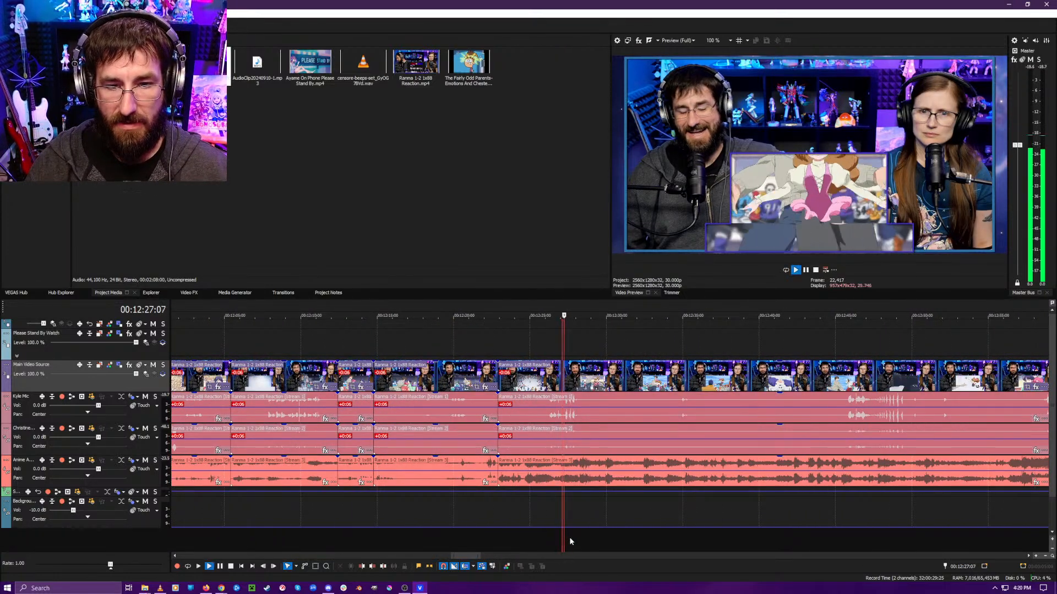
{"action": "scroll", "coordinate": [575, 540], "scroll_direction": "up", "scroll_amount": 1}
{"action": "left_click", "coordinate": [504, 549]}
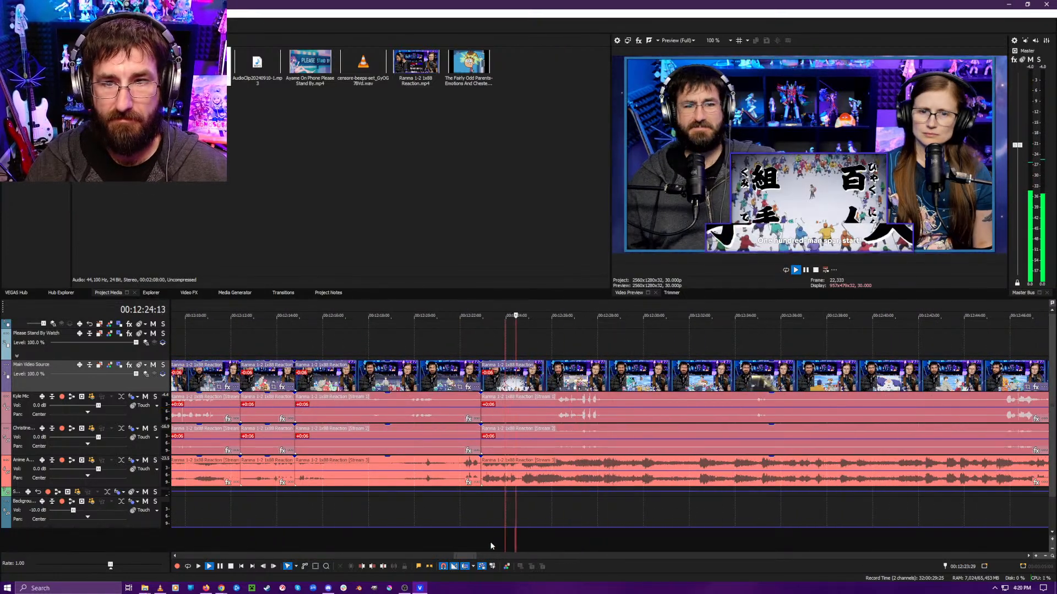
{"action": "left_click", "coordinate": [490, 542]}
{"action": "left_click", "coordinate": [588, 541]}
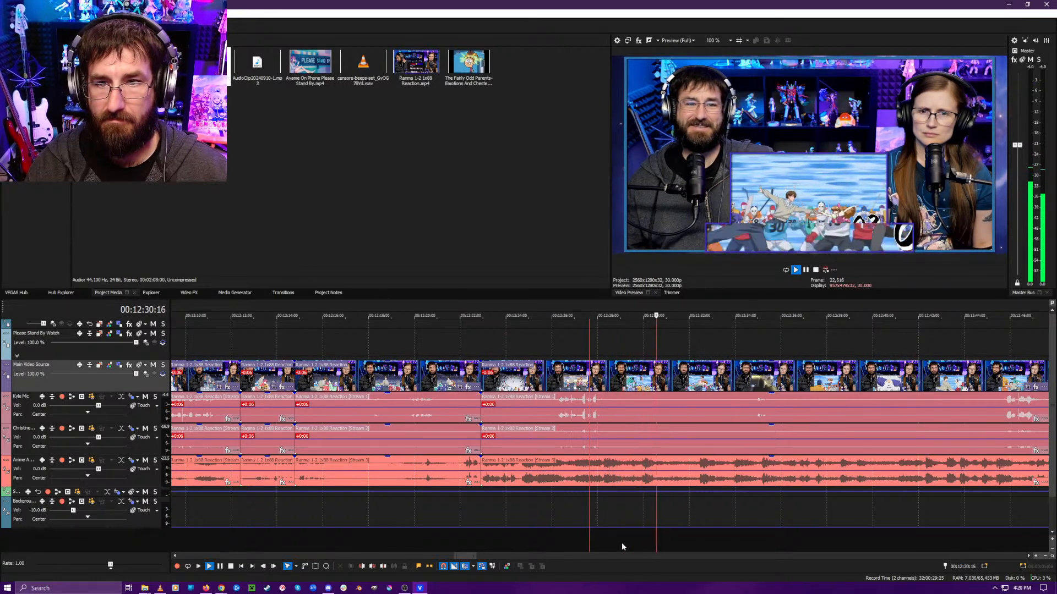
{"action": "key", "text": "Return"}
{"action": "left_click", "coordinate": [658, 536]}
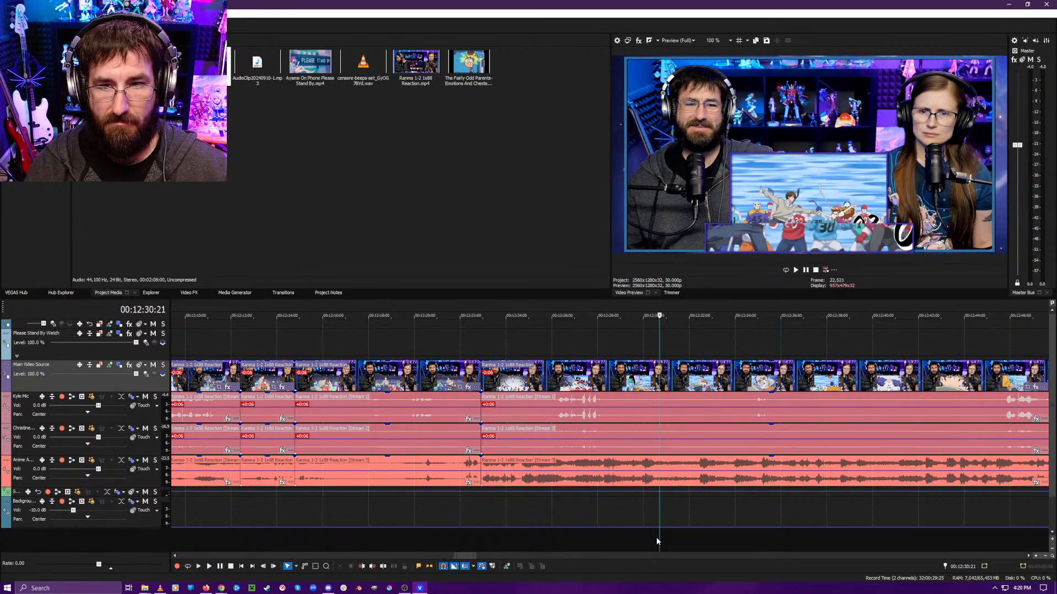
{"action": "key", "text": "s"}
- Trim the start of the clip after the 12:30:21 split to 12:31:19 on all tracks, closing the gap, and replay the cut
{"action": "key", "text": "space"}
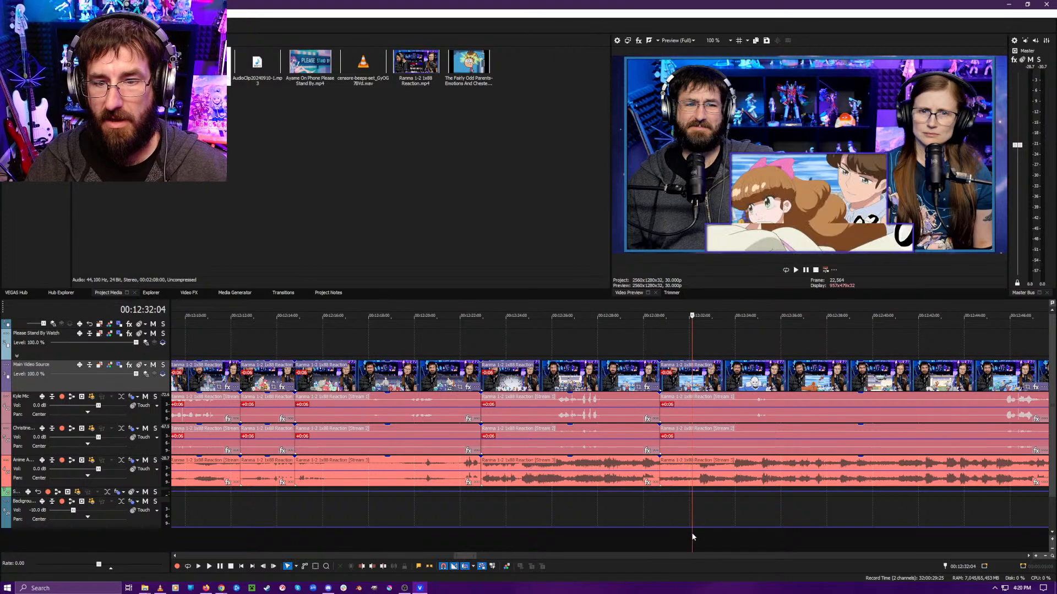
{"action": "scroll", "coordinate": [669, 532], "scroll_direction": "up", "scroll_amount": 4}
{"action": "left_click", "coordinate": [543, 539]}
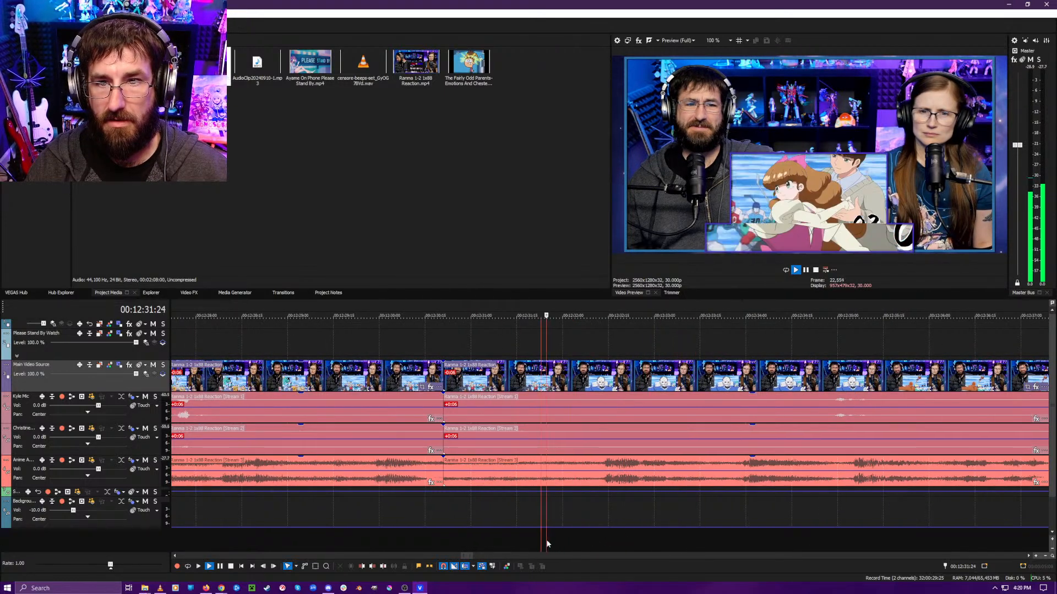
{"action": "key", "text": "space"}
{"action": "left_click", "coordinate": [529, 540]}
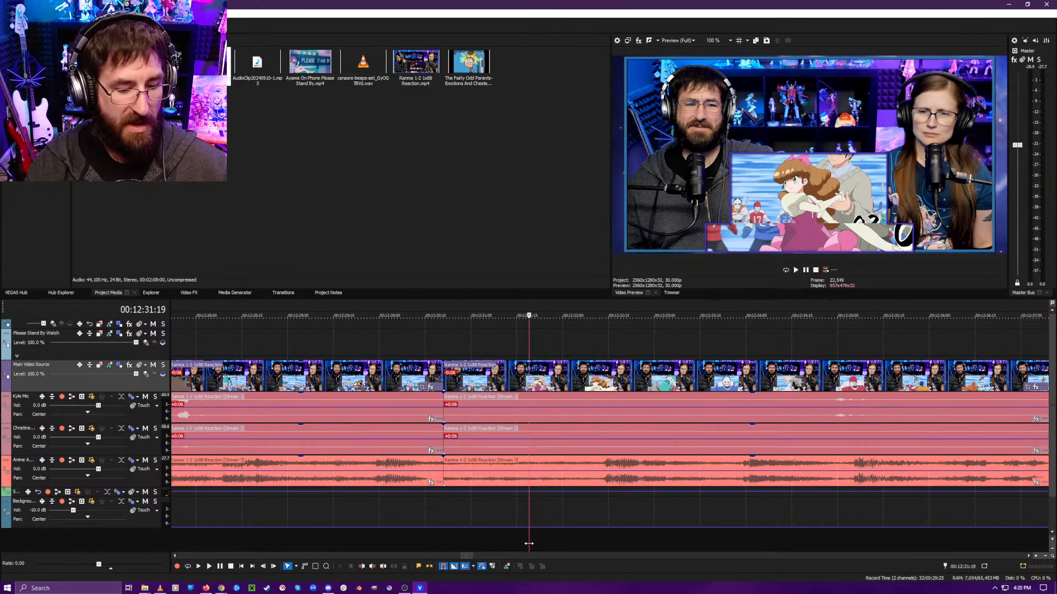
{"action": "left_click", "coordinate": [425, 543]}
{"action": "key", "text": "space"}
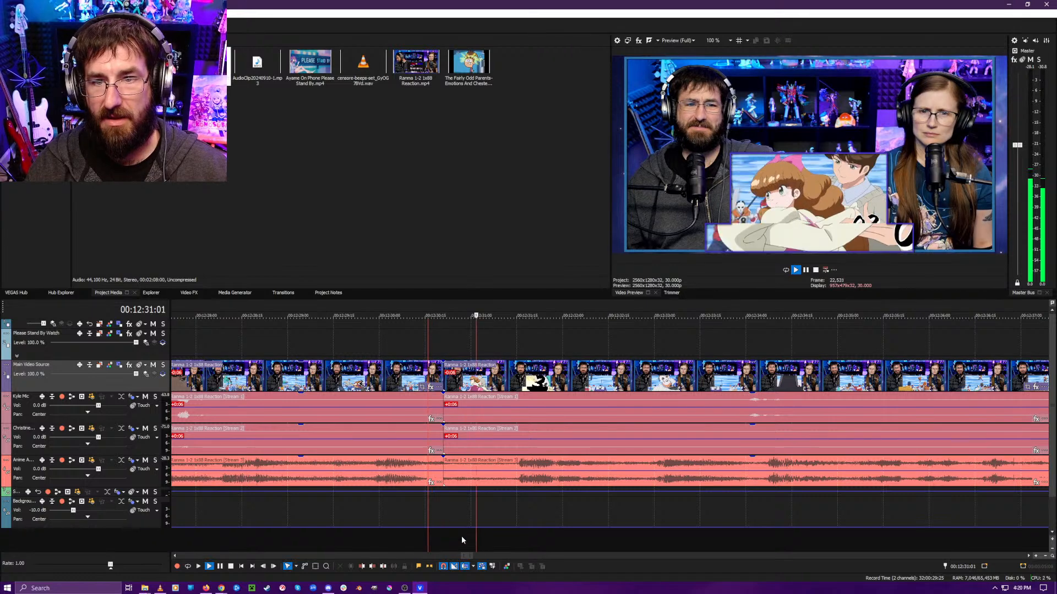
{"action": "left_click", "coordinate": [335, 532]}
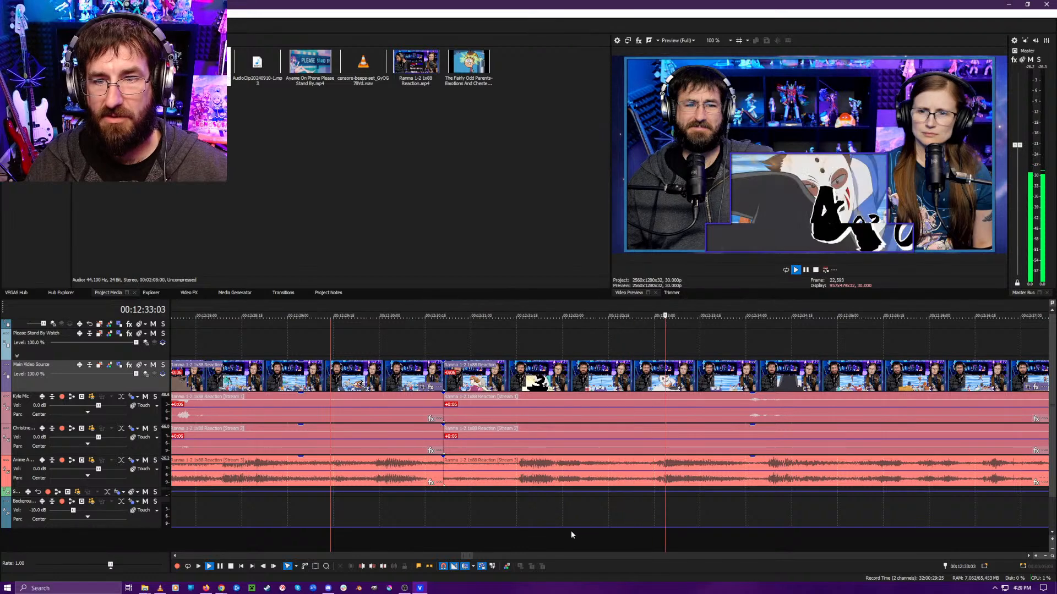
- Play ahead through the spar to the airborne skater shot and split all tracks at 12:37:02
{"action": "scroll", "coordinate": [573, 530], "scroll_direction": "down", "scroll_amount": 3}
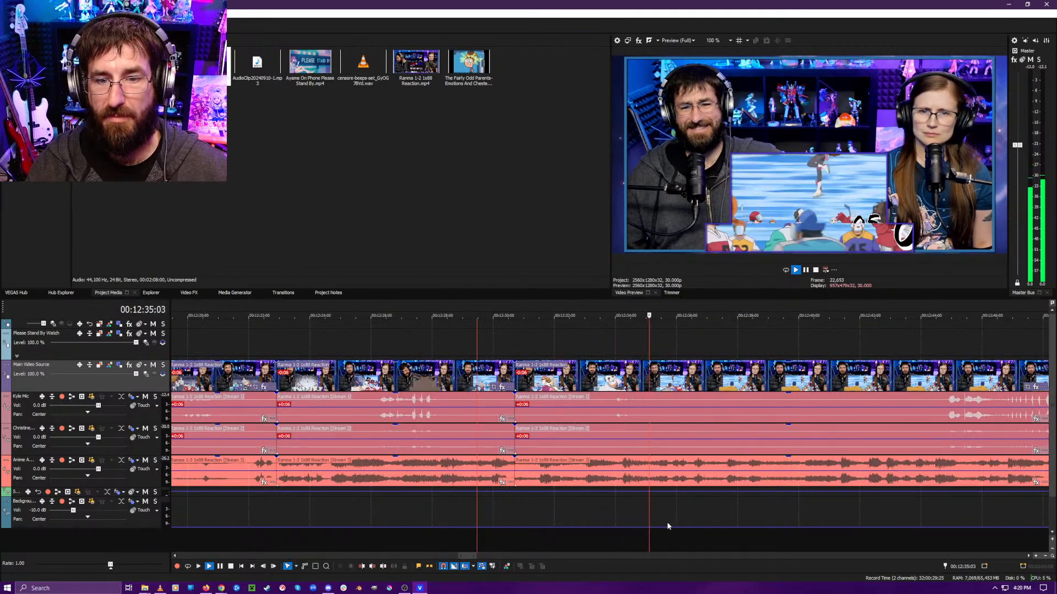
{"action": "key", "text": "Return"}
{"action": "scroll", "coordinate": [669, 521], "scroll_direction": "up", "scroll_amount": 3}
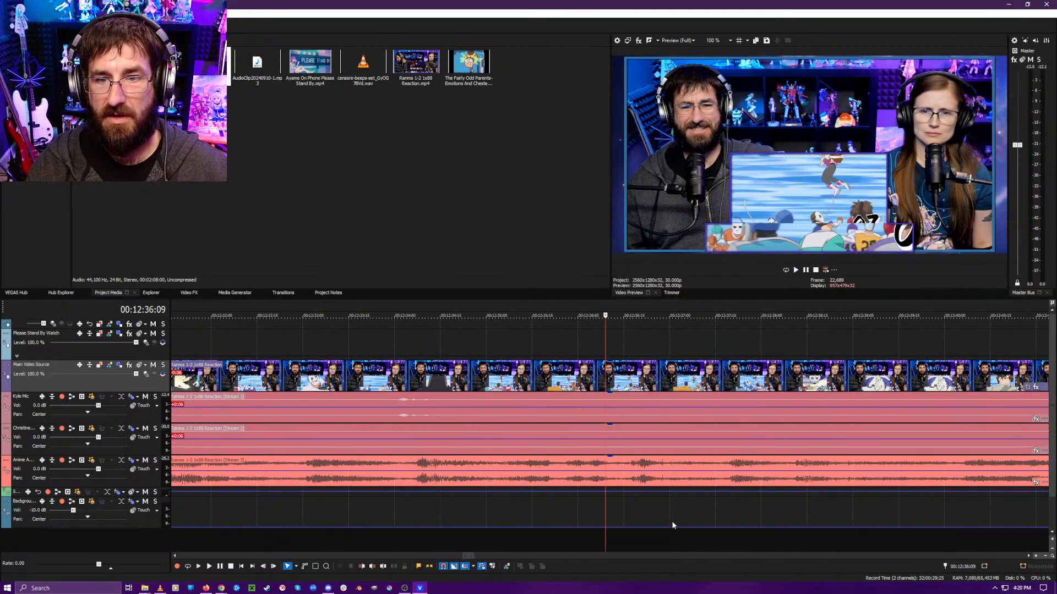
{"action": "left_click_drag", "start_coordinate": [605, 494], "coordinate": [676, 509]}
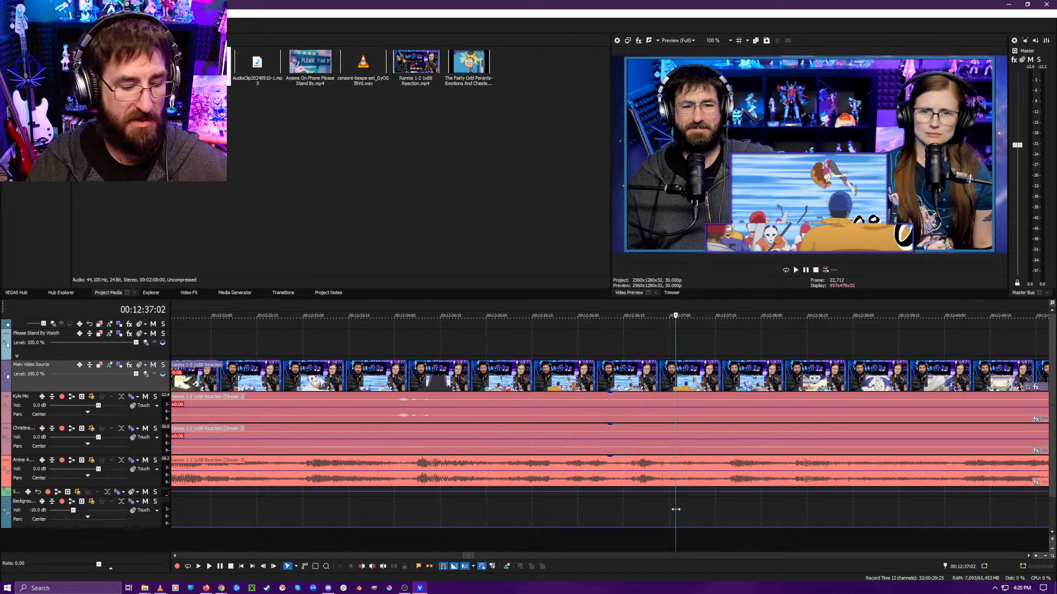
{"action": "key", "text": "s"}
- Trim the start of the clip after the 12:37:02 split to 12:39:27 on all tracks, closing the gap, and play the cut
{"action": "left_click", "coordinate": [723, 537]}
{"action": "scroll", "coordinate": [701, 537], "scroll_direction": "down", "scroll_amount": 4}
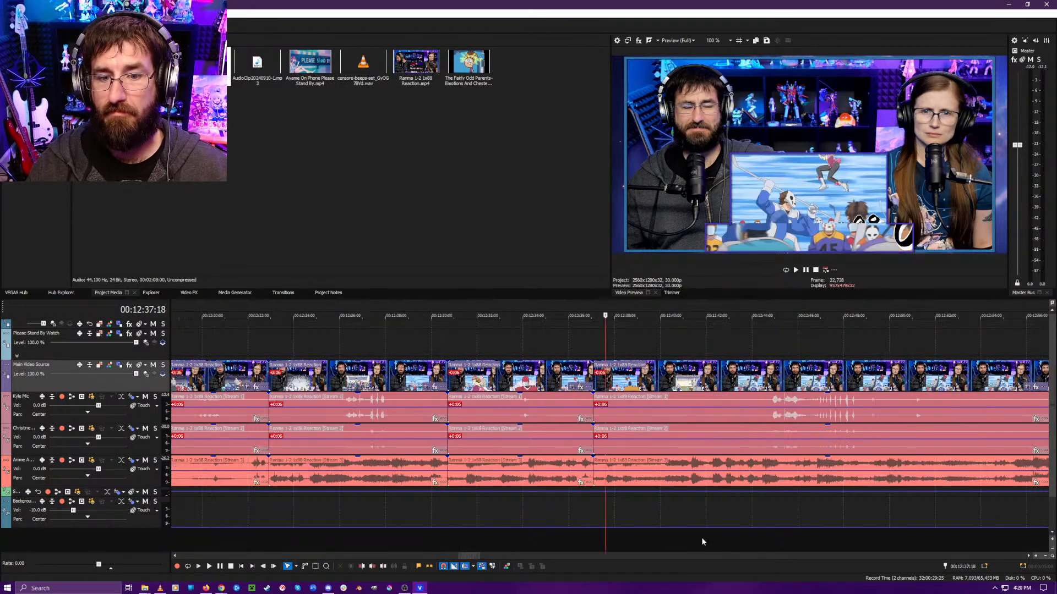
{"action": "scroll", "coordinate": [633, 539], "scroll_direction": "up", "scroll_amount": 3}
{"action": "left_click", "coordinate": [550, 537]}
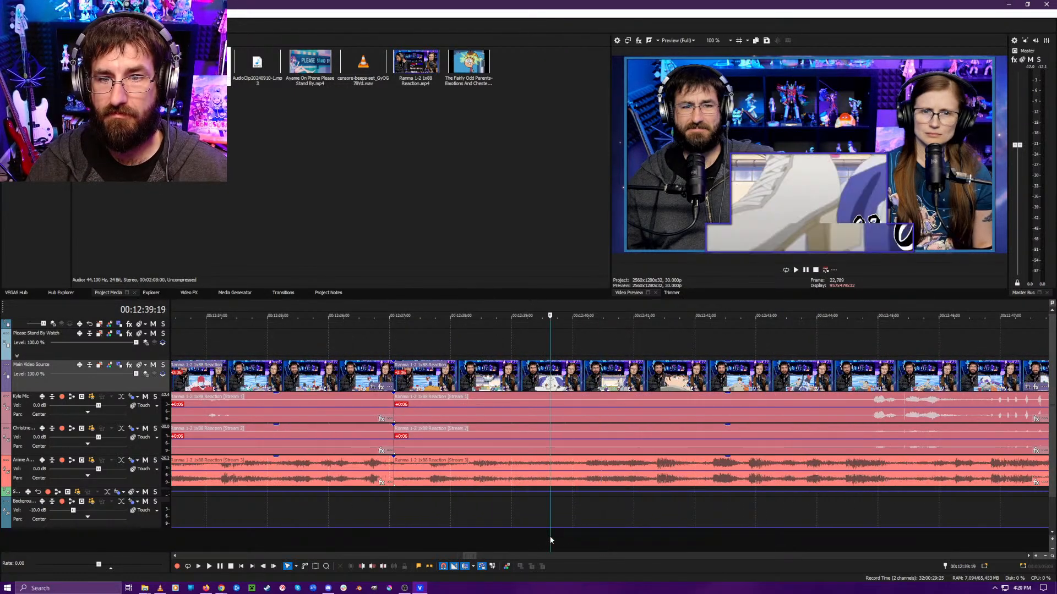
{"action": "key", "text": "space"}
{"action": "left_click", "coordinate": [501, 544]}
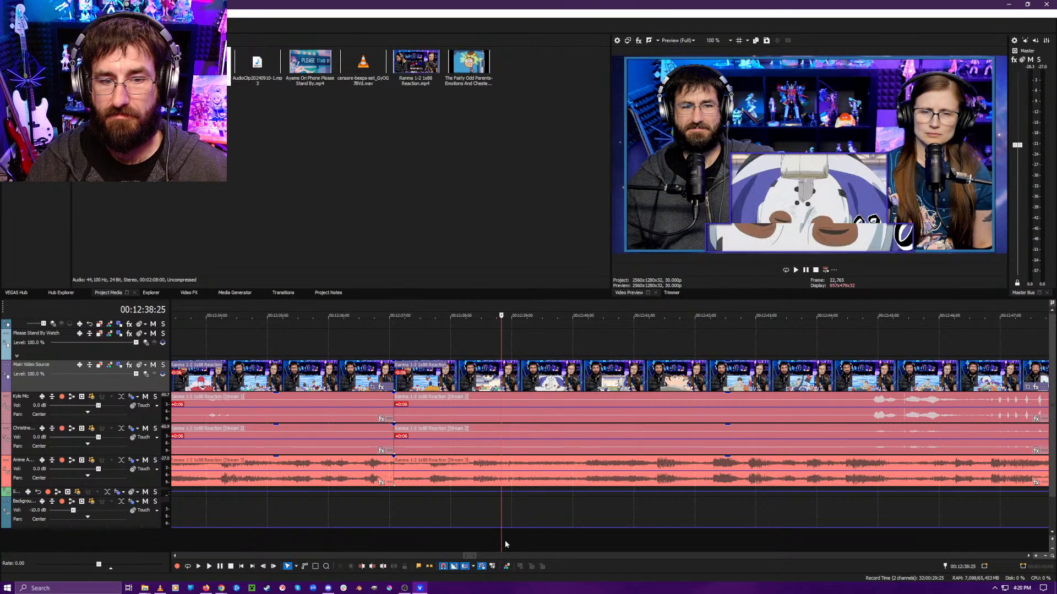
{"action": "key", "text": "space"}
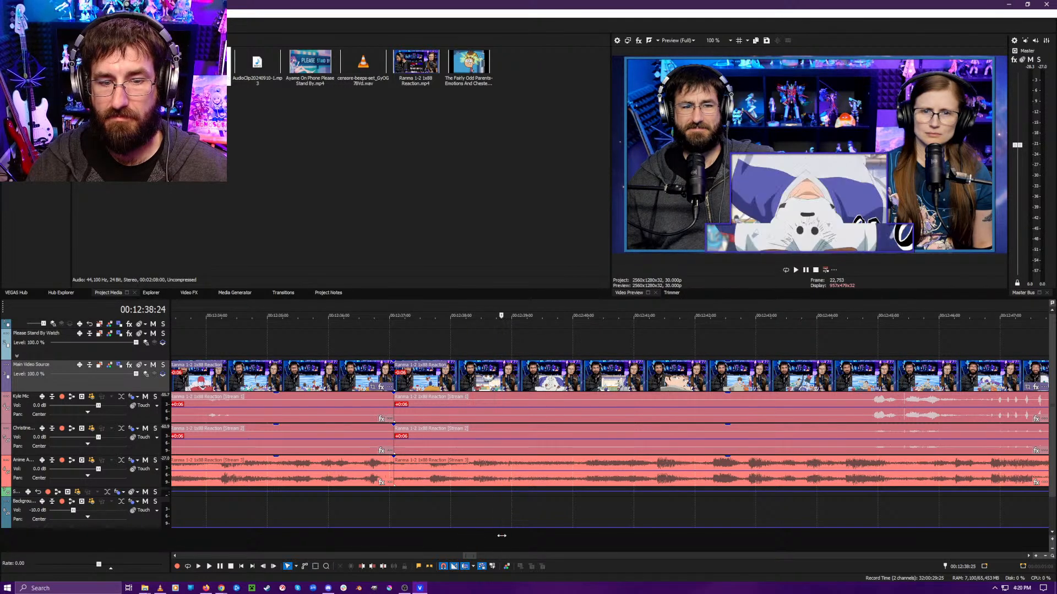
{"action": "left_click_drag", "start_coordinate": [540, 538], "coordinate": [567, 540]}
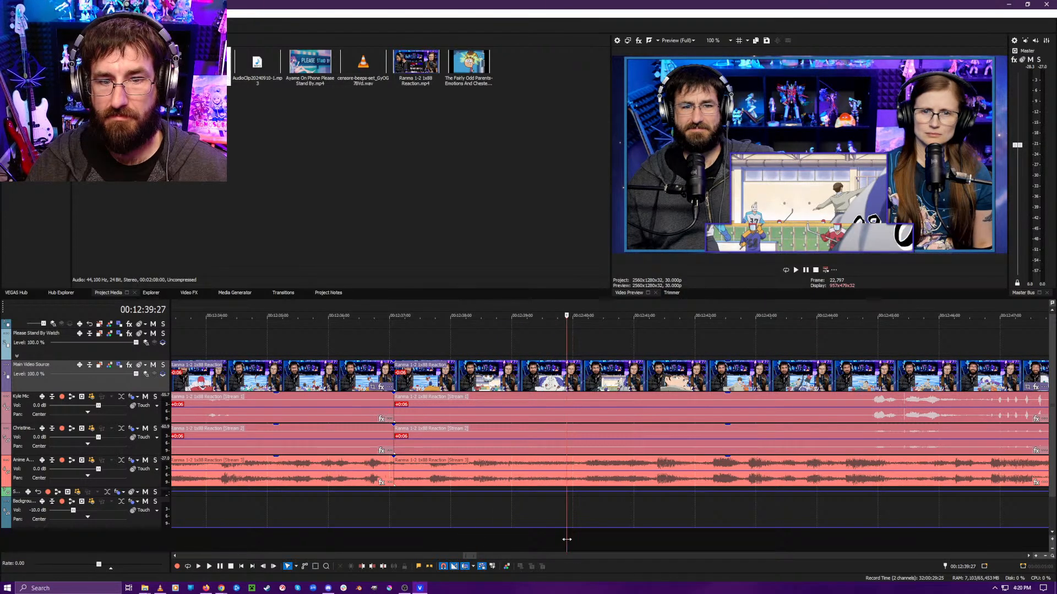
{"action": "key", "text": "alt+["}
{"action": "key", "text": "space"}
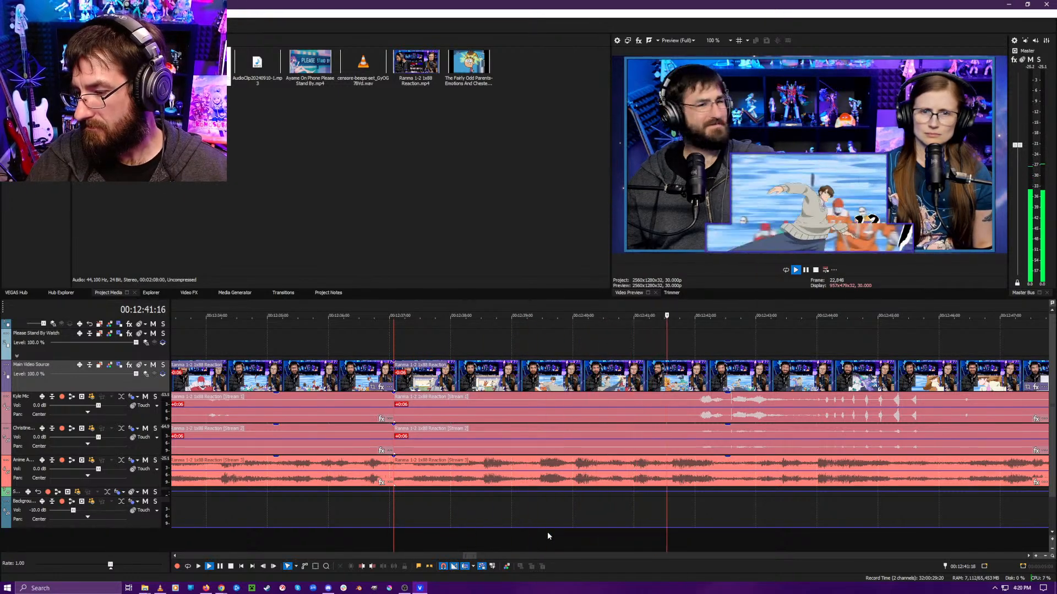
- Review the fight with the hockey players from 12:41:24 to 12:46:26, replaying the reaction around 12:42:24
{"action": "key", "text": "space"}
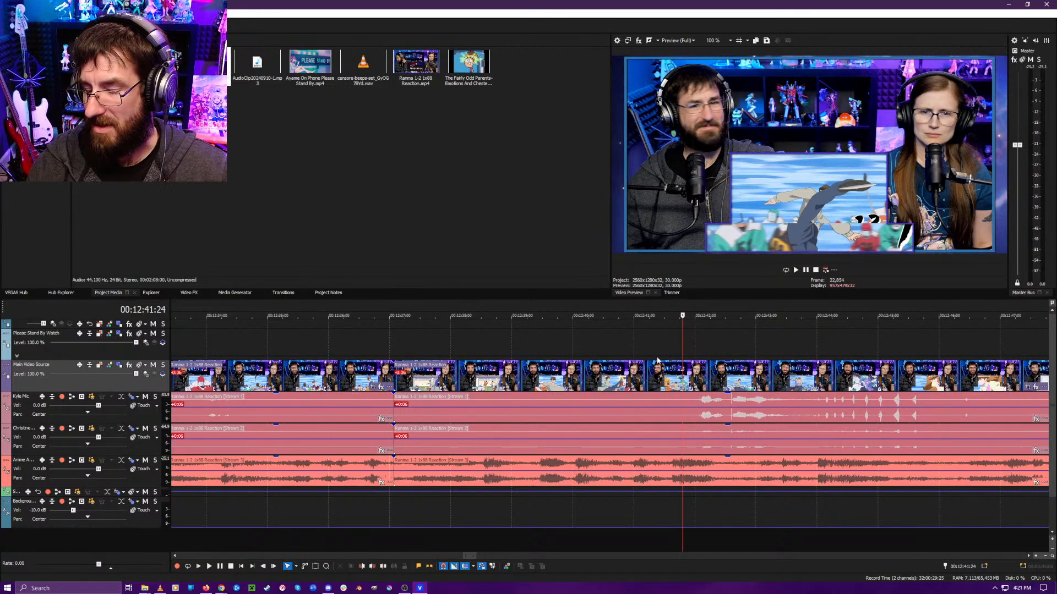
{"action": "left_click", "coordinate": [689, 348]}
{"action": "key", "text": "space"}
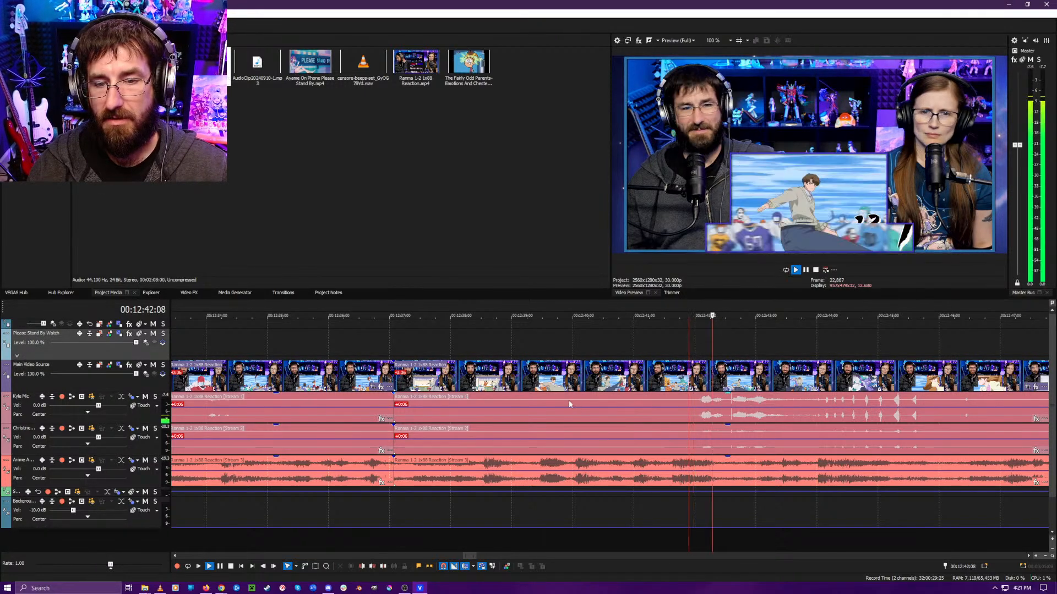
{"action": "scroll", "coordinate": [572, 405], "scroll_direction": "down", "scroll_amount": 8}
{"action": "scroll", "coordinate": [579, 413], "scroll_direction": "up", "scroll_amount": 8}
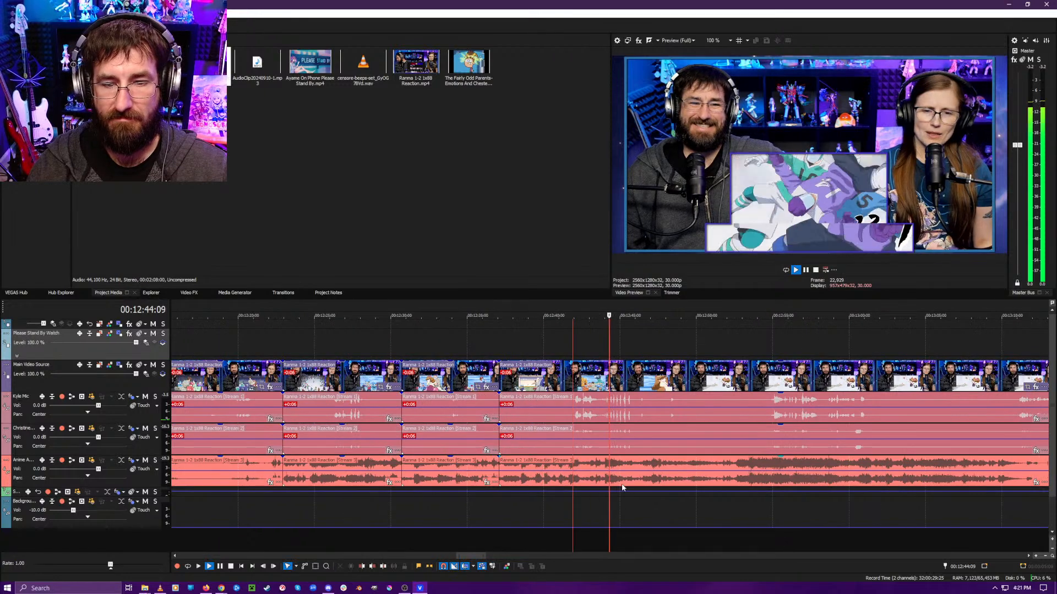
{"action": "left_click", "coordinate": [341, 531]}
{"action": "left_click", "coordinate": [523, 531]}
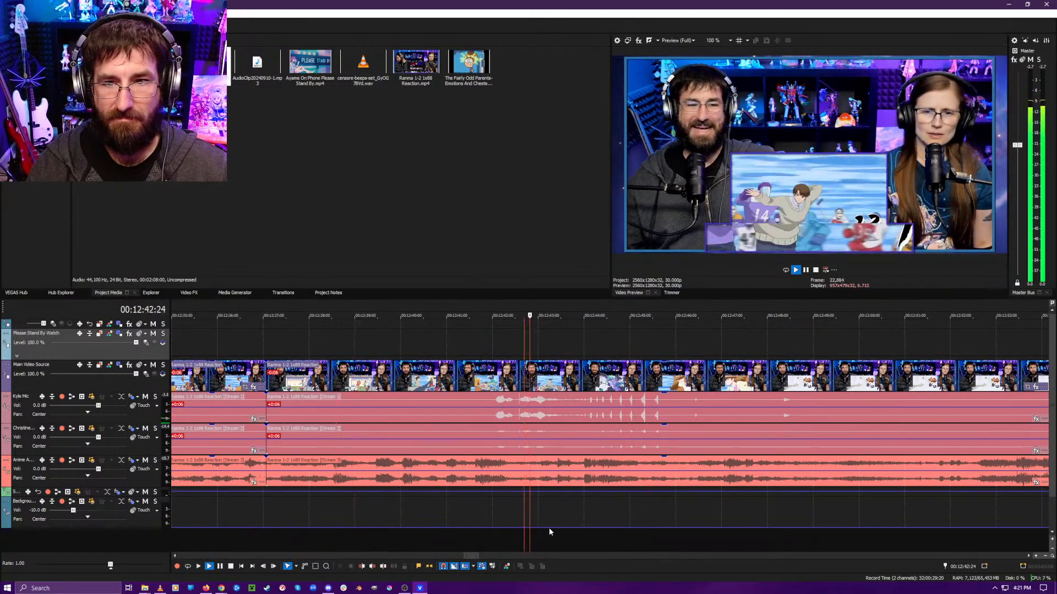
{"action": "scroll", "coordinate": [549, 527], "scroll_direction": "down", "scroll_amount": 3}
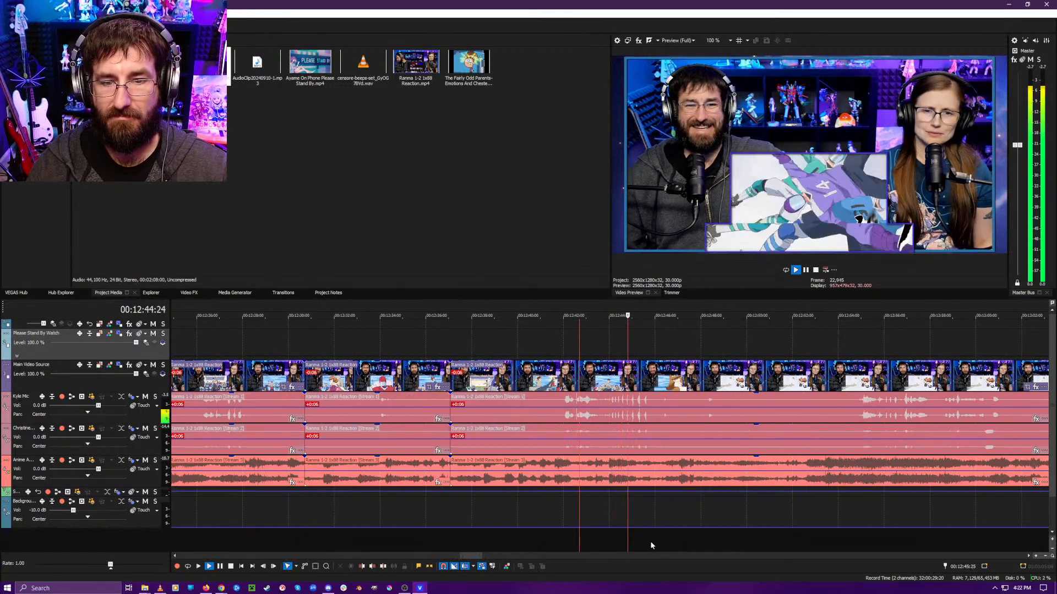
{"action": "key", "text": "space"}
{"action": "scroll", "coordinate": [674, 550], "scroll_direction": "up", "scroll_amount": 1}
{"action": "scroll", "coordinate": [675, 553], "scroll_direction": "up", "scroll_amount": 2}
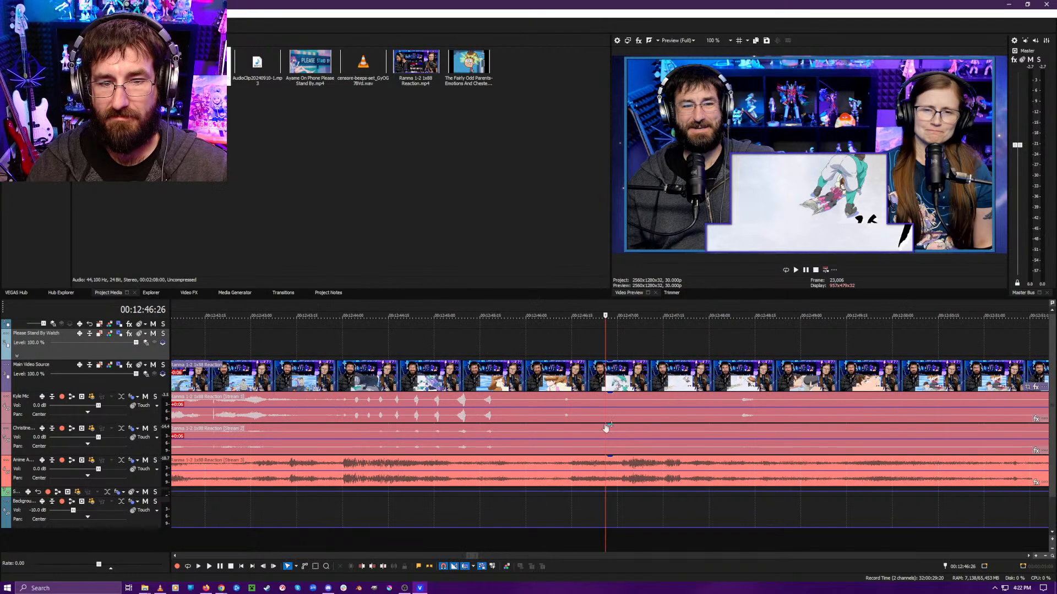
- Play ahead through the hockey fight to the close-up of the brown-haired skater and split all tracks at 12:49:15
{"action": "key", "text": "space"}
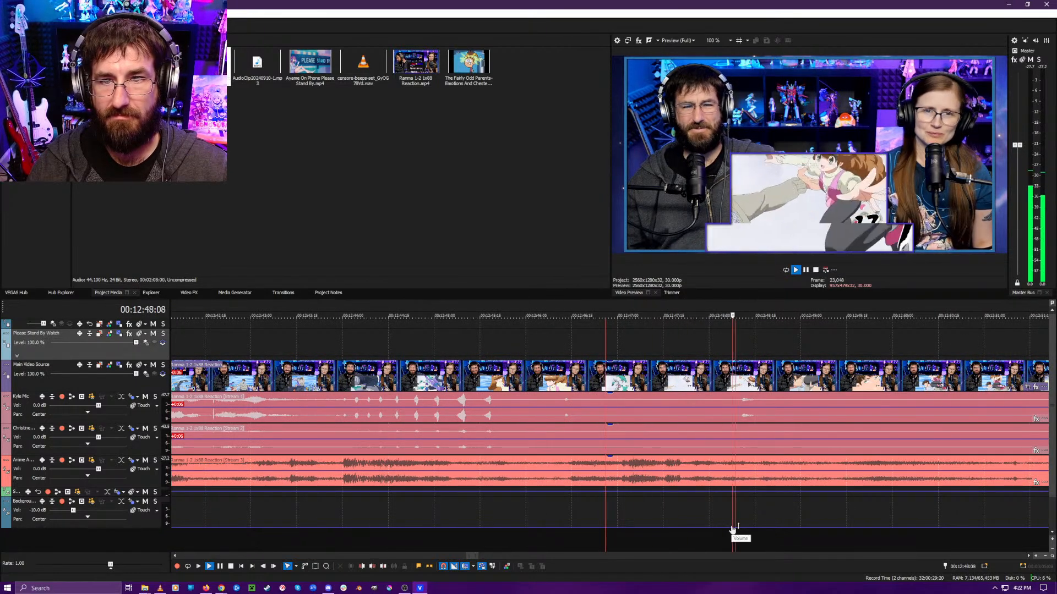
{"action": "key", "text": "space"}
{"action": "key", "text": "space"}
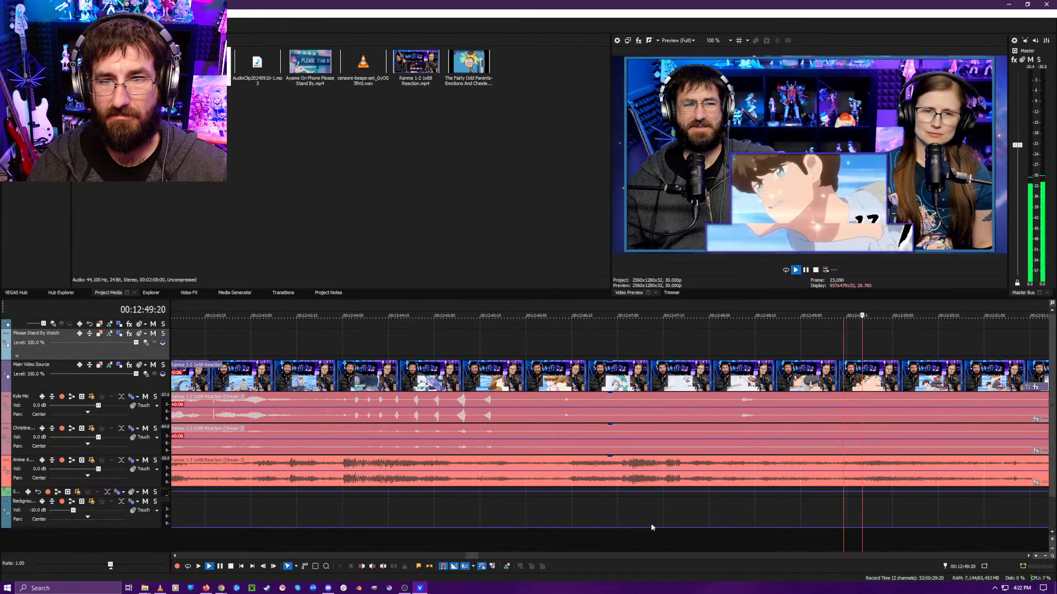
{"action": "key", "text": "space"}
{"action": "left_click", "coordinate": [837, 430]}
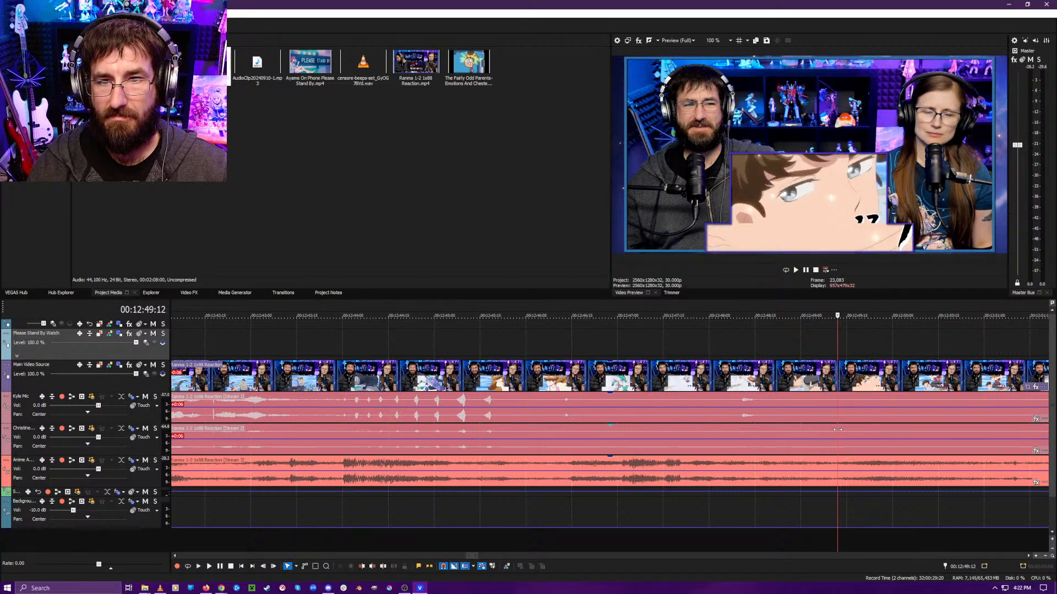
{"action": "left_click_drag", "start_coordinate": [838, 429], "coordinate": [845, 430]}
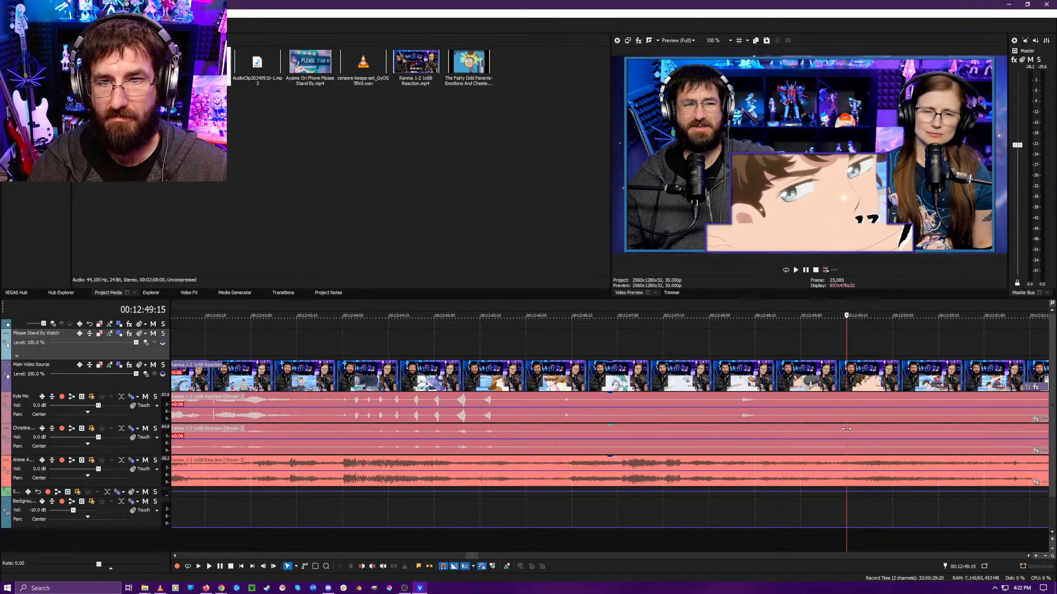
{"action": "key", "text": "s"}
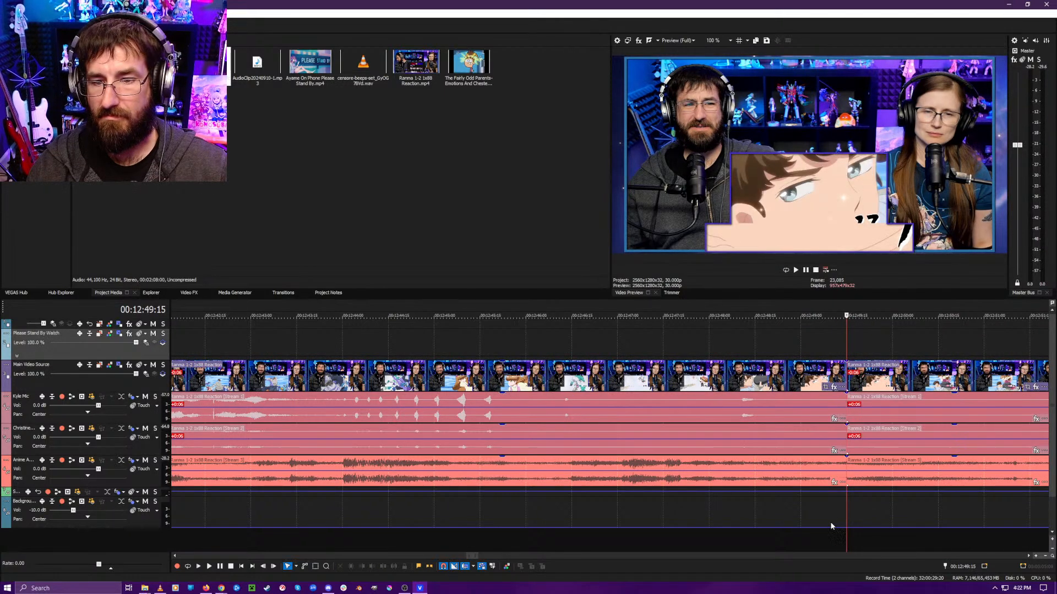
- Trim about 1.5 seconds from the start of the clip after the 12:49:15 split on all tracks, closing the gap, and replay the cut
{"action": "scroll", "coordinate": [830, 521], "scroll_direction": "down", "scroll_amount": 5}
{"action": "left_click", "coordinate": [663, 533]}
{"action": "left_click", "coordinate": [654, 535]}
{"action": "key", "text": "space"}
{"action": "scroll", "coordinate": [661, 534], "scroll_direction": "up", "scroll_amount": 4}
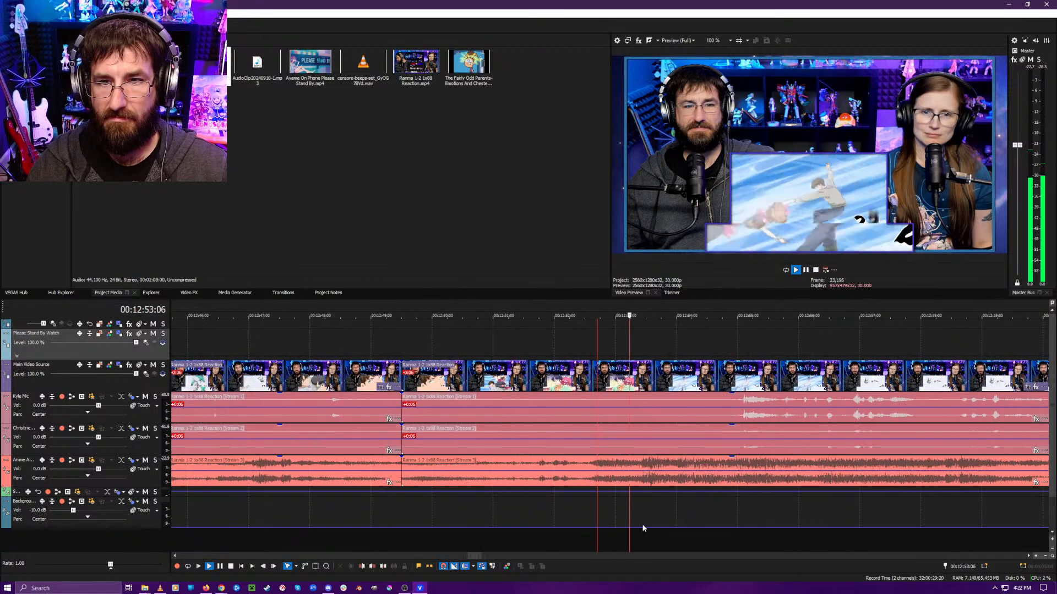
{"action": "key", "text": "space"}
{"action": "left_click_drag", "start_coordinate": [599, 537], "coordinate": [494, 541]}
{"action": "key", "text": "space"}
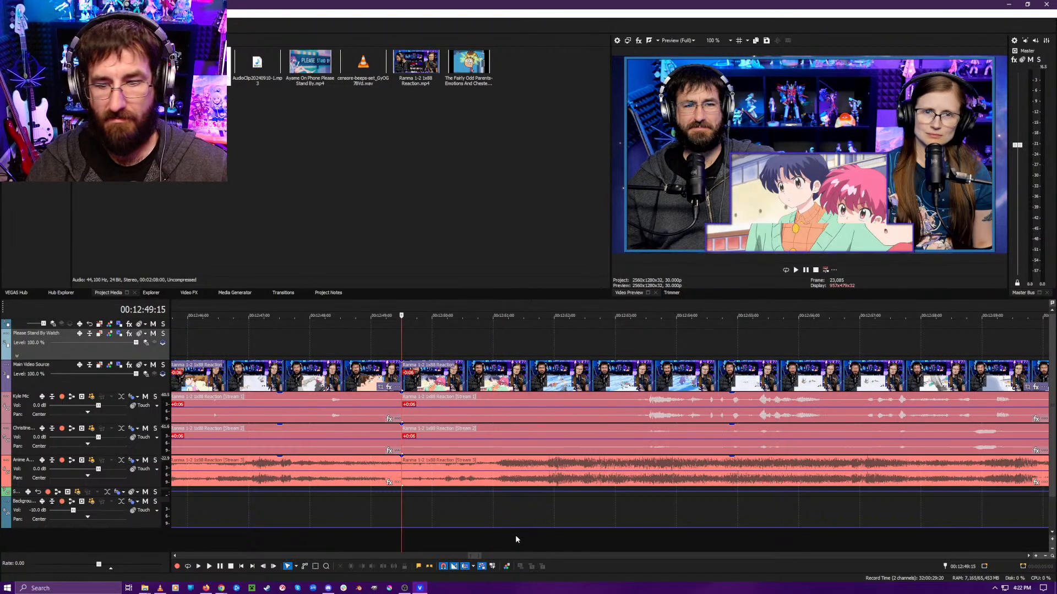
{"action": "key", "text": "space"}
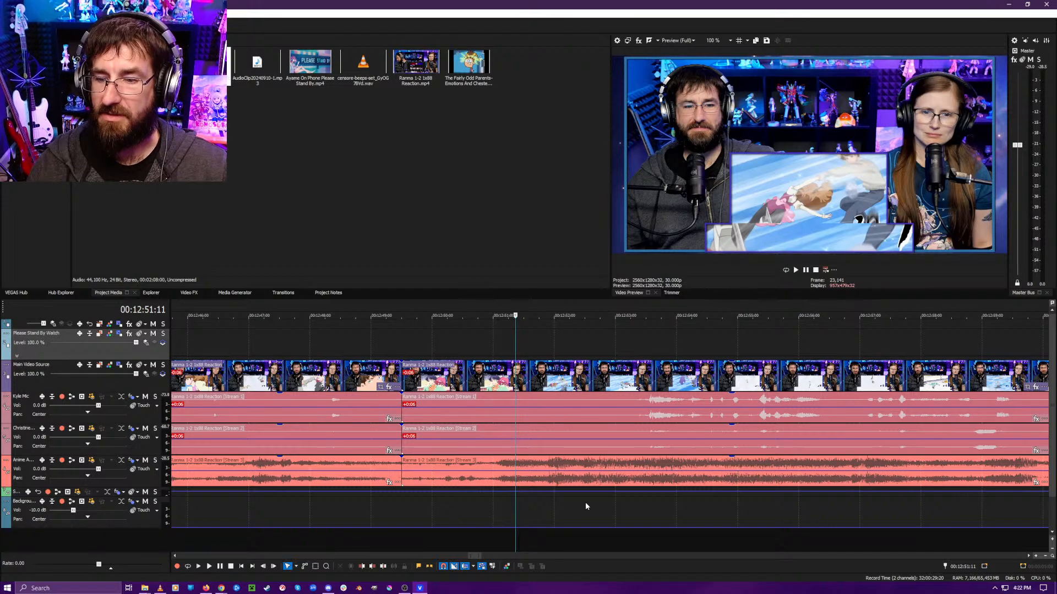
- Review the skating fight from 12:51:11 to 13:01:09, replaying the part from about 12:57 onward
{"action": "key", "text": "space"}
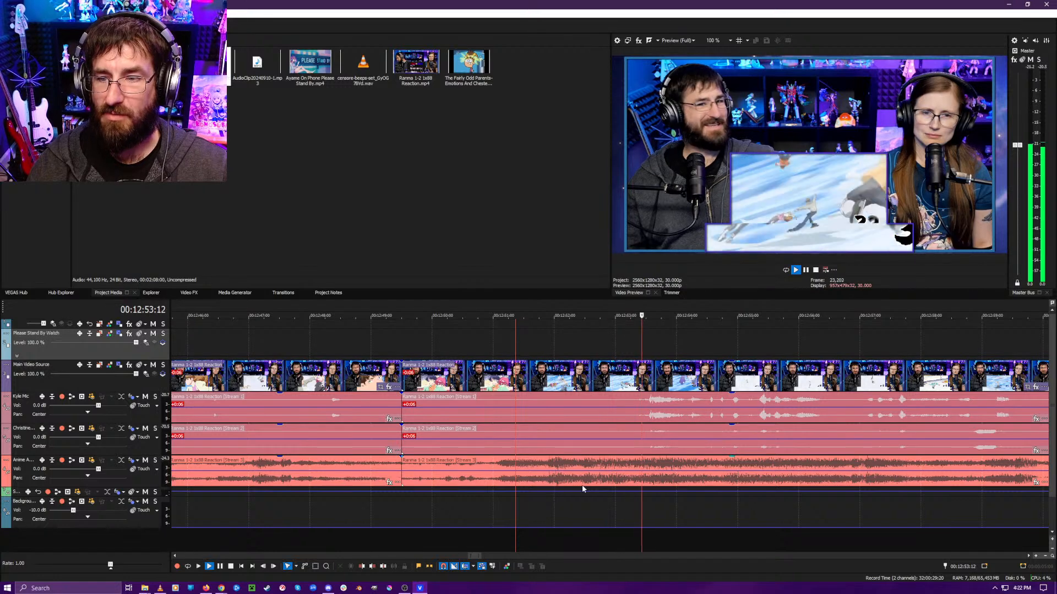
{"action": "scroll", "coordinate": [496, 523], "scroll_direction": "down", "scroll_amount": 5}
{"action": "left_click", "coordinate": [603, 529]}
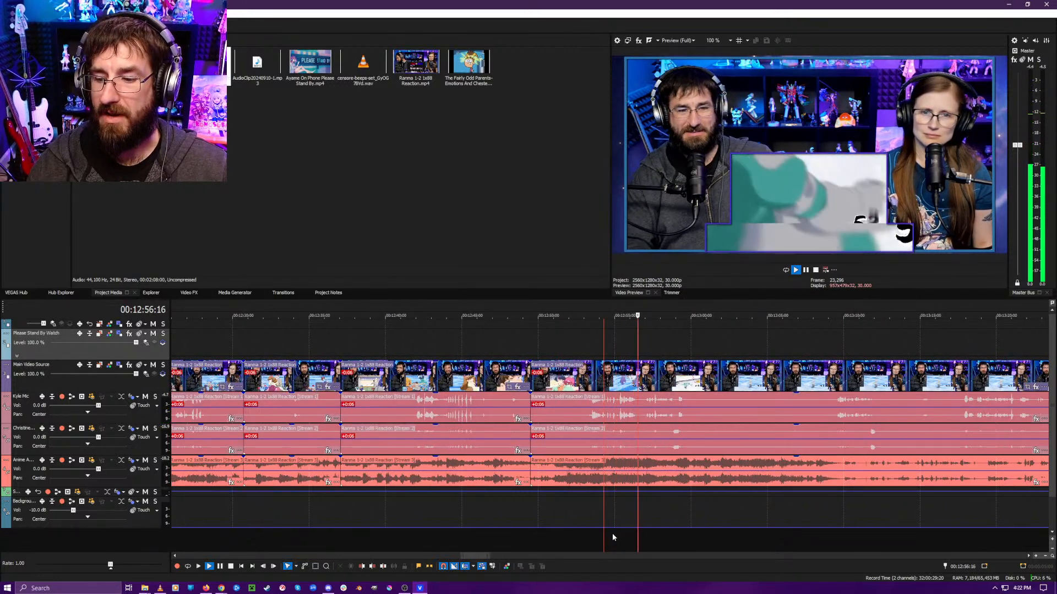
{"action": "key", "text": "space"}
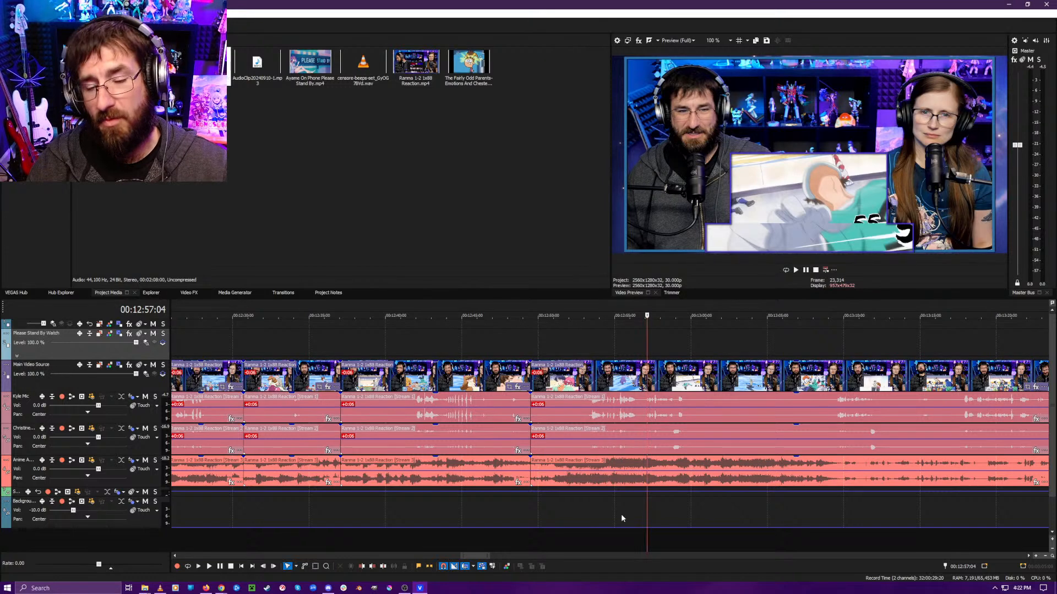
{"action": "key", "text": "space"}
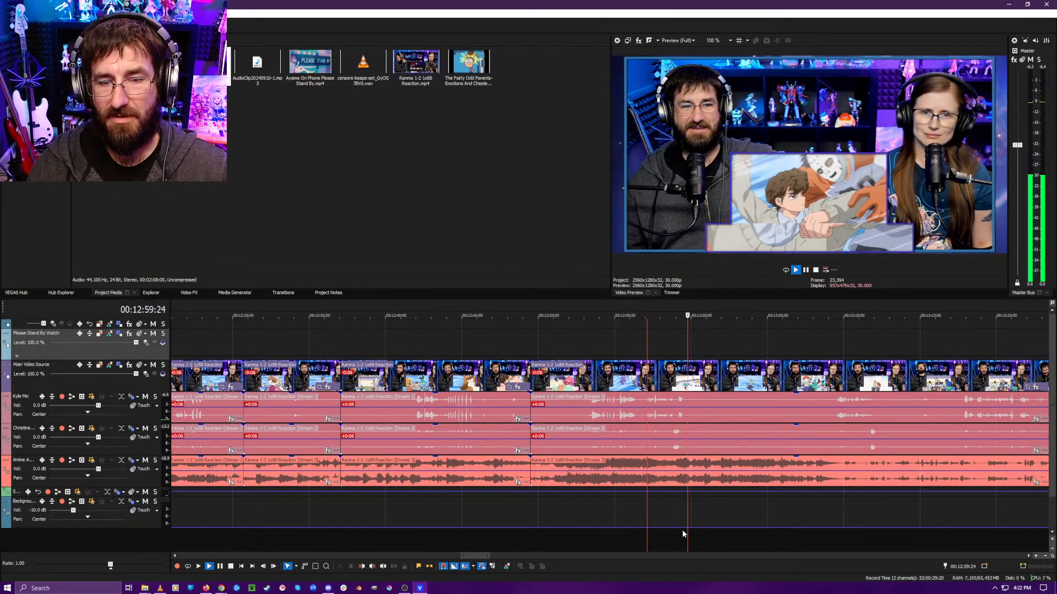
{"action": "key", "text": "space"}
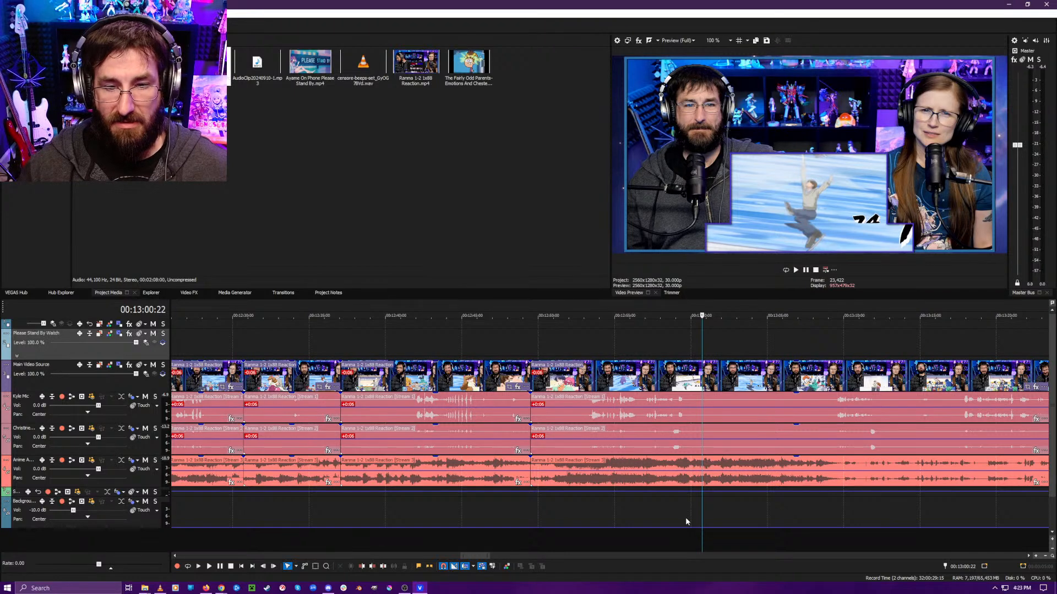
{"action": "left_click", "coordinate": [656, 541]}
{"action": "key", "text": "space"}
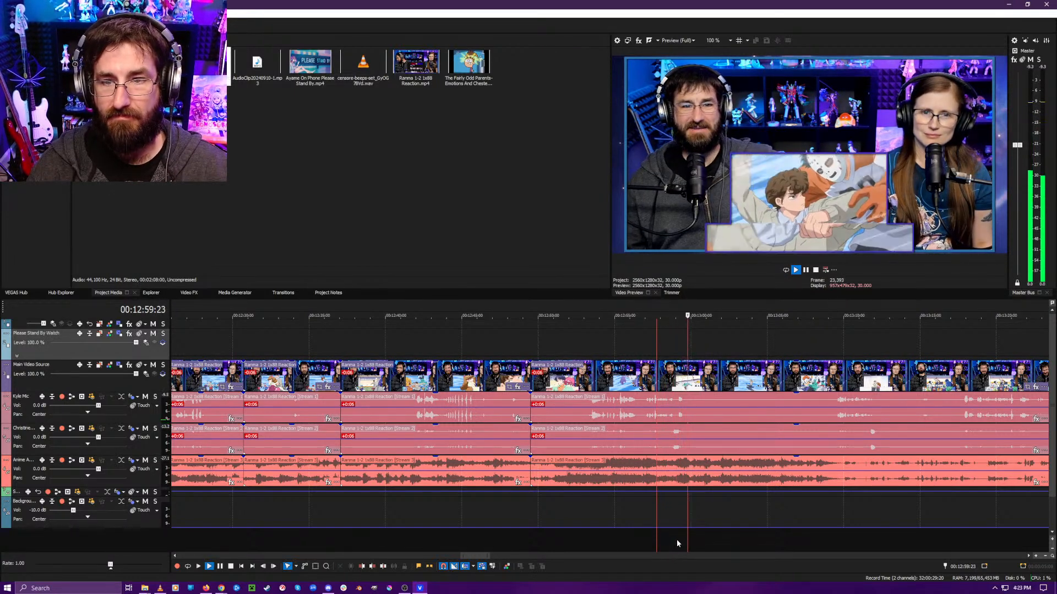
{"action": "key", "text": "Return"}
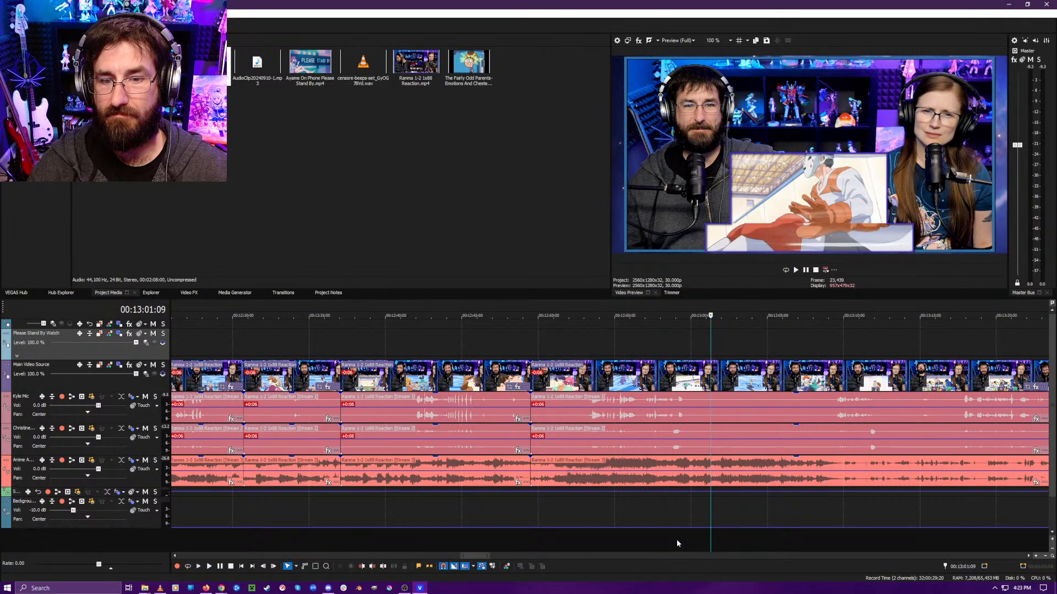
- Find the first frame of the leaping skater shot and split all tracks at 13:01:10
{"action": "scroll", "coordinate": [729, 530], "scroll_direction": "up", "scroll_amount": 4}
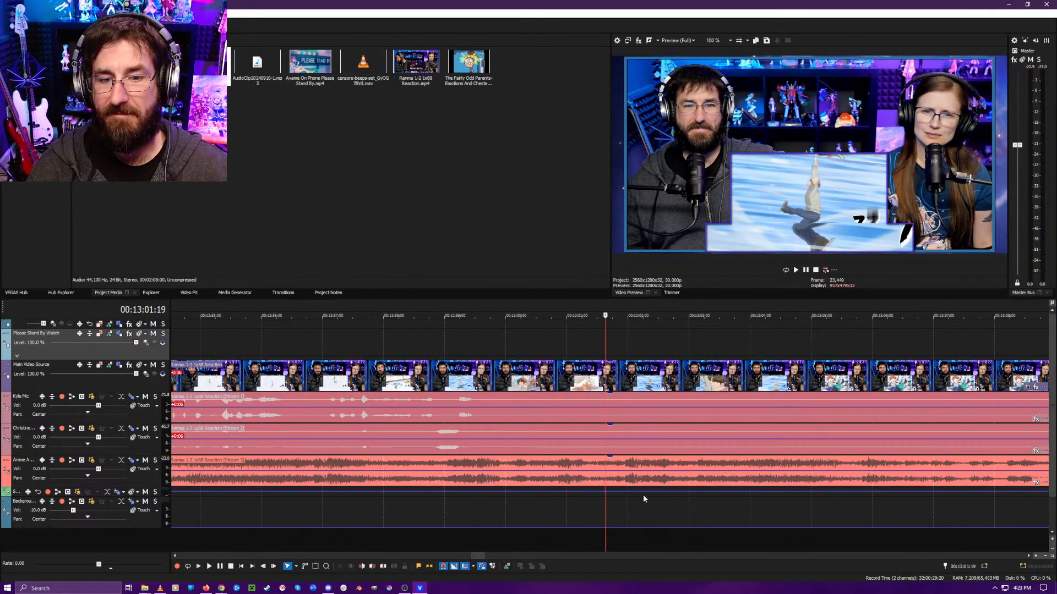
{"action": "left_click", "coordinate": [563, 503]}
{"action": "left_click", "coordinate": [547, 503]}
{"action": "left_click", "coordinate": [529, 505]}
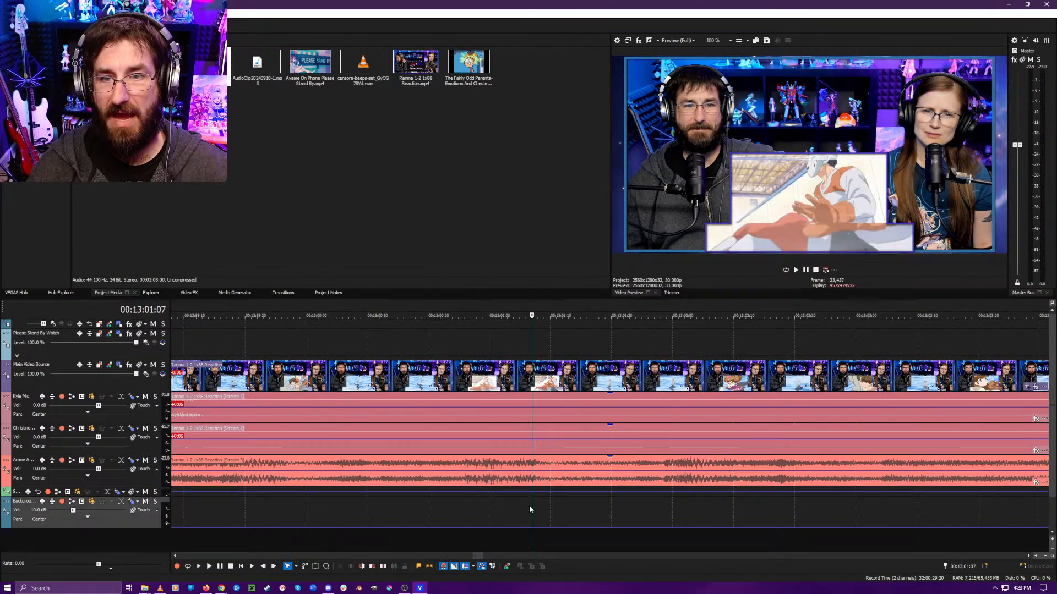
{"action": "left_click_drag", "start_coordinate": [529, 505], "coordinate": [547, 514]}
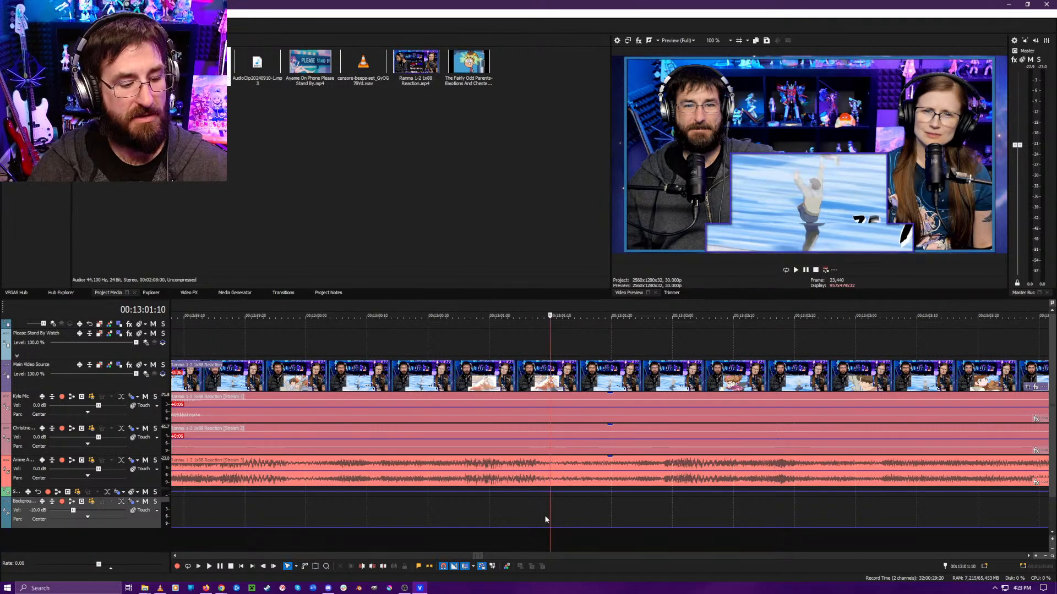
{"action": "key", "text": "s"}
- Examine the footage after the 13:01:10 split, up to the white flash and the fallen hockey players around 13:05:21
{"action": "scroll", "coordinate": [577, 523], "scroll_direction": "down", "scroll_amount": 2}
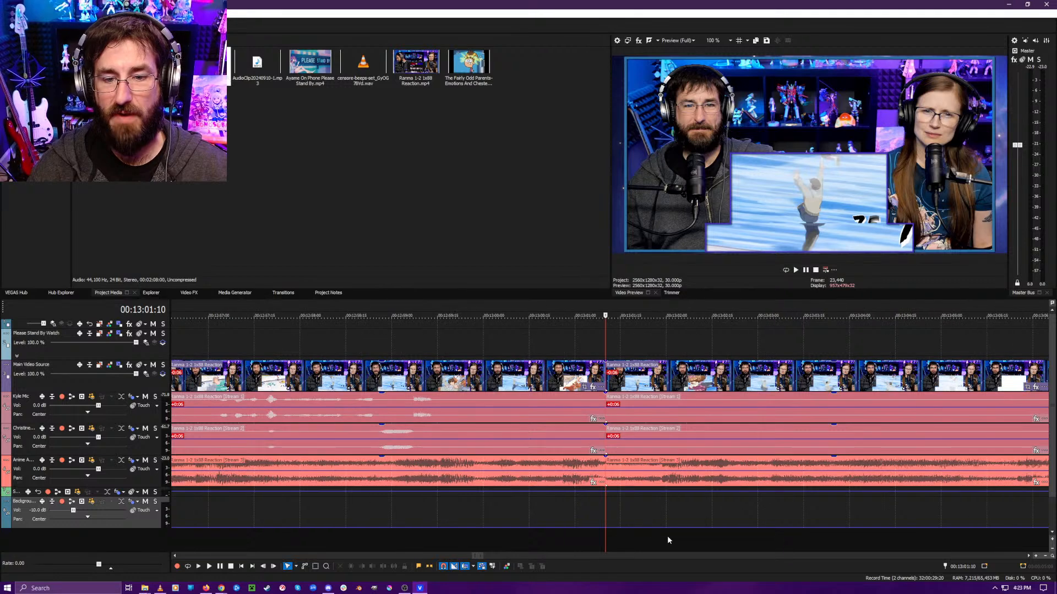
{"action": "key", "text": "space"}
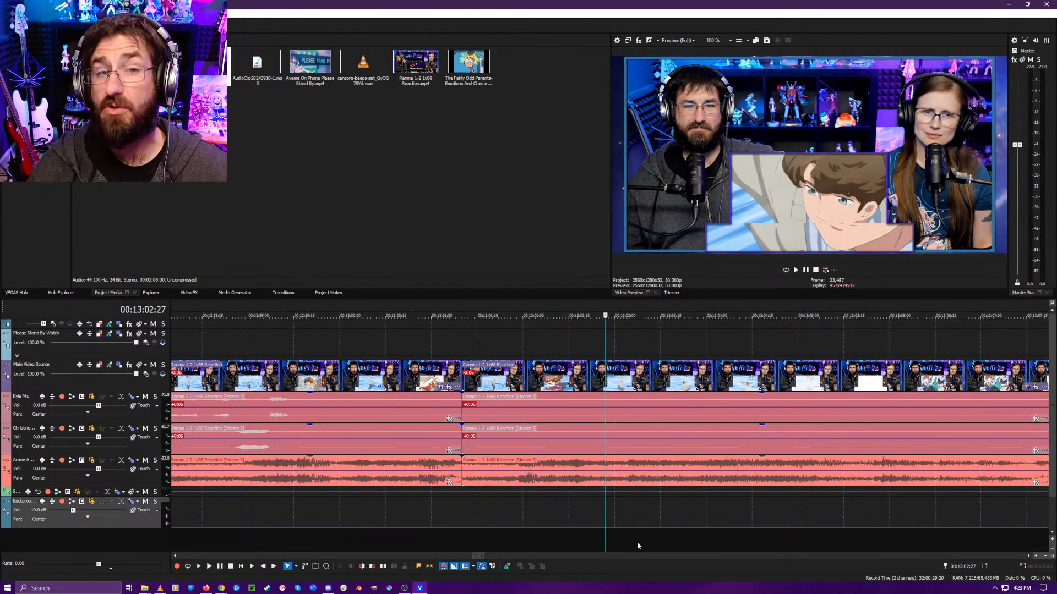
{"action": "left_click", "coordinate": [617, 534]}
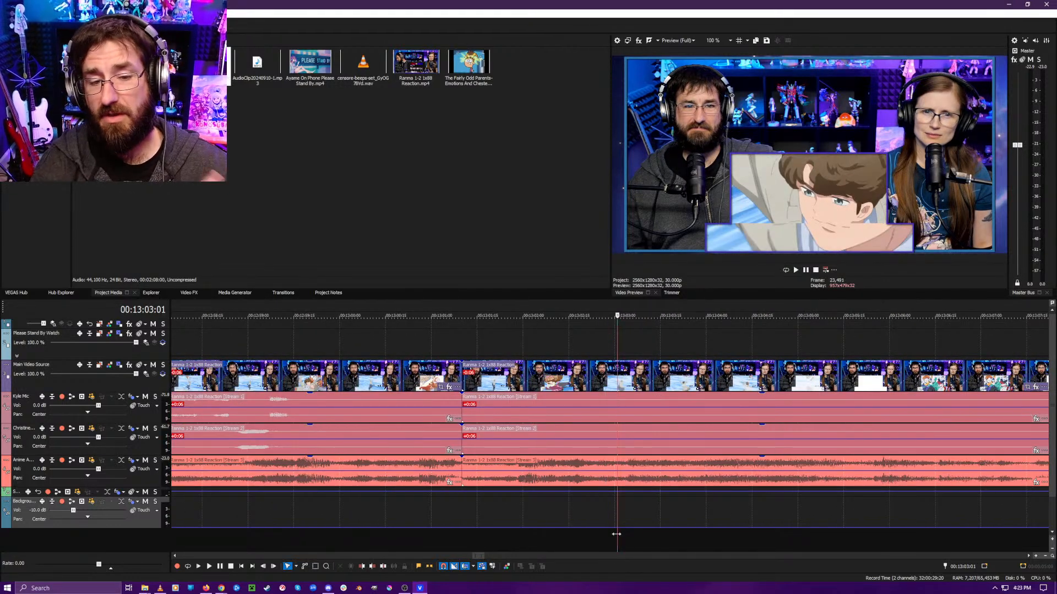
{"action": "left_click", "coordinate": [517, 532]}
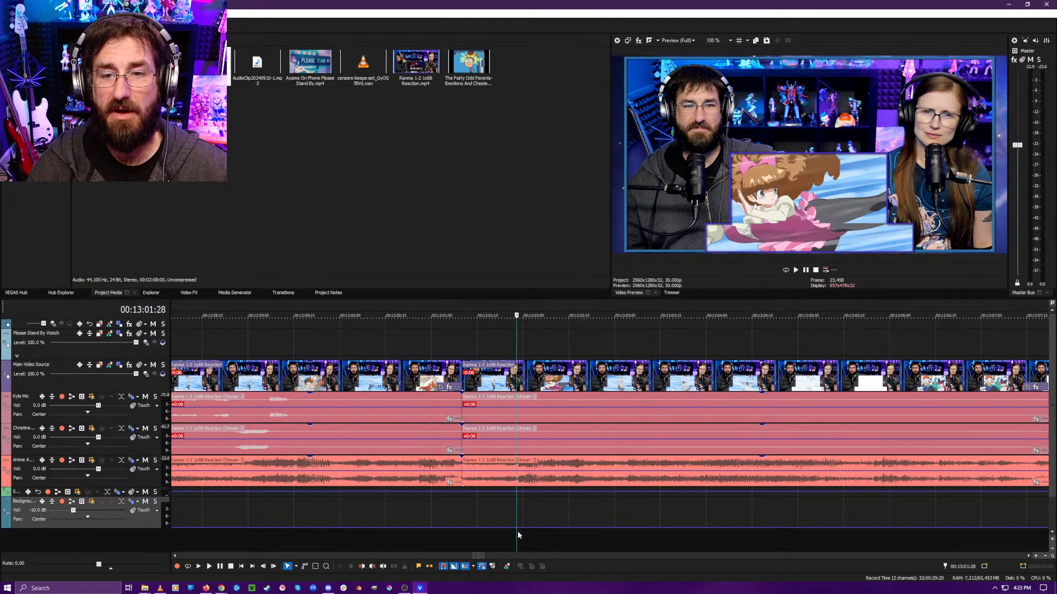
{"action": "left_click_drag", "start_coordinate": [517, 532], "coordinate": [839, 542]}
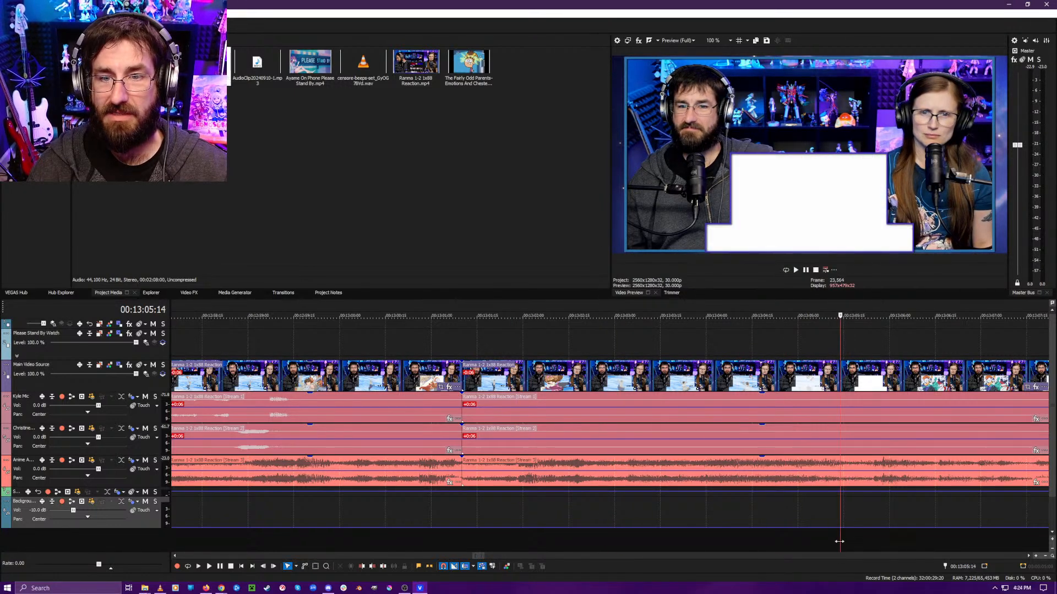
{"action": "scroll", "coordinate": [609, 528], "scroll_direction": "up", "scroll_amount": 4}
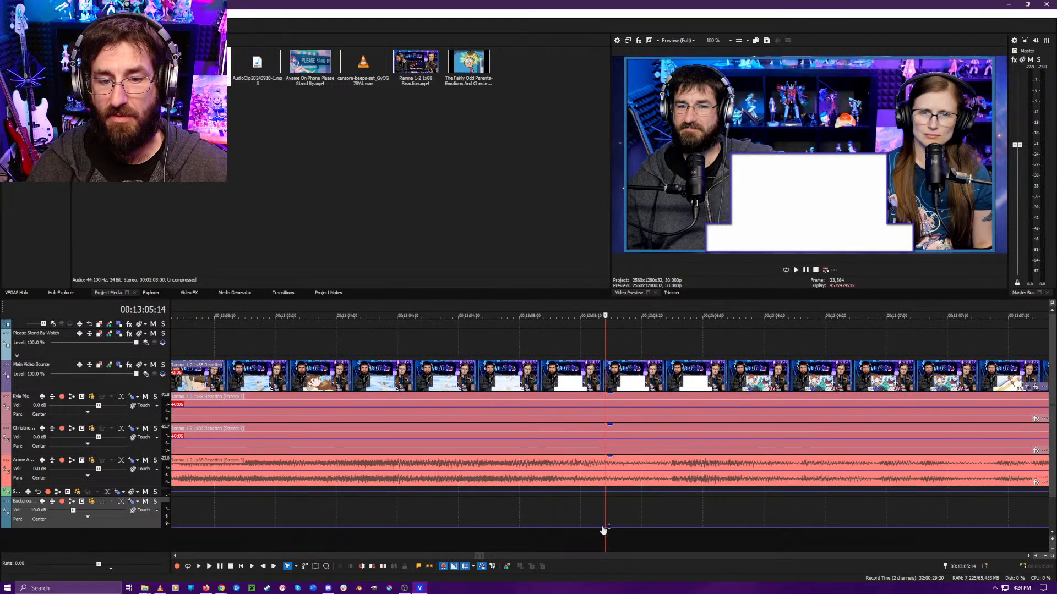
{"action": "left_click_drag", "start_coordinate": [602, 520], "coordinate": [587, 522]}
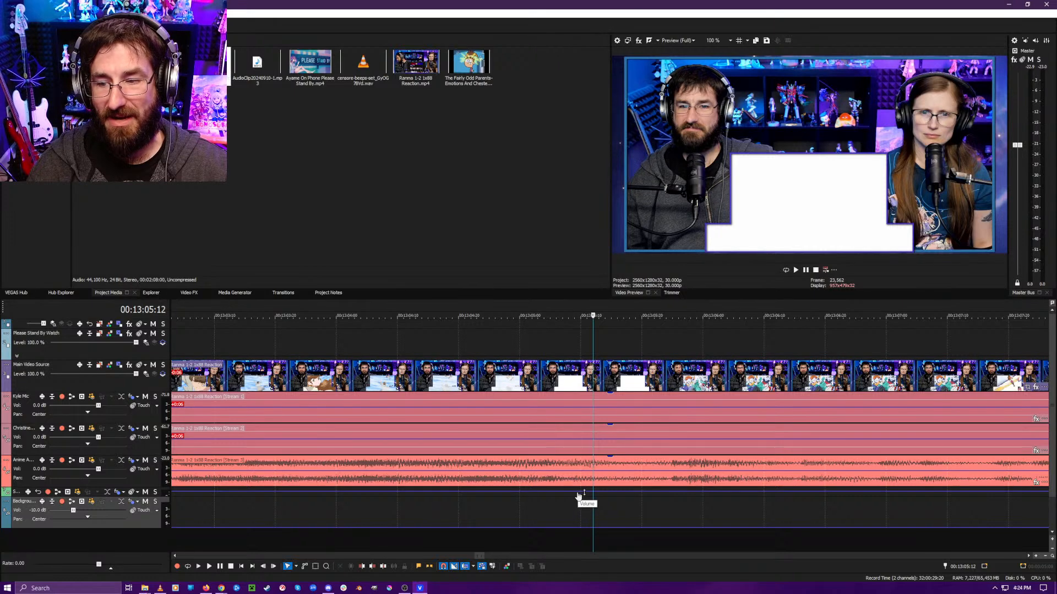
{"action": "scroll", "coordinate": [633, 516], "scroll_direction": "down", "scroll_amount": 5}
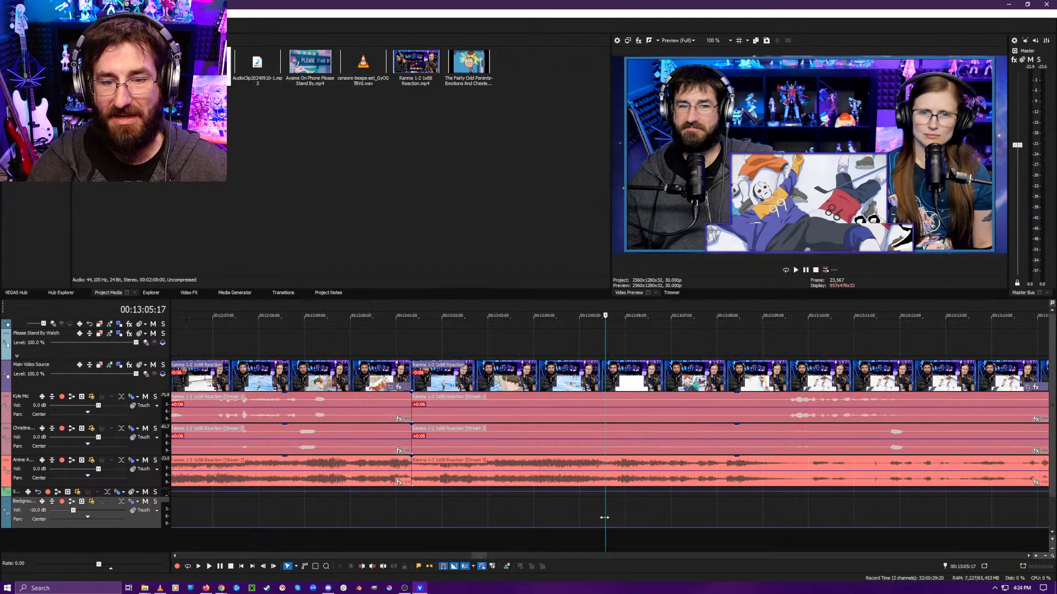
{"action": "scroll", "coordinate": [596, 522], "scroll_direction": "up", "scroll_amount": 3}
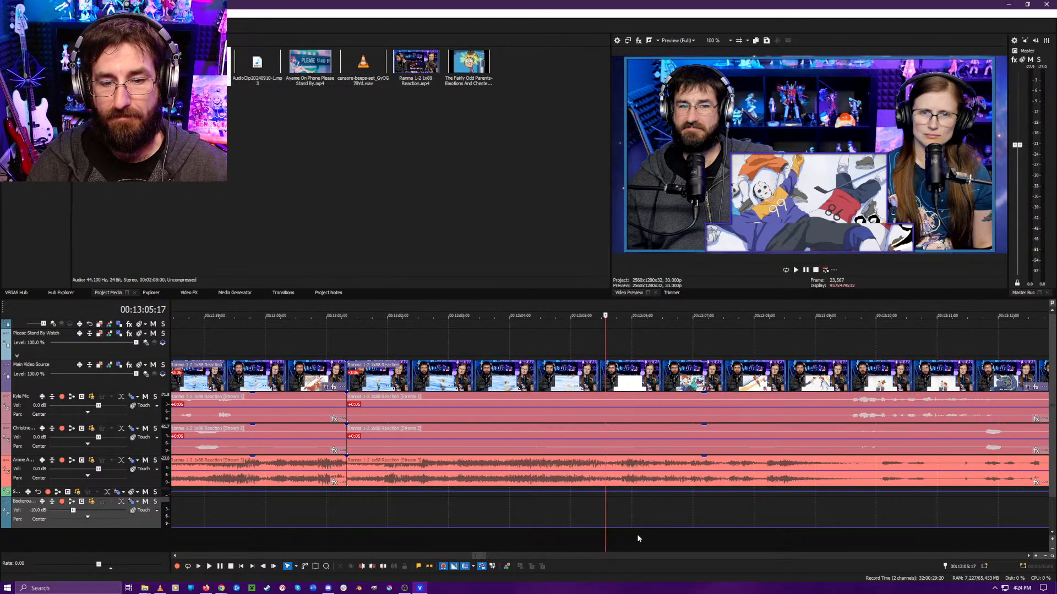
{"action": "left_click", "coordinate": [618, 536]}
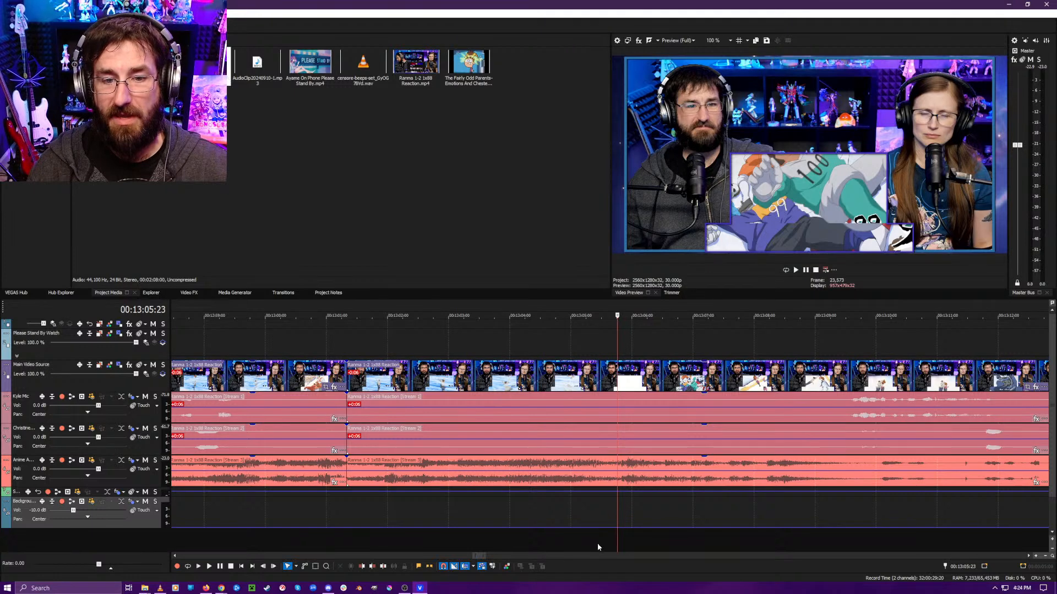
{"action": "left_click", "coordinate": [611, 537]}
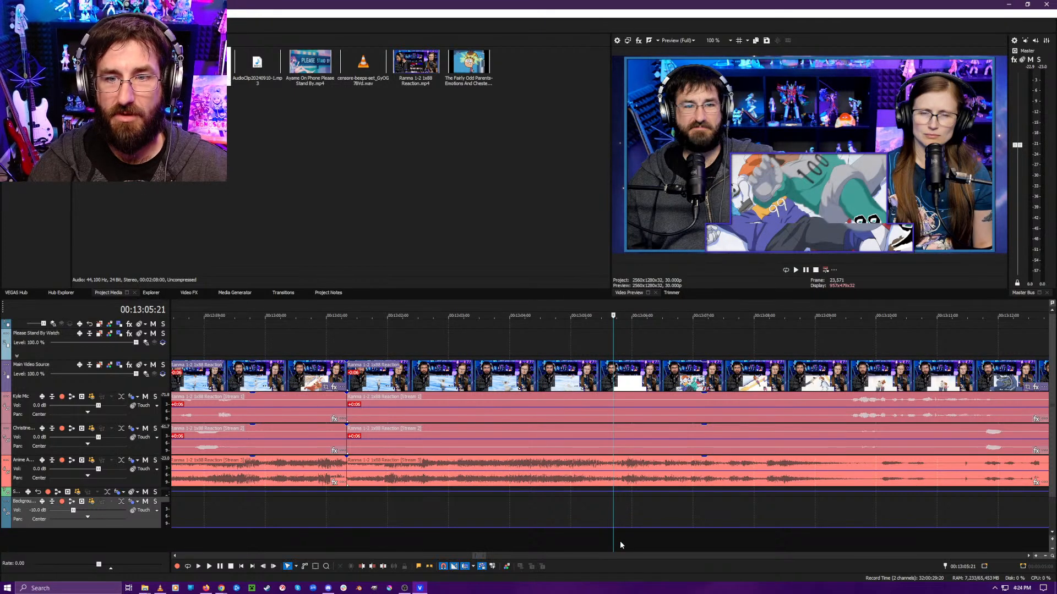
- Replay the passage leading into and just after the 13:01:10 split
{"action": "left_click", "coordinate": [360, 536]}
{"action": "key", "text": "space"}
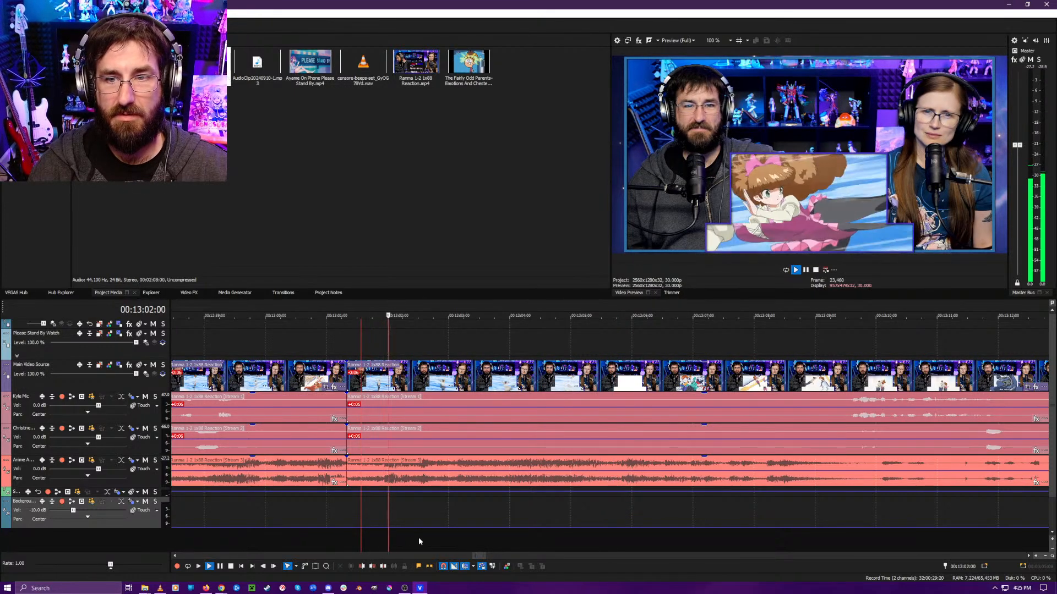
{"action": "left_click", "coordinate": [246, 531]}
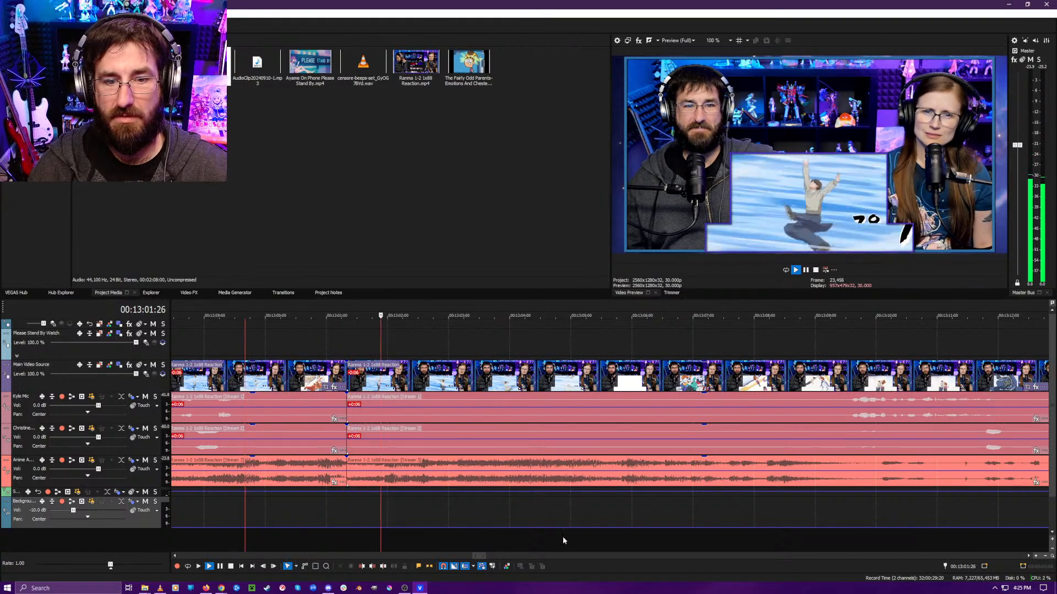
- Find the frame at 13:03:25 in the skater's leap and trim the start of all tracks after the 13:01:10 split to it
{"action": "left_click", "coordinate": [577, 538]}
{"action": "key", "text": "space"}
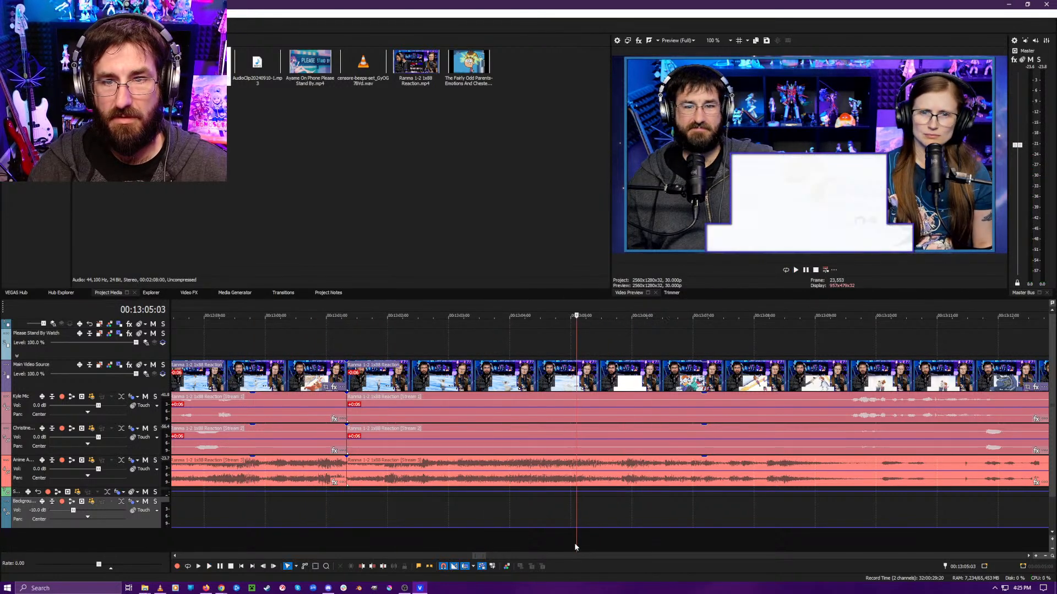
{"action": "key", "text": "Left"}
{"action": "key", "text": "Left"}
{"action": "key", "text": "Left"}
{"action": "key", "text": "Left"}
{"action": "key", "text": "Left"}
{"action": "key", "text": "Left"}
{"action": "key", "text": "Left"}
{"action": "key", "text": "Left"}
{"action": "key", "text": "Left"}
{"action": "key", "text": "Left"}
{"action": "key", "text": "Left"}
{"action": "key", "text": "Left"}
{"action": "key", "text": "Left"}
{"action": "key", "text": "Left"}
{"action": "key", "text": "Left"}
{"action": "key", "text": "Left"}
{"action": "key", "text": "Left"}
{"action": "key", "text": "Left"}
{"action": "key", "text": "Left"}
{"action": "key", "text": "Left"}
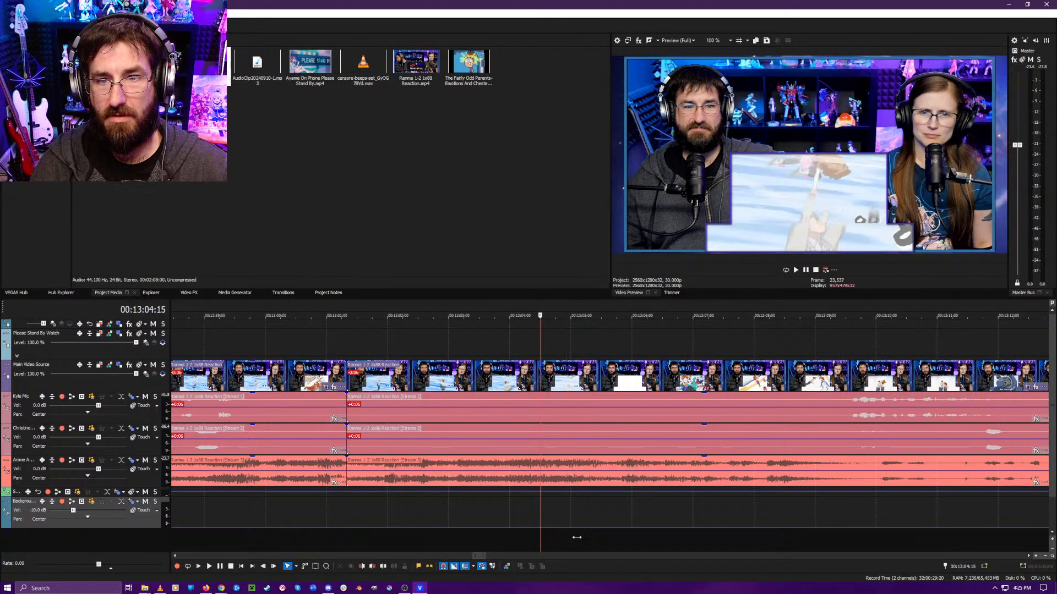
{"action": "key", "text": "Left"}
{"action": "key", "text": "Left"}
{"action": "key", "text": "Left"}
{"action": "key", "text": "Left"}
{"action": "key", "text": "Left"}
{"action": "key", "text": "Left"}
{"action": "key", "text": "Left"}
{"action": "key", "text": "Left"}
{"action": "key", "text": "Left"}
{"action": "key", "text": "Left"}
{"action": "key", "text": "Left"}
{"action": "key", "text": "Left"}
{"action": "key", "text": "Left"}
{"action": "key", "text": "Left"}
{"action": "key", "text": "Left"}
{"action": "key", "text": "Left"}
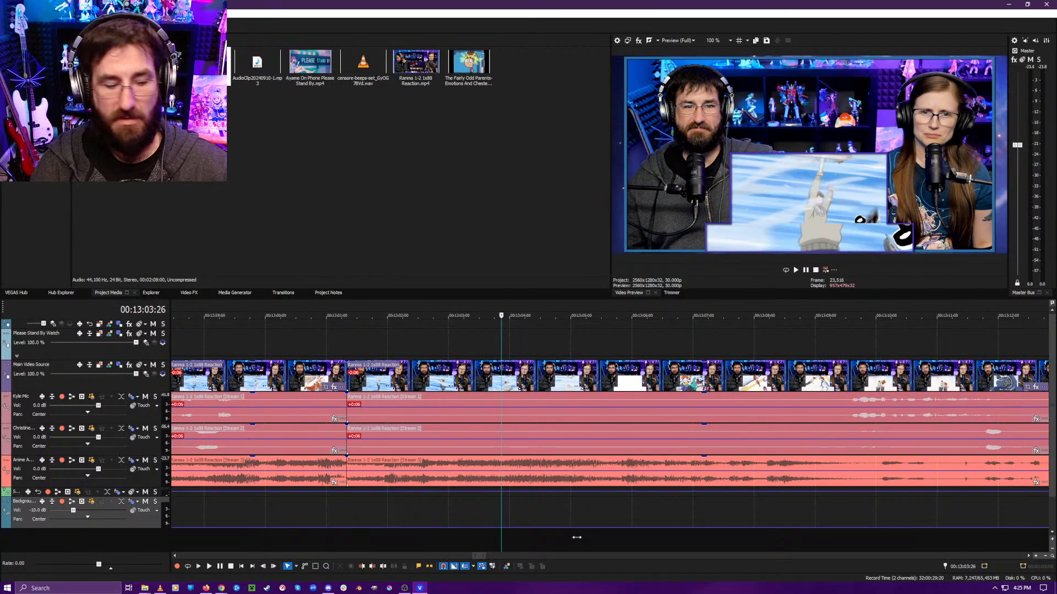
{"action": "key", "text": "ctrl+Left"}
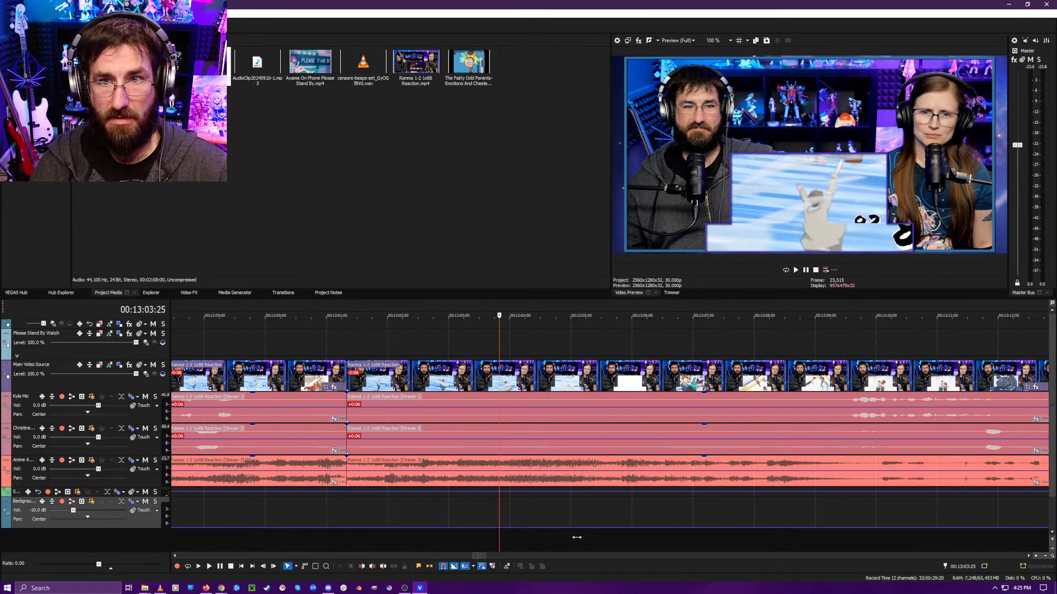
{"action": "key", "text": "space"}
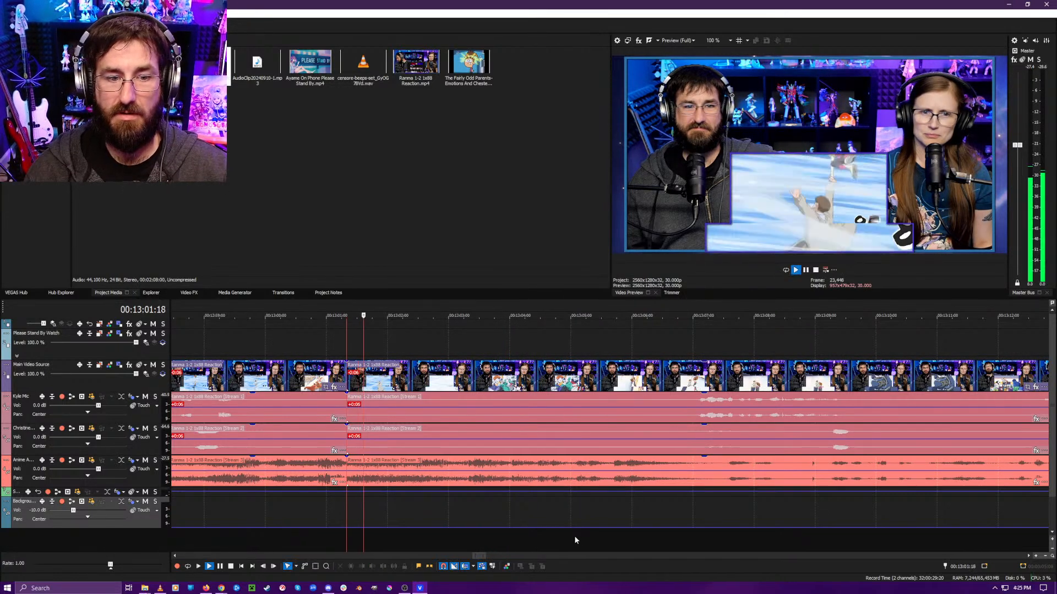
- Replay the footage from just before the 13:01:10 cut through the stopwatch shot to about 13:10:23
{"action": "left_click", "coordinate": [332, 547]}
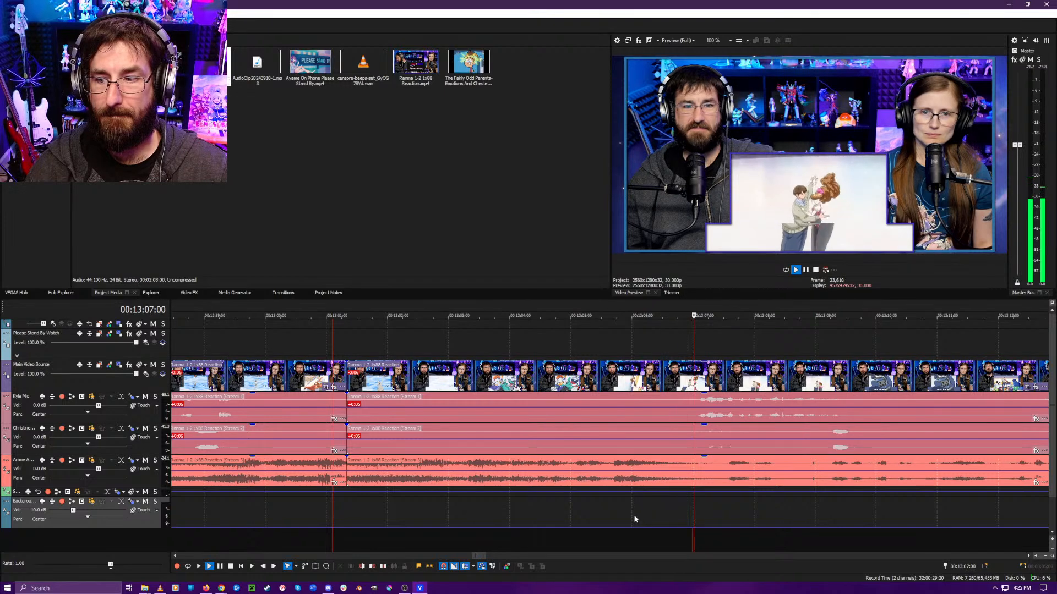
{"action": "scroll", "coordinate": [634, 515], "scroll_direction": "down", "scroll_amount": 3}
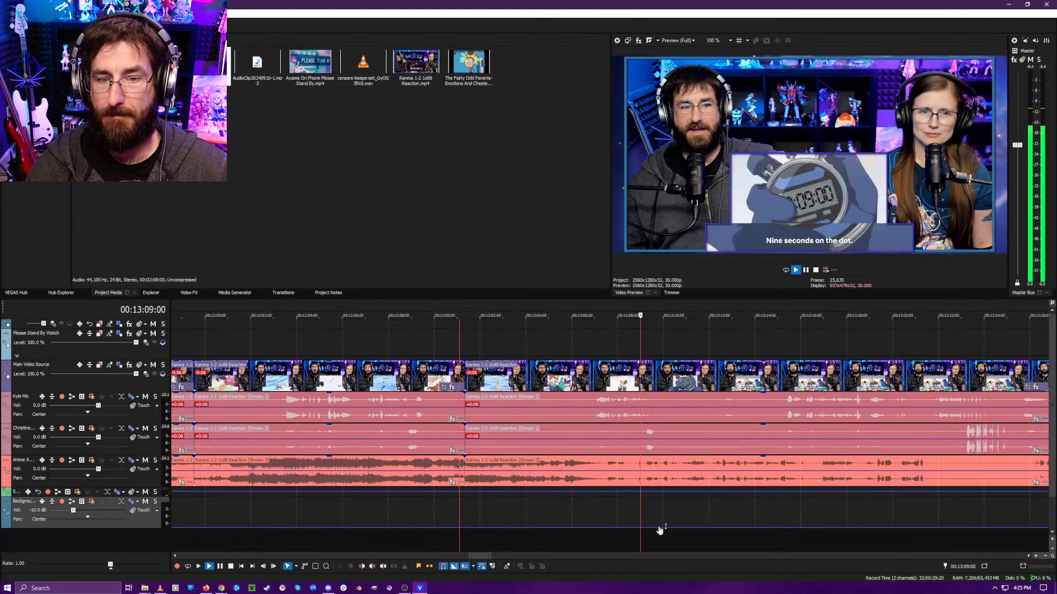
{"action": "key", "text": "space"}
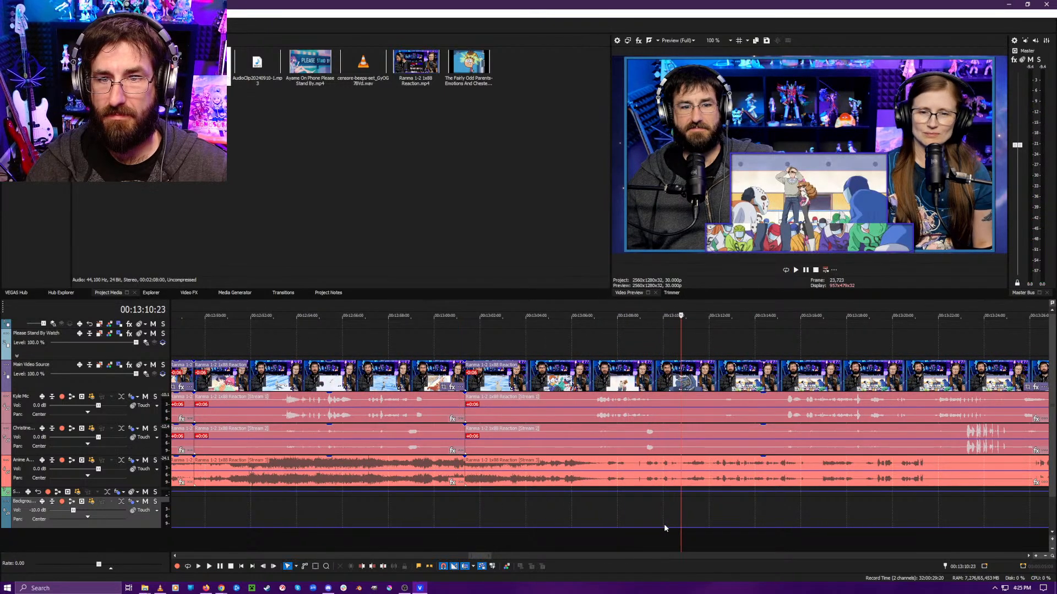
- Find the last frames of the stopwatch shot and split all tracks at 13:10:18
{"action": "scroll", "coordinate": [664, 524], "scroll_direction": "up", "scroll_amount": 4}
{"action": "key", "text": "space"}
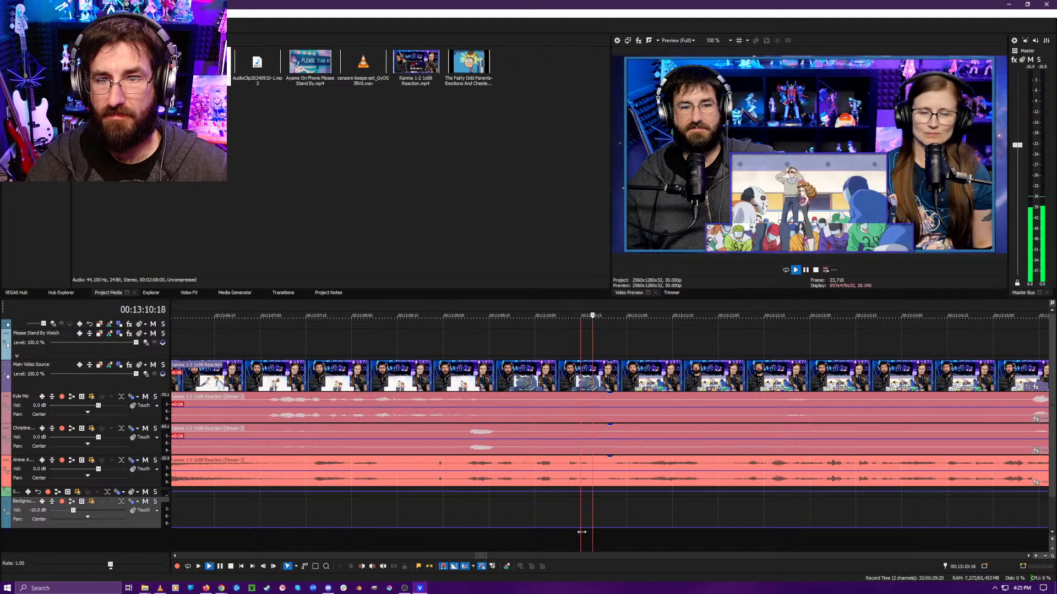
{"action": "key", "text": "Return"}
{"action": "key", "text": "Left"}
{"action": "key", "text": "Left"}
{"action": "key", "text": "space"}
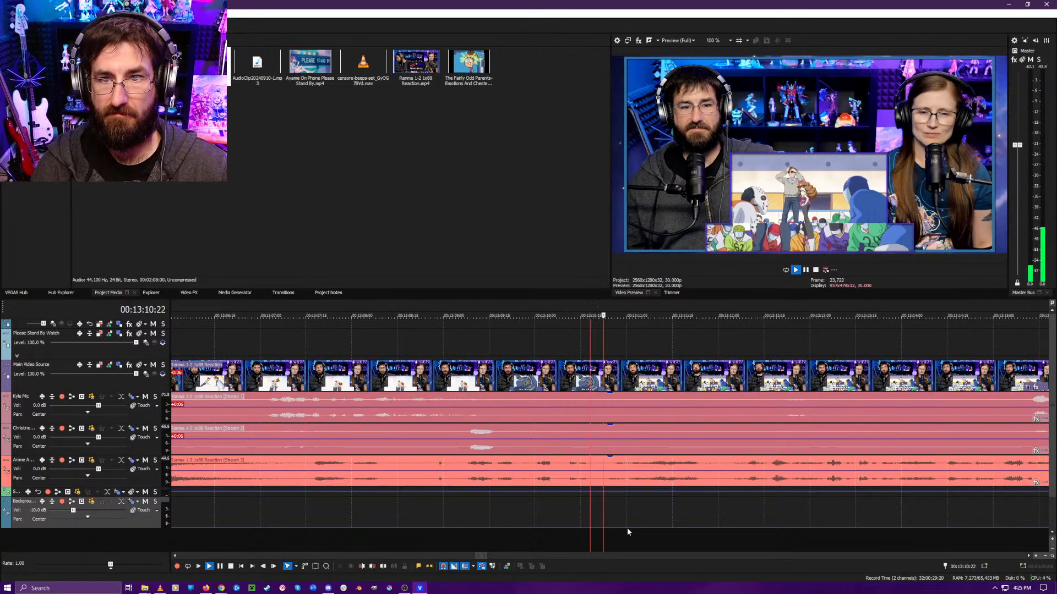
{"action": "key", "text": "space"}
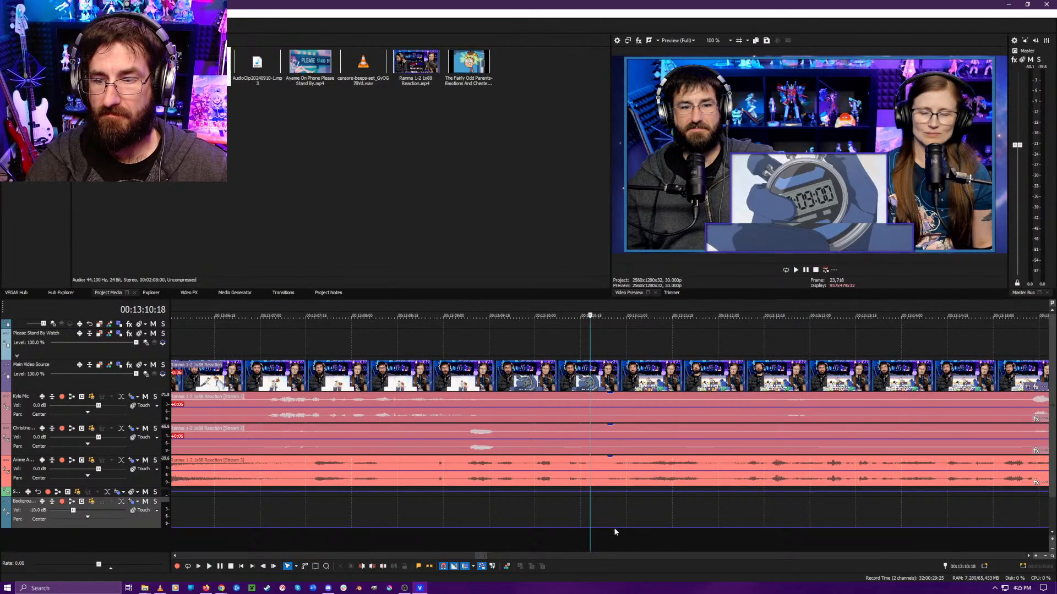
{"action": "key", "text": "s"}
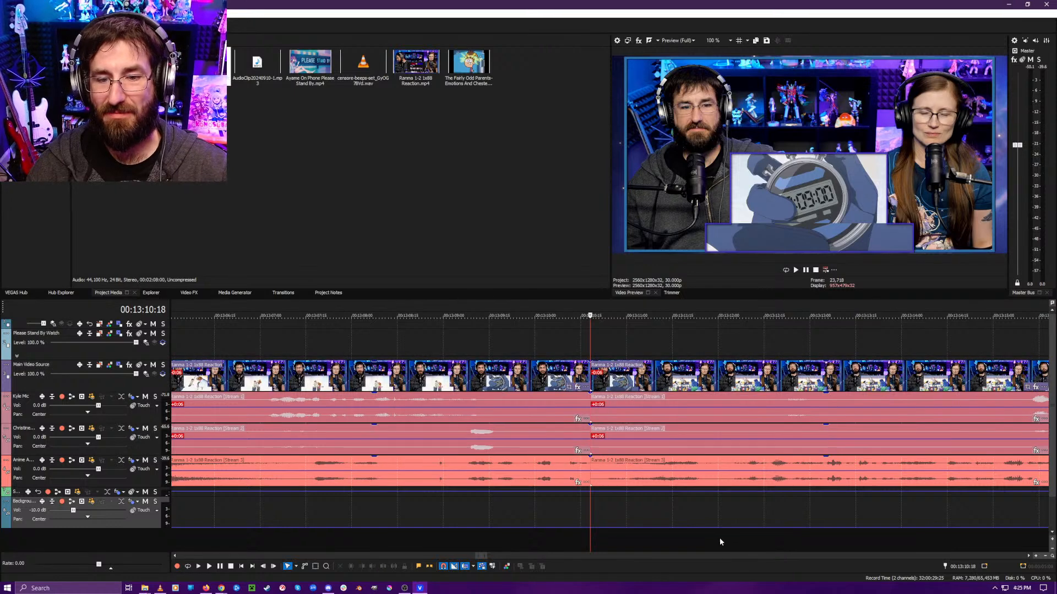
- Preview the golden pair shot and trim the start of all tracks after the 13:10:18 split to about 13:12:02
{"action": "left_click", "coordinate": [719, 537]}
{"action": "key", "text": "space"}
{"action": "left_click", "coordinate": [623, 545]}
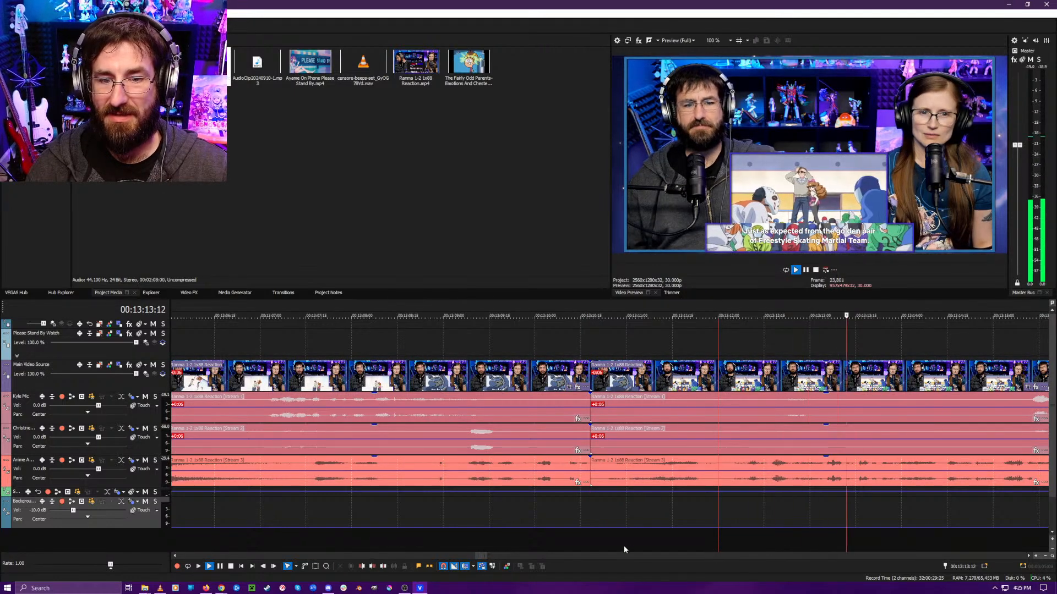
{"action": "key", "text": "space"}
{"action": "left_click", "coordinate": [721, 542]}
{"action": "key", "text": "space"}
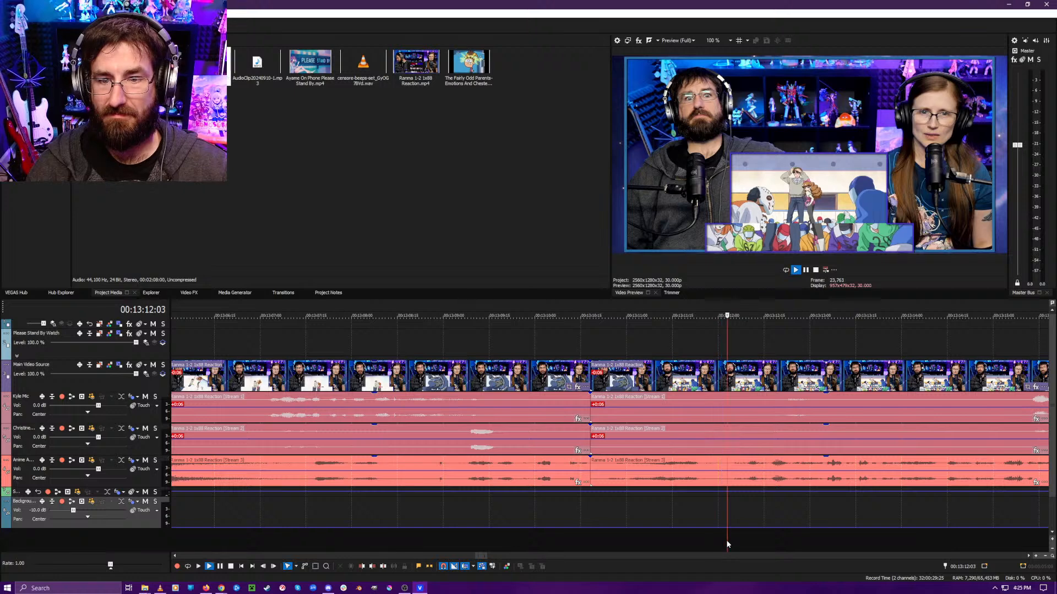
{"action": "scroll", "coordinate": [745, 538], "scroll_direction": "down", "scroll_amount": 2}
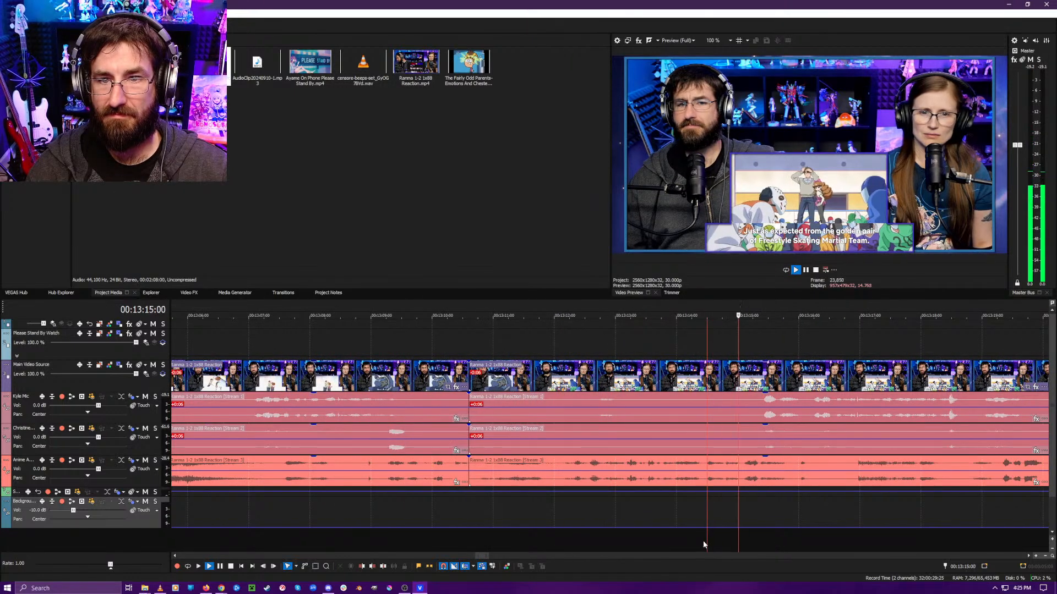
{"action": "left_click", "coordinate": [558, 532]}
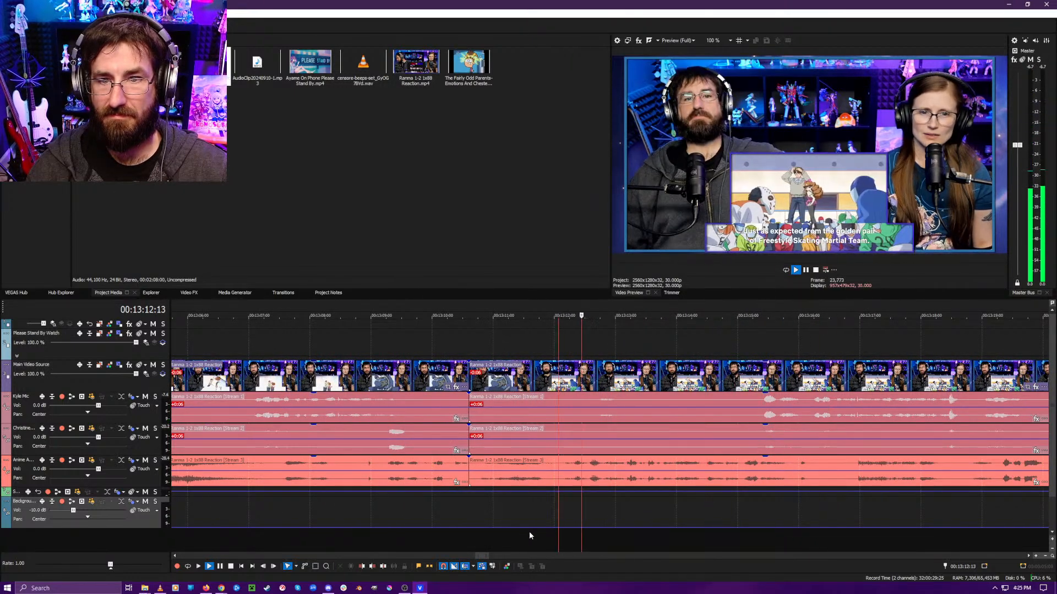
{"action": "key", "text": "space"}
{"action": "key", "text": "alt+["}
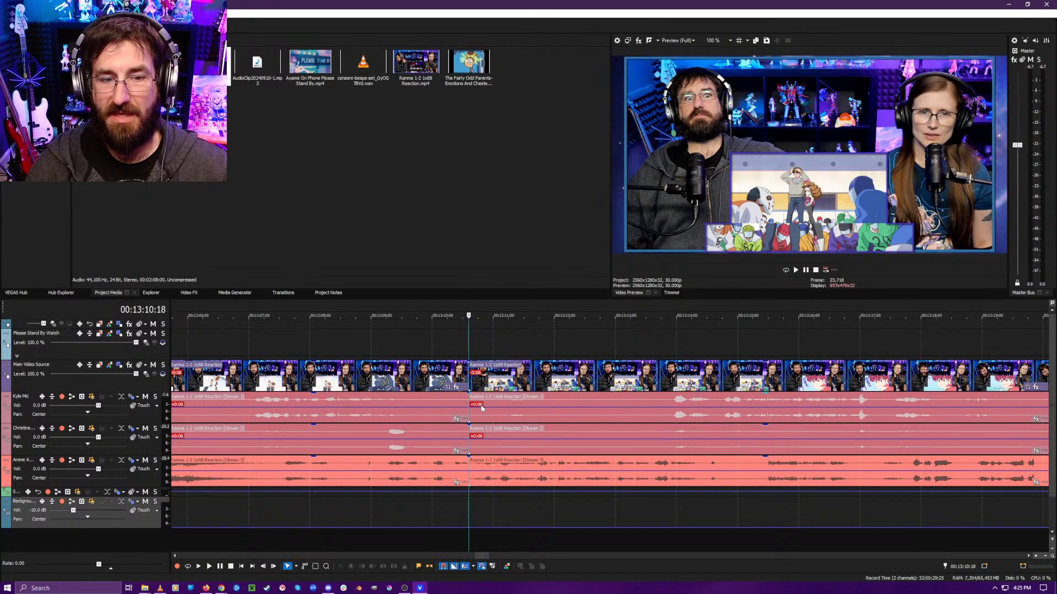
- Add volume points on the first microphone track just after the 13:10:18 cut and lower the volume between them to silence, ending near 13:11:25
{"action": "left_click", "coordinate": [478, 410]}
{"action": "double_click", "coordinate": [480, 414]}
{"action": "left_click", "coordinate": [479, 413]}
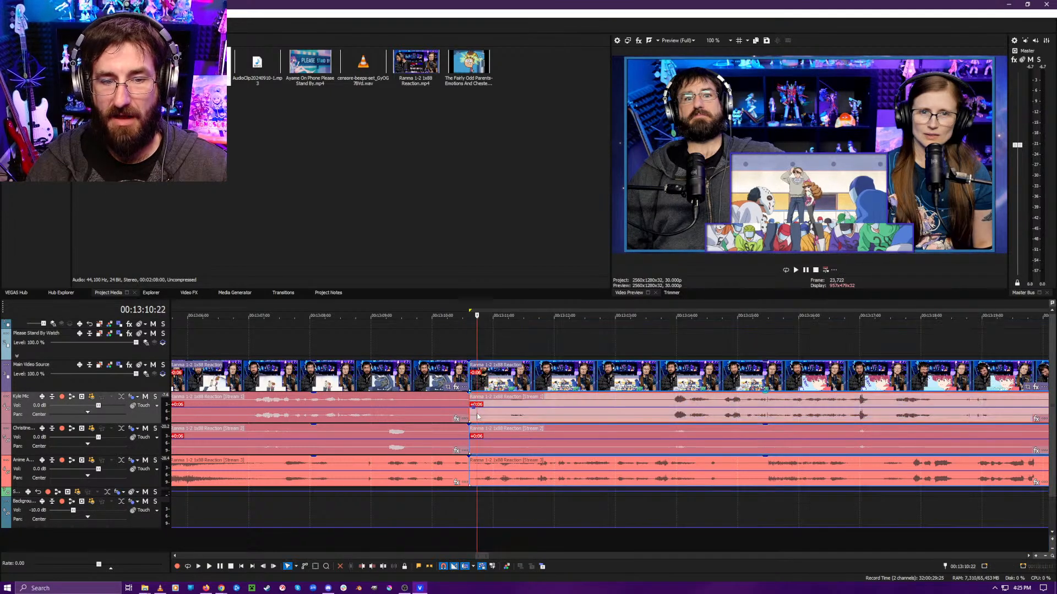
{"action": "double_click", "coordinate": [541, 407]}
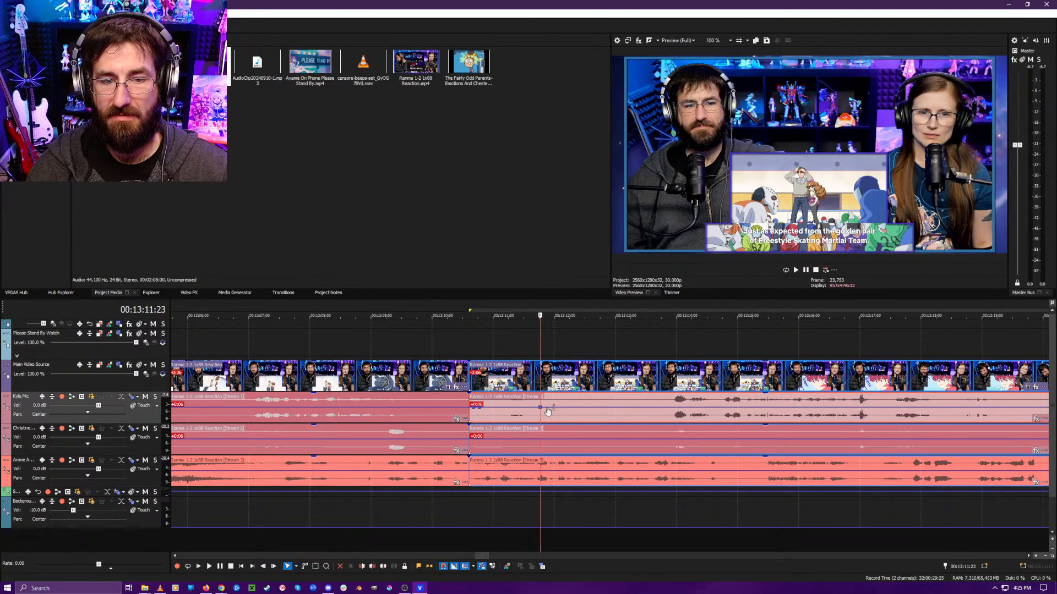
{"action": "double_click", "coordinate": [546, 407]}
{"action": "left_click_drag", "start_coordinate": [526, 407], "coordinate": [519, 457]}
{"action": "key", "text": "space"}
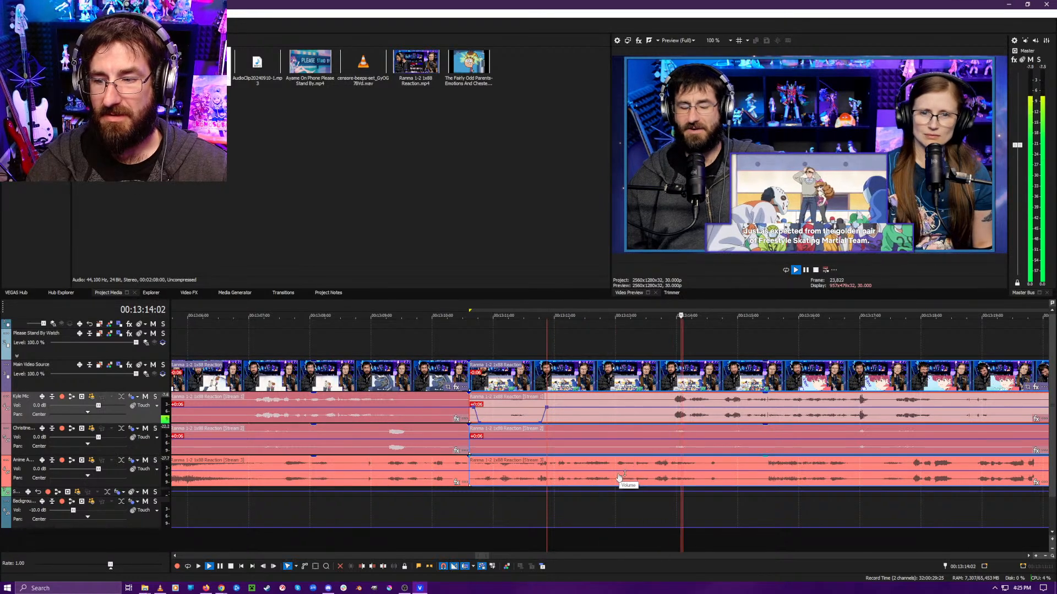
- Play on through the Martial Team conversation to the fallen hockey players shot and split all tracks at 13:30:07
{"action": "scroll", "coordinate": [632, 487], "scroll_direction": "down", "scroll_amount": 4}
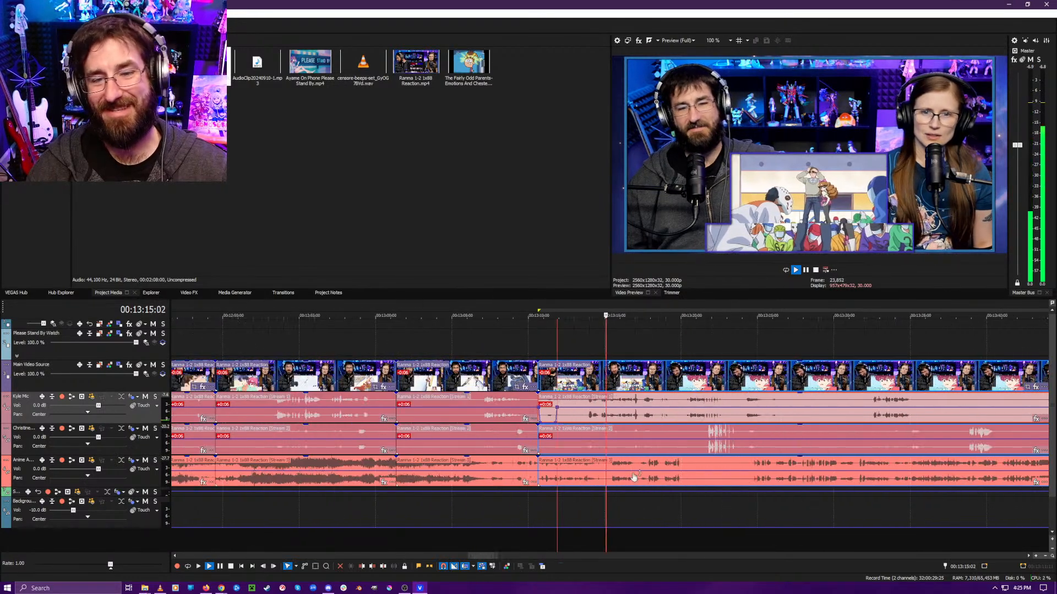
{"action": "left_click", "coordinate": [629, 537]}
{"action": "key", "text": "Return"}
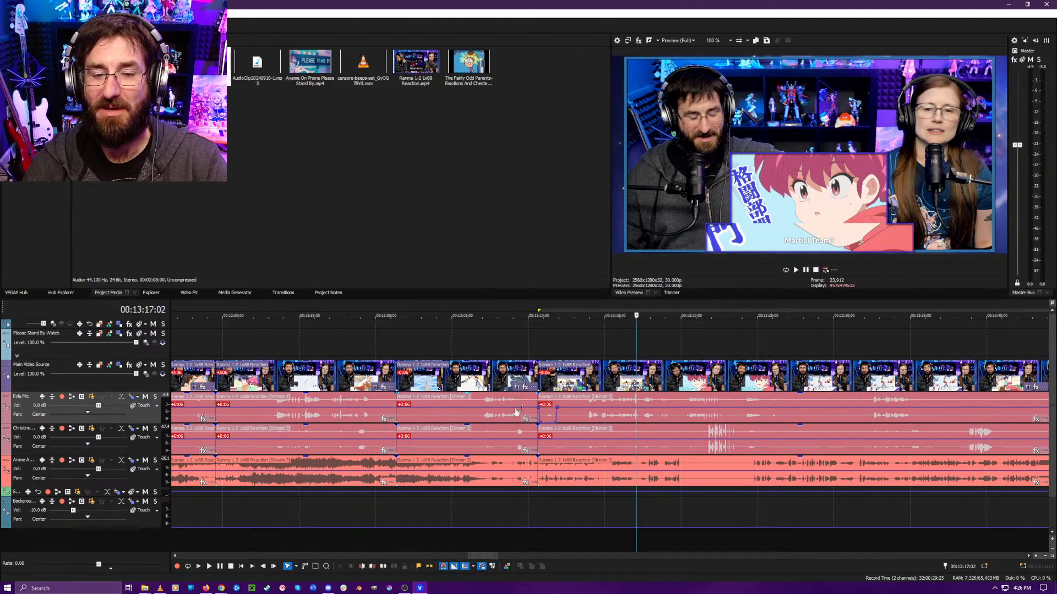
{"action": "scroll", "coordinate": [643, 523], "scroll_direction": "up", "scroll_amount": 5}
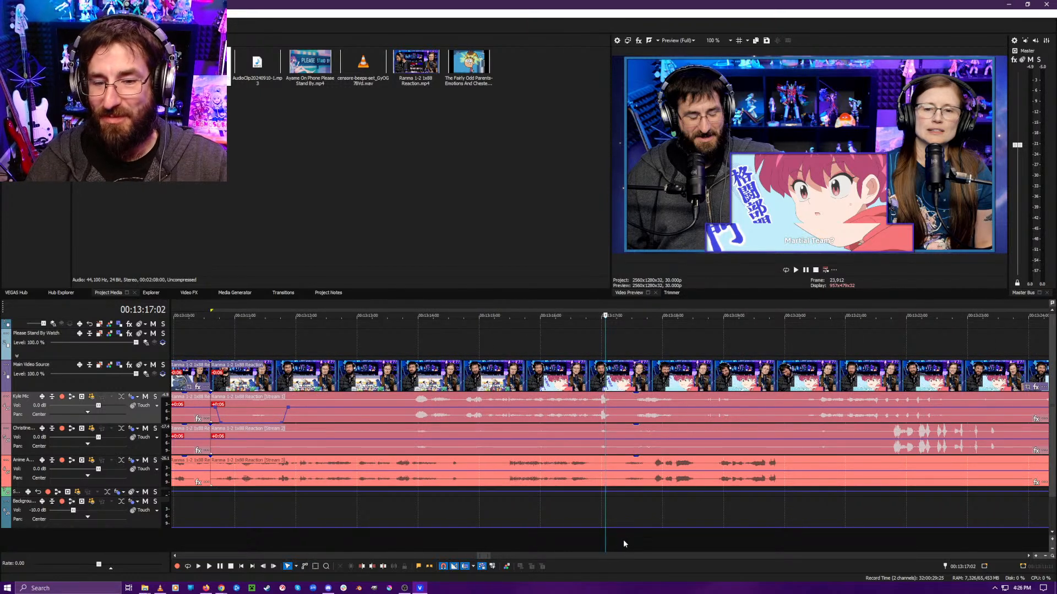
{"action": "key", "text": "space"}
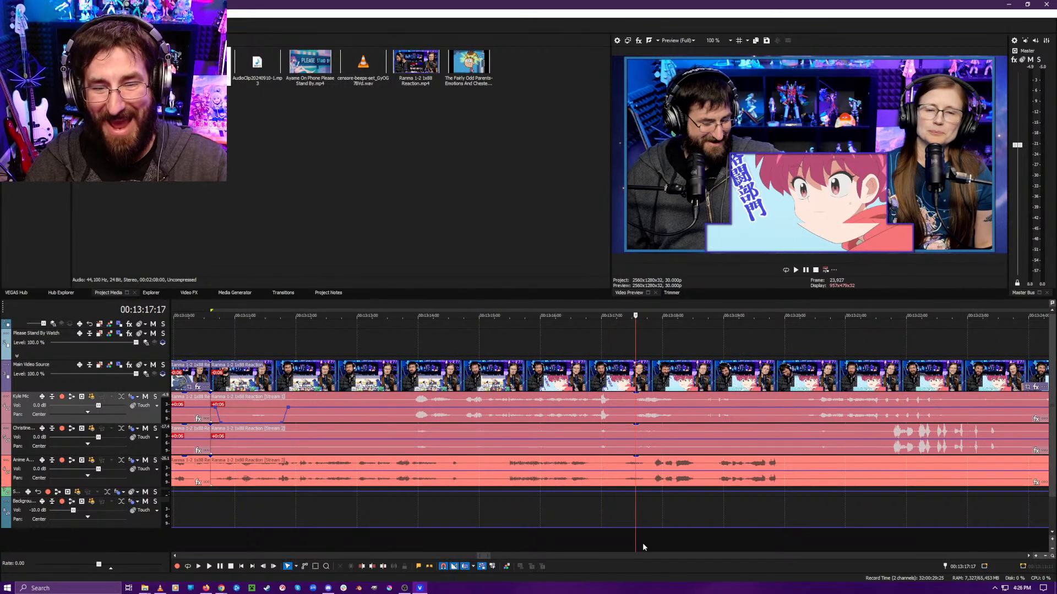
{"action": "scroll", "coordinate": [678, 544], "scroll_direction": "down", "scroll_amount": 2}
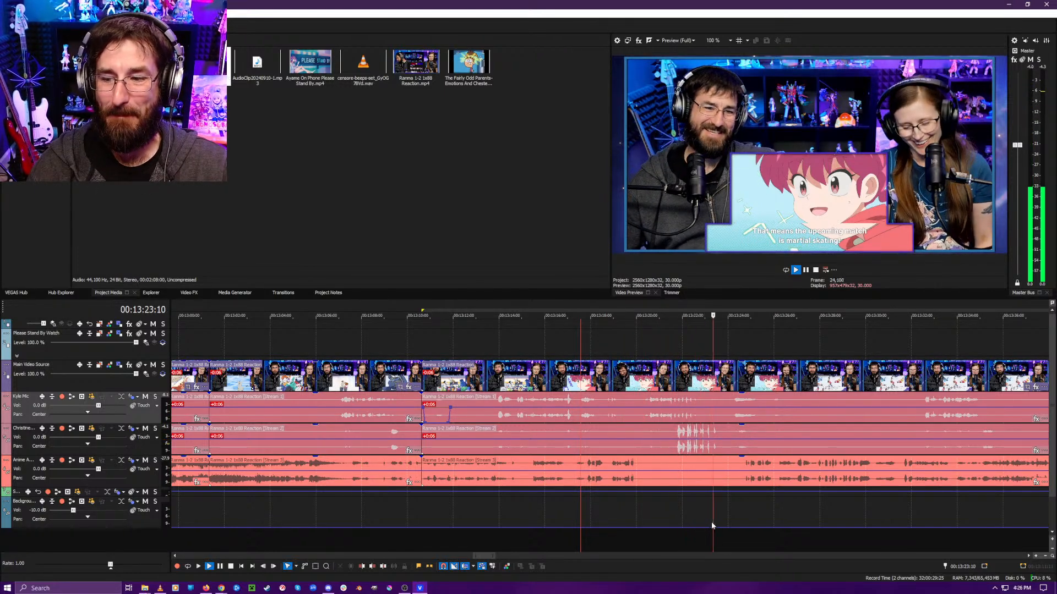
{"action": "scroll", "coordinate": [715, 518], "scroll_direction": "down", "scroll_amount": 2}
{"action": "scroll", "coordinate": [665, 512], "scroll_direction": "up", "scroll_amount": 4}
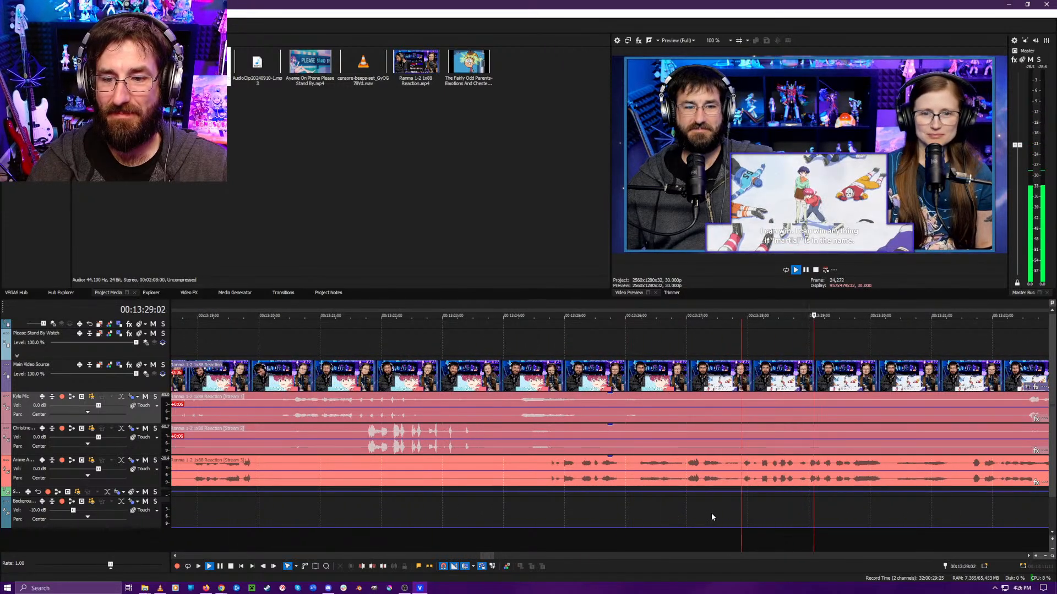
{"action": "key", "text": "Return"}
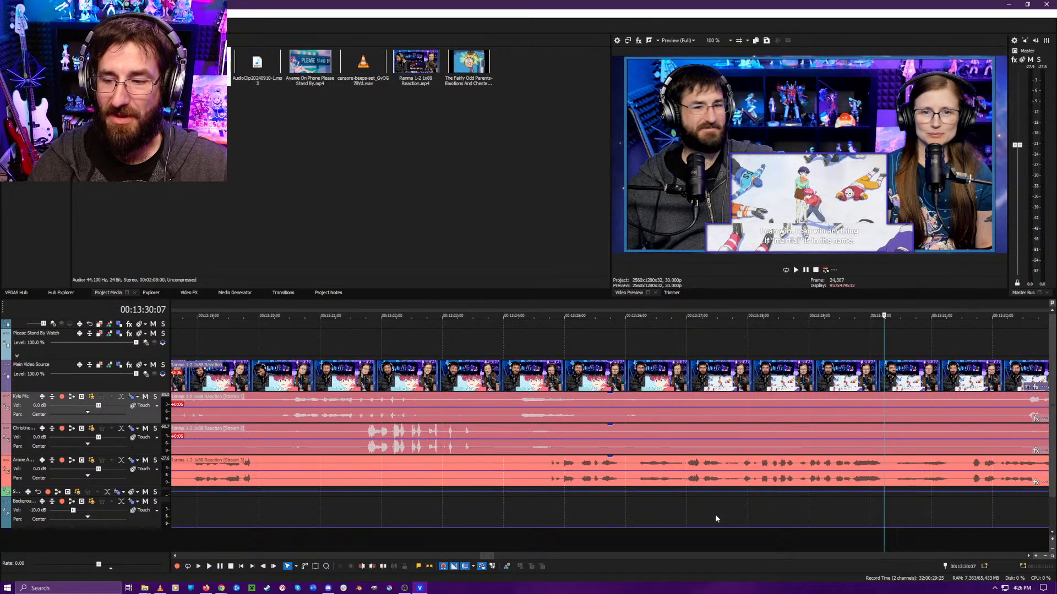
{"action": "key", "text": "s"}
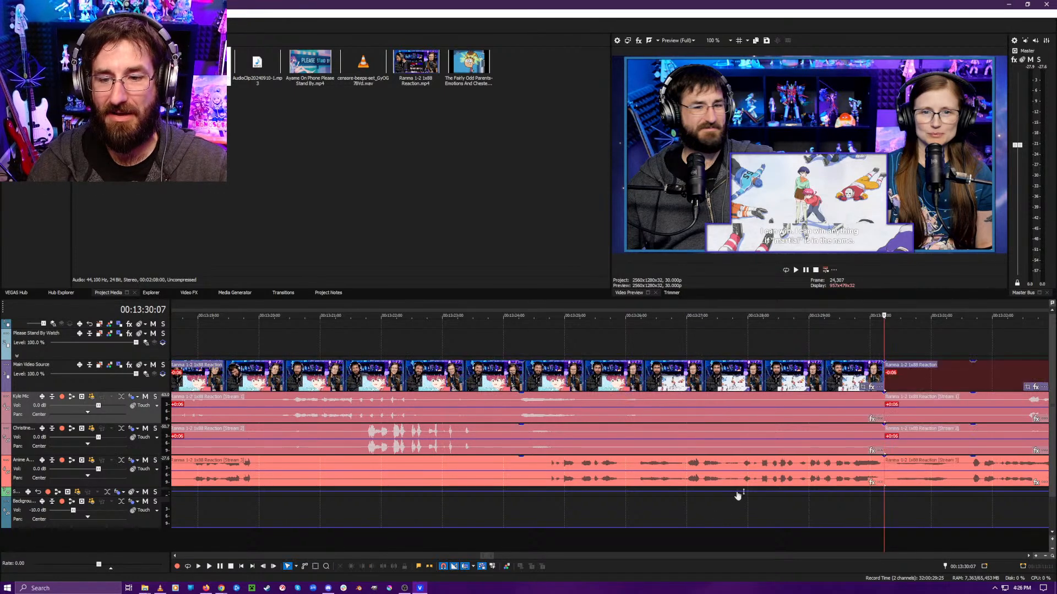
- Replay the fallen hockey players conversation after the 13:30:07 cut and undo the split of all tracks there
{"action": "scroll", "coordinate": [734, 494], "scroll_direction": "down", "scroll_amount": 3}
{"action": "scroll", "coordinate": [734, 494], "scroll_direction": "up", "scroll_amount": 3}
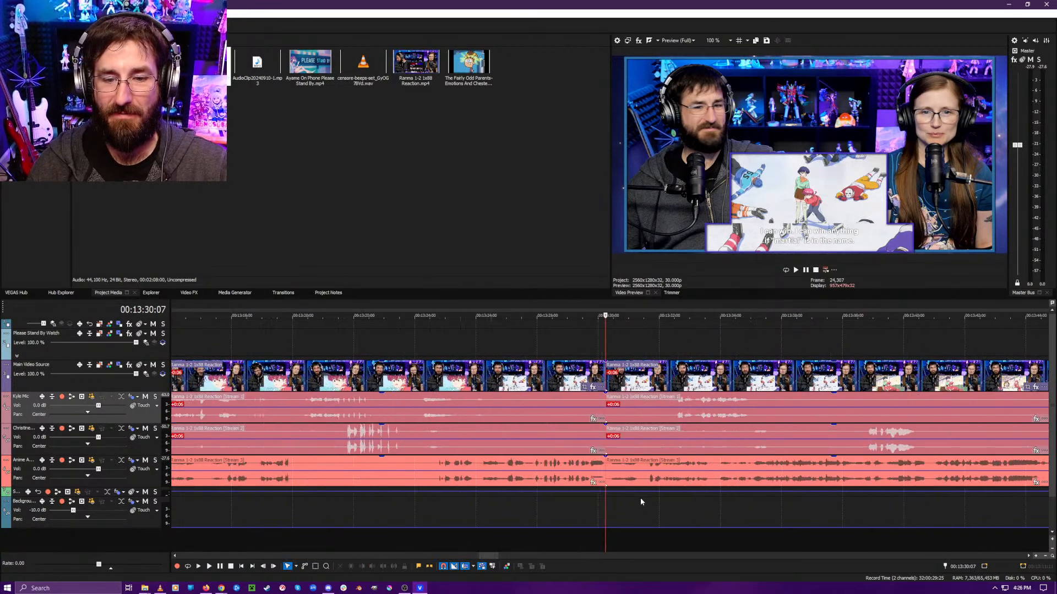
{"action": "left_click", "coordinate": [694, 531]}
{"action": "left_click", "coordinate": [684, 534]}
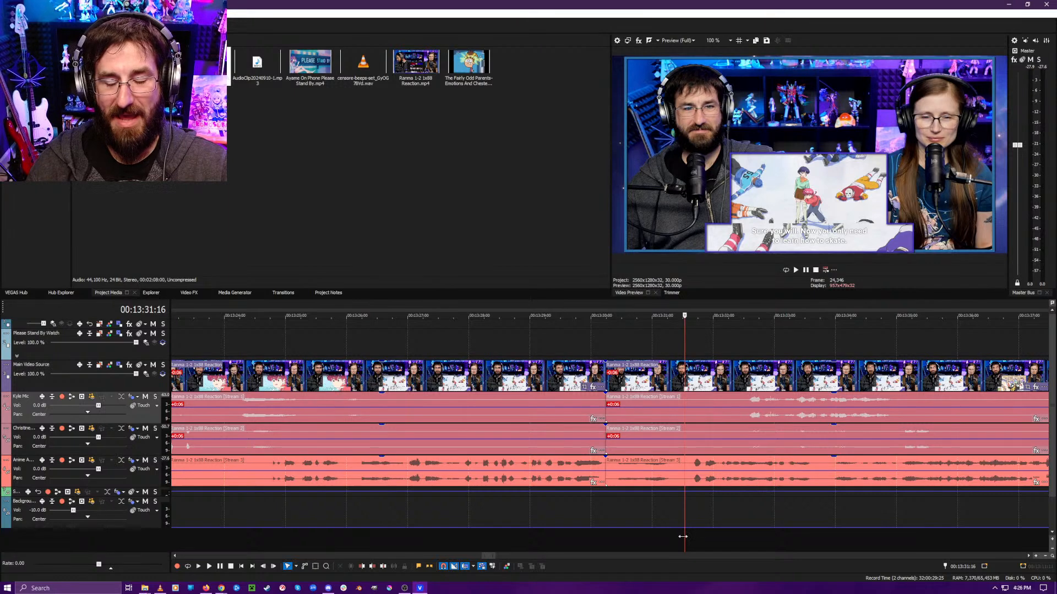
{"action": "key", "text": "space"}
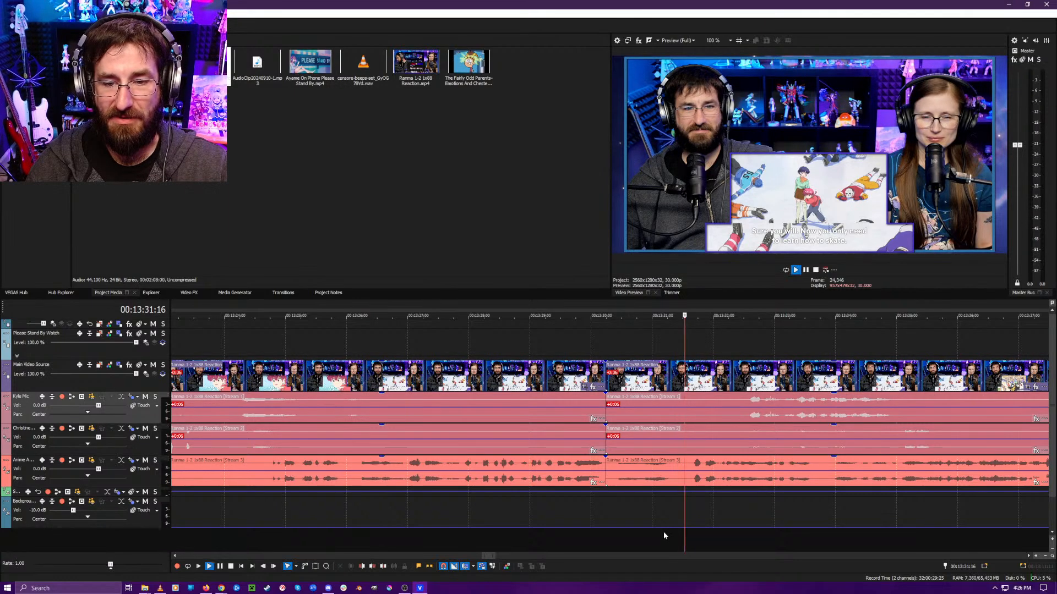
{"action": "left_click", "coordinate": [751, 533]}
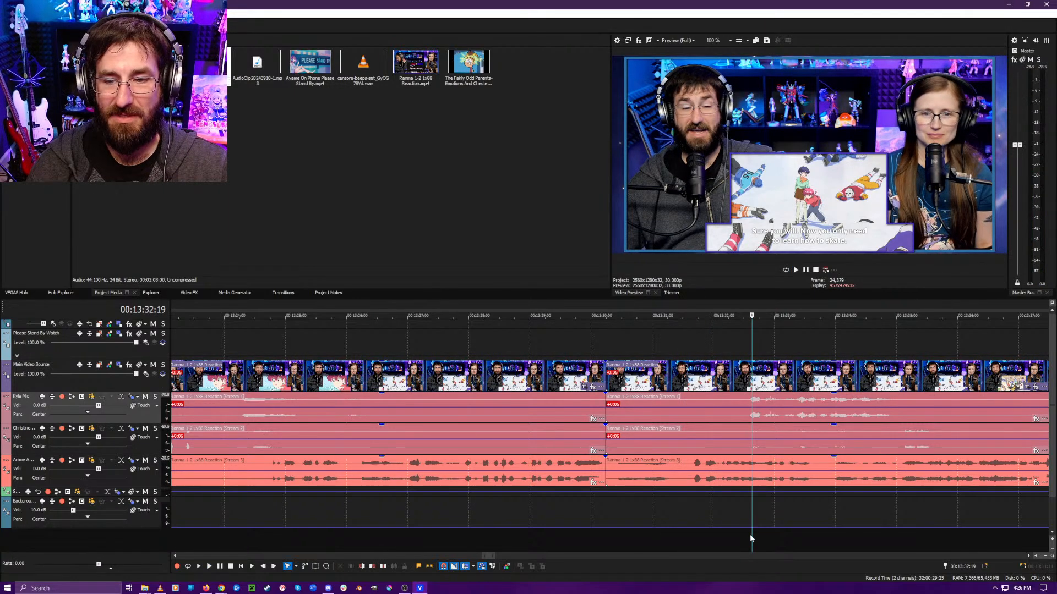
{"action": "left_click", "coordinate": [690, 540]}
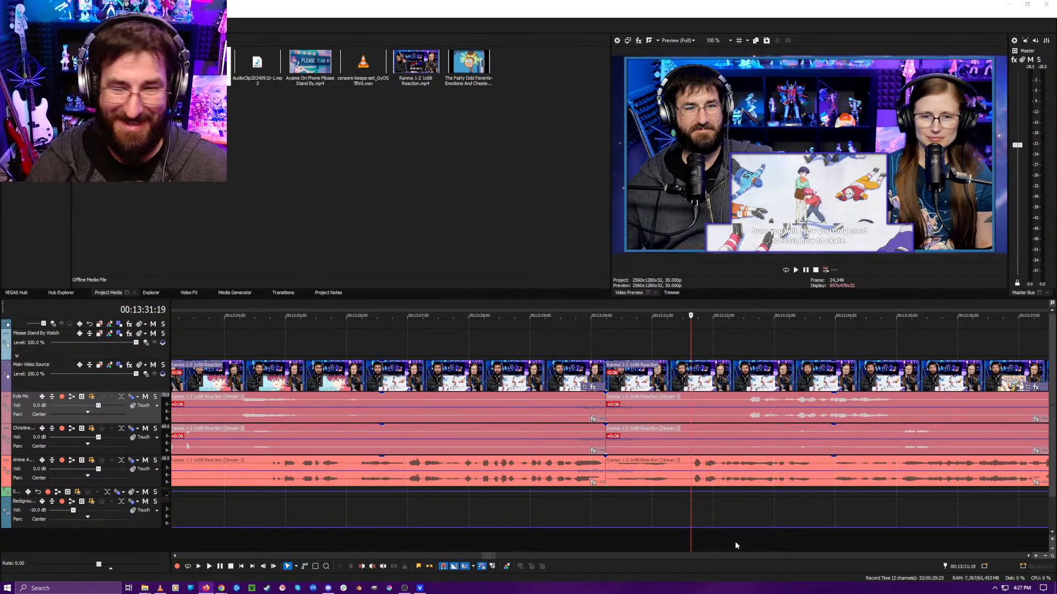
{"action": "left_click", "coordinate": [596, 537]}
{"action": "key", "text": "space"}
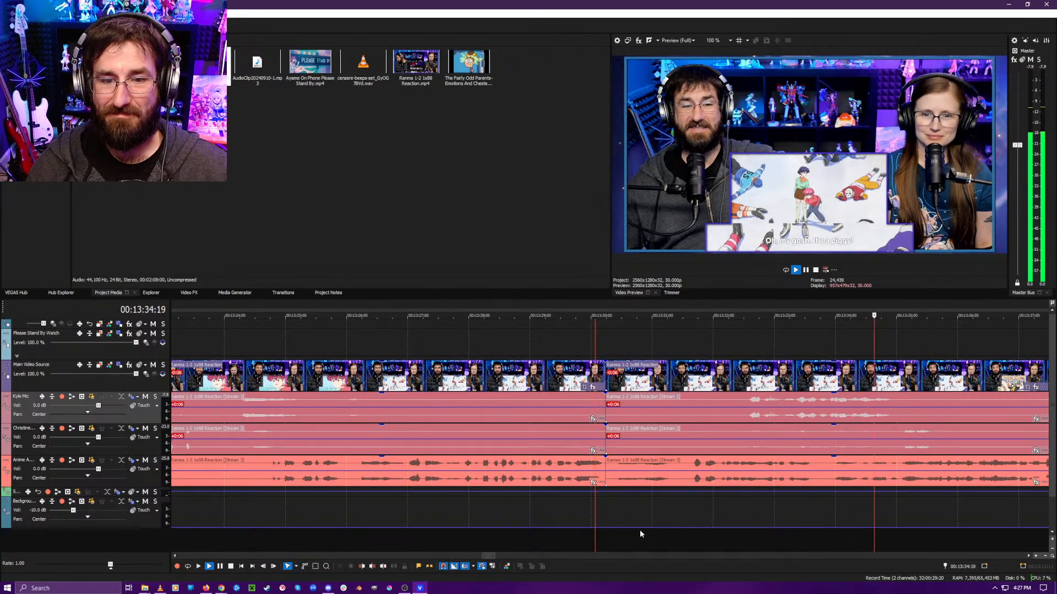
{"action": "left_click", "coordinate": [570, 538]}
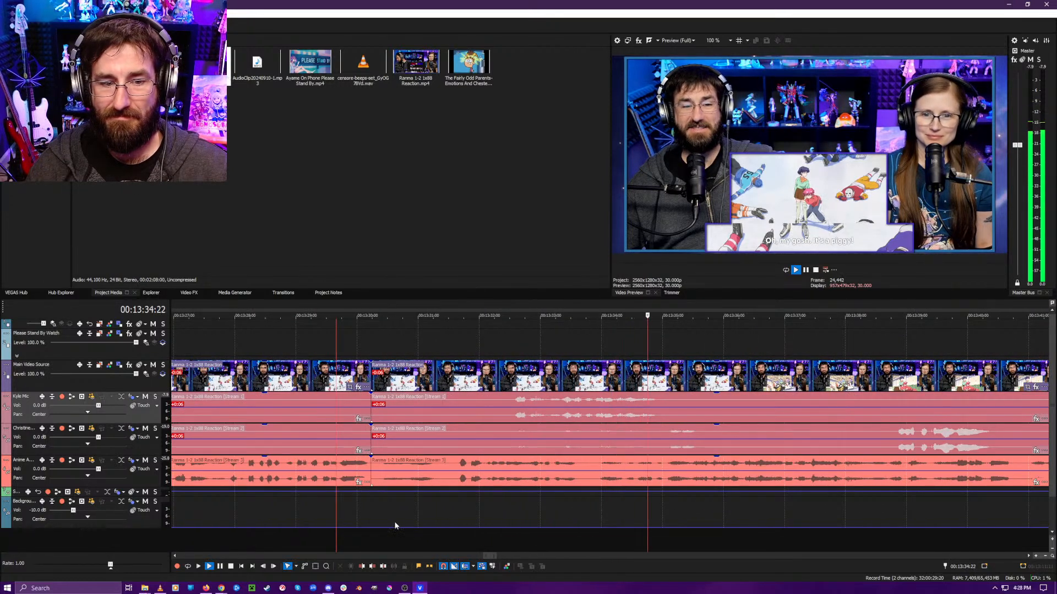
{"action": "key", "text": "ctrl+z"}
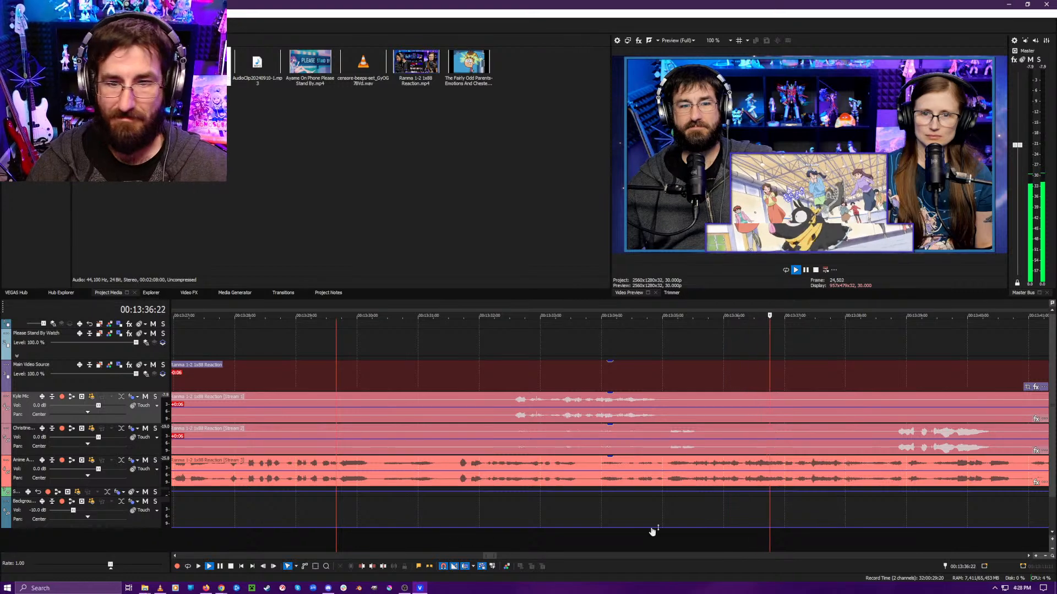
- Play on through the P-chan shot to the Charlotte line and split all tracks at 13:40:23
{"action": "scroll", "coordinate": [652, 528], "scroll_direction": "down", "scroll_amount": 3}
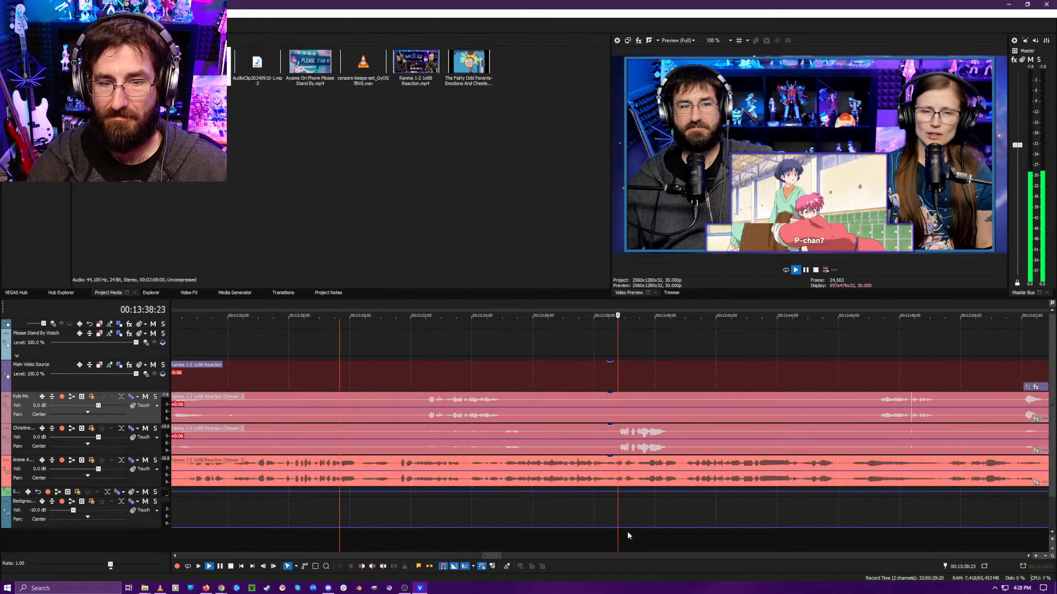
{"action": "key", "text": "Return"}
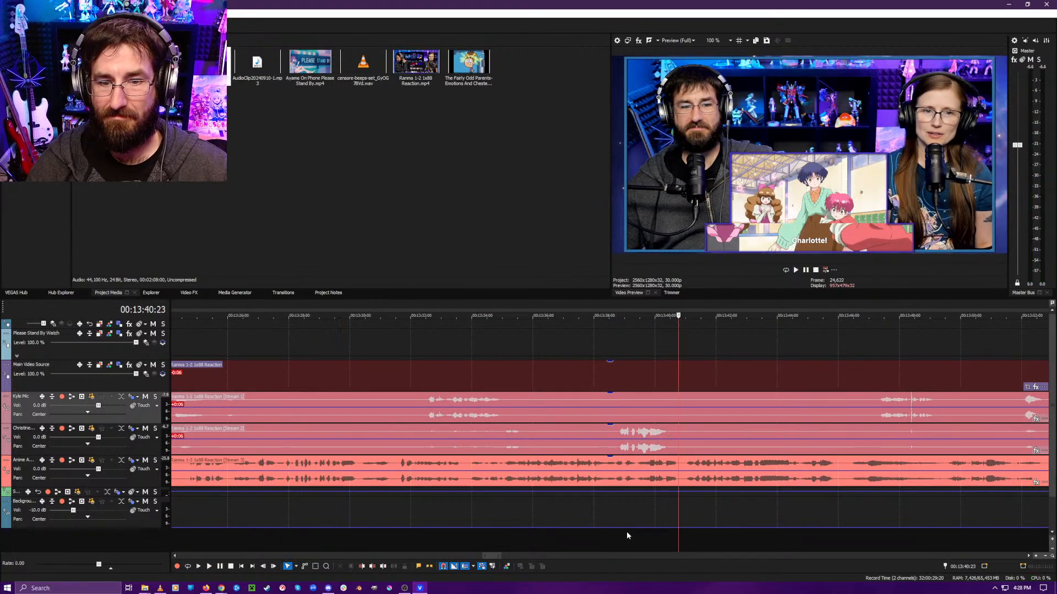
{"action": "key", "text": "s"}
- Preview the scene following the 13:40:23 split, then return to the cut
{"action": "left_click", "coordinate": [845, 533]}
{"action": "key", "text": "space"}
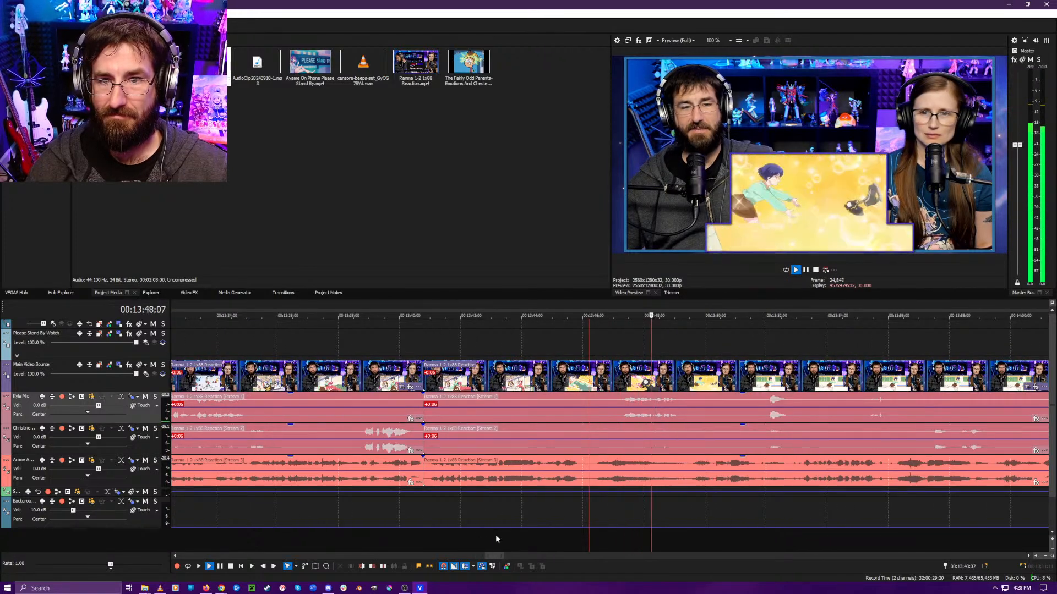
{"action": "scroll", "coordinate": [501, 534], "scroll_direction": "up", "scroll_amount": 2}
{"action": "left_click", "coordinate": [564, 542]}
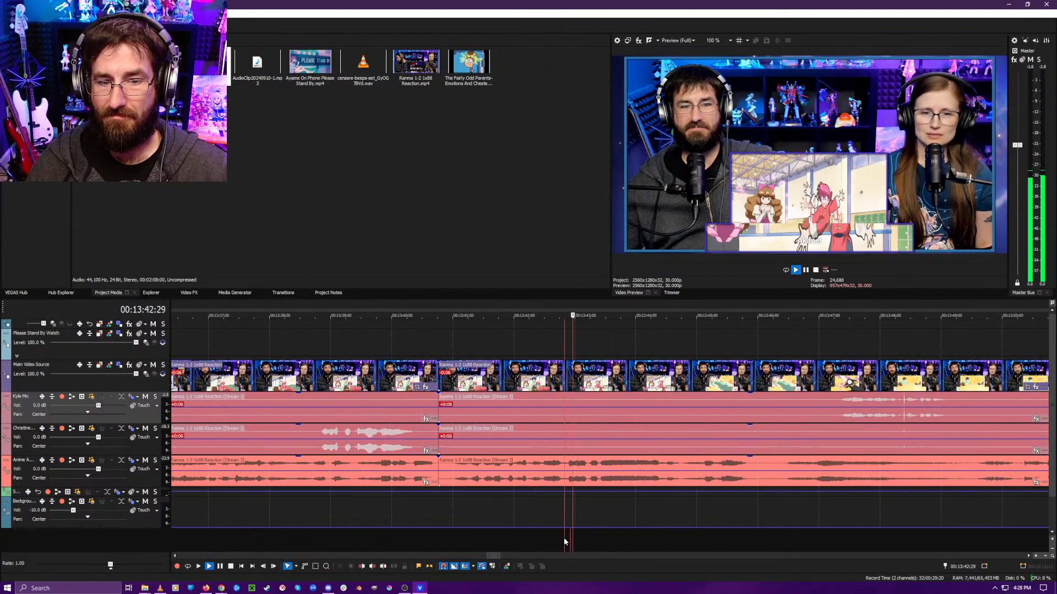
{"action": "mouse_move", "coordinate": [458, 533]}
{"action": "left_mouse_down"}
{"action": "mouse_move", "coordinate": [505, 534]}
{"action": "mouse_move", "coordinate": [439, 533]}
{"action": "left_mouse_up"}
{"action": "scroll", "coordinate": [452, 532], "scroll_direction": "down", "scroll_amount": 3}
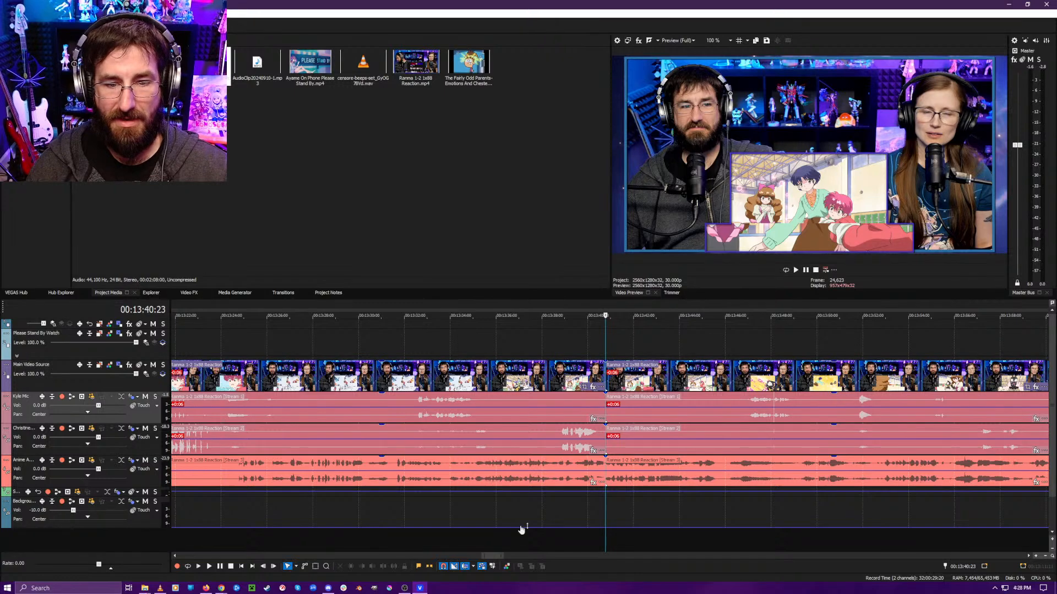
- Replay the passage before the 13:40:23 cut and split all tracks in the gymnasium shot at 13:36:10
{"action": "scroll", "coordinate": [440, 525], "scroll_direction": "up", "scroll_amount": 2}
{"action": "left_click", "coordinate": [408, 527]}
{"action": "key", "text": "space"}
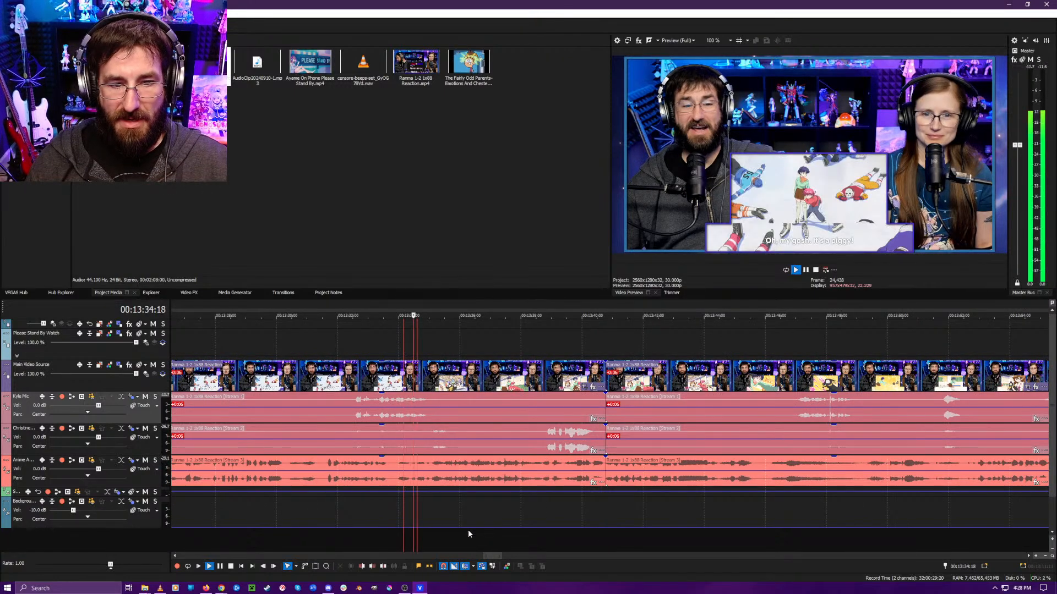
{"action": "scroll", "coordinate": [497, 531], "scroll_direction": "up", "scroll_amount": 2}
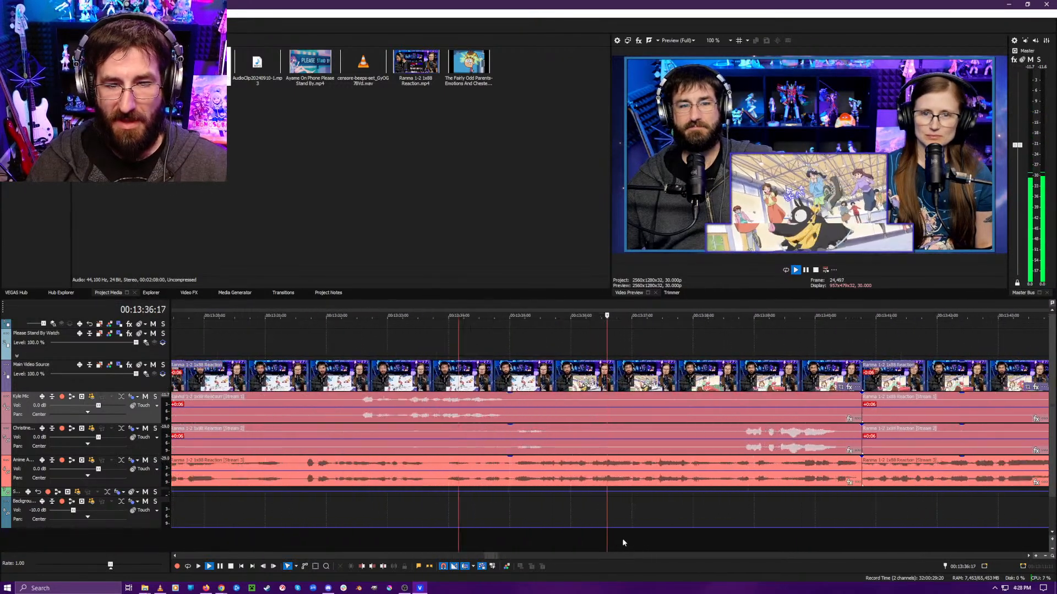
{"action": "scroll", "coordinate": [622, 542], "scroll_direction": "up", "scroll_amount": 1}
{"action": "left_click", "coordinate": [504, 536]}
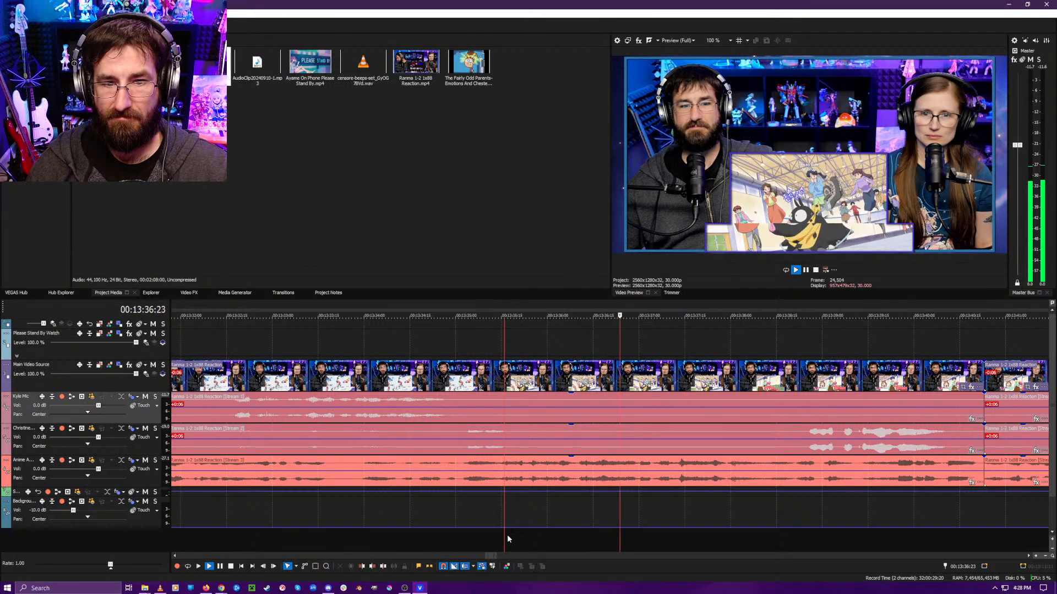
{"action": "left_click", "coordinate": [576, 540]}
{"action": "key", "text": "space"}
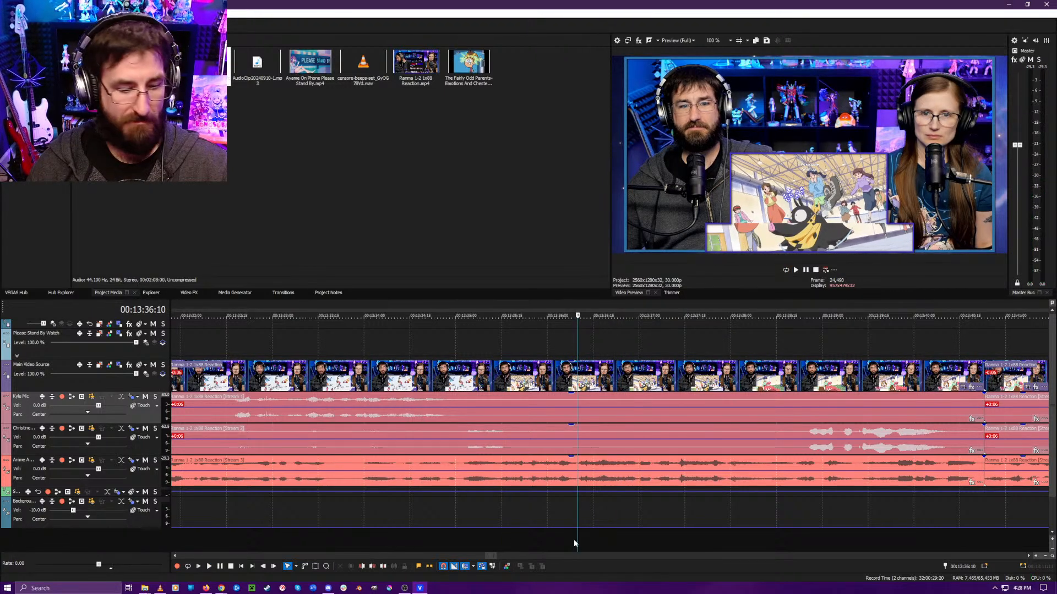
{"action": "key", "text": "s"}
- Preview the rest of the gymnasium shot and trim the start of all tracks after the 13:36:10 split to 13:37:28
{"action": "left_click", "coordinate": [724, 543]}
{"action": "key", "text": "space"}
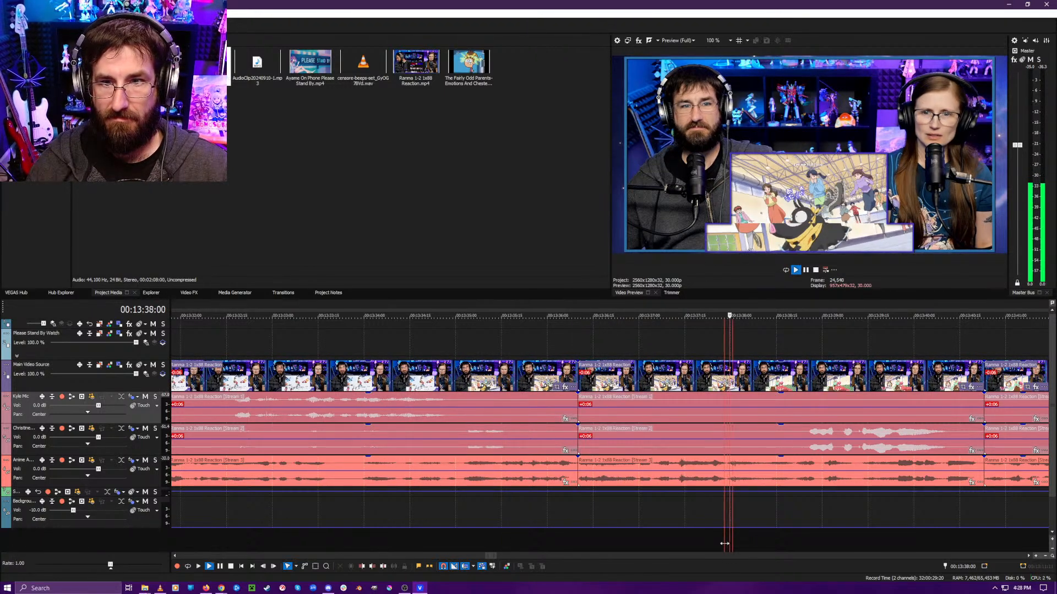
{"action": "key", "text": "space"}
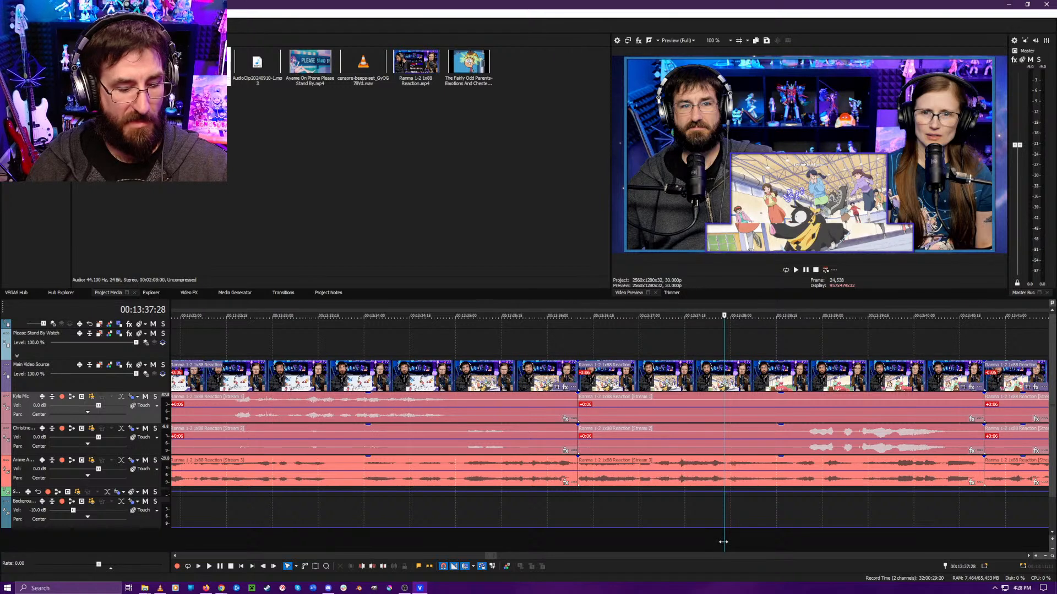
{"action": "key", "text": "alt+["}
- Play through the trimmed cut at 13:36:10 and on to about 13:42:06 to check it
{"action": "left_click", "coordinate": [533, 539]}
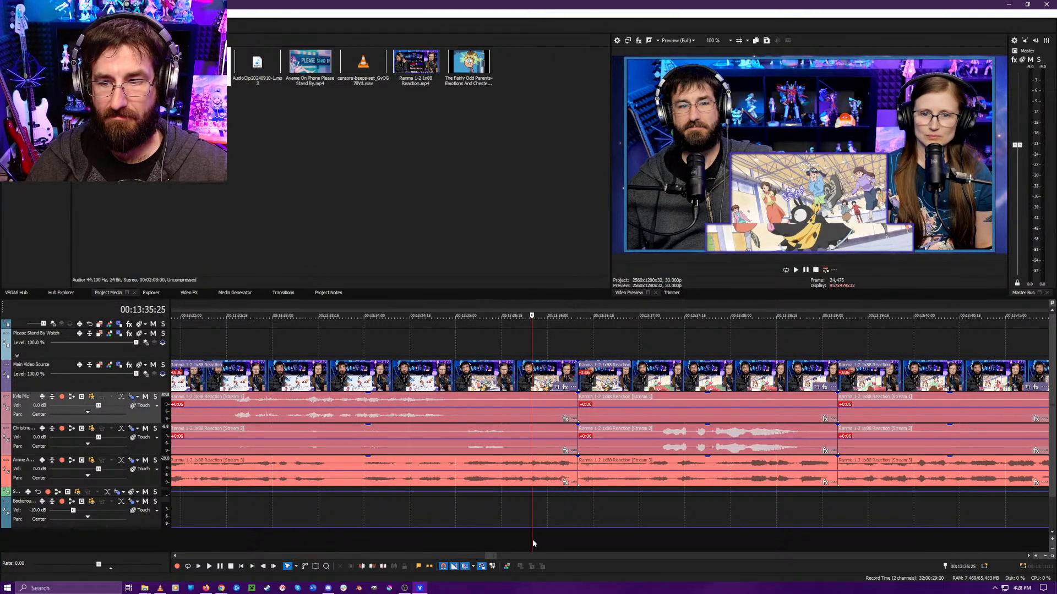
{"action": "key", "text": "space"}
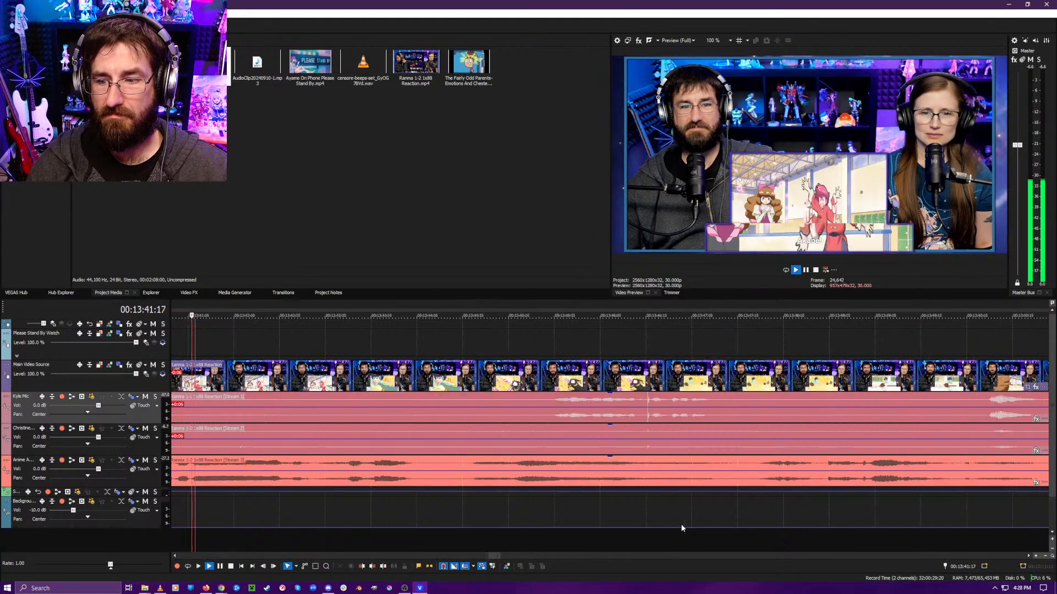
{"action": "key", "text": "Return"}
{"action": "scroll", "coordinate": [708, 487], "scroll_direction": "down", "scroll_amount": 2}
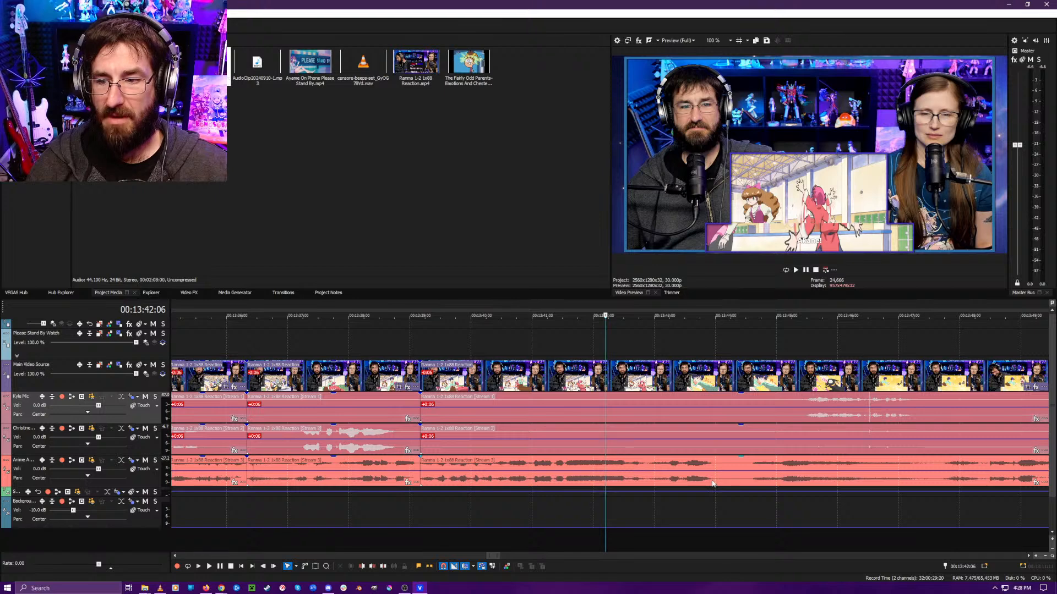
- Examine the yellow-background P-chan shot frame by frame from 13:43:22 to 13:44:01 for a possible cut point
{"action": "scroll", "coordinate": [629, 498], "scroll_direction": "down", "scroll_amount": 3}
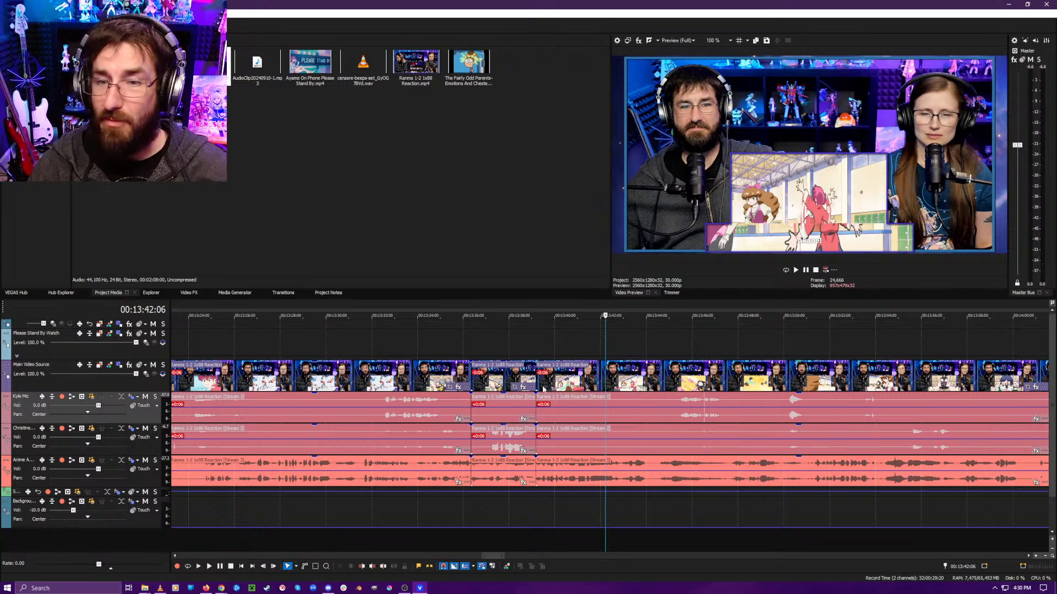
{"action": "left_click", "coordinate": [640, 538]}
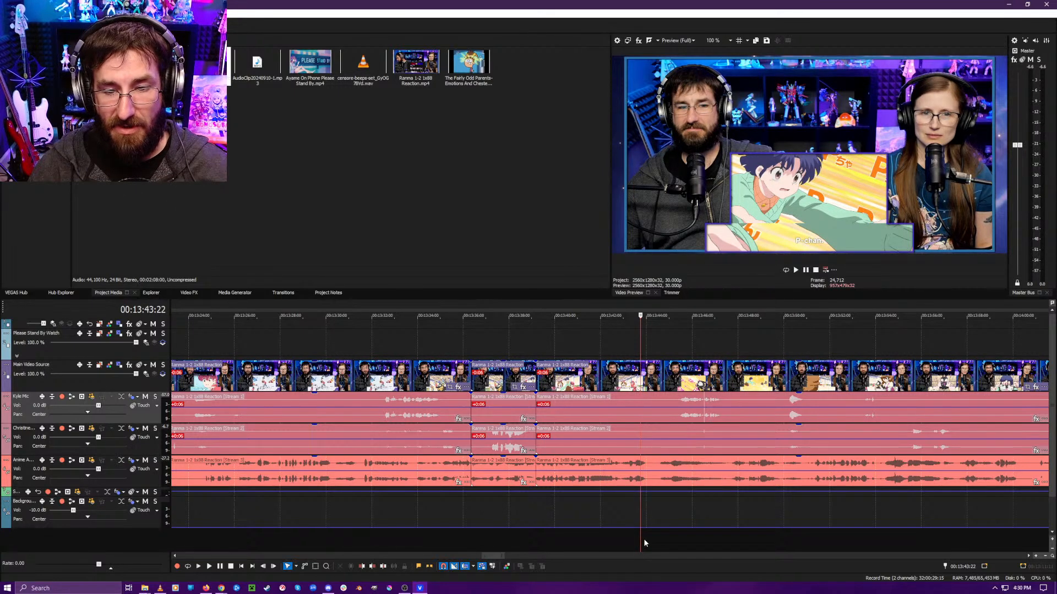
{"action": "left_click", "coordinate": [644, 540]}
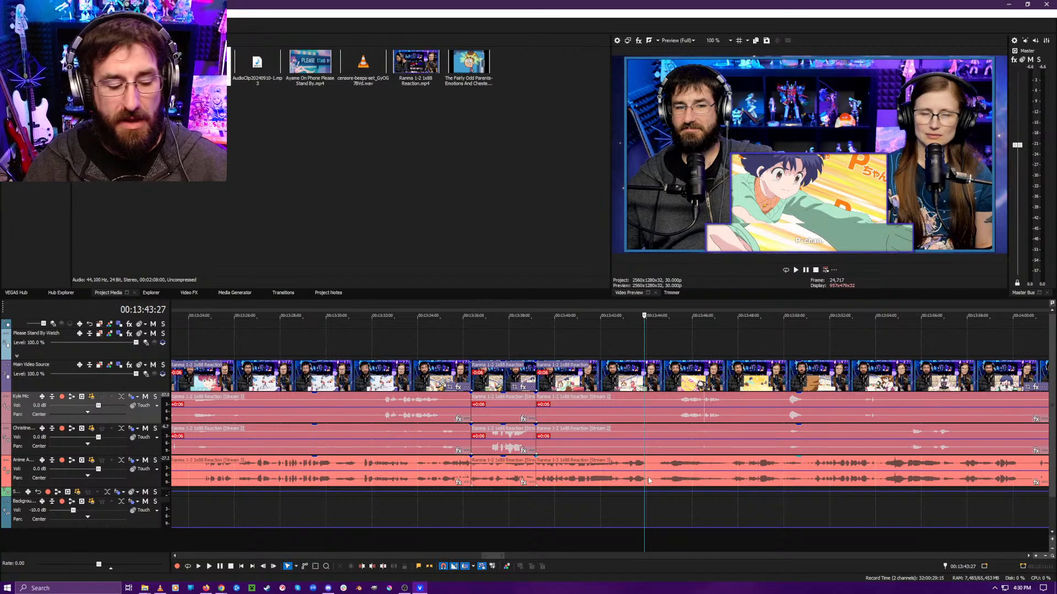
{"action": "scroll", "coordinate": [633, 443], "scroll_direction": "up", "scroll_amount": 2}
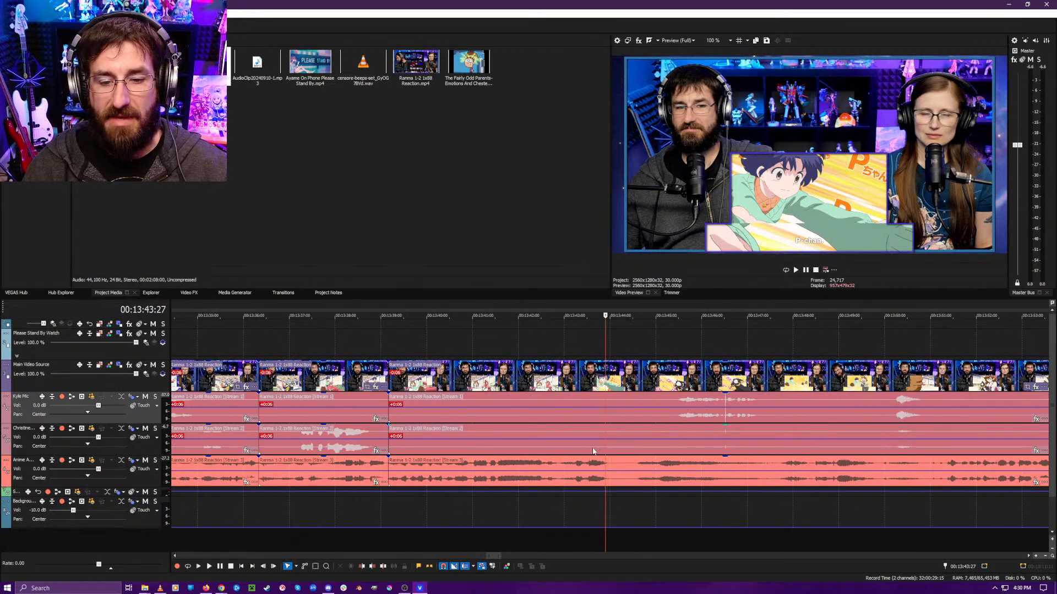
{"action": "key", "text": "Right"}
{"action": "key", "text": "Right"}
{"action": "key", "text": "Right"}
{"action": "key", "text": "Right"}
{"action": "key", "text": "Right"}
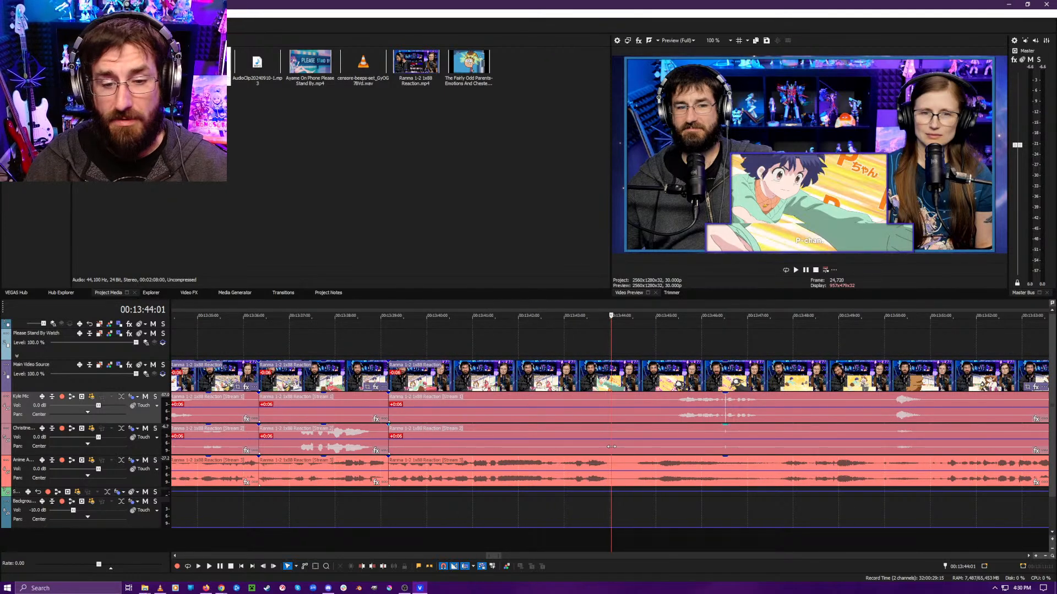
- Play on from the P-chan shot past 13:46:23 to the close-up of the black piglet to review the scene
{"action": "key", "text": "space"}
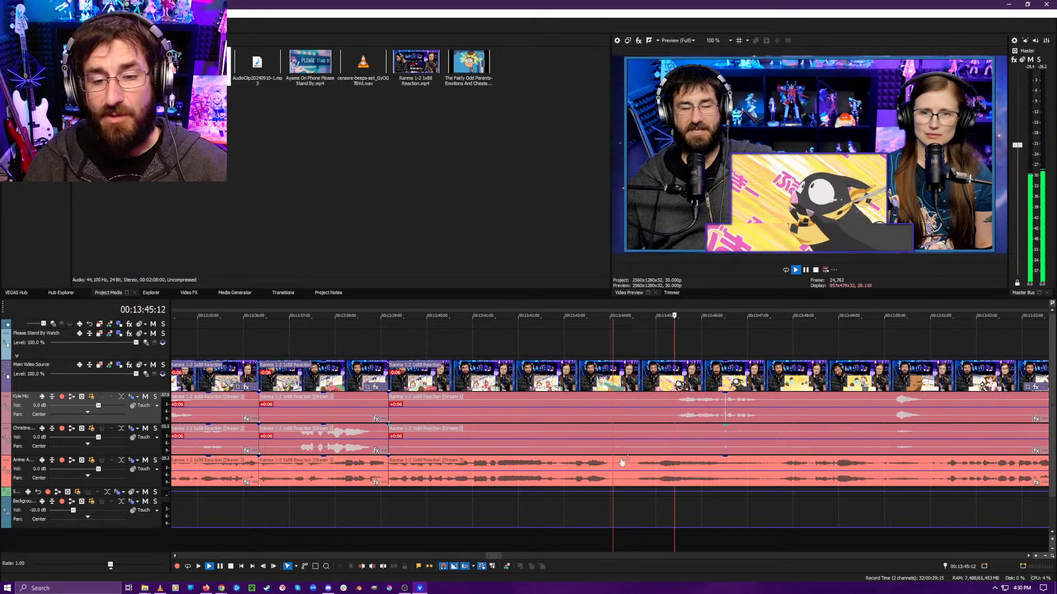
{"action": "scroll", "coordinate": [615, 483], "scroll_direction": "down", "scroll_amount": 3}
{"action": "scroll", "coordinate": [616, 483], "scroll_direction": "down", "scroll_amount": 2}
{"action": "key", "text": "Return"}
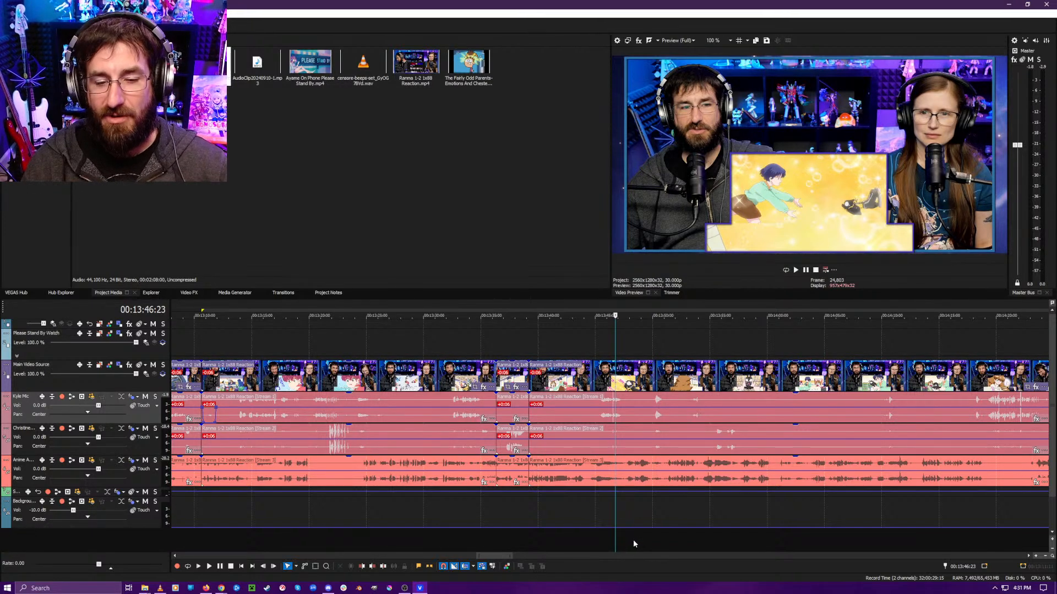
{"action": "key", "text": "space"}
{"action": "scroll", "coordinate": [632, 540], "scroll_direction": "up", "scroll_amount": 3}
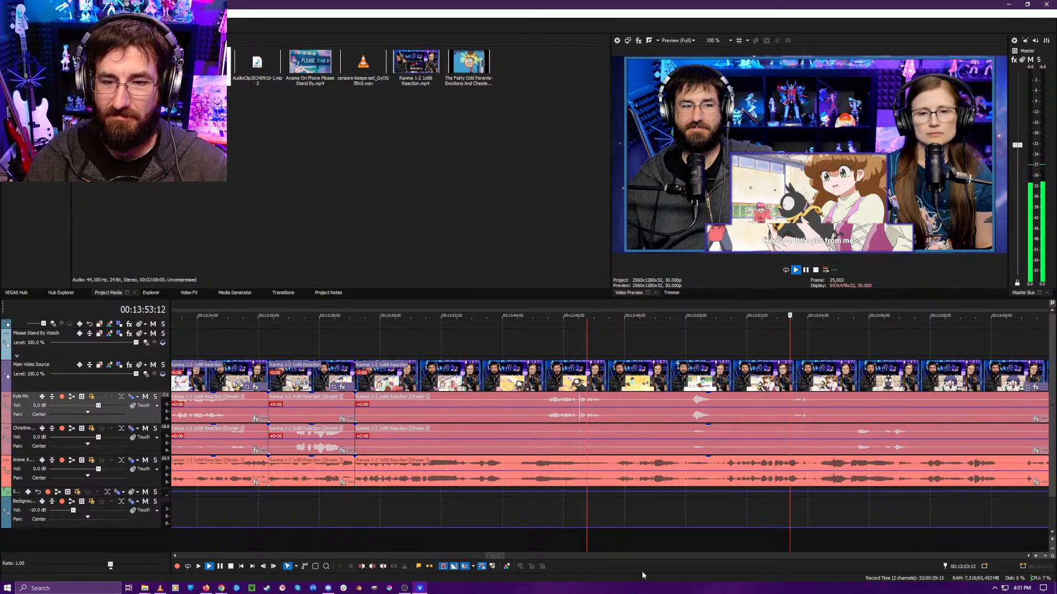
{"action": "scroll", "coordinate": [743, 510], "scroll_direction": "down", "scroll_amount": 3}
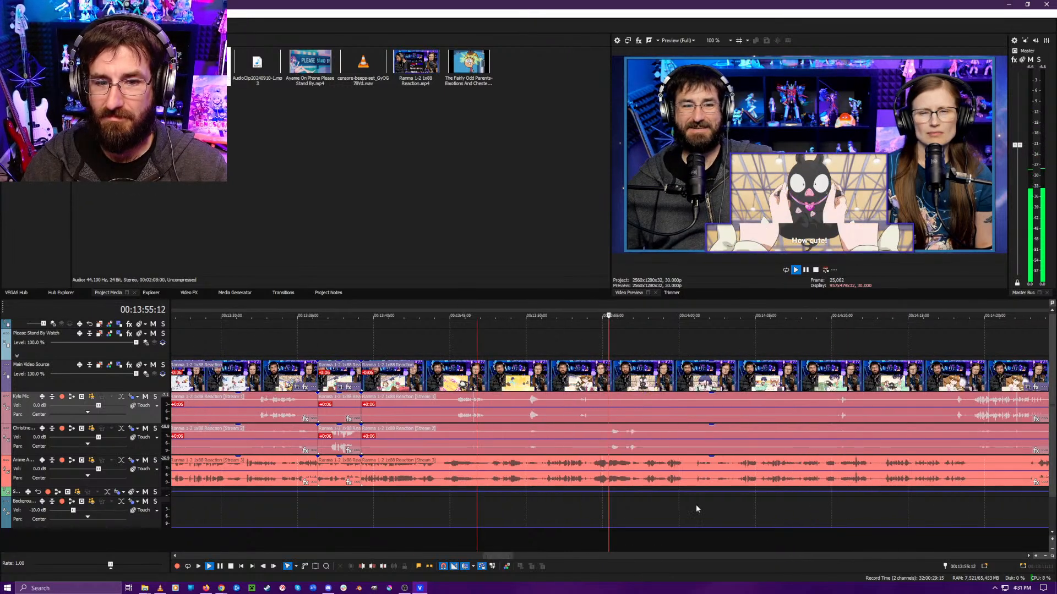
- Go back to the yellow-background P-chan shot and split all tracks at 13:43:29
{"action": "left_click", "coordinate": [404, 517]}
{"action": "scroll", "coordinate": [544, 523], "scroll_direction": "up", "scroll_amount": 3}
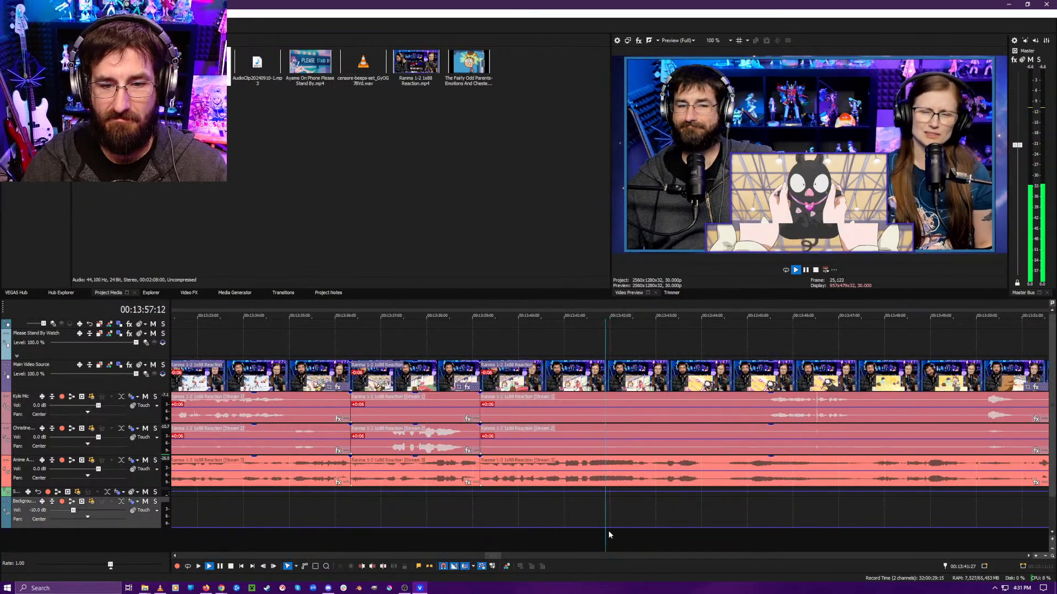
{"action": "left_click", "coordinate": [695, 527]}
{"action": "key", "text": "space"}
{"action": "key", "text": "space"}
{"action": "key", "text": "Return"}
{"action": "left_click", "coordinate": [699, 529]}
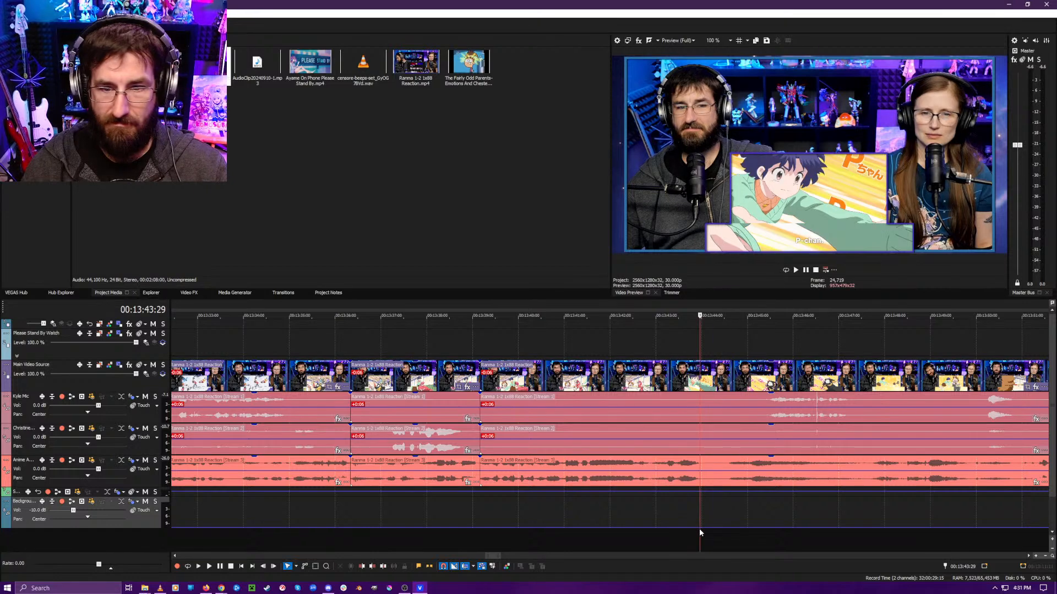
{"action": "key", "text": "s"}
- Trim the start of all tracks after the 13:43:29 split to 13:44:12 and play through the cut
{"action": "key", "text": "space"}
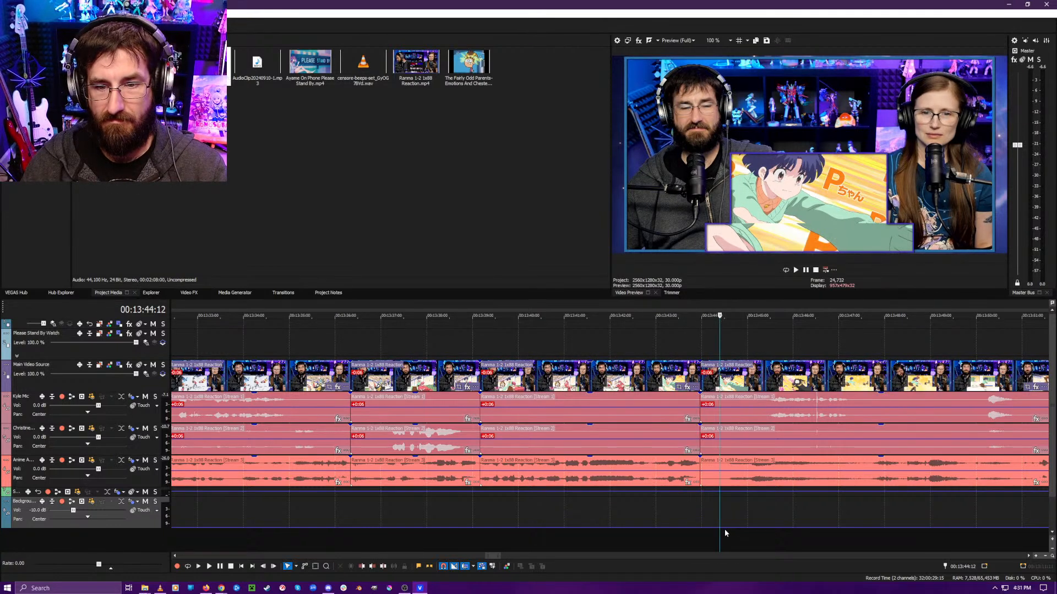
{"action": "key", "text": "space"}
{"action": "key", "text": "space"}
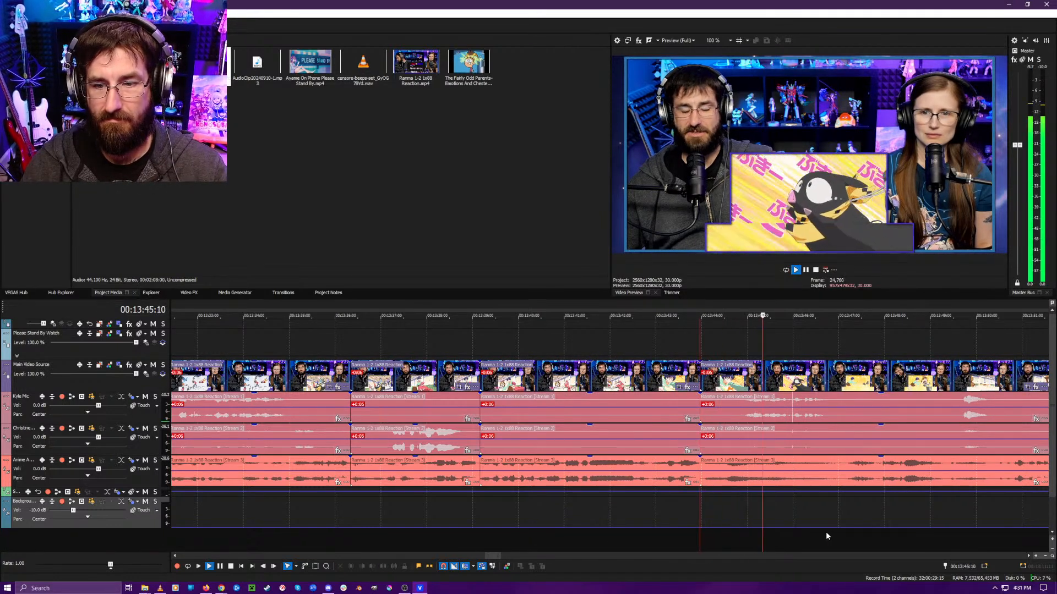
- Play on from 13:45 to the shot of the black piglet held up and split all tracks at 13:56:27
{"action": "key", "text": "Return"}
{"action": "key", "text": "space"}
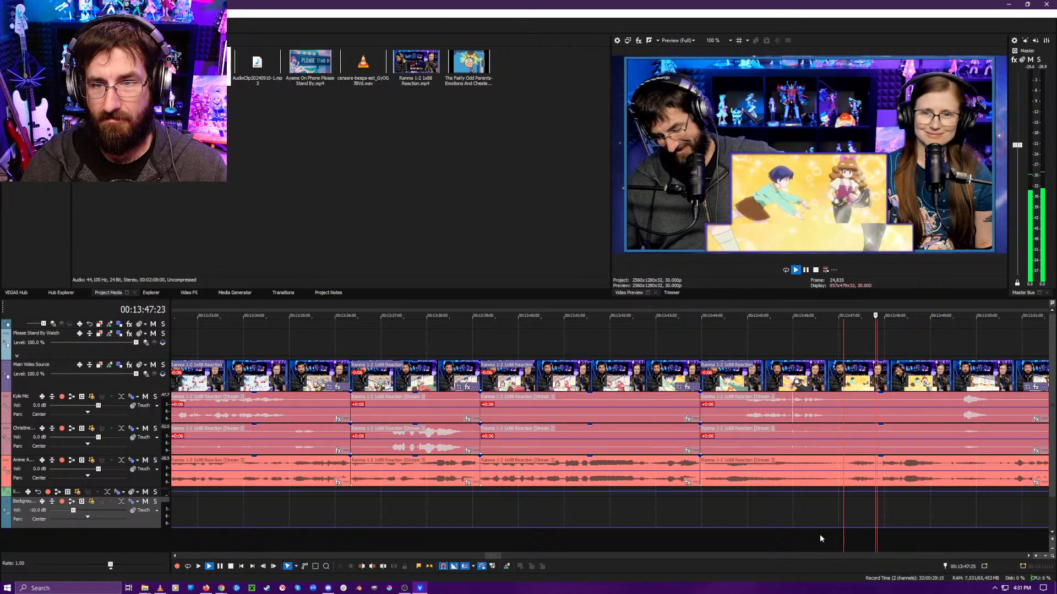
{"action": "scroll", "coordinate": [788, 522], "scroll_direction": "down", "scroll_amount": 2}
{"action": "scroll", "coordinate": [787, 523], "scroll_direction": "up", "scroll_amount": 3}
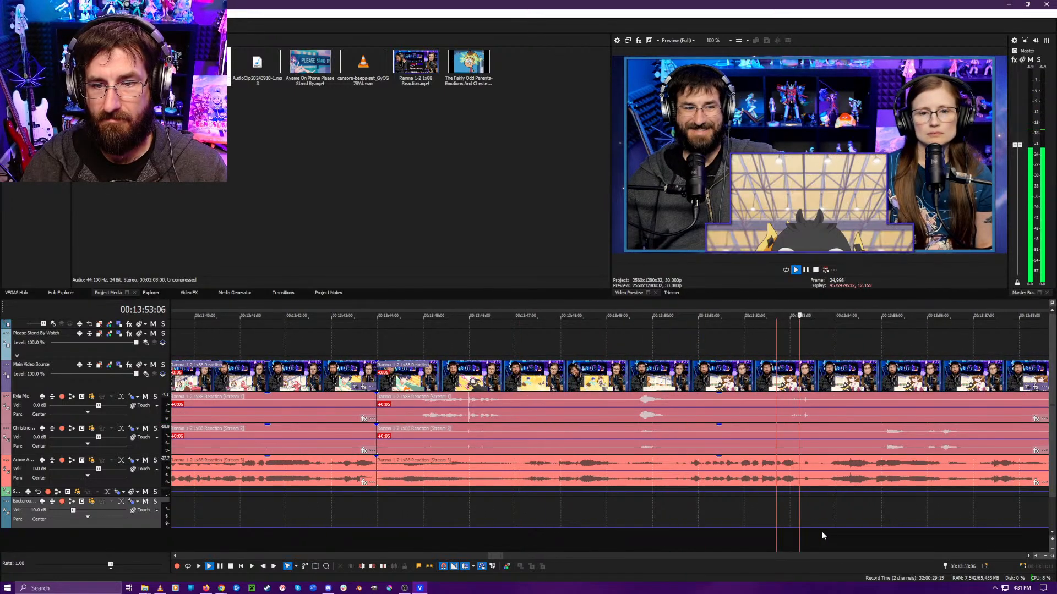
{"action": "scroll", "coordinate": [873, 530], "scroll_direction": "down", "scroll_amount": 3}
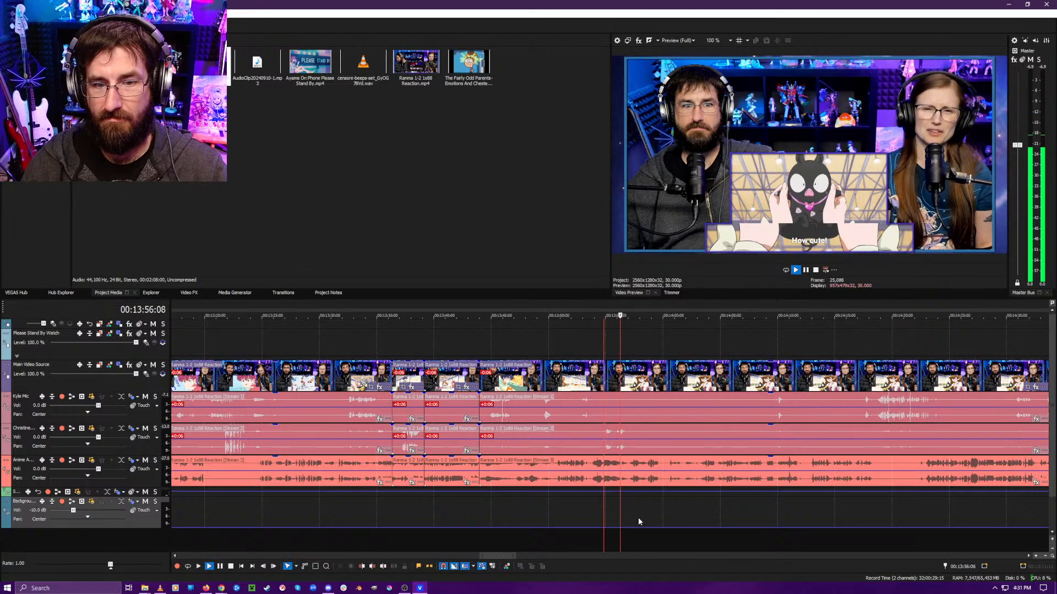
{"action": "key", "text": "space"}
{"action": "scroll", "coordinate": [638, 521], "scroll_direction": "up", "scroll_amount": 6}
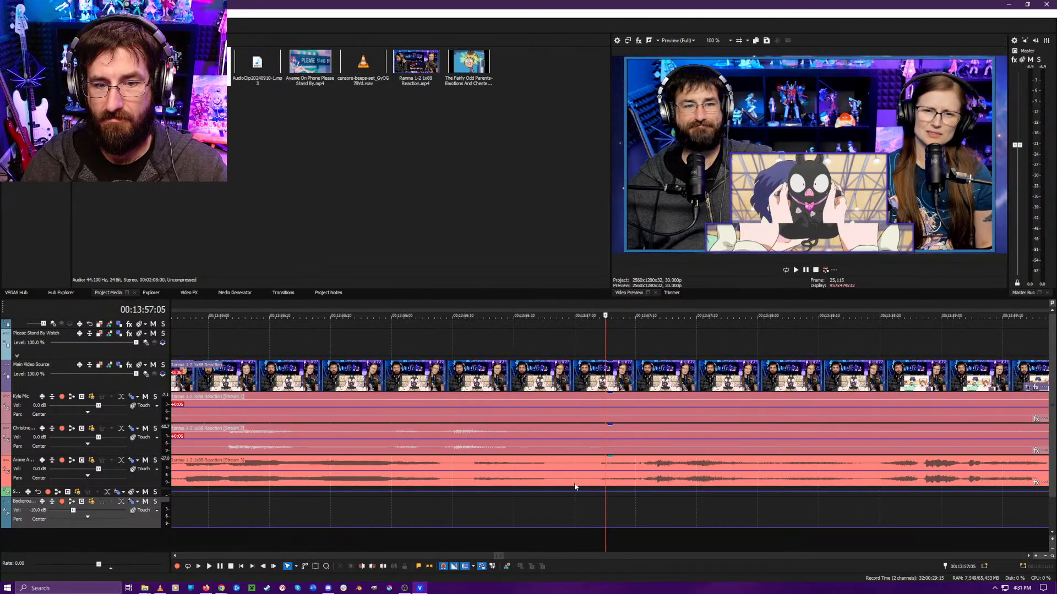
{"action": "left_click", "coordinate": [557, 481]}
{"action": "key", "text": "s"}
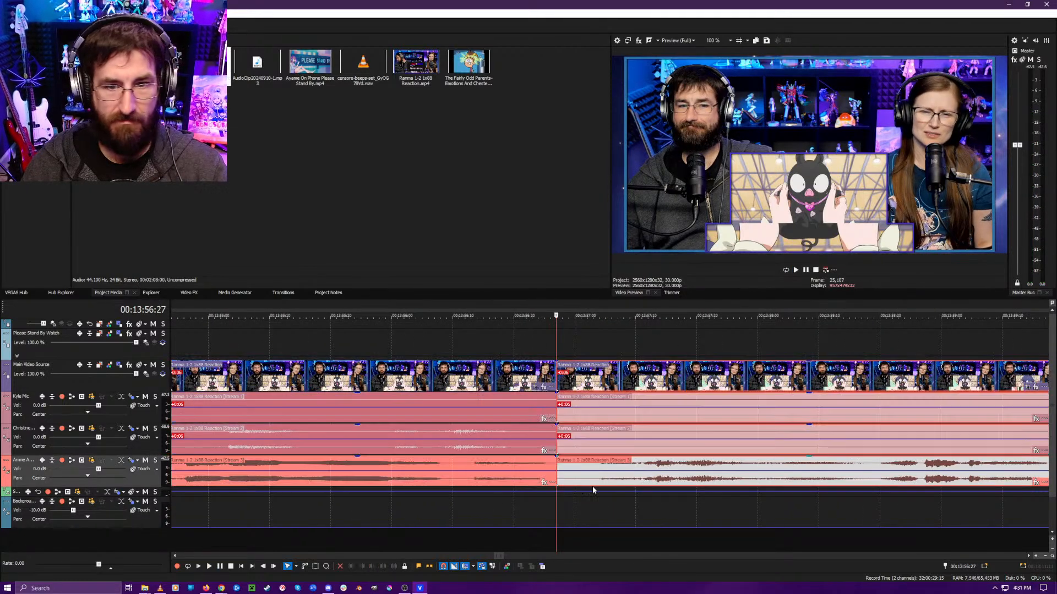
- Replay the section after the 13:56:27 split and split all tracks at about 13:59:15
{"action": "scroll", "coordinate": [742, 516], "scroll_direction": "down", "scroll_amount": 5}
{"action": "left_click", "coordinate": [658, 527]}
{"action": "key", "text": "space"}
{"action": "scroll", "coordinate": [657, 527], "scroll_direction": "up", "scroll_amount": 2}
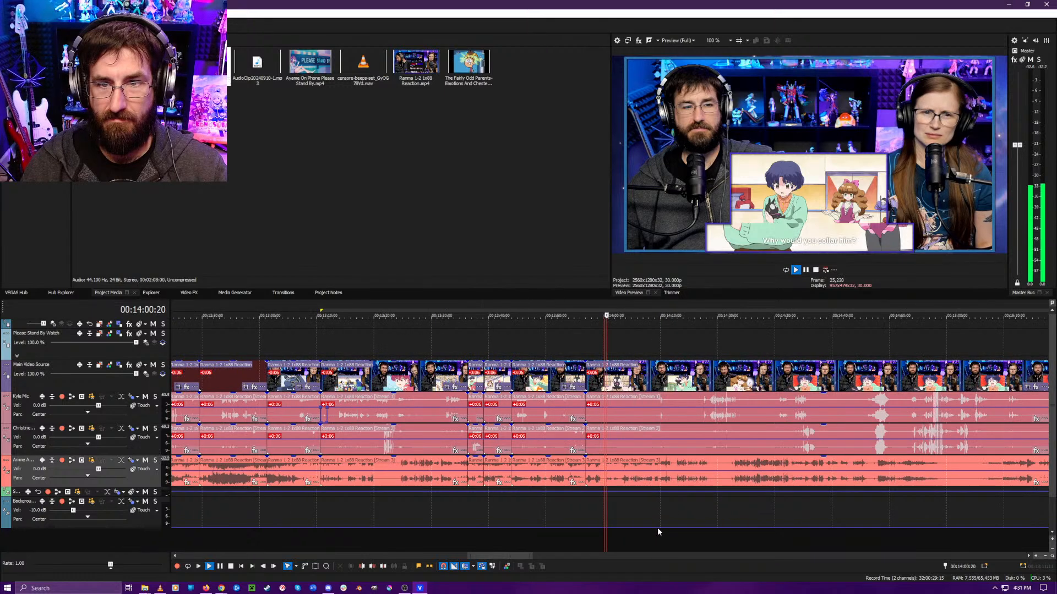
{"action": "left_click", "coordinate": [517, 531]}
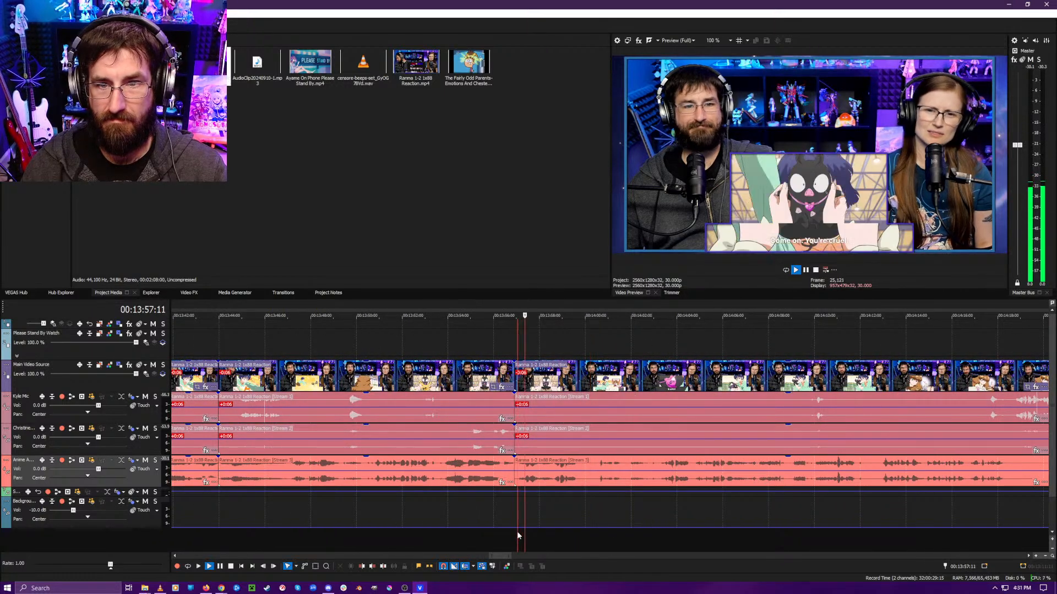
{"action": "key", "text": "space"}
{"action": "key", "text": "space"}
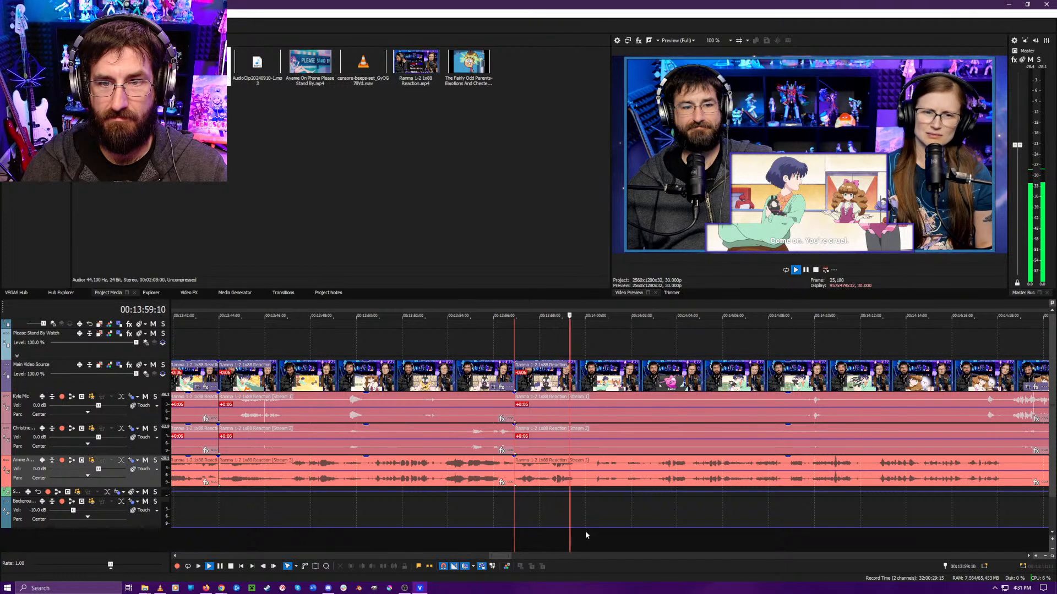
{"action": "key", "text": "space"}
{"action": "key", "text": "s"}
- Trim the start of all tracks after the 13:59:15 split to the beginning of the pink heart close-up and play through the cut
{"action": "left_click", "coordinate": [688, 532]}
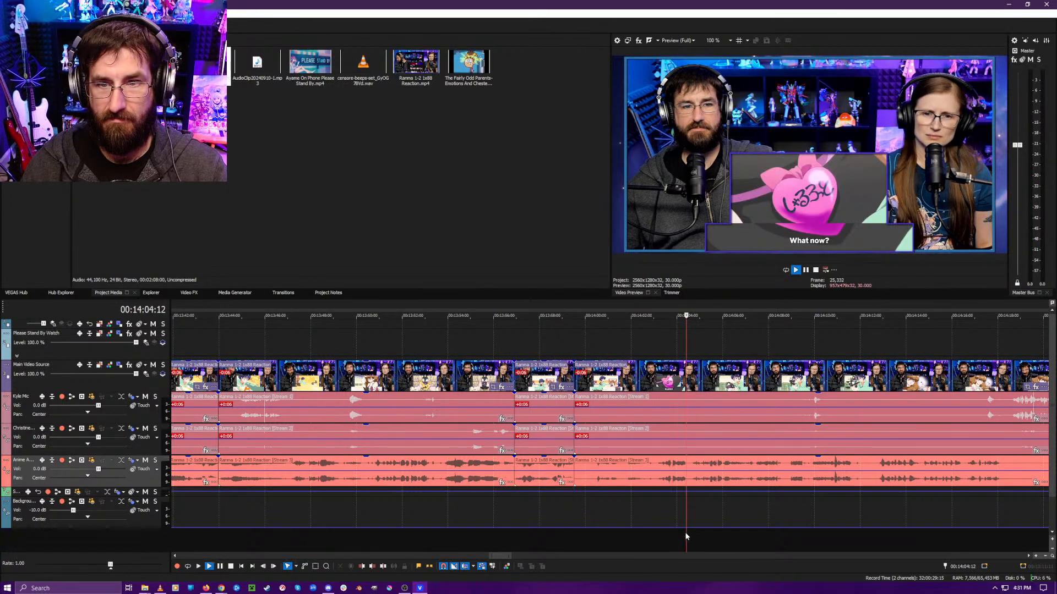
{"action": "key", "text": "space"}
{"action": "scroll", "coordinate": [673, 533], "scroll_direction": "up", "scroll_amount": 3}
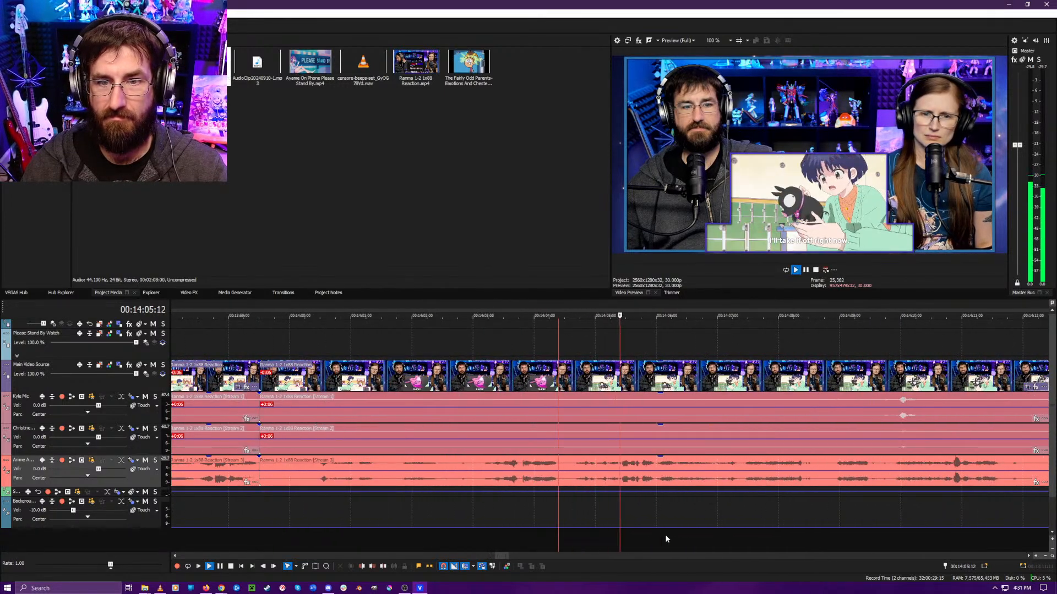
{"action": "left_click", "coordinate": [467, 534]}
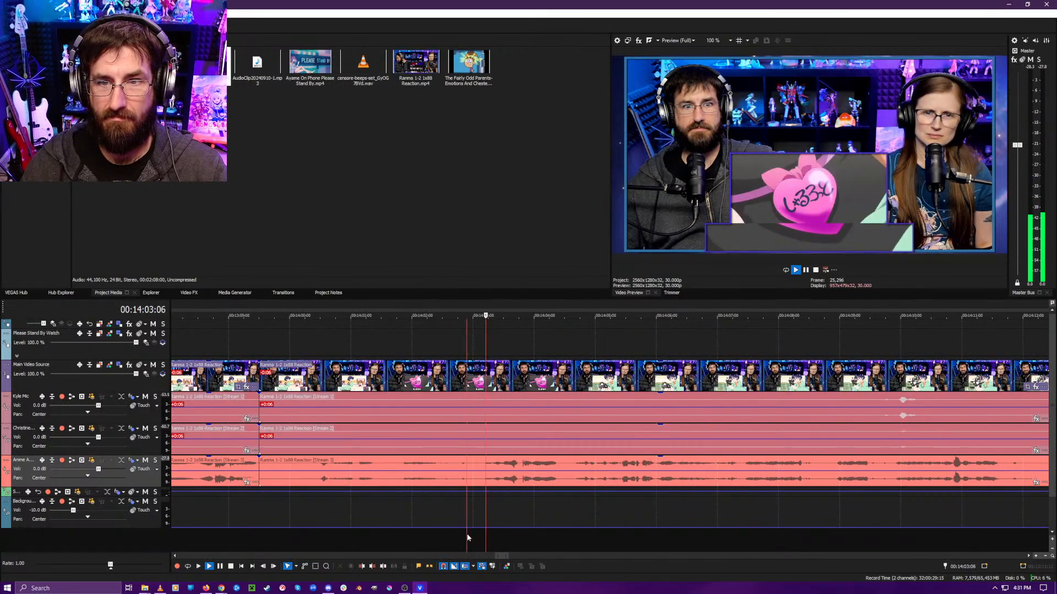
{"action": "left_click", "coordinate": [396, 536]}
{"action": "key", "text": "space"}
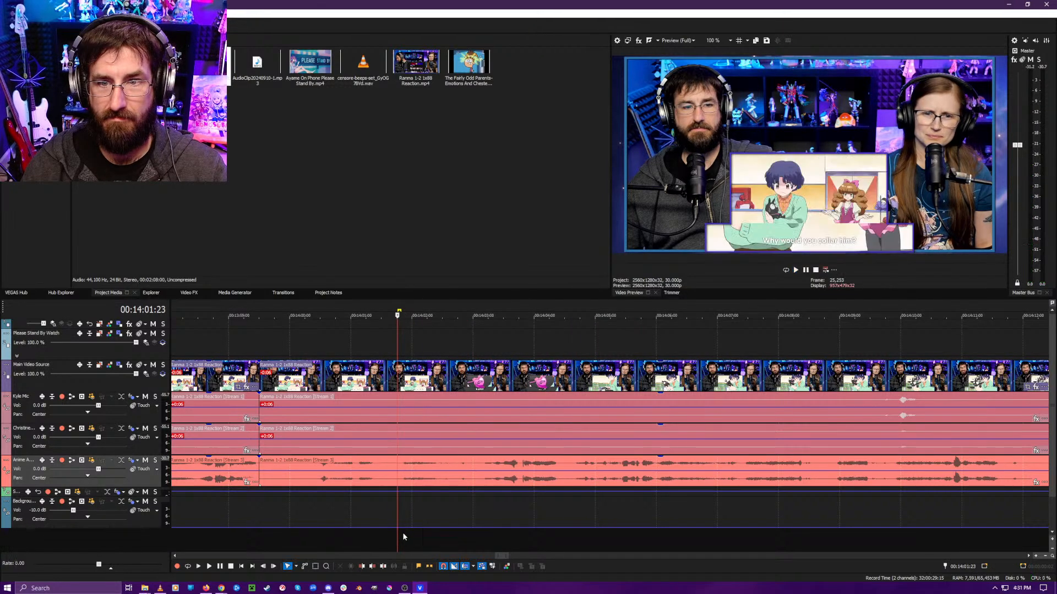
{"action": "key", "text": "Right"}
{"action": "key", "text": "space"}
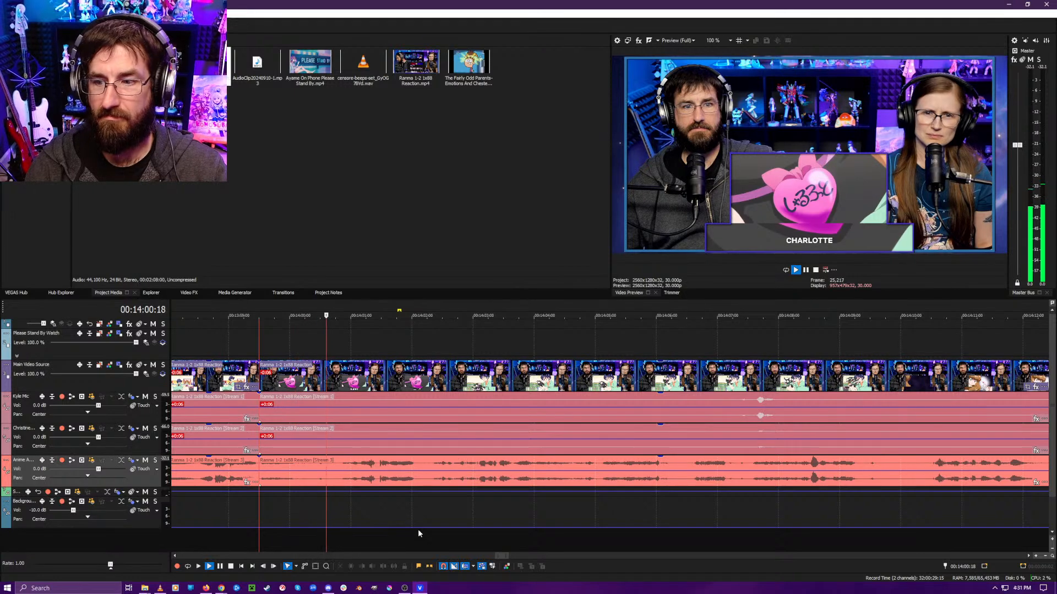
{"action": "key", "text": "Return"}
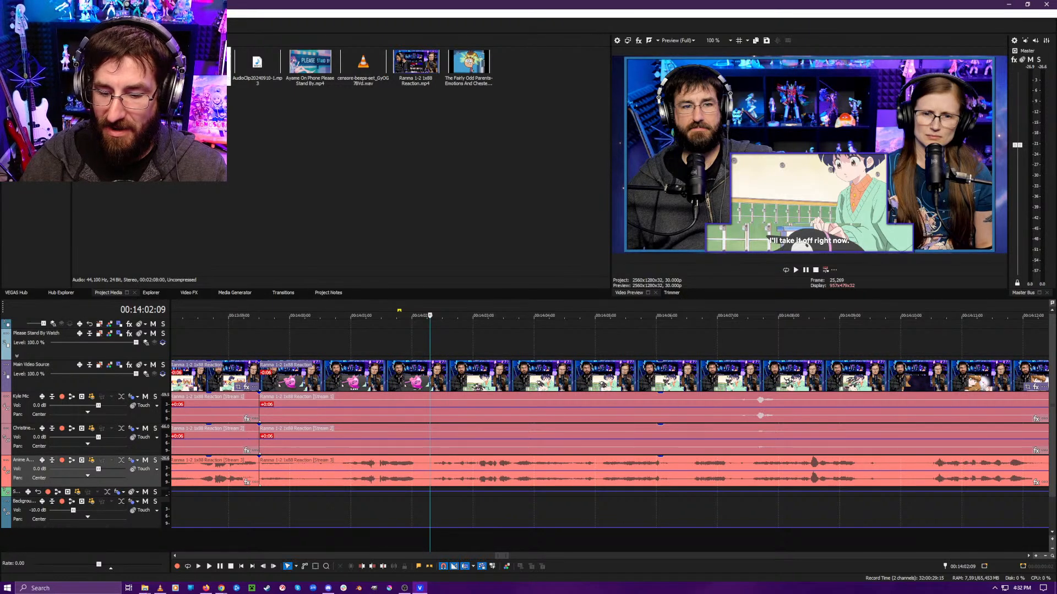
- Replay the pink heart close-up from its start several times to review its dialogue and timing
{"action": "key", "text": "alt+Tab"}
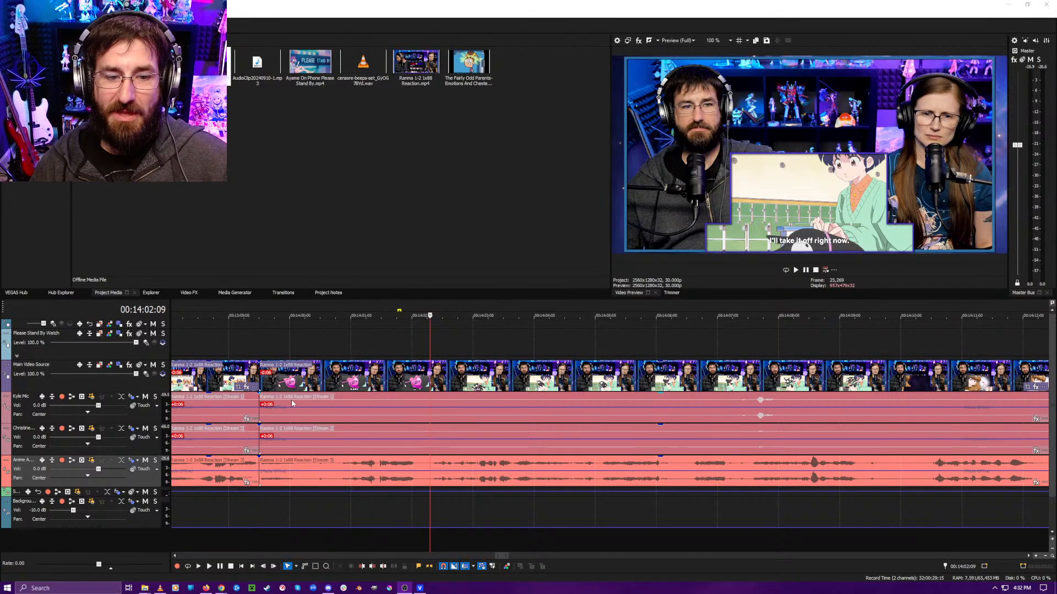
{"action": "left_click", "coordinate": [326, 540]}
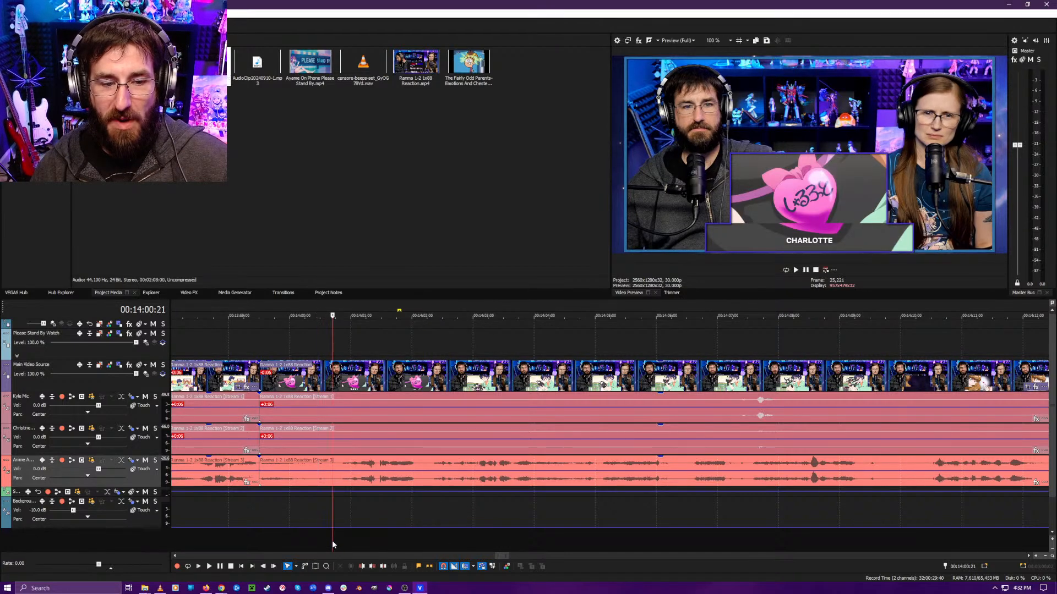
{"action": "left_click", "coordinate": [303, 542]}
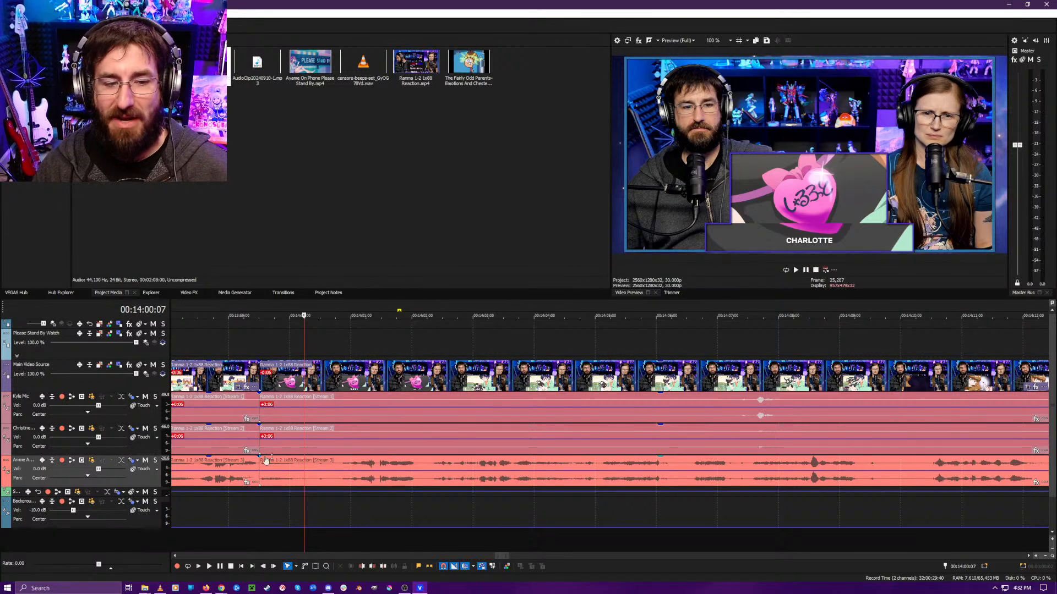
{"action": "key", "text": "space"}
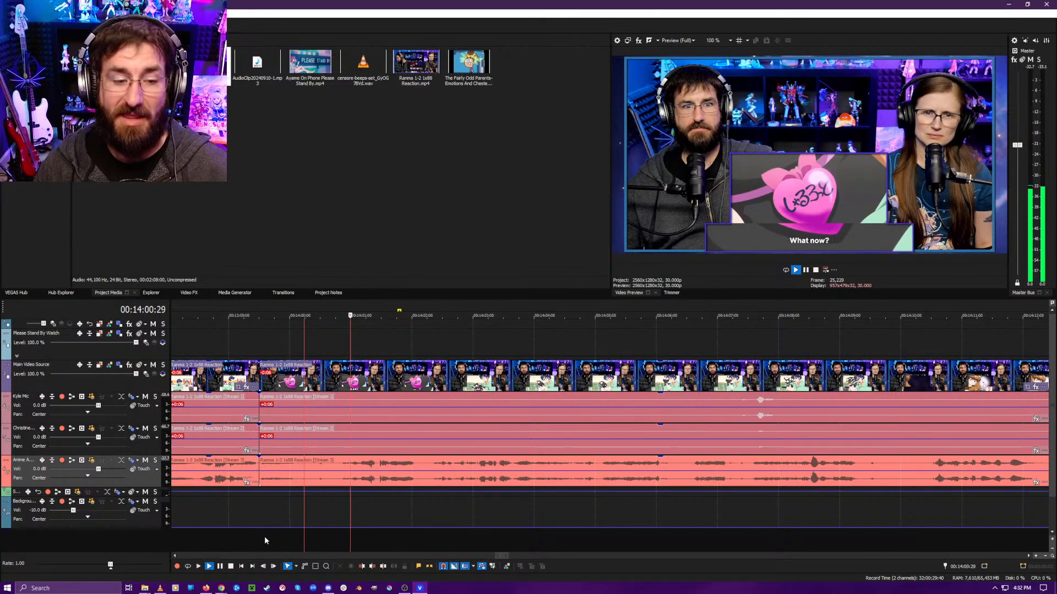
{"action": "left_click", "coordinate": [295, 534]}
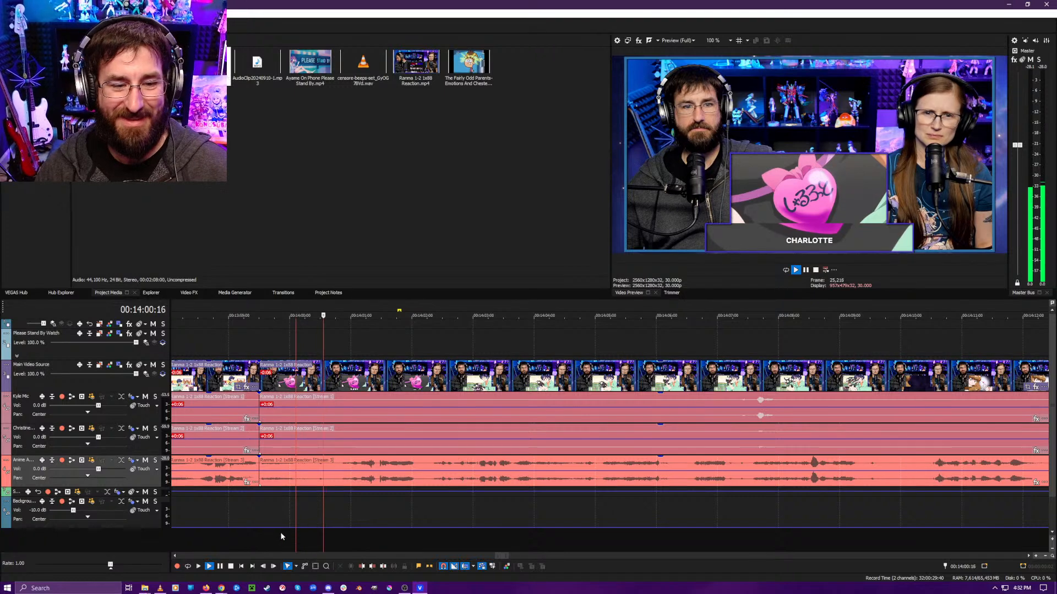
{"action": "key", "text": "Return"}
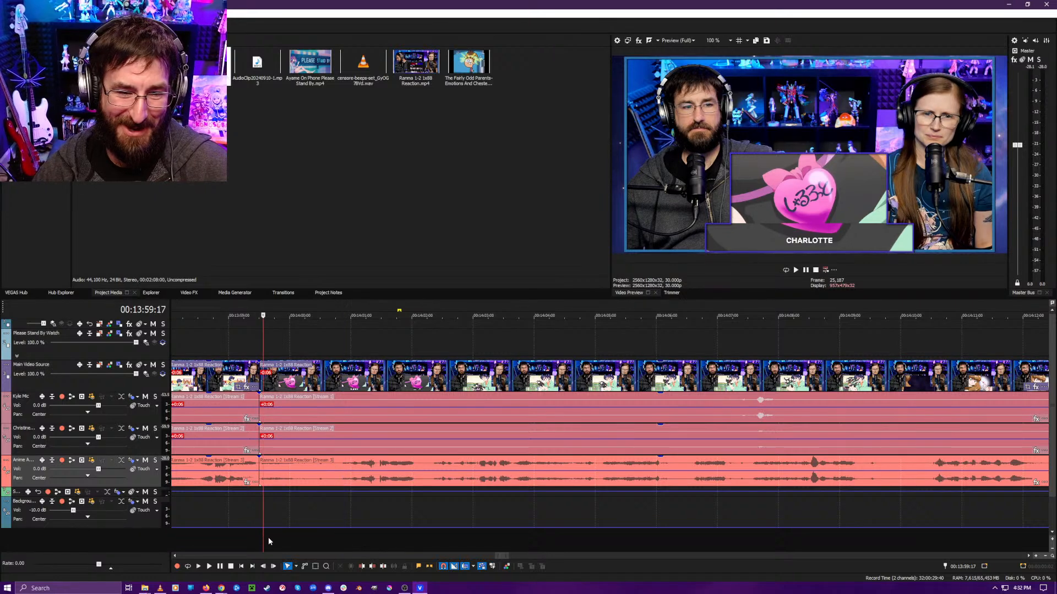
{"action": "left_click", "coordinate": [268, 537]}
{"action": "key", "text": "space"}
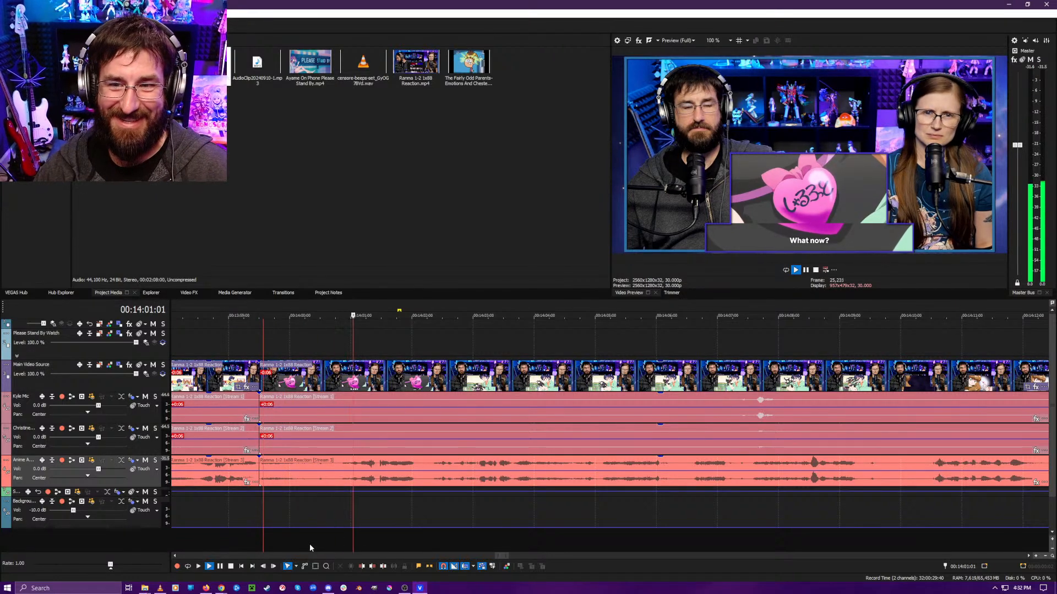
- Split all tracks at 14:02:07 after the heart close-up and trim the start of the following part to about 14:05:00
{"action": "key", "text": "space"}
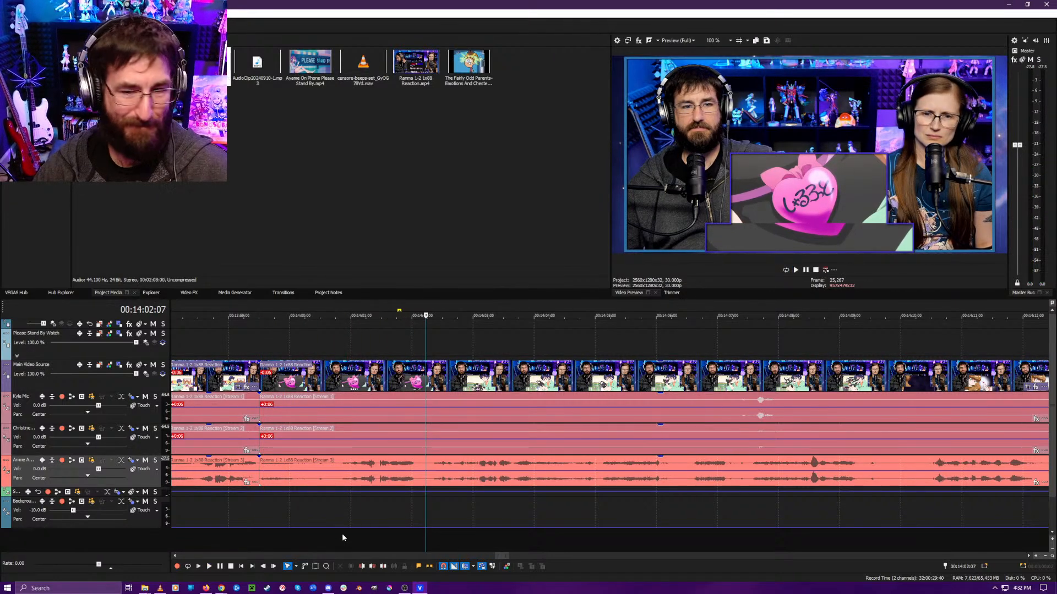
{"action": "key", "text": "s"}
{"action": "left_click", "coordinate": [596, 537]}
{"action": "key", "text": "space"}
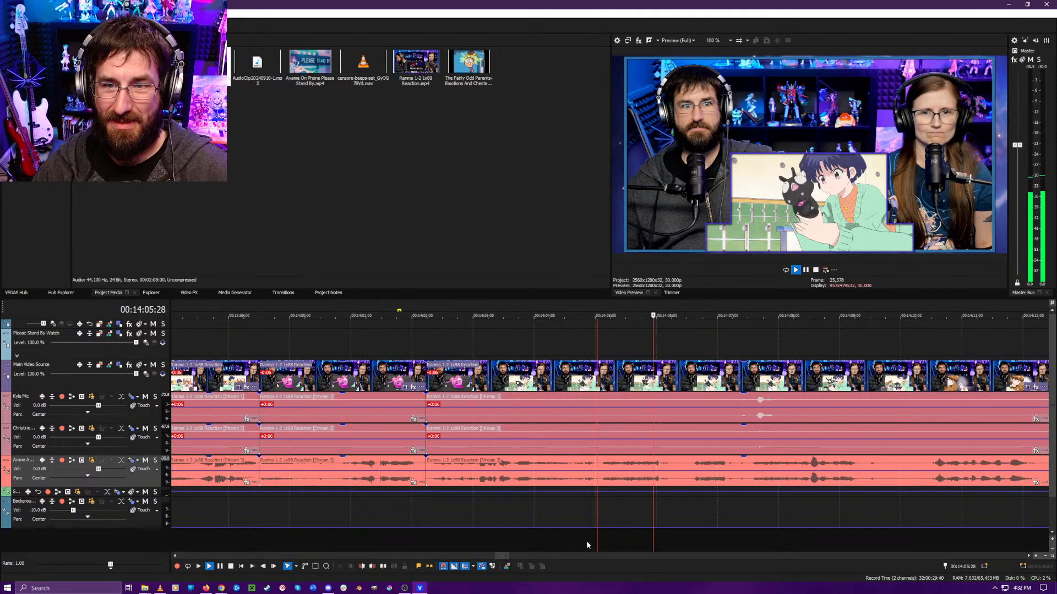
{"action": "key", "text": "space"}
{"action": "key", "text": "alt+["}
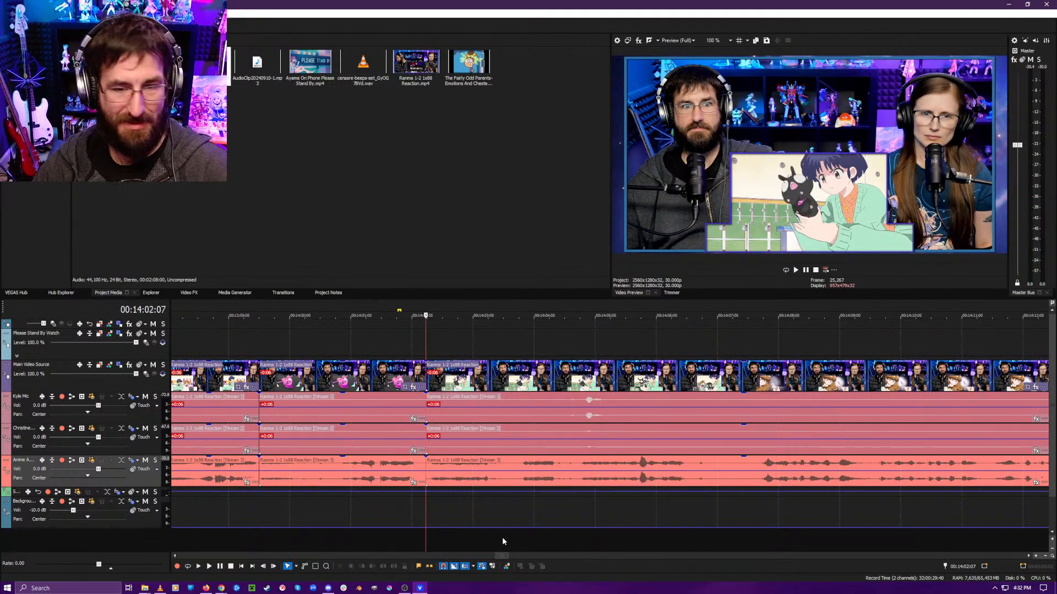
- Play through the new cut and examine the frames around 14:06:27 at the end of the piglet shot for a cut point
{"action": "key", "text": "space"}
{"action": "left_click", "coordinate": [569, 537]}
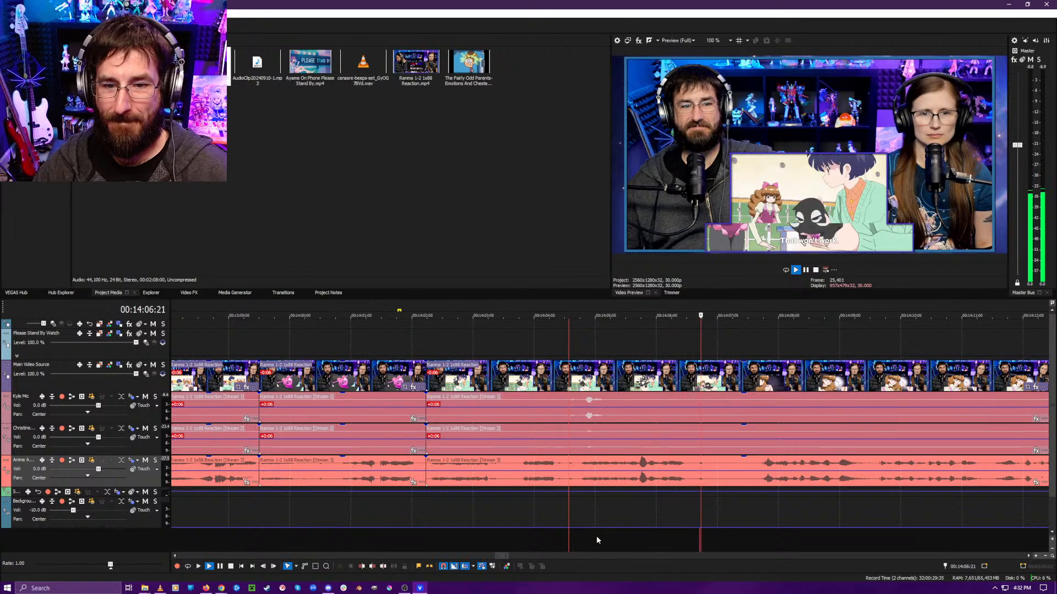
{"action": "key", "text": "space"}
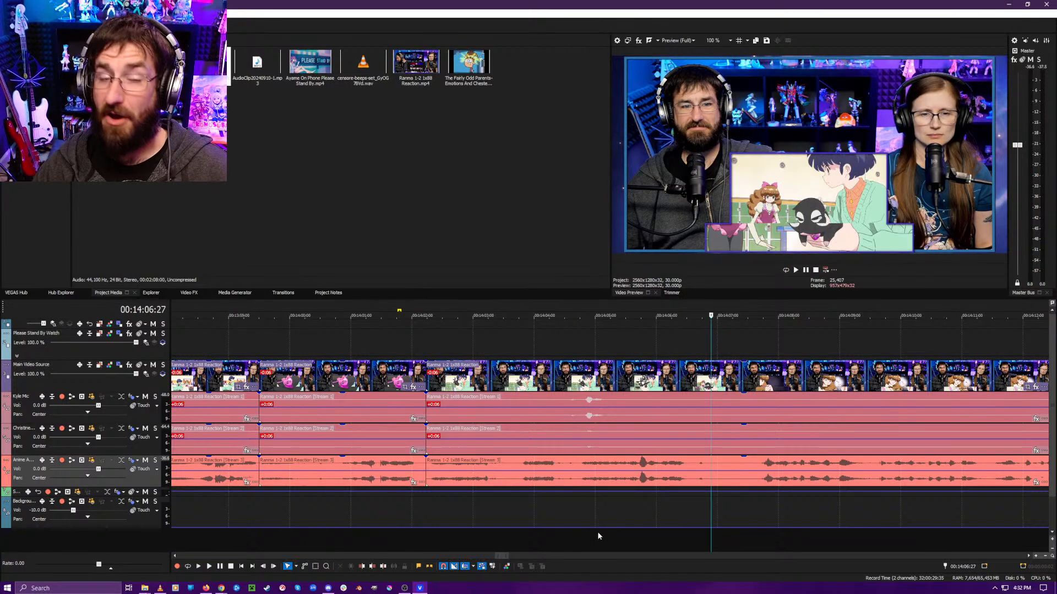
{"action": "key", "text": "Right"}
{"action": "key", "text": "Right"}
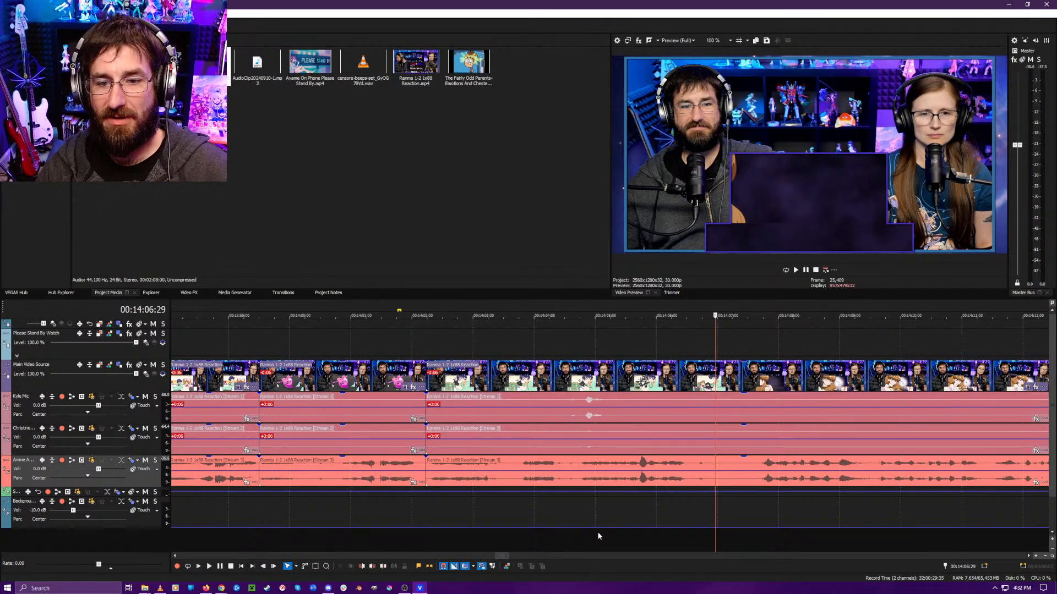
{"action": "key", "text": "Left"}
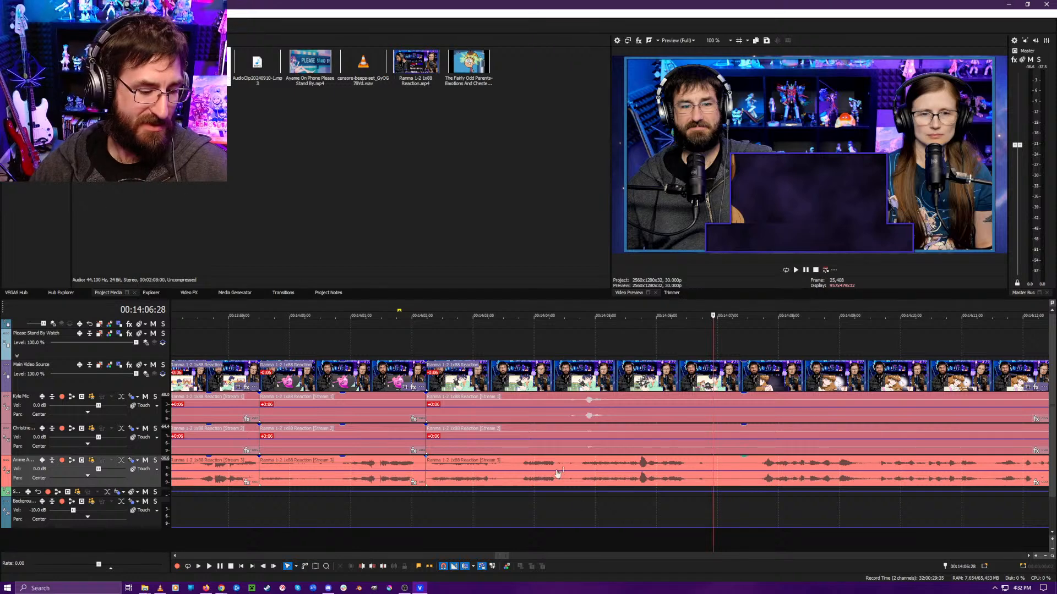
{"action": "key", "text": "space"}
{"action": "left_click", "coordinate": [652, 546]}
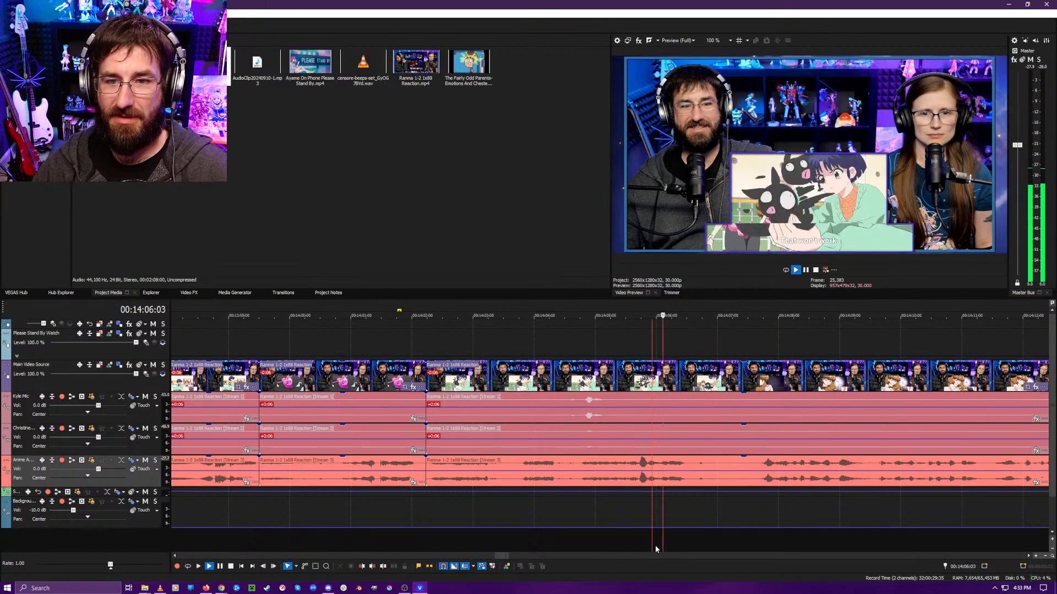
{"action": "left_click", "coordinate": [705, 547]}
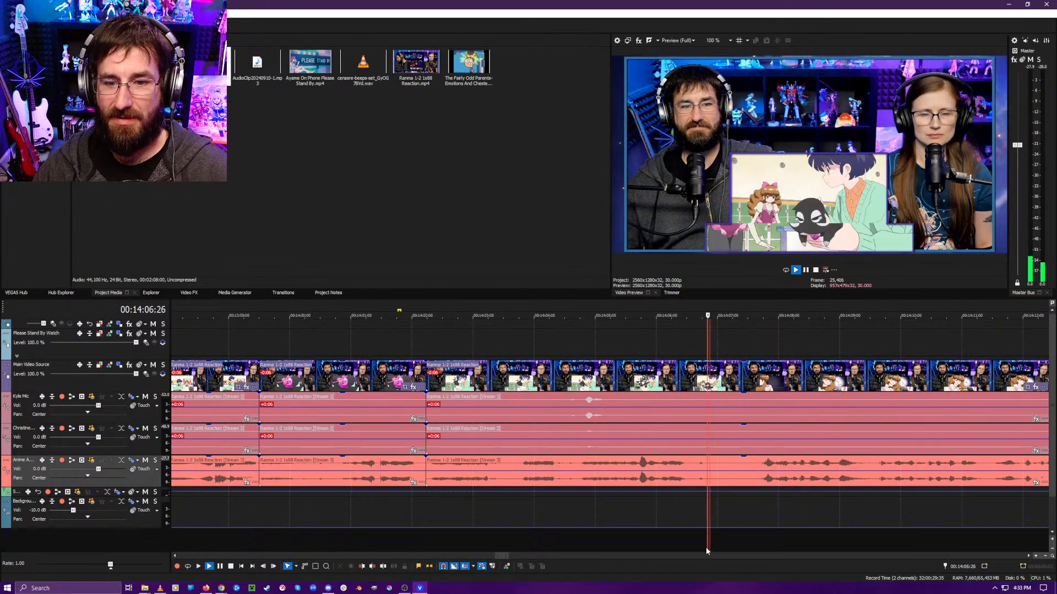
- Find the last frame of the piglet shot before the dark transition and split all tracks at 14:06:27
{"action": "key", "text": "Return"}
{"action": "key", "text": "Left"}
{"action": "key", "text": "Left"}
{"action": "key", "text": "Left"}
{"action": "key", "text": "Left"}
{"action": "key", "text": "Left"}
{"action": "key", "text": "Left"}
{"action": "key", "text": "Left"}
{"action": "key", "text": "Left"}
{"action": "key", "text": "Left"}
{"action": "key", "text": "Left"}
{"action": "key", "text": "Left"}
{"action": "key", "text": "Left"}
{"action": "key", "text": "Left"}
{"action": "key", "text": "Left"}
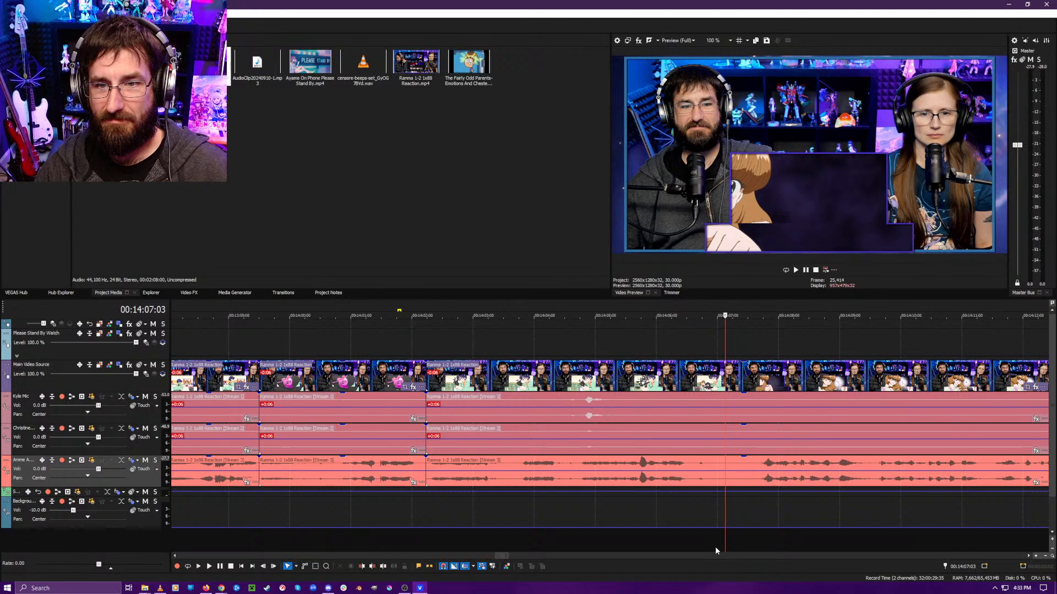
{"action": "key", "text": "Right"}
{"action": "key", "text": "Right"}
{"action": "key", "text": "Right"}
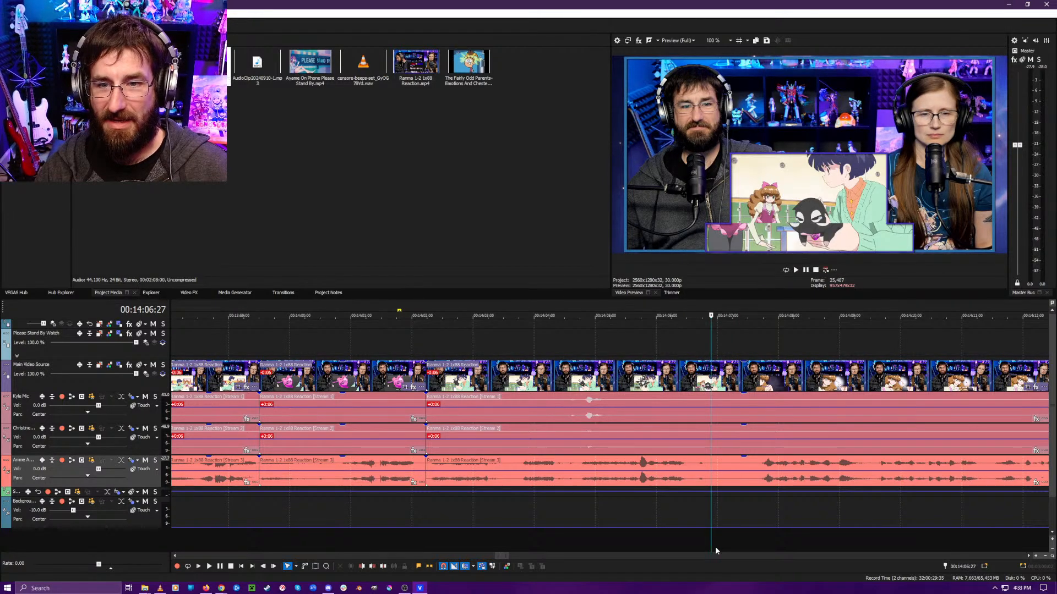
{"action": "key", "text": "s"}
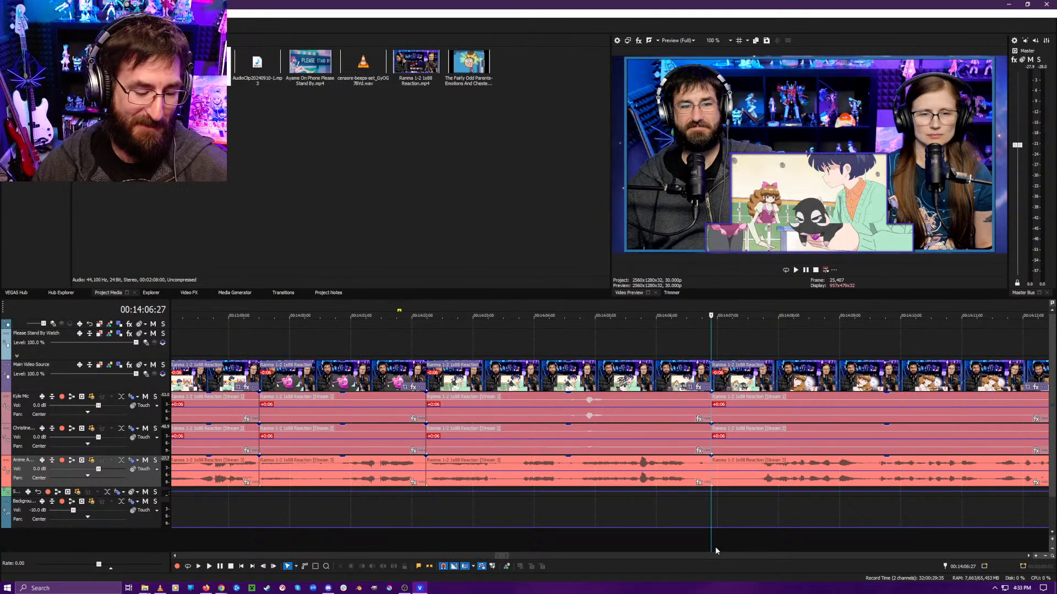
- Trim the start of the part following the piglet-shot cut to about 14:07:20, where the brown-haired girl holds up the key
{"action": "left_click", "coordinate": [731, 540]}
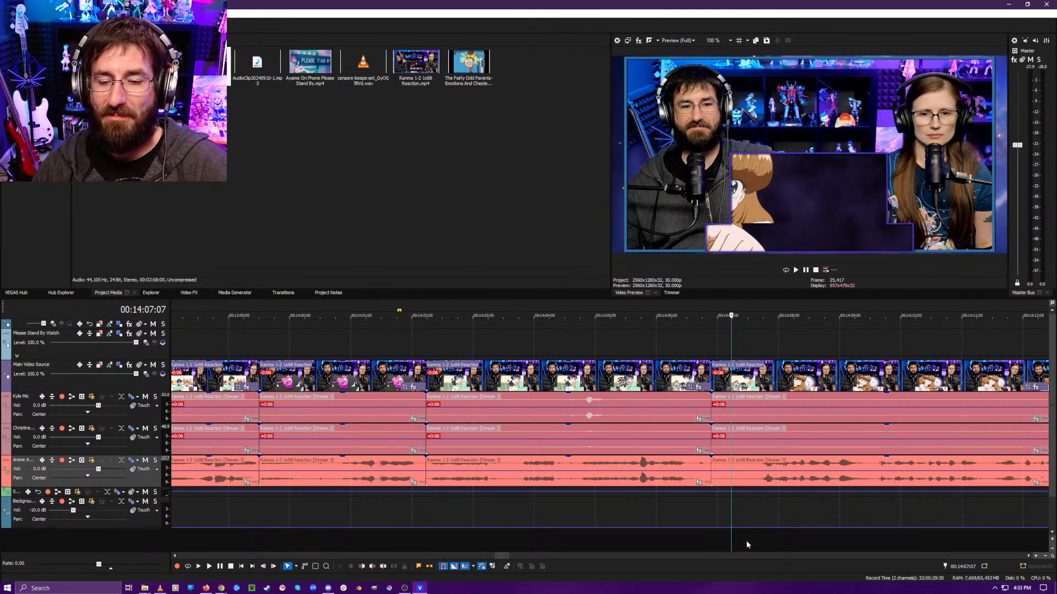
{"action": "left_click", "coordinate": [745, 543]}
{"action": "left_click", "coordinate": [760, 545]}
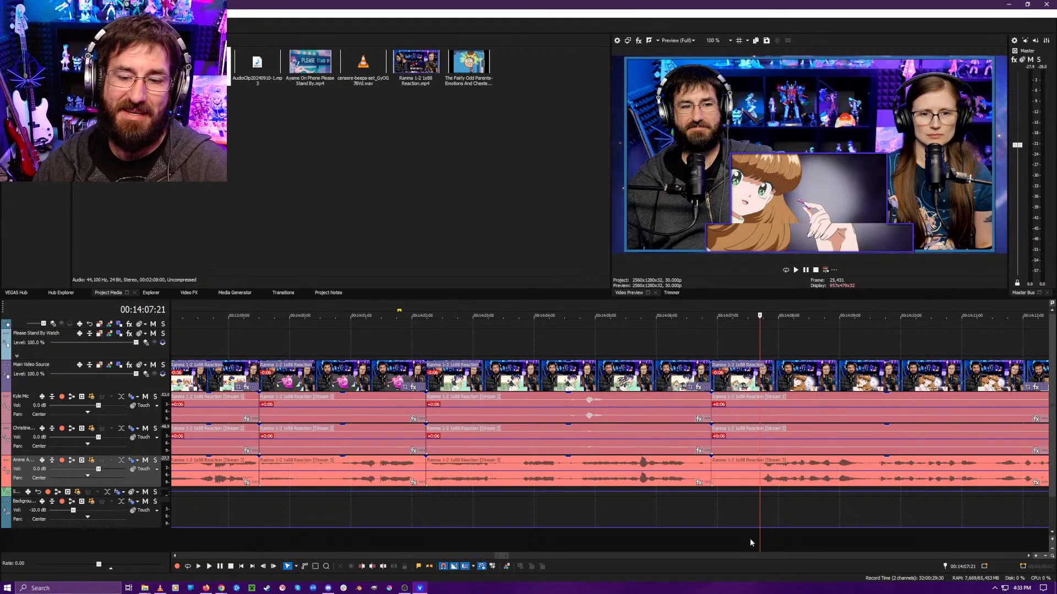
{"action": "left_click", "coordinate": [757, 540]}
{"action": "key", "text": "alt+["}
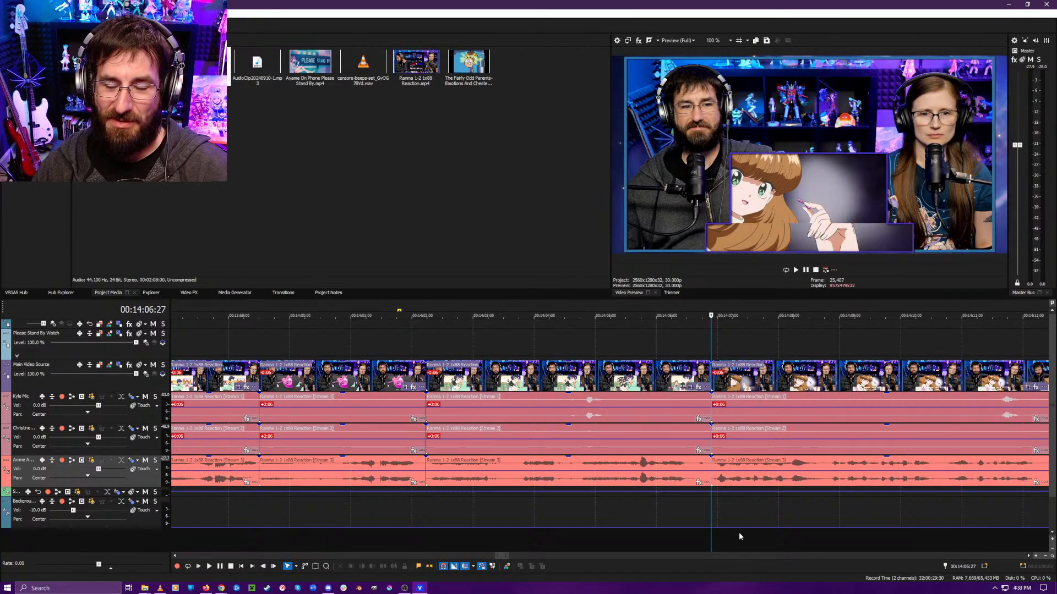
- Play through the new cut at 14:06:27 and review the collar dialogue up to Akane's angry close-up for the next cut
{"action": "key", "text": "space"}
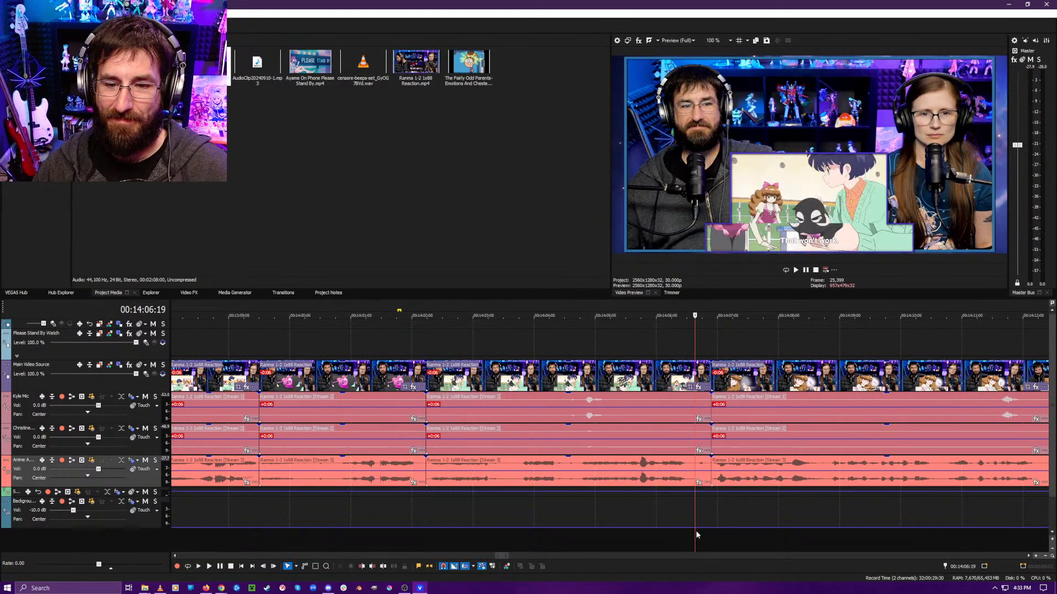
{"action": "scroll", "coordinate": [731, 537], "scroll_direction": "down", "scroll_amount": 2}
{"action": "scroll", "coordinate": [671, 529], "scroll_direction": "up", "scroll_amount": 2}
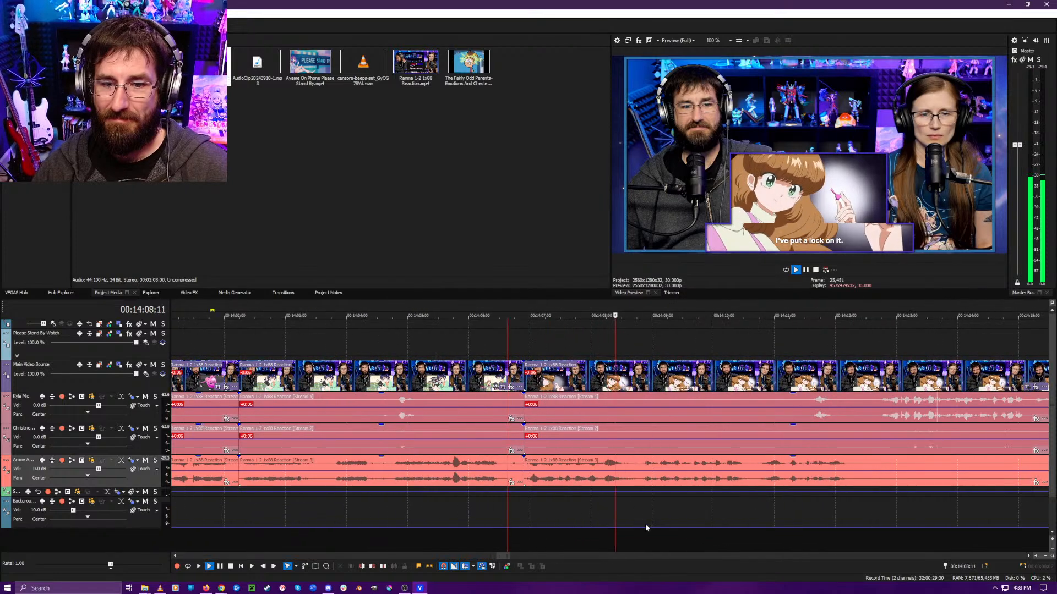
{"action": "key", "text": "Return"}
{"action": "key", "text": "space"}
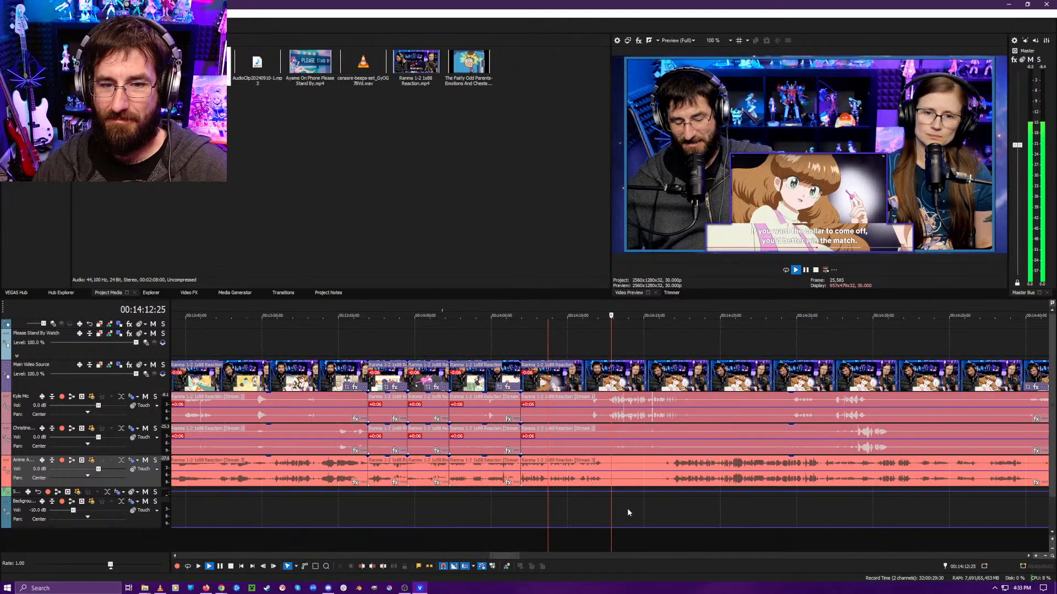
{"action": "scroll", "coordinate": [625, 512], "scroll_direction": "down", "scroll_amount": 5}
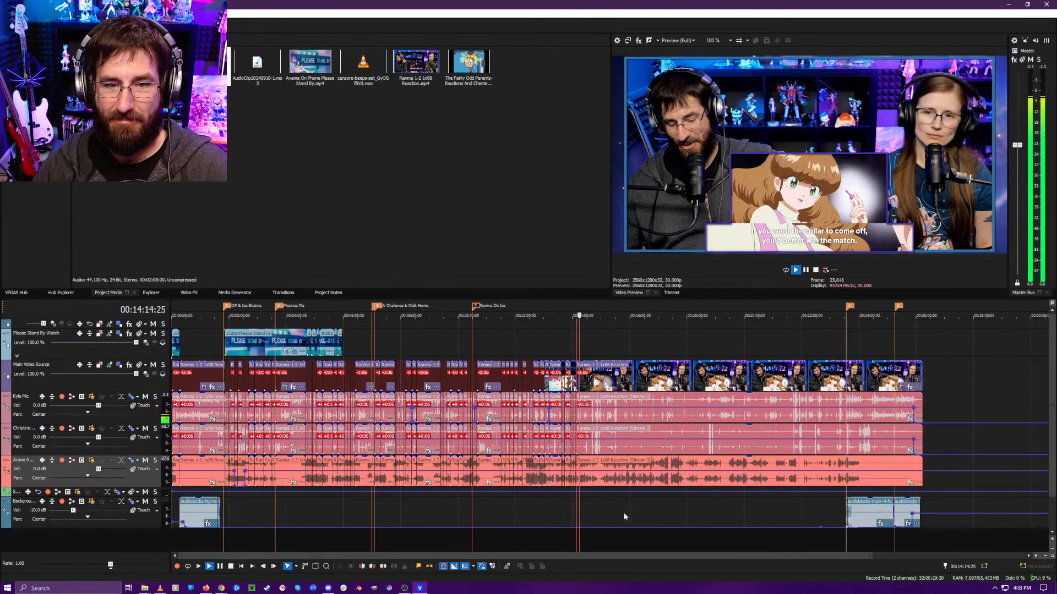
{"action": "scroll", "coordinate": [623, 513], "scroll_direction": "up", "scroll_amount": 5}
{"action": "scroll", "coordinate": [633, 521], "scroll_direction": "up", "scroll_amount": 3}
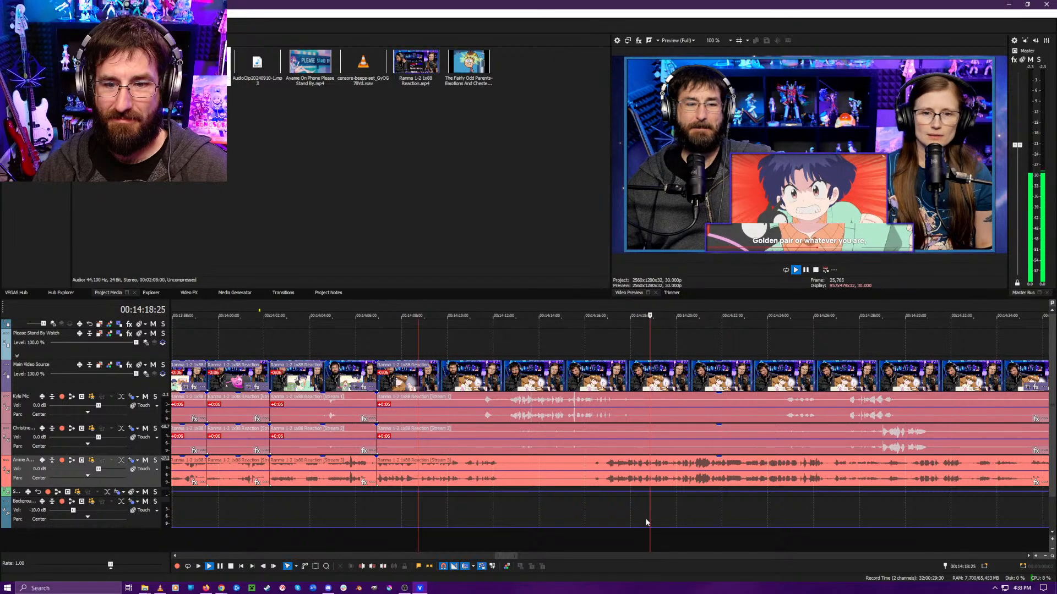
- Split all tracks at 14:19:19 in Akane's red-background close-up and trim the start of the following part to 14:19:24
{"action": "key", "text": "space"}
{"action": "scroll", "coordinate": [645, 520], "scroll_direction": "up", "scroll_amount": 1}
{"action": "scroll", "coordinate": [646, 521], "scroll_direction": "up", "scroll_amount": 1}
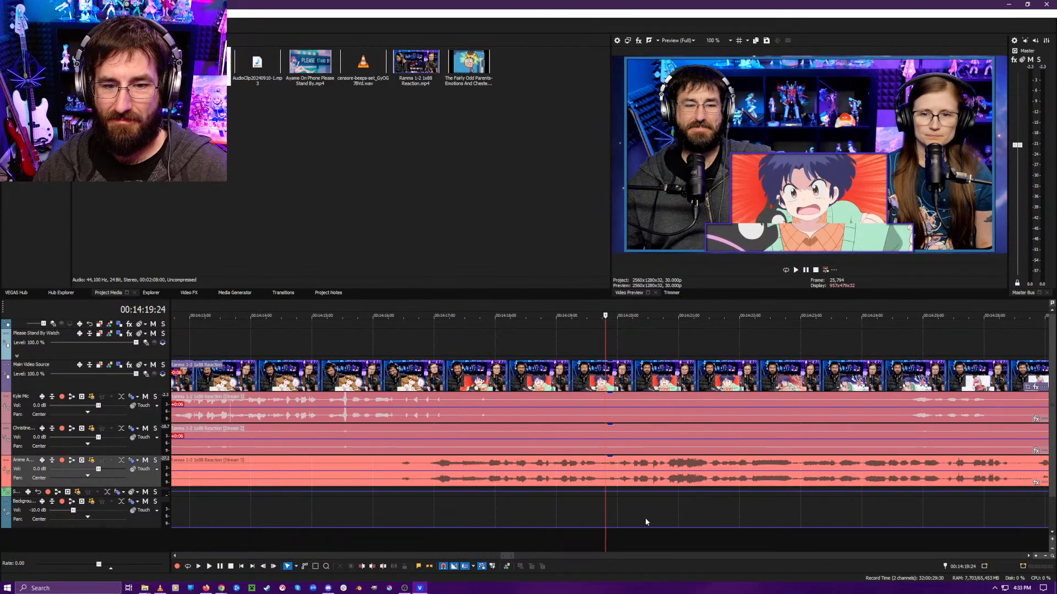
{"action": "left_click", "coordinate": [594, 543]}
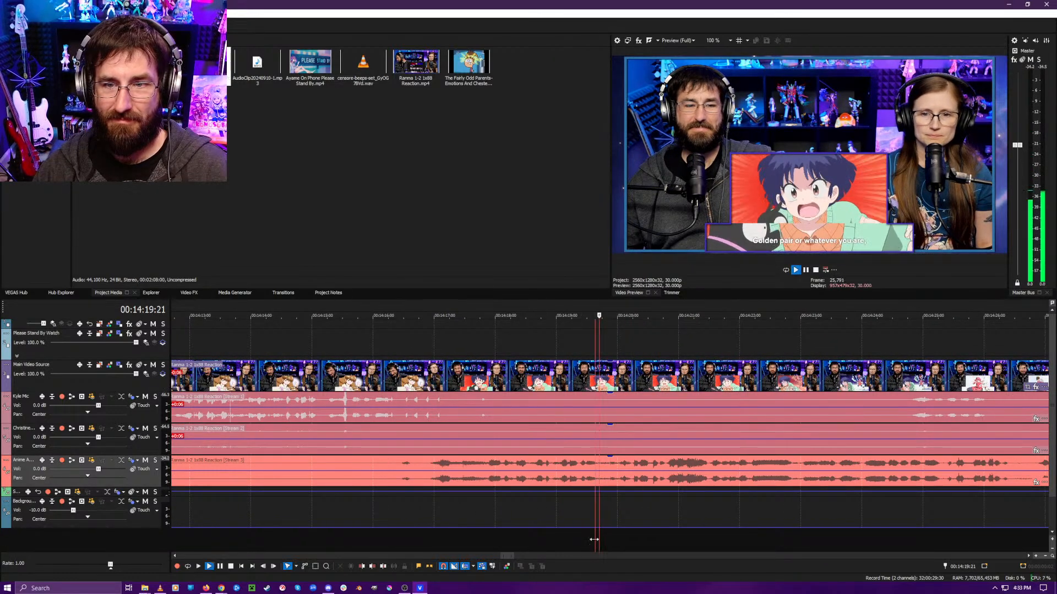
{"action": "key", "text": "s"}
{"action": "left_click", "coordinate": [605, 536]}
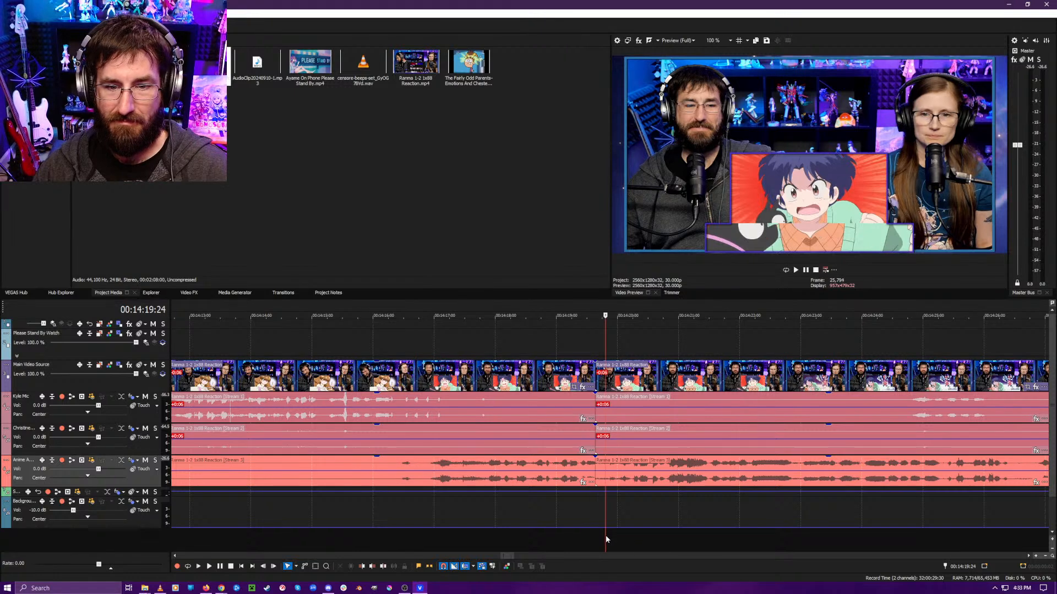
{"action": "key", "text": "space"}
{"action": "key", "text": "space"}
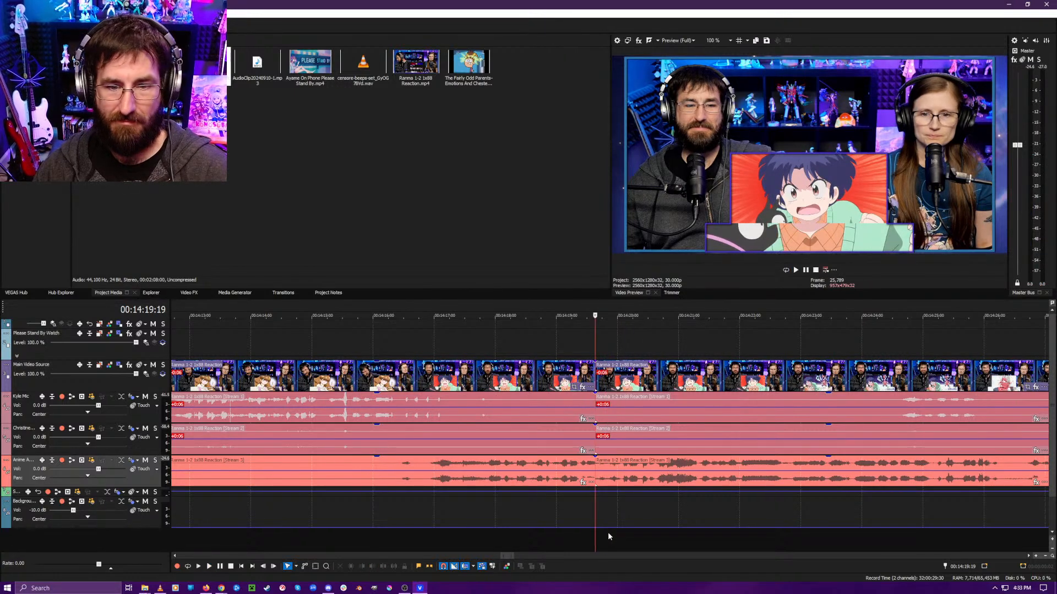
- Play across the new cut and split all tracks at 14:22:21, after the "Akane, you heartless jerk" line
{"action": "key", "text": "space"}
{"action": "key", "text": "Return"}
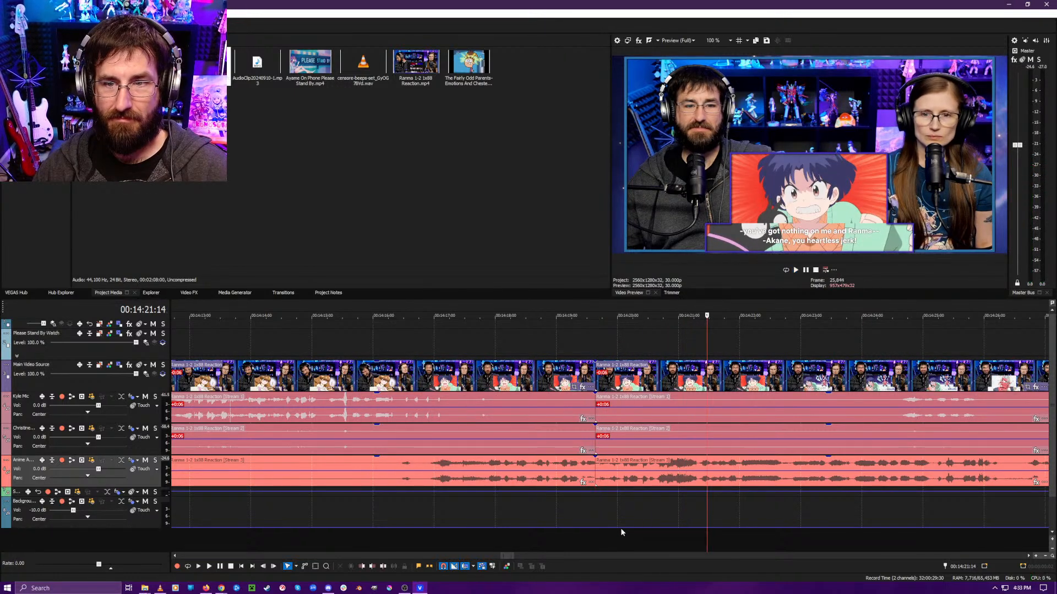
{"action": "key", "text": "space"}
{"action": "key", "text": "Return"}
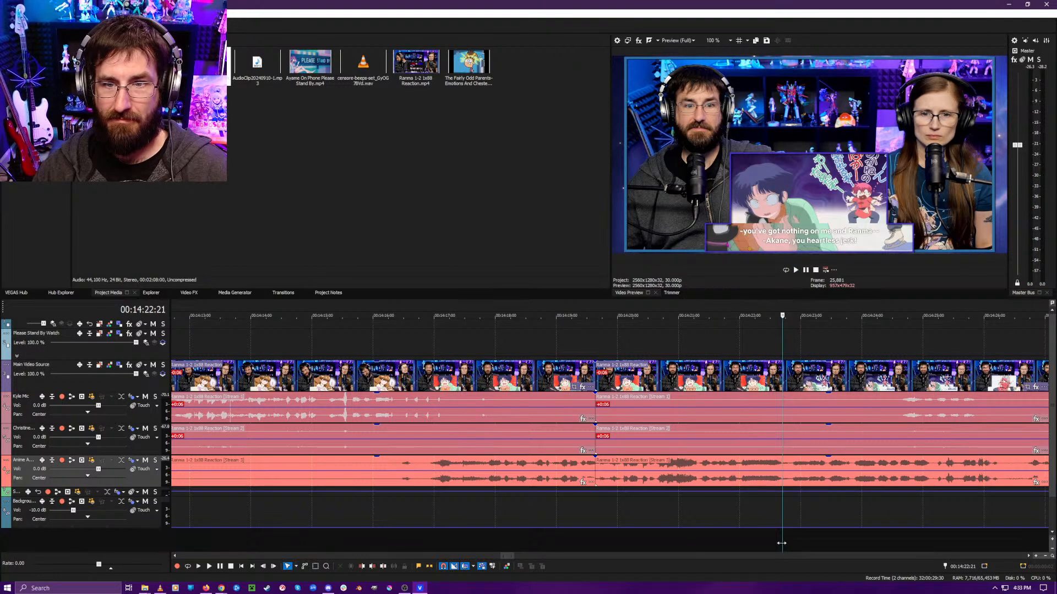
{"action": "key", "text": "s"}
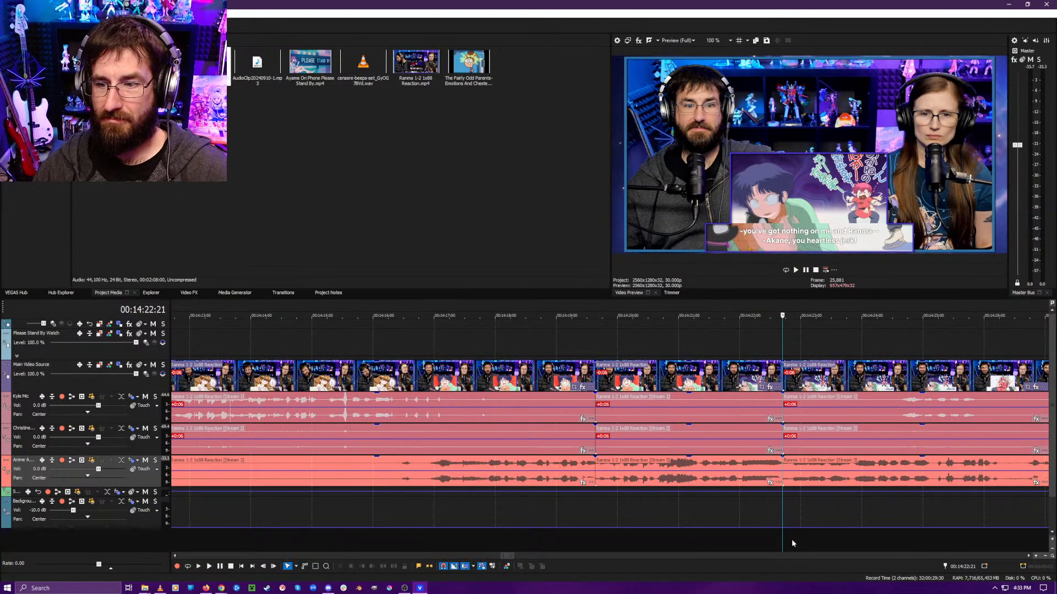
- Review the "I'm gonna fall" line and trim the start of the part following the 14:22:21 cut to 14:22:25
{"action": "key", "text": "space"}
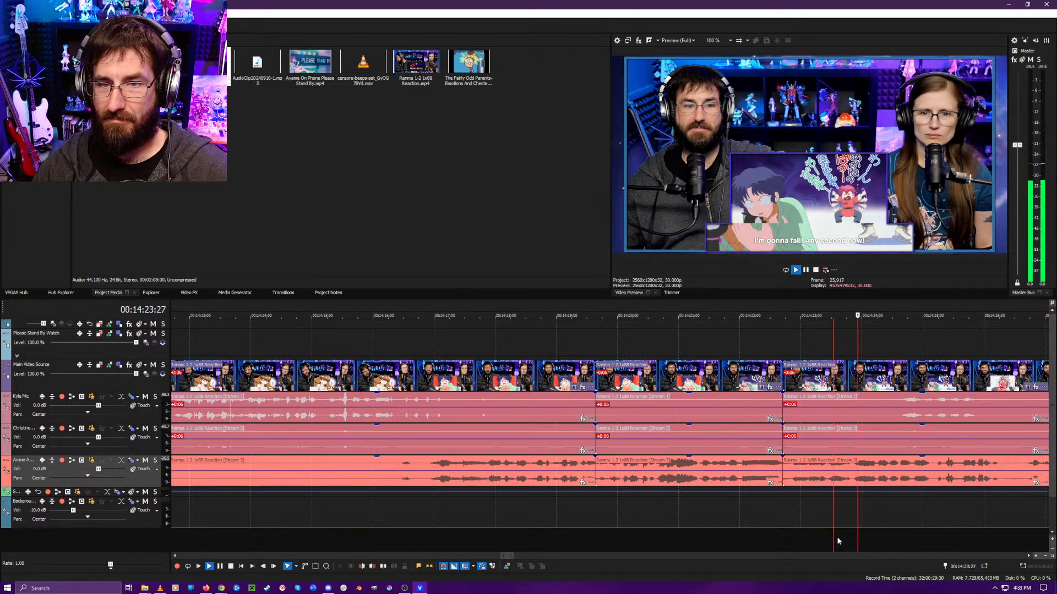
{"action": "left_click", "coordinate": [855, 540]}
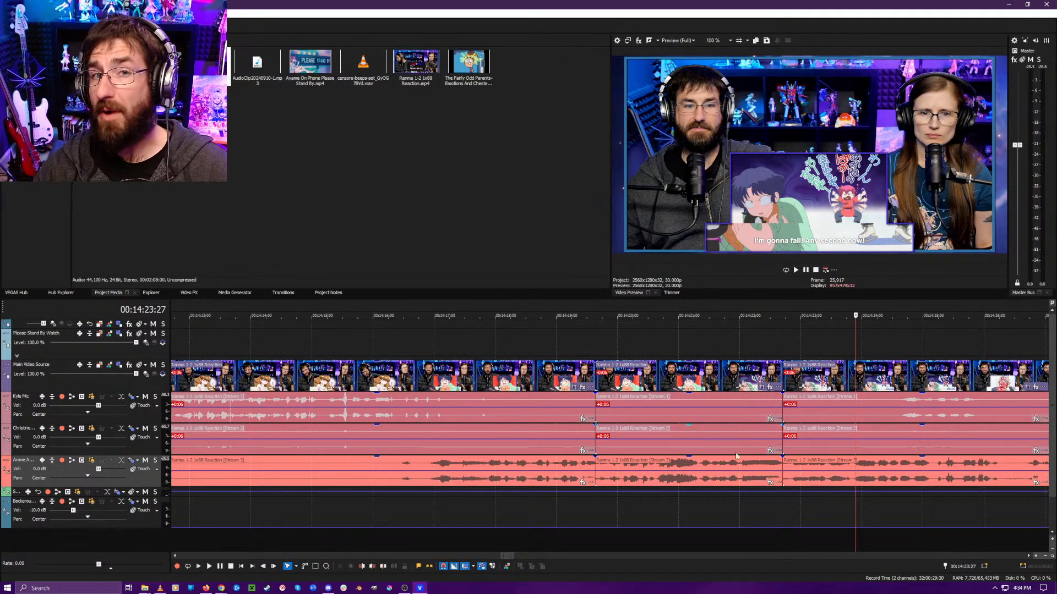
{"action": "key", "text": "space"}
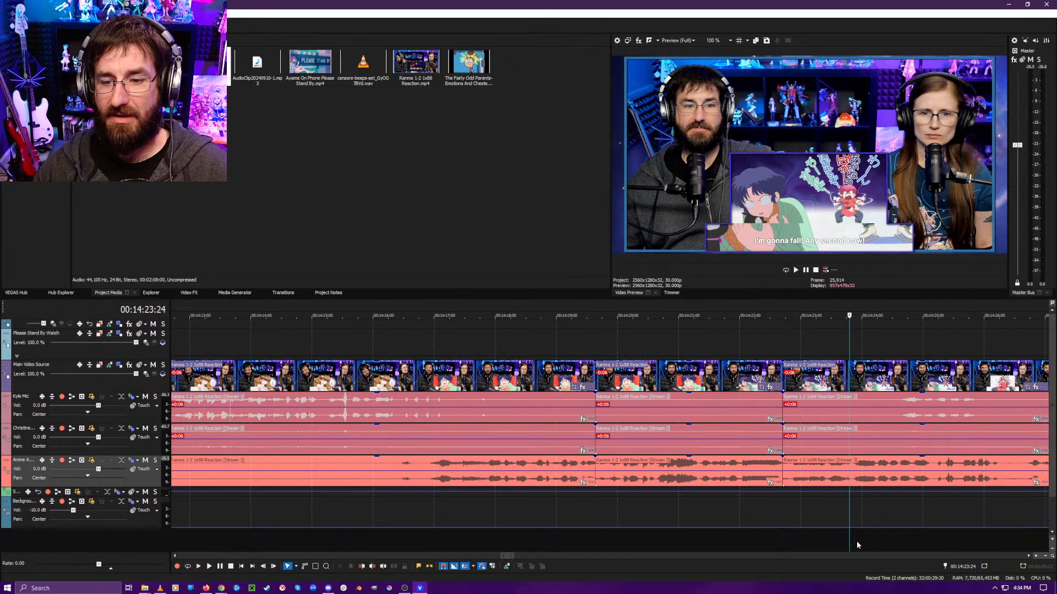
{"action": "key", "text": "space"}
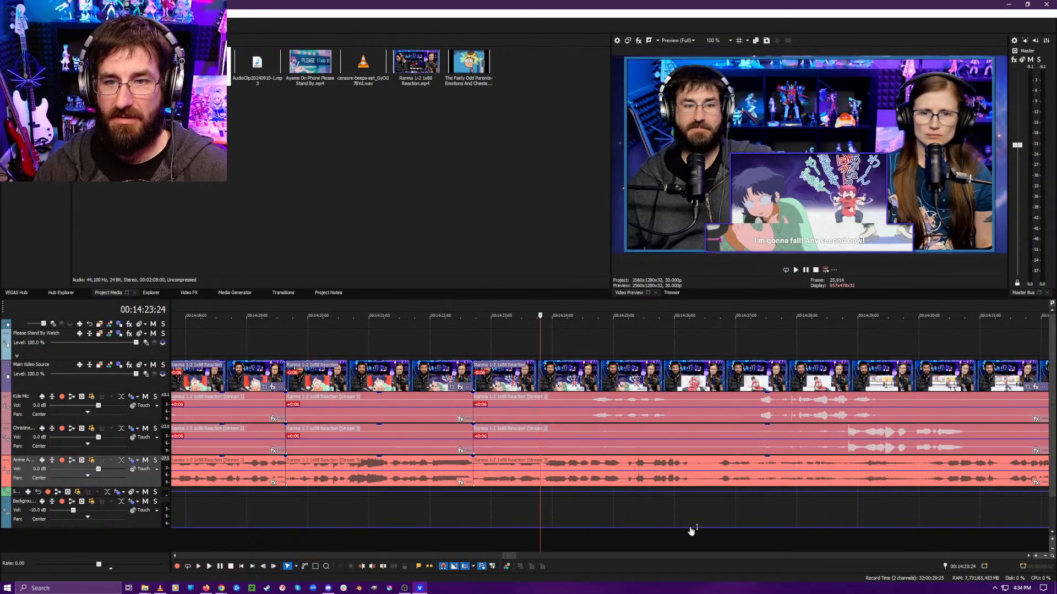
{"action": "left_click_drag", "start_coordinate": [541, 506], "coordinate": [481, 518]}
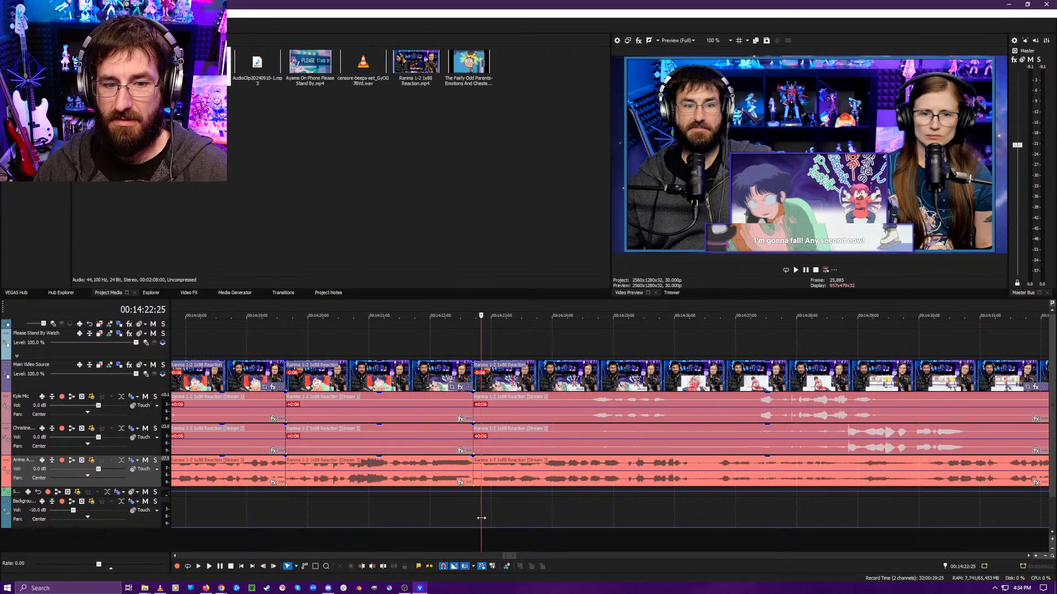
{"action": "key", "text": "space"}
{"action": "key", "text": "space"}
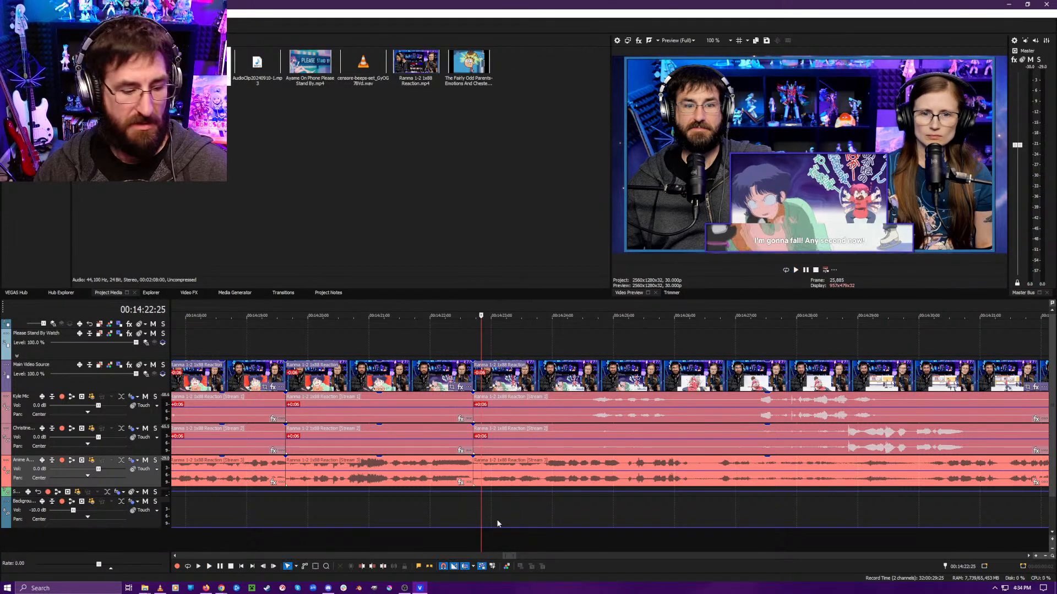
{"action": "key", "text": "space"}
- Play on through the call for help and split all tracks at 14:32:06 while the pair skates across the rink
{"action": "left_click", "coordinate": [616, 534]}
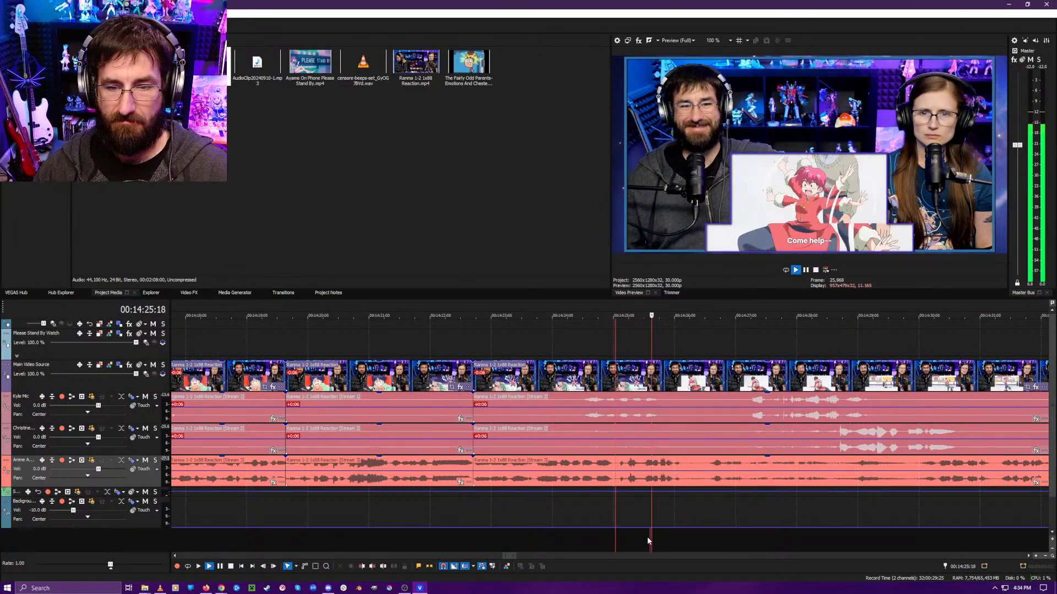
{"action": "scroll", "coordinate": [616, 532], "scroll_direction": "down", "scroll_amount": 4}
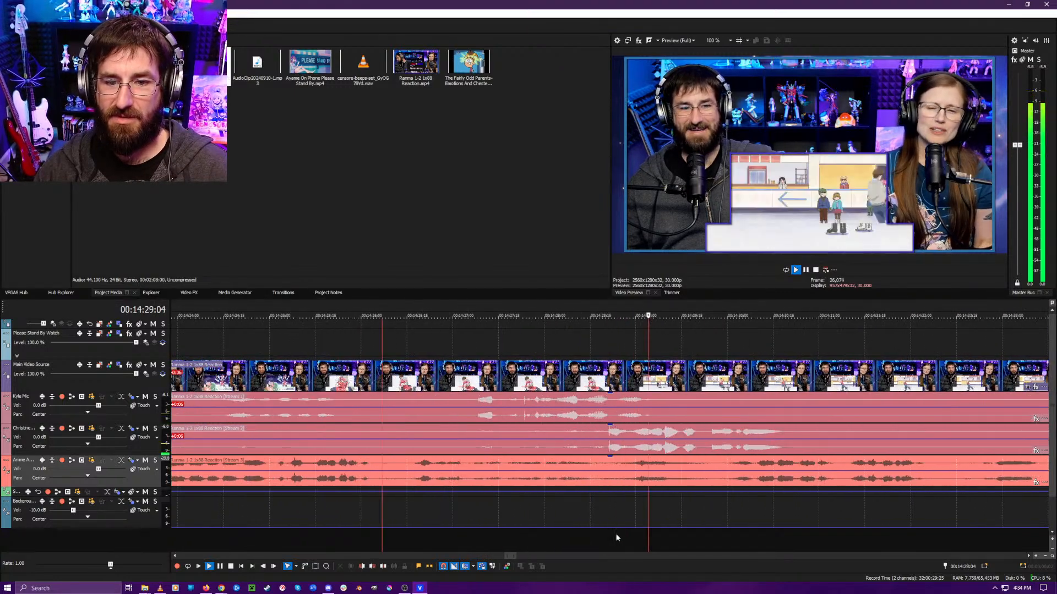
{"action": "scroll", "coordinate": [616, 532], "scroll_direction": "up", "scroll_amount": 4}
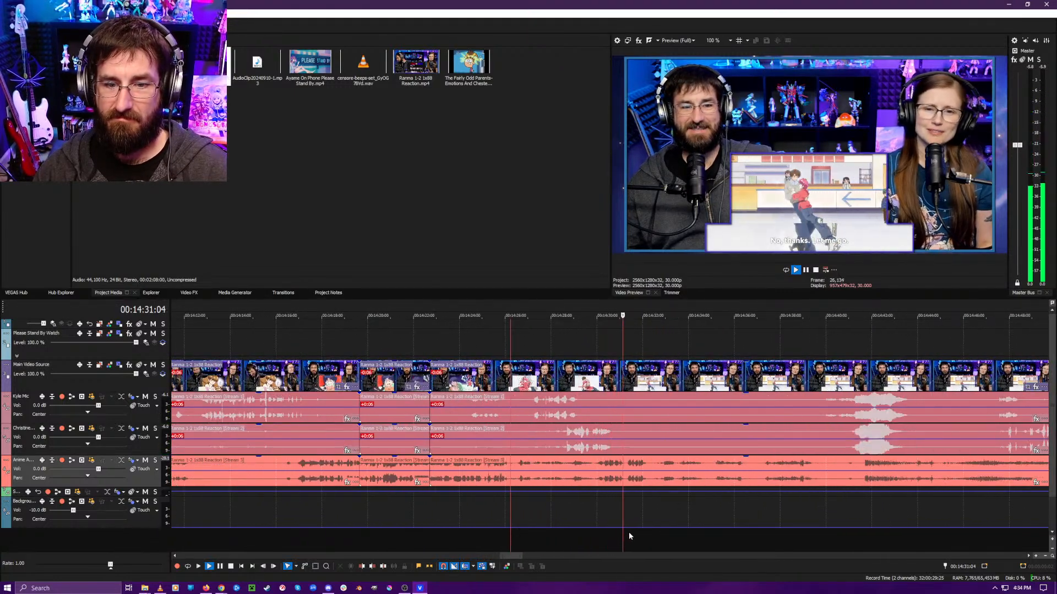
{"action": "key", "text": "s"}
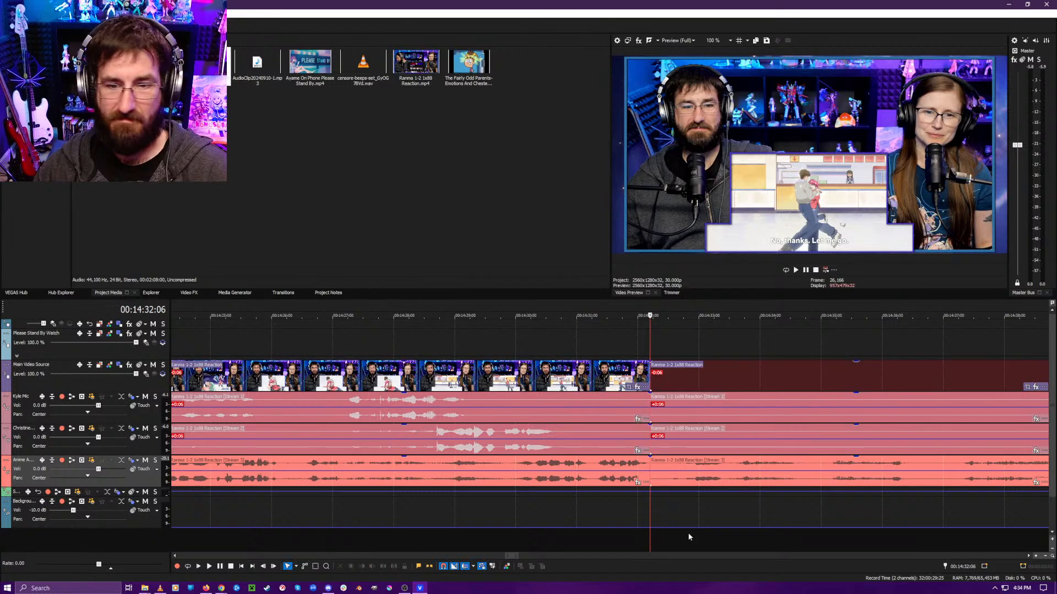
- Trim the start of the part following the 14:32:06 cut to 14:32:23 and play the shortened skating shot
{"action": "scroll", "coordinate": [683, 536], "scroll_direction": "down", "scroll_amount": 3}
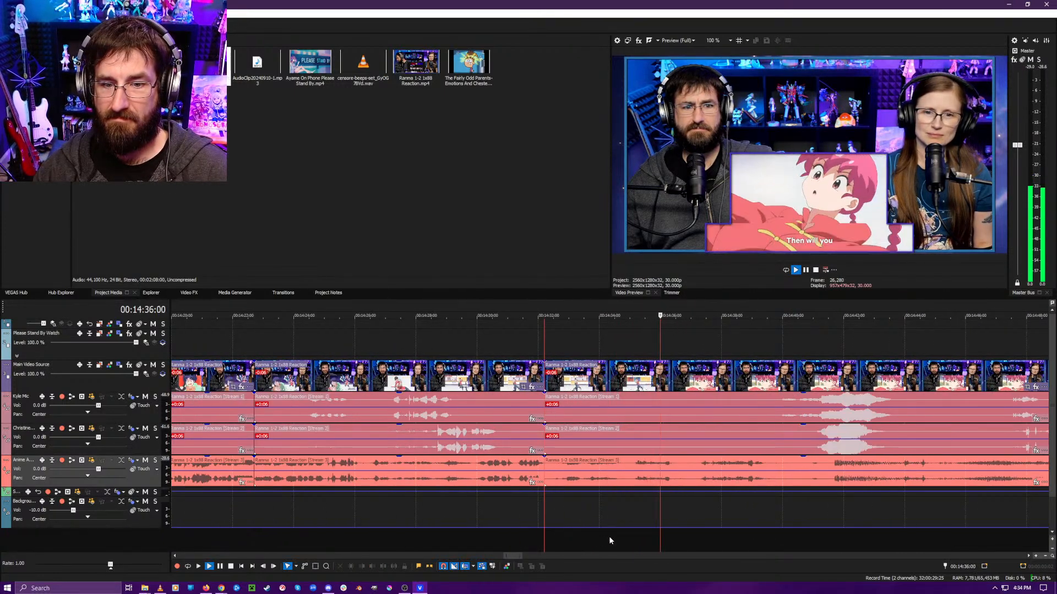
{"action": "left_click", "coordinate": [558, 542]}
{"action": "scroll", "coordinate": [558, 541], "scroll_direction": "up", "scroll_amount": 3}
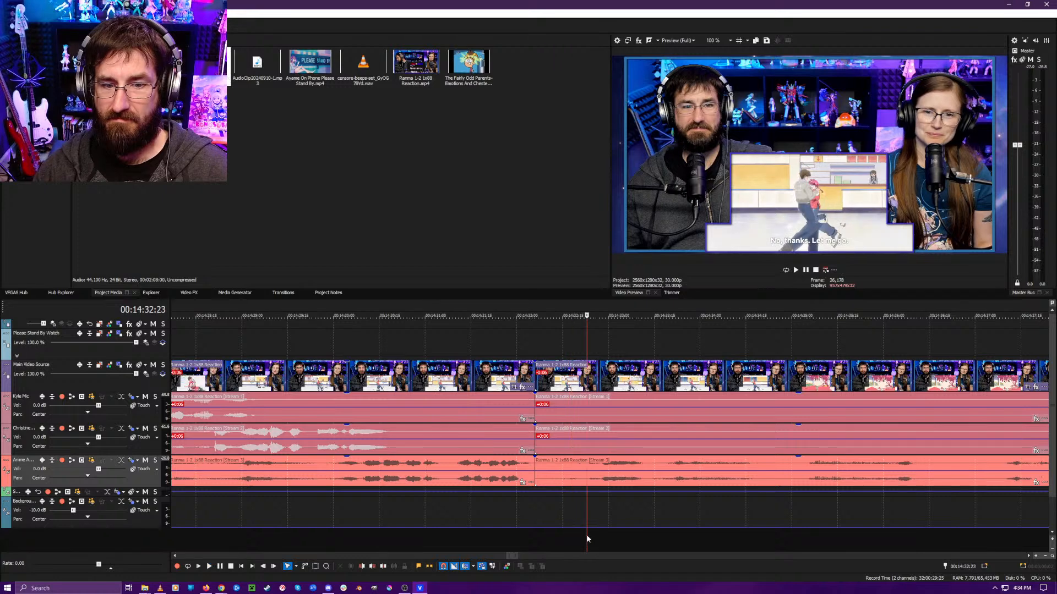
{"action": "key", "text": "space"}
{"action": "key", "text": "alt+["}
{"action": "key", "text": "space"}
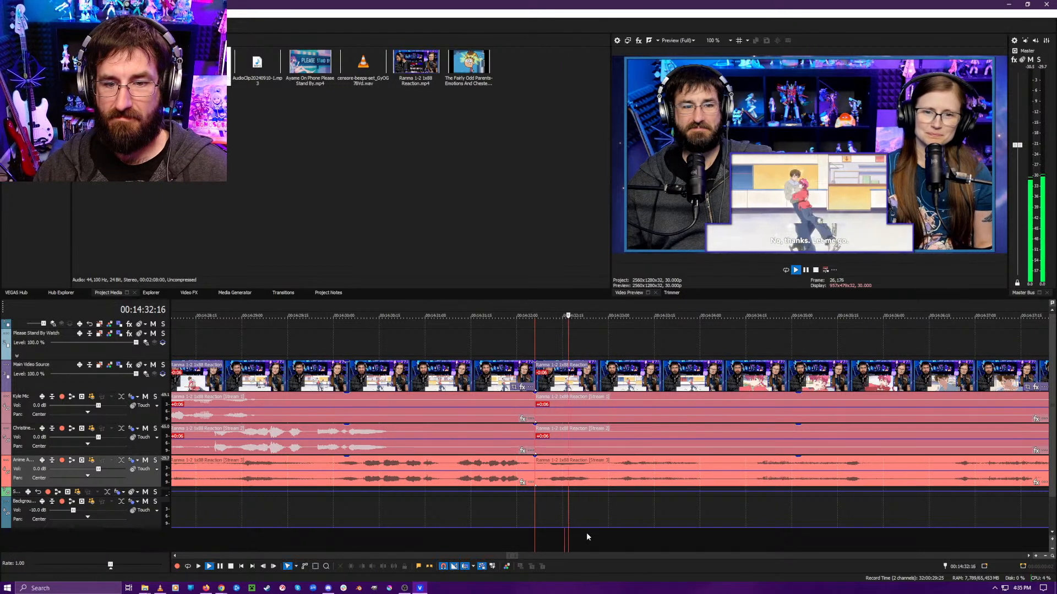
- Split all tracks at 14:34:00 and trim the start of the following part to the red-haired character's close-up
{"action": "key", "text": "Return"}
{"action": "key", "text": "Return"}
{"action": "key", "text": "Return"}
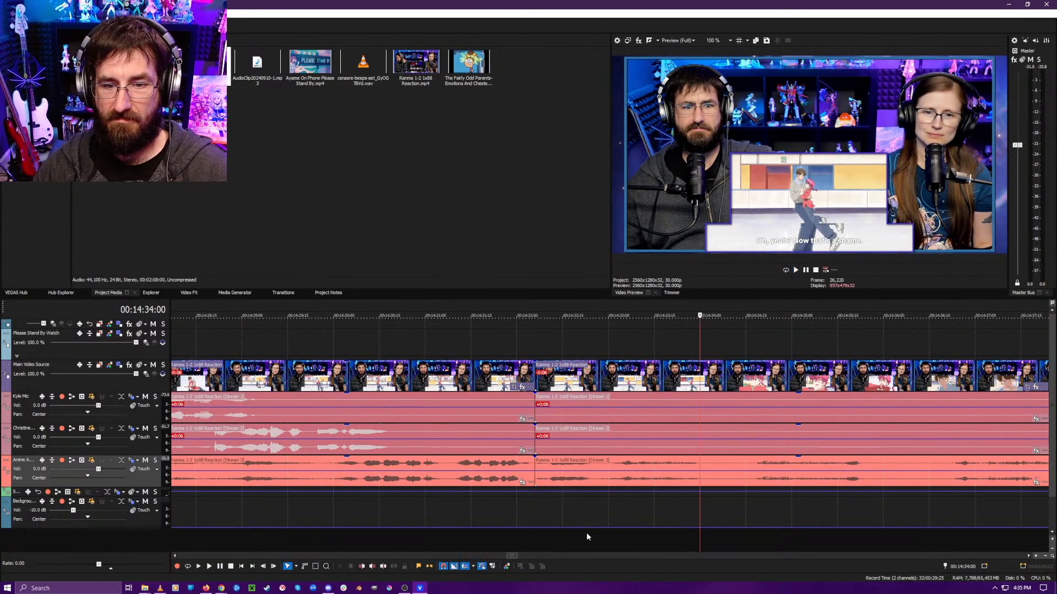
{"action": "key", "text": "s"}
{"action": "key", "text": "space"}
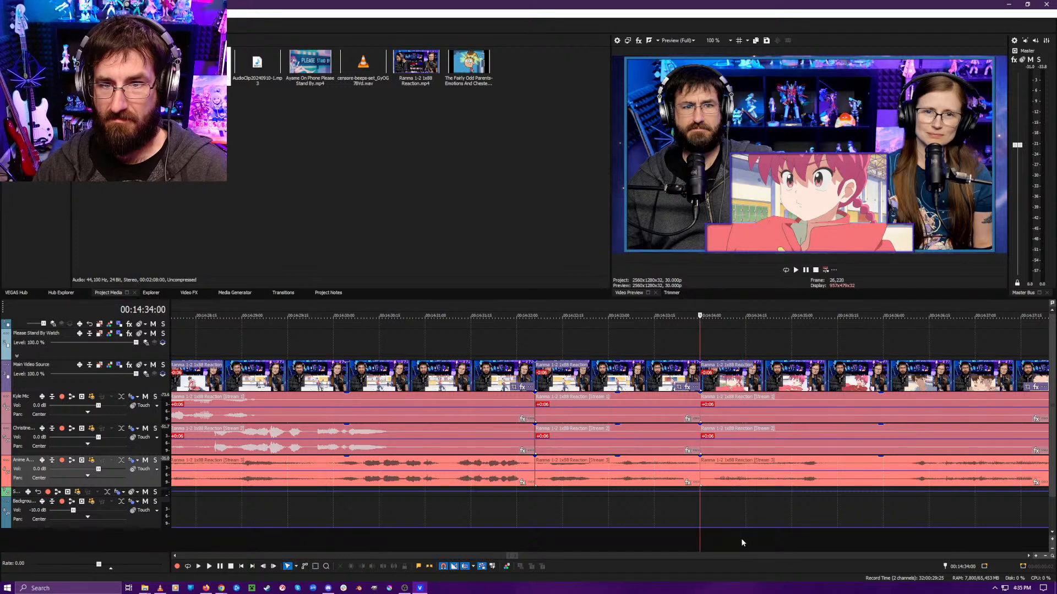
- Play the part following the 14:34:00 cut and scan ahead through the kiss scene and reactions to 15:00:13
{"action": "scroll", "coordinate": [669, 537], "scroll_direction": "down", "scroll_amount": 3}
{"action": "scroll", "coordinate": [664, 537], "scroll_direction": "up", "scroll_amount": 3}
{"action": "scroll", "coordinate": [663, 537], "scroll_direction": "down", "scroll_amount": 3}
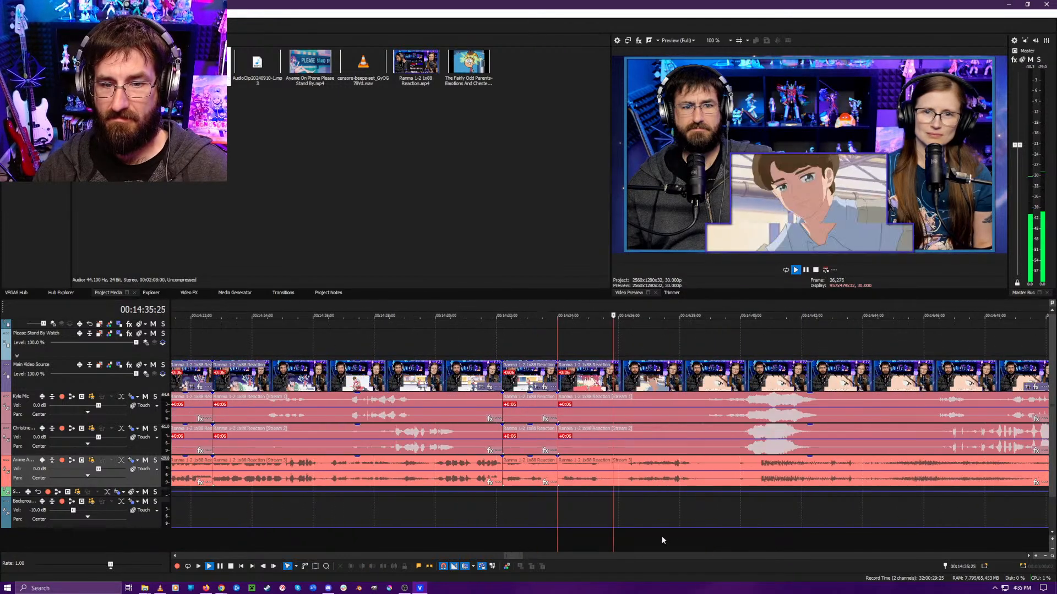
{"action": "key", "text": "Return"}
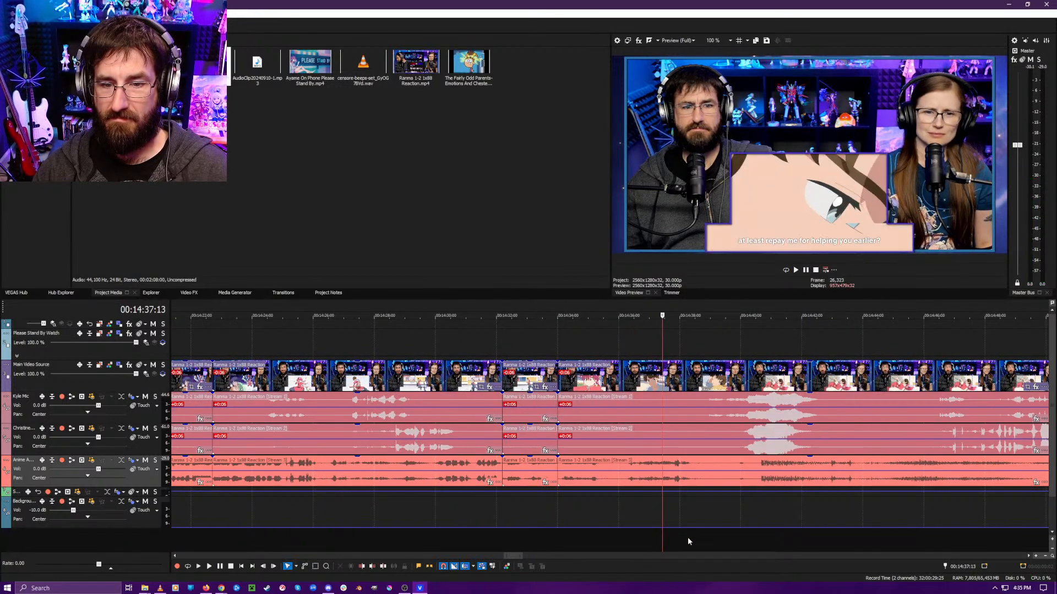
{"action": "scroll", "coordinate": [663, 535], "scroll_direction": "down", "scroll_amount": 3}
{"action": "left_click", "coordinate": [606, 529]}
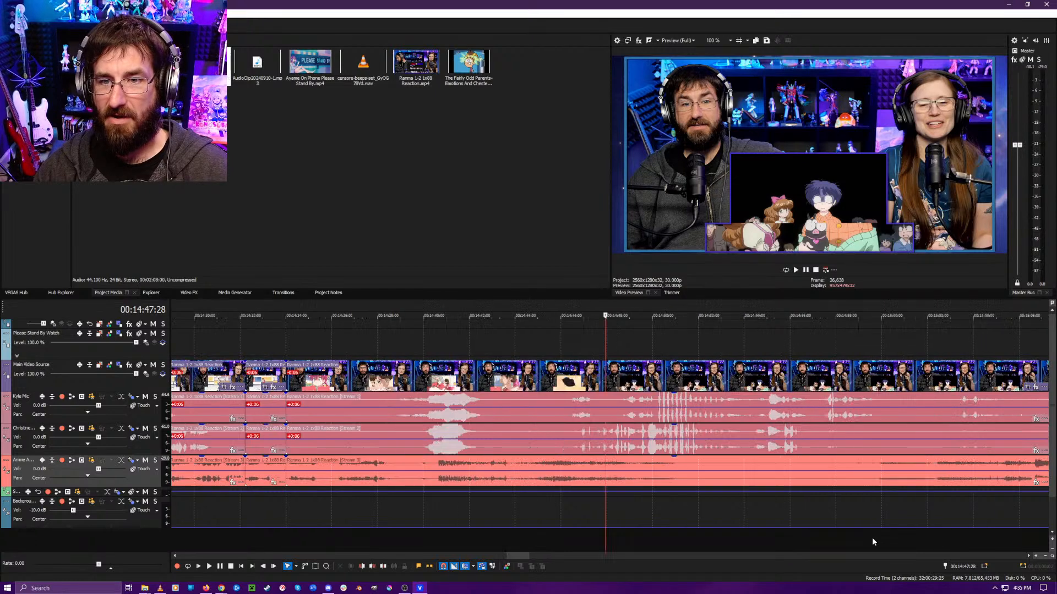
{"action": "left_click_drag", "start_coordinate": [608, 527], "coordinate": [703, 539]}
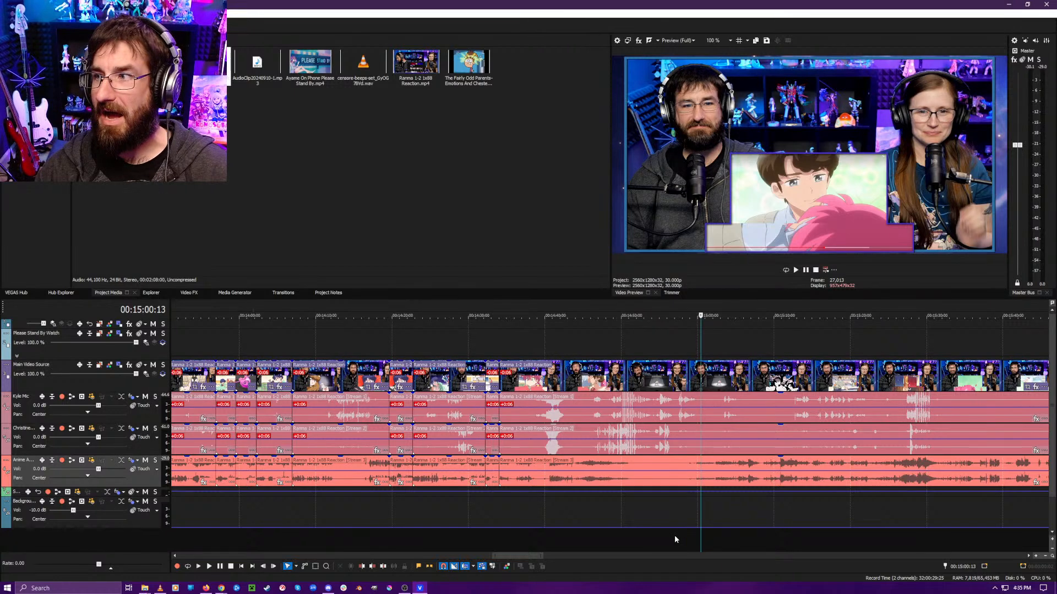
- Review the scene from about 15:00:00 and split all tracks at 15:07:29, where the anime picture turns black
{"action": "key", "text": "space"}
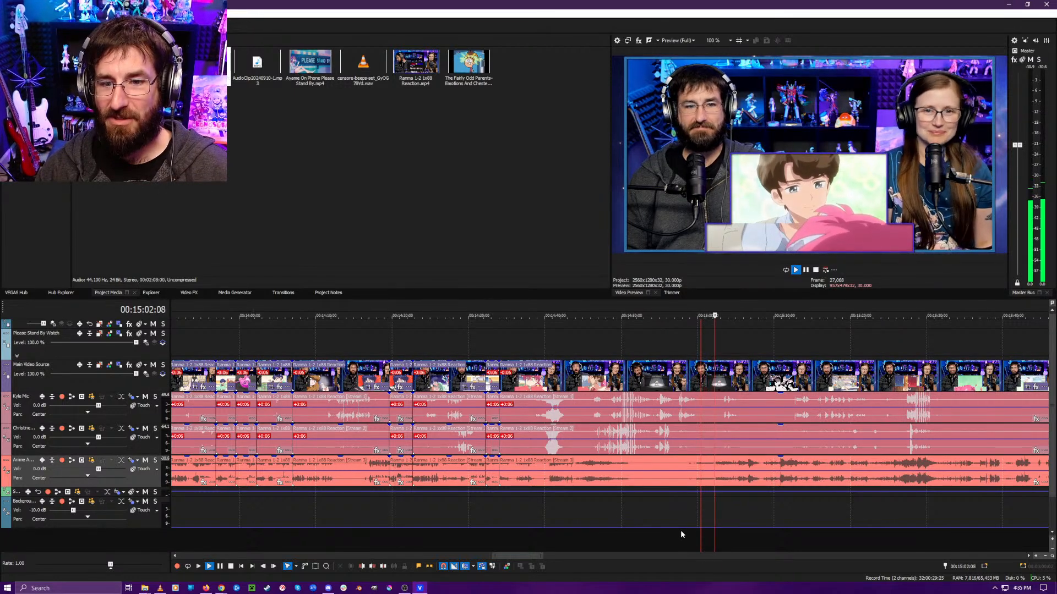
{"action": "key", "text": "space"}
{"action": "scroll", "coordinate": [706, 511], "scroll_direction": "up", "scroll_amount": 5}
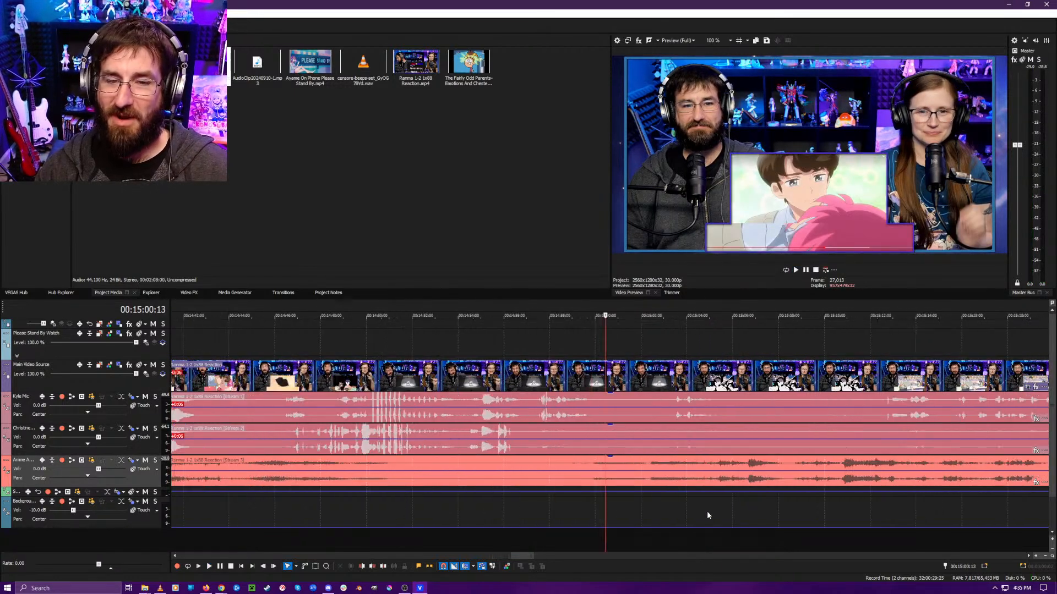
{"action": "left_click", "coordinate": [570, 550]}
{"action": "key", "text": "space"}
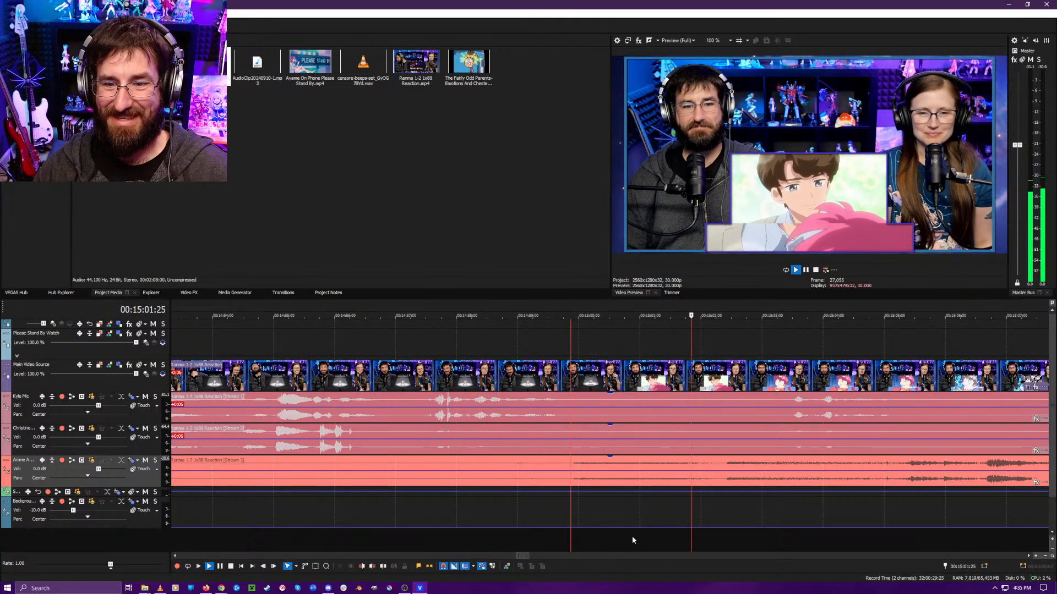
{"action": "scroll", "coordinate": [638, 536], "scroll_direction": "down", "scroll_amount": 3}
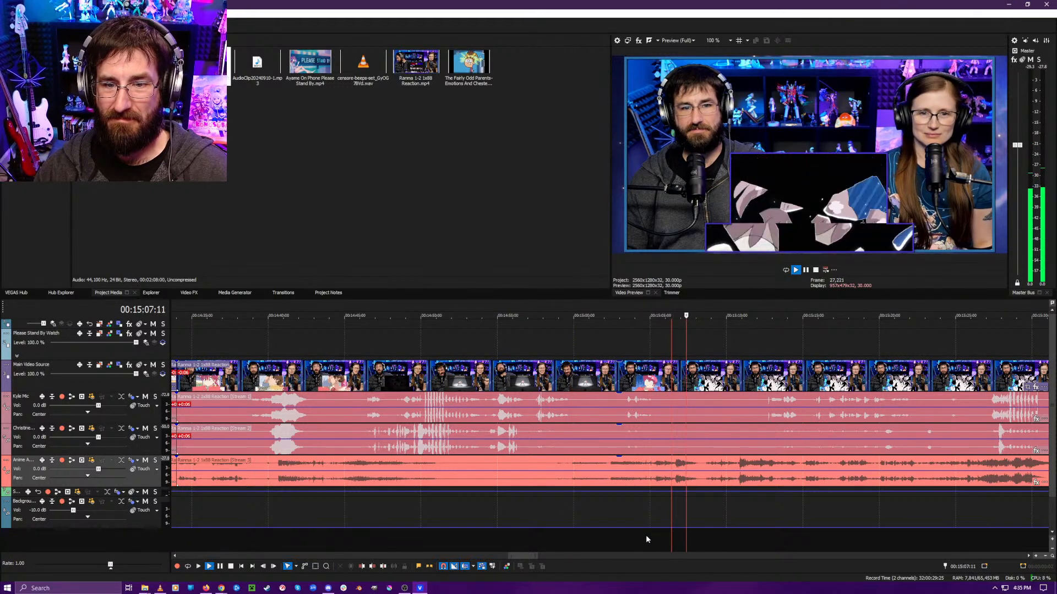
{"action": "key", "text": "space"}
{"action": "key", "text": "s"}
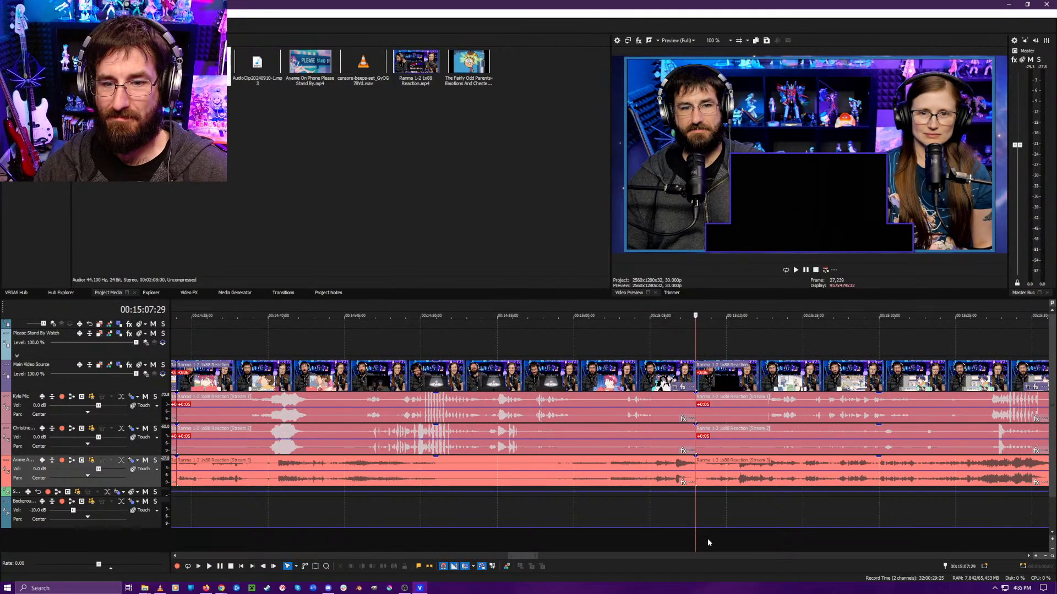
- Trim the black opening off the part following the 15:07:29 cut so it starts on the wide room shot
{"action": "key", "text": "space"}
{"action": "scroll", "coordinate": [708, 538], "scroll_direction": "up", "scroll_amount": 4}
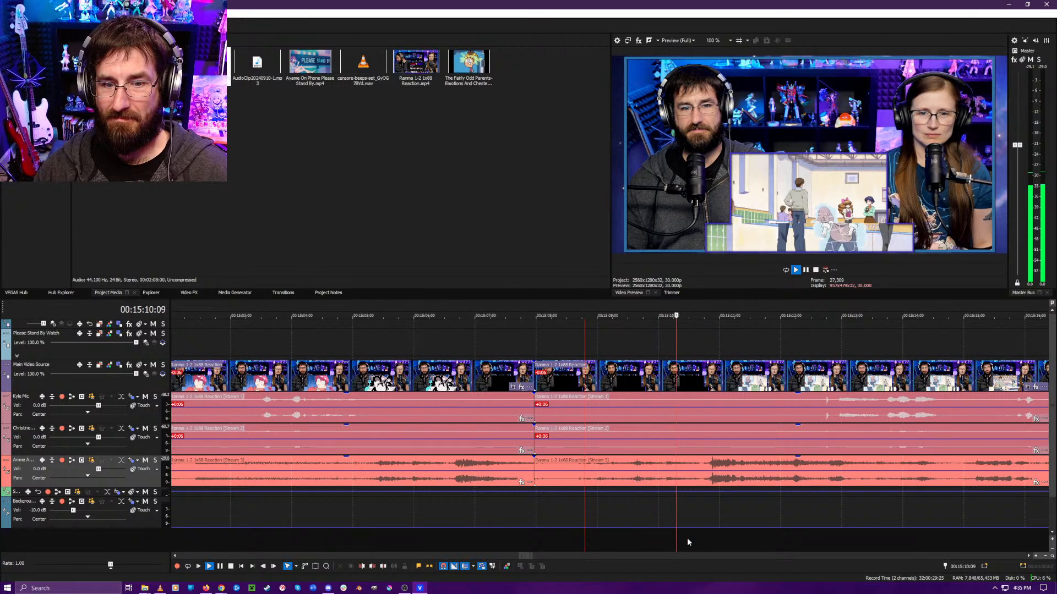
{"action": "key", "text": "space"}
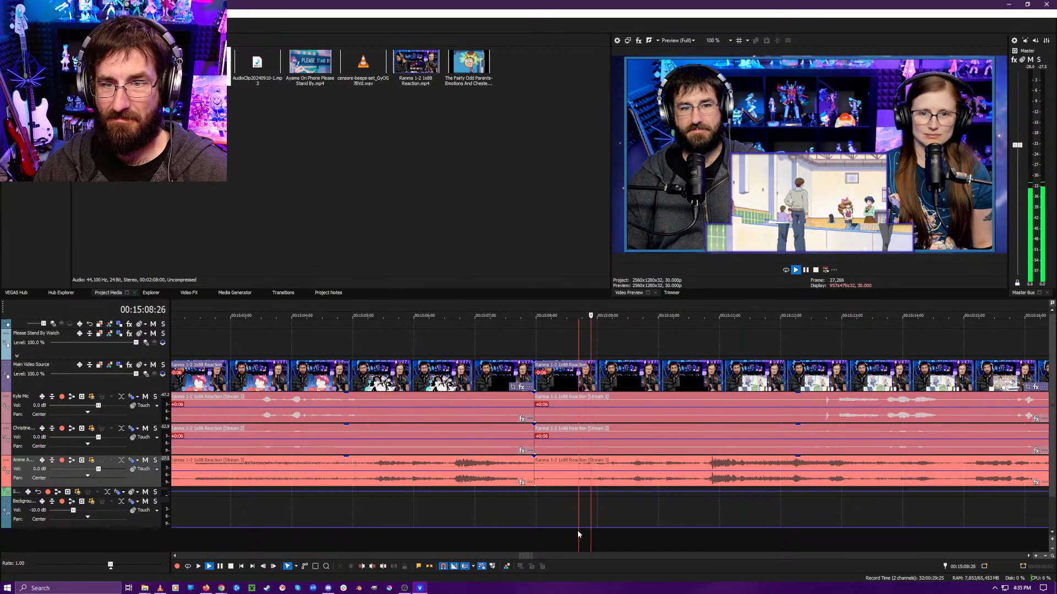
{"action": "key", "text": "space"}
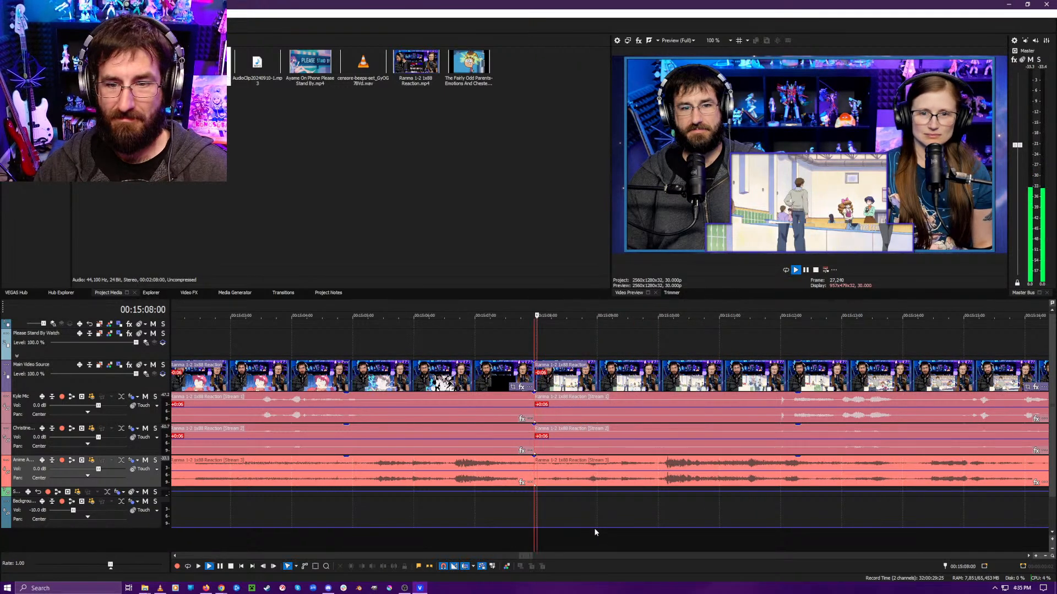
- Review the footage following the trimmed cut, skipping ahead through the "Ranma..." scene to the public bath shot at 15:23:15
{"action": "scroll", "coordinate": [600, 529], "scroll_direction": "down", "scroll_amount": 3}
{"action": "left_click", "coordinate": [689, 538]}
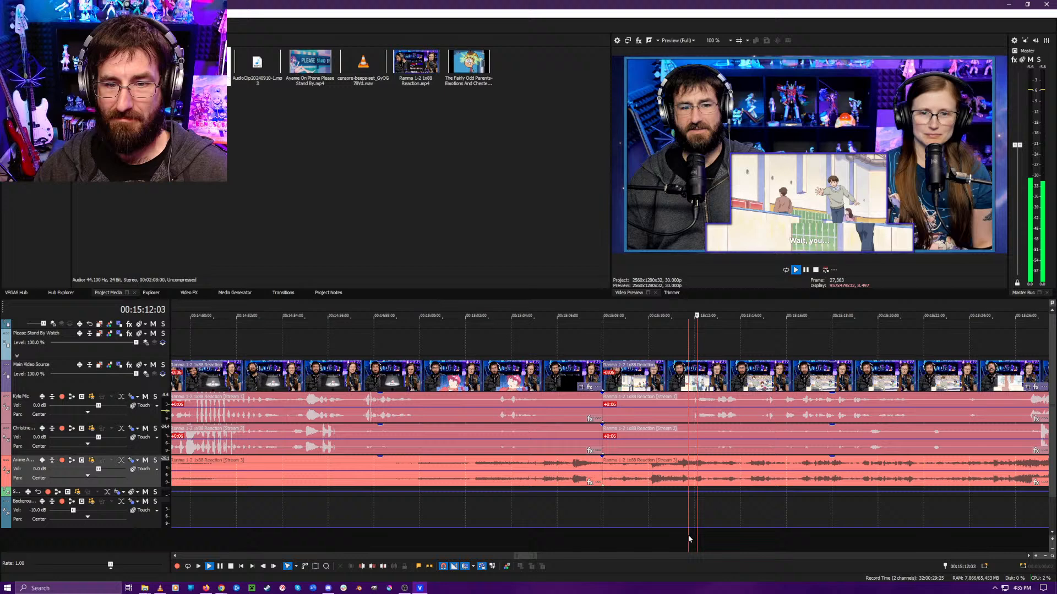
{"action": "left_click", "coordinate": [728, 540]}
{"action": "key", "text": "Return"}
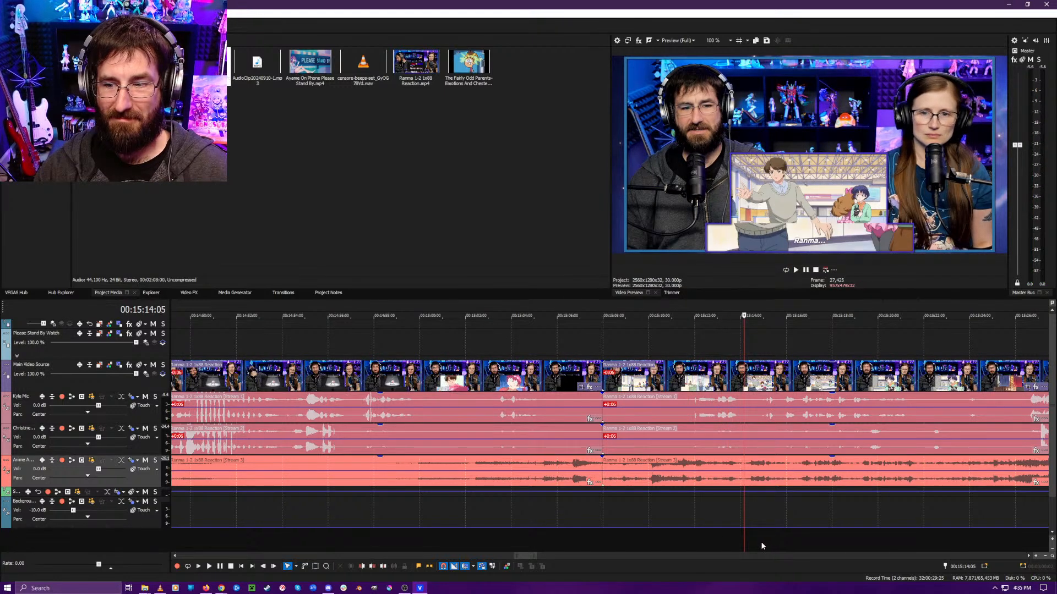
{"action": "scroll", "coordinate": [760, 545], "scroll_direction": "down", "scroll_amount": 3}
{"action": "scroll", "coordinate": [638, 530], "scroll_direction": "up", "scroll_amount": 2}
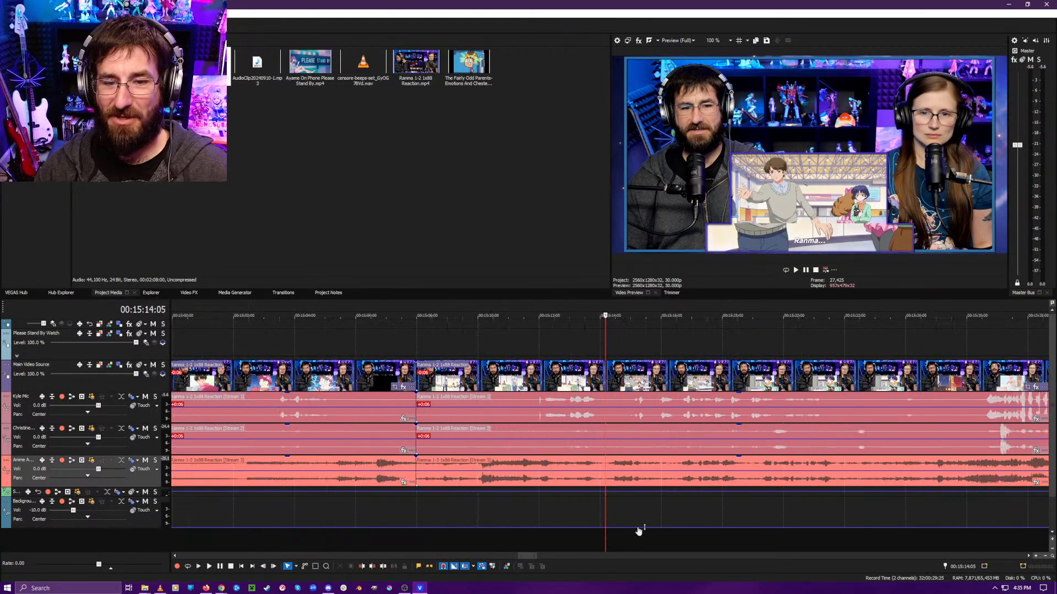
{"action": "left_click_drag", "start_coordinate": [605, 518], "coordinate": [823, 509]}
{"action": "key", "text": "space"}
{"action": "scroll", "coordinate": [553, 520], "scroll_direction": "down", "scroll_amount": 5}
{"action": "scroll", "coordinate": [573, 520], "scroll_direction": "down", "scroll_amount": 8}
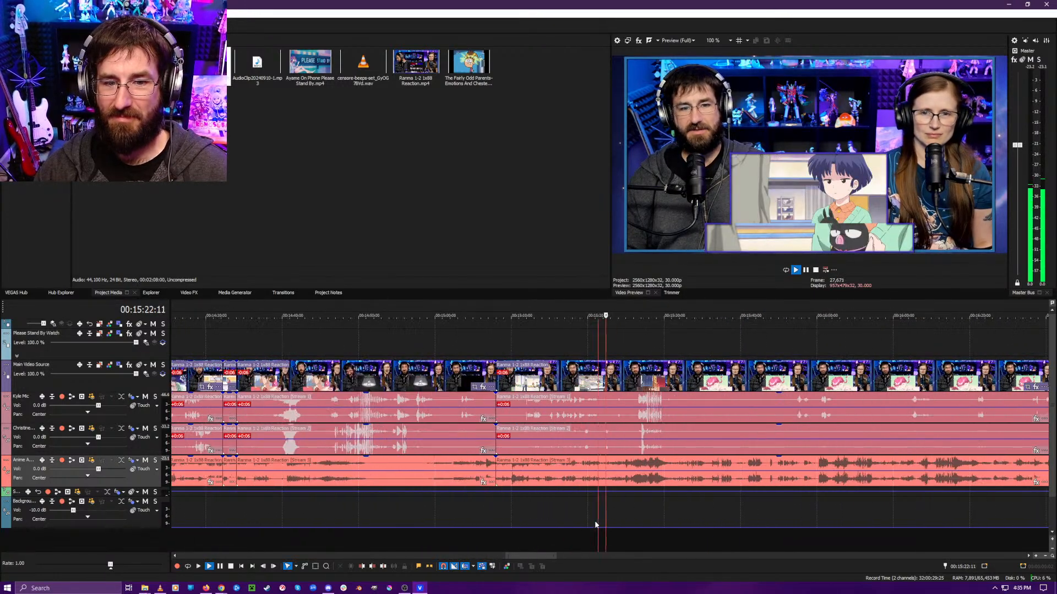
{"action": "key", "text": "space"}
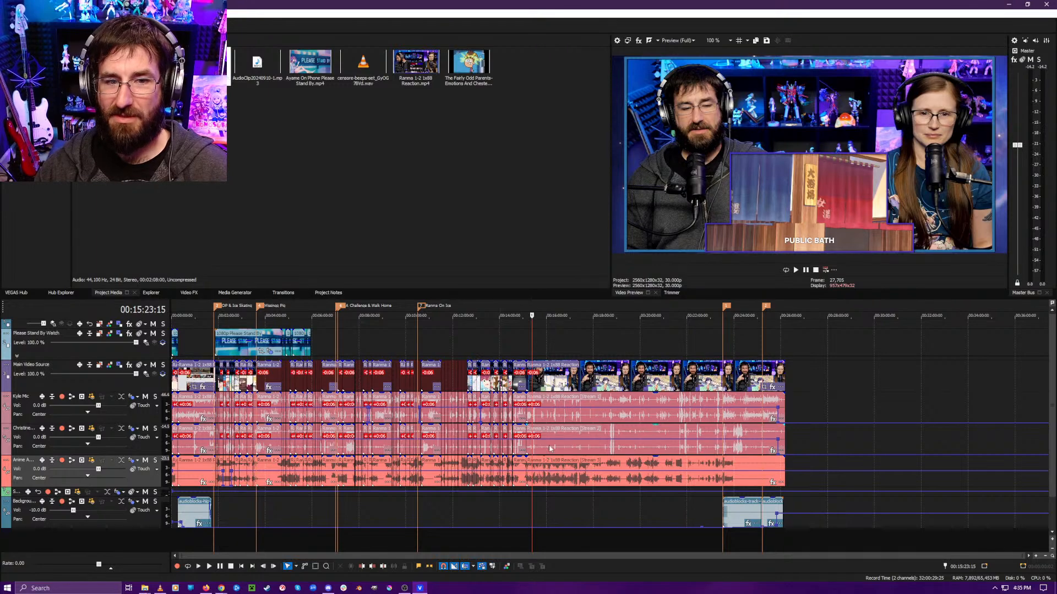
- Scan back through the skating scene from 14:38:24 to 14:26:05 for the start of the kiss section
{"action": "scroll", "coordinate": [544, 435], "scroll_direction": "up", "scroll_amount": 3}
{"action": "scroll", "coordinate": [593, 498], "scroll_direction": "up", "scroll_amount": 5}
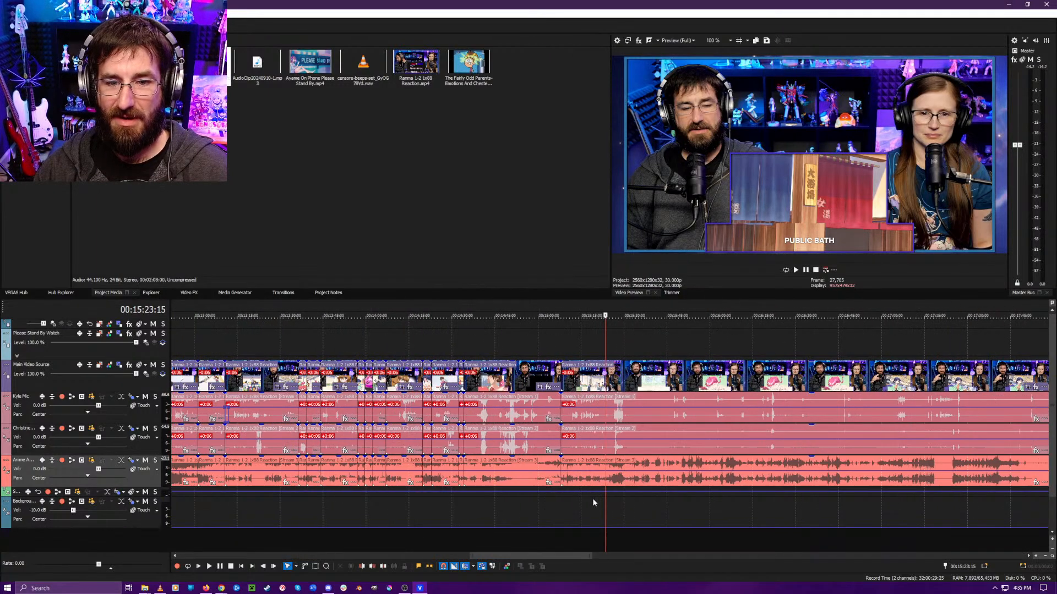
{"action": "scroll", "coordinate": [434, 534], "scroll_direction": "up", "scroll_amount": 6}
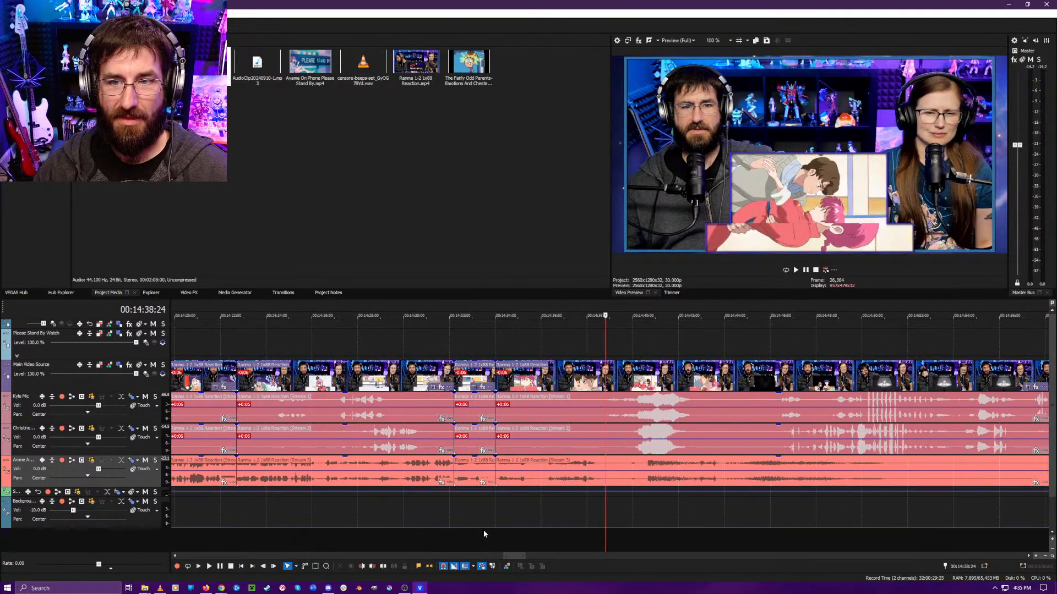
{"action": "left_click", "coordinate": [310, 530]}
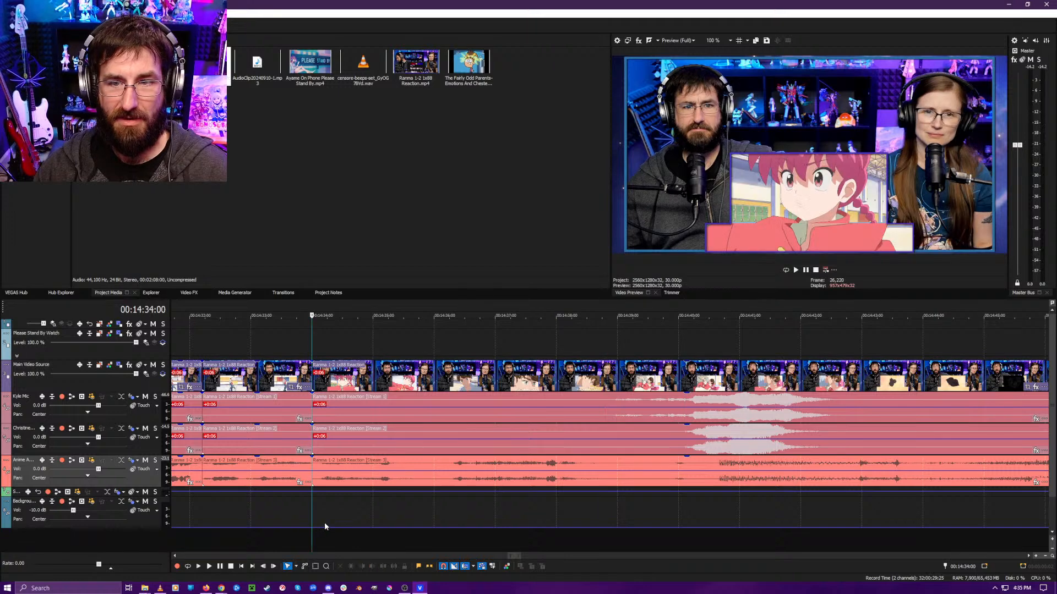
{"action": "scroll", "coordinate": [324, 523], "scroll_direction": "up", "scroll_amount": 2}
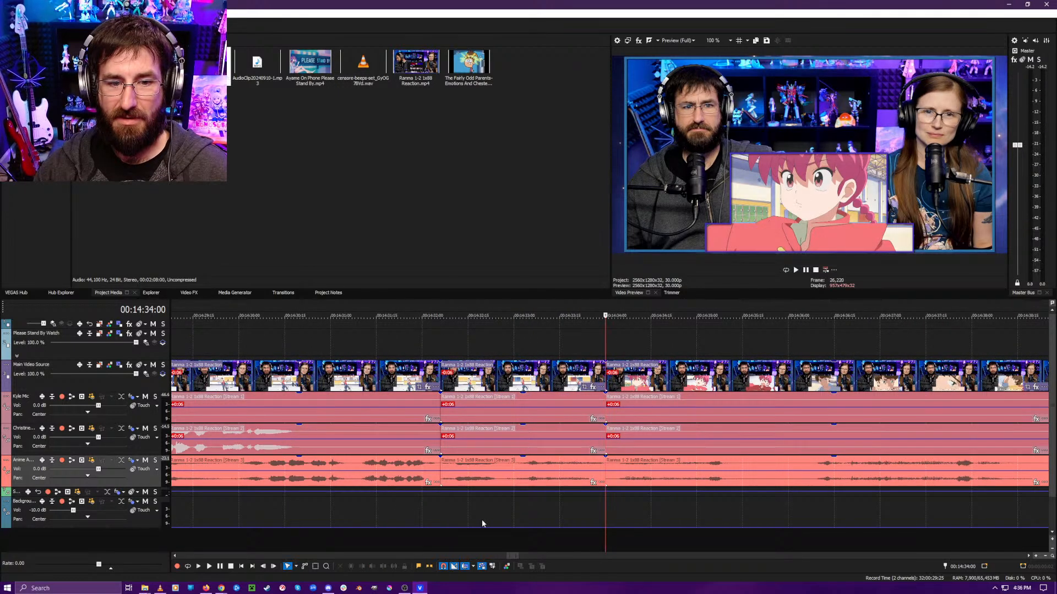
{"action": "left_click", "coordinate": [446, 521]}
{"action": "left_click_drag", "start_coordinate": [448, 521], "coordinate": [262, 512]}
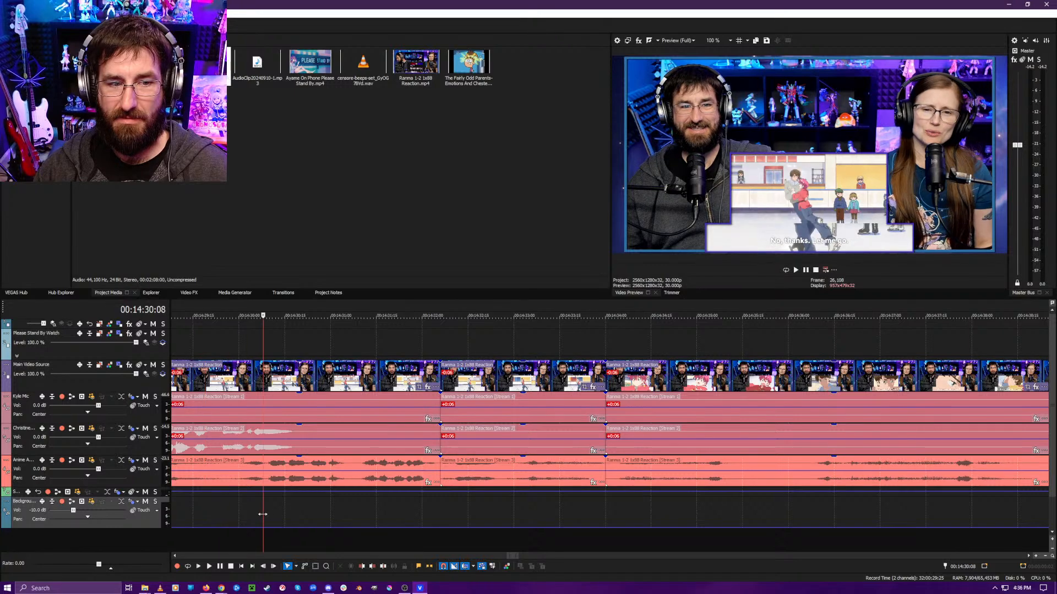
{"action": "scroll", "coordinate": [407, 518], "scroll_direction": "down", "scroll_amount": 3}
{"action": "scroll", "coordinate": [411, 520], "scroll_direction": "up", "scroll_amount": 2}
{"action": "left_click", "coordinate": [356, 515]}
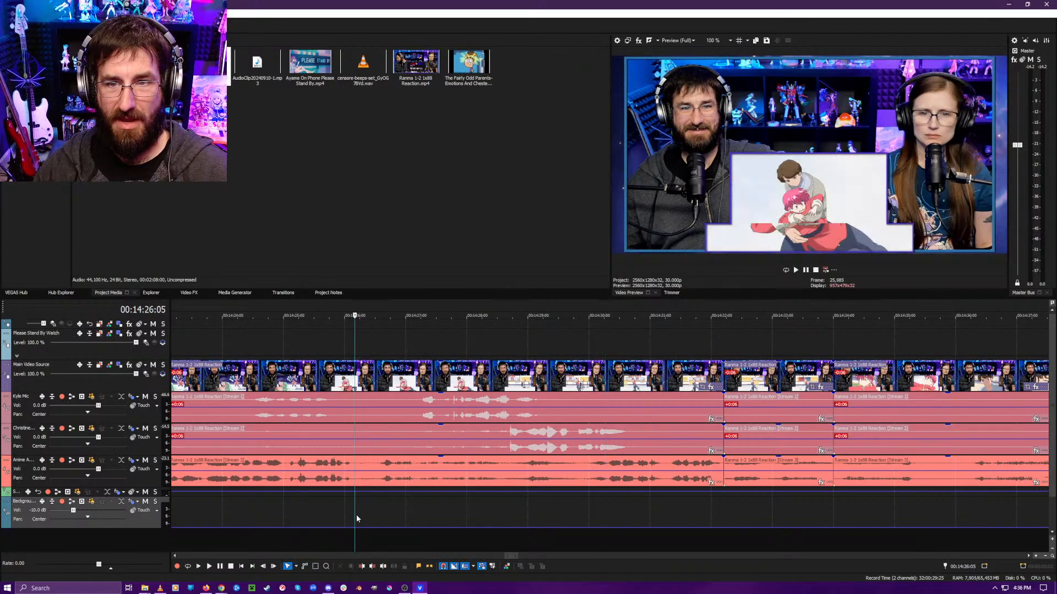
- Place a marker at 14:24:00, on the "I'm gonna fall! Any second now!" line, and name it "The Kiss"
{"action": "left_click", "coordinate": [224, 510]}
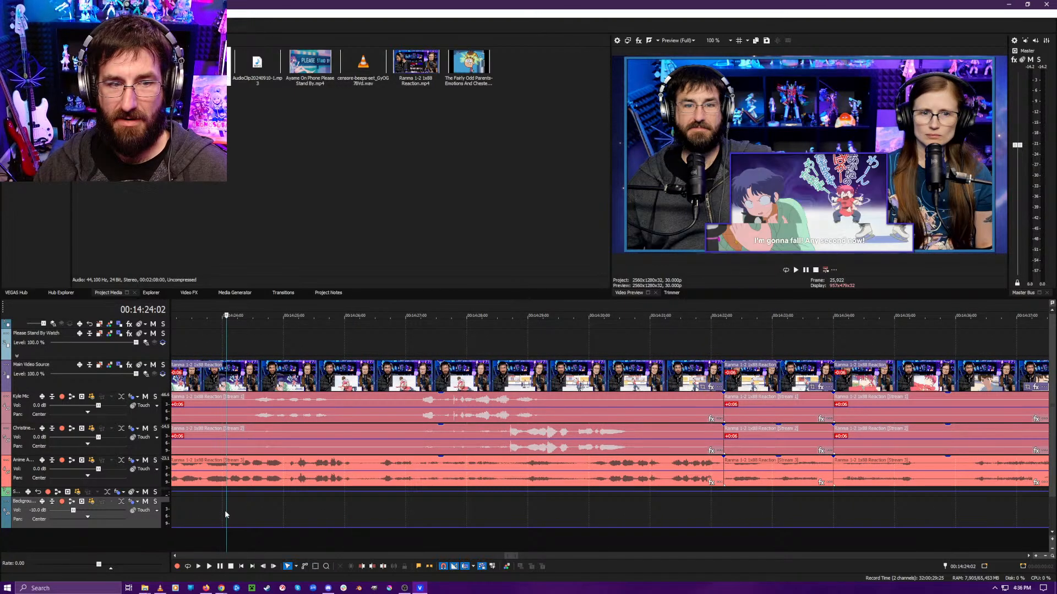
{"action": "scroll", "coordinate": [307, 517], "scroll_direction": "up", "scroll_amount": 3}
{"action": "left_click", "coordinate": [601, 509]}
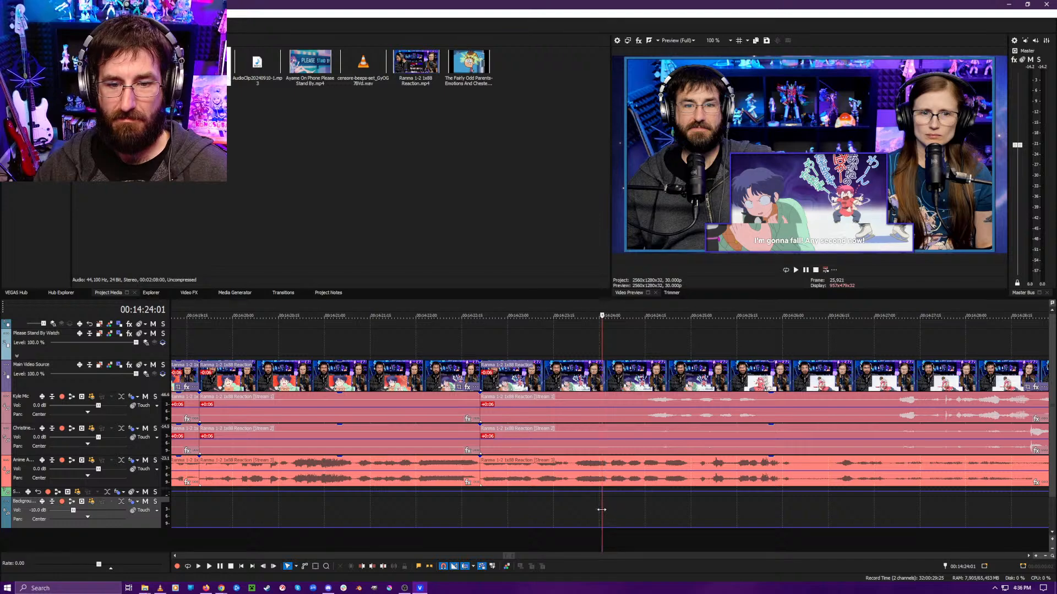
{"action": "left_click", "coordinate": [599, 510]}
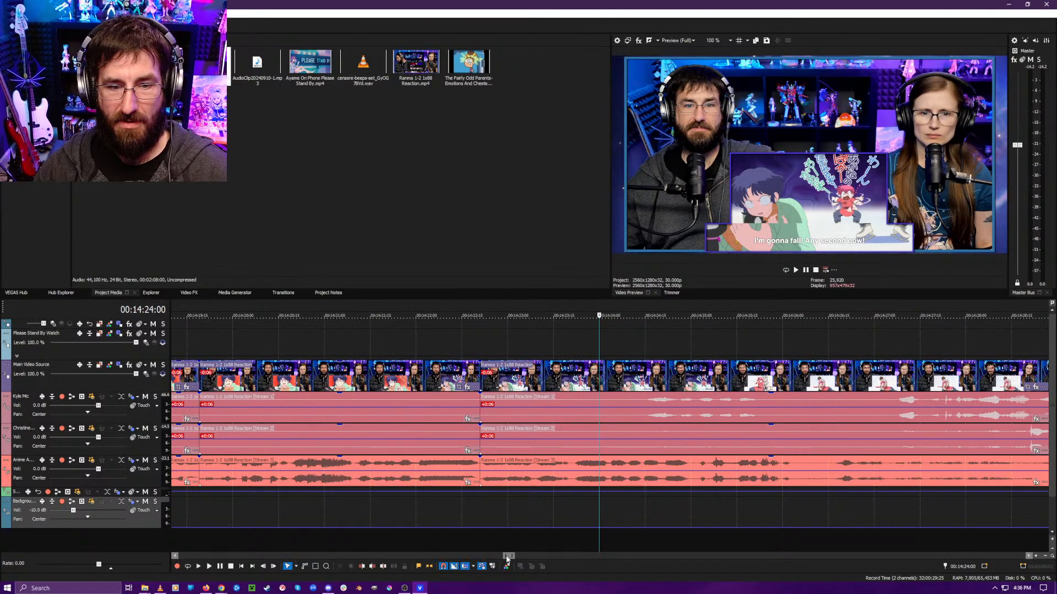
{"action": "scroll", "coordinate": [467, 516], "scroll_direction": "down", "scroll_amount": 10}
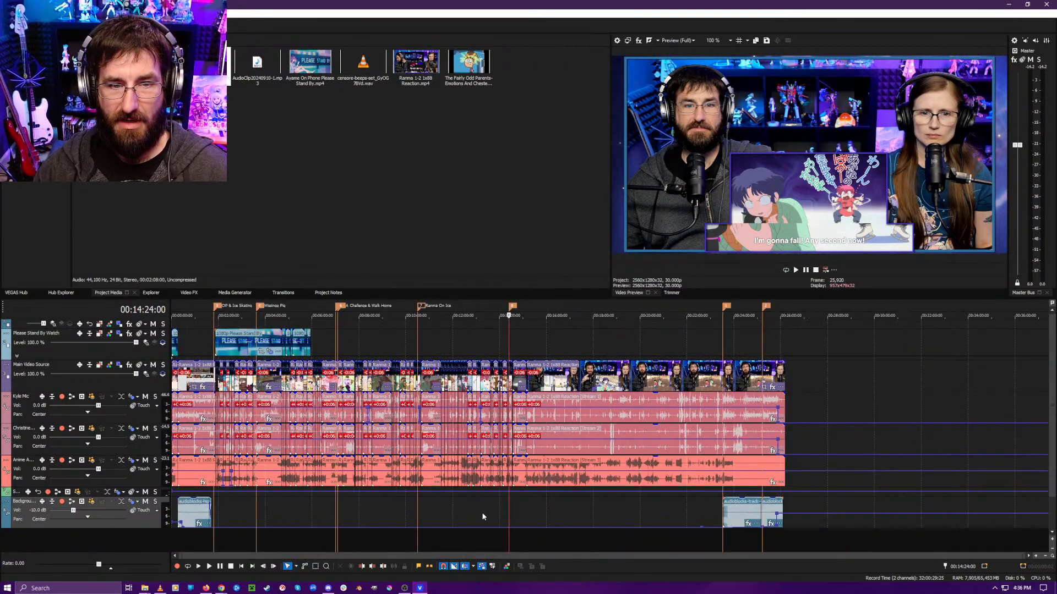
{"action": "scroll", "coordinate": [555, 365], "scroll_direction": "up", "scroll_amount": 3}
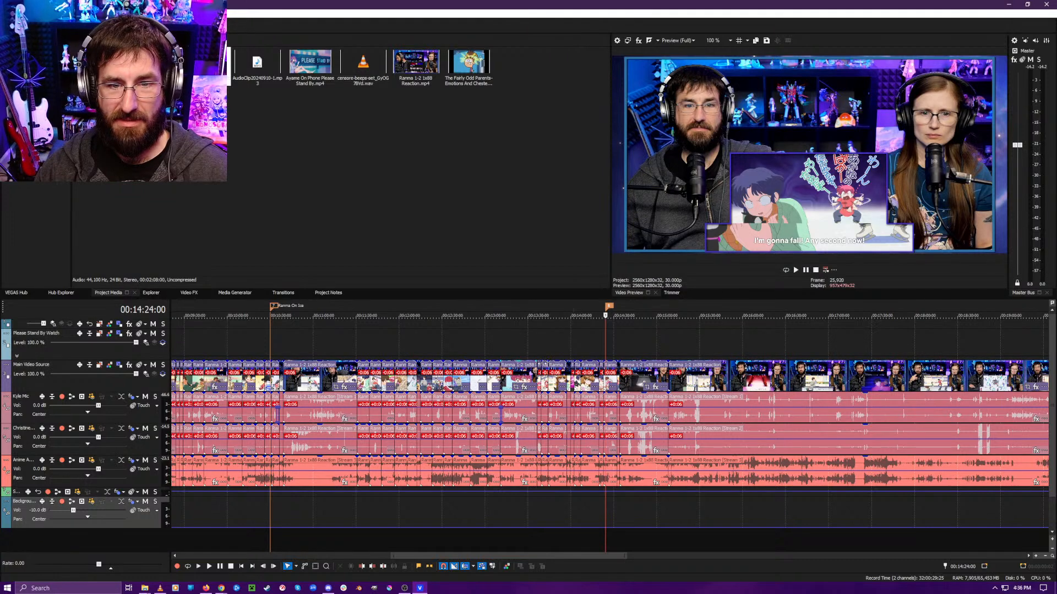
{"action": "right_click", "coordinate": [610, 307]}
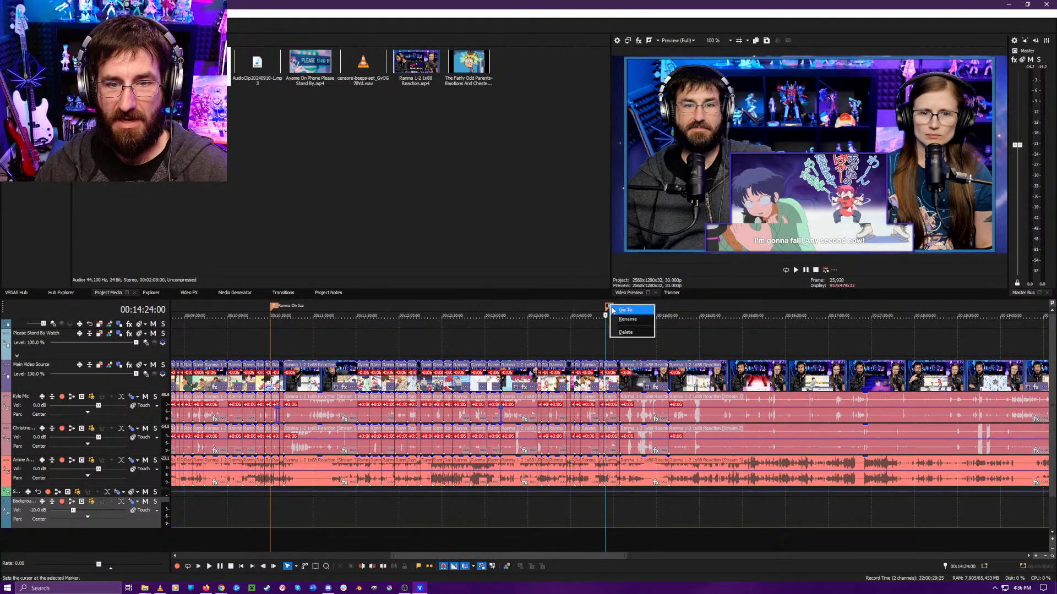
{"action": "left_click", "coordinate": [618, 322]}
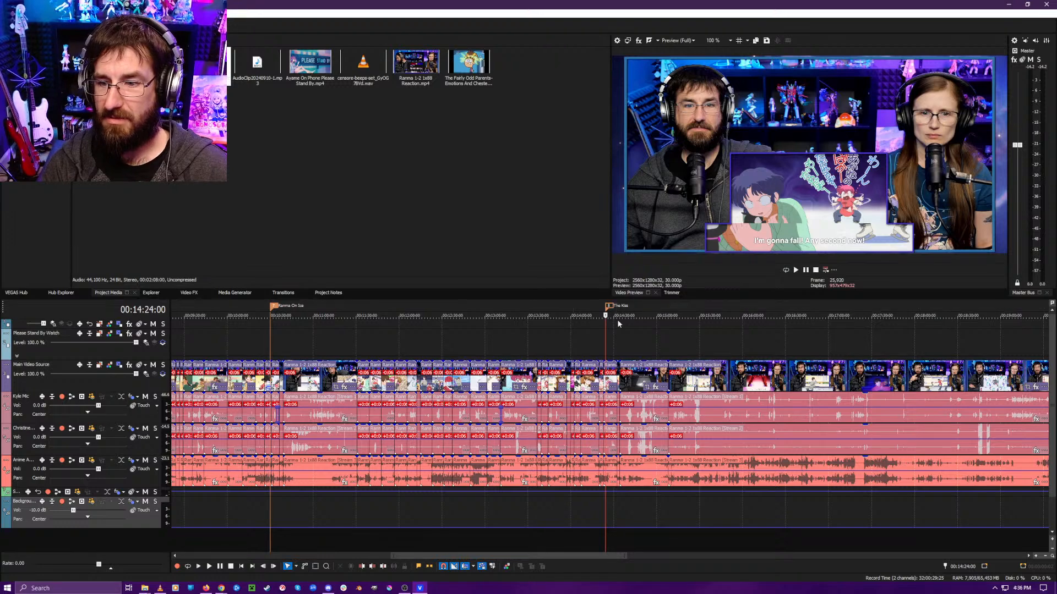
- Look over the whole timeline and move the playhead to 6:02:05, just past the last Please Stand By clip
{"action": "scroll", "coordinate": [654, 470], "scroll_direction": "down", "scroll_amount": 3}
{"action": "left_click", "coordinate": [539, 424]}
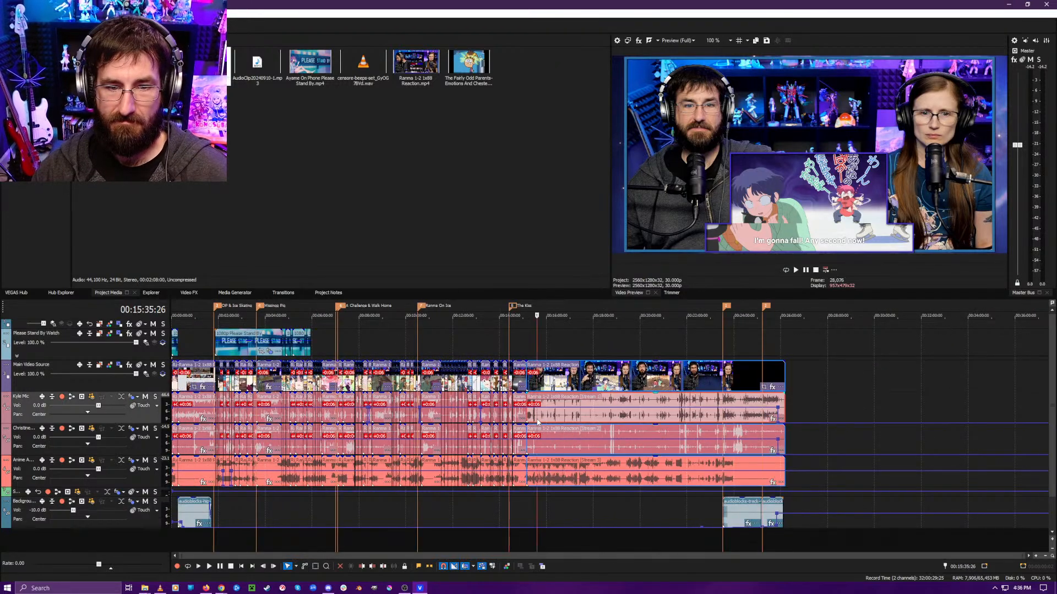
{"action": "scroll", "coordinate": [576, 449], "scroll_direction": "up", "scroll_amount": 3}
{"action": "scroll", "coordinate": [578, 445], "scroll_direction": "down", "scroll_amount": 3}
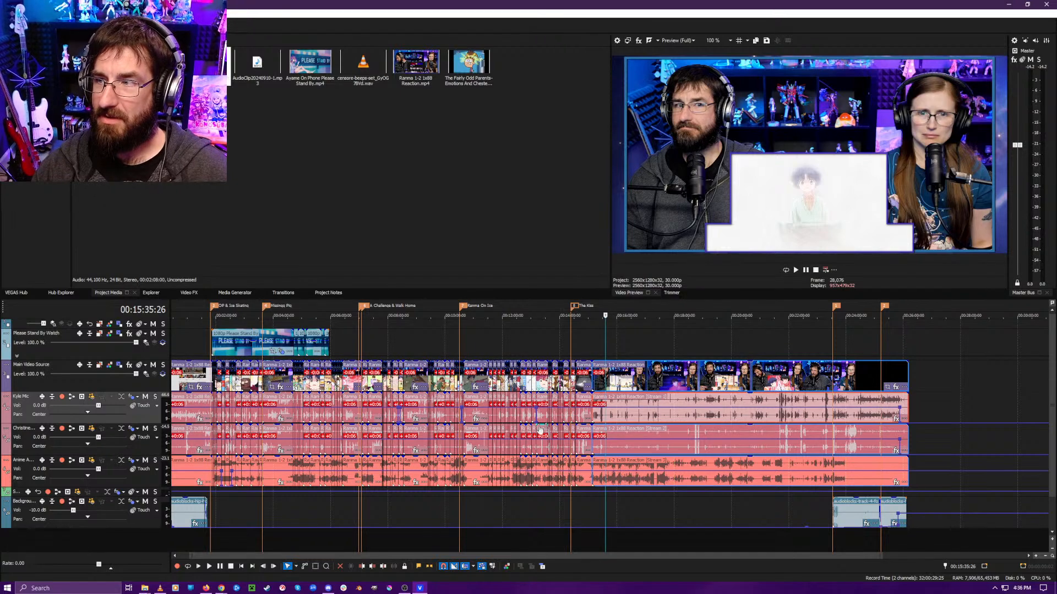
{"action": "left_click", "coordinate": [332, 347]}
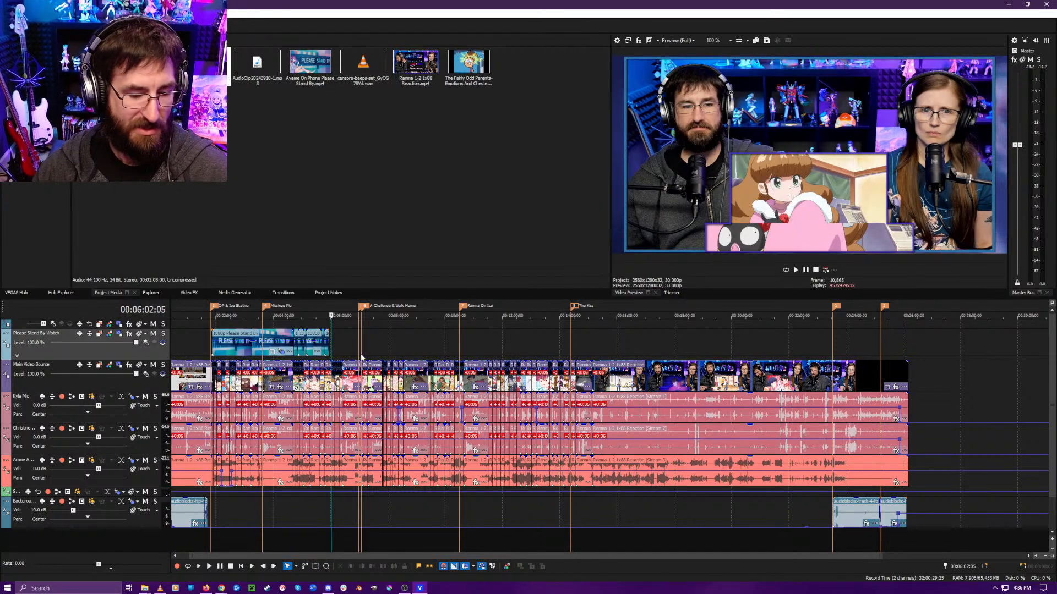
{"action": "scroll", "coordinate": [362, 358], "scroll_direction": "up", "scroll_amount": 3}
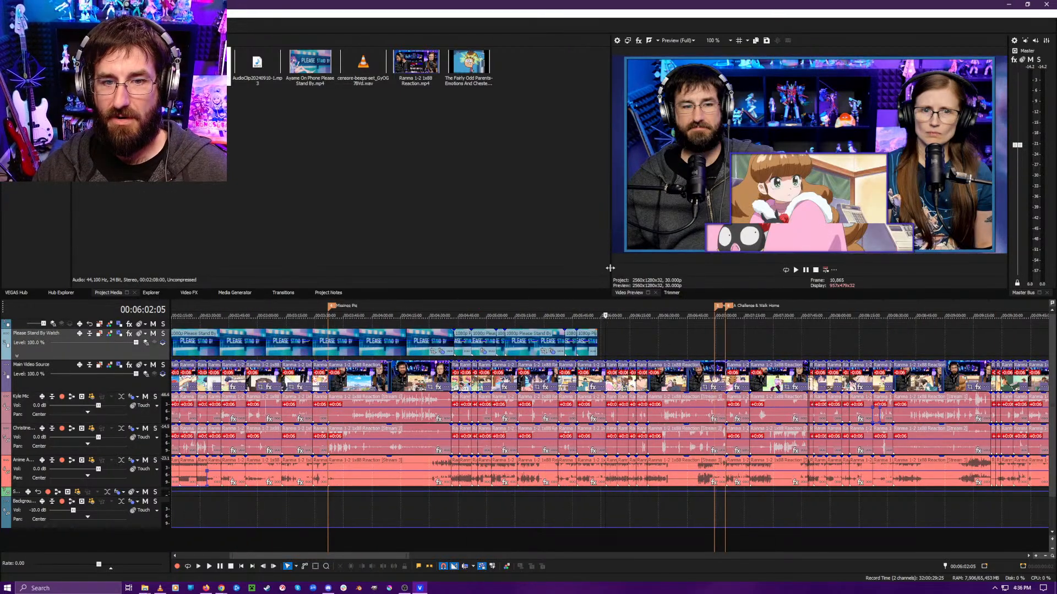
- Enlarge the video preview and scrub the uncovered footage past the Please Stand By clips to 6:39:21
{"action": "left_click_drag", "start_coordinate": [609, 268], "coordinate": [496, 268]}
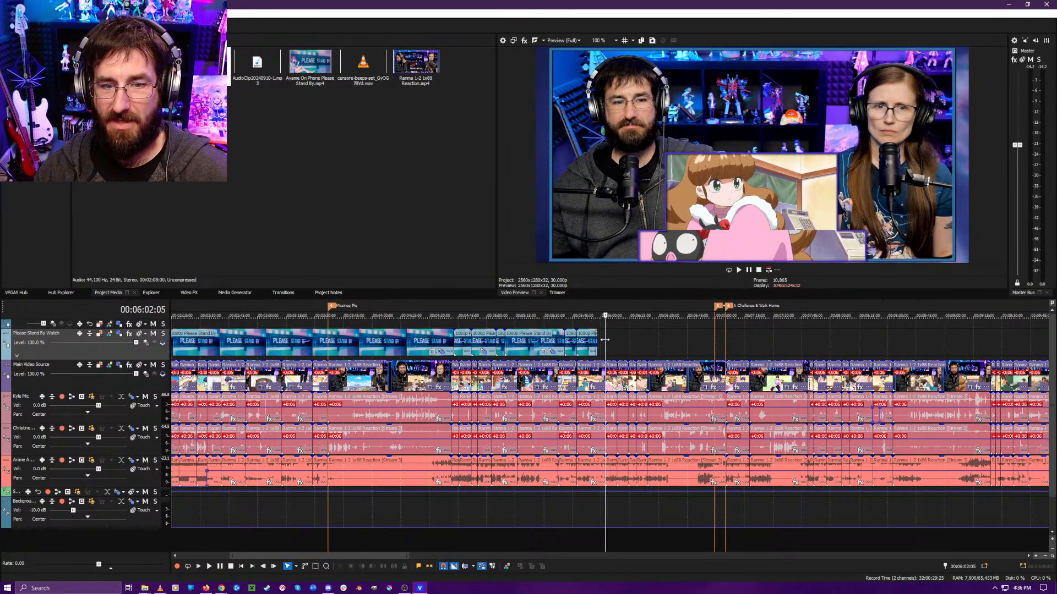
{"action": "left_click_drag", "start_coordinate": [604, 339], "coordinate": [676, 336]}
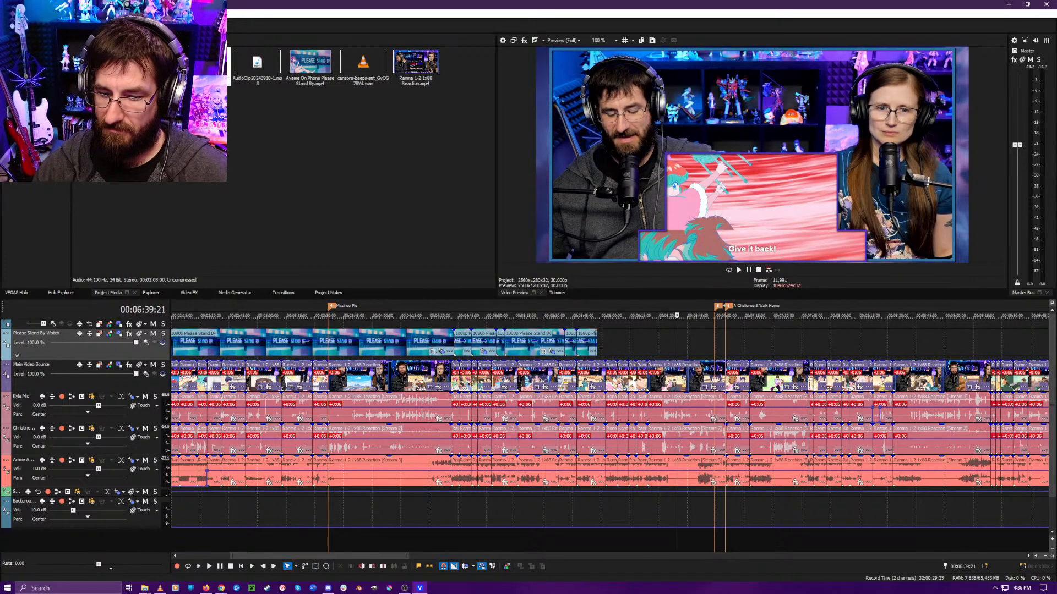
{"action": "key", "text": "alt+Tab"}
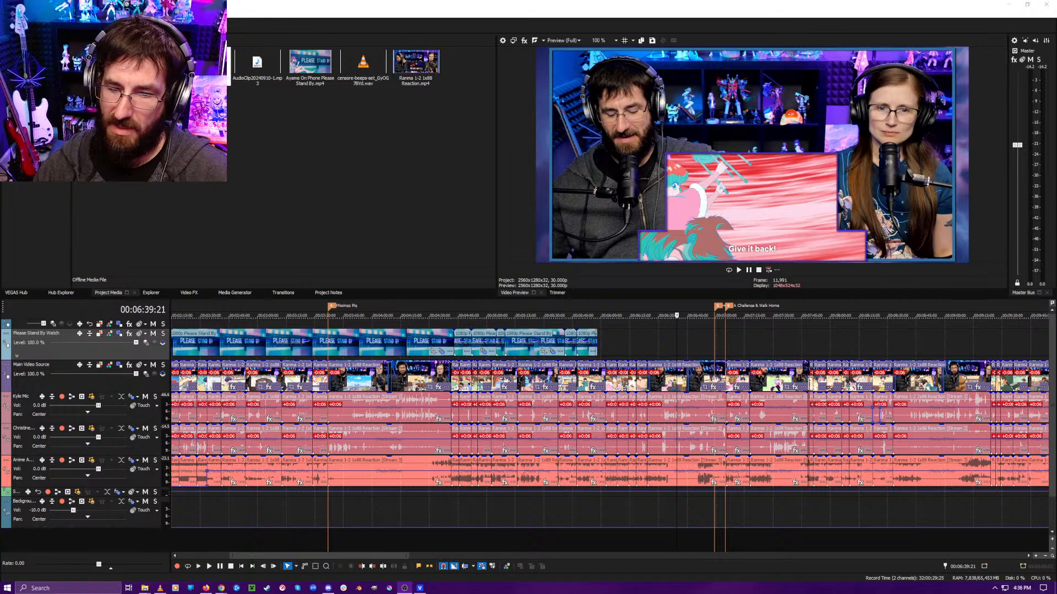
{"action": "left_click", "coordinate": [678, 343]}
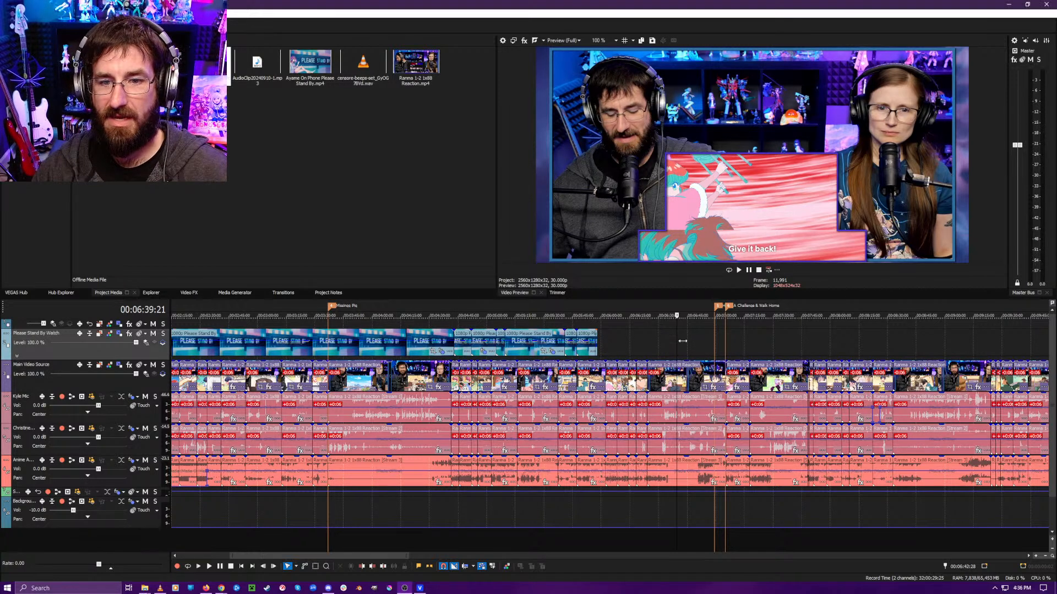
- Scrub through the already cut reaction footage from about 6:39 to 9:20, covering the Challenge & Walk Home section
{"action": "left_click", "coordinate": [707, 342]}
{"action": "left_click_drag", "start_coordinate": [708, 343], "coordinate": [880, 342]}
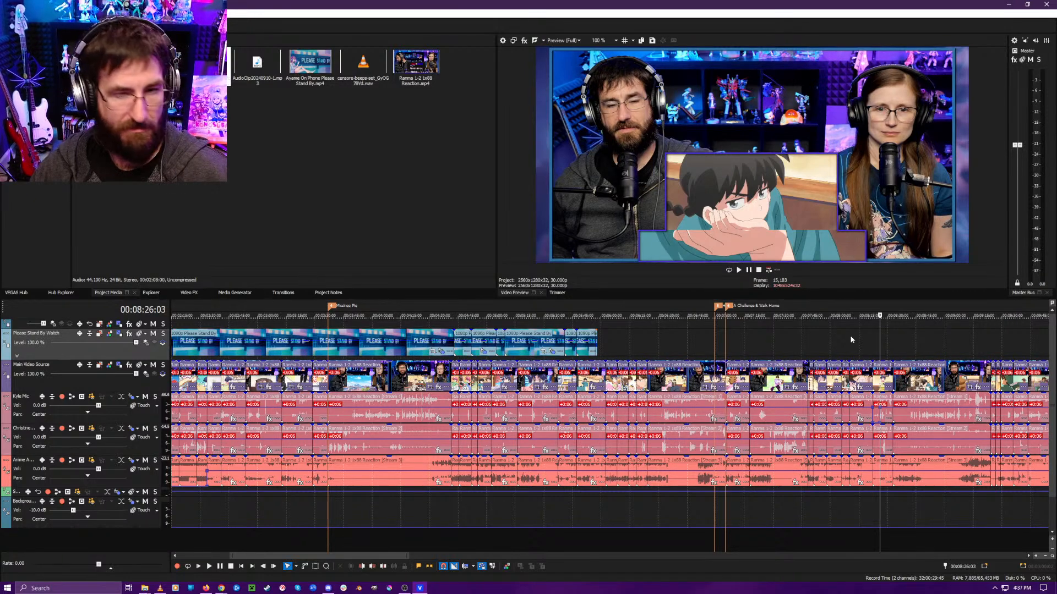
{"action": "scroll", "coordinate": [717, 366], "scroll_direction": "down", "scroll_amount": 1}
{"action": "scroll", "coordinate": [717, 366], "scroll_direction": "down", "scroll_amount": 3}
{"action": "left_click", "coordinate": [605, 343]}
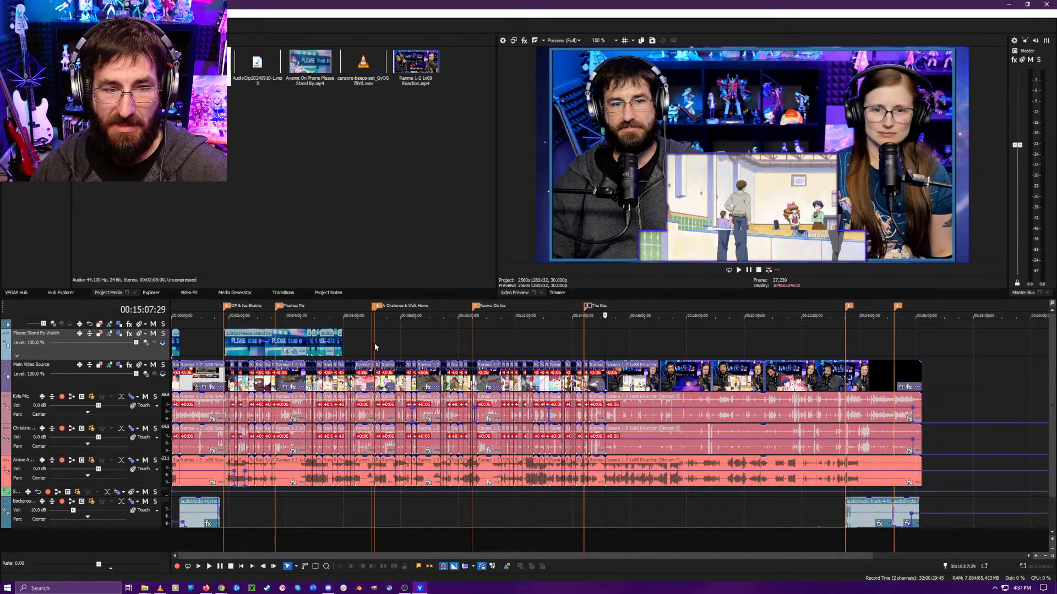
{"action": "left_click", "coordinate": [374, 343]}
{"action": "scroll", "coordinate": [375, 342], "scroll_direction": "up", "scroll_amount": 4}
{"action": "left_click", "coordinate": [612, 344]}
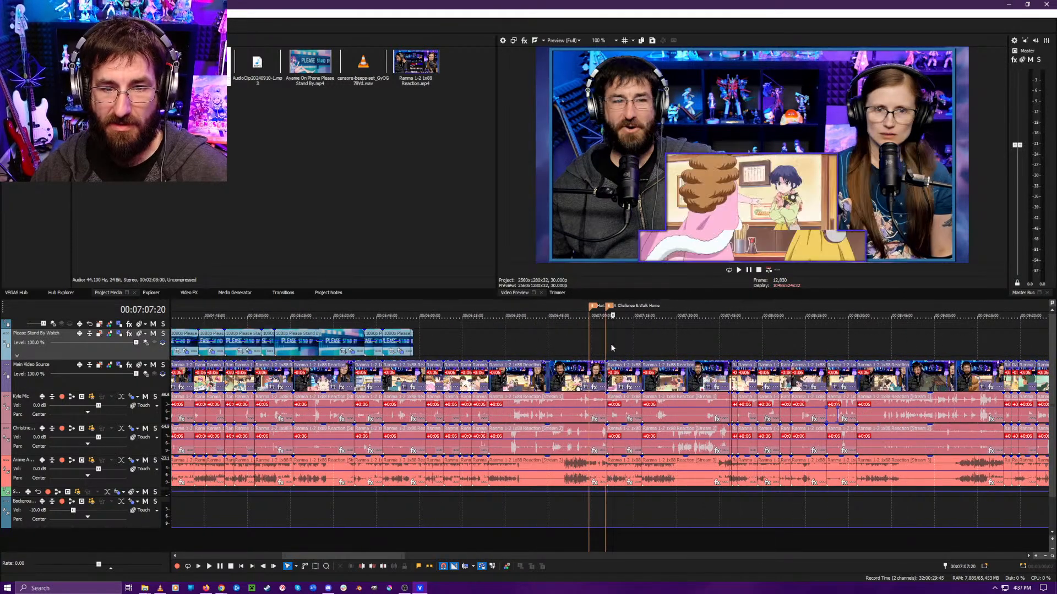
{"action": "left_click_drag", "start_coordinate": [613, 347], "coordinate": [993, 355]}
{"action": "scroll", "coordinate": [771, 399], "scroll_direction": "down", "scroll_amount": 5}
{"action": "scroll", "coordinate": [720, 396], "scroll_direction": "up", "scroll_amount": 3}
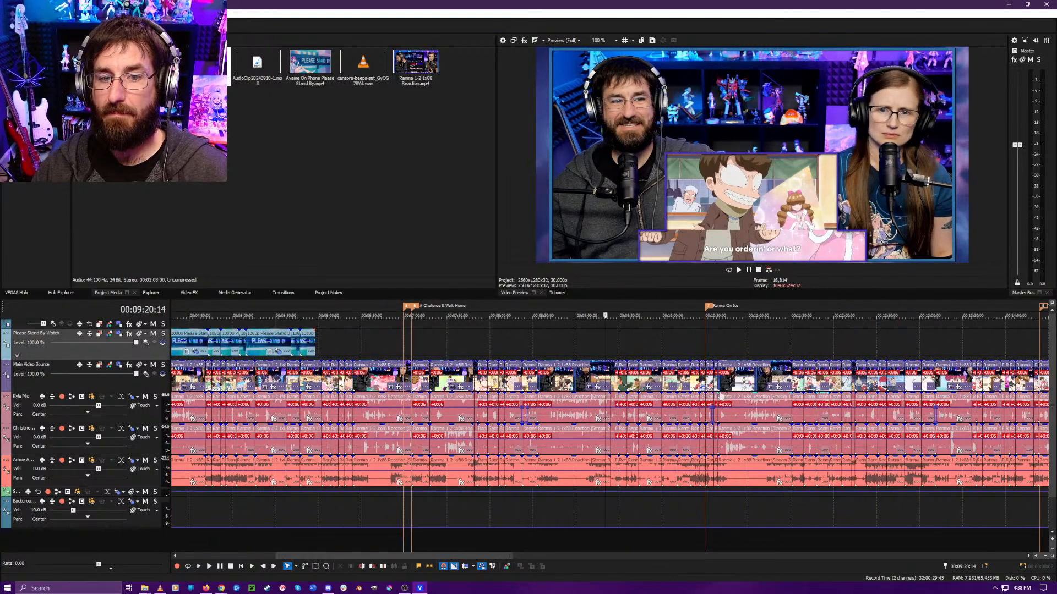
- Review the edited footage from about 9:20 past the Ranma On Ice marker to about 12:12
{"action": "scroll", "coordinate": [610, 349], "scroll_direction": "up", "scroll_amount": 4}
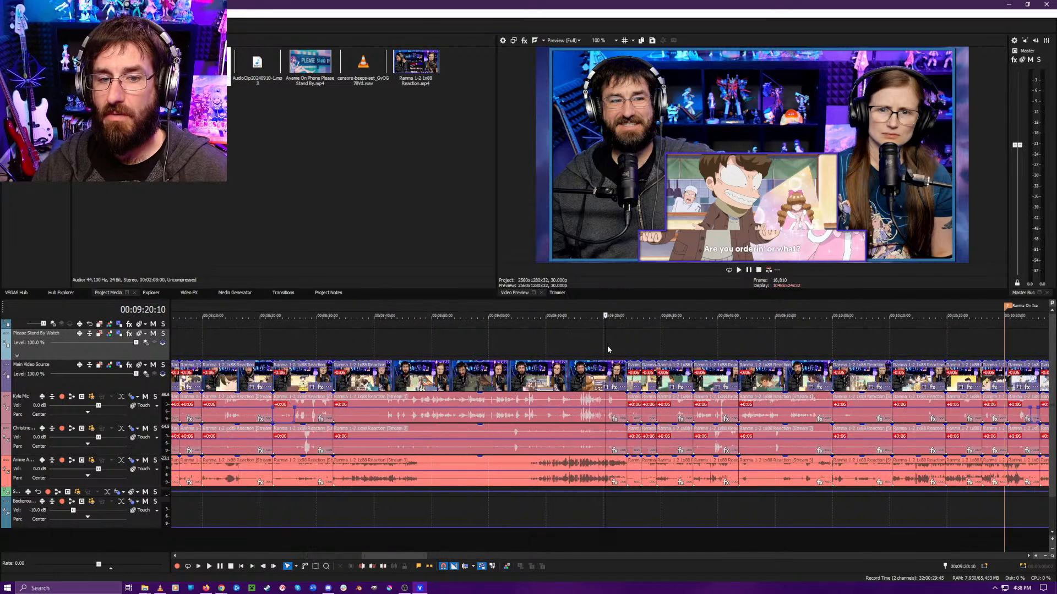
{"action": "left_click_drag", "start_coordinate": [606, 346], "coordinate": [964, 346]}
{"action": "scroll", "coordinate": [964, 366], "scroll_direction": "down", "scroll_amount": 3}
{"action": "scroll", "coordinate": [963, 367], "scroll_direction": "up", "scroll_amount": 1}
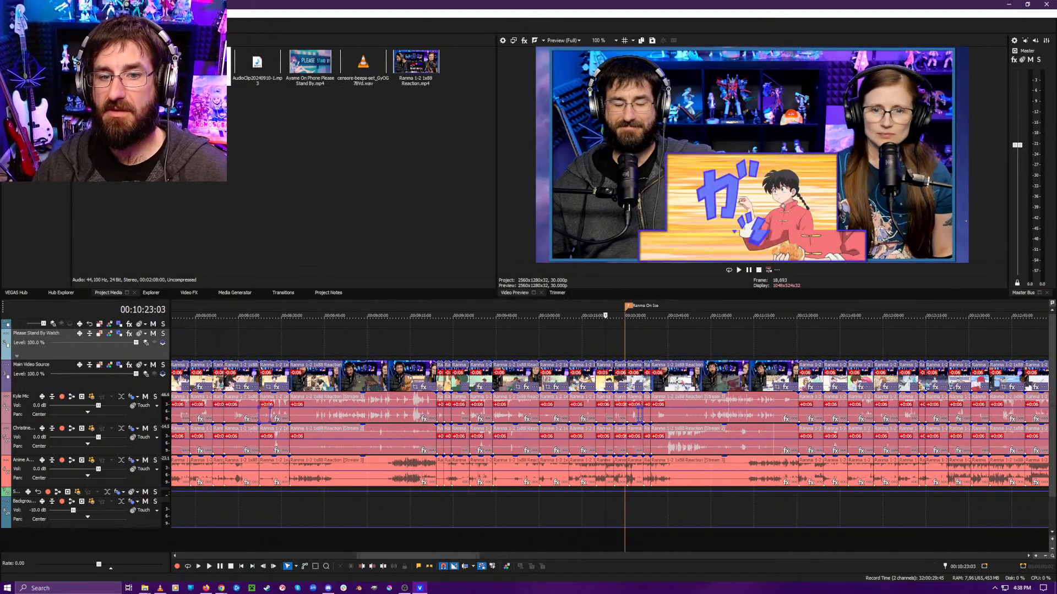
{"action": "left_click_drag", "start_coordinate": [605, 342], "coordinate": [819, 353]}
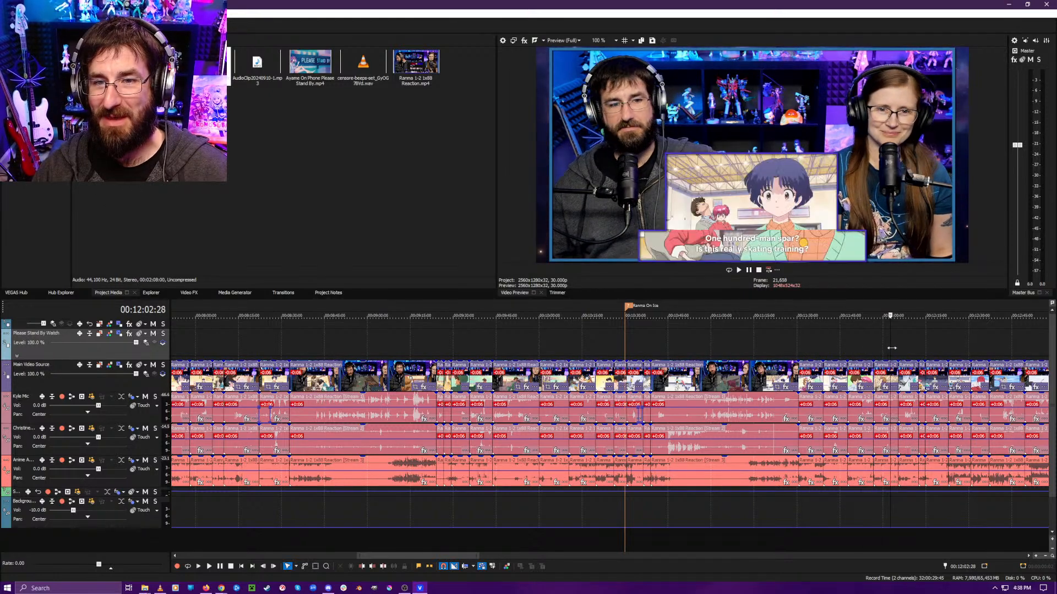
{"action": "left_click_drag", "start_coordinate": [874, 350], "coordinate": [917, 347]}
{"action": "scroll", "coordinate": [601, 350], "scroll_direction": "down", "scroll_amount": 5}
{"action": "scroll", "coordinate": [601, 350], "scroll_direction": "up", "scroll_amount": 6}
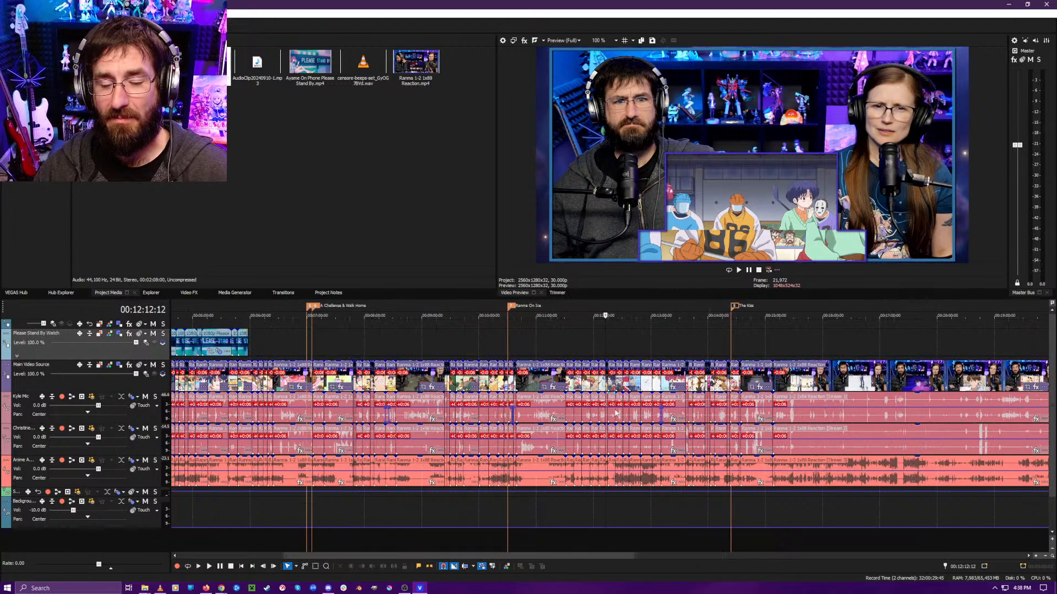
- Check the cuts from about 12:12 past The Kiss marker to about 15:31, examining individual clip boundaries closely
{"action": "scroll", "coordinate": [601, 350], "scroll_direction": "down", "scroll_amount": 1}
{"action": "left_click_drag", "start_coordinate": [601, 350], "coordinate": [696, 339]}
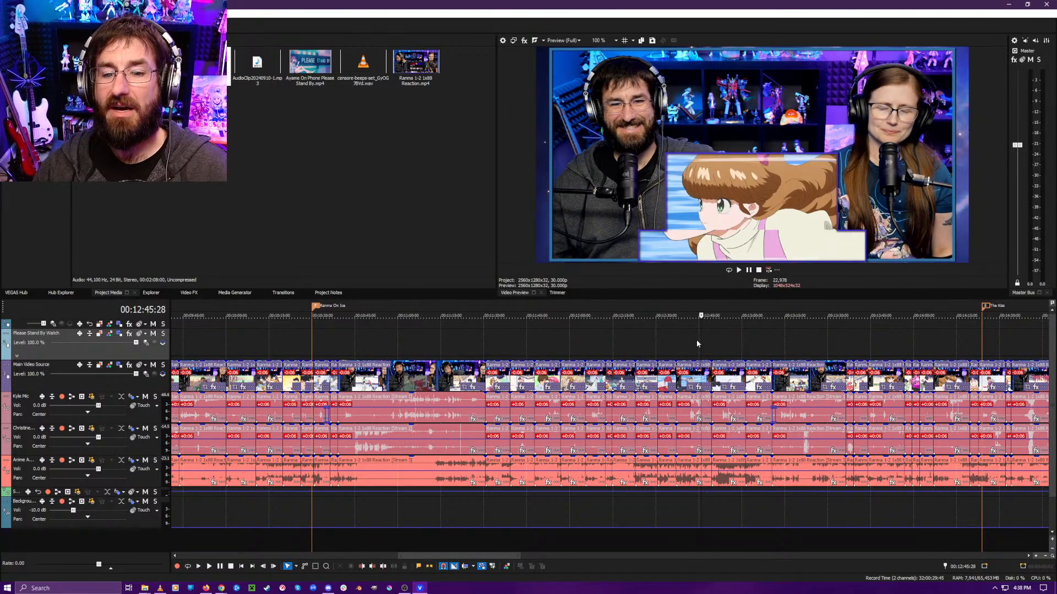
{"action": "scroll", "coordinate": [685, 349], "scroll_direction": "up", "scroll_amount": 6}
{"action": "left_click_drag", "start_coordinate": [605, 349], "coordinate": [607, 352]}
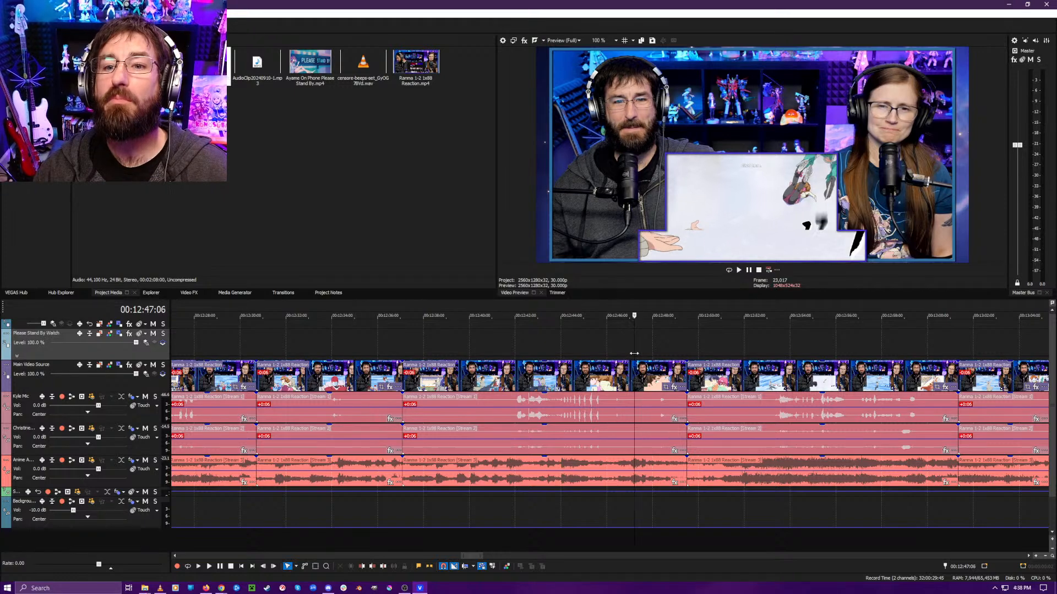
{"action": "left_click_drag", "start_coordinate": [631, 354], "coordinate": [687, 350]}
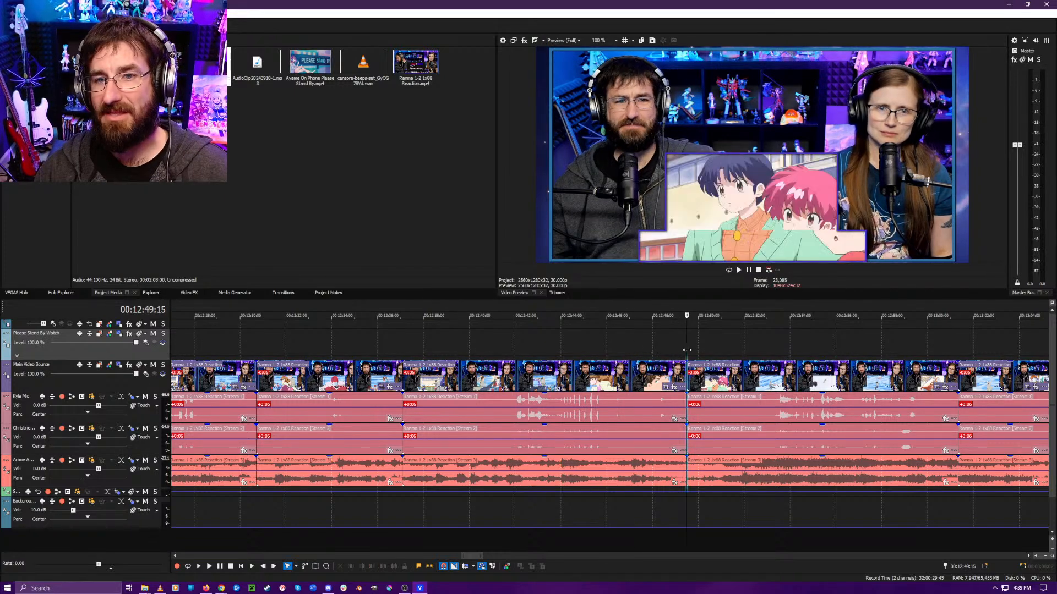
{"action": "scroll", "coordinate": [669, 360], "scroll_direction": "down", "scroll_amount": 6}
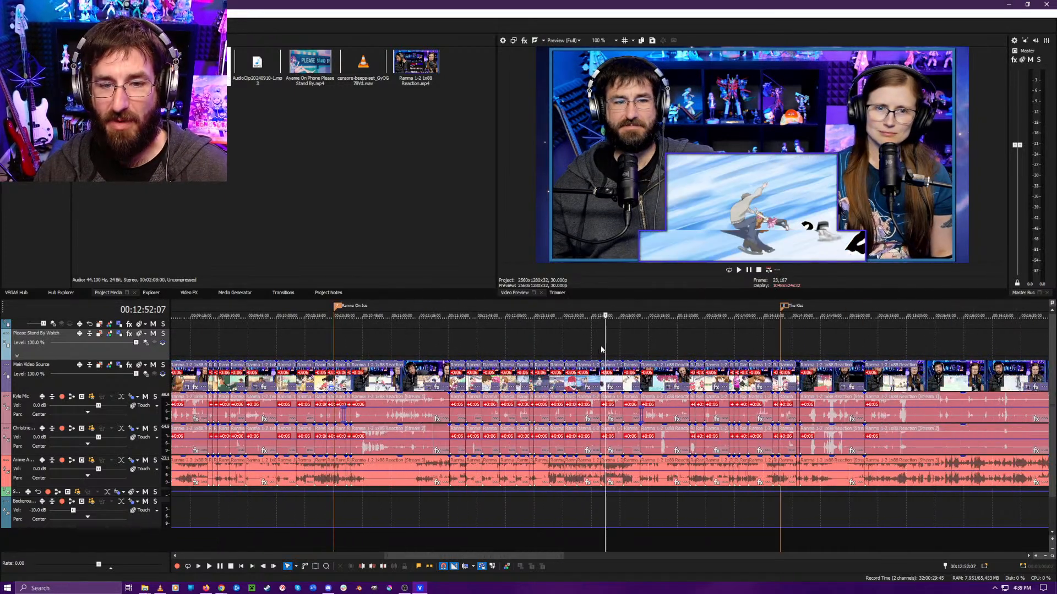
{"action": "left_click_drag", "start_coordinate": [604, 344], "coordinate": [689, 342]}
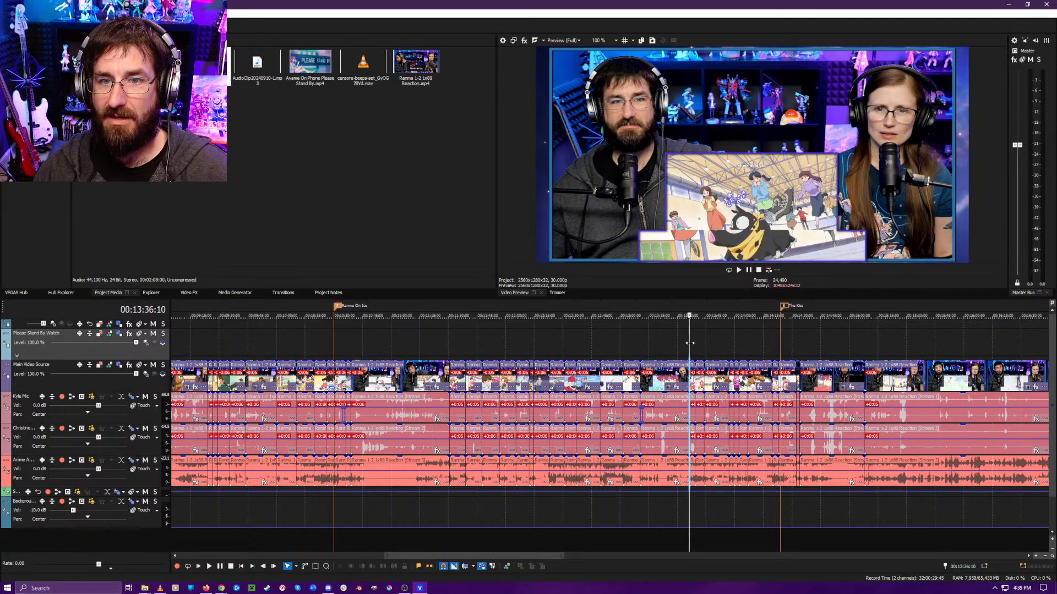
{"action": "scroll", "coordinate": [683, 346], "scroll_direction": "up", "scroll_amount": 10}
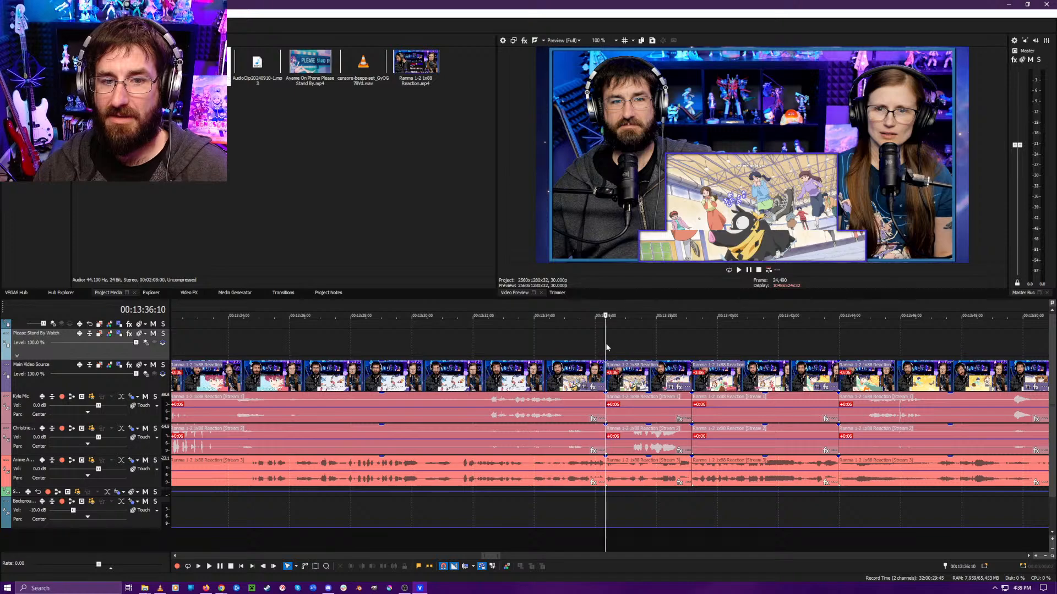
{"action": "key", "text": "space"}
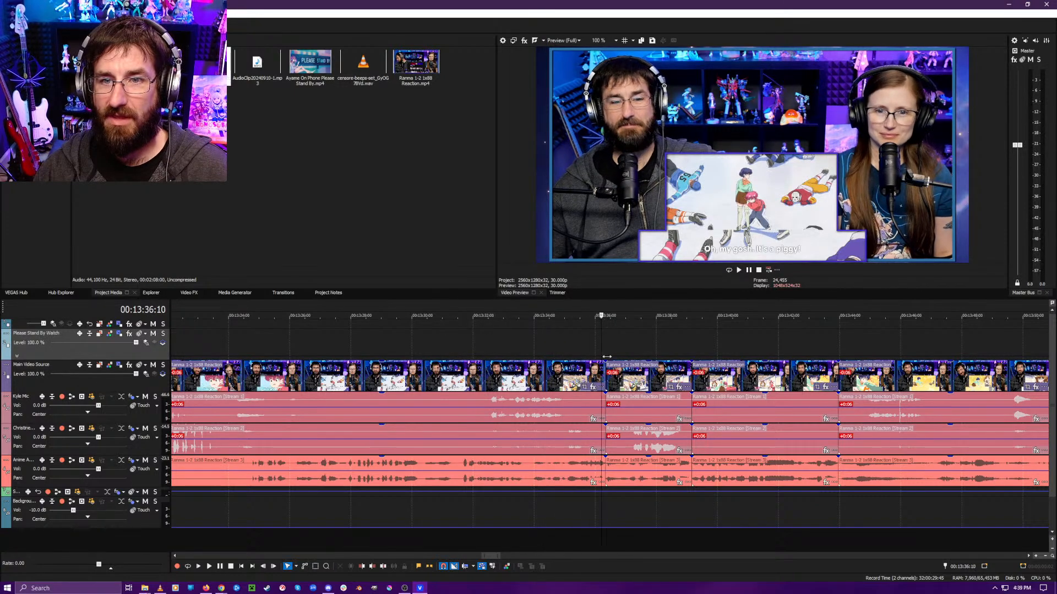
{"action": "scroll", "coordinate": [600, 347], "scroll_direction": "down", "scroll_amount": 10}
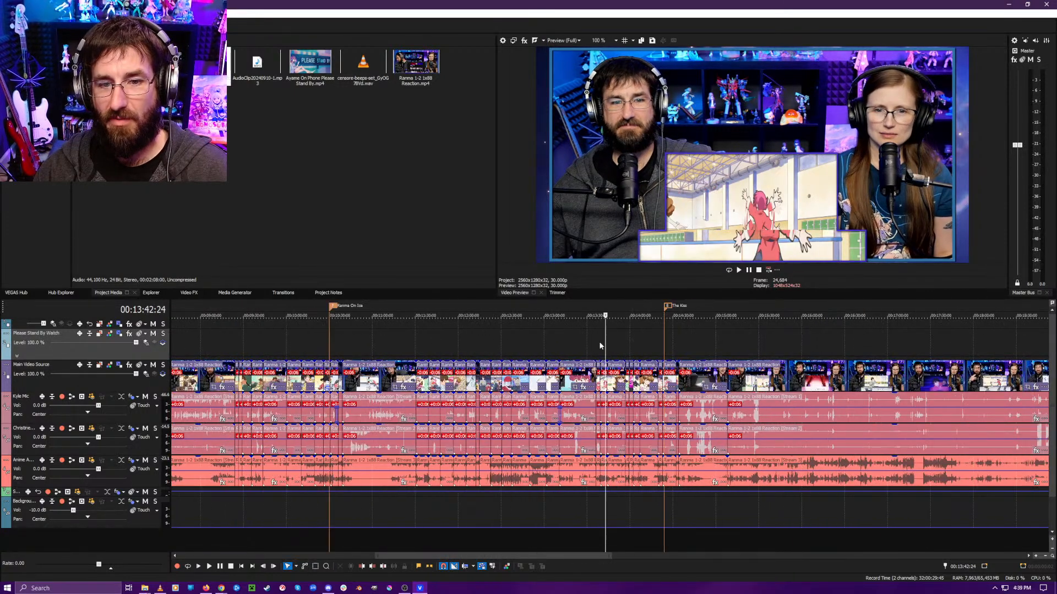
{"action": "left_click_drag", "start_coordinate": [606, 341], "coordinate": [761, 342]}
{"action": "scroll", "coordinate": [477, 364], "scroll_direction": "down", "scroll_amount": 5}
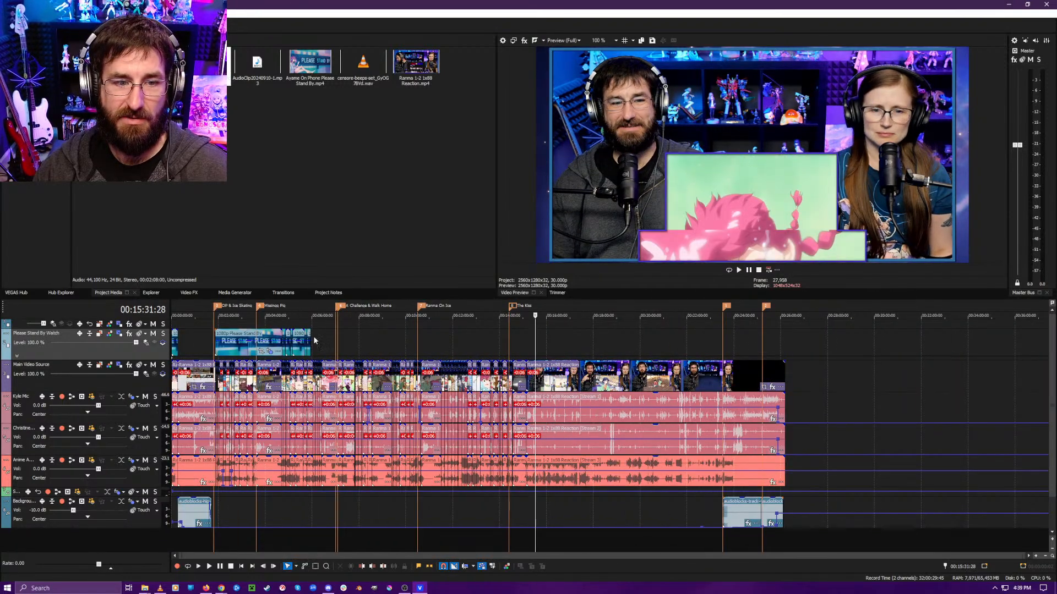
- Extend the Please Stand By overlay from its current end to the last clip cut shortly after The Kiss marker
{"action": "left_click_drag", "start_coordinate": [314, 334], "coordinate": [532, 334]}
{"action": "scroll", "coordinate": [610, 371], "scroll_direction": "up", "scroll_amount": 4}
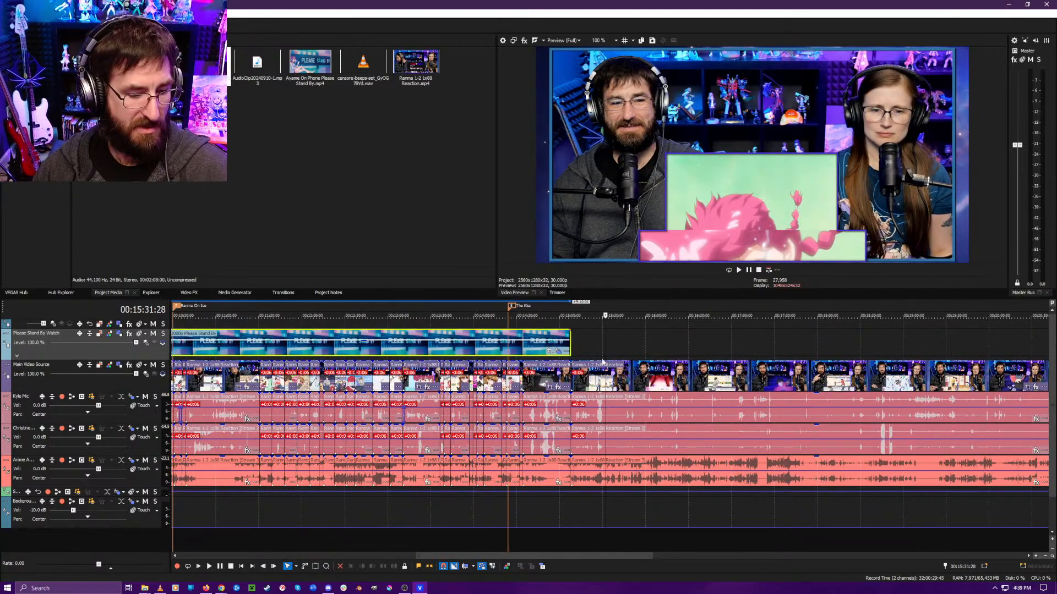
{"action": "key", "text": "space"}
{"action": "scroll", "coordinate": [644, 372], "scroll_direction": "down", "scroll_amount": 4}
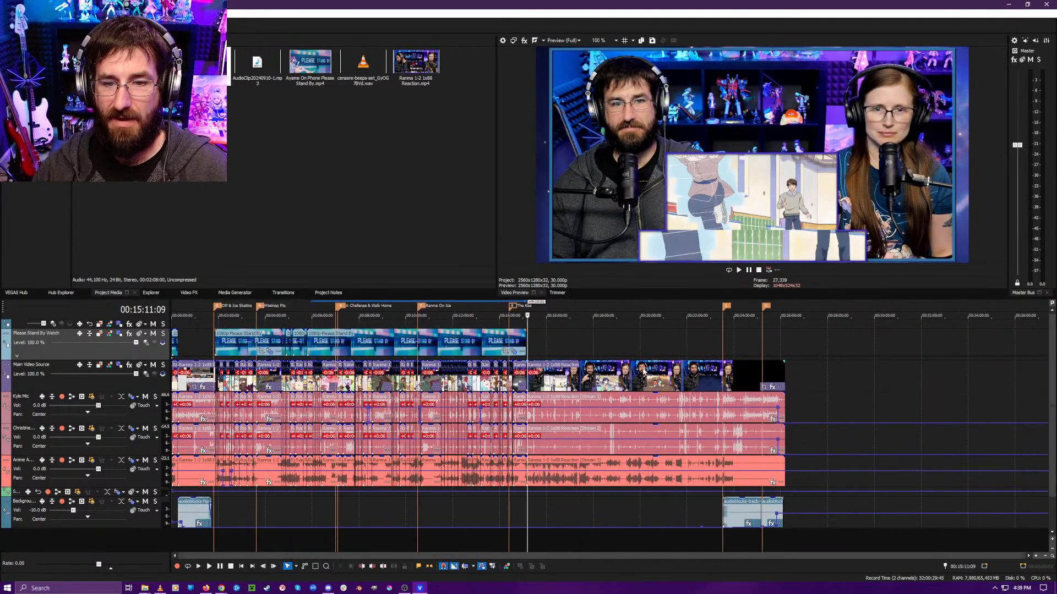
- Play back the uncut reaction footage from 15:11:09, just past the end of the Please Stand By overlay
{"action": "scroll", "coordinate": [643, 378], "scroll_direction": "up", "scroll_amount": 4}
{"action": "key", "text": "space"}
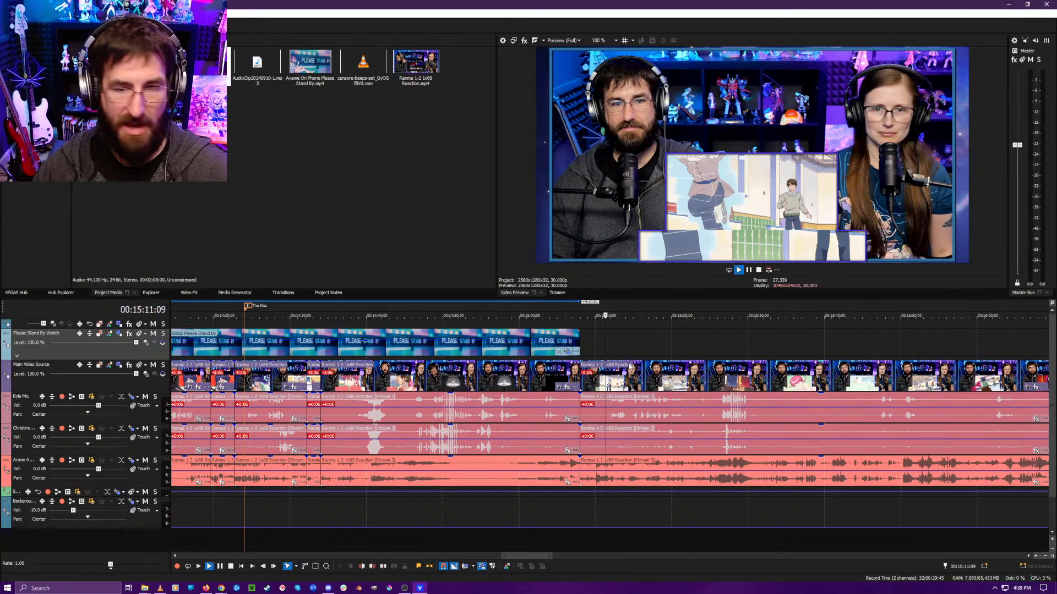
{"action": "scroll", "coordinate": [649, 369], "scroll_direction": "down", "scroll_amount": 3}
{"action": "scroll", "coordinate": [632, 514], "scroll_direction": "down", "scroll_amount": 2}
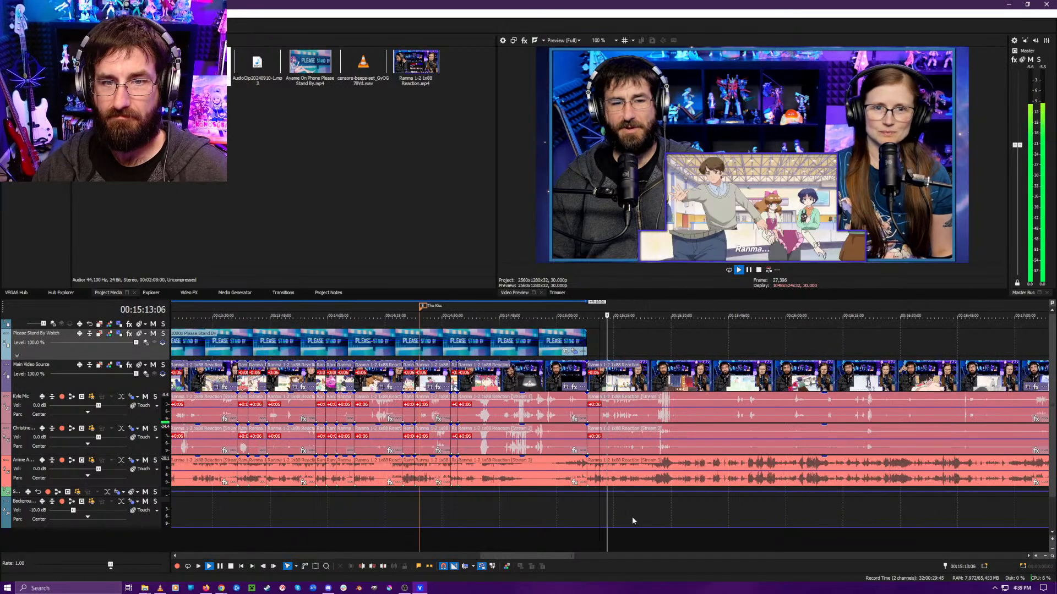
{"action": "left_click", "coordinate": [628, 534]}
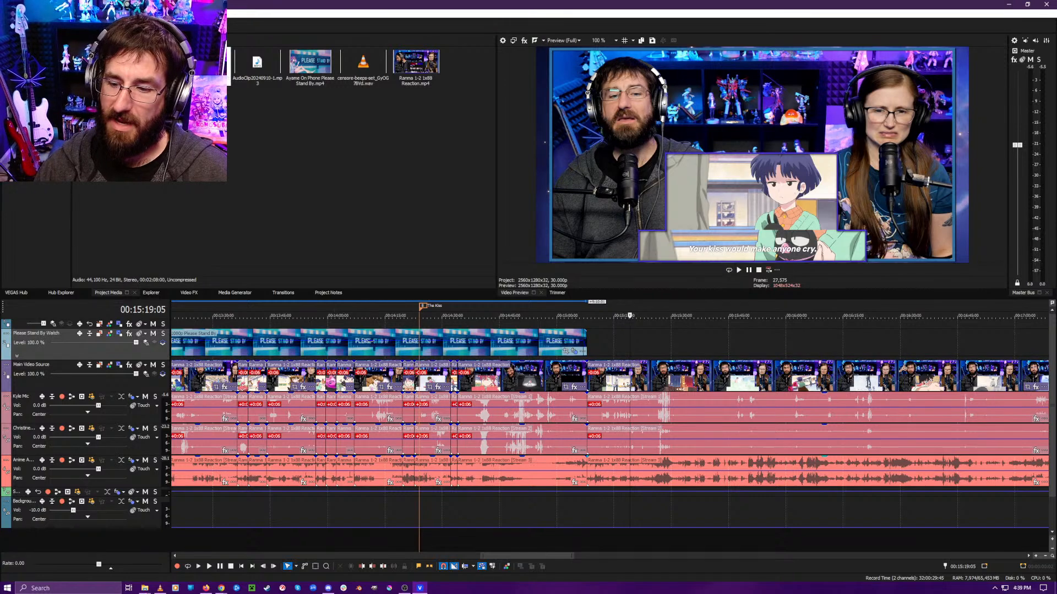
{"action": "key", "text": "alt+Tab"}
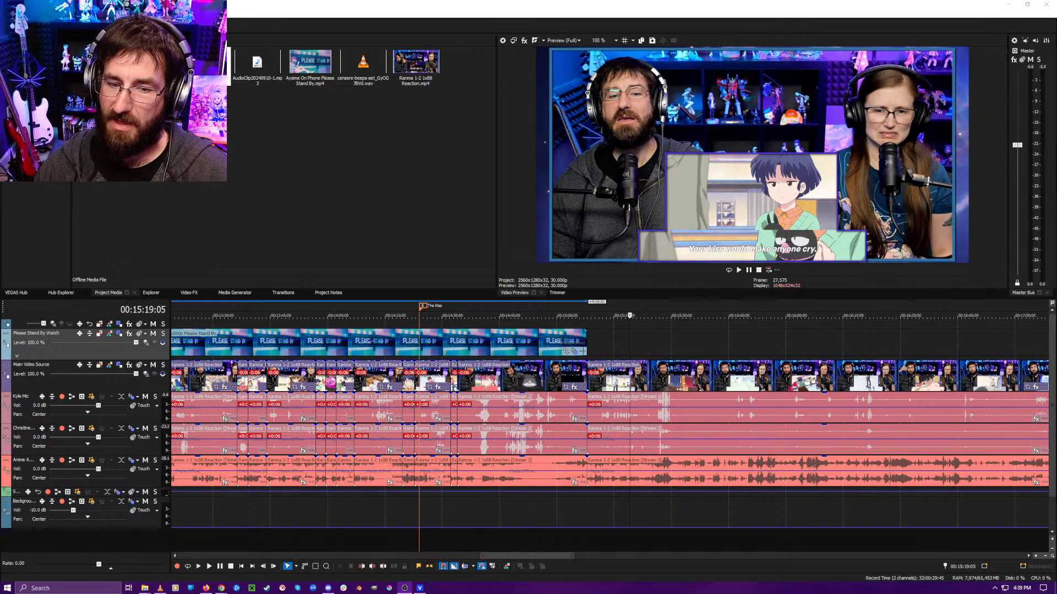
{"action": "left_click", "coordinate": [643, 552]}
{"action": "left_click", "coordinate": [603, 543]}
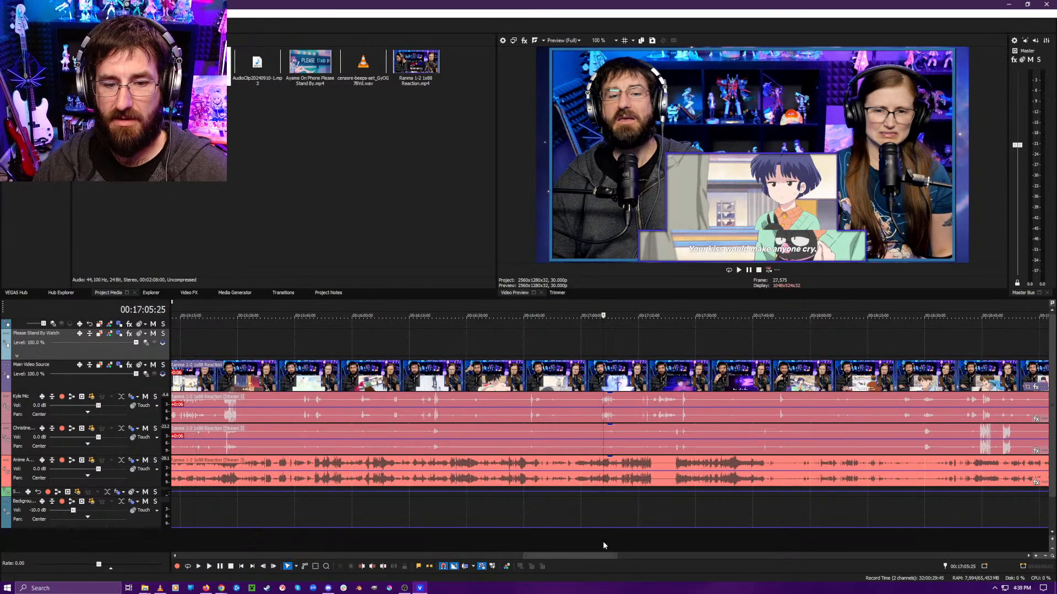
- Play on to find the end of the dialogue and split the reaction clip on all its tracks at 15:21:24
{"action": "key", "text": "space"}
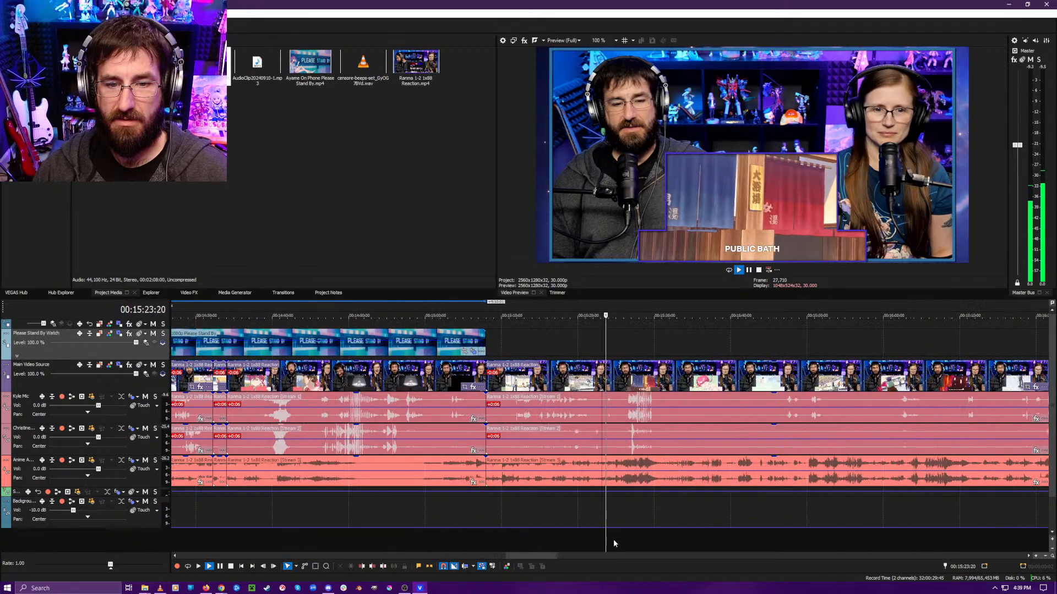
{"action": "scroll", "coordinate": [606, 539], "scroll_direction": "up", "scroll_amount": 2}
{"action": "left_click", "coordinate": [528, 537]}
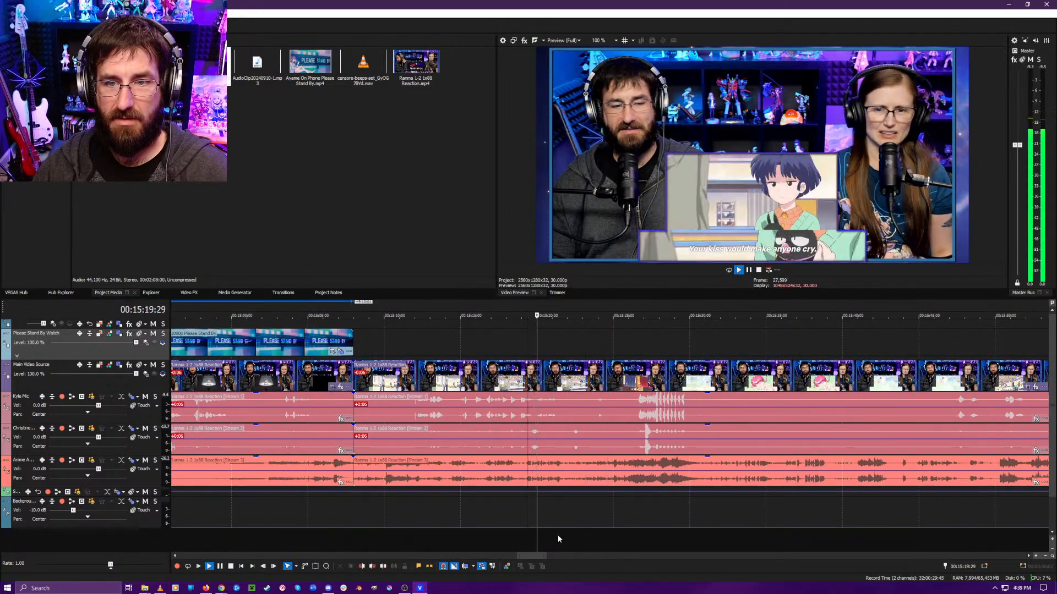
{"action": "key", "text": "Return"}
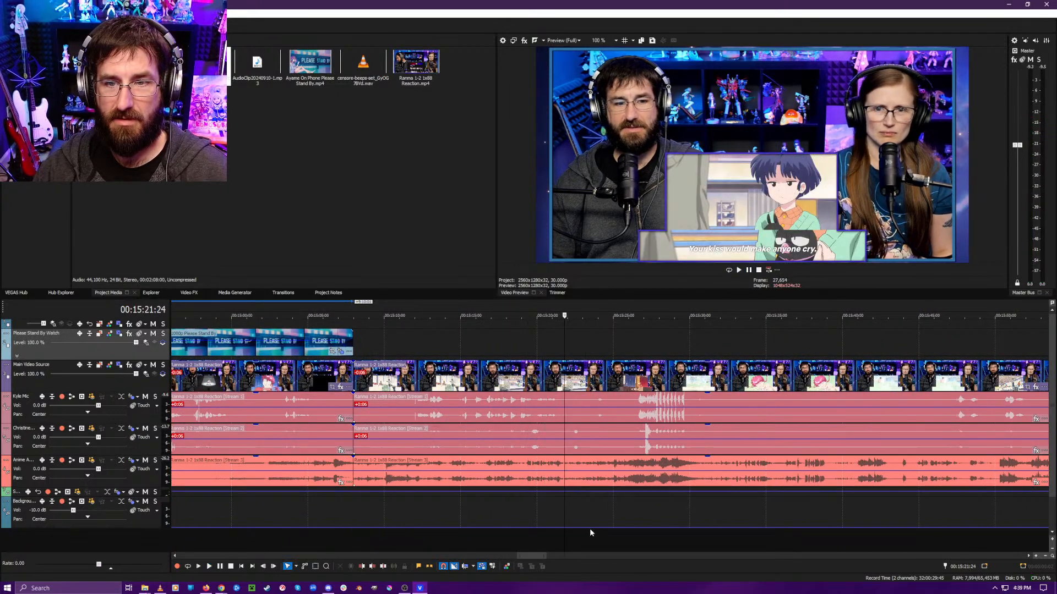
{"action": "key", "text": "s"}
- Trim the start of the clip after the split to 15:24:19 and move it back to close the gap
{"action": "key", "text": "space"}
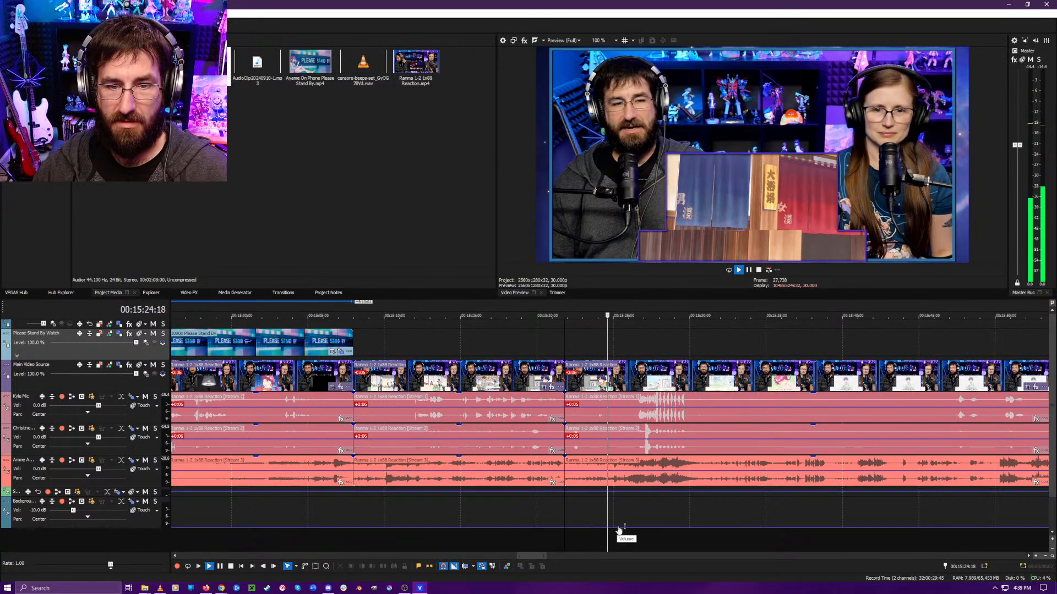
{"action": "left_click", "coordinate": [608, 533]}
{"action": "key", "text": "space"}
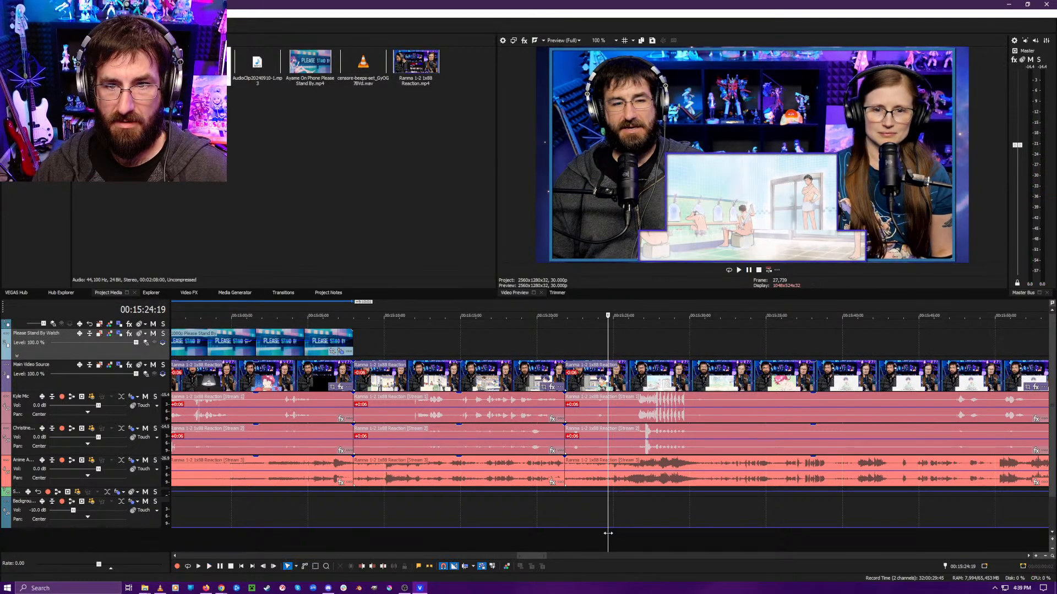
{"action": "key", "text": "alt+["}
{"action": "key", "text": "space"}
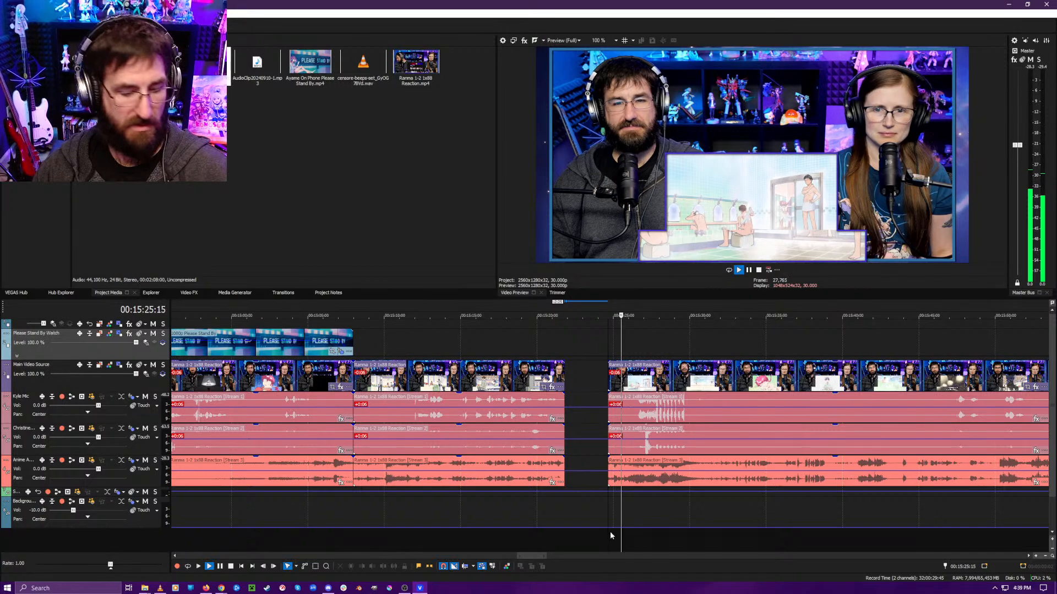
{"action": "key", "text": "space"}
{"action": "left_click_drag", "start_coordinate": [671, 387], "coordinate": [624, 385]}
- Play through the closed join and split the reaction clip again at 15:27:25
{"action": "key", "text": "space"}
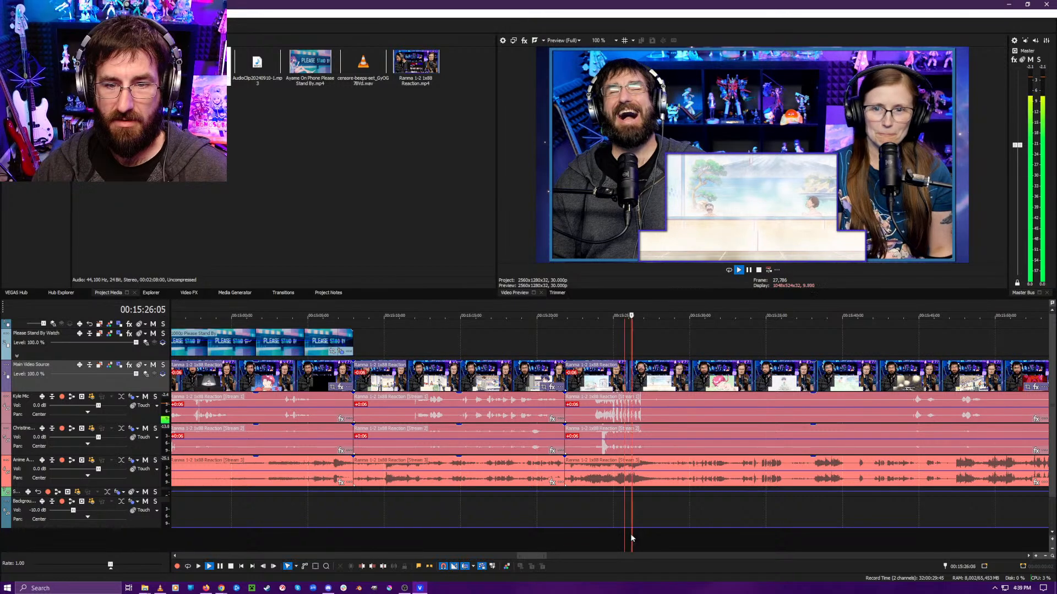
{"action": "key", "text": "Return"}
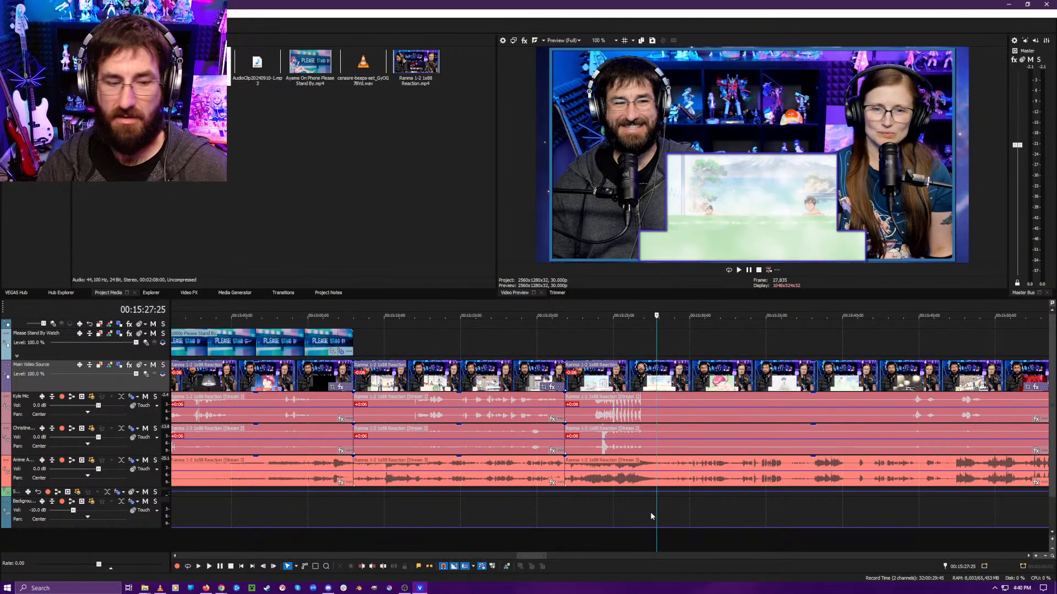
{"action": "key", "text": "s"}
- Find where the scene should resume, trim the start of the clip after the split to 15:36:25 and close the gap
{"action": "left_click", "coordinate": [738, 531]}
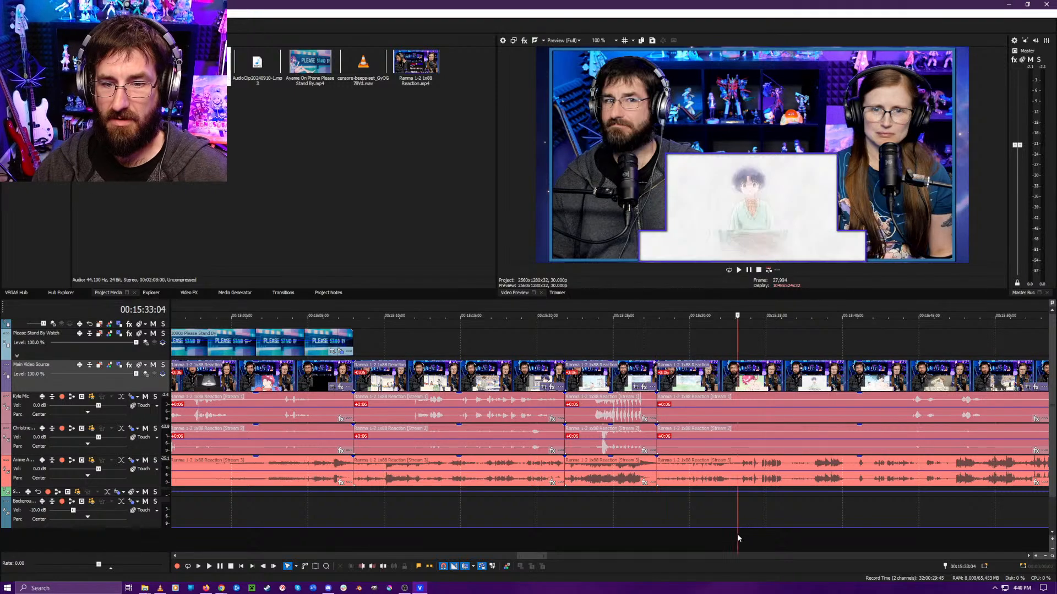
{"action": "key", "text": "space"}
{"action": "scroll", "coordinate": [693, 526], "scroll_direction": "right", "scroll_amount": 3}
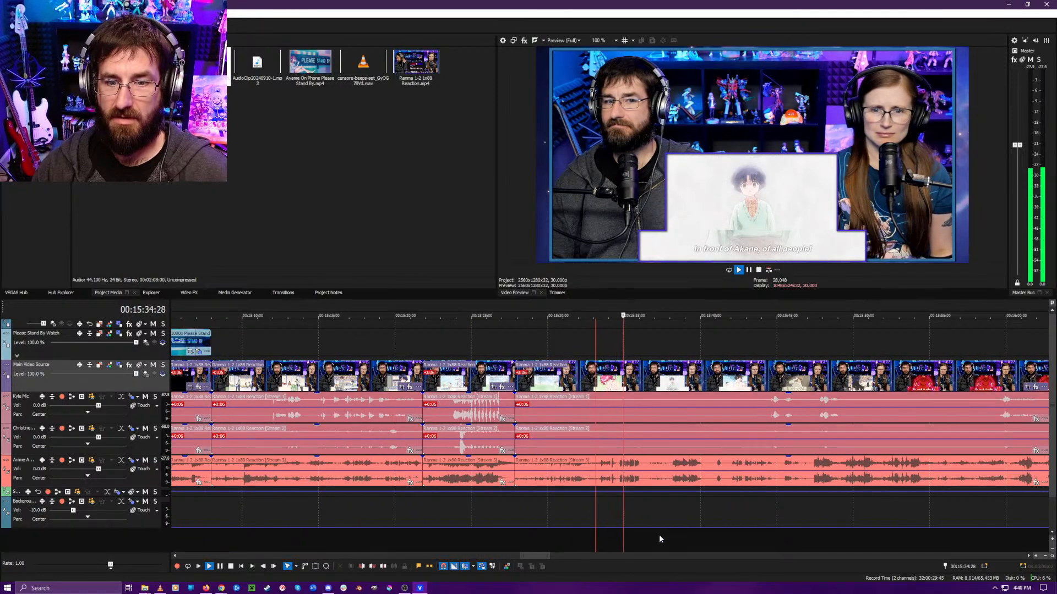
{"action": "left_click", "coordinate": [727, 532]}
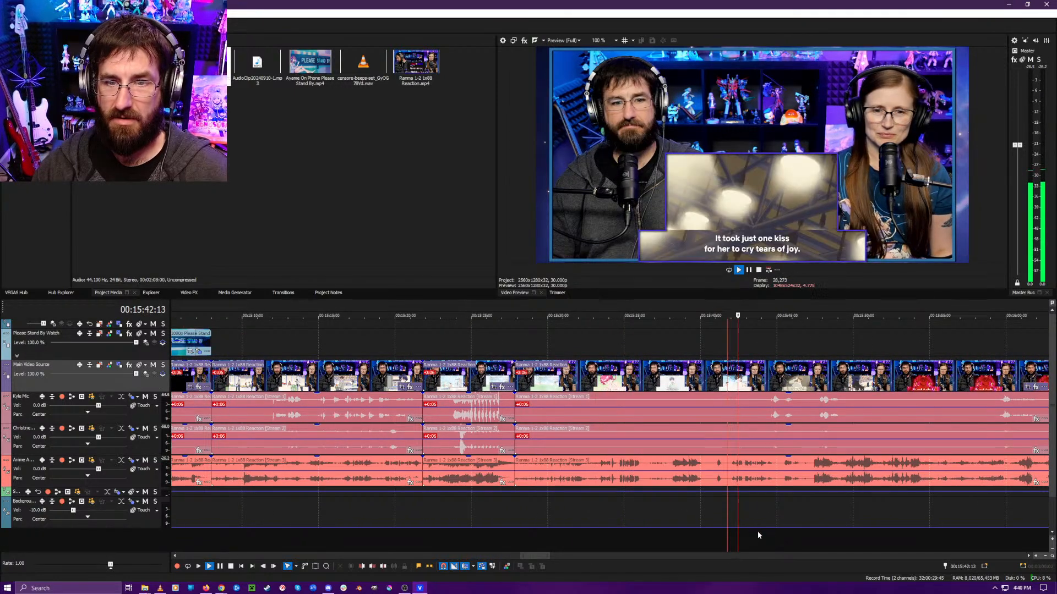
{"action": "scroll", "coordinate": [757, 531], "scroll_direction": "up", "scroll_amount": 3}
{"action": "left_click", "coordinate": [553, 533]}
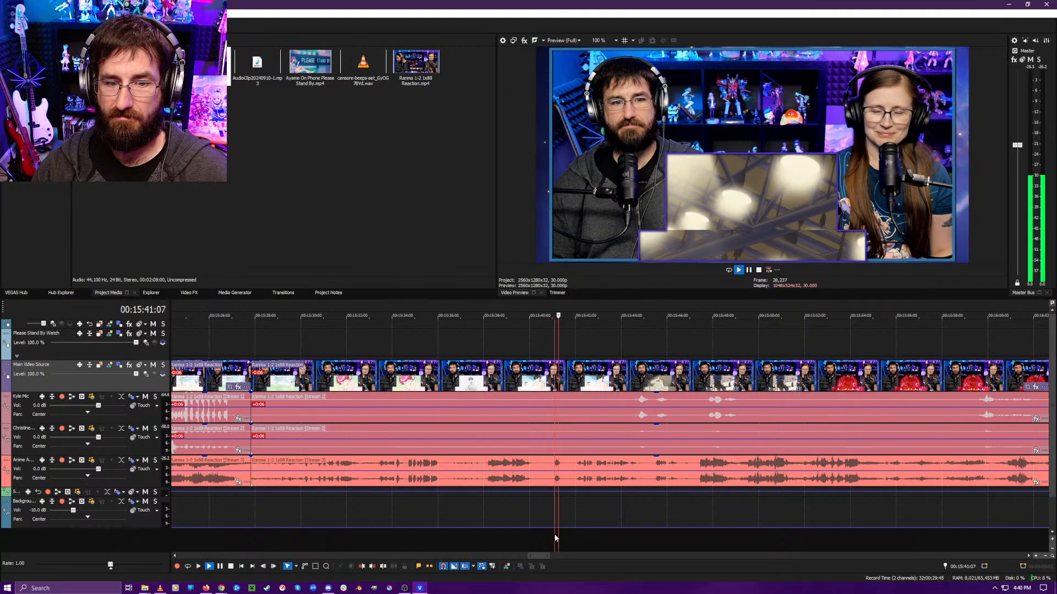
{"action": "left_click", "coordinate": [543, 533]}
{"action": "left_click", "coordinate": [478, 529]}
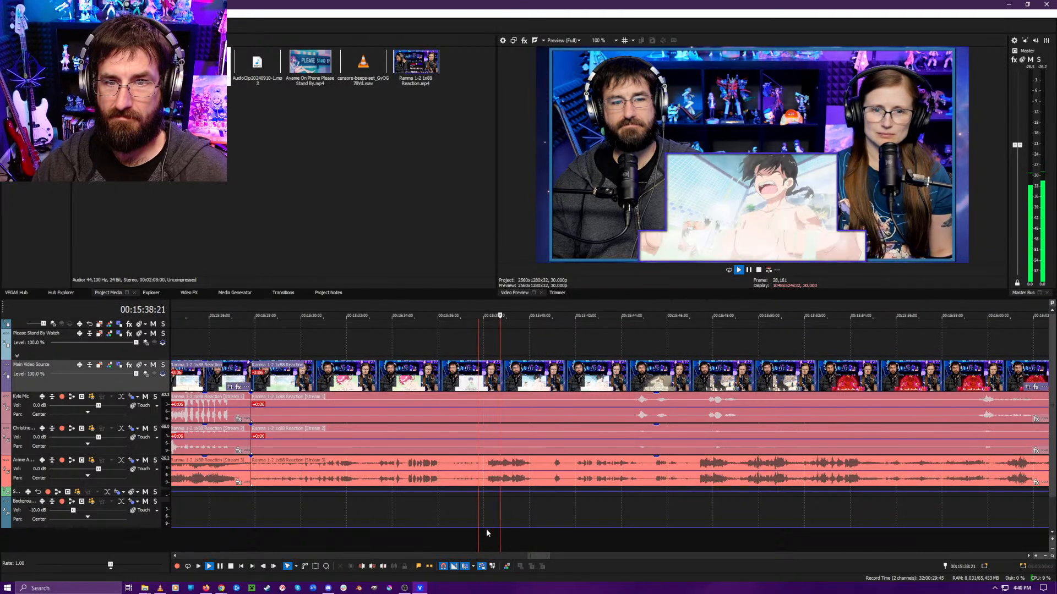
{"action": "left_click", "coordinate": [475, 532]}
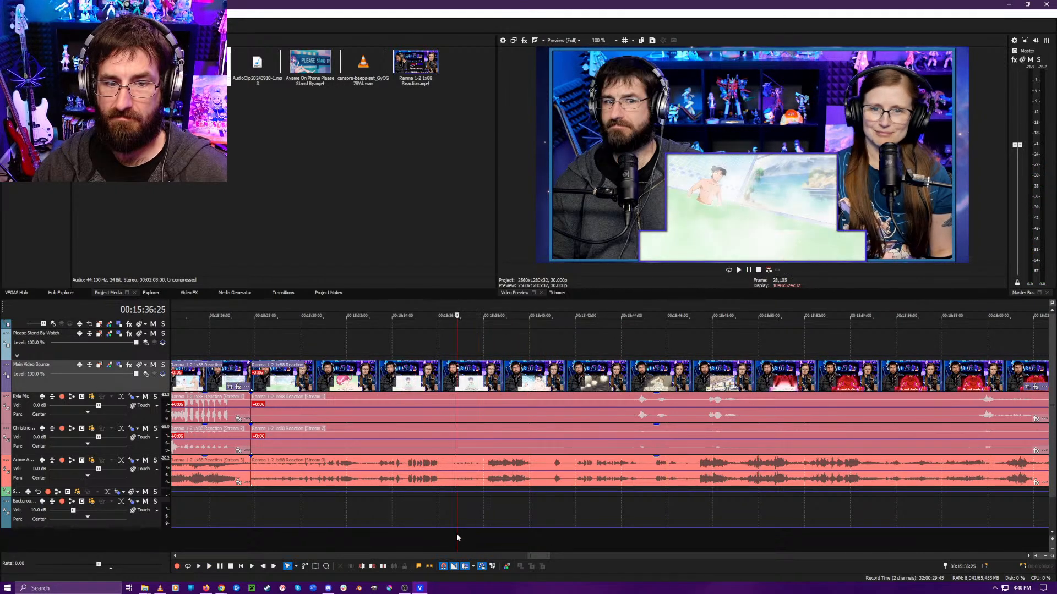
{"action": "left_click", "coordinate": [457, 533]}
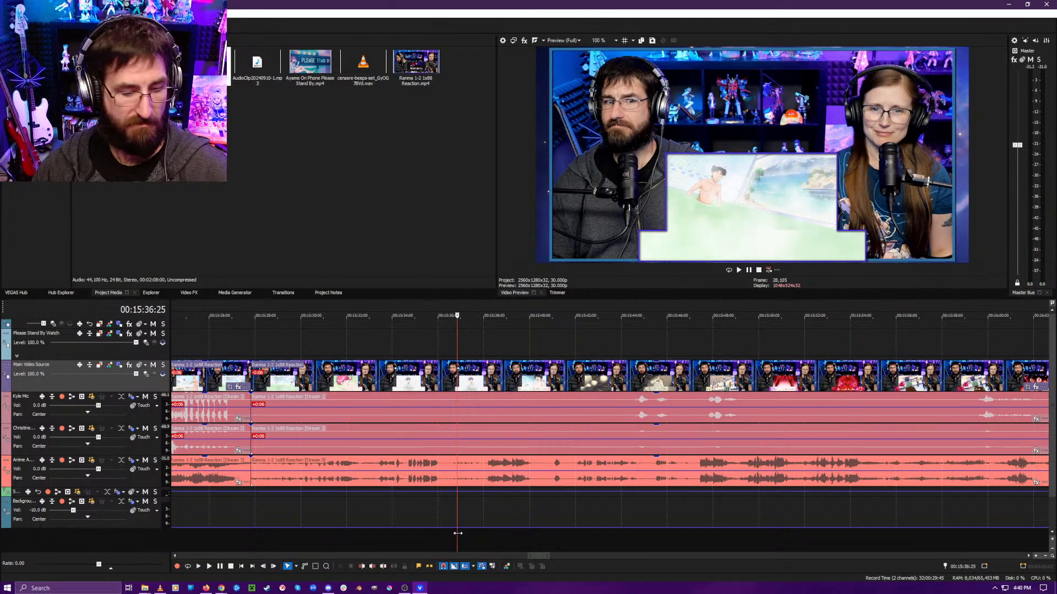
{"action": "key", "text": "space"}
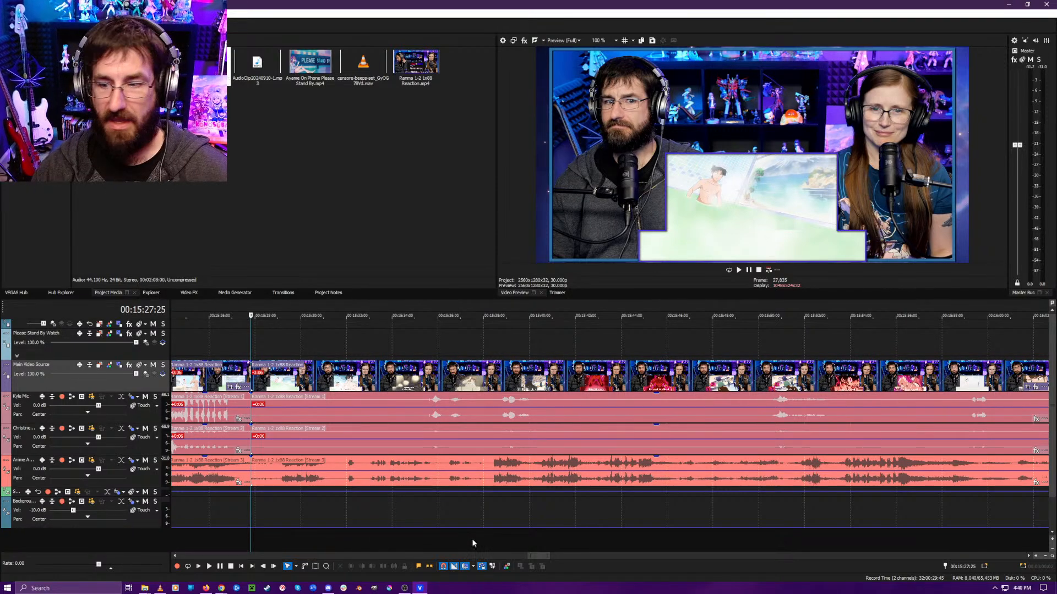
- Play through the closed join and split the reaction clip on all its tracks at 15:31:09
{"action": "key", "text": "space"}
{"action": "scroll", "coordinate": [447, 524], "scroll_direction": "down", "scroll_amount": 3}
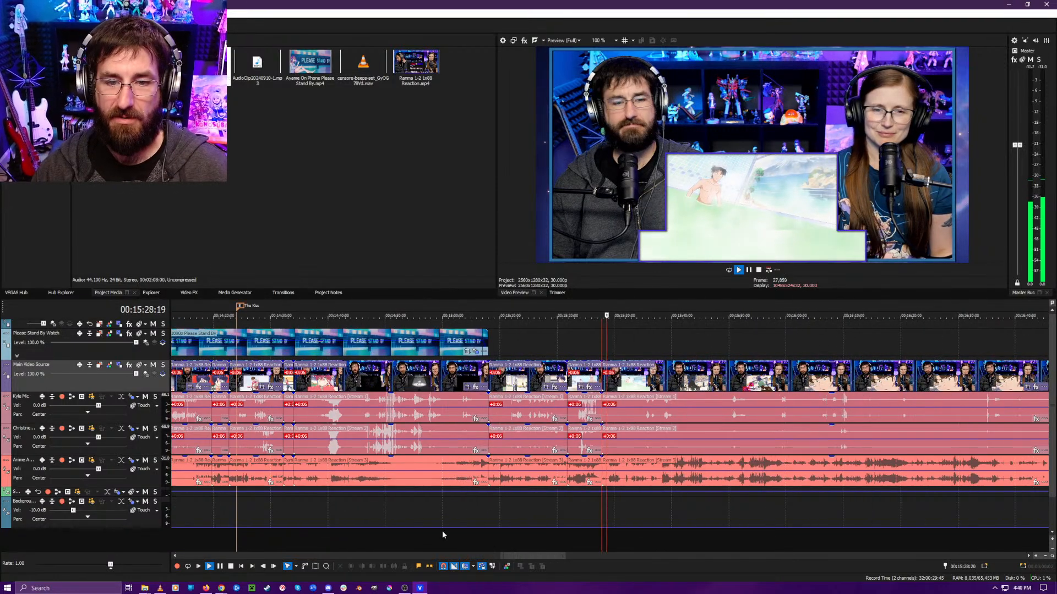
{"action": "scroll", "coordinate": [586, 536], "scroll_direction": "up", "scroll_amount": 4}
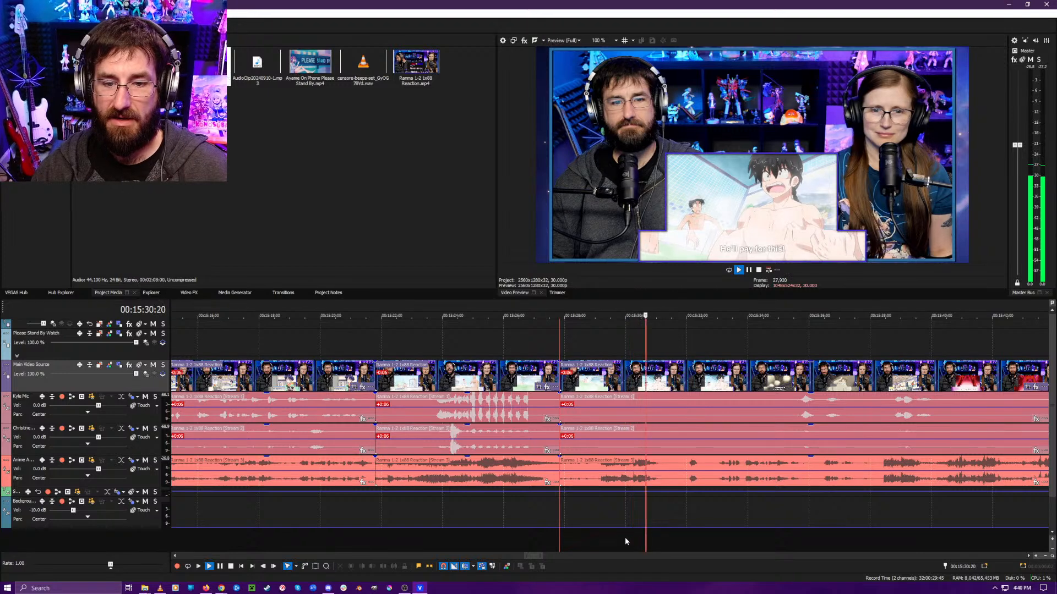
{"action": "key", "text": "space"}
{"action": "key", "text": "s"}
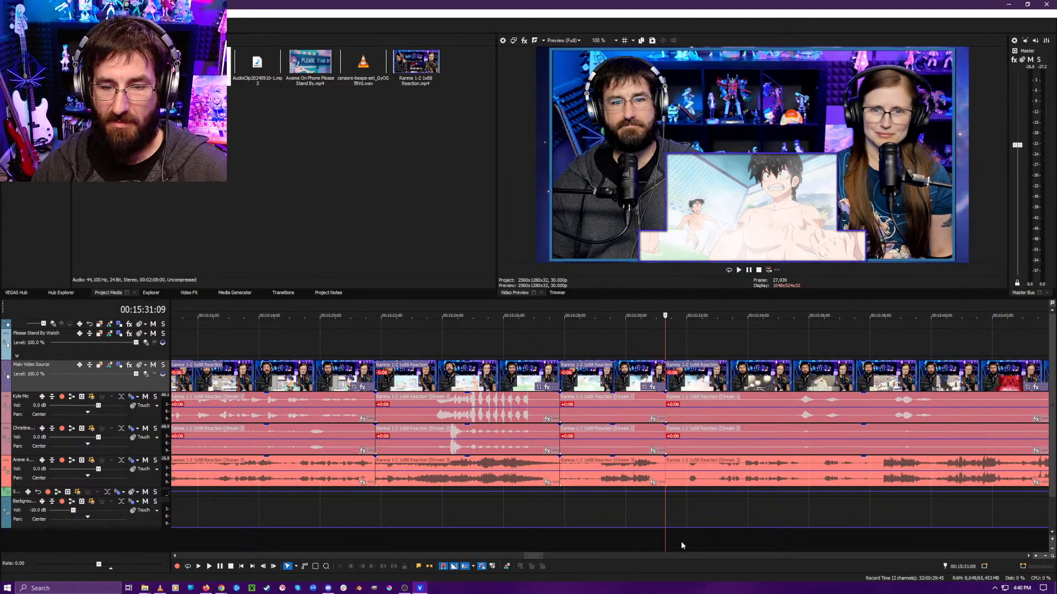
- Trim the start of the clip after the 15:31:09 split in two short passes, closing the gap each time
{"action": "key", "text": "space"}
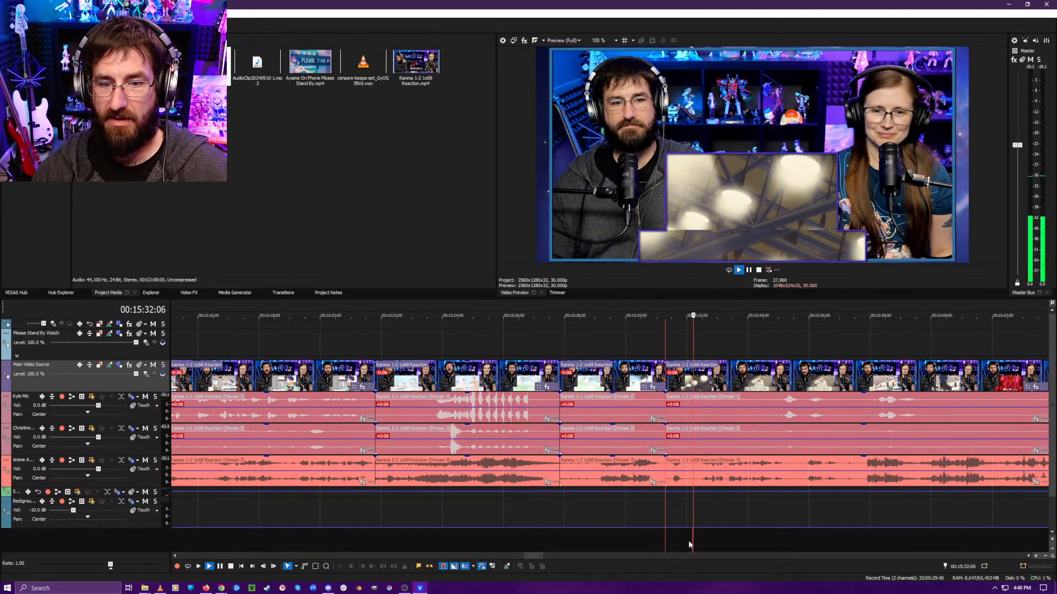
{"action": "left_click", "coordinate": [697, 542]}
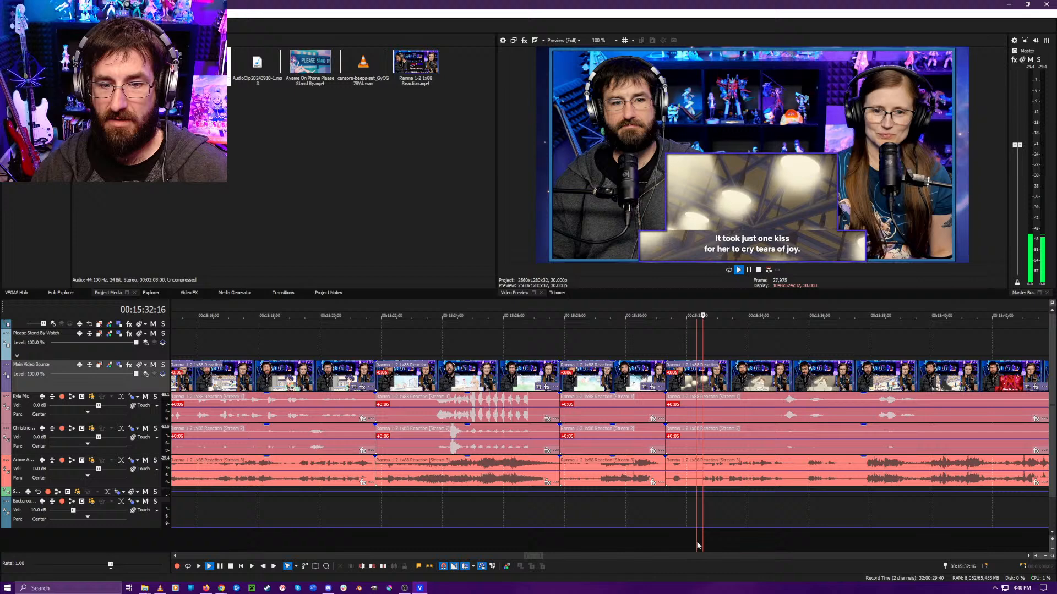
{"action": "left_click", "coordinate": [670, 544]}
{"action": "left_click", "coordinate": [698, 544]}
{"action": "left_click", "coordinate": [666, 545]}
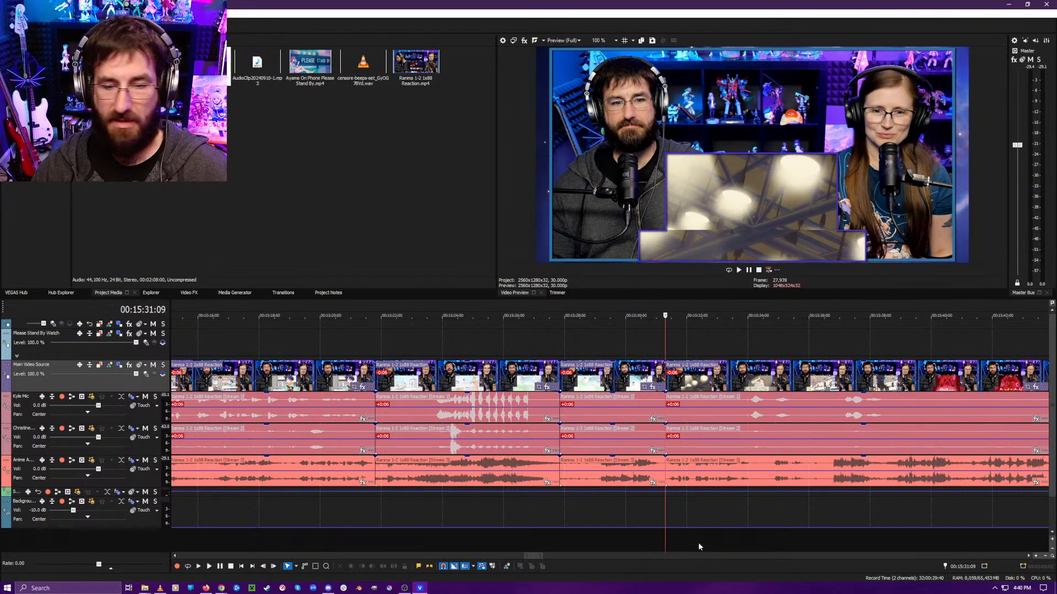
- Play on through the skating rink dialogue and split the reaction clip at 15:40:25
{"action": "scroll", "coordinate": [719, 538], "scroll_direction": "down", "scroll_amount": 2}
{"action": "scroll", "coordinate": [719, 534], "scroll_direction": "down", "scroll_amount": 3}
{"action": "left_click", "coordinate": [638, 535]}
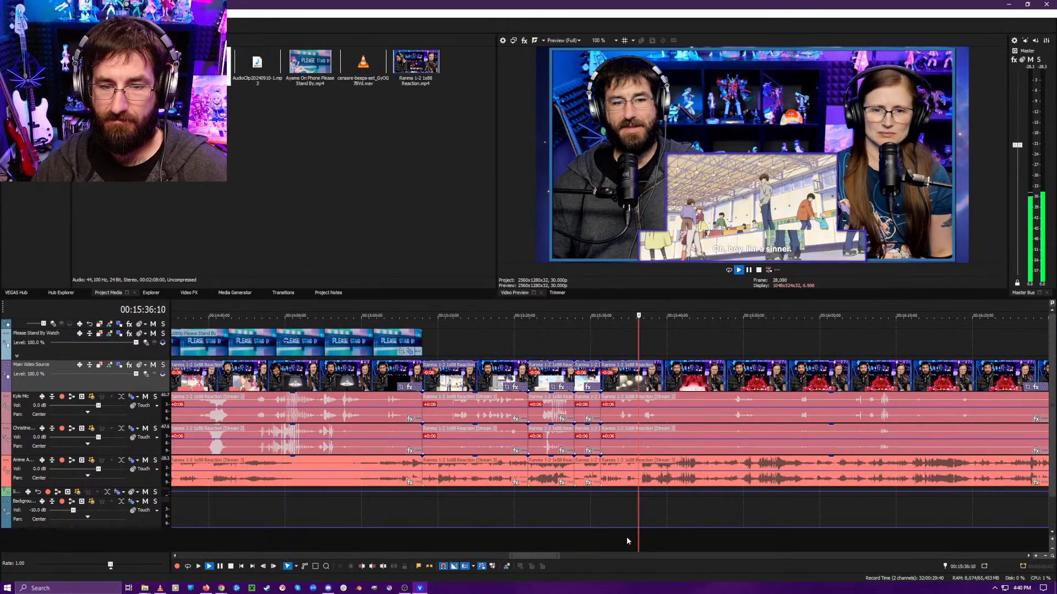
{"action": "left_click", "coordinate": [618, 538]}
{"action": "scroll", "coordinate": [651, 538], "scroll_direction": "up", "scroll_amount": 4}
{"action": "left_click", "coordinate": [696, 542]}
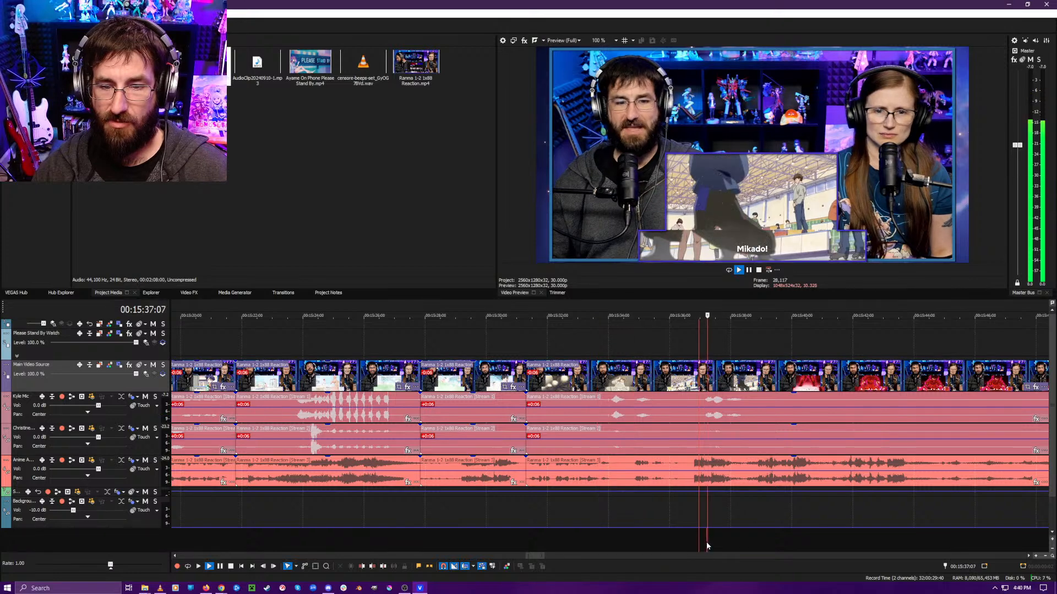
{"action": "scroll", "coordinate": [712, 542], "scroll_direction": "down", "scroll_amount": 3}
{"action": "scroll", "coordinate": [712, 543], "scroll_direction": "up", "scroll_amount": 3}
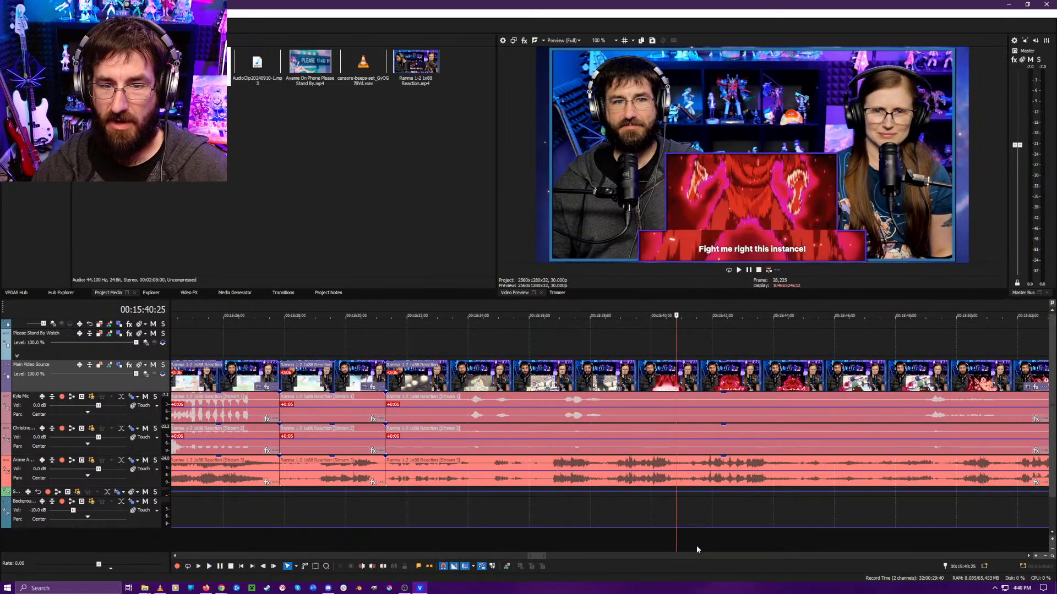
{"action": "left_click", "coordinate": [676, 548]}
{"action": "key", "text": "space"}
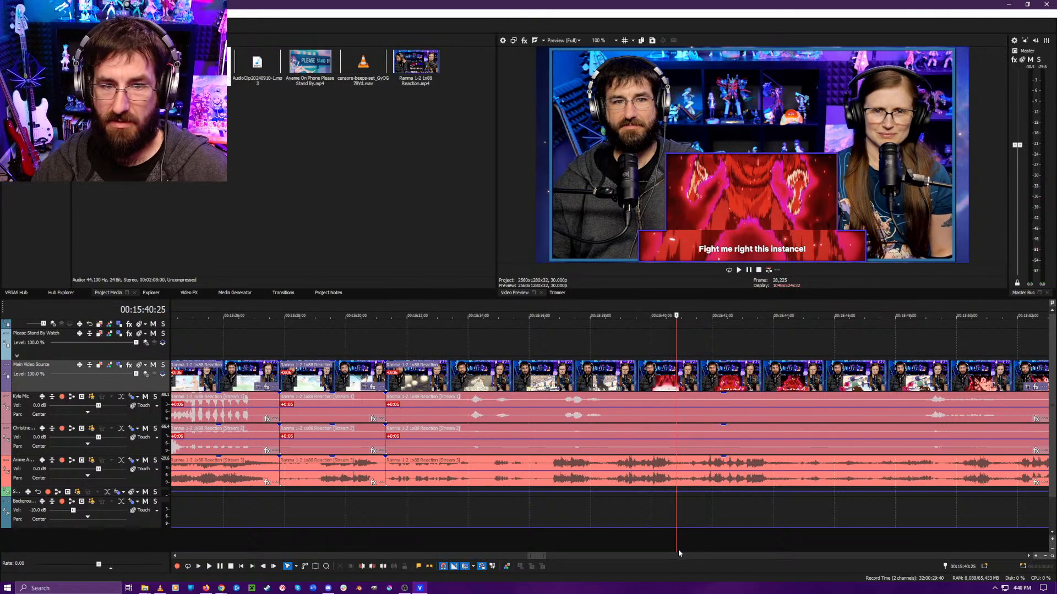
{"action": "key", "text": "s"}
- Trim a fraction of a second off the start of the clip after the 15:40:25 split and close the gap
{"action": "key", "text": "space"}
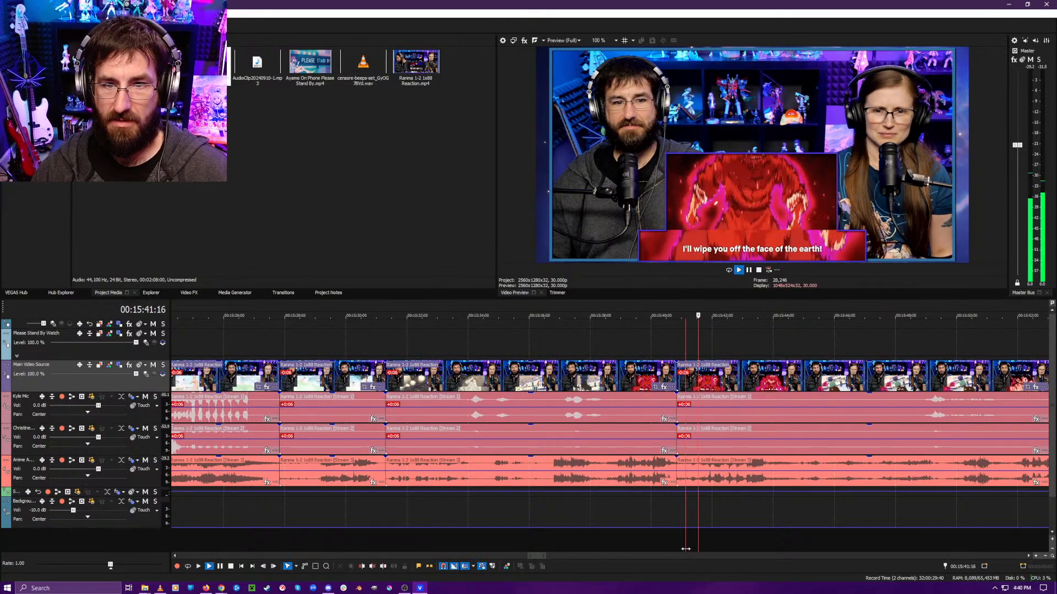
{"action": "left_click", "coordinate": [679, 549]}
{"action": "left_click", "coordinate": [685, 549]}
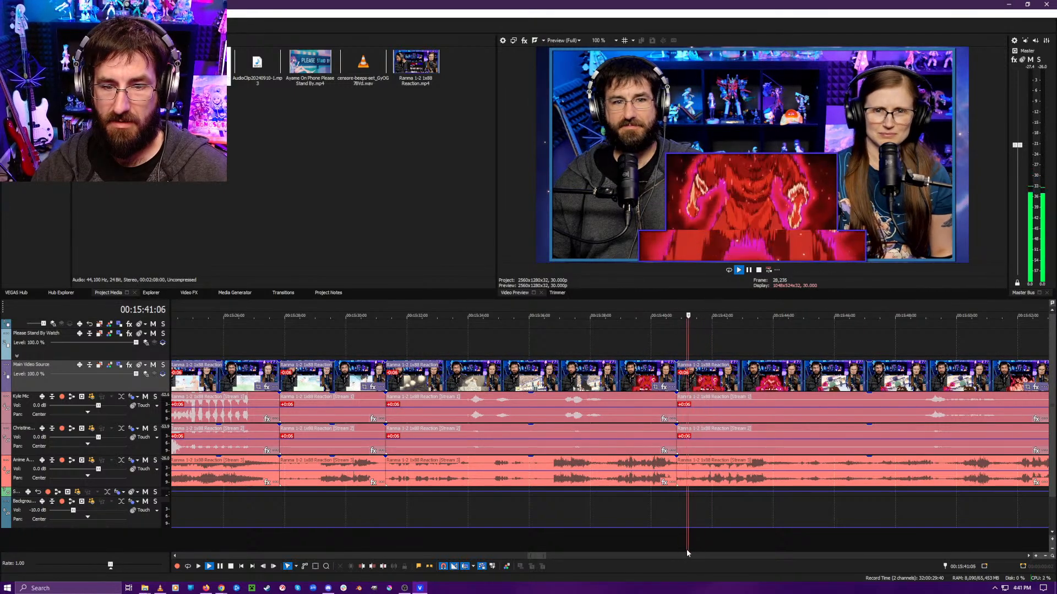
{"action": "key", "text": "space"}
- Play the trimmed clip and split it at about 15:43:20, after the line "I'll wipe you off the face of the earth!"
{"action": "key", "text": "space"}
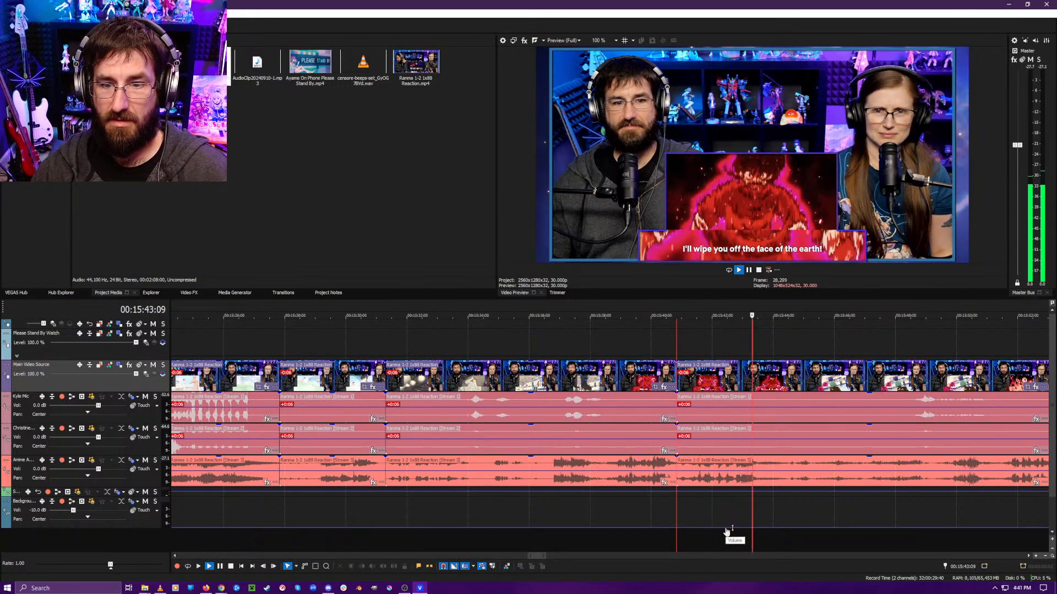
{"action": "key", "text": "Return"}
{"action": "key", "text": "s"}
- Trim the start of the newest clip to 15:44:15, close the gap and play across the join
{"action": "key", "text": "space"}
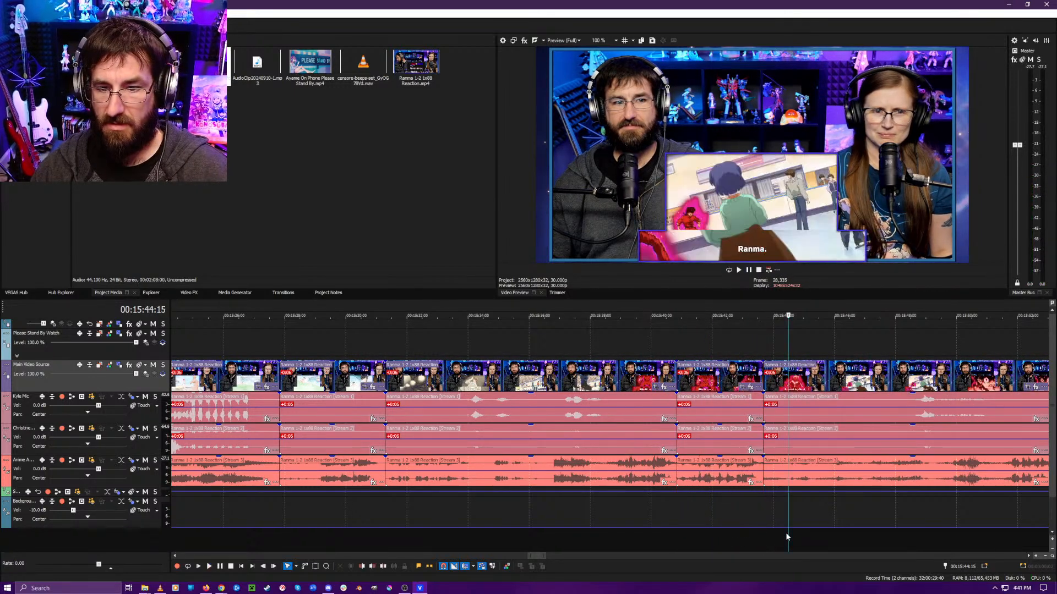
{"action": "left_click", "coordinate": [756, 541]}
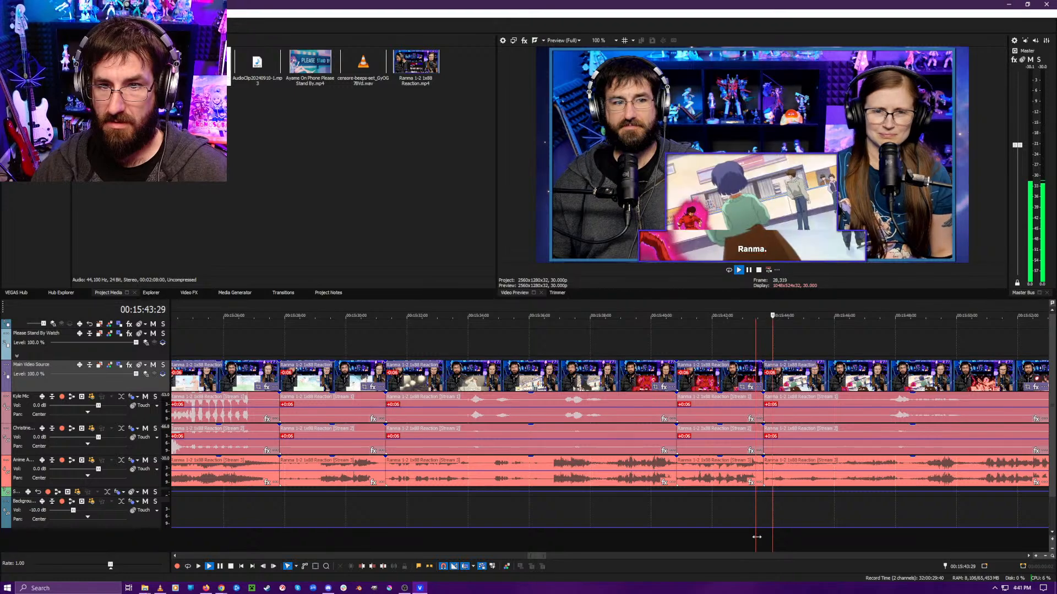
{"action": "left_click", "coordinate": [744, 537]}
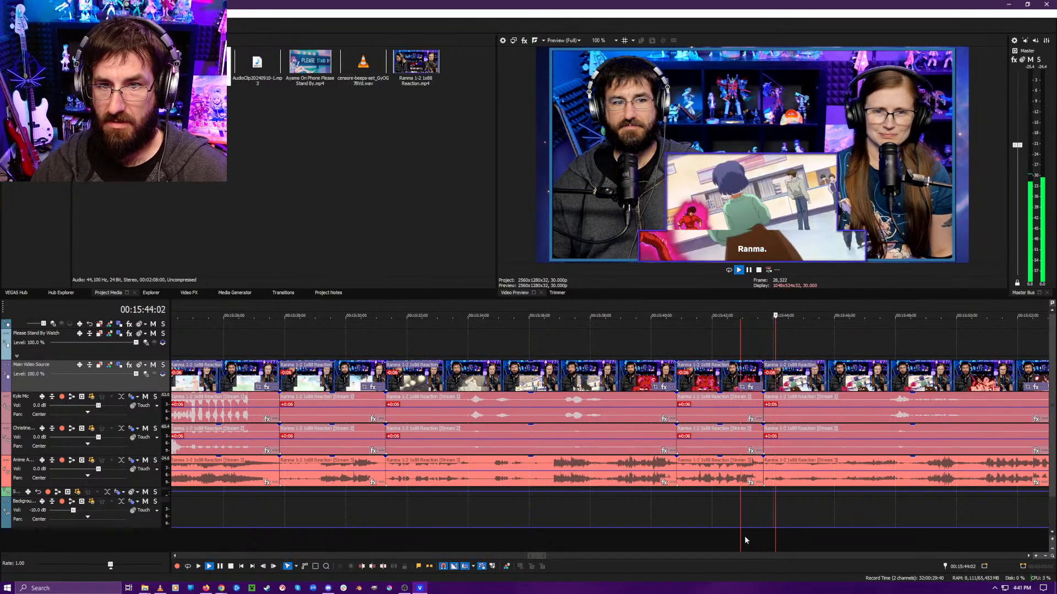
- Play on to the line "I've never been so enraged!" and split the reaction clip at 15:50:11
{"action": "scroll", "coordinate": [795, 534], "scroll_direction": "up", "scroll_amount": 3}
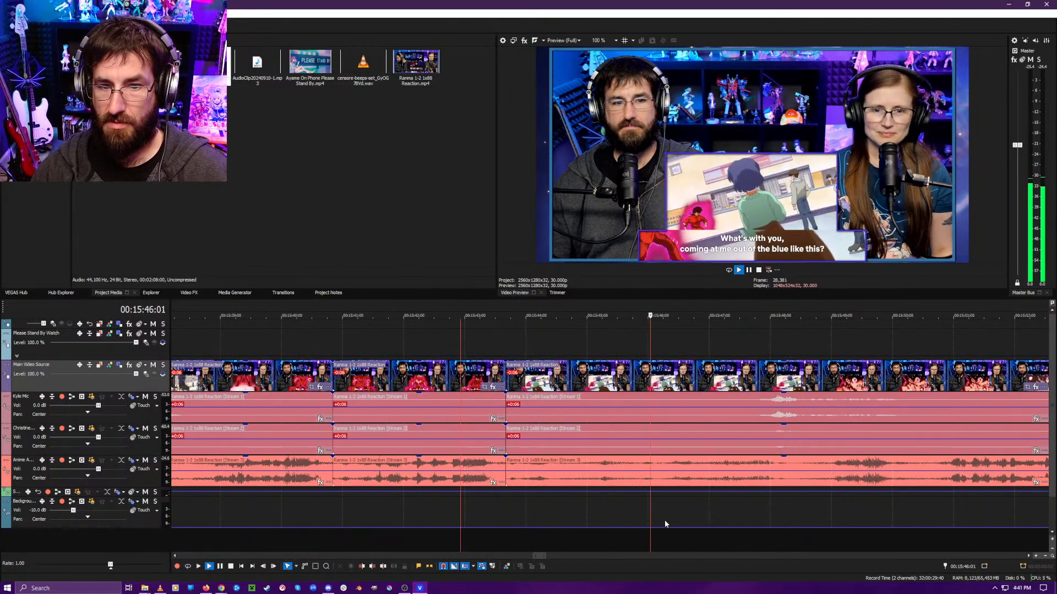
{"action": "left_click", "coordinate": [743, 530]}
{"action": "scroll", "coordinate": [735, 532], "scroll_direction": "down", "scroll_amount": 3}
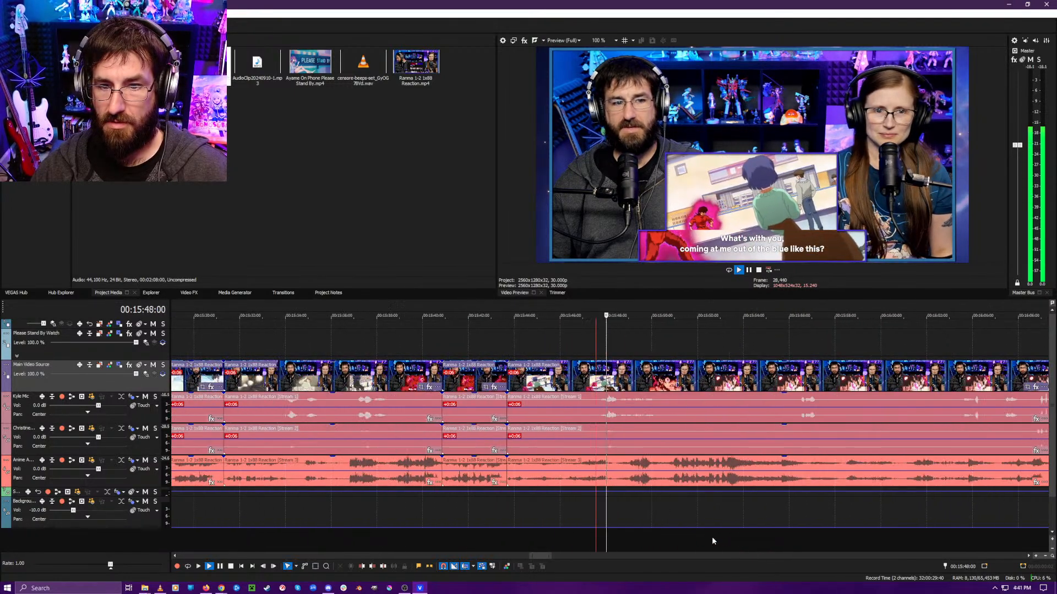
{"action": "key", "text": "Return"}
{"action": "key", "text": "Return"}
{"action": "left_click", "coordinate": [642, 534]}
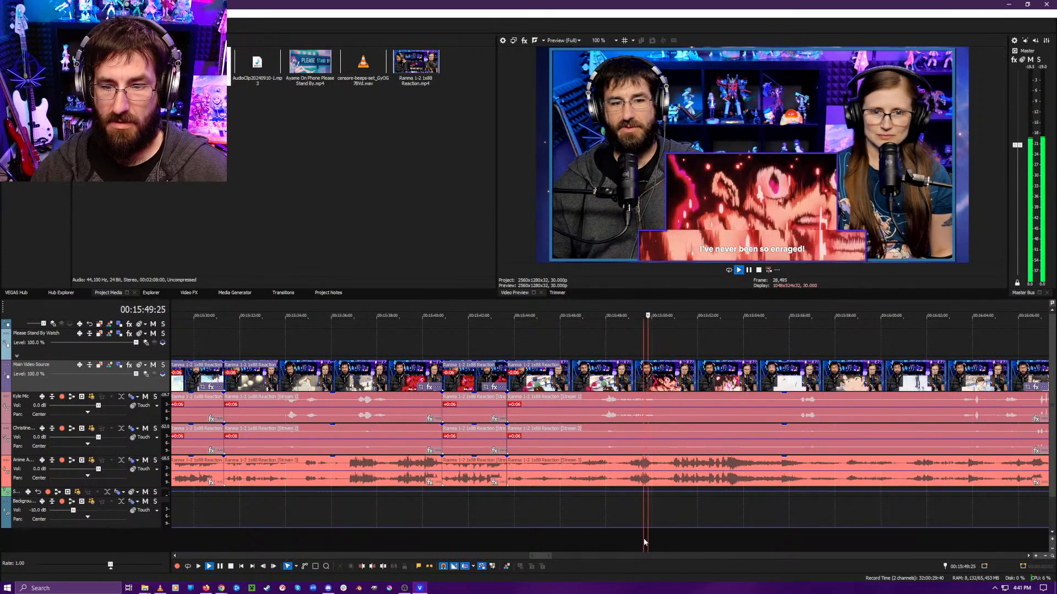
{"action": "key", "text": "Return"}
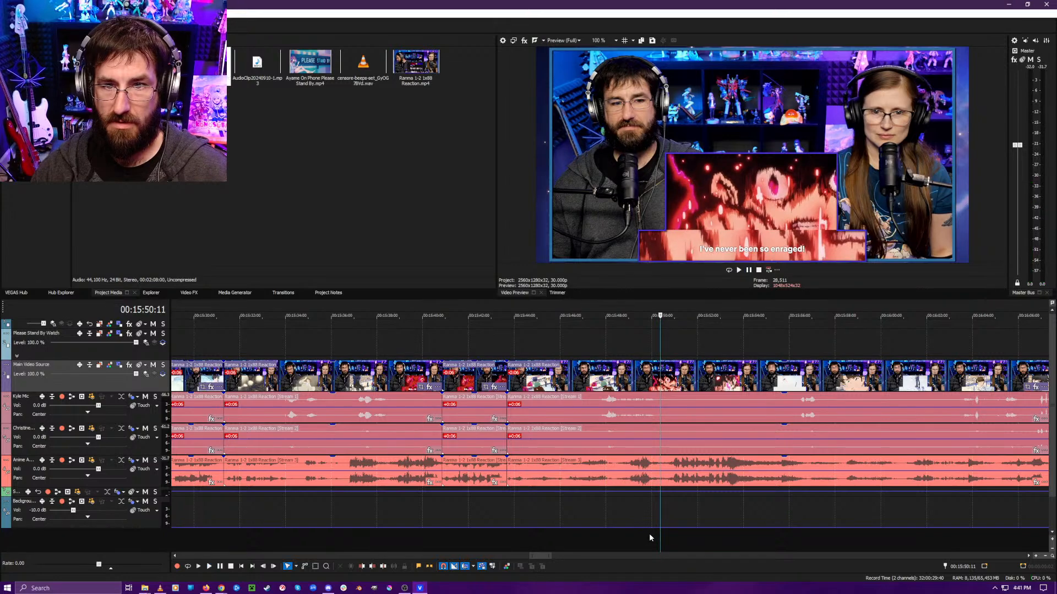
{"action": "key", "text": "s"}
- Split the reaction clip again at 15:50:23 and delete the short piece between the two splits, closing the gap
{"action": "scroll", "coordinate": [673, 536], "scroll_direction": "up", "scroll_amount": 3}
{"action": "left_click", "coordinate": [642, 546]}
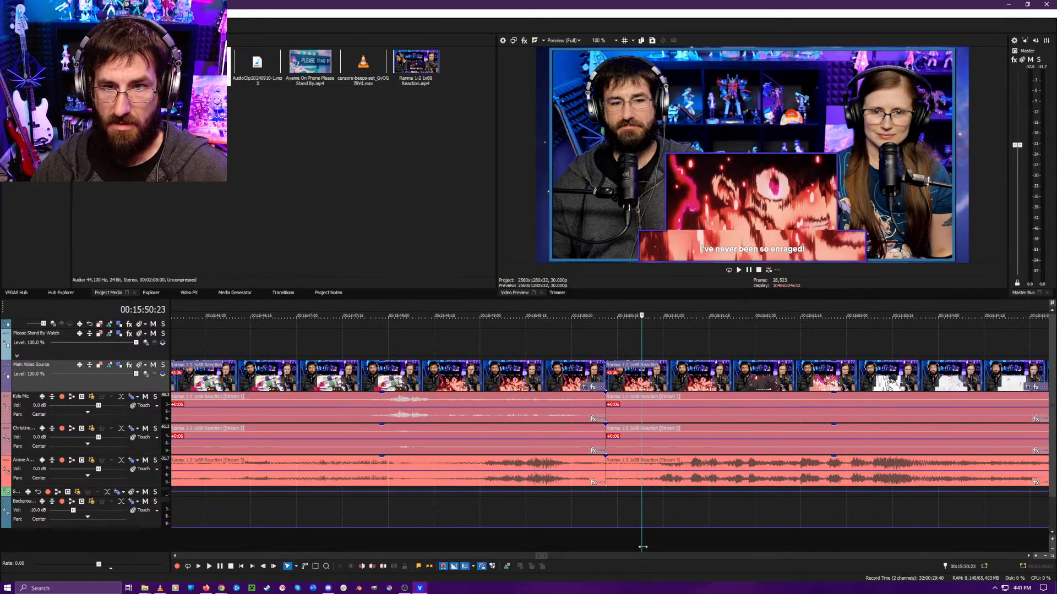
{"action": "key", "text": "s"}
{"action": "key", "text": "Return"}
{"action": "left_click", "coordinate": [621, 387]}
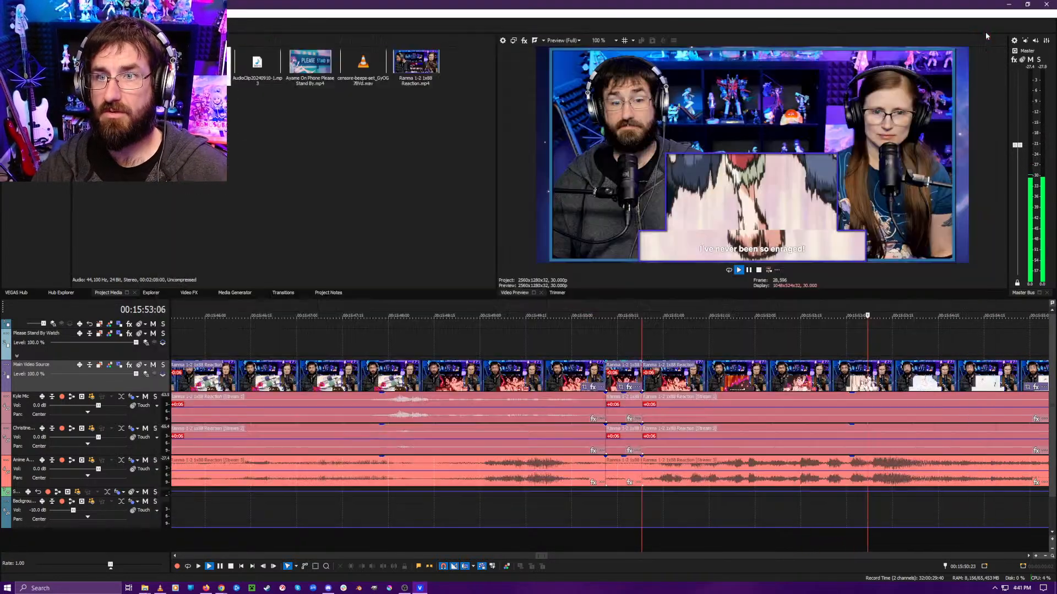
{"action": "left_click", "coordinate": [986, 37]}
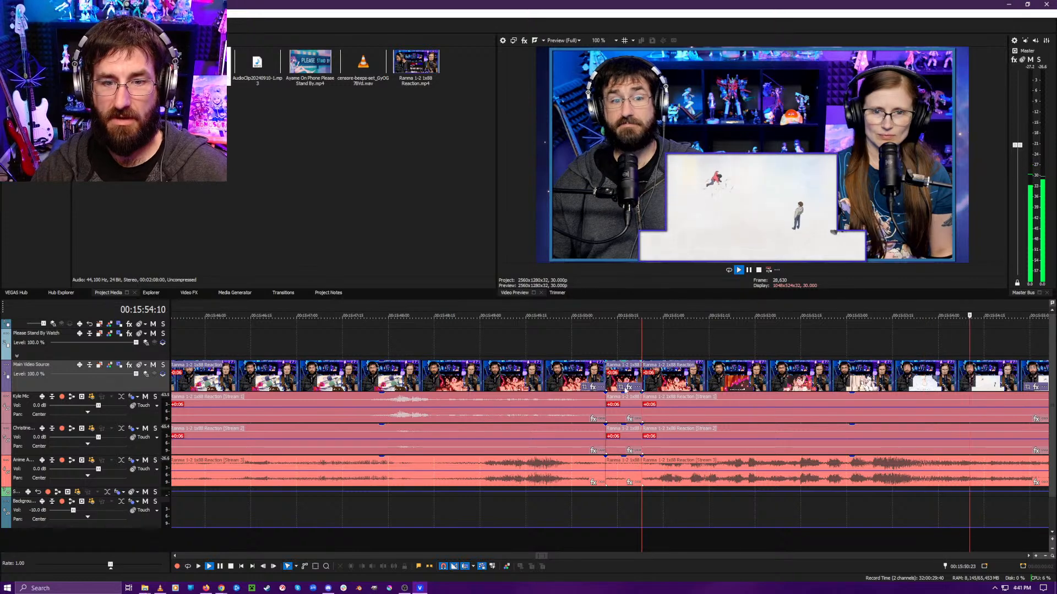
{"action": "key", "text": "space"}
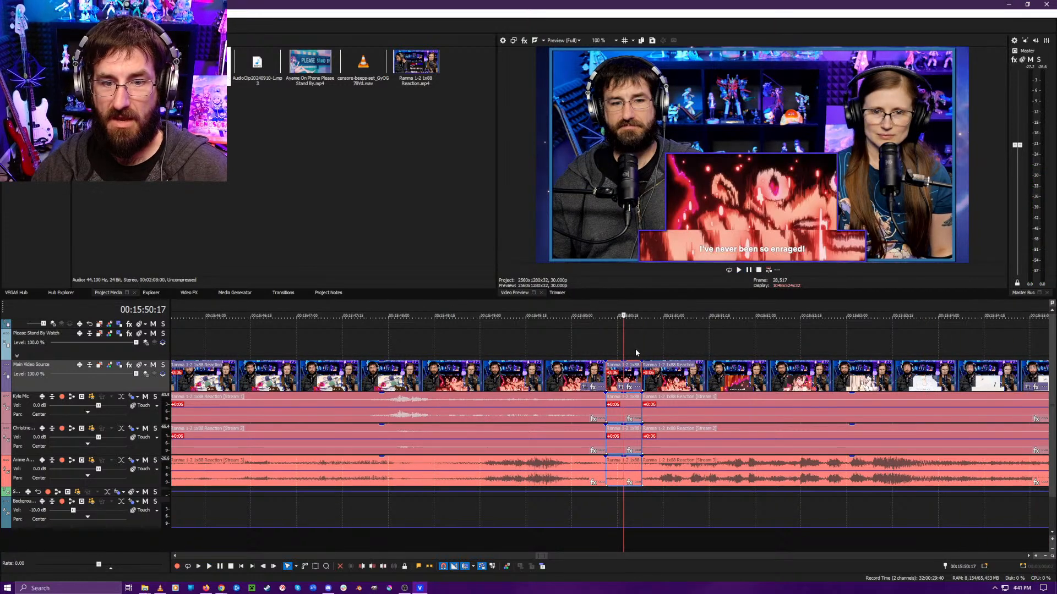
{"action": "key", "text": "Delete"}
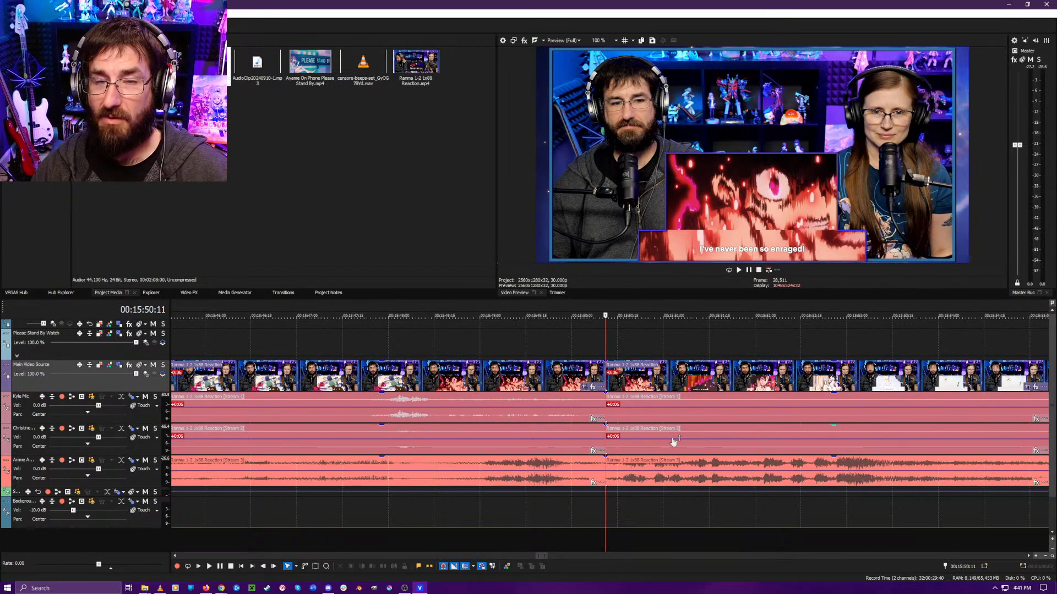
{"action": "scroll", "coordinate": [675, 431], "scroll_direction": "down", "scroll_amount": 15}
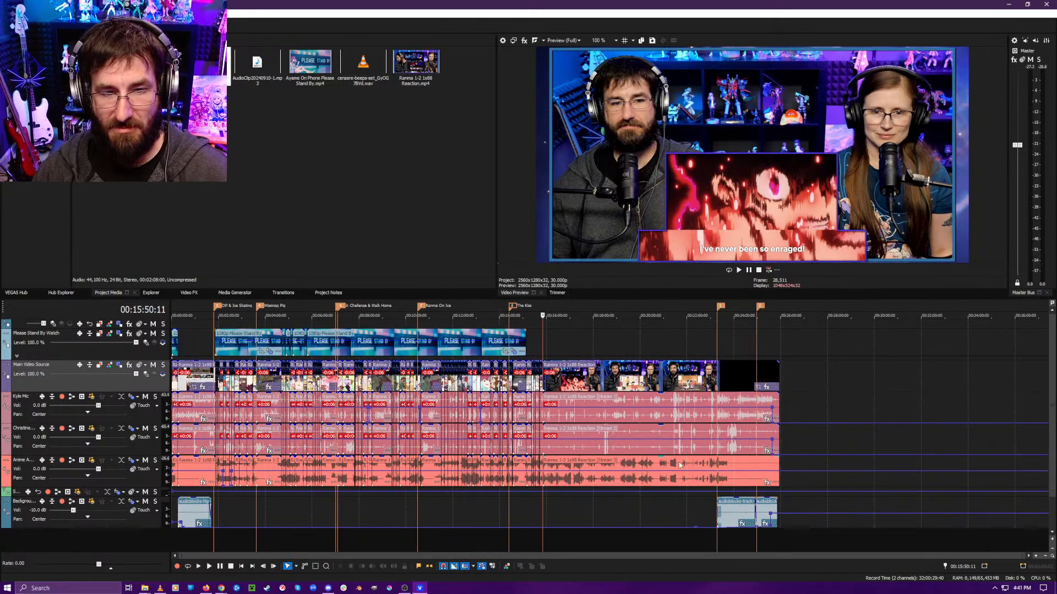
{"action": "scroll", "coordinate": [592, 450], "scroll_direction": "up", "scroll_amount": 15}
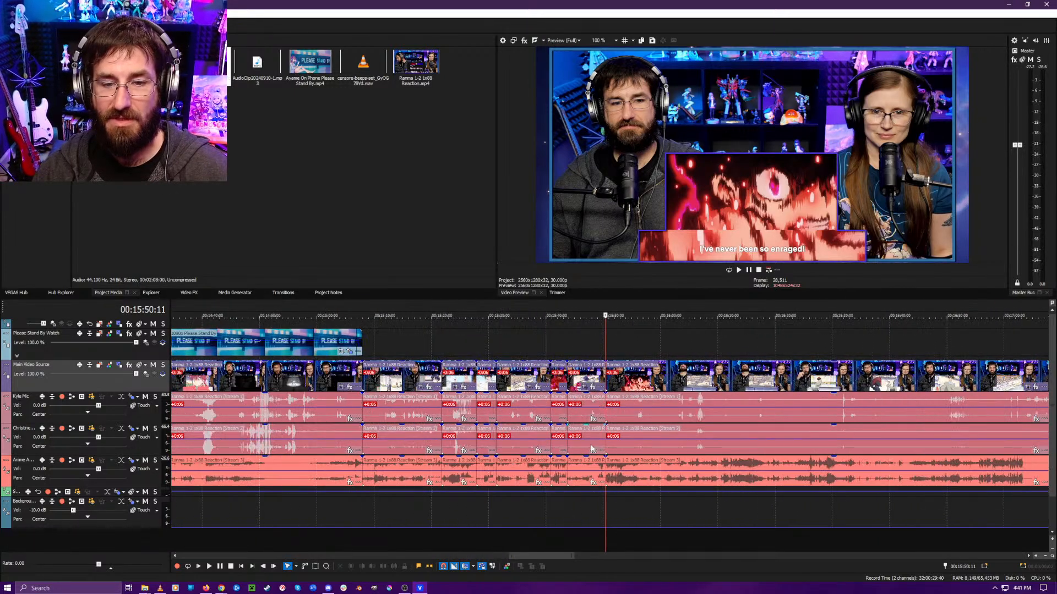
- Switch to the browser and look through the list of published videos on The GenreVerse YouTube channel
{"action": "scroll", "coordinate": [592, 450], "scroll_direction": "down", "scroll_amount": 14}
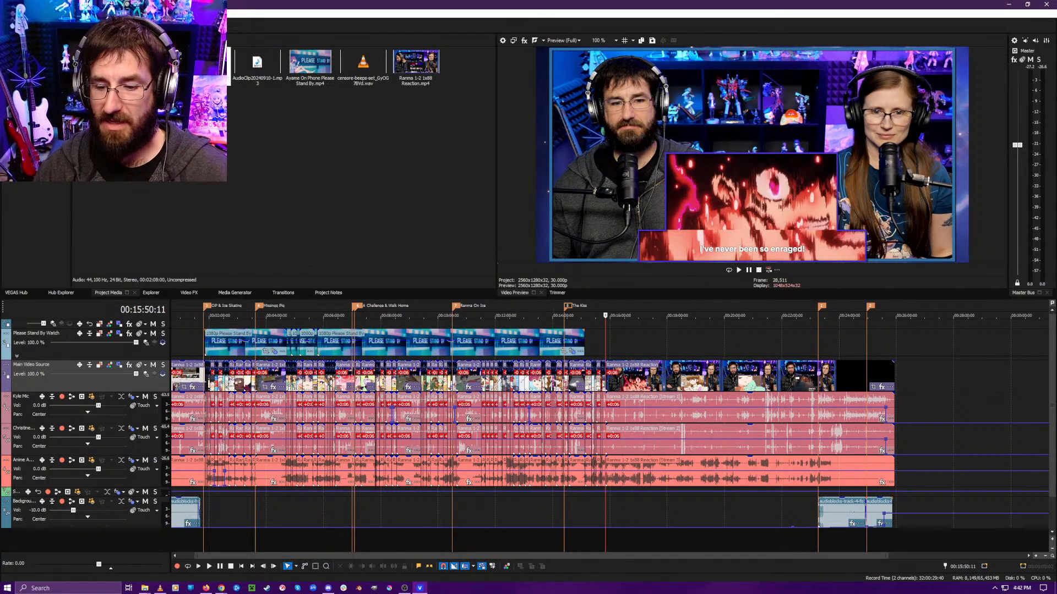
{"action": "key", "text": "alt+Tab"}
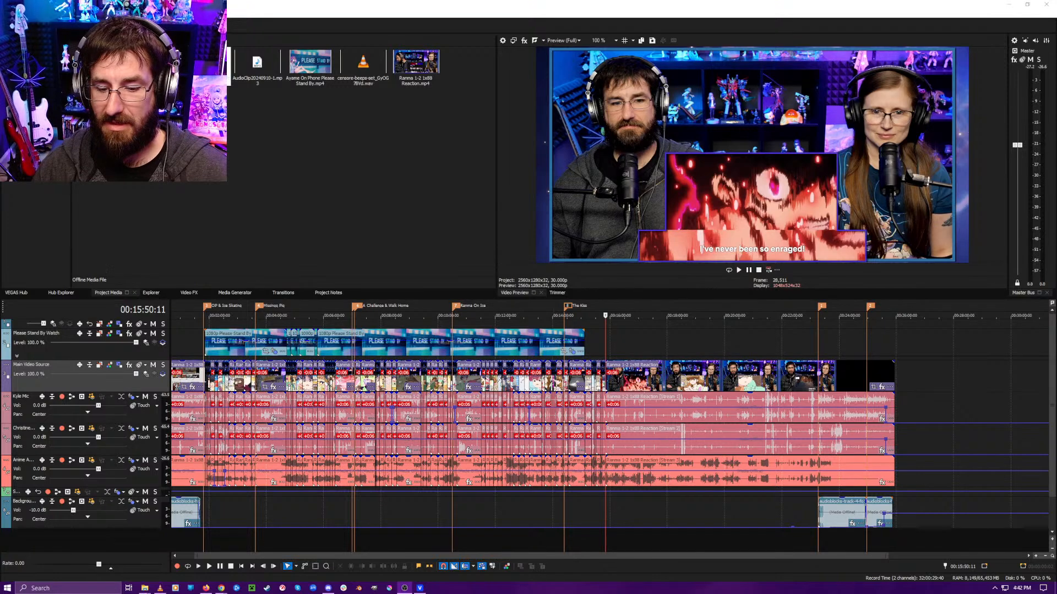
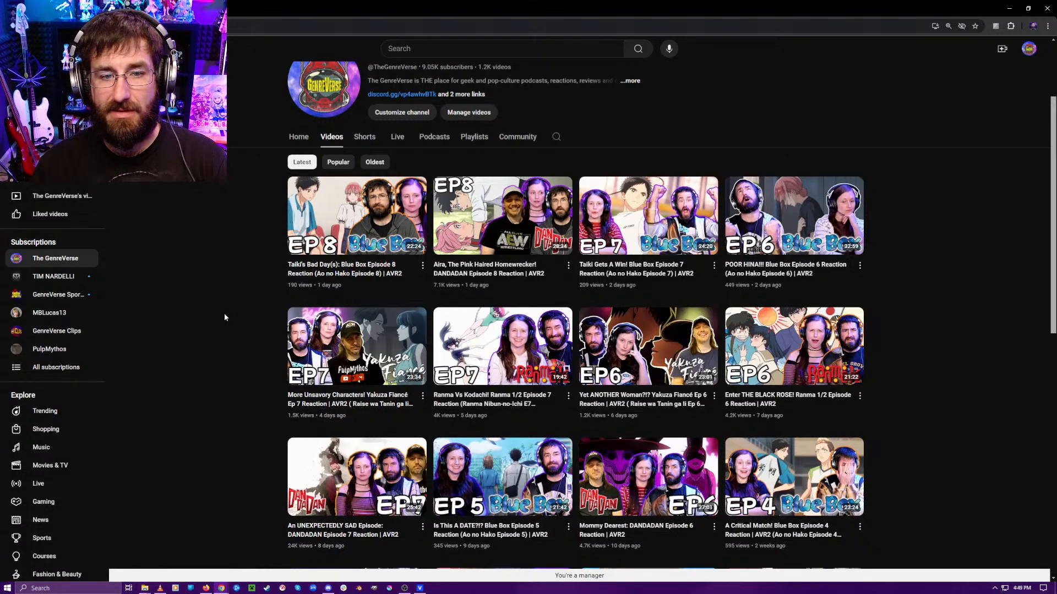
{"action": "scroll", "coordinate": [224, 317], "scroll_direction": "down", "scroll_amount": 3}
{"action": "scroll", "coordinate": [222, 319], "scroll_direction": "up", "scroll_amount": 4}
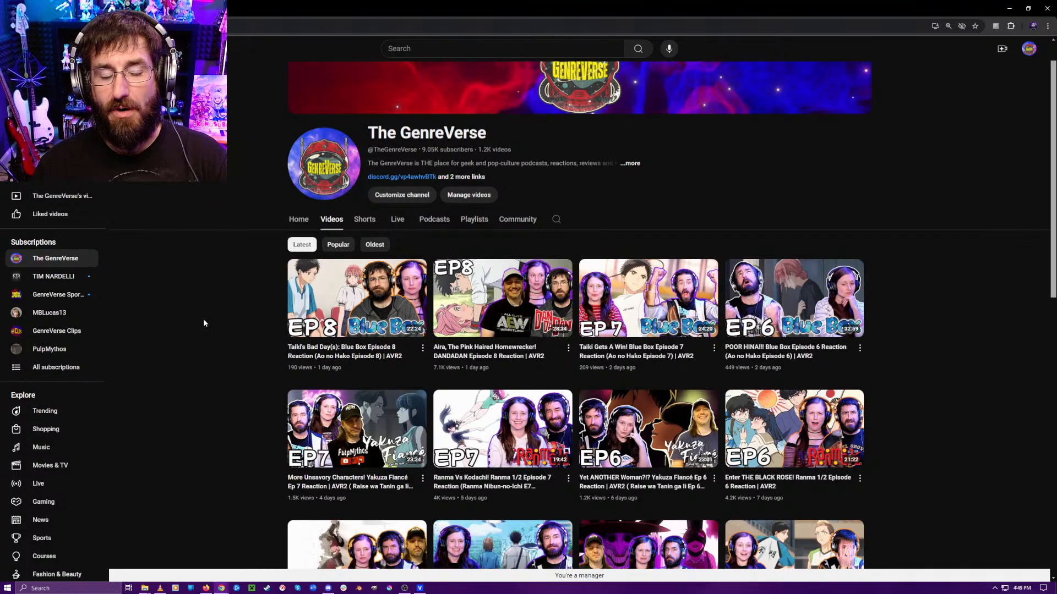
{"action": "scroll", "coordinate": [203, 319], "scroll_direction": "down", "scroll_amount": 5}
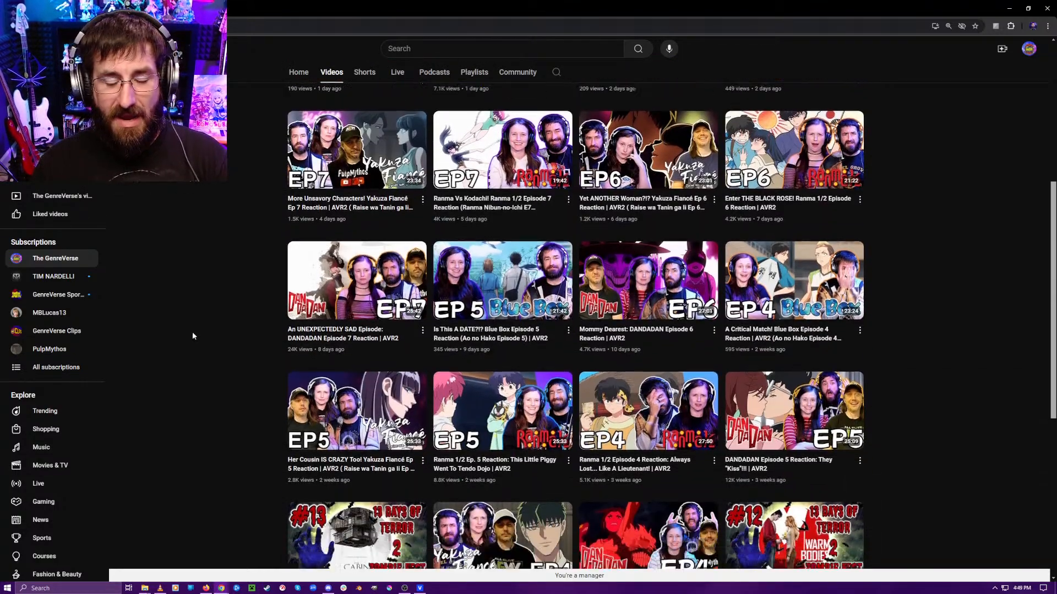
{"action": "scroll", "coordinate": [192, 337], "scroll_direction": "down", "scroll_amount": 7}
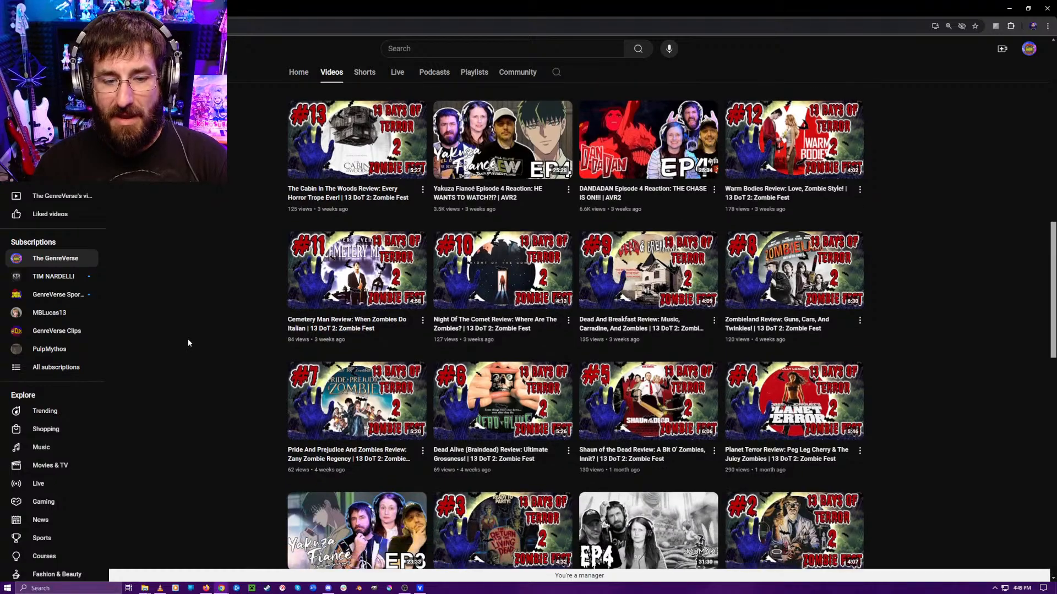
{"action": "scroll", "coordinate": [187, 341], "scroll_direction": "down", "scroll_amount": 3}
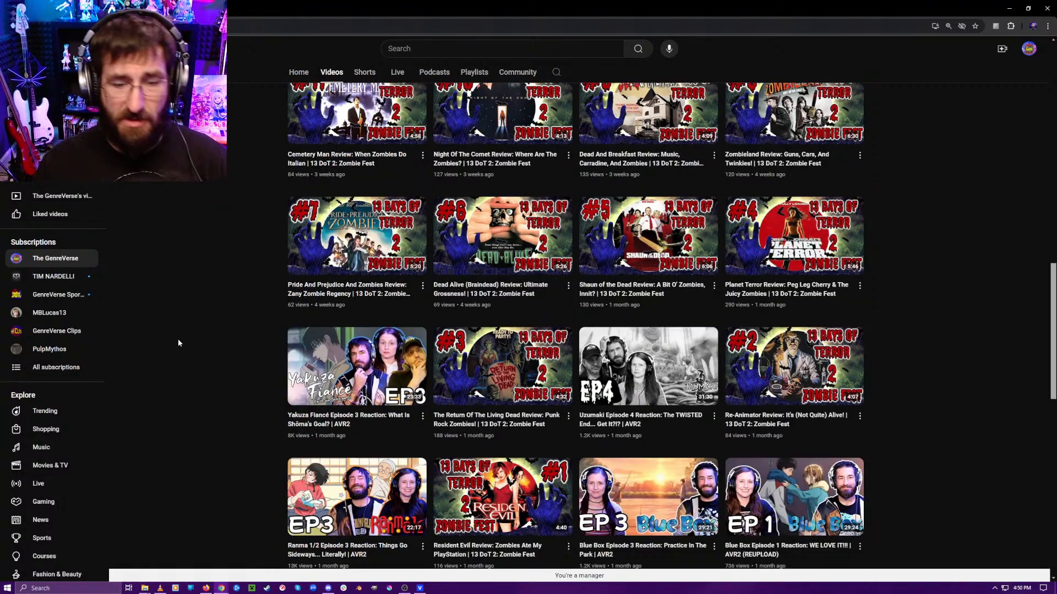
{"action": "scroll", "coordinate": [178, 343], "scroll_direction": "down", "scroll_amount": 7}
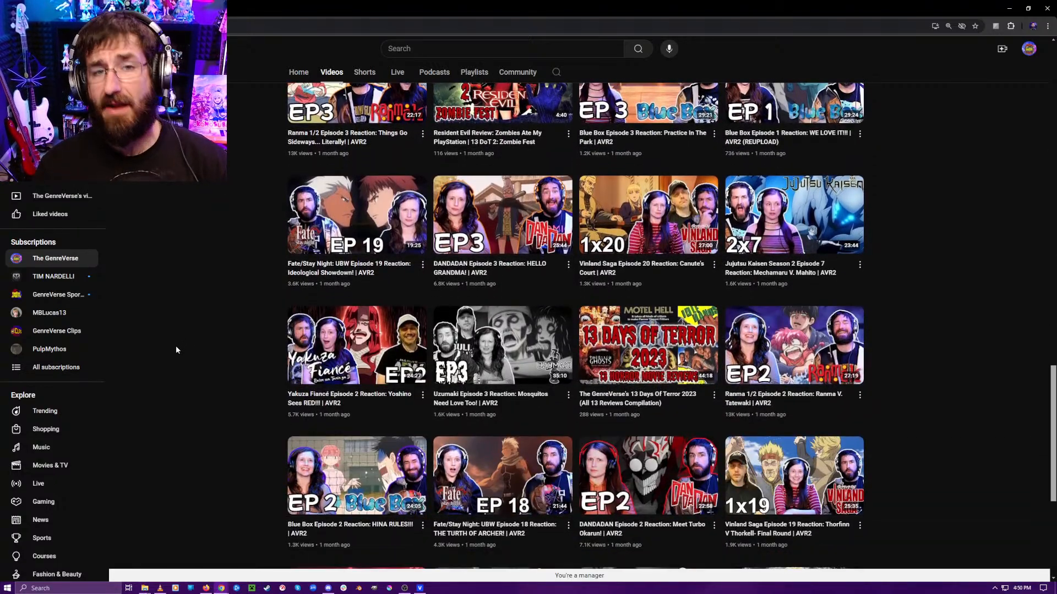
{"action": "scroll", "coordinate": [180, 348], "scroll_direction": "down", "scroll_amount": 3}
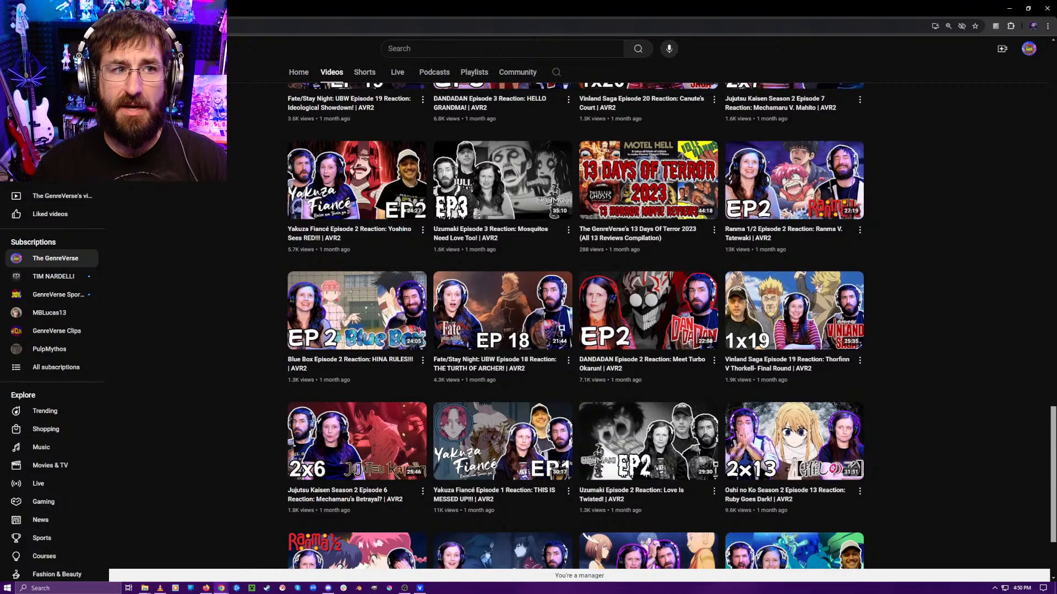
- Switch to the LRM Online site and look over its featured video, spotlight articles and most recent posts
{"action": "key", "text": "ctrl+Tab"}
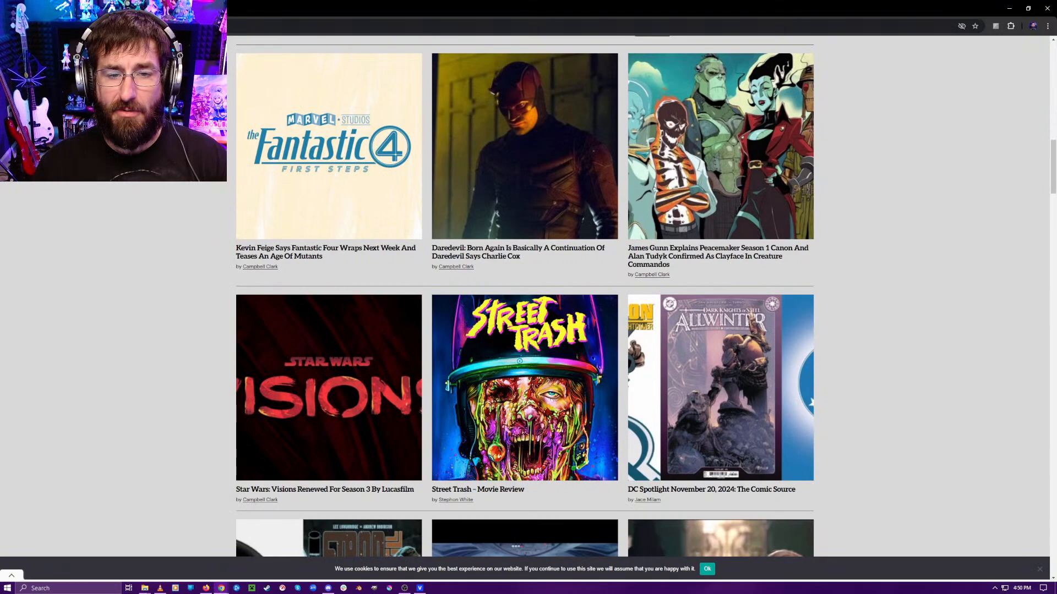
{"action": "scroll", "coordinate": [173, 256], "scroll_direction": "up", "scroll_amount": 9}
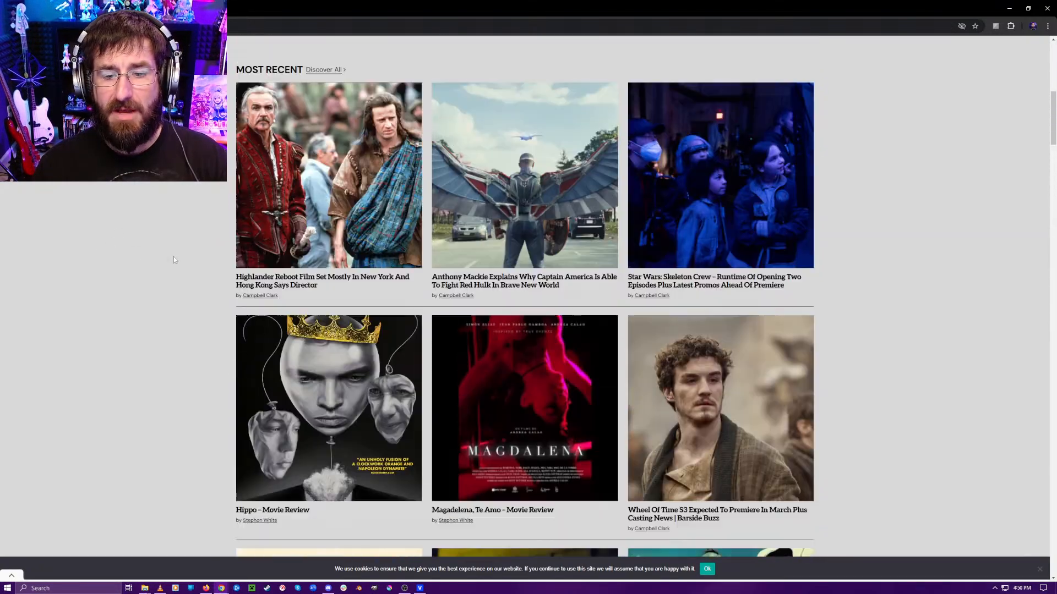
{"action": "scroll", "coordinate": [174, 260], "scroll_direction": "up", "scroll_amount": 4}
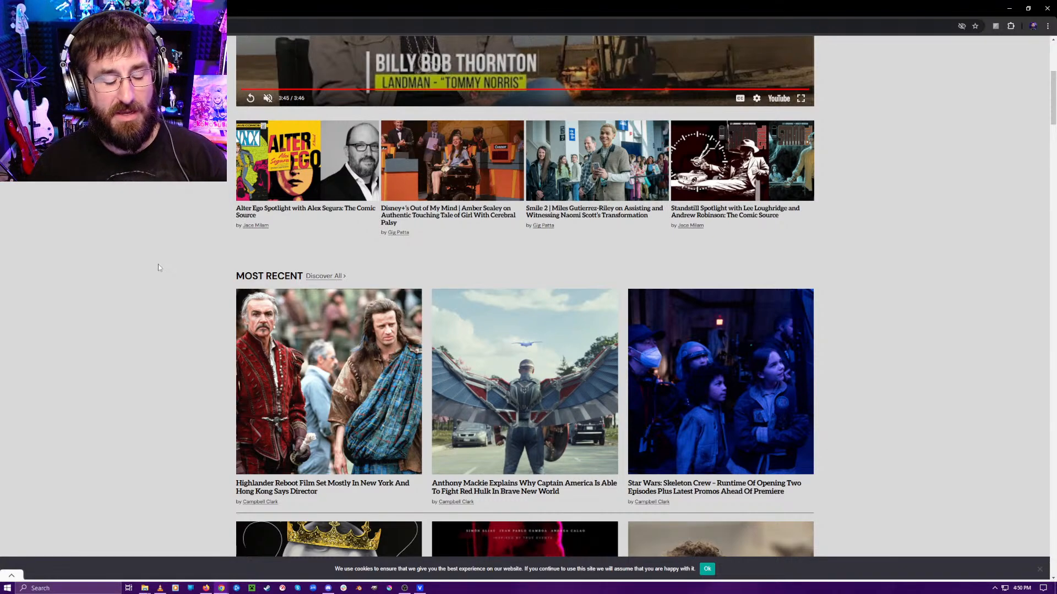
{"action": "scroll", "coordinate": [118, 403], "scroll_direction": "up", "scroll_amount": 3}
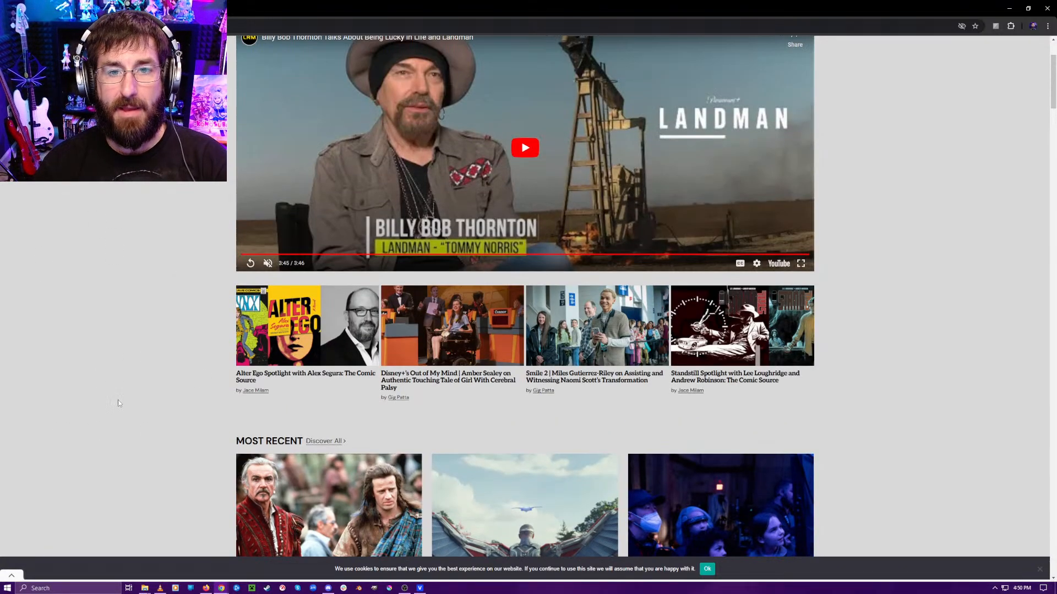
{"action": "scroll", "coordinate": [119, 402], "scroll_direction": "up", "scroll_amount": 3}
{"action": "scroll", "coordinate": [124, 440], "scroll_direction": "down", "scroll_amount": 4}
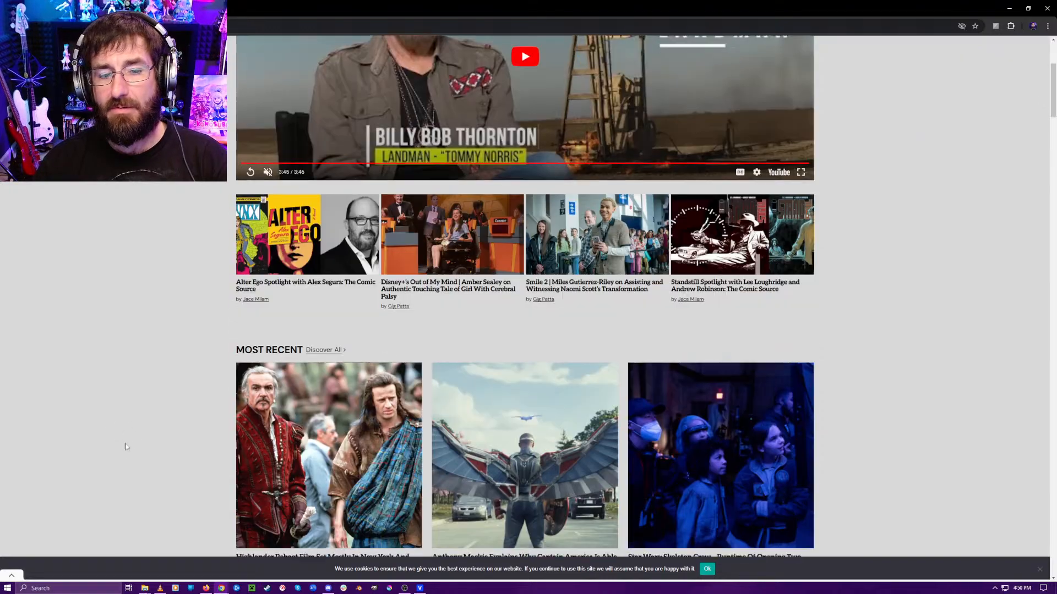
{"action": "scroll", "coordinate": [125, 446], "scroll_direction": "down", "scroll_amount": 5}
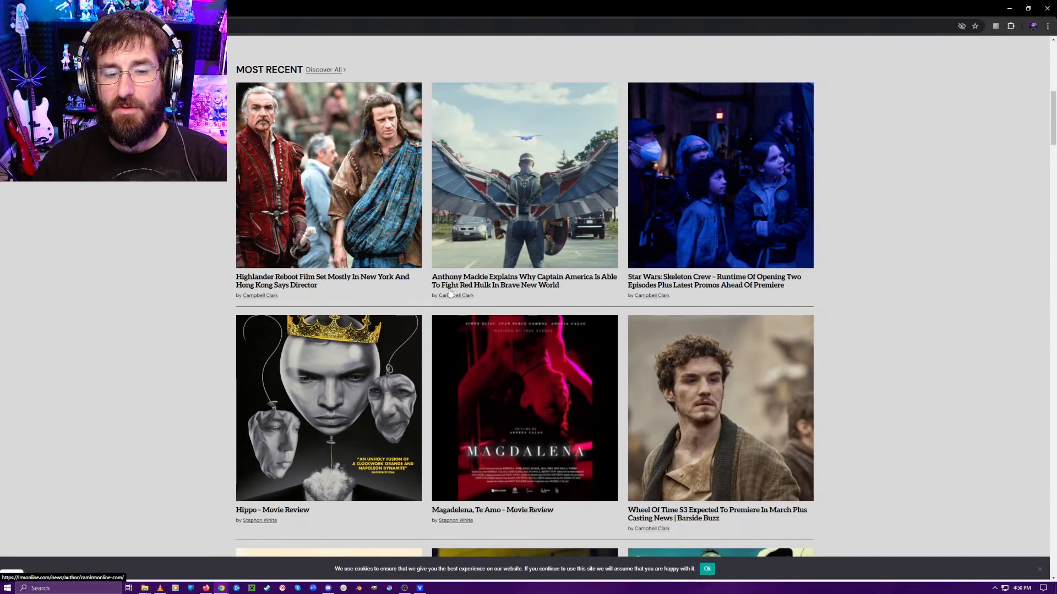
{"action": "scroll", "coordinate": [450, 293], "scroll_direction": "up", "scroll_amount": 5}
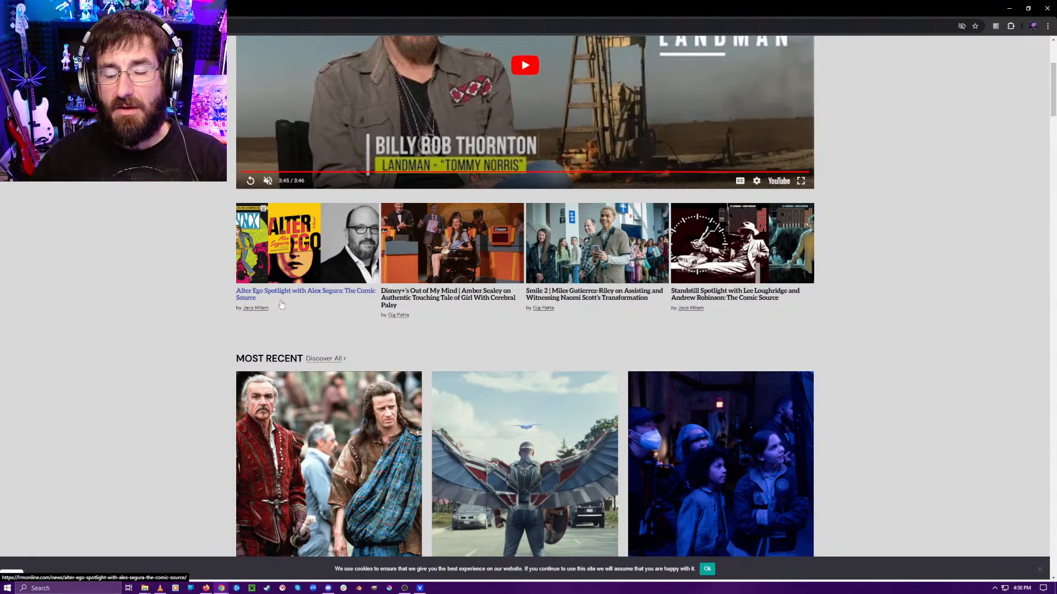
{"action": "scroll", "coordinate": [203, 246], "scroll_direction": "up", "scroll_amount": 2}
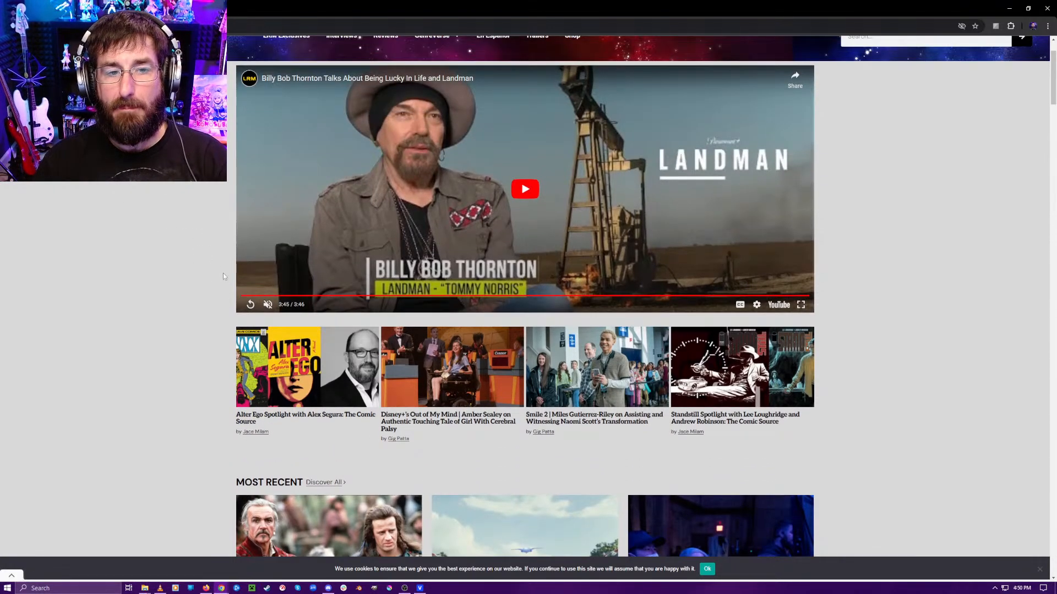
{"action": "scroll", "coordinate": [190, 289], "scroll_direction": "up", "scroll_amount": 1}
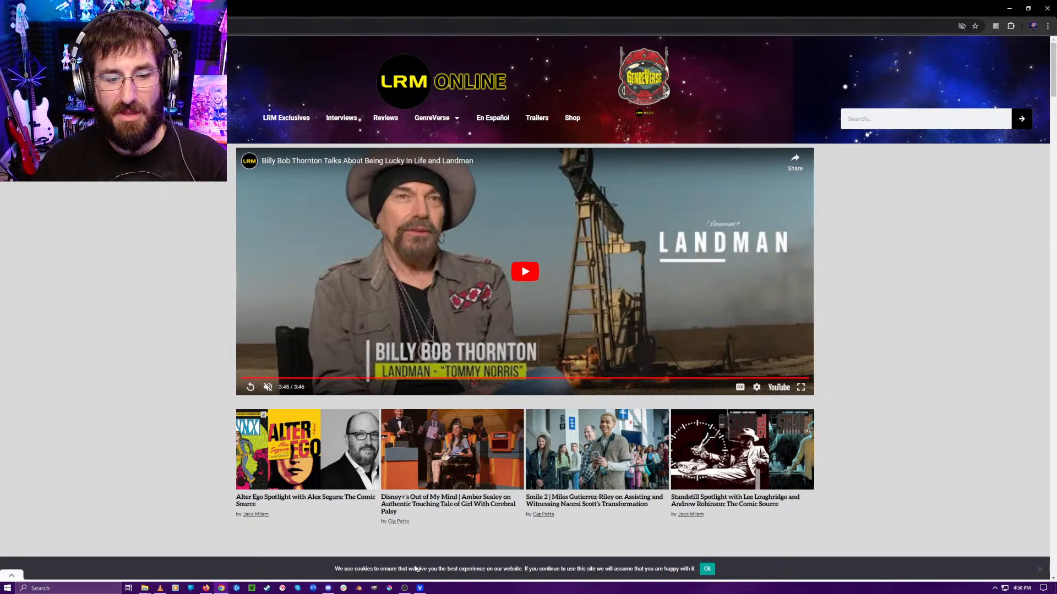
- Switch back to VEGAS Pro, locate the last cut at 15:50:11 and play from just before it
{"action": "left_click", "coordinate": [419, 587]}
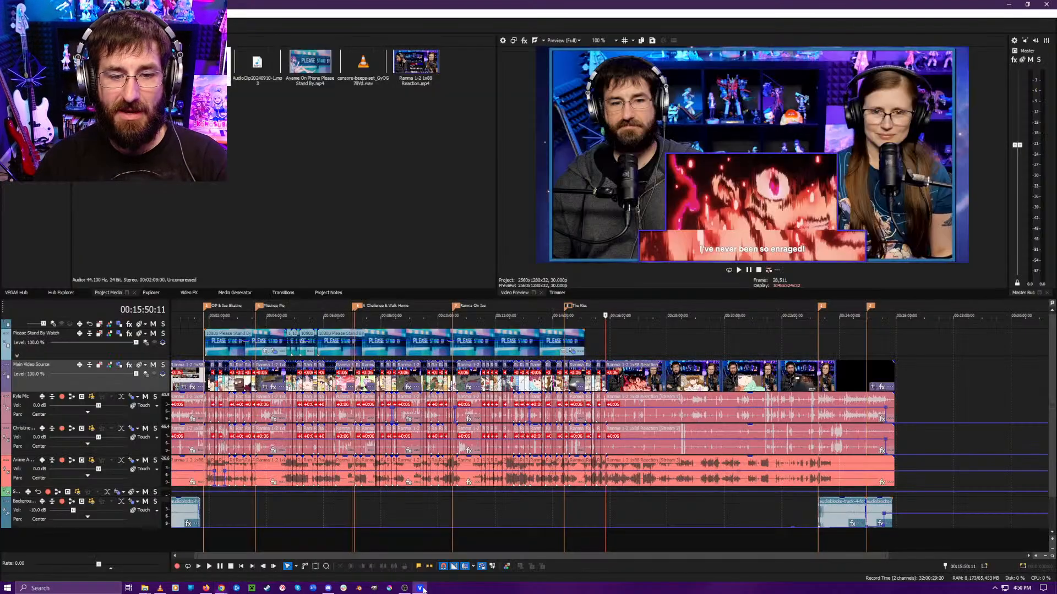
{"action": "left_click", "coordinate": [594, 537]}
{"action": "scroll", "coordinate": [617, 540], "scroll_direction": "up", "scroll_amount": 3}
{"action": "scroll", "coordinate": [617, 539], "scroll_direction": "up", "scroll_amount": 2}
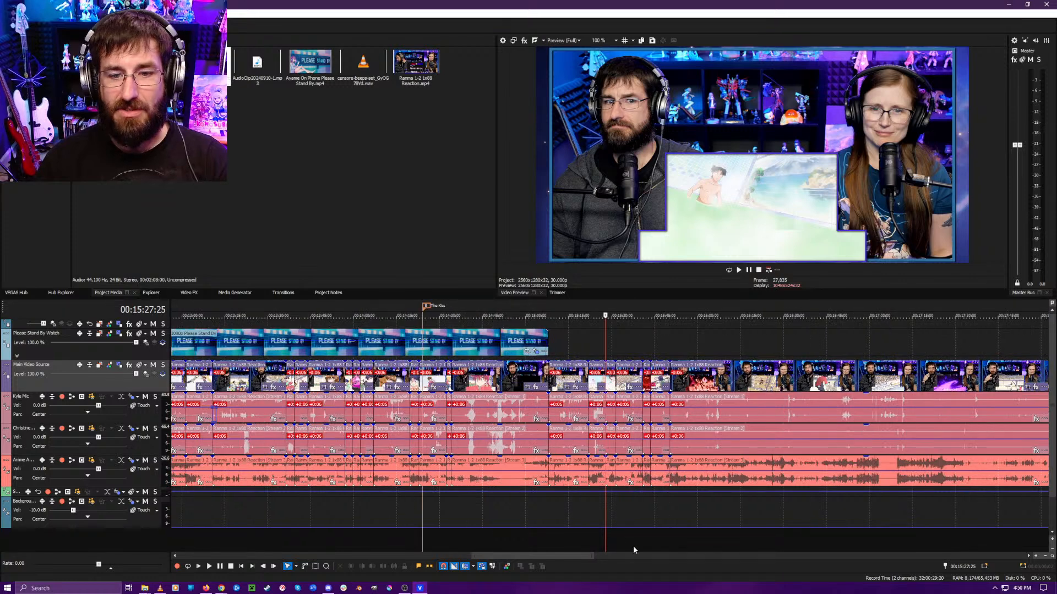
{"action": "left_click", "coordinate": [657, 537]}
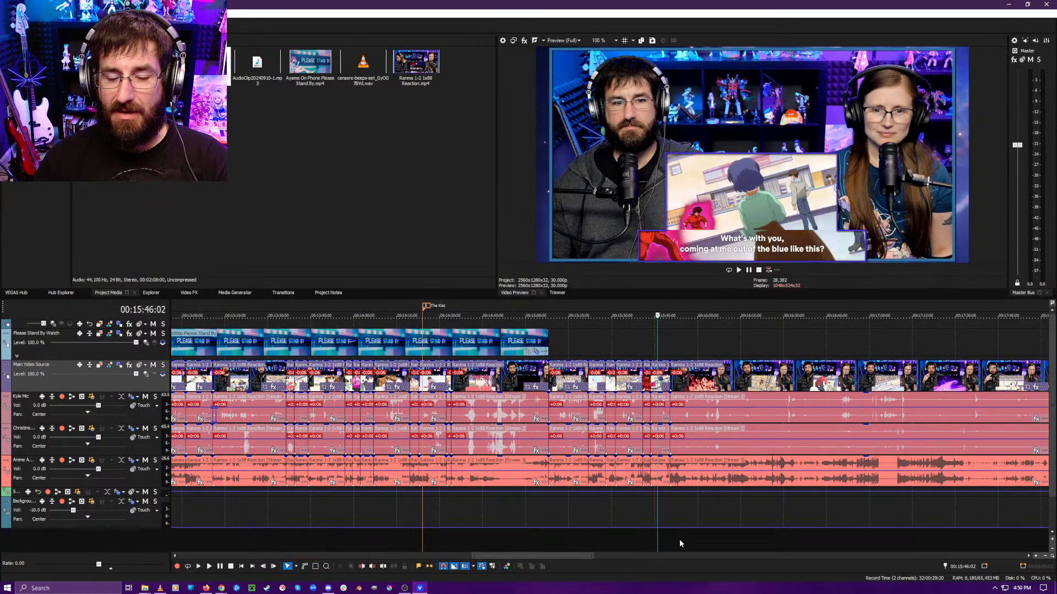
{"action": "scroll", "coordinate": [679, 542], "scroll_direction": "up", "scroll_amount": 2}
{"action": "left_click", "coordinate": [625, 545]}
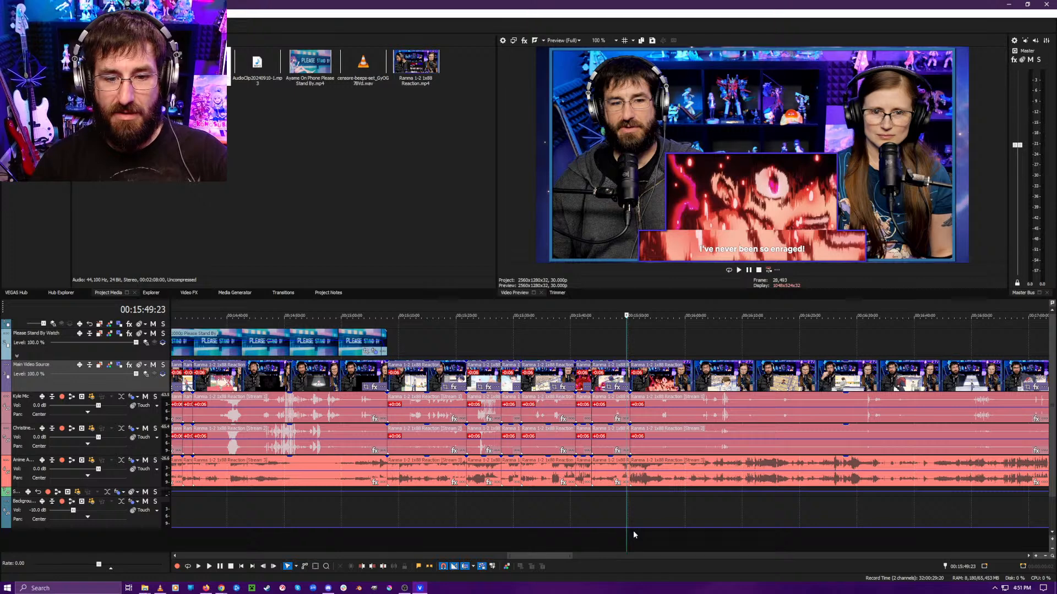
{"action": "scroll", "coordinate": [633, 532], "scroll_direction": "up", "scroll_amount": 4}
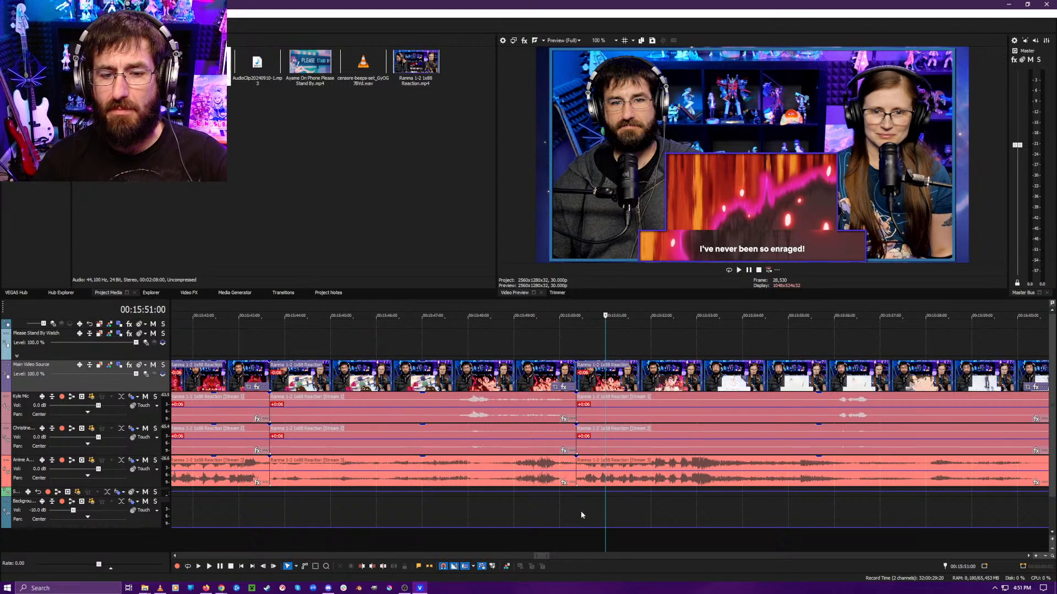
{"action": "left_click", "coordinate": [751, 534]}
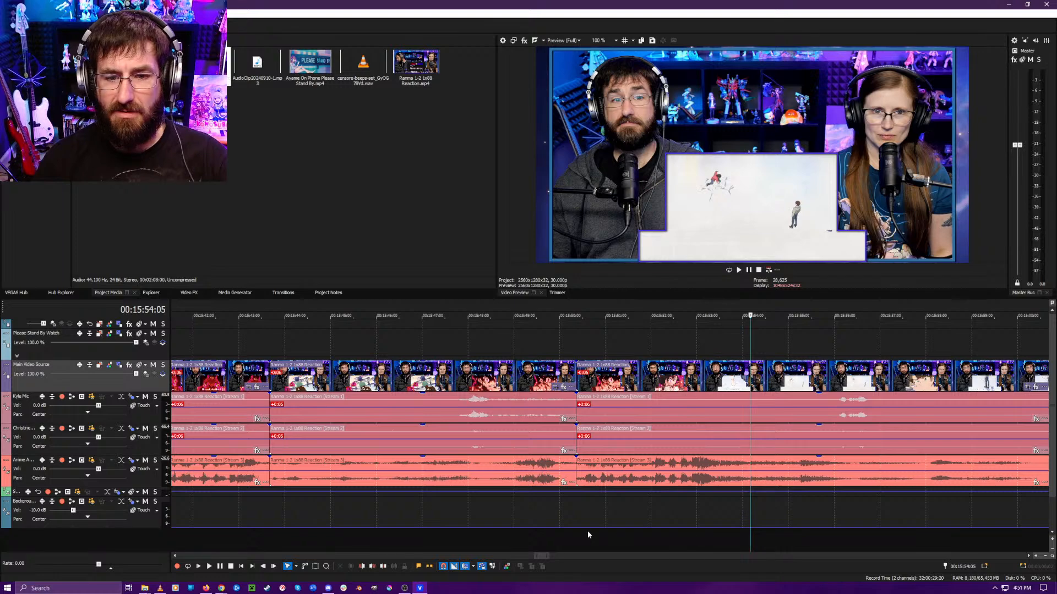
{"action": "left_click", "coordinate": [568, 540]}
{"action": "key", "text": "space"}
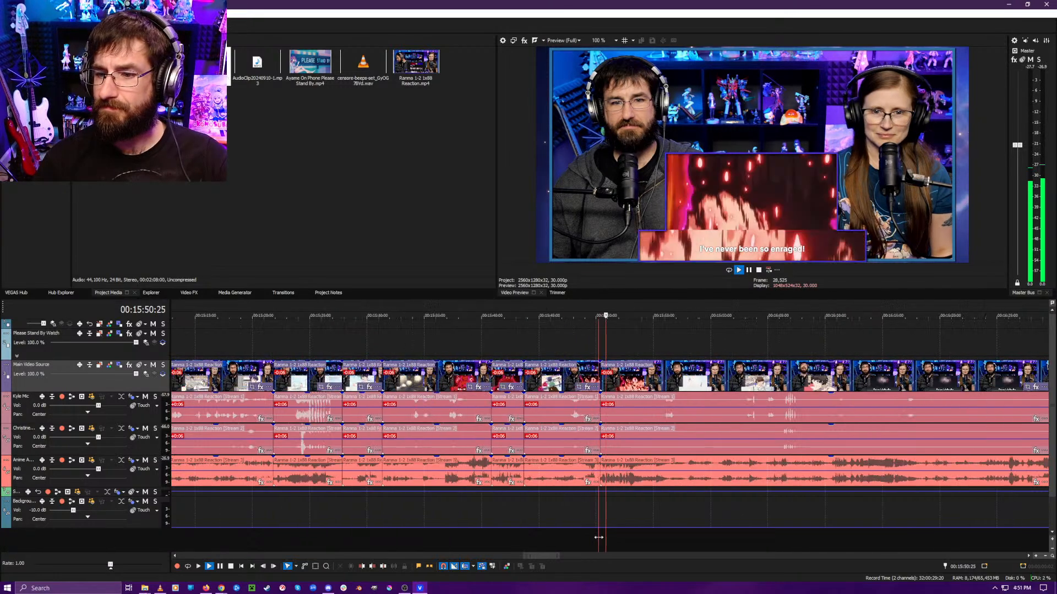
- Play on and split the reaction clip at 15:57:13, trimming the new clip's start to 15:57:29 and closing the gap
{"action": "scroll", "coordinate": [616, 531], "scroll_direction": "up", "scroll_amount": 2}
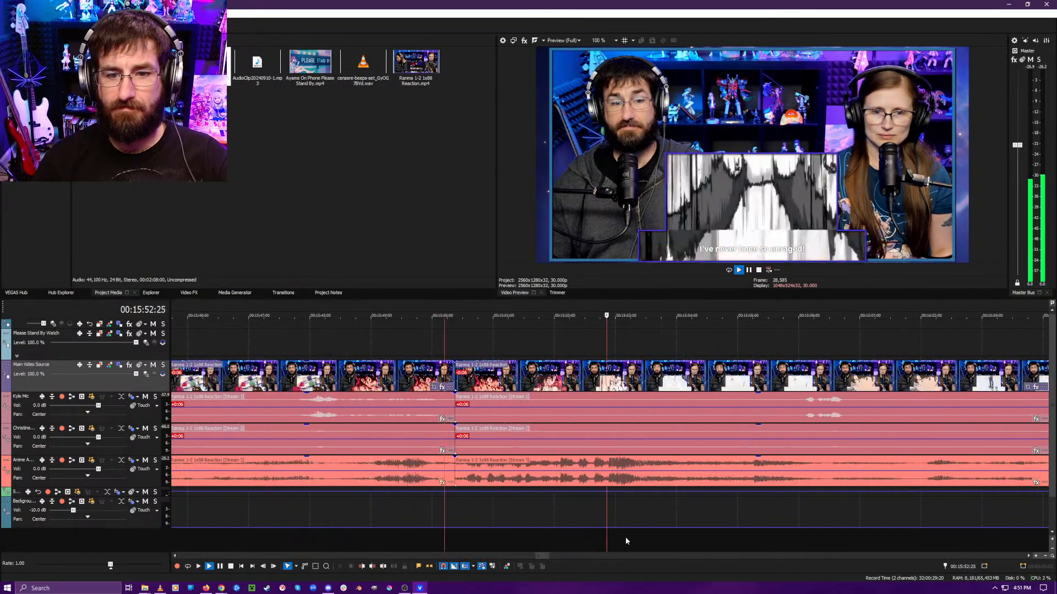
{"action": "scroll", "coordinate": [666, 541], "scroll_direction": "down", "scroll_amount": 2}
{"action": "left_click", "coordinate": [676, 543]}
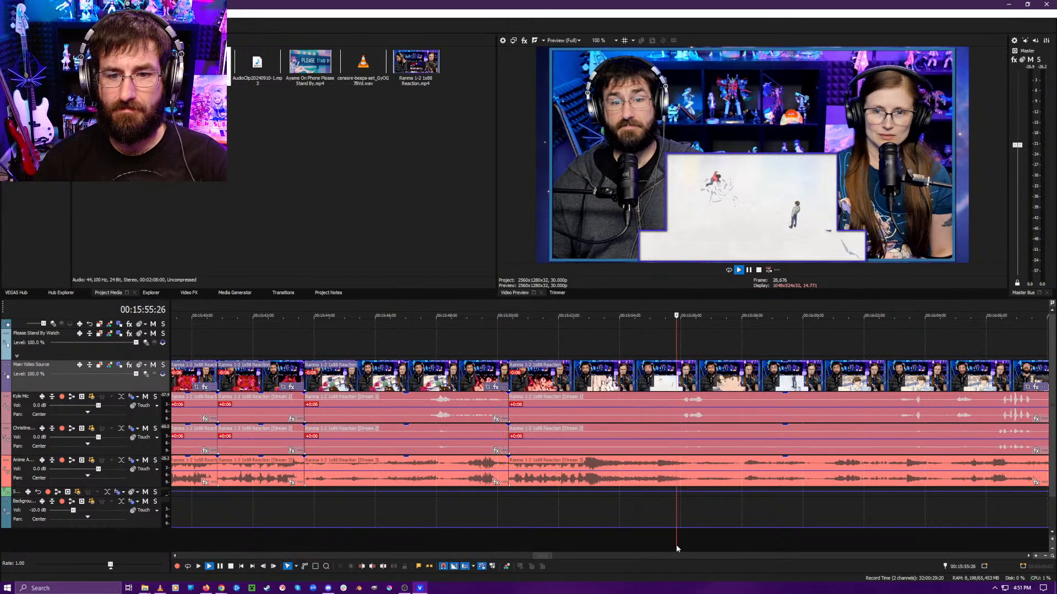
{"action": "key", "text": "Return"}
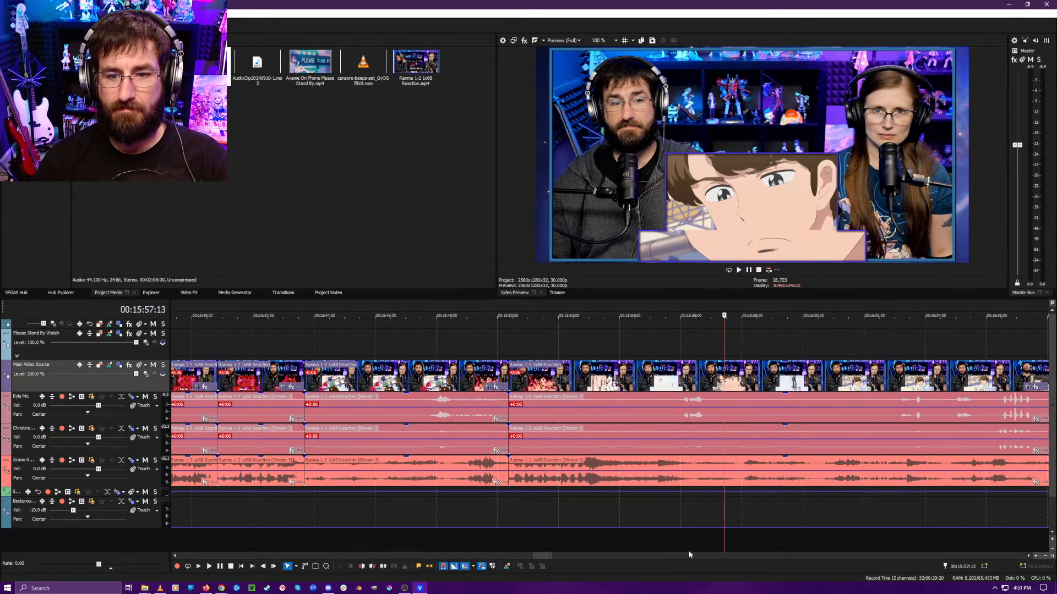
{"action": "scroll", "coordinate": [692, 549], "scroll_direction": "up", "scroll_amount": 2}
{"action": "key", "text": "s"}
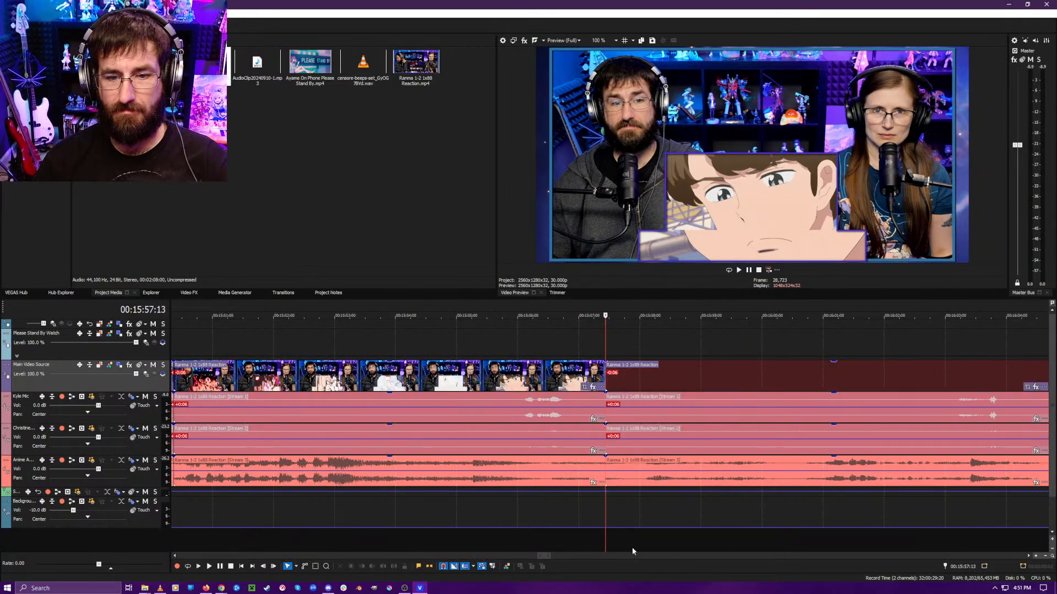
{"action": "left_click", "coordinate": [638, 548]}
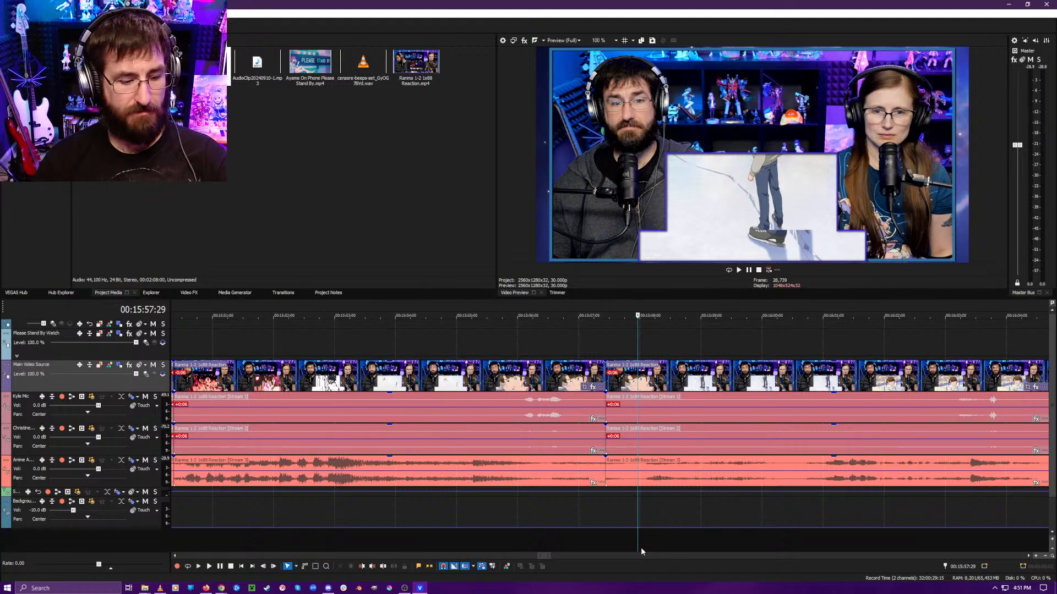
- Play on, split the reaction clip at 15:59:23 and remove the short piece after the split, closing the gap
{"action": "key", "text": "space"}
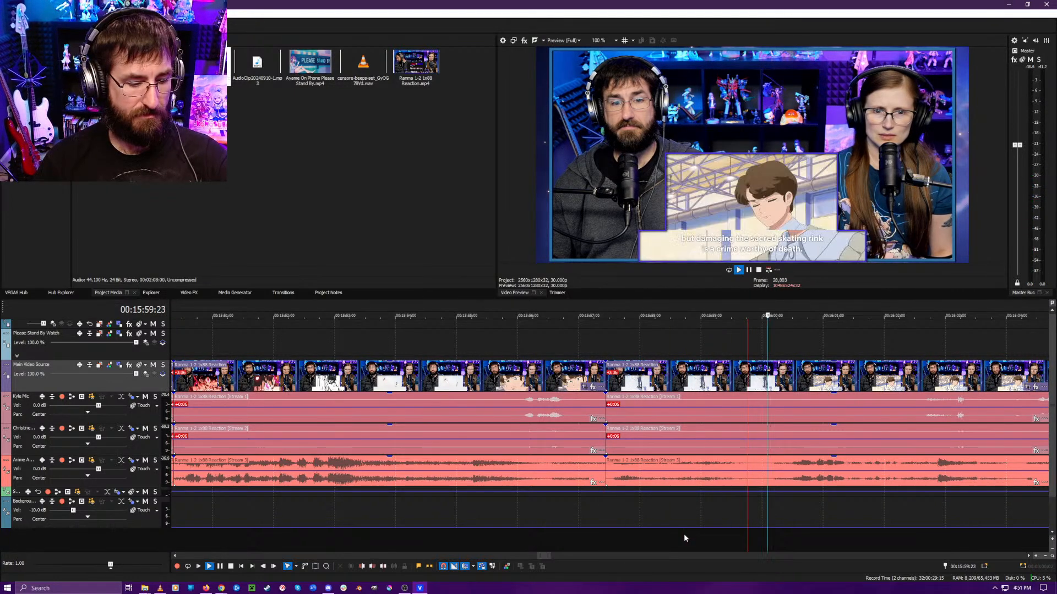
{"action": "key", "text": "space"}
{"action": "key", "text": "s"}
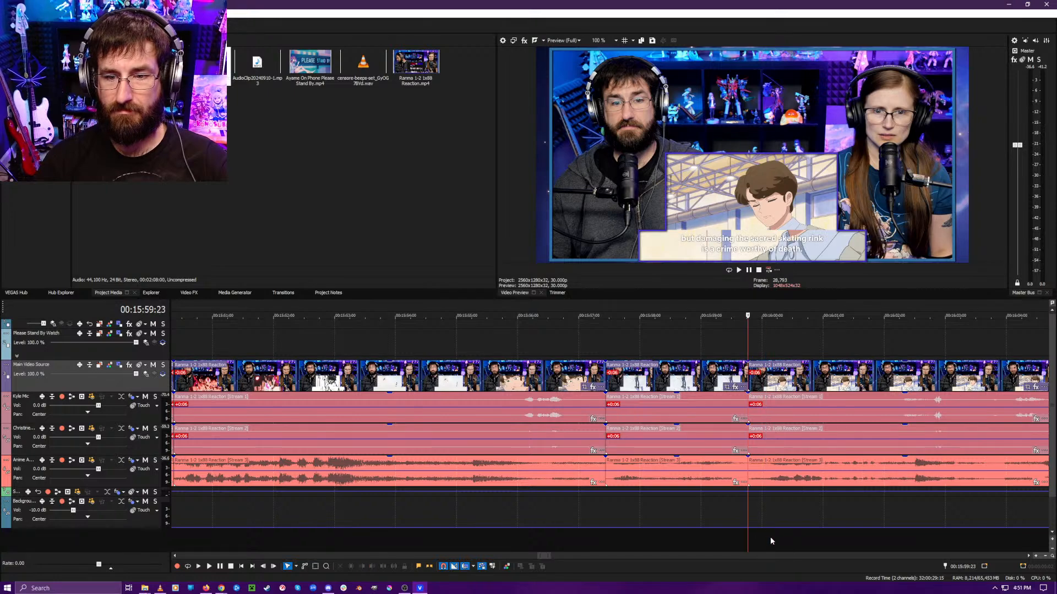
- Play the reaction footage on from the cut at 15:59:23 and stop at 16:07:04
{"action": "key", "text": "space"}
{"action": "left_click", "coordinate": [762, 536]}
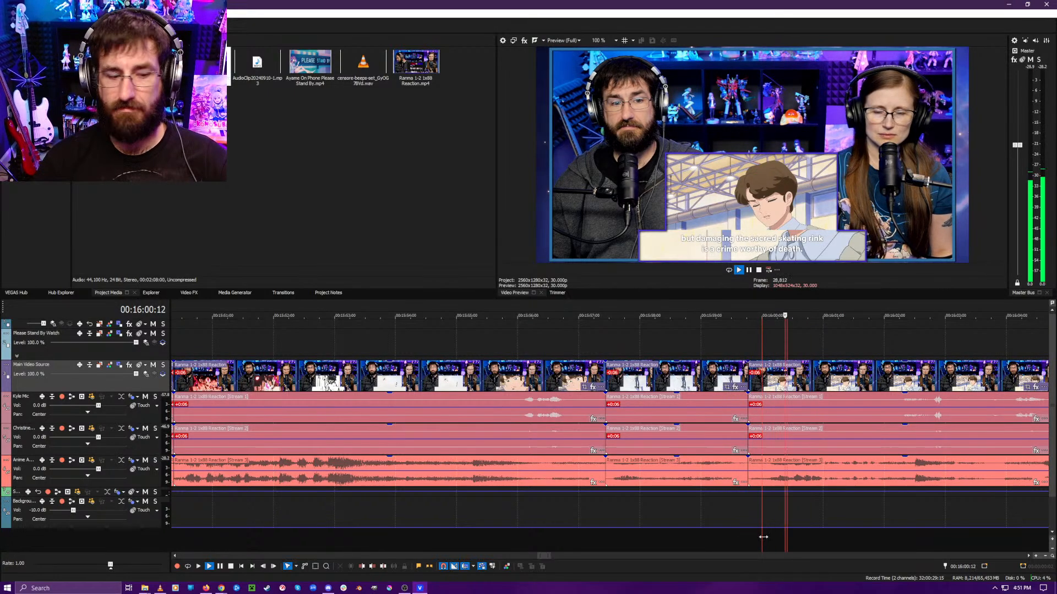
{"action": "scroll", "coordinate": [767, 530], "scroll_direction": "down", "scroll_amount": 5}
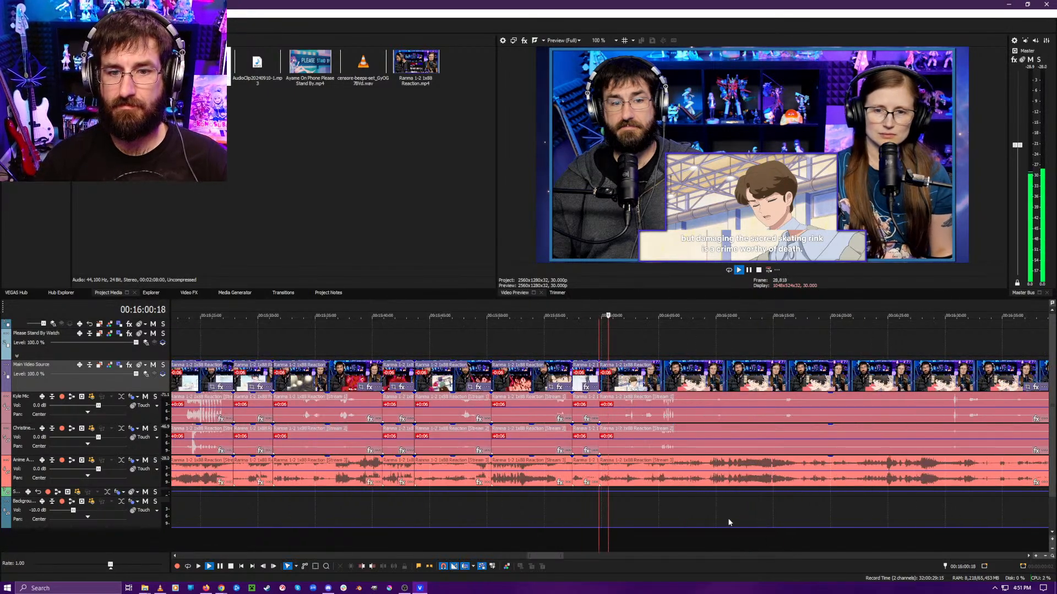
{"action": "scroll", "coordinate": [727, 522], "scroll_direction": "up", "scroll_amount": 5}
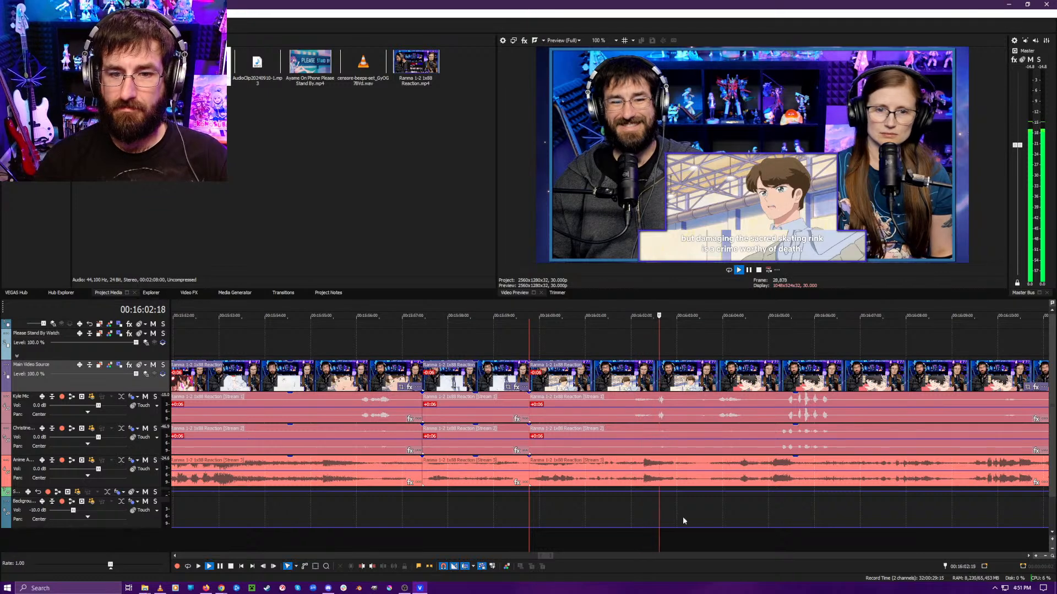
{"action": "scroll", "coordinate": [727, 516], "scroll_direction": "down", "scroll_amount": 3}
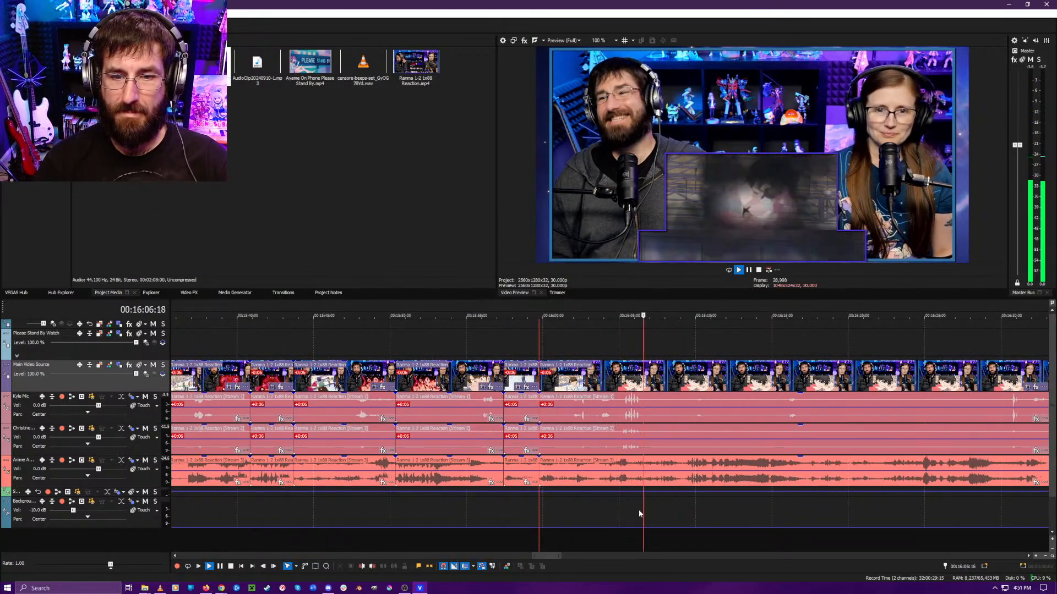
{"action": "key", "text": "Return"}
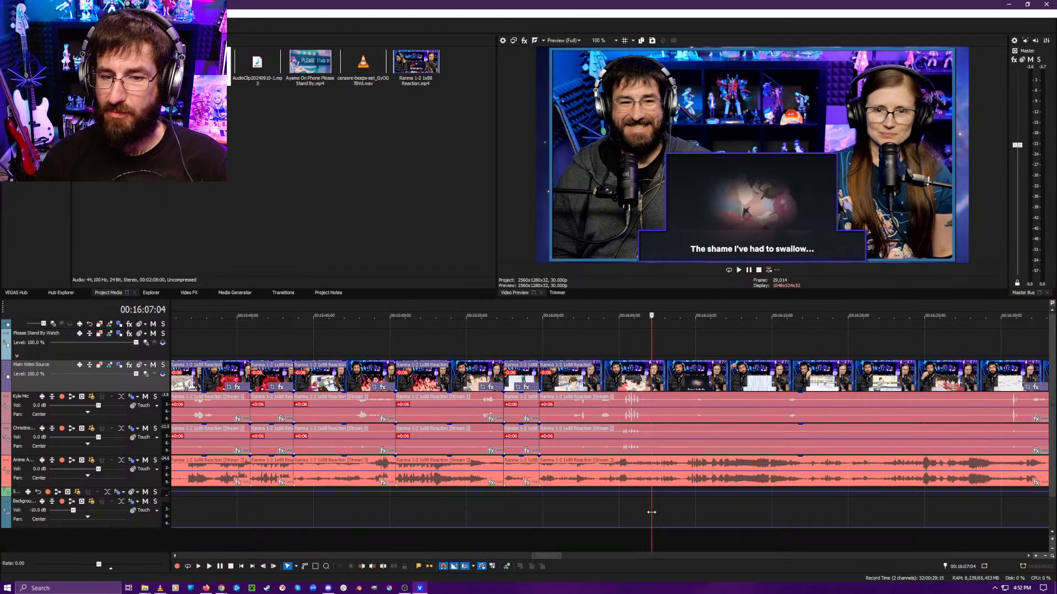
- Look over the remaining footage on the timeline and play on from 16:07:04 to 16:08:23
{"action": "scroll", "coordinate": [651, 411], "scroll_direction": "down", "scroll_amount": 10}
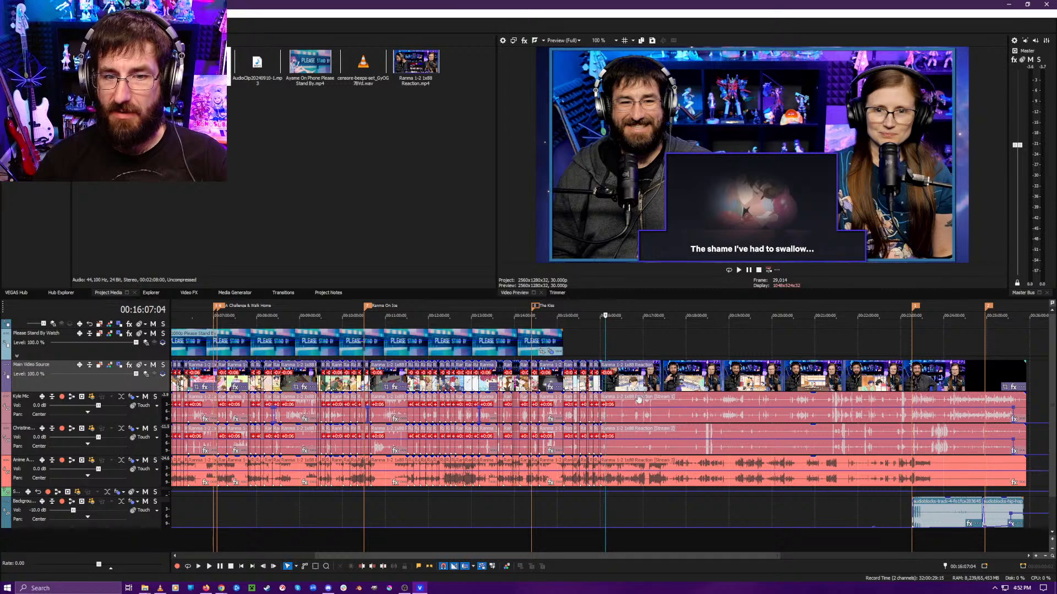
{"action": "scroll", "coordinate": [638, 399], "scroll_direction": "down", "scroll_amount": 3}
{"action": "scroll", "coordinate": [660, 401], "scroll_direction": "down", "scroll_amount": 4}
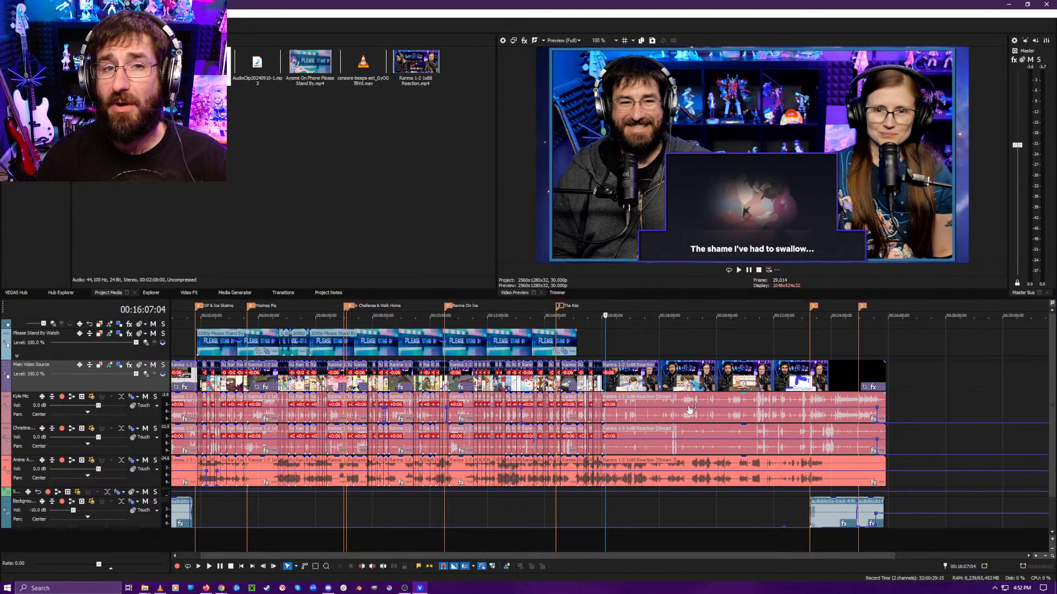
{"action": "key", "text": "space"}
{"action": "scroll", "coordinate": [604, 495], "scroll_direction": "up", "scroll_amount": 10}
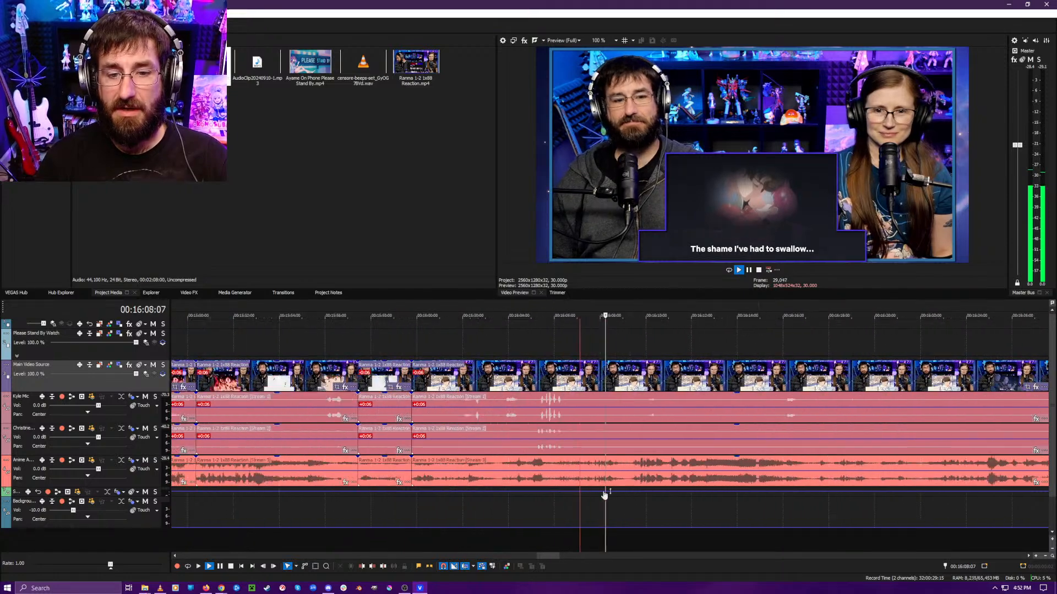
{"action": "key", "text": "Return"}
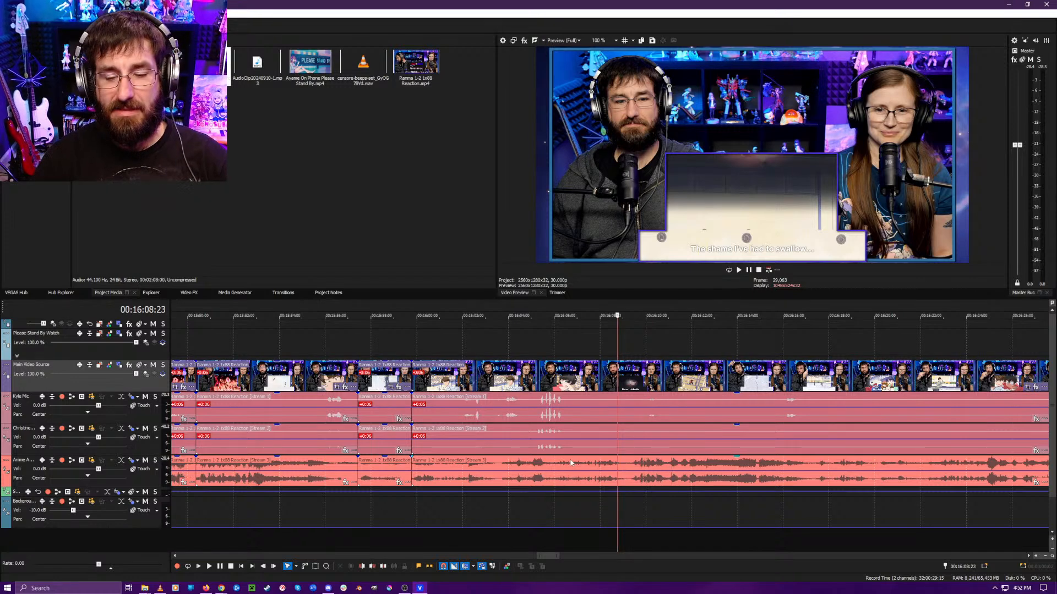
- Replay the laugh around 16:06:12 to 16:06:27 and compare it with the frame at 16:08:26 to find a cut point
{"action": "left_click", "coordinate": [563, 545]}
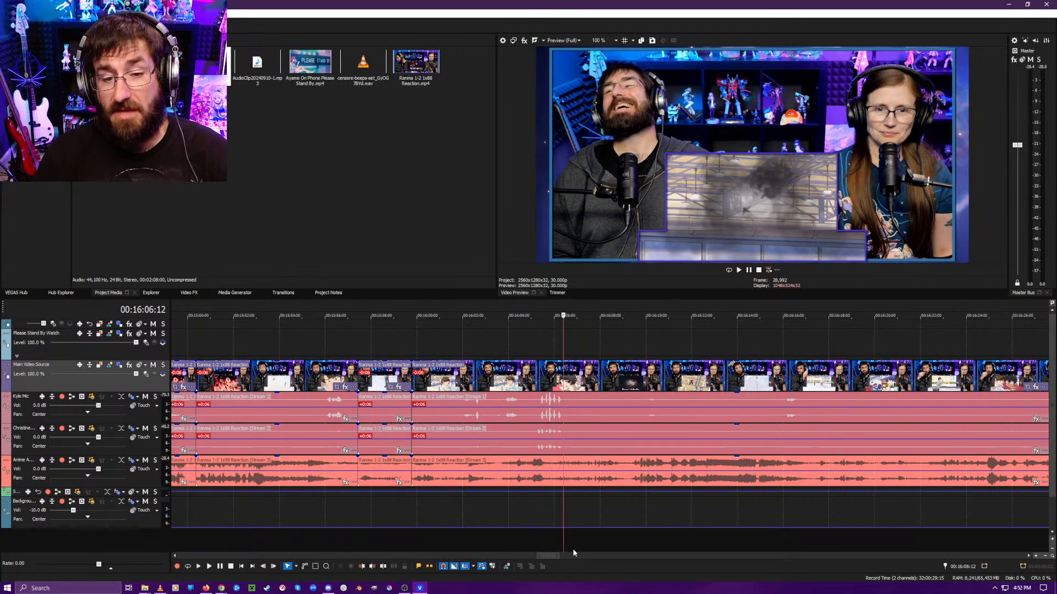
{"action": "key", "text": "space"}
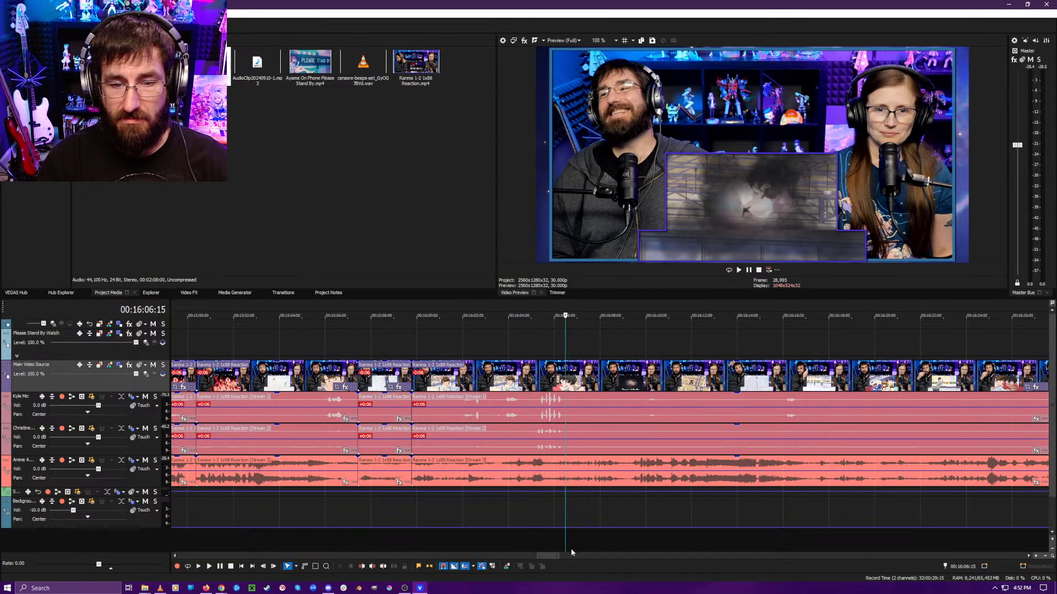
{"action": "key", "text": "space"}
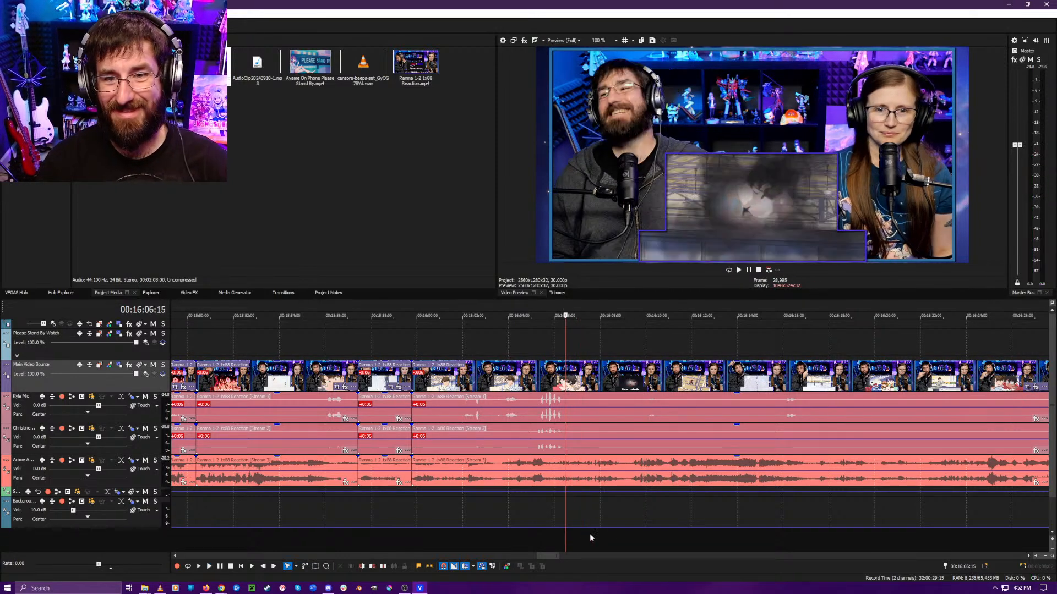
{"action": "key", "text": "space"}
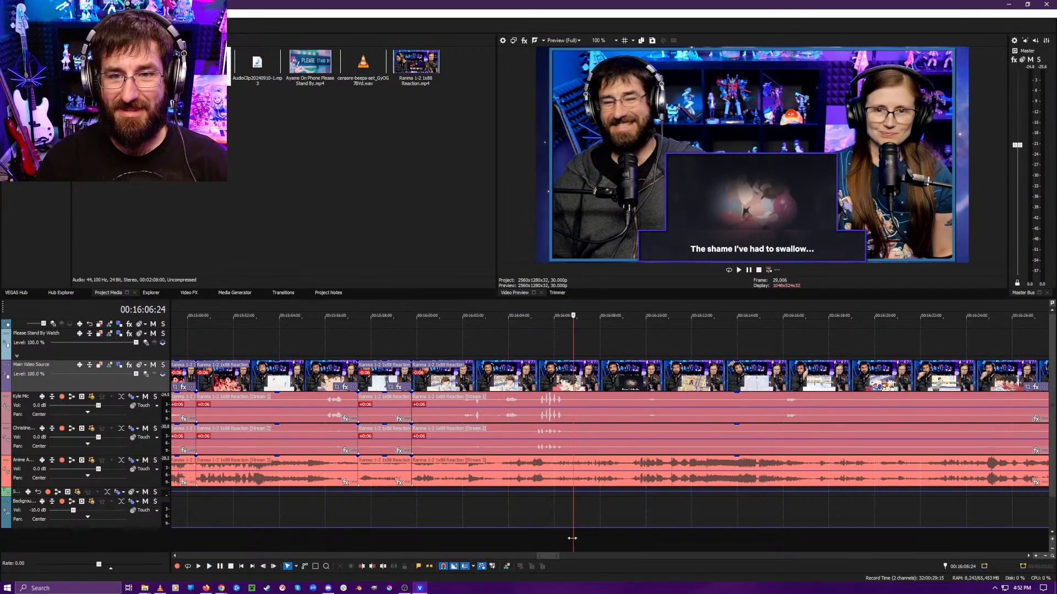
{"action": "left_click", "coordinate": [567, 540]}
{"action": "key", "text": "space"}
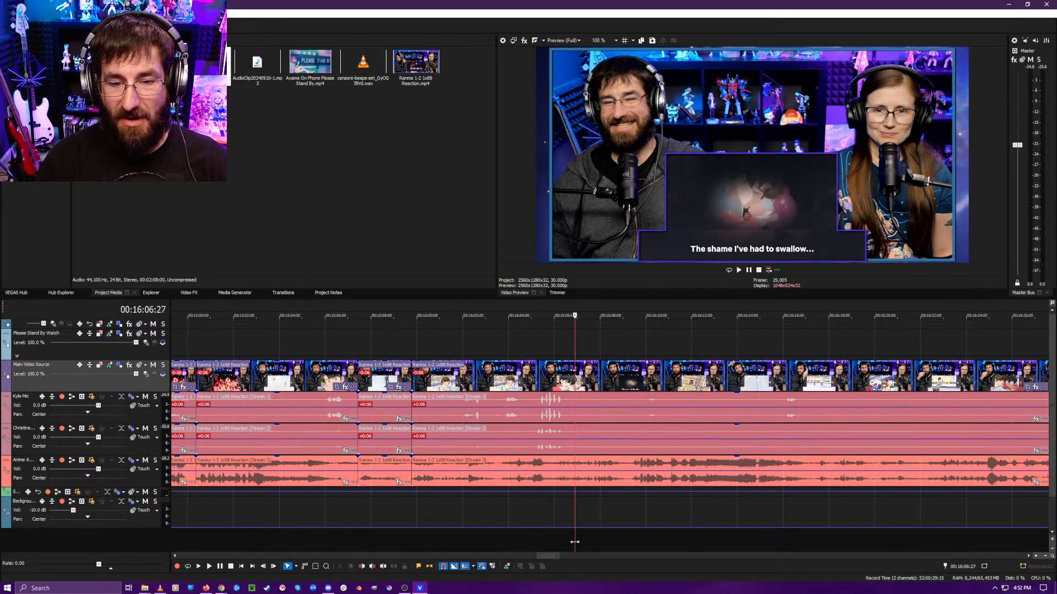
{"action": "left_click", "coordinate": [571, 541]}
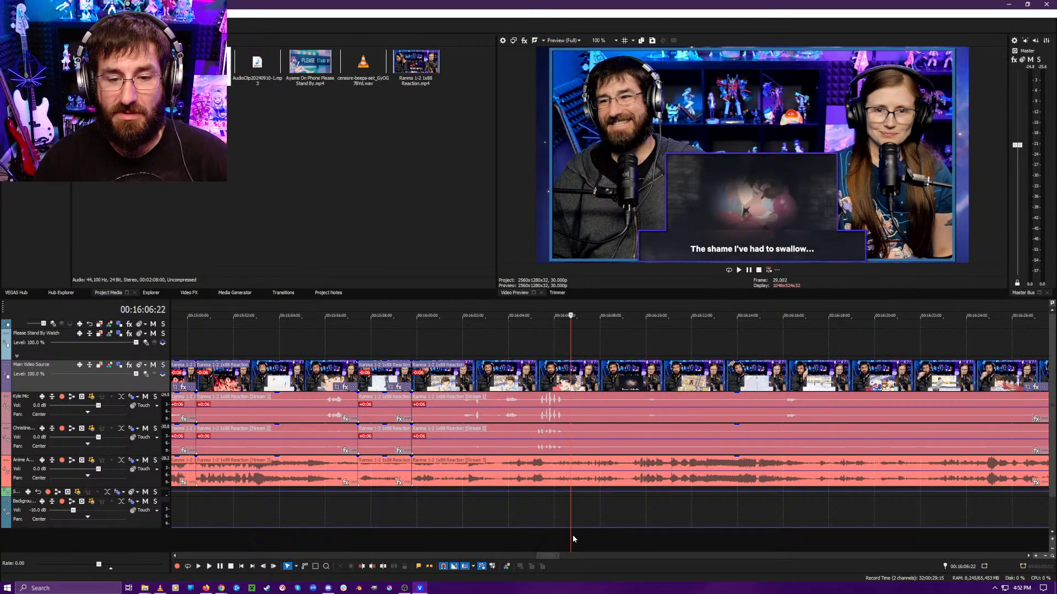
{"action": "key", "text": "space"}
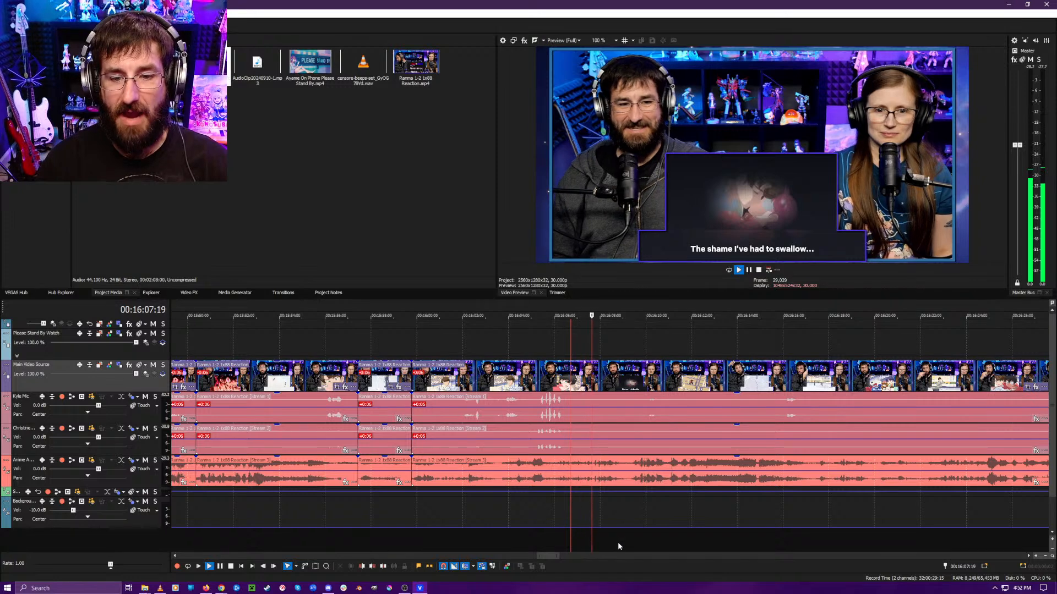
{"action": "left_click", "coordinate": [620, 545]}
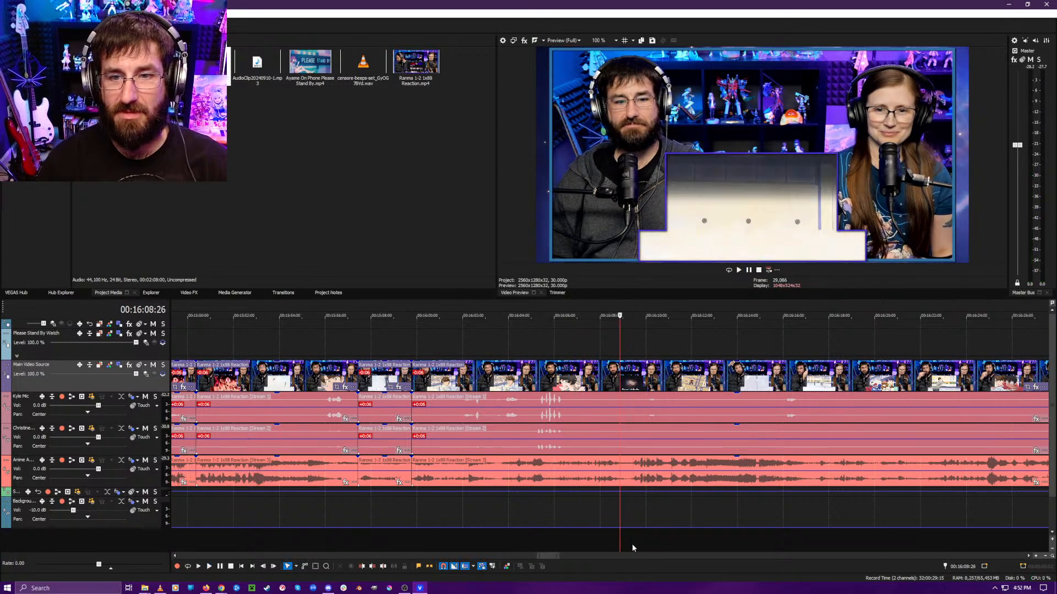
{"action": "left_click", "coordinate": [573, 540]}
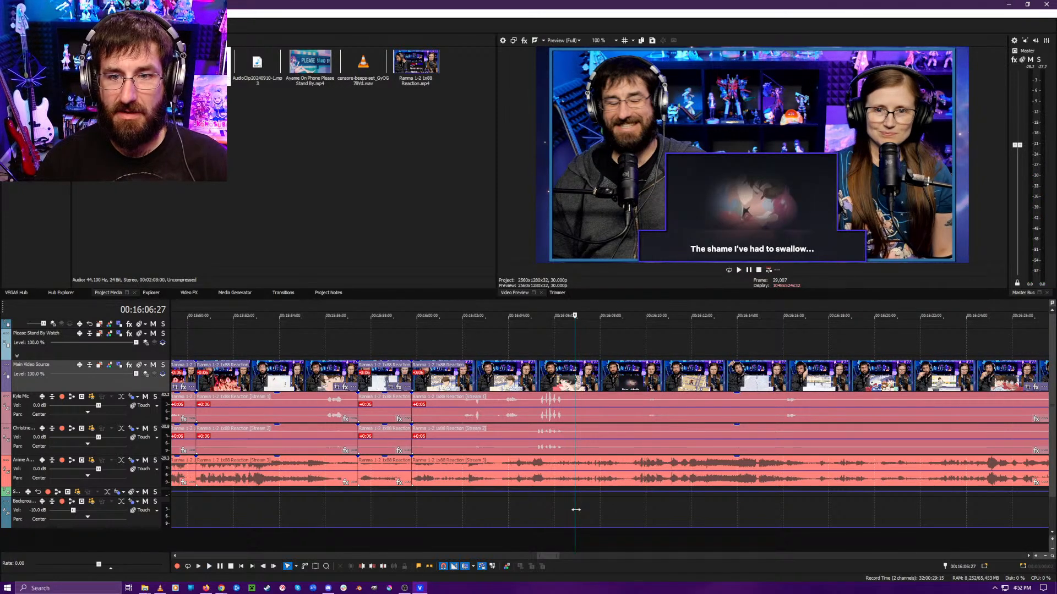
- Replay the laugh, split the reaction clip at 16:08:24 and trim the start of the new clip, closing the gap
{"action": "left_click", "coordinate": [545, 535]}
{"action": "key", "text": "space"}
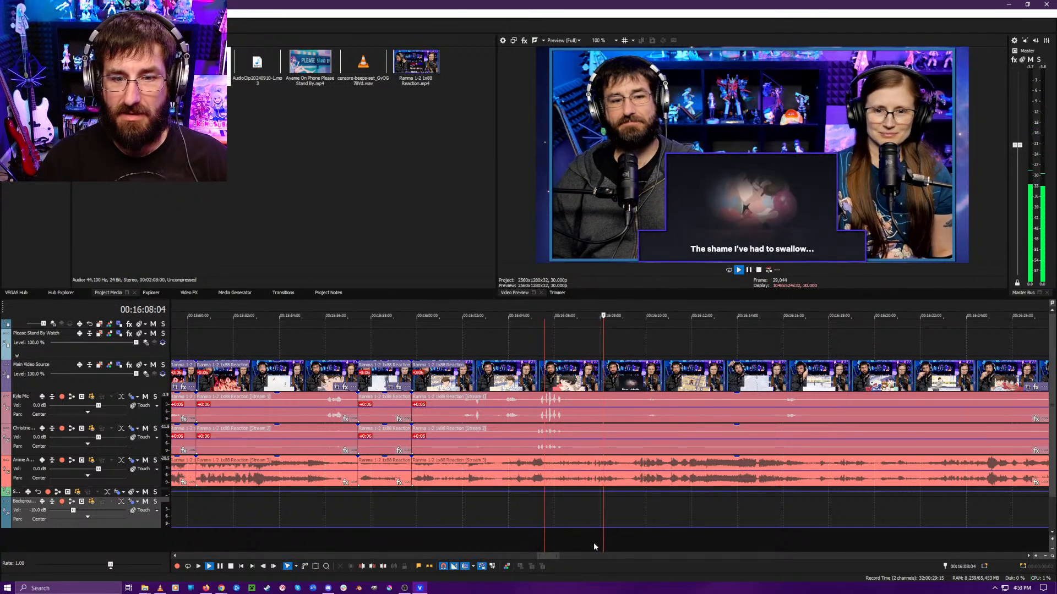
{"action": "key", "text": "Return"}
{"action": "key", "text": "s"}
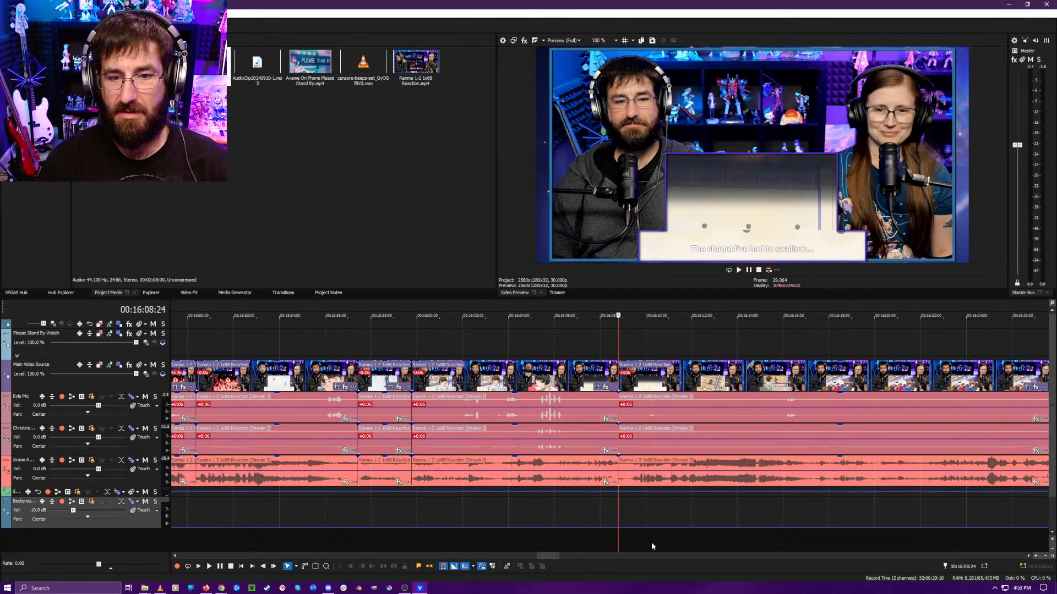
{"action": "key", "text": "space"}
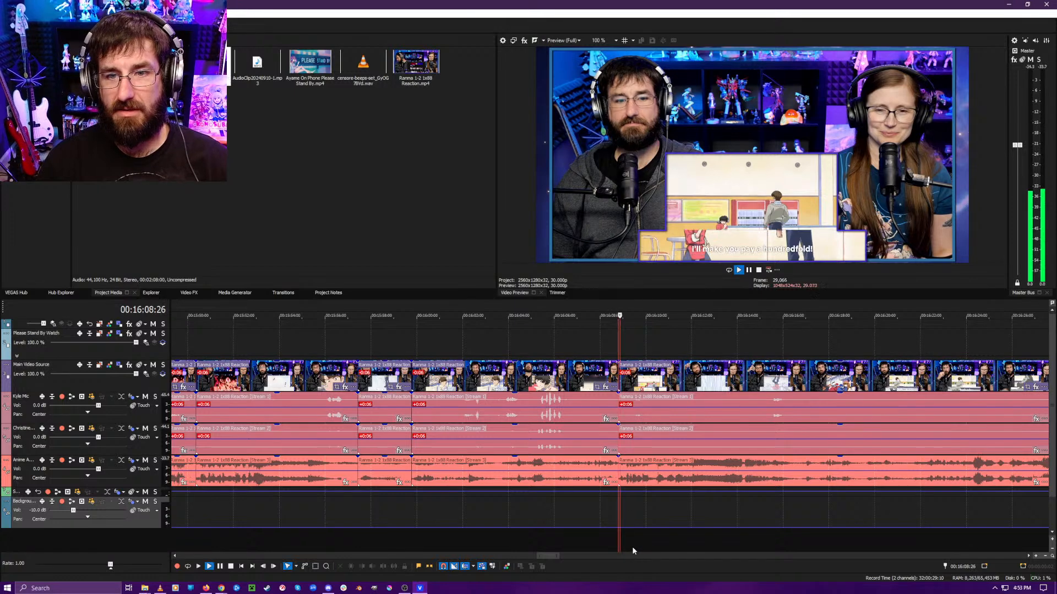
{"action": "left_click", "coordinate": [596, 546]}
{"action": "left_click", "coordinate": [619, 544]}
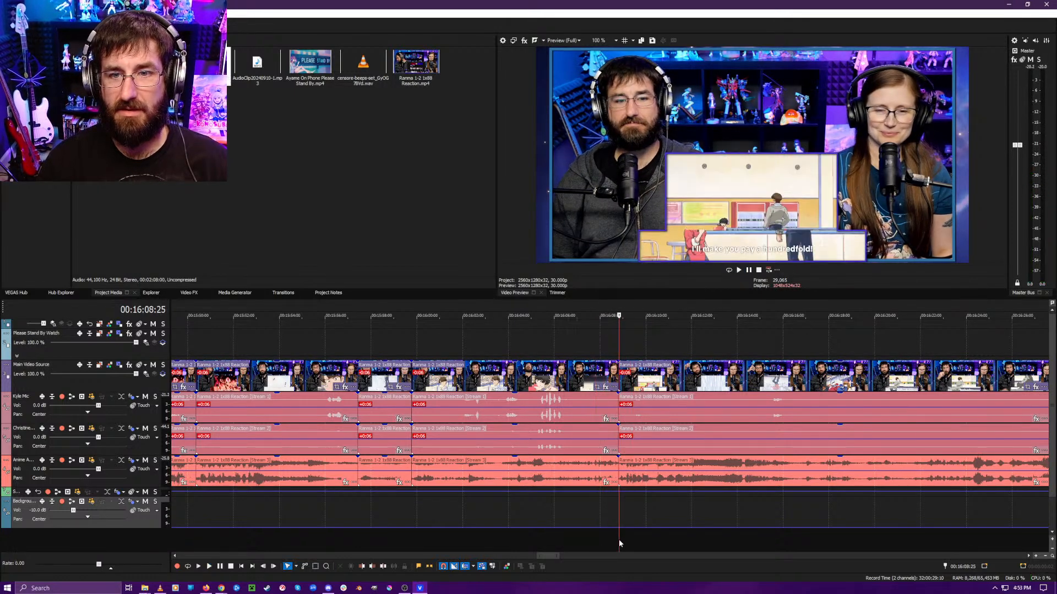
- Silence the small noise just after the 16:08:24 cut on the upper microphone track, dipping its volume envelope to -Inf dB at 16:09:20
{"action": "left_click", "coordinate": [753, 537]}
{"action": "left_click", "coordinate": [734, 542]}
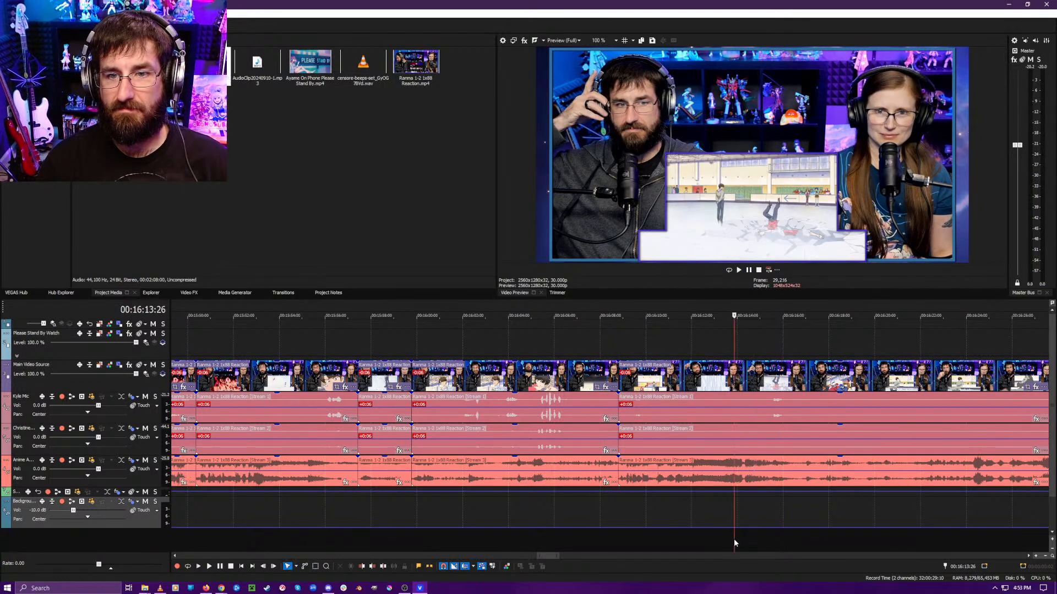
{"action": "left_click", "coordinate": [618, 538]}
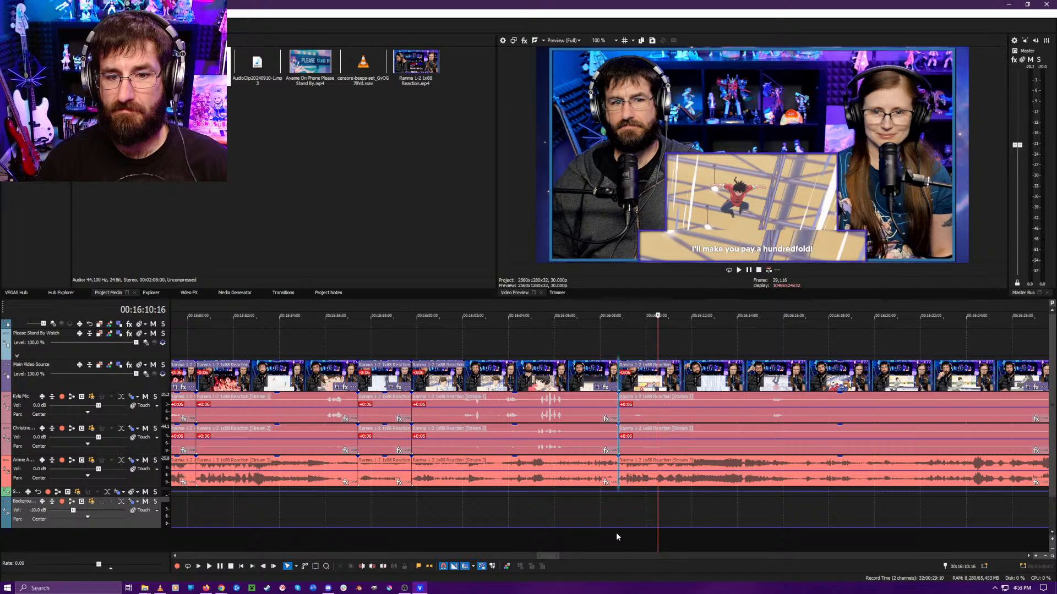
{"action": "key", "text": "space"}
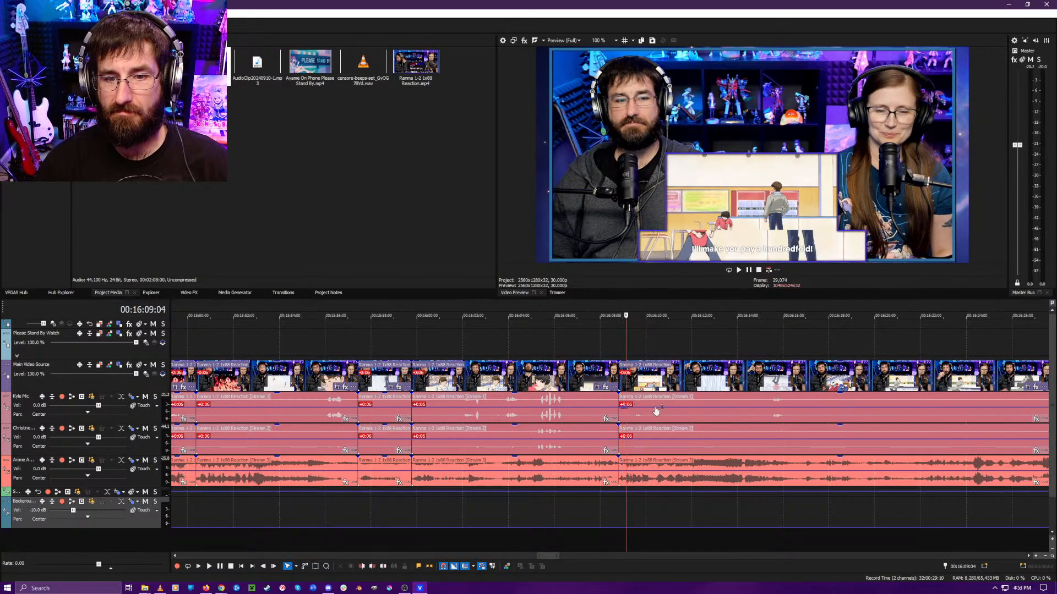
{"action": "left_click_drag", "start_coordinate": [645, 412], "coordinate": [646, 421]}
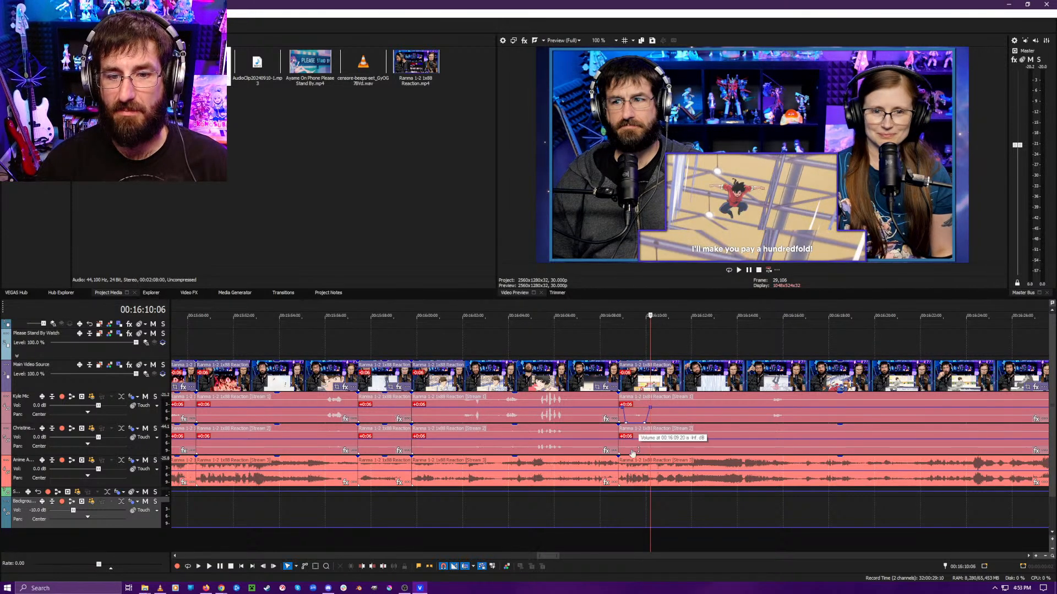
- Play on past the ice impact and split the reaction clip on all tracks at 16:16:07
{"action": "key", "text": "space"}
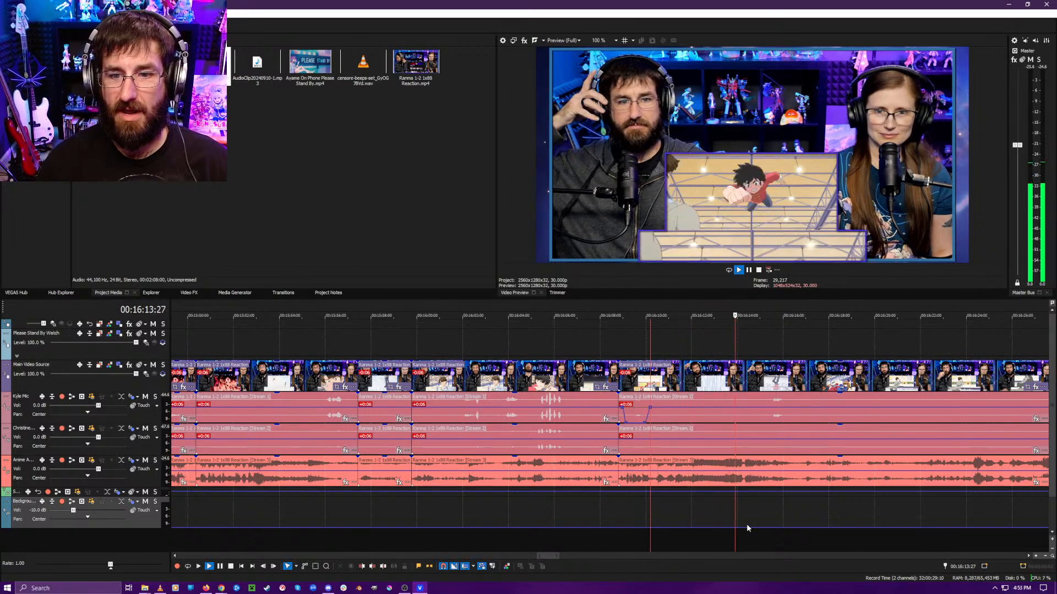
{"action": "left_click", "coordinate": [715, 529]}
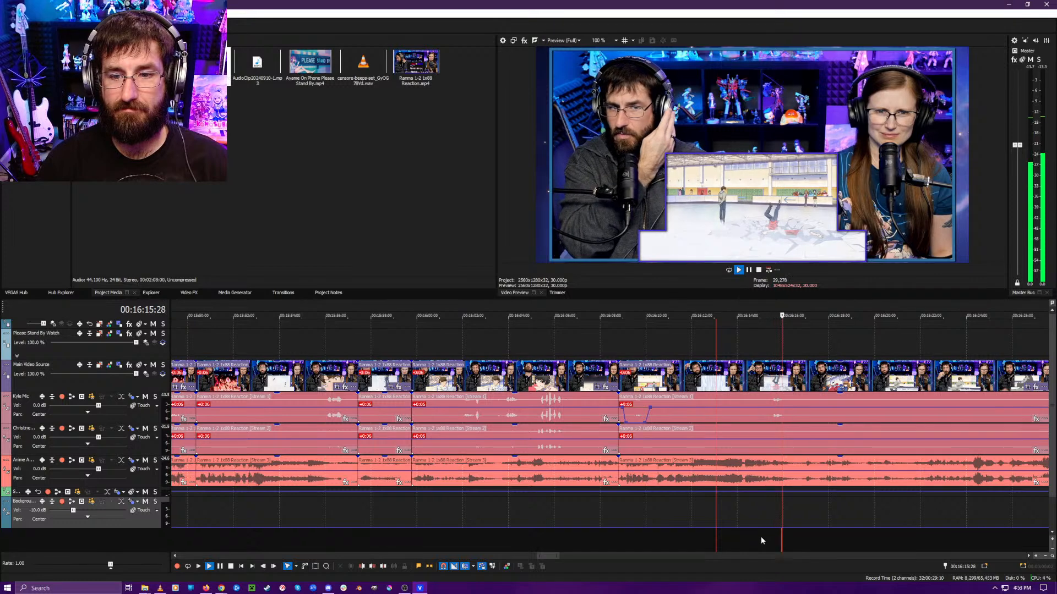
{"action": "key", "text": "space"}
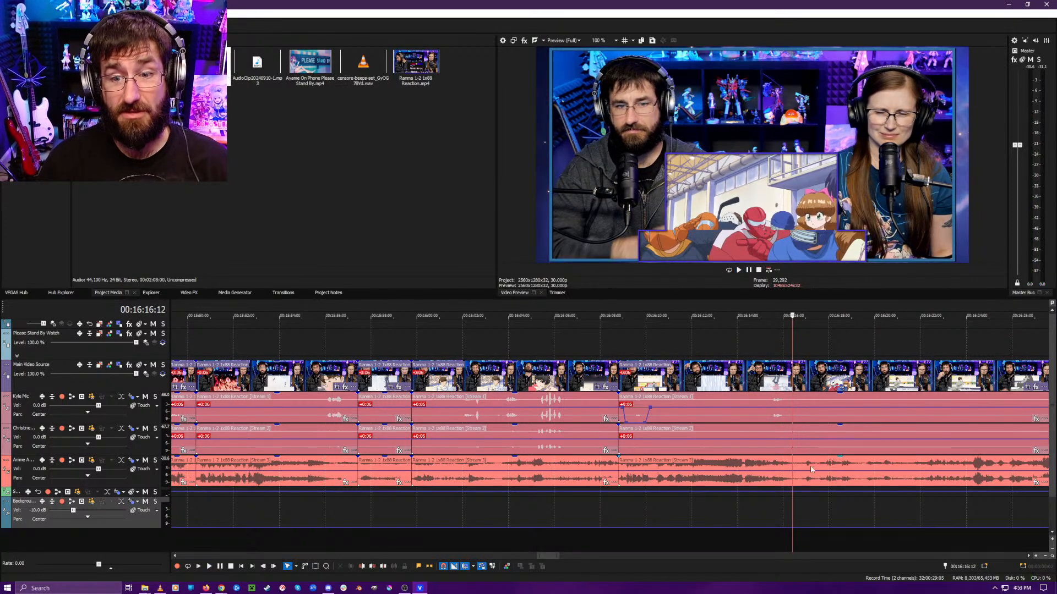
{"action": "left_click", "coordinate": [790, 431]}
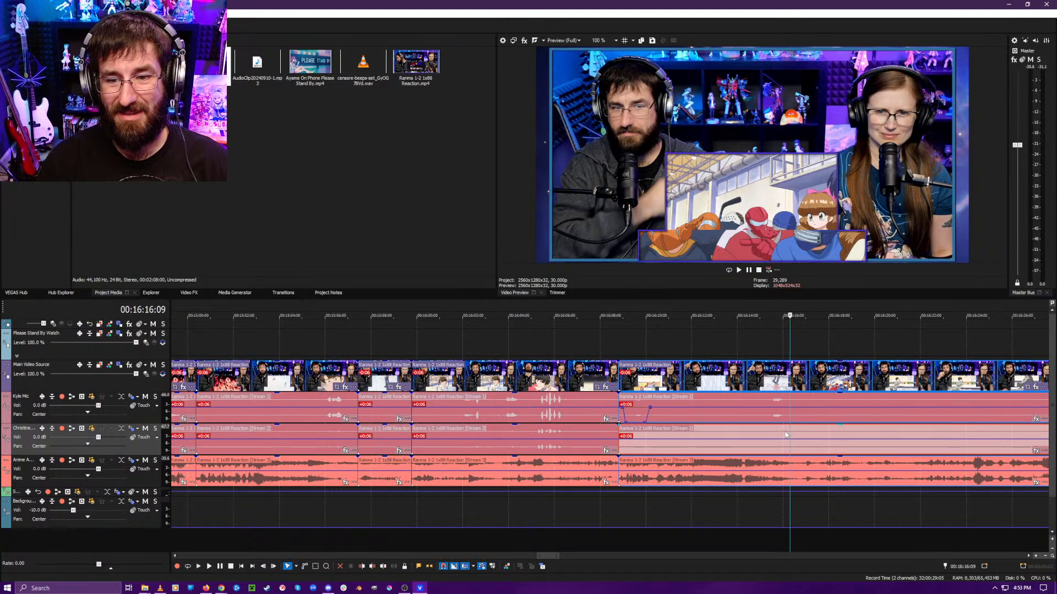
{"action": "left_click", "coordinate": [784, 436]}
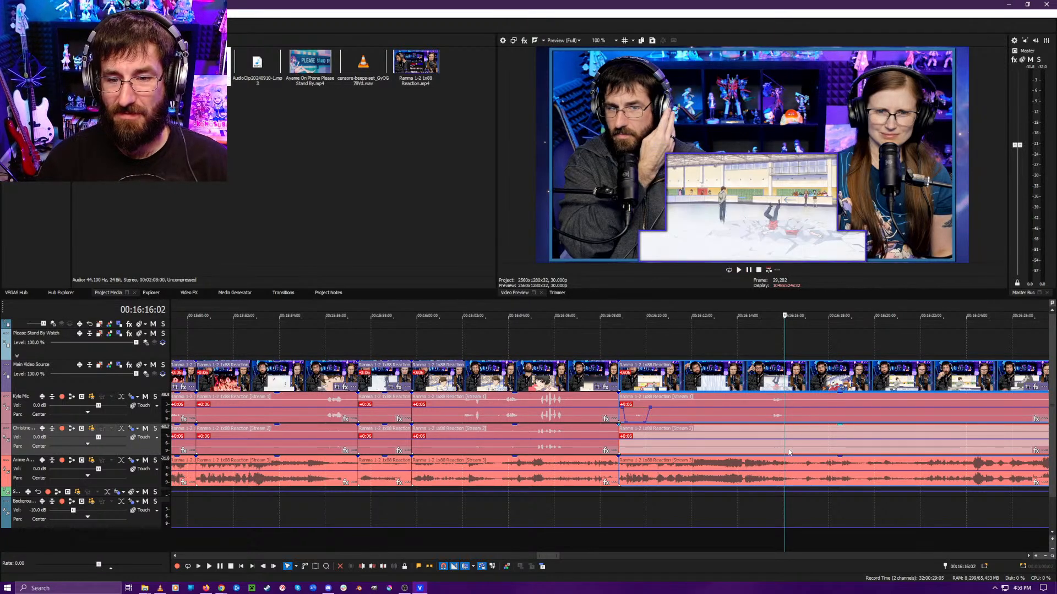
{"action": "key", "text": "space"}
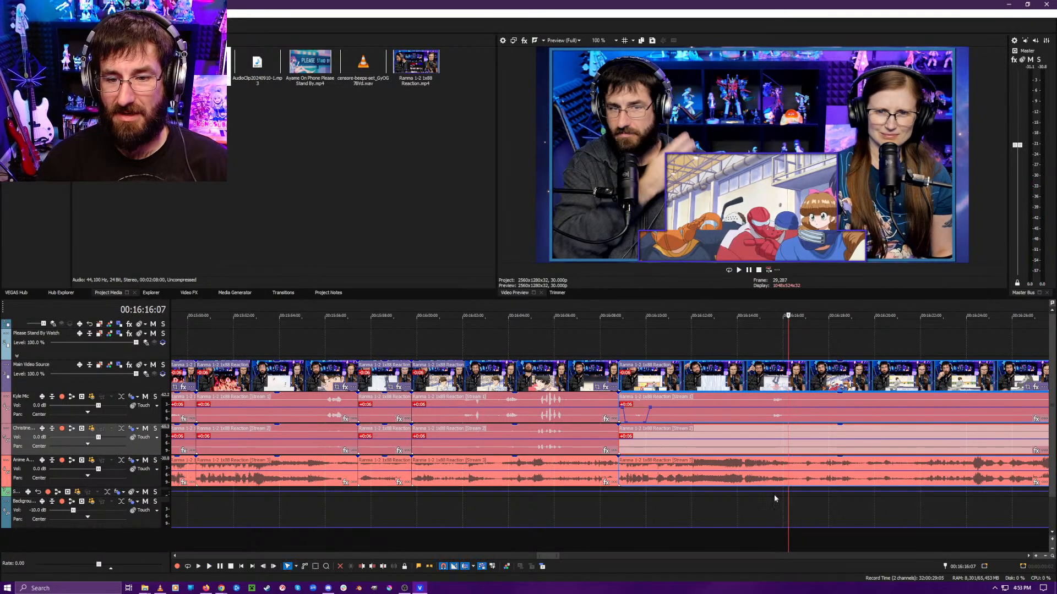
{"action": "key", "text": "s"}
{"action": "scroll", "coordinate": [781, 516], "scroll_direction": "up", "scroll_amount": 4}
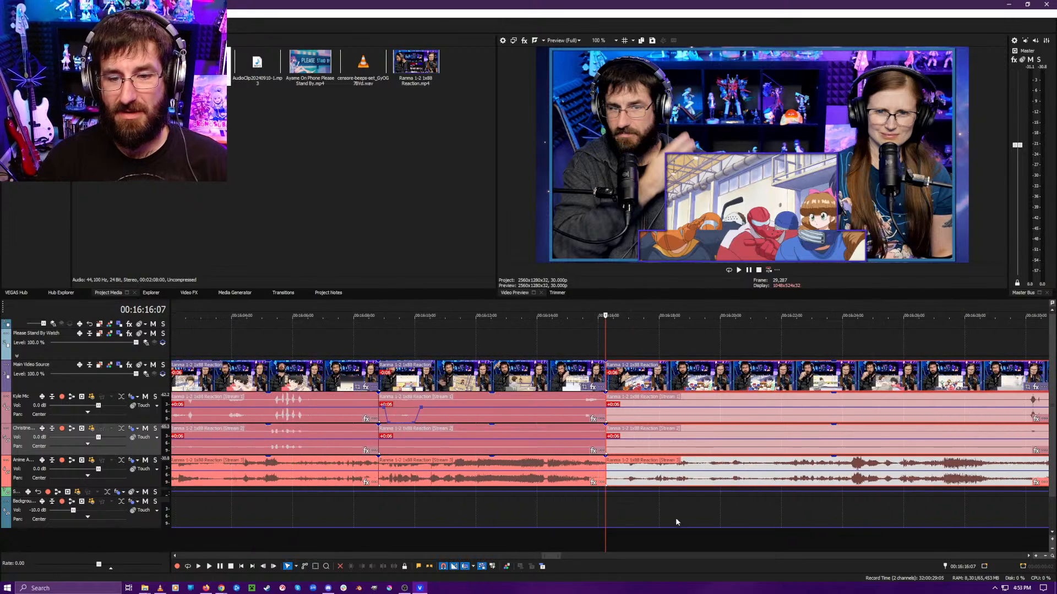
- Replay the footage from the 16:16:07 cut to about 16:22 to find a new starting point for the following clip
{"action": "left_click", "coordinate": [671, 521]}
{"action": "key", "text": "space"}
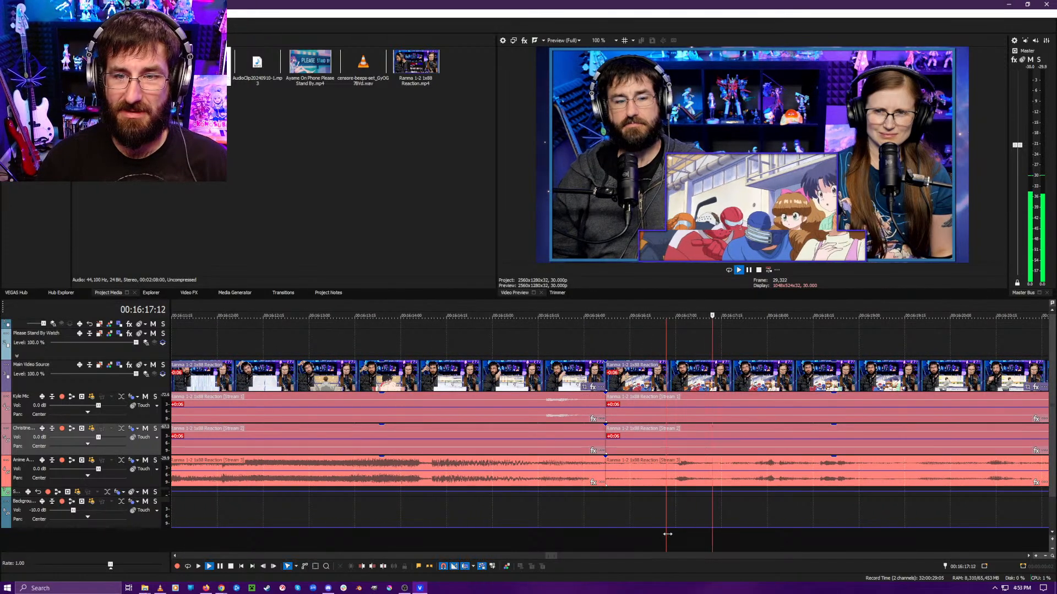
{"action": "scroll", "coordinate": [666, 536], "scroll_direction": "down", "scroll_amount": 5}
{"action": "left_click", "coordinate": [625, 536]}
{"action": "key", "text": "Return"}
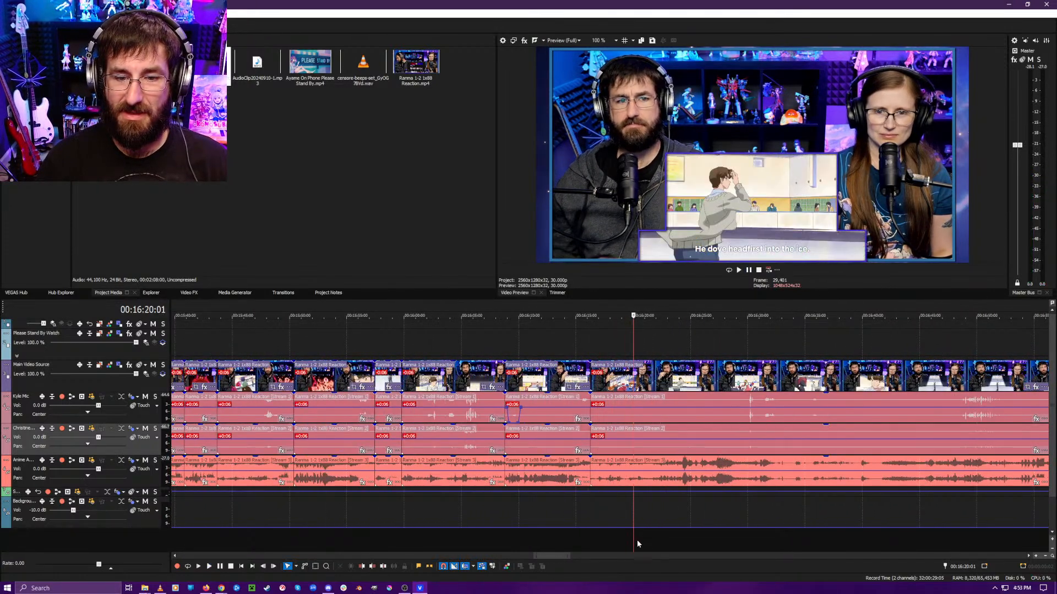
{"action": "left_click", "coordinate": [653, 549]}
{"action": "key", "text": "Return"}
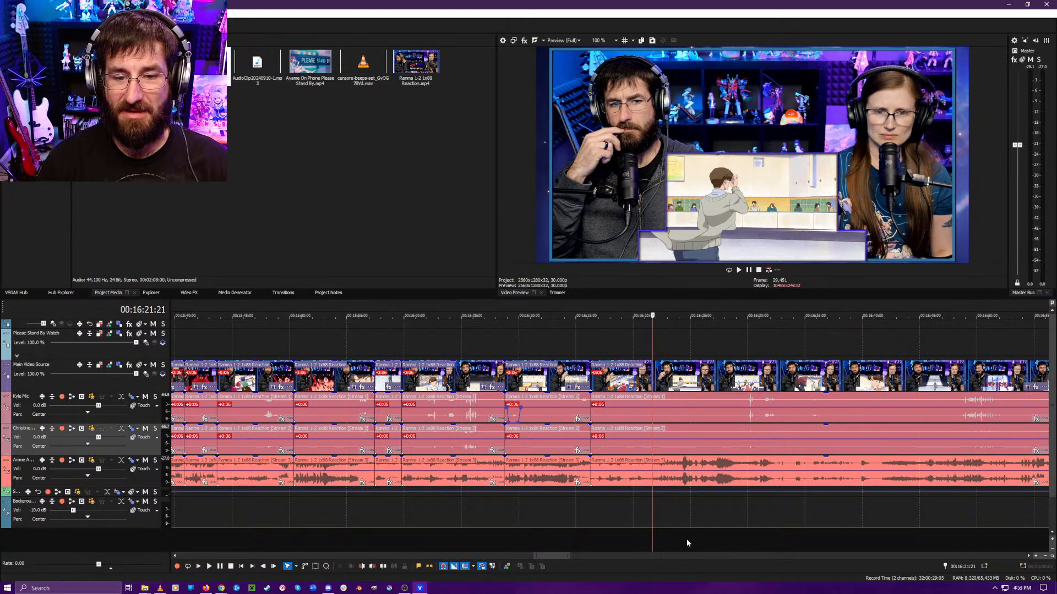
{"action": "key", "text": "space"}
{"action": "left_click", "coordinate": [645, 533]}
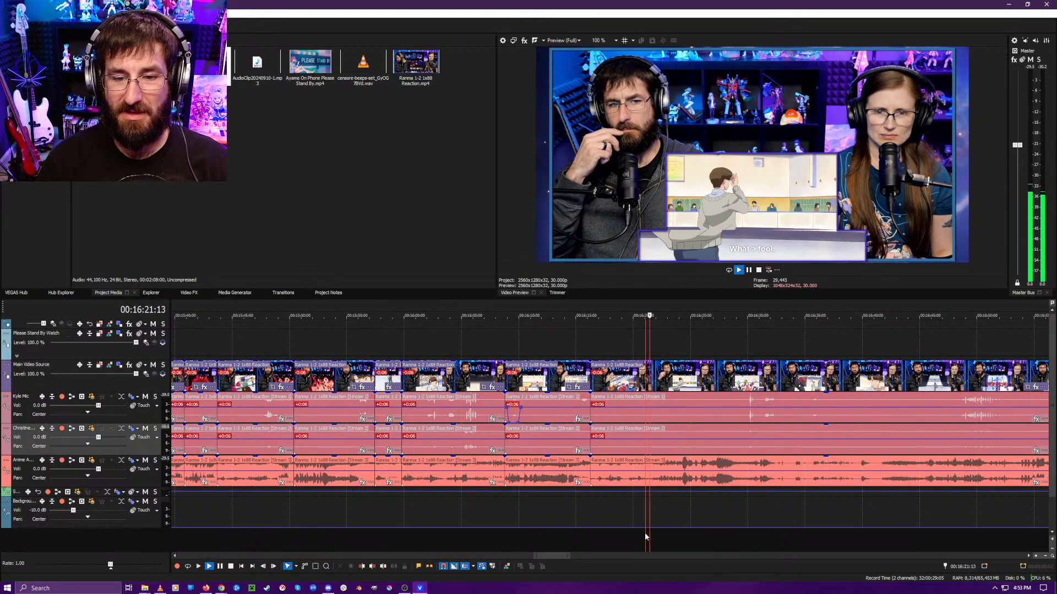
{"action": "left_click", "coordinate": [598, 541]}
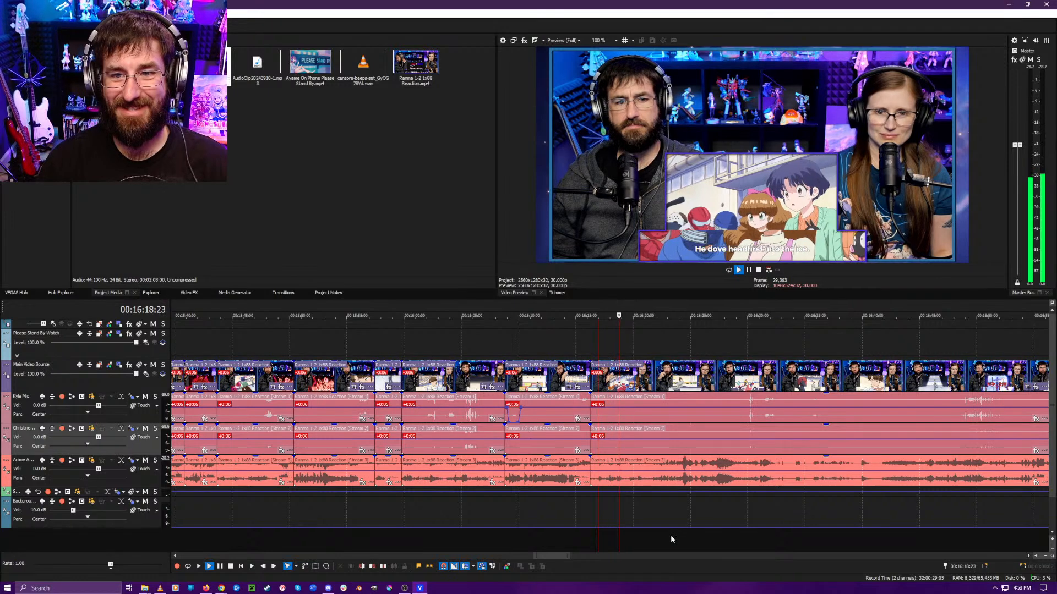
{"action": "key", "text": "space"}
- Trim the start of the clip after the 16:16:07 cut to about 16:21:20 on all tracks, closing the gap
{"action": "scroll", "coordinate": [663, 538], "scroll_direction": "up", "scroll_amount": 4}
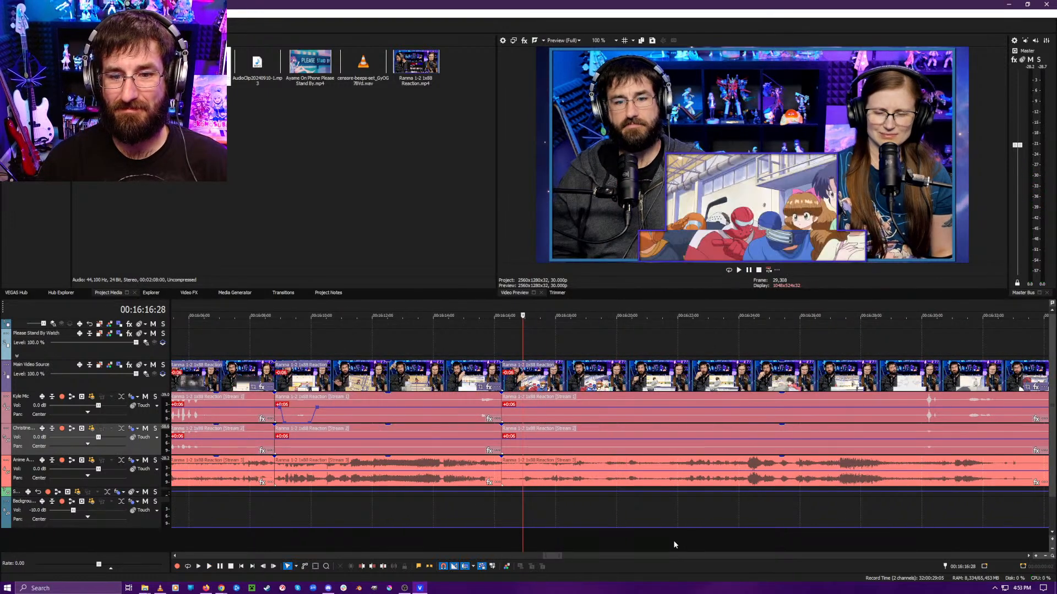
{"action": "left_click", "coordinate": [665, 542]}
{"action": "key", "text": "space"}
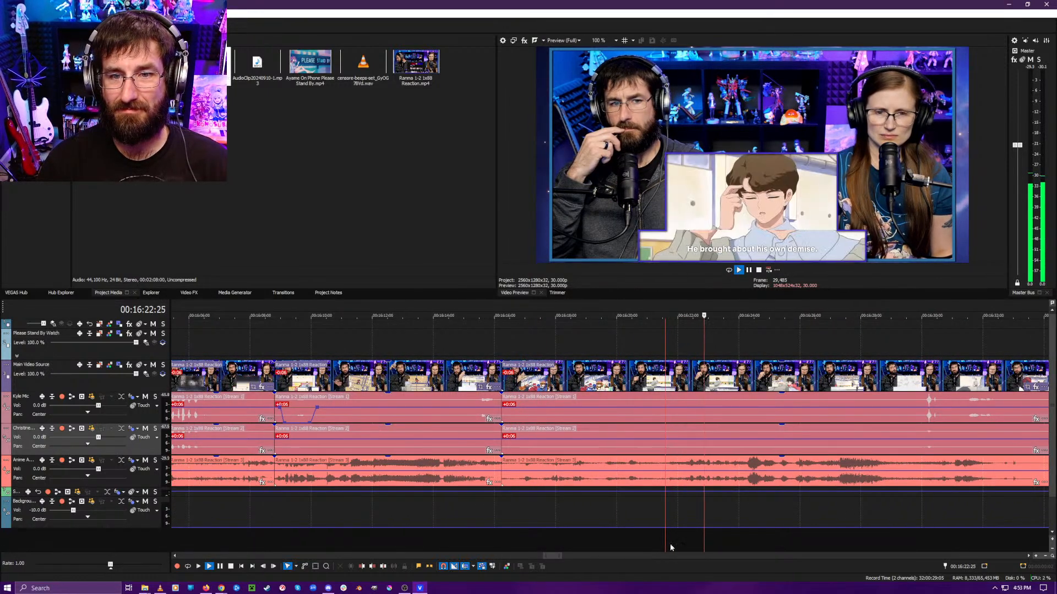
{"action": "key", "text": "space"}
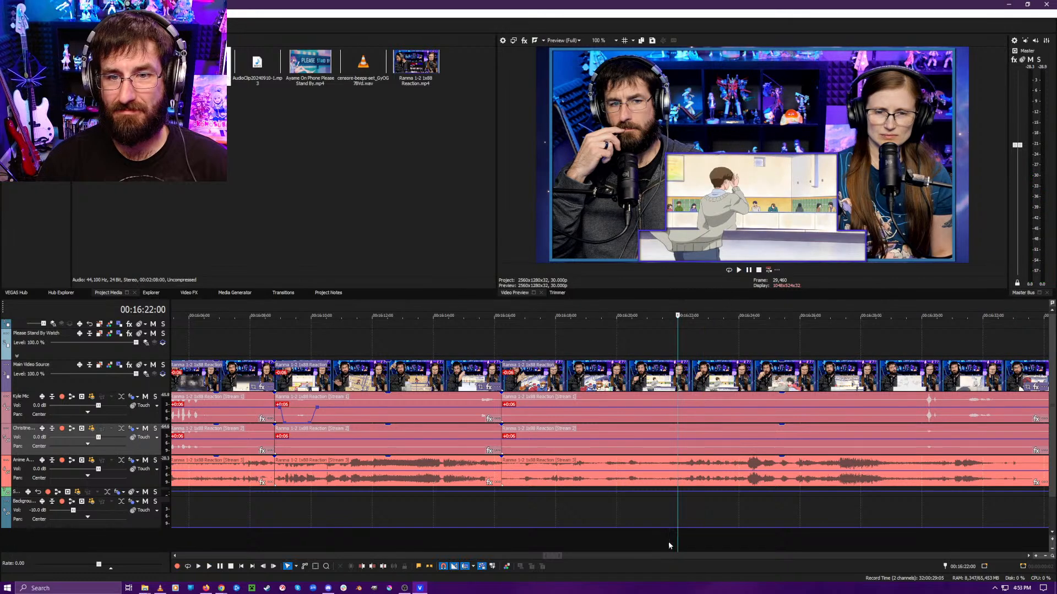
{"action": "left_click", "coordinate": [667, 543]}
{"action": "key", "text": "alt+["}
{"action": "key", "text": "space"}
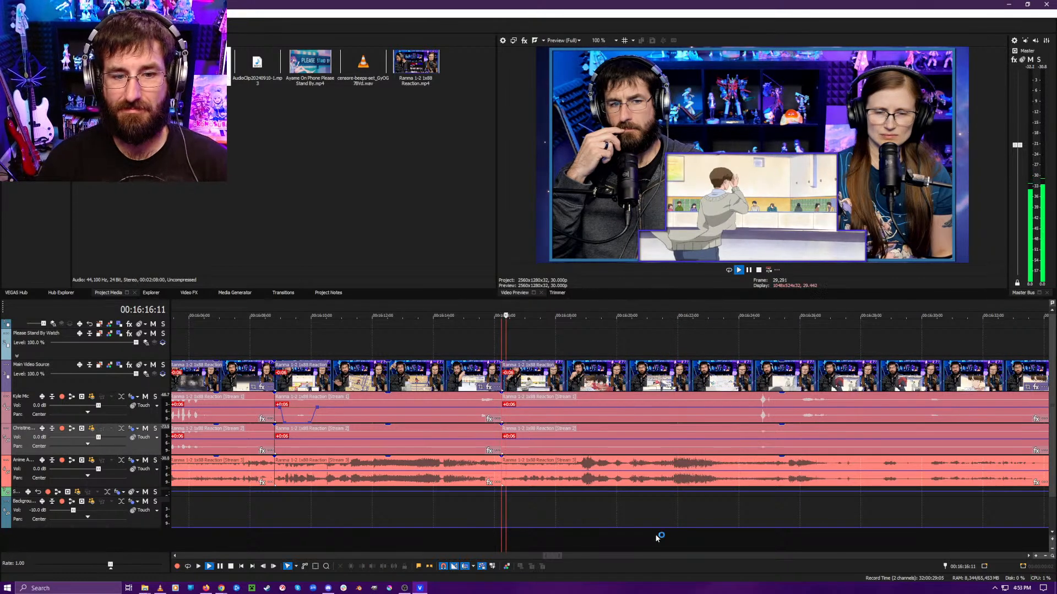
- Replay the join at 16:16:07, play on through the scene and split the reaction clip on all tracks at 16:27:29
{"action": "left_click", "coordinate": [477, 541]}
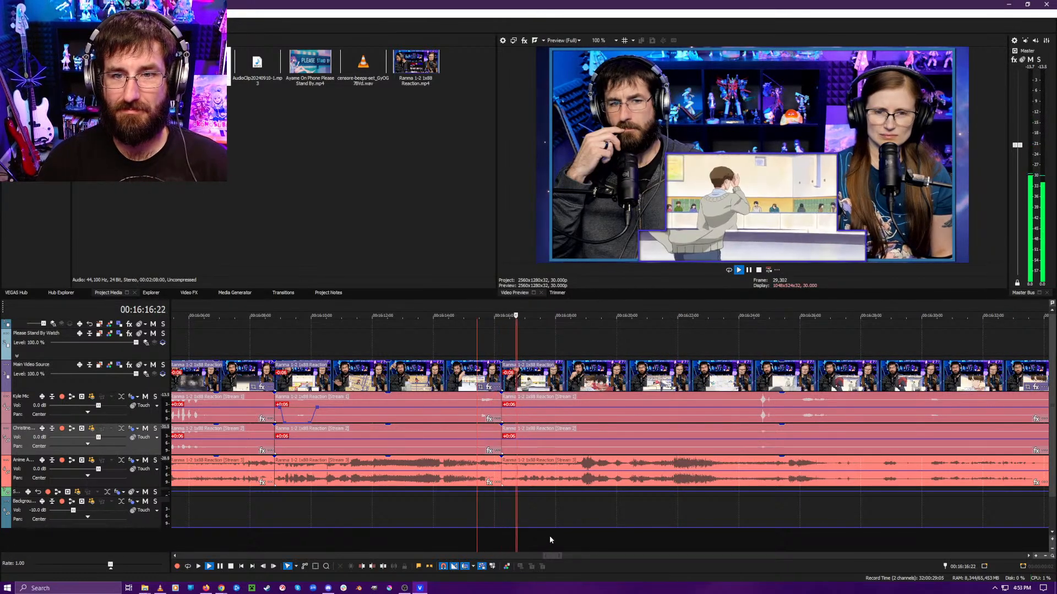
{"action": "left_click", "coordinate": [639, 534]}
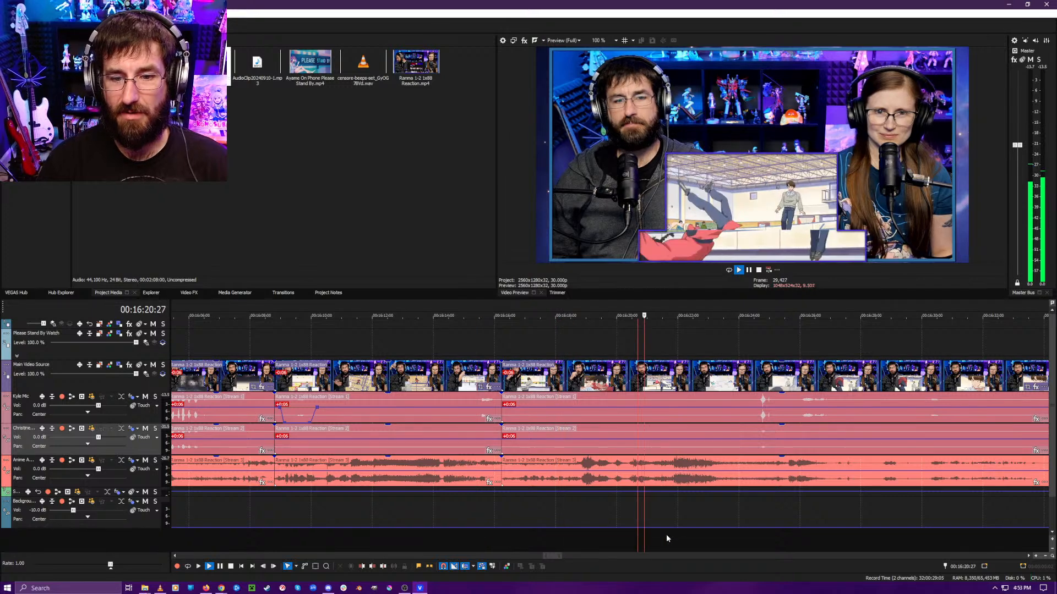
{"action": "left_click", "coordinate": [698, 536]}
{"action": "key", "text": "Return"}
{"action": "scroll", "coordinate": [639, 536], "scroll_direction": "right", "scroll_amount": 2}
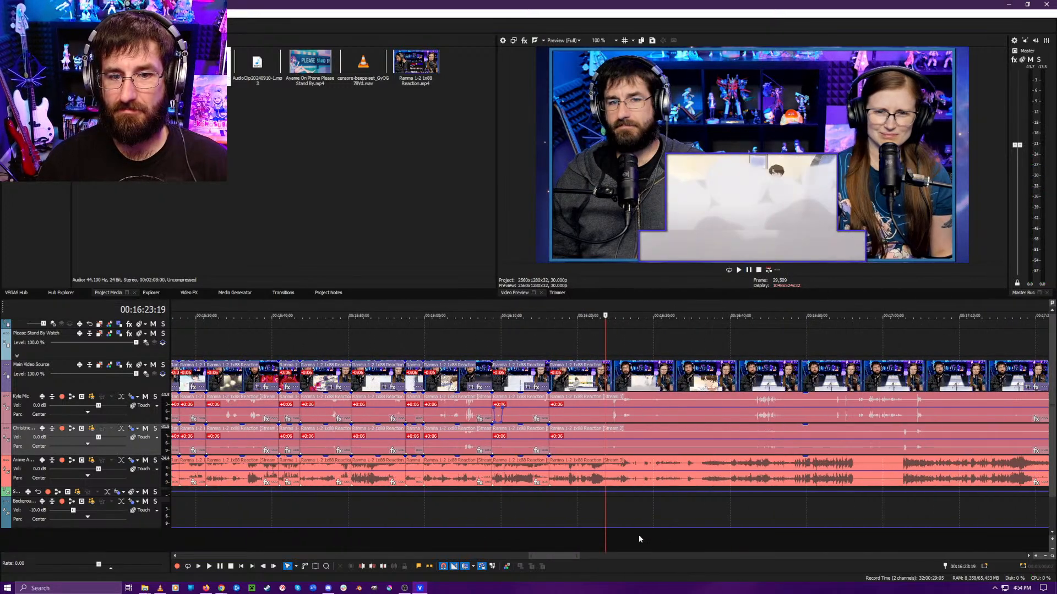
{"action": "key", "text": "space"}
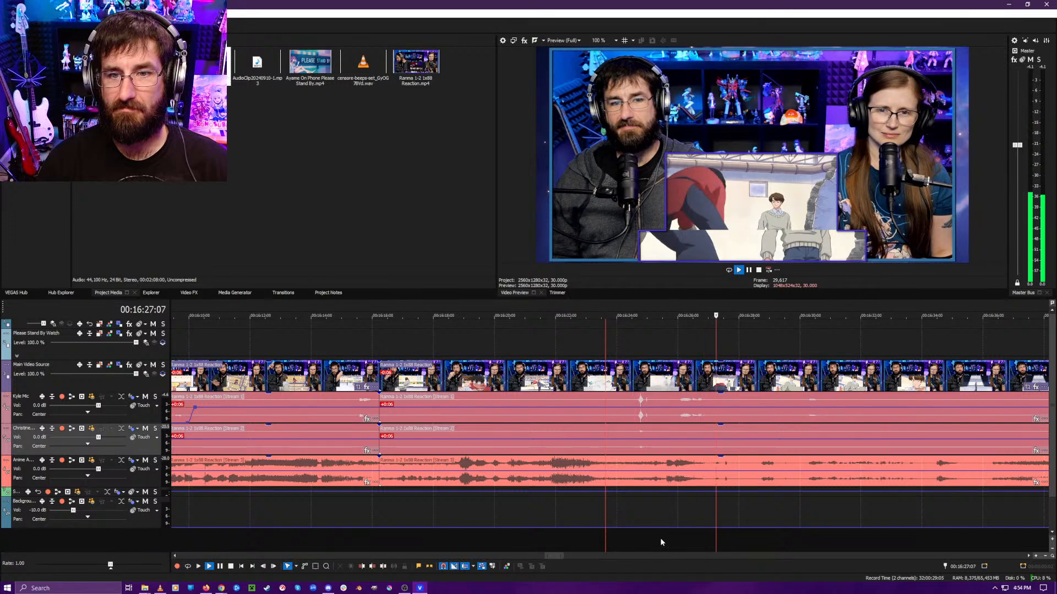
{"action": "key", "text": "Return"}
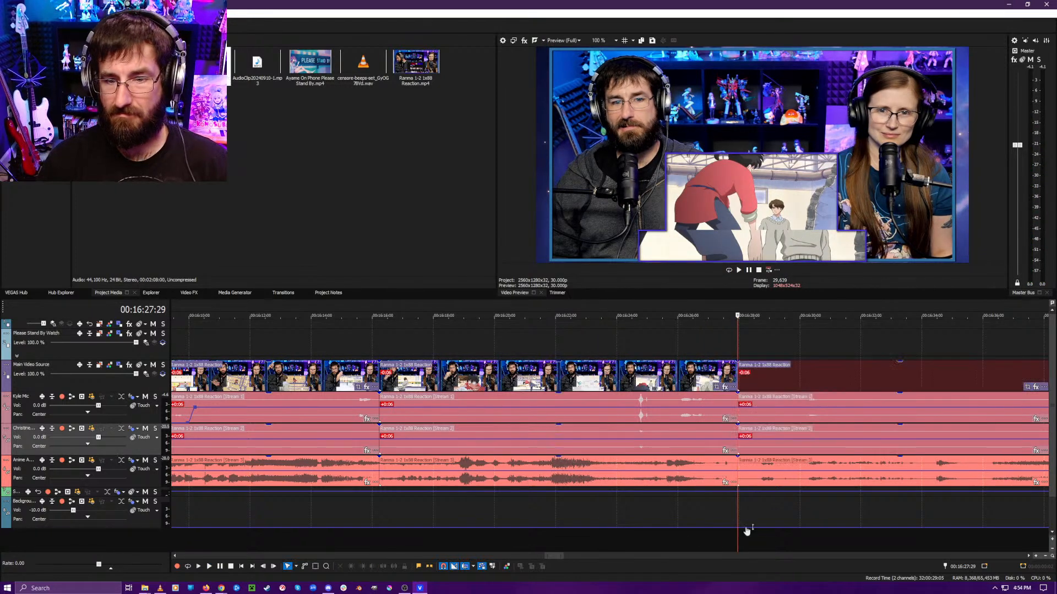
{"action": "key", "text": "s"}
- Play on past the 16:27:29 cut and split the reaction clip on all tracks at 16:33:19
{"action": "key", "text": "space"}
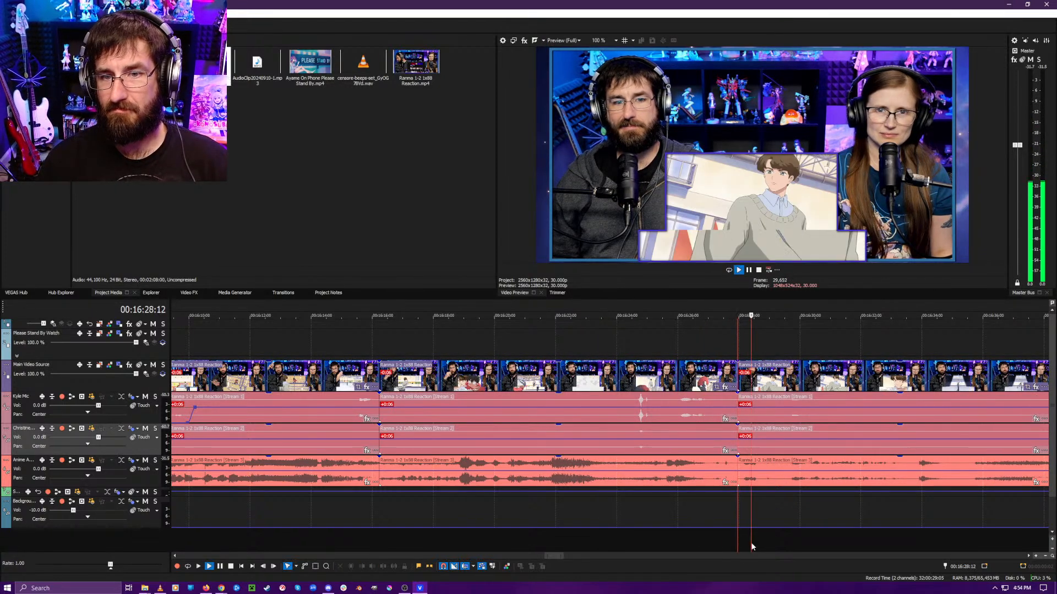
{"action": "scroll", "coordinate": [732, 533], "scroll_direction": "up", "scroll_amount": 3}
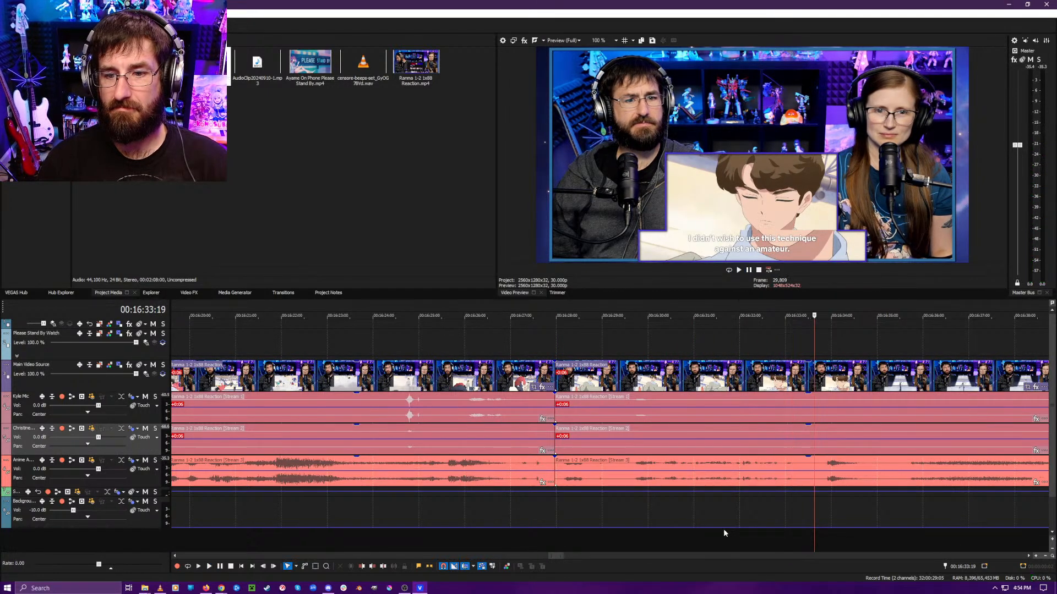
{"action": "key", "text": "s"}
- Find the end of the "His stance" line and trim the start of the clip after 16:33:19 to about 16:37:04, closing the gap
{"action": "scroll", "coordinate": [726, 535], "scroll_direction": "down", "scroll_amount": 1}
{"action": "scroll", "coordinate": [709, 535], "scroll_direction": "up", "scroll_amount": 1}
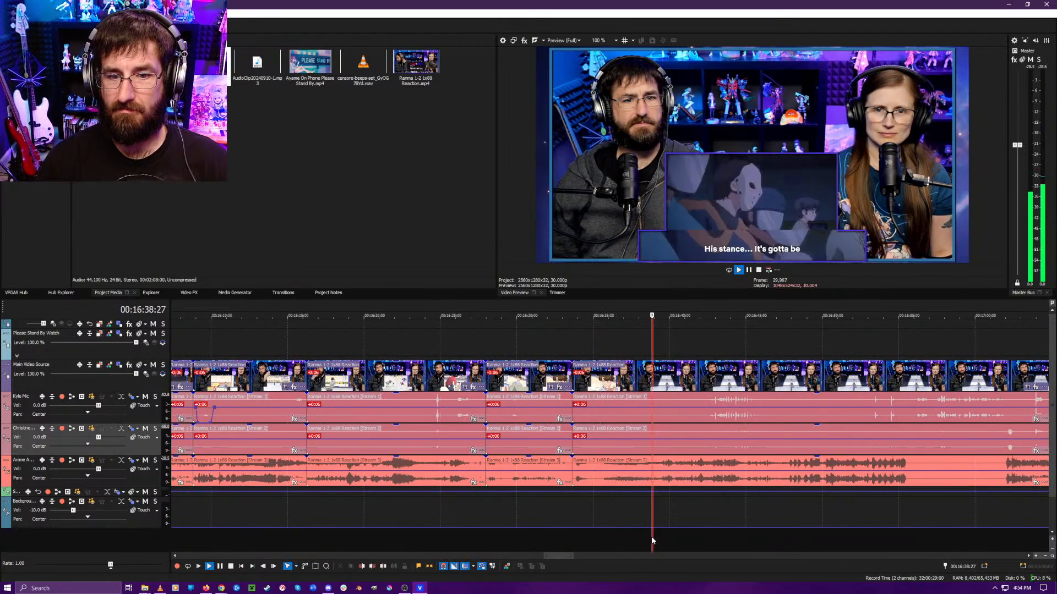
{"action": "left_click", "coordinate": [553, 530]}
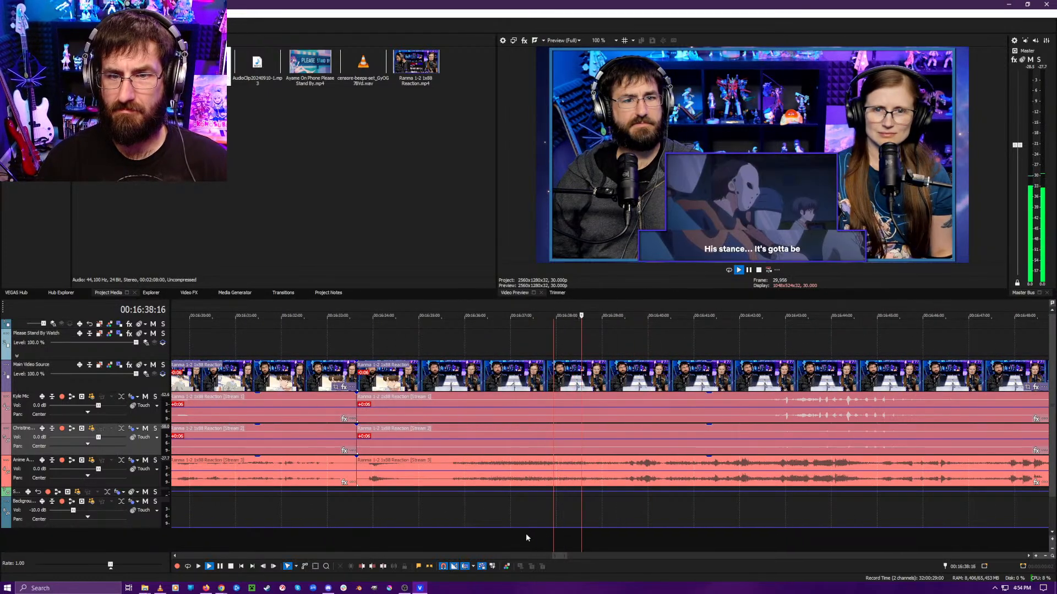
{"action": "left_click", "coordinate": [526, 533]}
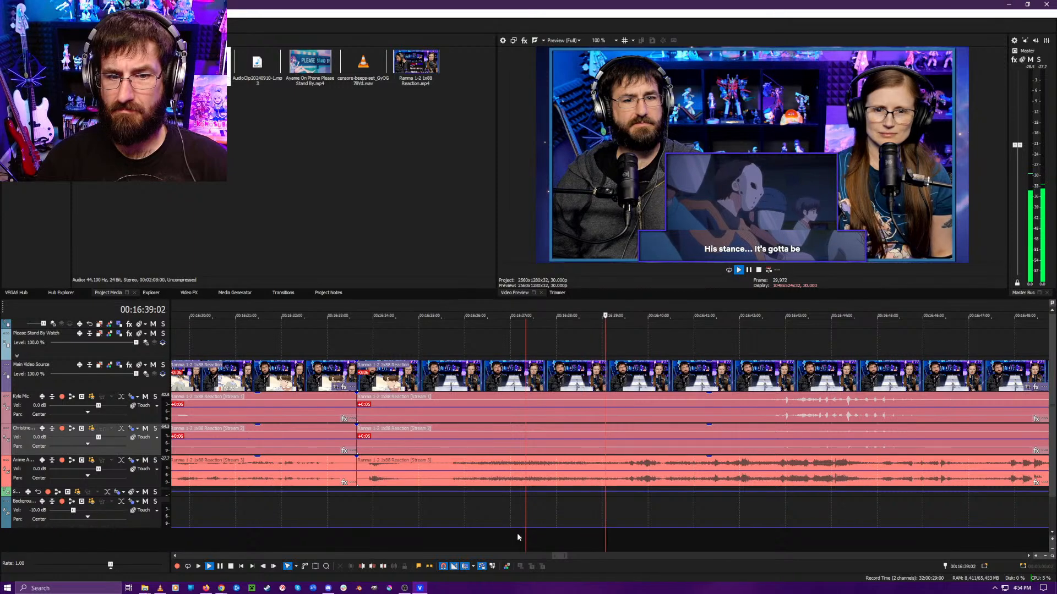
{"action": "left_click", "coordinate": [517, 533]}
{"action": "key", "text": "space"}
{"action": "key", "text": "alt+["}
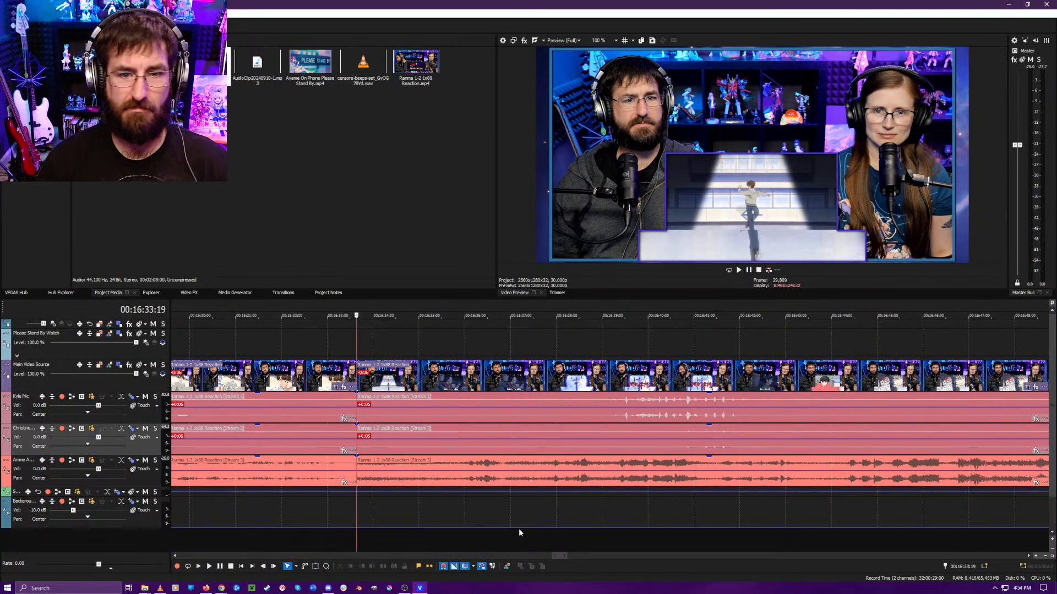
- Play the join at 16:33:19, survey the remaining footage up to the next marker and scrub between 16:35 and 17:13
{"action": "key", "text": "space"}
{"action": "scroll", "coordinate": [521, 530], "scroll_direction": "down", "scroll_amount": 8}
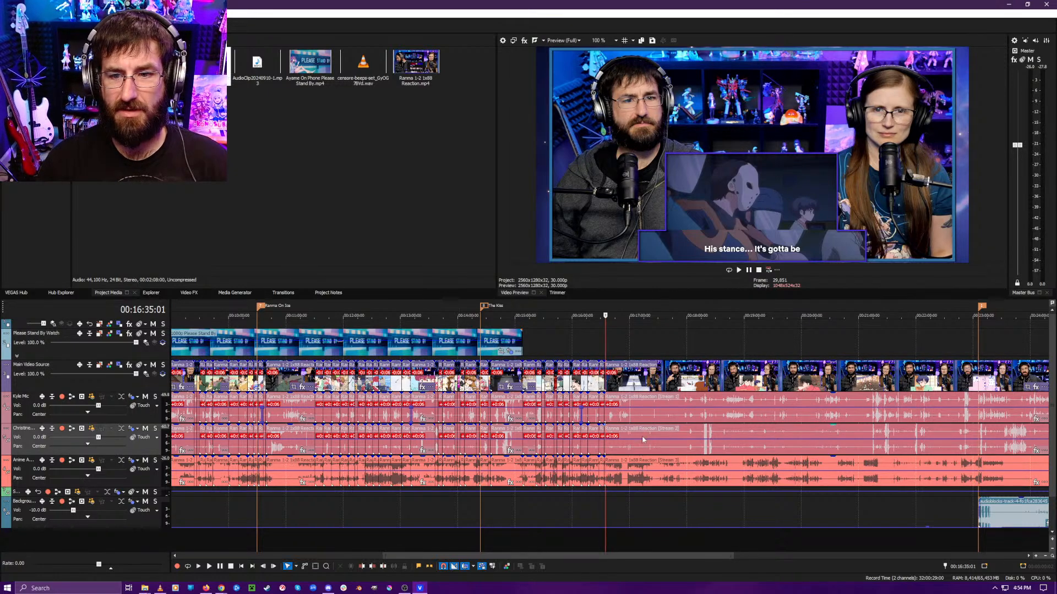
{"action": "scroll", "coordinate": [619, 465], "scroll_direction": "up", "scroll_amount": 6}
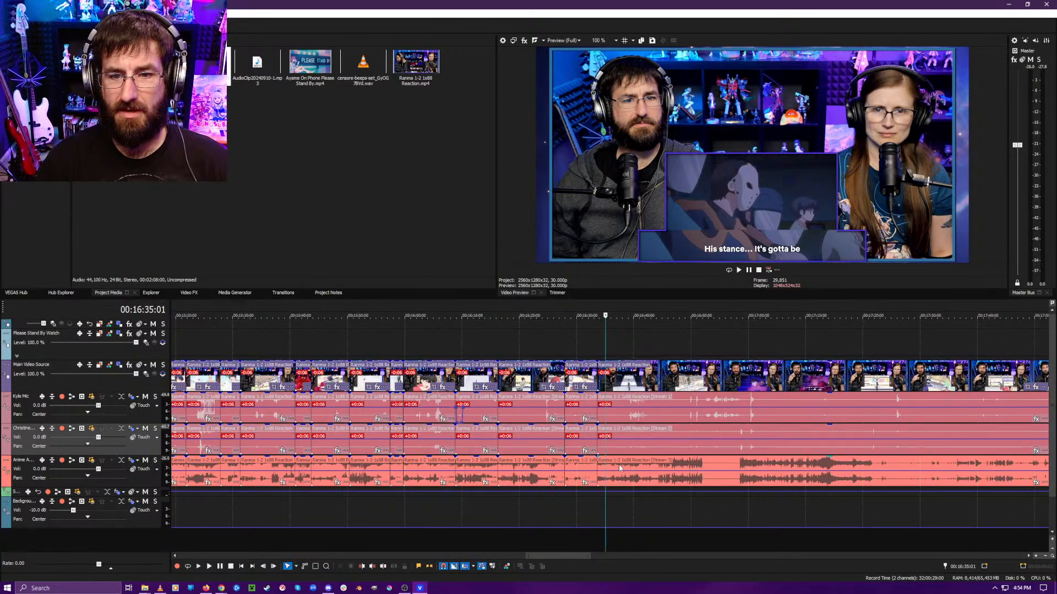
{"action": "scroll", "coordinate": [619, 464], "scroll_direction": "down", "scroll_amount": 6}
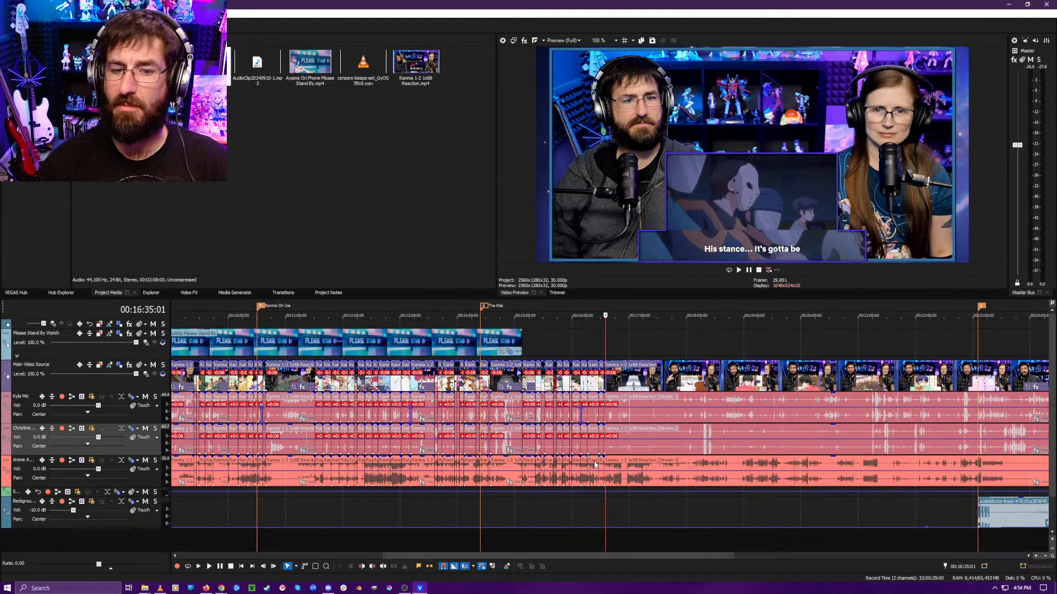
{"action": "left_click", "coordinate": [667, 513]}
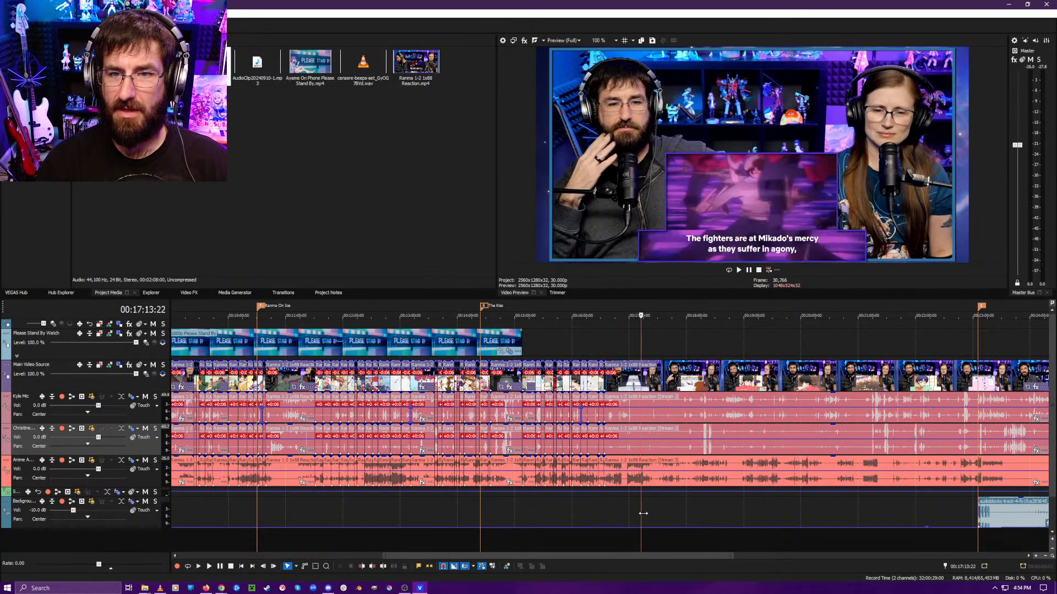
{"action": "left_click_drag", "start_coordinate": [670, 514], "coordinate": [614, 520]}
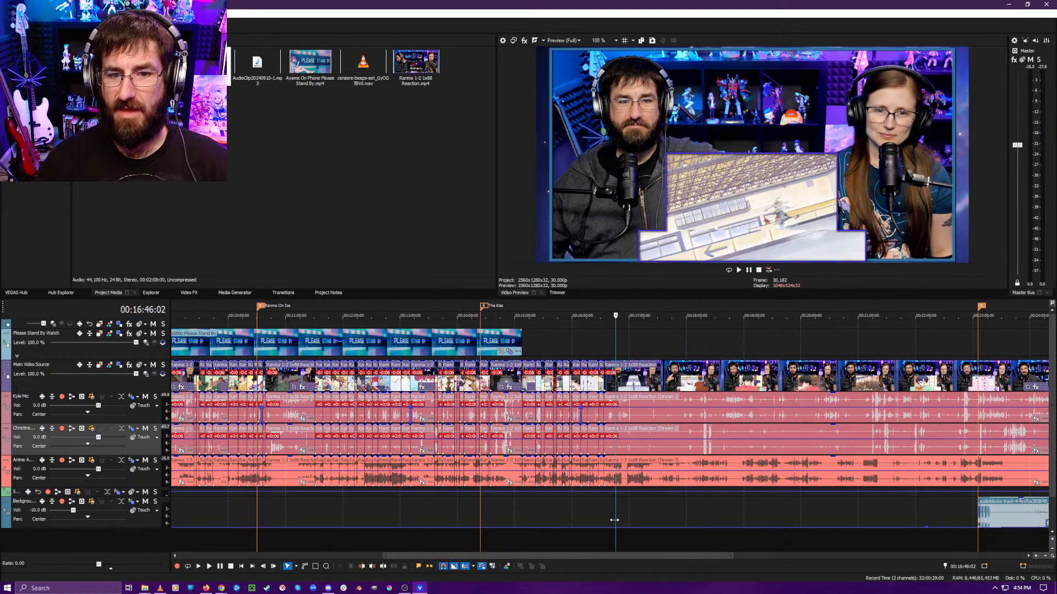
{"action": "scroll", "coordinate": [614, 520], "scroll_direction": "up", "scroll_amount": 5}
{"action": "scroll", "coordinate": [552, 540], "scroll_direction": "down", "scroll_amount": 2}
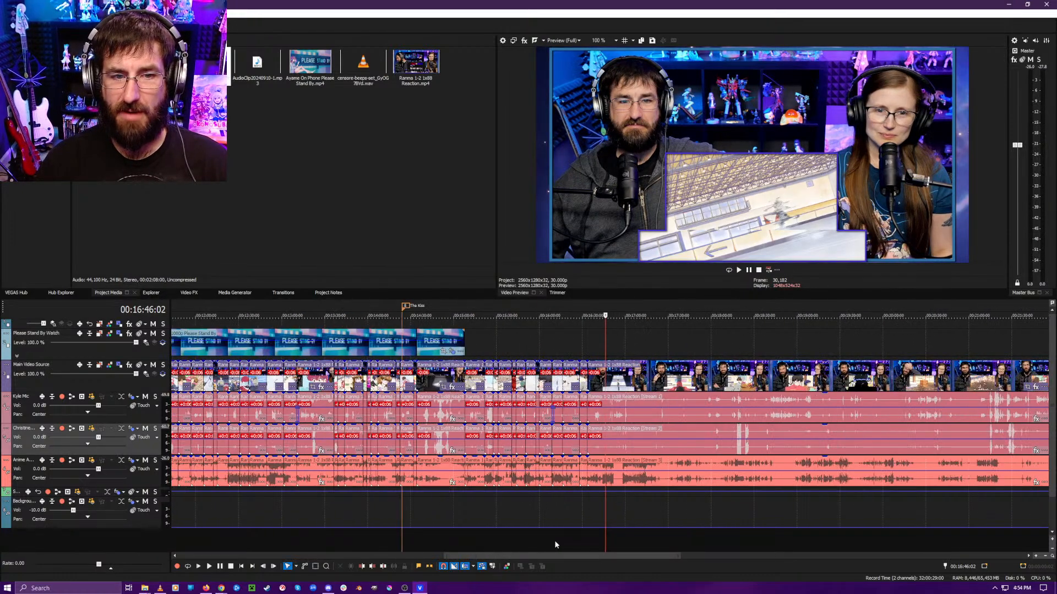
{"action": "scroll", "coordinate": [563, 539], "scroll_direction": "up", "scroll_amount": 2}
{"action": "left_click", "coordinate": [544, 543]}
{"action": "scroll", "coordinate": [561, 545], "scroll_direction": "up", "scroll_amount": 2}
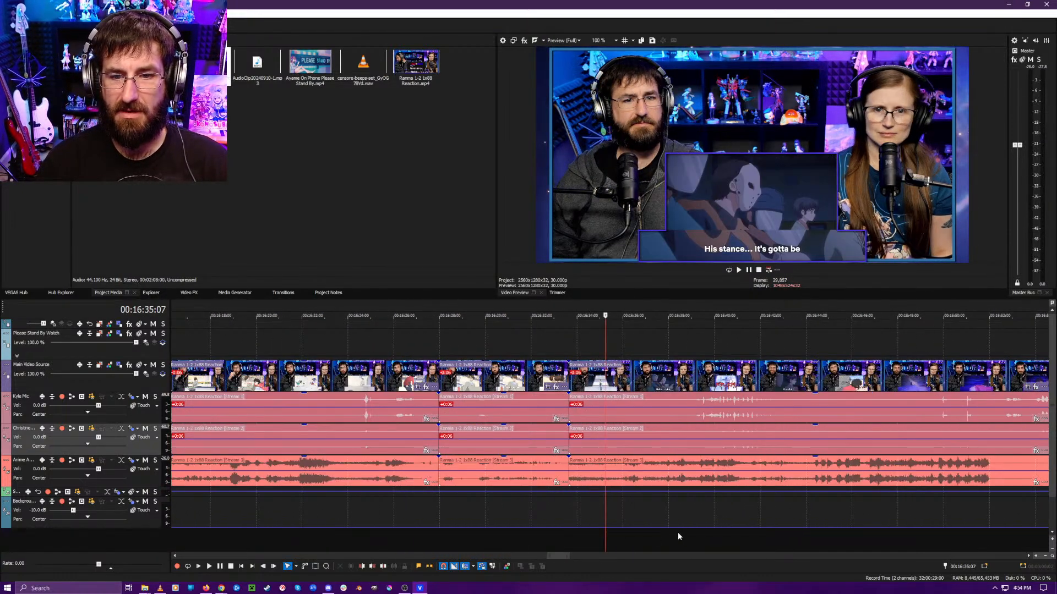
- Replay the "His stance" scene after the 16:33:19 cut and split the reaction clip on all tracks at 16:37:14
{"action": "key", "text": "space"}
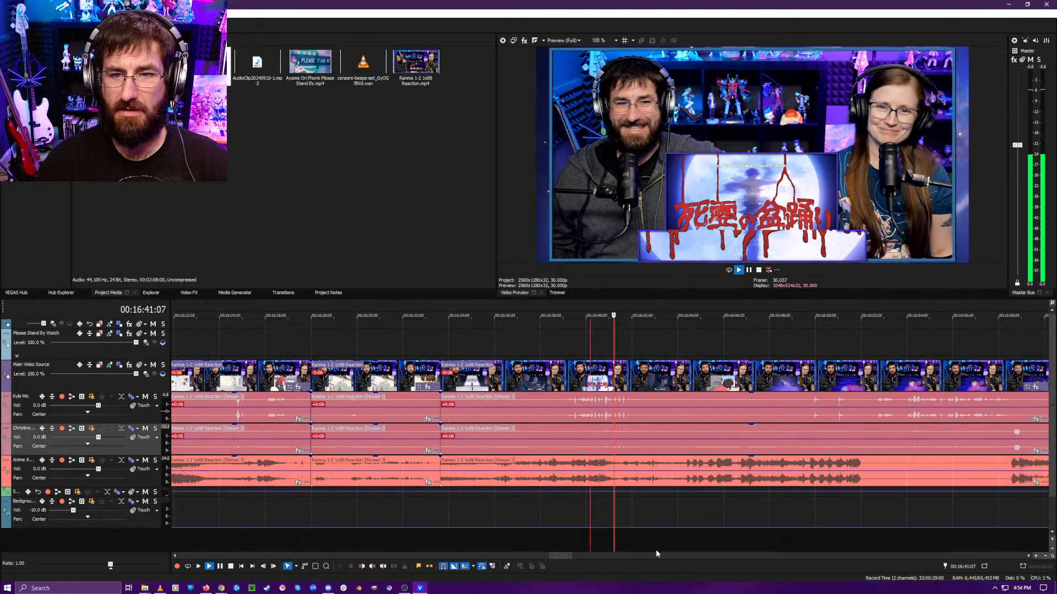
{"action": "left_click", "coordinate": [495, 542]}
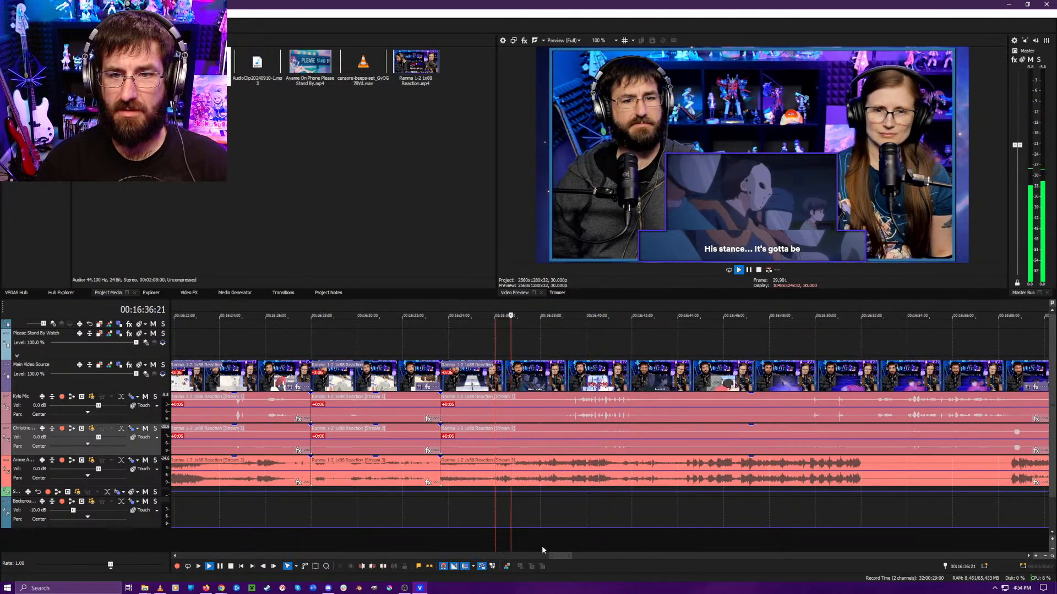
{"action": "scroll", "coordinate": [556, 547], "scroll_direction": "up", "scroll_amount": 3}
{"action": "left_click", "coordinate": [465, 546]}
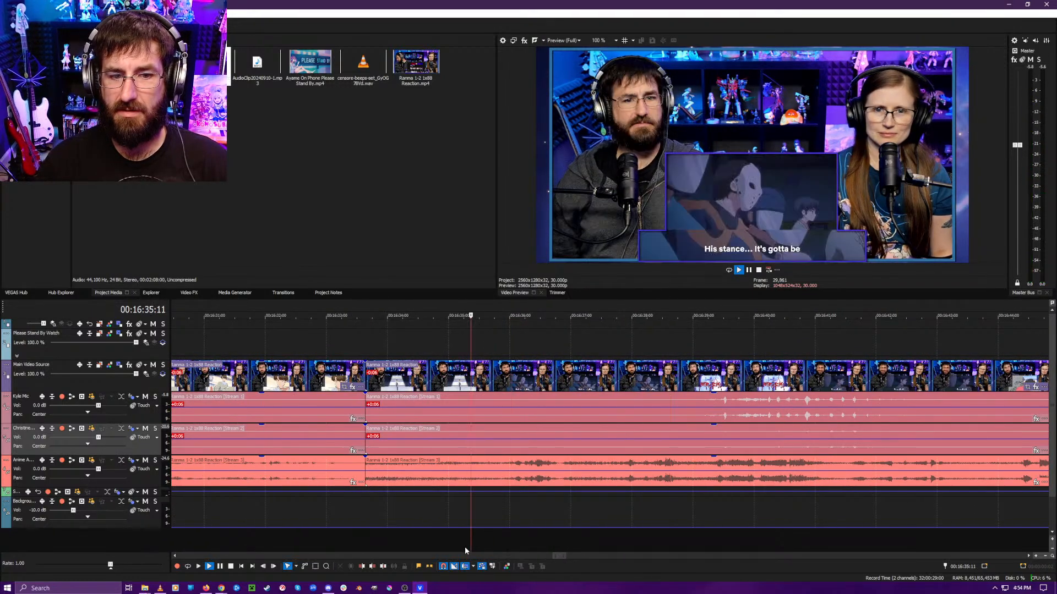
{"action": "left_click", "coordinate": [417, 546]}
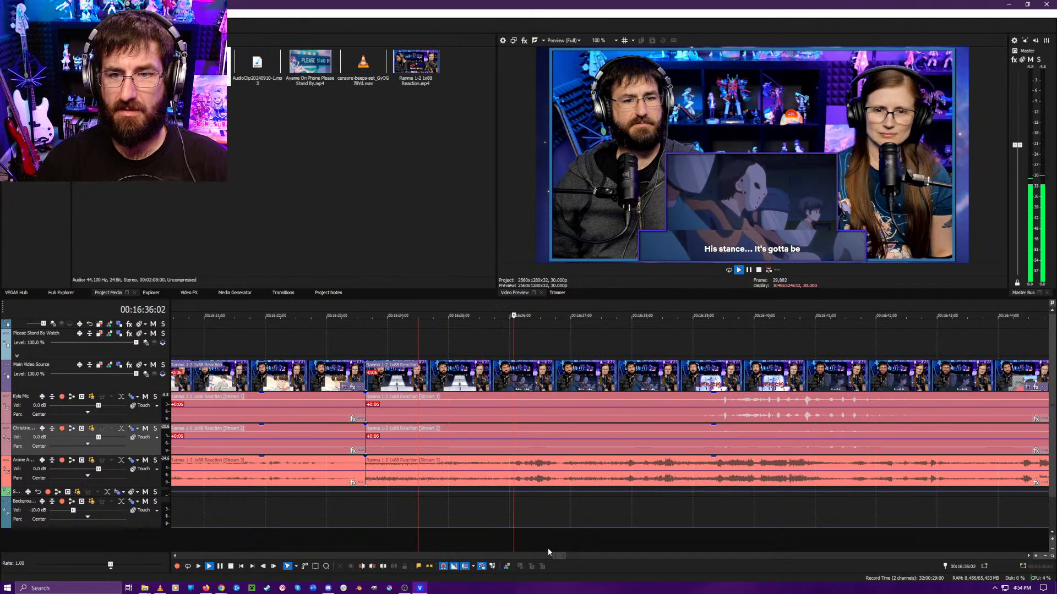
{"action": "key", "text": "Return"}
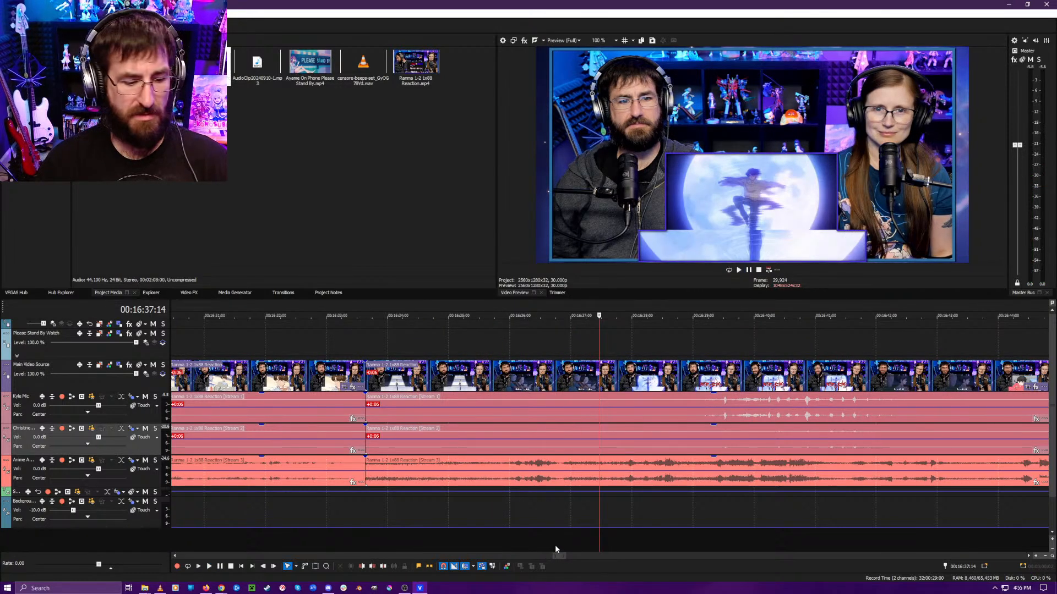
{"action": "key", "text": "s"}
- Find the new start in the dance scene and trim the clip after 16:37:14 to about 16:37:23 on all tracks, closing the gap
{"action": "left_click", "coordinate": [613, 543]}
{"action": "left_click", "coordinate": [619, 542]}
{"action": "key", "text": "space"}
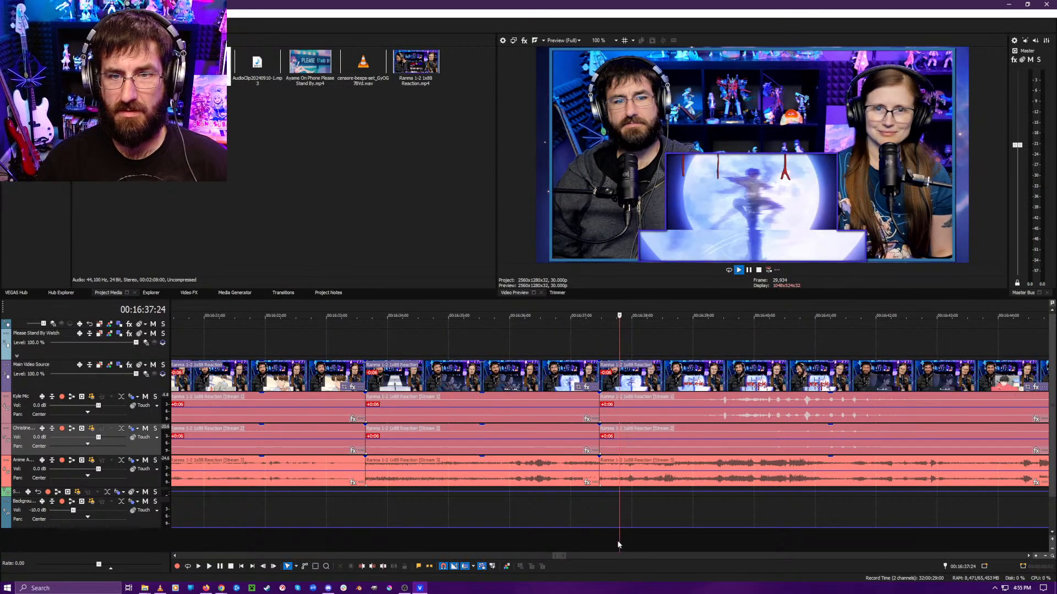
{"action": "key", "text": "space"}
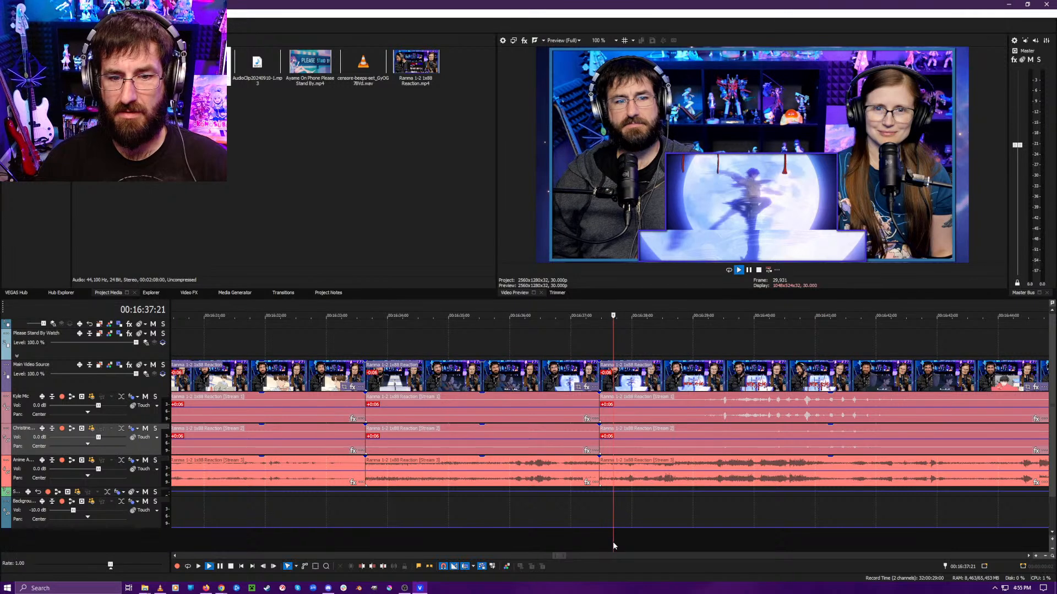
{"action": "key", "text": "space"}
{"action": "left_click", "coordinate": [619, 543]}
{"action": "left_click", "coordinate": [617, 541]}
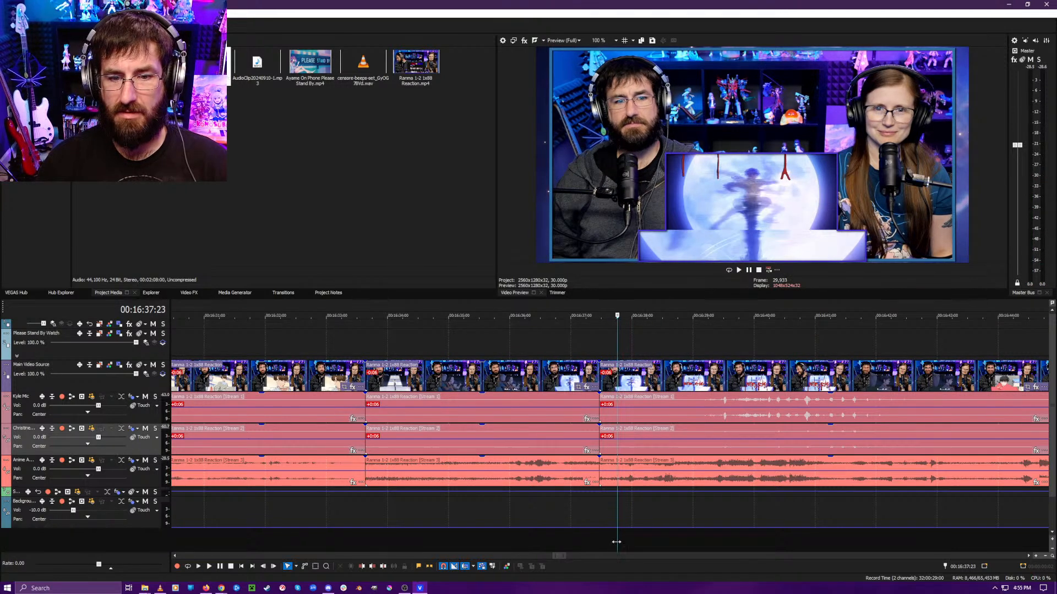
{"action": "key", "text": "space"}
{"action": "key", "text": "space"}
{"action": "key", "text": "alt+["}
{"action": "key", "text": "space"}
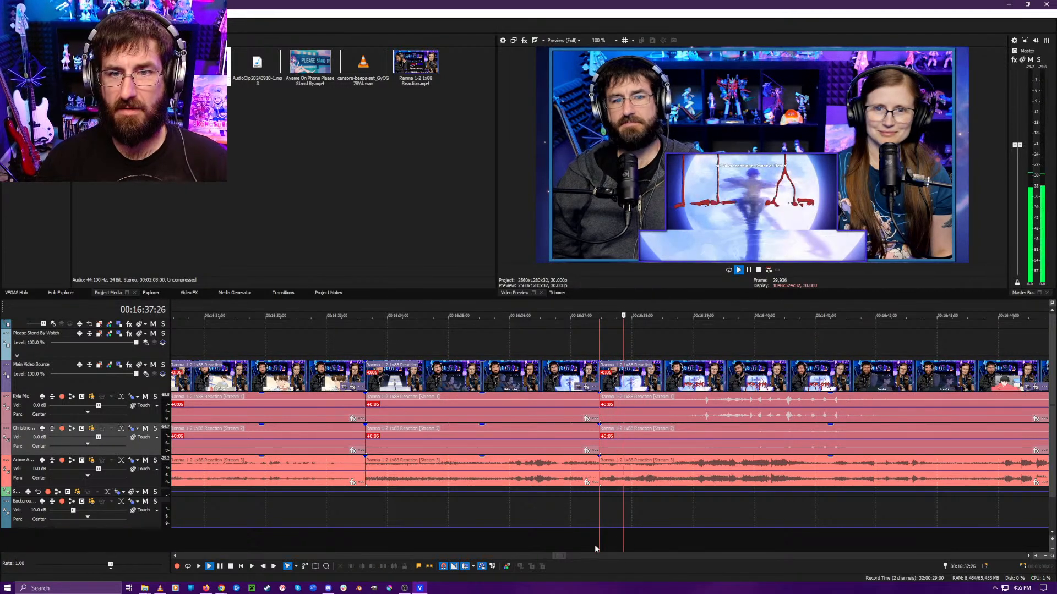
- Play on past the 16:37:14 join through the "Dance of Death?" line and stop at about 16:43
{"action": "scroll", "coordinate": [595, 538], "scroll_direction": "down", "scroll_amount": 1}
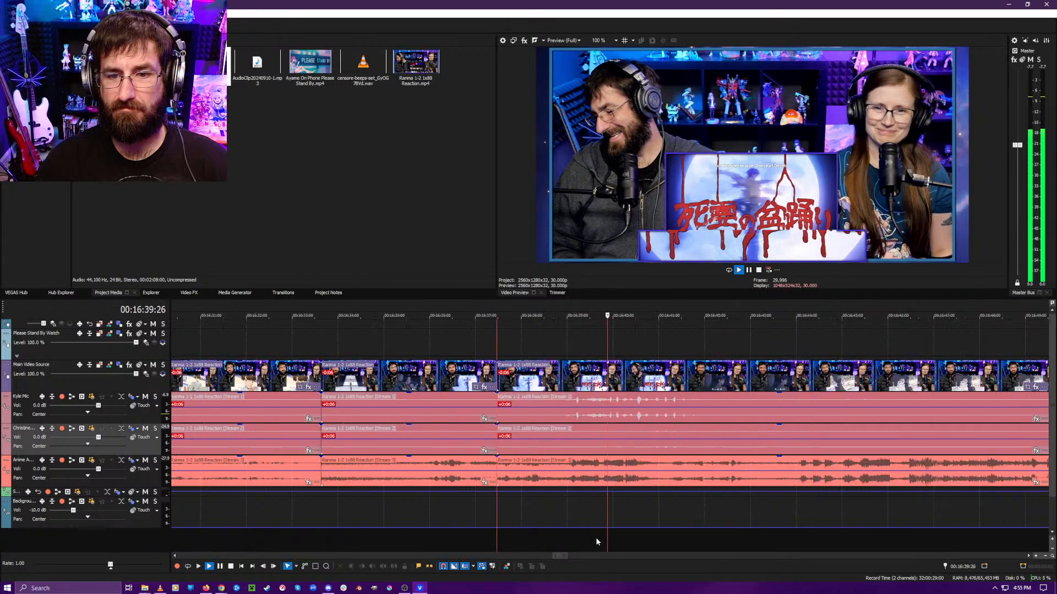
{"action": "scroll", "coordinate": [596, 537], "scroll_direction": "down", "scroll_amount": 2}
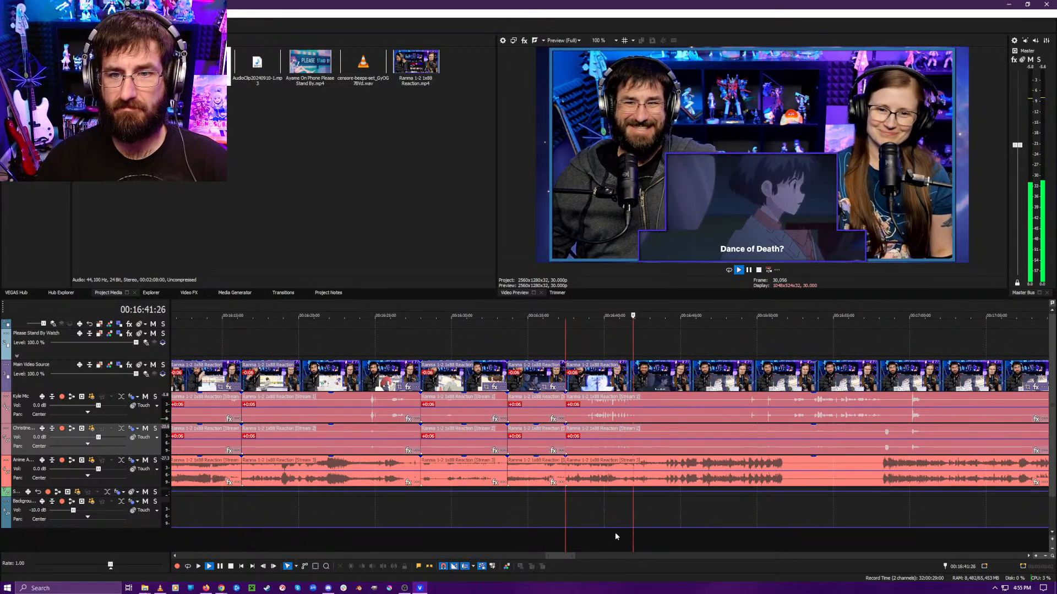
{"action": "key", "text": "space"}
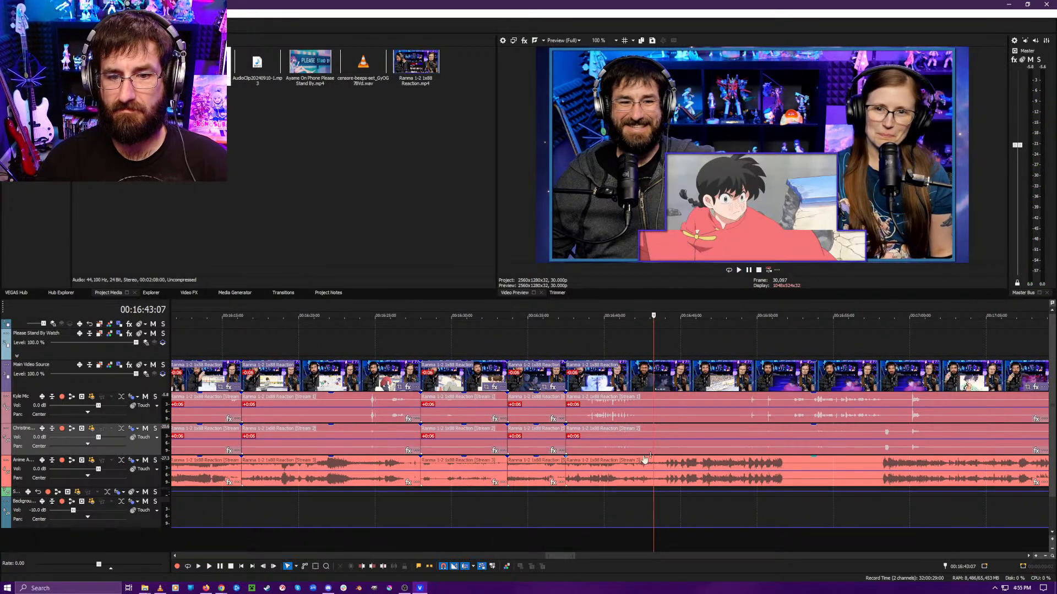
{"action": "left_click", "coordinate": [650, 453]}
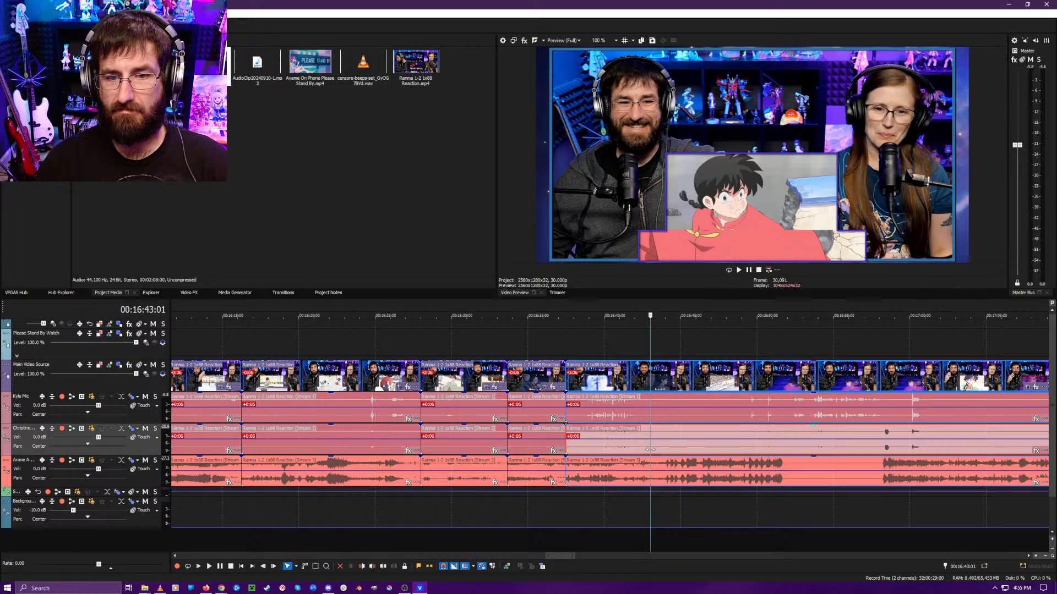
- Copy a short Please Stand By clip from before The Kiss marker and paste it on the stand-by track at 16:37:15
{"action": "scroll", "coordinate": [624, 452], "scroll_direction": "down", "scroll_amount": 5}
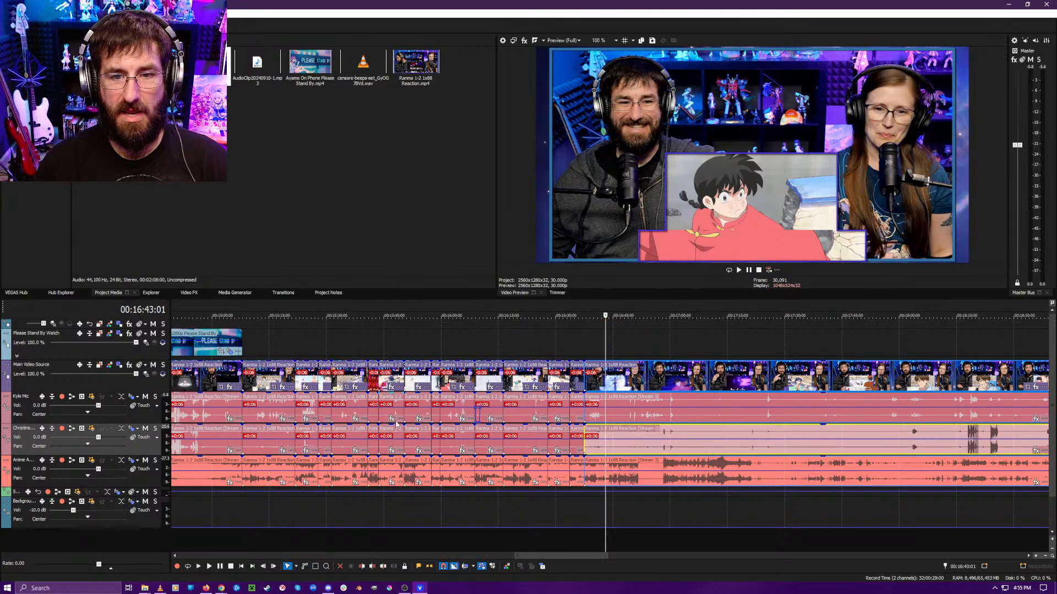
{"action": "scroll", "coordinate": [364, 337], "scroll_direction": "down", "scroll_amount": 3}
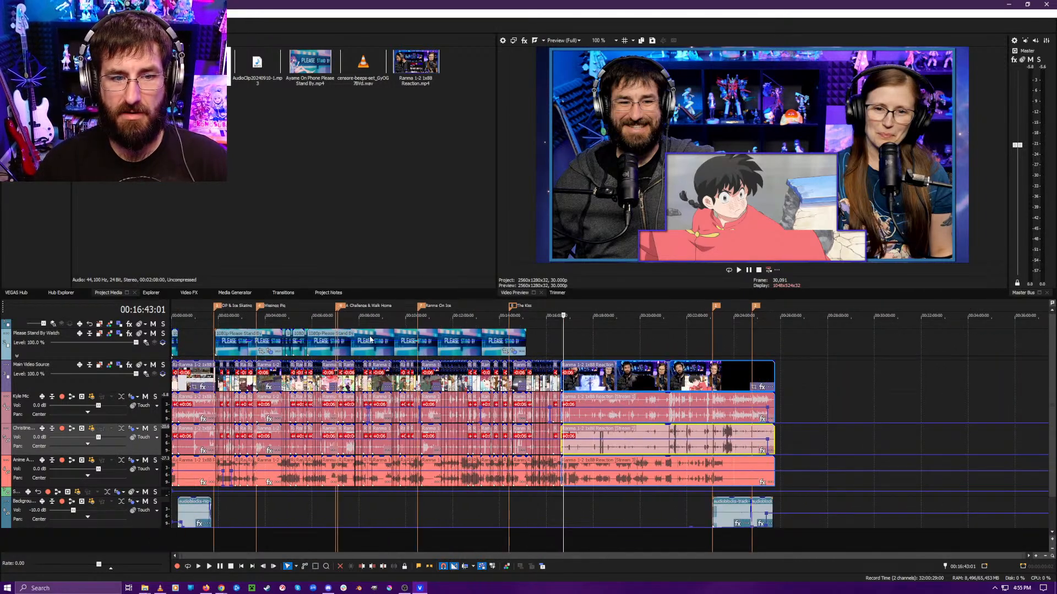
{"action": "right_click", "coordinate": [306, 336]}
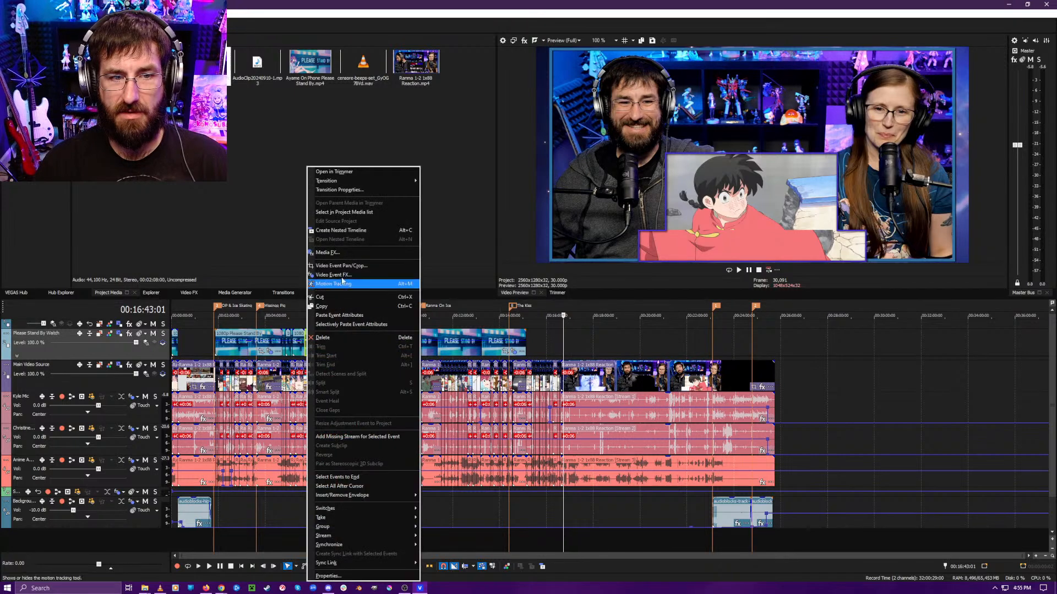
{"action": "left_click", "coordinate": [336, 307]}
{"action": "scroll", "coordinate": [576, 338], "scroll_direction": "up", "scroll_amount": 5}
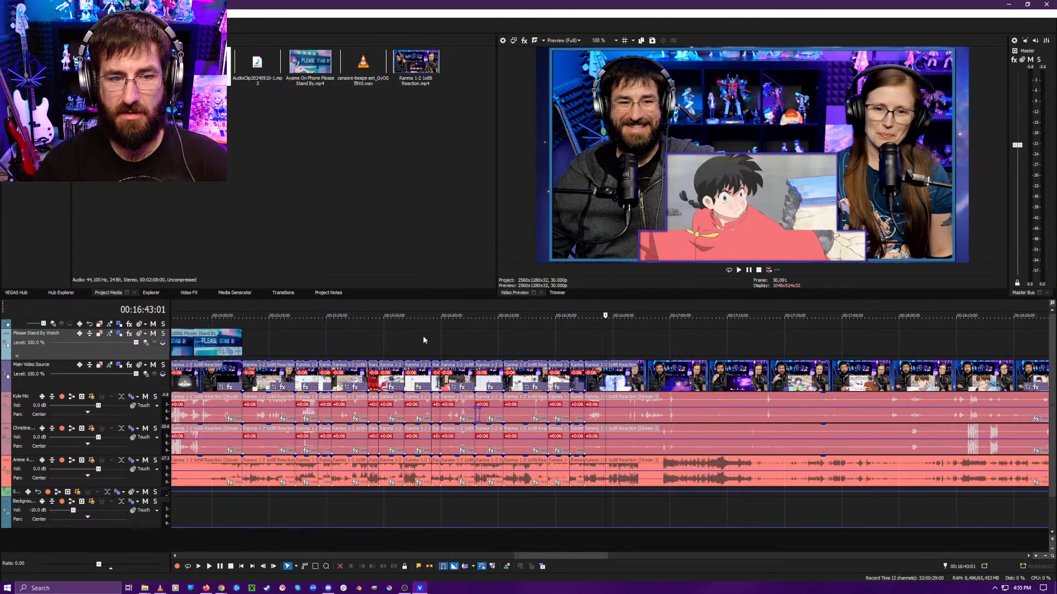
{"action": "left_click", "coordinate": [253, 339]}
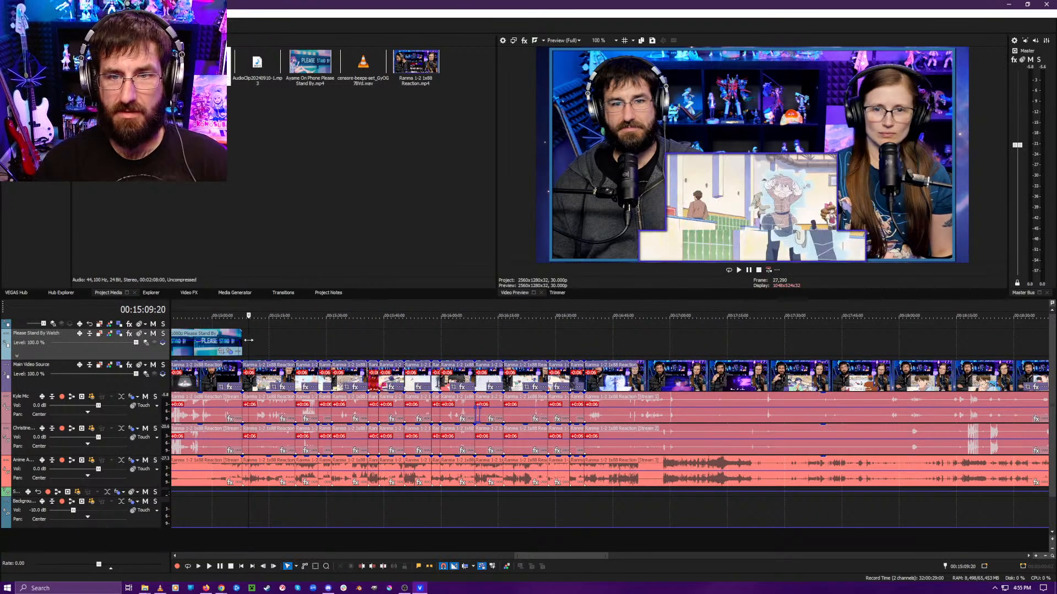
{"action": "left_click", "coordinate": [305, 347]}
{"action": "left_click_drag", "start_coordinate": [305, 347], "coordinate": [594, 365]}
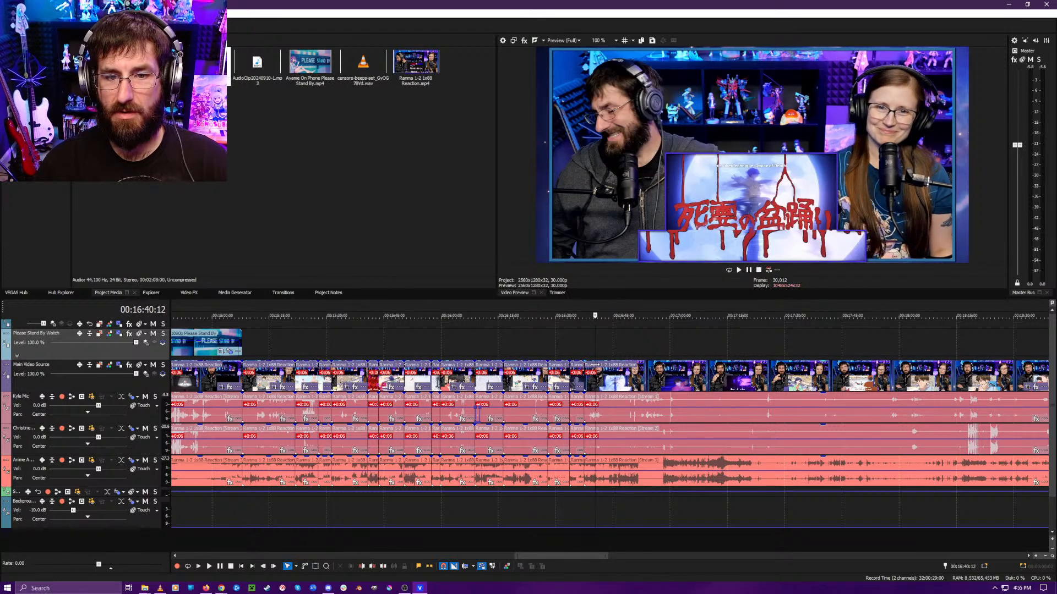
{"action": "scroll", "coordinate": [604, 347], "scroll_direction": "up", "scroll_amount": 10}
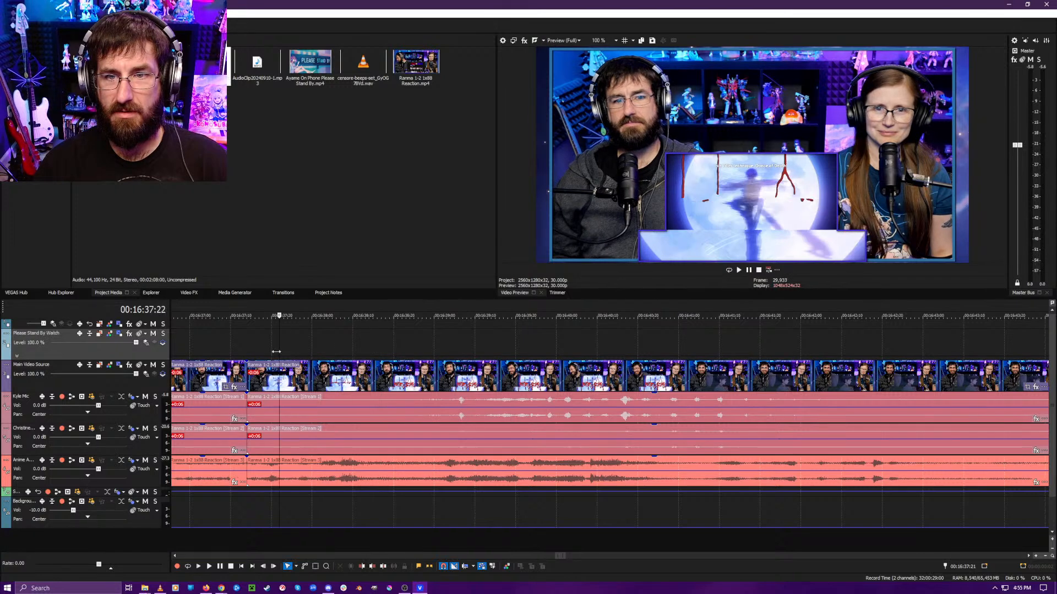
{"action": "left_click_drag", "start_coordinate": [277, 351], "coordinate": [228, 353]}
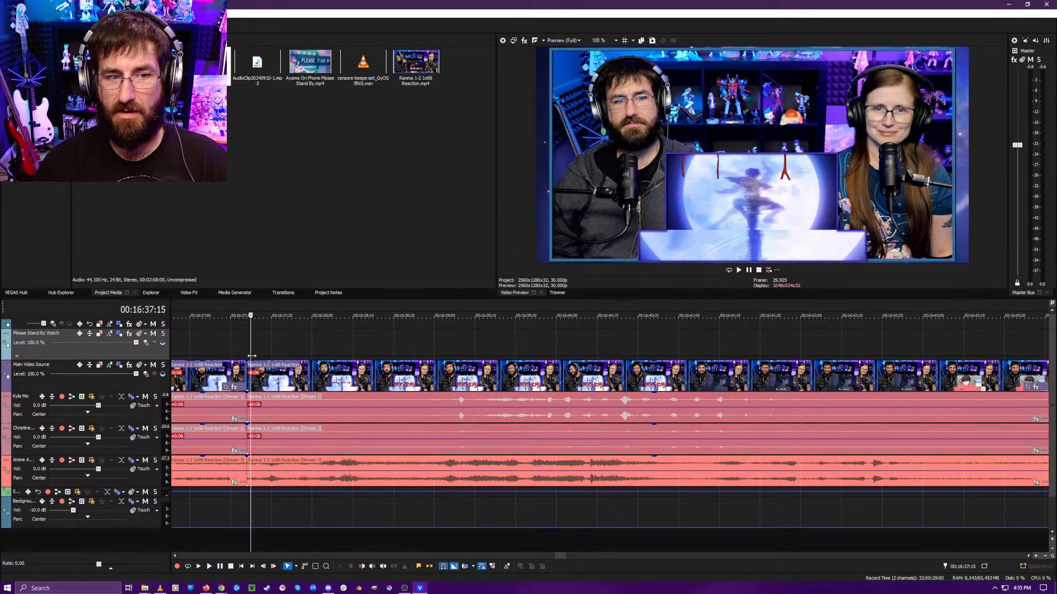
{"action": "right_click", "coordinate": [255, 353]}
{"action": "left_click", "coordinate": [371, 355]}
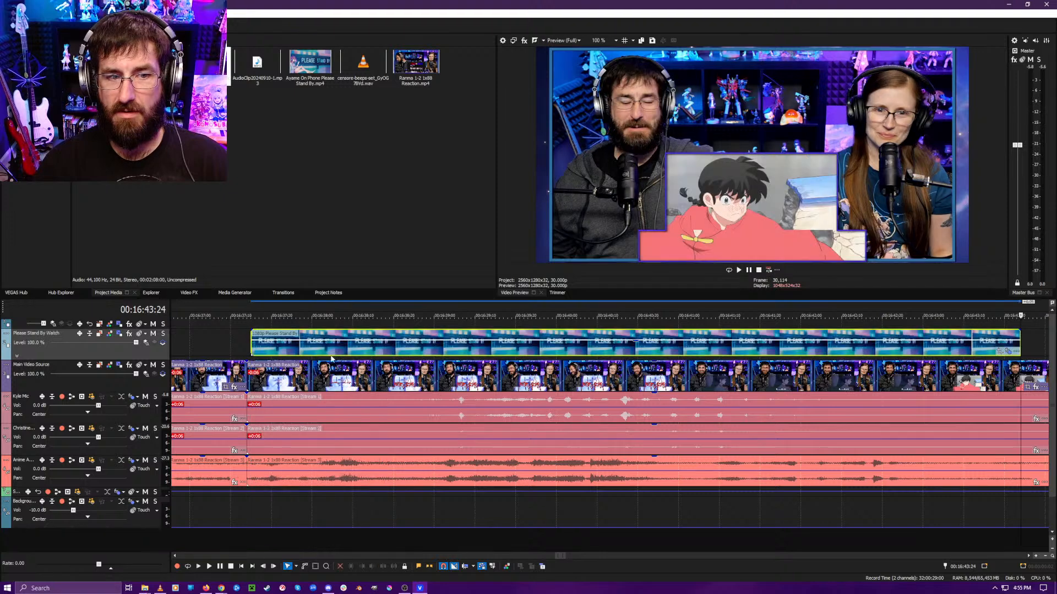
- Extend the long Please Stand By clip that begins before The Kiss marker past 16:37:14 and split it at 16:37:14
{"action": "left_click", "coordinate": [340, 328]}
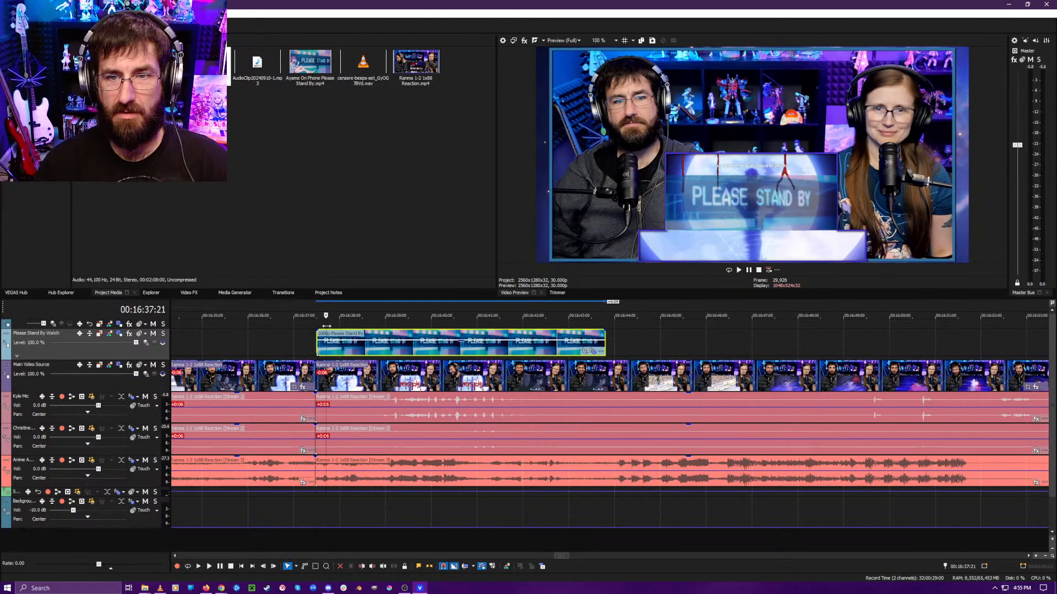
{"action": "key", "text": "space"}
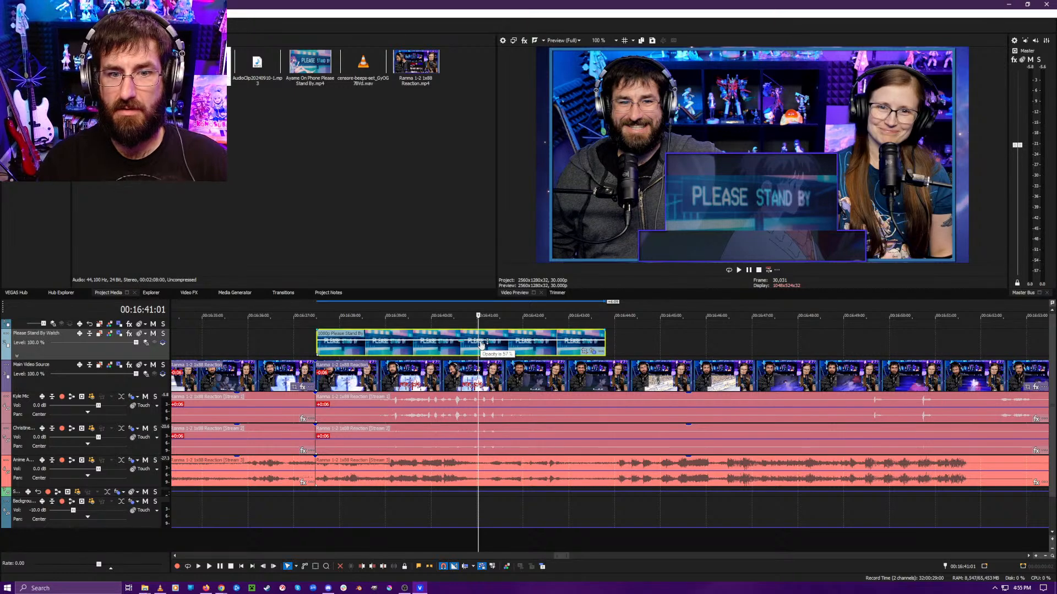
{"action": "left_click_drag", "start_coordinate": [604, 337], "coordinate": [668, 337]}
{"action": "scroll", "coordinate": [308, 339], "scroll_direction": "down", "scroll_amount": 5}
{"action": "scroll", "coordinate": [309, 342], "scroll_direction": "down", "scroll_amount": 2}
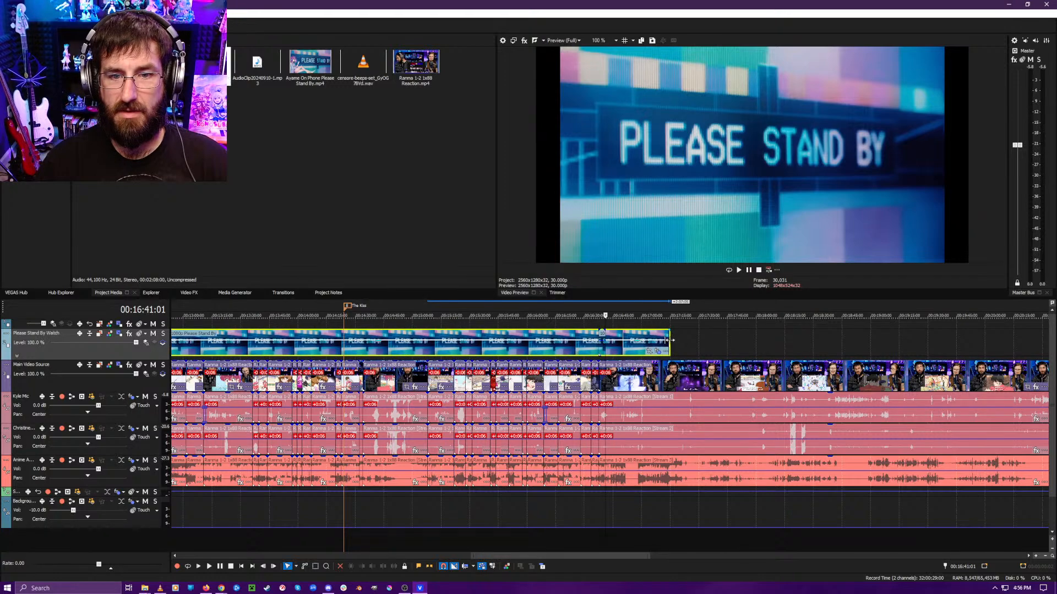
{"action": "scroll", "coordinate": [611, 350], "scroll_direction": "up", "scroll_amount": 10}
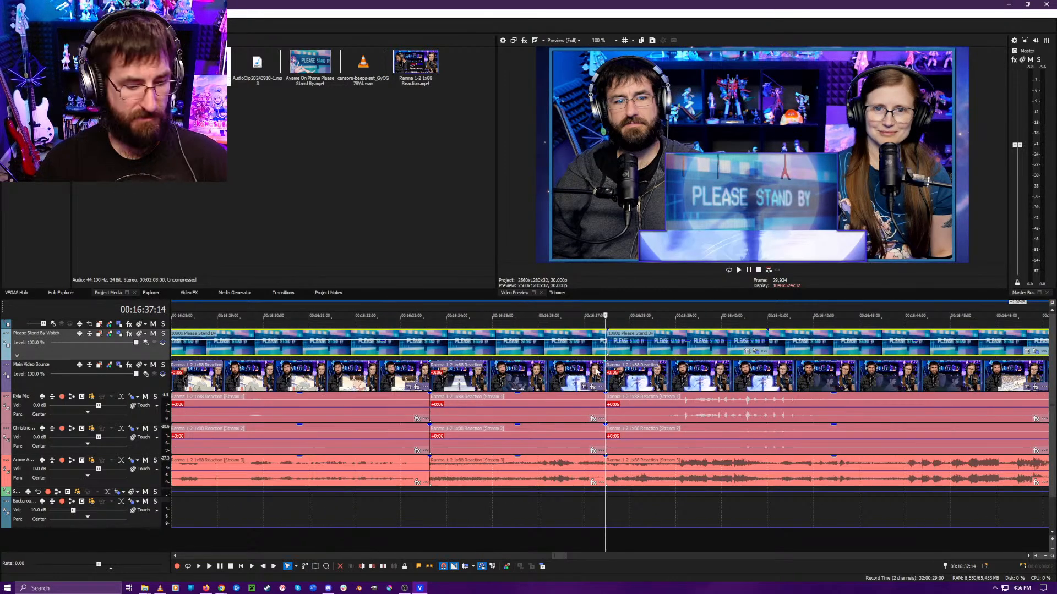
{"action": "scroll", "coordinate": [596, 372], "scroll_direction": "up", "scroll_amount": 3}
{"action": "key", "text": "s"}
- Move the split-off Please Stand By piece to about 16:41:00 and extend the long clip's end to meet the short pasted clip
{"action": "scroll", "coordinate": [686, 346], "scroll_direction": "down", "scroll_amount": 10}
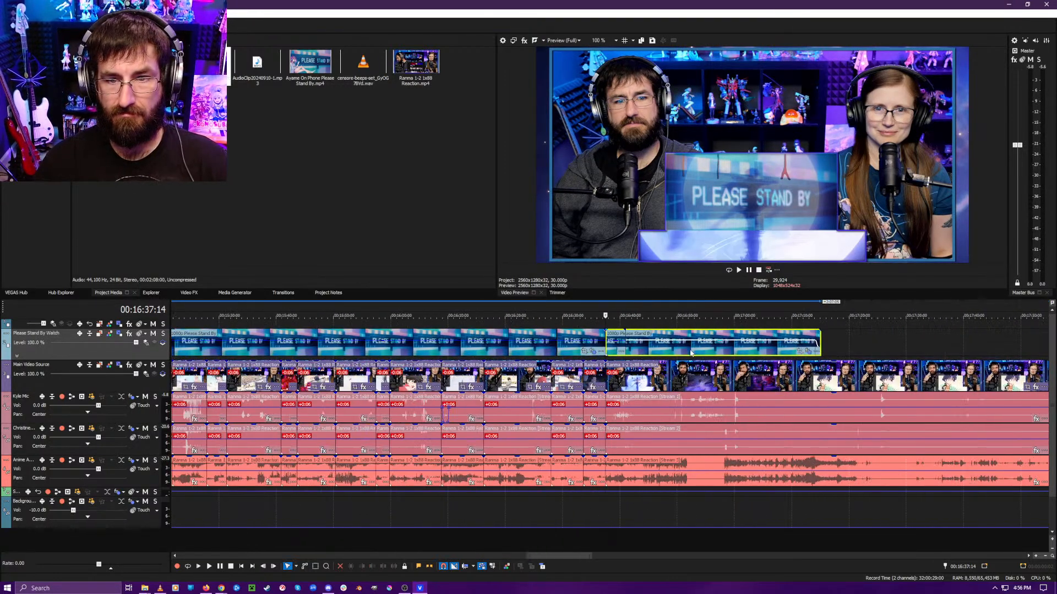
{"action": "left_click_drag", "start_coordinate": [687, 346], "coordinate": [707, 345]}
{"action": "scroll", "coordinate": [610, 350], "scroll_direction": "up", "scroll_amount": 2}
{"action": "scroll", "coordinate": [610, 350], "scroll_direction": "up", "scroll_amount": 7}
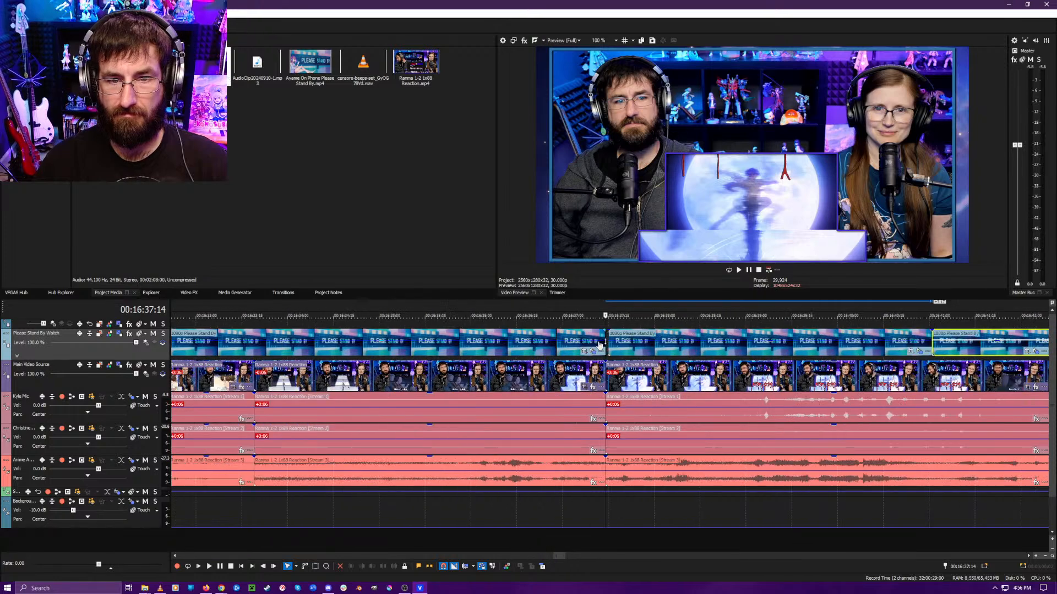
{"action": "left_click_drag", "start_coordinate": [603, 347], "coordinate": [609, 345]}
- Trim the end of the last Please Stand By clip to about 16:43:09 and play the overlay through its end
{"action": "scroll", "coordinate": [685, 359], "scroll_direction": "down", "scroll_amount": 10}
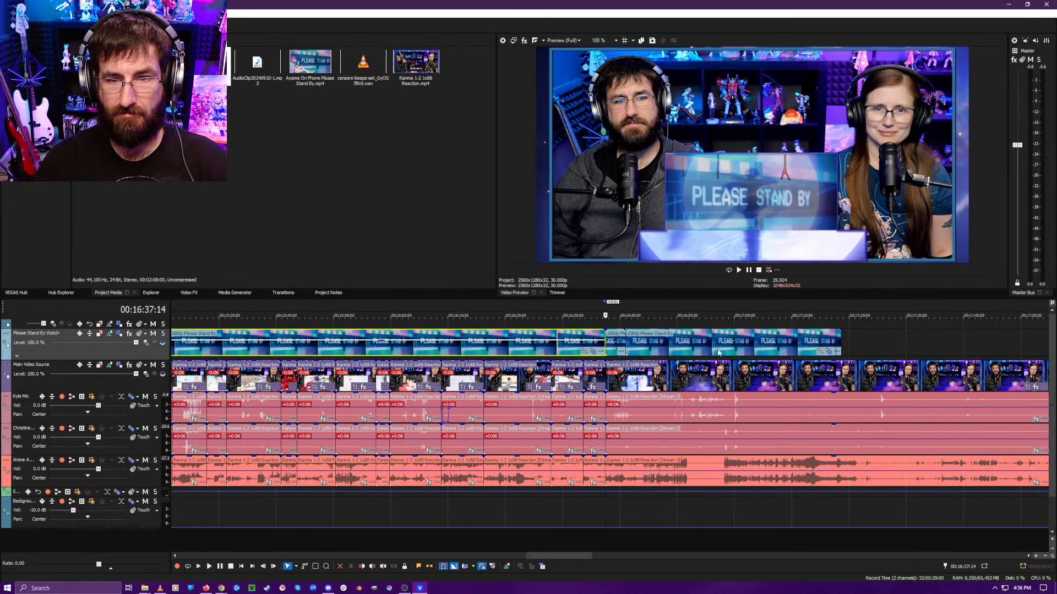
{"action": "left_click_drag", "start_coordinate": [843, 344], "coordinate": [635, 342]}
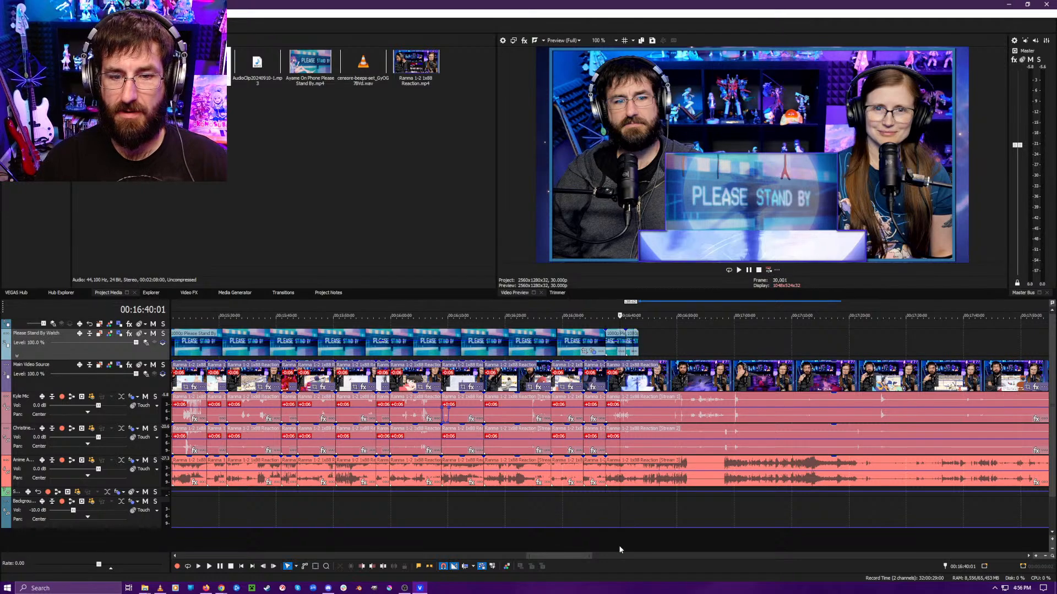
{"action": "key", "text": "space"}
{"action": "scroll", "coordinate": [645, 532], "scroll_direction": "up", "scroll_amount": 5}
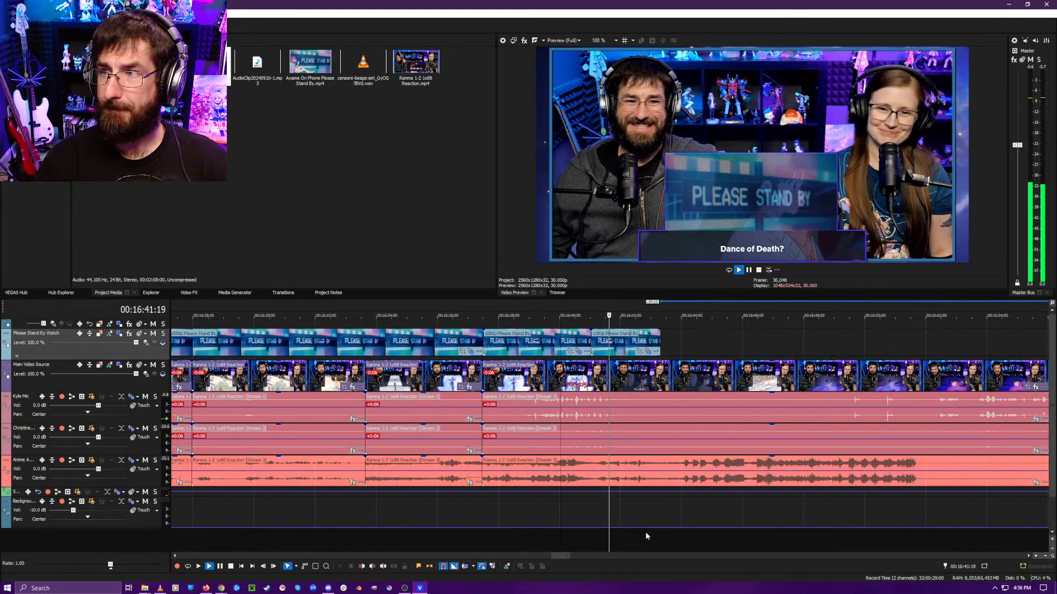
{"action": "scroll", "coordinate": [645, 531], "scroll_direction": "down", "scroll_amount": 3}
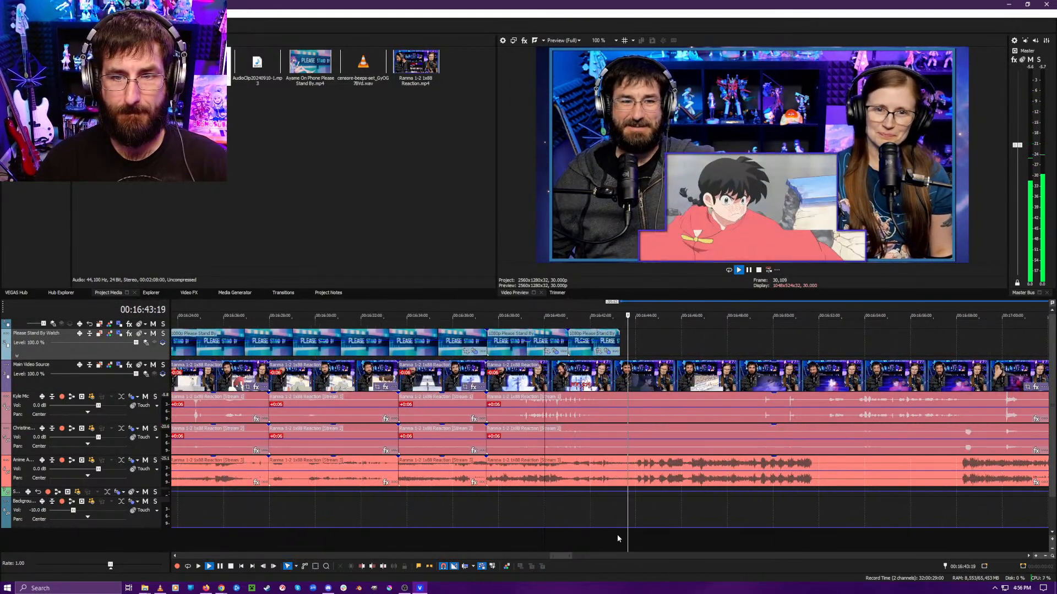
- Find the cut point shortly after the Please Stand By overlay and split the reaction clip on all tracks at 16:43:22
{"action": "key", "text": "space"}
{"action": "scroll", "coordinate": [600, 542], "scroll_direction": "up", "scroll_amount": 3}
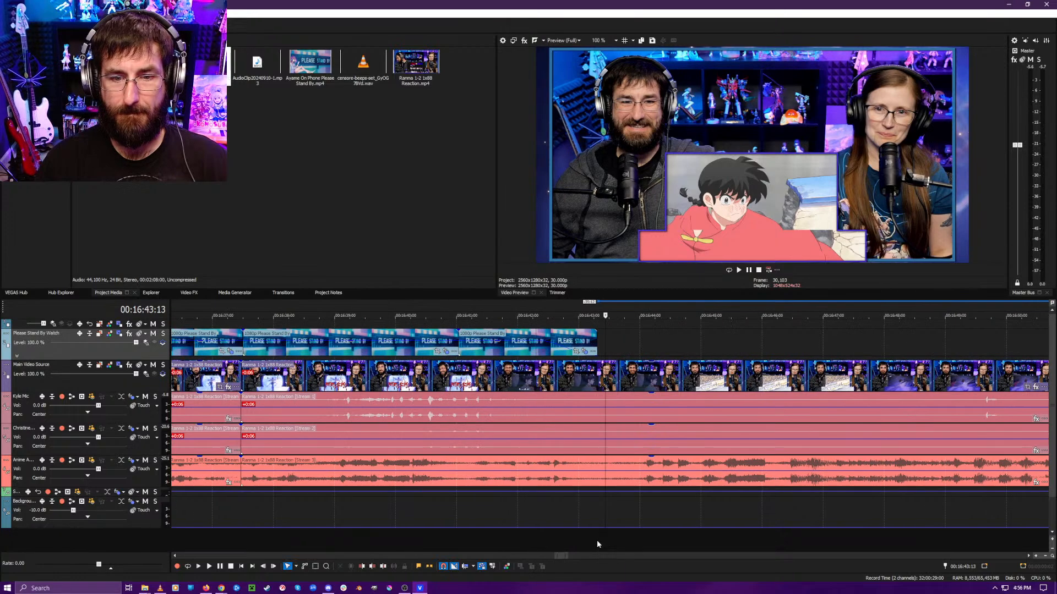
{"action": "scroll", "coordinate": [597, 541], "scroll_direction": "up", "scroll_amount": 1}
{"action": "key", "text": "space"}
{"action": "key", "text": "space"}
{"action": "key", "text": "s"}
- Play past the split and trim the start of the clip after 16:43:22 to 16:45:08, closing the gap
{"action": "key", "text": "space"}
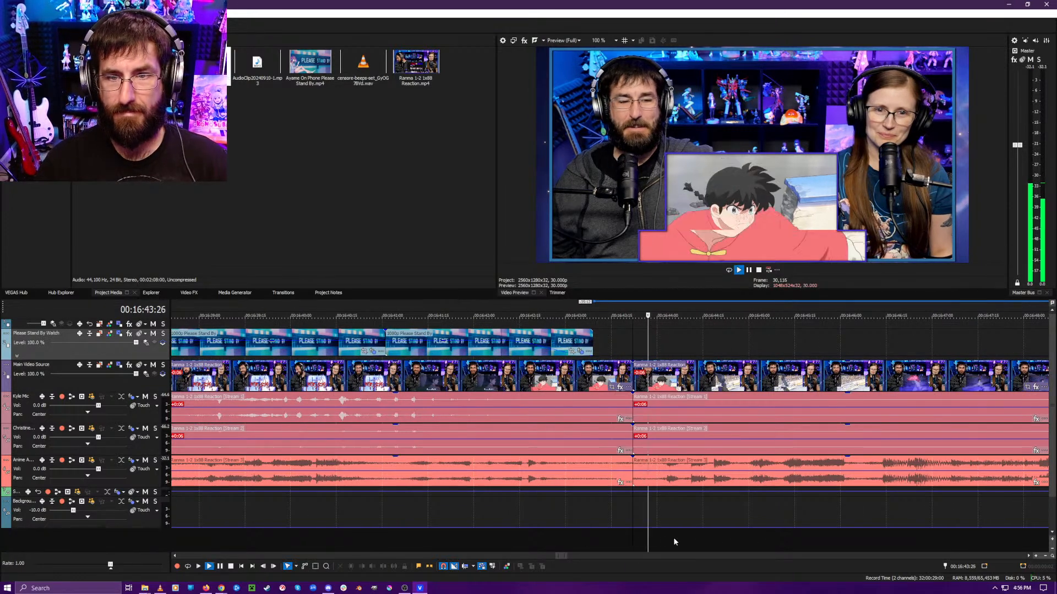
{"action": "scroll", "coordinate": [668, 542], "scroll_direction": "down", "scroll_amount": 2}
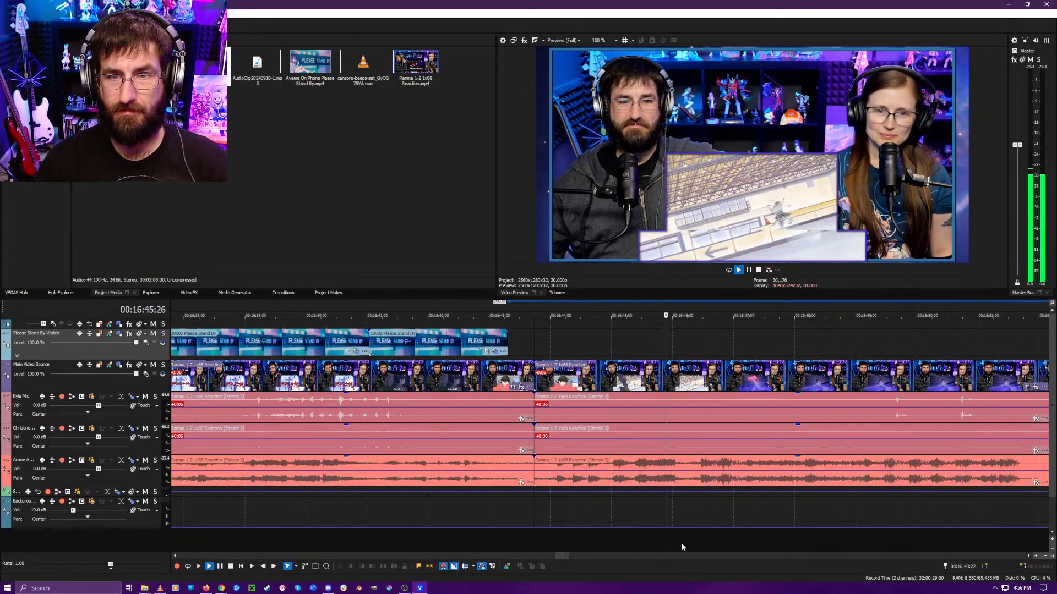
{"action": "left_click", "coordinate": [626, 547]}
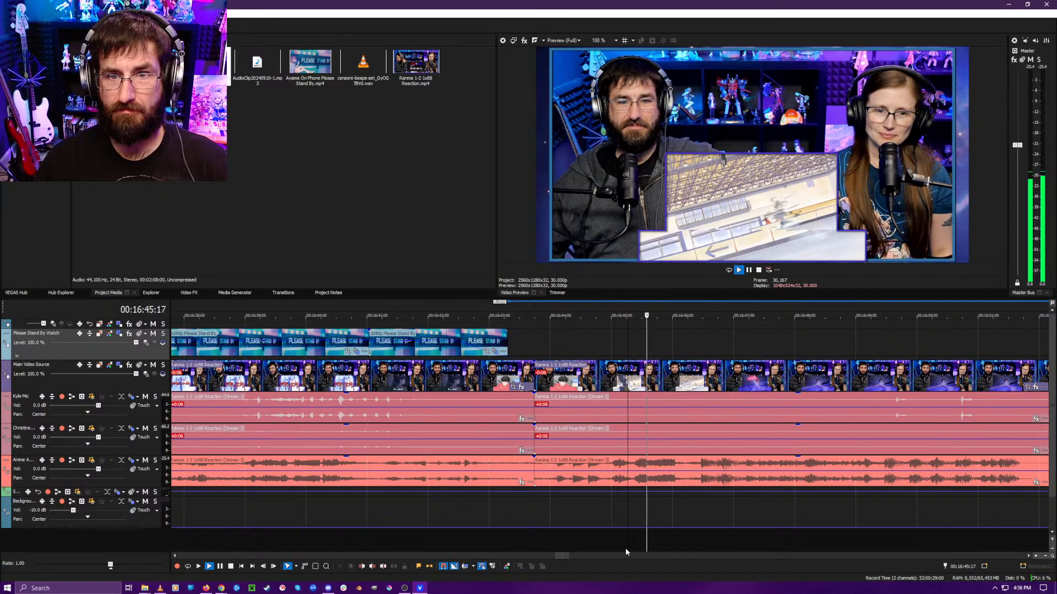
{"action": "key", "text": "space"}
{"action": "key", "text": "alt+["}
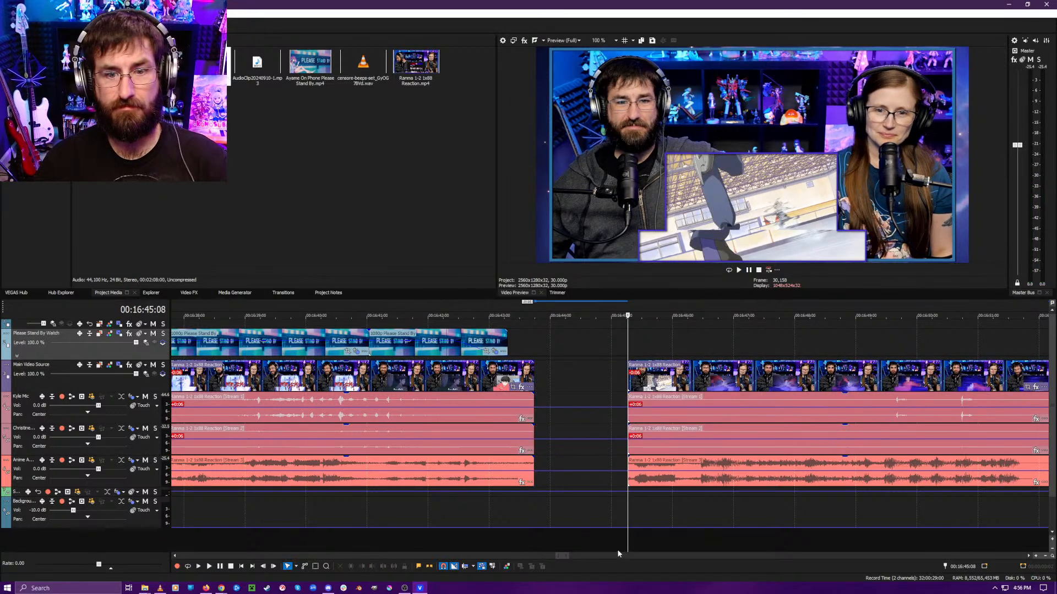
{"action": "left_click_drag", "start_coordinate": [667, 386], "coordinate": [574, 388]}
{"action": "left_click", "coordinate": [535, 429]}
- Play the join at 16:43:22 and the fight scene after it, and skip ahead to about 16:50 to continue watching
{"action": "left_click", "coordinate": [511, 533]}
{"action": "key", "text": "space"}
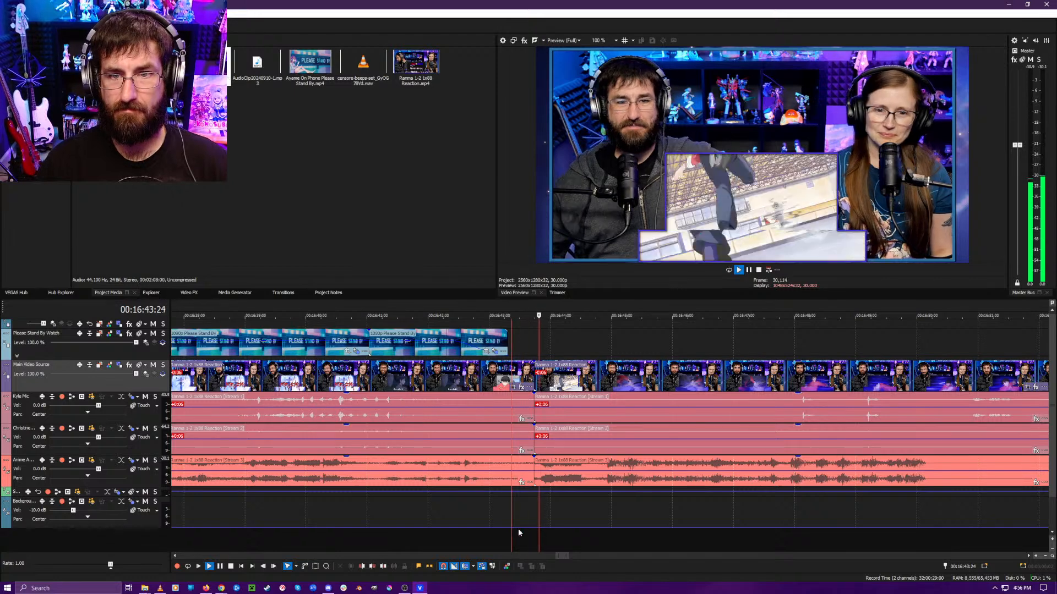
{"action": "scroll", "coordinate": [518, 530], "scroll_direction": "down", "scroll_amount": 2}
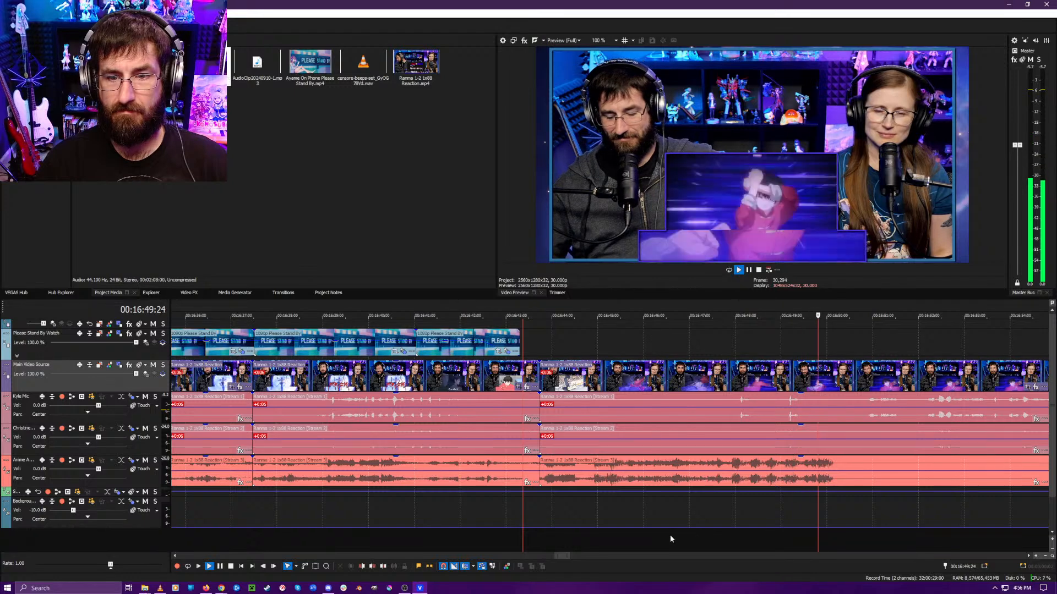
{"action": "left_click", "coordinate": [652, 546]}
{"action": "left_click", "coordinate": [843, 546]}
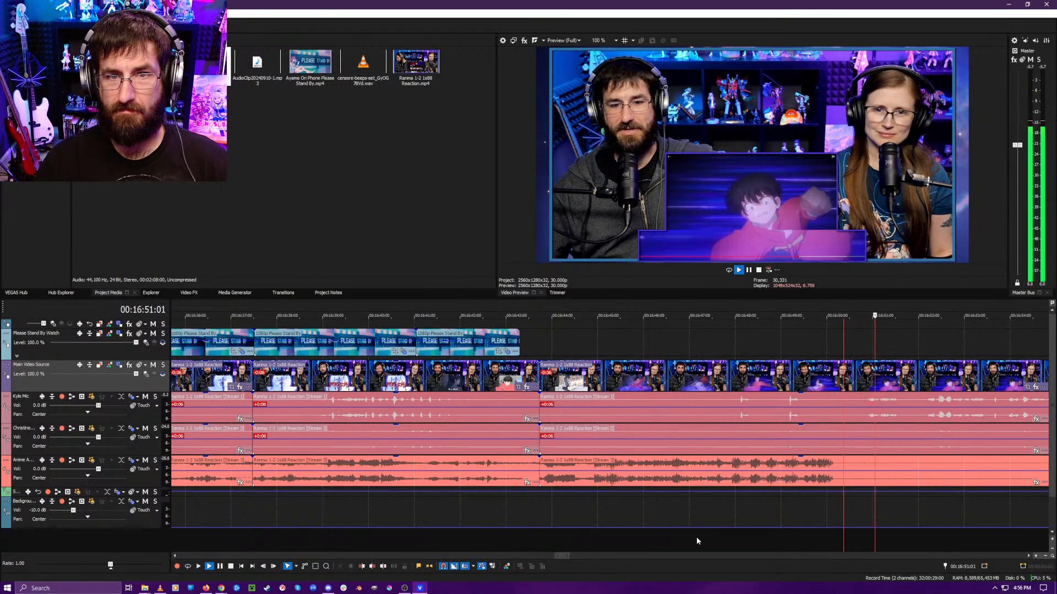
- Replay the fight scene from about 16:45 and split the reaction clip on all tracks at 16:47:03
{"action": "left_click", "coordinate": [630, 545]}
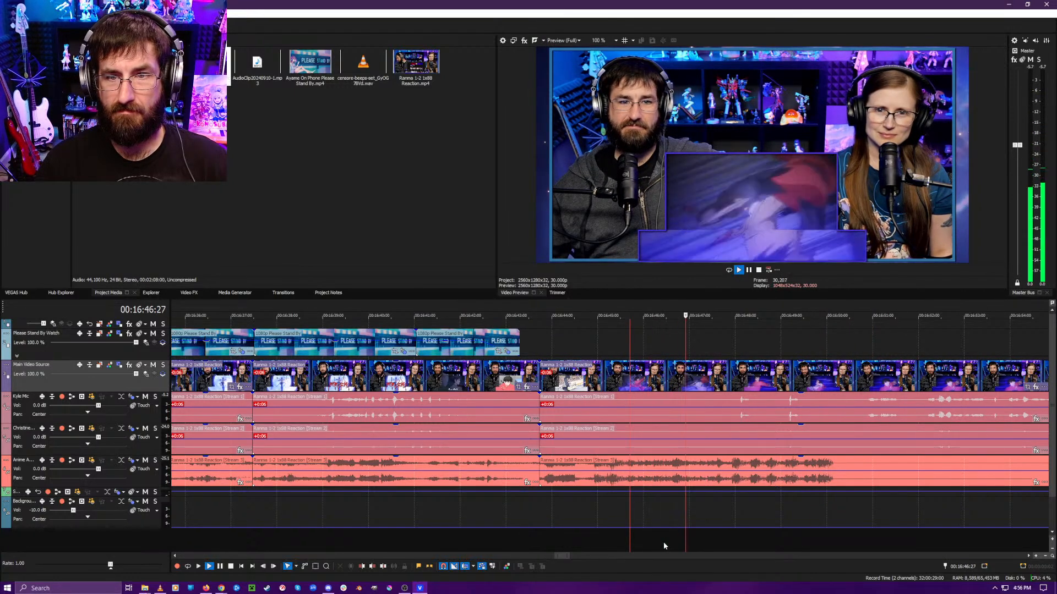
{"action": "key", "text": "Return"}
{"action": "key", "text": "s"}
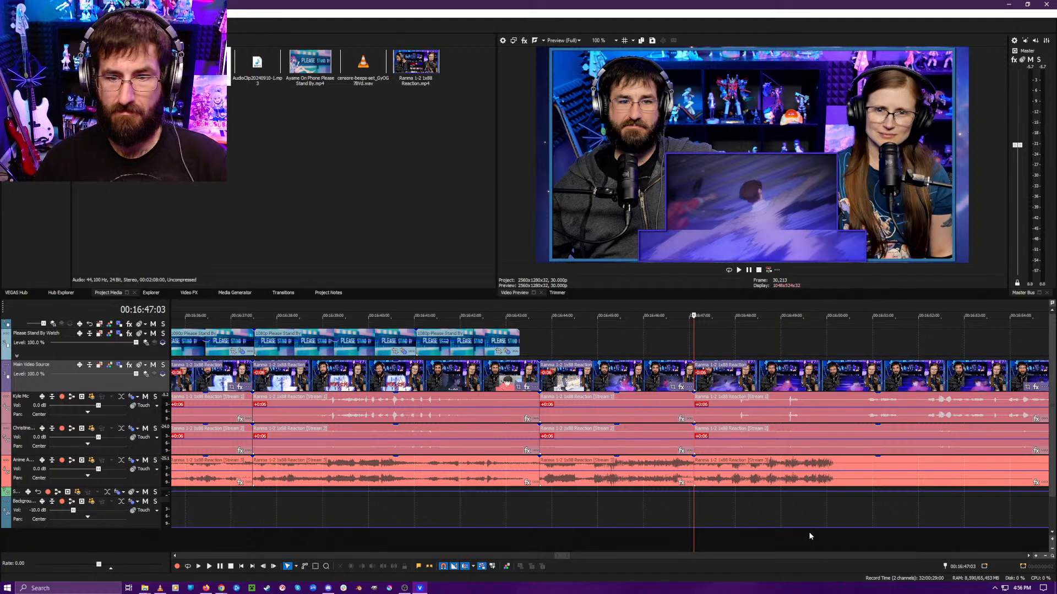
- Trim about 2.4 seconds off the start of the clip after 16:47:03, closing the gap, and play on
{"action": "left_click", "coordinate": [808, 532]}
{"action": "left_click", "coordinate": [805, 536]}
{"action": "key", "text": "alt+["}
{"action": "key", "text": "space"}
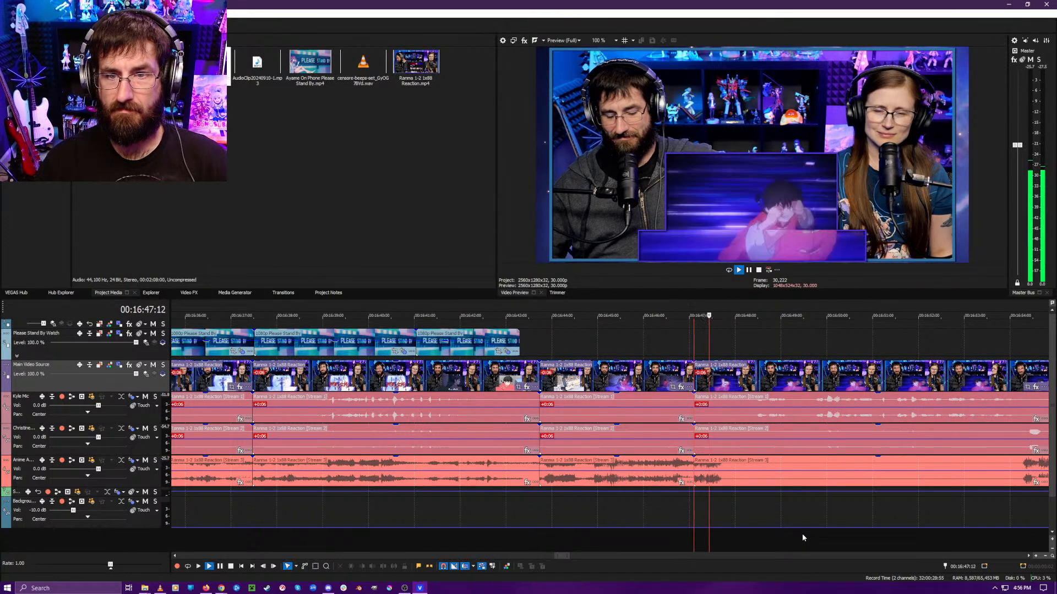
- Try deleting the short reaction clip between 16:43:22 and 16:47:03, play the join, and undo the deletion
{"action": "left_click", "coordinate": [660, 379]}
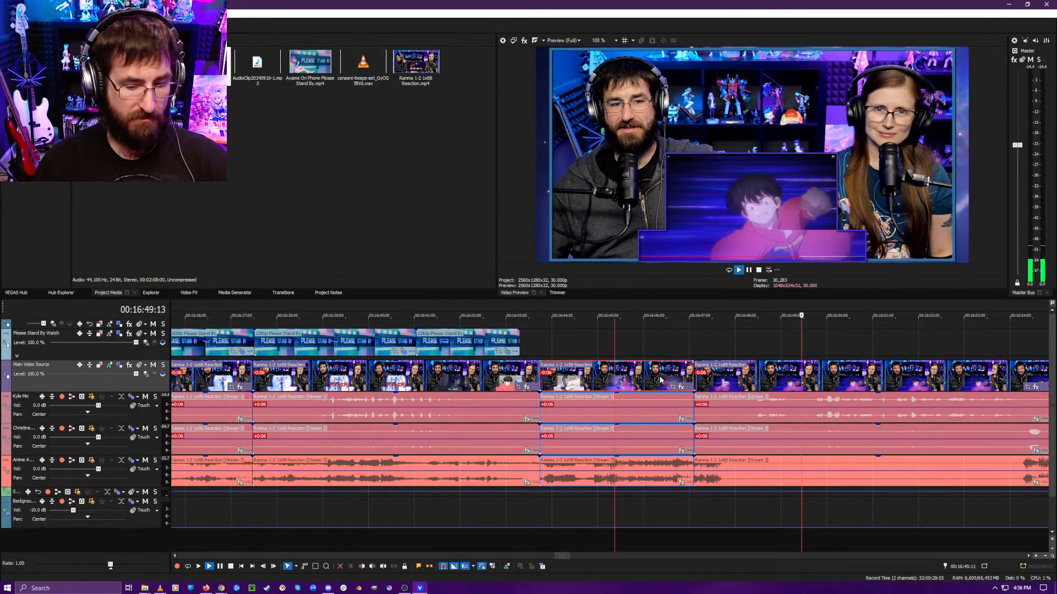
{"action": "key", "text": "Delete"}
{"action": "left_click", "coordinate": [509, 542]}
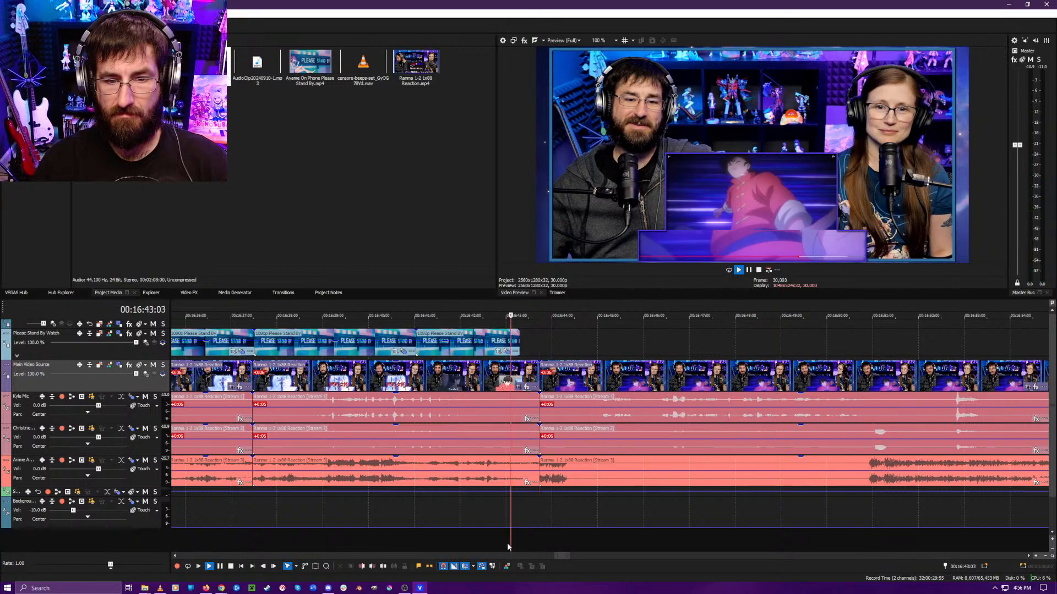
{"action": "key", "text": "space"}
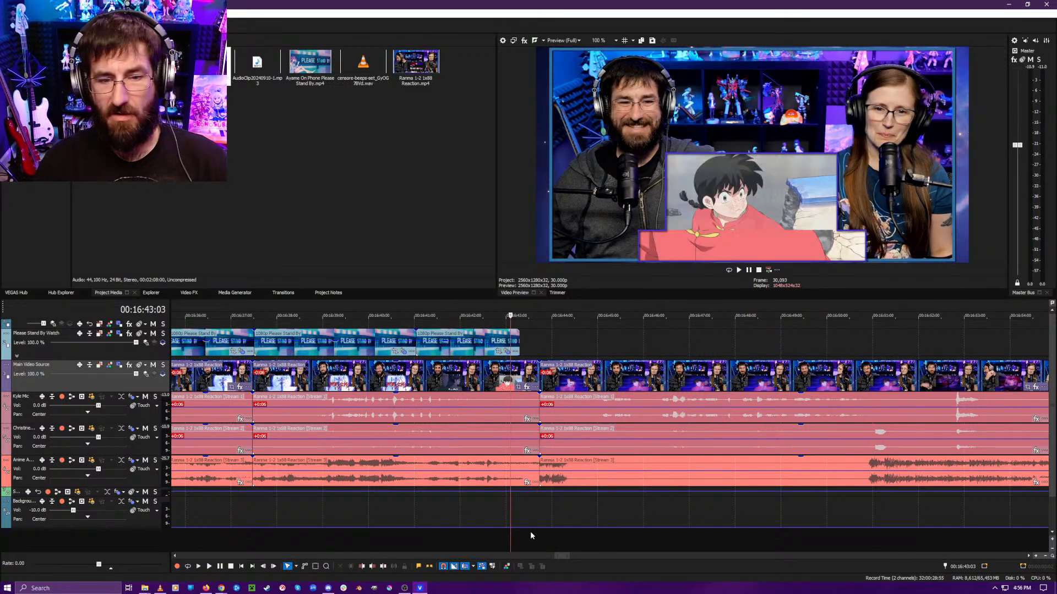
{"action": "key", "text": "ctrl+z"}
- Play the short fight clip after 16:43:22 and review the join at 16:47:03
{"action": "key", "text": "space"}
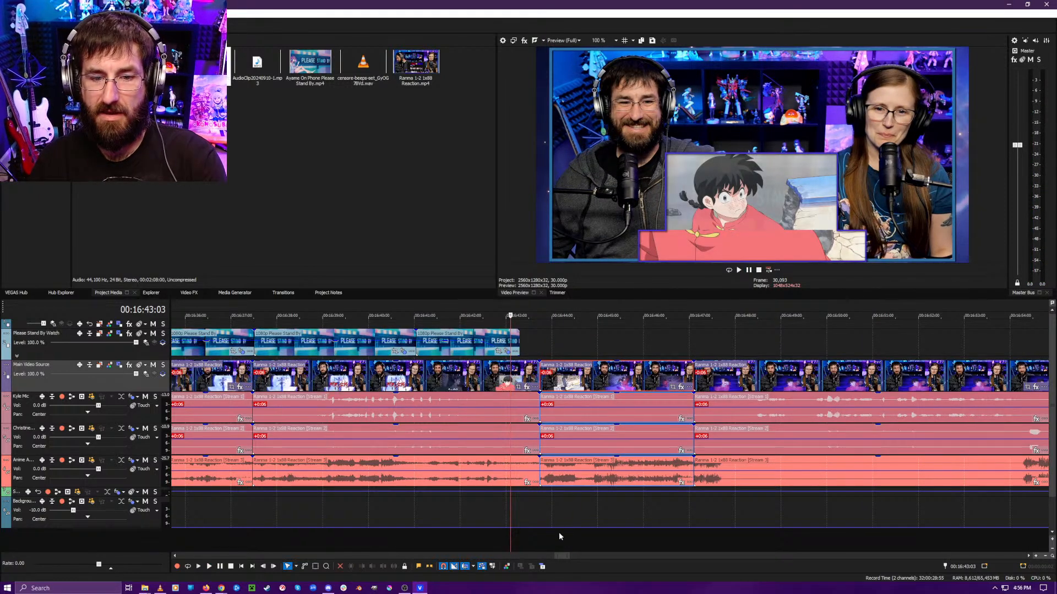
{"action": "key", "text": "space"}
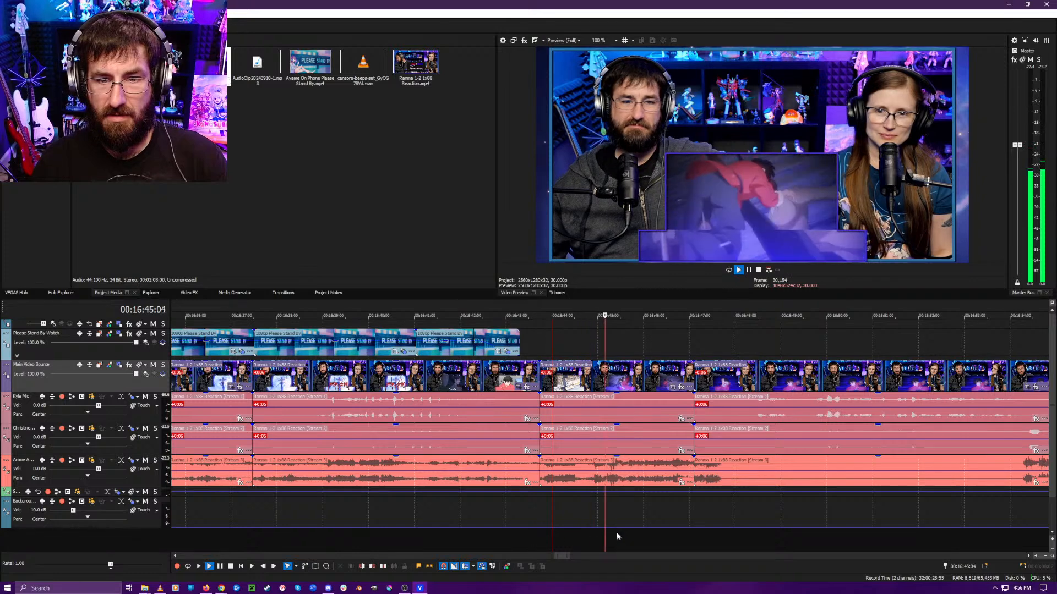
{"action": "key", "text": "Return"}
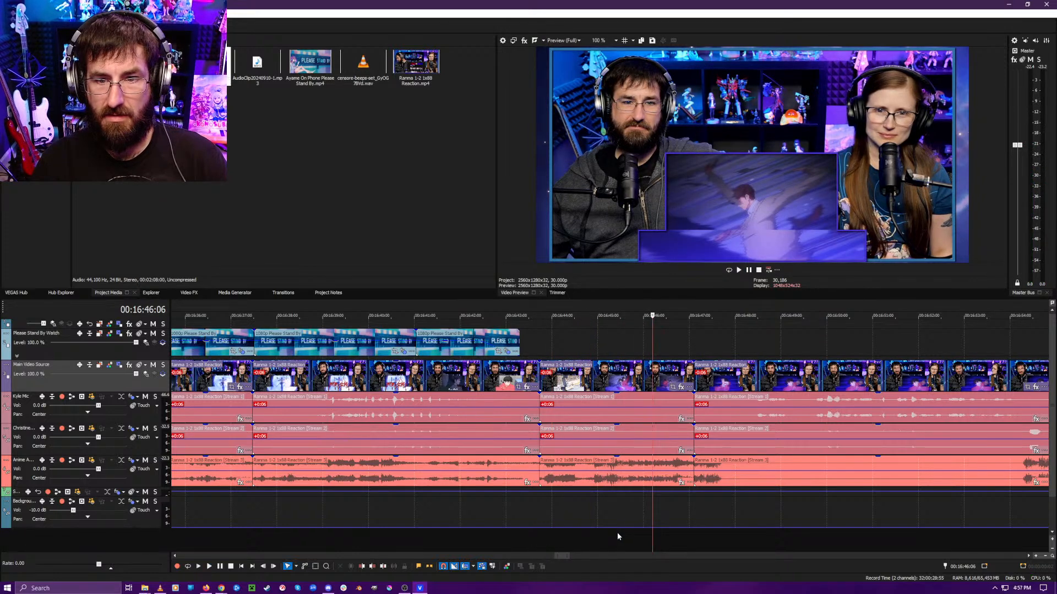
{"action": "key", "text": "space"}
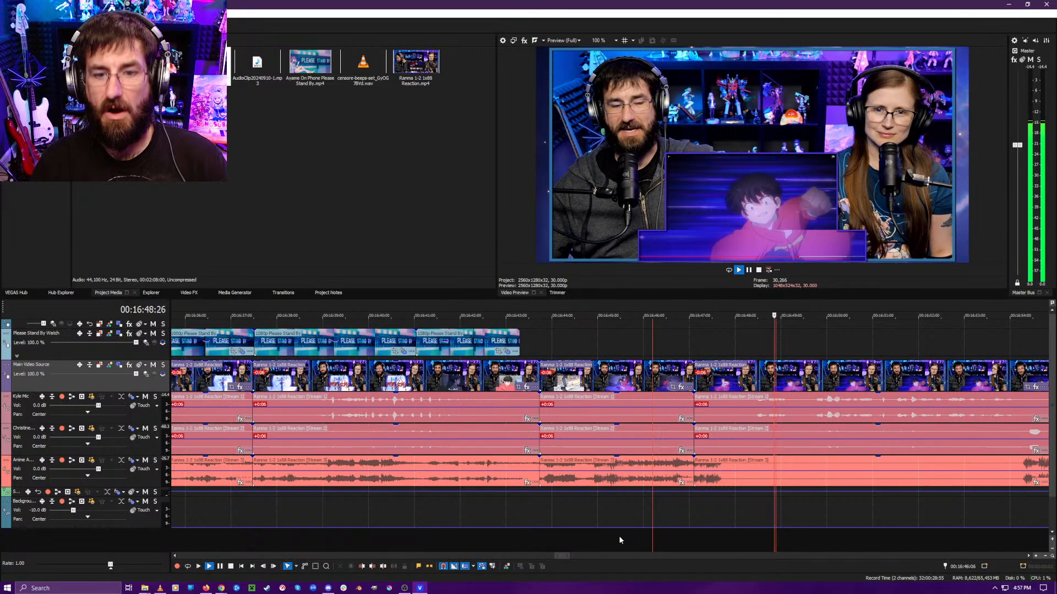
{"action": "left_click", "coordinate": [618, 536]}
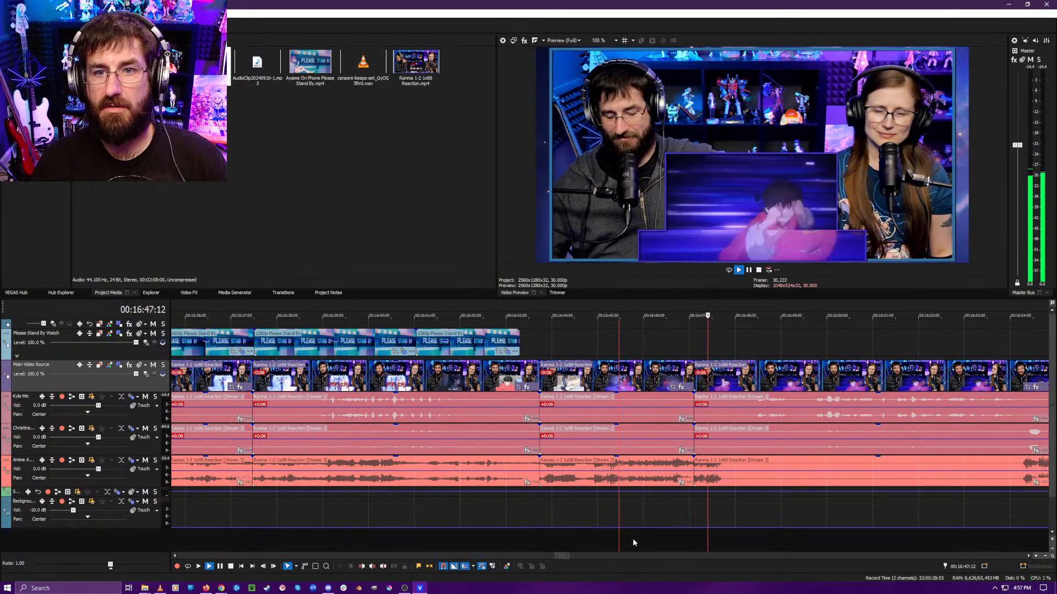
- Skip ahead through the paused fight scene, find the next cut point and split the reaction clip on all tracks at 16:55:25
{"action": "scroll", "coordinate": [645, 530], "scroll_direction": "down", "scroll_amount": 5}
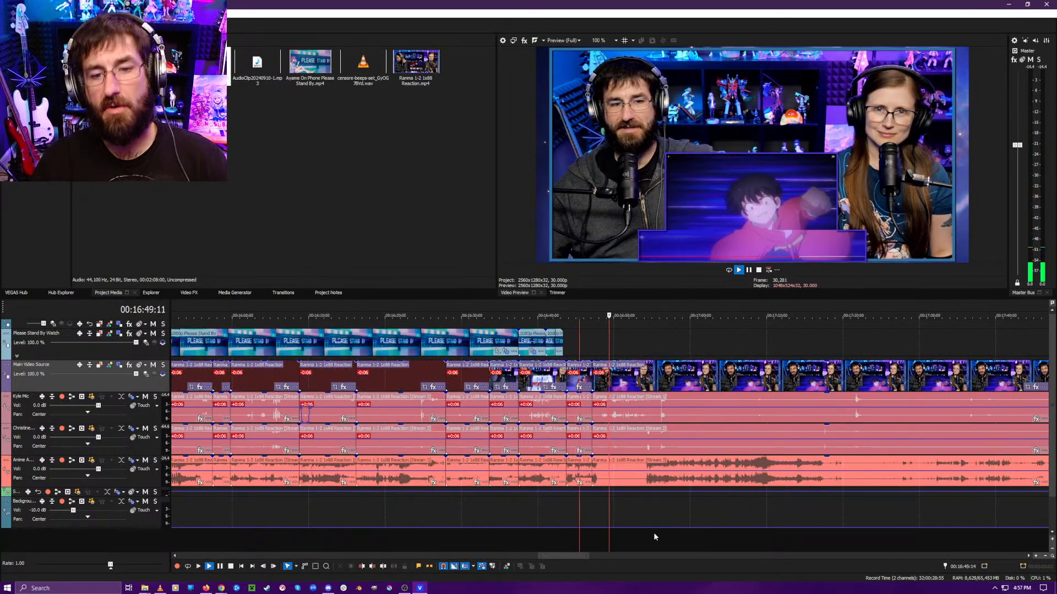
{"action": "left_click", "coordinate": [654, 534]}
{"action": "scroll", "coordinate": [651, 539], "scroll_direction": "up", "scroll_amount": 3}
{"action": "left_click", "coordinate": [564, 538]}
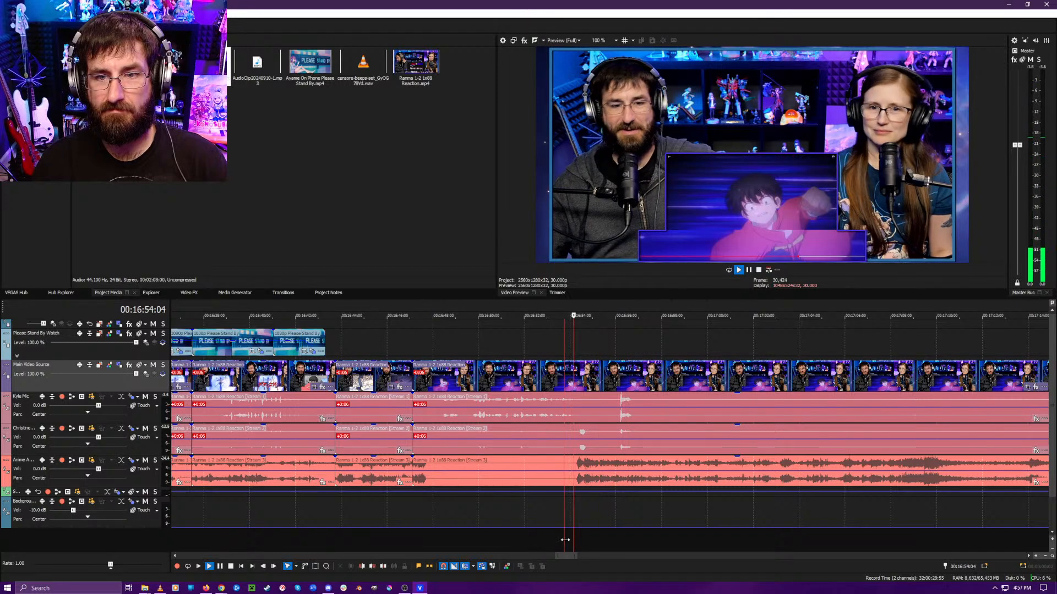
{"action": "key", "text": "Return"}
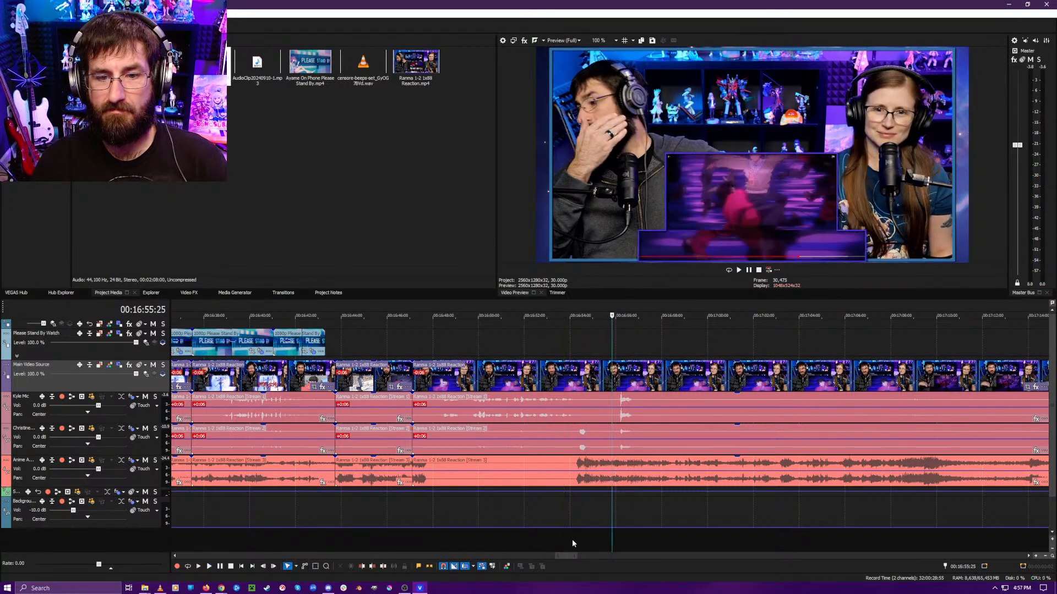
{"action": "key", "text": "s"}
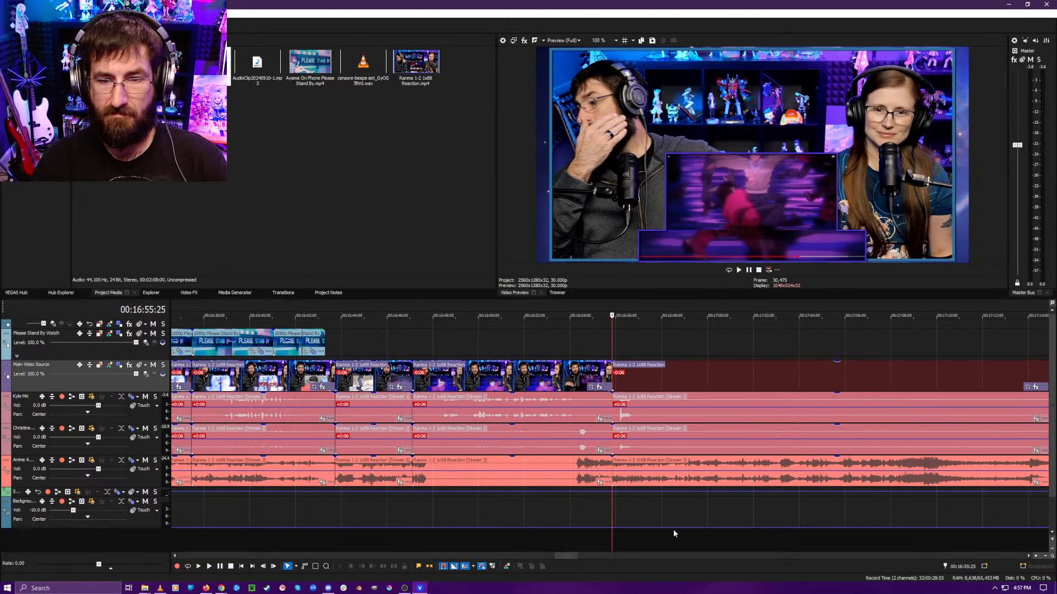
- Find the first frame of the spectator shot and trim the start of the clip after 16:55:25 to 16:57:04, closing the gap
{"action": "left_click", "coordinate": [669, 528]}
{"action": "key", "text": "space"}
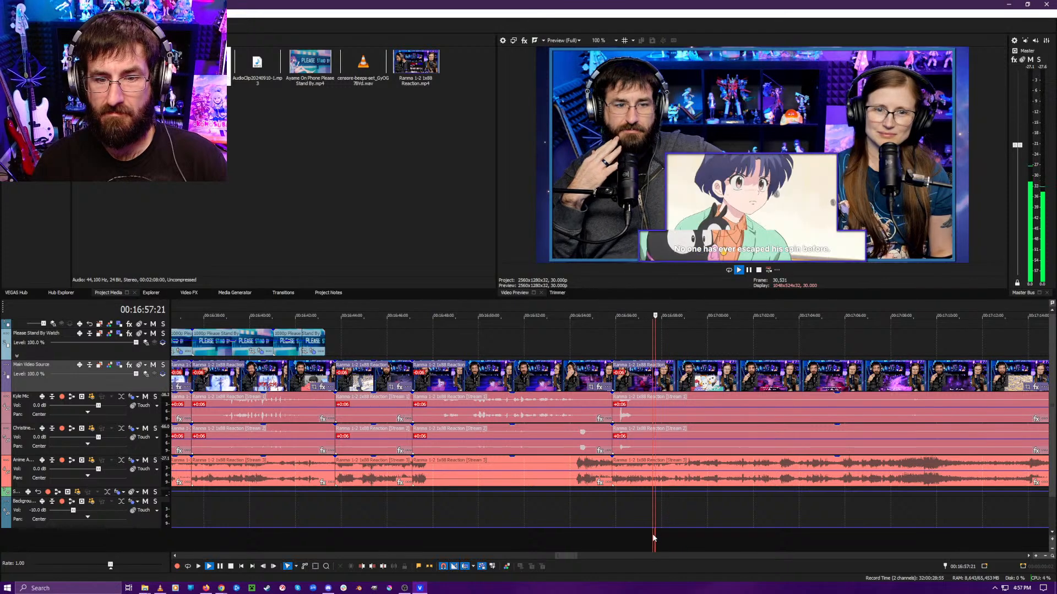
{"action": "left_click", "coordinate": [637, 537]}
{"action": "left_click", "coordinate": [636, 537]}
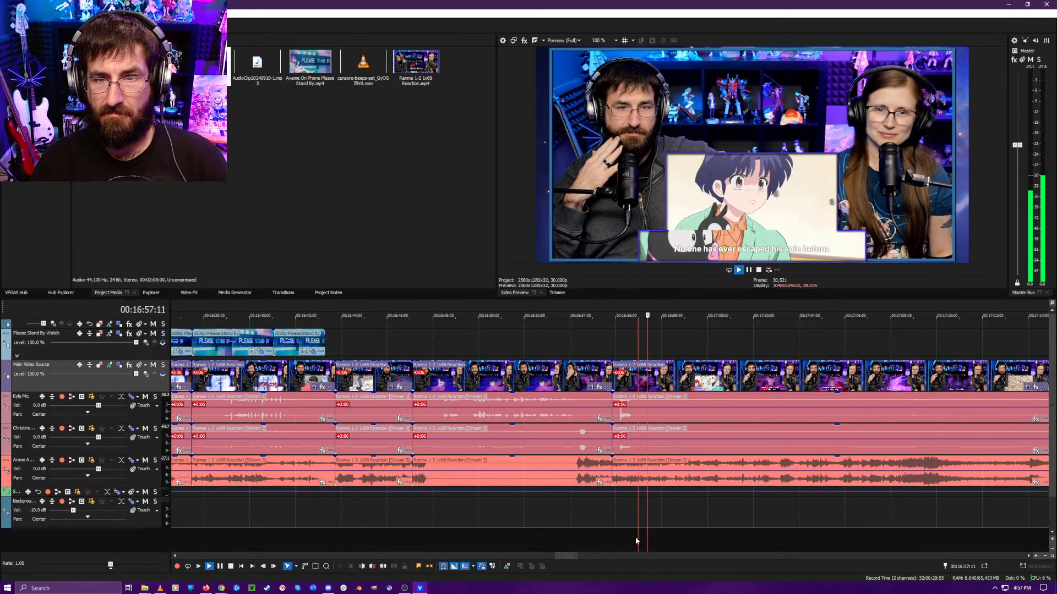
{"action": "key", "text": "space"}
{"action": "key", "text": "Right"}
{"action": "key", "text": "Right"}
{"action": "key", "text": "Right"}
{"action": "key", "text": "Right"}
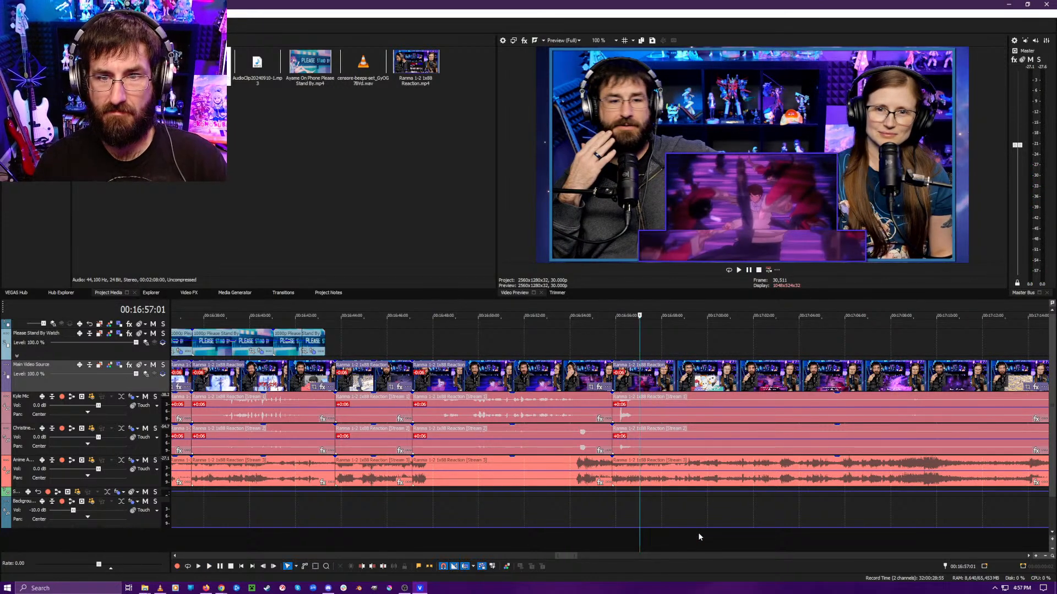
{"action": "key", "text": "space"}
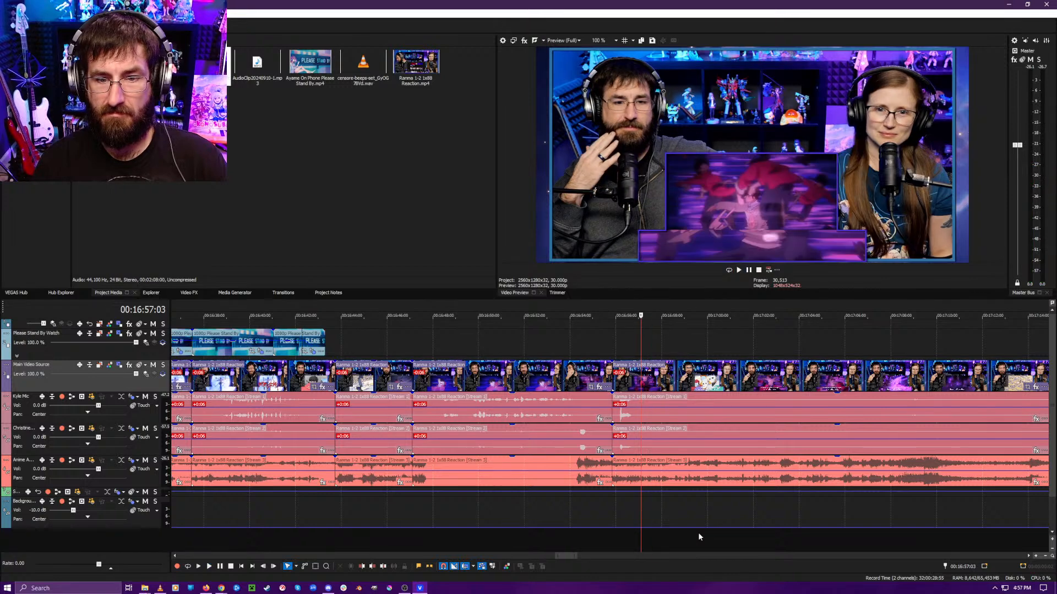
{"action": "key", "text": "space"}
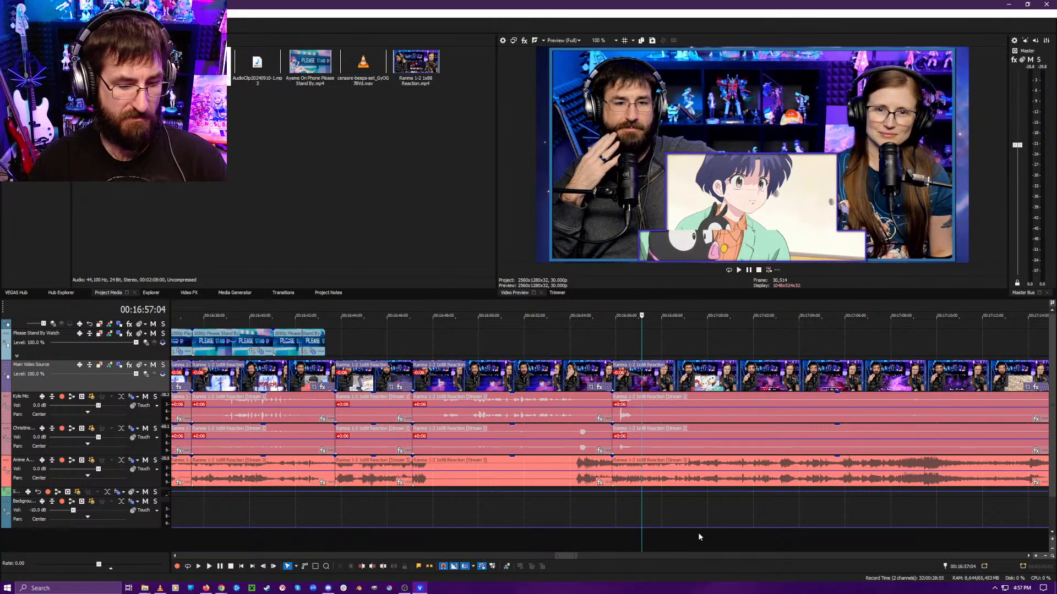
{"action": "key", "text": "alt+["}
- Play up to the join at 16:55:25 and trim the end of the preceding clip to 16:55:16, closing the gap
{"action": "left_click", "coordinate": [593, 556]}
{"action": "scroll", "coordinate": [599, 546], "scroll_direction": "down", "scroll_amount": 5}
{"action": "scroll", "coordinate": [589, 543], "scroll_direction": "up", "scroll_amount": 6}
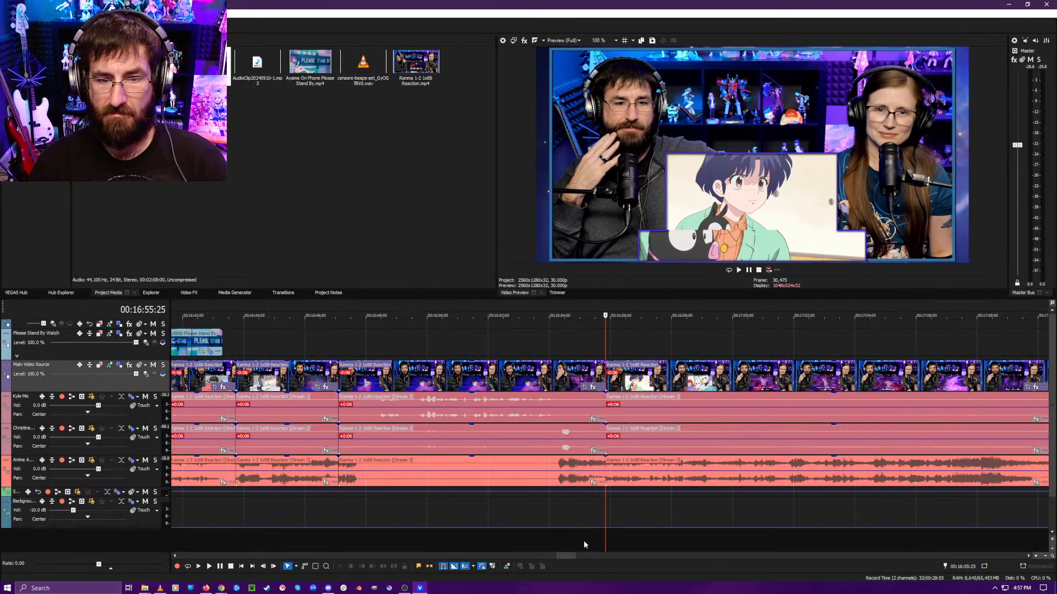
{"action": "left_click", "coordinate": [575, 539]}
{"action": "key", "text": "space"}
{"action": "key", "text": "space"}
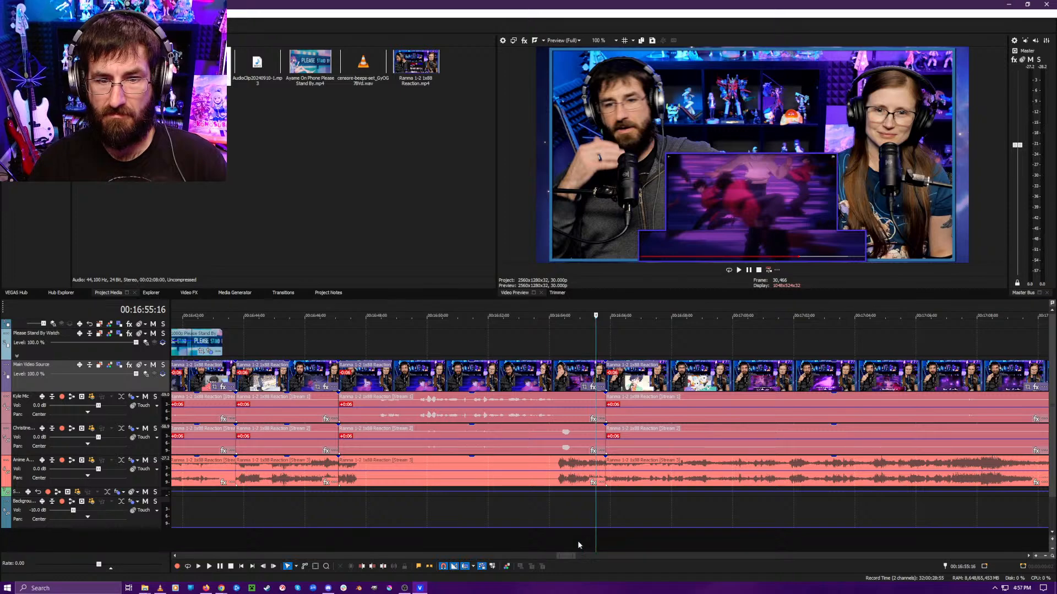
{"action": "key", "text": "alt+]"}
- Play across the join at 16:55:16 and split the reaction clip on all tracks at 16:59:02
{"action": "key", "text": "space"}
{"action": "left_click", "coordinate": [569, 540]}
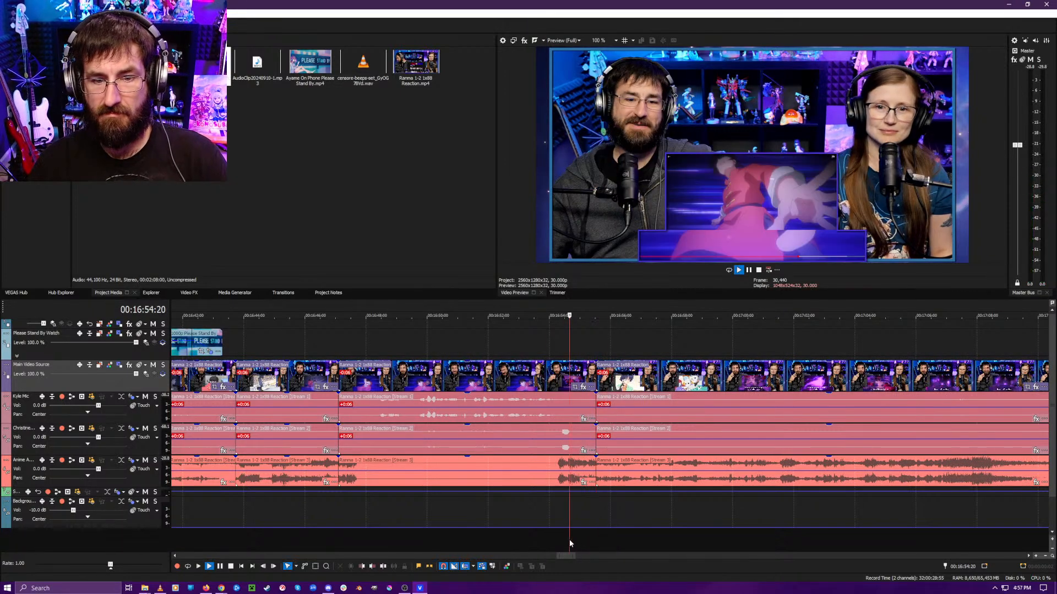
{"action": "scroll", "coordinate": [587, 538], "scroll_direction": "down", "scroll_amount": 4}
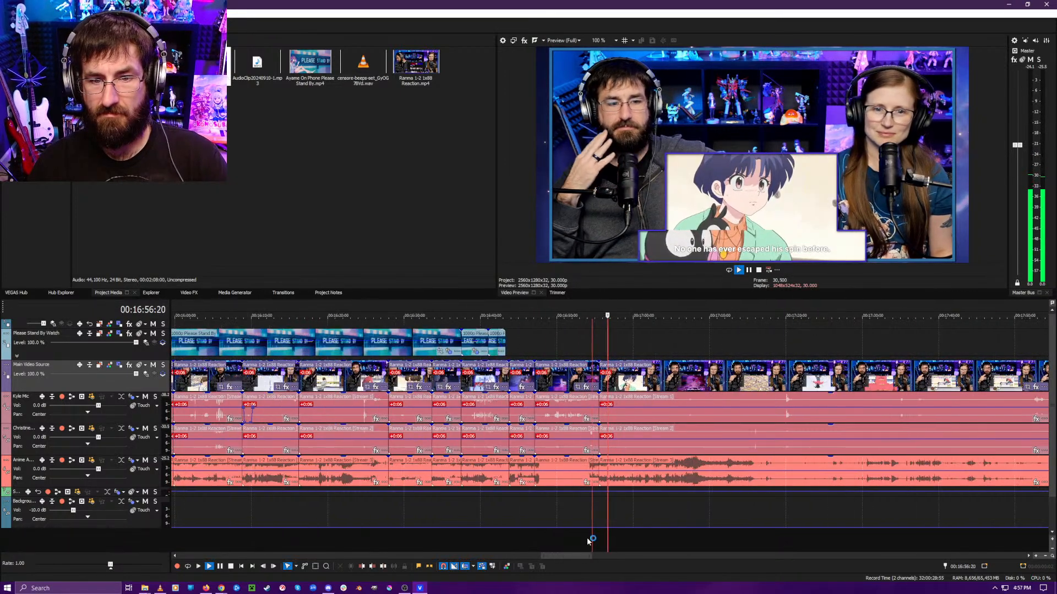
{"action": "scroll", "coordinate": [633, 536], "scroll_direction": "up", "scroll_amount": 4}
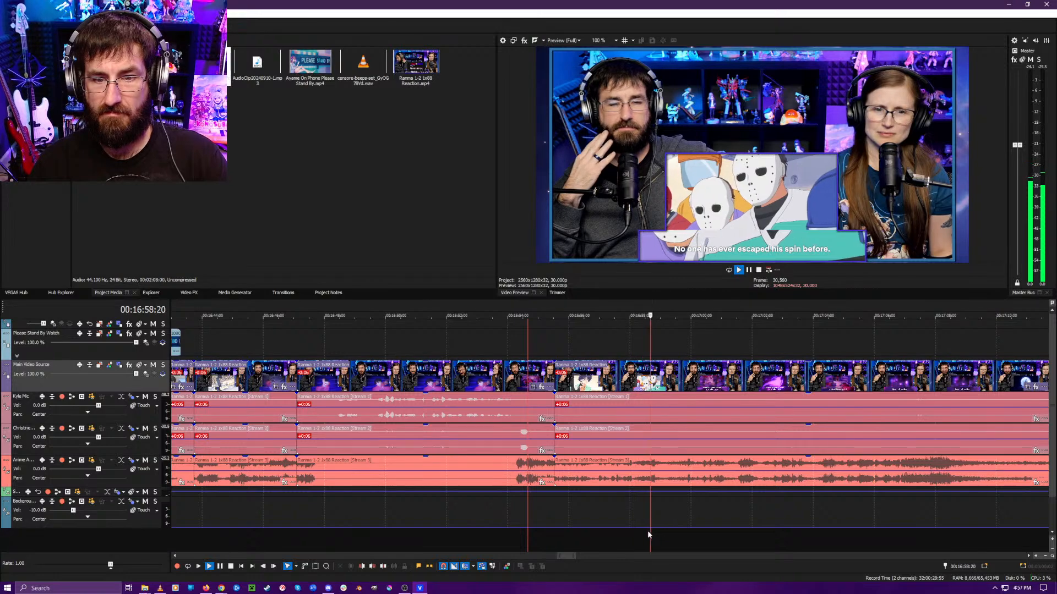
{"action": "key", "text": "Return"}
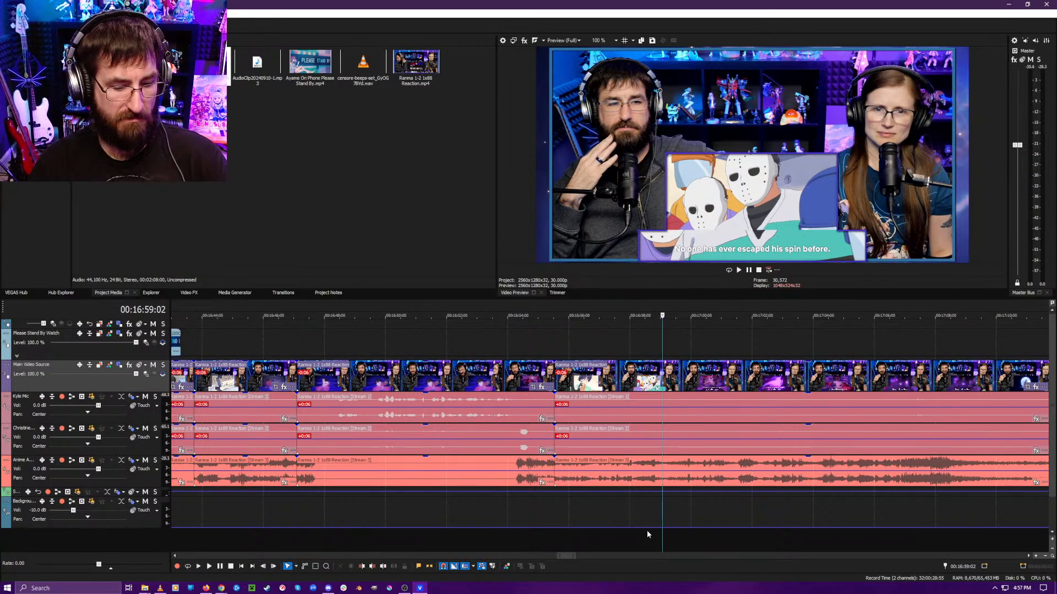
- Find the dark frame after the Dance of Death shot and trim the start of the clip after 16:59:02 to 17:04:05, closing the gap
{"action": "left_click", "coordinate": [808, 529]}
{"action": "key", "text": "Return"}
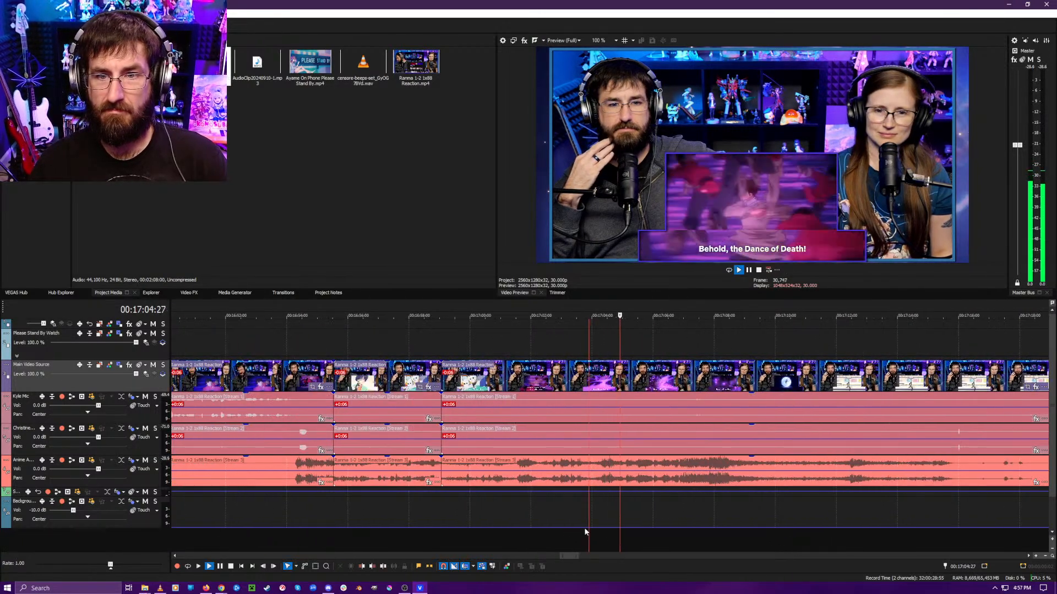
{"action": "left_click", "coordinate": [593, 537]}
{"action": "key", "text": "Return"}
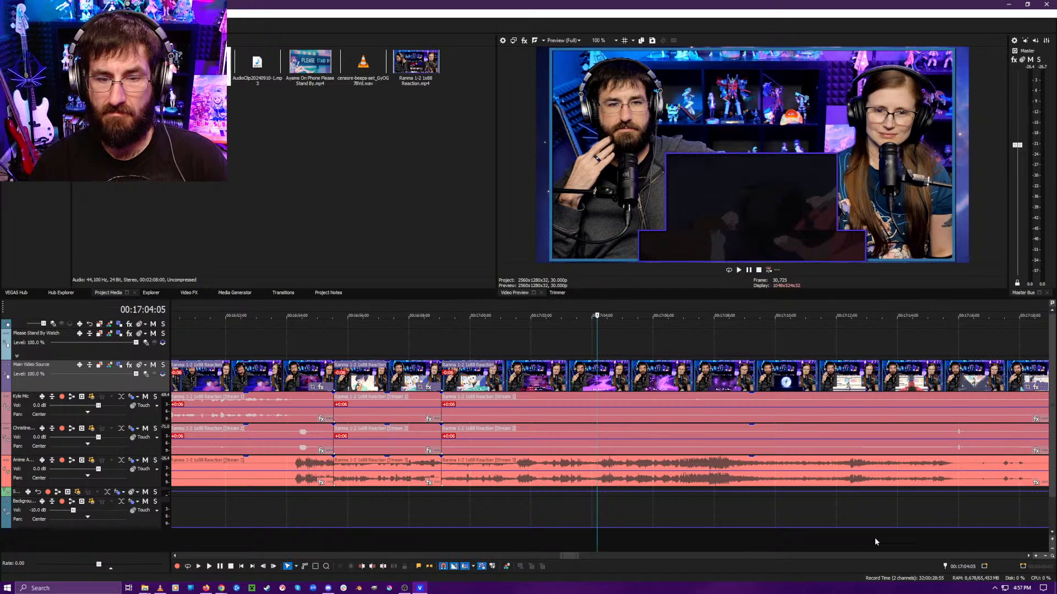
- Play from the join at 16:59:02 to the moon shot and split the reaction clip on all tracks at 17:04:26
{"action": "left_click", "coordinate": [441, 520]}
{"action": "key", "text": "Return"}
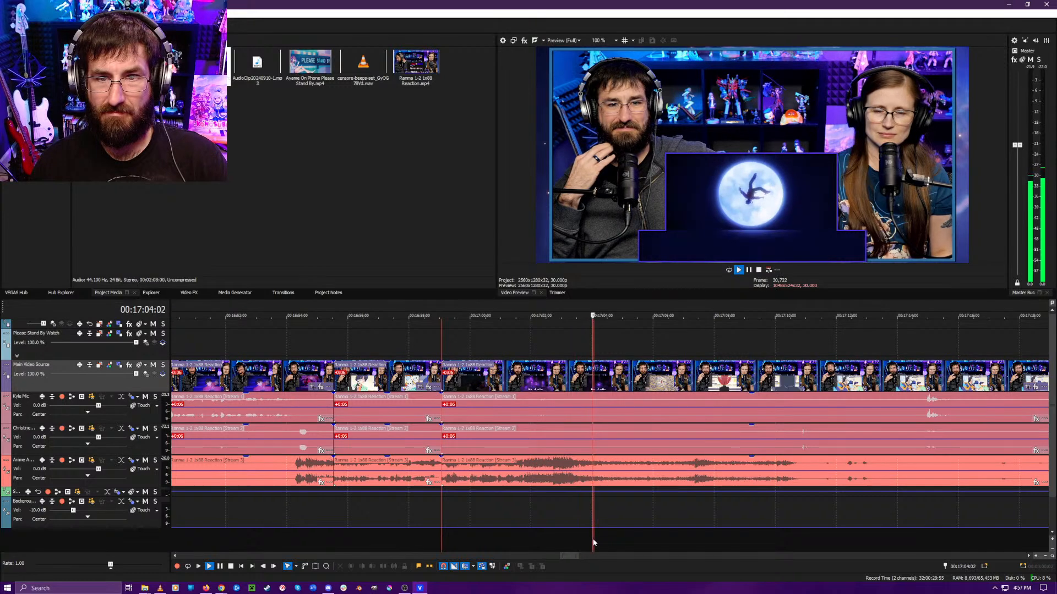
{"action": "key", "text": "Return"}
{"action": "key", "text": "s"}
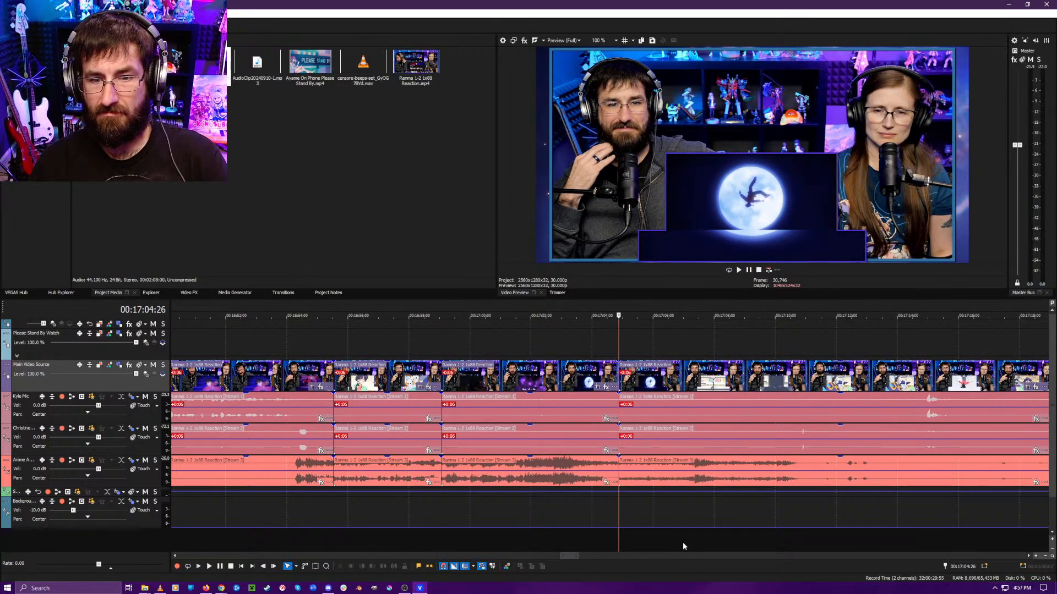
- Trim the start of the clip after 17:04:26 to the skating rink shot, closing the gap
{"action": "left_click", "coordinate": [683, 543]}
{"action": "key", "text": "space"}
{"action": "left_click", "coordinate": [674, 545]}
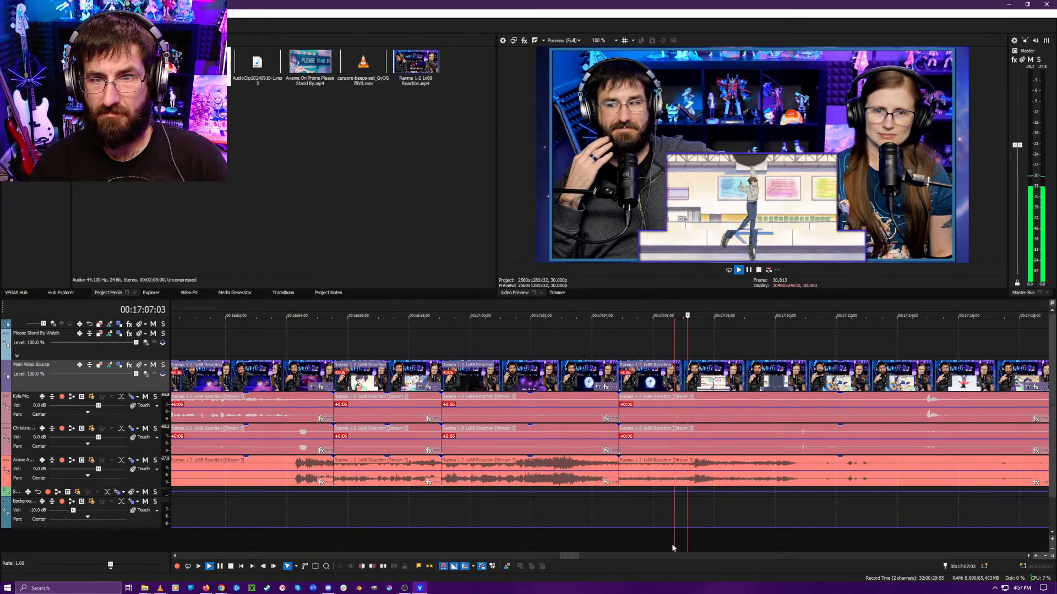
{"action": "left_click", "coordinate": [662, 545]}
{"action": "key", "text": "space"}
{"action": "key", "text": "space"}
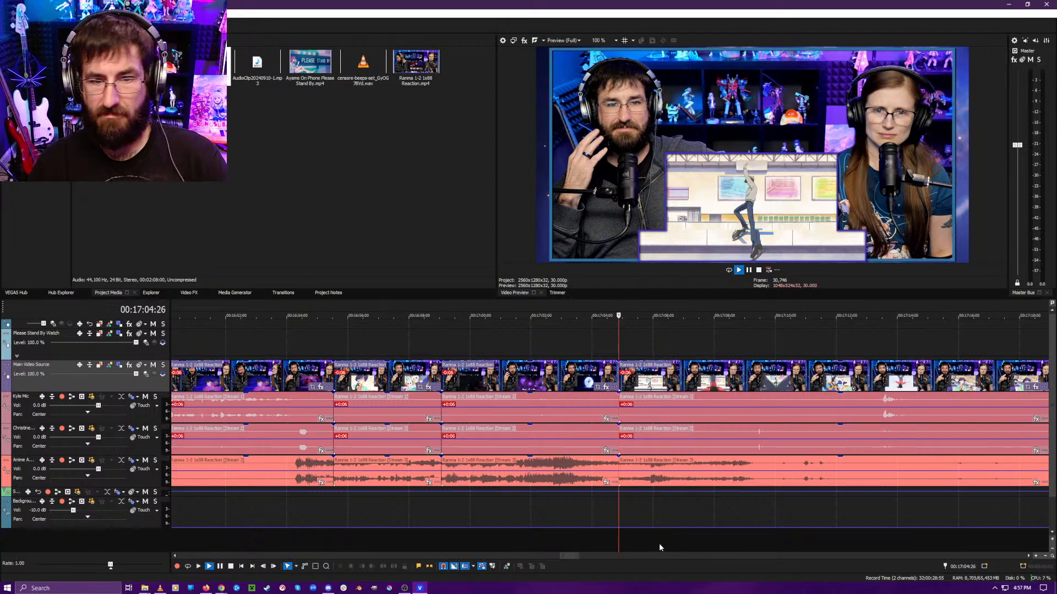
- Play the join at 17:04:26 and watch the rink scene, skipping ahead to about 17:09
{"action": "left_click", "coordinate": [586, 534]}
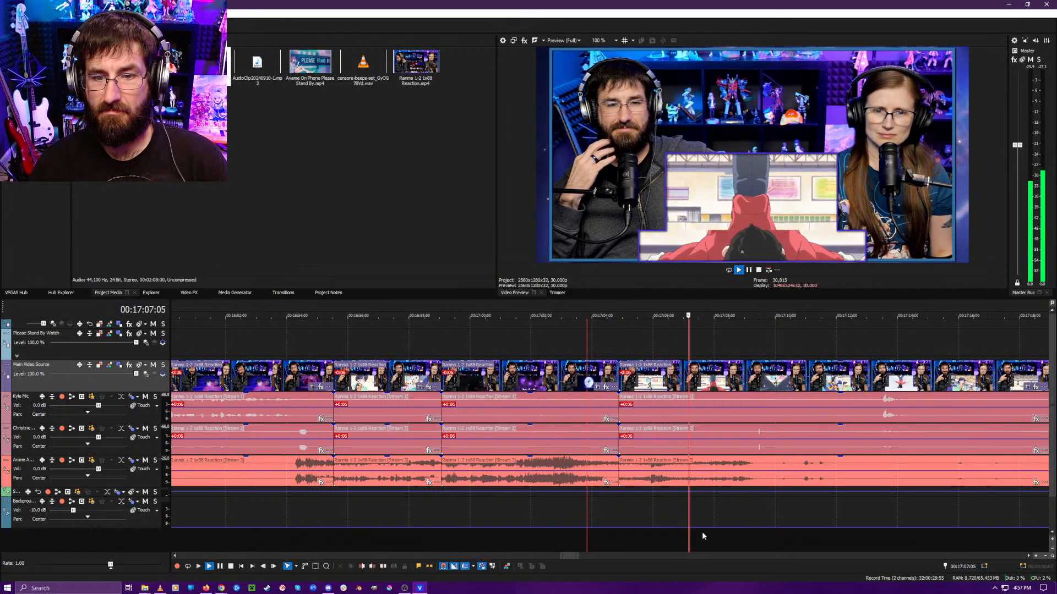
{"action": "key", "text": "Return"}
{"action": "key", "text": "space"}
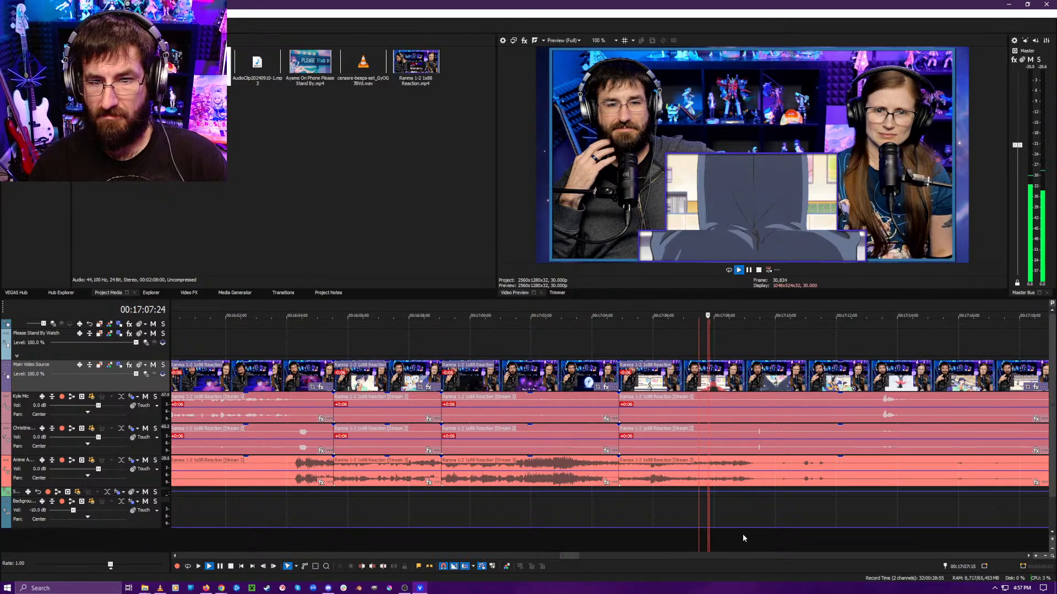
{"action": "left_click", "coordinate": [743, 538]}
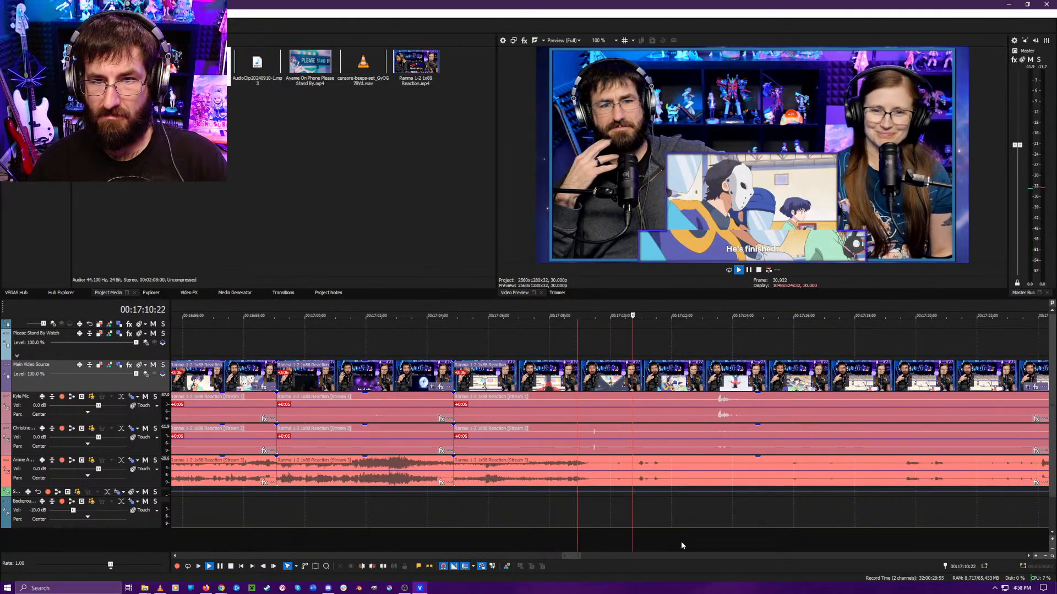
- Split the reaction clip on all tracks at 17:12:02 and trim the following clip's start to the upside-down Ranma shot, closing the gap
{"action": "key", "text": "Return"}
{"action": "key", "text": "s"}
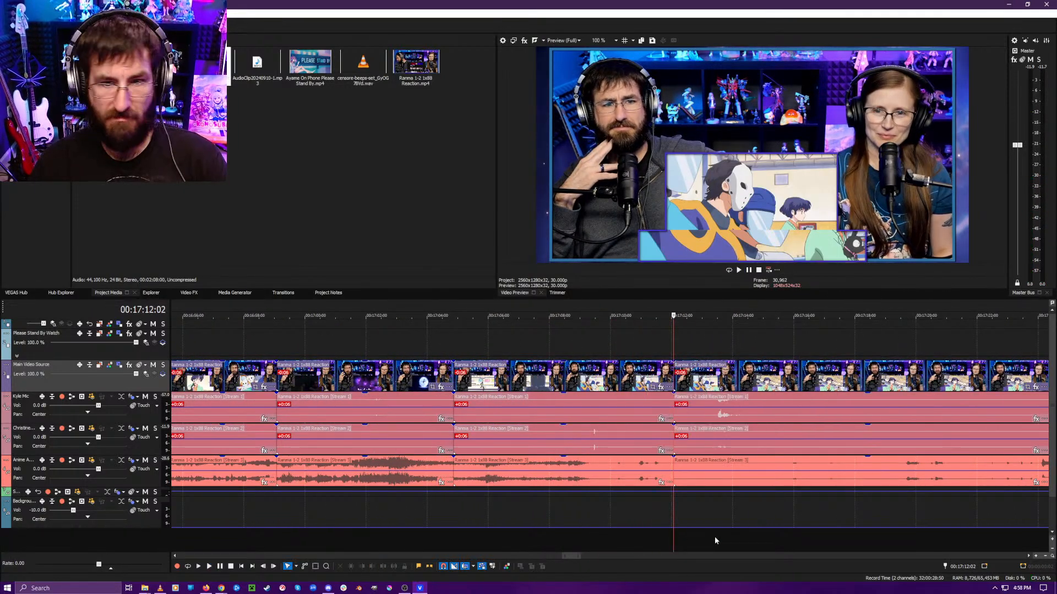
{"action": "key", "text": "space"}
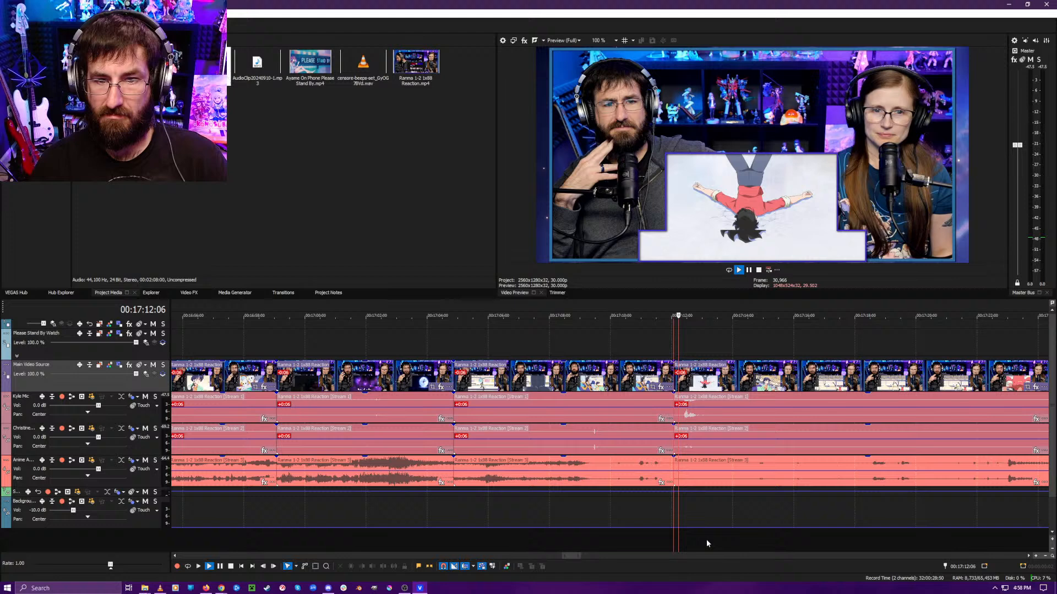
- Play the join at 17:12:02 and extend the following clip's start by a few frames, keeping the join closed
{"action": "left_click", "coordinate": [659, 540]}
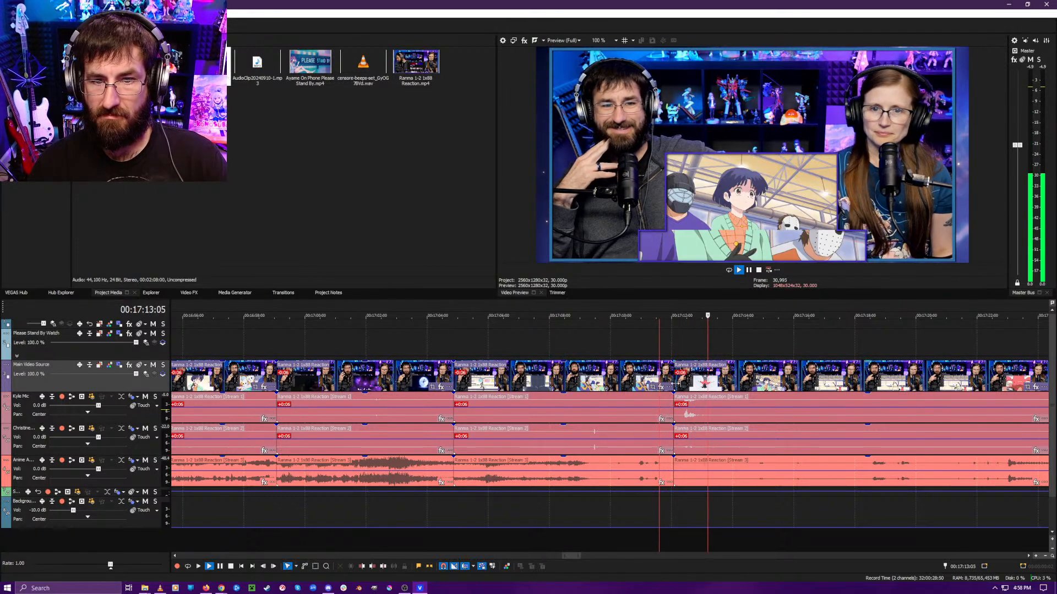
{"action": "left_click", "coordinate": [675, 399]}
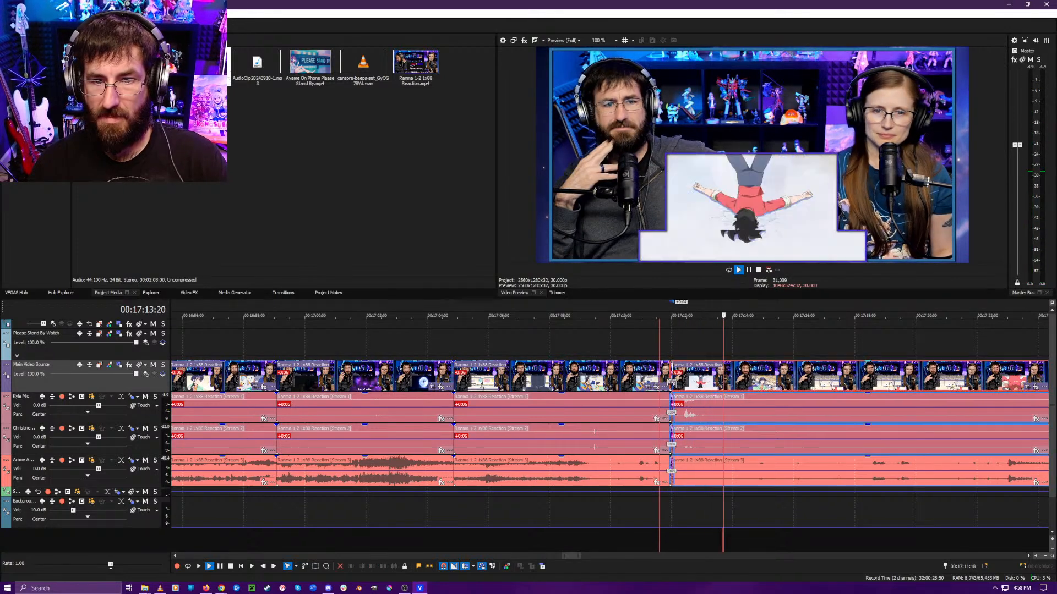
{"action": "left_click", "coordinate": [663, 539]}
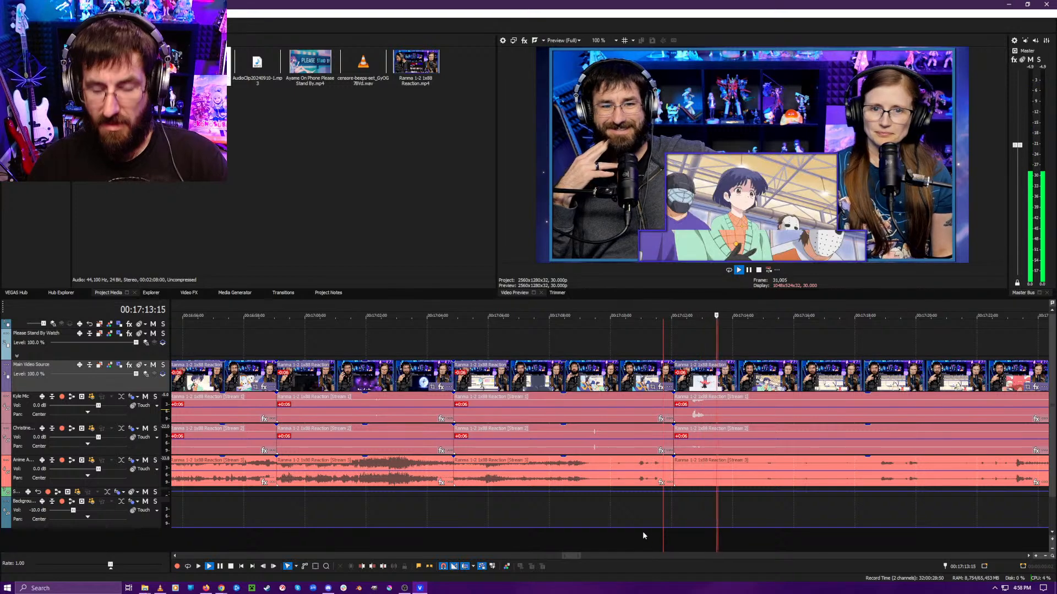
- Step through the shot of Akane among the masked spectators frame by frame and split the reaction clip on all tracks at 17:14:03
{"action": "key", "text": "Return"}
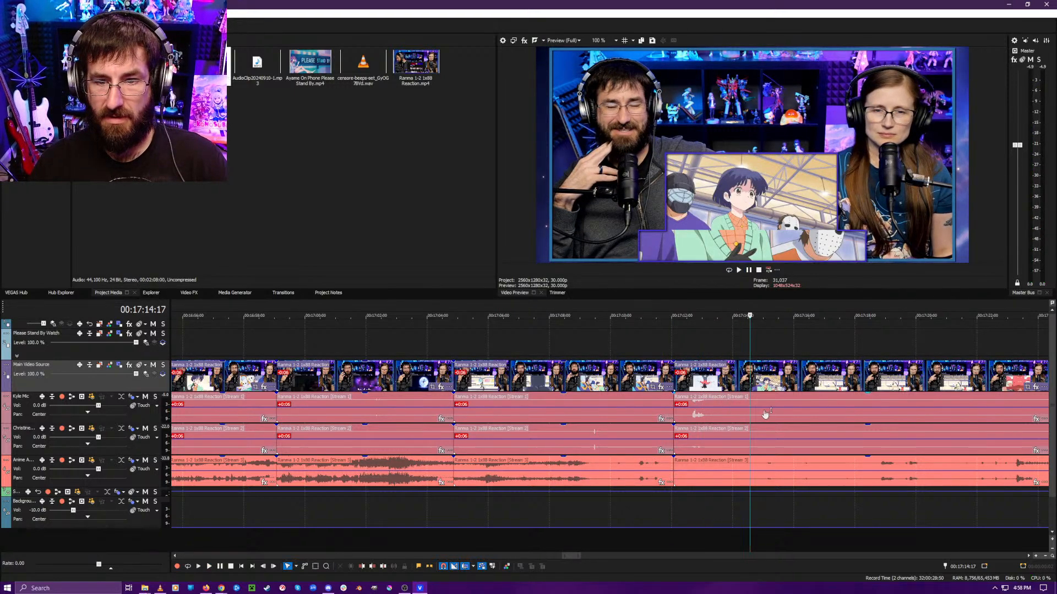
{"action": "key", "text": "Left"}
{"action": "key", "text": "Left"}
{"action": "key", "text": "Left"}
{"action": "key", "text": "Left"}
{"action": "key", "text": "Left"}
{"action": "key", "text": "Left"}
{"action": "key", "text": "Left"}
{"action": "key", "text": "Left"}
{"action": "key", "text": "Left"}
{"action": "key", "text": "Left"}
{"action": "key", "text": "Left"}
{"action": "key", "text": "Left"}
{"action": "key", "text": "Left"}
{"action": "key", "text": "Left"}
{"action": "key", "text": "Left"}
{"action": "key", "text": "Left"}
{"action": "key", "text": "Left"}
{"action": "key", "text": "Left"}
{"action": "key", "text": "Left"}
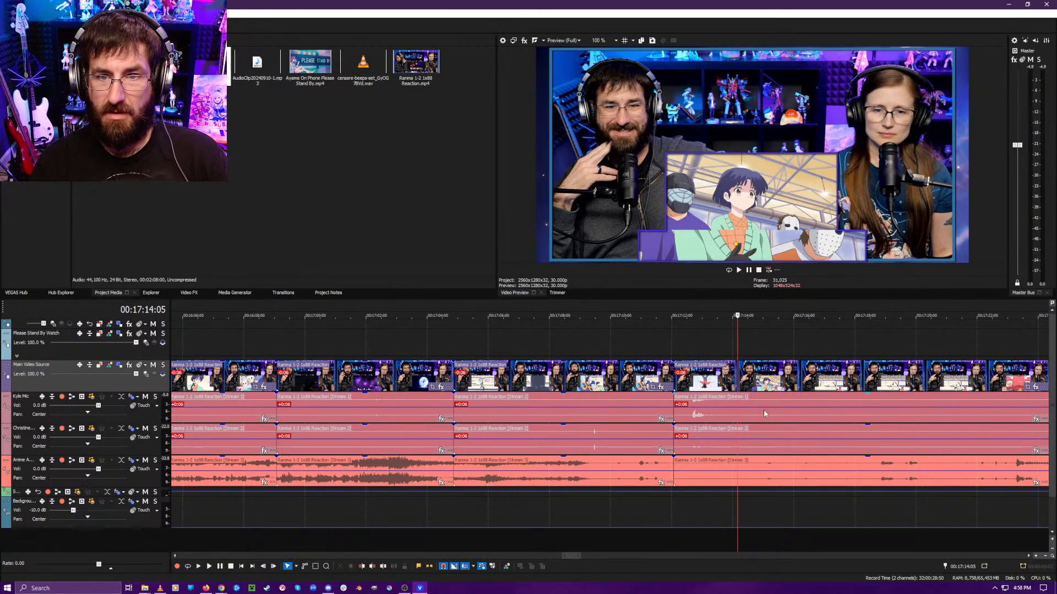
{"action": "key", "text": "Left"}
{"action": "key", "text": "Left"}
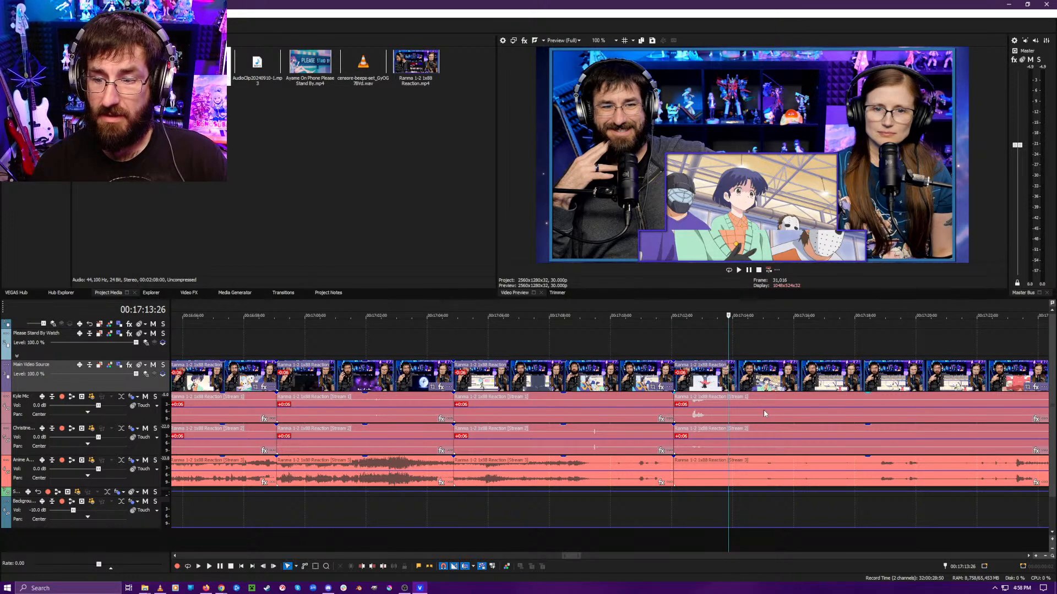
{"action": "key", "text": "Left"}
{"action": "key", "text": "Left"}
{"action": "key", "text": "Left"}
{"action": "key", "text": "Left"}
{"action": "key", "text": "Left"}
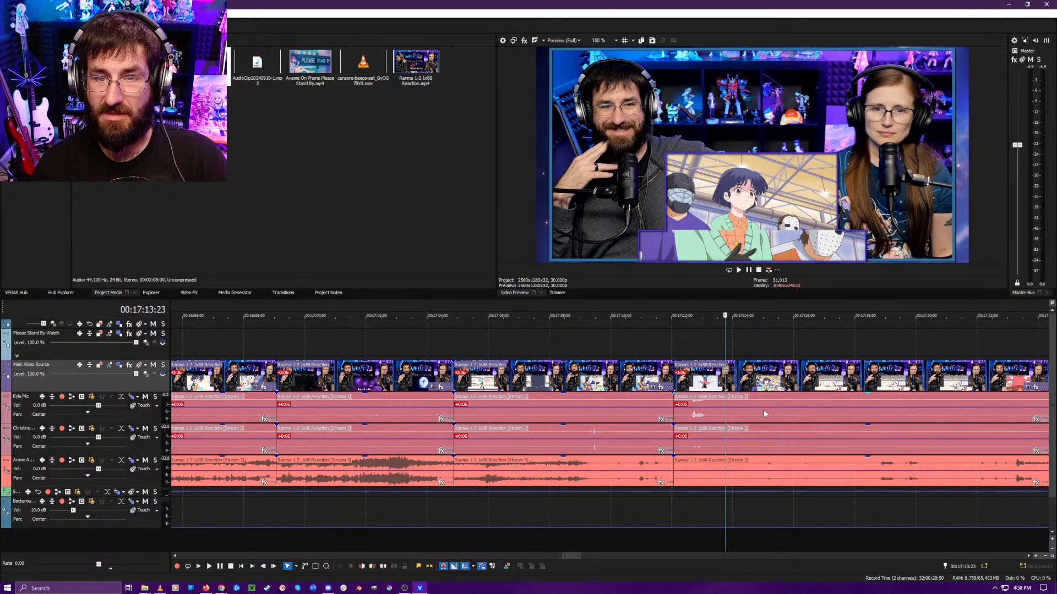
{"action": "key", "text": "Left"}
{"action": "key", "text": "Left"}
{"action": "key", "text": "Left"}
{"action": "key", "text": "Left"}
{"action": "key", "text": "Left"}
{"action": "key", "text": "Left"}
{"action": "key", "text": "Left"}
{"action": "key", "text": "Left"}
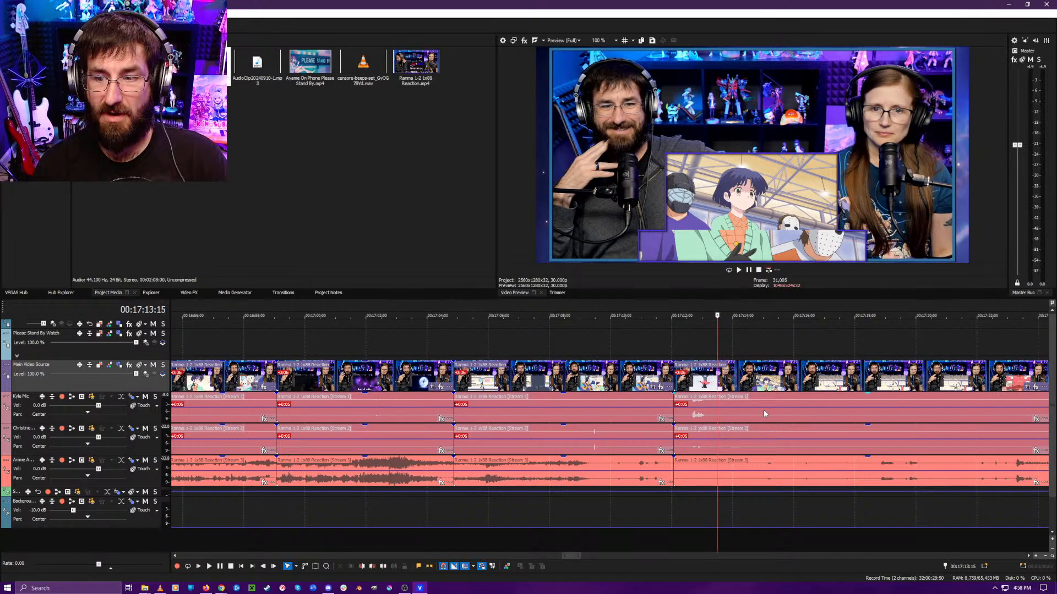
{"action": "key", "text": "Return"}
{"action": "key", "text": "Return"}
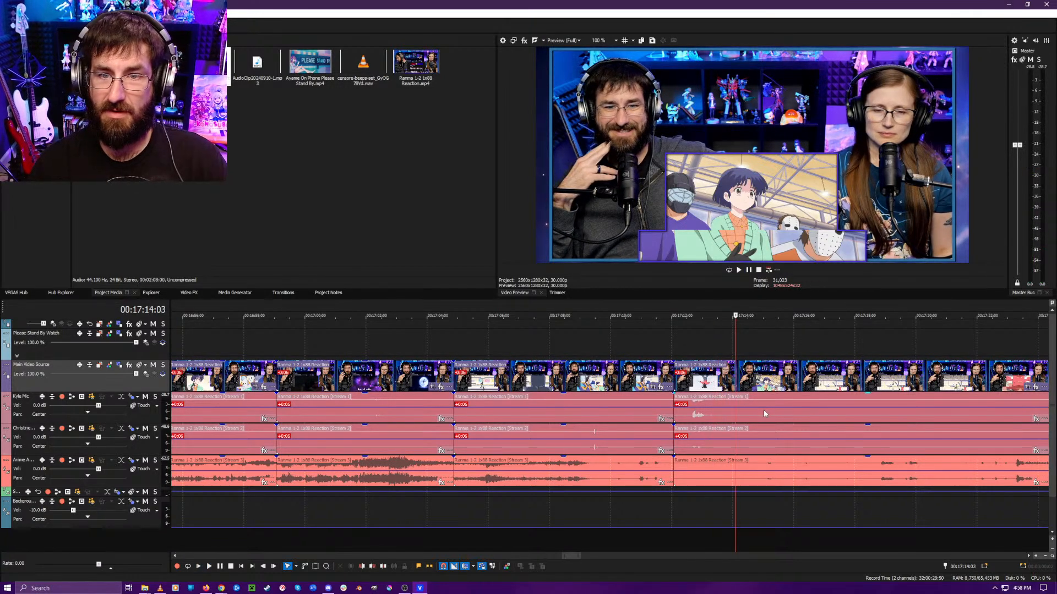
{"action": "key", "text": "s"}
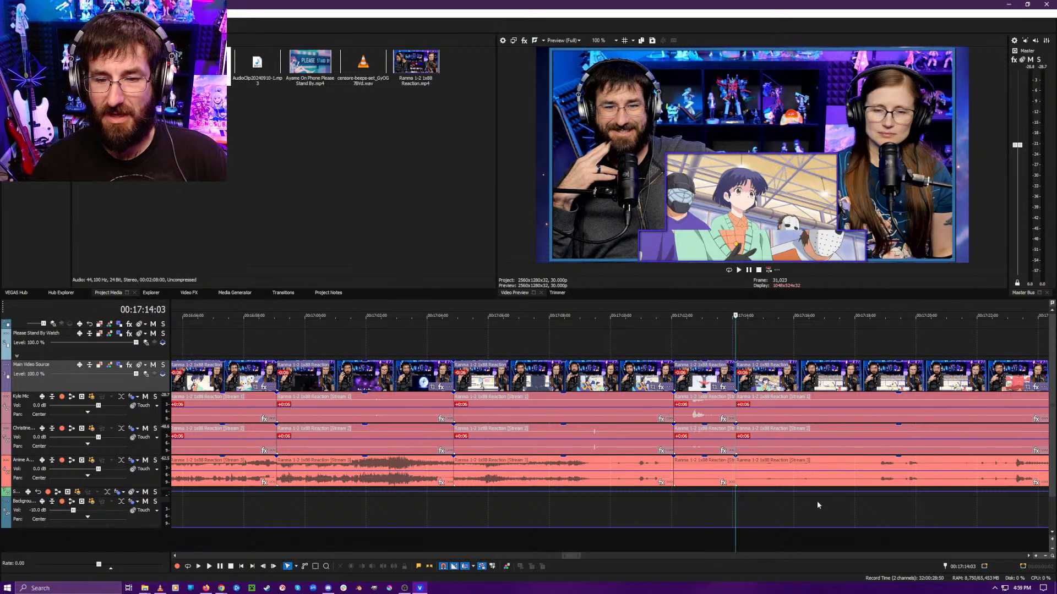
- Trim the start of the clip after 17:14:03 to just before the "Ranma, can you stand?" line, closing the gap
{"action": "left_click", "coordinate": [808, 529]}
{"action": "key", "text": "space"}
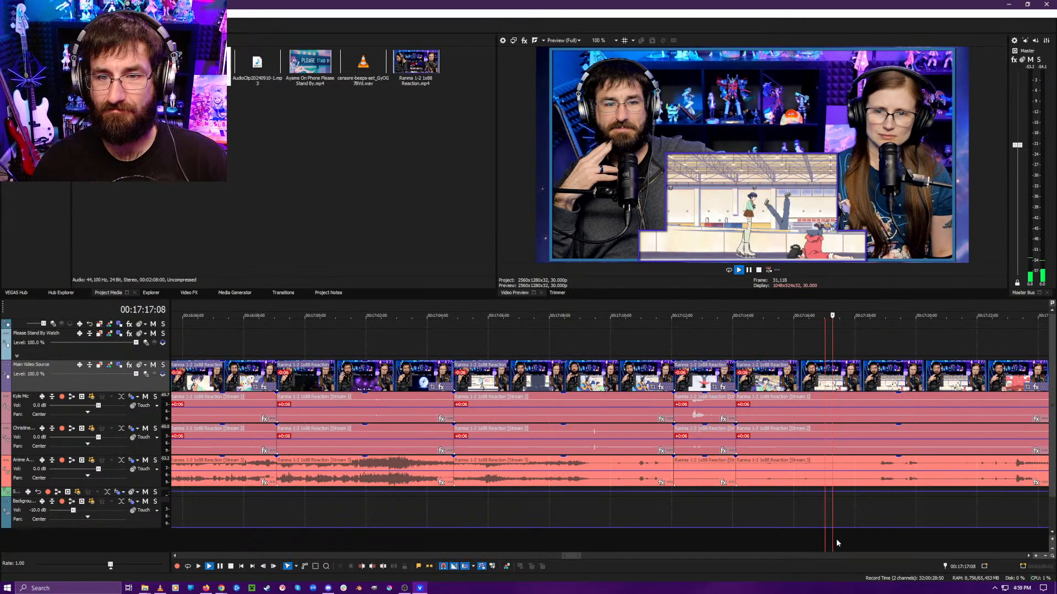
{"action": "scroll", "coordinate": [590, 544], "scroll_direction": "up", "scroll_amount": 5}
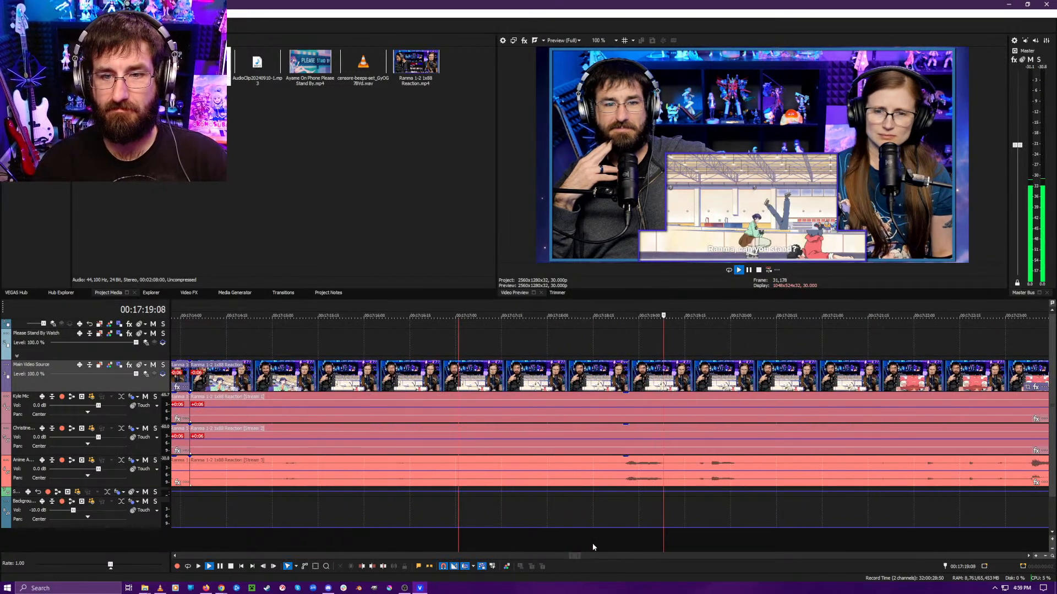
{"action": "scroll", "coordinate": [475, 544], "scroll_direction": "down", "scroll_amount": 4}
{"action": "left_click", "coordinate": [535, 543]}
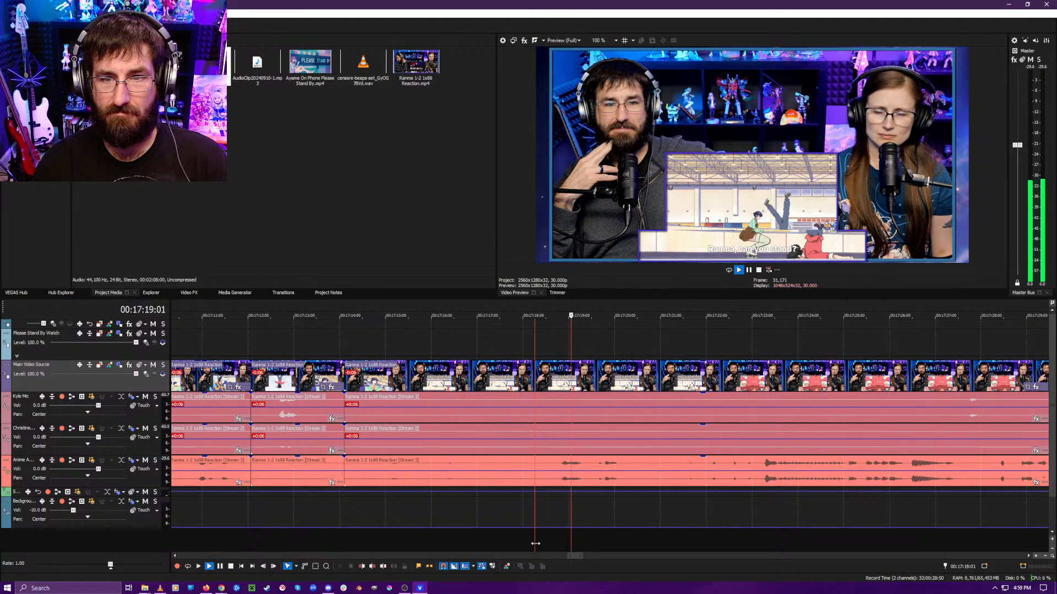
{"action": "key", "text": "space"}
{"action": "key", "text": "alt+["}
{"action": "key", "text": "space"}
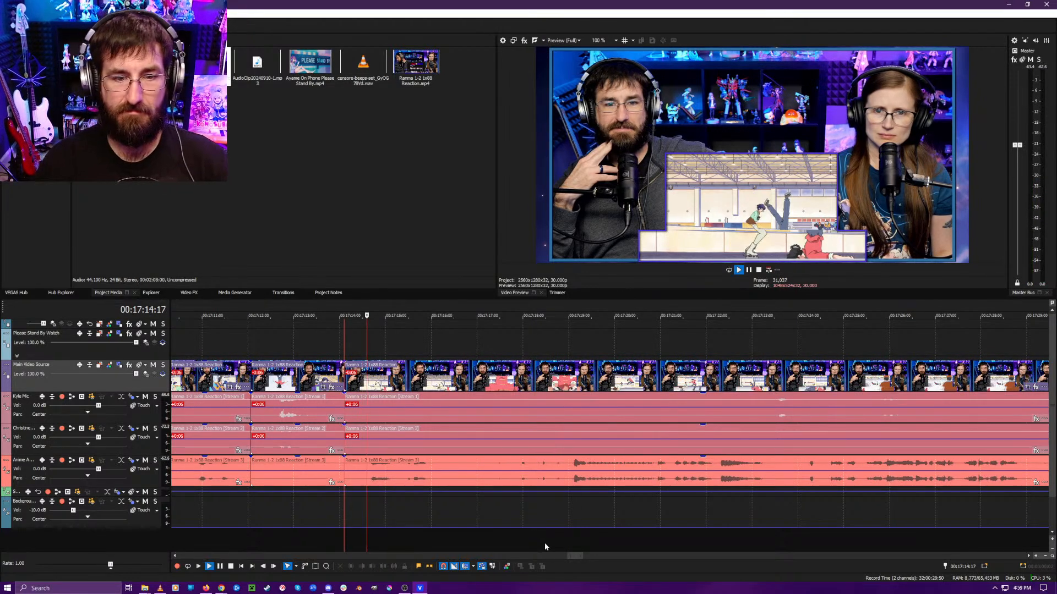
- Split the reaction clip on all tracks at 17:16:10 and trim the following clip's start to the close-up of the red shirt, closing the gap
{"action": "key", "text": "space"}
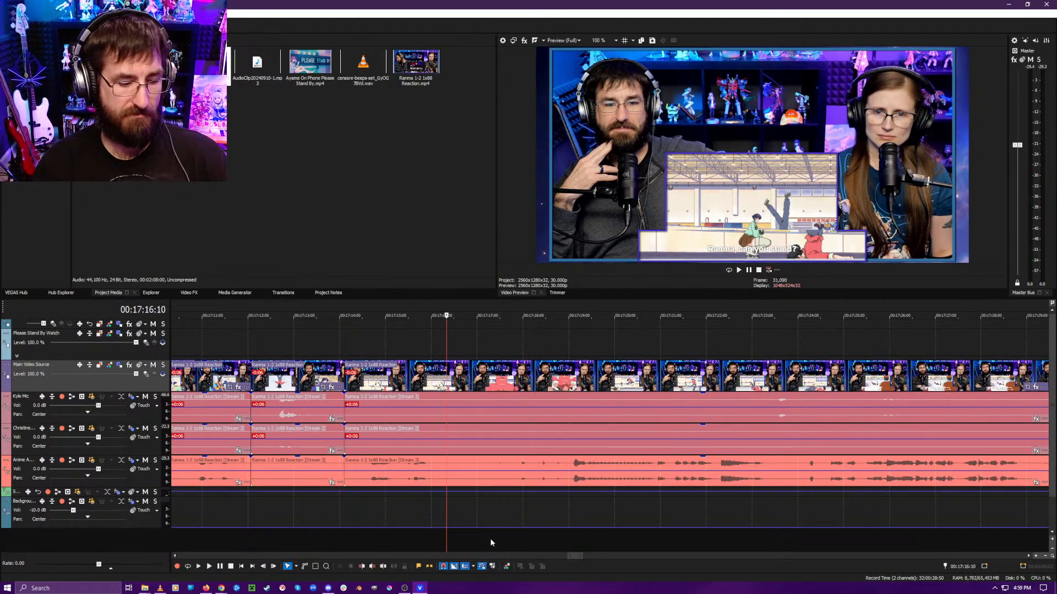
{"action": "key", "text": "s"}
{"action": "left_click", "coordinate": [566, 541]}
{"action": "key", "text": "alt+["}
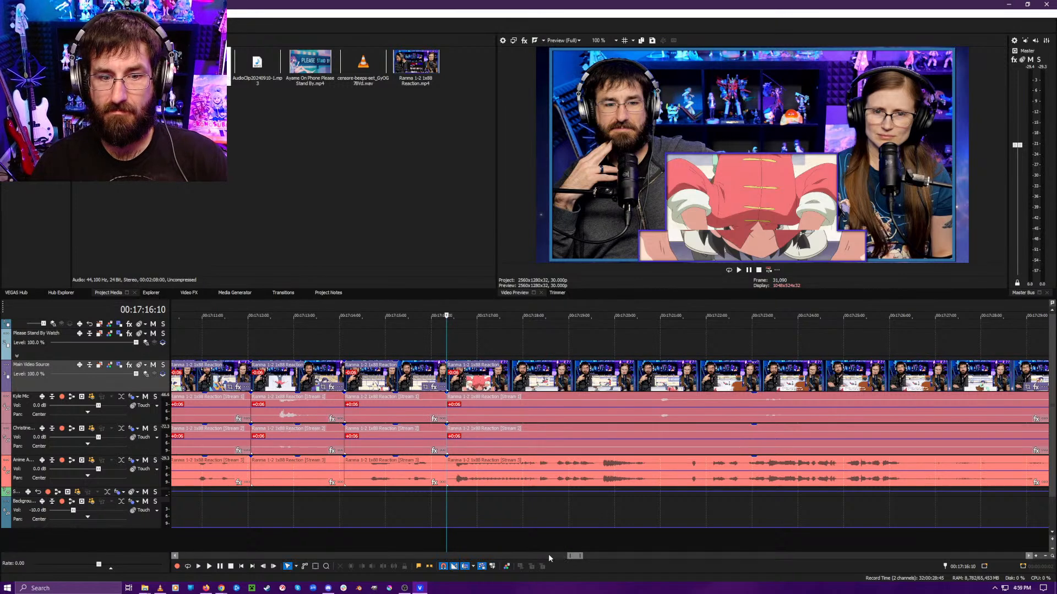
- Play from the join at 17:16:10 through the "This guy" line and split the reaction clip on all tracks at about 17:22:25
{"action": "key", "text": "space"}
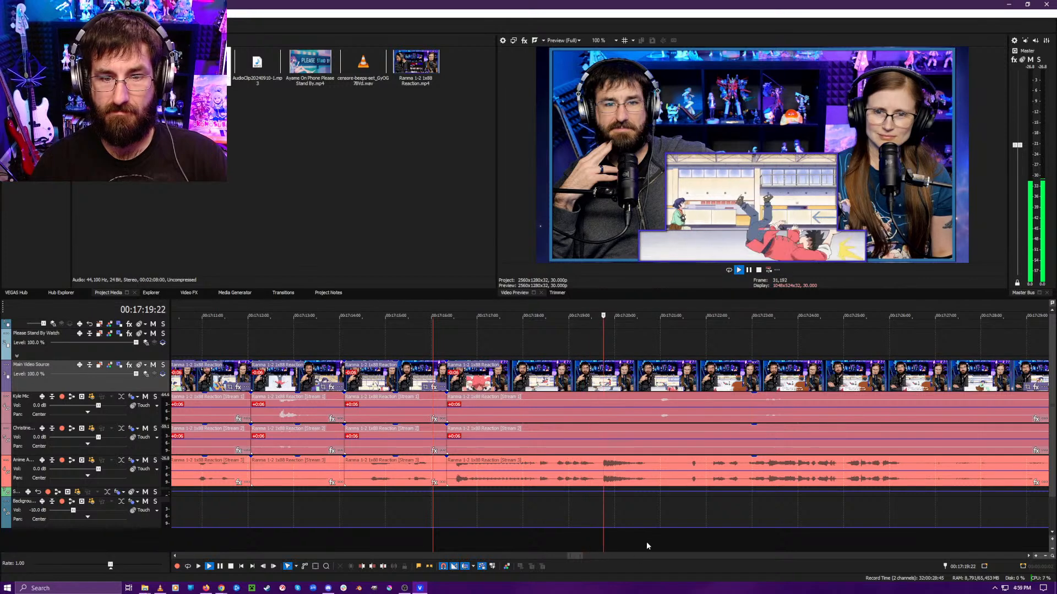
{"action": "scroll", "coordinate": [636, 537], "scroll_direction": "down", "scroll_amount": 3}
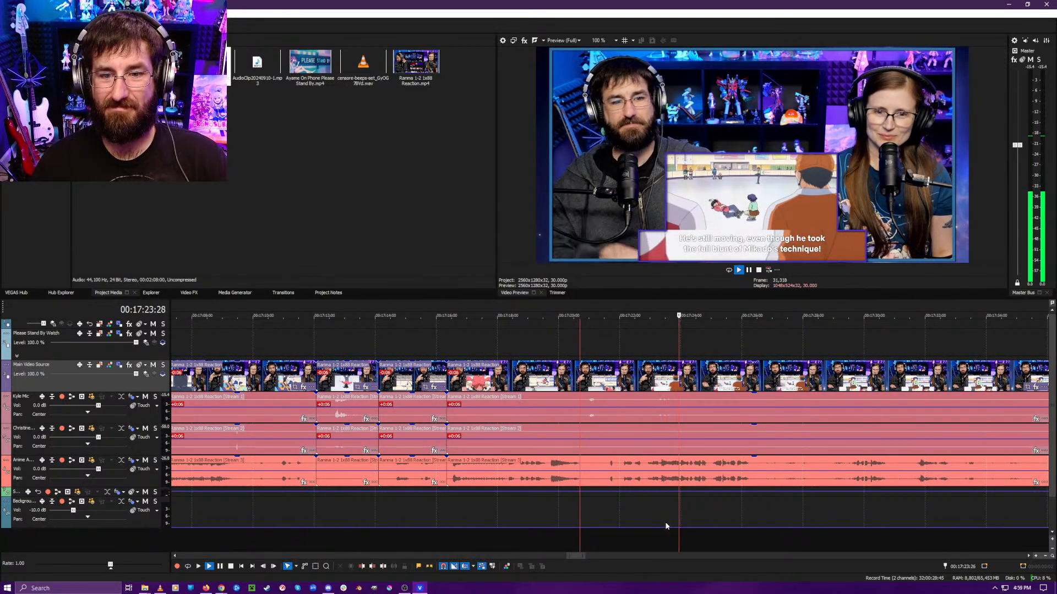
{"action": "left_click", "coordinate": [600, 532]}
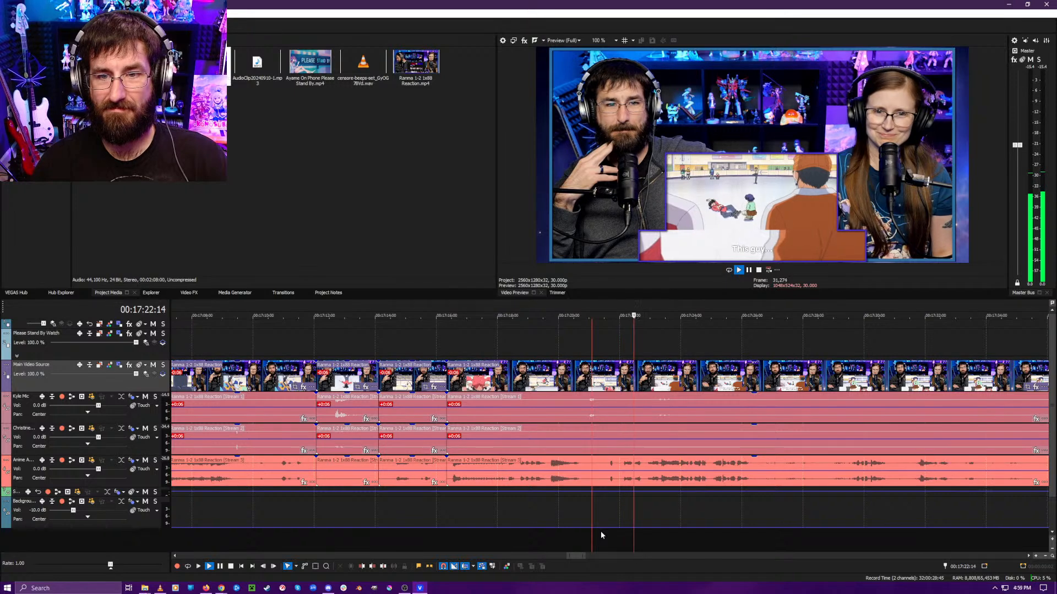
{"action": "key", "text": "Return"}
{"action": "key", "text": "s"}
- Trim the start of the clip after 17:22:25 to the shot of both girls standing over Ranma, close the gap and play the join
{"action": "left_click", "coordinate": [829, 537]}
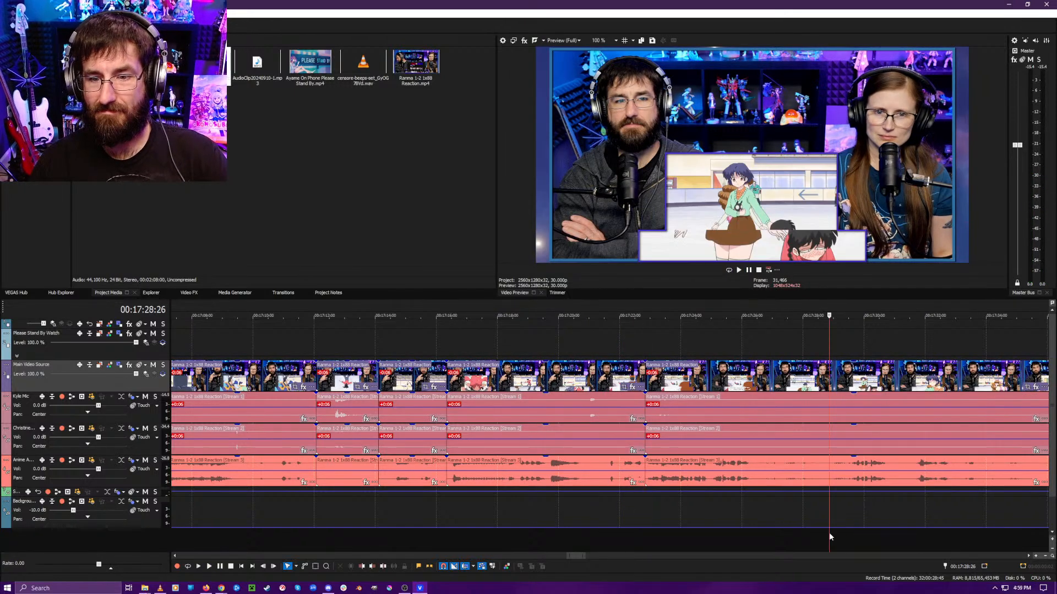
{"action": "key", "text": "space"}
{"action": "scroll", "coordinate": [777, 540], "scroll_direction": "down", "scroll_amount": 2}
{"action": "scroll", "coordinate": [692, 530], "scroll_direction": "up", "scroll_amount": 2}
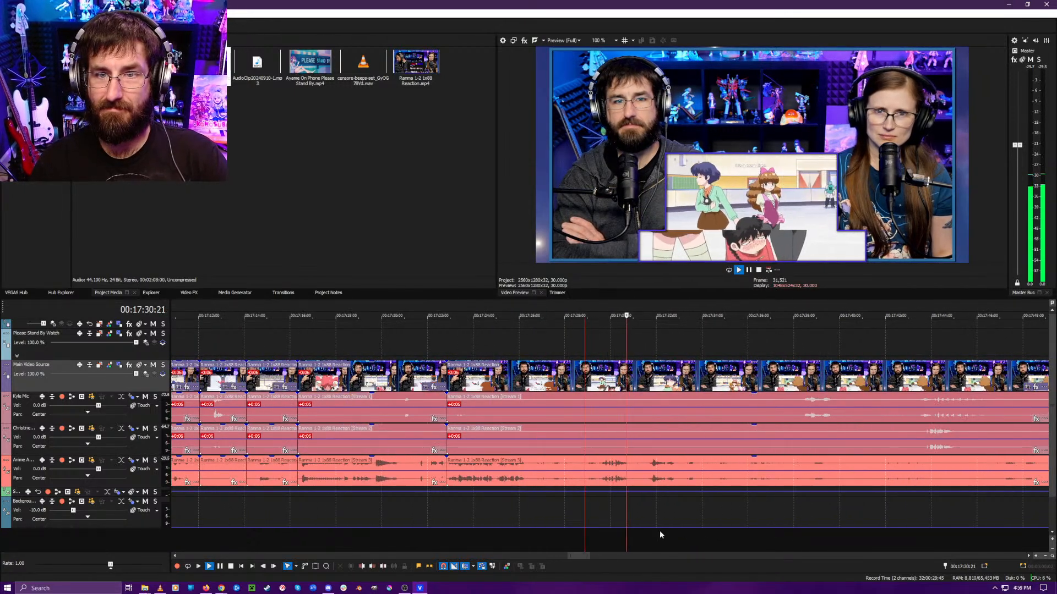
{"action": "key", "text": "space"}
{"action": "key", "text": "alt+["}
{"action": "key", "text": "space"}
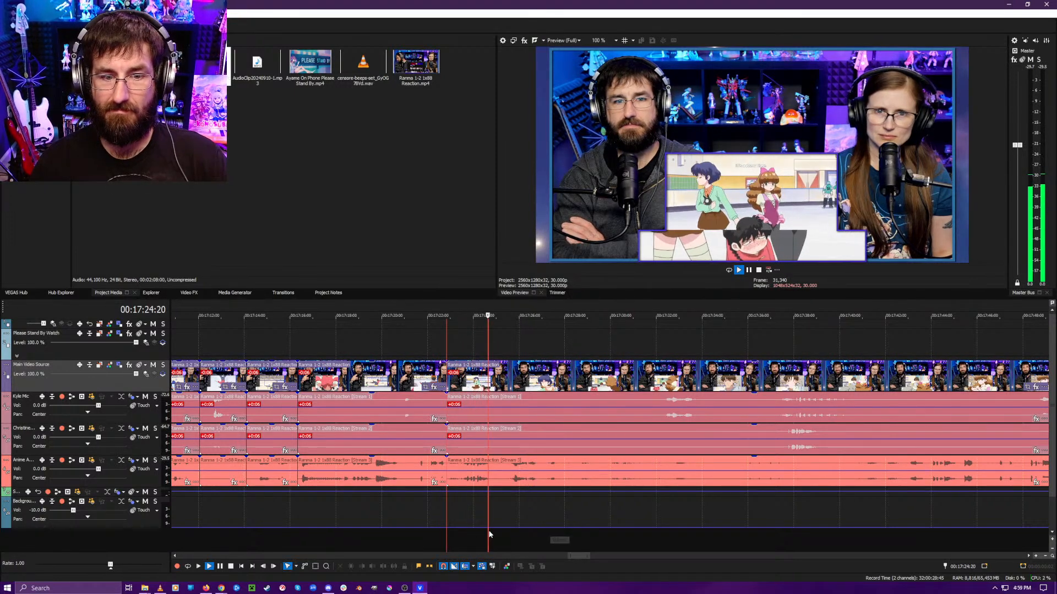
{"action": "key", "text": "Return"}
- Extend the last Please Stand By overlay past the 17:22:25 join, split it and leave a gap between its two pieces around the join
{"action": "scroll", "coordinate": [389, 414], "scroll_direction": "down", "scroll_amount": 4}
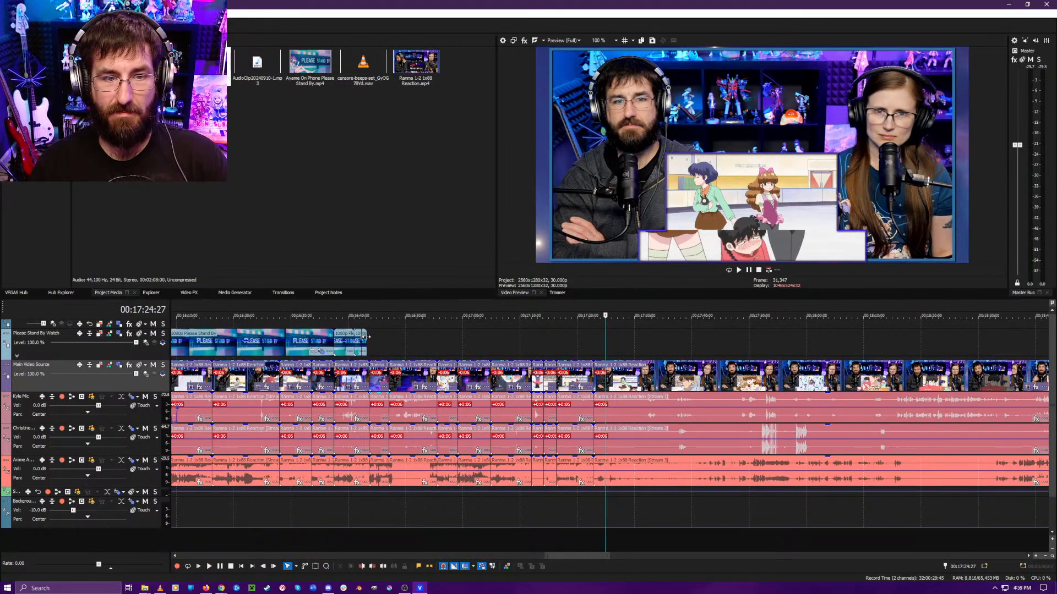
{"action": "left_click_drag", "start_coordinate": [366, 336], "coordinate": [654, 357]}
{"action": "left_click", "coordinate": [593, 352]}
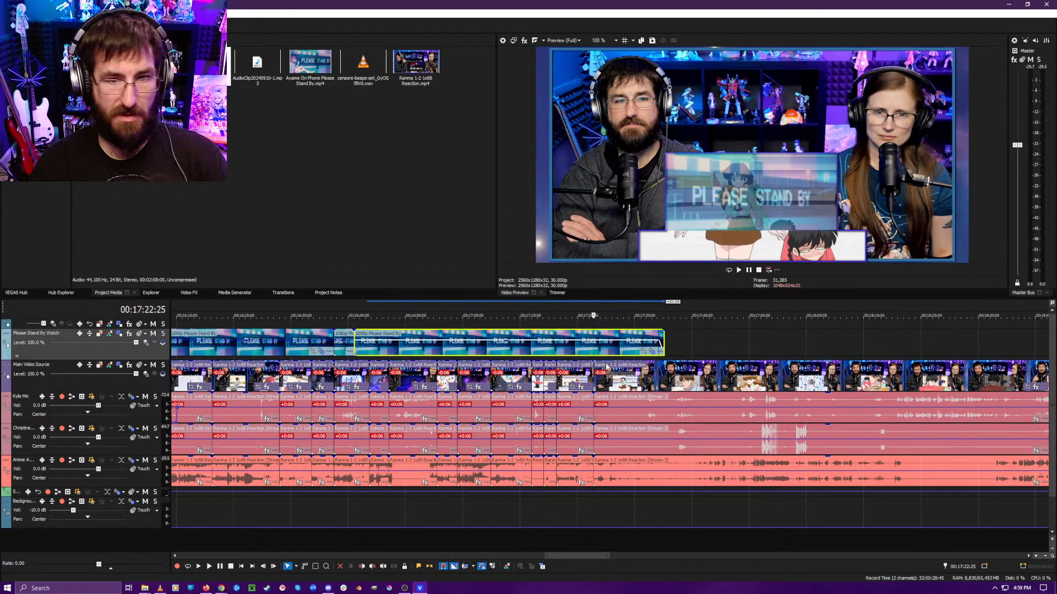
{"action": "key", "text": "s"}
{"action": "left_click_drag", "start_coordinate": [590, 344], "coordinate": [682, 351]}
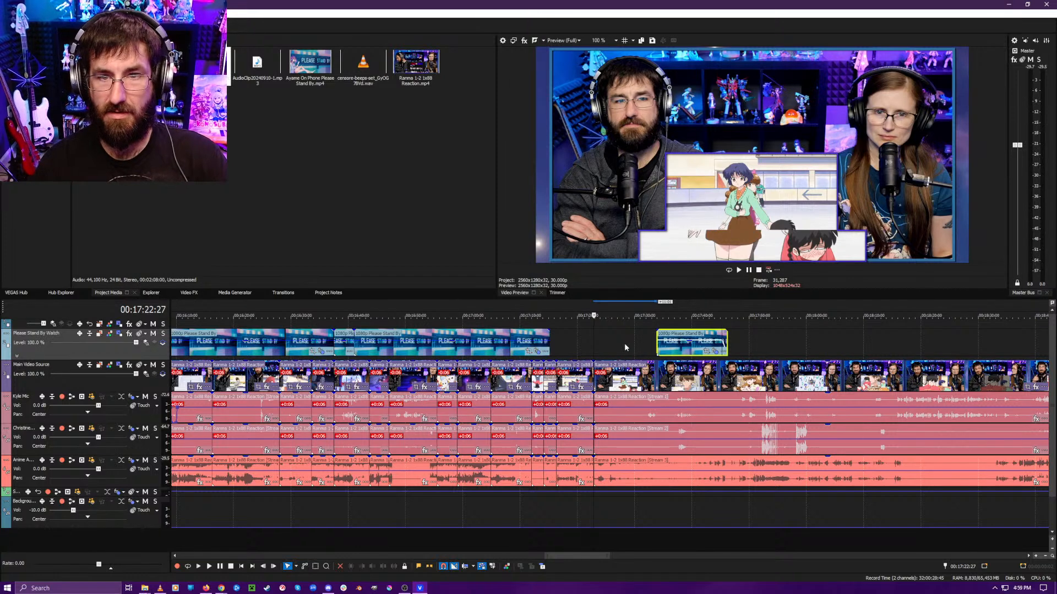
- Copy the short Please Stand By overlay and paste it into the overlay track's gap at 17:23:05
{"action": "right_click", "coordinate": [345, 338]}
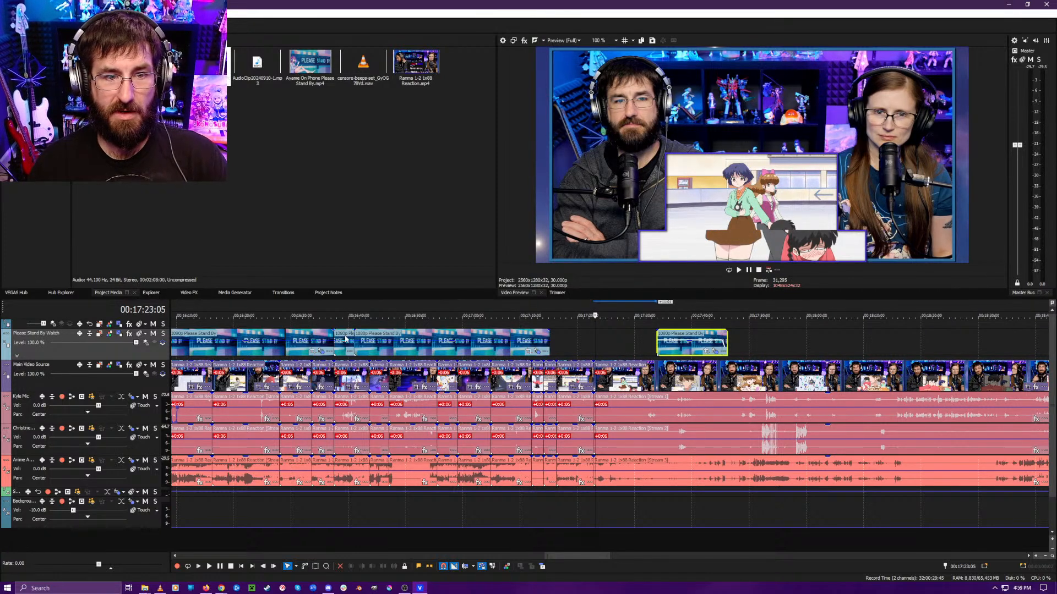
{"action": "left_click", "coordinate": [361, 312]}
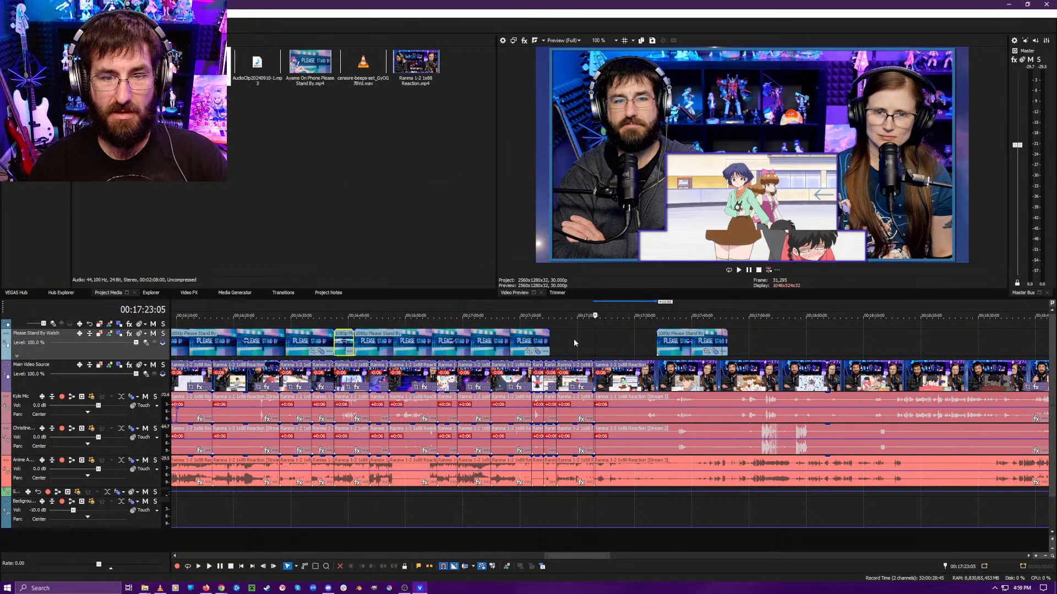
{"action": "right_click", "coordinate": [596, 342]}
{"action": "left_click", "coordinate": [602, 379]}
- Trim the pasted overlay's end to 17:24:29 and extend the preceding Please Stand By overlay to meet its start
{"action": "scroll", "coordinate": [603, 380], "scroll_direction": "up", "scroll_amount": 4}
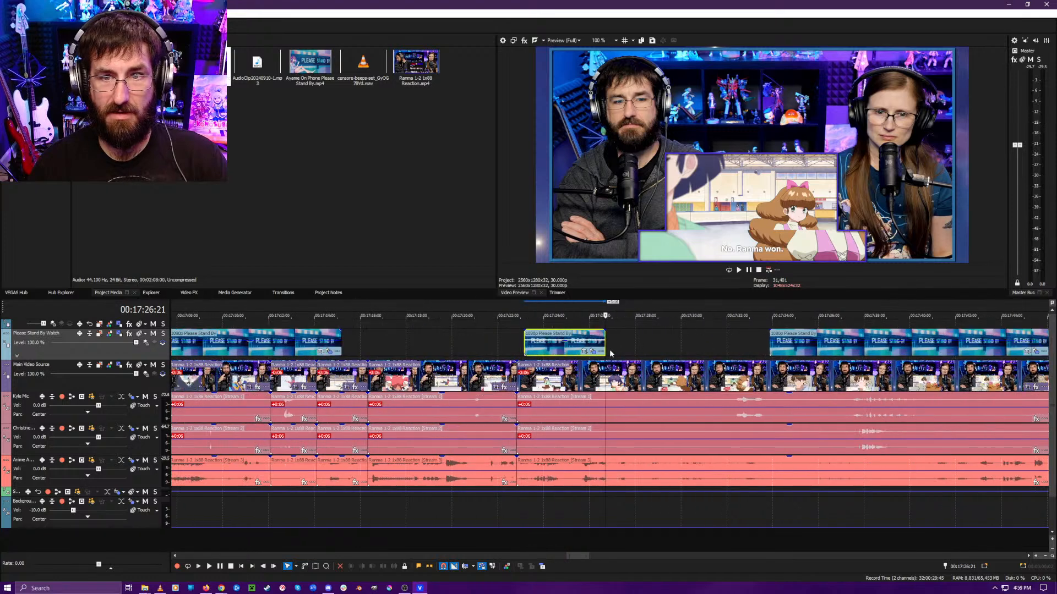
{"action": "left_click", "coordinate": [568, 317]}
{"action": "mouse_move", "coordinate": [567, 319]}
{"action": "left_mouse_down"}
{"action": "mouse_move", "coordinate": [558, 318]}
{"action": "mouse_move", "coordinate": [565, 337]}
{"action": "left_mouse_up"}
{"action": "left_click", "coordinate": [339, 336]}
{"action": "left_click_drag", "start_coordinate": [338, 336], "coordinate": [524, 337]}
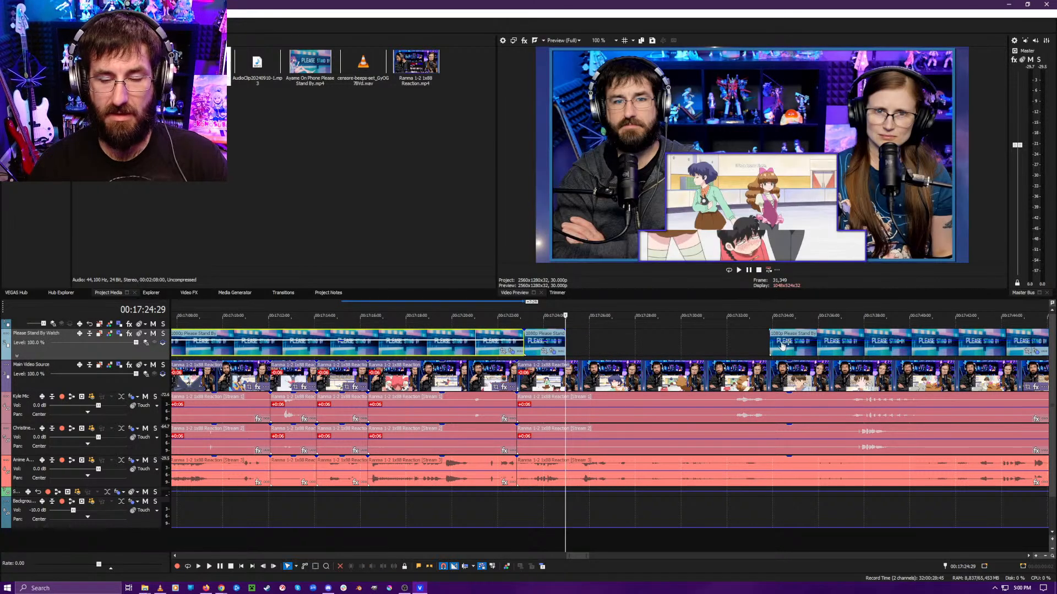
- Move the remaining Please Stand By overlay to start at 17:24:29 against the short one and go to its end at 17:37:12
{"action": "left_click_drag", "start_coordinate": [781, 346], "coordinate": [601, 352]}
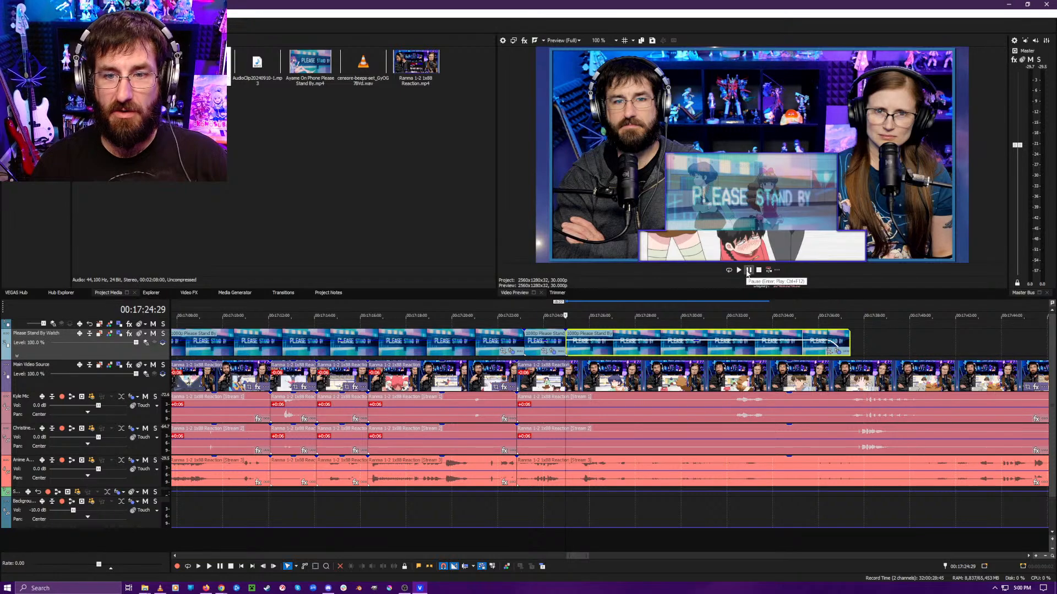
{"action": "scroll", "coordinate": [589, 363], "scroll_direction": "down", "scroll_amount": 10}
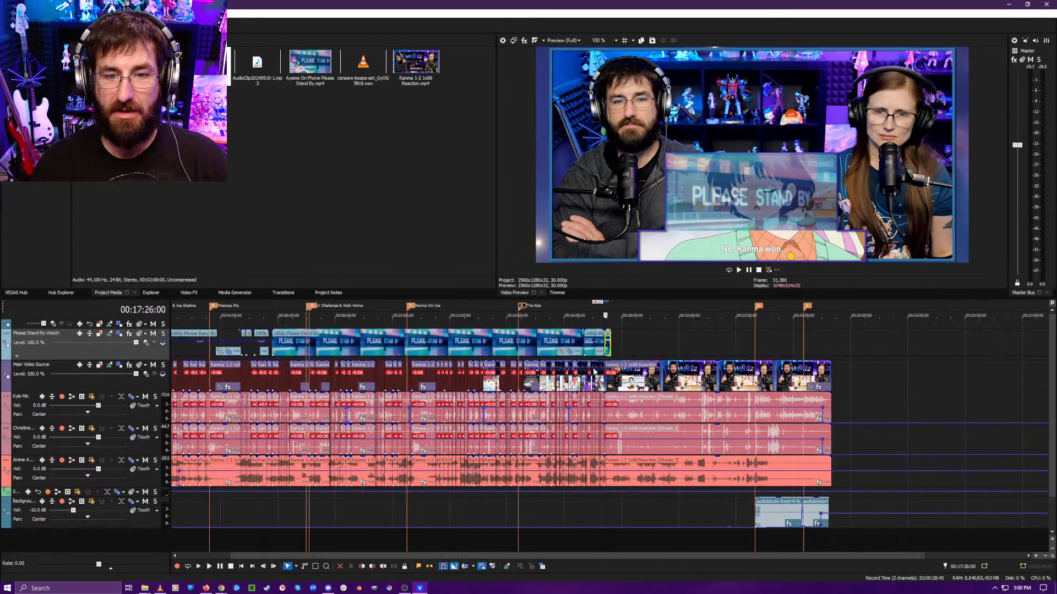
{"action": "scroll", "coordinate": [593, 371], "scroll_direction": "up", "scroll_amount": 6}
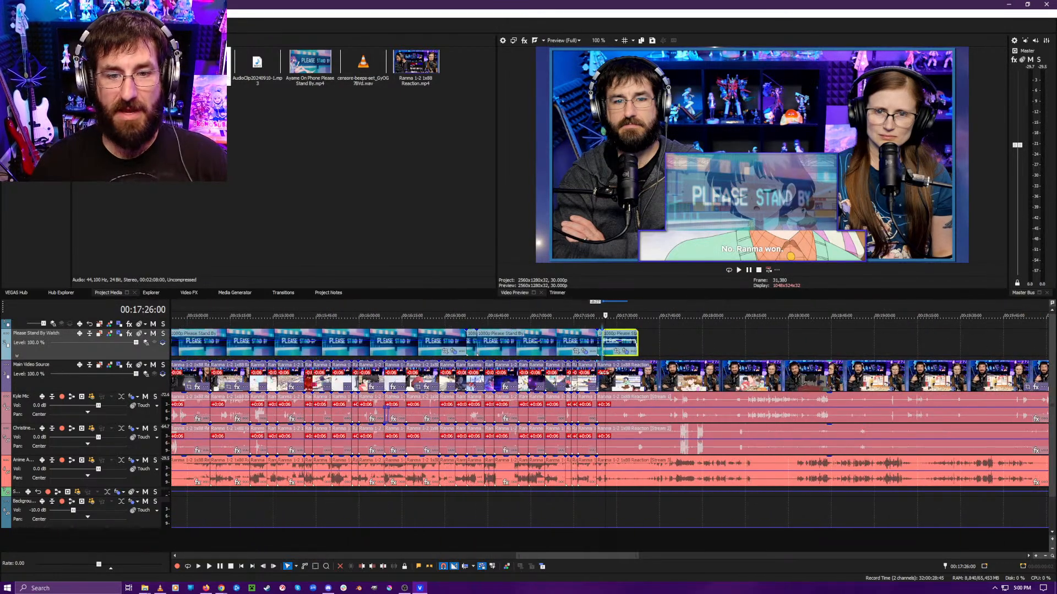
{"action": "left_click_drag", "start_coordinate": [604, 373], "coordinate": [638, 372]}
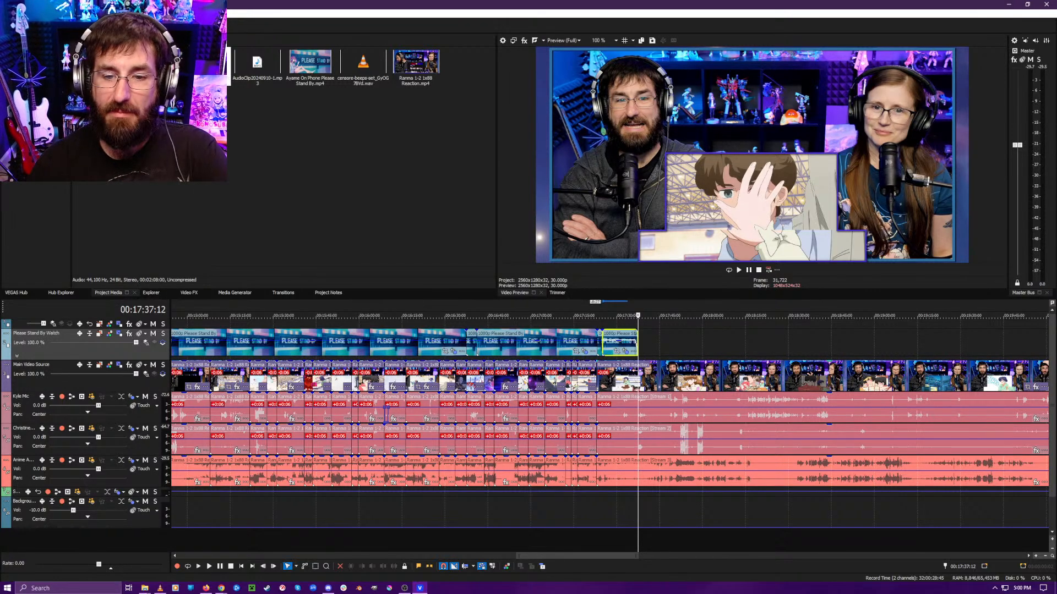
{"action": "scroll", "coordinate": [591, 428], "scroll_direction": "down", "scroll_amount": 5}
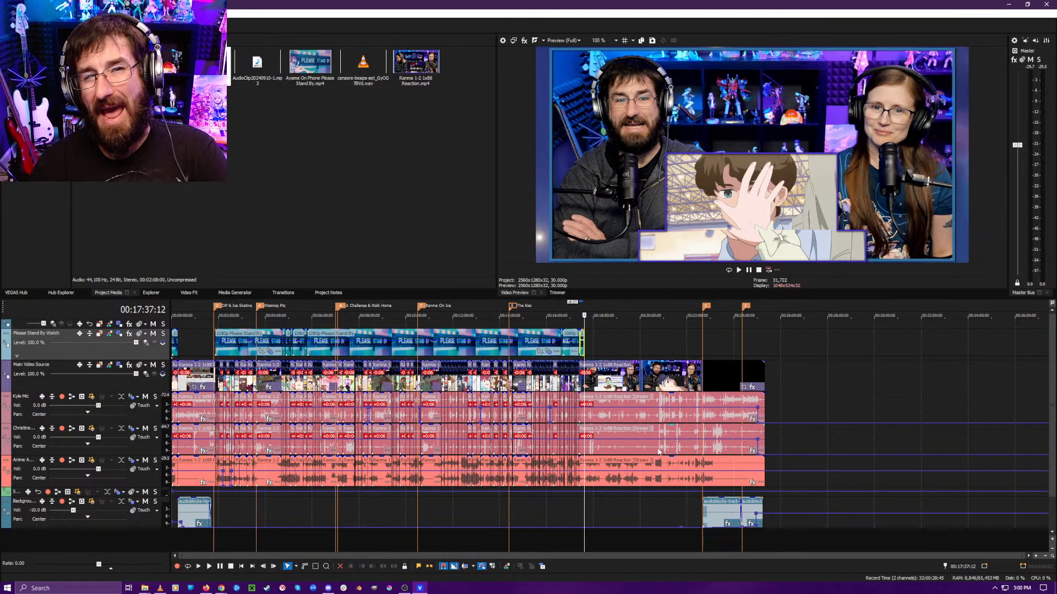
{"action": "scroll", "coordinate": [630, 443], "scroll_direction": "up", "scroll_amount": 3}
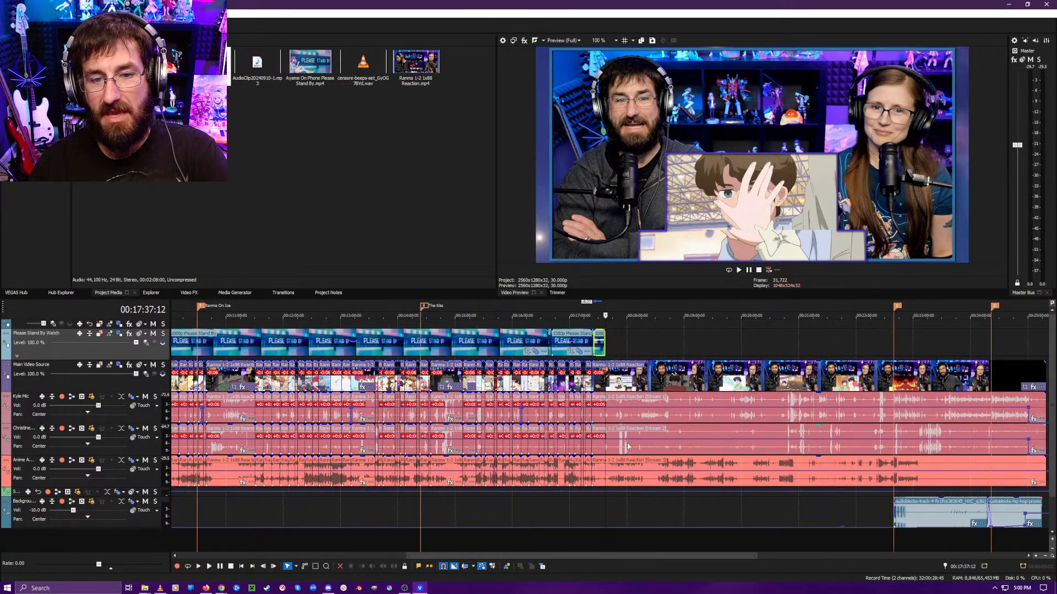
{"action": "scroll", "coordinate": [627, 442], "scroll_direction": "up", "scroll_amount": 3}
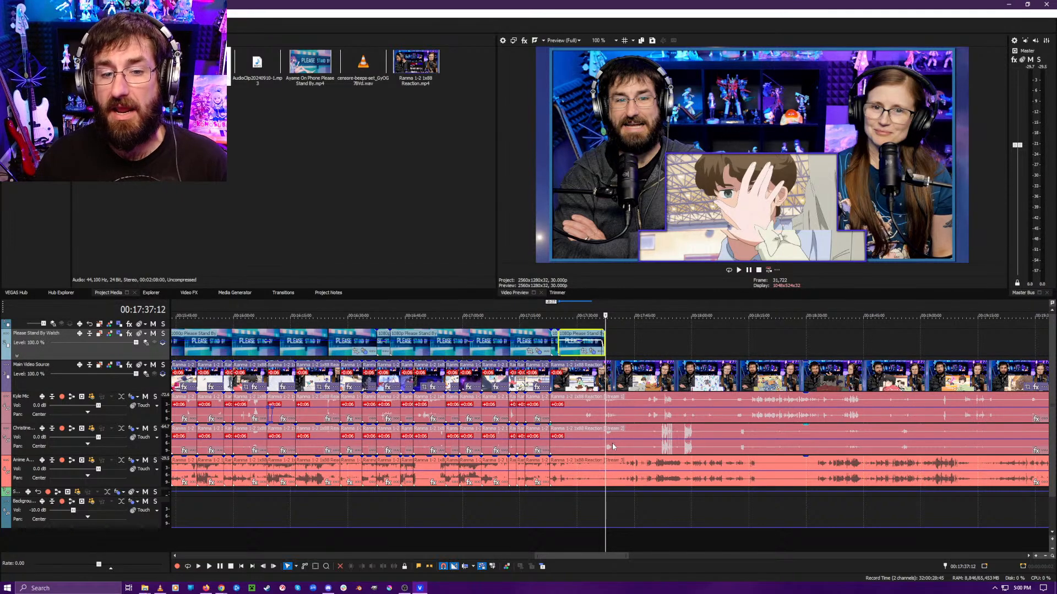
{"action": "scroll", "coordinate": [612, 444], "scroll_direction": "down", "scroll_amount": 6}
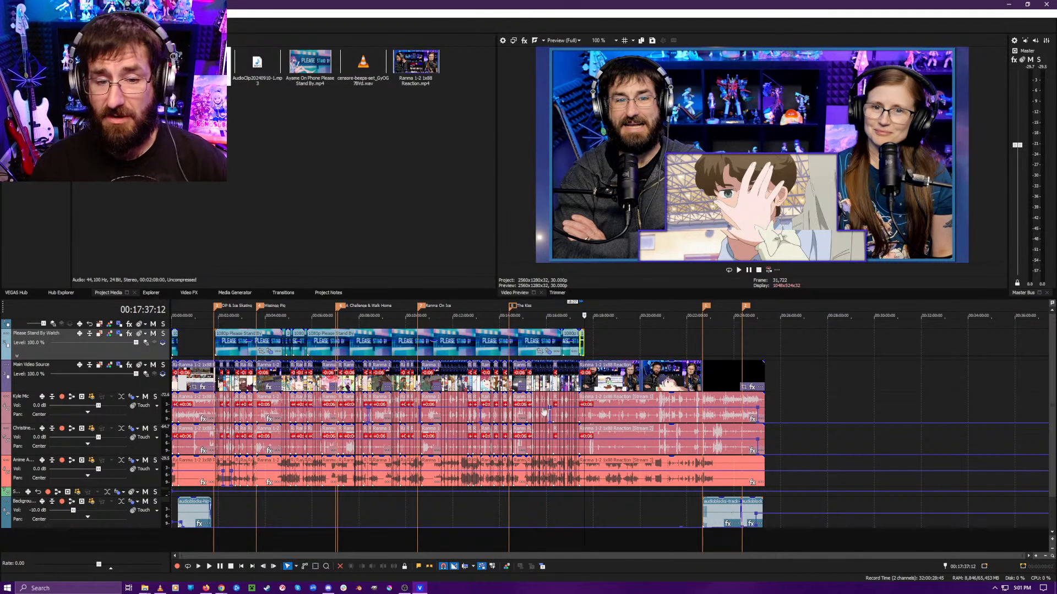
{"action": "scroll", "coordinate": [612, 526], "scroll_direction": "up", "scroll_amount": 6}
{"action": "scroll", "coordinate": [609, 528], "scroll_direction": "up", "scroll_amount": 3}
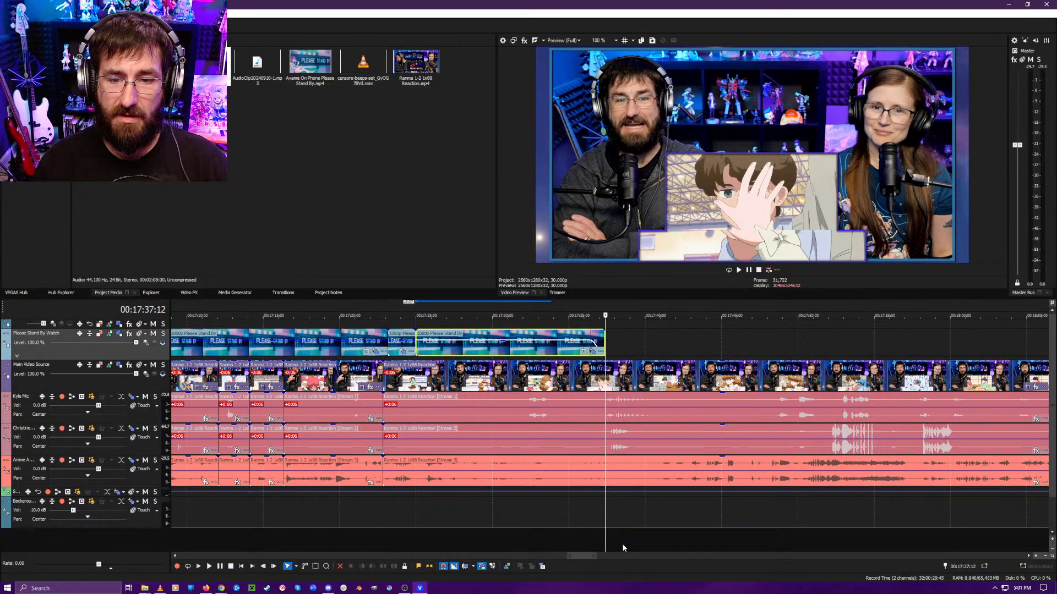
- Play back the footage around the last Please Stand By overlay and trim that overlay's end back to 17:27:29
{"action": "left_click", "coordinate": [653, 544]}
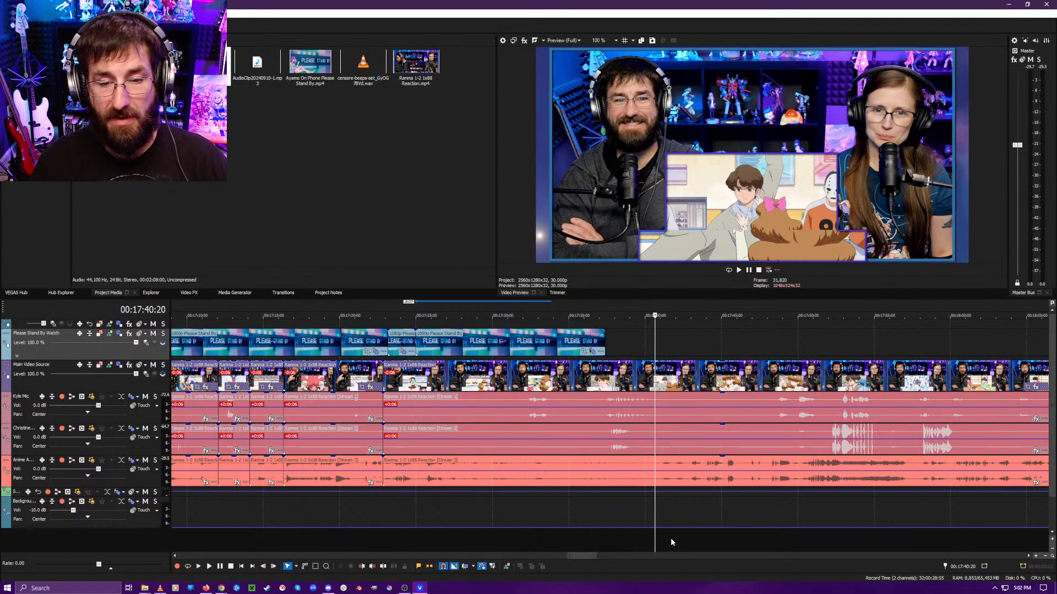
{"action": "scroll", "coordinate": [672, 539], "scroll_direction": "down", "scroll_amount": 2}
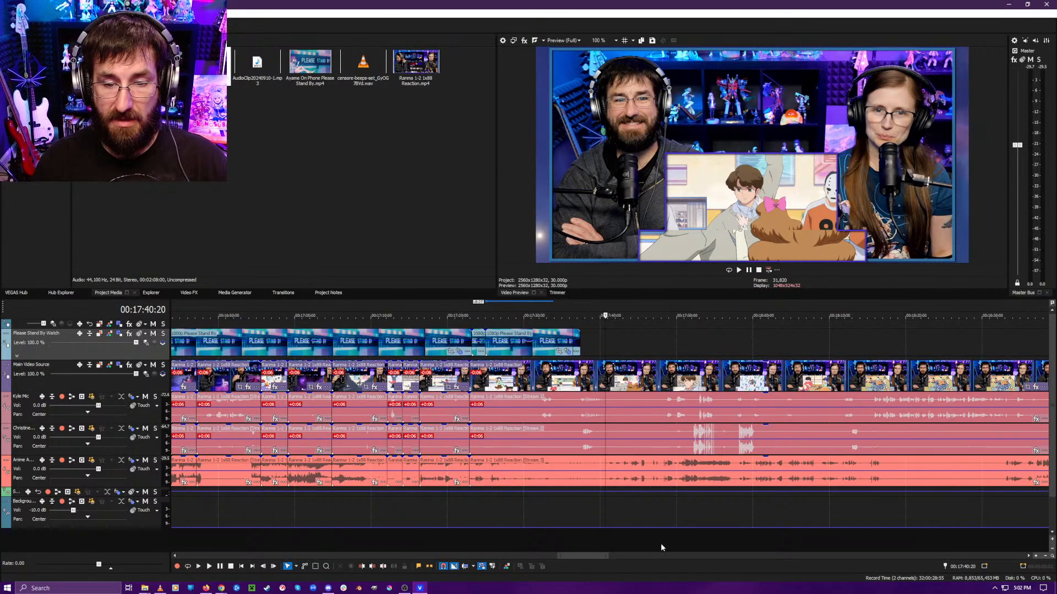
{"action": "scroll", "coordinate": [652, 536], "scroll_direction": "up", "scroll_amount": 1}
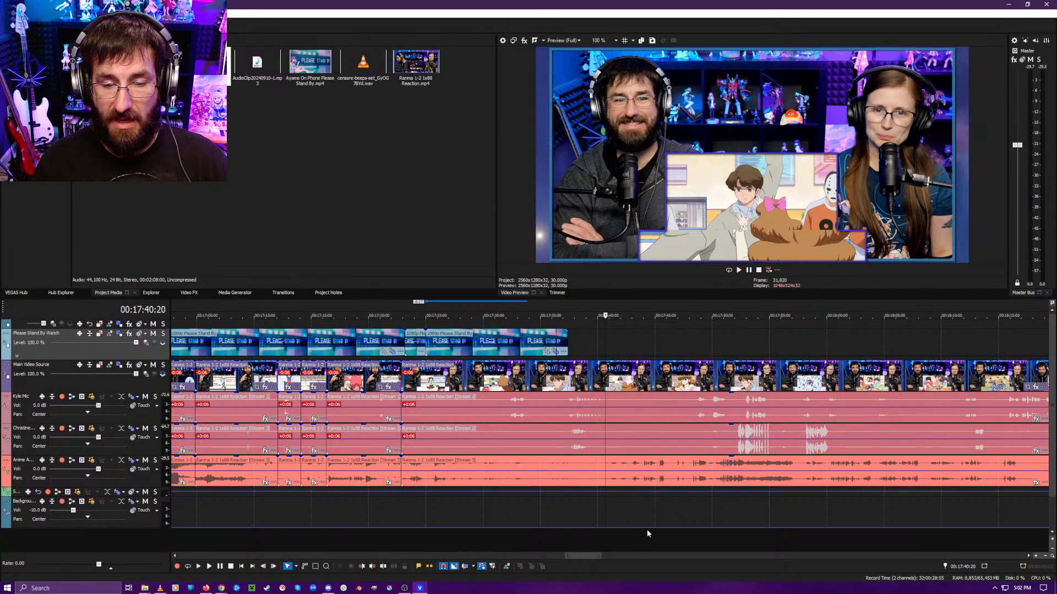
{"action": "left_click", "coordinate": [579, 530]}
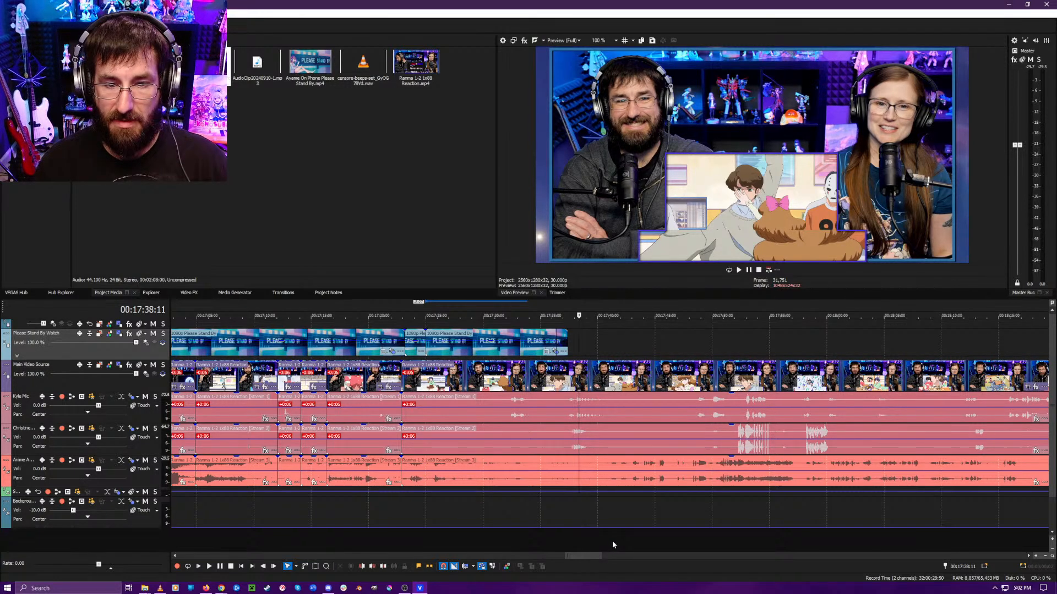
{"action": "key", "text": "space"}
{"action": "scroll", "coordinate": [606, 539], "scroll_direction": "down", "scroll_amount": 2}
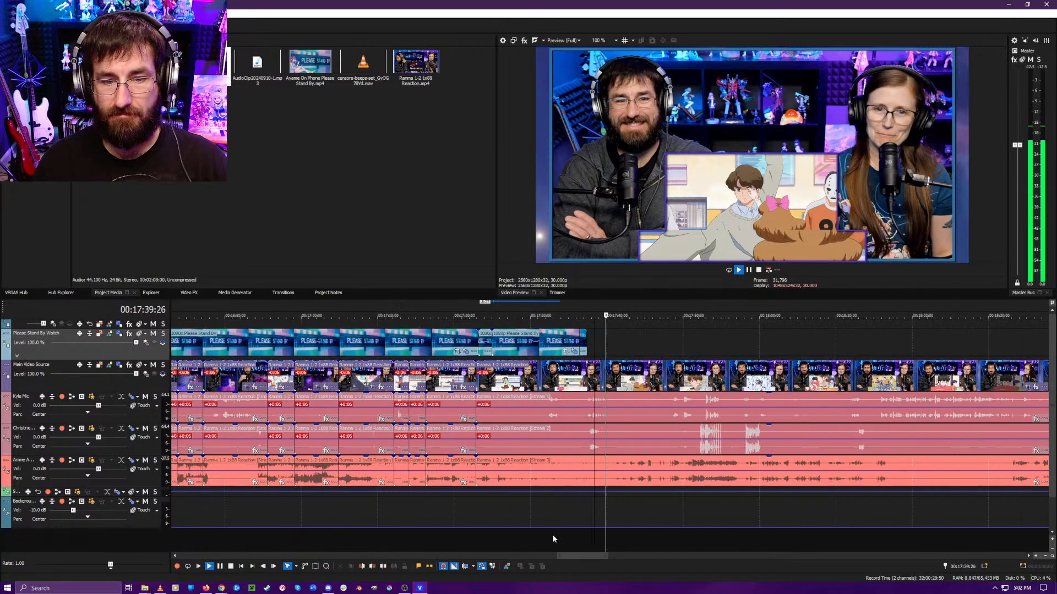
{"action": "left_click", "coordinate": [501, 536]}
{"action": "scroll", "coordinate": [529, 539], "scroll_direction": "up", "scroll_amount": 2}
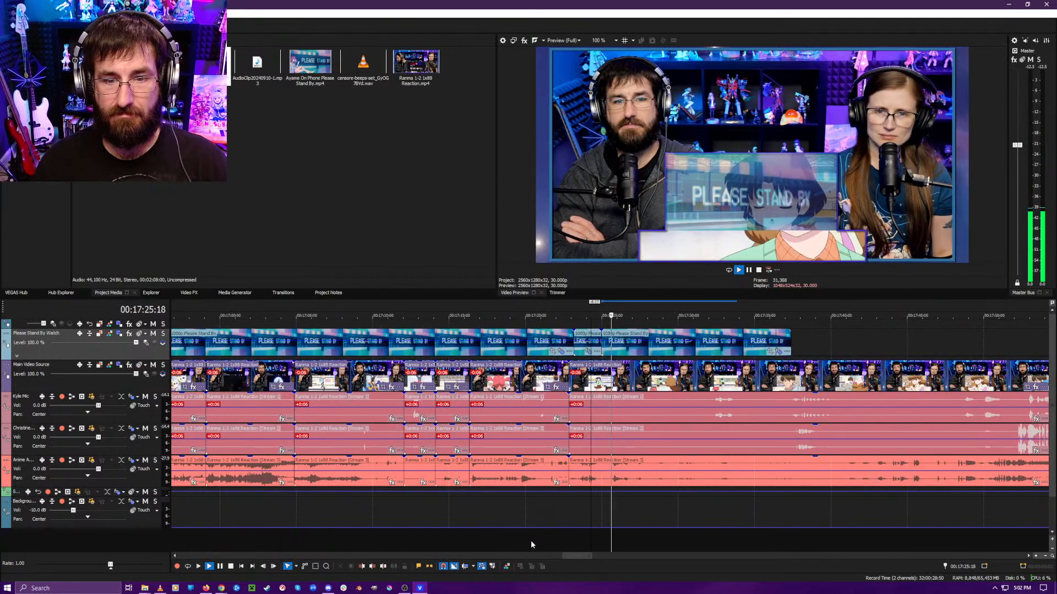
{"action": "scroll", "coordinate": [641, 546], "scroll_direction": "up", "scroll_amount": 2}
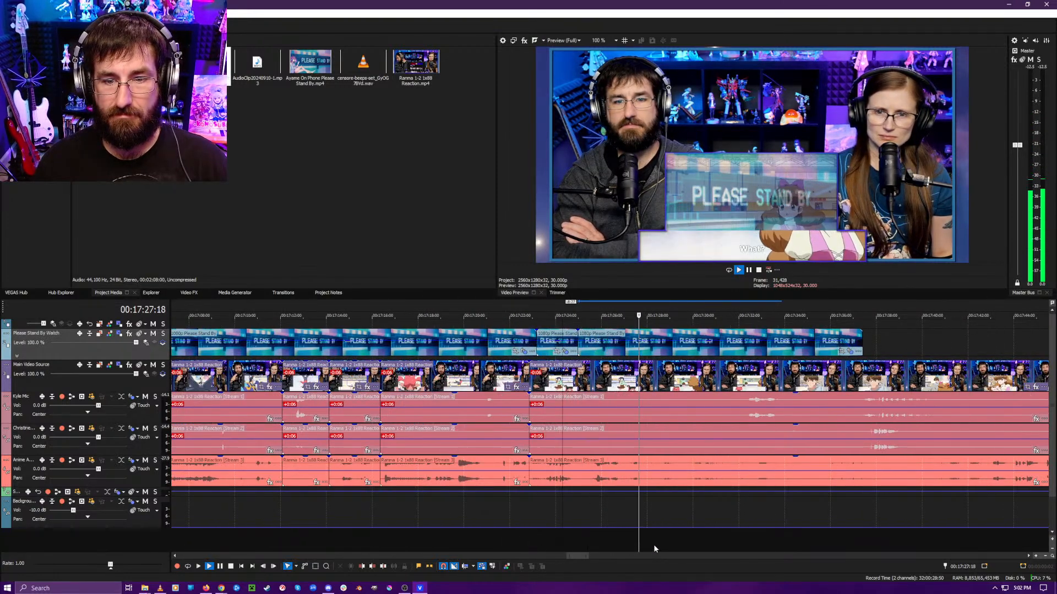
{"action": "key", "text": "space"}
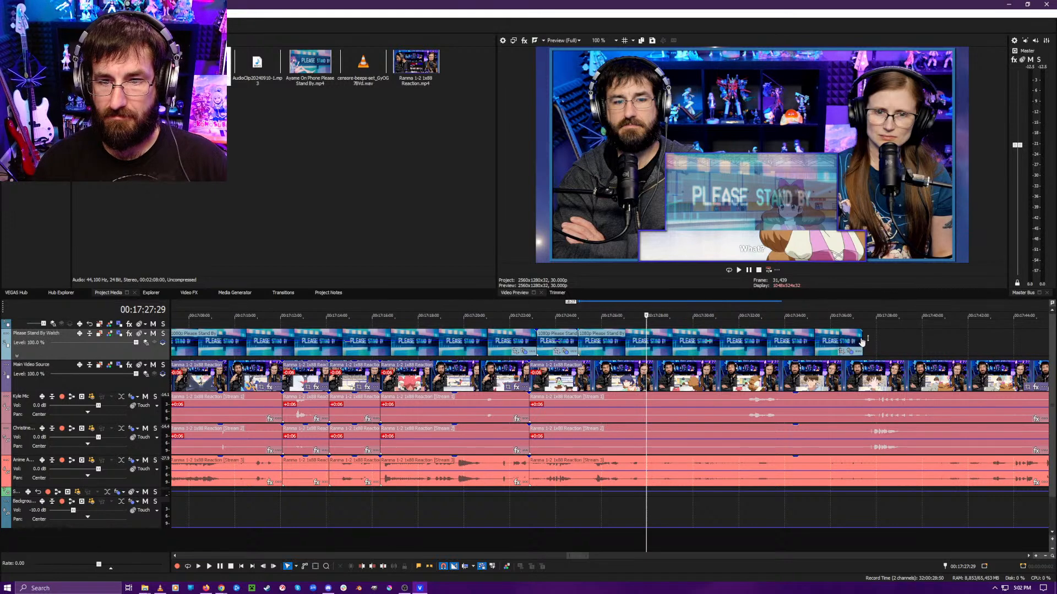
{"action": "left_click_drag", "start_coordinate": [862, 341], "coordinate": [645, 335]}
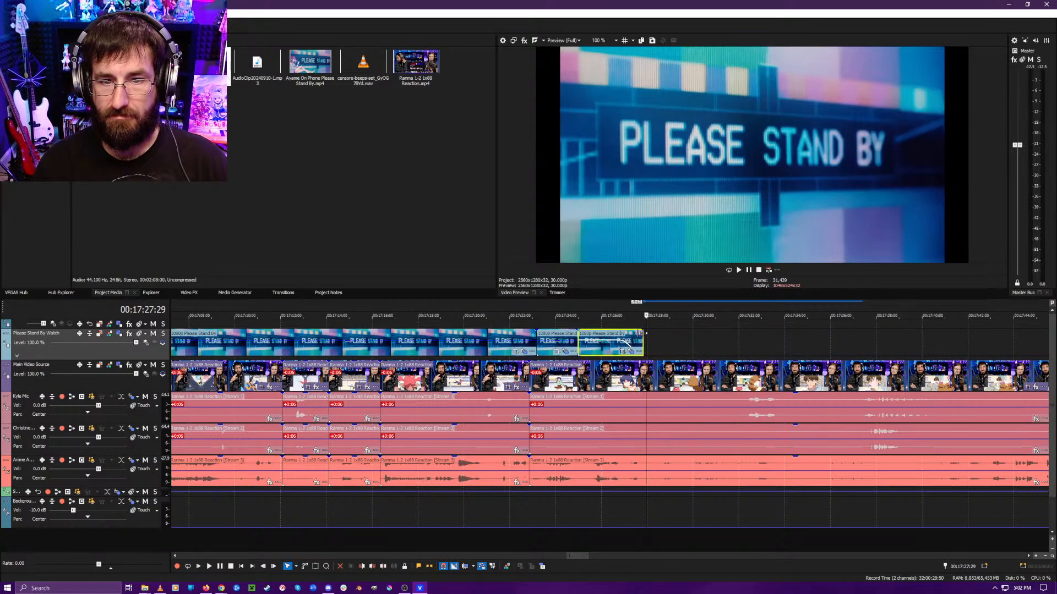
{"action": "key", "text": "space"}
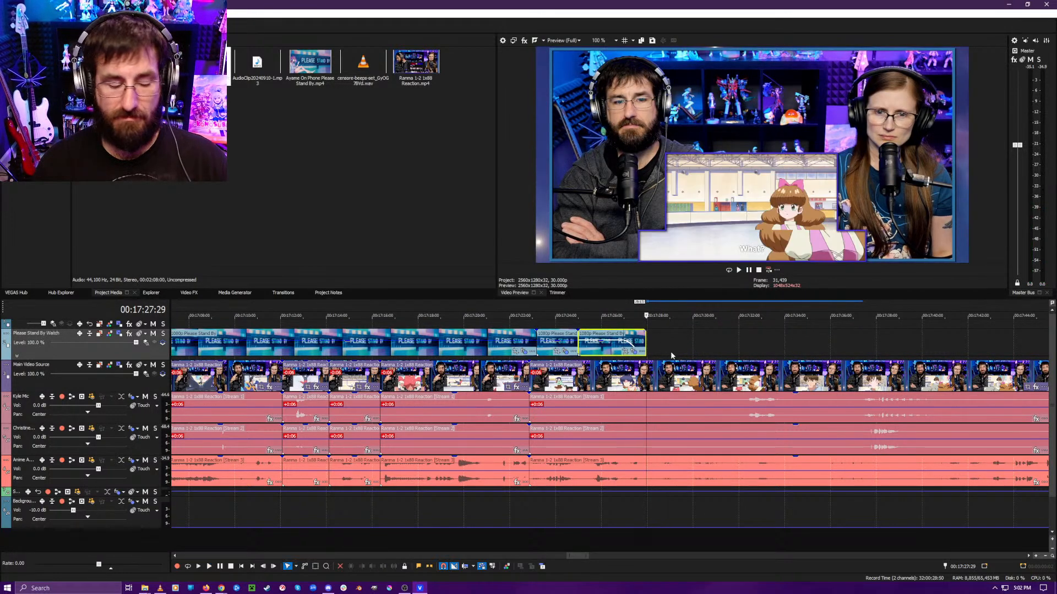
- Split the main video and its microphone and anime audio at 17:27:29, where the last overlay ends
{"action": "key", "text": "space"}
{"action": "left_click", "coordinate": [647, 420]}
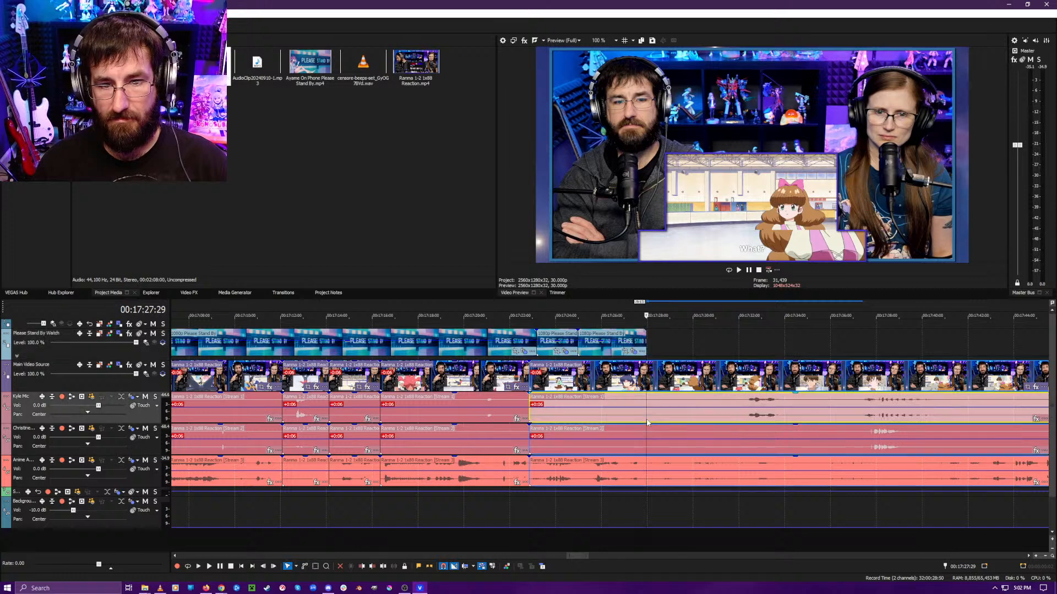
{"action": "key", "text": "s"}
{"action": "key", "text": "space"}
{"action": "scroll", "coordinate": [712, 486], "scroll_direction": "up", "scroll_amount": 3}
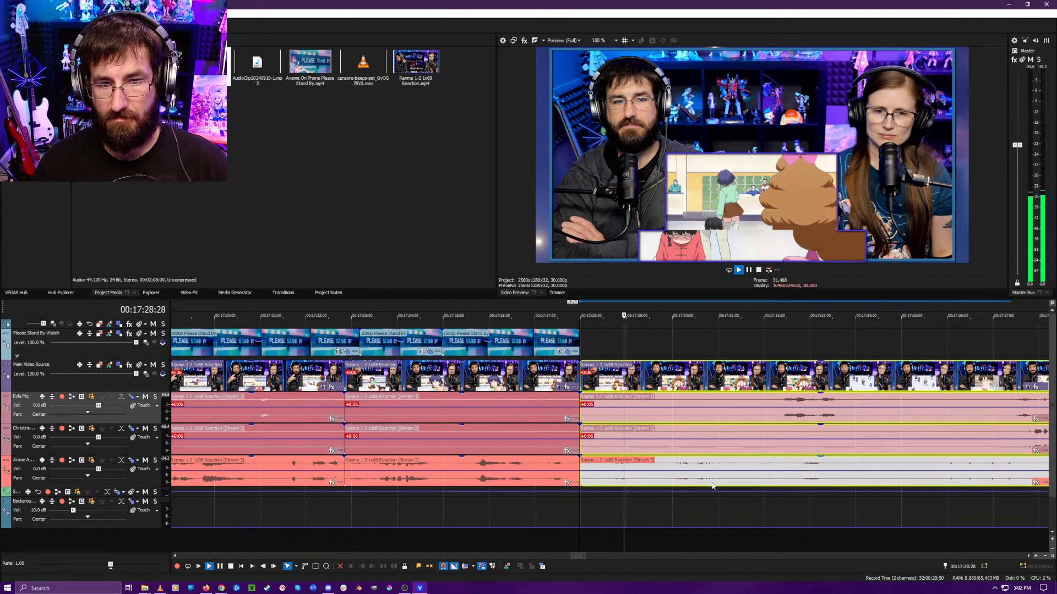
- Trim the start of the footage after the split to 17:29:26 and move it back to close the gap
{"action": "left_click", "coordinate": [672, 547]}
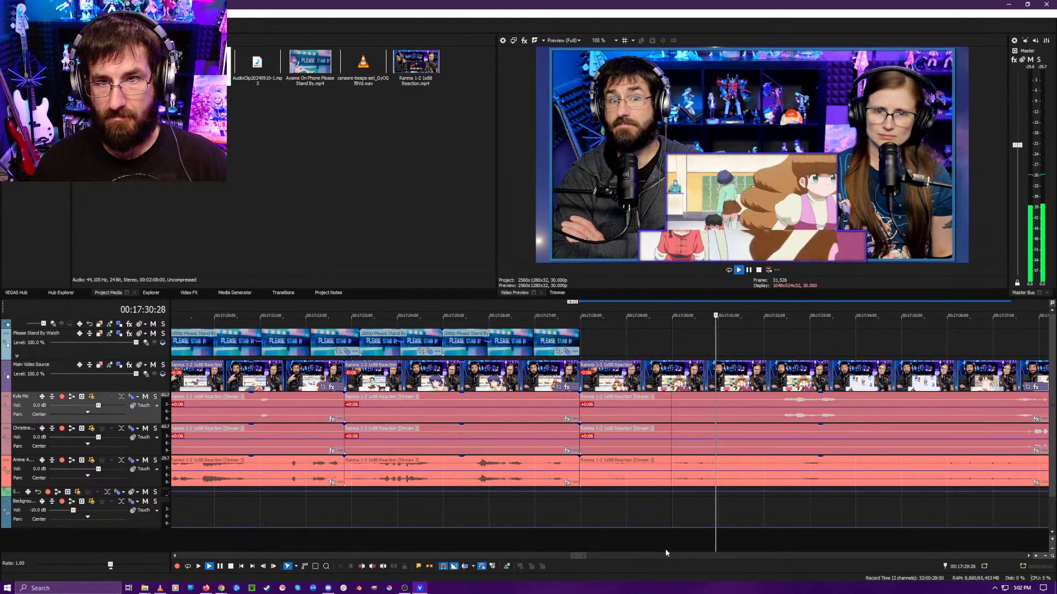
{"action": "left_click", "coordinate": [667, 551]}
{"action": "key", "text": "space"}
{"action": "key", "text": "alt+["}
{"action": "key", "text": "space"}
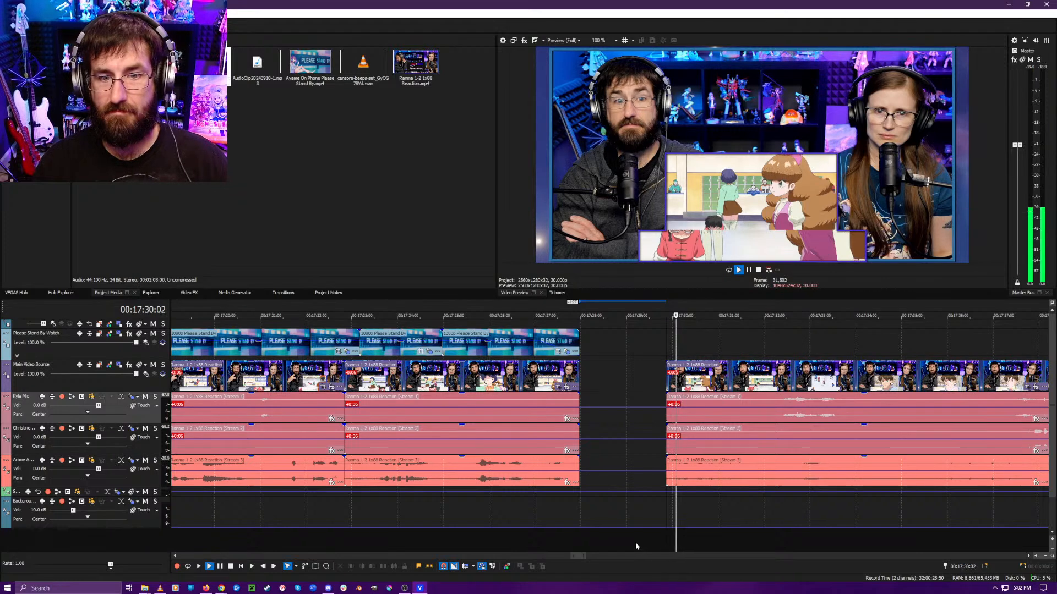
{"action": "left_click_drag", "start_coordinate": [685, 380], "coordinate": [600, 379]}
- Play across the closed join, split the footage at 17:32:19, cut the short stretch after it and close the gap
{"action": "left_click", "coordinate": [561, 545]}
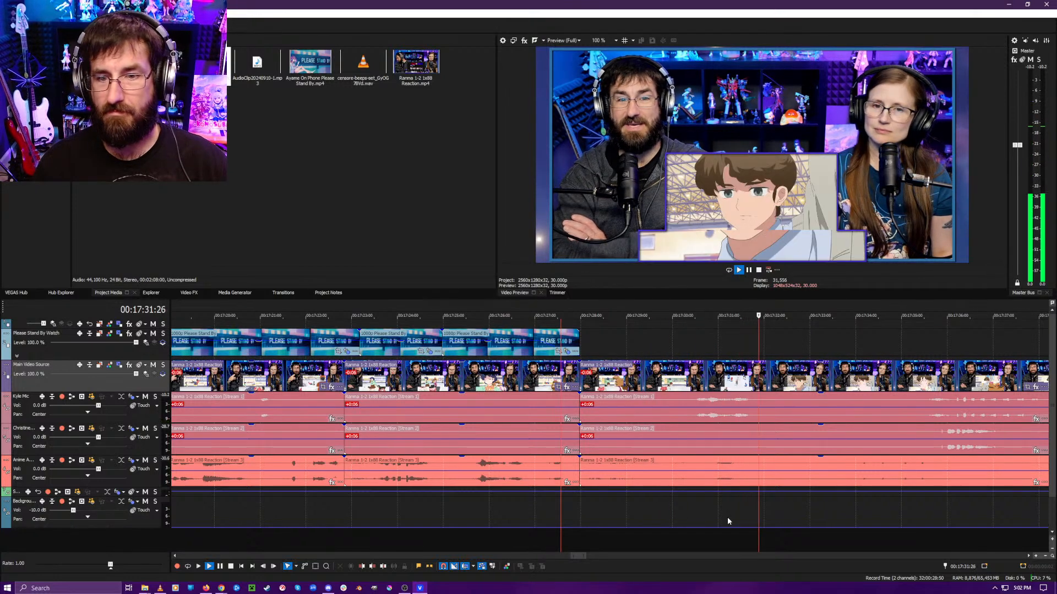
{"action": "key", "text": "space"}
{"action": "key", "text": "s"}
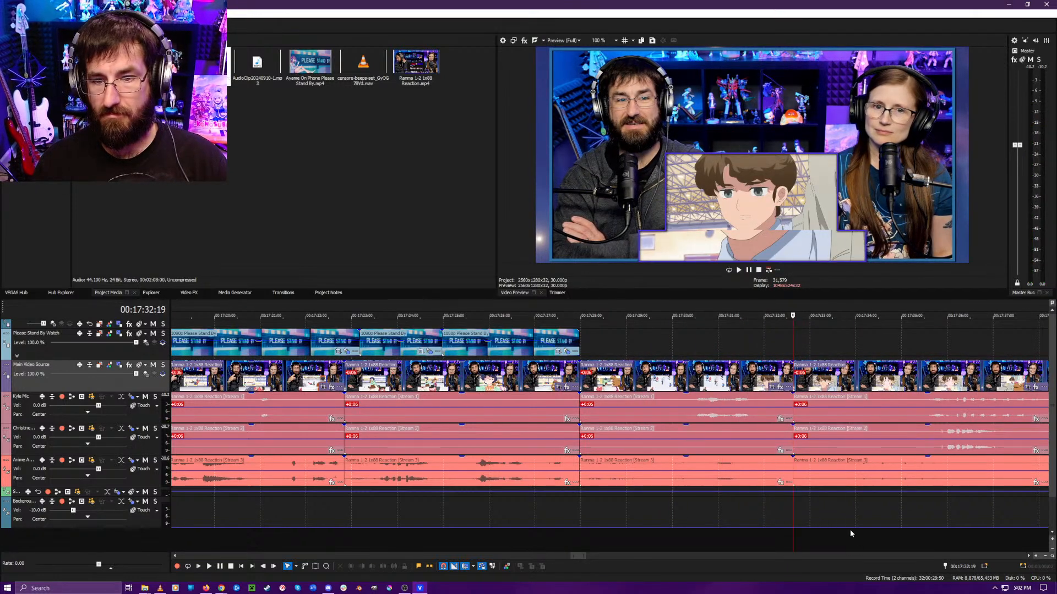
{"action": "key", "text": "space"}
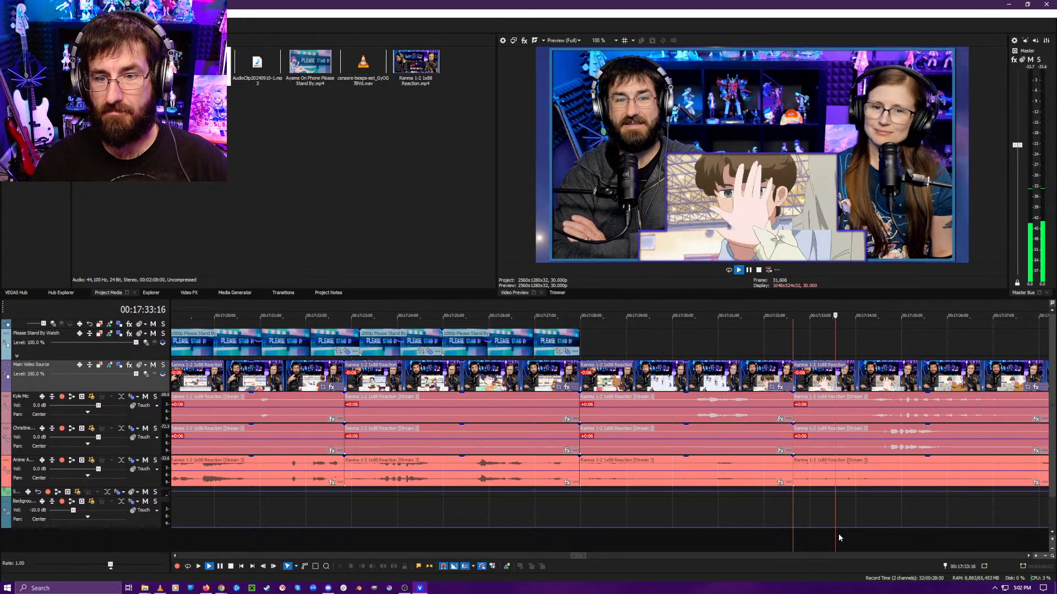
{"action": "left_click", "coordinate": [791, 539]}
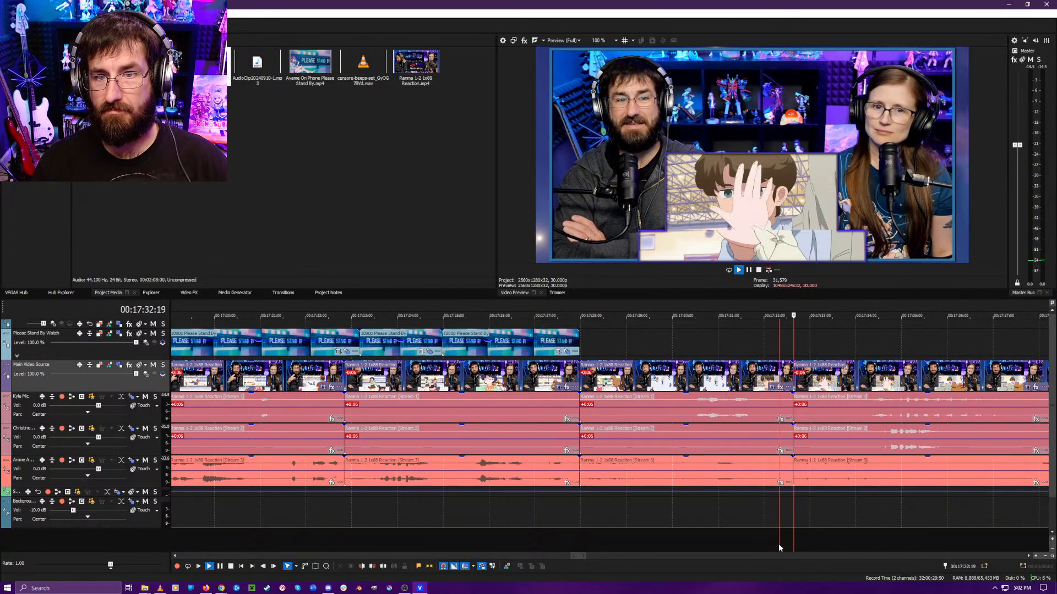
- Review the footage from about 17:36 to 17:40:21 to find the next place to cut
{"action": "scroll", "coordinate": [820, 543], "scroll_direction": "down", "scroll_amount": 3}
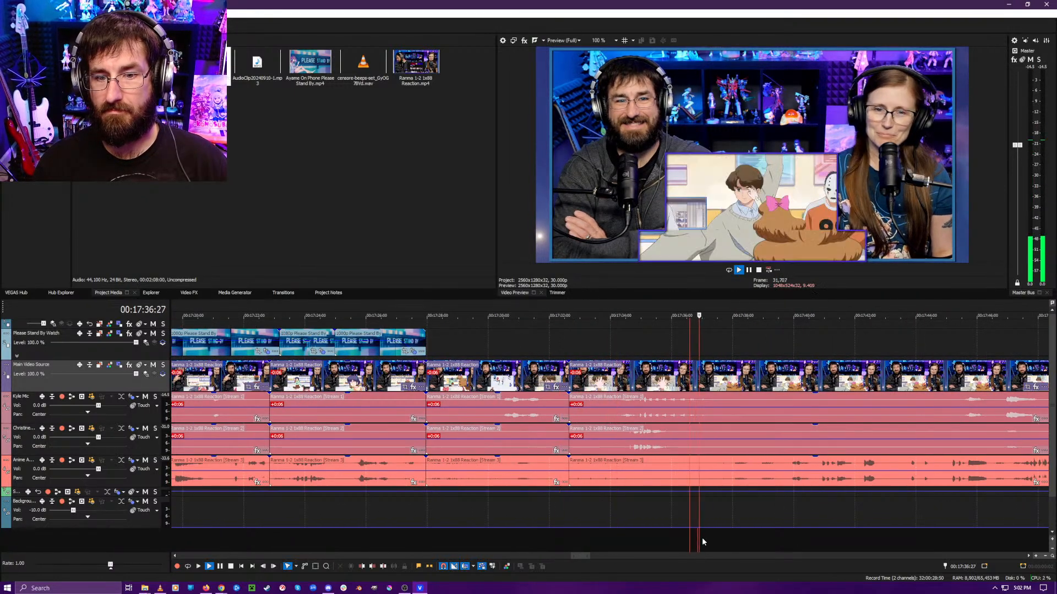
{"action": "scroll", "coordinate": [699, 539], "scroll_direction": "down", "scroll_amount": 3}
{"action": "scroll", "coordinate": [631, 530], "scroll_direction": "down", "scroll_amount": 3}
{"action": "key", "text": "Return"}
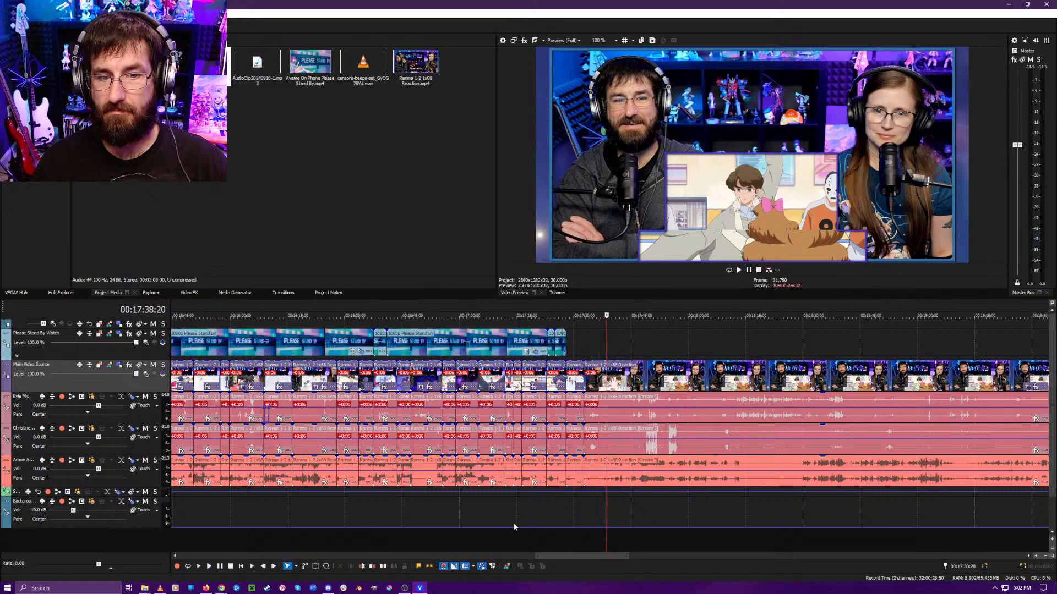
{"action": "scroll", "coordinate": [513, 523], "scroll_direction": "down", "scroll_amount": 3}
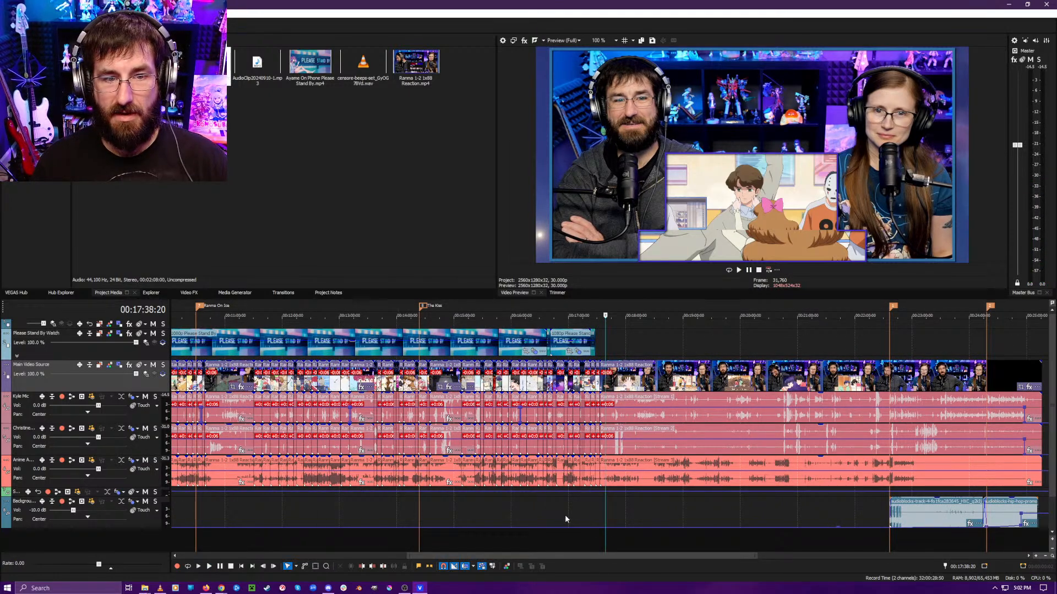
{"action": "scroll", "coordinate": [579, 519], "scroll_direction": "up", "scroll_amount": 2}
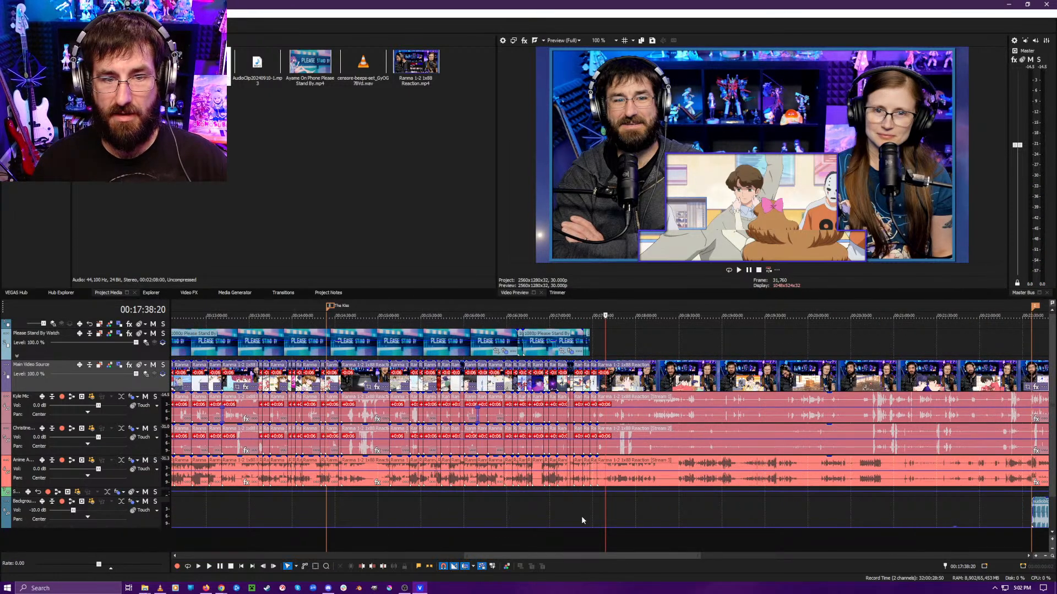
{"action": "scroll", "coordinate": [581, 519], "scroll_direction": "up", "scroll_amount": 5}
{"action": "key", "text": "Return"}
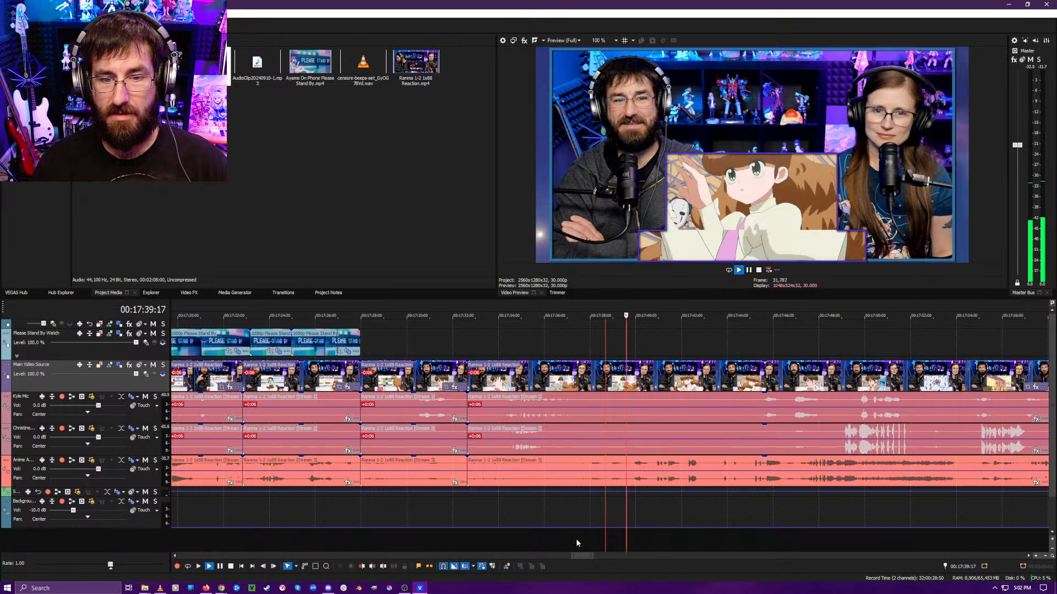
{"action": "key", "text": "Return"}
{"action": "left_click", "coordinate": [588, 542]}
{"action": "key", "text": "Return"}
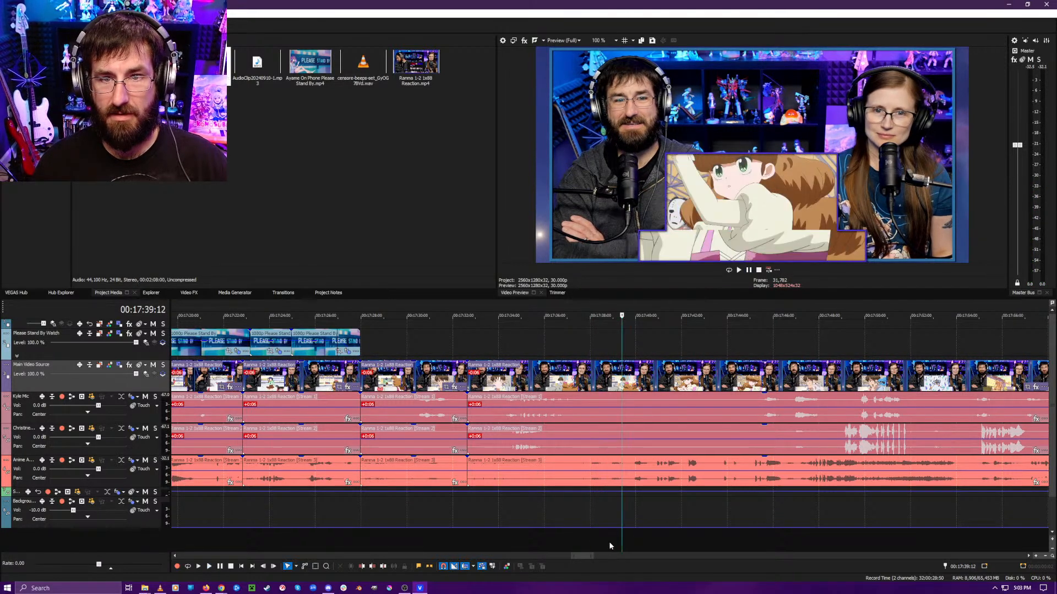
{"action": "key", "text": "Return"}
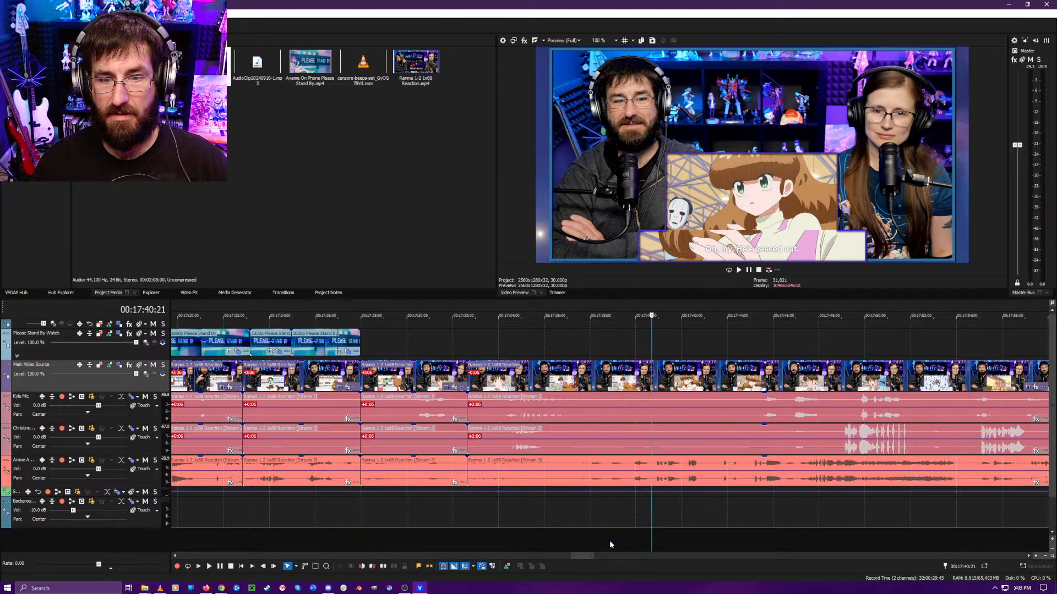
- Split the footage at 17:40:15, close up the short stretch cut after it and shift the join slightly later
{"action": "scroll", "coordinate": [609, 542], "scroll_direction": "up", "scroll_amount": 4}
{"action": "key", "text": "s"}
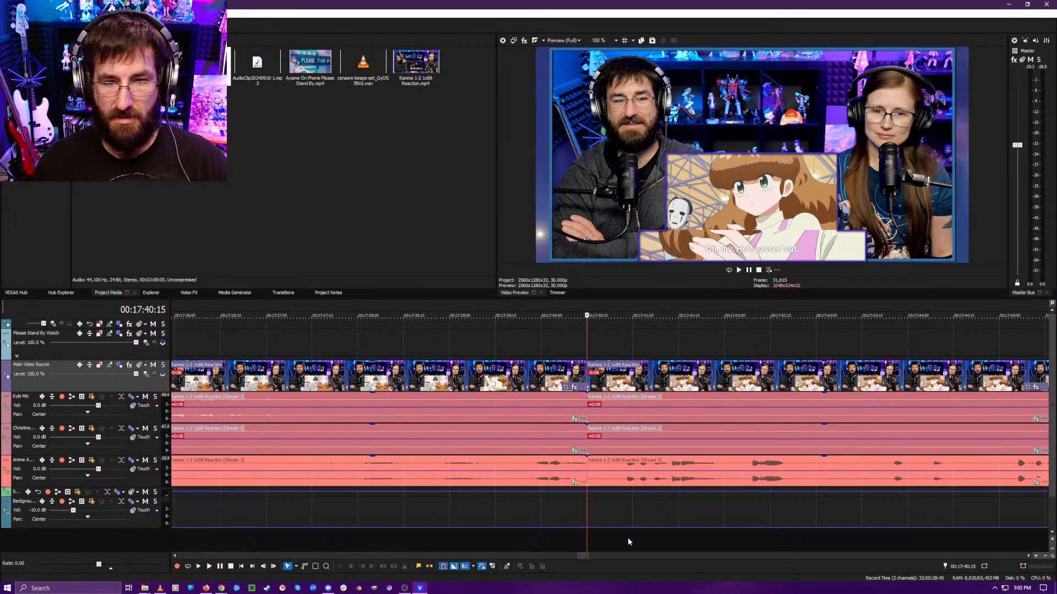
{"action": "key", "text": "space"}
{"action": "left_click", "coordinate": [547, 543]}
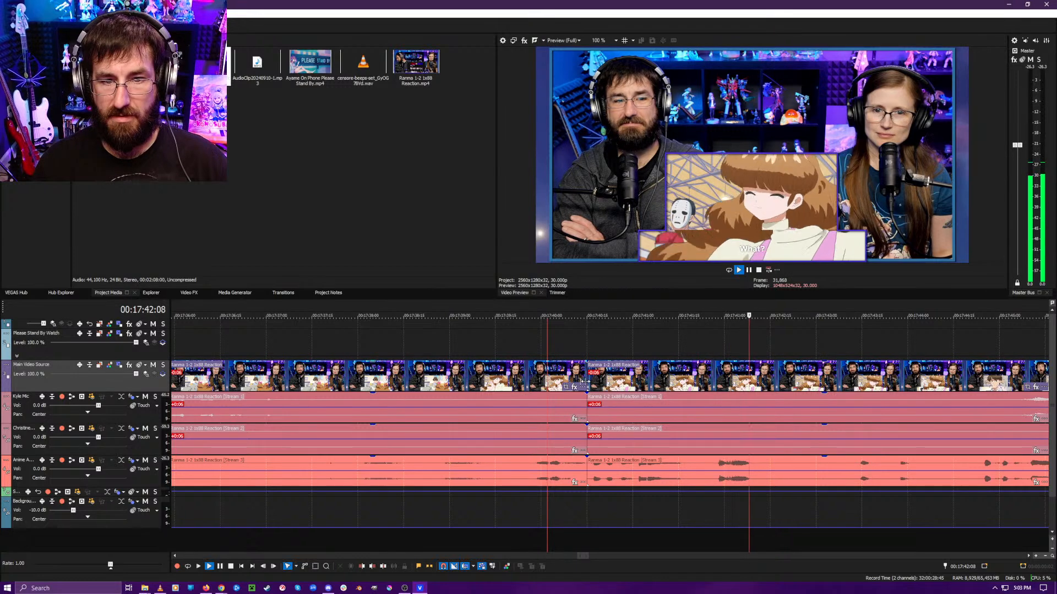
{"action": "left_click_drag", "start_coordinate": [586, 387], "coordinate": [593, 387]}
- Play across the join near 17:40 and split the footage again shortly after it
{"action": "left_click", "coordinate": [613, 544]}
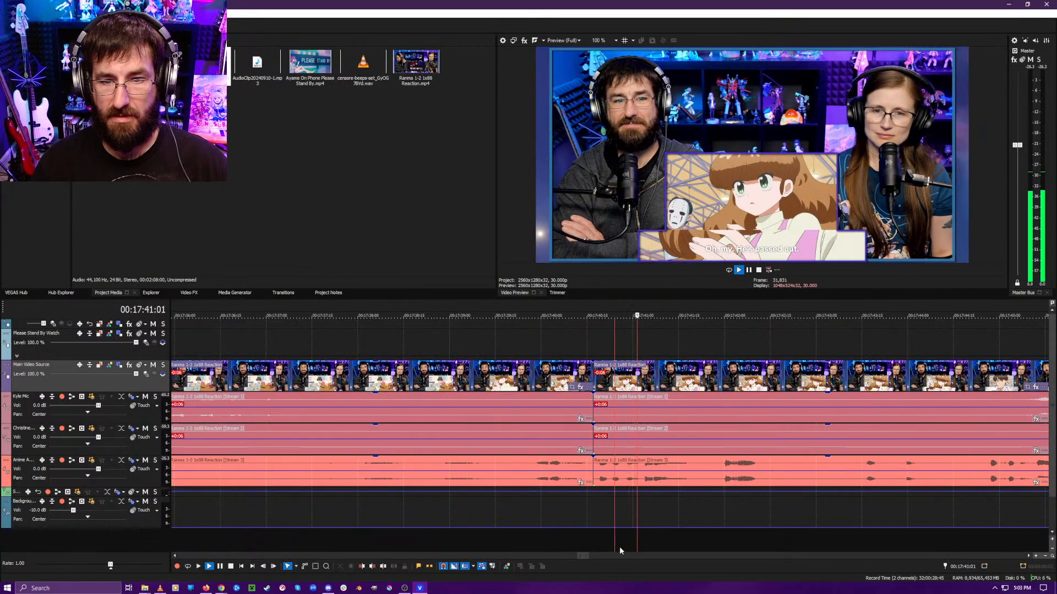
{"action": "key", "text": "Return"}
{"action": "key", "text": "s"}
{"action": "left_click", "coordinate": [856, 537]}
{"action": "key", "text": "Return"}
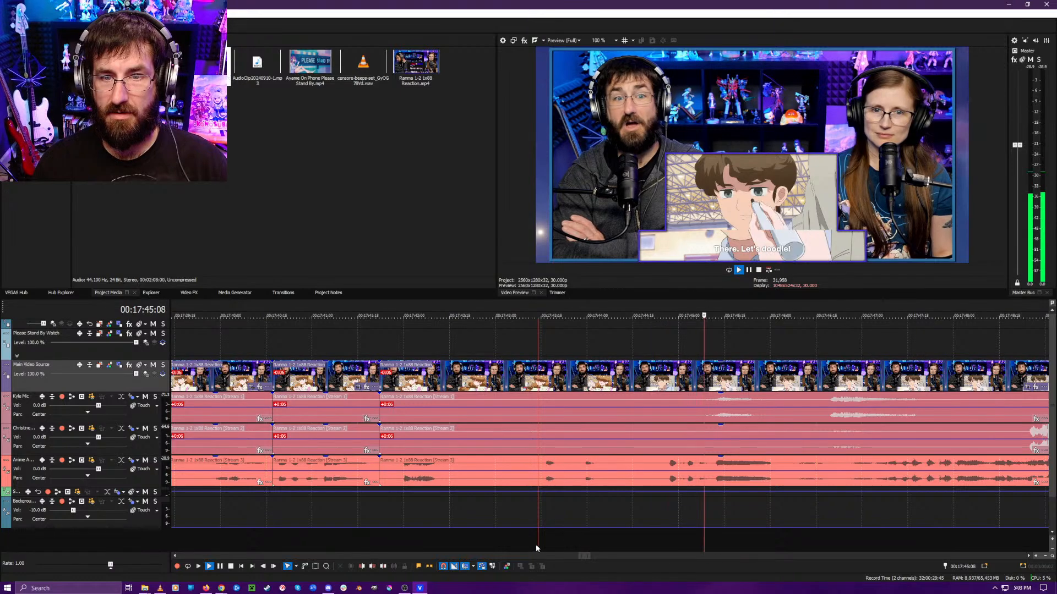
- Trim the start of the footage after the new split to 17:43:07 and close the gap
{"action": "left_click", "coordinate": [517, 542]}
{"action": "key", "text": "space"}
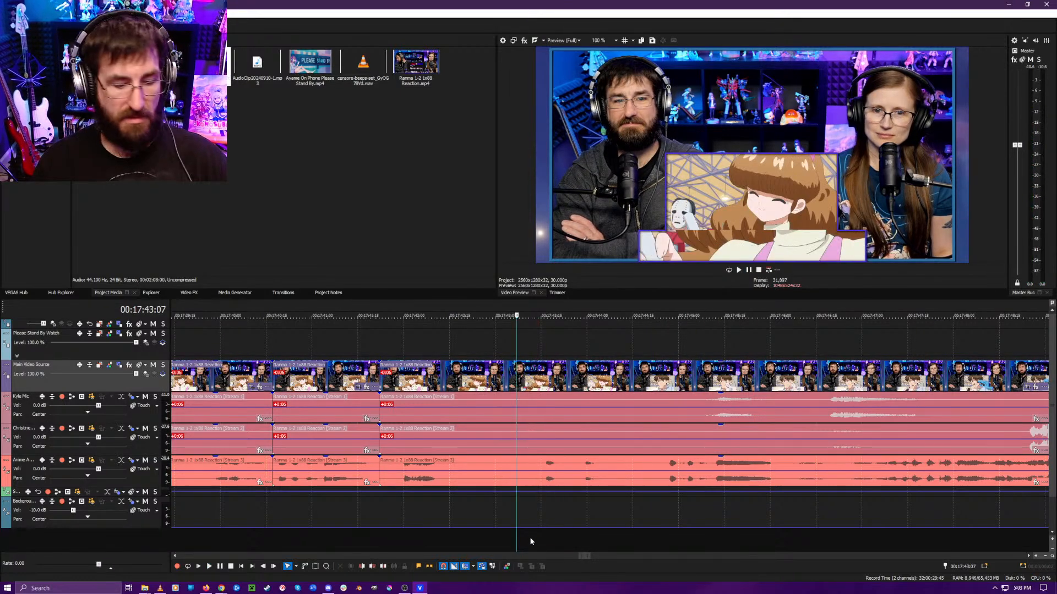
{"action": "key", "text": "alt+["}
{"action": "key", "text": "space"}
{"action": "scroll", "coordinate": [535, 536], "scroll_direction": "down", "scroll_amount": 4}
{"action": "scroll", "coordinate": [613, 544], "scroll_direction": "up", "scroll_amount": 3}
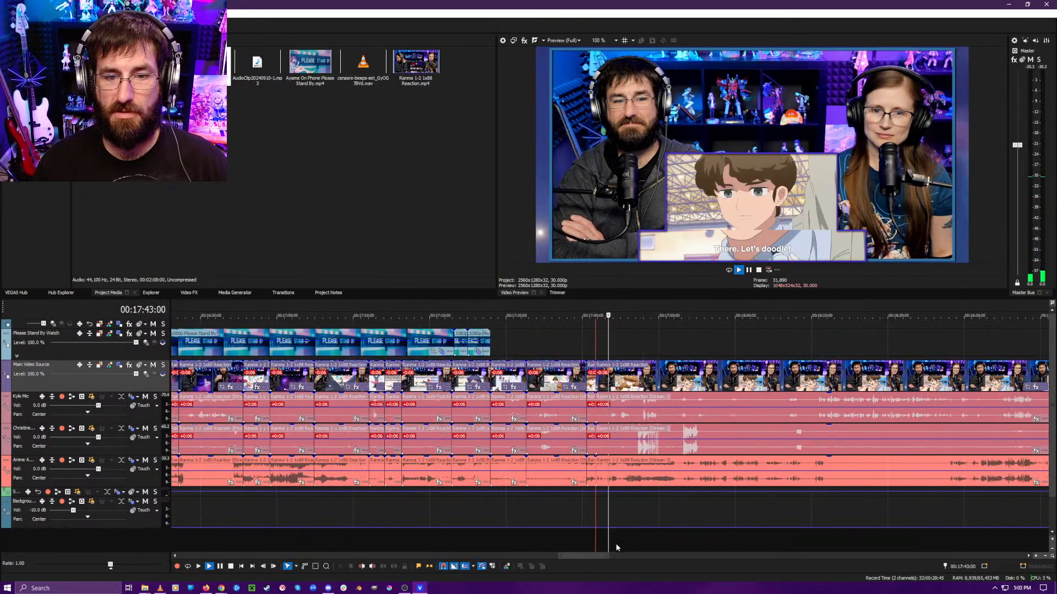
- Play on to the scene change to the house gate, split the footage at 17:52:06 and close up the short stretch cut after it
{"action": "scroll", "coordinate": [669, 531], "scroll_direction": "down", "scroll_amount": 2}
{"action": "left_click", "coordinate": [637, 540]}
{"action": "scroll", "coordinate": [627, 538], "scroll_direction": "up", "scroll_amount": 3}
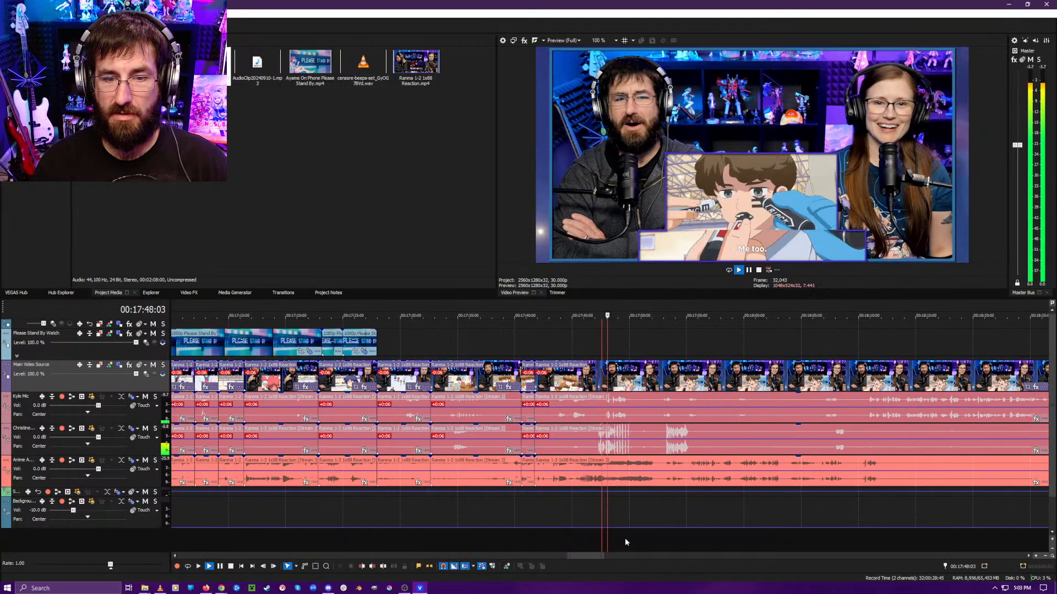
{"action": "scroll", "coordinate": [652, 531], "scroll_direction": "down", "scroll_amount": 1}
{"action": "scroll", "coordinate": [660, 533], "scroll_direction": "up", "scroll_amount": 5}
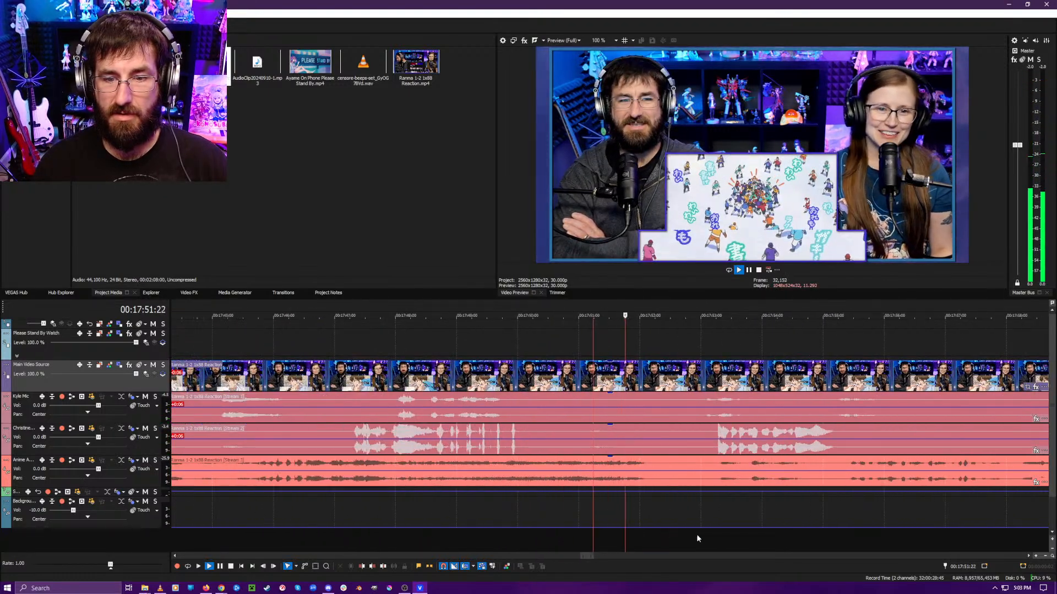
{"action": "key", "text": "space"}
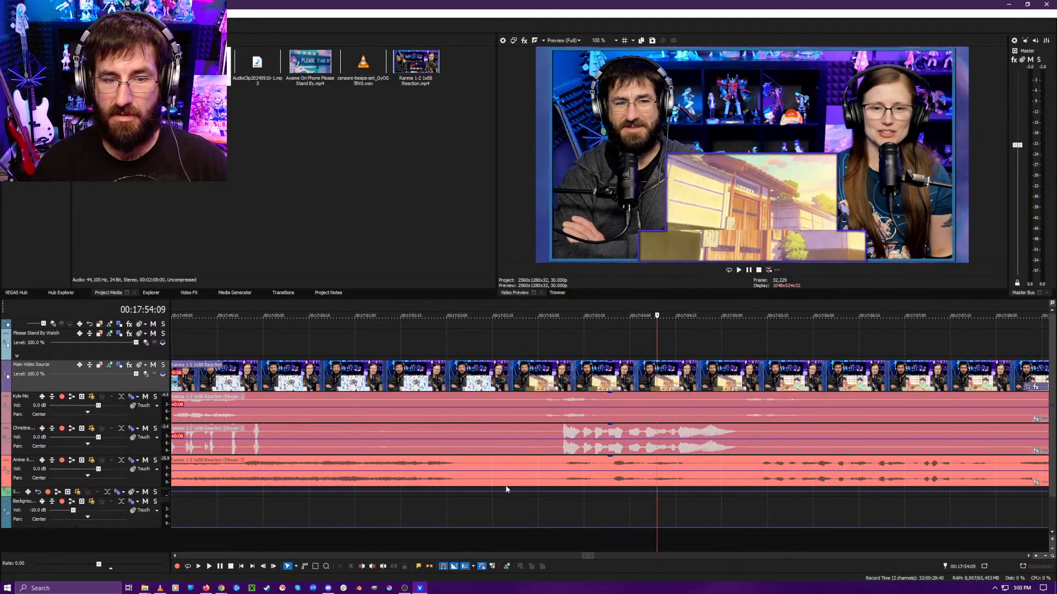
{"action": "left_click", "coordinate": [428, 535]}
{"action": "key", "text": "space"}
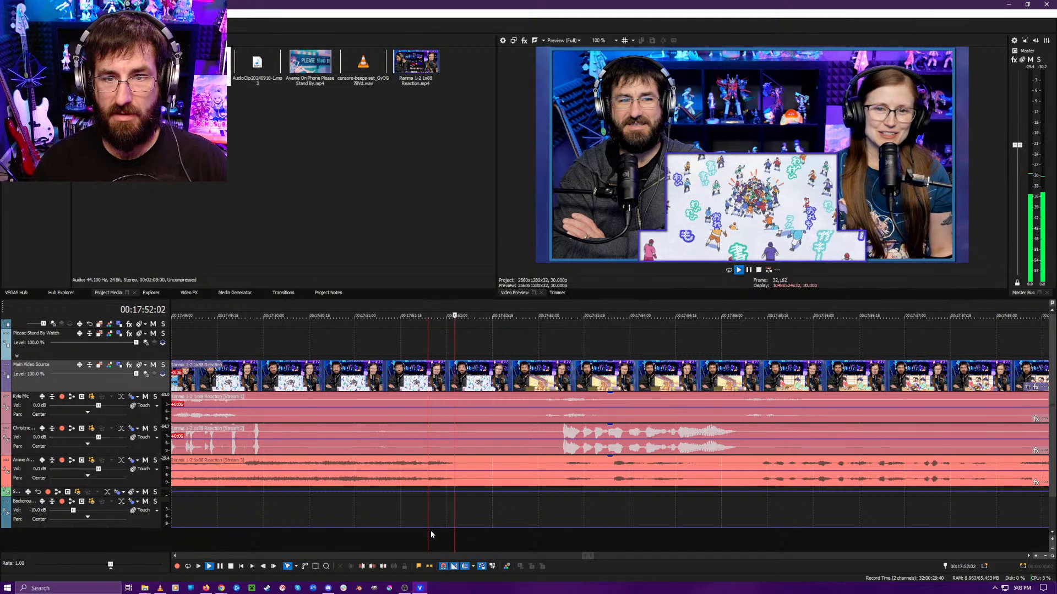
{"action": "key", "text": "space"}
{"action": "left_click", "coordinate": [464, 547]}
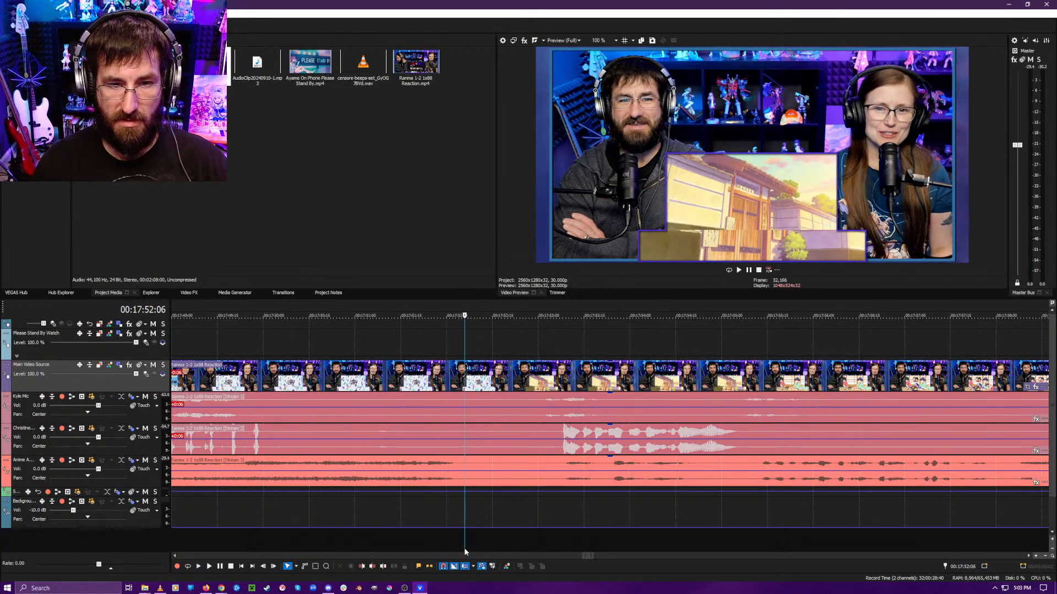
{"action": "key", "text": "s"}
{"action": "key", "text": "space"}
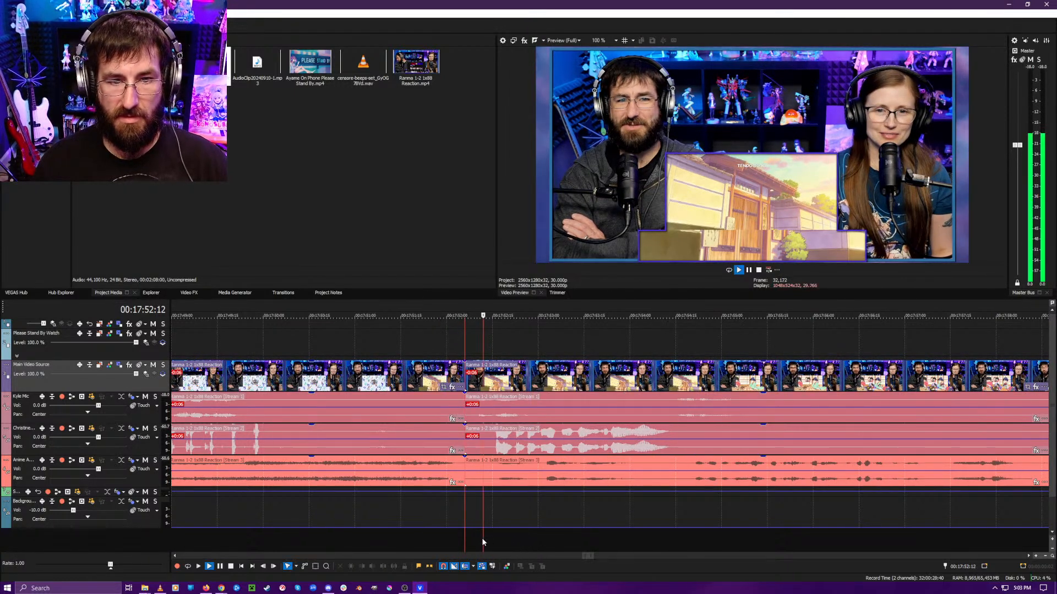
- Add a timeline marker at 17:52:00, just before the new cut
{"action": "key", "text": "space"}
{"action": "left_click", "coordinate": [445, 335]}
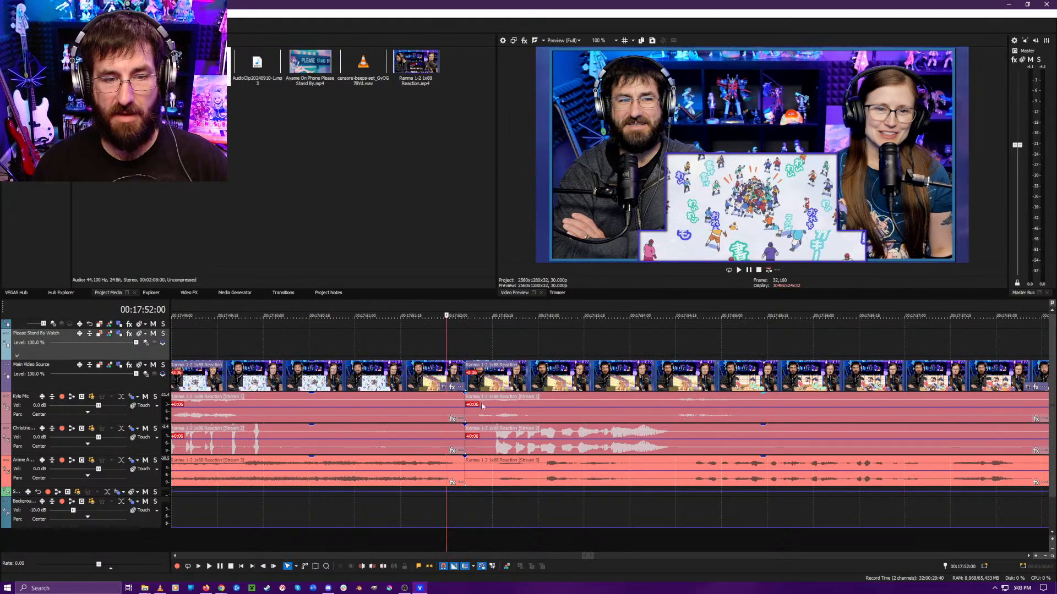
{"action": "key", "text": "m"}
{"action": "scroll", "coordinate": [513, 435], "scroll_direction": "down", "scroll_amount": 15}
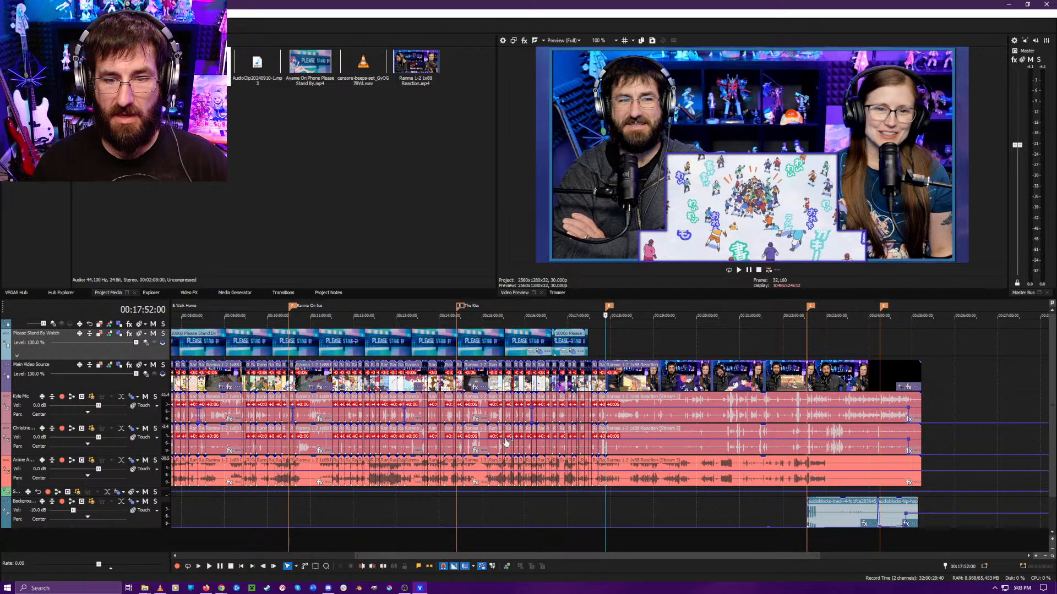
{"action": "scroll", "coordinate": [630, 357], "scroll_direction": "up", "scroll_amount": 8}
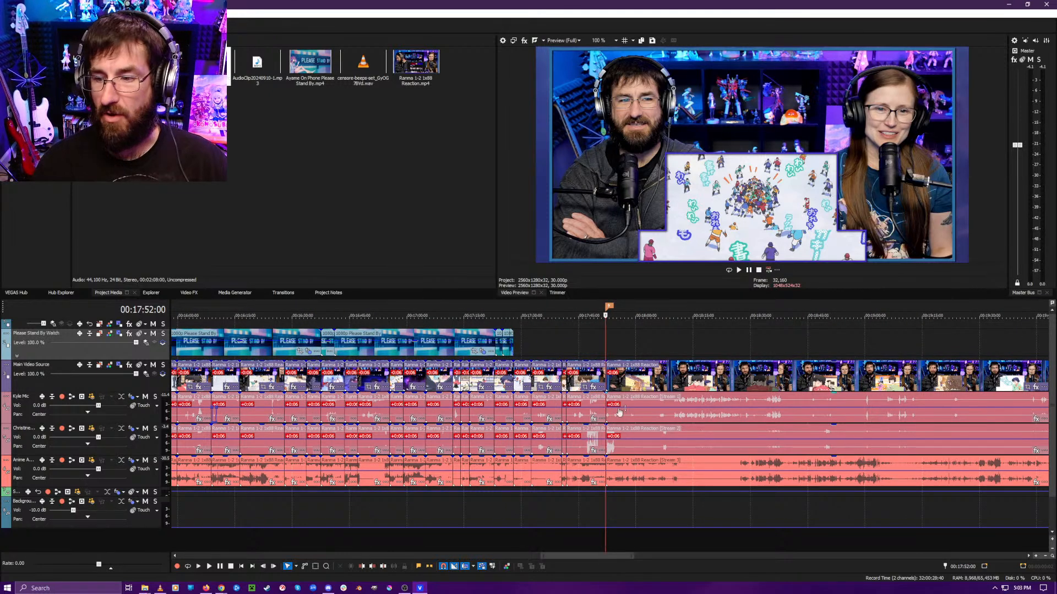
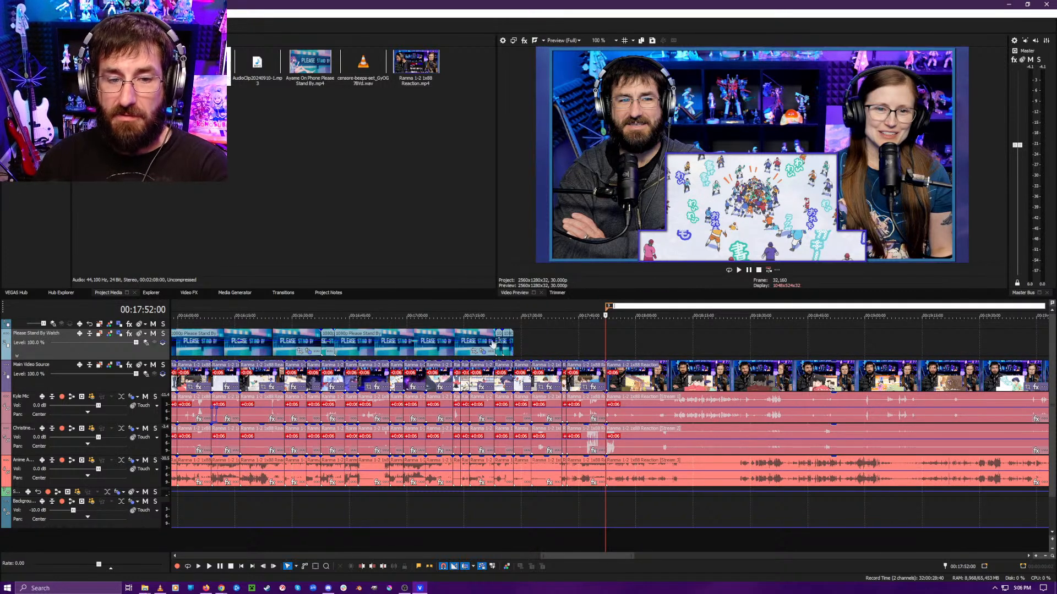
- Extend the last Please Stand By overlay to the cut at 17:52:06 and realign it against the preceding overlay
{"action": "left_click", "coordinate": [518, 353]}
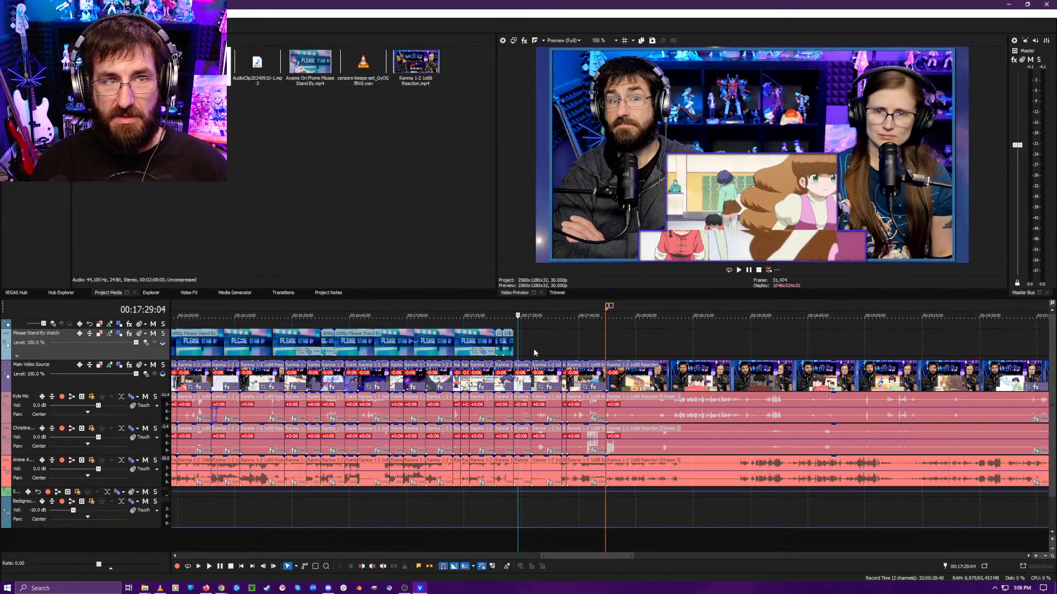
{"action": "scroll", "coordinate": [534, 349], "scroll_direction": "up", "scroll_amount": 2}
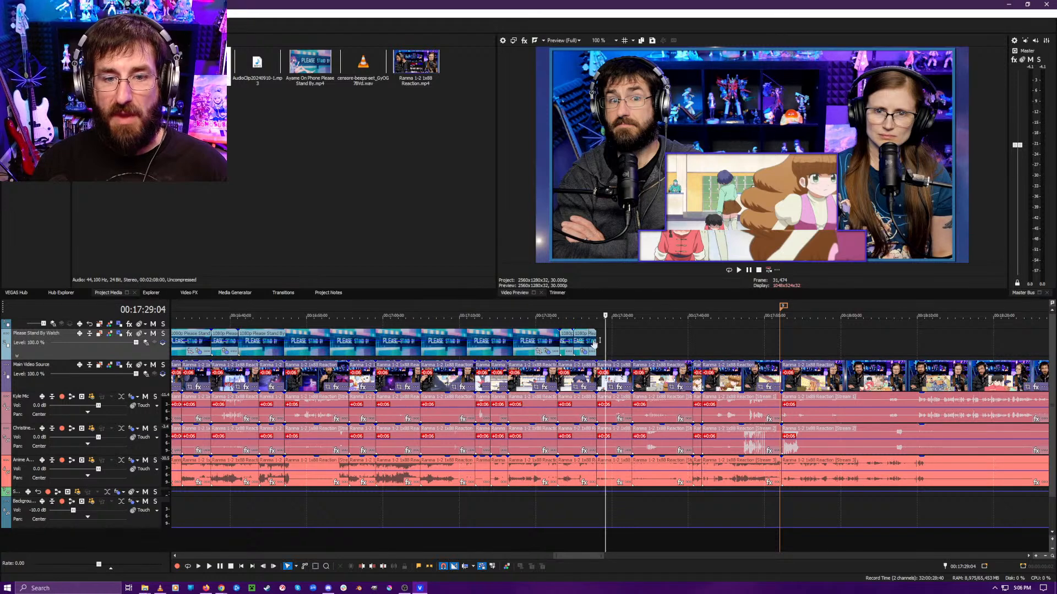
{"action": "left_click_drag", "start_coordinate": [596, 341], "coordinate": [782, 352]}
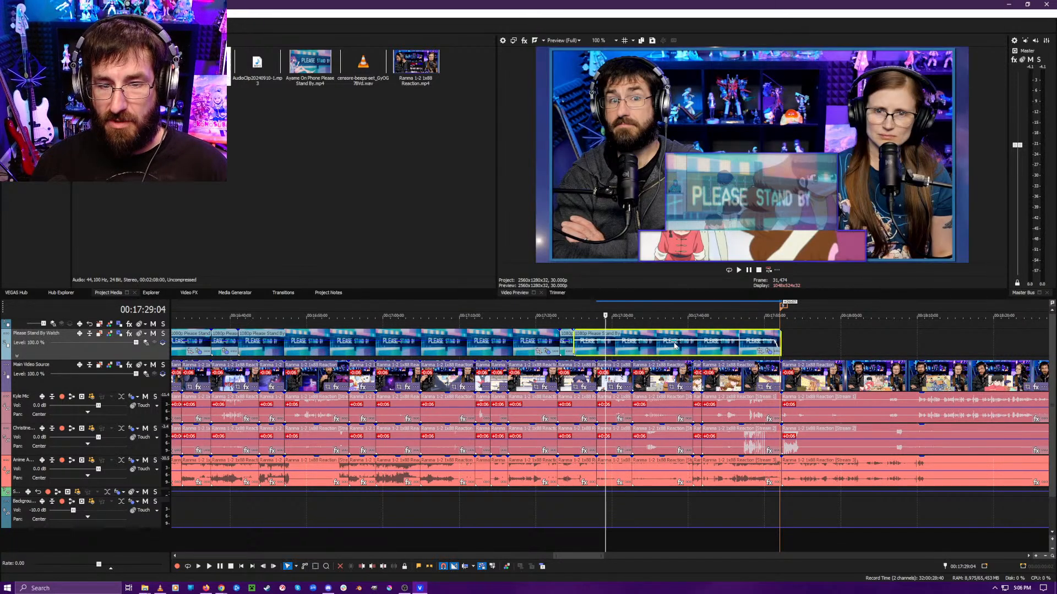
{"action": "left_click_drag", "start_coordinate": [675, 348], "coordinate": [672, 348]}
{"action": "left_click", "coordinate": [582, 352]}
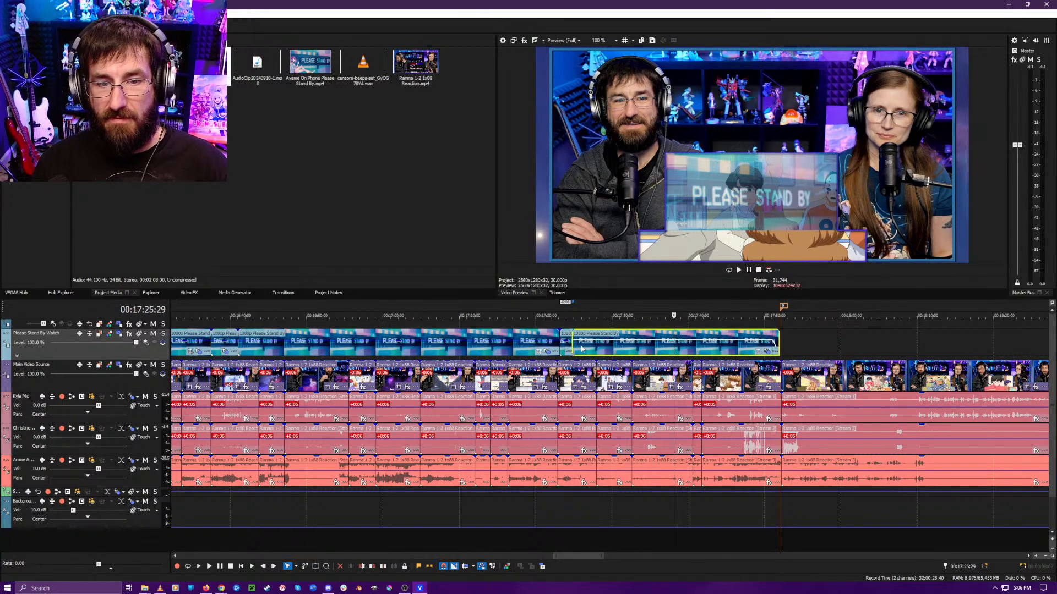
{"action": "scroll", "coordinate": [582, 353], "scroll_direction": "up", "scroll_amount": 6}
{"action": "left_click_drag", "start_coordinate": [516, 353], "coordinate": [540, 353]}
{"action": "scroll", "coordinate": [529, 427], "scroll_direction": "down", "scroll_amount": 6}
{"action": "scroll", "coordinate": [529, 427], "scroll_direction": "down", "scroll_amount": 10}
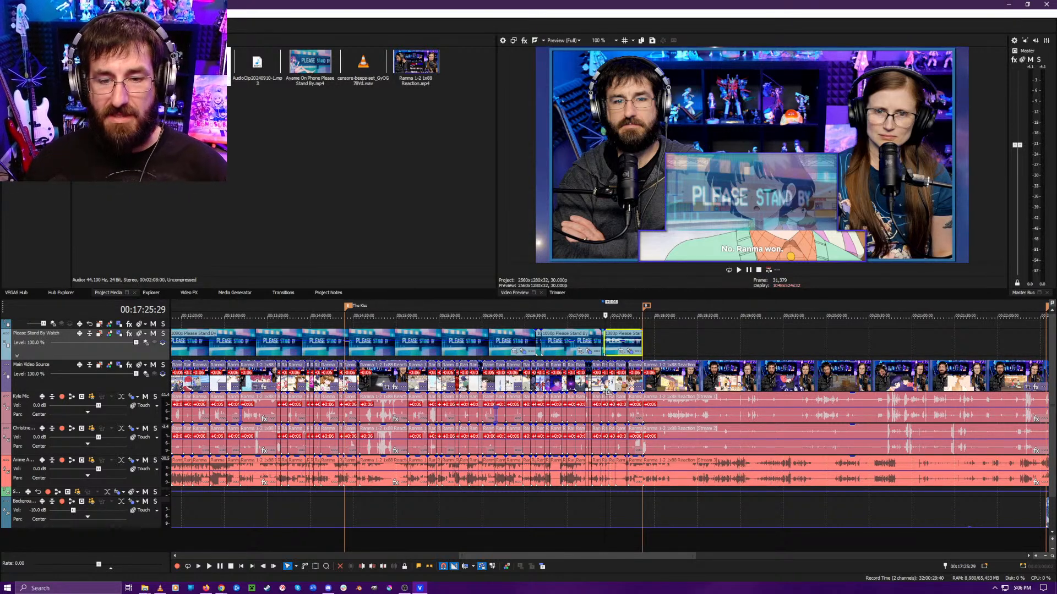
- Review the footage after the end of the overlay, from about 17:54 to 18:02, to find the next place to cut
{"action": "left_click", "coordinate": [652, 340]}
{"action": "scroll", "coordinate": [665, 346], "scroll_direction": "up", "scroll_amount": 4}
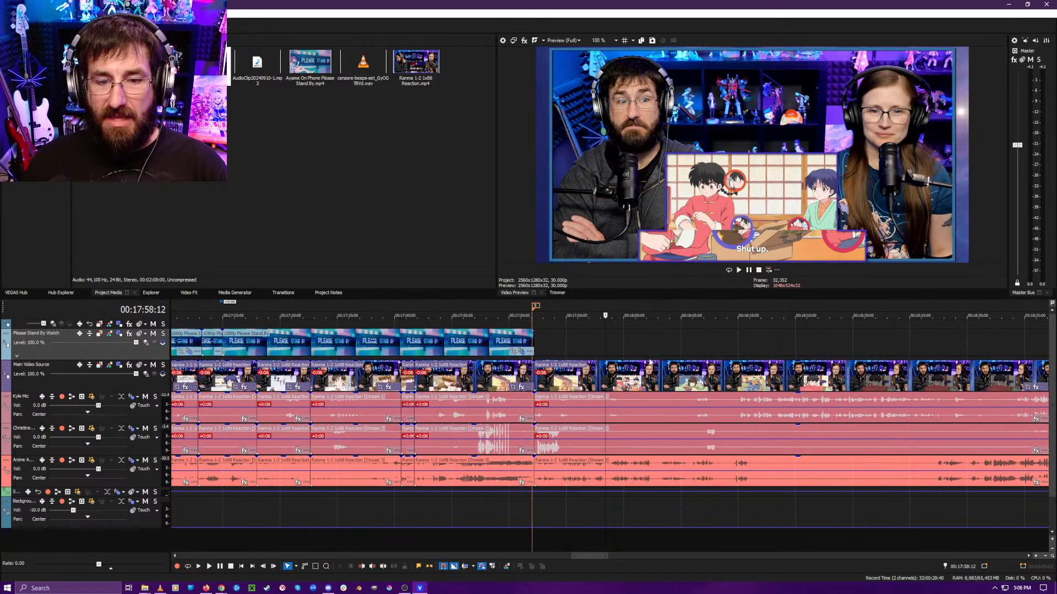
{"action": "left_click", "coordinate": [567, 345]}
{"action": "scroll", "coordinate": [590, 351], "scroll_direction": "up", "scroll_amount": 3}
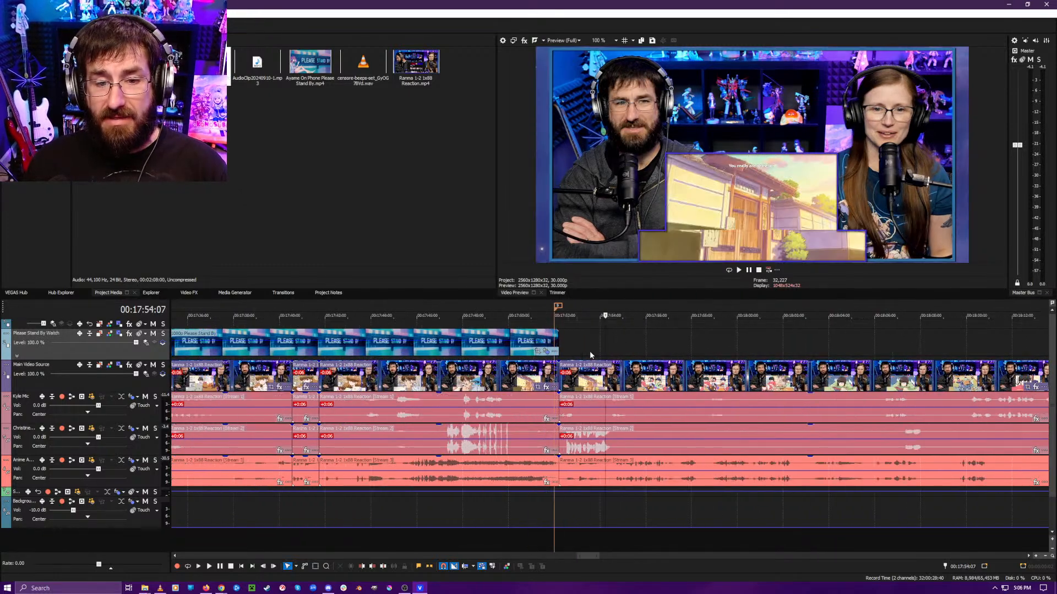
{"action": "scroll", "coordinate": [619, 377], "scroll_direction": "up", "scroll_amount": 2}
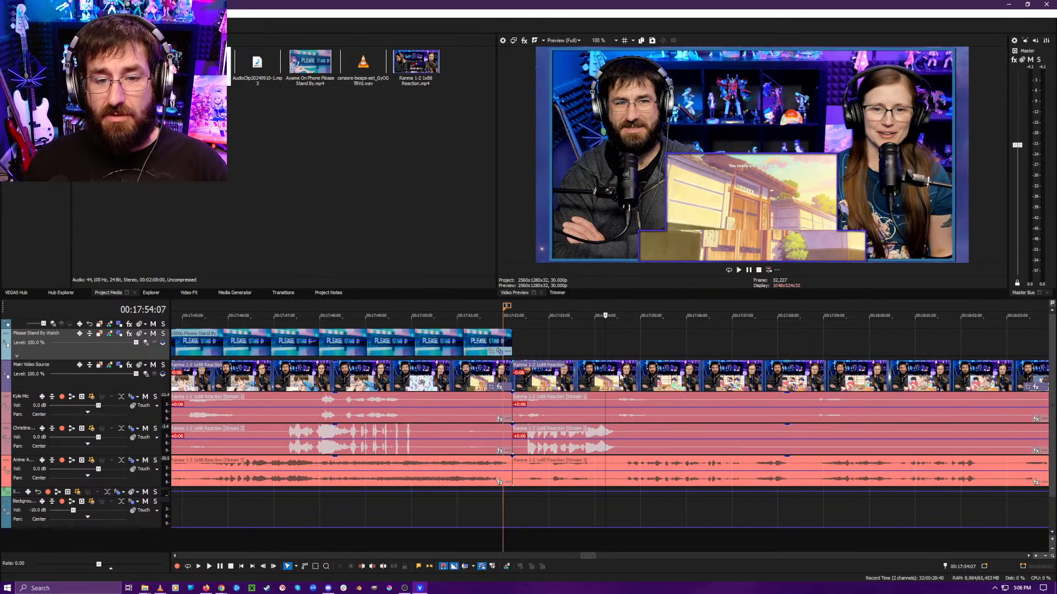
{"action": "key", "text": "space"}
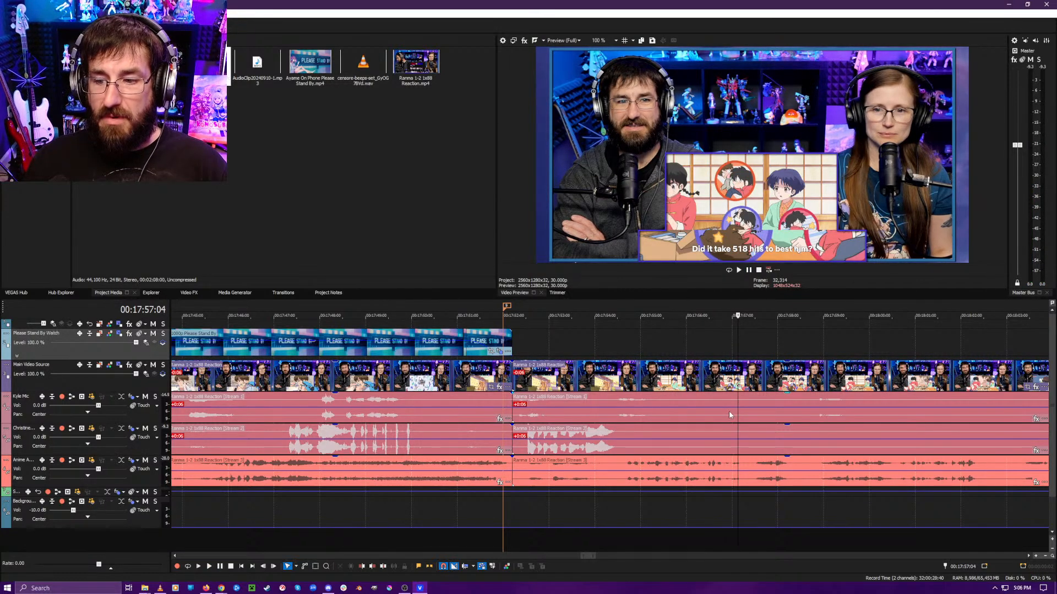
{"action": "key", "text": "space"}
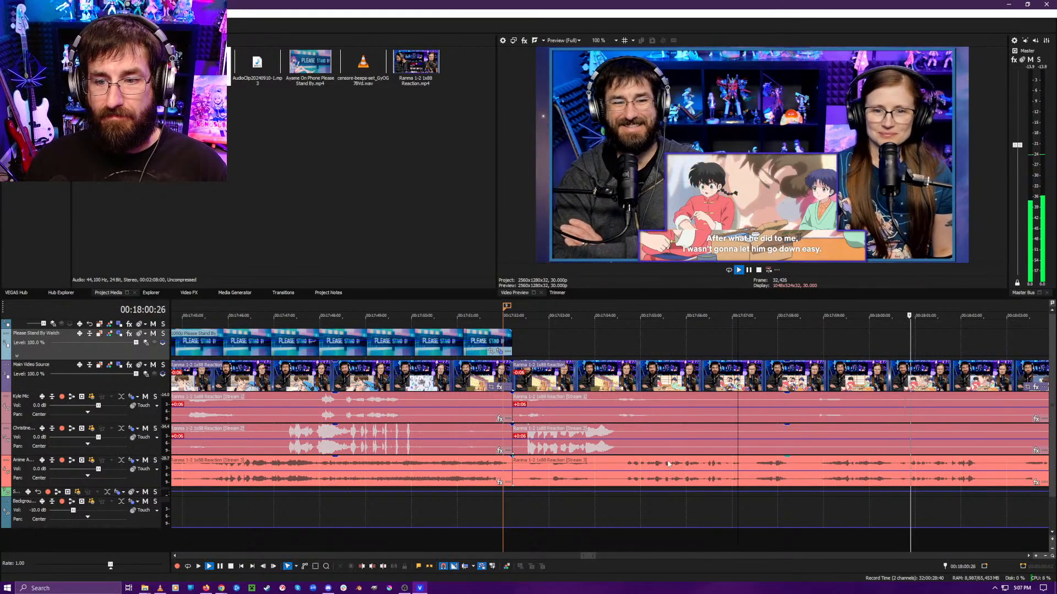
{"action": "key", "text": "space"}
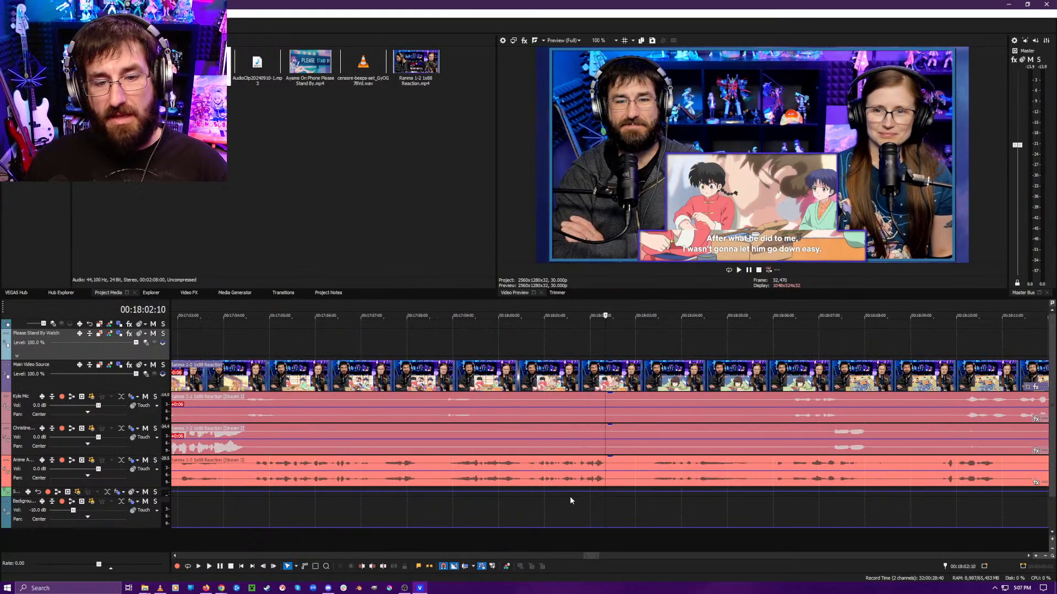
{"action": "left_click", "coordinate": [276, 520]}
{"action": "key", "text": "space"}
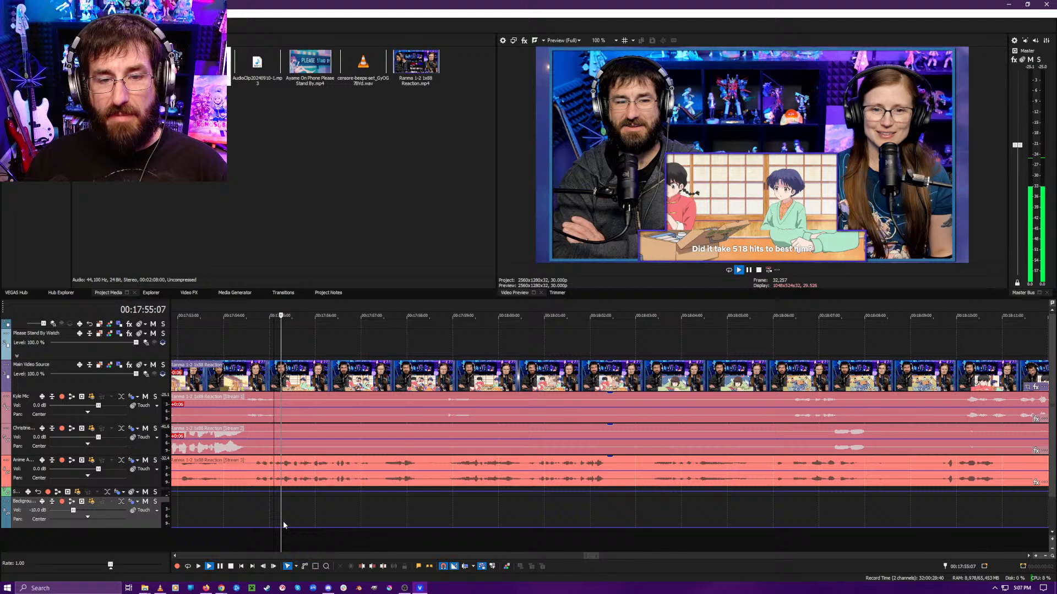
{"action": "left_click", "coordinate": [431, 530]}
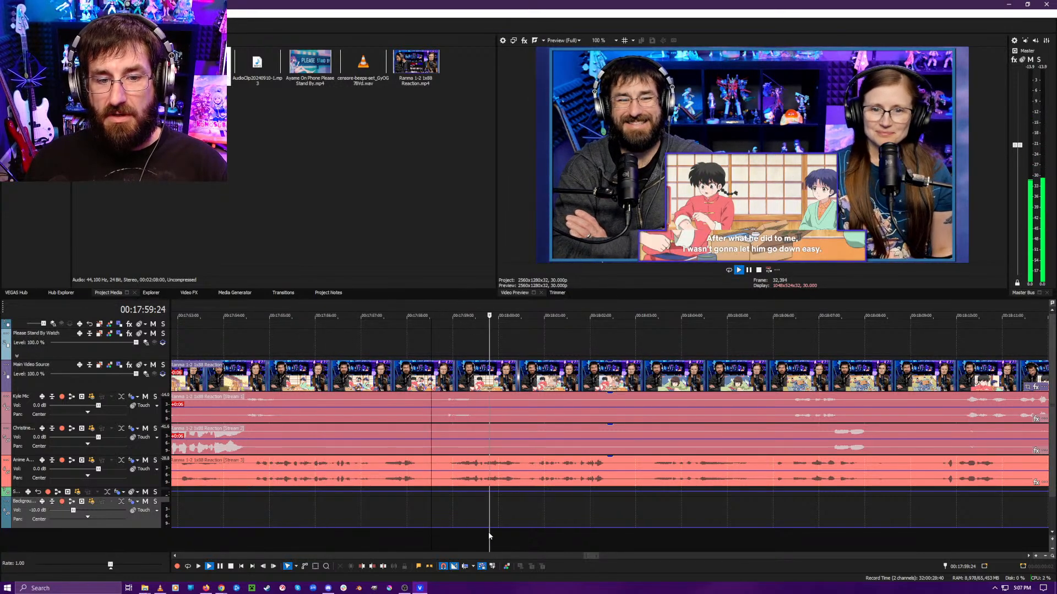
- Play up to the end of the kick dialogue line and split the main video and its audio tracks at 00:18:02:13
{"action": "key", "text": "space"}
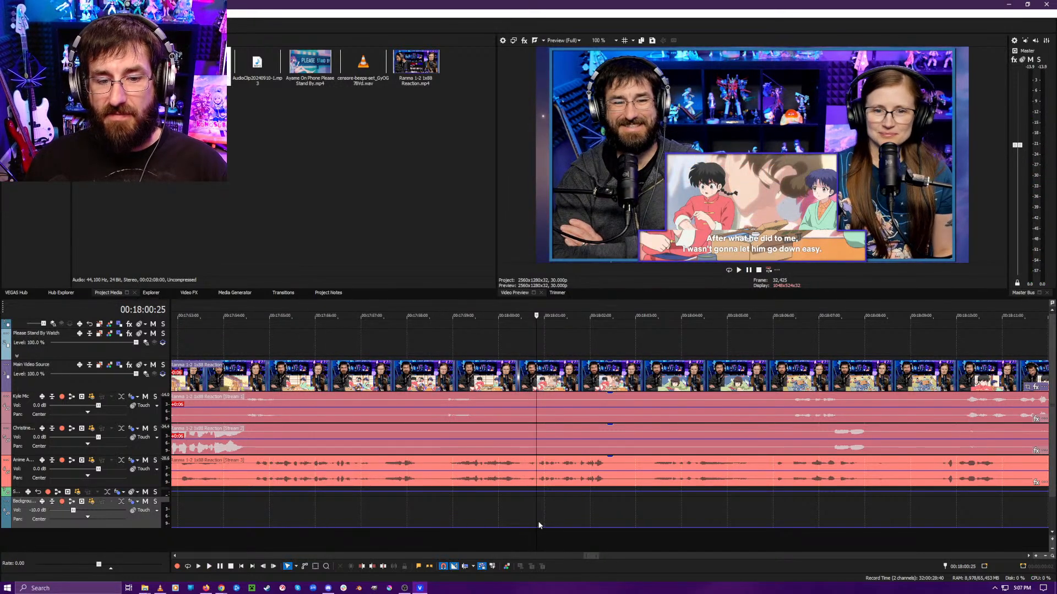
{"action": "key", "text": "space"}
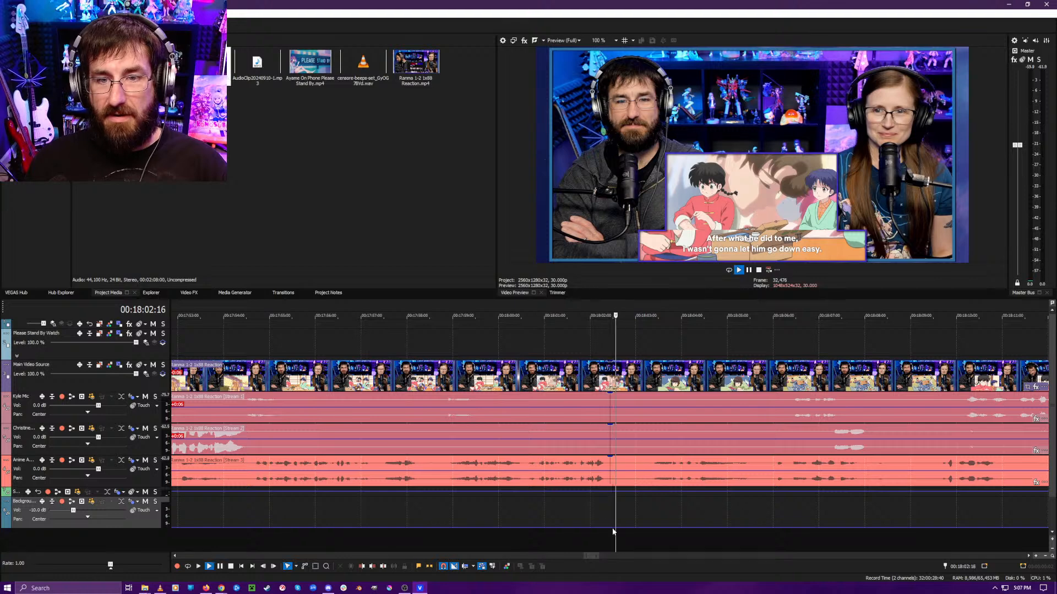
{"action": "key", "text": "space"}
{"action": "key", "text": "s"}
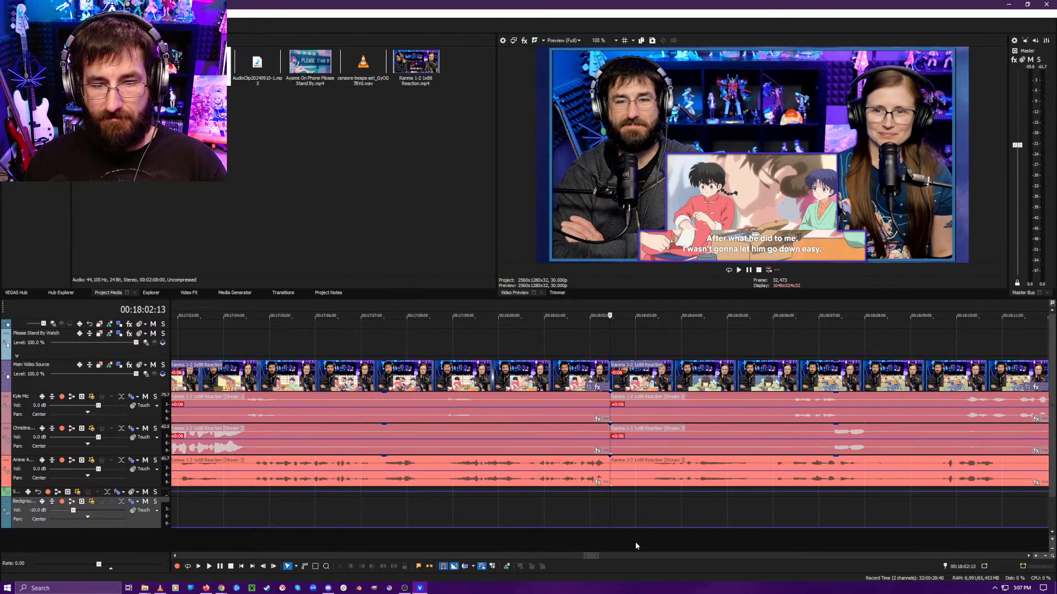
- Trim the start of the video and audio clips after the split up to 00:18:03:08, close the gap and play on
{"action": "left_click", "coordinate": [653, 549]}
{"action": "left_click", "coordinate": [648, 547]}
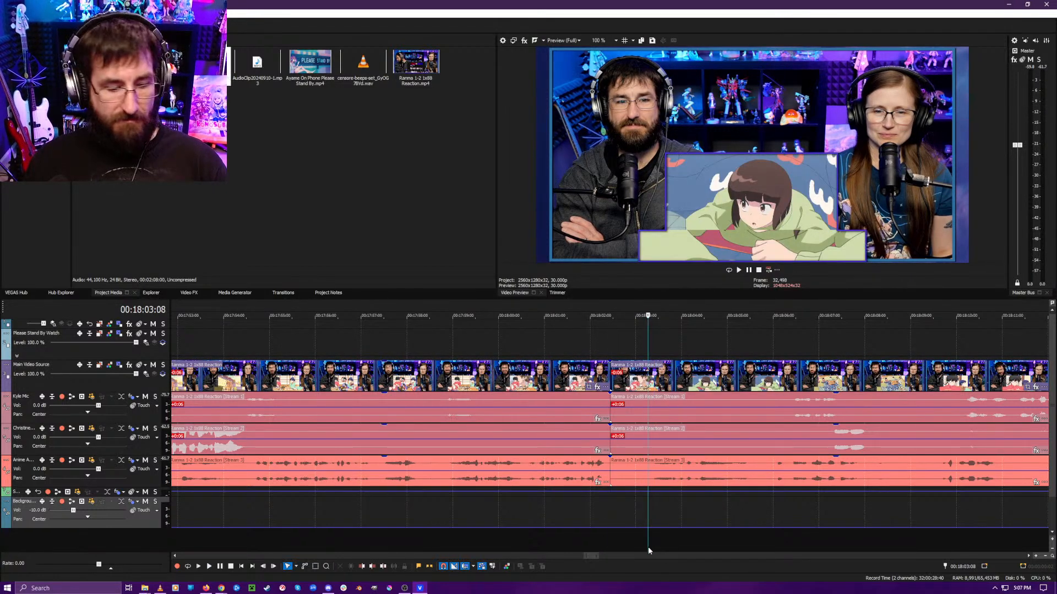
{"action": "scroll", "coordinate": [626, 539], "scroll_direction": "down", "scroll_amount": 5}
{"action": "key", "text": "space"}
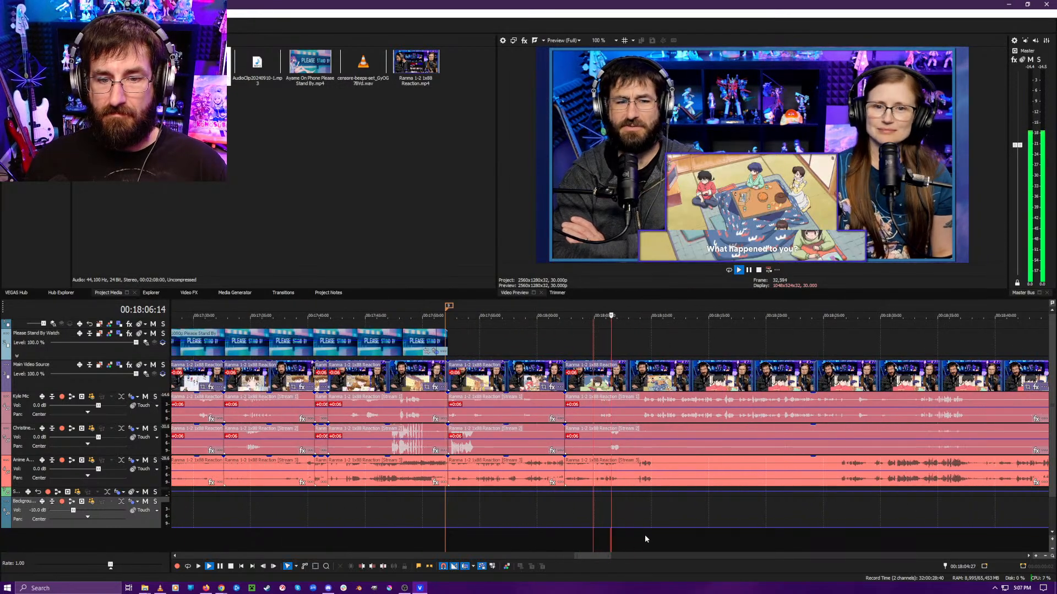
- Stop playback and label the marker at the end of the Please Stand By clips "Back Home"
{"action": "scroll", "coordinate": [638, 537], "scroll_direction": "down", "scroll_amount": 3}
{"action": "key", "text": "space"}
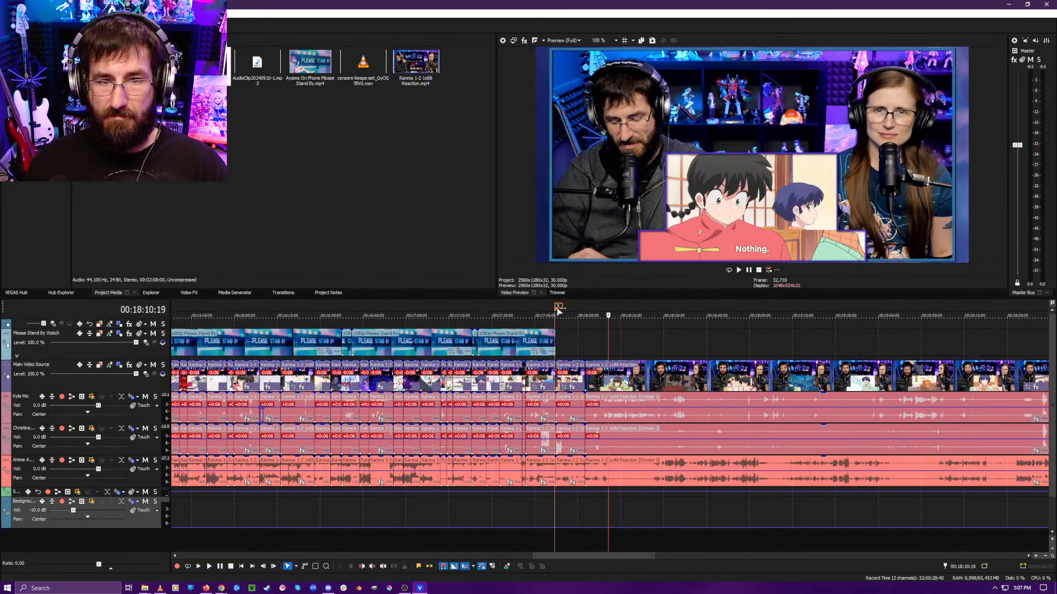
{"action": "right_click", "coordinate": [558, 308]}
{"action": "left_click", "coordinate": [577, 322]}
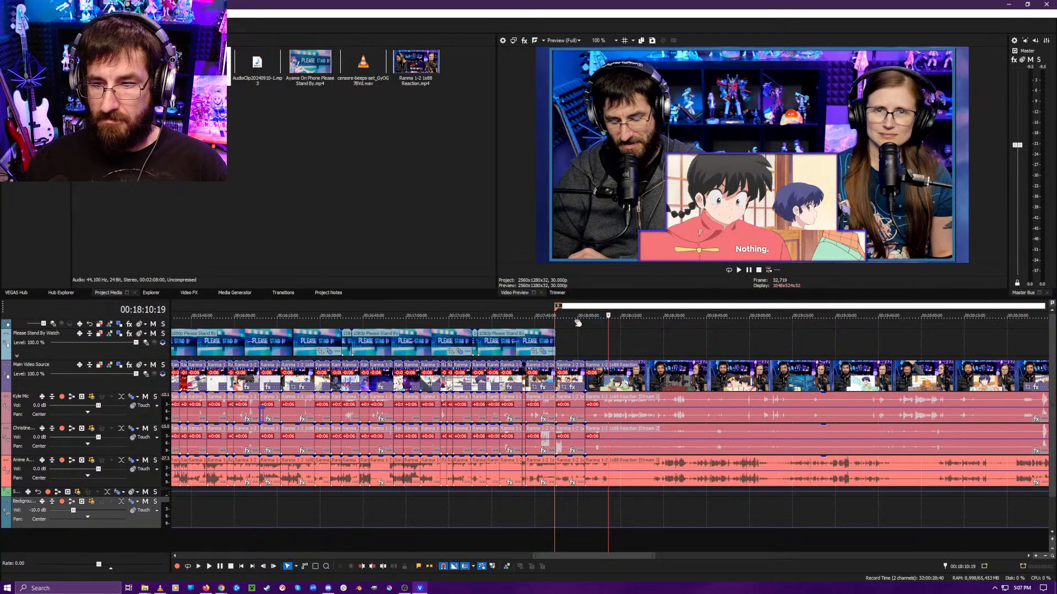
{"action": "type", "text": "Bal"}
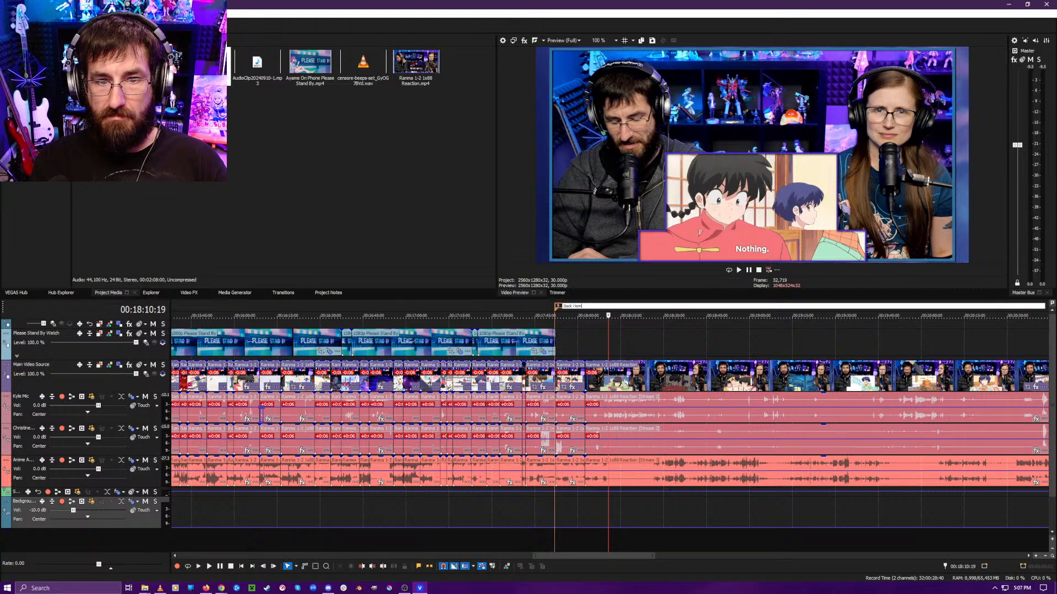
{"action": "key", "text": "Return"}
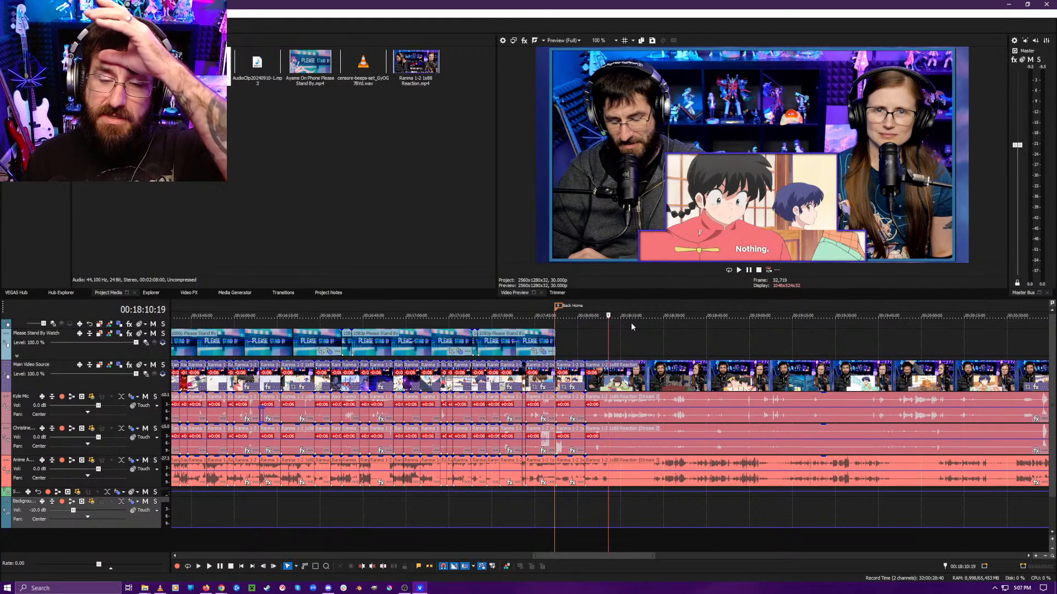
- Examine the Please Stand By clips and the edited footage on both sides of the Back Home marker
{"action": "left_click", "coordinate": [407, 348]}
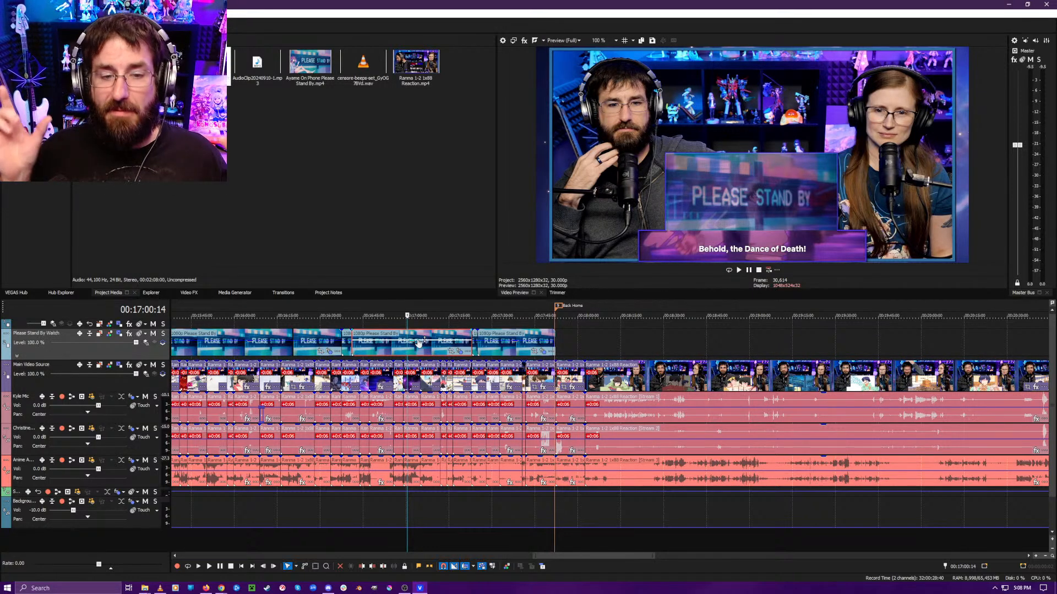
{"action": "left_click", "coordinate": [600, 347]}
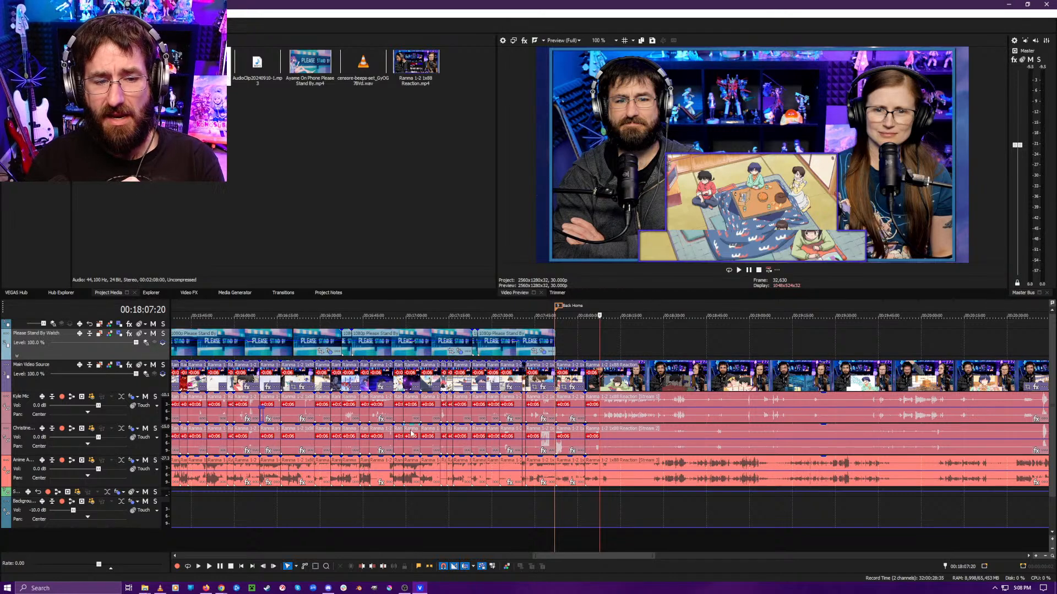
{"action": "scroll", "coordinate": [526, 501], "scroll_direction": "up", "scroll_amount": 3}
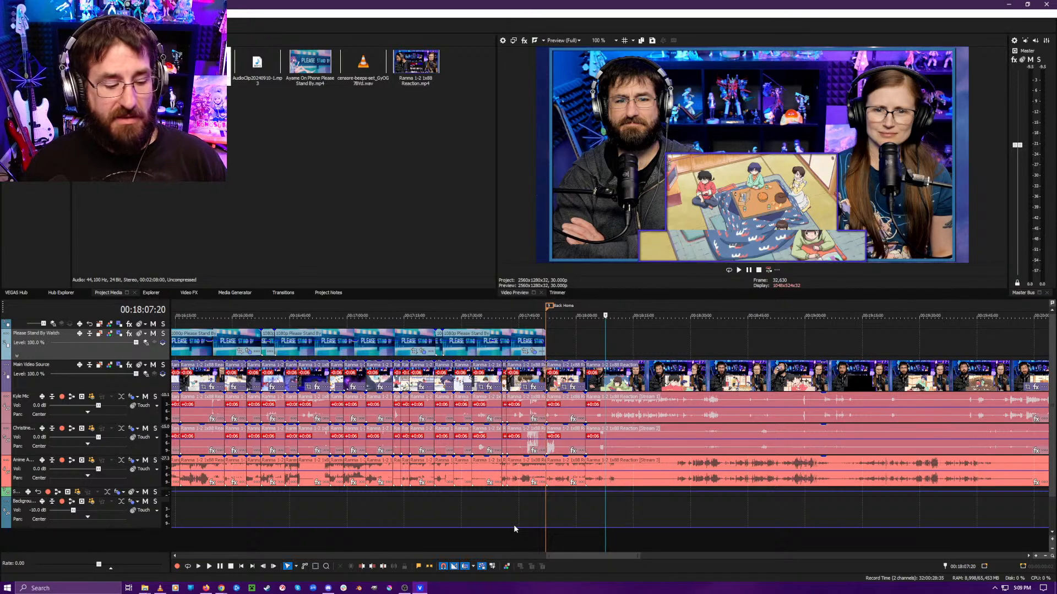
{"action": "left_click", "coordinate": [540, 540]}
{"action": "scroll", "coordinate": [546, 539], "scroll_direction": "up", "scroll_amount": 8}
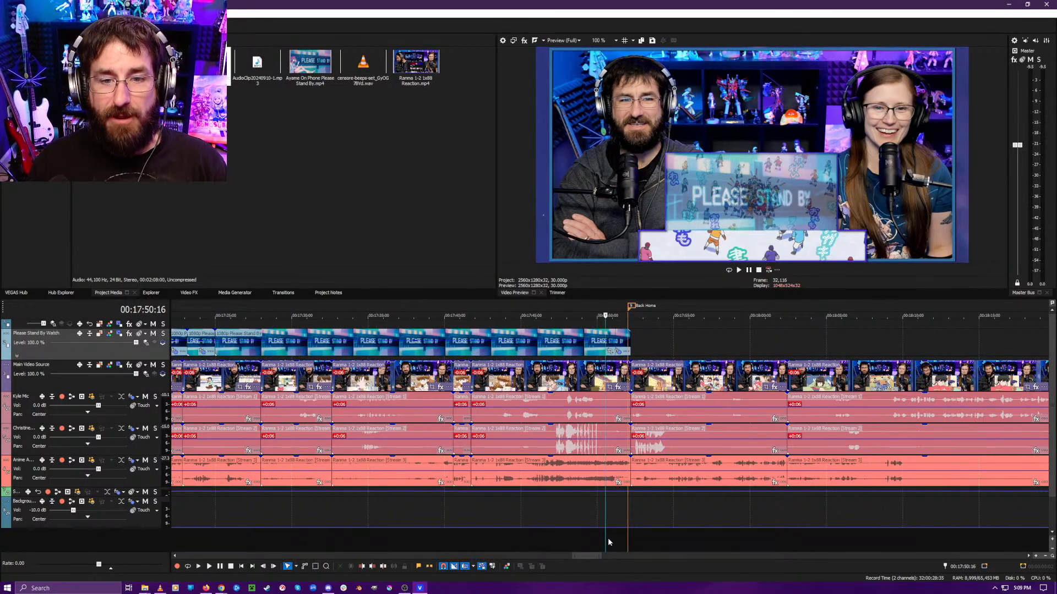
{"action": "scroll", "coordinate": [633, 535], "scroll_direction": "down", "scroll_amount": 5}
{"action": "left_click", "coordinate": [646, 537]}
{"action": "scroll", "coordinate": [655, 535], "scroll_direction": "up", "scroll_amount": 2}
{"action": "scroll", "coordinate": [658, 534], "scroll_direction": "down", "scroll_amount": 1}
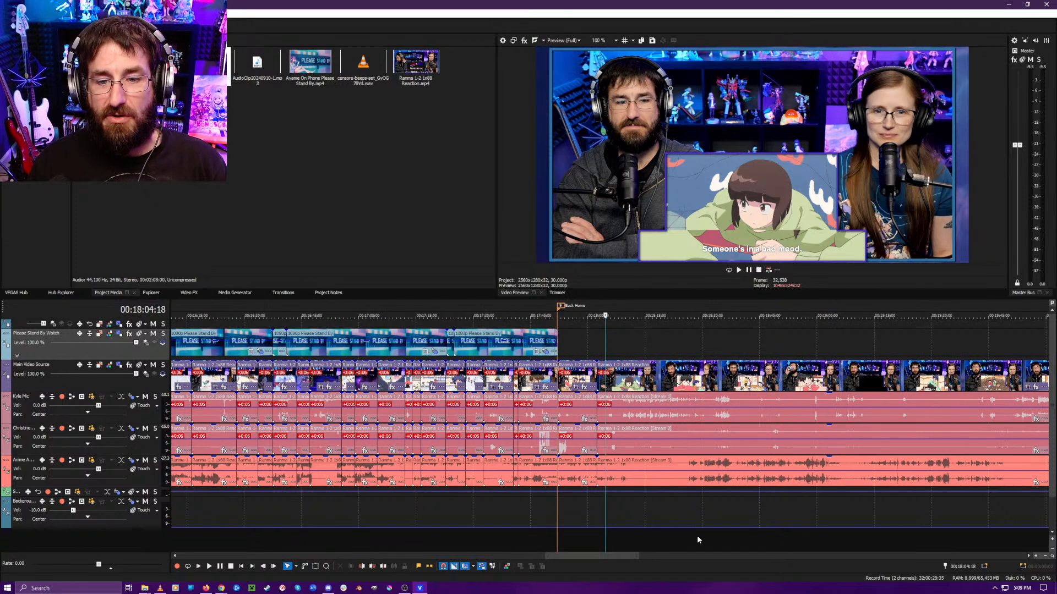
- Play the footage around 00:18:28 and split the main video and its audio tracks at 00:18:29:08
{"action": "left_click", "coordinate": [697, 536]}
{"action": "scroll", "coordinate": [696, 536], "scroll_direction": "up", "scroll_amount": 4}
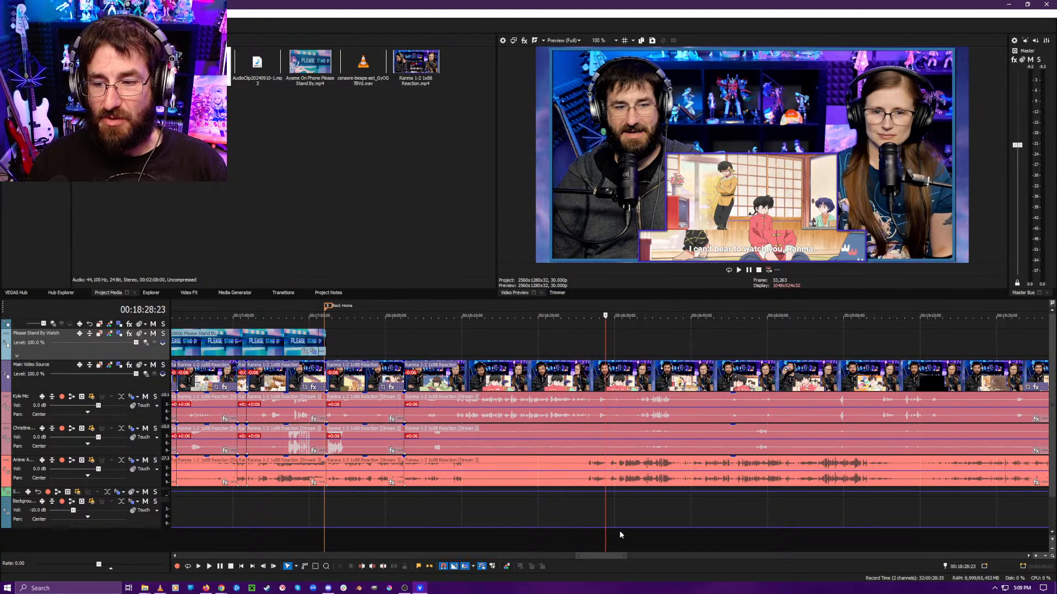
{"action": "scroll", "coordinate": [622, 529], "scroll_direction": "up", "scroll_amount": 2}
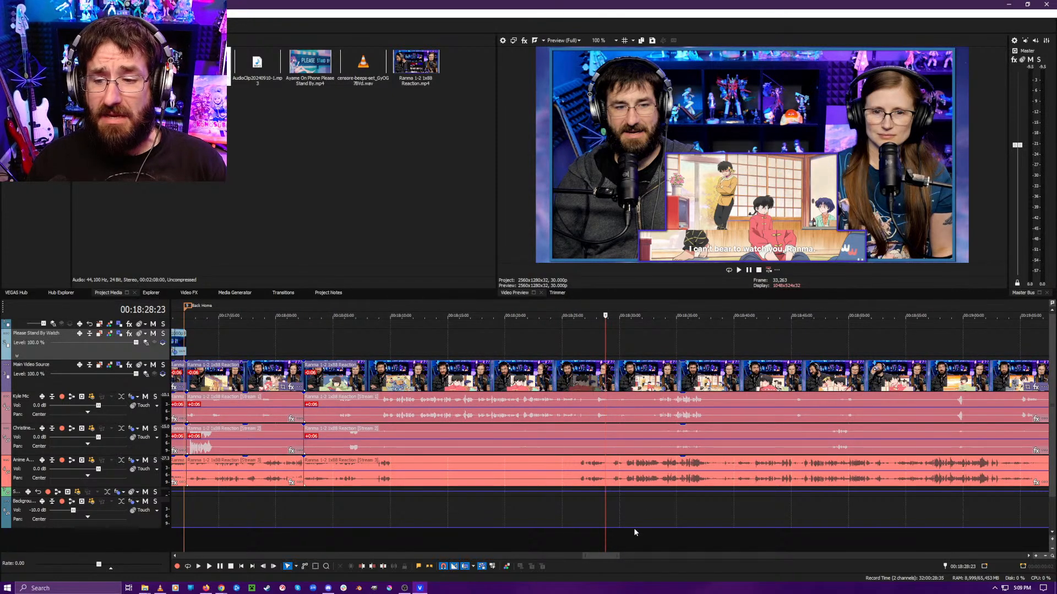
{"action": "key", "text": "space"}
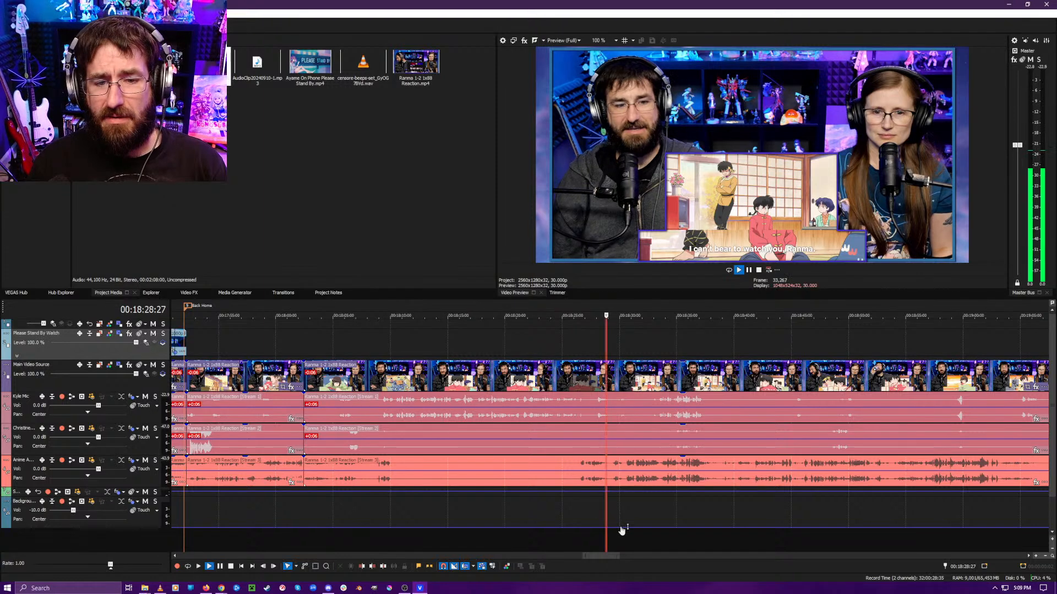
{"action": "scroll", "coordinate": [624, 531], "scroll_direction": "up", "scroll_amount": 3}
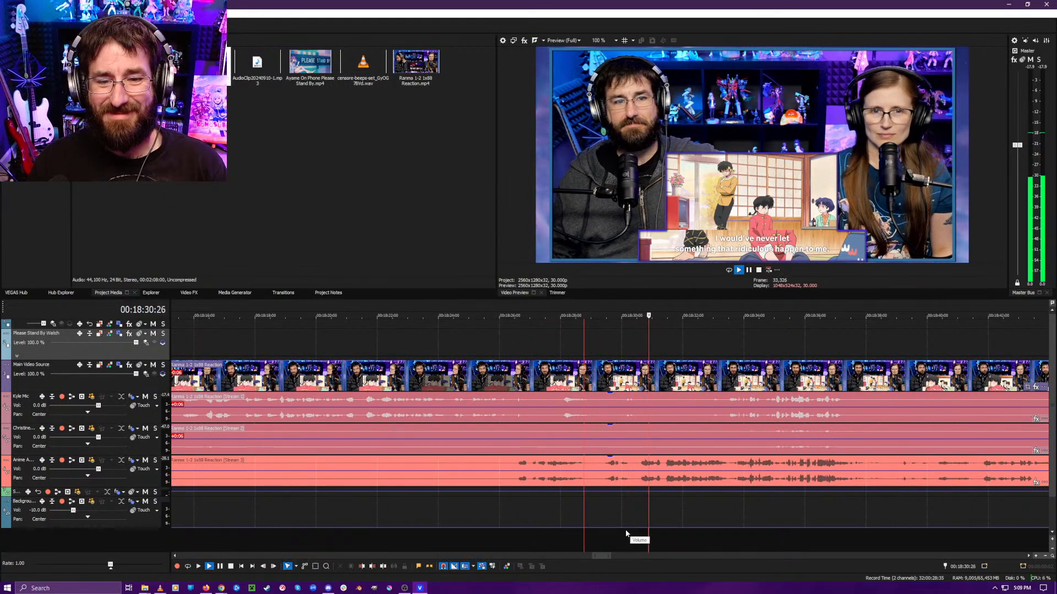
{"action": "left_click", "coordinate": [556, 536]}
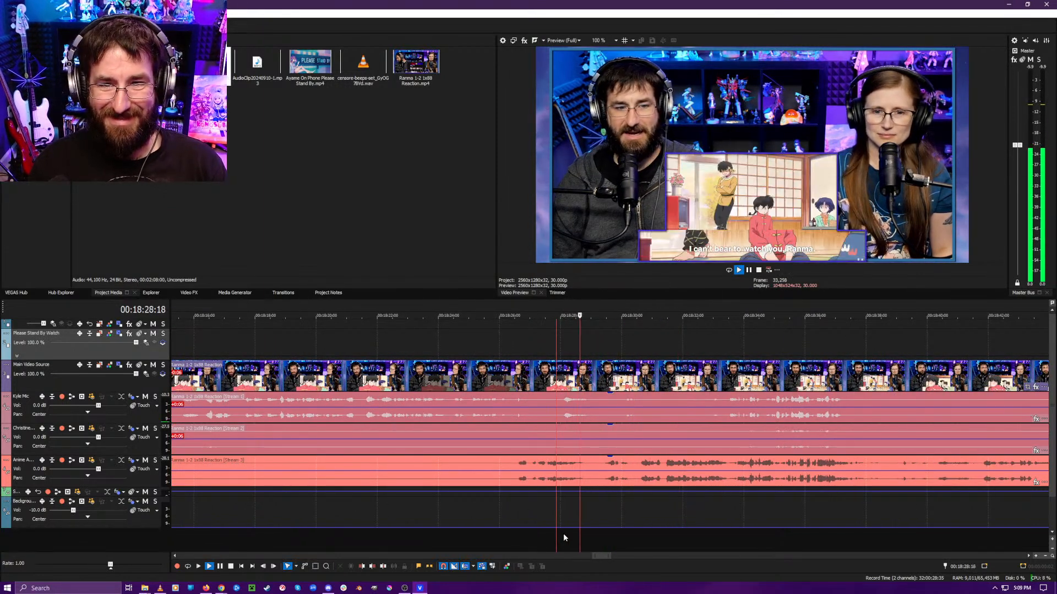
{"action": "key", "text": "space"}
{"action": "key", "text": "s"}
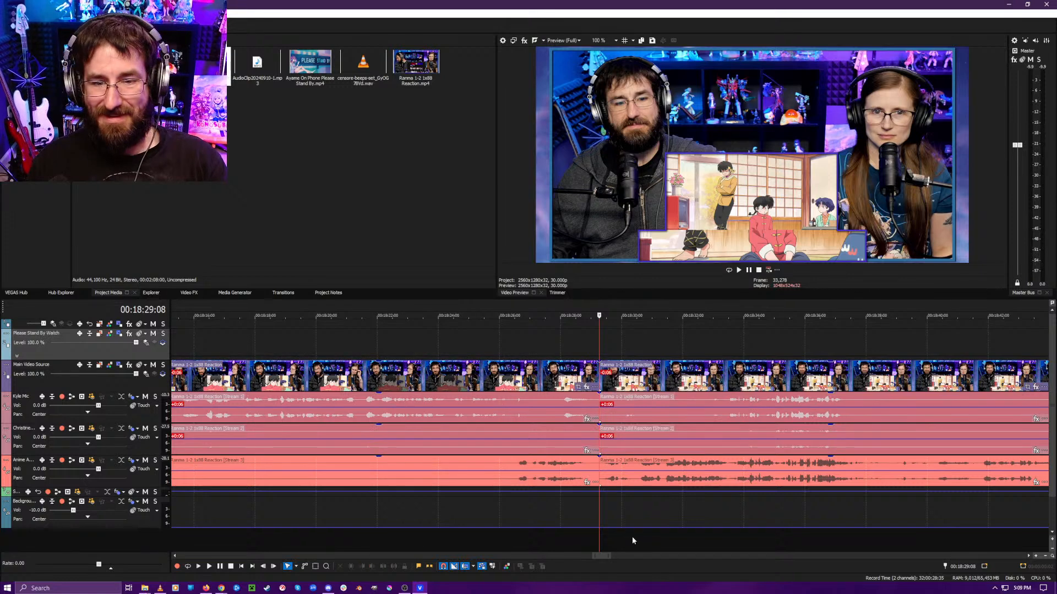
- Trim the clips after the 00:18:29:08 split to start at about 00:18:30:20, close the gap and play across the join
{"action": "left_click", "coordinate": [632, 536]}
{"action": "key", "text": "space"}
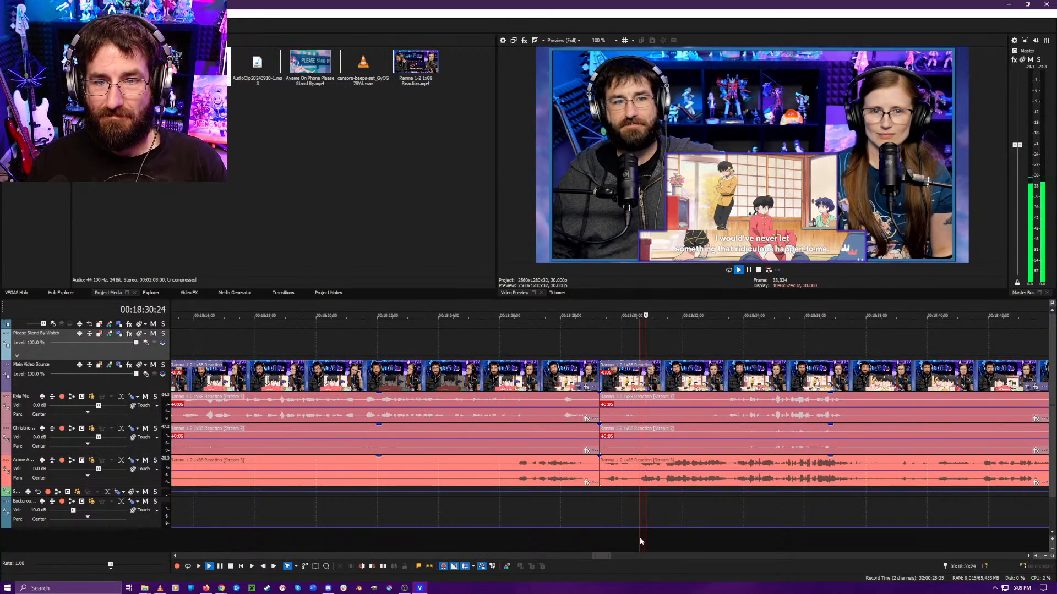
{"action": "left_click", "coordinate": [640, 536]}
{"action": "left_click", "coordinate": [642, 537]}
{"action": "key", "text": "space"}
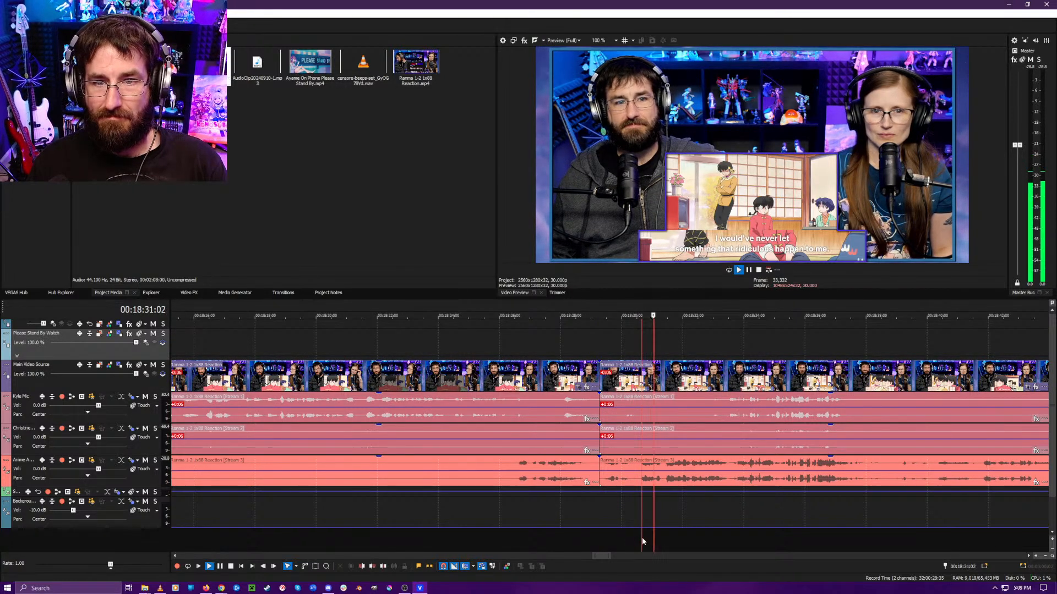
{"action": "key", "text": "space"}
{"action": "key", "text": "space"}
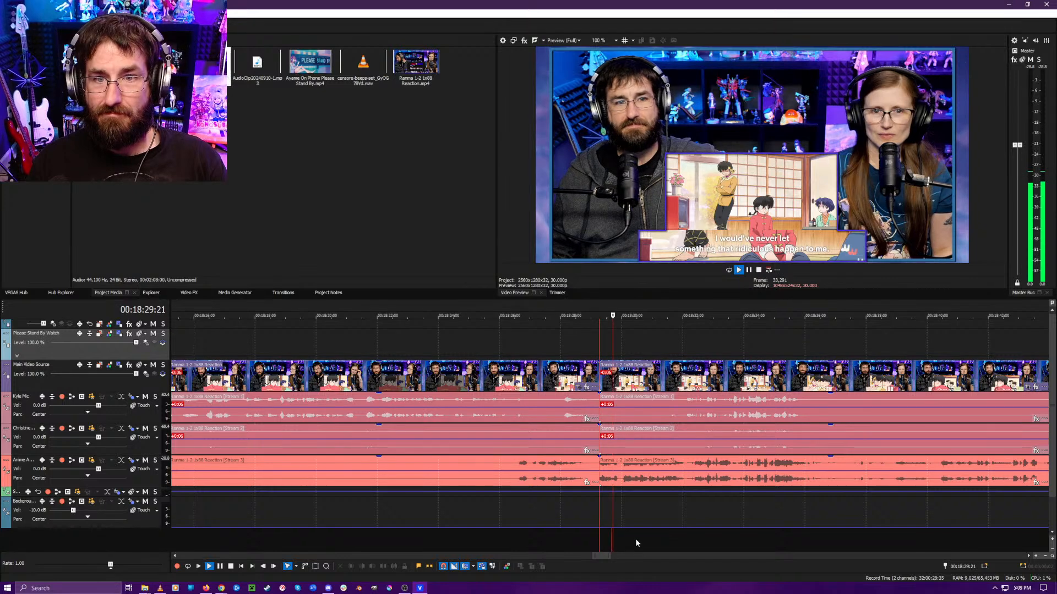
{"action": "left_click", "coordinate": [561, 534]}
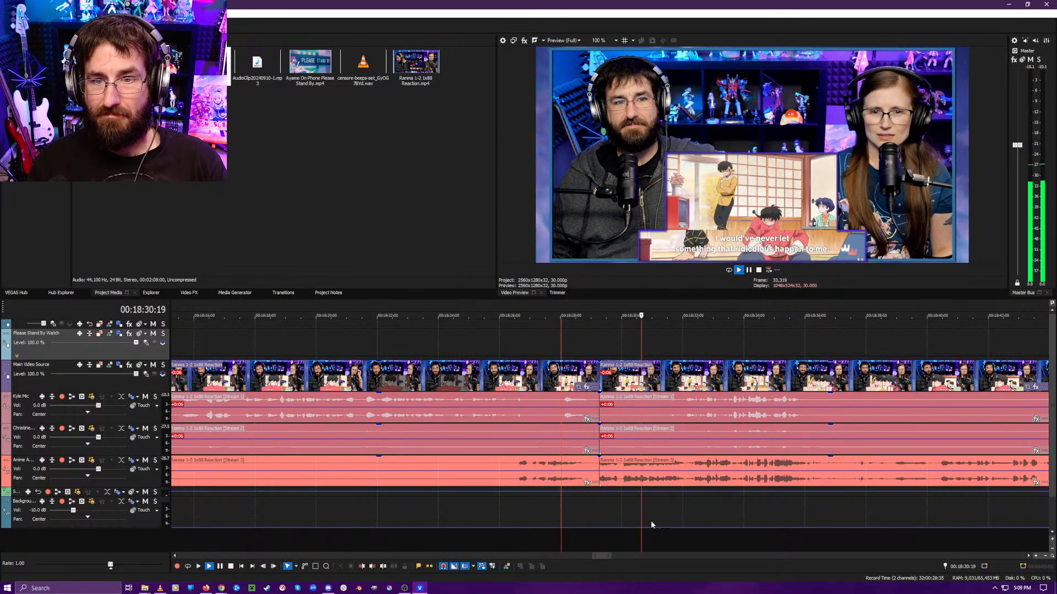
- Play past the skating shoes dialogue and split the main video and its audio tracks at 00:18:37:13
{"action": "scroll", "coordinate": [629, 523], "scroll_direction": "up", "scroll_amount": 2}
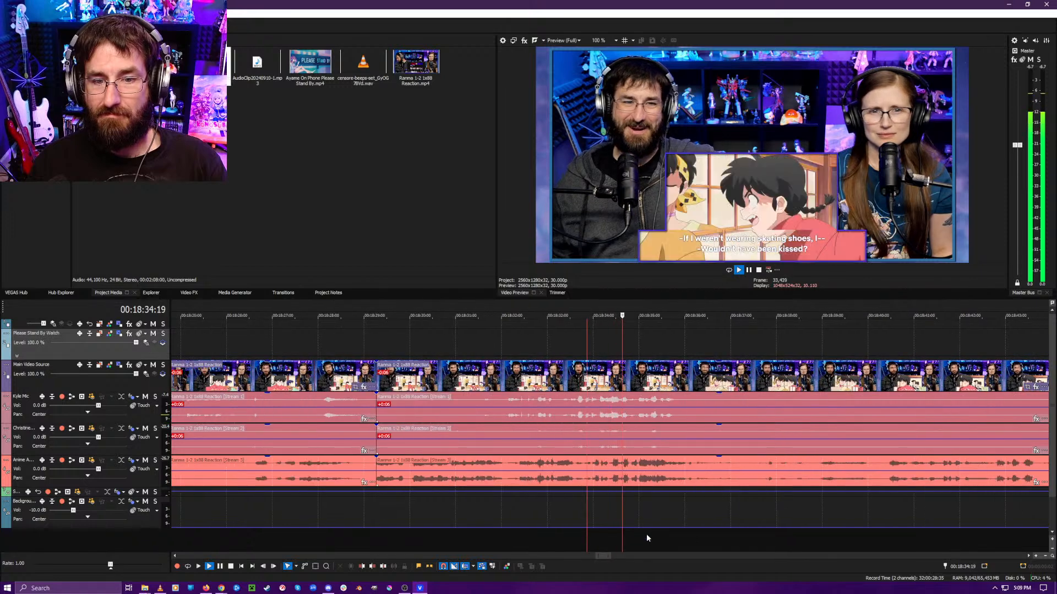
{"action": "left_click", "coordinate": [647, 533]}
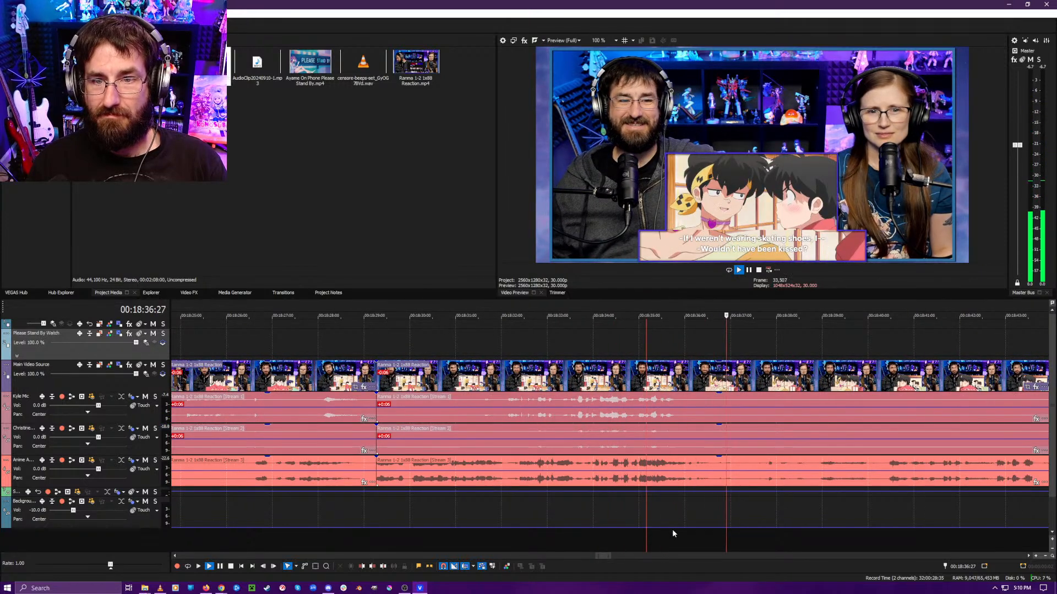
{"action": "key", "text": "Return"}
{"action": "key", "text": "s"}
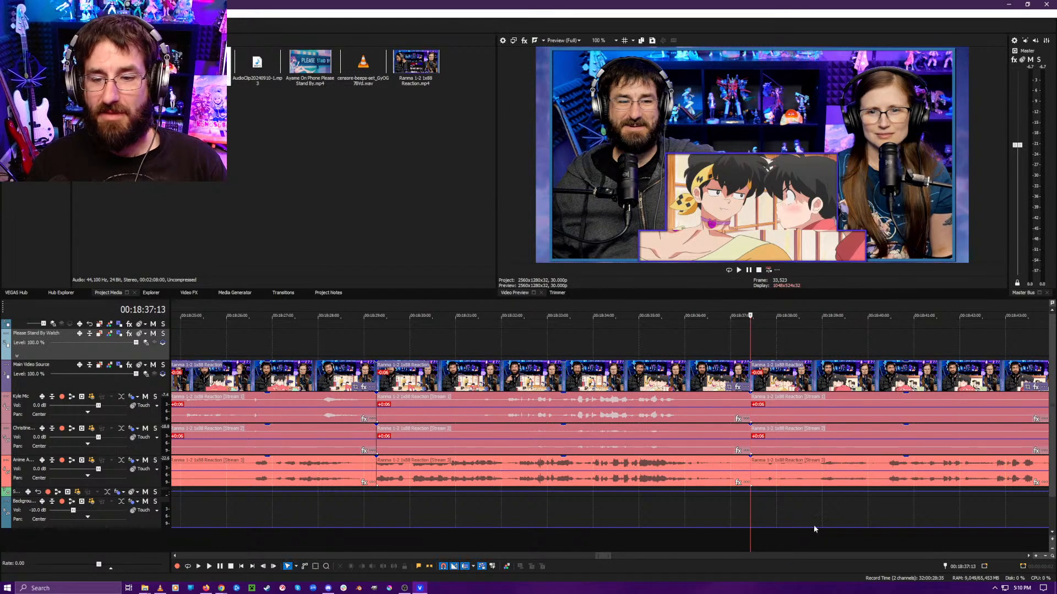
- Trim the start of the clips after the 00:18:37:13 split up to 00:18:40:08, close the gap and play on from the join
{"action": "key", "text": "Return"}
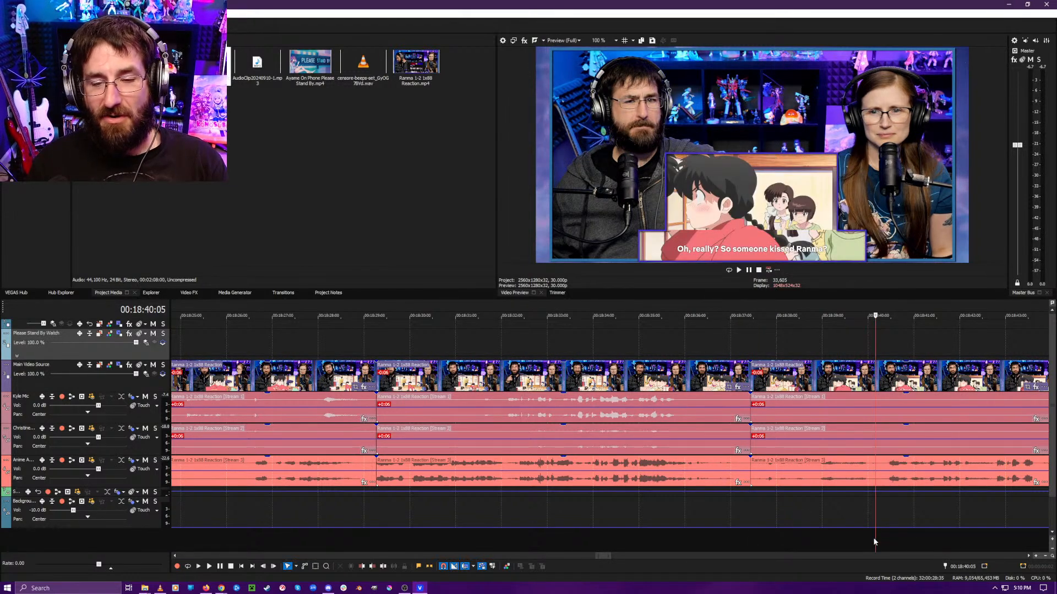
{"action": "scroll", "coordinate": [873, 537], "scroll_direction": "down", "scroll_amount": 3}
{"action": "scroll", "coordinate": [716, 514], "scroll_direction": "up", "scroll_amount": 5}
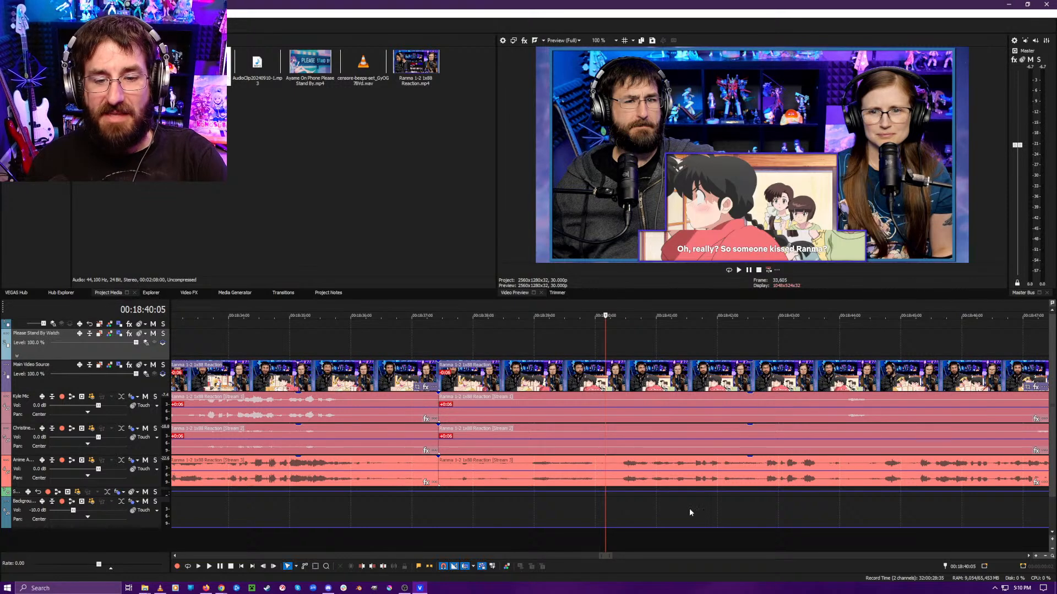
{"action": "left_click", "coordinate": [624, 530]}
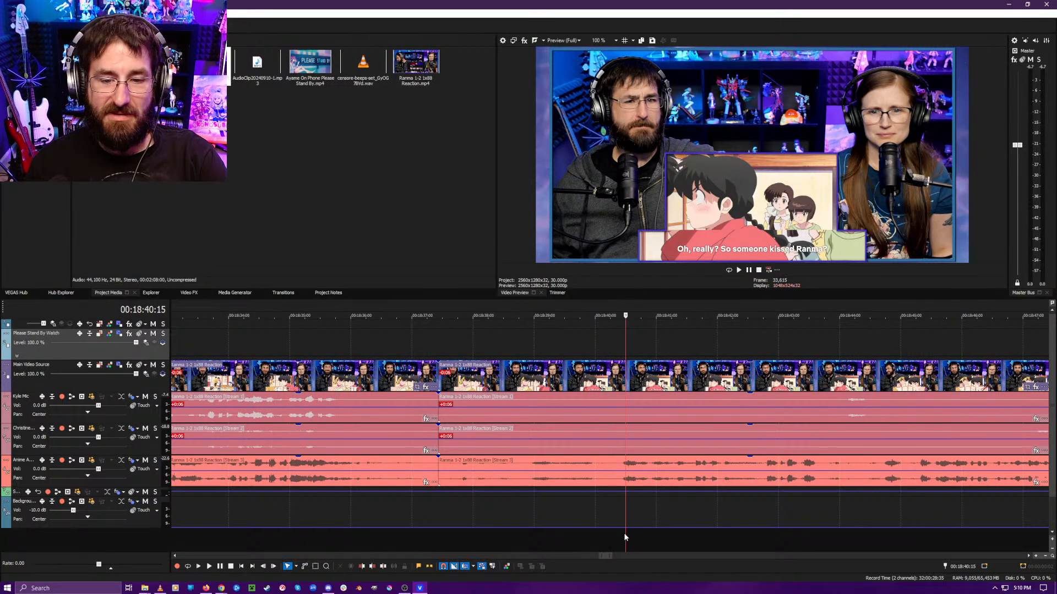
{"action": "key", "text": "space"}
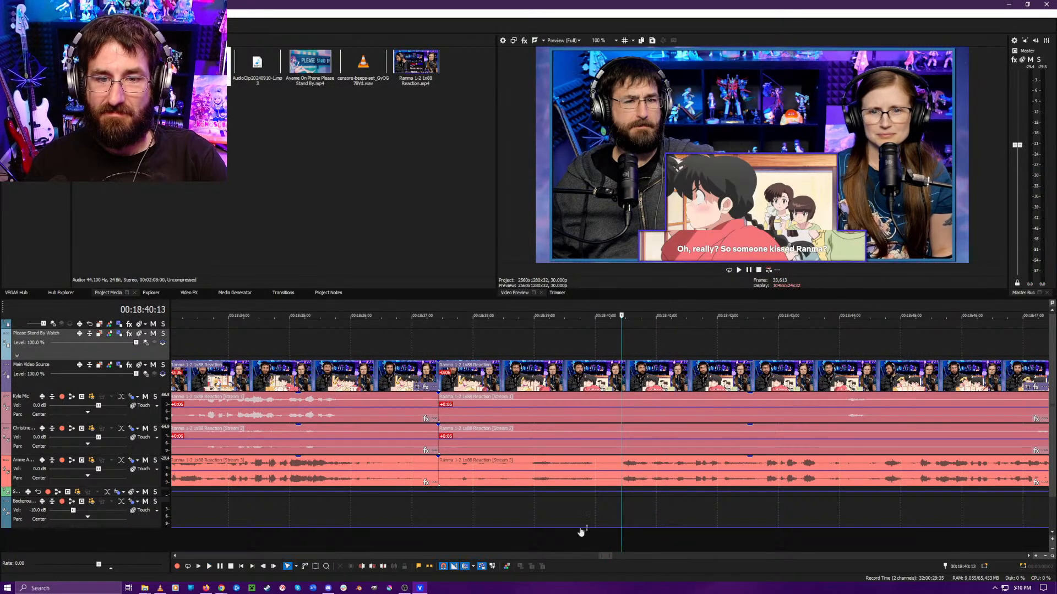
{"action": "left_click", "coordinate": [527, 534]}
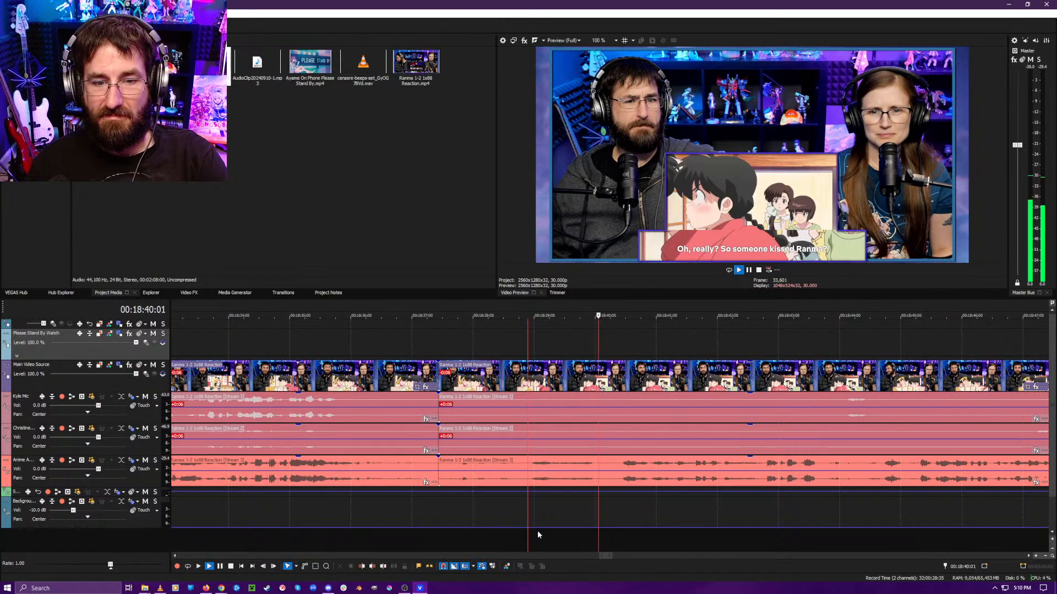
{"action": "left_click", "coordinate": [609, 531]}
{"action": "key", "text": "space"}
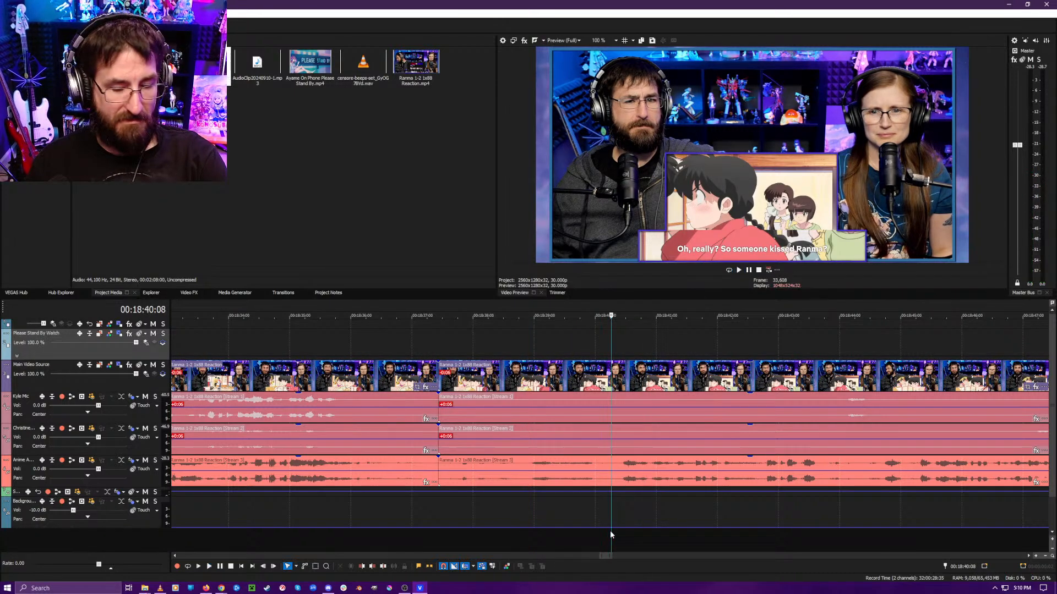
{"action": "key", "text": "ctrl+alt+Left"}
{"action": "key", "text": "space"}
{"action": "scroll", "coordinate": [601, 529], "scroll_direction": "down", "scroll_amount": 5}
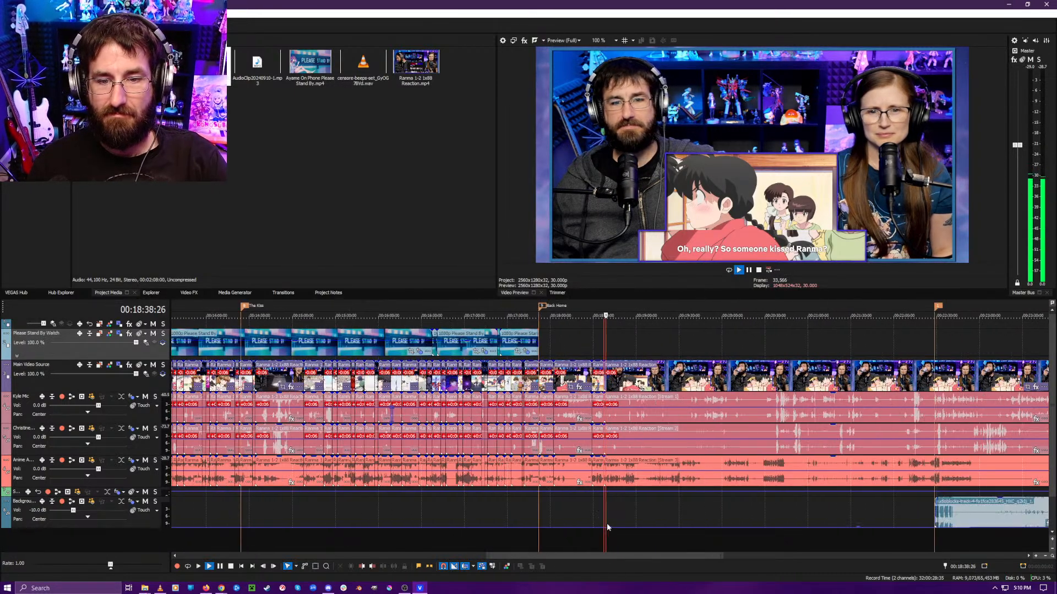
{"action": "scroll", "coordinate": [606, 524], "scroll_direction": "up", "scroll_amount": 5}
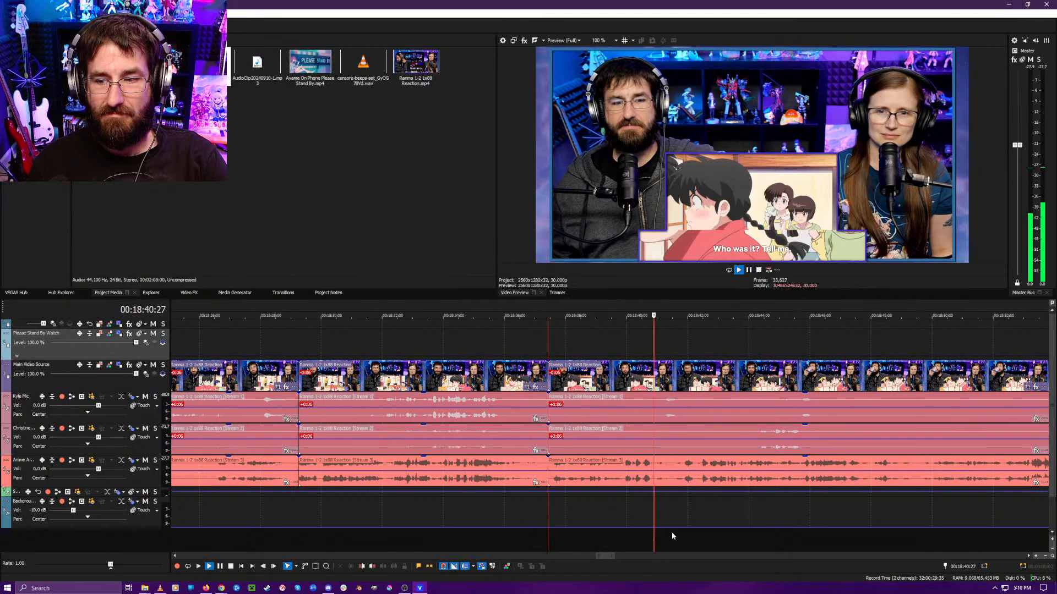
- Play through the good-looking boy dialogue and split the main video and its audio tracks at 00:18:47:28
{"action": "key", "text": "Return"}
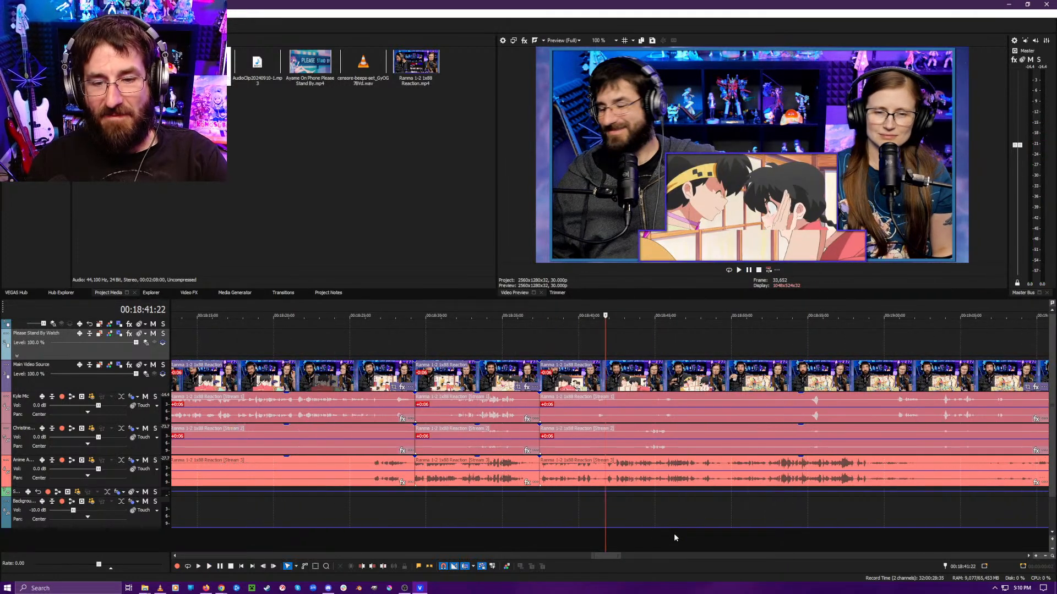
{"action": "scroll", "coordinate": [674, 534], "scroll_direction": "up", "scroll_amount": 3}
{"action": "key", "text": "space"}
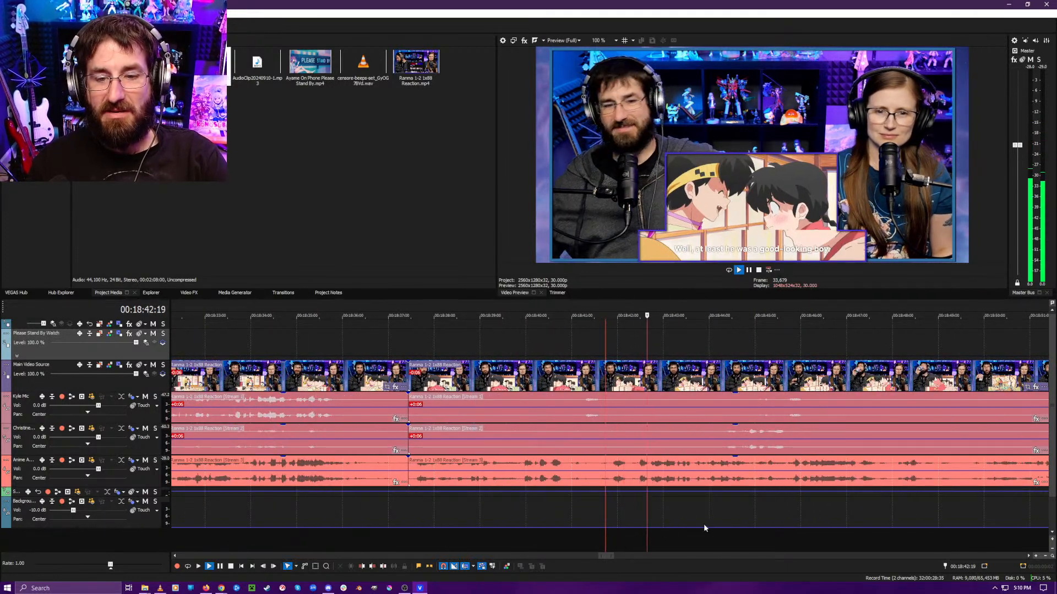
{"action": "left_click", "coordinate": [723, 531]}
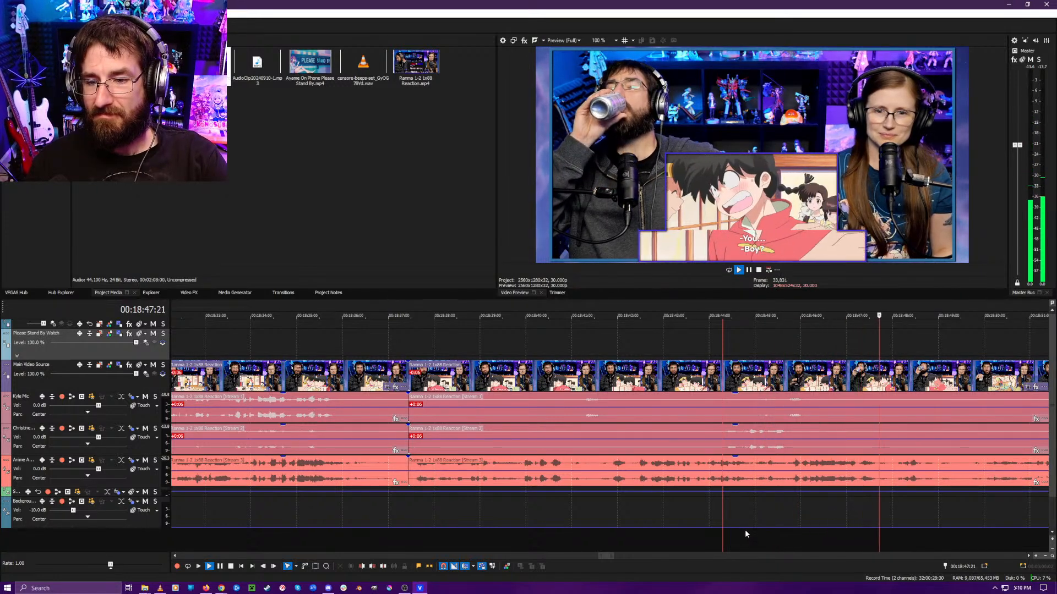
{"action": "key", "text": "space"}
{"action": "scroll", "coordinate": [759, 528], "scroll_direction": "down", "scroll_amount": 5}
{"action": "scroll", "coordinate": [771, 521], "scroll_direction": "up", "scroll_amount": 2}
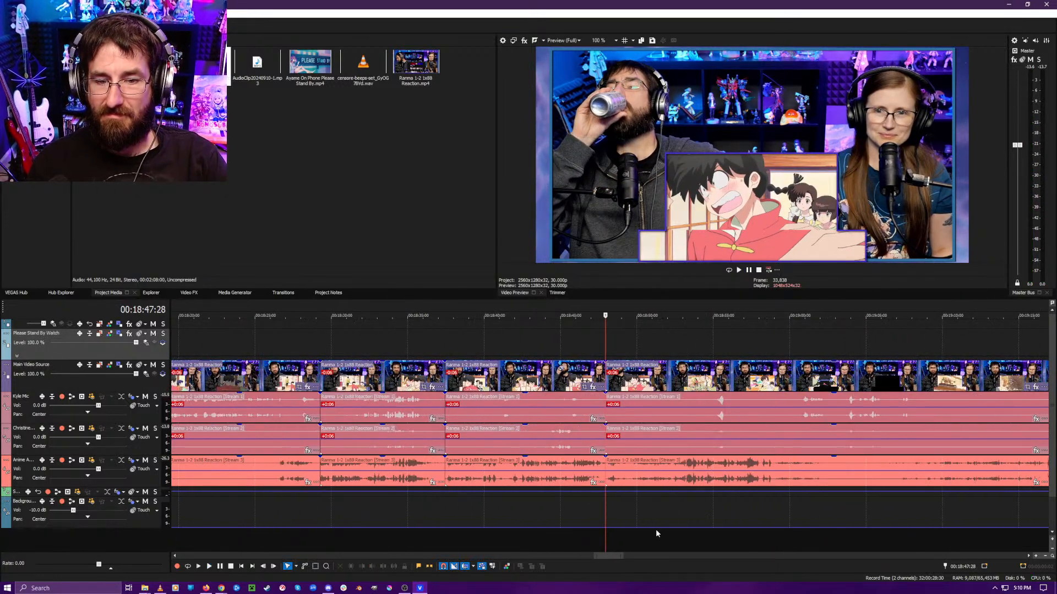
- Trim the start of the clips after the 00:18:47:28 split up to 00:18:49:25, close the gap and play across the join
{"action": "key", "text": "space"}
{"action": "scroll", "coordinate": [638, 533], "scroll_direction": "up", "scroll_amount": 3}
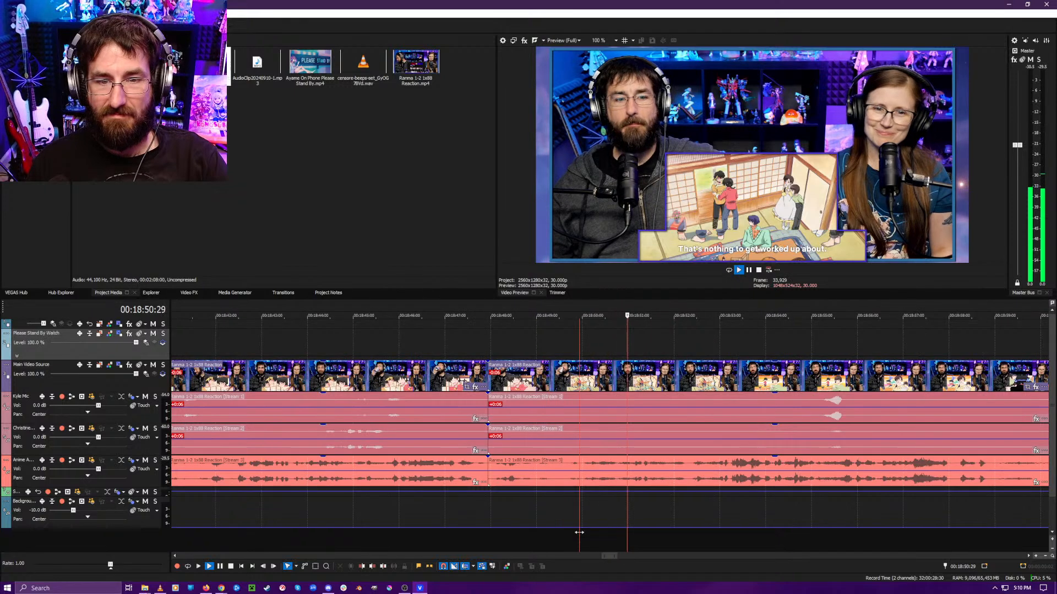
{"action": "left_click", "coordinate": [516, 532]}
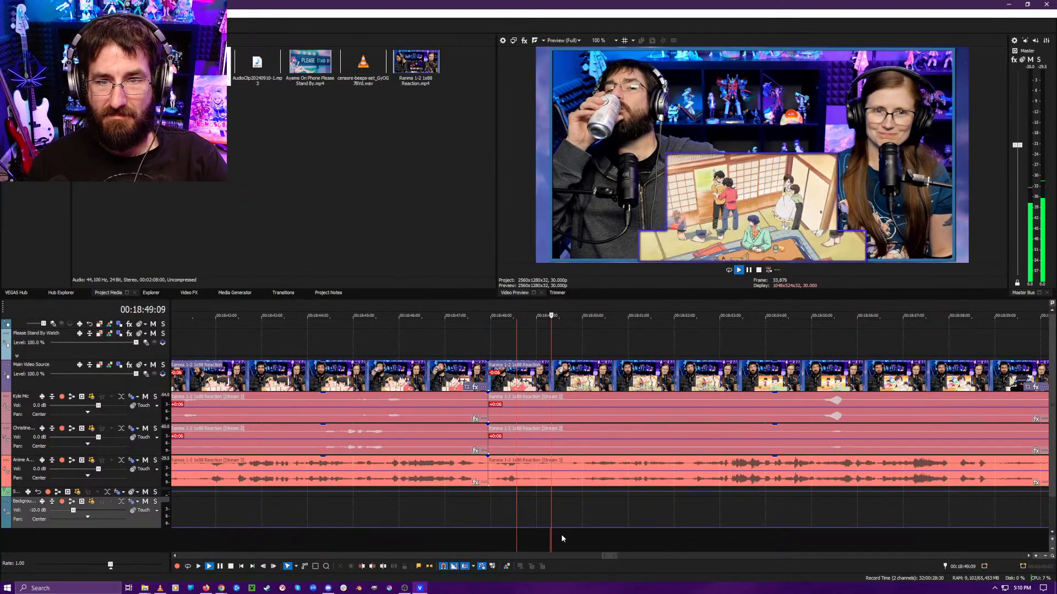
{"action": "left_click", "coordinate": [587, 534]}
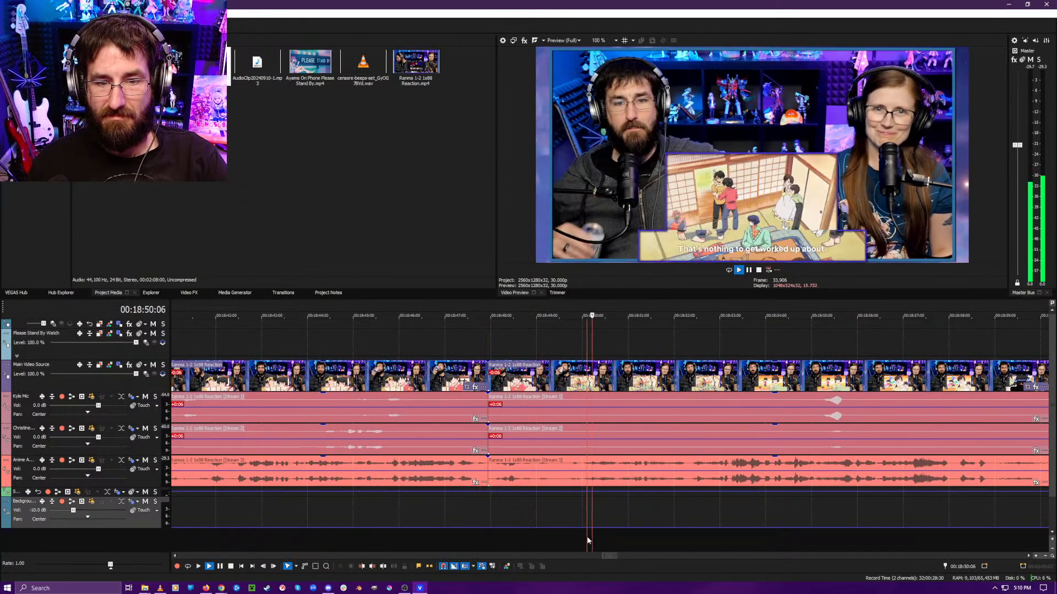
{"action": "left_click", "coordinate": [575, 542]}
{"action": "key", "text": "space"}
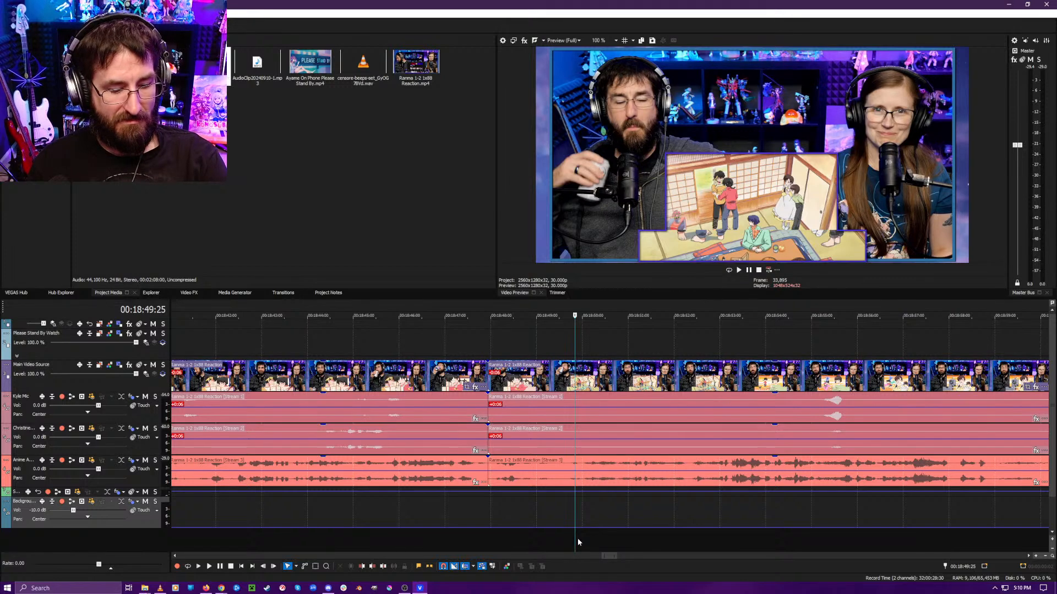
{"action": "key", "text": "alt+["}
{"action": "key", "text": "space"}
{"action": "left_click", "coordinate": [470, 530]}
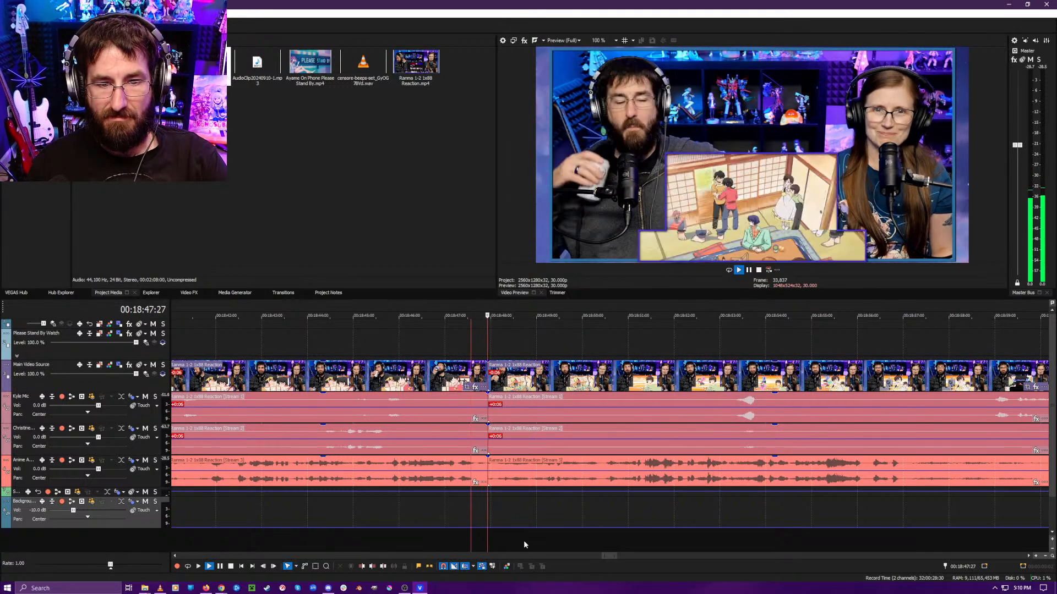
{"action": "left_click", "coordinate": [423, 534]}
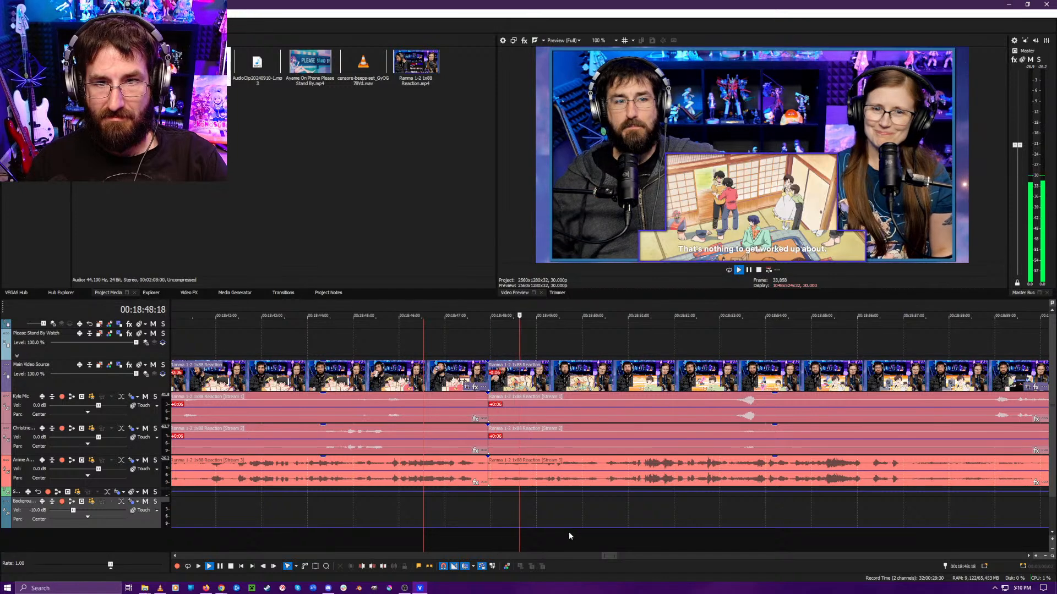
- Trim the same clips further up to 00:18:50:19, where the orange-background shot begins, close the gap and replay the join
{"action": "left_click", "coordinate": [604, 530]}
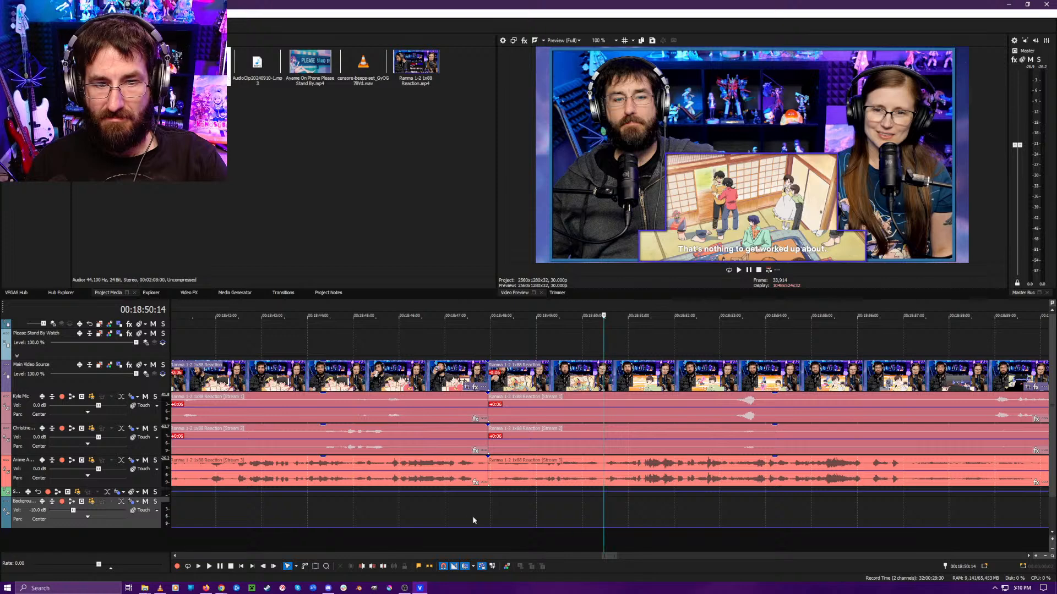
{"action": "left_click", "coordinate": [467, 523]}
{"action": "left_click", "coordinate": [608, 522]}
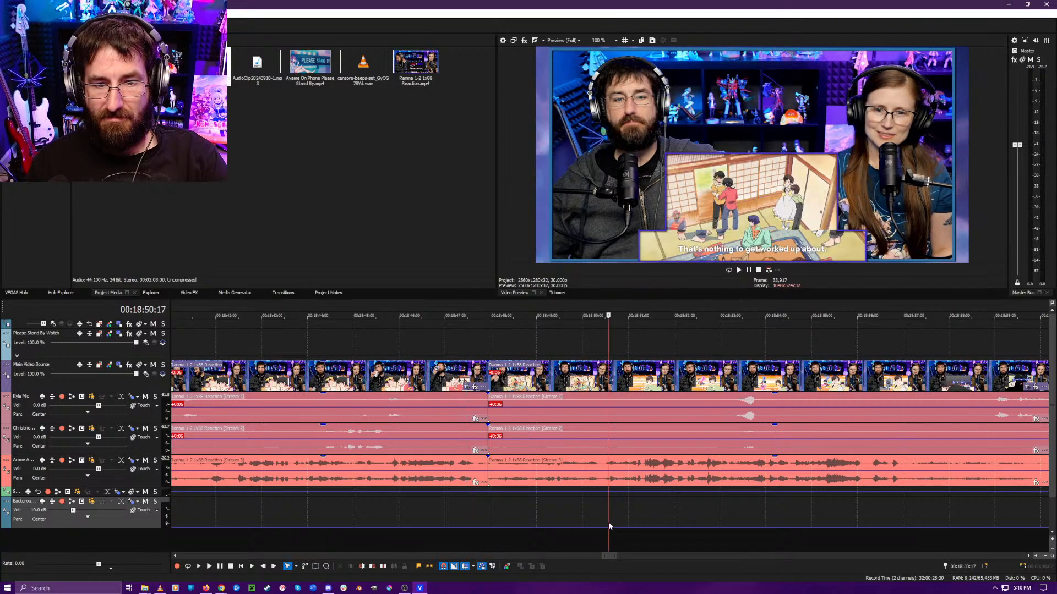
{"action": "left_click", "coordinate": [612, 523]}
{"action": "key", "text": "space"}
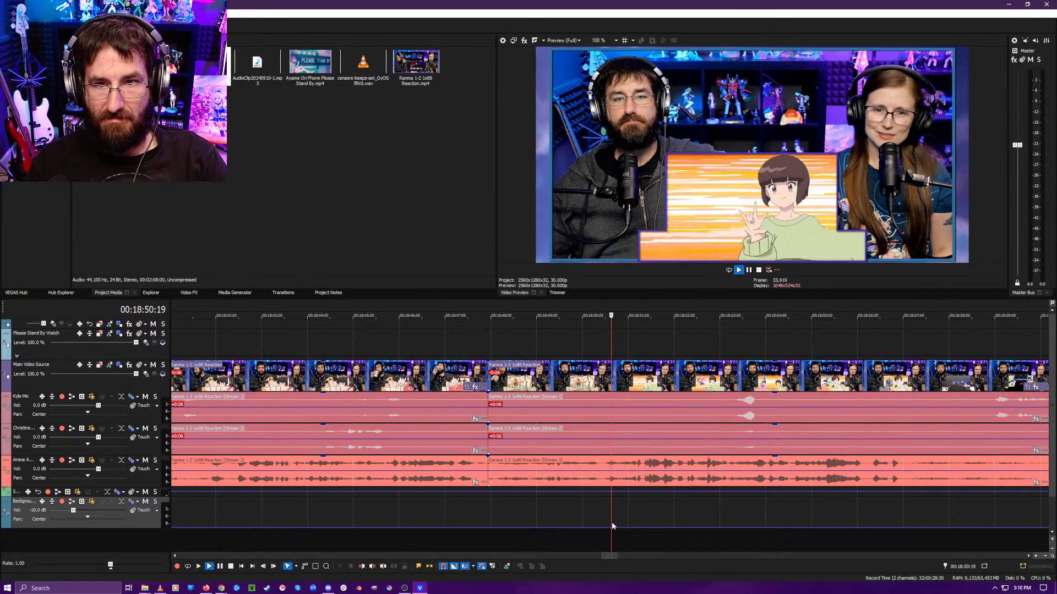
{"action": "key", "text": "space"}
{"action": "key", "text": "alt+["}
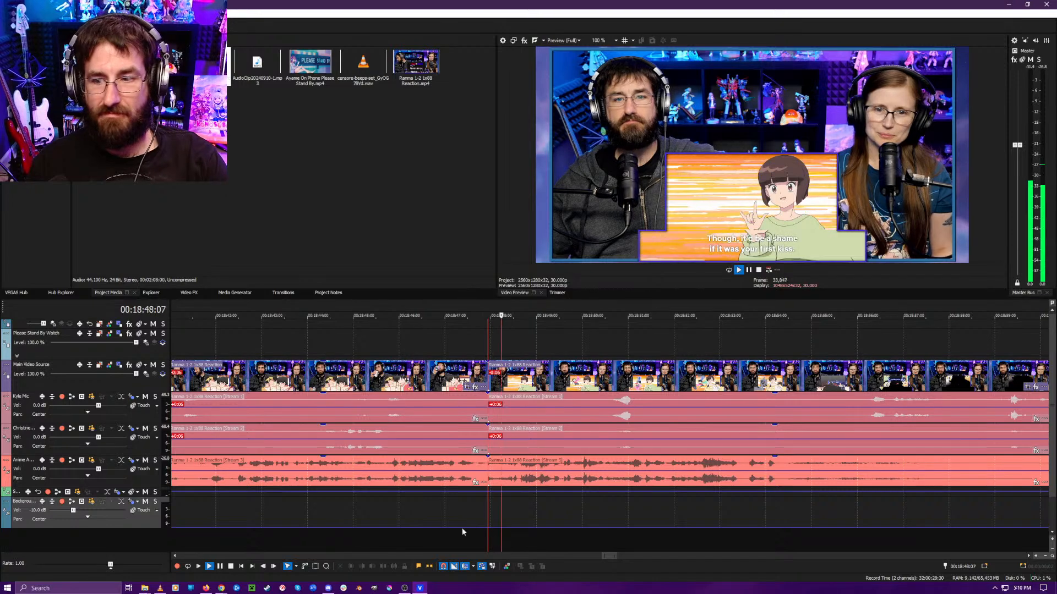
{"action": "left_click", "coordinate": [461, 528]}
{"action": "key", "text": "space"}
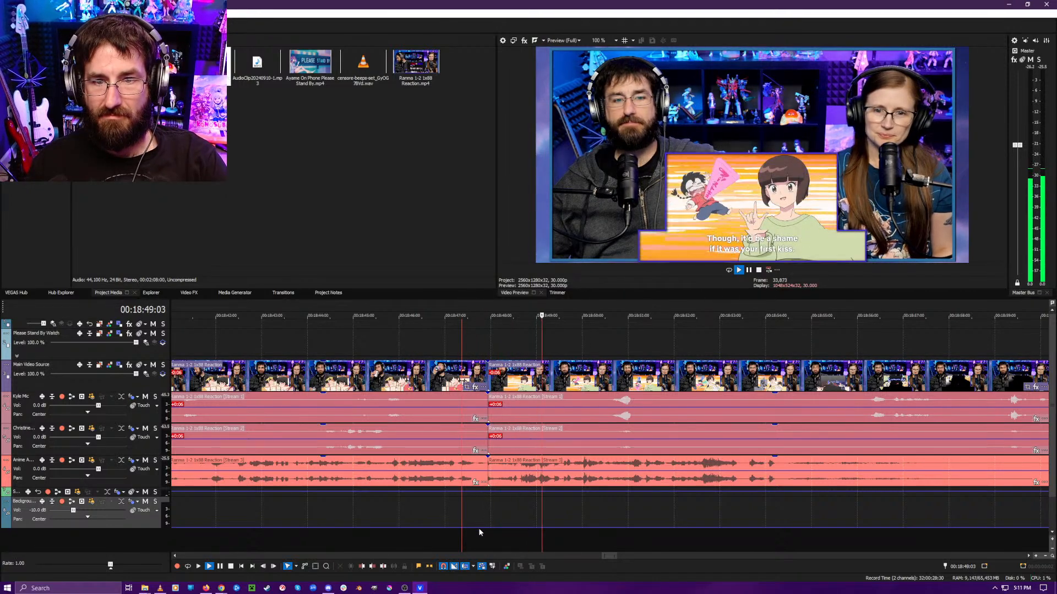
- Play through the first kiss dialogue and split the main video and its audio tracks at about 00:18:53:11
{"action": "left_click", "coordinate": [614, 532]}
{"action": "scroll", "coordinate": [570, 531], "scroll_direction": "down", "scroll_amount": 3}
{"action": "scroll", "coordinate": [586, 533], "scroll_direction": "up", "scroll_amount": 5}
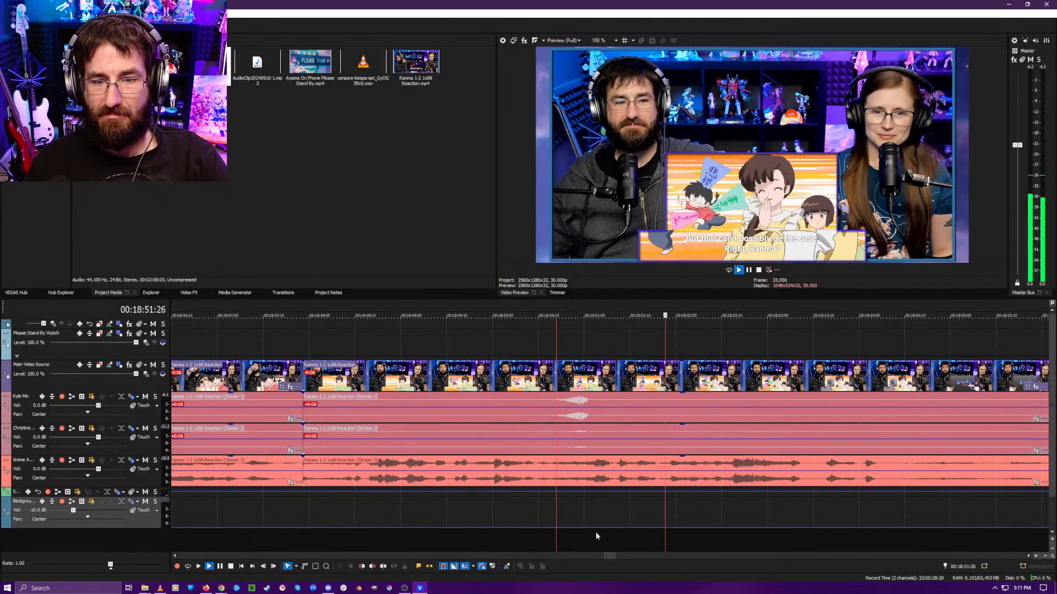
{"action": "scroll", "coordinate": [615, 532], "scroll_direction": "down", "scroll_amount": 4}
{"action": "left_click", "coordinate": [537, 540]}
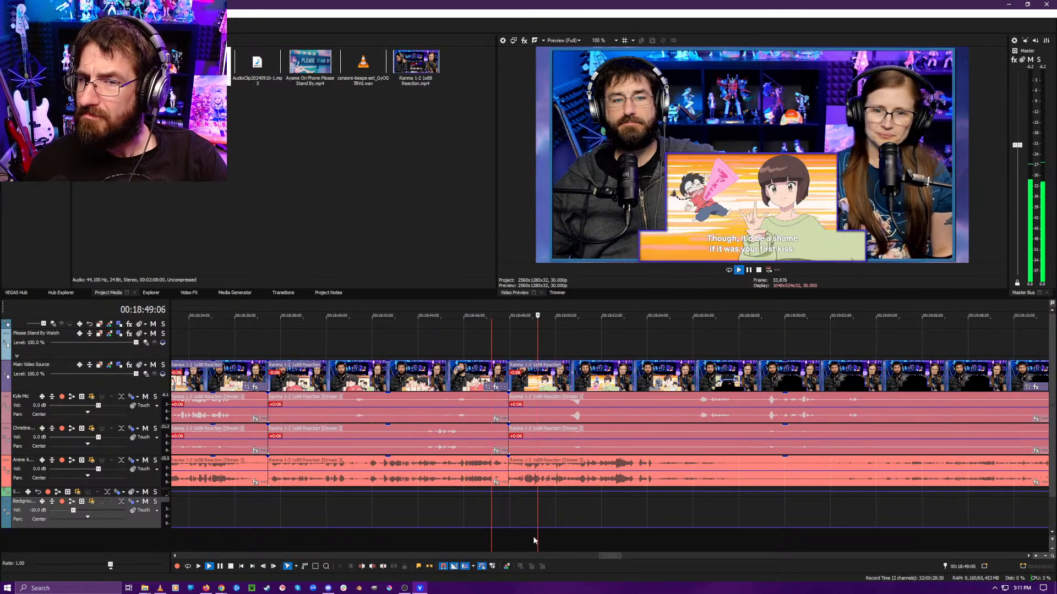
{"action": "left_click", "coordinate": [623, 535]}
{"action": "key", "text": "Return"}
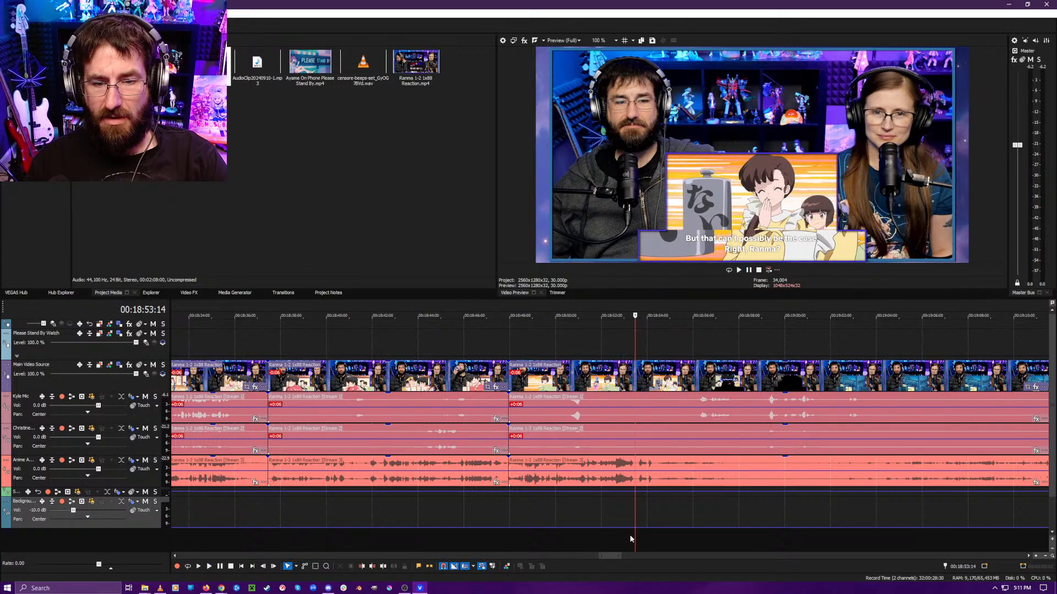
{"action": "scroll", "coordinate": [630, 535], "scroll_direction": "up", "scroll_amount": 2}
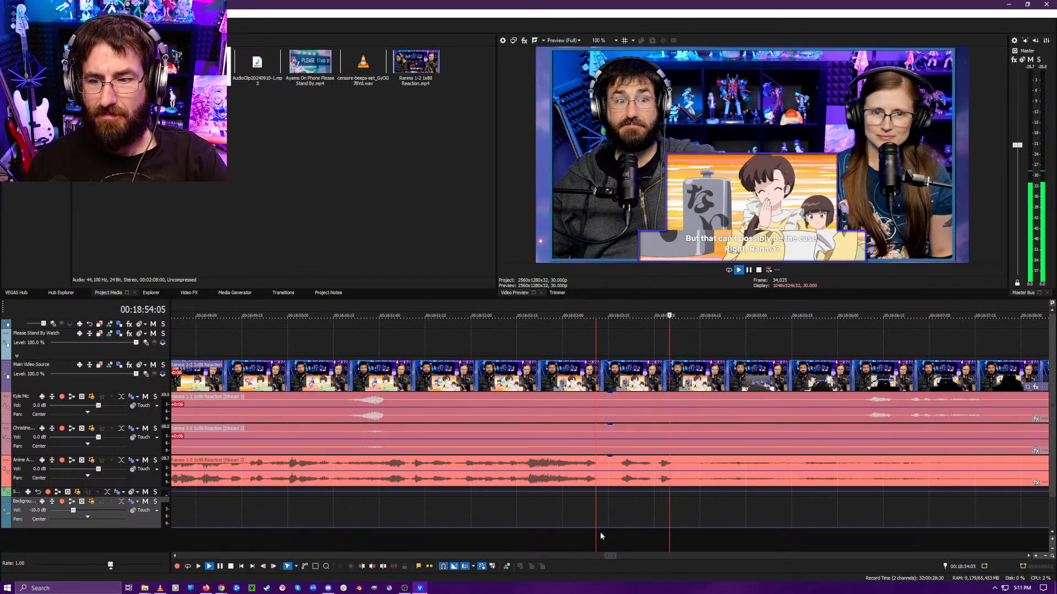
{"action": "key", "text": "s"}
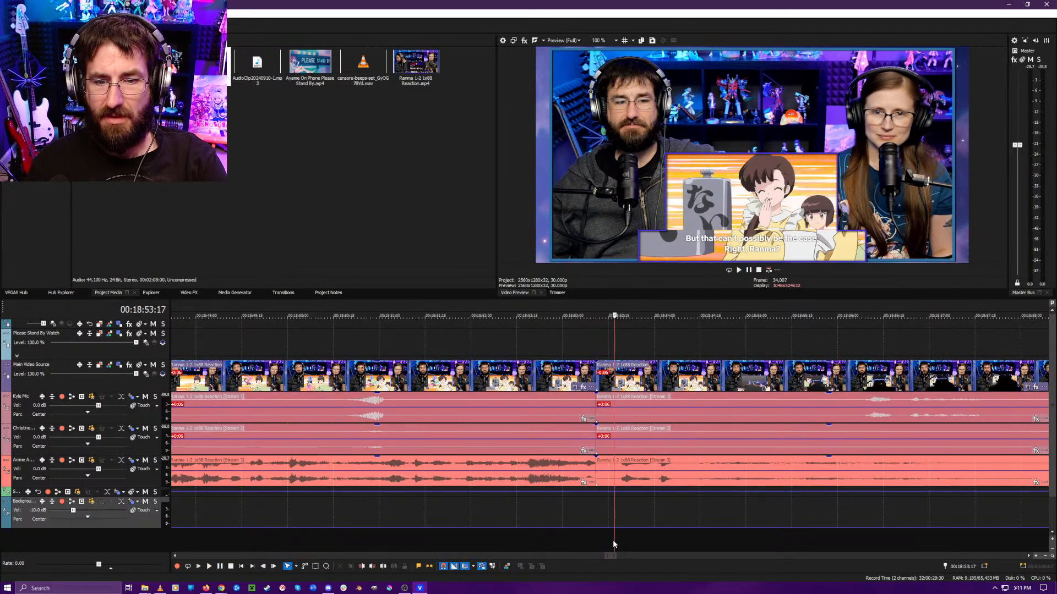
- Trim the start of the clips after the latest split up to 00:18:53:17, close the gap and play on
{"action": "key", "text": "space"}
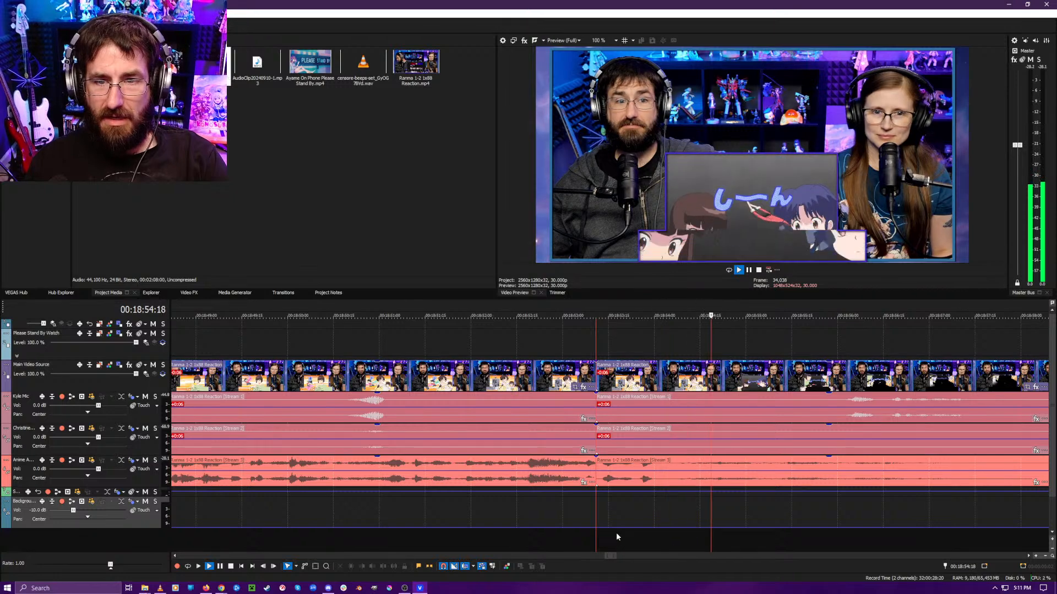
{"action": "scroll", "coordinate": [616, 532], "scroll_direction": "down", "scroll_amount": 3}
{"action": "scroll", "coordinate": [616, 532], "scroll_direction": "up", "scroll_amount": 3}
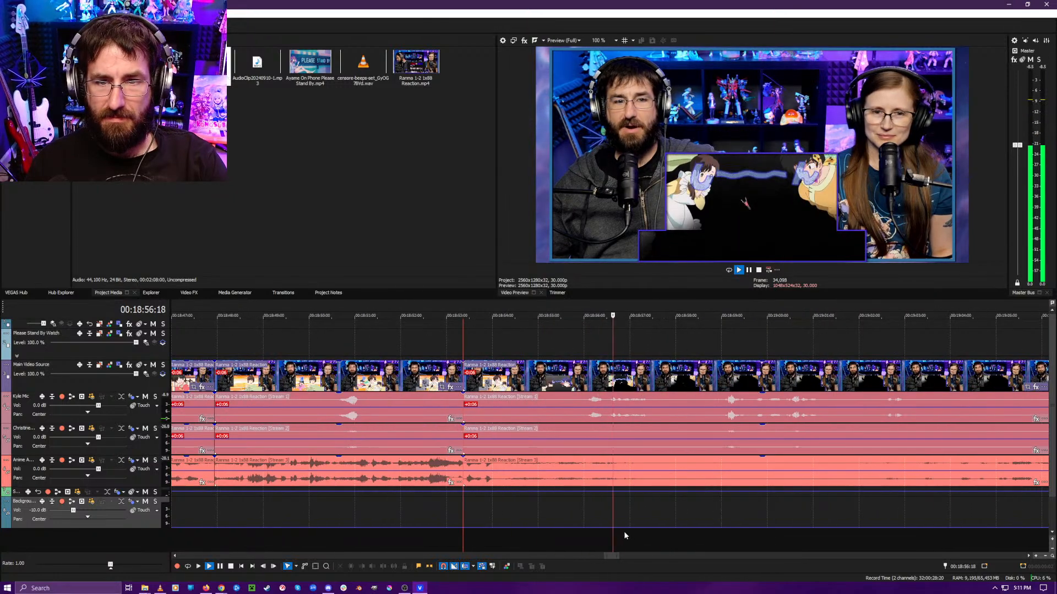
- Play past the black screen and the night house shot and split the main video and its audio tracks at 00:19:03:27
{"action": "left_click", "coordinate": [633, 539]}
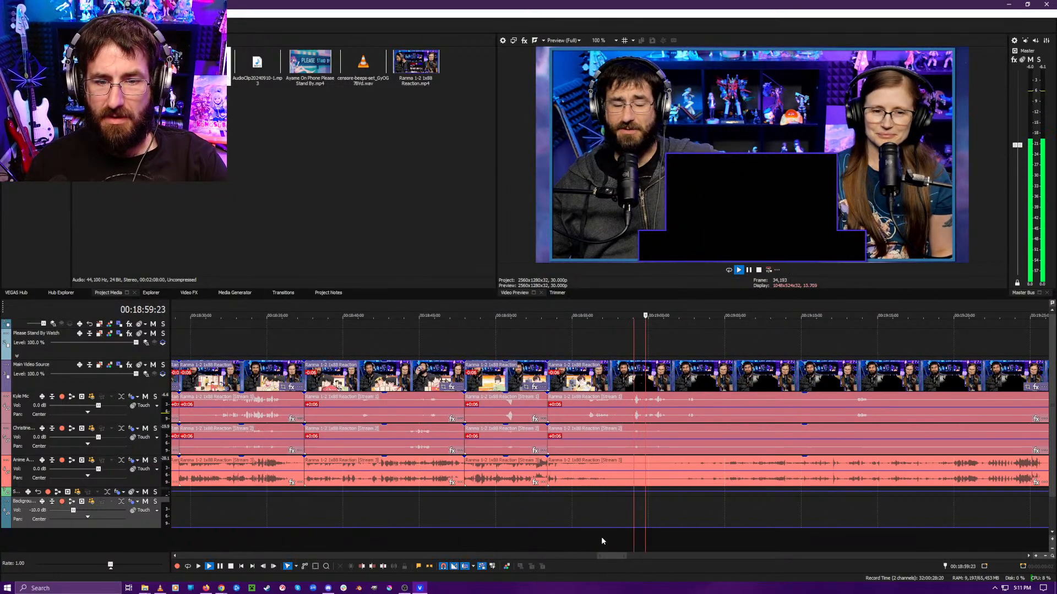
{"action": "scroll", "coordinate": [644, 541], "scroll_direction": "up", "scroll_amount": 2}
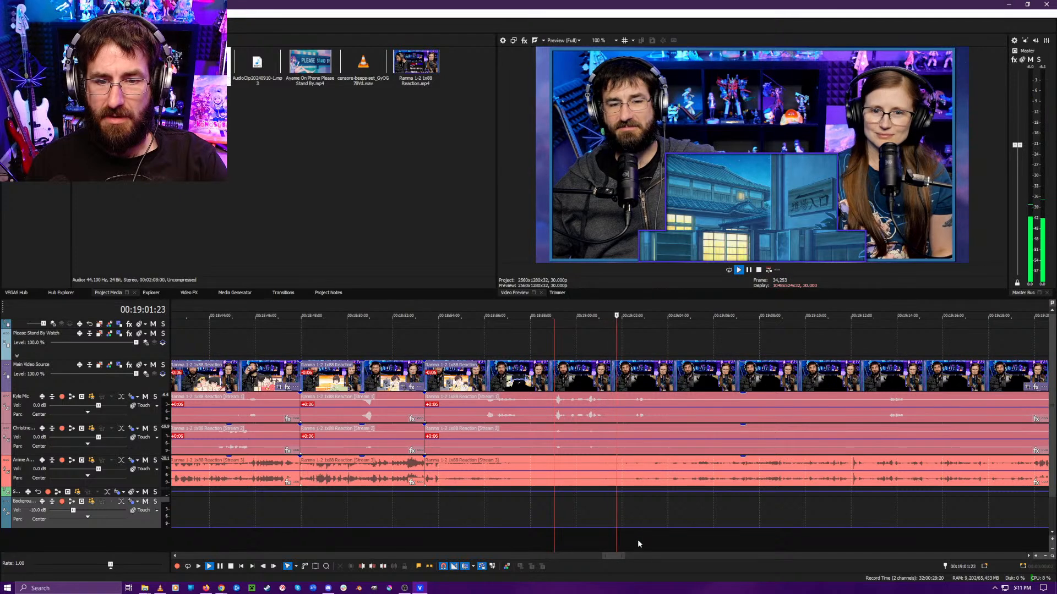
{"action": "key", "text": "Return"}
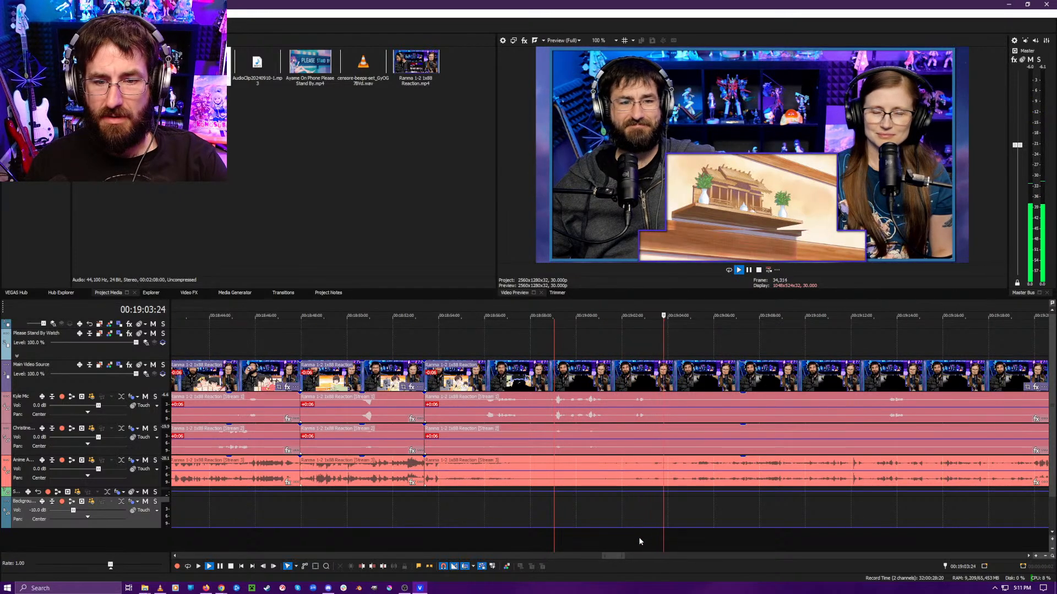
{"action": "key", "text": "s"}
{"action": "scroll", "coordinate": [643, 541], "scroll_direction": "down", "scroll_amount": 4}
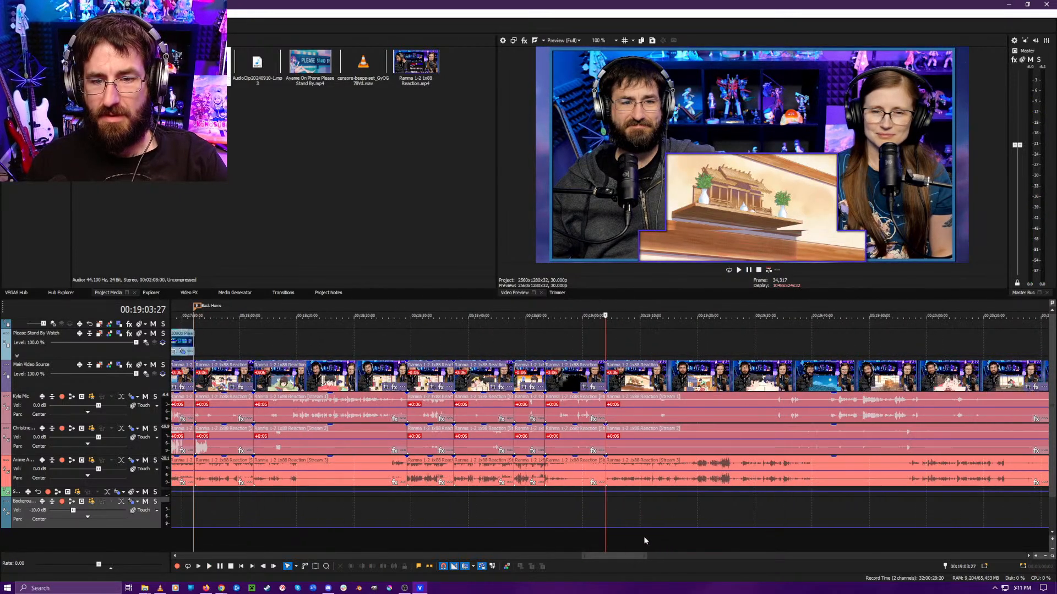
- Play parts of the footage between about 00:19:09 and 00:19:15 to judge where the scene after the split should resume
{"action": "left_click", "coordinate": [645, 540]}
{"action": "scroll", "coordinate": [655, 542], "scroll_direction": "up", "scroll_amount": 1}
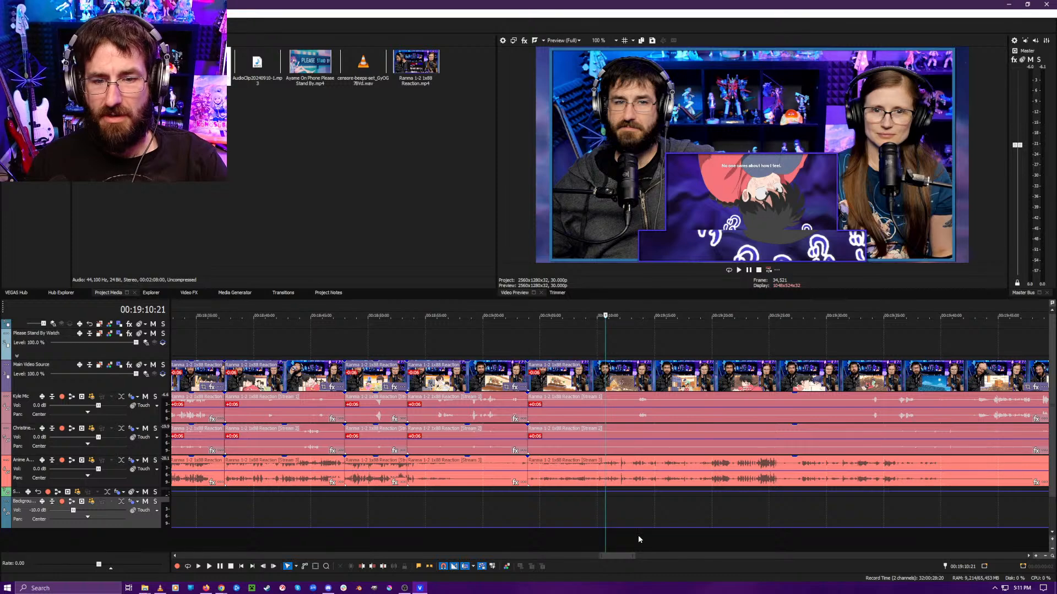
{"action": "key", "text": "space"}
{"action": "scroll", "coordinate": [630, 539], "scroll_direction": "down", "scroll_amount": 3}
{"action": "scroll", "coordinate": [628, 538], "scroll_direction": "up", "scroll_amount": 7}
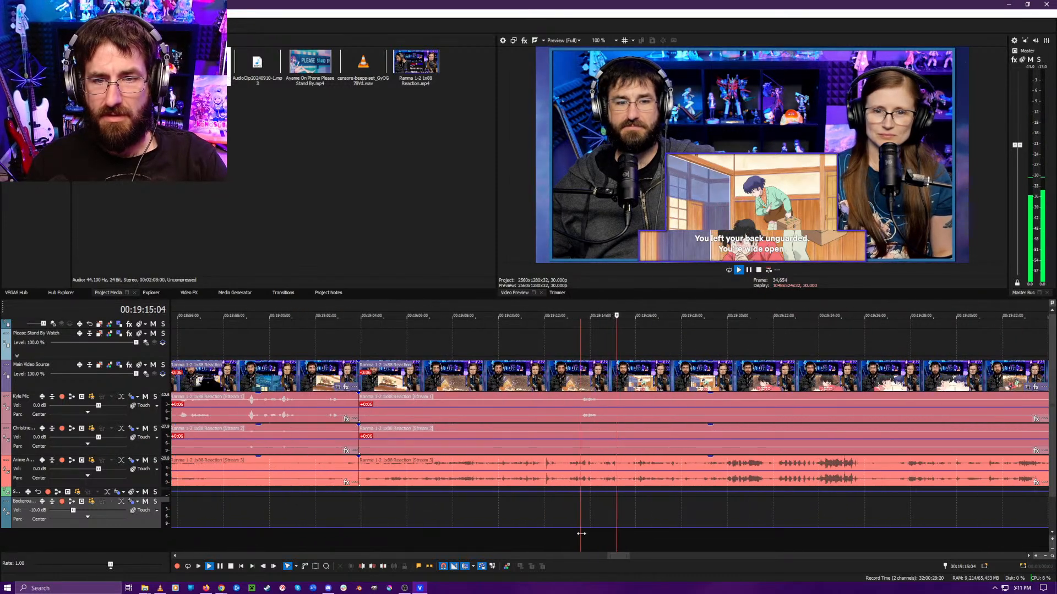
{"action": "left_click", "coordinate": [503, 536]}
{"action": "scroll", "coordinate": [510, 537], "scroll_direction": "up", "scroll_amount": 1}
{"action": "scroll", "coordinate": [512, 535], "scroll_direction": "up", "scroll_amount": 1}
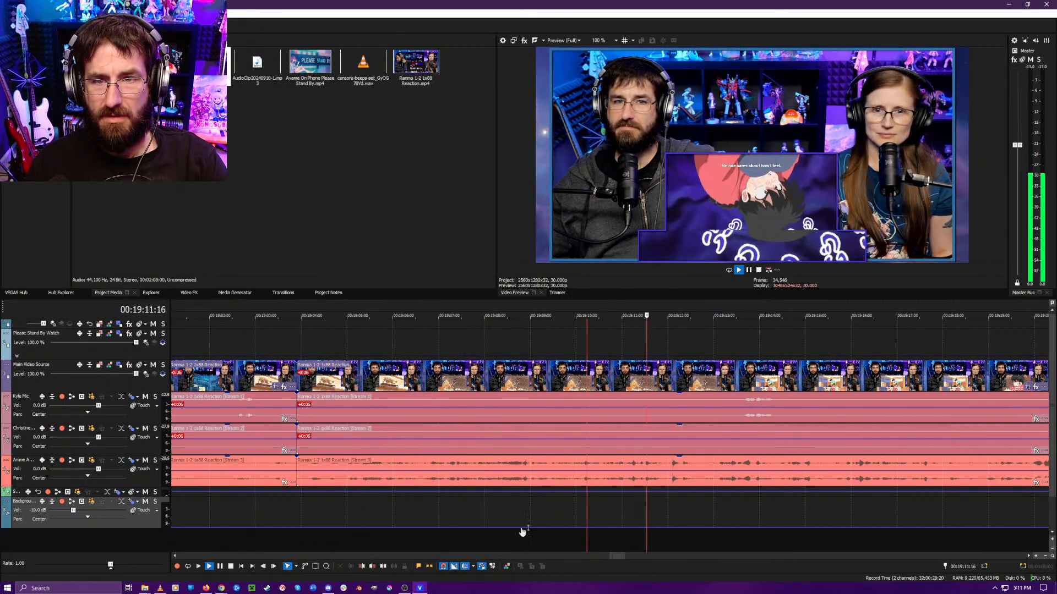
{"action": "left_click", "coordinate": [531, 531]}
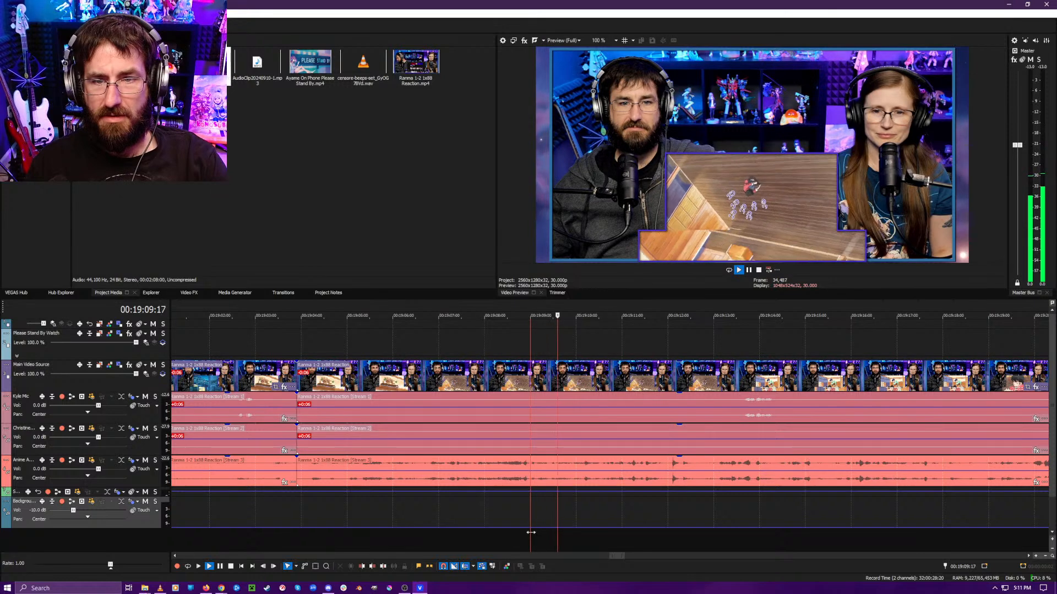
- Trim the start of the clips after the 00:19:03:27 split up to 00:19:05:09, close the gap and play from the join
{"action": "left_click", "coordinate": [427, 533]}
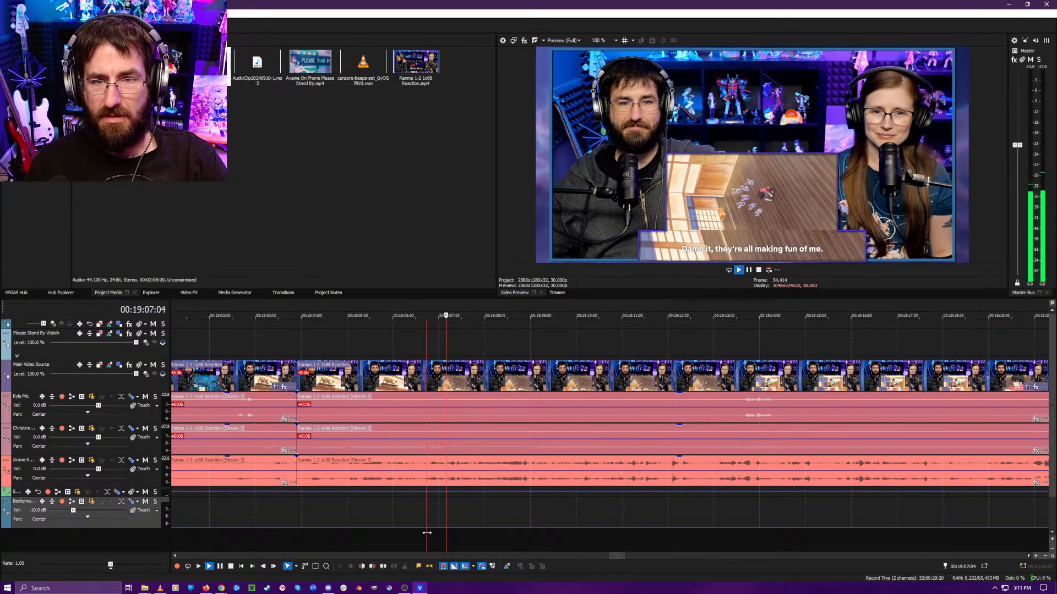
{"action": "left_click", "coordinate": [388, 534]}
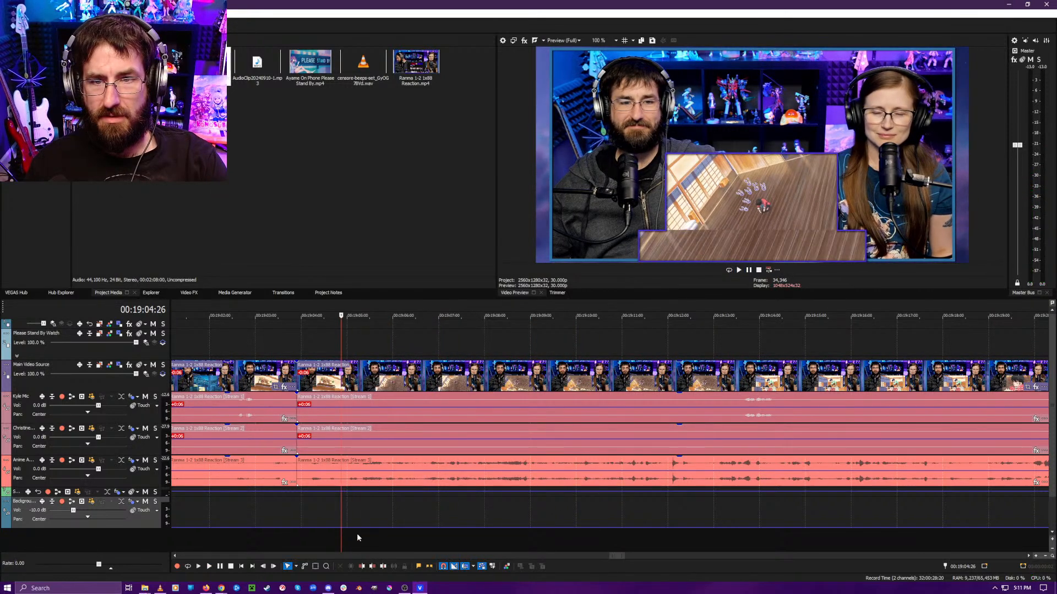
{"action": "left_click", "coordinate": [357, 534]}
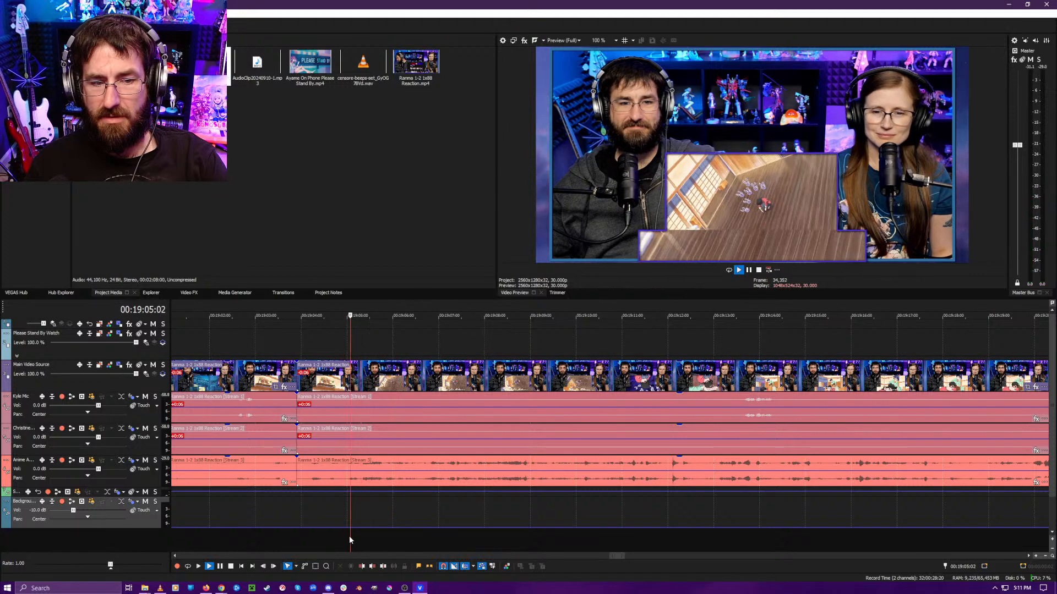
{"action": "left_click", "coordinate": [349, 536]}
{"action": "left_click", "coordinate": [360, 537]}
{"action": "key", "text": "space"}
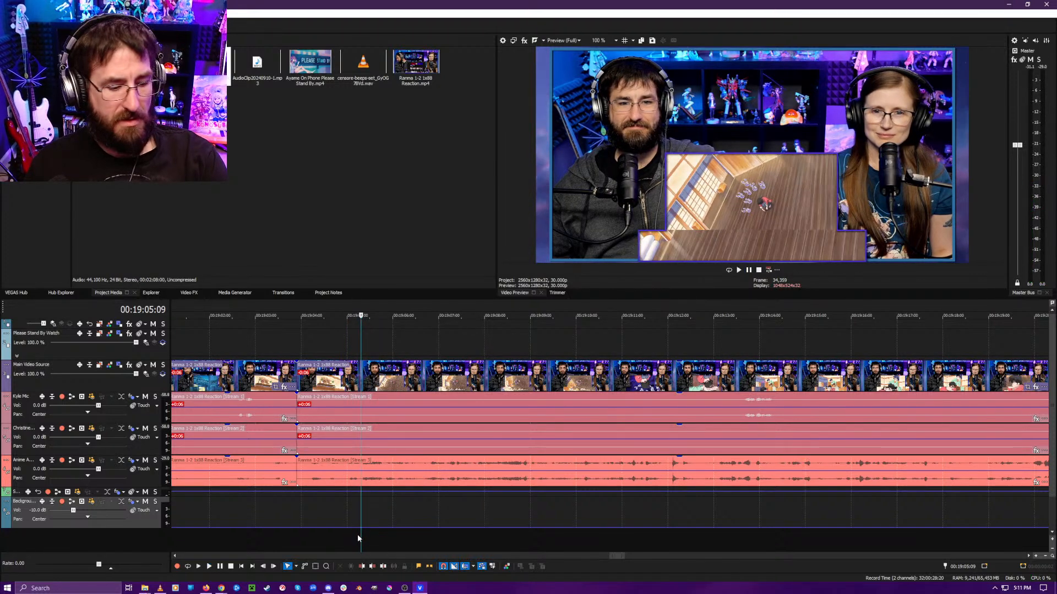
{"action": "key", "text": "alt+["}
{"action": "key", "text": "space"}
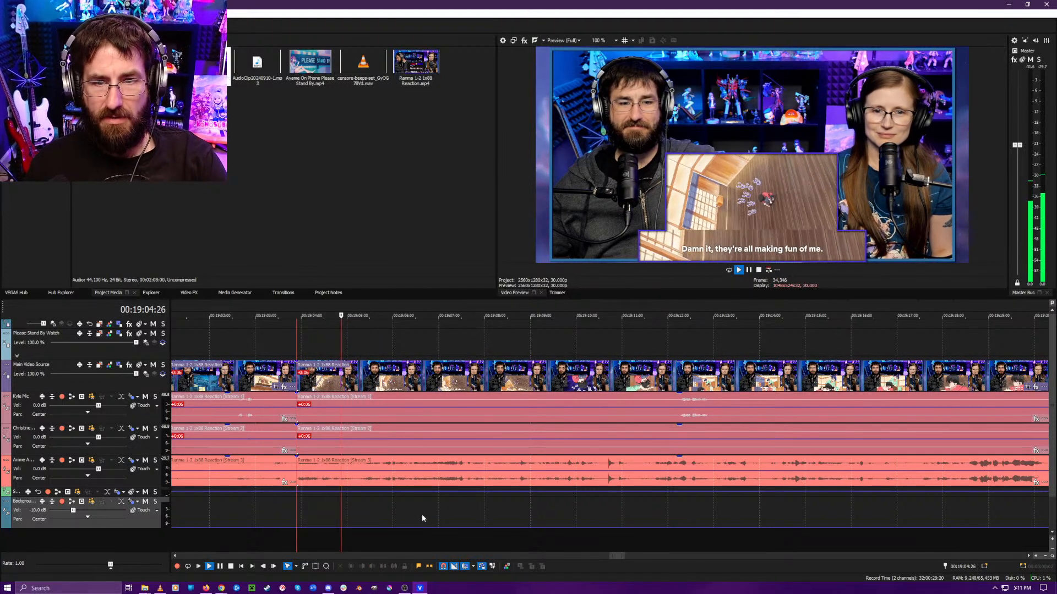
- Split the main video and its audio tracks at 00:19:04:26, trim the start of the following clips and close the gap
{"action": "key", "text": "space"}
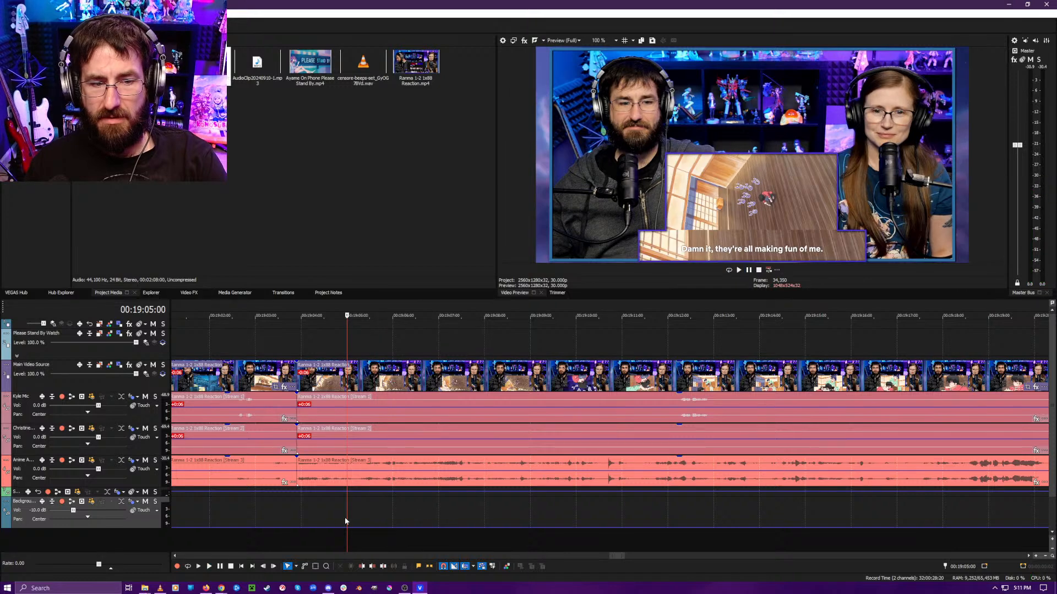
{"action": "left_click", "coordinate": [342, 522]}
{"action": "key", "text": "space"}
{"action": "key", "text": "space"}
{"action": "key", "text": "alt+["}
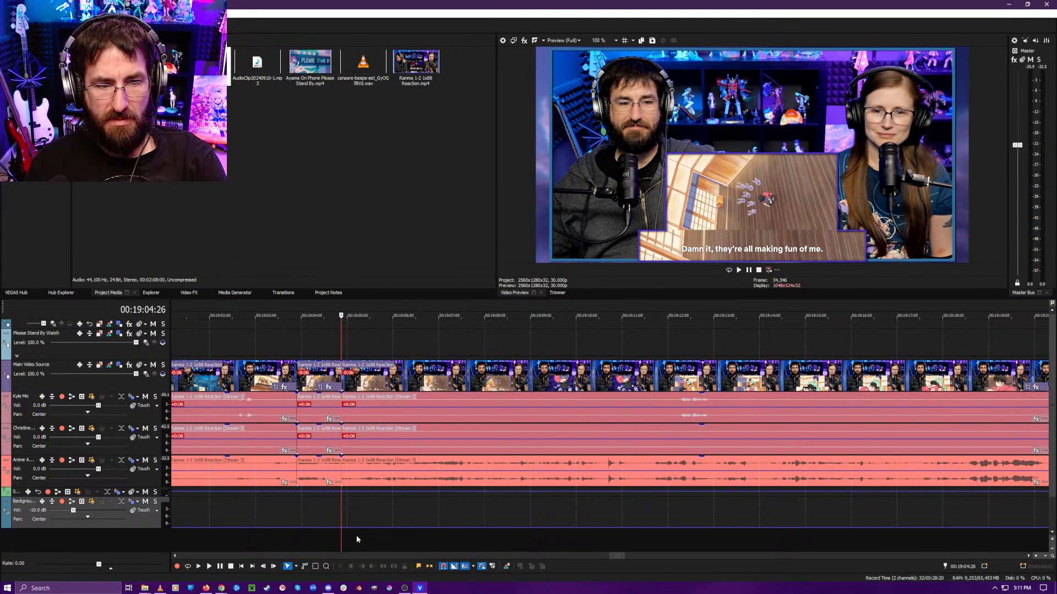
- Play on through the overhead floor shot and split the main video and its audio tracks at 00:19:07:21
{"action": "key", "text": "space"}
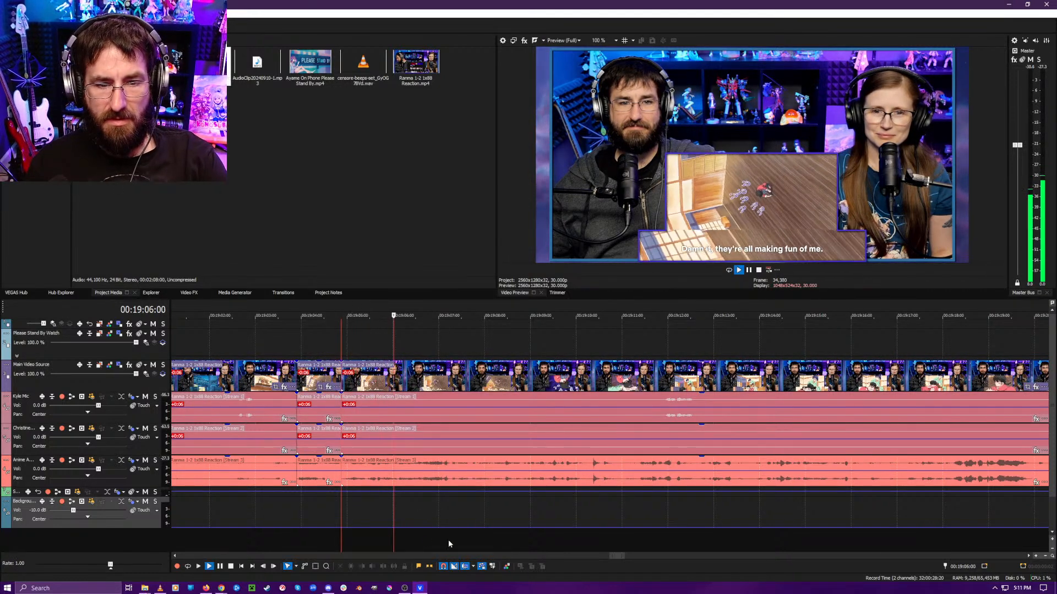
{"action": "key", "text": "space"}
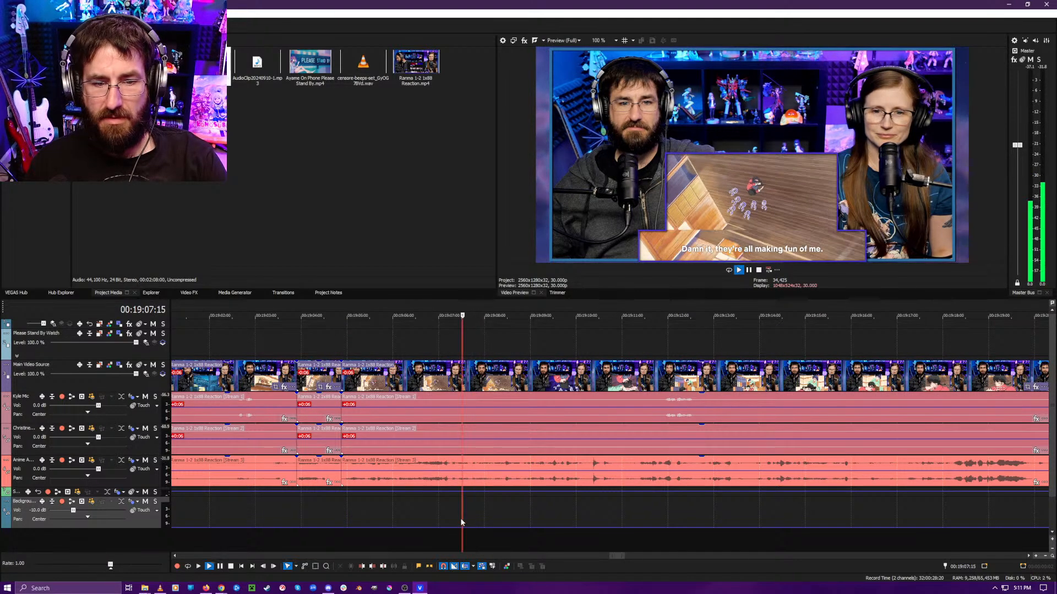
{"action": "key", "text": "space"}
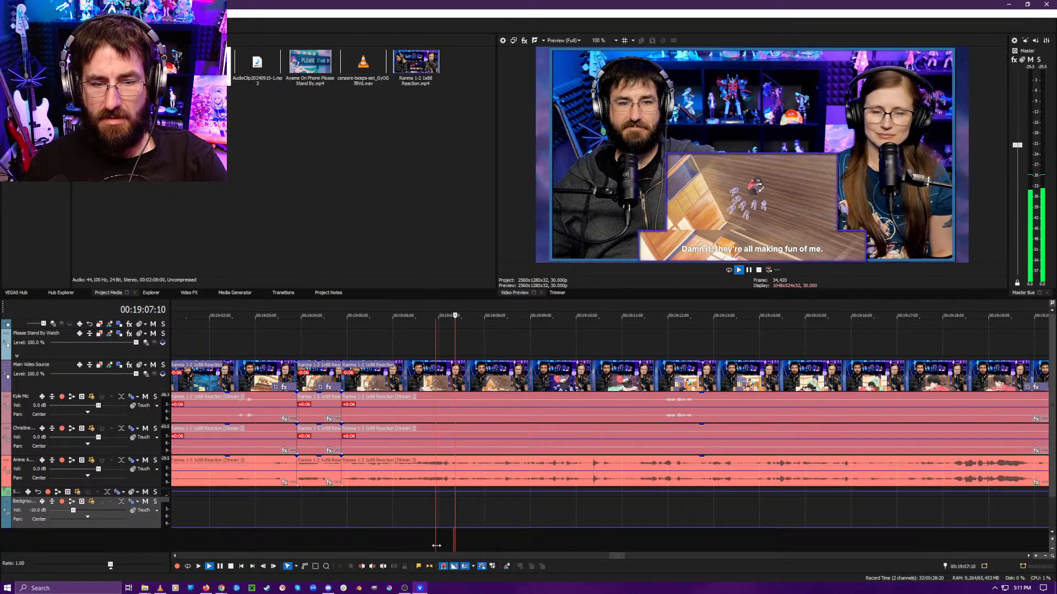
{"action": "key", "text": "space"}
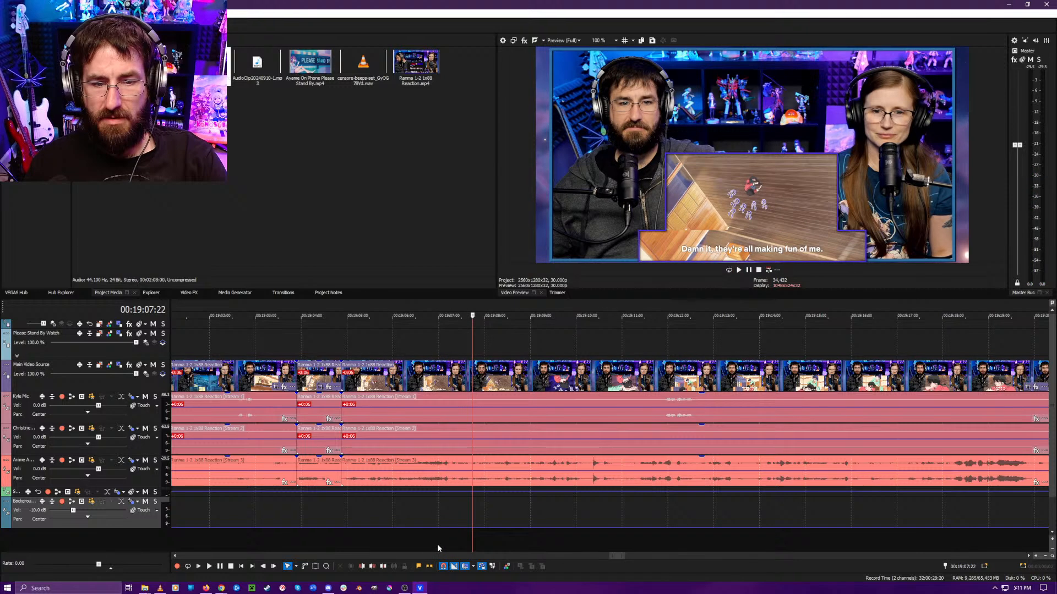
{"action": "left_click", "coordinate": [470, 501]}
{"action": "key", "text": "s"}
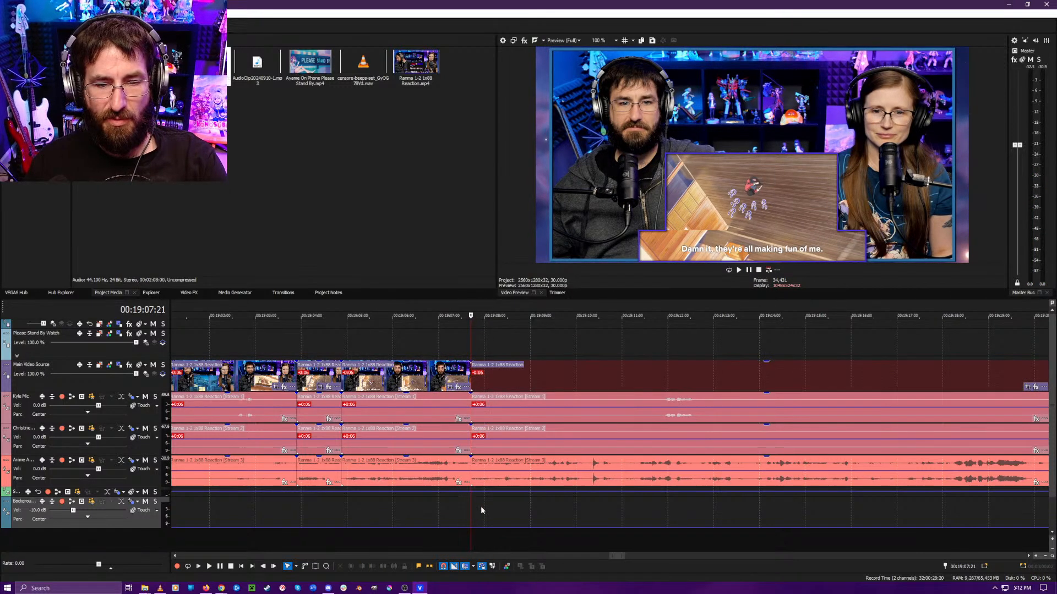
- Trim the start of the clips after the 00:19:07:21 split up to 00:19:08:05 and close the gap
{"action": "left_click", "coordinate": [501, 539]}
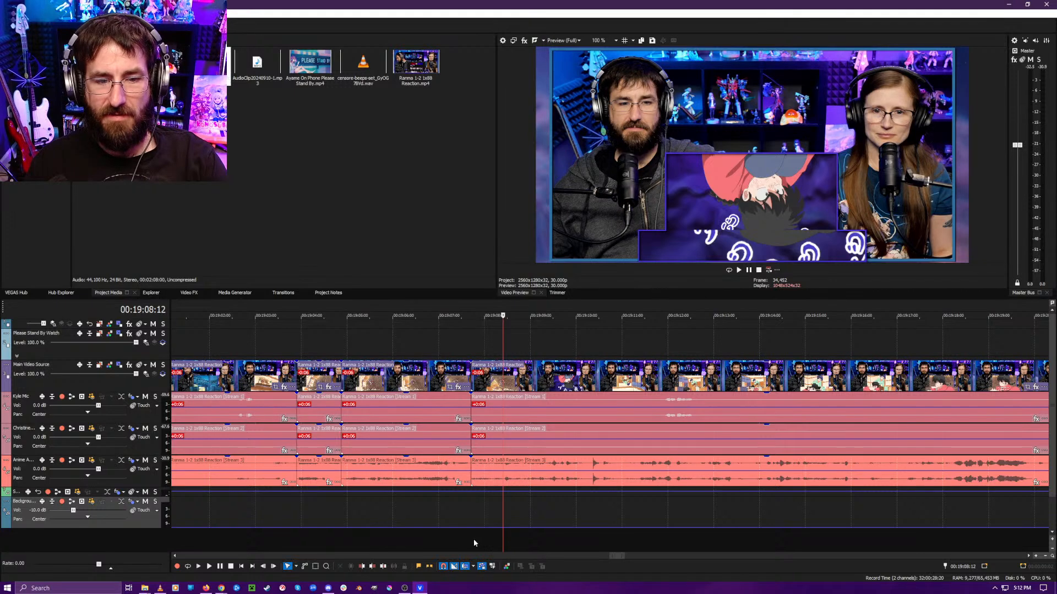
{"action": "key", "text": "space"}
{"action": "left_click", "coordinate": [449, 544]}
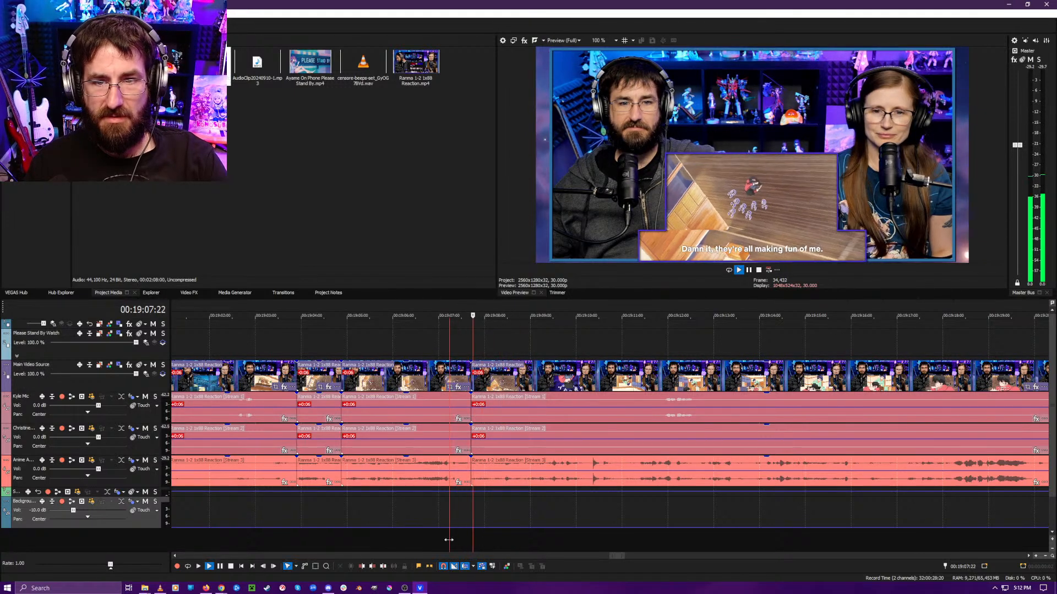
{"action": "left_click", "coordinate": [491, 541]}
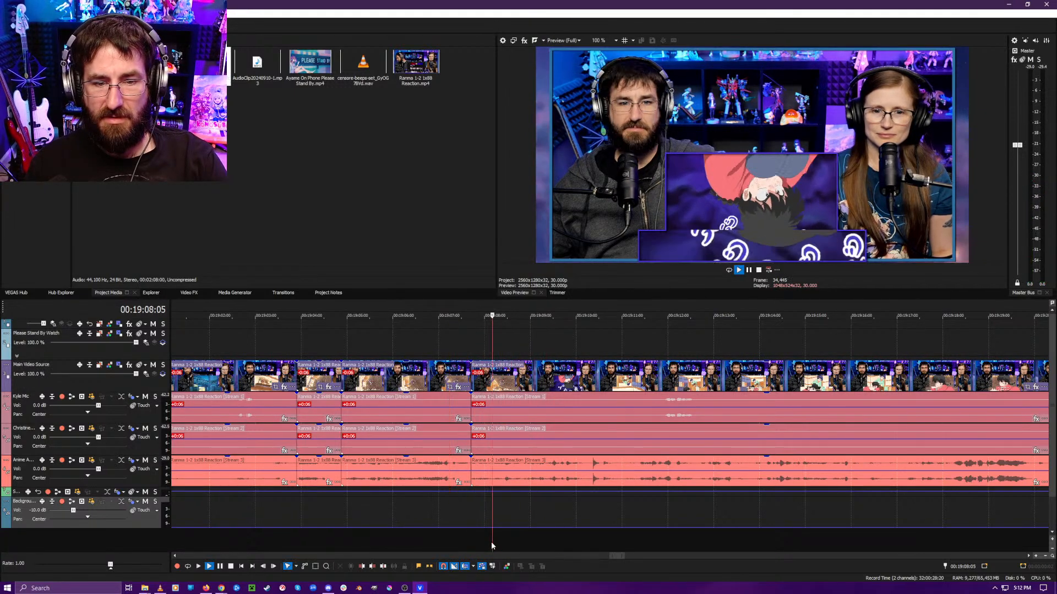
{"action": "key", "text": "space"}
{"action": "key", "text": "alt+["}
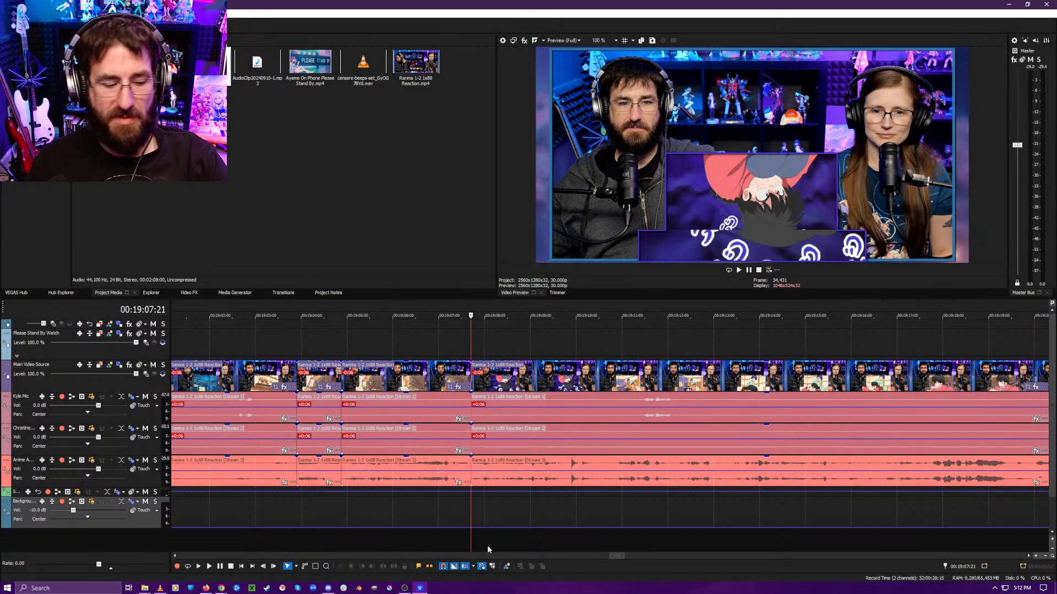
- Extend the end of the last Please Stand By clip from the Back Home marker to the 00:19:07:21 cut
{"action": "scroll", "coordinate": [517, 537], "scroll_direction": "down", "scroll_amount": 5}
{"action": "scroll", "coordinate": [503, 530], "scroll_direction": "down", "scroll_amount": 1}
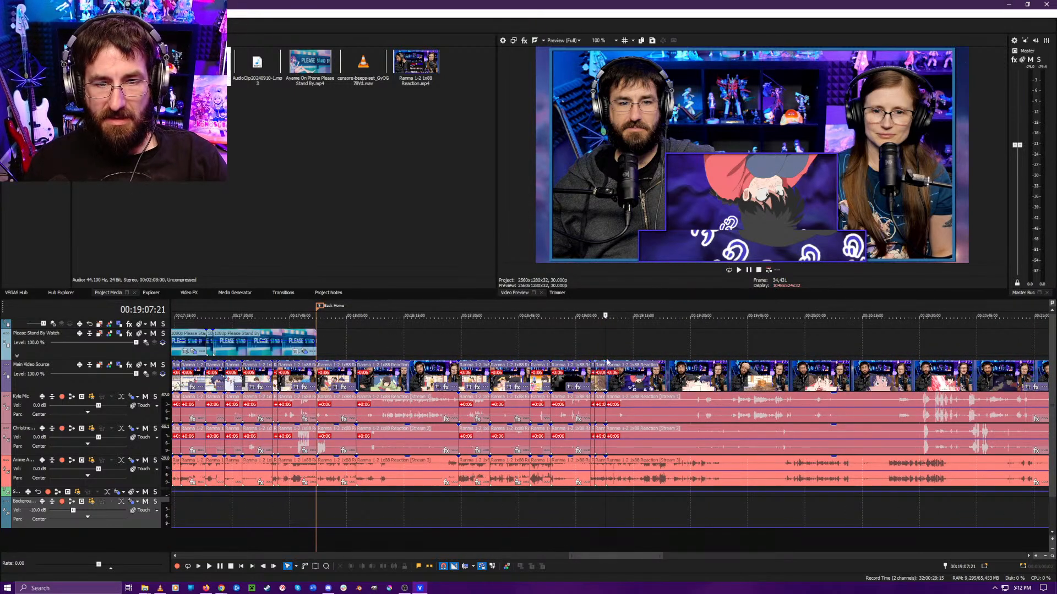
{"action": "left_click_drag", "start_coordinate": [316, 334], "coordinate": [605, 351]}
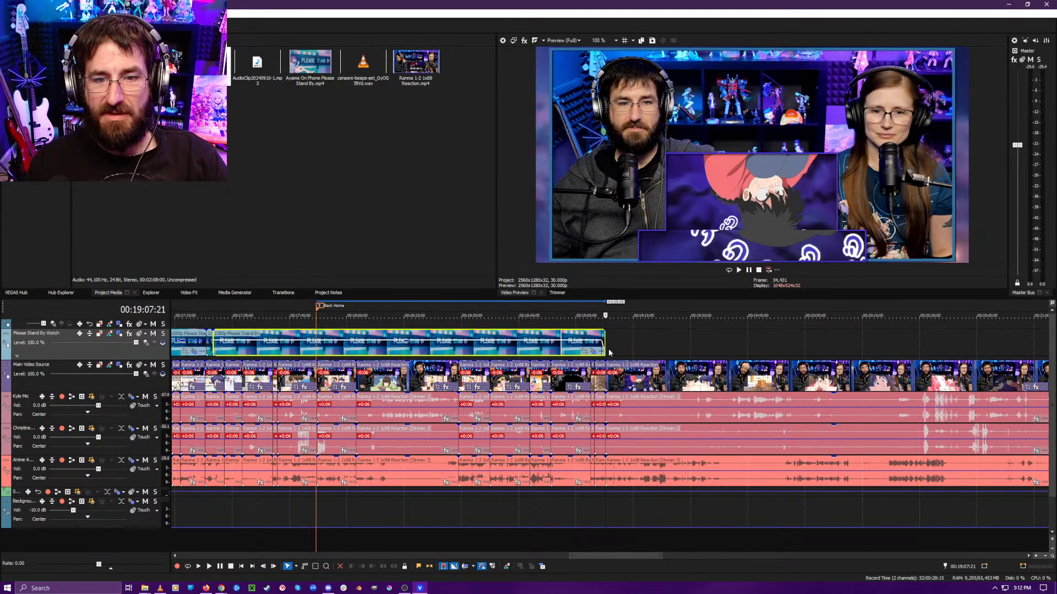
{"action": "scroll", "coordinate": [610, 352], "scroll_direction": "up", "scroll_amount": 3}
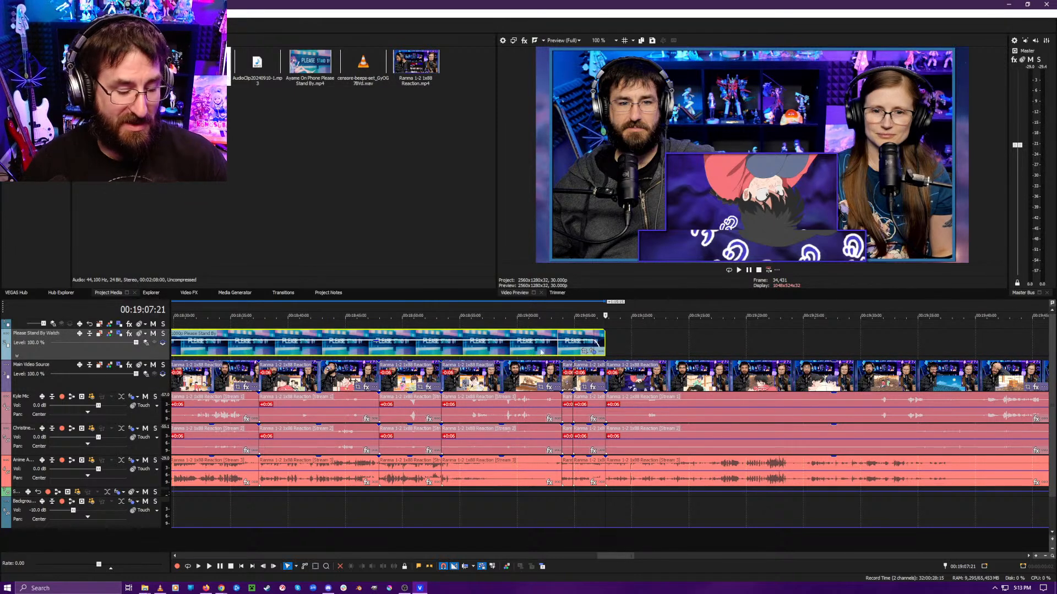
- Check the footage after the 00:19:07:21 cut and copy the short semi-transparent Please Stand By clip starting at 00:16:37:15
{"action": "left_click", "coordinate": [634, 530]}
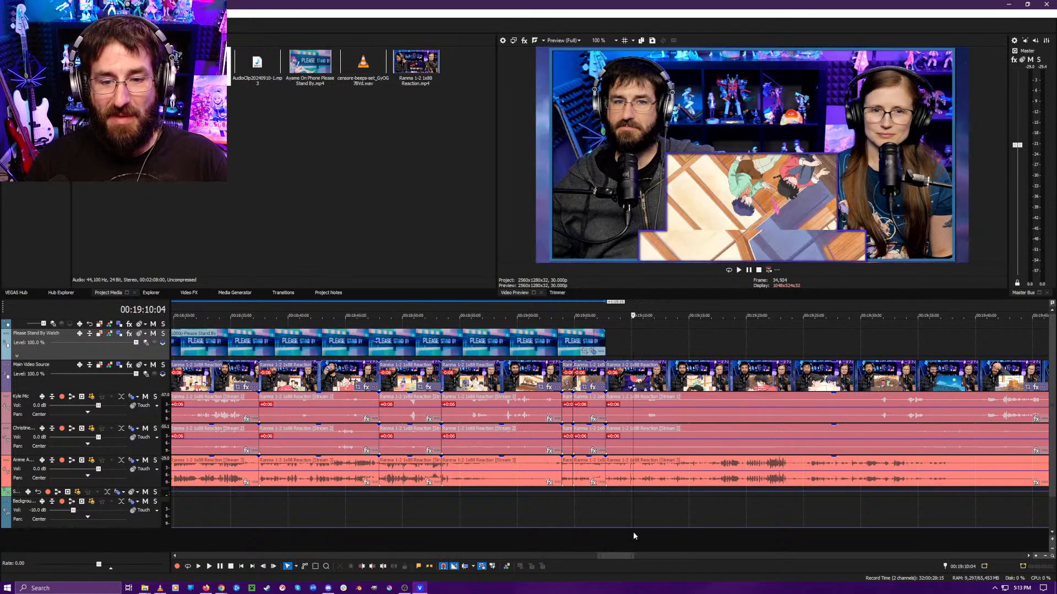
{"action": "left_click", "coordinate": [628, 538]}
{"action": "scroll", "coordinate": [616, 538], "scroll_direction": "up", "scroll_amount": 8}
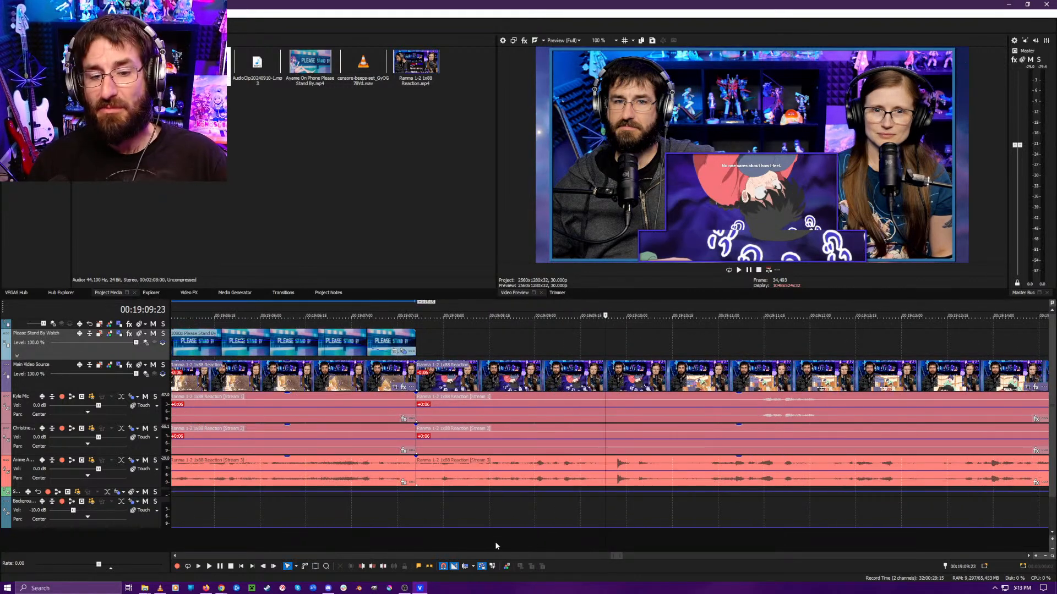
{"action": "left_click", "coordinate": [434, 540]}
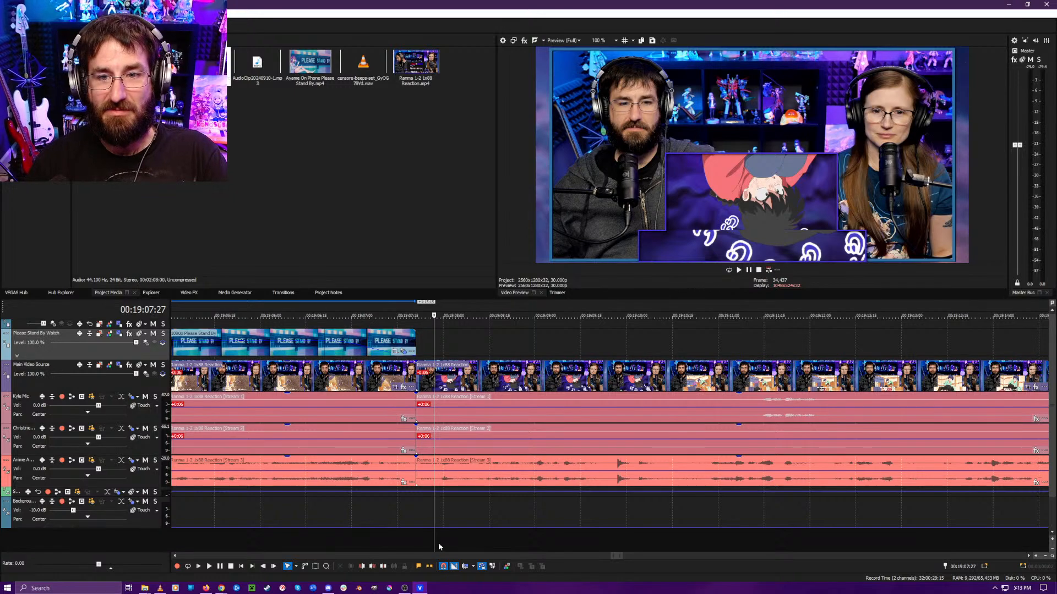
{"action": "scroll", "coordinate": [415, 540], "scroll_direction": "down", "scroll_amount": 15}
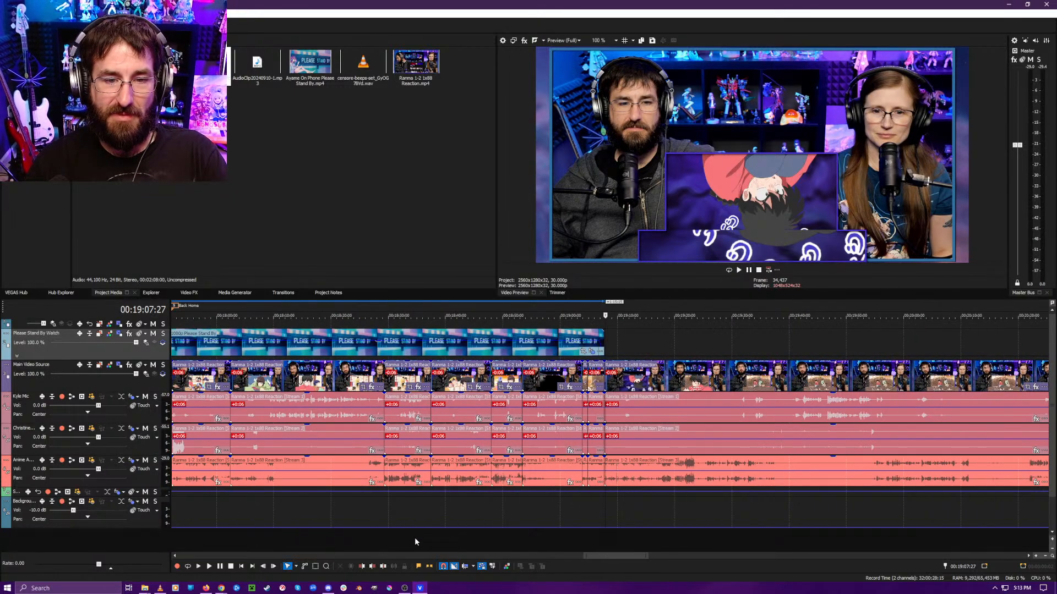
{"action": "left_click", "coordinate": [499, 344]}
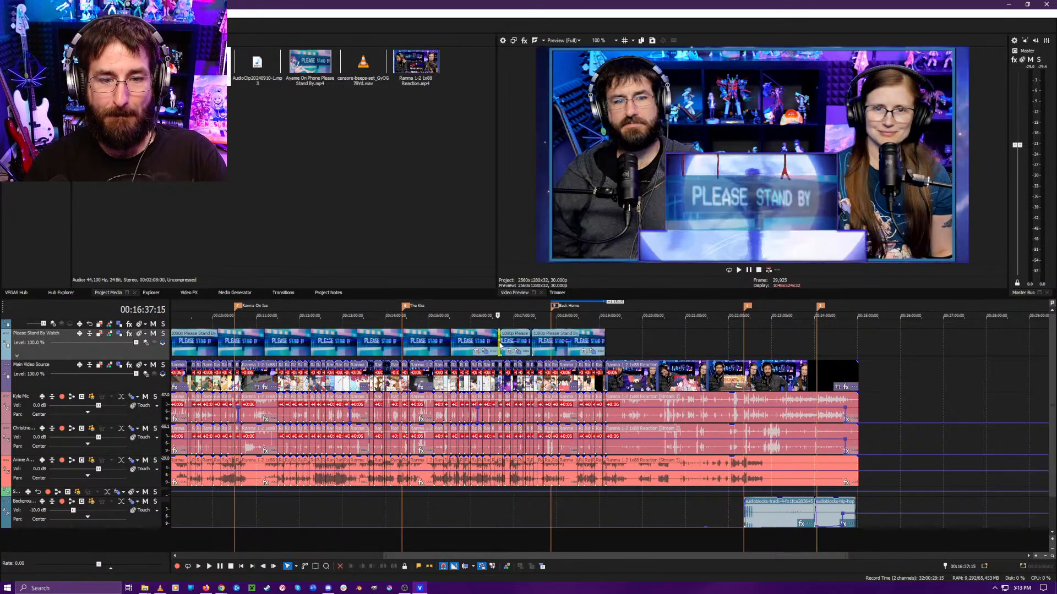
{"action": "scroll", "coordinate": [559, 339], "scroll_direction": "up", "scroll_amount": 10}
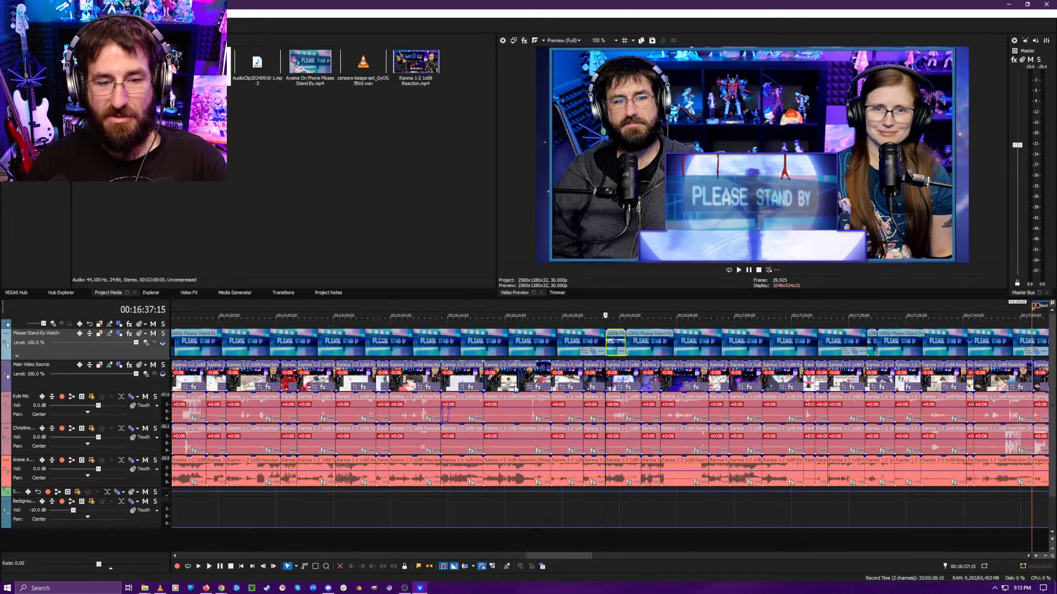
{"action": "key", "text": "space"}
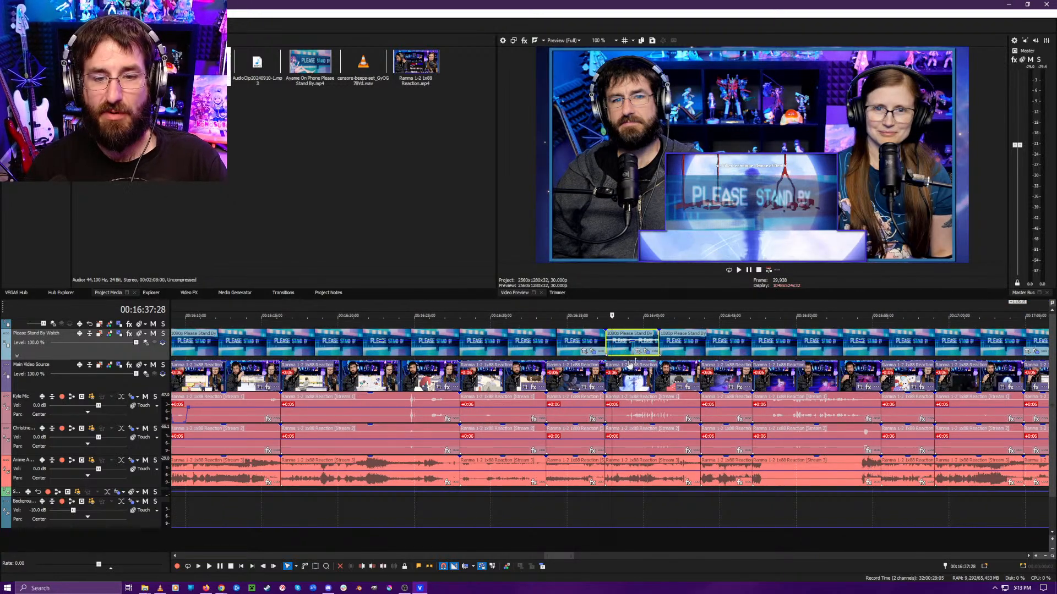
- Paste the copied semi-transparent Please Stand By clip at 00:19:07:21, directly after the end of the extended one
{"action": "scroll", "coordinate": [627, 363], "scroll_direction": "down", "scroll_amount": 10}
{"action": "left_click", "coordinate": [676, 344]}
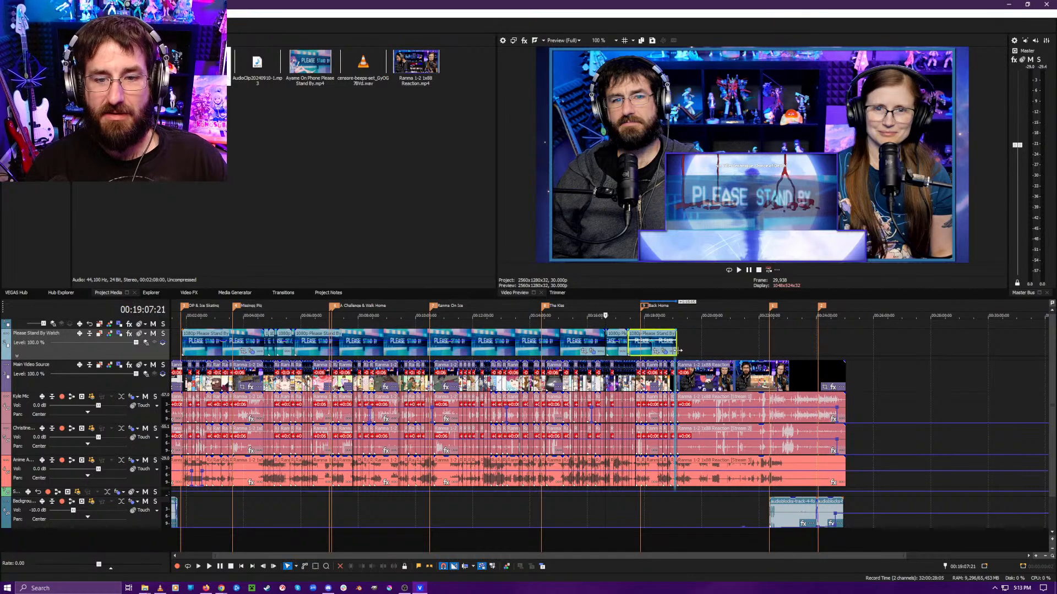
{"action": "scroll", "coordinate": [676, 353], "scroll_direction": "up", "scroll_amount": 8}
{"action": "scroll", "coordinate": [637, 404], "scroll_direction": "up", "scroll_amount": 6}
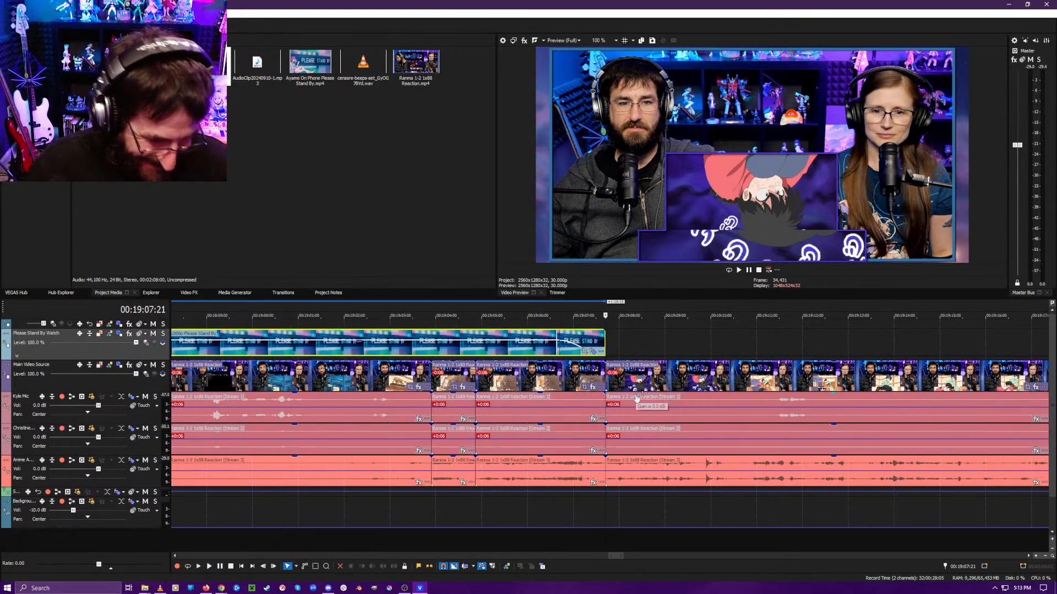
{"action": "key", "text": "ctrl+v"}
{"action": "scroll", "coordinate": [605, 385], "scroll_direction": "down", "scroll_amount": 3}
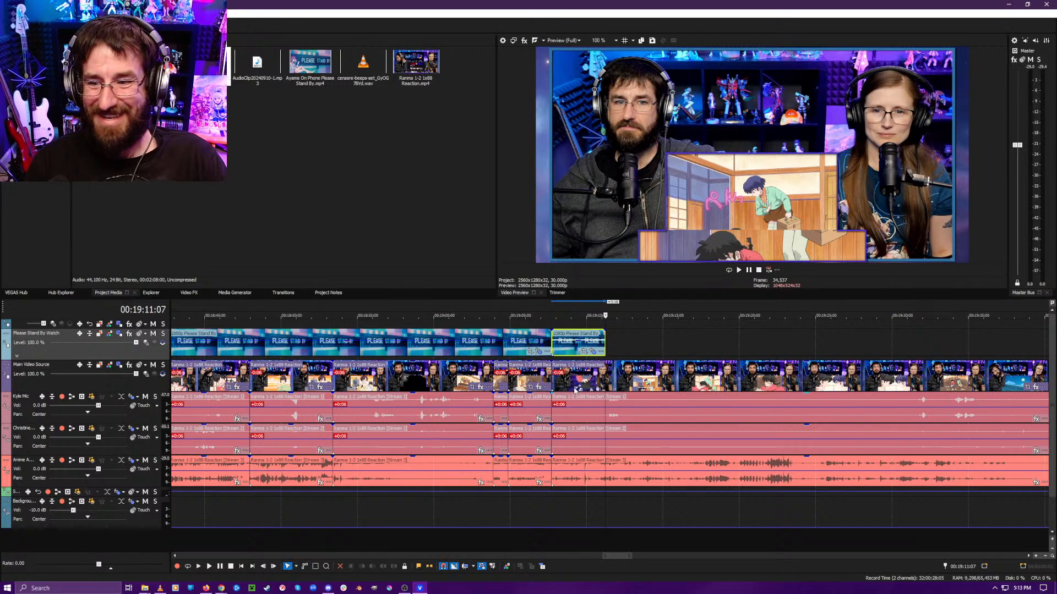
- Scrub through the pasted overlay between about 00:19:07:24 and 00:19:09:22 to inspect how it covers the footage
{"action": "left_click", "coordinate": [564, 352]}
{"action": "scroll", "coordinate": [582, 357], "scroll_direction": "up", "scroll_amount": 3}
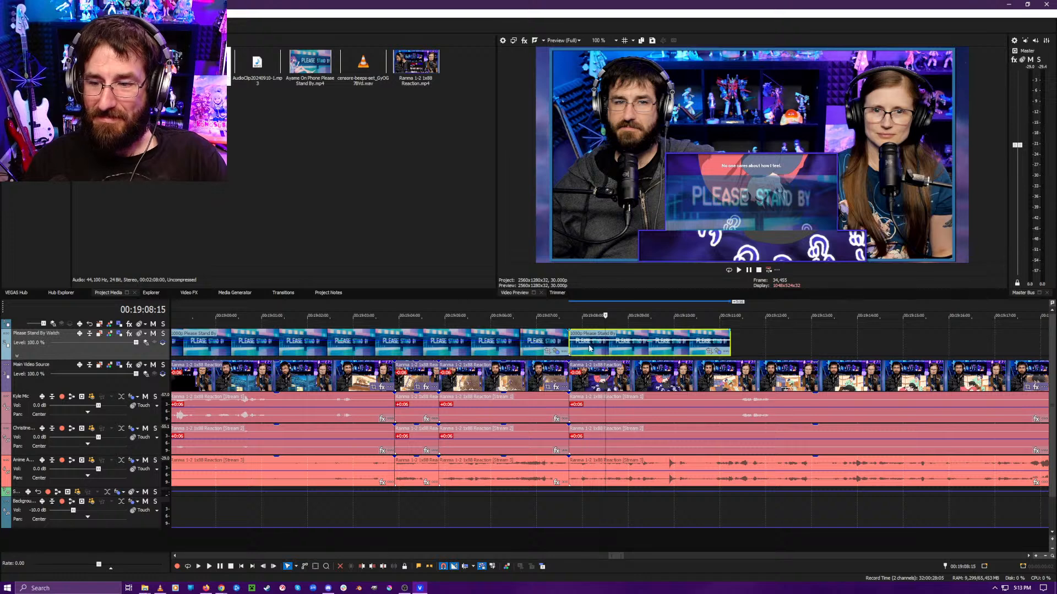
{"action": "key", "text": "space"}
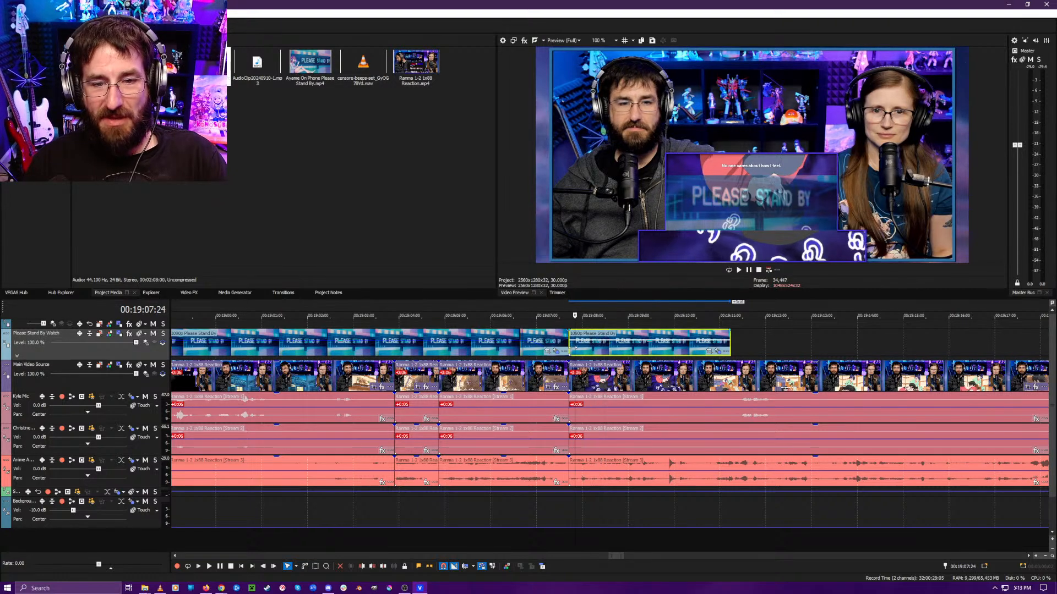
{"action": "left_click_drag", "start_coordinate": [694, 352], "coordinate": [657, 367]}
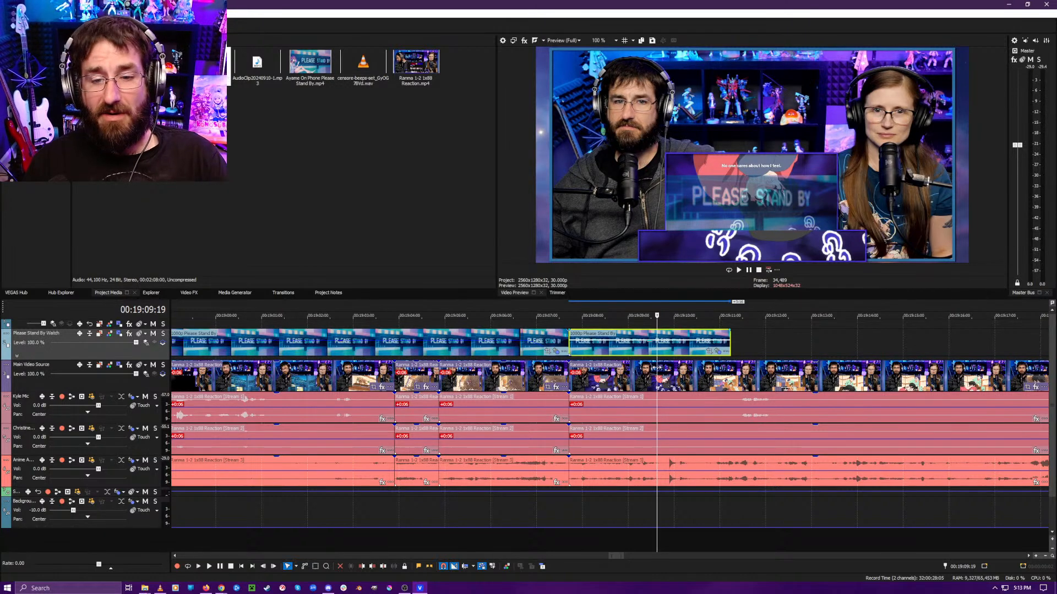
{"action": "left_click_drag", "start_coordinate": [657, 368], "coordinate": [660, 367]}
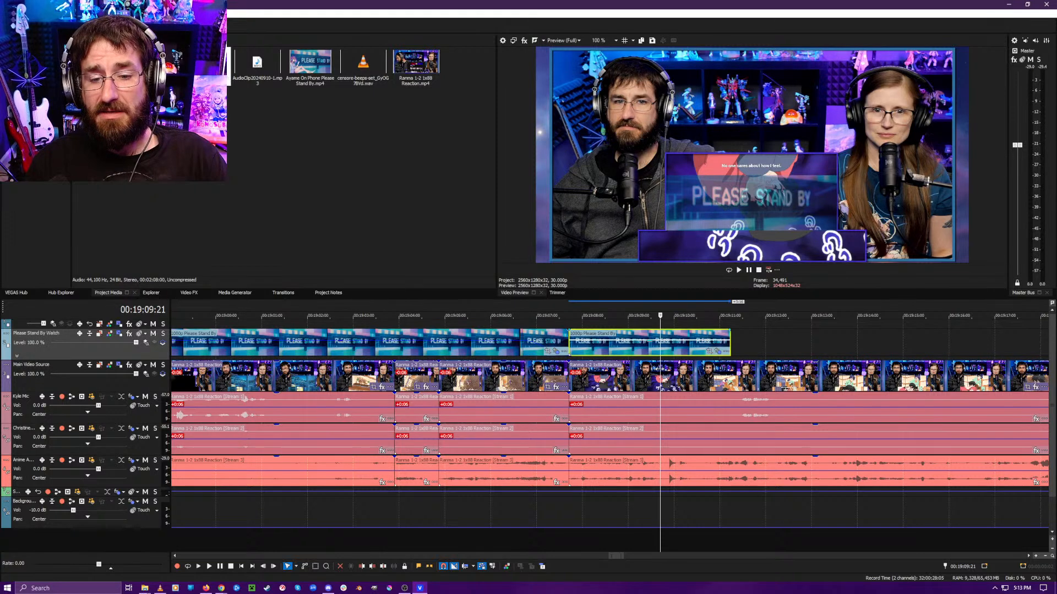
{"action": "left_click_drag", "start_coordinate": [659, 367], "coordinate": [661, 373]}
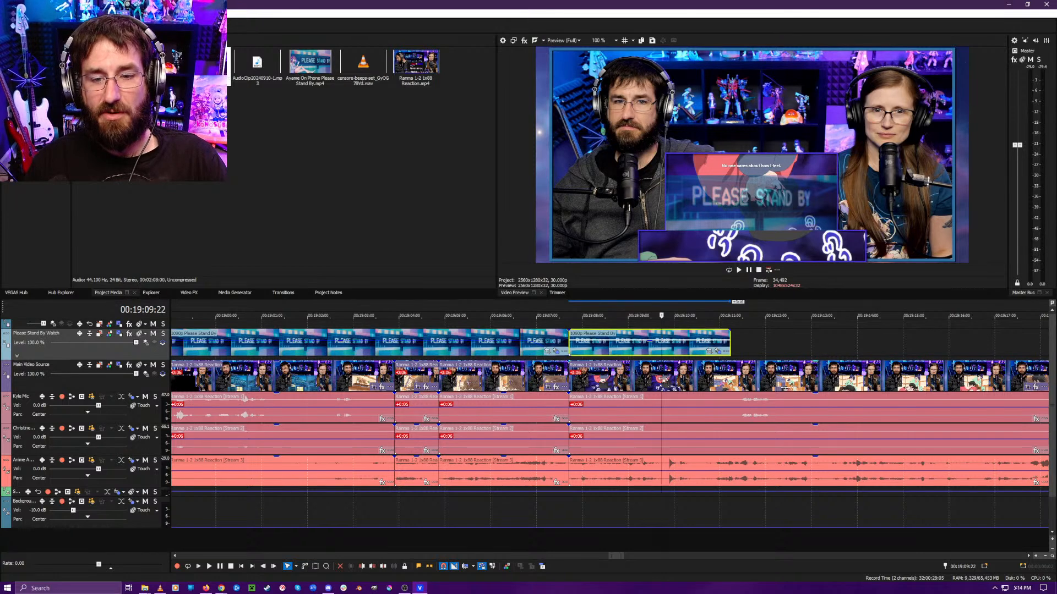
{"action": "left_click_drag", "start_coordinate": [661, 378], "coordinate": [660, 379]}
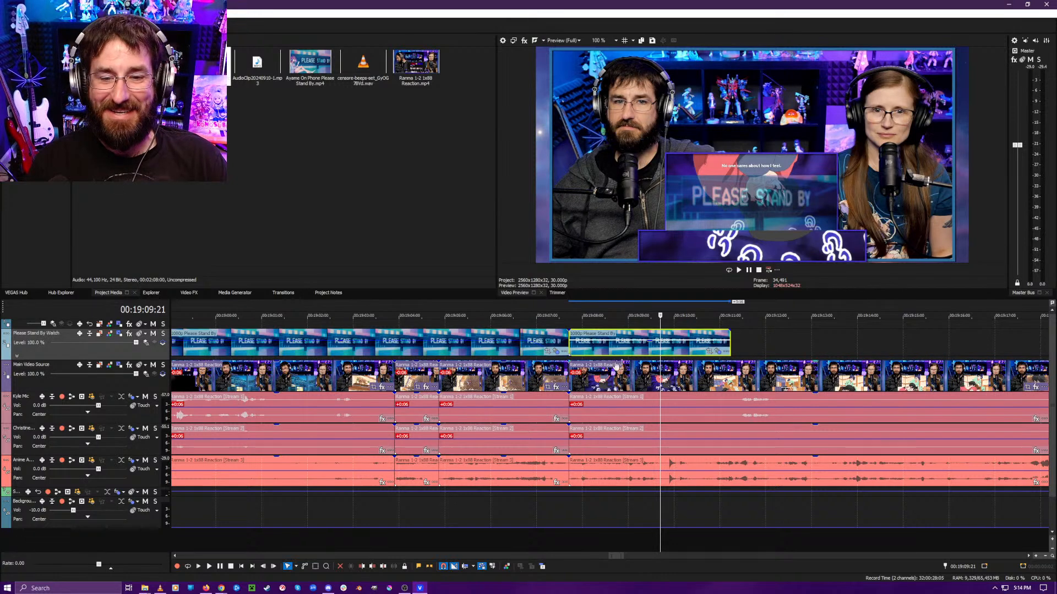
- Play the footage under the pasted overlay and check the preceding Please Stand By clip near its end at 00:19:07:08
{"action": "left_click", "coordinate": [578, 384]}
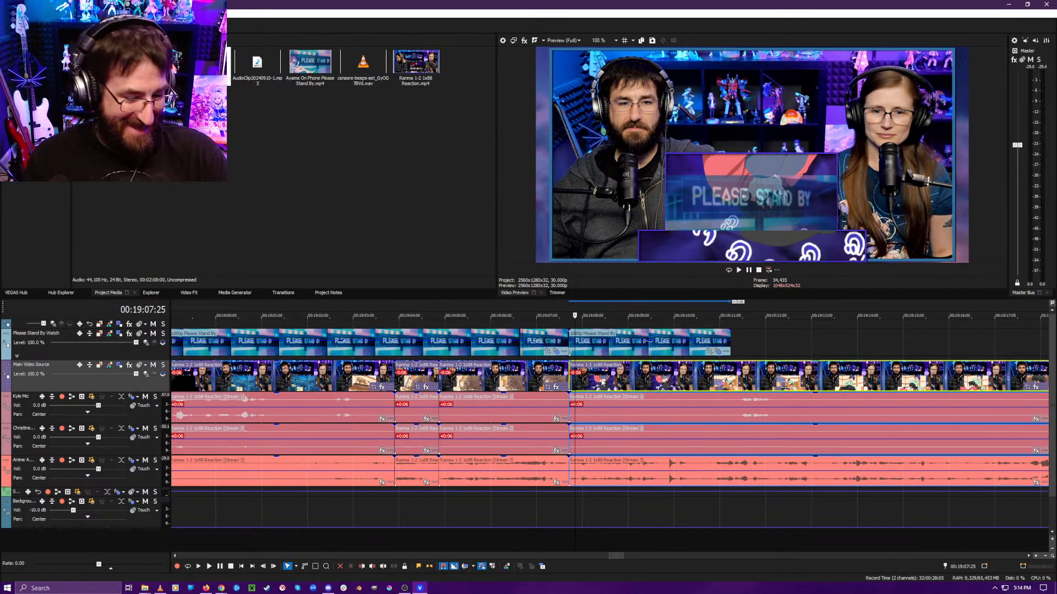
{"action": "key", "text": "space"}
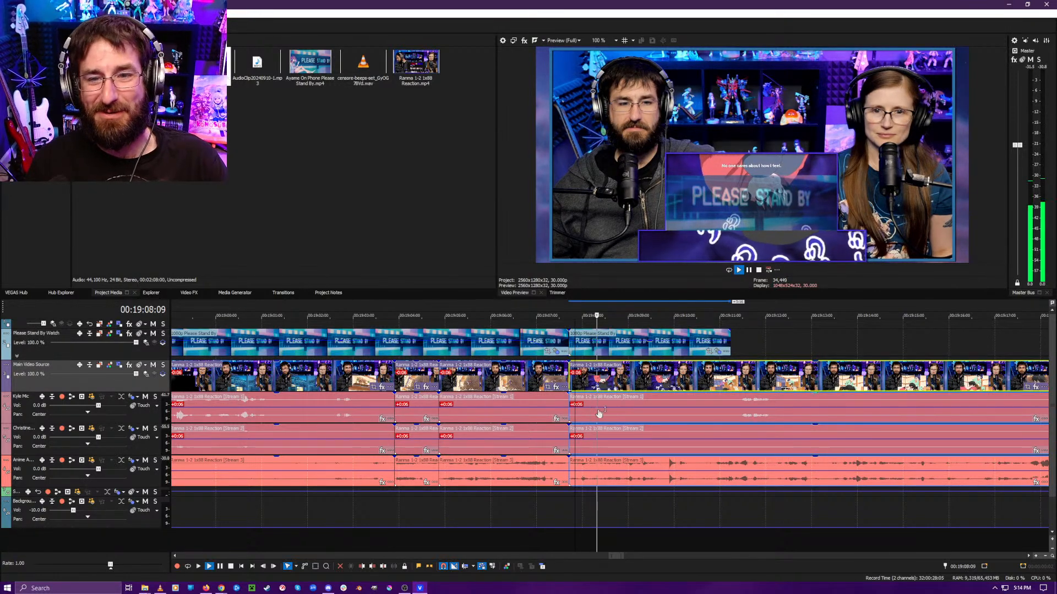
{"action": "left_click", "coordinate": [434, 544]}
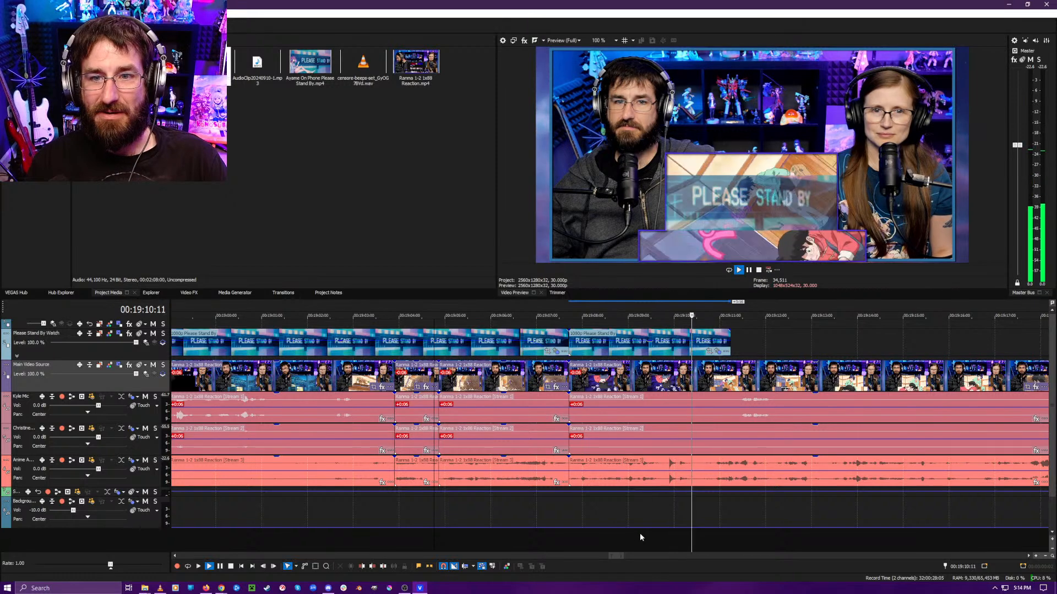
{"action": "key", "text": "space"}
{"action": "scroll", "coordinate": [671, 361], "scroll_direction": "down", "scroll_amount": 3}
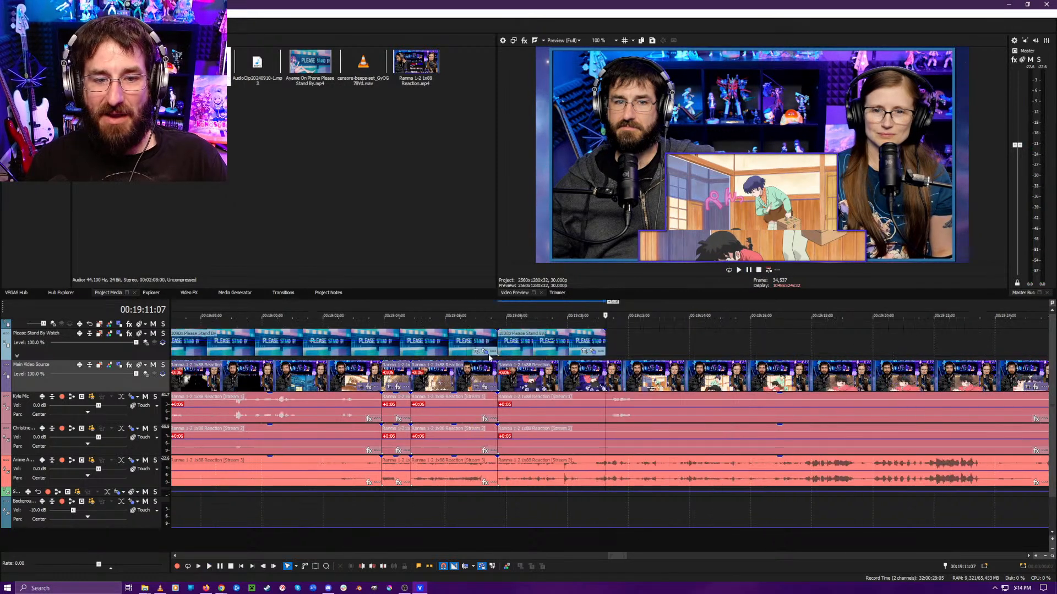
{"action": "left_click", "coordinate": [511, 341]}
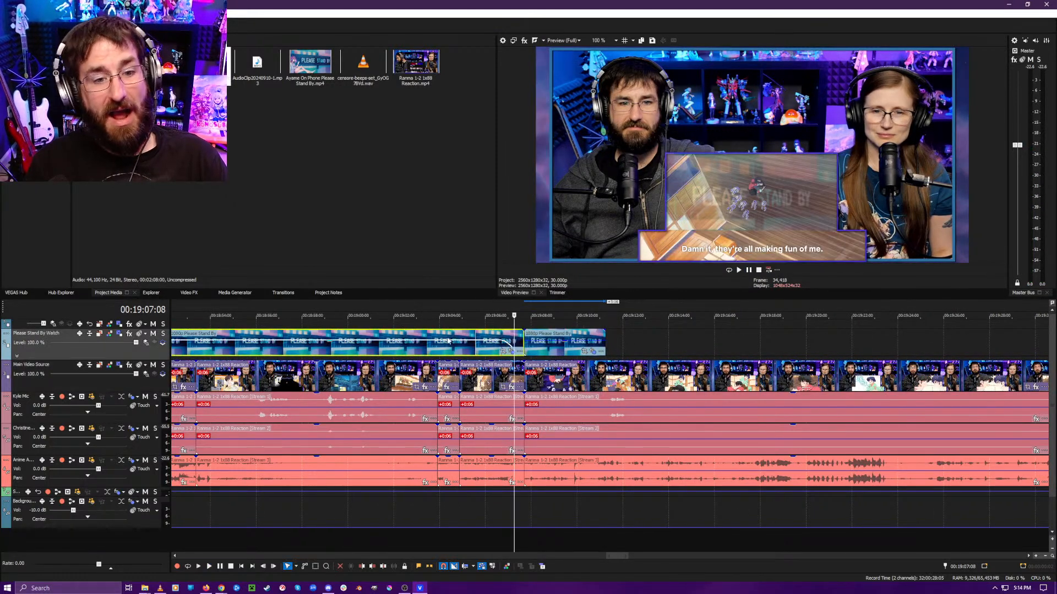
- Extend the semi-transparent Please Stand By clip to about 00:19:17:00 and paste another short copy at 00:19:07:21
{"action": "scroll", "coordinate": [511, 341], "scroll_direction": "down", "scroll_amount": 2}
{"action": "left_click_drag", "start_coordinate": [617, 336], "coordinate": [718, 342]}
{"action": "left_click", "coordinate": [613, 350]}
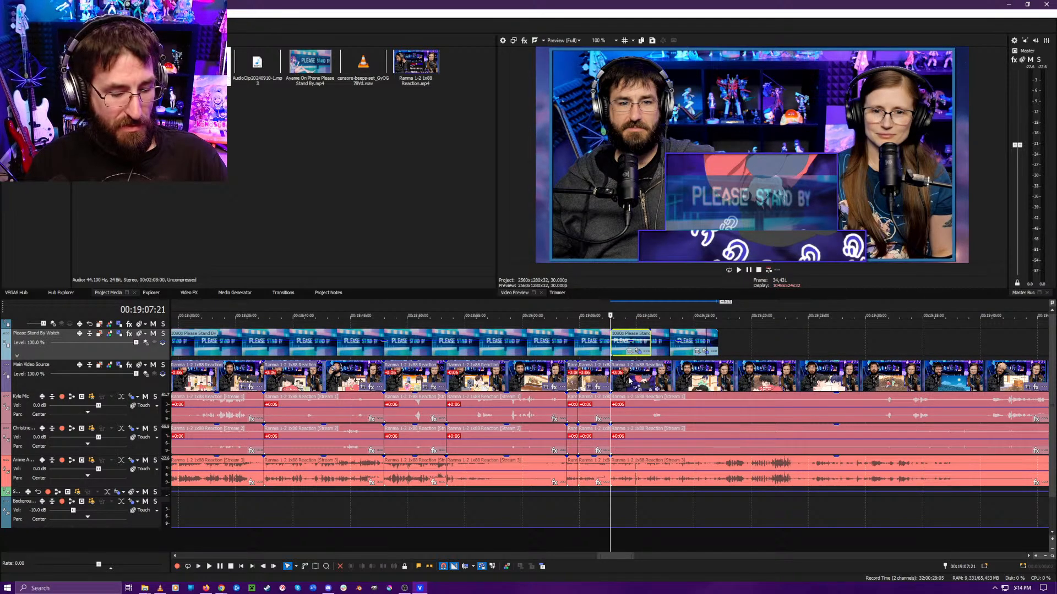
- Move the extended semi-transparent Please Stand By clip so it starts directly at the end of the short copy
{"action": "scroll", "coordinate": [629, 379], "scroll_direction": "up", "scroll_amount": 10}
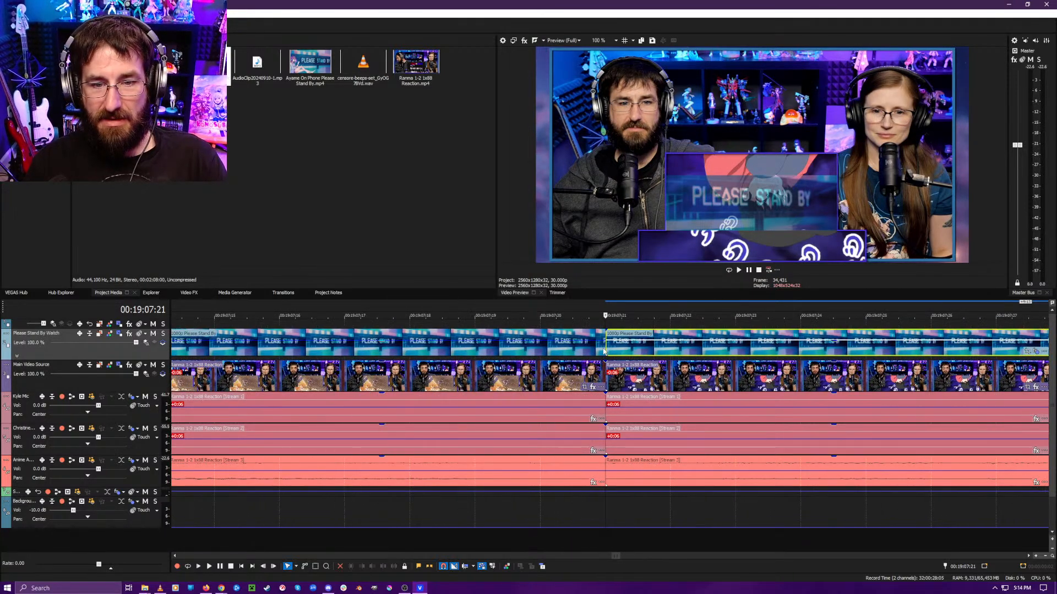
{"action": "scroll", "coordinate": [605, 354], "scroll_direction": "down", "scroll_amount": 4}
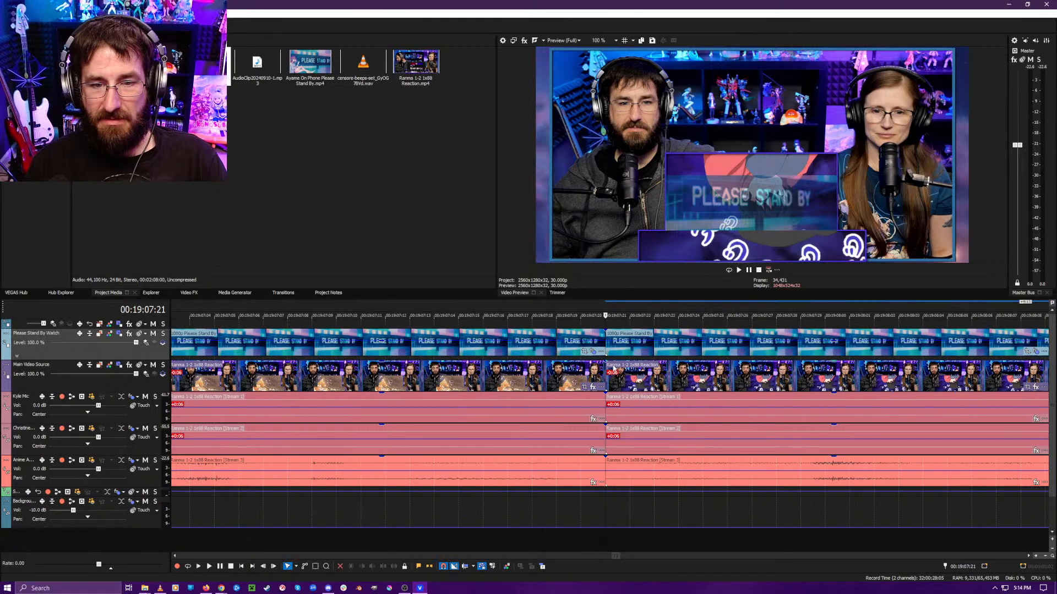
{"action": "scroll", "coordinate": [614, 368], "scroll_direction": "down", "scroll_amount": 8}
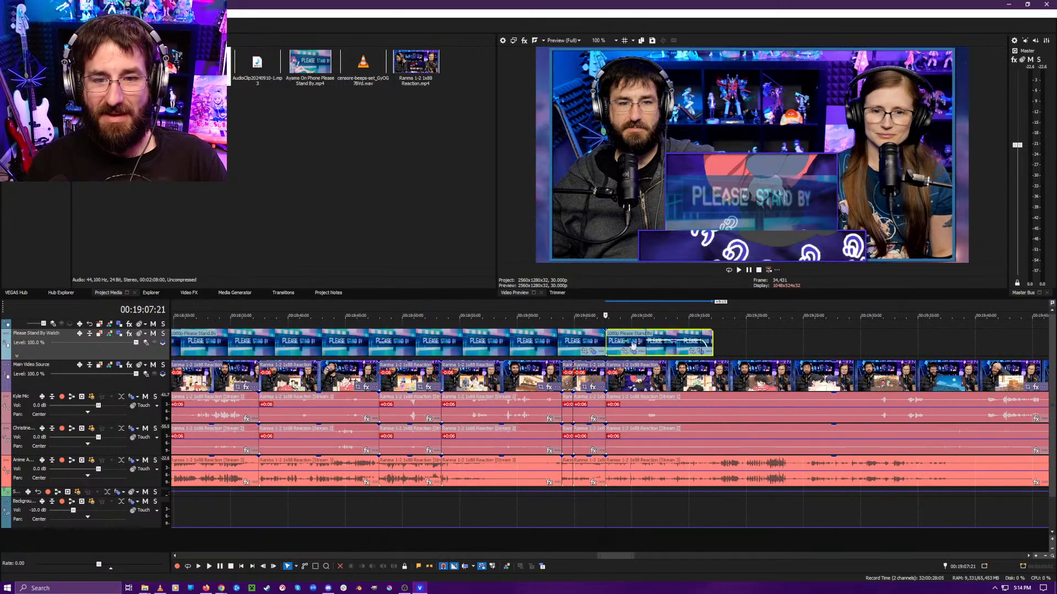
{"action": "left_click_drag", "start_coordinate": [633, 344], "coordinate": [674, 344]}
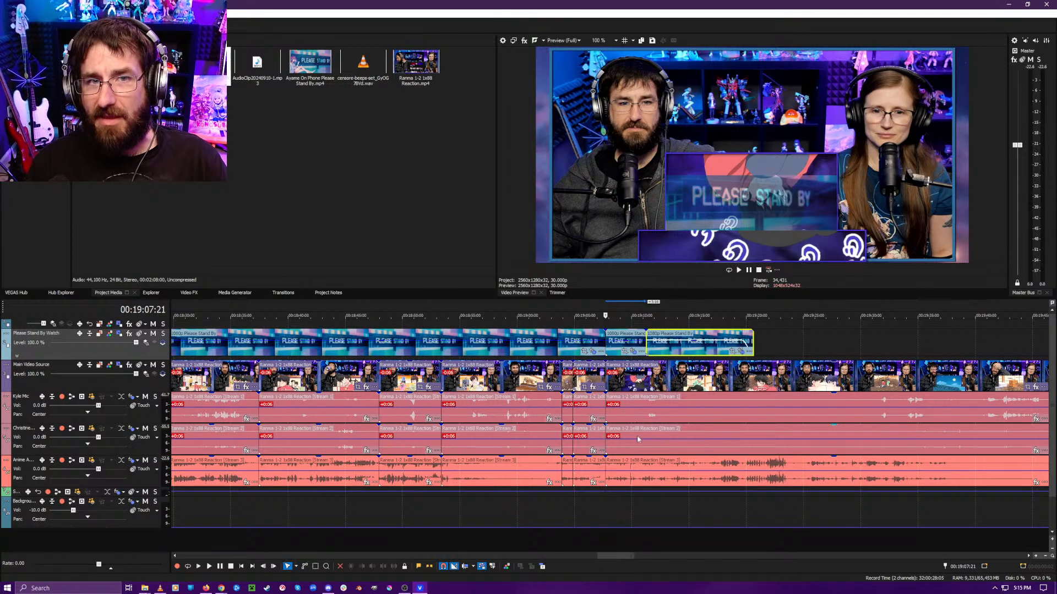
- Play the footage under both semi-transparent overlays between about 00:19:07:05 and 00:19:13:08 to check the scene changes
{"action": "left_click", "coordinate": [624, 537]}
{"action": "scroll", "coordinate": [632, 532], "scroll_direction": "up", "scroll_amount": 1}
{"action": "left_click", "coordinate": [635, 534]}
{"action": "key", "text": "space"}
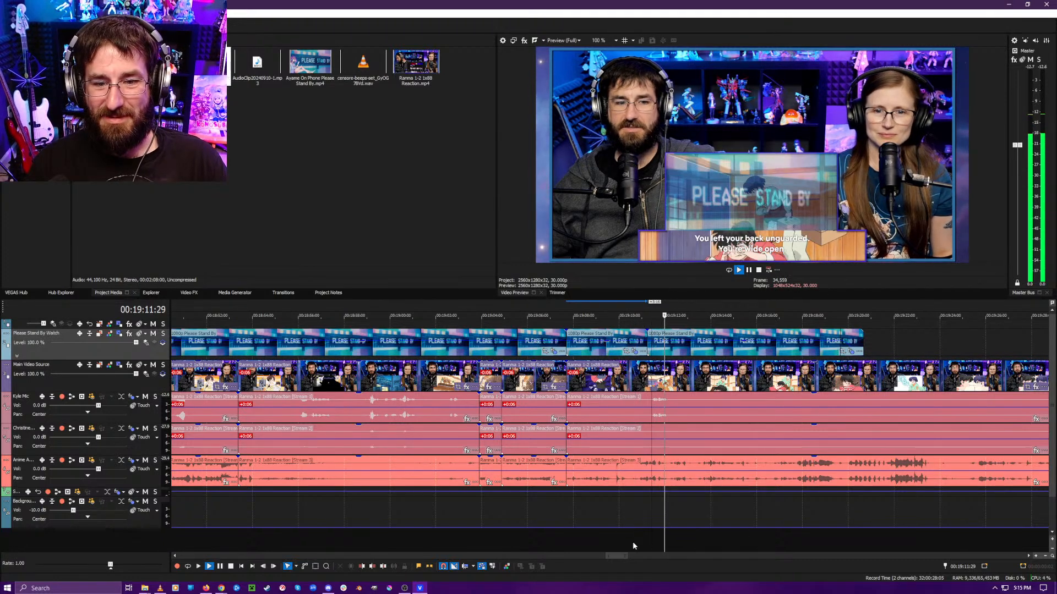
{"action": "key", "text": "space"}
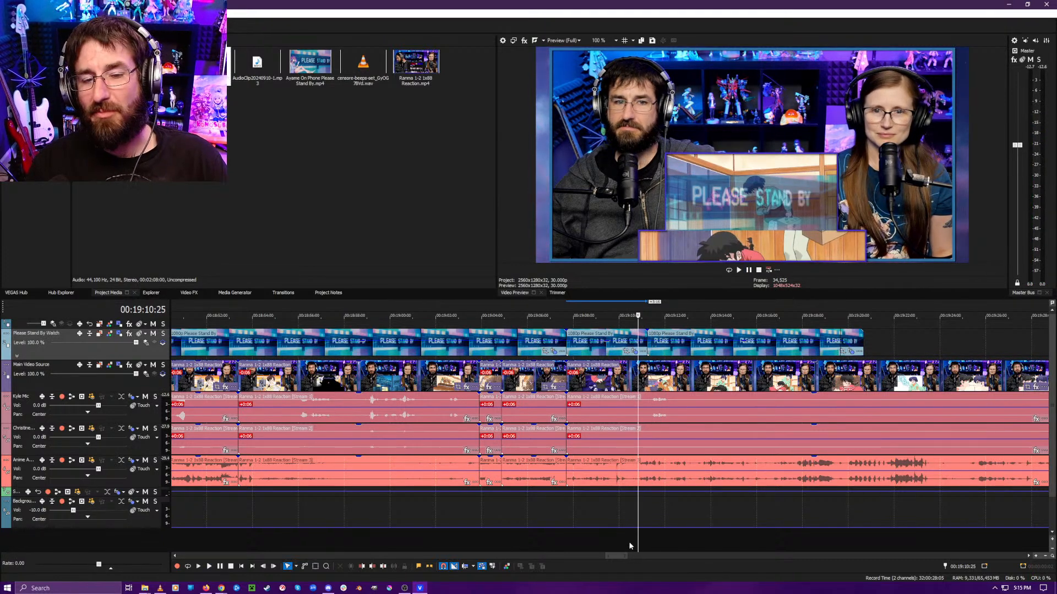
{"action": "left_click", "coordinate": [599, 540]}
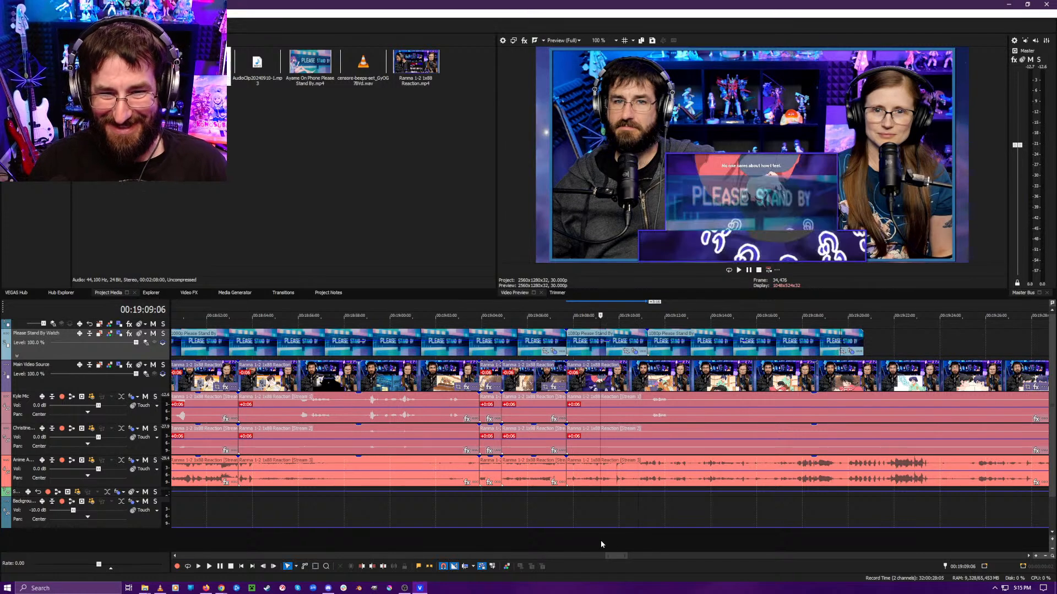
{"action": "key", "text": "space"}
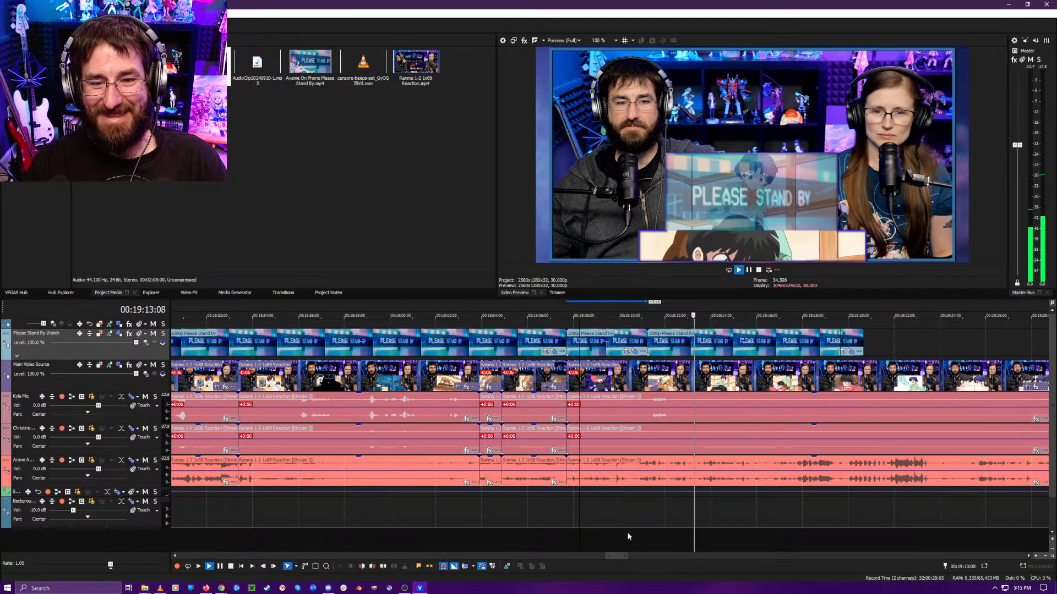
{"action": "left_click", "coordinate": [554, 537]}
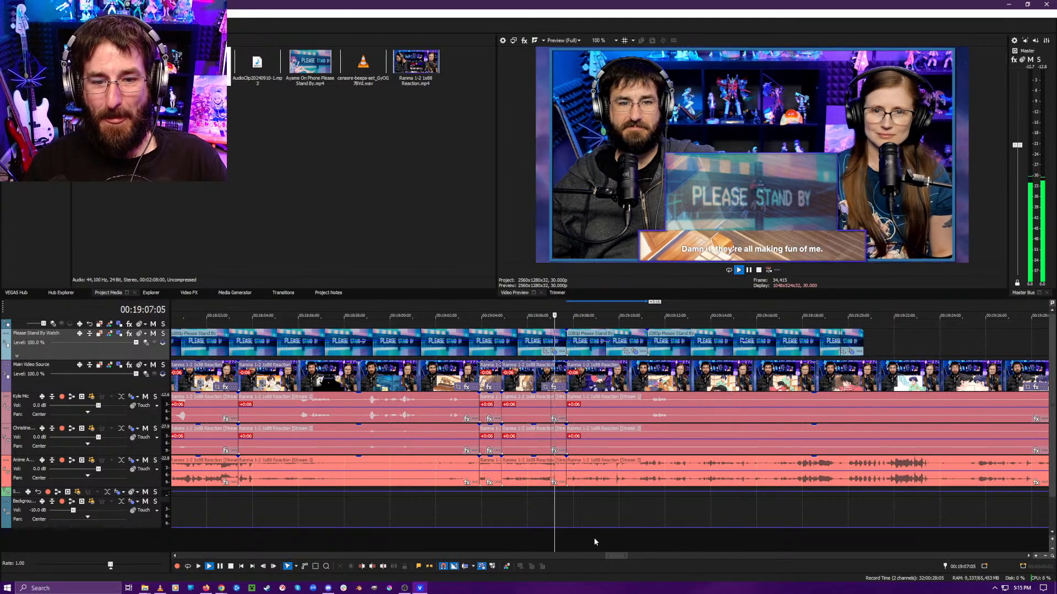
{"action": "left_click", "coordinate": [612, 538]}
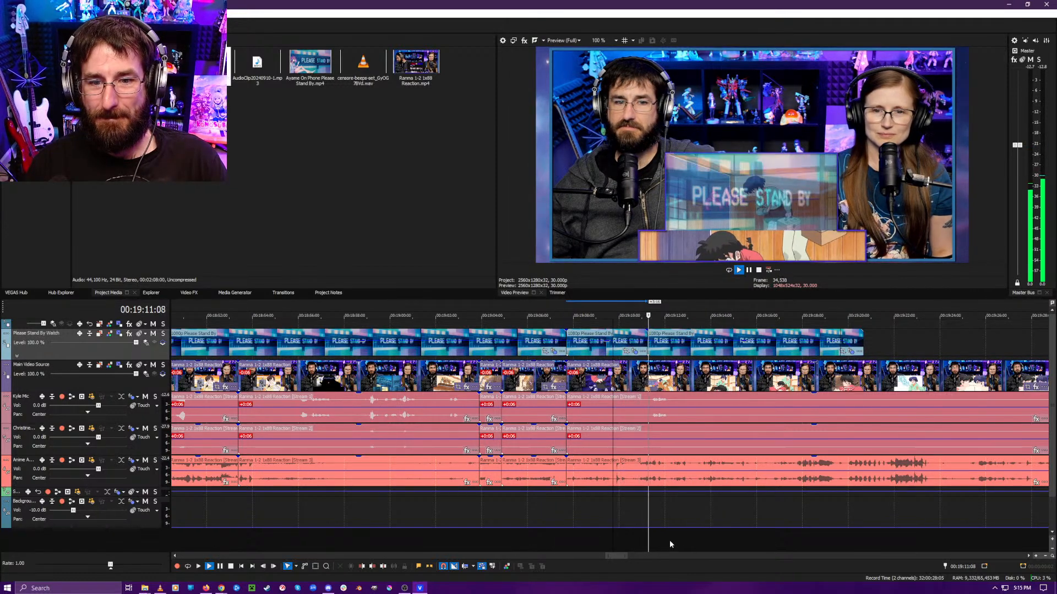
{"action": "left_click", "coordinate": [641, 532]}
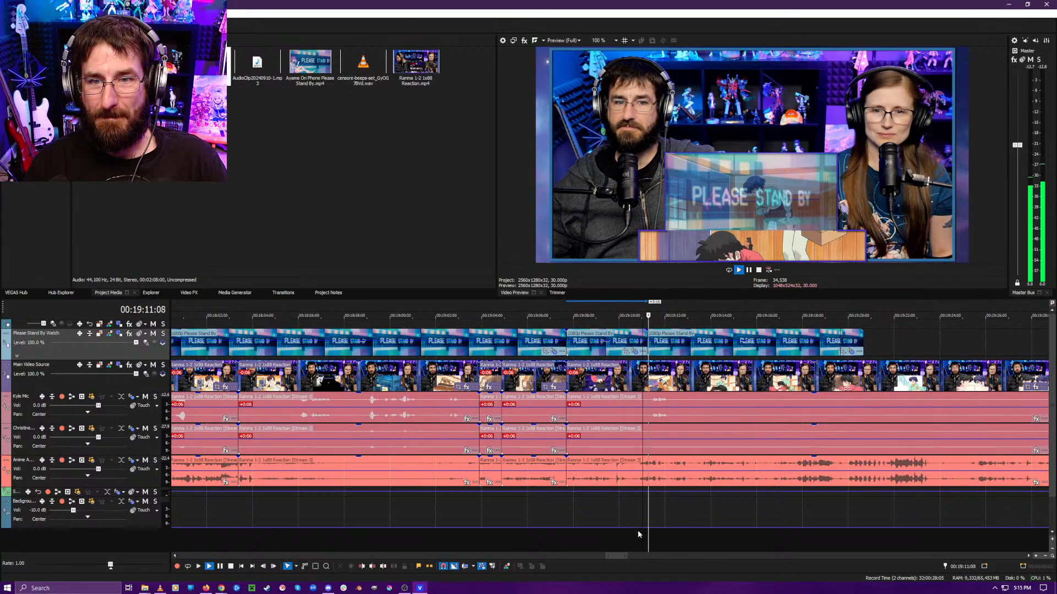
- Trim the short Please Stand By clip to end at 00:19:10:00 and move the longer one directly against its end
{"action": "left_click", "coordinate": [630, 532]}
{"action": "scroll", "coordinate": [626, 326], "scroll_direction": "up", "scroll_amount": 3}
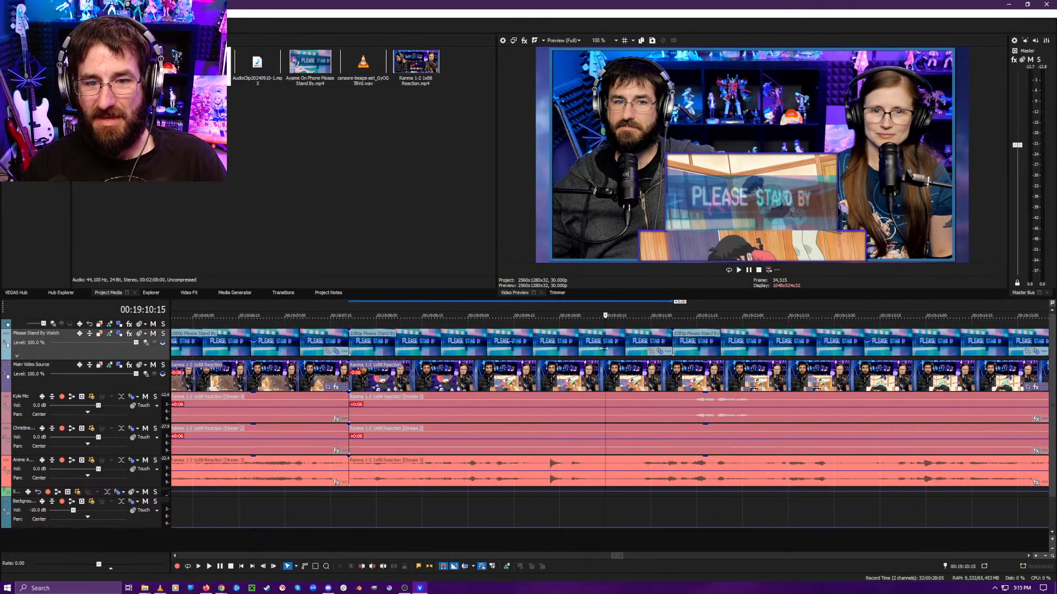
{"action": "left_click", "coordinate": [567, 346]}
{"action": "left_click_drag", "start_coordinate": [567, 346], "coordinate": [542, 351]}
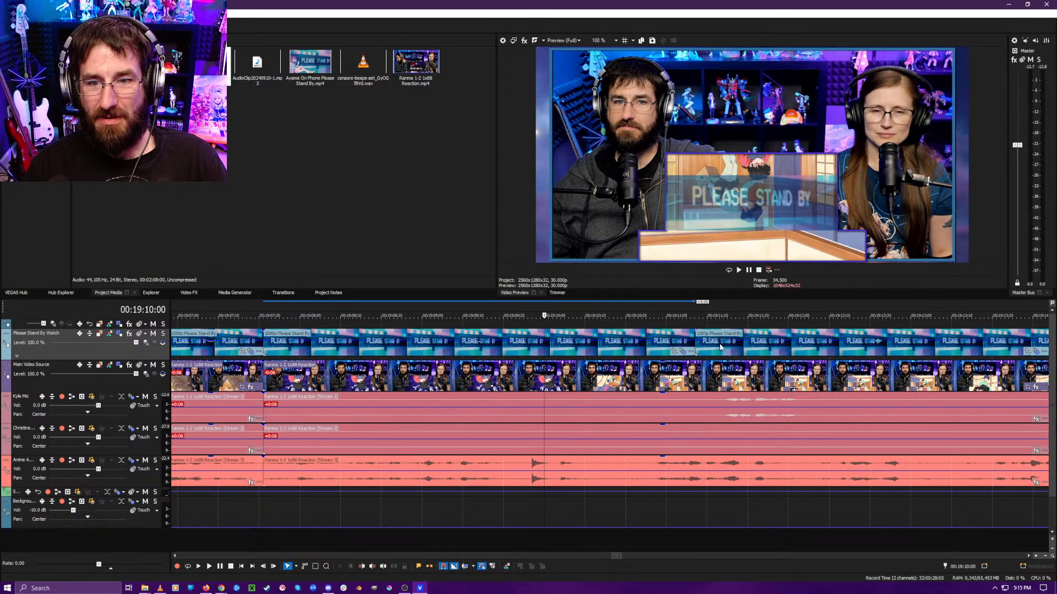
{"action": "left_click_drag", "start_coordinate": [692, 350], "coordinate": [544, 350]}
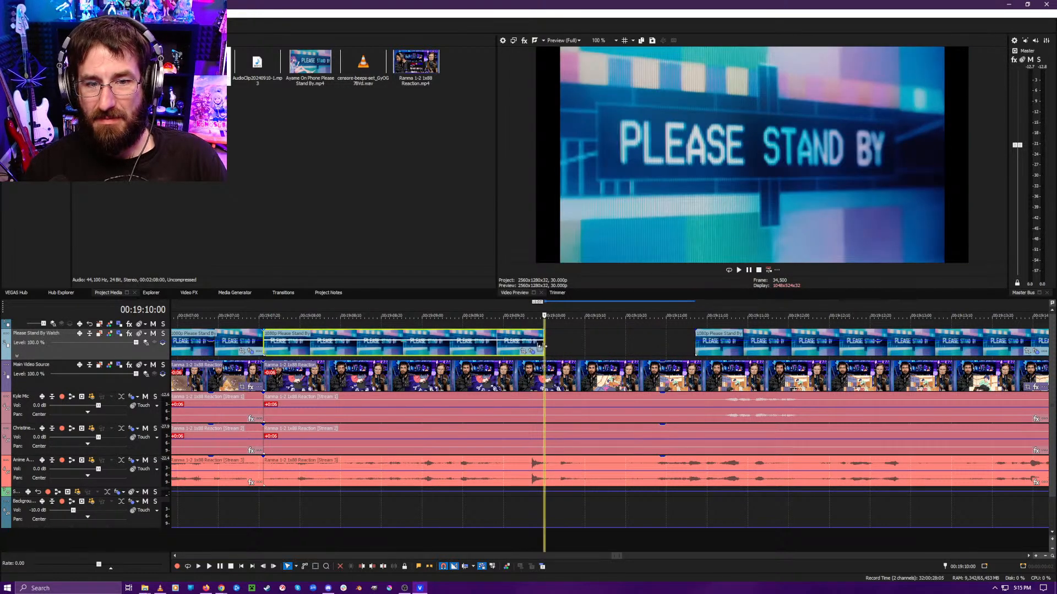
{"action": "left_click_drag", "start_coordinate": [712, 356], "coordinate": [567, 347]}
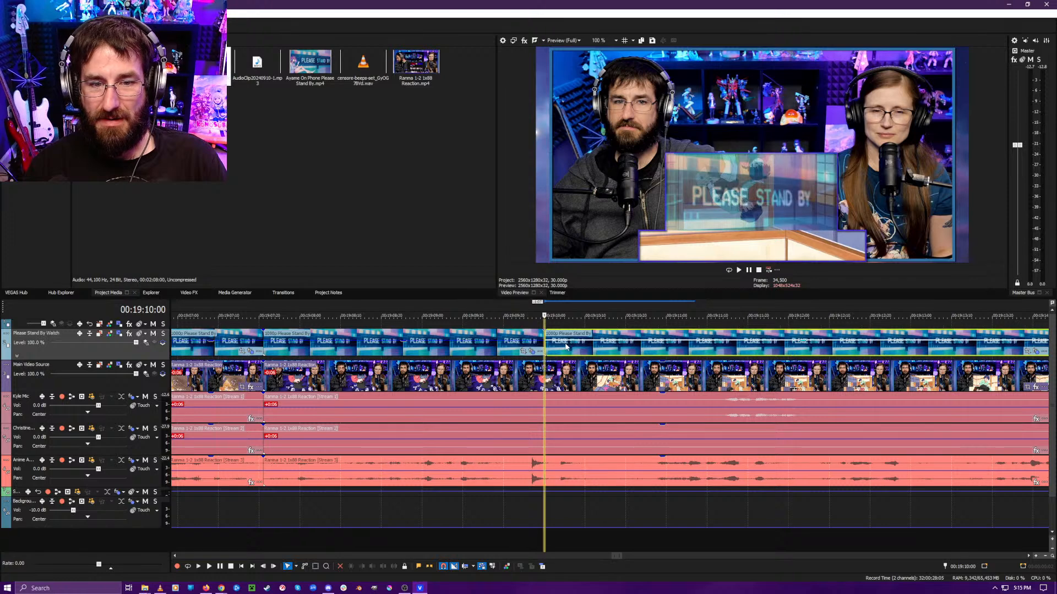
- Play the footage under the moved overlay and inspect the frames just past its end, up to about 00:19:19:29
{"action": "scroll", "coordinate": [658, 418], "scroll_direction": "down", "scroll_amount": 8}
{"action": "key", "text": "space"}
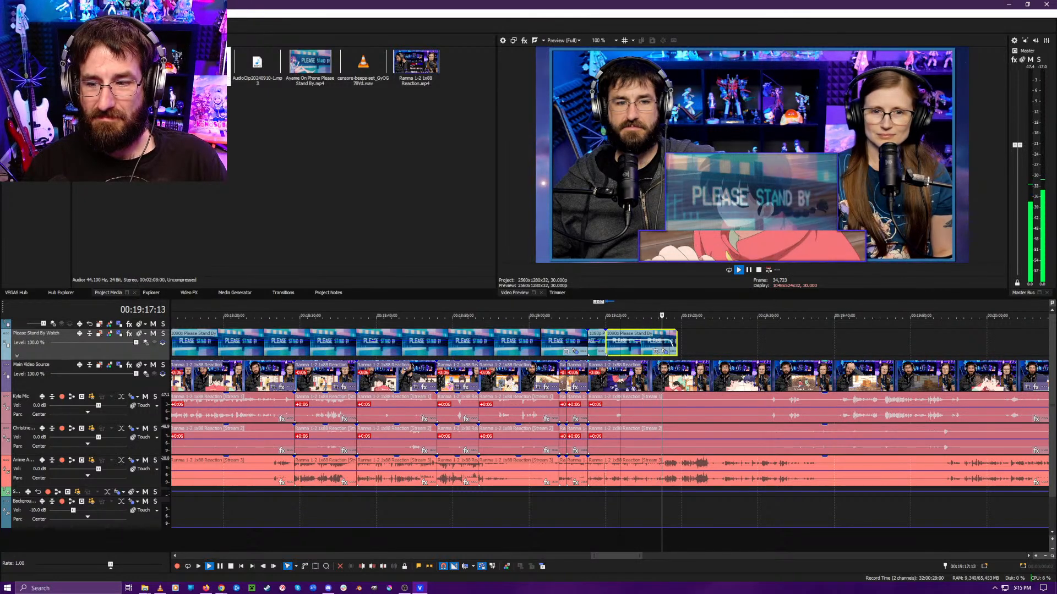
{"action": "scroll", "coordinate": [675, 404], "scroll_direction": "up", "scroll_amount": 2}
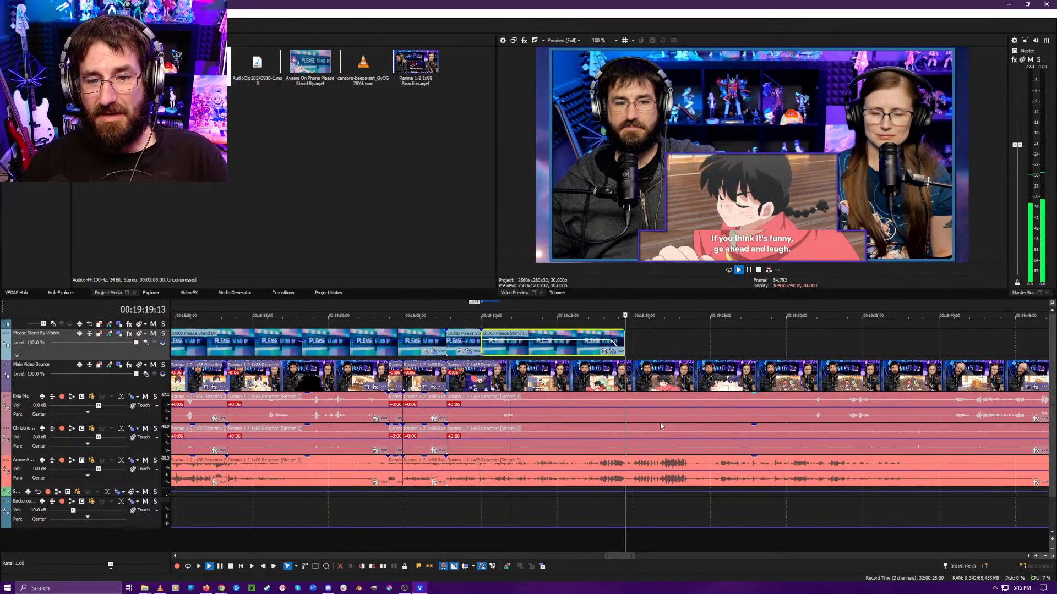
{"action": "key", "text": "space"}
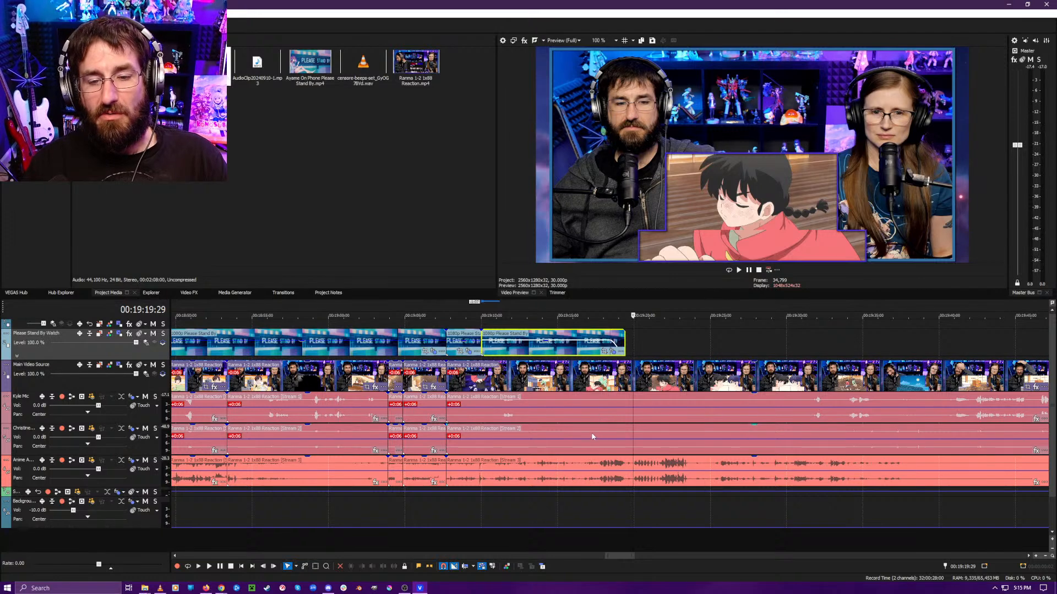
{"action": "scroll", "coordinate": [592, 436], "scroll_direction": "up", "scroll_amount": 3}
{"action": "left_click", "coordinate": [598, 446]}
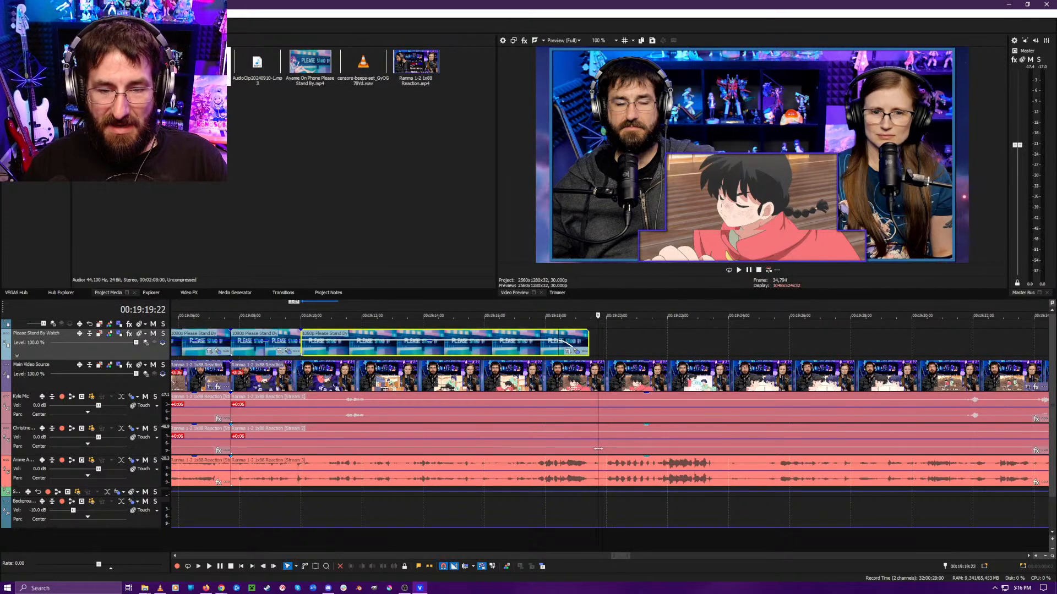
{"action": "left_click_drag", "start_coordinate": [598, 449], "coordinate": [600, 464]}
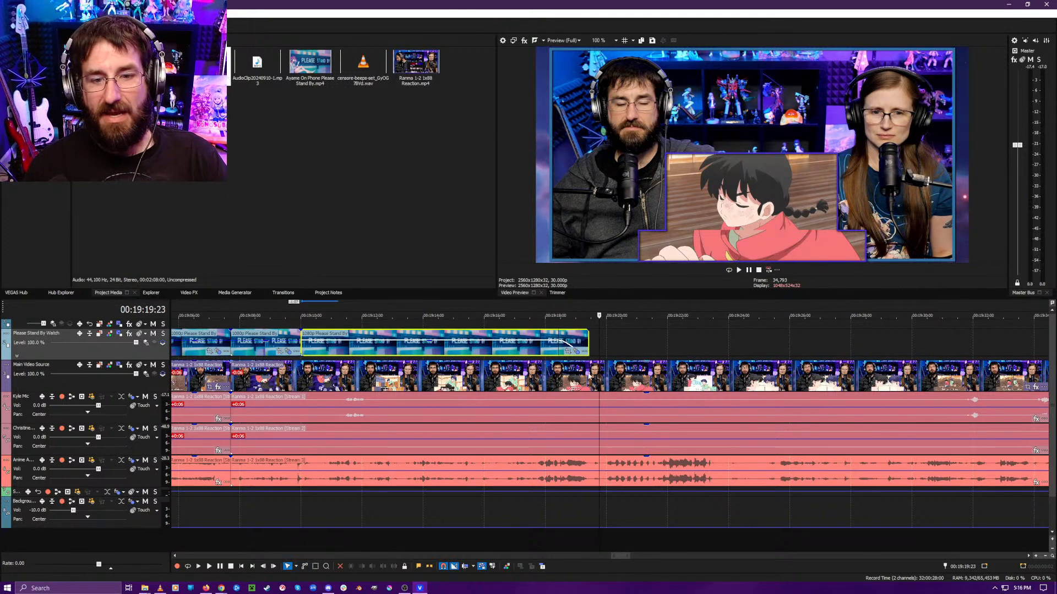
- Split the synced video and audio tracks at 00:19:19:13, where the Please Stand By overlay ends
{"action": "left_click", "coordinate": [607, 365]}
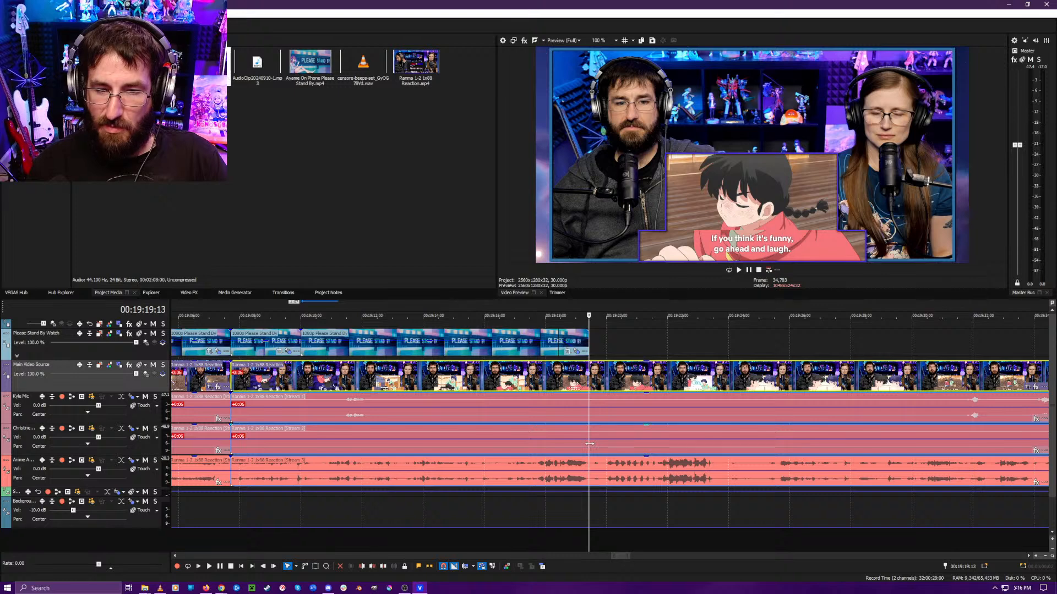
{"action": "scroll", "coordinate": [589, 444], "scroll_direction": "up", "scroll_amount": 8}
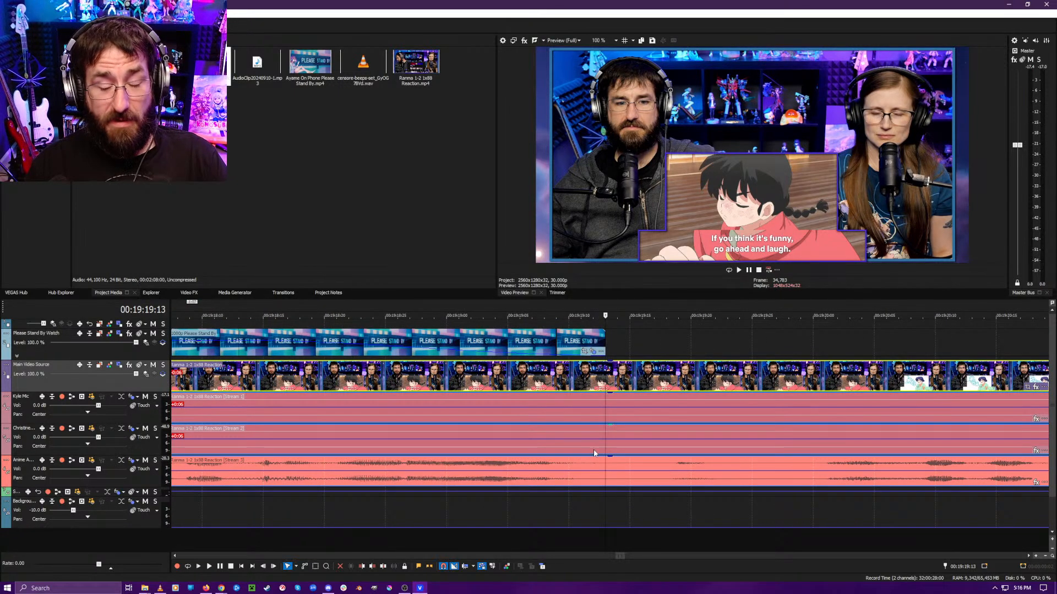
{"action": "scroll", "coordinate": [593, 449], "scroll_direction": "down", "scroll_amount": 8}
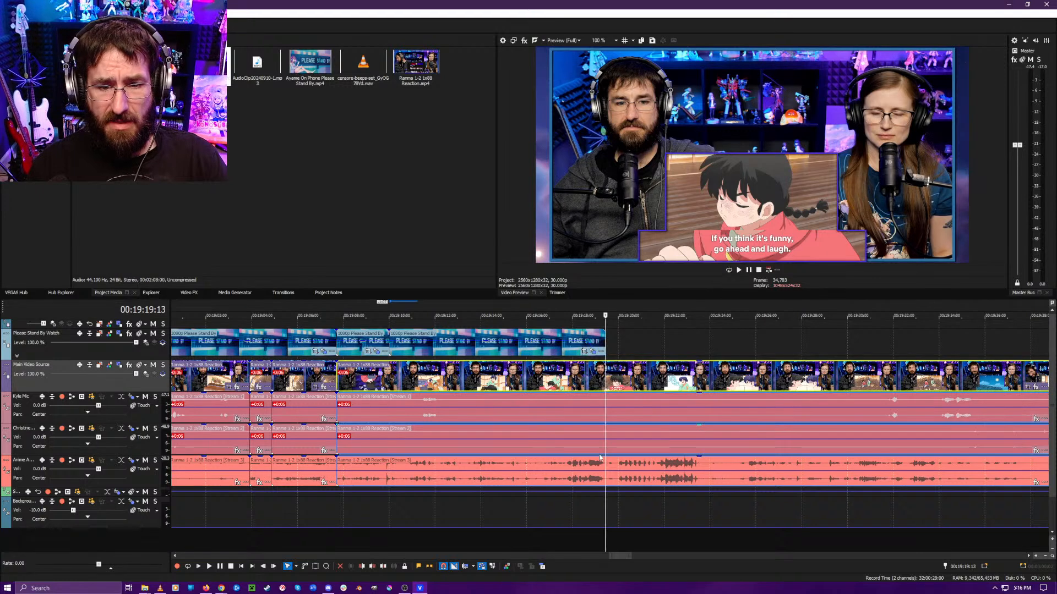
{"action": "key", "text": "s"}
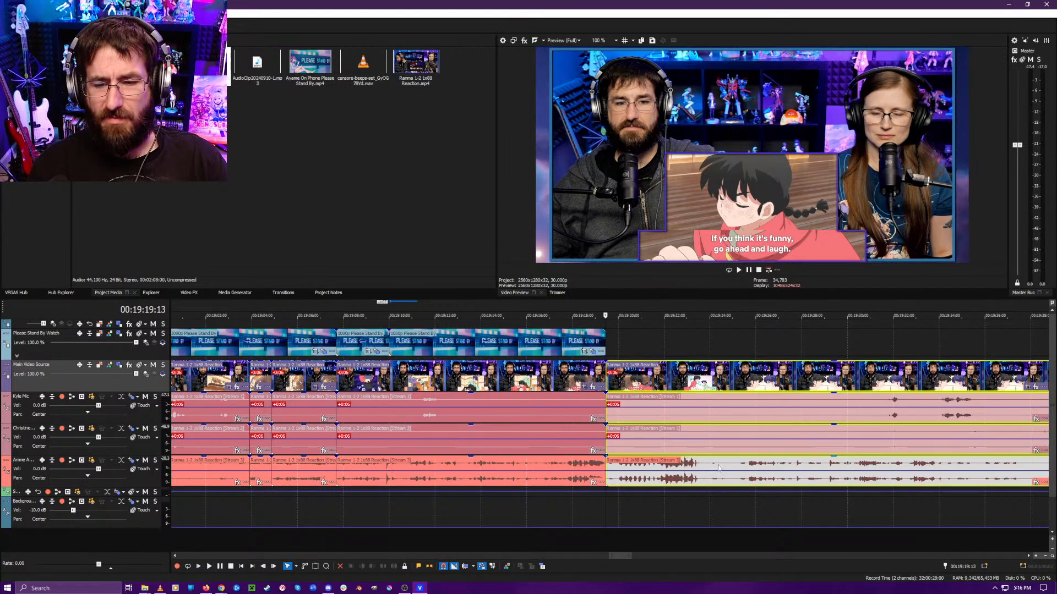
- Check the footage between about 00:19:19:29 and 00:19:25:06 and split the synced tracks at 00:19:23:15
{"action": "left_click", "coordinate": [734, 542]}
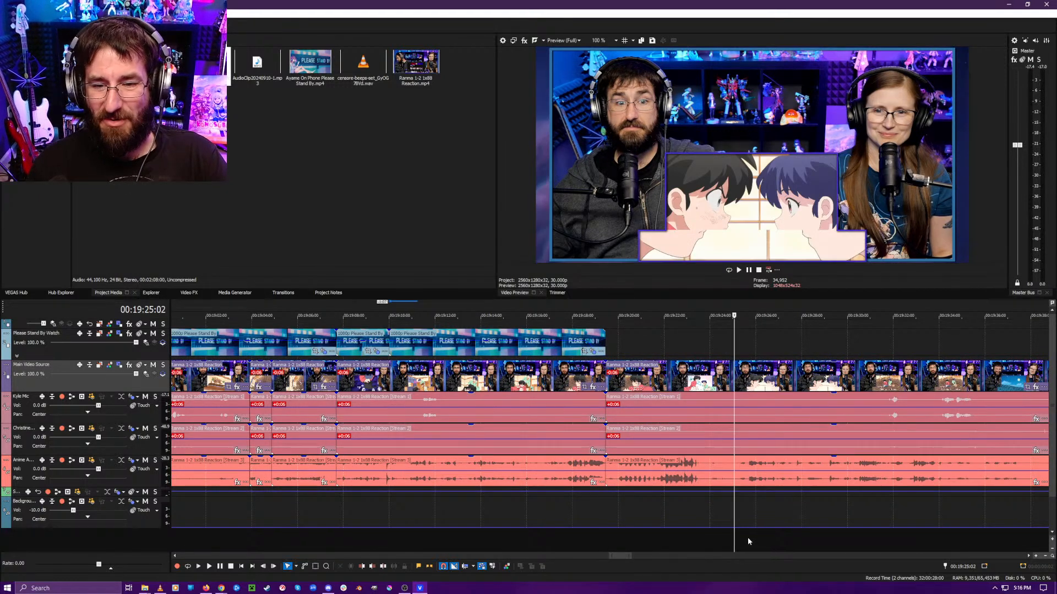
{"action": "left_click", "coordinate": [617, 528]}
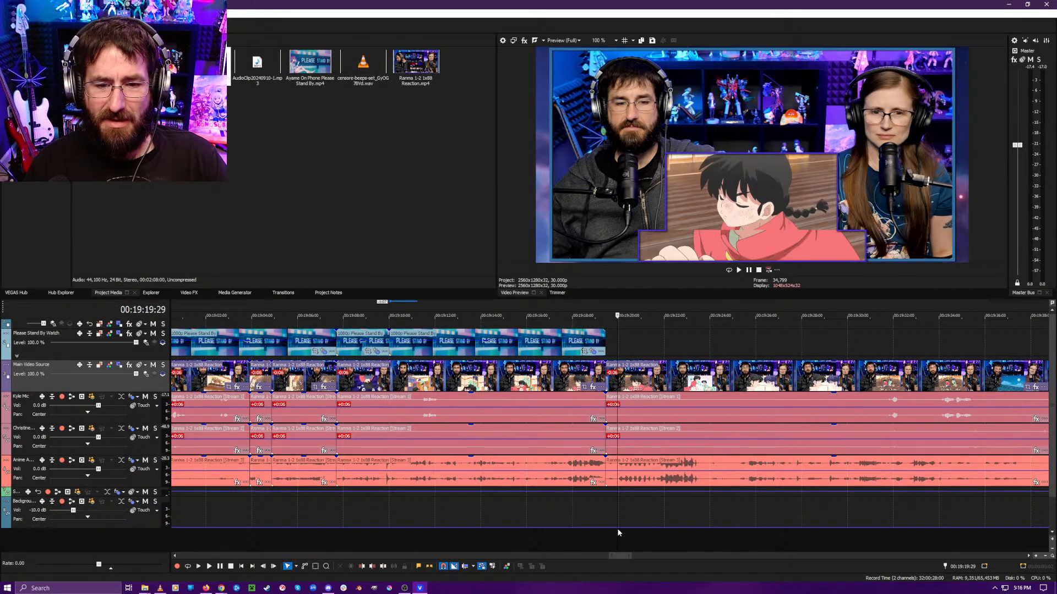
{"action": "left_click", "coordinate": [738, 540]}
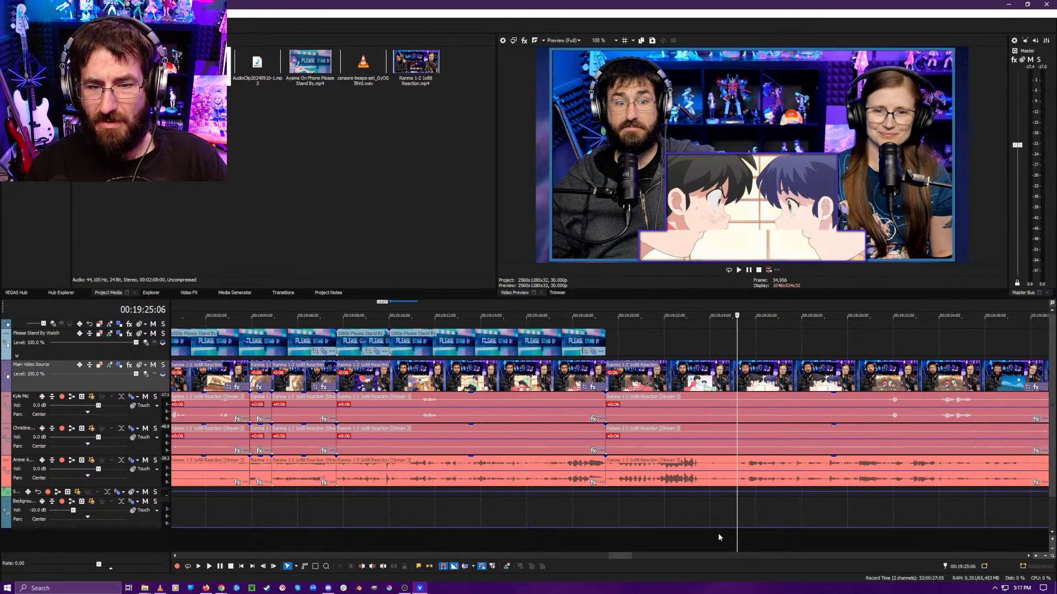
{"action": "left_click", "coordinate": [617, 541]}
{"action": "key", "text": "space"}
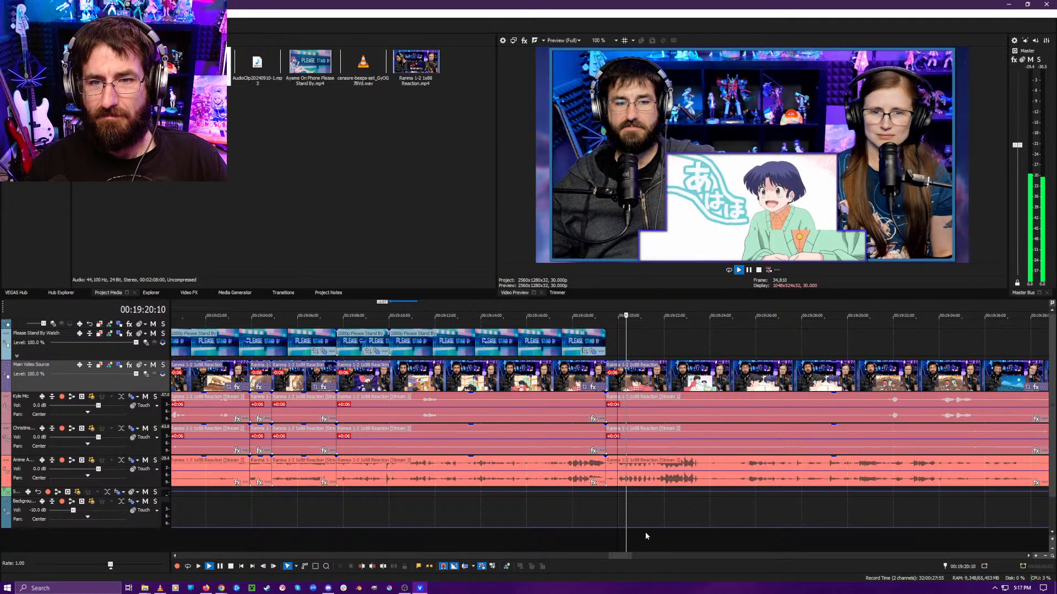
{"action": "left_click", "coordinate": [603, 540]}
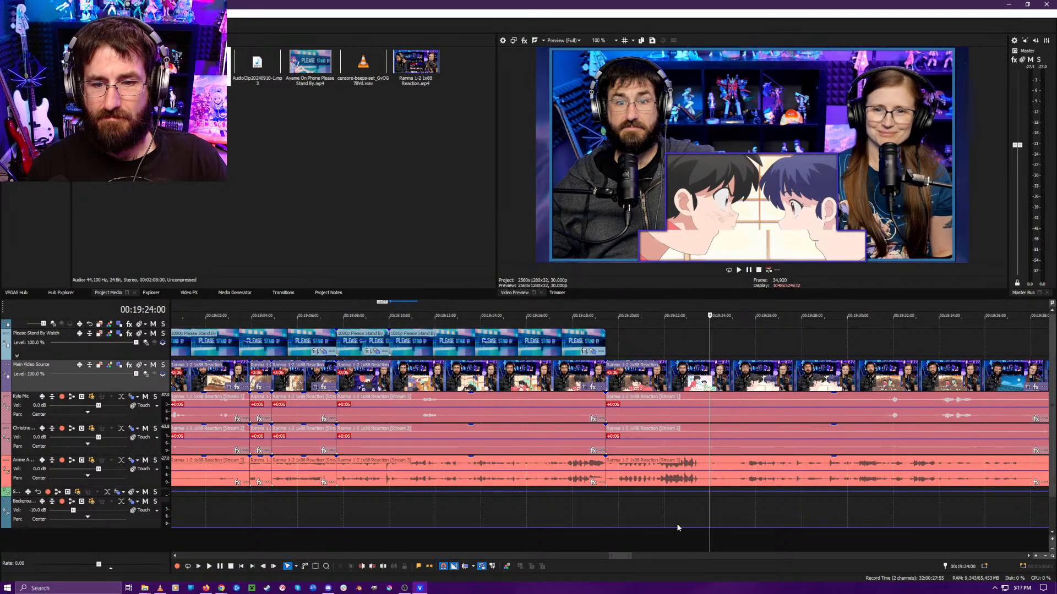
{"action": "left_click", "coordinate": [699, 532]}
{"action": "key", "text": "space"}
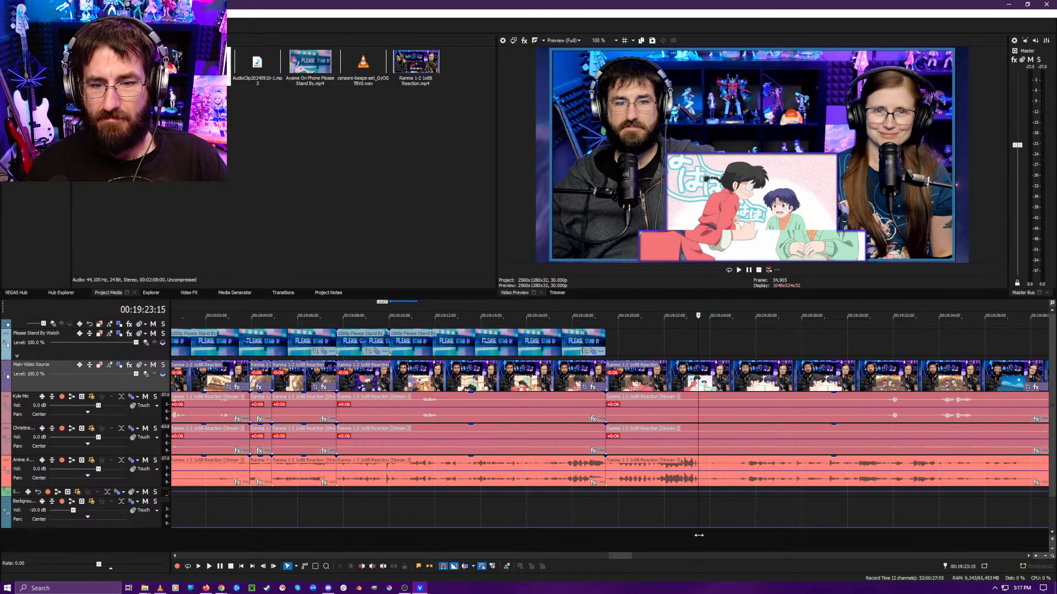
{"action": "key", "text": "s"}
- Cut the synced footage from 00:19:23:15 to 00:19:25:06, close the gap, and play the footage leading into the cut
{"action": "key", "text": "space"}
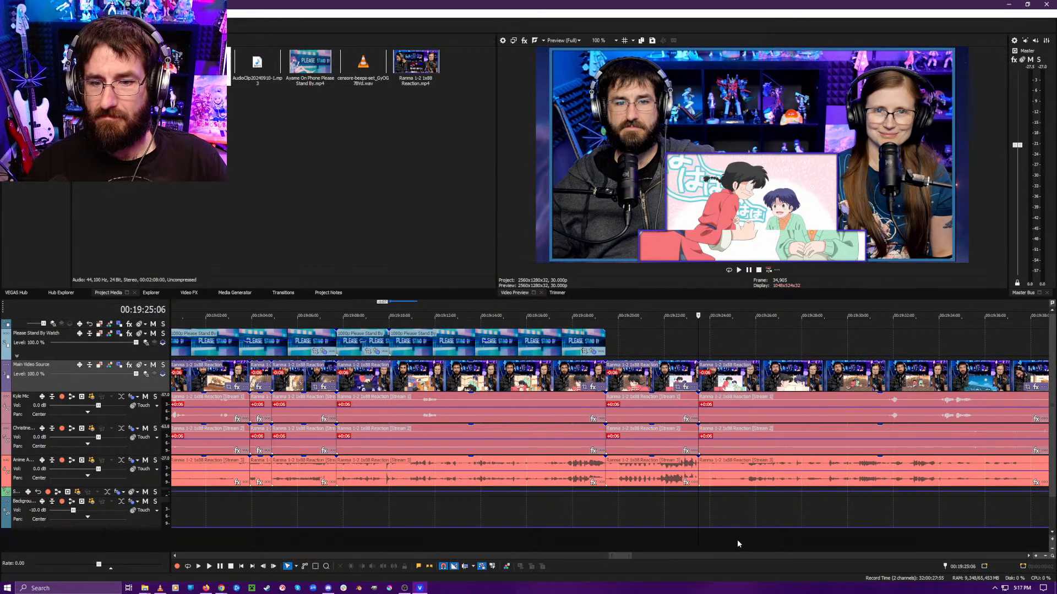
{"action": "key", "text": "space"}
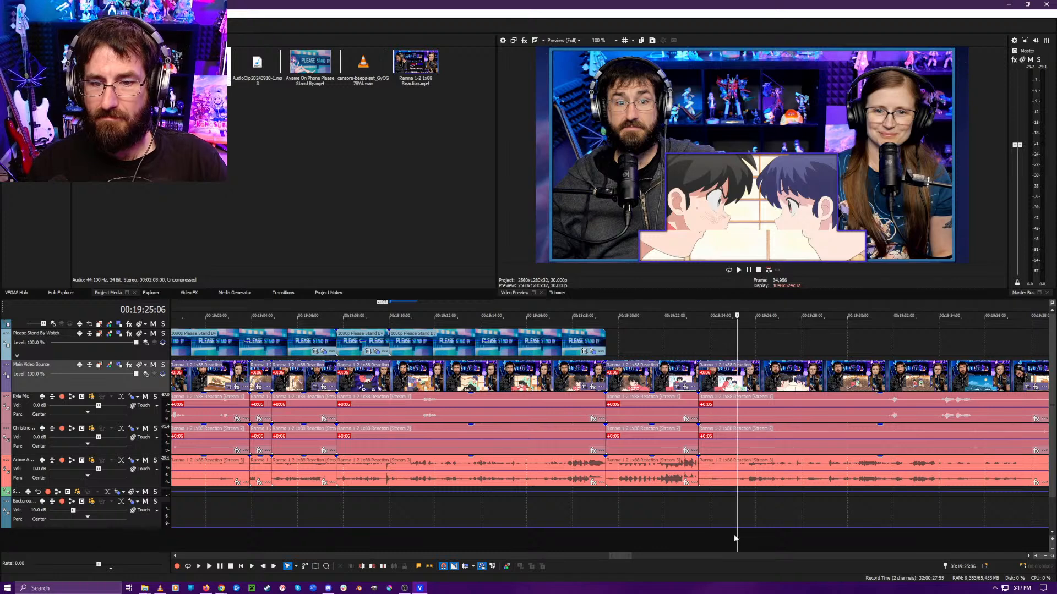
{"action": "key", "text": "alt+["}
{"action": "key", "text": "ctrl+l"}
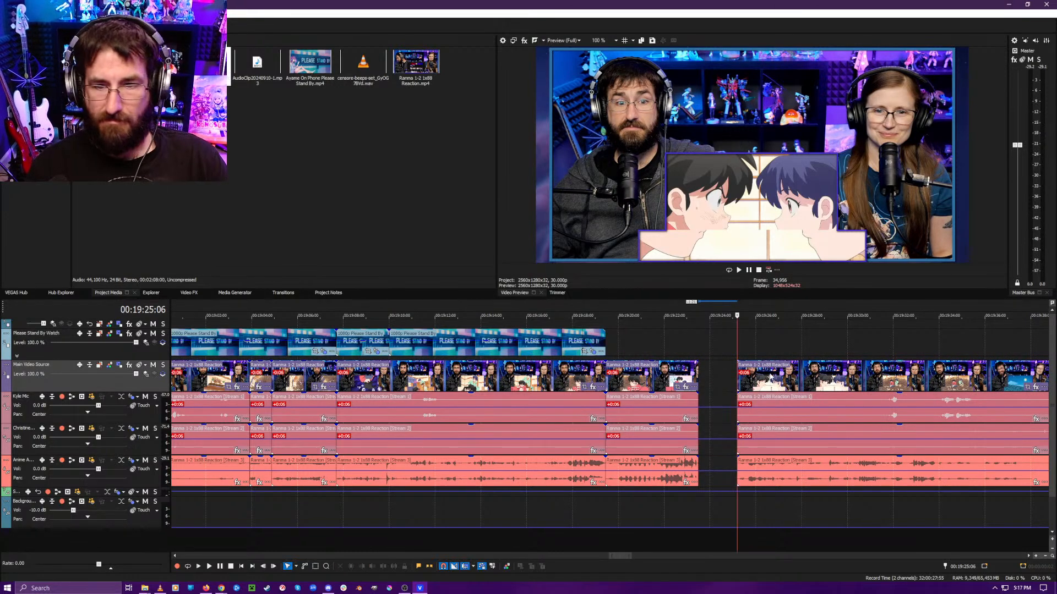
{"action": "left_click_drag", "start_coordinate": [768, 389], "coordinate": [730, 388]}
{"action": "left_click", "coordinate": [659, 538]}
{"action": "key", "text": "space"}
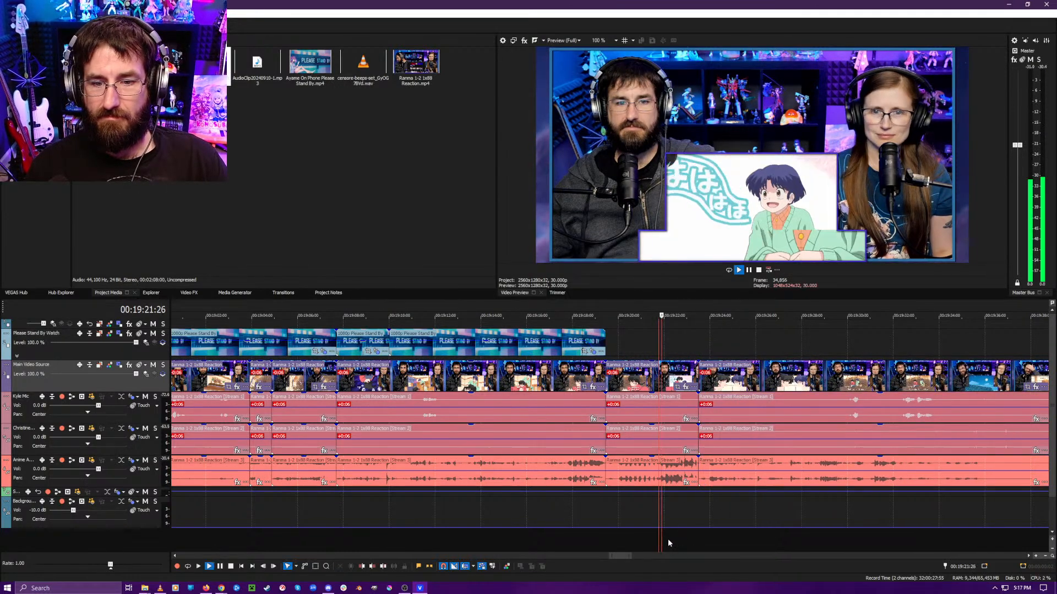
- Play the footage across the latest cut up to 00:19:26:00 and copy the short Please Stand By overlay at about 00:19:08
{"action": "left_click", "coordinate": [597, 538]}
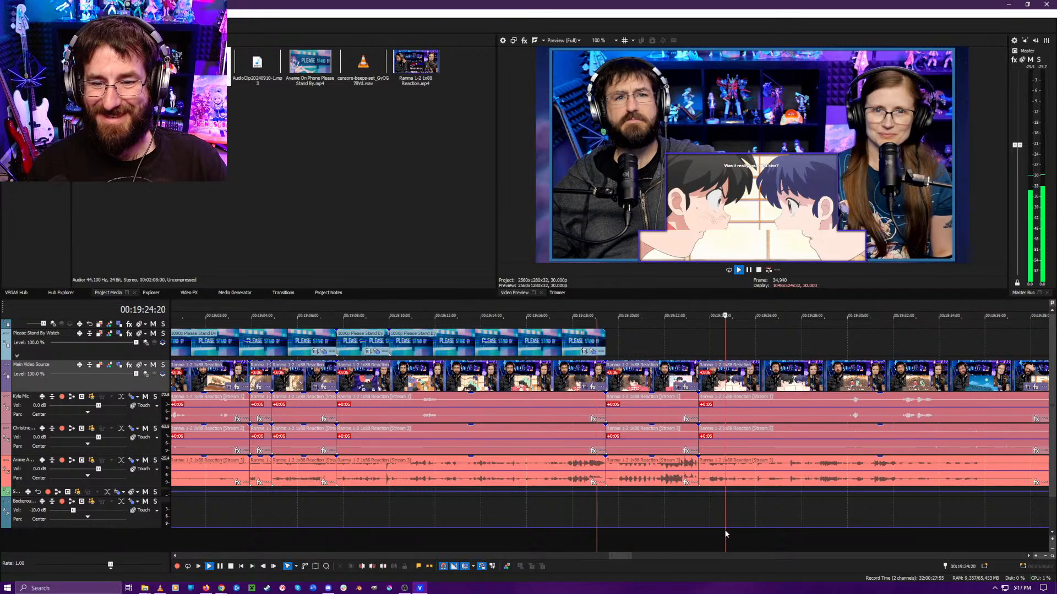
{"action": "key", "text": "Return"}
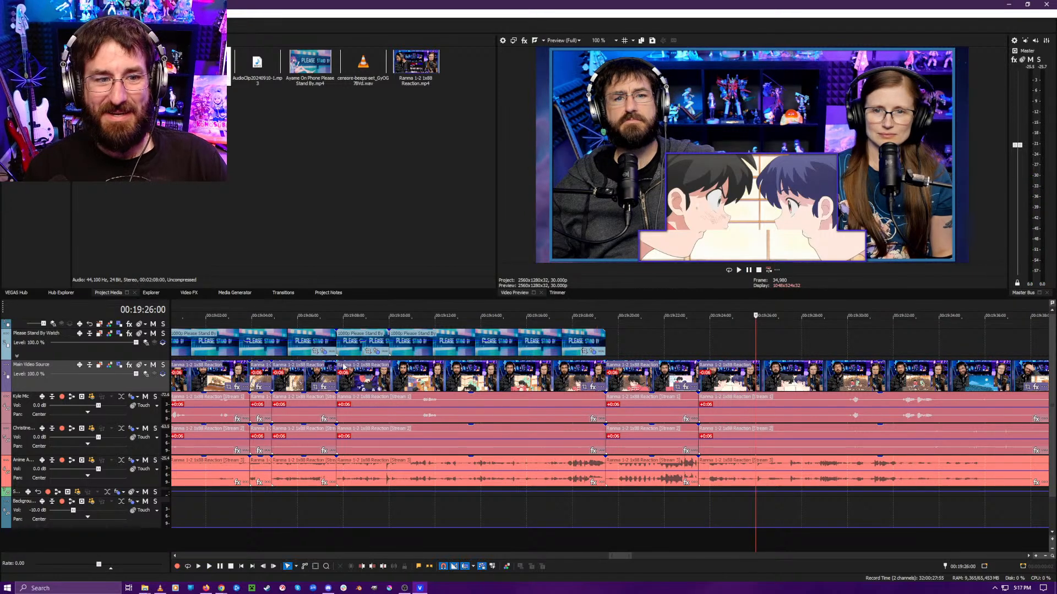
{"action": "right_click", "coordinate": [366, 338]}
{"action": "left_click", "coordinate": [379, 314]}
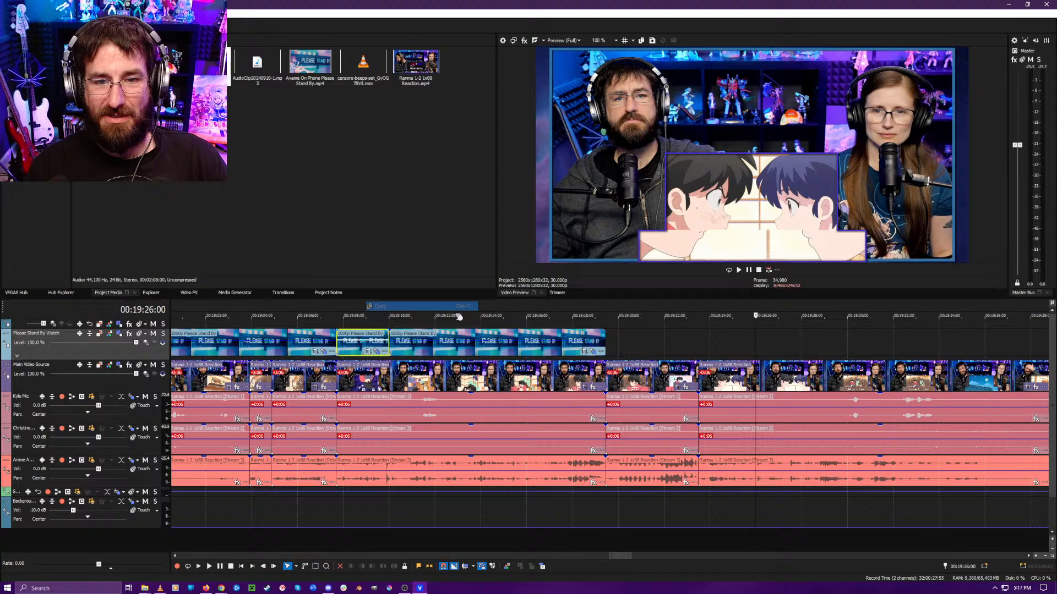
- Extend the last overlay to about 00:19:22:24, split it at 00:19:19:13, and move the split-off piece to 00:19:23:15
{"action": "left_click", "coordinate": [608, 340]}
{"action": "left_click_drag", "start_coordinate": [604, 340], "coordinate": [681, 341]}
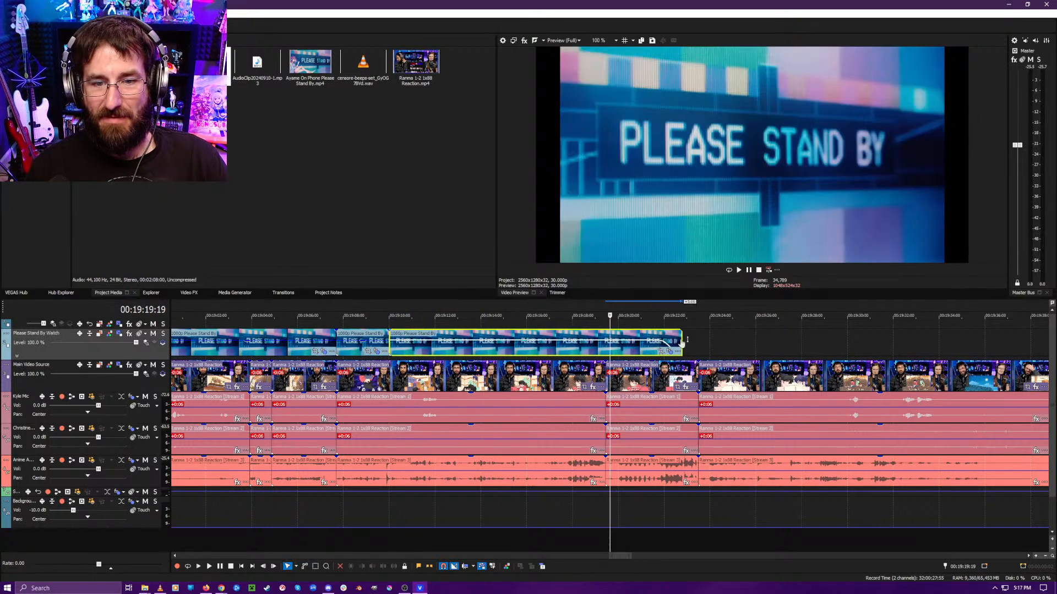
{"action": "left_click", "coordinate": [604, 353]}
{"action": "key", "text": "s"}
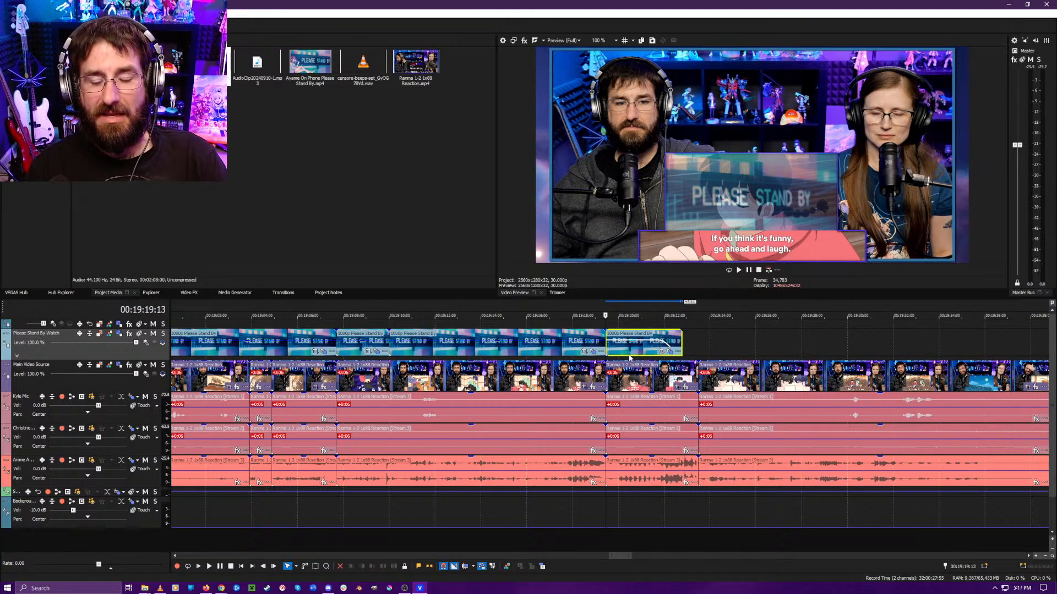
{"action": "left_click_drag", "start_coordinate": [629, 351], "coordinate": [721, 352]}
- Paste the copied short overlay at 00:19:19:13 and play the footage from 00:19:19:24 to 00:19:23:06
{"action": "left_click", "coordinate": [611, 335]}
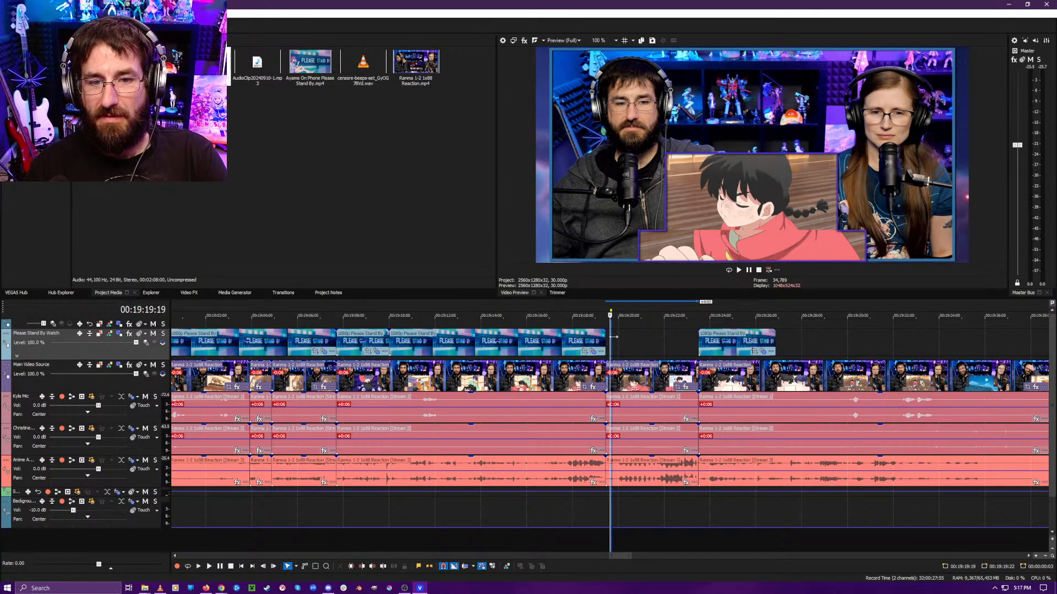
{"action": "right_click", "coordinate": [613, 335]}
{"action": "left_click", "coordinate": [608, 334]}
{"action": "key", "text": "space"}
{"action": "key", "text": "space"}
{"action": "right_click", "coordinate": [608, 336]}
{"action": "left_click", "coordinate": [617, 342]}
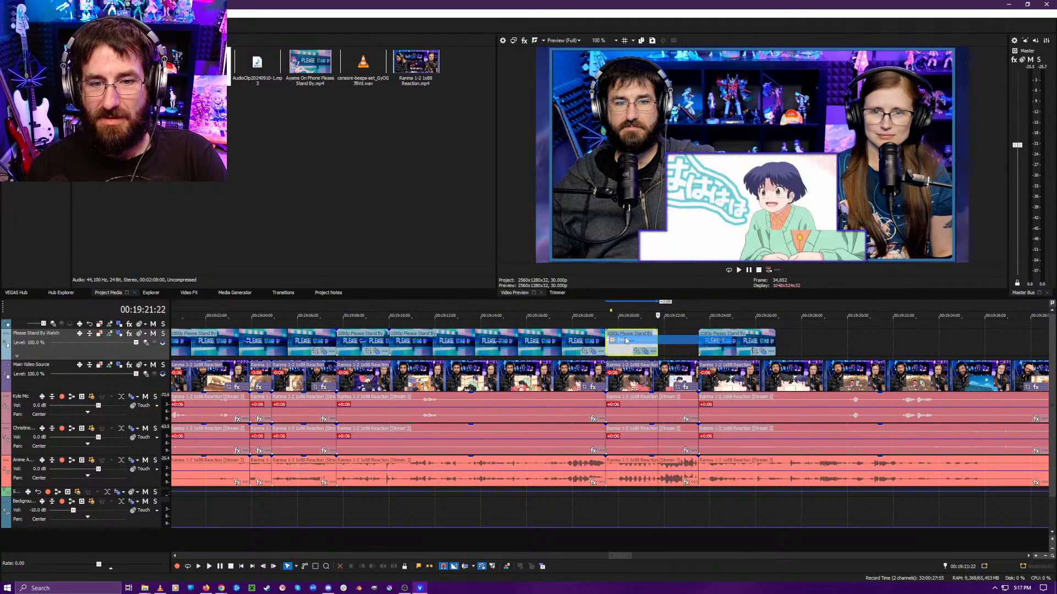
{"action": "left_click", "coordinate": [613, 338]}
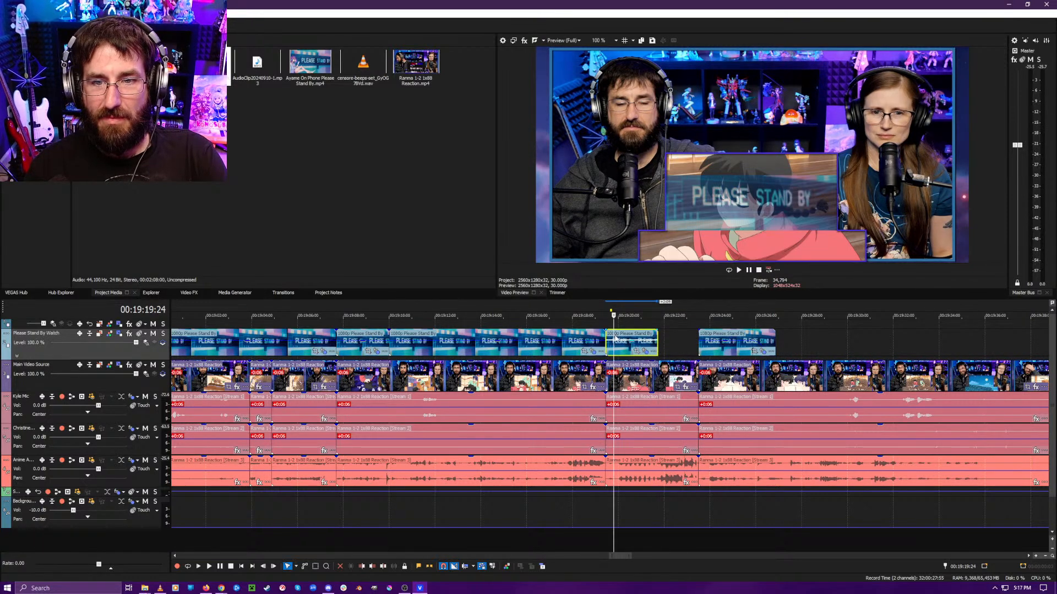
{"action": "mouse_move", "coordinate": [614, 339]}
{"action": "left_mouse_down"}
{"action": "mouse_move", "coordinate": [584, 340]}
{"action": "mouse_move", "coordinate": [617, 342]}
{"action": "left_mouse_up"}
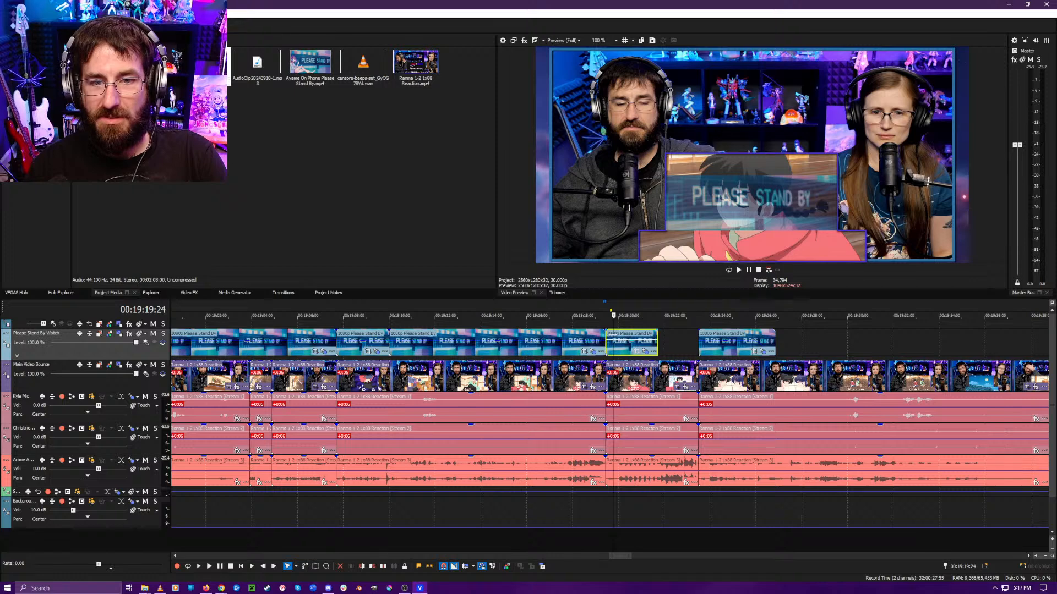
{"action": "key", "text": "space"}
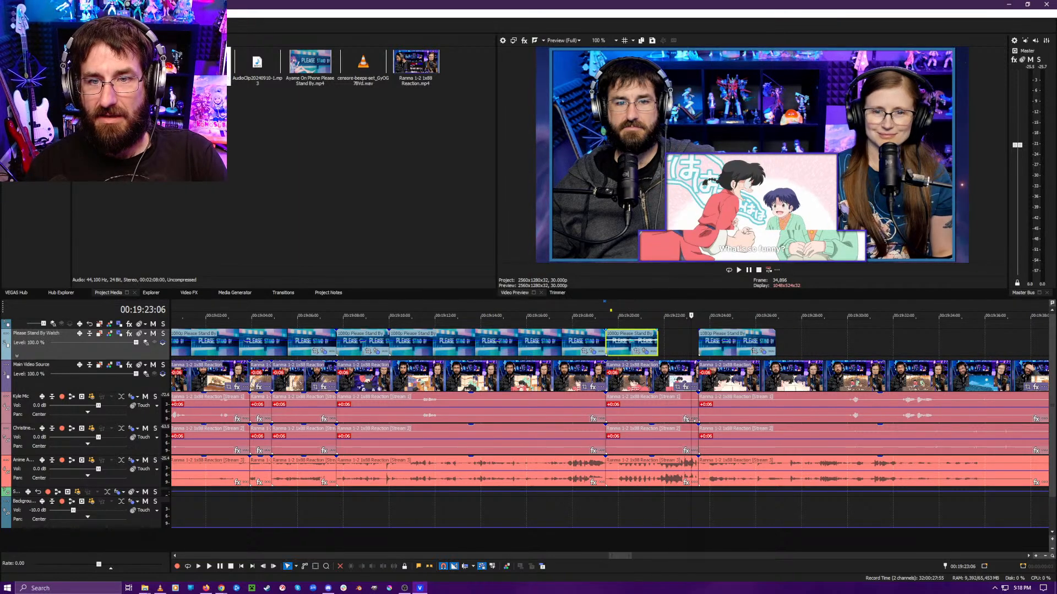
- Shift the split-off piece clear, move the short overlay copy to 00:19:23:15, and extend the preceding overlay to meet it
{"action": "left_click_drag", "start_coordinate": [714, 348], "coordinate": [872, 346]}
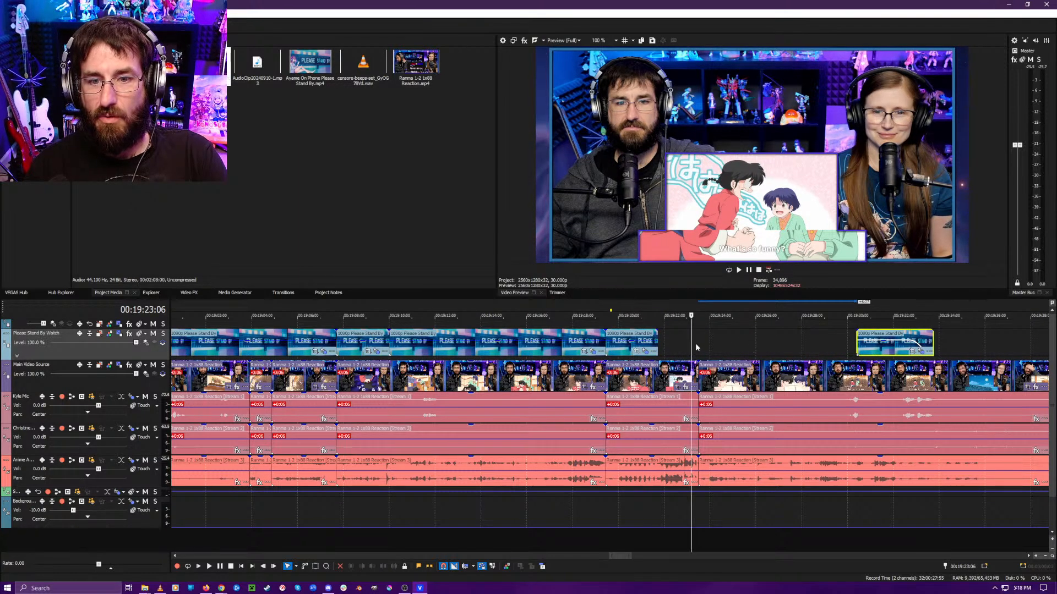
{"action": "left_click_drag", "start_coordinate": [692, 344], "coordinate": [699, 347]}
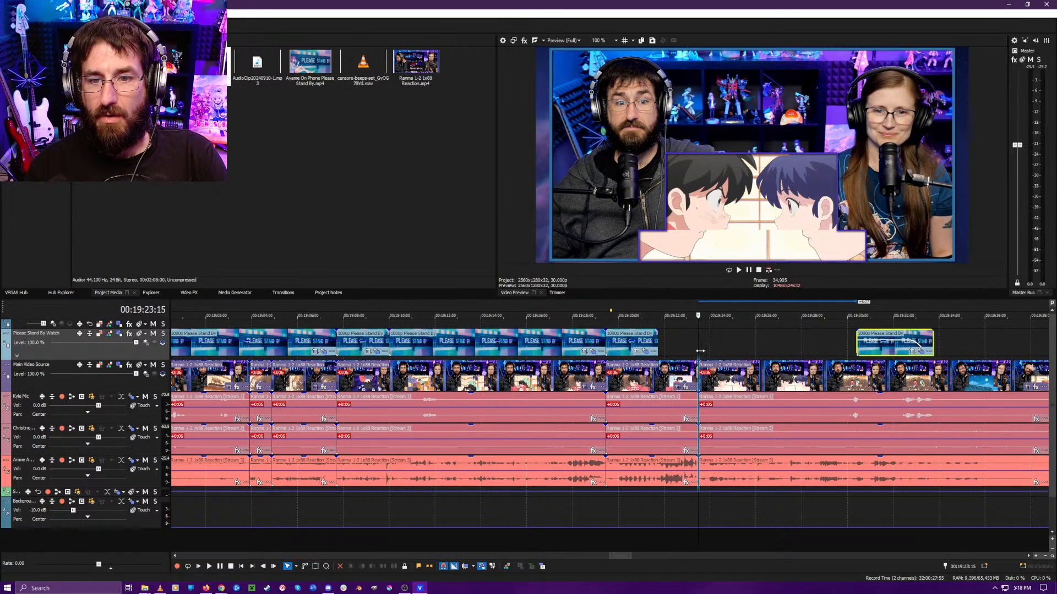
{"action": "left_click_drag", "start_coordinate": [619, 348], "coordinate": [710, 352]}
{"action": "left_click_drag", "start_coordinate": [604, 342], "coordinate": [751, 334]}
{"action": "left_click", "coordinate": [705, 324]}
- Move the split-off overlay piece against the end of the short copy and play the footage up to 00:19:29:25
{"action": "left_click_drag", "start_coordinate": [872, 352], "coordinate": [793, 377]}
{"action": "key", "text": "space"}
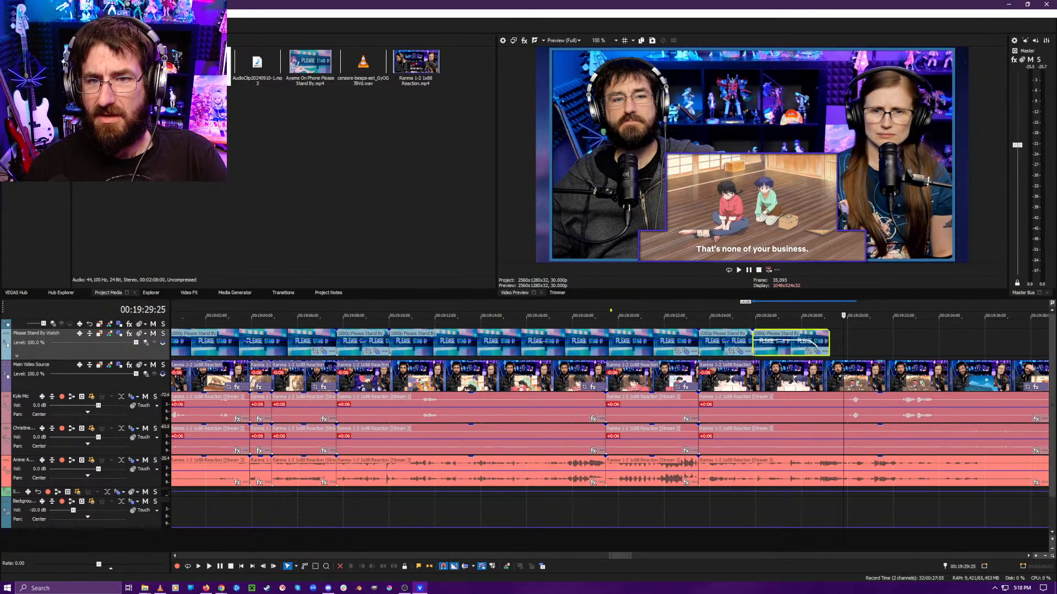
- Examine the frames under and just past the last overlay, between about 00:19:26:06 and 00:19:29:07
{"action": "scroll", "coordinate": [765, 418], "scroll_direction": "down", "scroll_amount": 4}
{"action": "scroll", "coordinate": [764, 417], "scroll_direction": "up", "scroll_amount": 4}
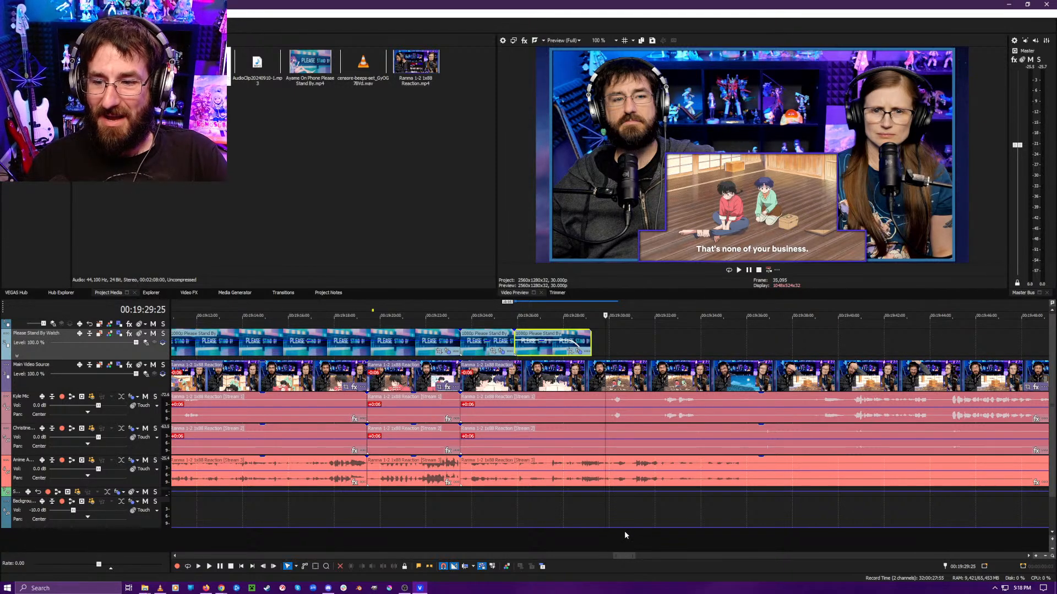
{"action": "left_click", "coordinate": [588, 535]}
{"action": "scroll", "coordinate": [588, 535], "scroll_direction": "up", "scroll_amount": 3}
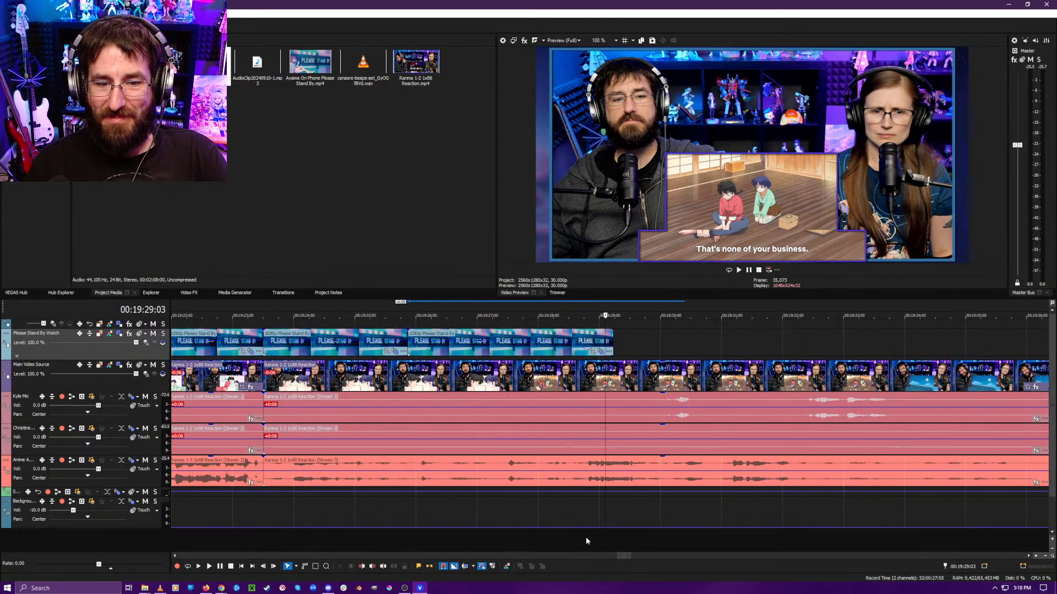
{"action": "left_click", "coordinate": [576, 538]}
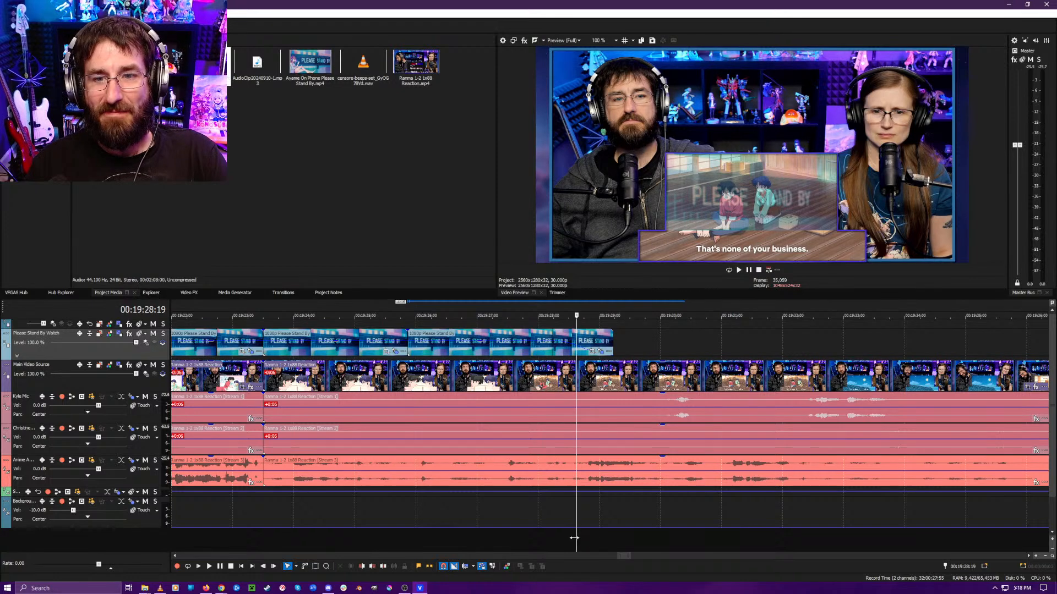
{"action": "left_click", "coordinate": [553, 539]}
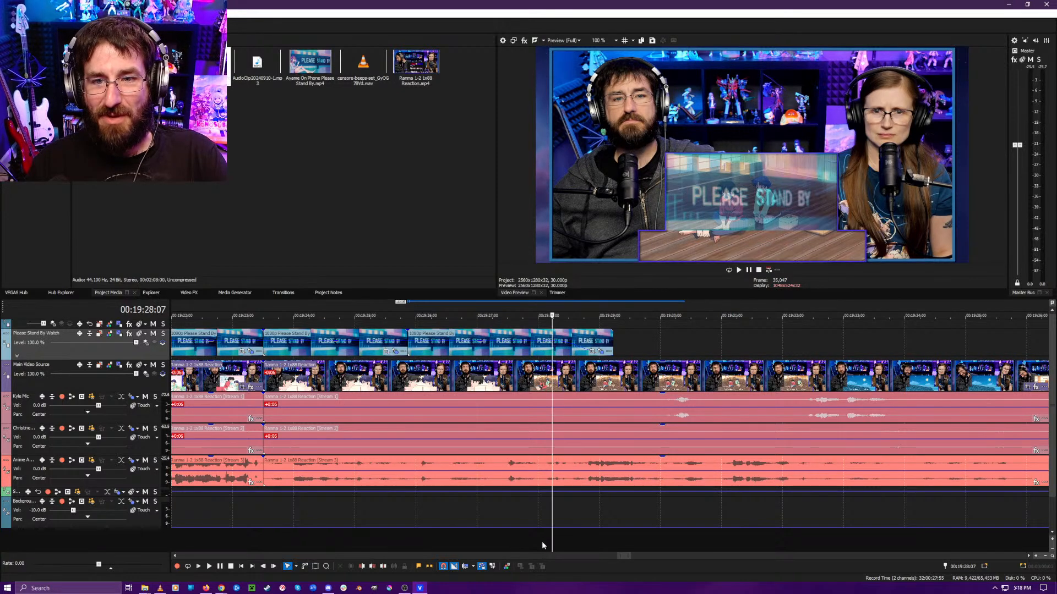
{"action": "left_click", "coordinate": [302, 537]}
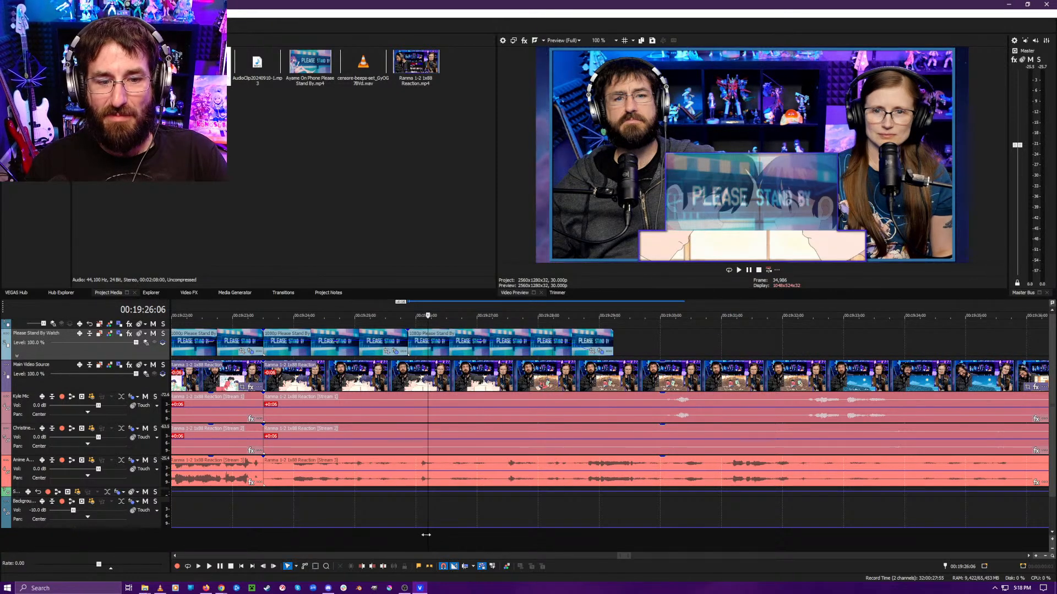
{"action": "left_click_drag", "start_coordinate": [428, 536], "coordinate": [393, 539]}
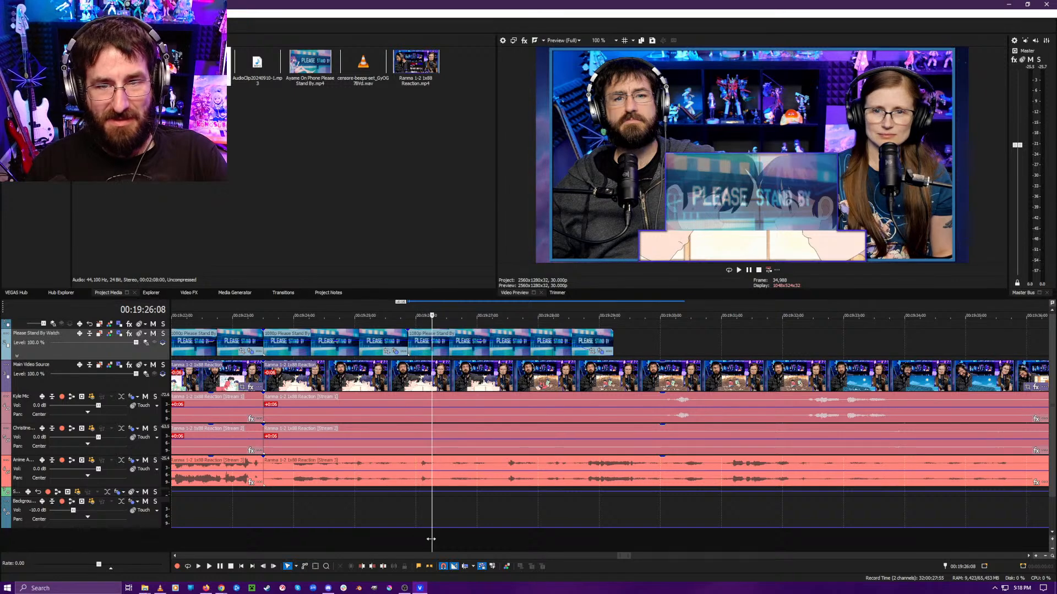
{"action": "left_click_drag", "start_coordinate": [524, 542], "coordinate": [612, 540]}
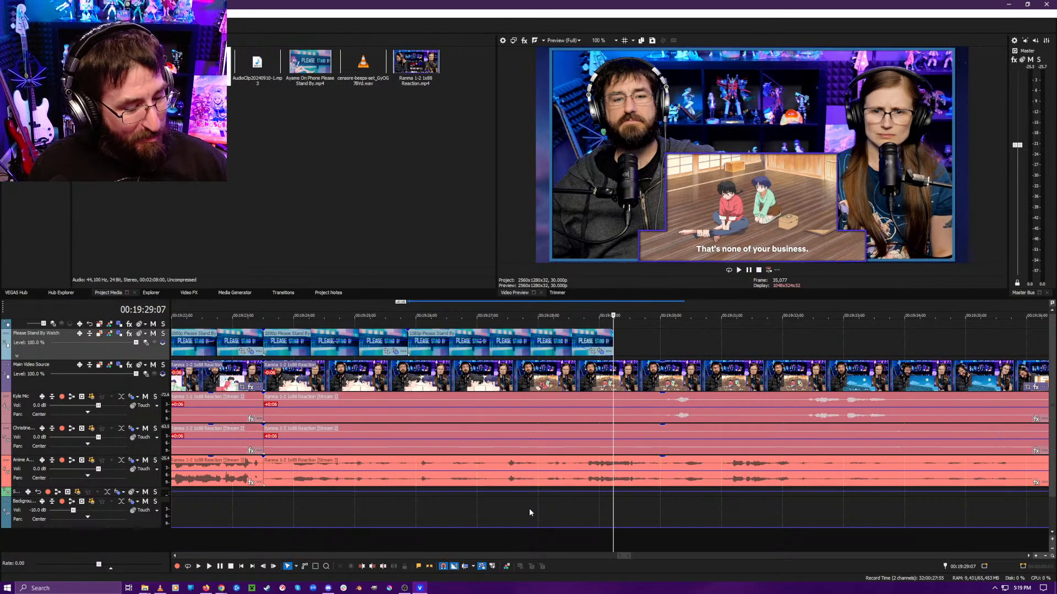
- Play the footage past the overlay from 00:19:29:07, replay it from about 00:19:23, and check the reaction up to 00:19:39:28
{"action": "key", "text": "space"}
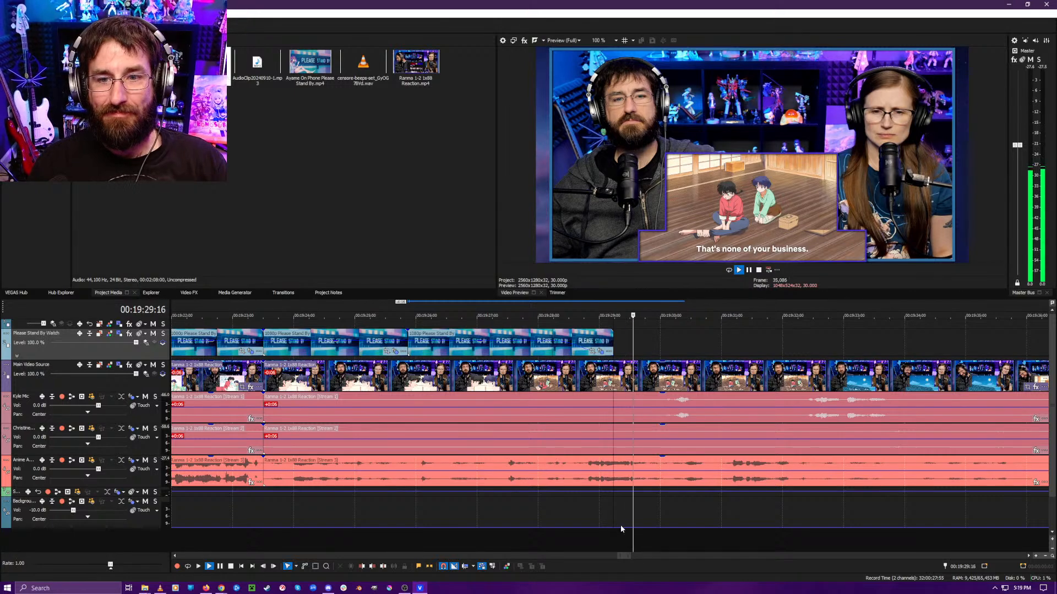
{"action": "scroll", "coordinate": [633, 535], "scroll_direction": "down", "scroll_amount": 3}
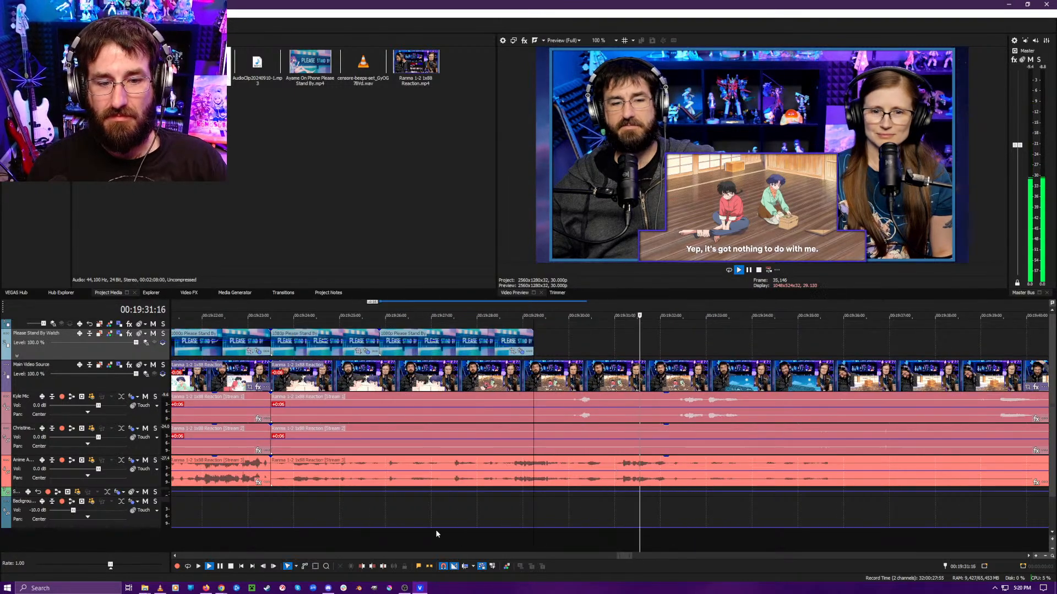
{"action": "scroll", "coordinate": [608, 542], "scroll_direction": "down", "scroll_amount": 6}
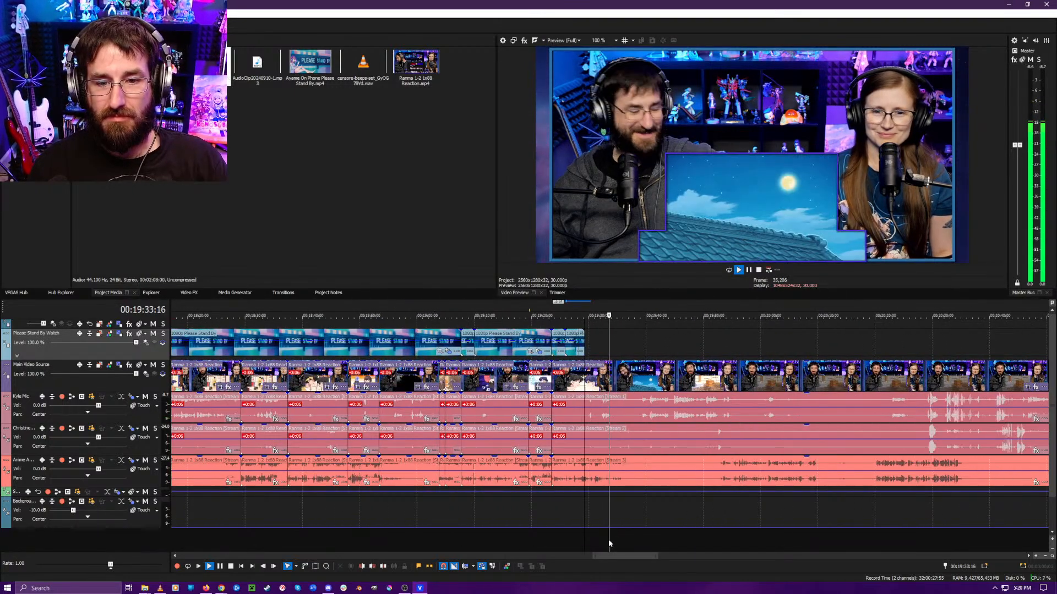
{"action": "scroll", "coordinate": [609, 539], "scroll_direction": "up", "scroll_amount": 3}
{"action": "left_click", "coordinate": [441, 531]}
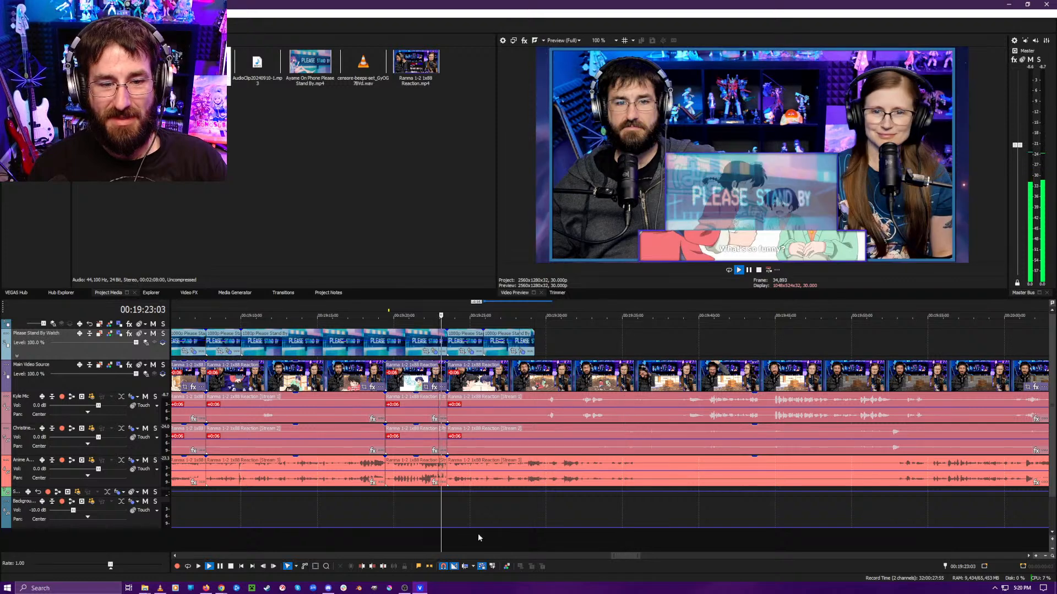
{"action": "key", "text": "Return"}
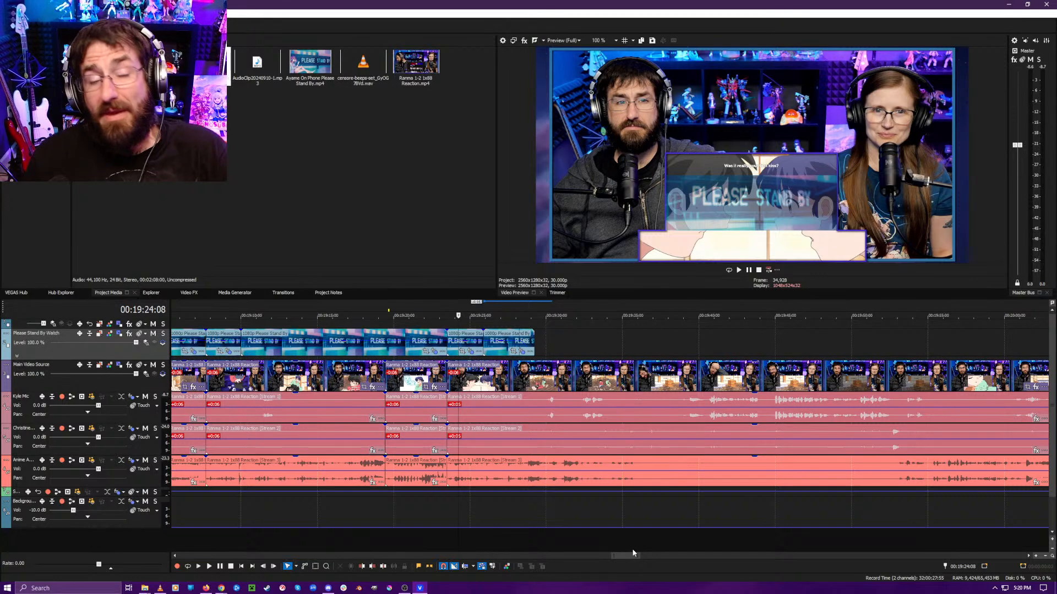
{"action": "left_click", "coordinate": [620, 542]}
{"action": "key", "text": "space"}
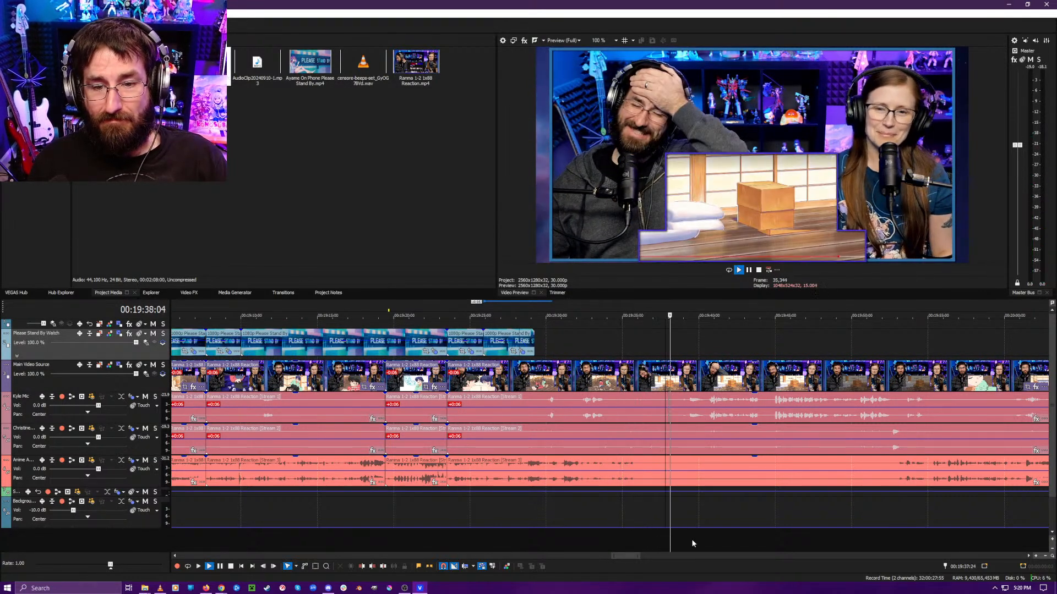
{"action": "key", "text": "space"}
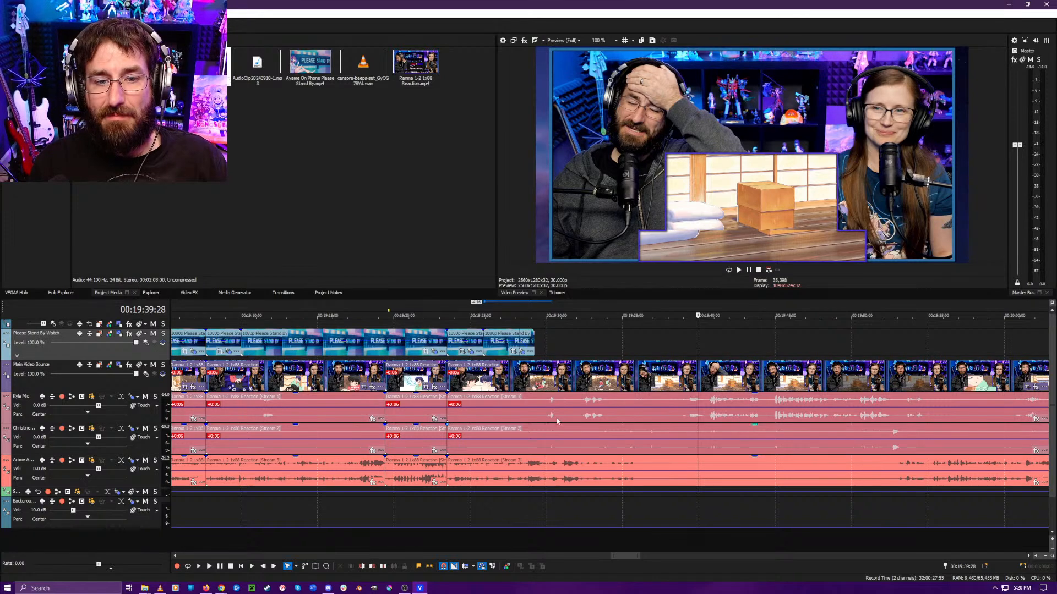
- Extend the last Please Stand By overlay to 00:19:54:27 and split the synced video and audio tracks there
{"action": "left_click_drag", "start_coordinate": [537, 341], "coordinate": [926, 366]}
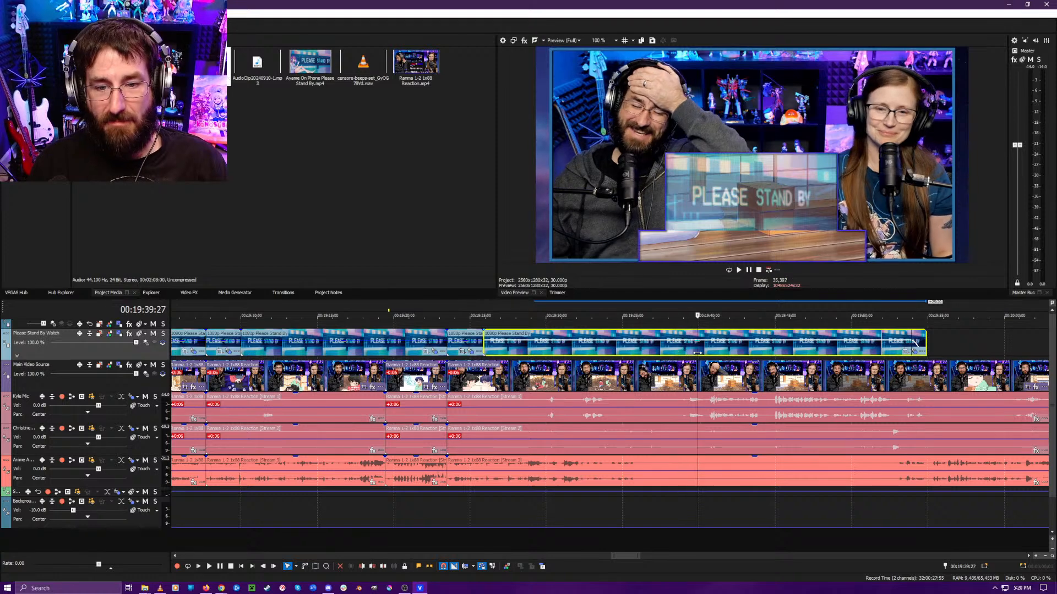
{"action": "left_click", "coordinate": [920, 374]}
{"action": "left_click", "coordinate": [927, 374]}
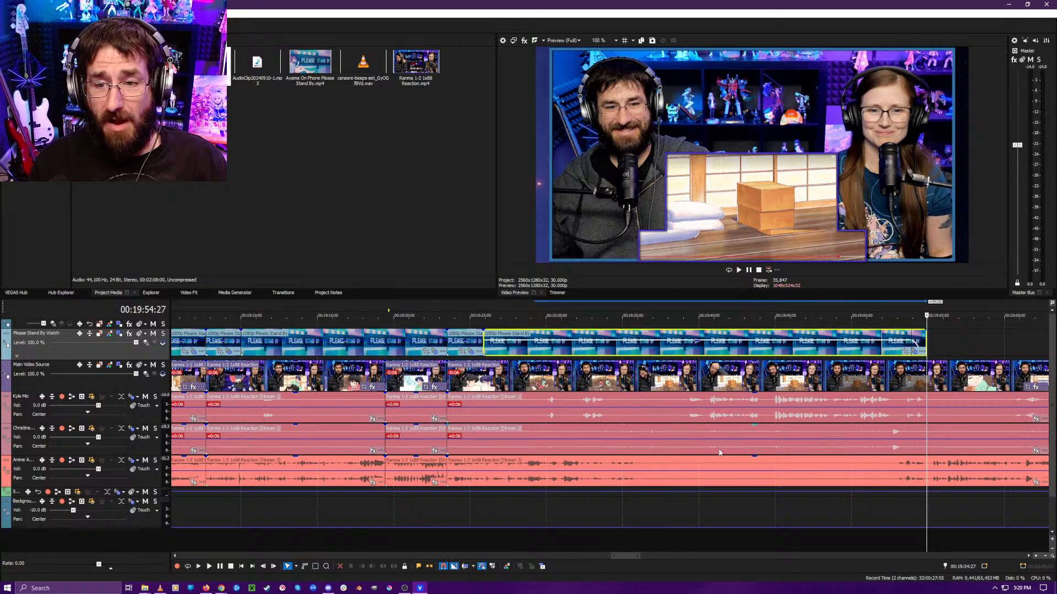
{"action": "scroll", "coordinate": [719, 453], "scroll_direction": "up", "scroll_amount": 5}
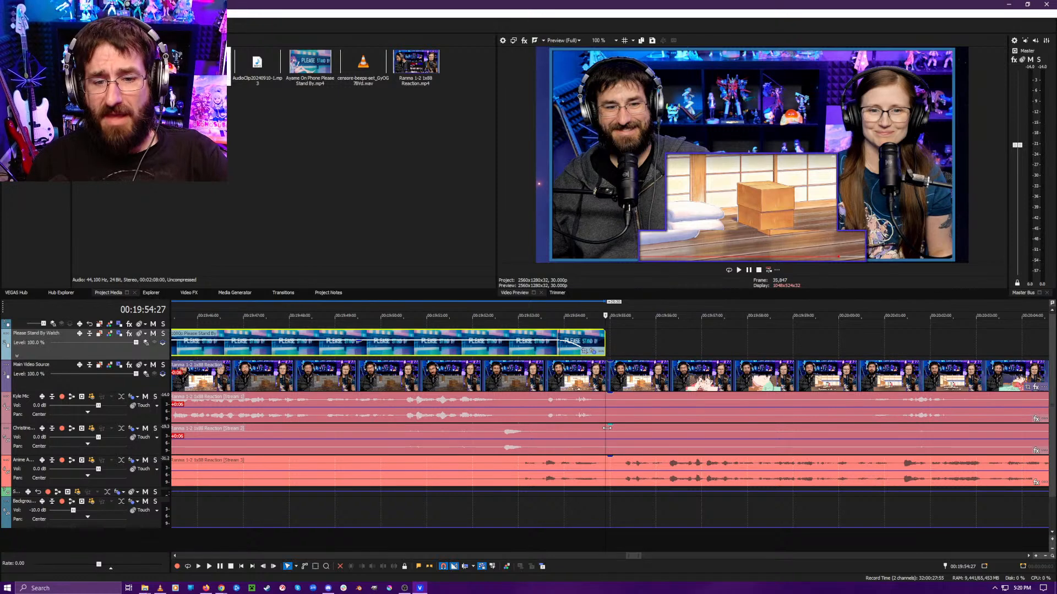
{"action": "left_click", "coordinate": [605, 429]}
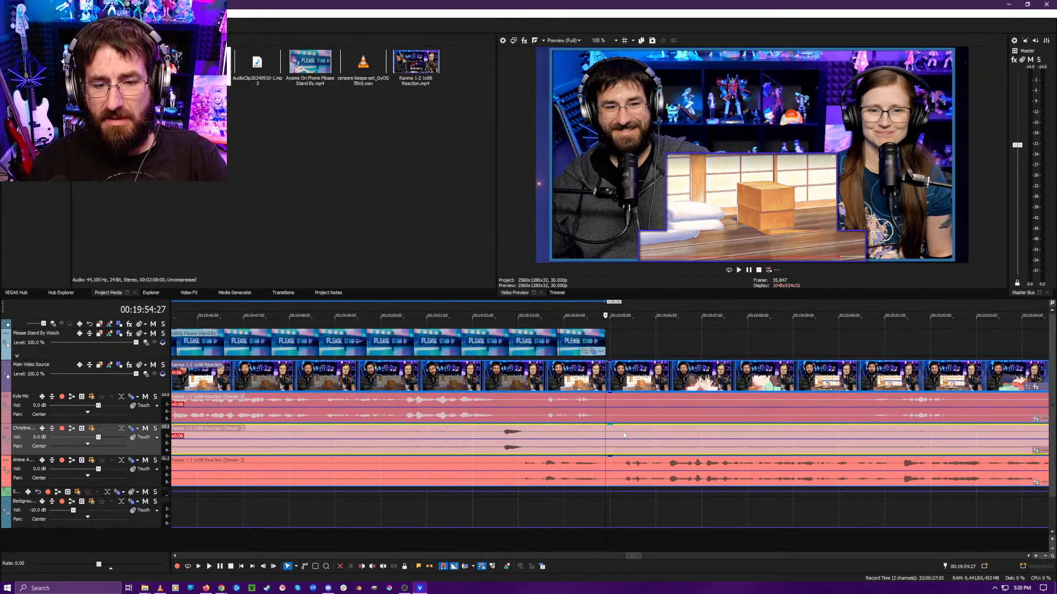
{"action": "key", "text": "s"}
- Trim the start of the synced section after the split to 00:19:55:09 and close the gap back to 00:19:54:27
{"action": "left_click", "coordinate": [620, 440]}
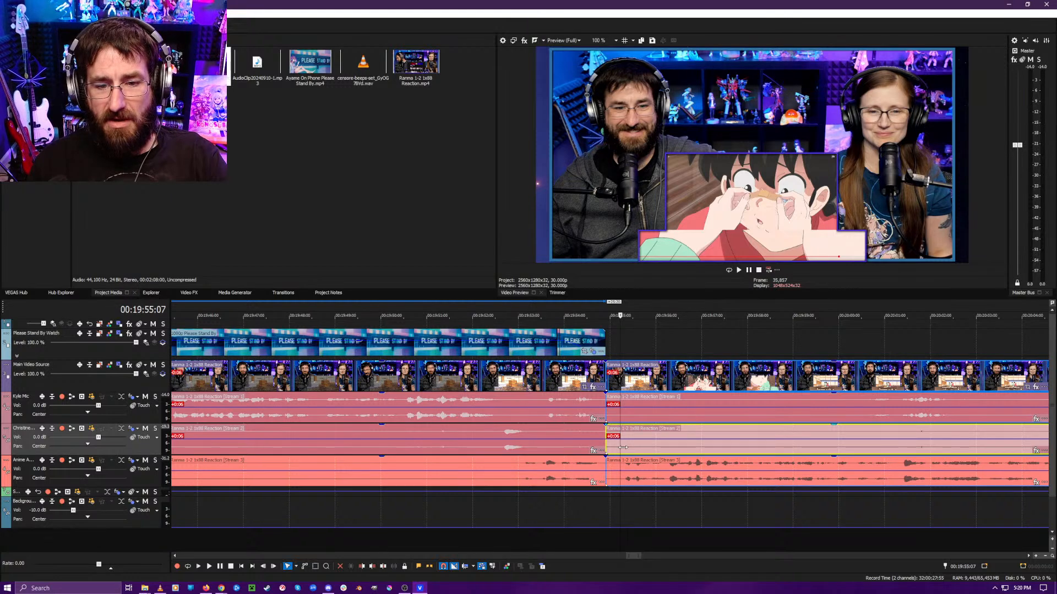
{"action": "left_click_drag", "start_coordinate": [621, 450], "coordinate": [624, 448]}
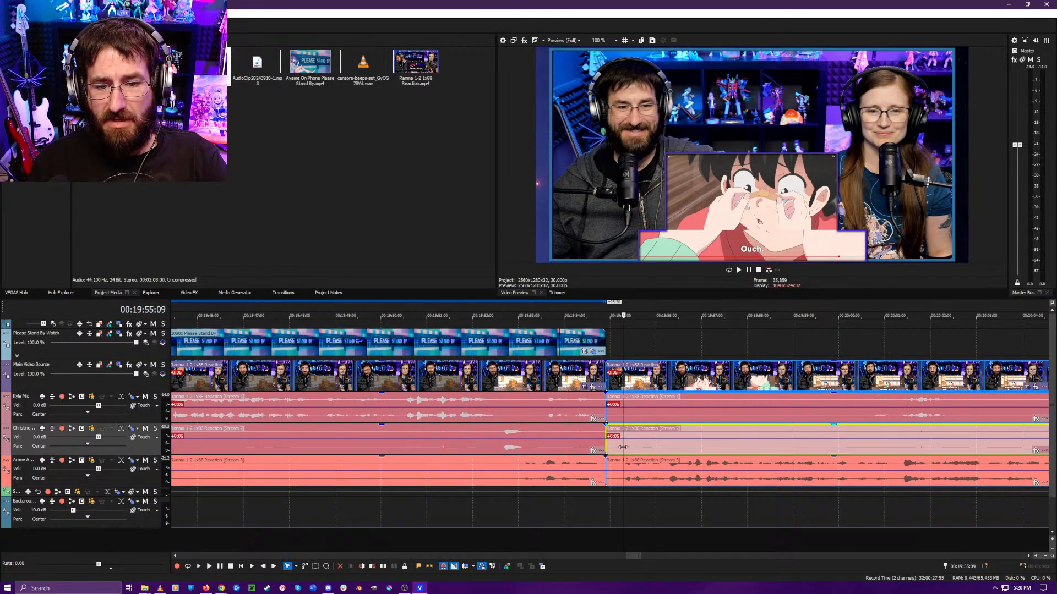
{"action": "key", "text": "alt+["}
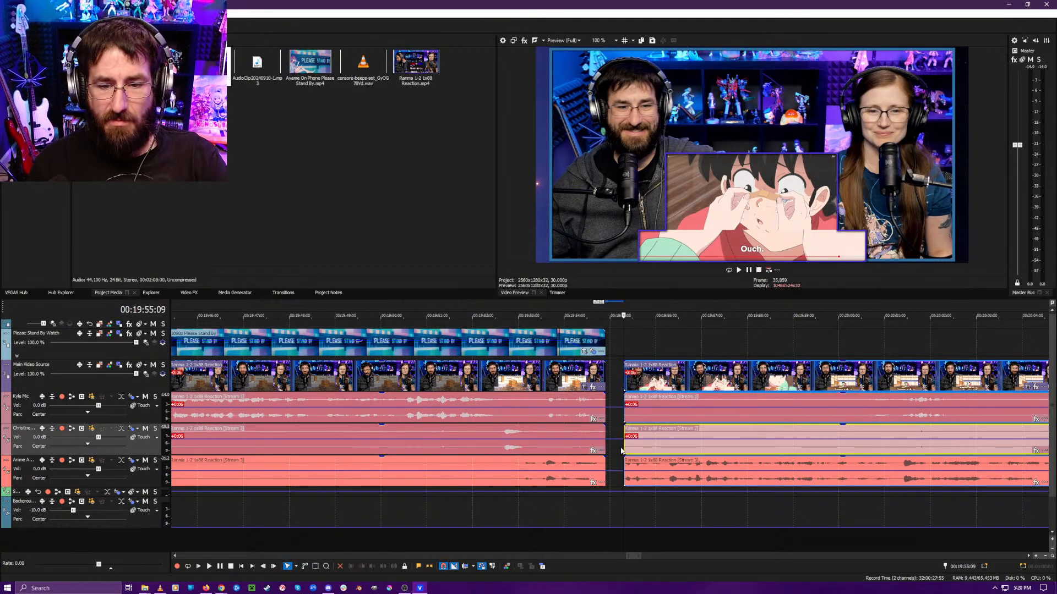
{"action": "left_click_drag", "start_coordinate": [651, 385], "coordinate": [632, 386]}
{"action": "left_click", "coordinate": [605, 386]}
{"action": "key", "text": "ctrl+l"}
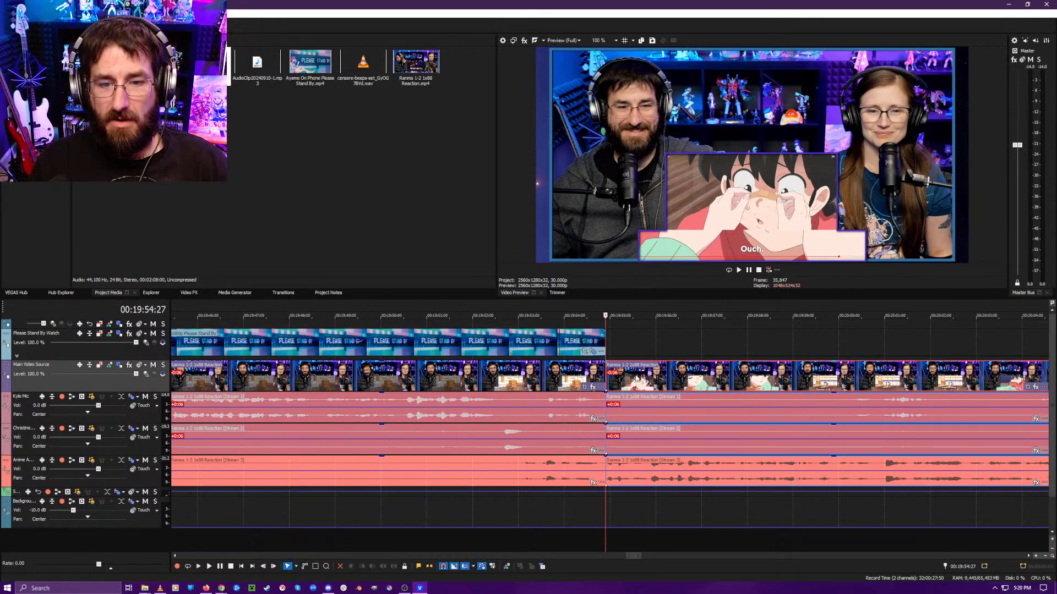
- Extend the last Please Stand By overlay past the split so it ends at 00:19:59:00
{"action": "key", "text": "ctrl+l"}
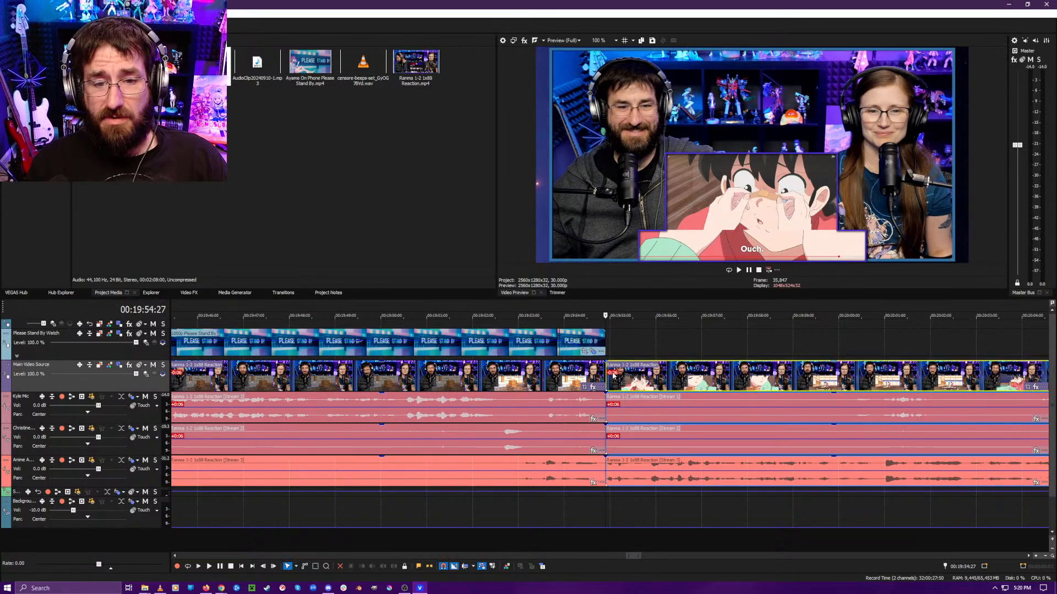
{"action": "scroll", "coordinate": [608, 385], "scroll_direction": "down", "scroll_amount": 3}
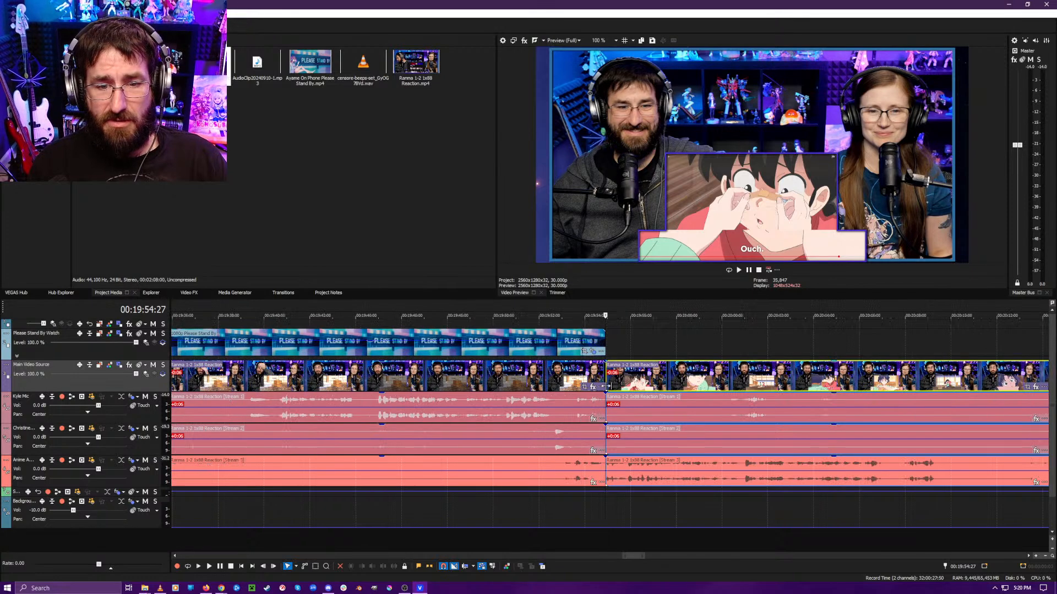
{"action": "left_click_drag", "start_coordinate": [606, 340], "coordinate": [706, 341]}
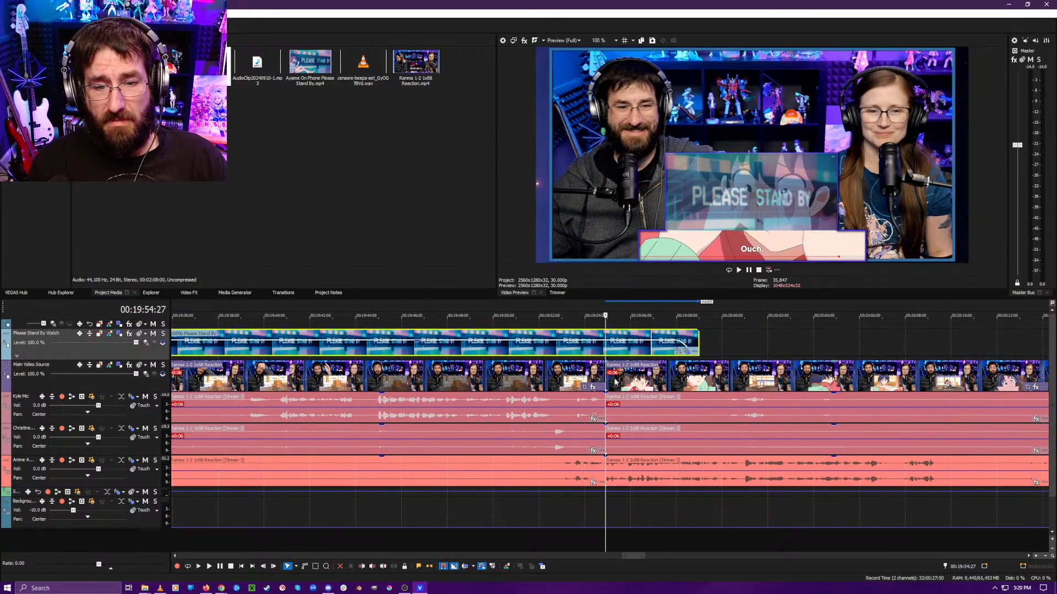
{"action": "left_click", "coordinate": [701, 341]}
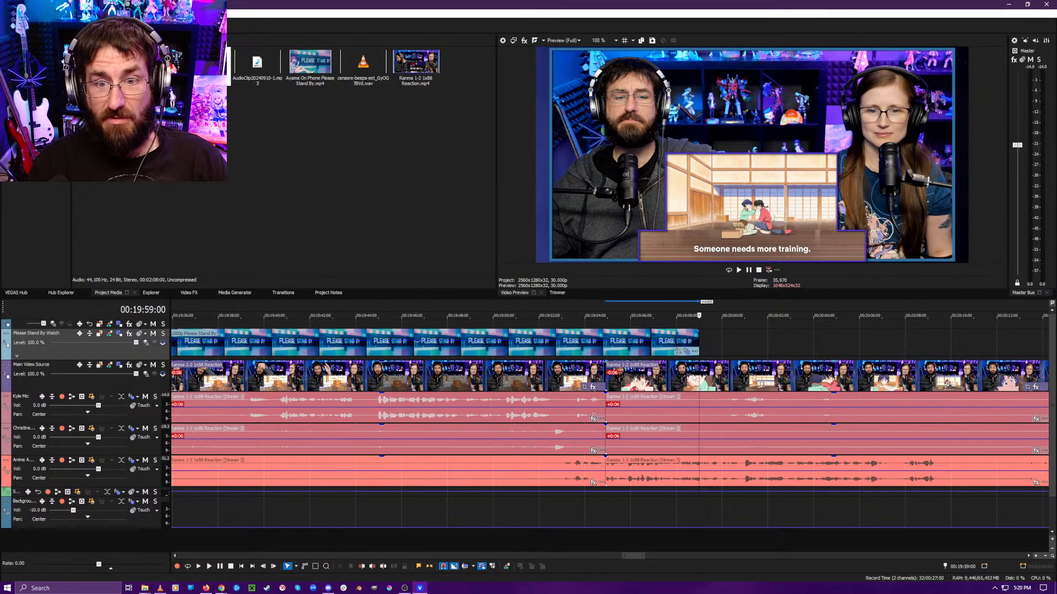
- Play the footage across the split from 00:19:53:01 and locate the spoken word just after 00:20:01 in the upper mic track
{"action": "left_click", "coordinate": [561, 389]}
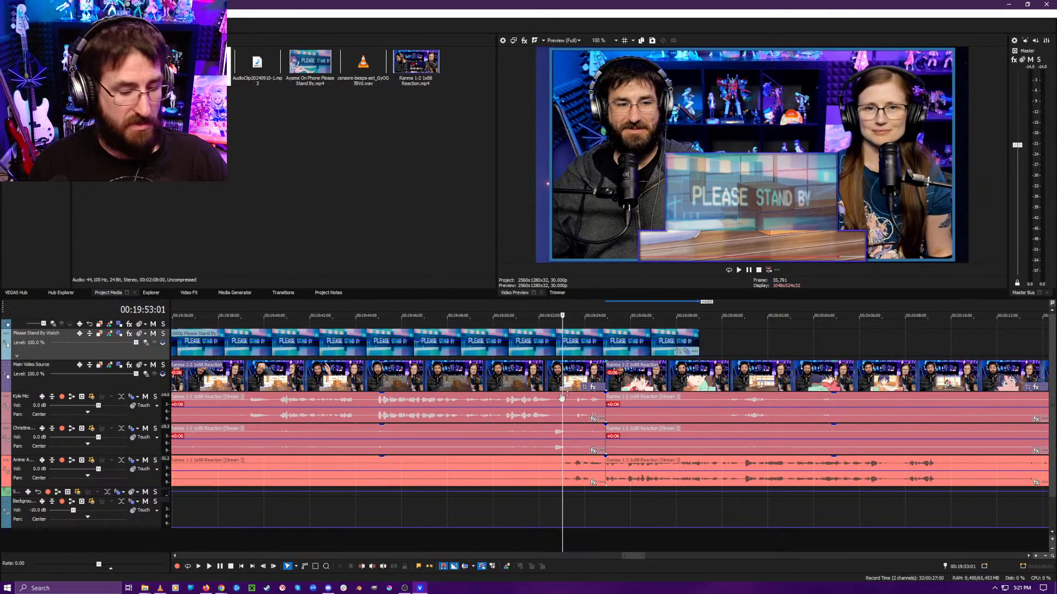
{"action": "key", "text": "space"}
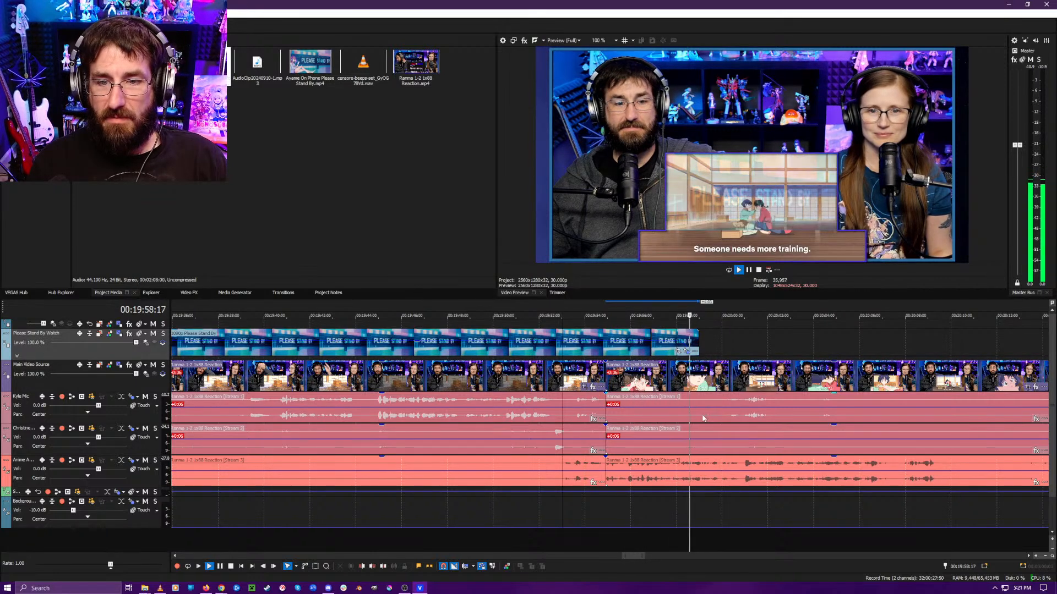
{"action": "scroll", "coordinate": [710, 506], "scroll_direction": "down", "scroll_amount": 3}
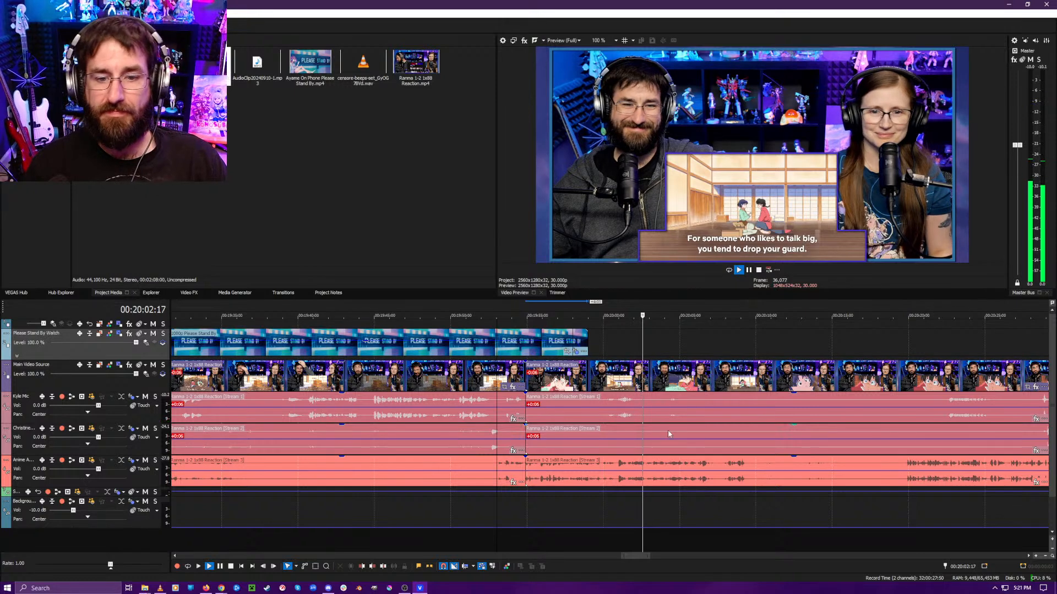
{"action": "left_click", "coordinate": [621, 531]}
{"action": "key", "text": "space"}
{"action": "scroll", "coordinate": [661, 499], "scroll_direction": "up", "scroll_amount": 9}
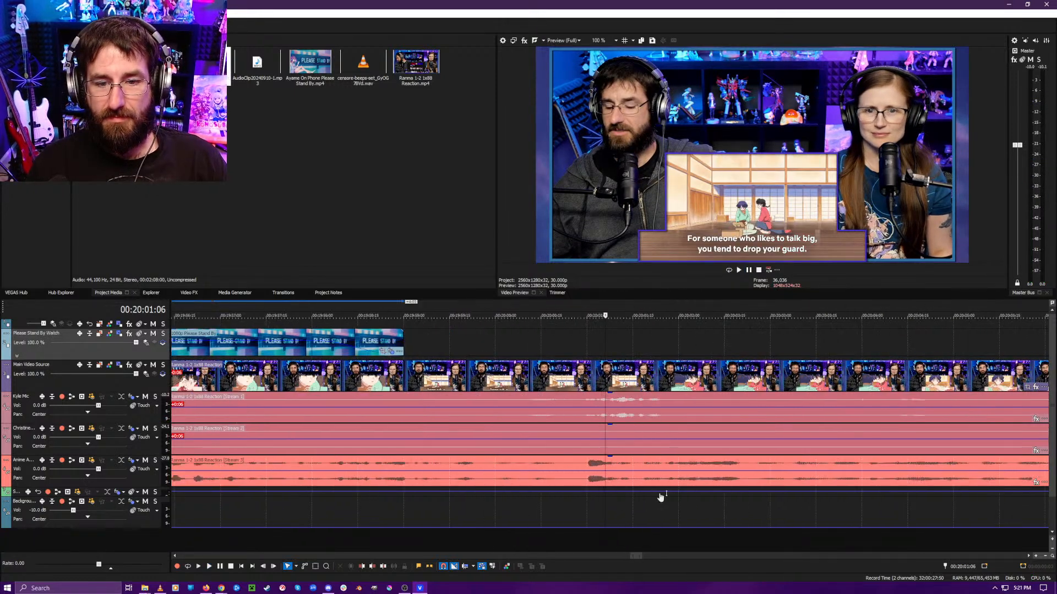
{"action": "left_click", "coordinate": [642, 420]}
{"action": "key", "text": "space"}
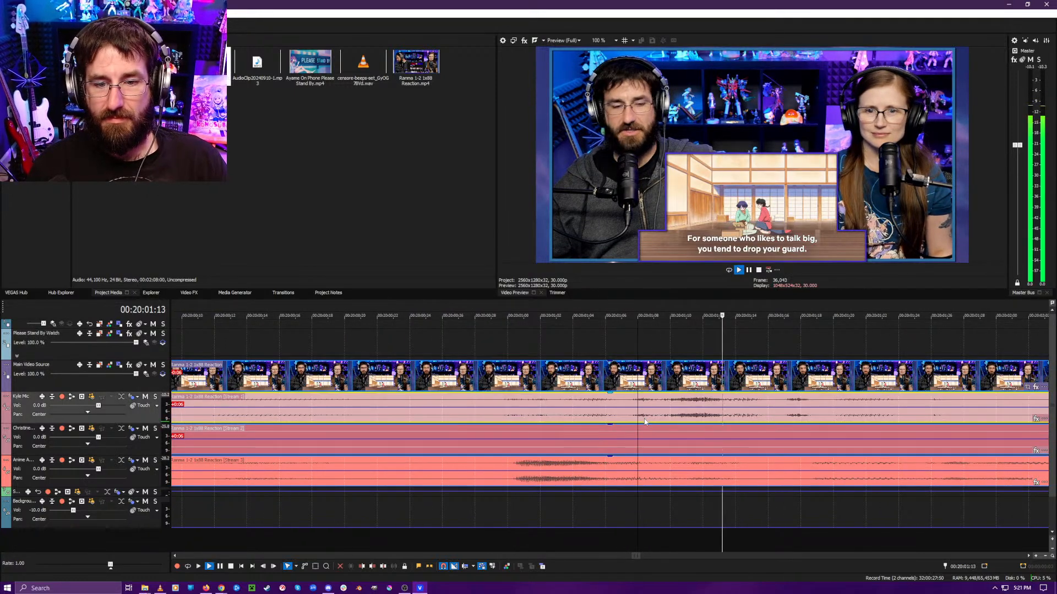
{"action": "key", "text": "space"}
- Add volume envelope points on the upper mic track at 00:20:01:09 and 00:20:01:15, silence the audio between them and play it back
{"action": "left_click", "coordinate": [655, 420]}
{"action": "left_click", "coordinate": [662, 418]}
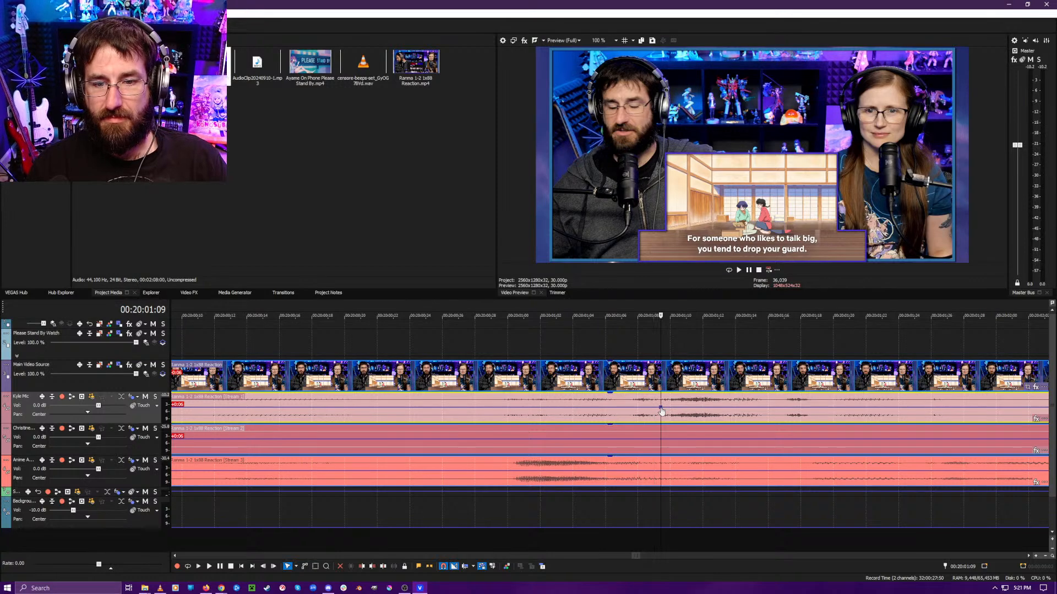
{"action": "key", "text": "space"}
{"action": "key", "text": "space"}
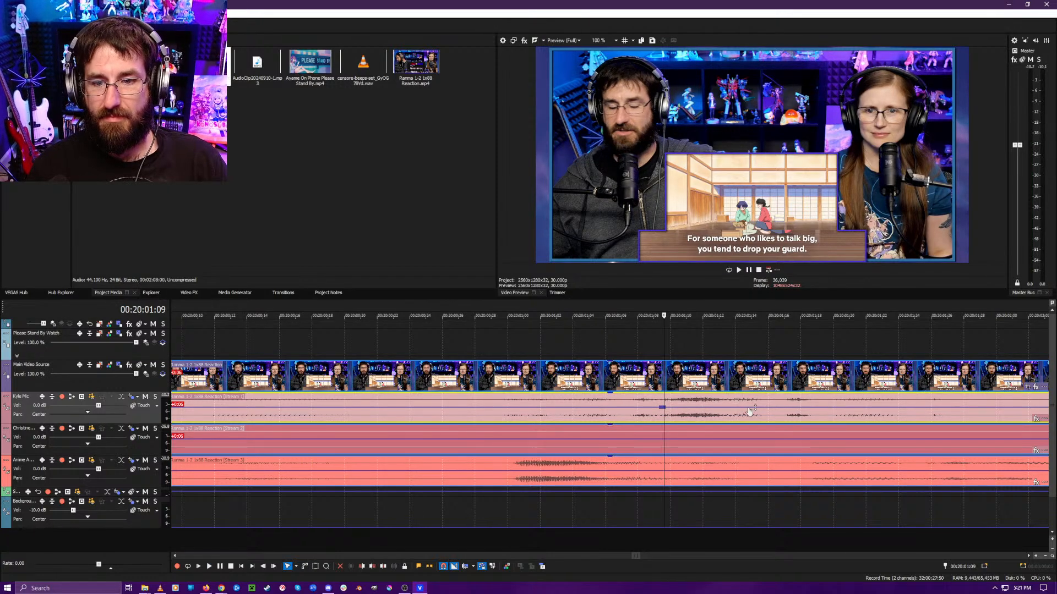
{"action": "double_click", "coordinate": [765, 408]}
{"action": "left_click_drag", "start_coordinate": [749, 408], "coordinate": [745, 460]}
{"action": "key", "text": "space"}
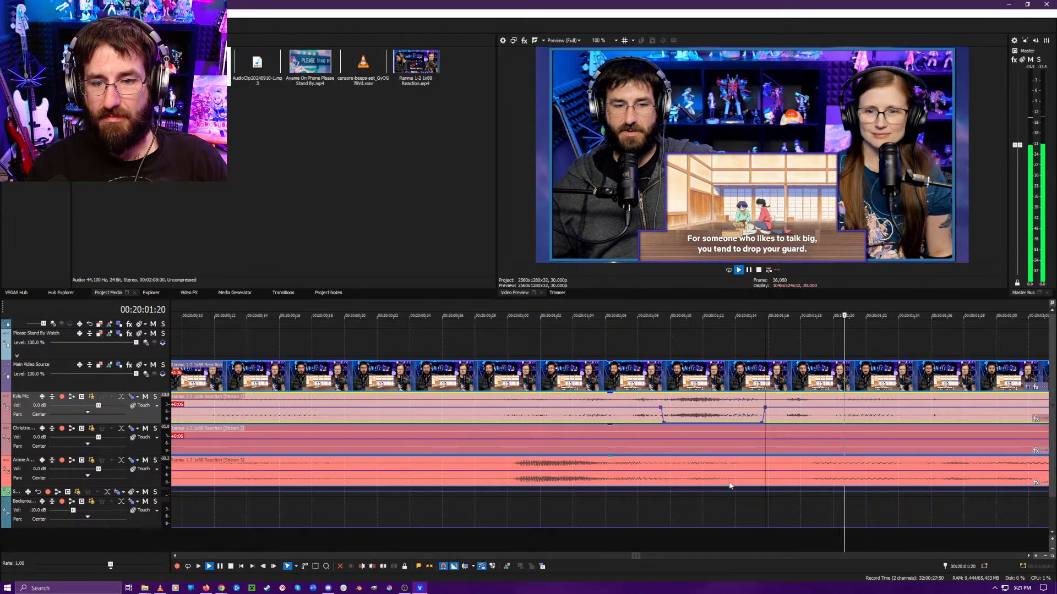
{"action": "key", "text": "space"}
- Stretch the upper mic's silenced range to end at 00:20:01:16 and make its drops at both ends vertical
{"action": "left_click_drag", "start_coordinate": [765, 408], "coordinate": [777, 433]}
{"action": "right_click", "coordinate": [779, 409]}
{"action": "left_click", "coordinate": [787, 422]}
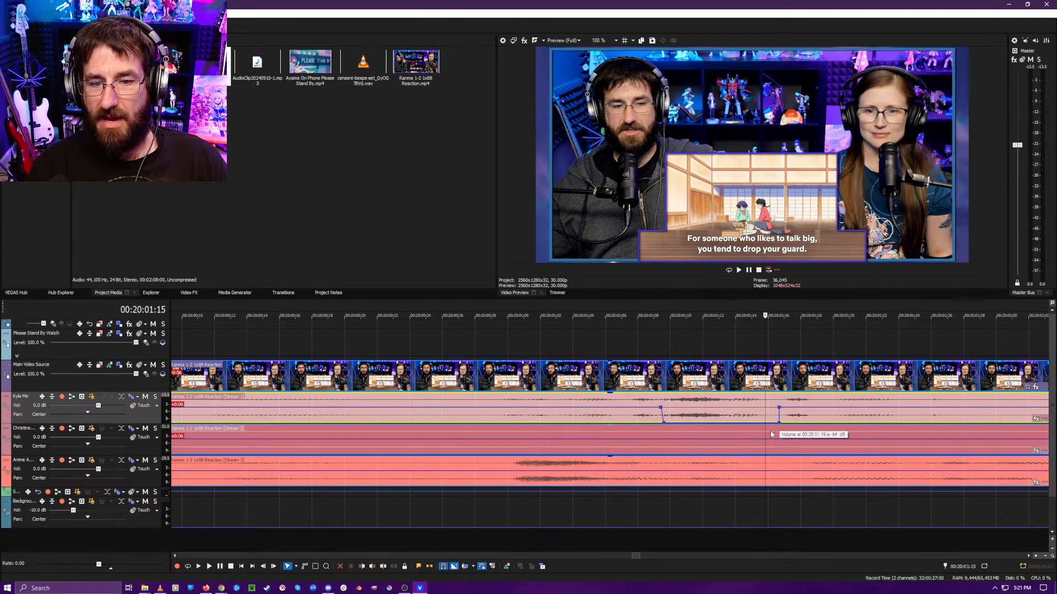
{"action": "left_click_drag", "start_coordinate": [664, 424], "coordinate": [663, 427]}
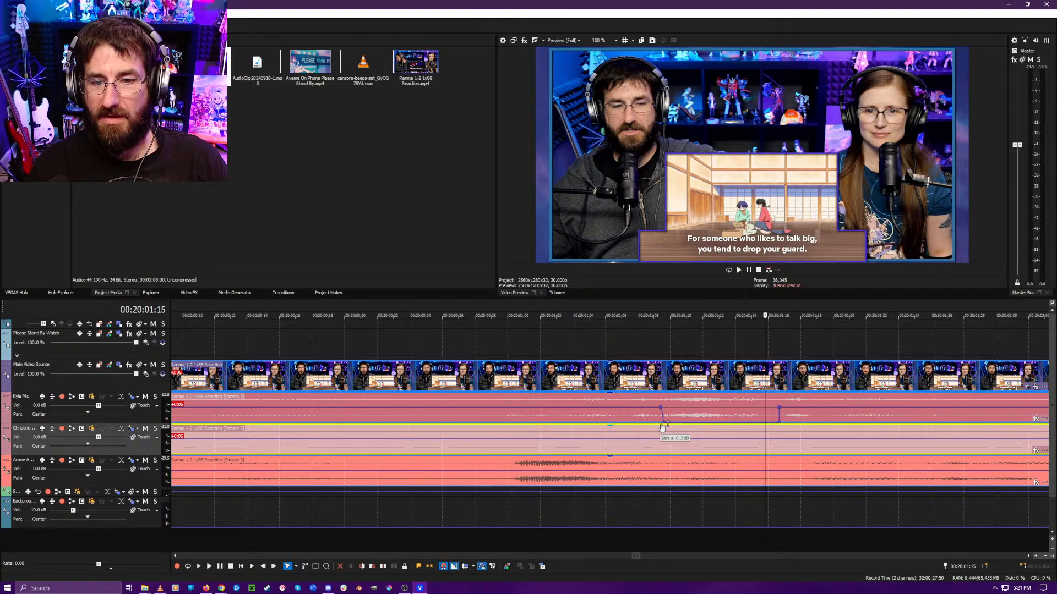
{"action": "left_click", "coordinate": [665, 421]}
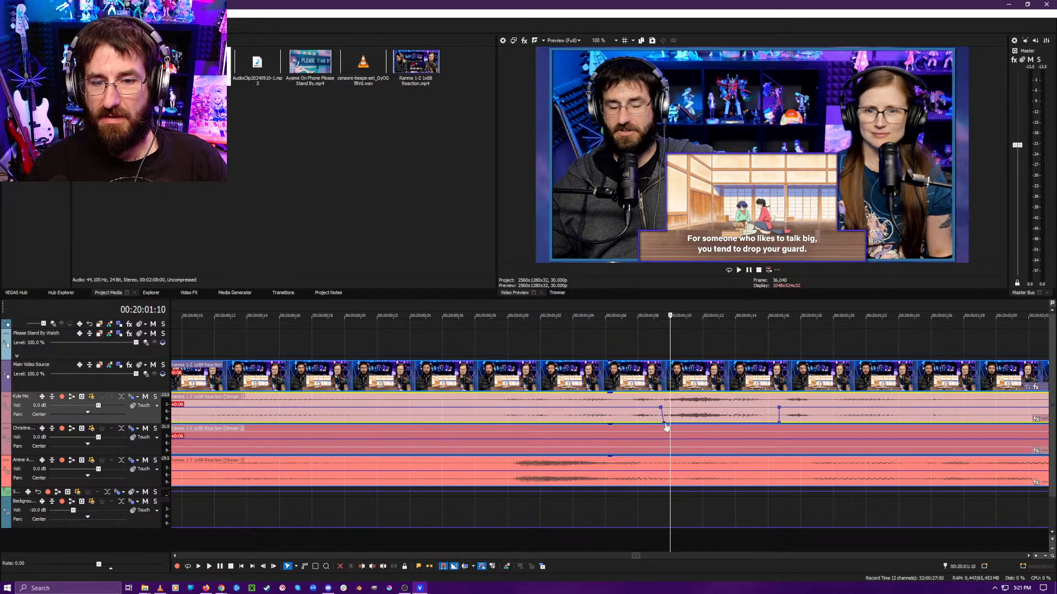
{"action": "left_click_drag", "start_coordinate": [663, 423], "coordinate": [655, 432]}
- Silence the second mic track over the same range, from about 00:20:01:09 to 00:20:01:16, with volume envelope points
{"action": "left_click", "coordinate": [665, 441]}
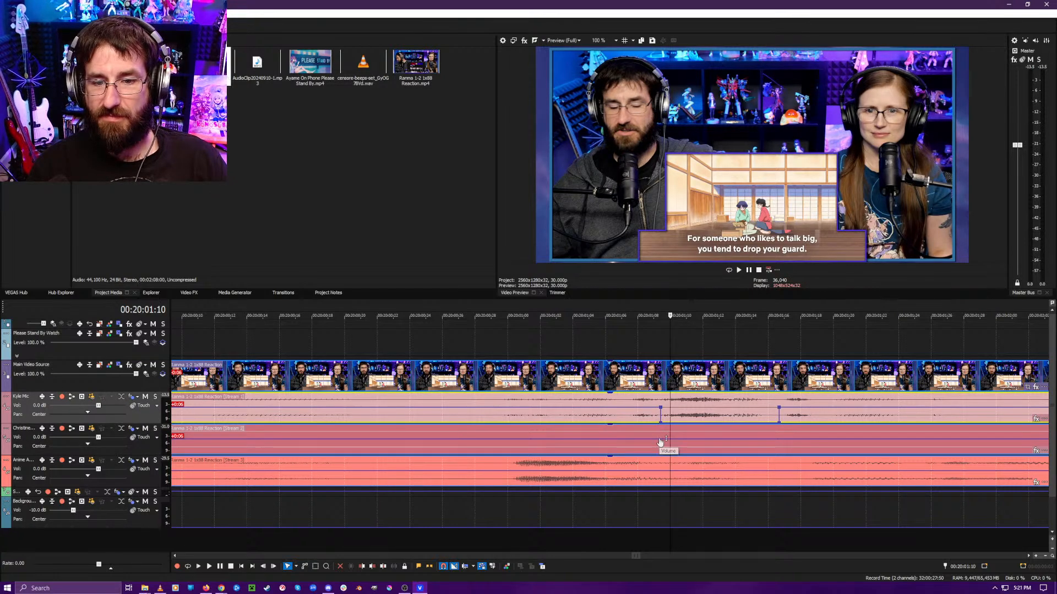
{"action": "double_click", "coordinate": [780, 440]}
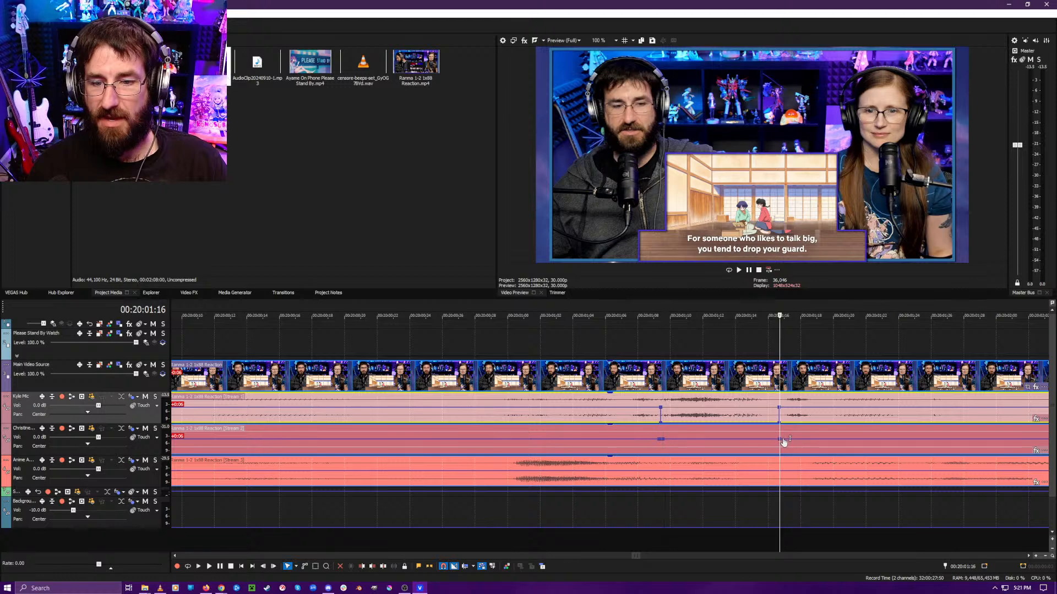
{"action": "double_click", "coordinate": [783, 440]}
{"action": "left_click_drag", "start_coordinate": [766, 439], "coordinate": [764, 493]}
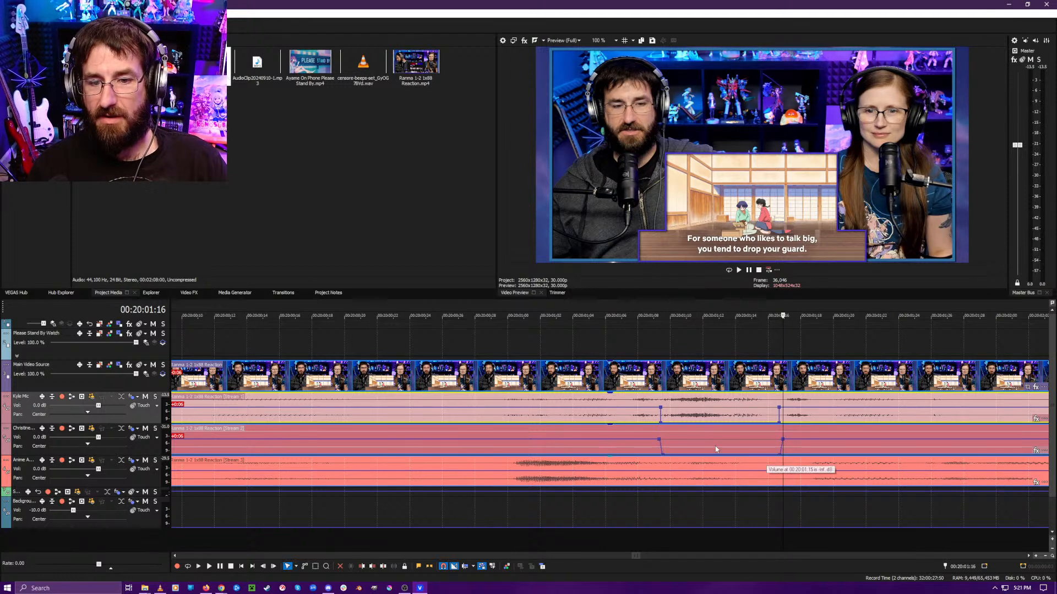
- Place the censor beep audio on the Sound FX track and trim its start so a beep begins at 00:20:01:09
{"action": "left_click", "coordinate": [660, 411]}
{"action": "left_click_drag", "start_coordinate": [355, 84], "coordinate": [521, 491]}
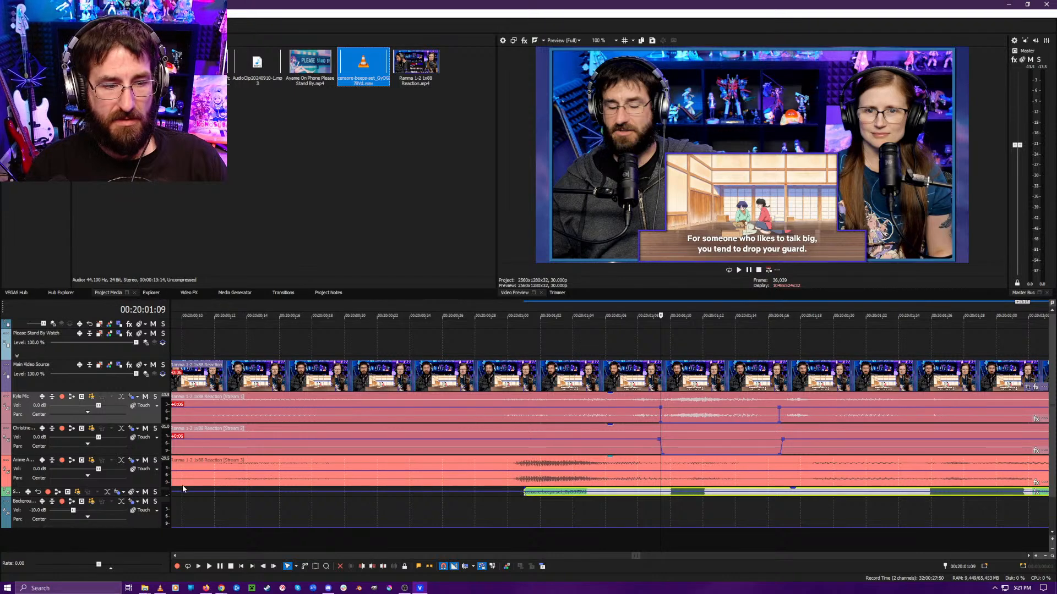
{"action": "left_click", "coordinate": [40, 493]}
{"action": "scroll", "coordinate": [689, 440], "scroll_direction": "down", "scroll_amount": 1}
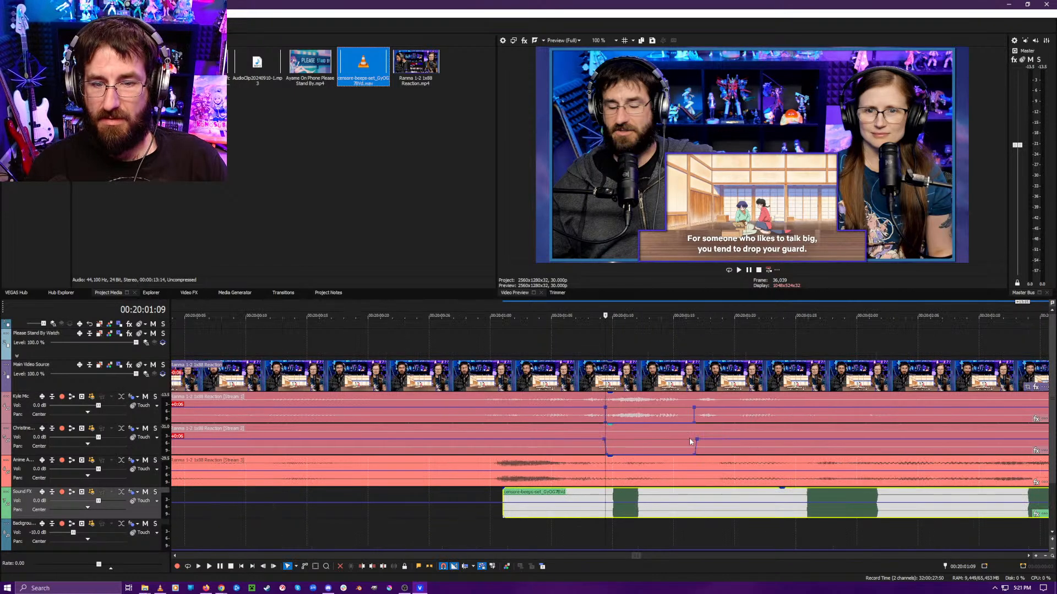
{"action": "scroll", "coordinate": [892, 499], "scroll_direction": "down", "scroll_amount": 3}
{"action": "left_click_drag", "start_coordinate": [901, 495], "coordinate": [715, 497]}
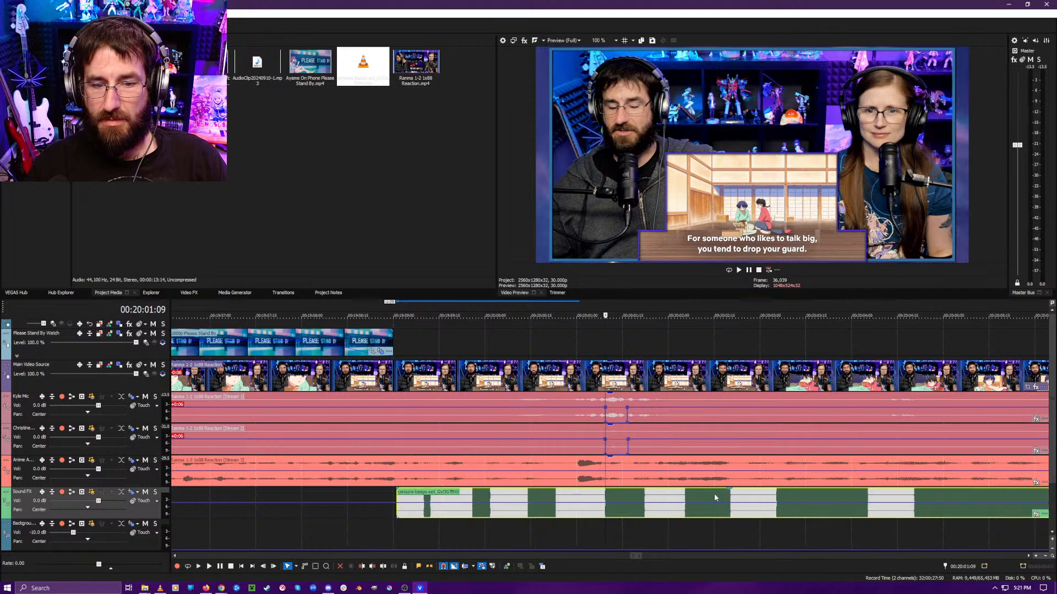
{"action": "left_click_drag", "start_coordinate": [398, 494], "coordinate": [607, 504]}
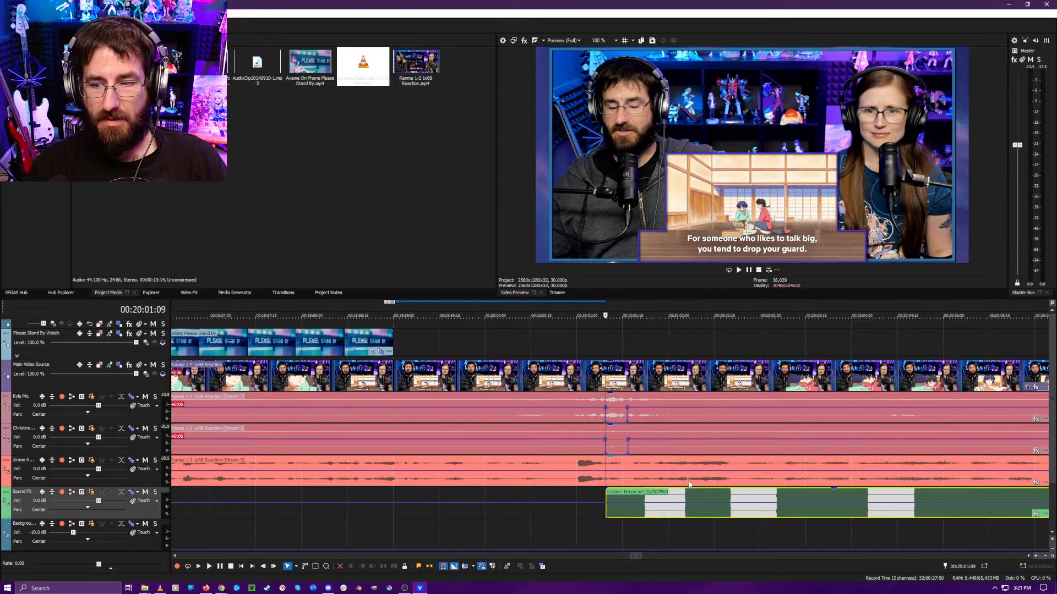
- Trim the end of the censor beep to 00:20:01:16, where the silenced mic range ends
{"action": "scroll", "coordinate": [690, 483], "scroll_direction": "up", "scroll_amount": 3}
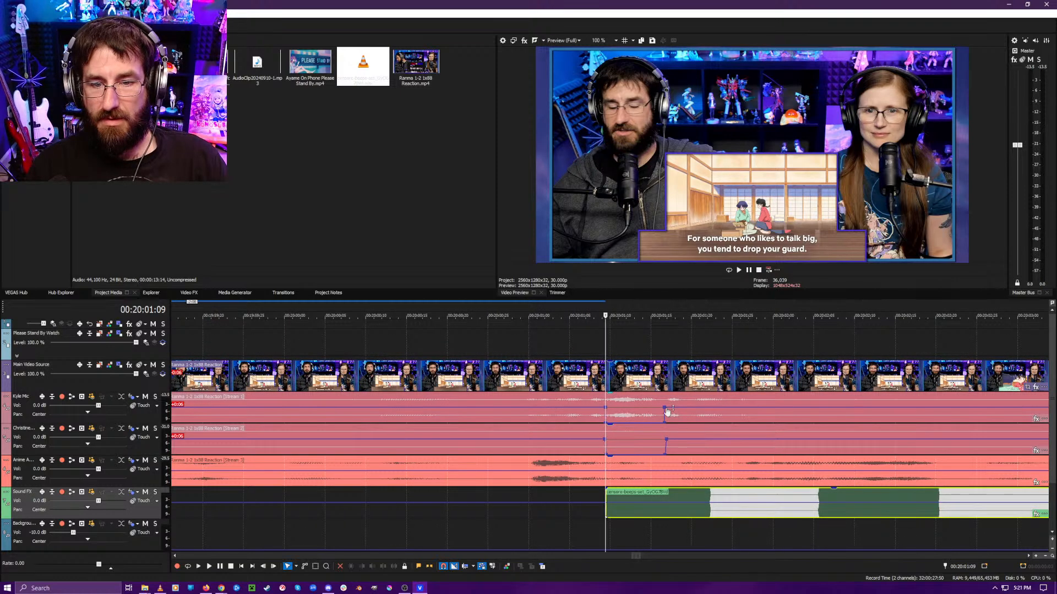
{"action": "left_click", "coordinate": [667, 432]}
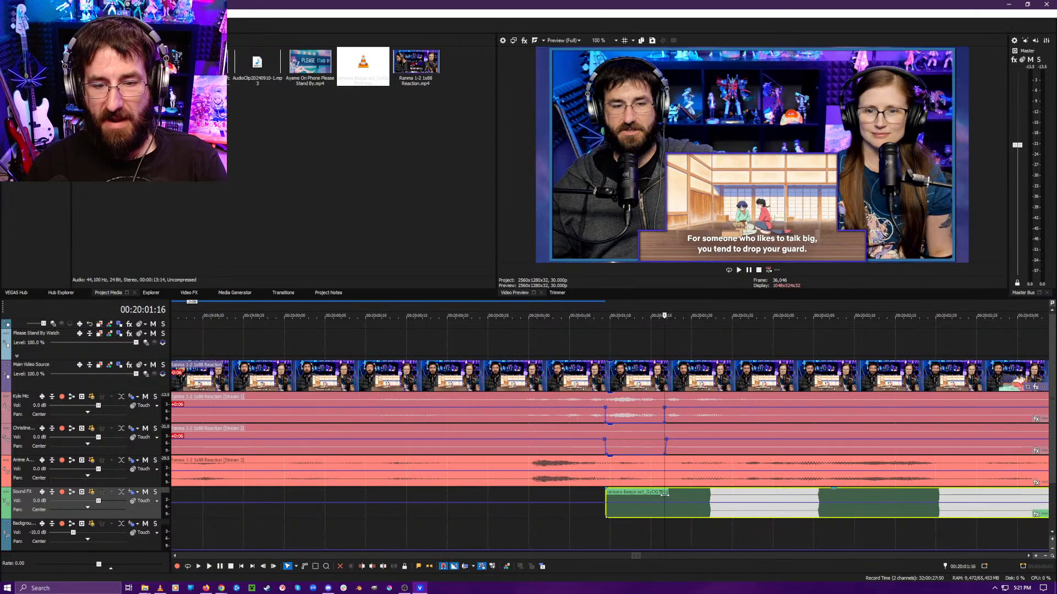
{"action": "key", "text": "alt+]"}
{"action": "middle_click", "coordinate": [581, 523]}
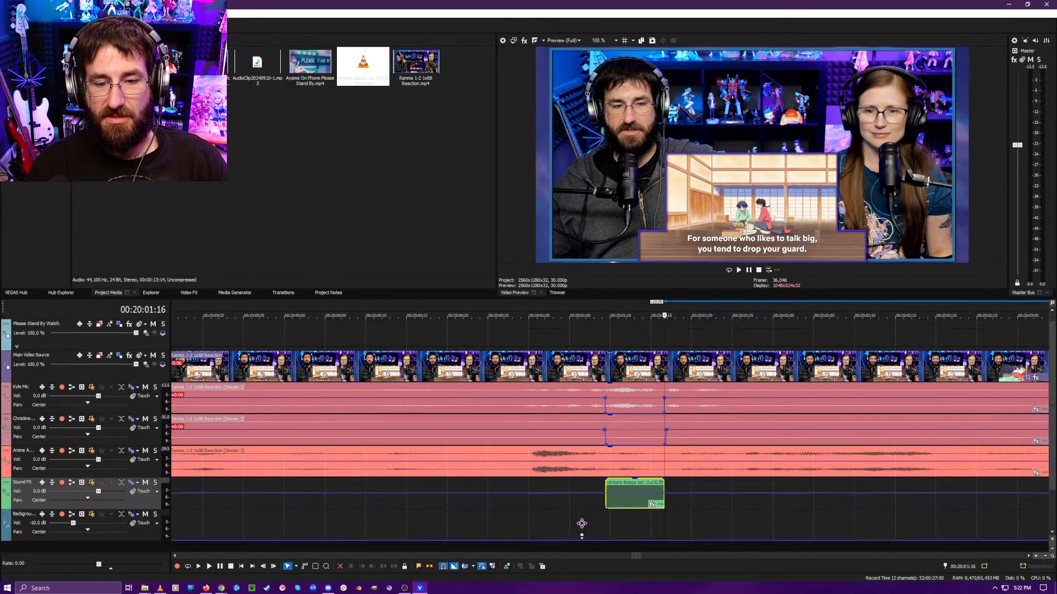
- Lower the gain of the censor beep clip and replay the censored word from 00:20:01:01
{"action": "left_click", "coordinate": [582, 547]}
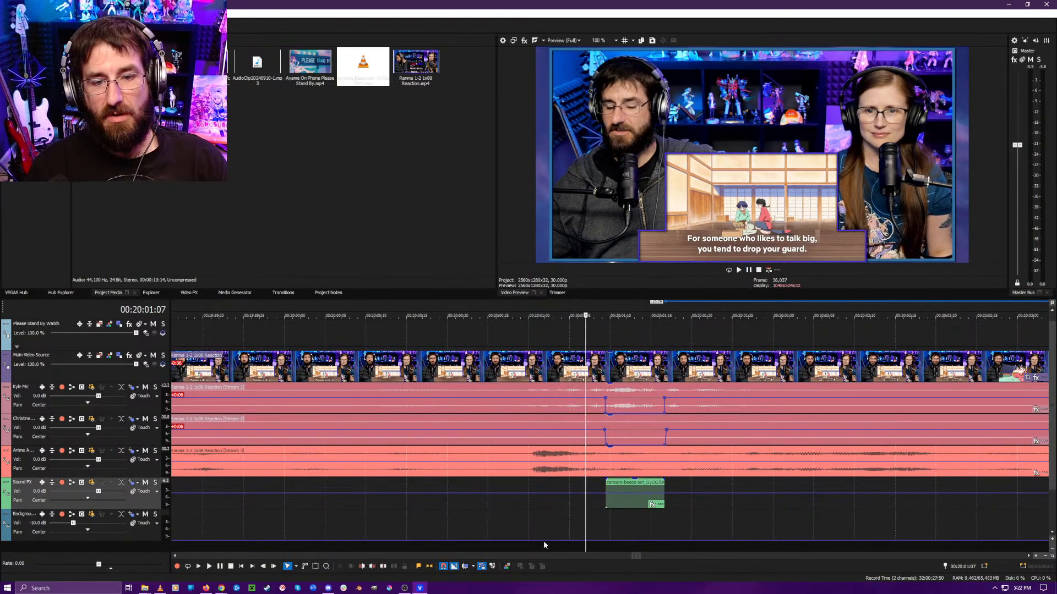
{"action": "scroll", "coordinate": [566, 522], "scroll_direction": "down", "scroll_amount": 1}
{"action": "left_click_drag", "start_coordinate": [643, 479], "coordinate": [649, 484]}
{"action": "left_click", "coordinate": [569, 546]}
{"action": "key", "text": "space"}
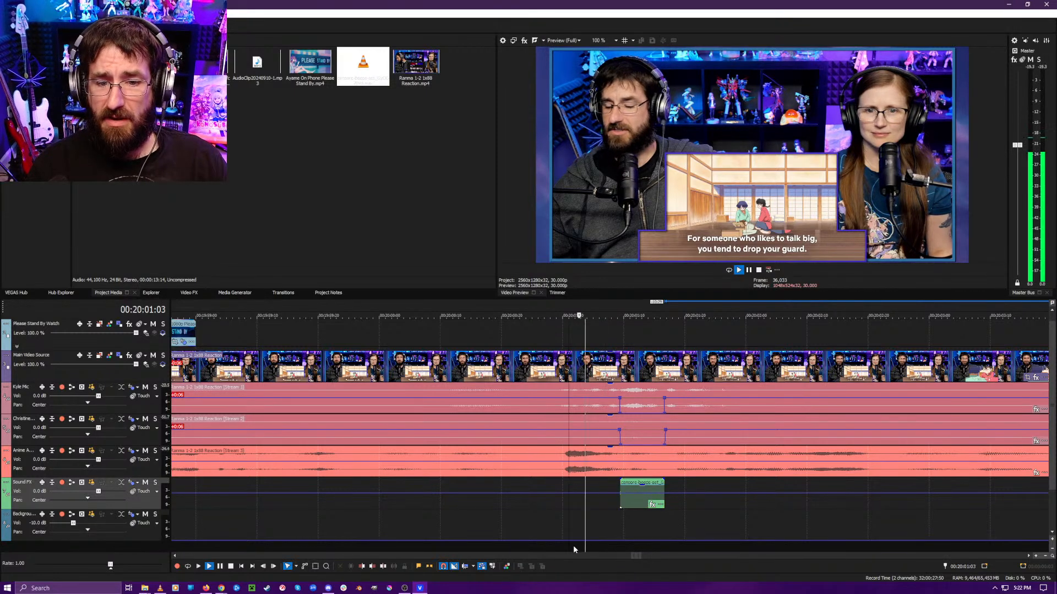
{"action": "key", "text": "space"}
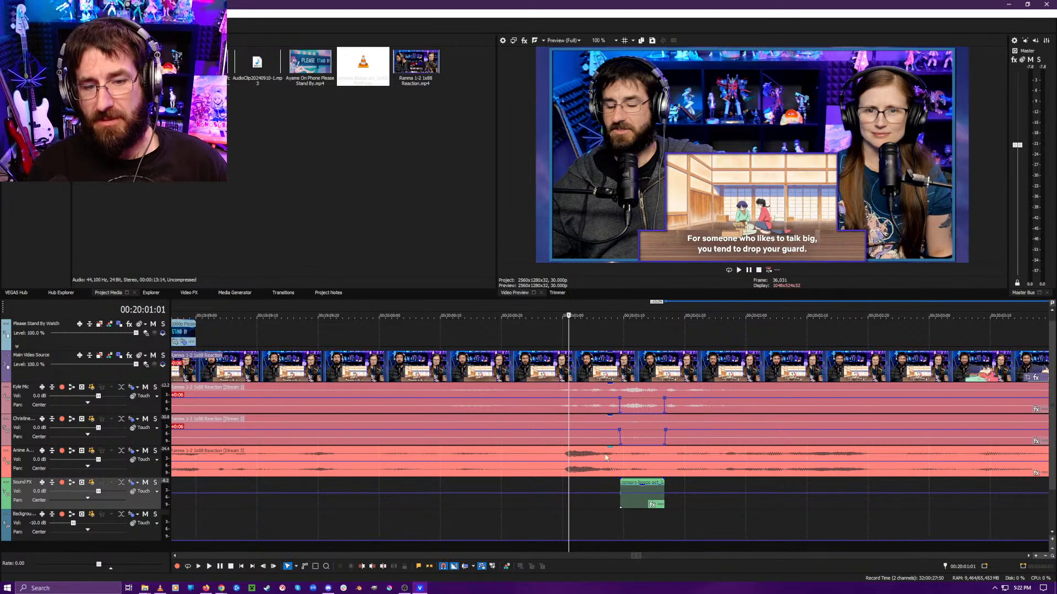
- Survey the whole project timeline and replay the censored passage from about 00:19:59 through the beep
{"action": "scroll", "coordinate": [537, 500], "scroll_direction": "down", "scroll_amount": 10}
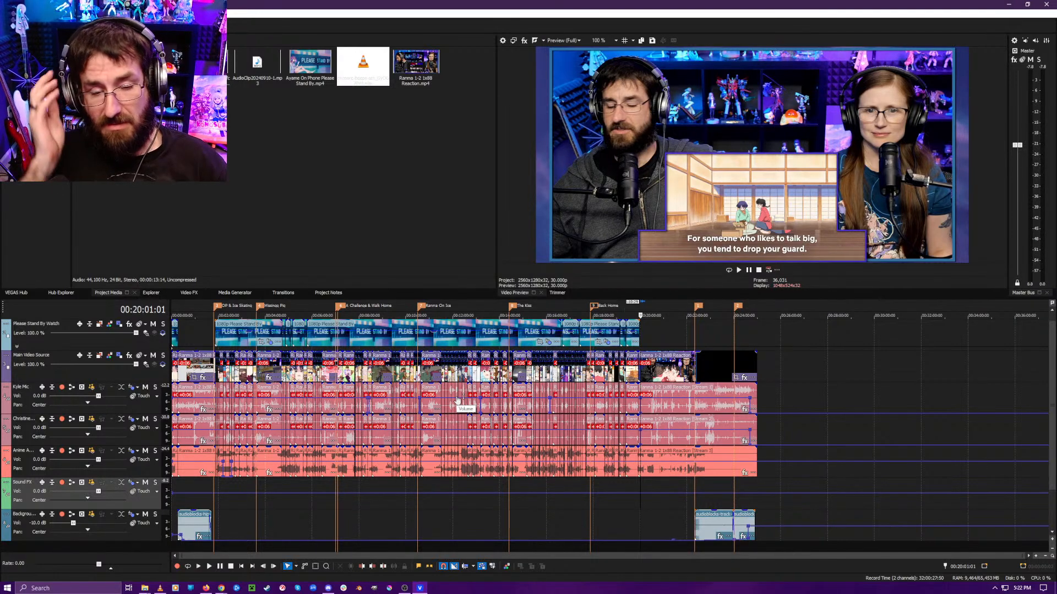
{"action": "scroll", "coordinate": [650, 374], "scroll_direction": "up", "scroll_amount": 5}
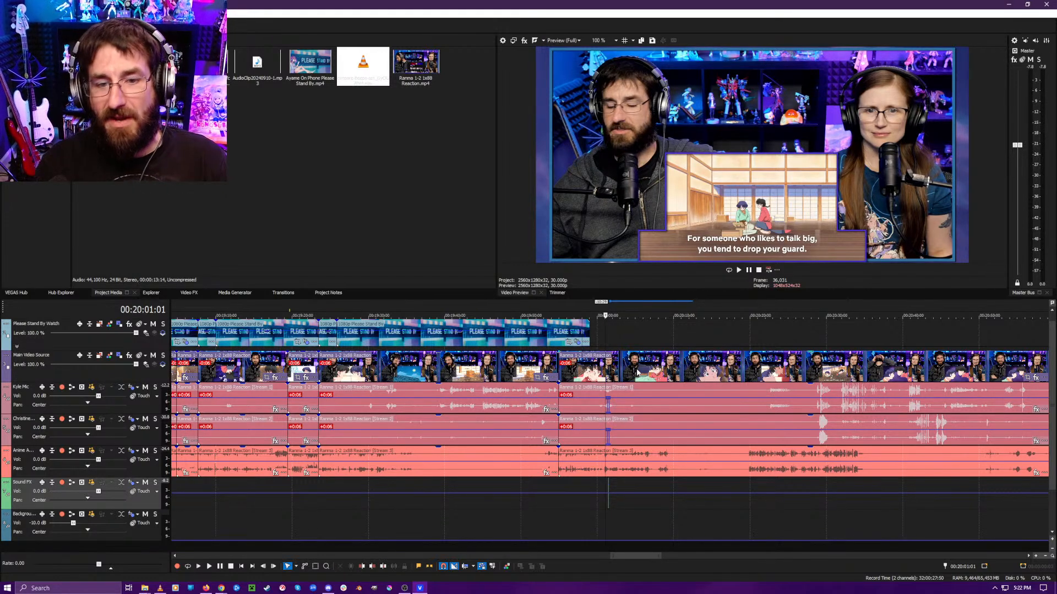
{"action": "scroll", "coordinate": [544, 428], "scroll_direction": "up", "scroll_amount": 5}
{"action": "left_click", "coordinate": [544, 427]}
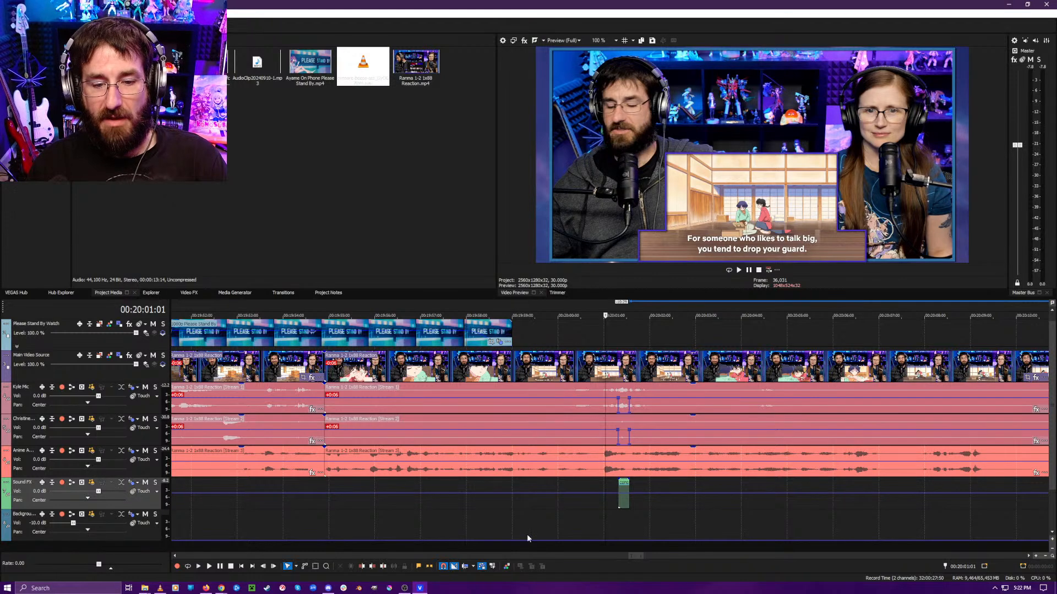
{"action": "key", "text": "space"}
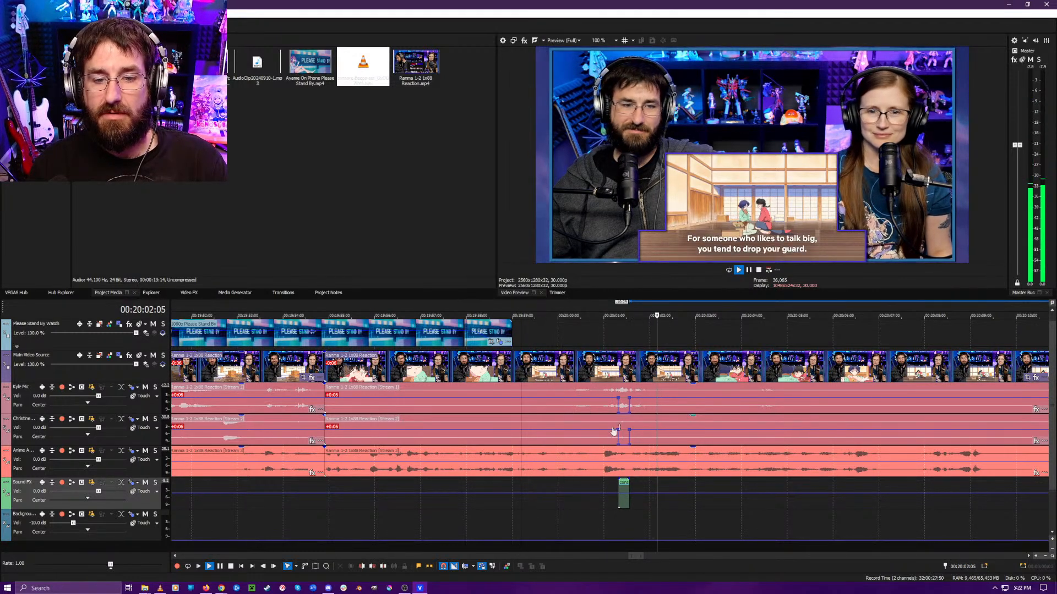
{"action": "key", "text": "space"}
{"action": "key", "text": "space"}
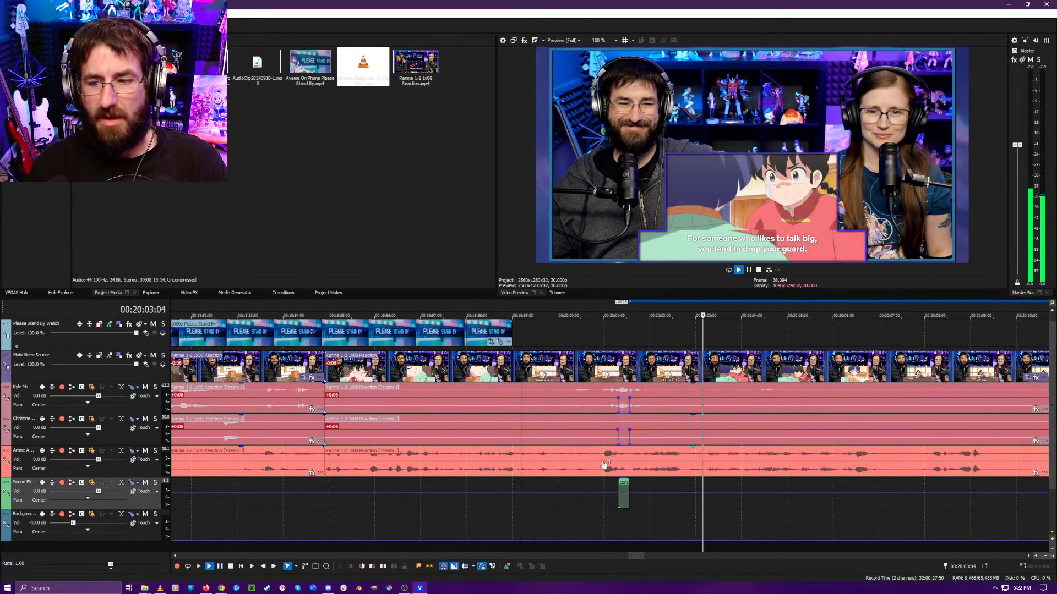
- Check the footage after the beep up to 00:20:04:08 and return the playhead to 00:20:01:26
{"action": "key", "text": "Return"}
{"action": "scroll", "coordinate": [599, 443], "scroll_direction": "down", "scroll_amount": 3}
{"action": "key", "text": "space"}
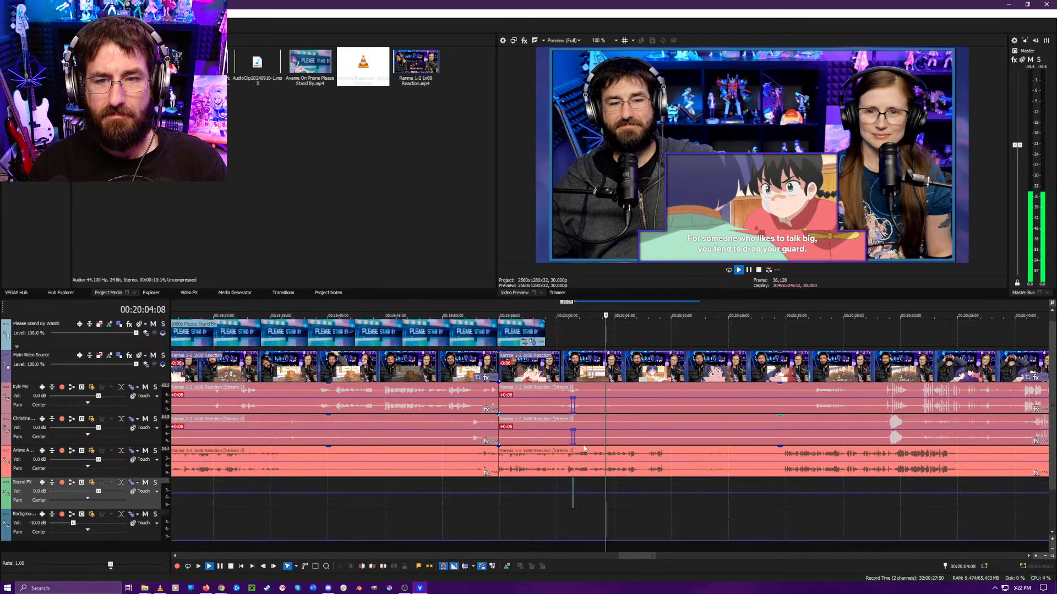
{"action": "key", "text": "Return"}
{"action": "left_click", "coordinate": [577, 542]}
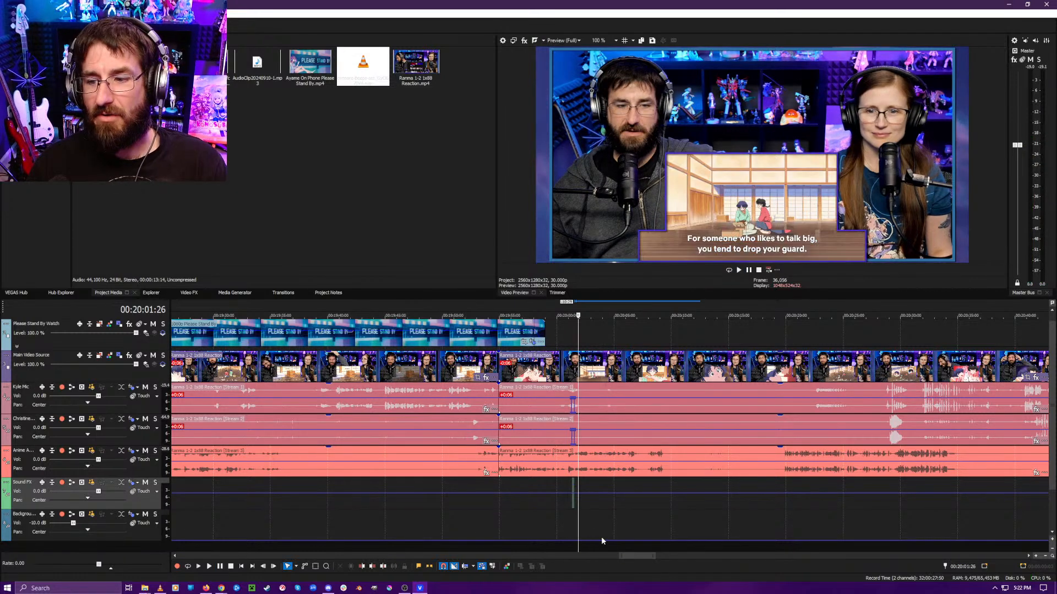
- Review the footage after the censor beep from 00:20:02:16, stepping back frame by frame around 00:20:05 and replaying it
{"action": "scroll", "coordinate": [601, 537], "scroll_direction": "up", "scroll_amount": 4}
{"action": "scroll", "coordinate": [615, 533], "scroll_direction": "up", "scroll_amount": 2}
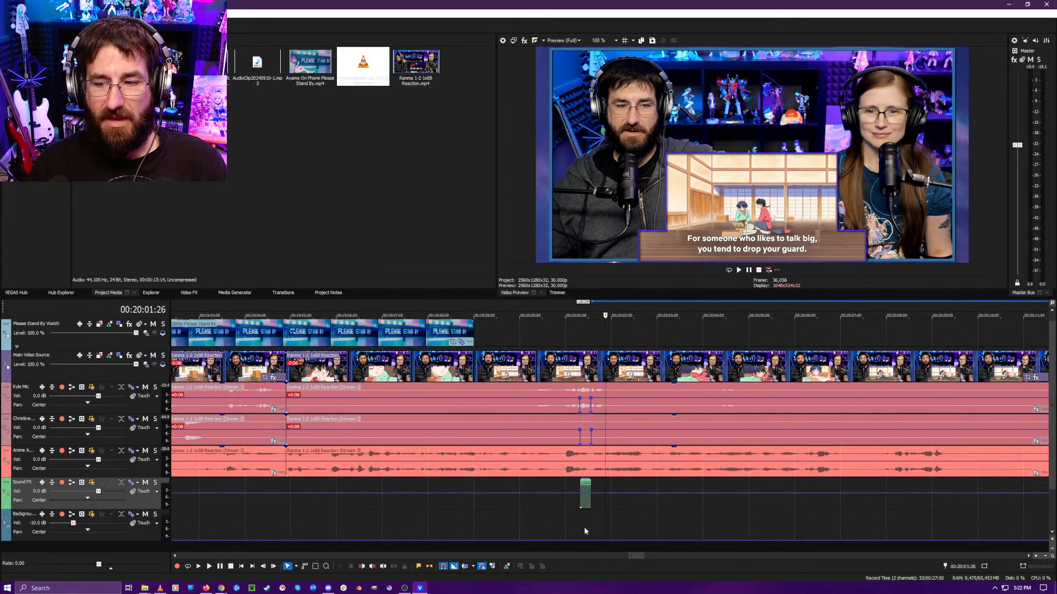
{"action": "left_click", "coordinate": [631, 526]}
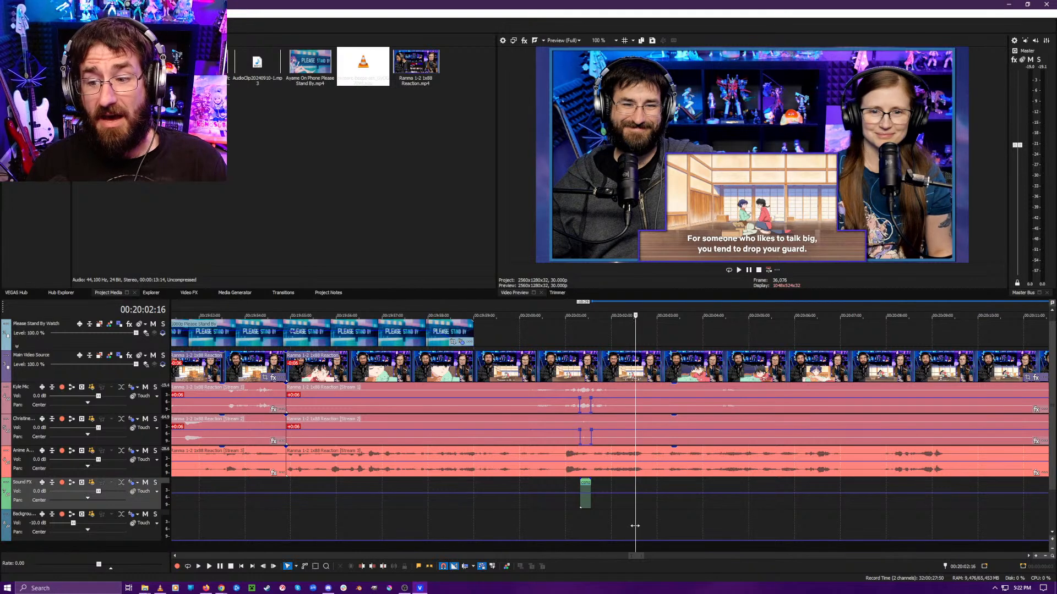
{"action": "key", "text": "space"}
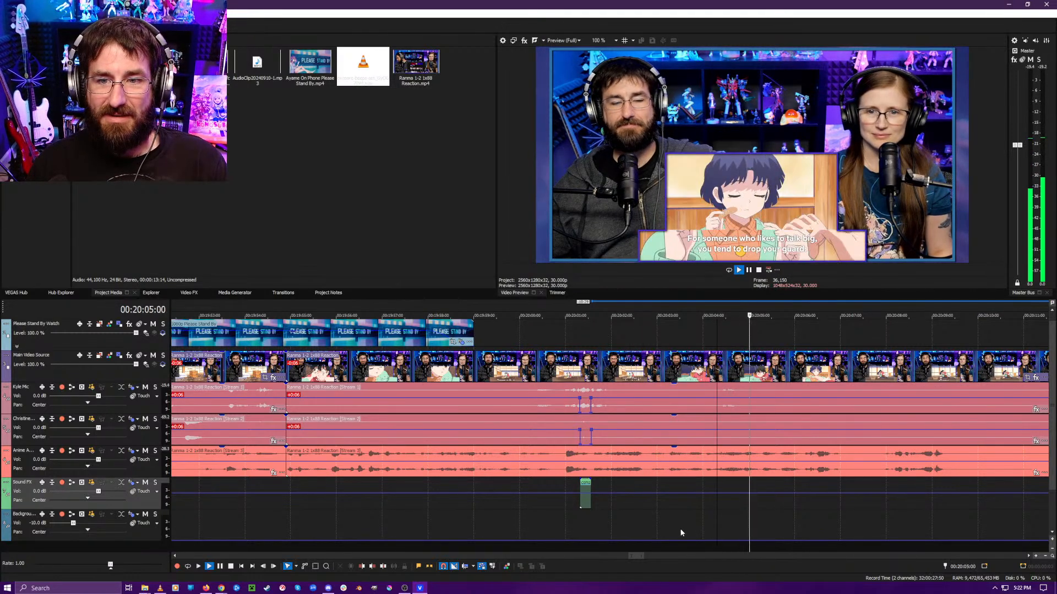
{"action": "key", "text": "space"}
{"action": "key", "text": "Left"}
{"action": "key", "text": "Left"}
{"action": "key", "text": "Left"}
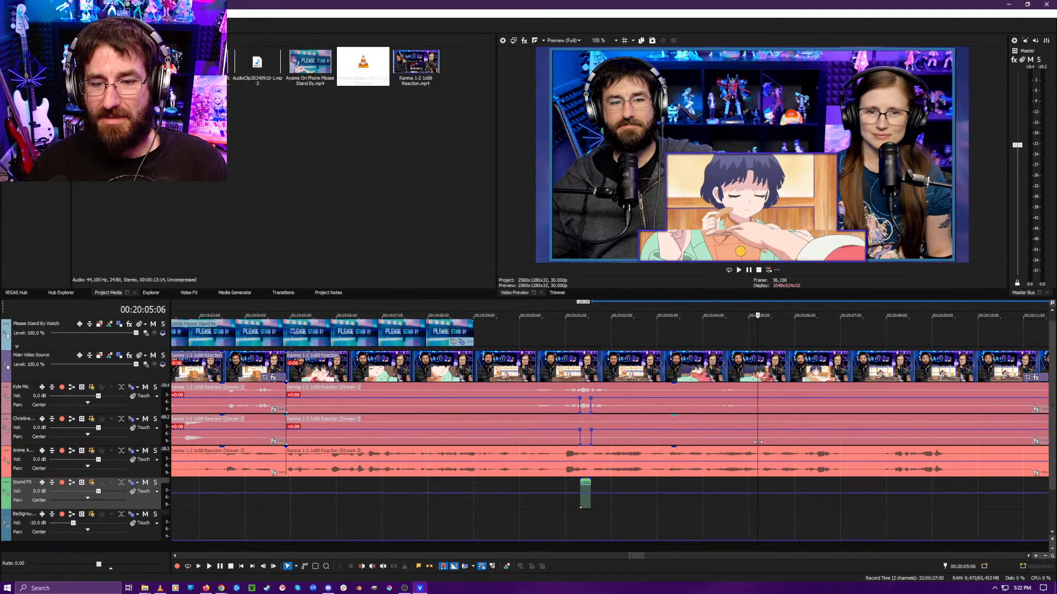
{"action": "key", "text": "Left"}
{"action": "key", "text": "Left"}
{"action": "key", "text": "Left"}
{"action": "key", "text": "Left"}
{"action": "key", "text": "Left"}
{"action": "key", "text": "Left"}
{"action": "key", "text": "Left"}
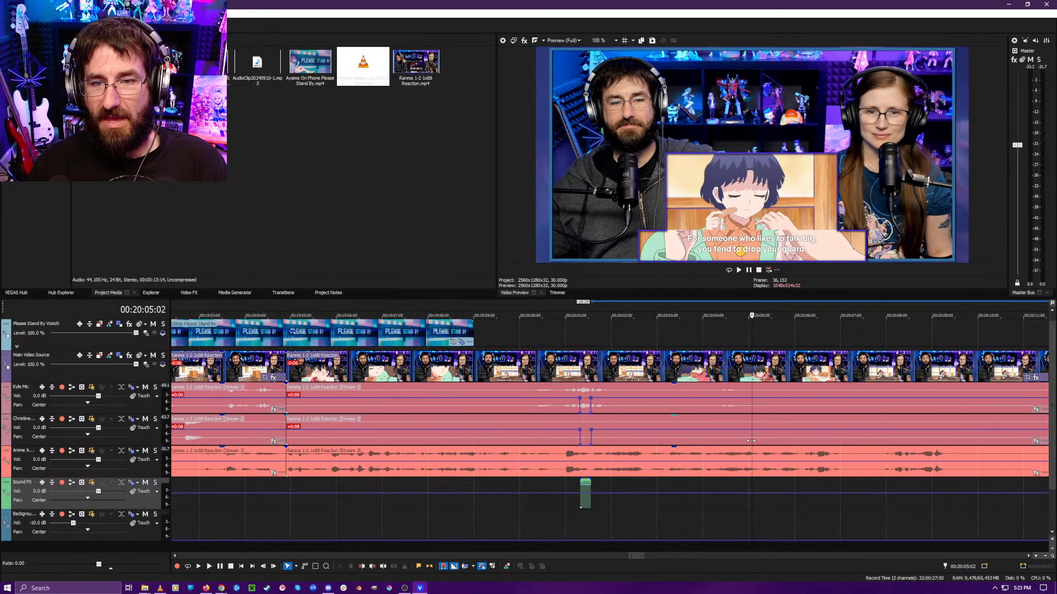
{"action": "key", "text": "space"}
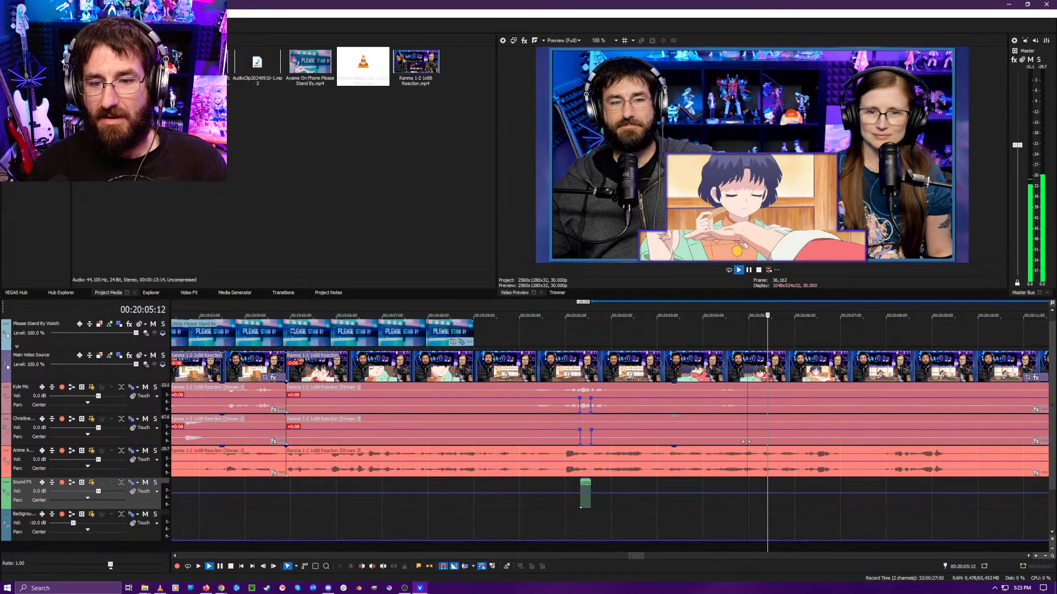
{"action": "key", "text": "space"}
- Split the synced tracks at 00:20:07:12 and ripple-trim a short stretch off the start of the following section
{"action": "left_click", "coordinate": [737, 544]}
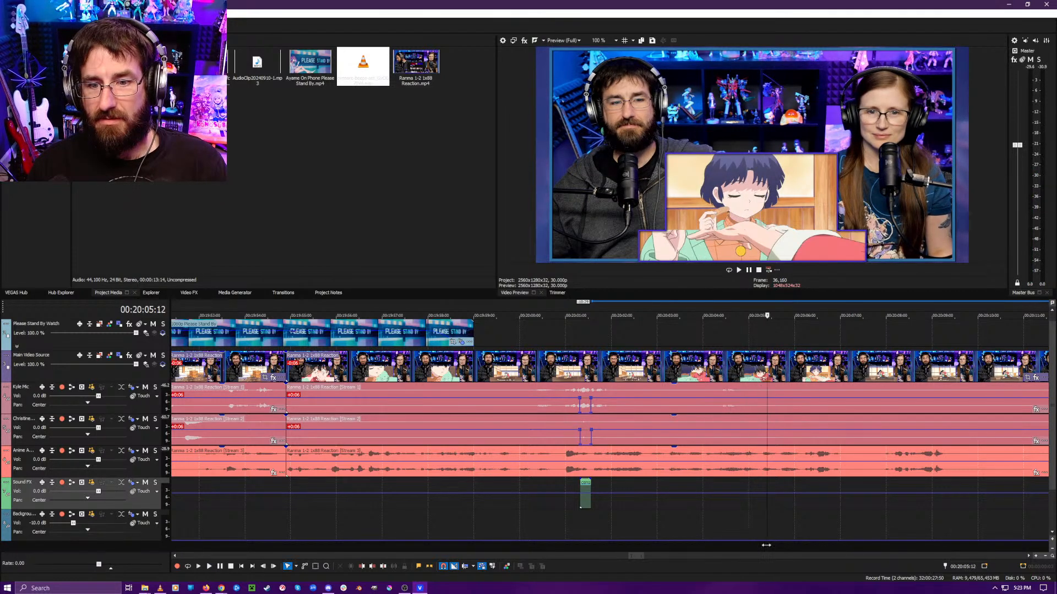
{"action": "key", "text": "space"}
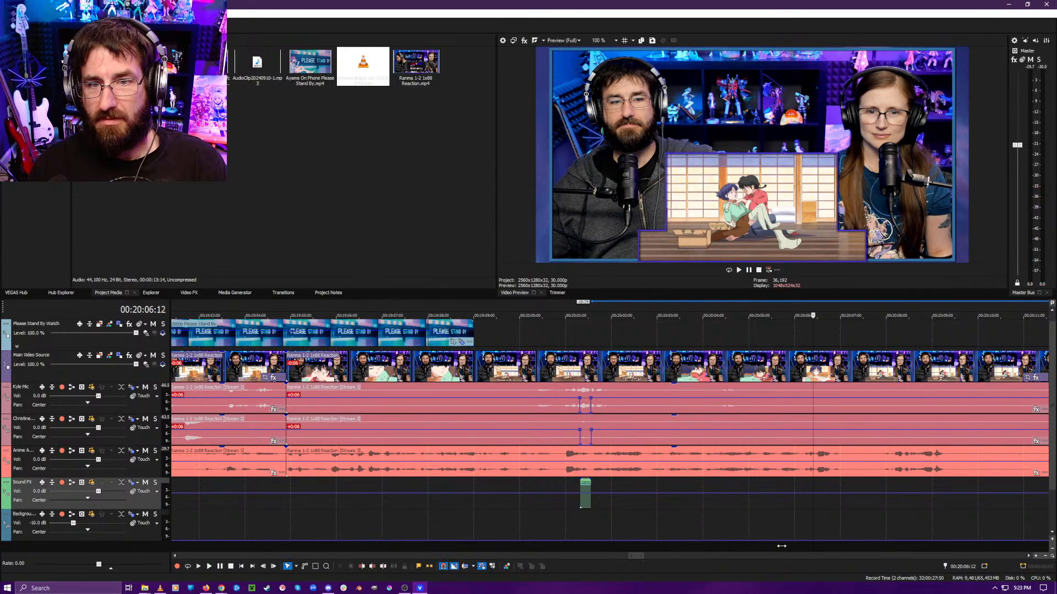
{"action": "key", "text": "Return"}
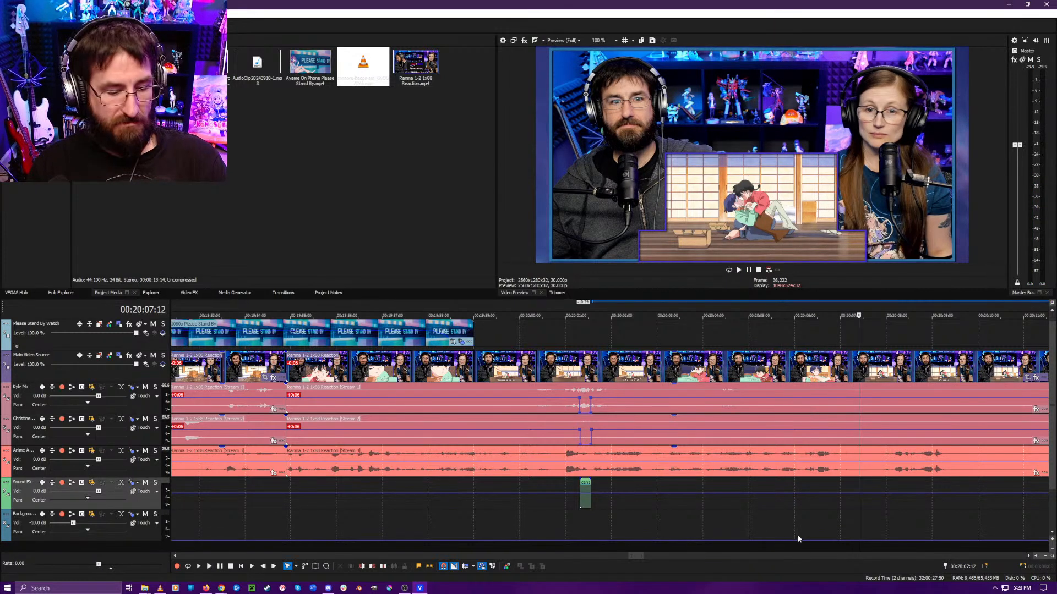
{"action": "key", "text": "s"}
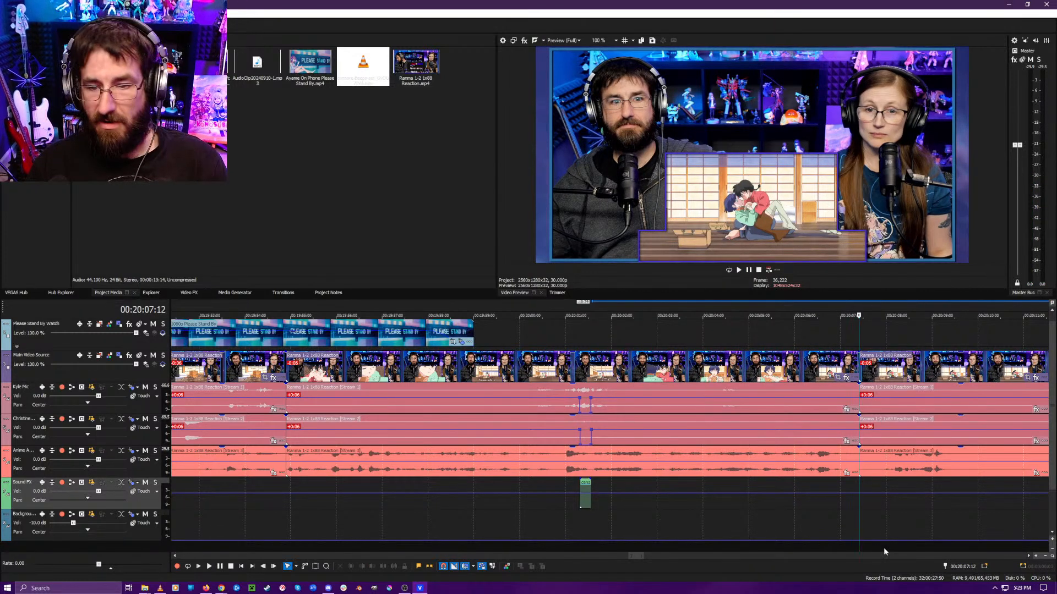
{"action": "left_click", "coordinate": [883, 547]}
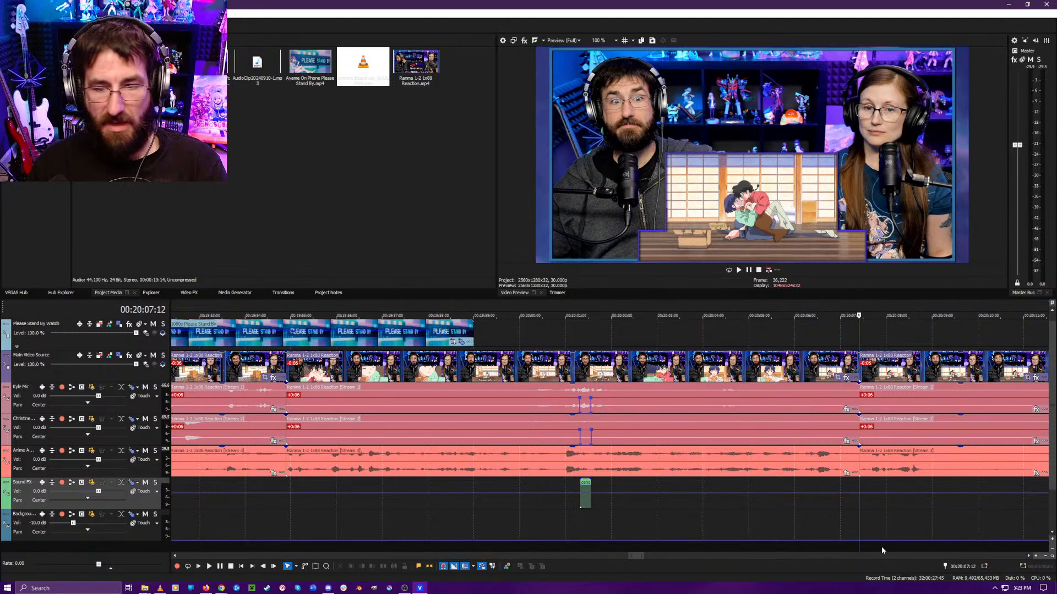
- Split the synced tracks at 00:20:09:15 and 00:20:18:27 to isolate the slow, silent stretch between the dialogue lines
{"action": "key", "text": "space"}
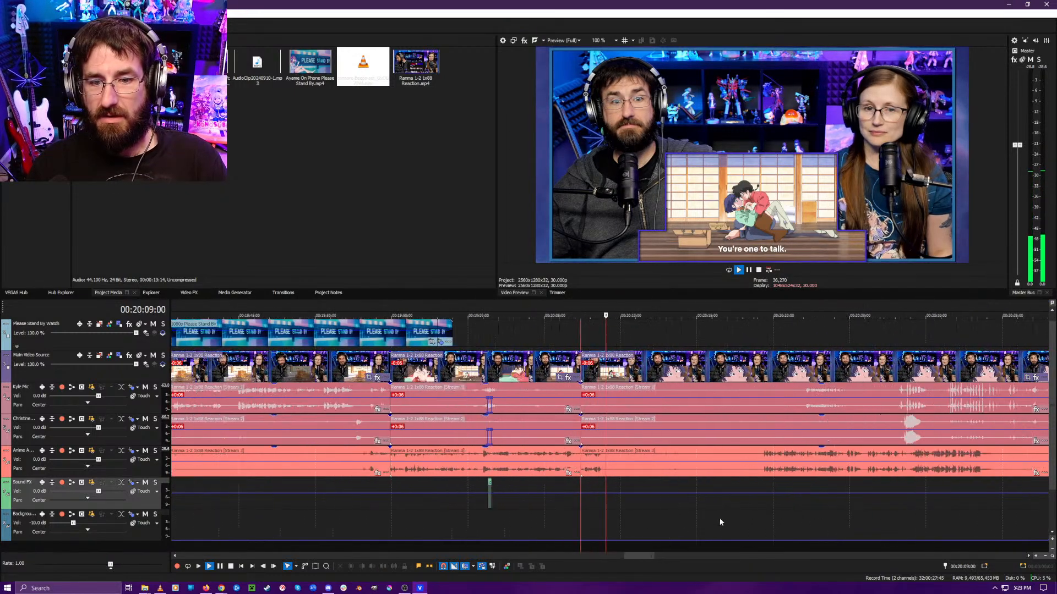
{"action": "key", "text": "Return"}
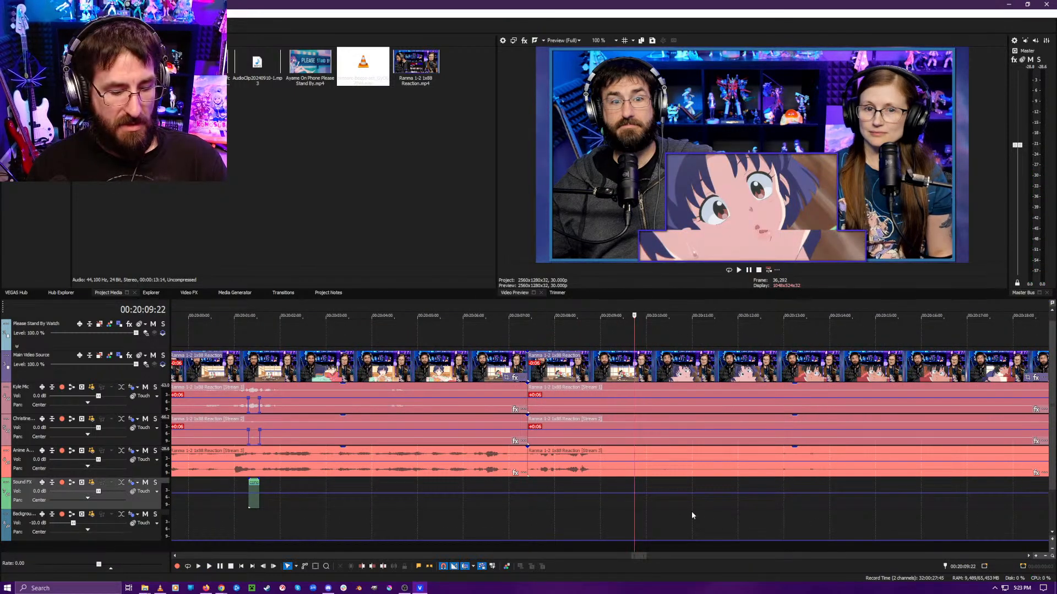
{"action": "scroll", "coordinate": [691, 511], "scroll_direction": "down", "scroll_amount": 5}
{"action": "left_click", "coordinate": [603, 490]}
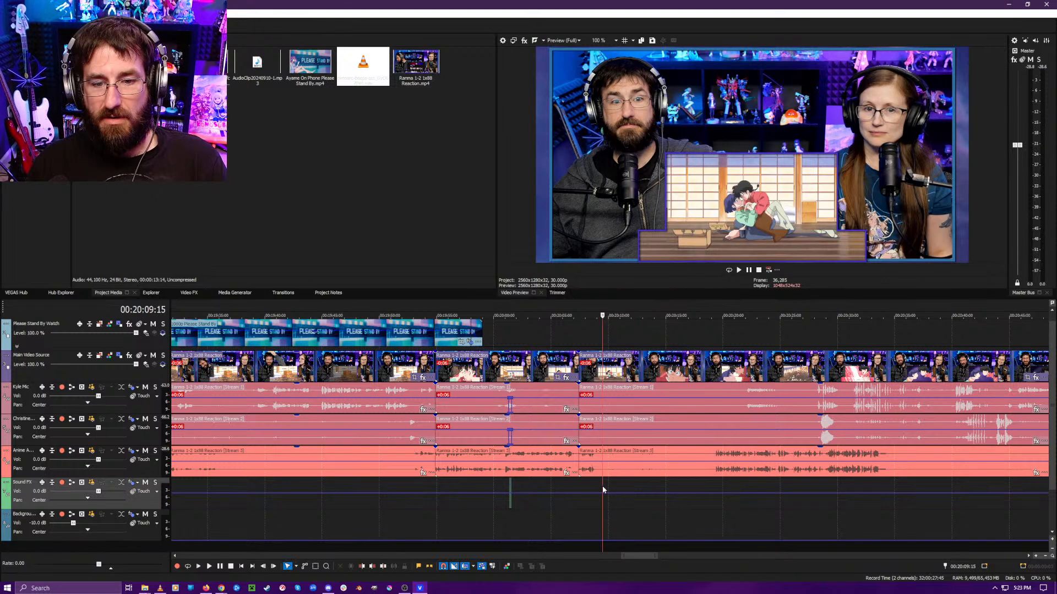
{"action": "key", "text": "s"}
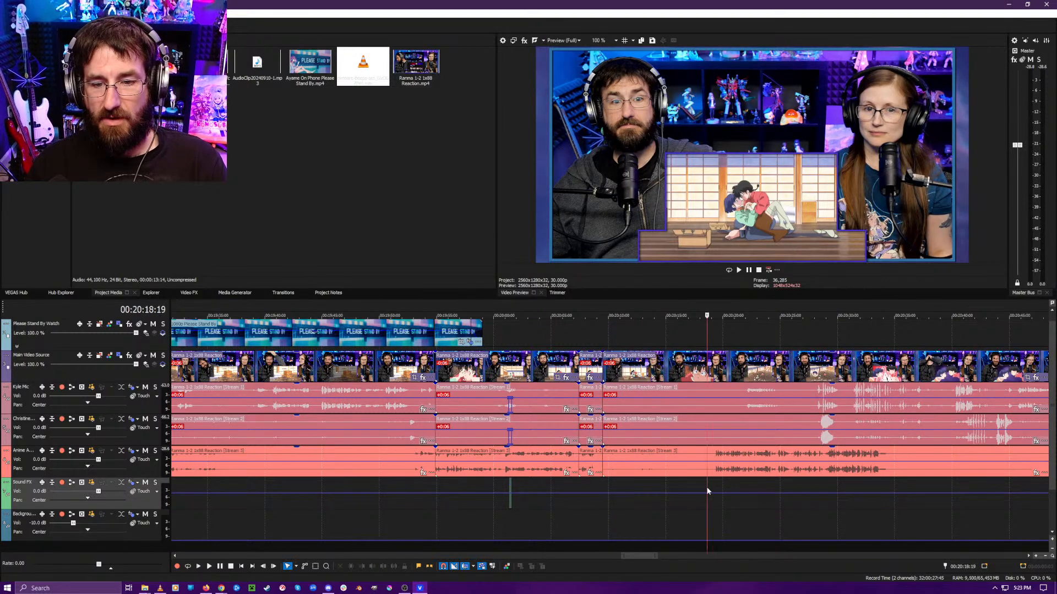
{"action": "left_click", "coordinate": [710, 488]}
{"action": "key", "text": "s"}
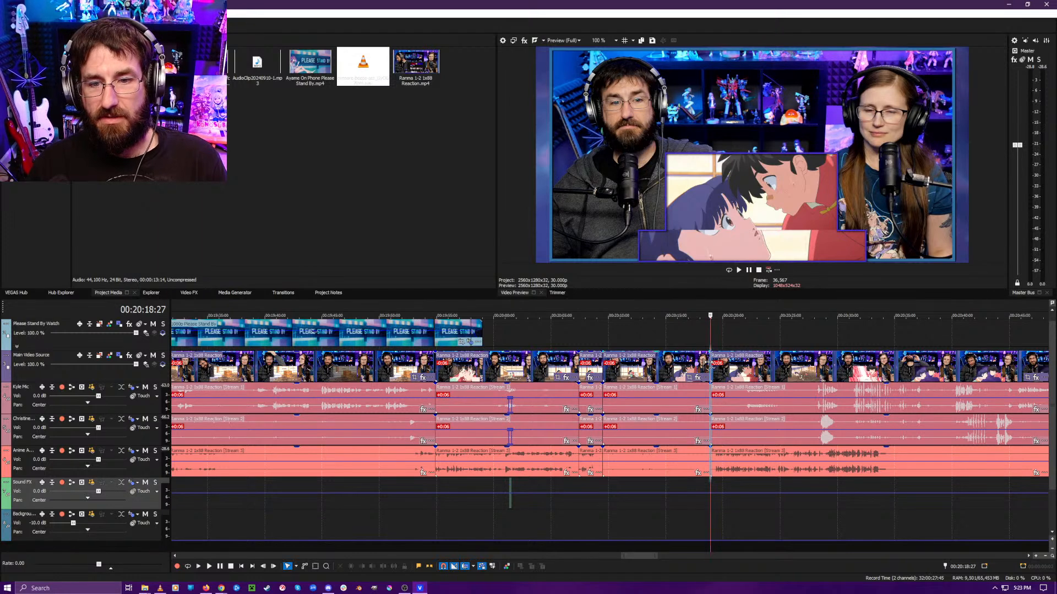
- Time-compress the isolated section starting at 00:20:09:15 to 200% speed, close the gap after it and replay from 00:20:09:03
{"action": "left_click_drag", "start_coordinate": [705, 362], "coordinate": [670, 365]}
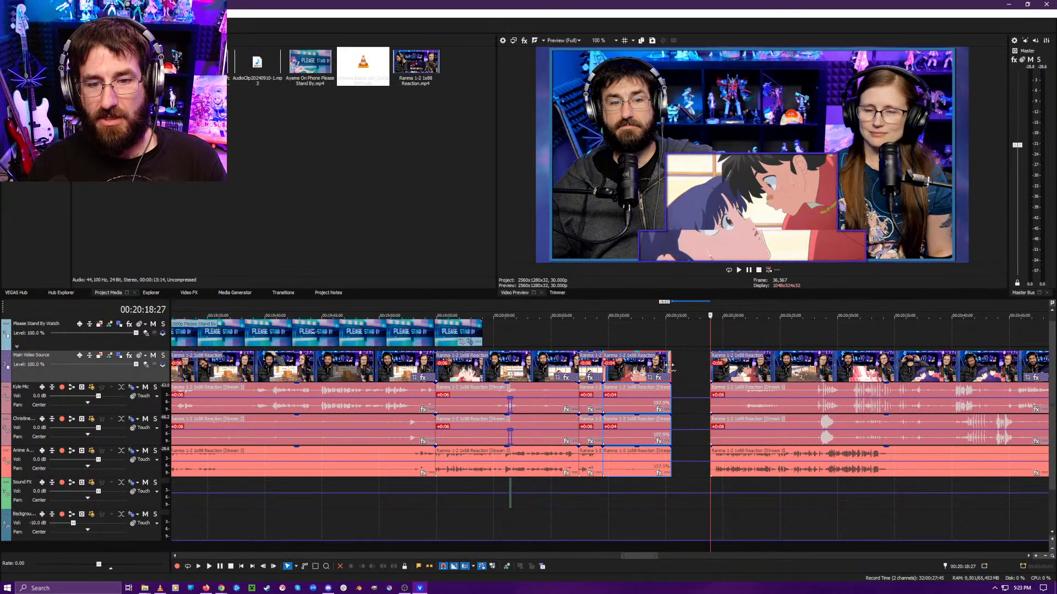
{"action": "left_click", "coordinate": [598, 363]}
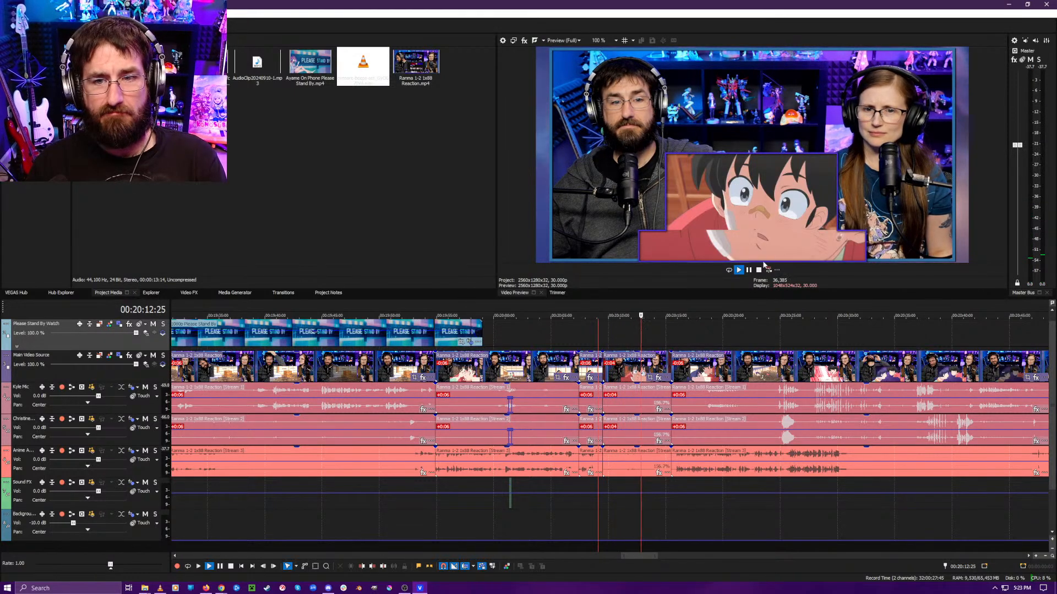
{"action": "key", "text": "space"}
{"action": "left_click_drag", "start_coordinate": [673, 364], "coordinate": [655, 366]}
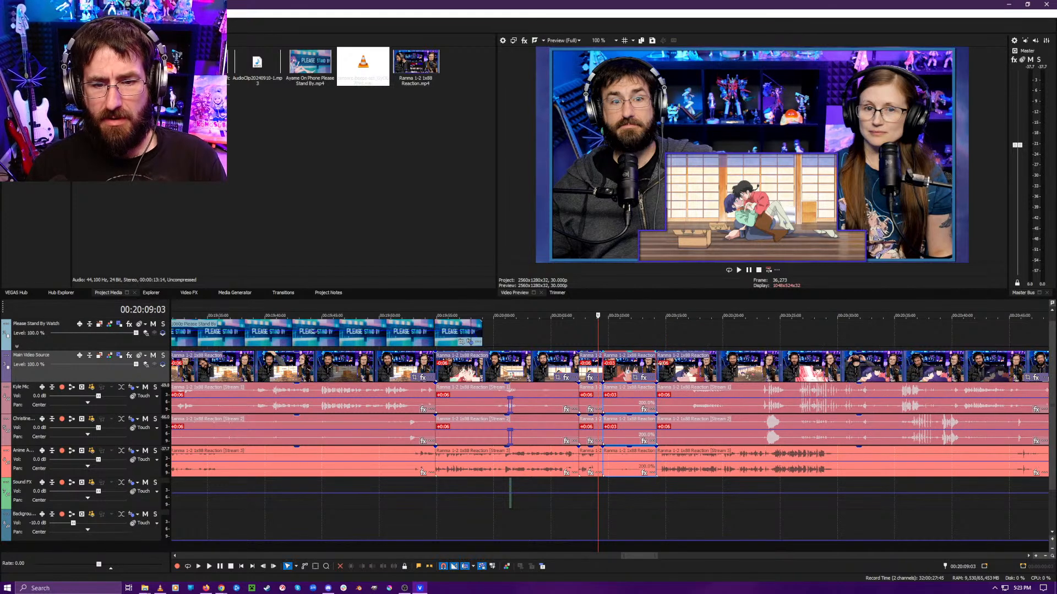
{"action": "key", "text": "space"}
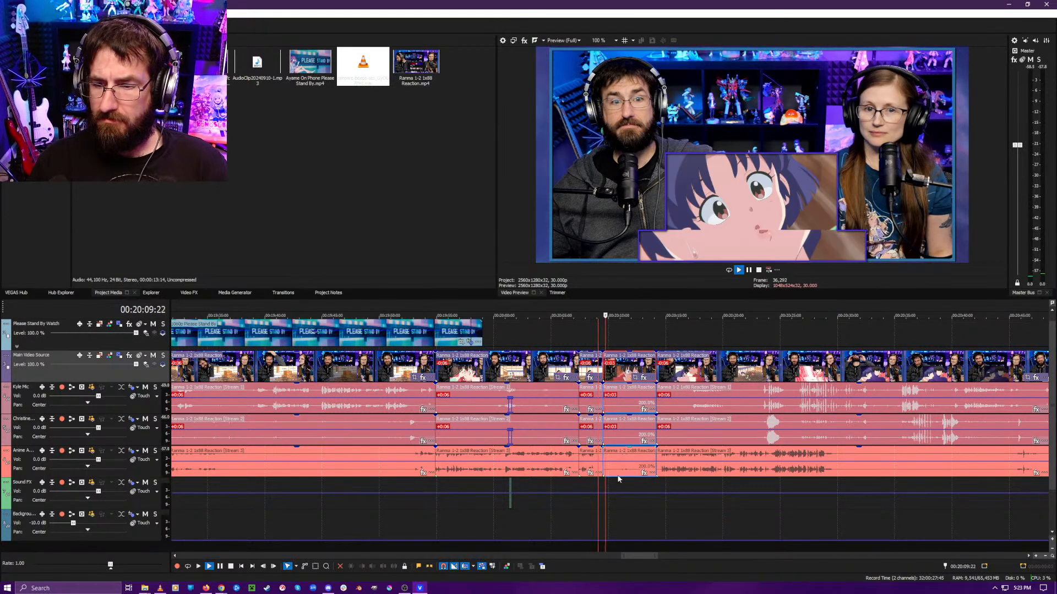
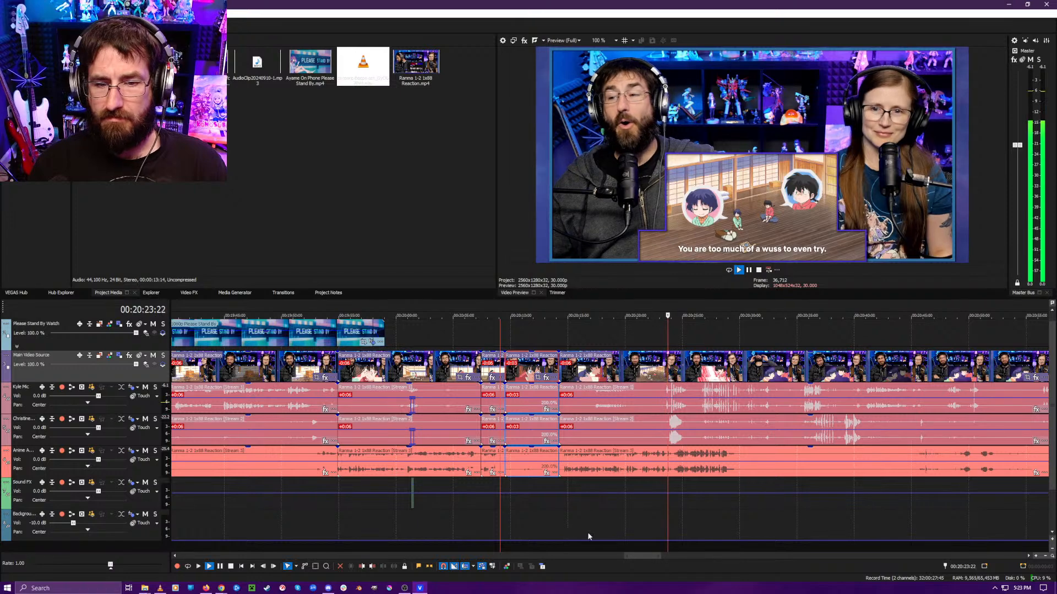
- Play on through the argument scene, split the synced tracks at 00:20:52:13 and ripple-trim the start of the following section
{"action": "scroll", "coordinate": [696, 544], "scroll_direction": "down", "scroll_amount": 3}
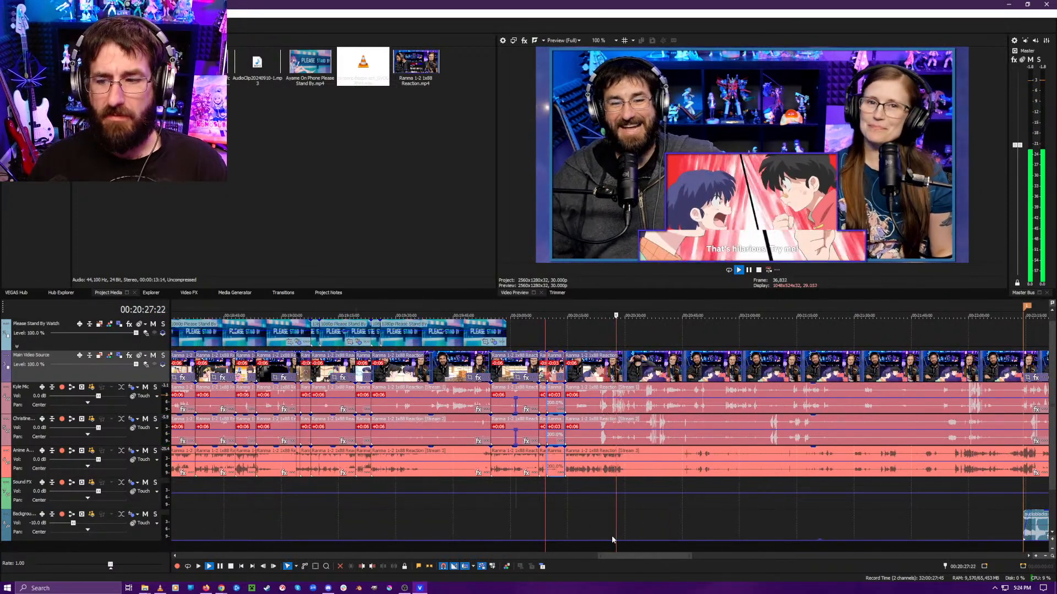
{"action": "scroll", "coordinate": [632, 541], "scroll_direction": "up", "scroll_amount": 4}
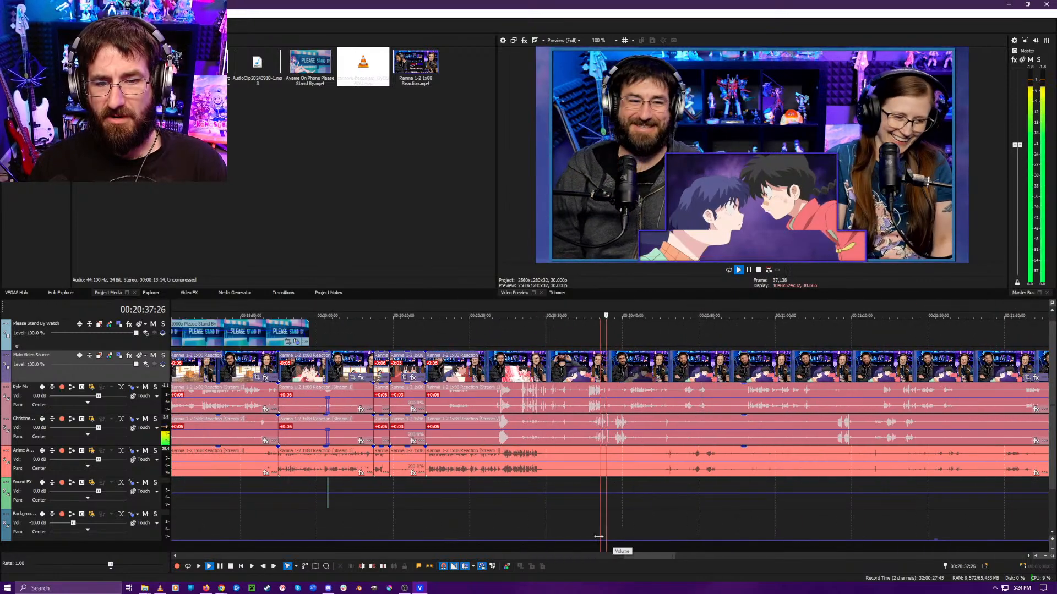
{"action": "left_click", "coordinate": [500, 543]}
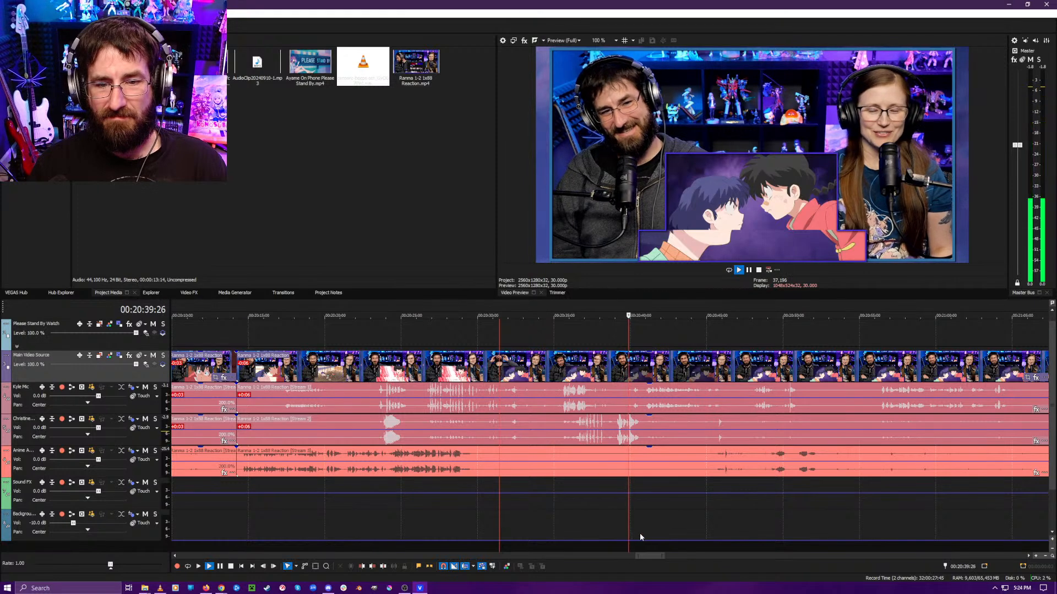
{"action": "scroll", "coordinate": [650, 549], "scroll_direction": "down", "scroll_amount": 2}
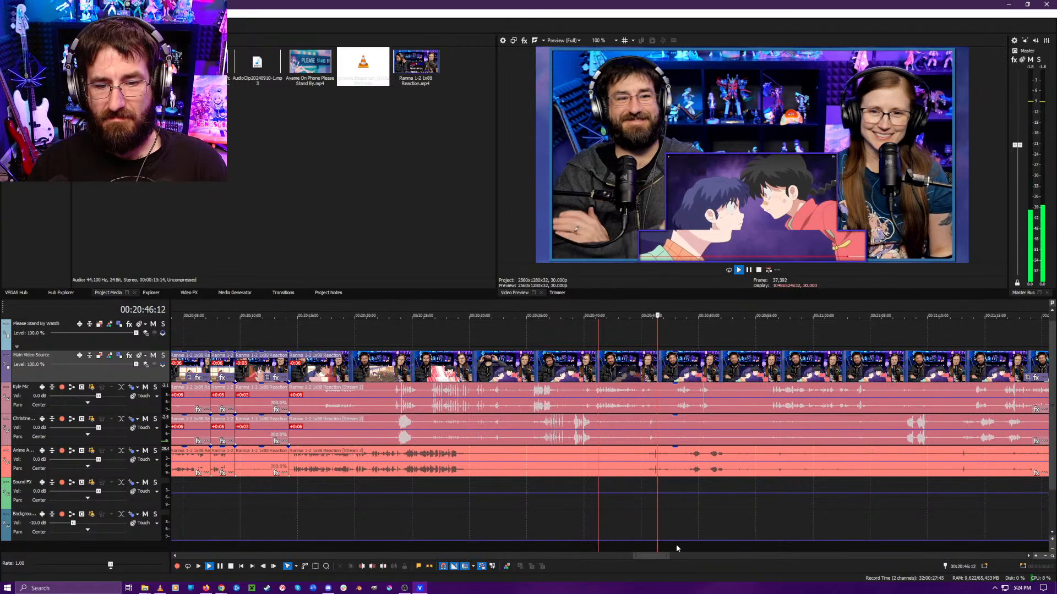
{"action": "scroll", "coordinate": [681, 546], "scroll_direction": "up", "scroll_amount": 2}
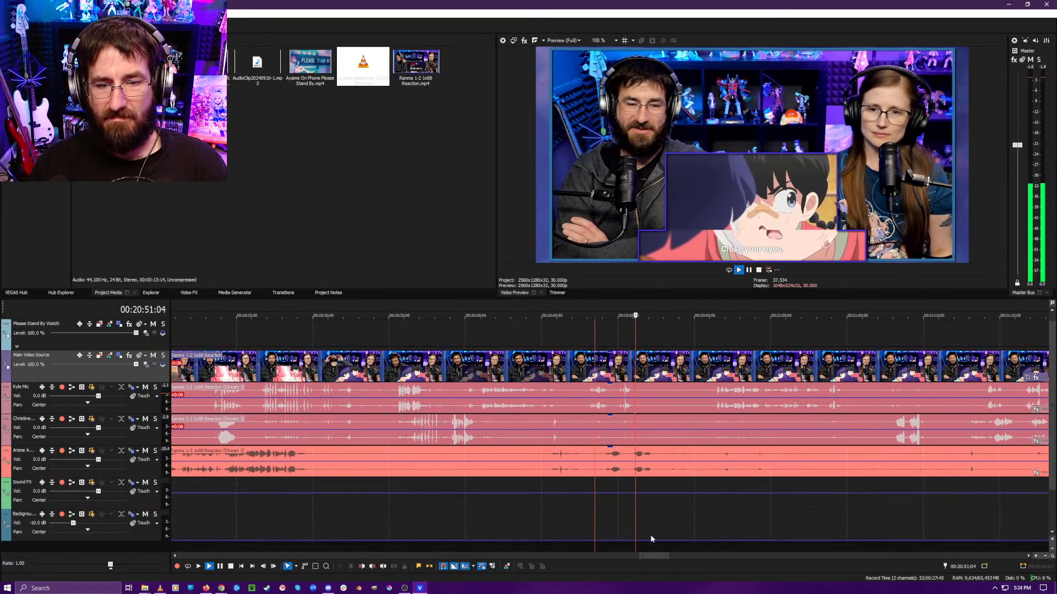
{"action": "key", "text": "s"}
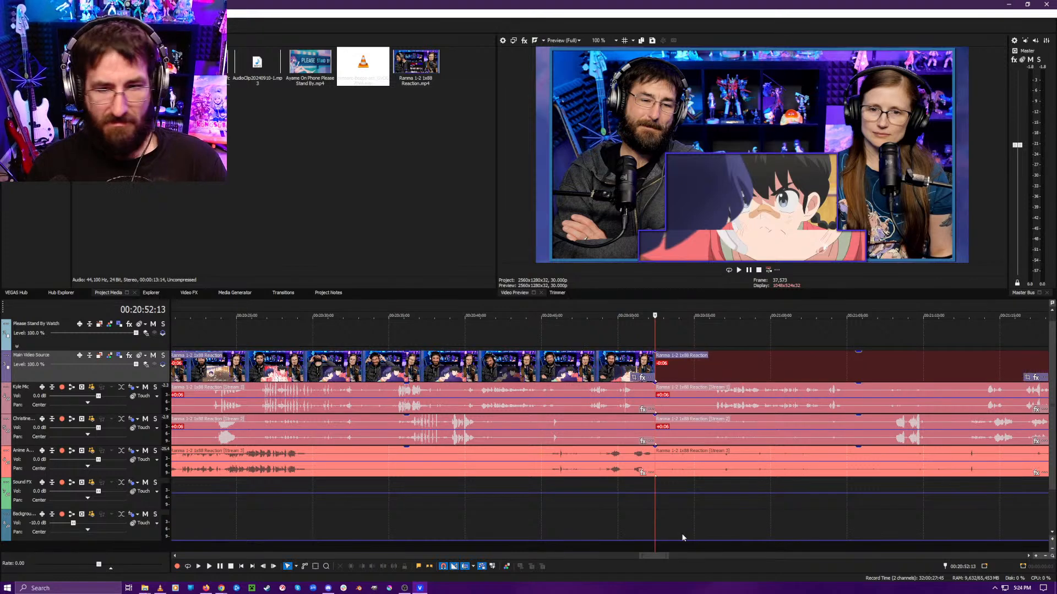
{"action": "left_click", "coordinate": [697, 534]}
{"action": "key", "text": "space"}
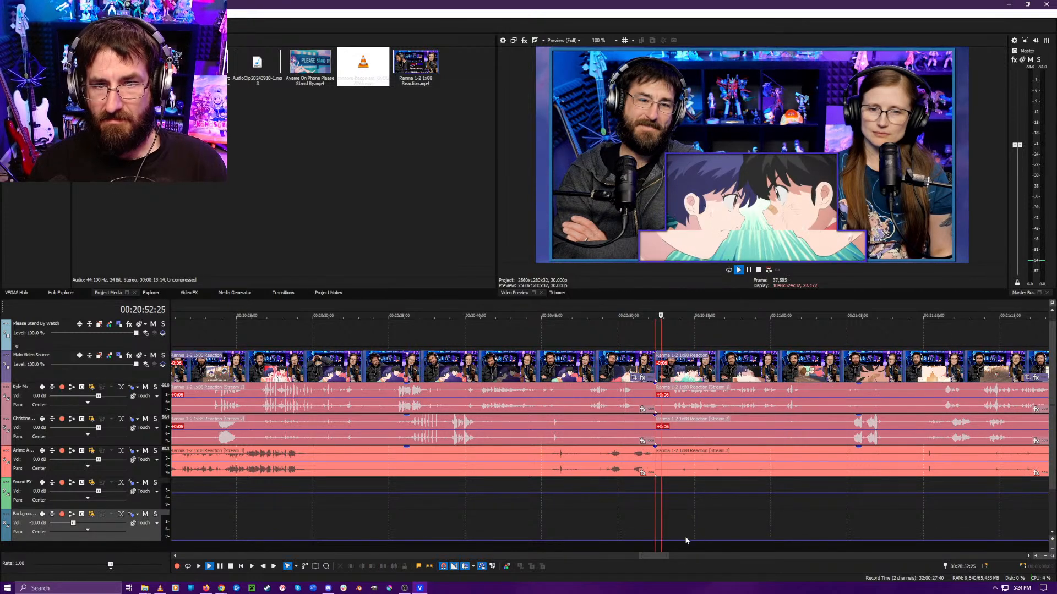
- Extend the start of the section after the 00:20:52:13 cut slightly earlier and replay the transition
{"action": "left_click", "coordinate": [645, 546]}
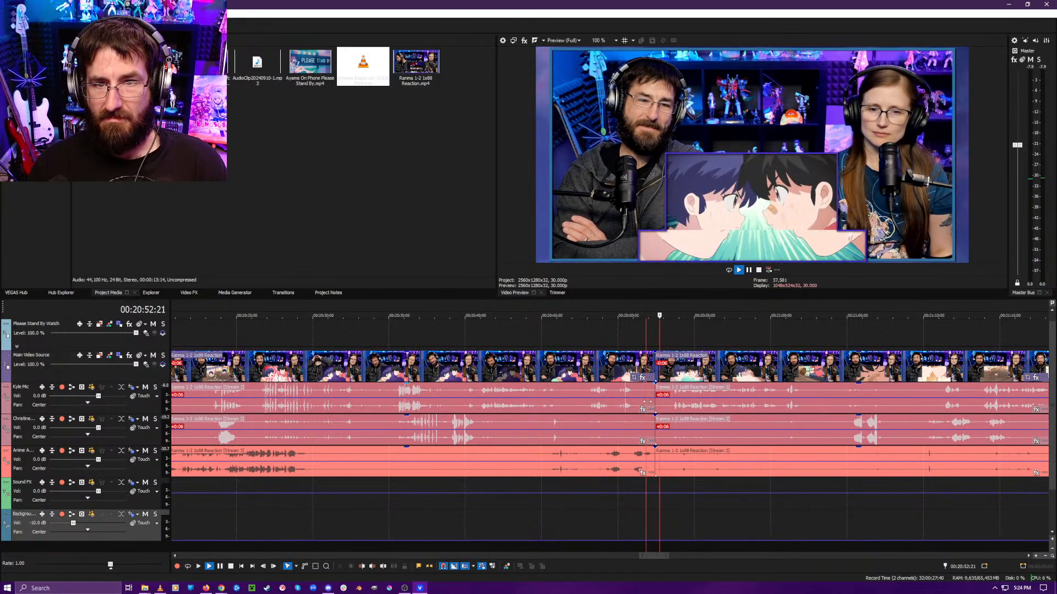
{"action": "left_click_drag", "start_coordinate": [655, 375], "coordinate": [646, 377]}
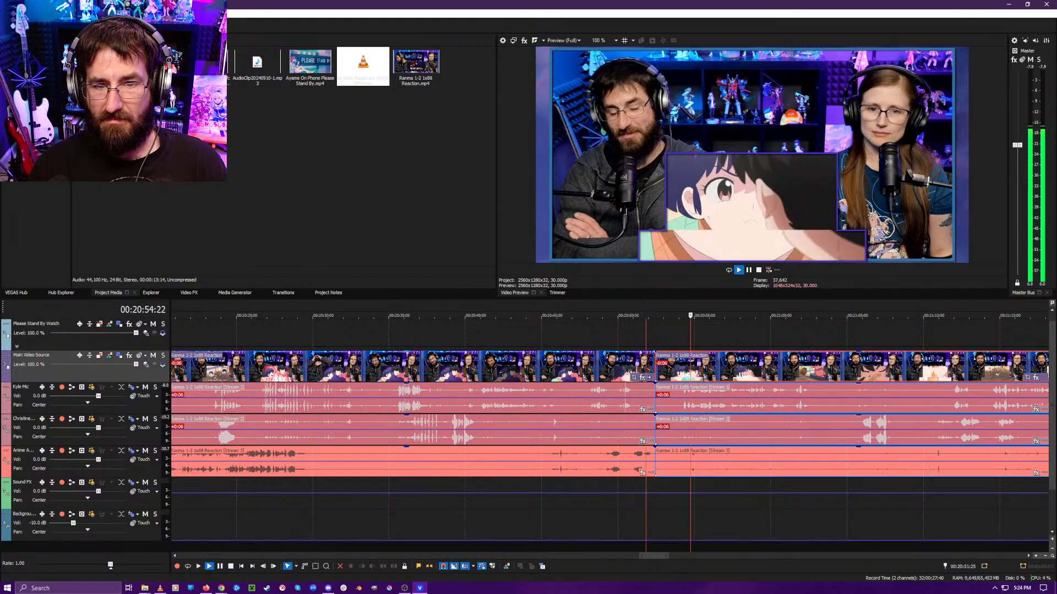
{"action": "left_click", "coordinate": [637, 545]}
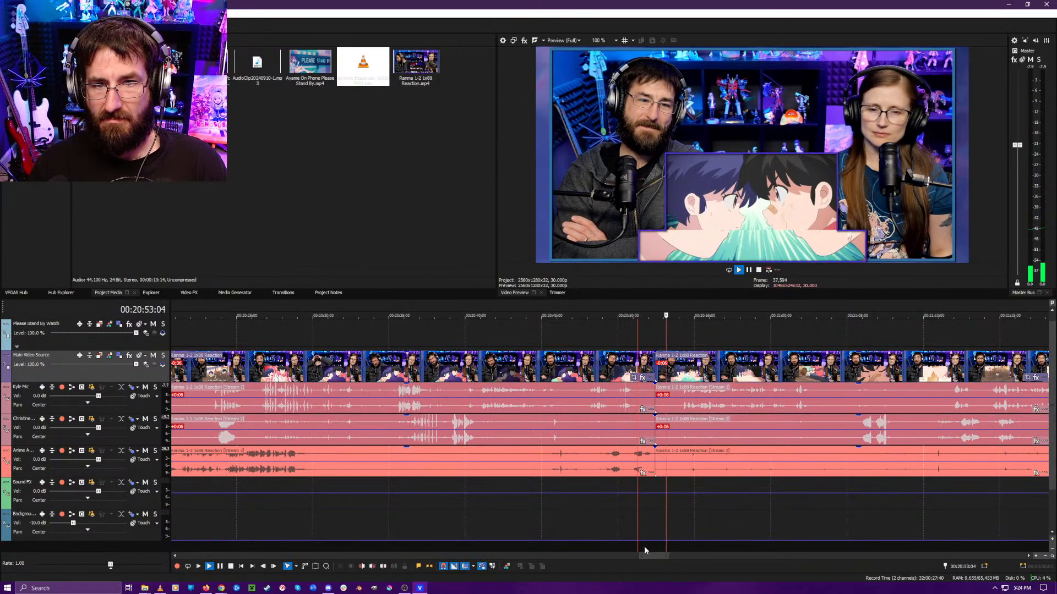
- Skim the reaction footage after the 00:20:52:13 cut, playing excerpts up to about 00:21:16
{"action": "left_click", "coordinate": [739, 544]}
{"action": "left_click", "coordinate": [685, 544]}
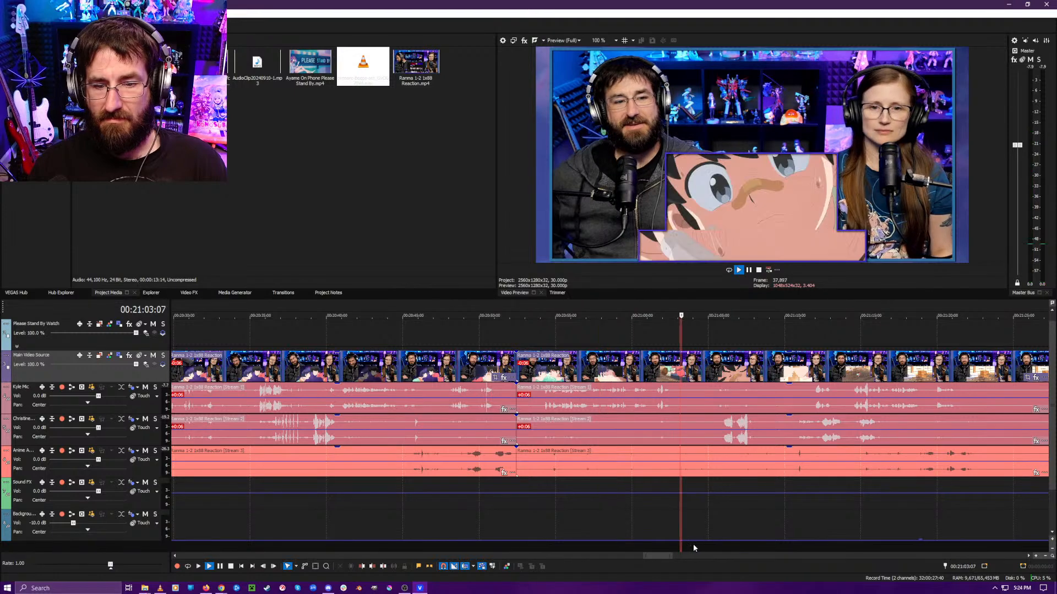
{"action": "left_click", "coordinate": [717, 546]}
{"action": "scroll", "coordinate": [809, 544], "scroll_direction": "down", "scroll_amount": 3}
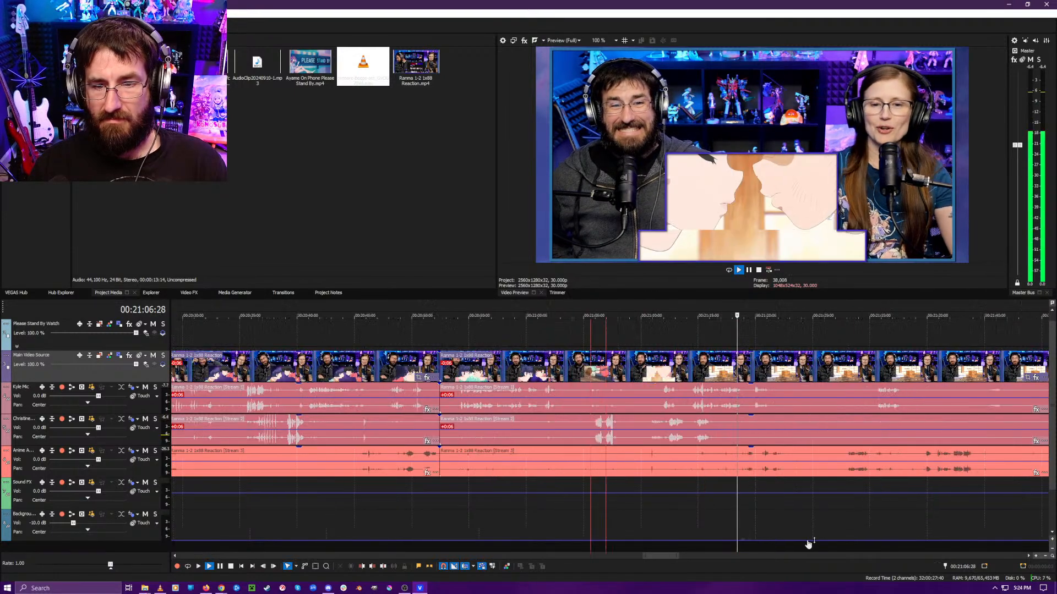
{"action": "left_click", "coordinate": [635, 544]}
{"action": "scroll", "coordinate": [646, 544], "scroll_direction": "down", "scroll_amount": 1}
{"action": "scroll", "coordinate": [646, 545], "scroll_direction": "up", "scroll_amount": 1}
{"action": "scroll", "coordinate": [647, 545], "scroll_direction": "up", "scroll_amount": 1}
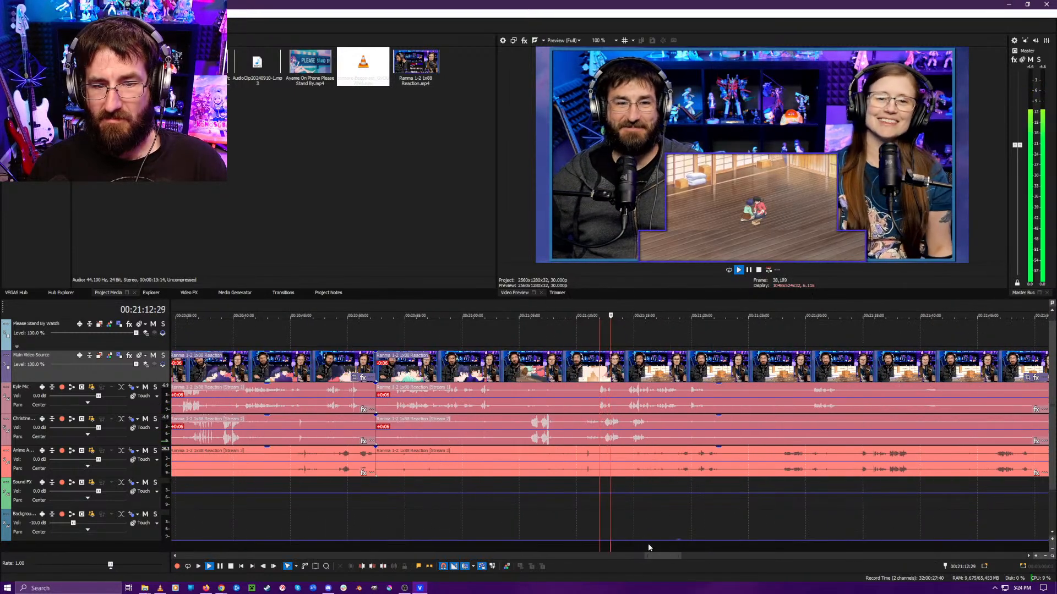
{"action": "left_click", "coordinate": [640, 546]}
{"action": "scroll", "coordinate": [660, 543], "scroll_direction": "down", "scroll_amount": 1}
{"action": "scroll", "coordinate": [569, 535], "scroll_direction": "down", "scroll_amount": 2}
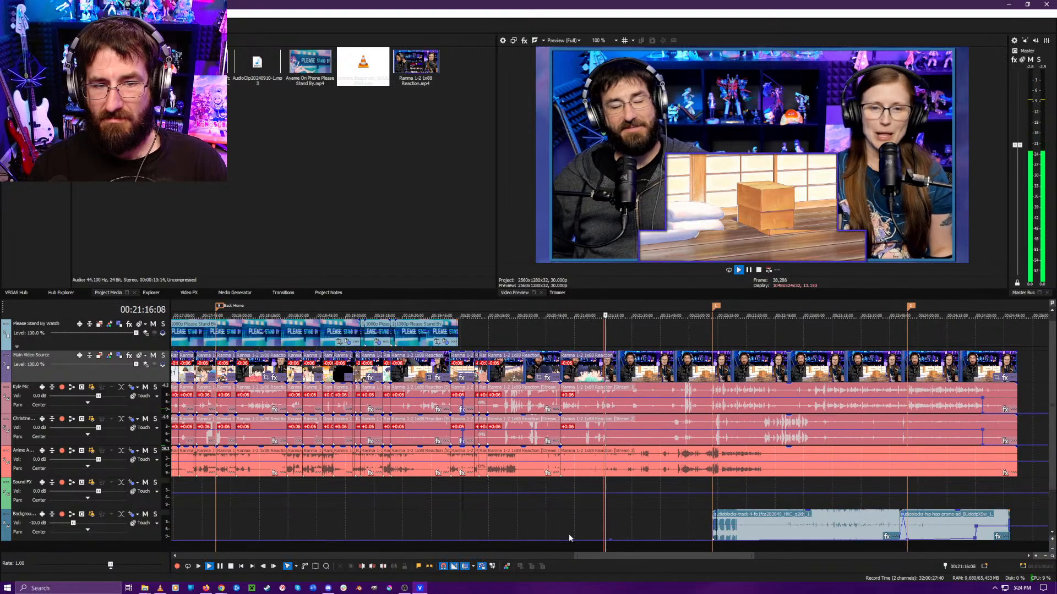
- Go back to the start of the kissing argument and add a marker named "Kissing Dare" at 00:20:05:00
{"action": "scroll", "coordinate": [569, 535], "scroll_direction": "down", "scroll_amount": 1}
{"action": "scroll", "coordinate": [569, 535], "scroll_direction": "up", "scroll_amount": 1}
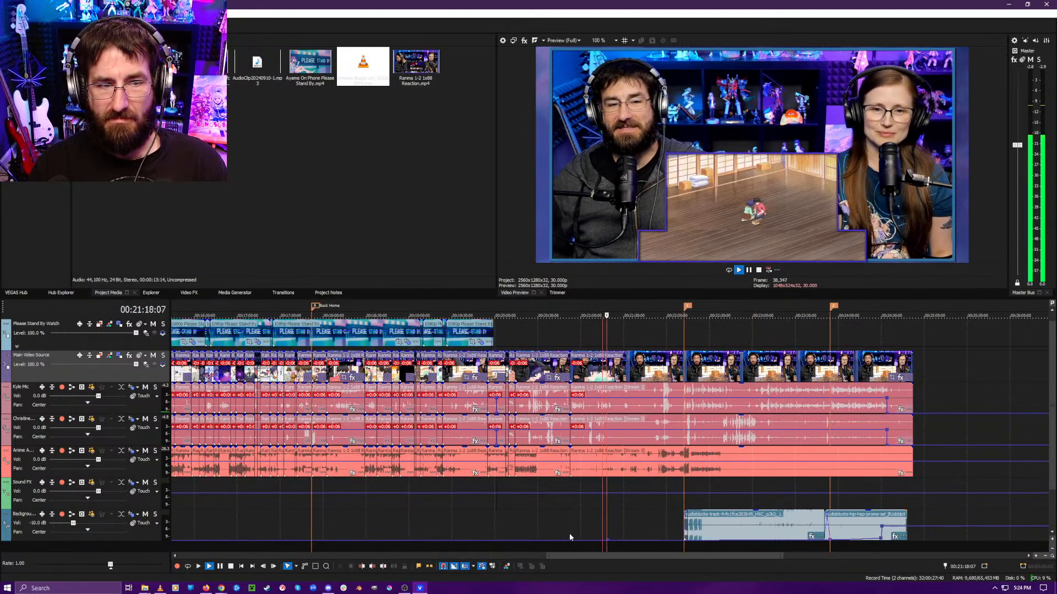
{"action": "key", "text": "Return"}
{"action": "left_click", "coordinate": [513, 544]}
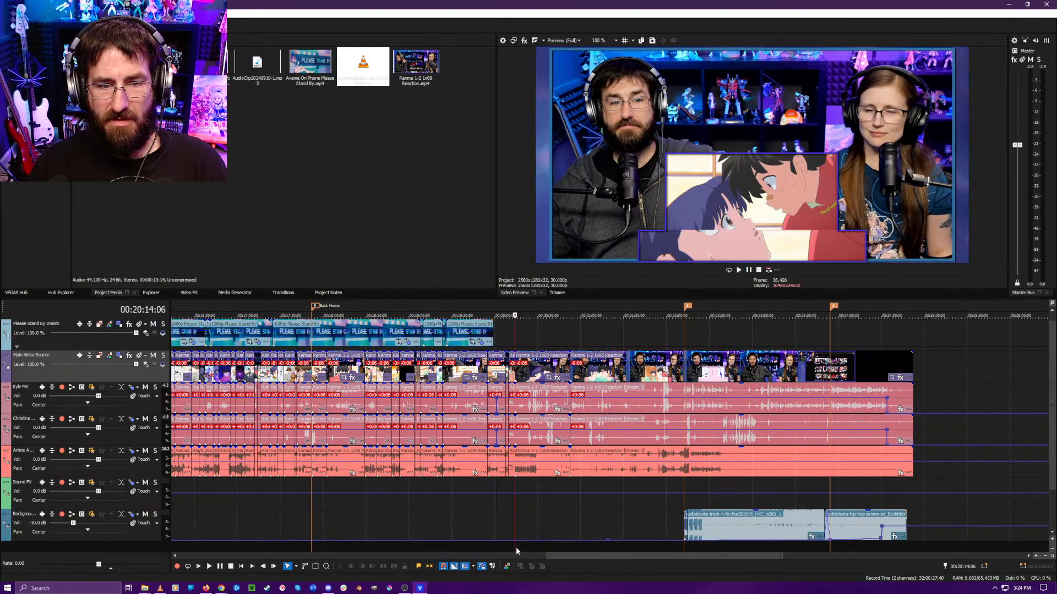
{"action": "scroll", "coordinate": [520, 542], "scroll_direction": "up", "scroll_amount": 2}
{"action": "left_click", "coordinate": [555, 548]}
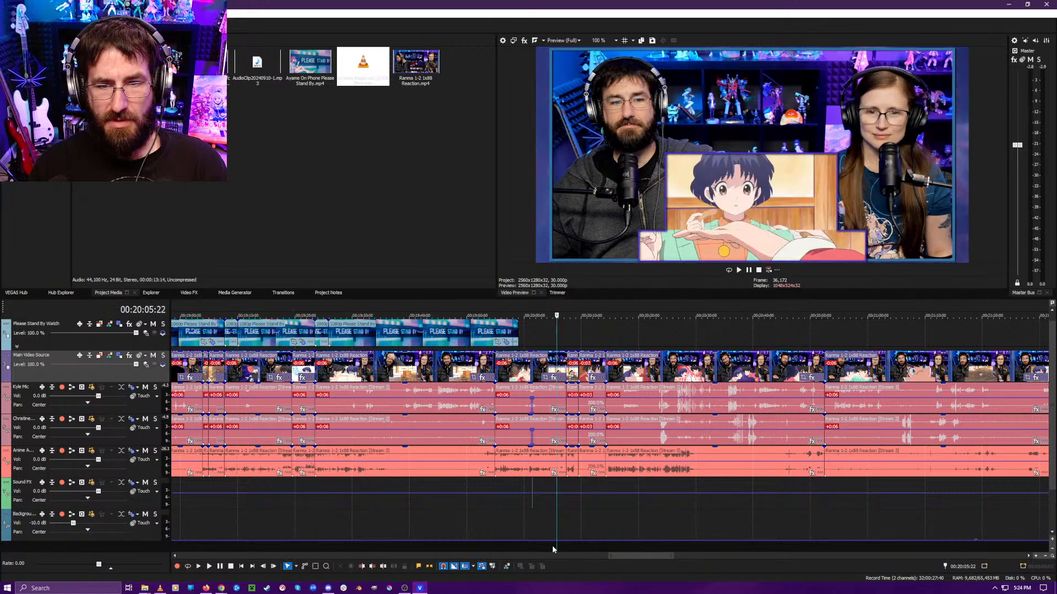
{"action": "left_click", "coordinate": [536, 547]}
{"action": "scroll", "coordinate": [572, 544], "scroll_direction": "up", "scroll_amount": 2}
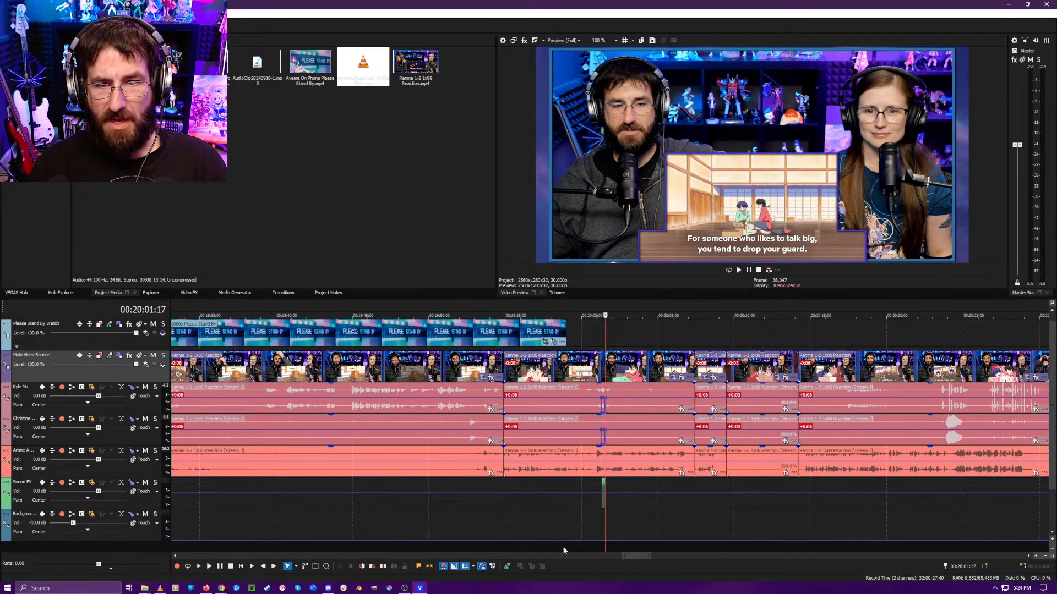
{"action": "left_click", "coordinate": [669, 548]}
{"action": "left_click", "coordinate": [657, 515]}
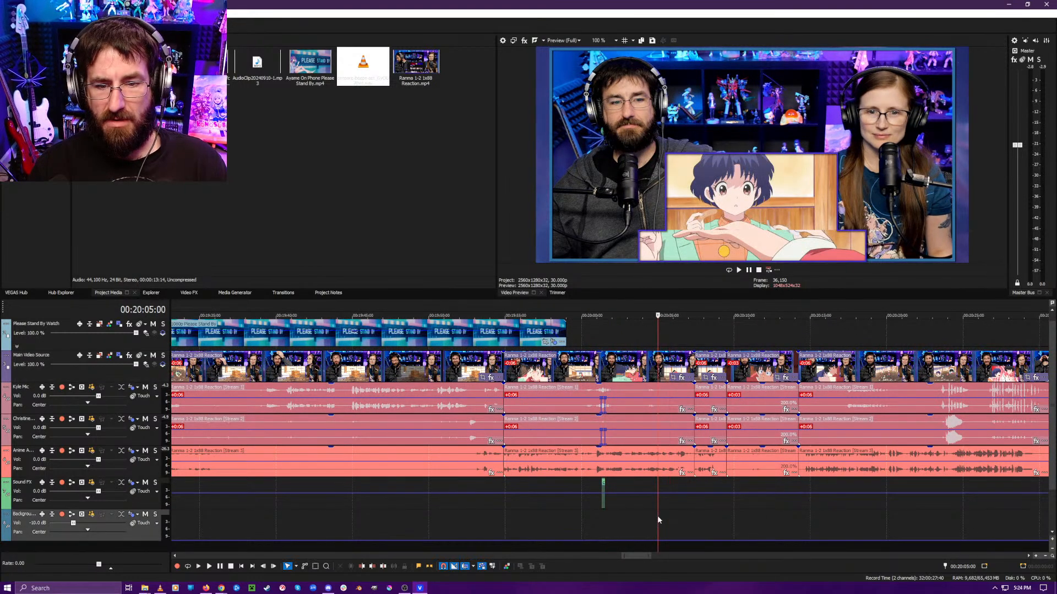
{"action": "key", "text": "space"}
{"action": "key", "text": "space"}
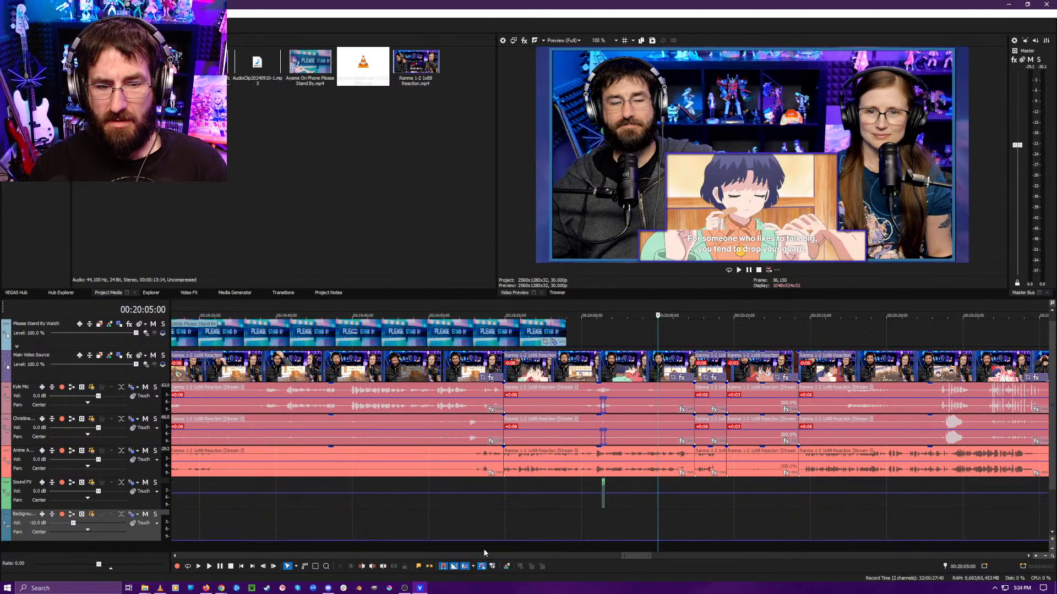
{"action": "left_click", "coordinate": [419, 566]}
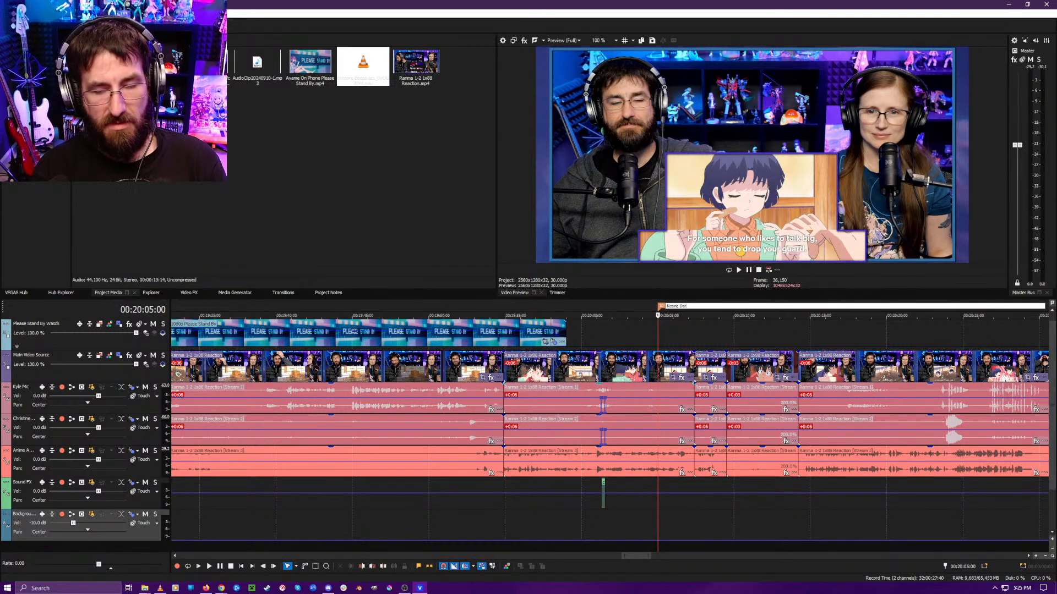
{"action": "key", "text": "Return"}
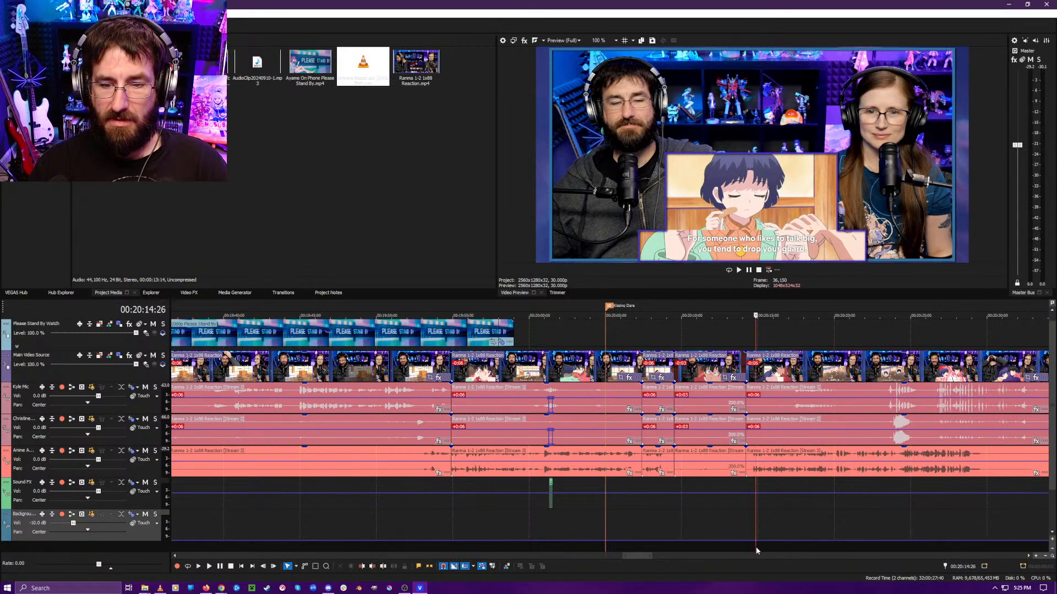
- Skim the reaction footage from 00:20:14:26 onward, playing excerpts up to about 00:21:22
{"action": "scroll", "coordinate": [755, 546], "scroll_direction": "down", "scroll_amount": 5}
{"action": "scroll", "coordinate": [708, 546], "scroll_direction": "up", "scroll_amount": 4}
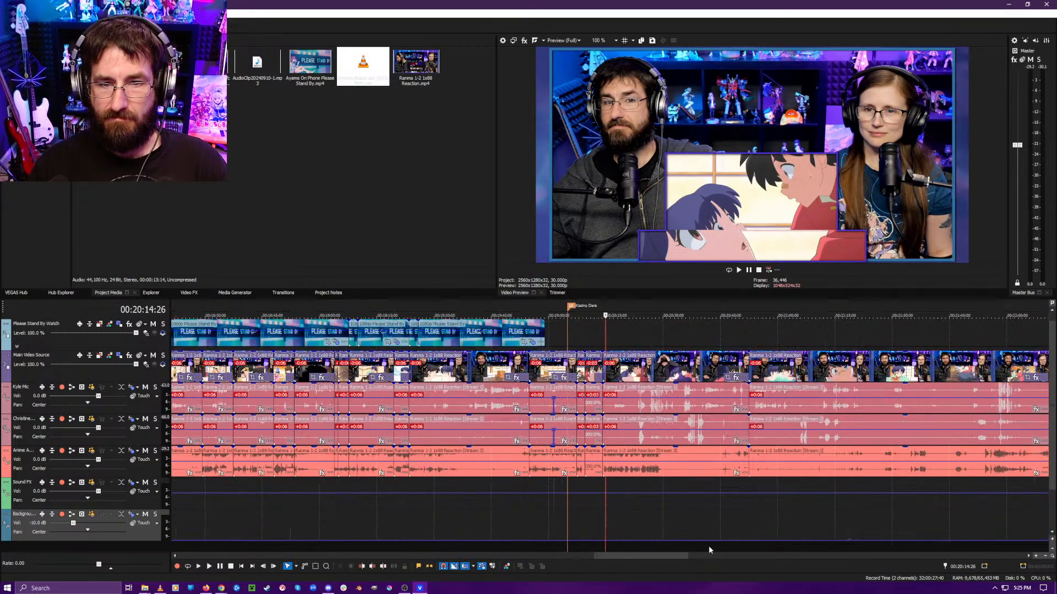
{"action": "key", "text": "space"}
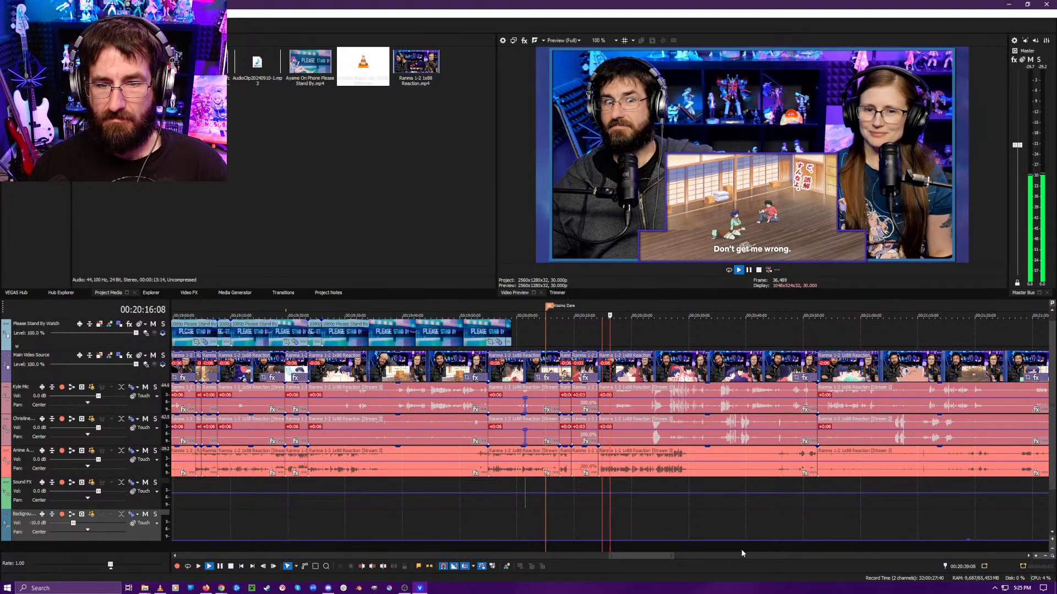
{"action": "left_click", "coordinate": [742, 549]}
{"action": "left_click", "coordinate": [768, 548]}
{"action": "left_click", "coordinate": [804, 546]}
{"action": "scroll", "coordinate": [802, 548], "scroll_direction": "down", "scroll_amount": 3}
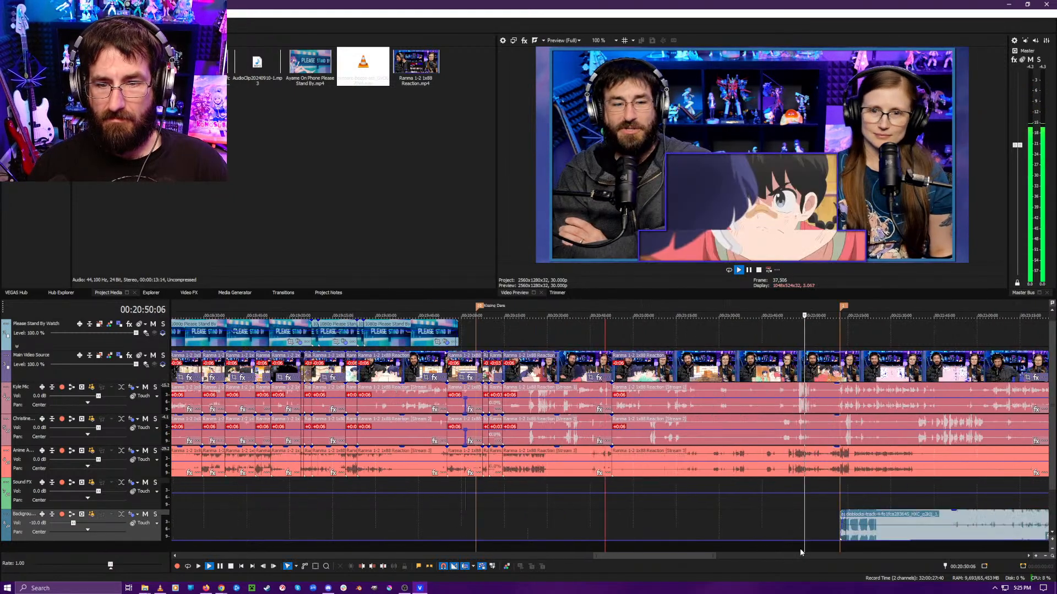
{"action": "scroll", "coordinate": [800, 549], "scroll_direction": "up", "scroll_amount": 3}
{"action": "left_click", "coordinate": [716, 547]}
{"action": "left_click", "coordinate": [779, 547]}
{"action": "scroll", "coordinate": [780, 549], "scroll_direction": "down", "scroll_amount": 4}
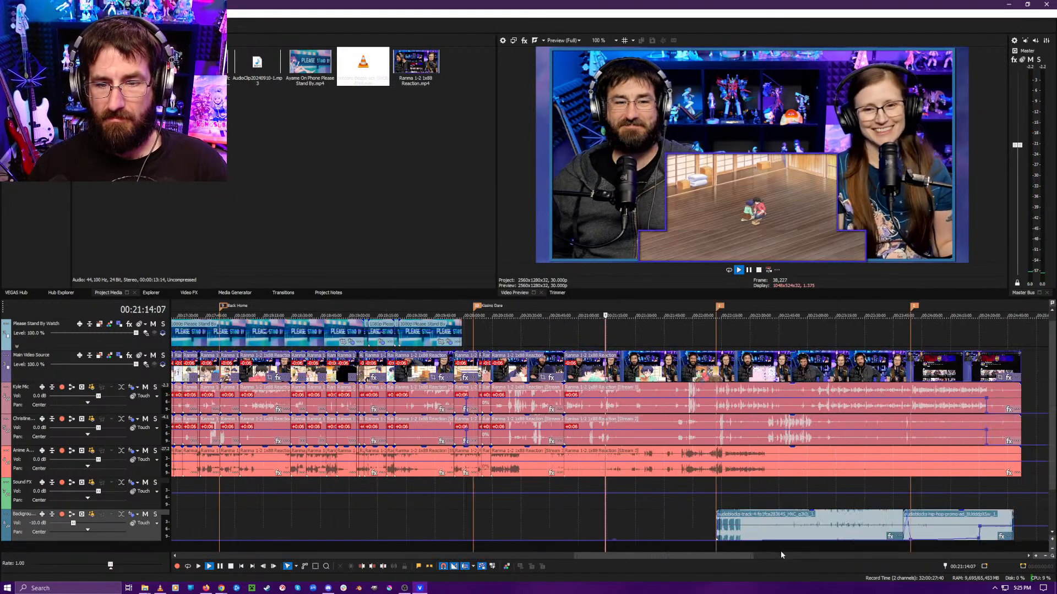
{"action": "scroll", "coordinate": [780, 550], "scroll_direction": "up", "scroll_amount": 3}
{"action": "left_click", "coordinate": [634, 547]}
{"action": "scroll", "coordinate": [694, 550], "scroll_direction": "up", "scroll_amount": 3}
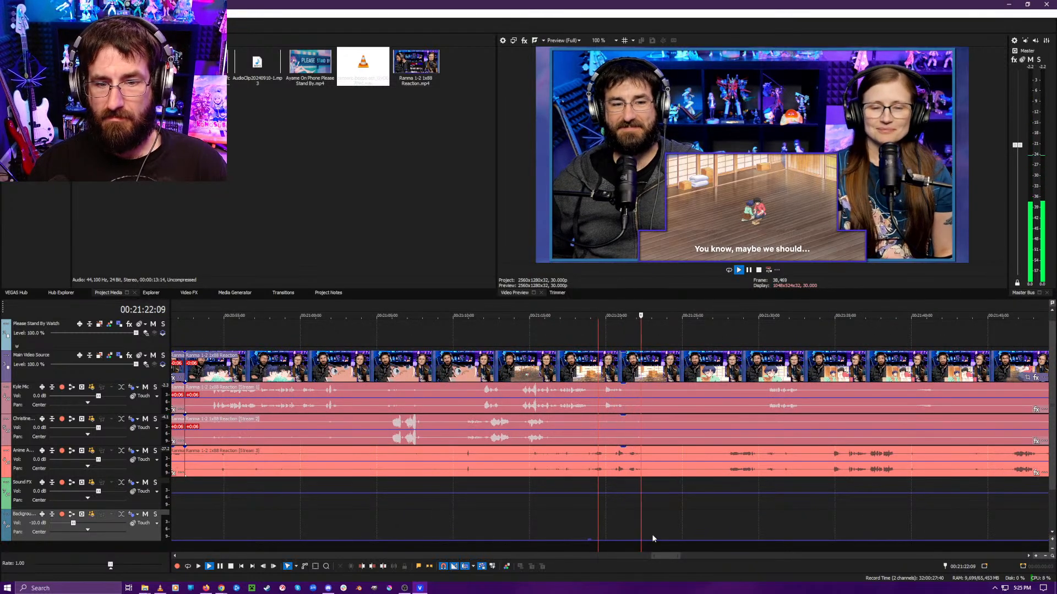
- Stop playback, step back frame by frame and split the synced tracks at 00:21:22:23
{"action": "key", "text": "Return"}
{"action": "key", "text": "Left"}
{"action": "key", "text": "Left"}
{"action": "key", "text": "Left"}
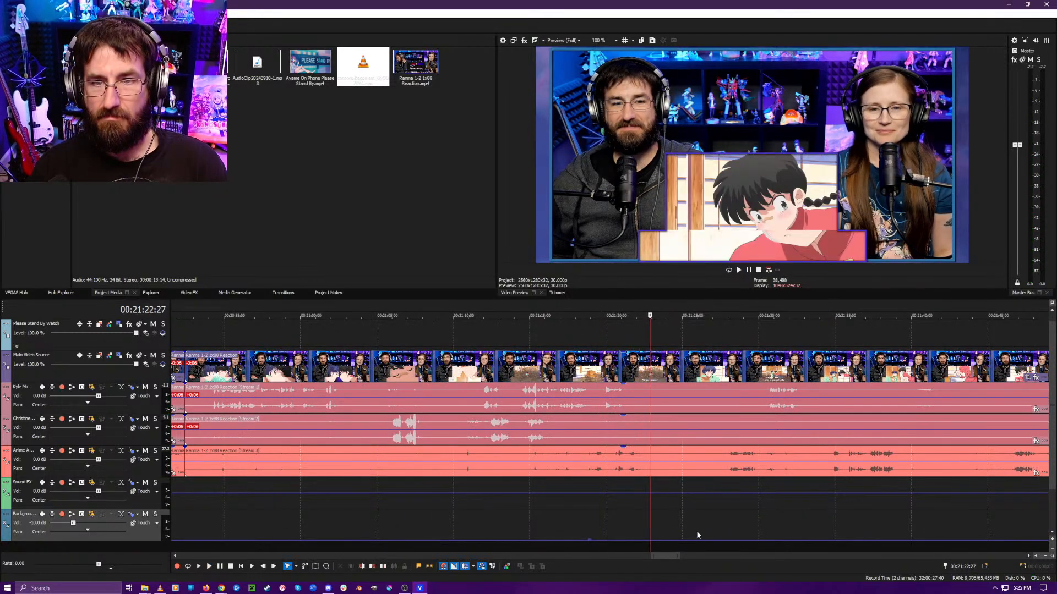
{"action": "key", "text": "Left"}
{"action": "key", "text": "Left"}
{"action": "key", "text": "Left"}
{"action": "key", "text": "Left"}
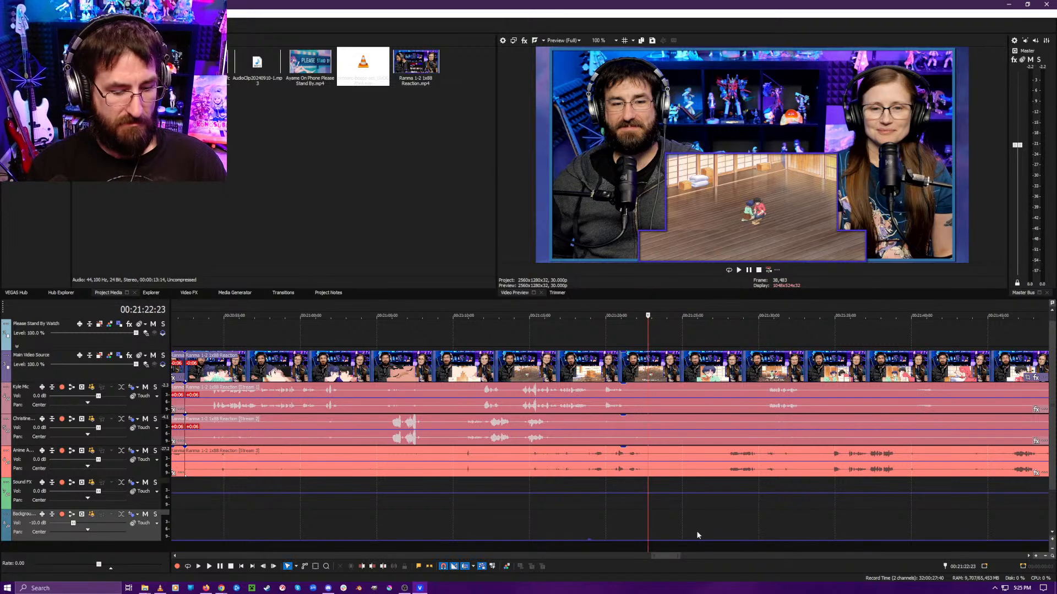
{"action": "key", "text": "s"}
- Ripple-trim the start of the section after the 00:21:22:23 cut and replay the transition
{"action": "left_click", "coordinate": [718, 515]}
{"action": "key", "text": "space"}
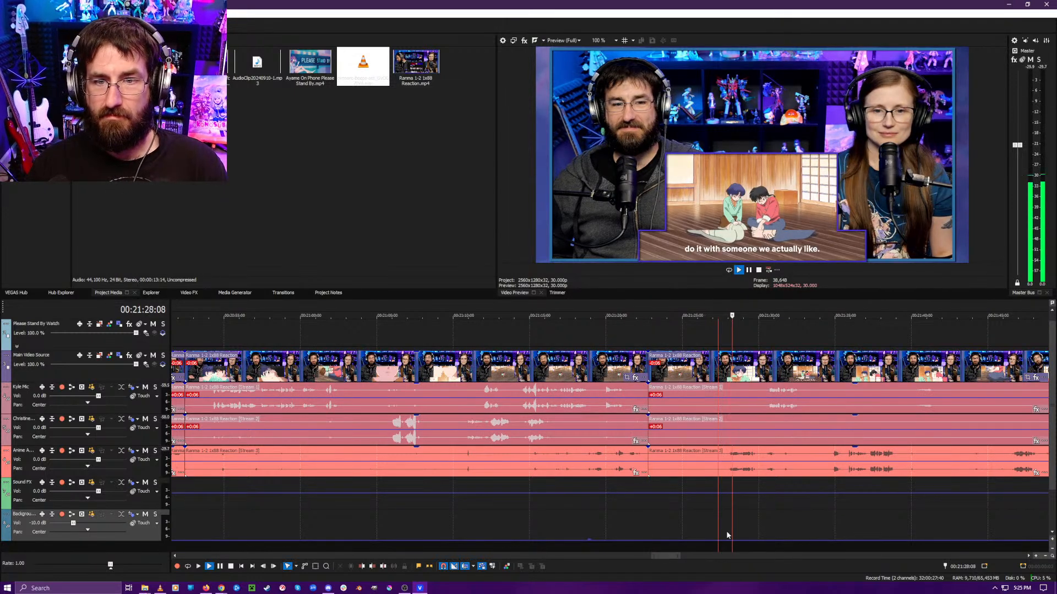
{"action": "key", "text": "space"}
{"action": "key", "text": "alt+["}
{"action": "key", "text": "space"}
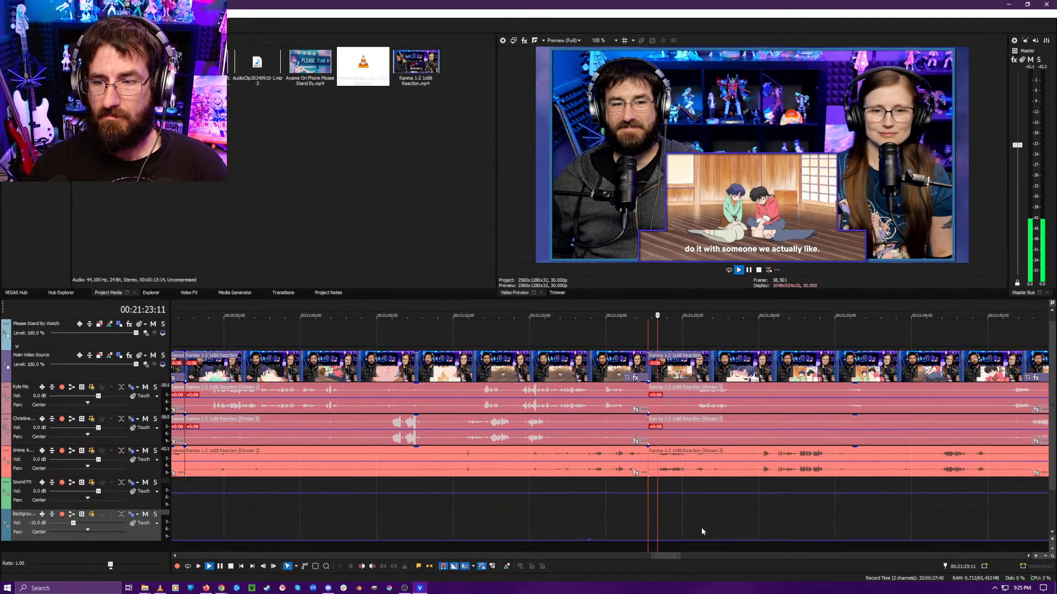
{"action": "key", "text": "Return"}
- Rename the "Kissing Dare" marker as "Kissing Chicken"
{"action": "scroll", "coordinate": [642, 483], "scroll_direction": "down", "scroll_amount": 4}
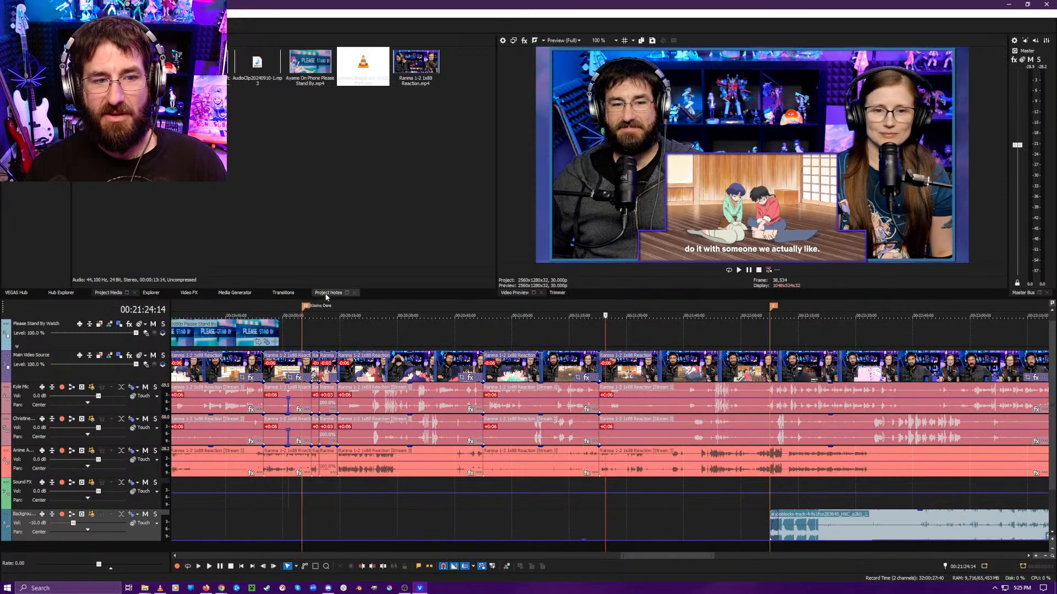
{"action": "double_click", "coordinate": [307, 306]}
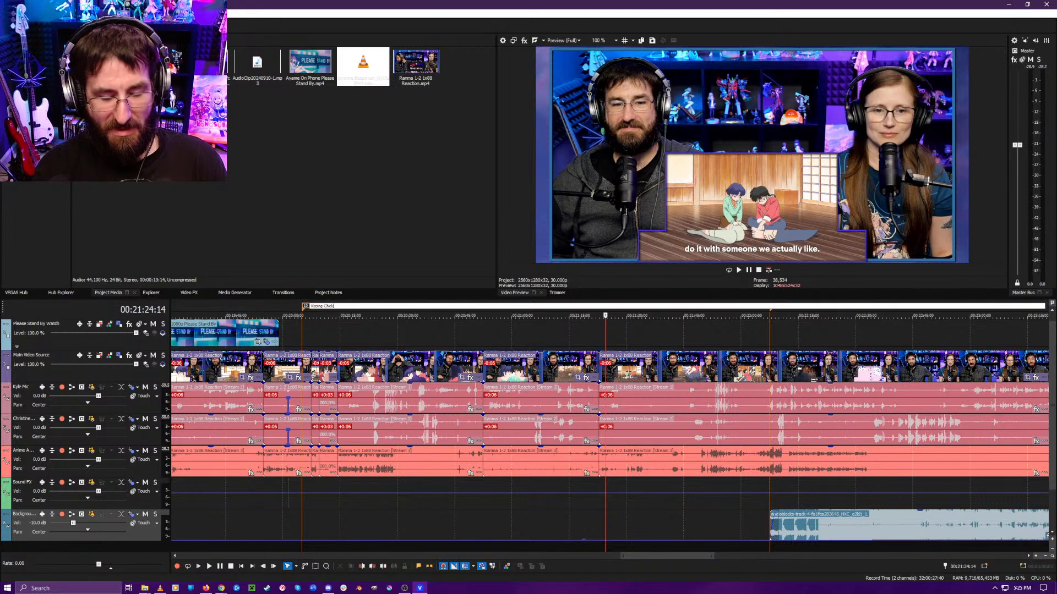
{"action": "key", "text": "Return"}
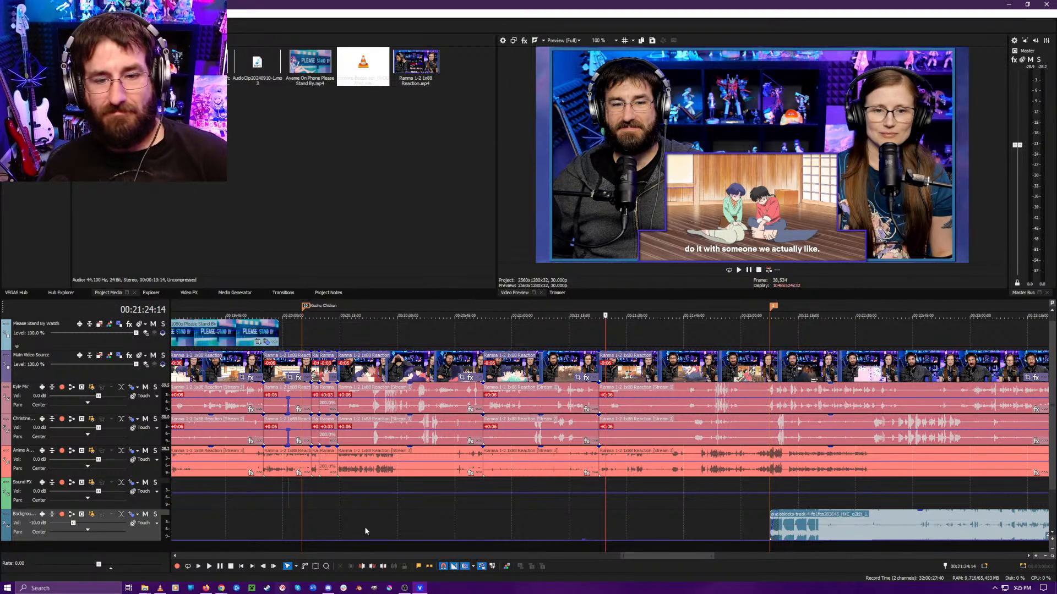
- Play on from 00:21:24:14, split the synced tracks at 00:21:29:06 and ripple-trim the start of the following section slightly
{"action": "scroll", "coordinate": [584, 473], "scroll_direction": "down", "scroll_amount": 7}
{"action": "scroll", "coordinate": [574, 489], "scroll_direction": "up", "scroll_amount": 9}
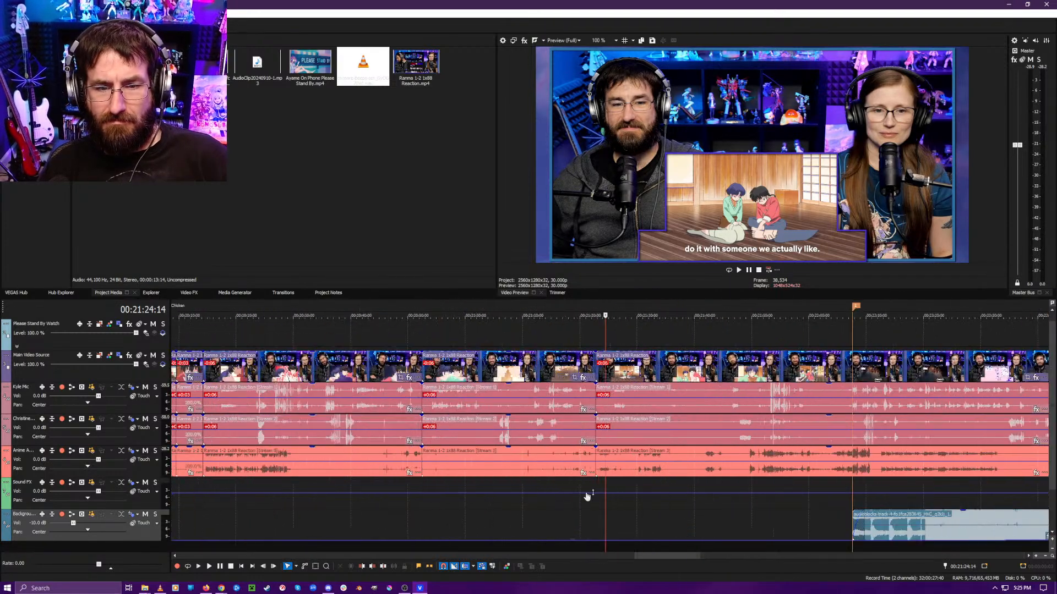
{"action": "key", "text": "space"}
{"action": "scroll", "coordinate": [618, 497], "scroll_direction": "down", "scroll_amount": 2}
{"action": "scroll", "coordinate": [639, 497], "scroll_direction": "up", "scroll_amount": 4}
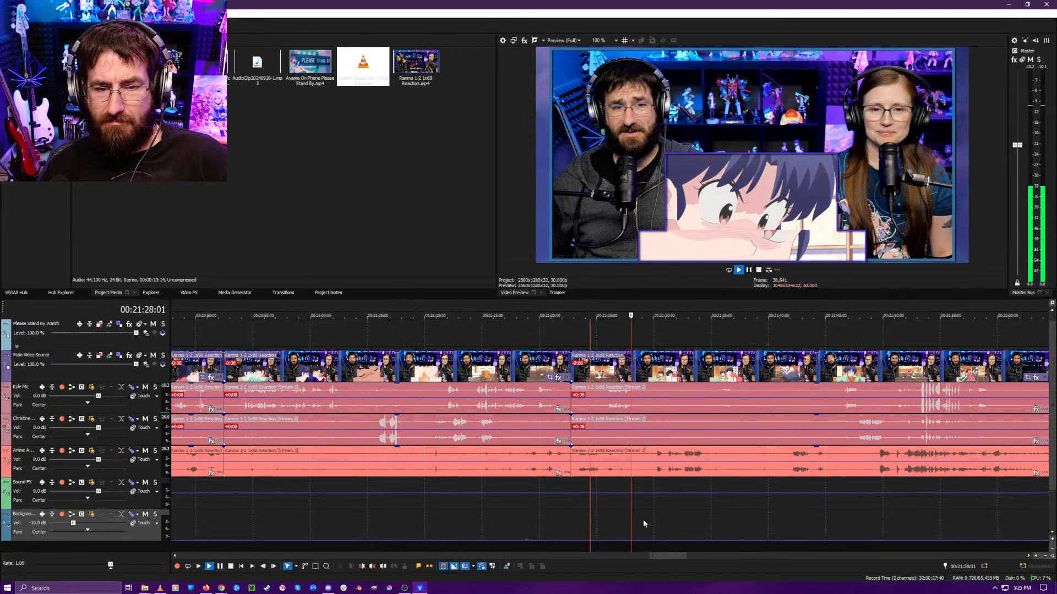
{"action": "key", "text": "space"}
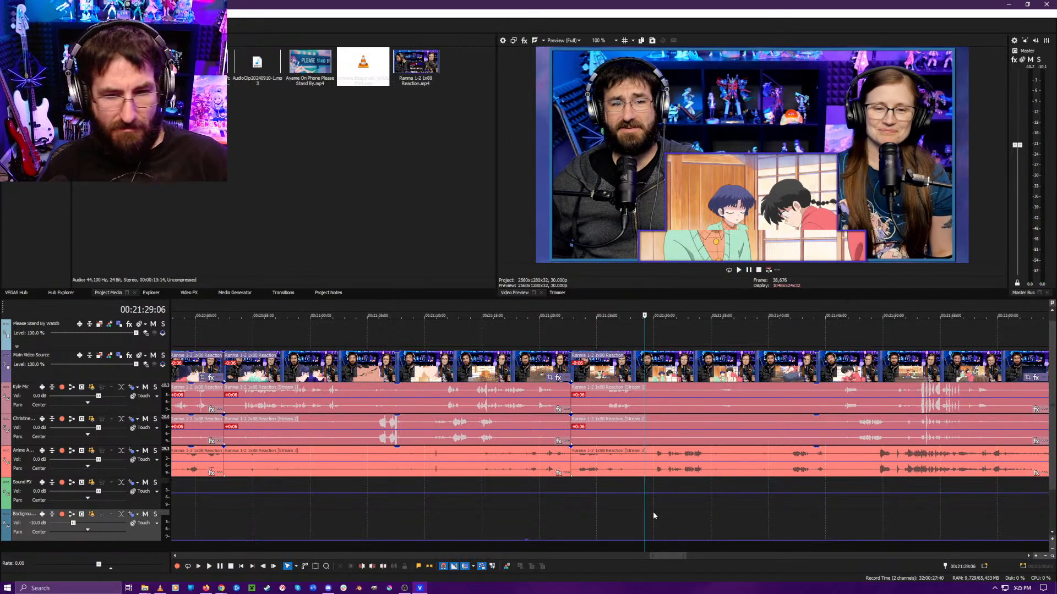
{"action": "key", "text": "s"}
{"action": "key", "text": "space"}
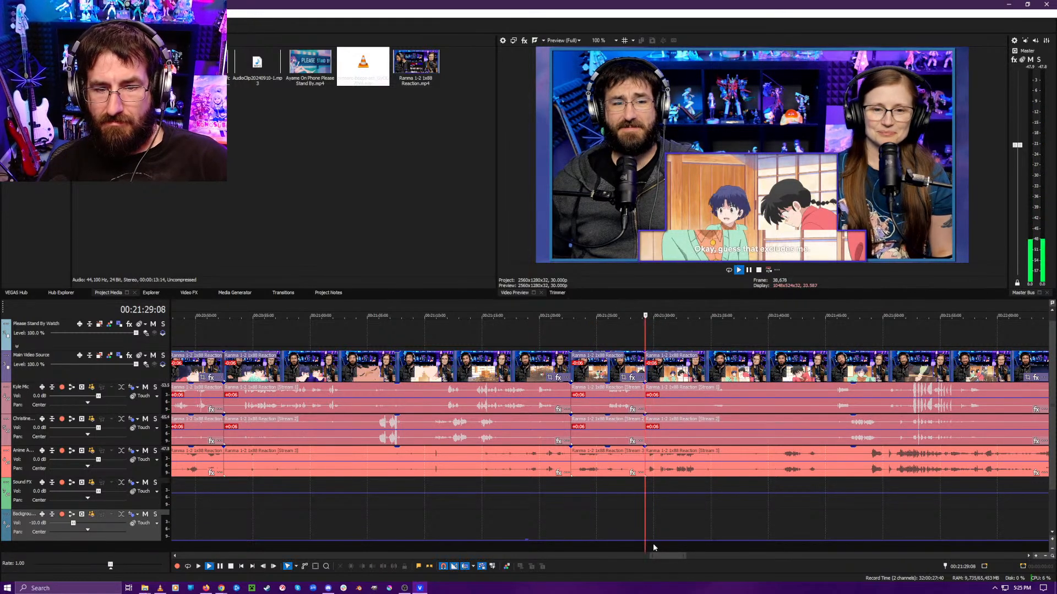
- Split the synced tracks at 00:21:33:23 and ripple-trim the start of the following section
{"action": "scroll", "coordinate": [665, 532], "scroll_direction": "up", "scroll_amount": 4}
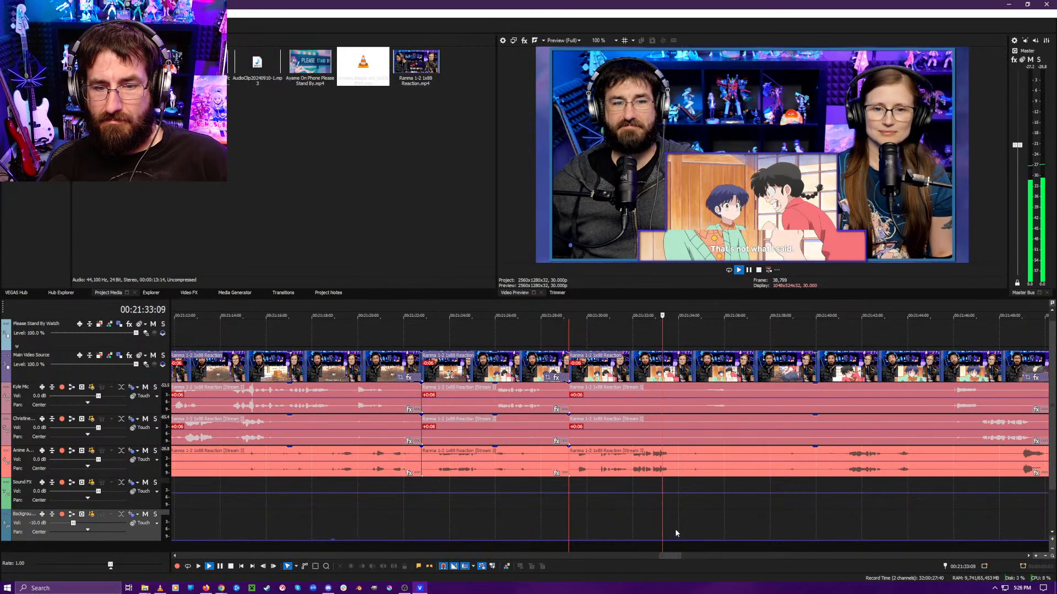
{"action": "key", "text": "space"}
{"action": "key", "text": "s"}
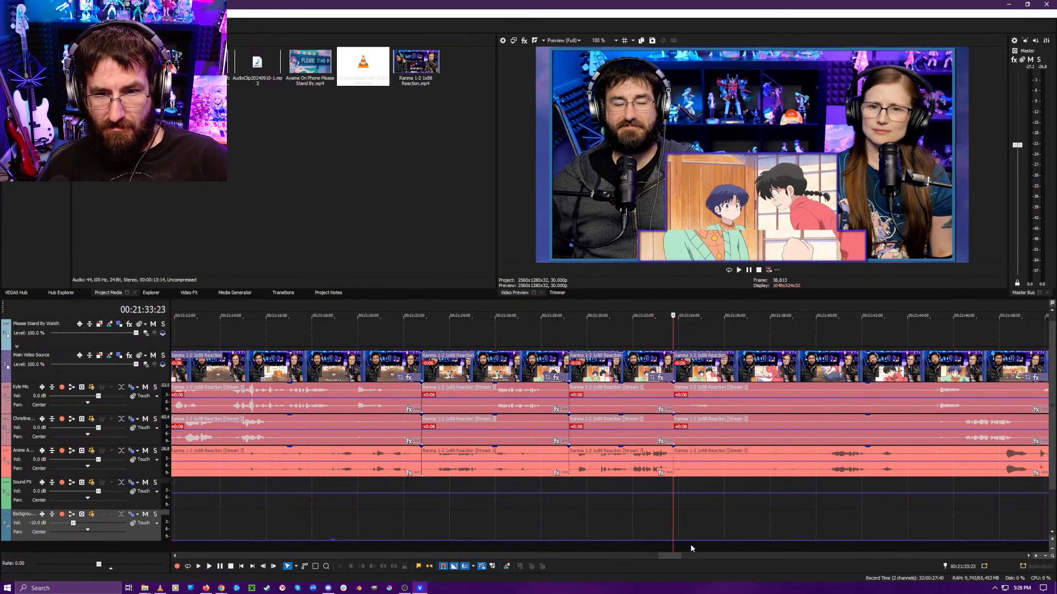
- Split the synced tracks at 00:21:36:22, ripple-trim the start of the following section and replay the transition
{"action": "key", "text": "space"}
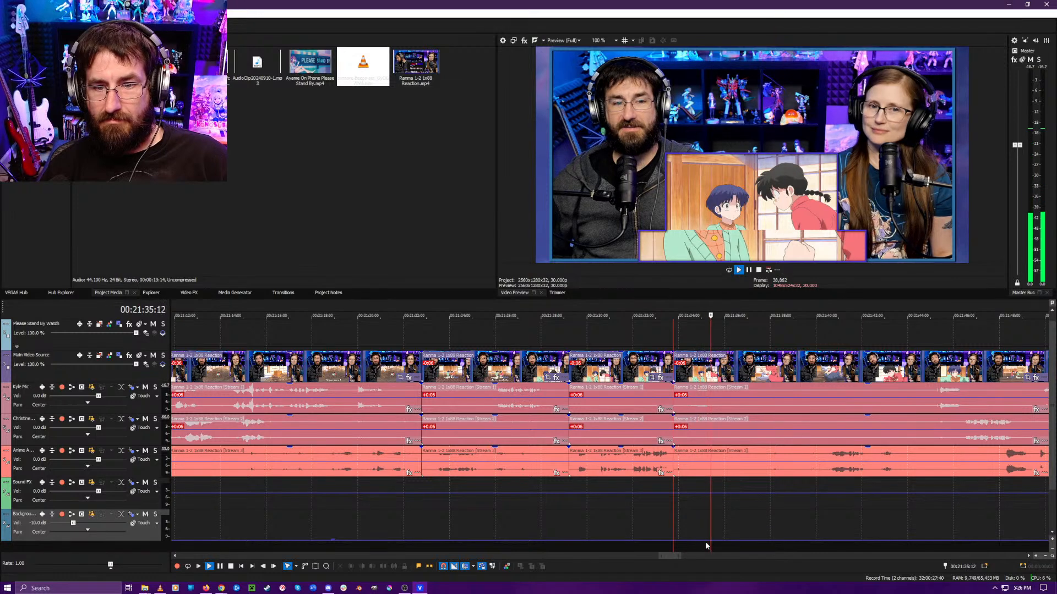
{"action": "key", "text": "space"}
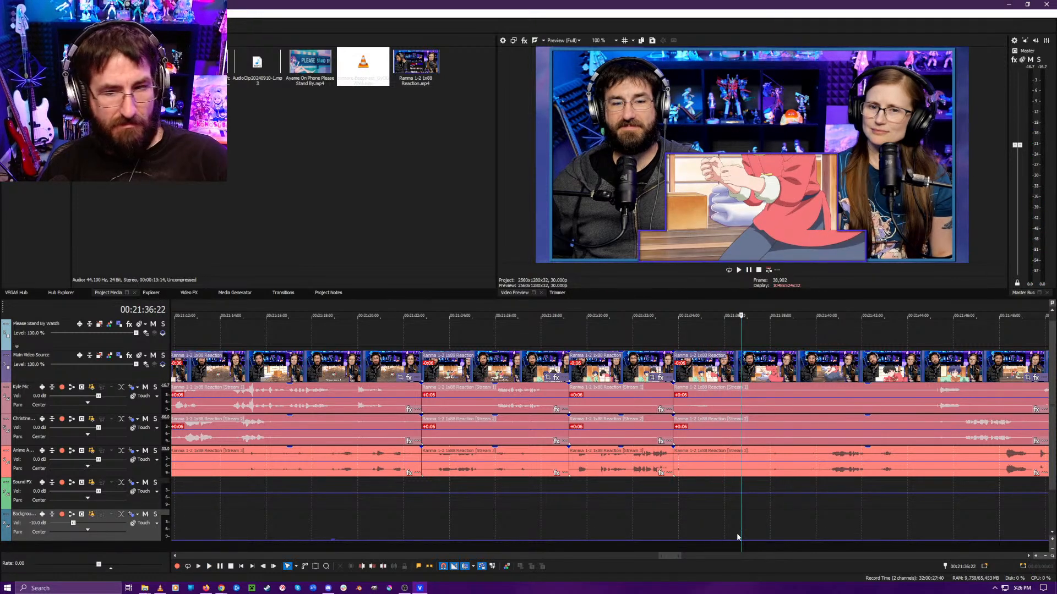
{"action": "key", "text": "s"}
{"action": "key", "text": "space"}
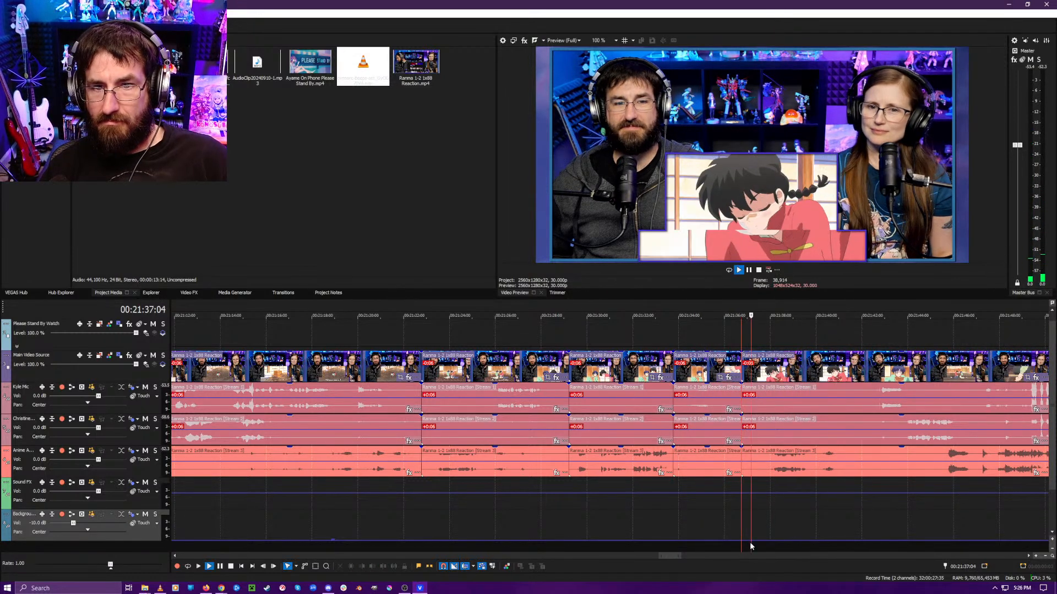
{"action": "left_click", "coordinate": [732, 546]}
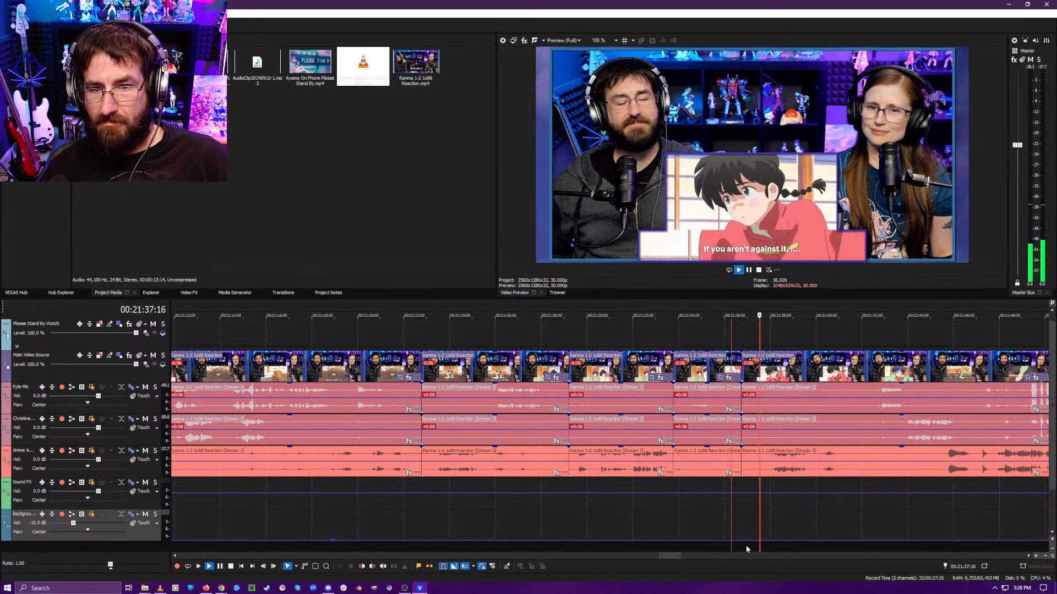
{"action": "scroll", "coordinate": [745, 545], "scroll_direction": "up", "scroll_amount": 3}
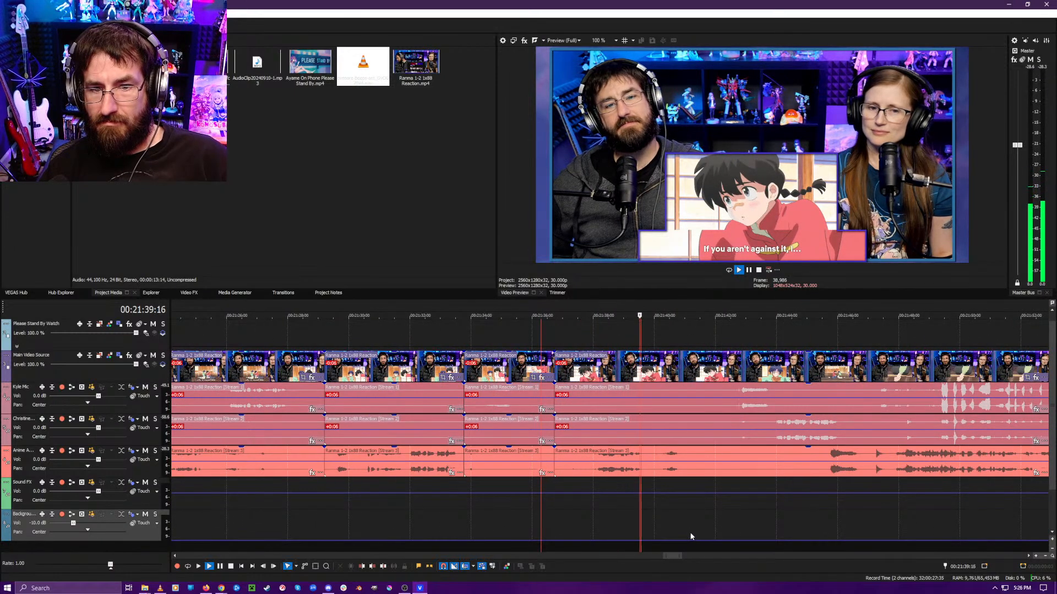
- Skim the footage after the 00:21:36:22 cut, playing excerpts up to about 00:21:56
{"action": "scroll", "coordinate": [722, 545], "scroll_direction": "down", "scroll_amount": 5}
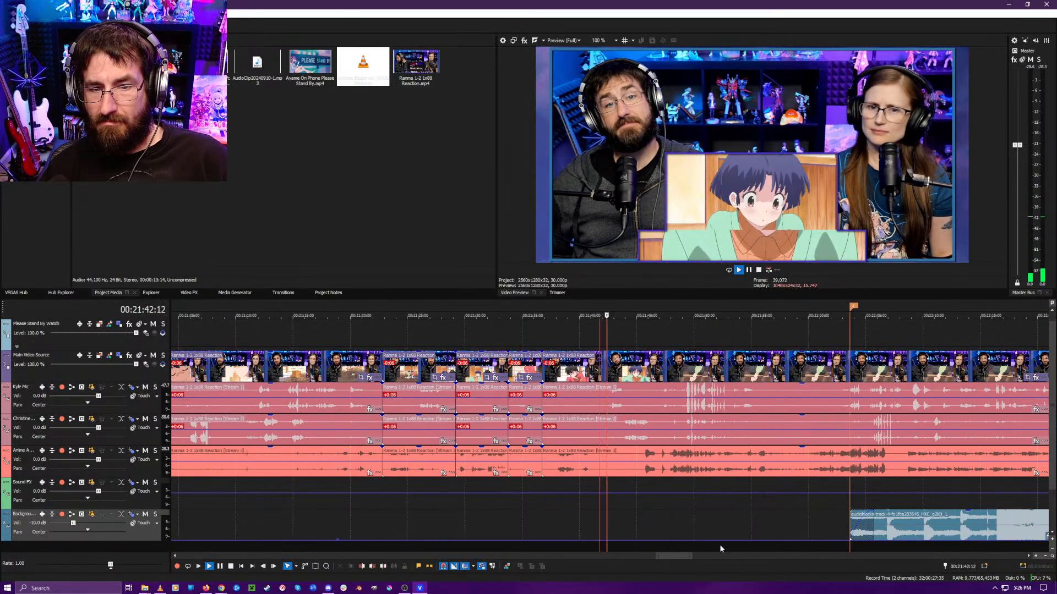
{"action": "scroll", "coordinate": [650, 539], "scroll_direction": "down", "scroll_amount": 1}
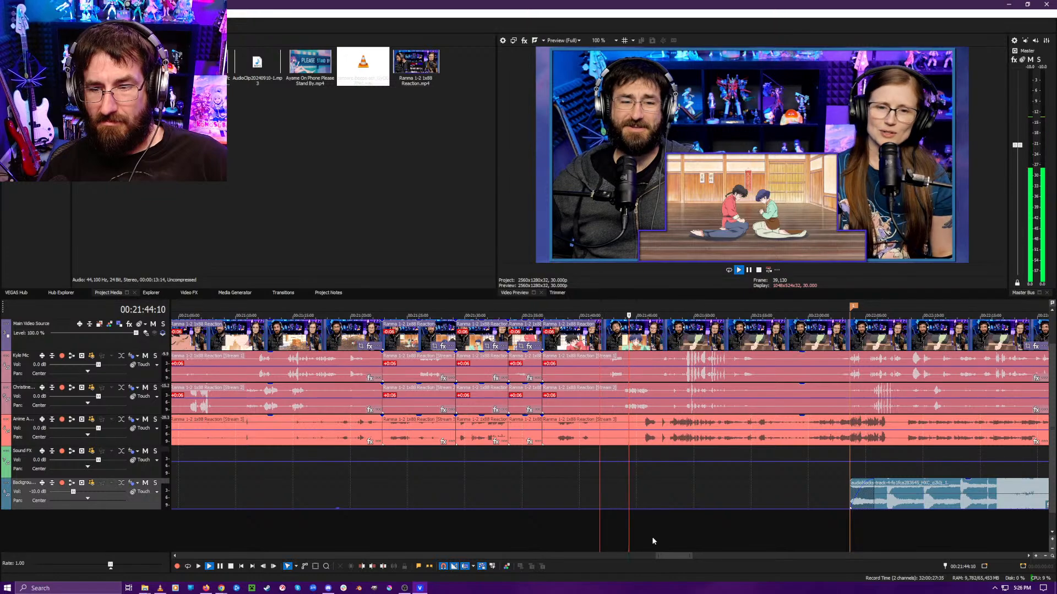
{"action": "left_click", "coordinate": [653, 541]}
{"action": "scroll", "coordinate": [688, 541], "scroll_direction": "up", "scroll_amount": 4}
{"action": "left_click", "coordinate": [707, 541]}
{"action": "scroll", "coordinate": [686, 541], "scroll_direction": "down", "scroll_amount": 4}
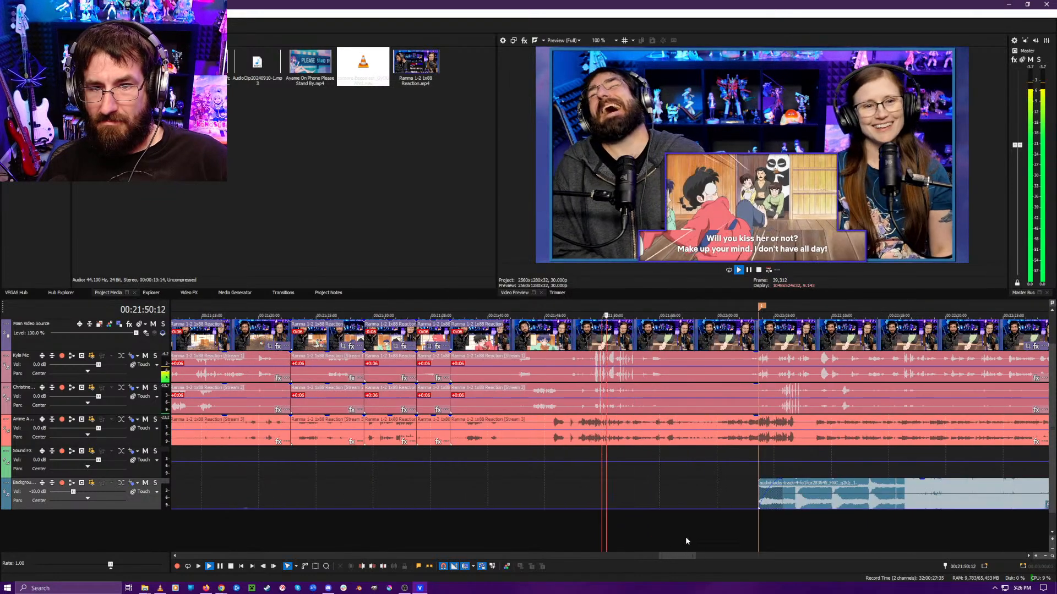
{"action": "scroll", "coordinate": [671, 536], "scroll_direction": "up", "scroll_amount": 1}
{"action": "left_click", "coordinate": [673, 539]}
{"action": "scroll", "coordinate": [694, 545], "scroll_direction": "up", "scroll_amount": 3}
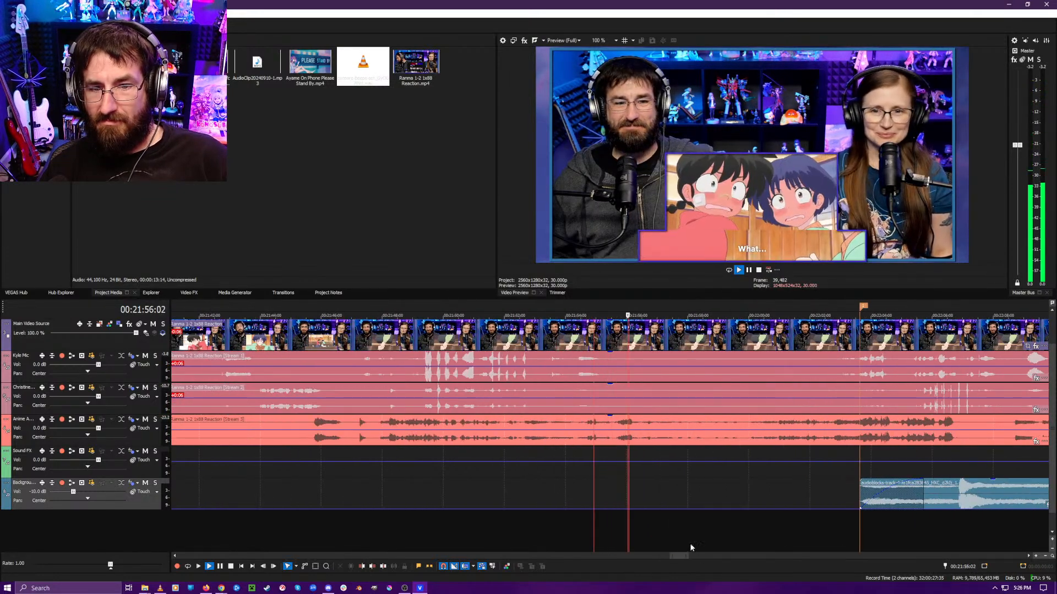
- Split the synced tracks at 00:21:57:08, ripple-trim the start of the following section and replay the transition
{"action": "key", "text": "Return"}
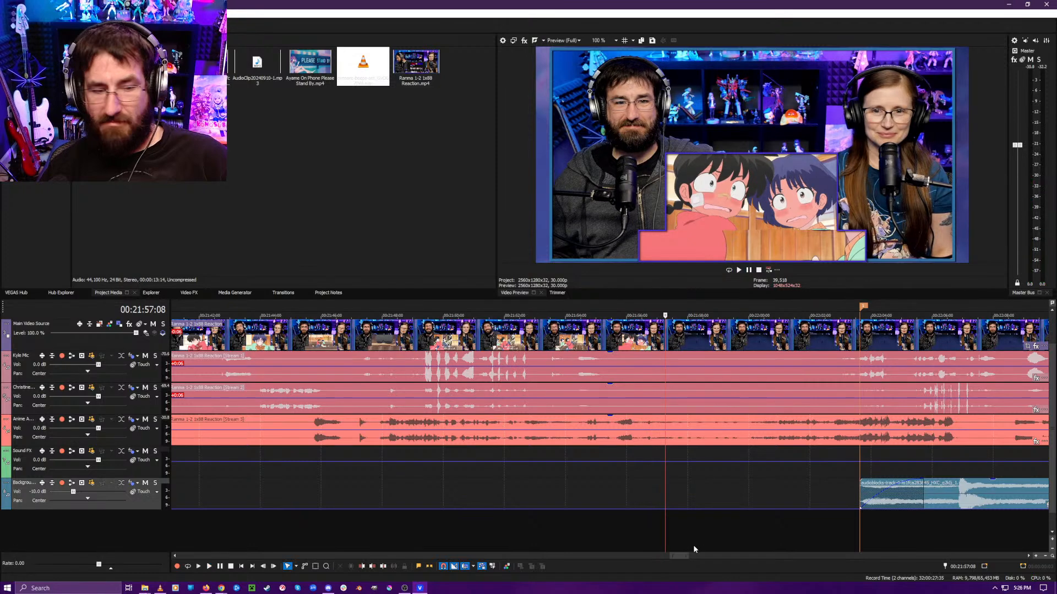
{"action": "key", "text": "s"}
{"action": "left_click", "coordinate": [751, 548]}
{"action": "key", "text": "alt+["}
{"action": "key", "text": "space"}
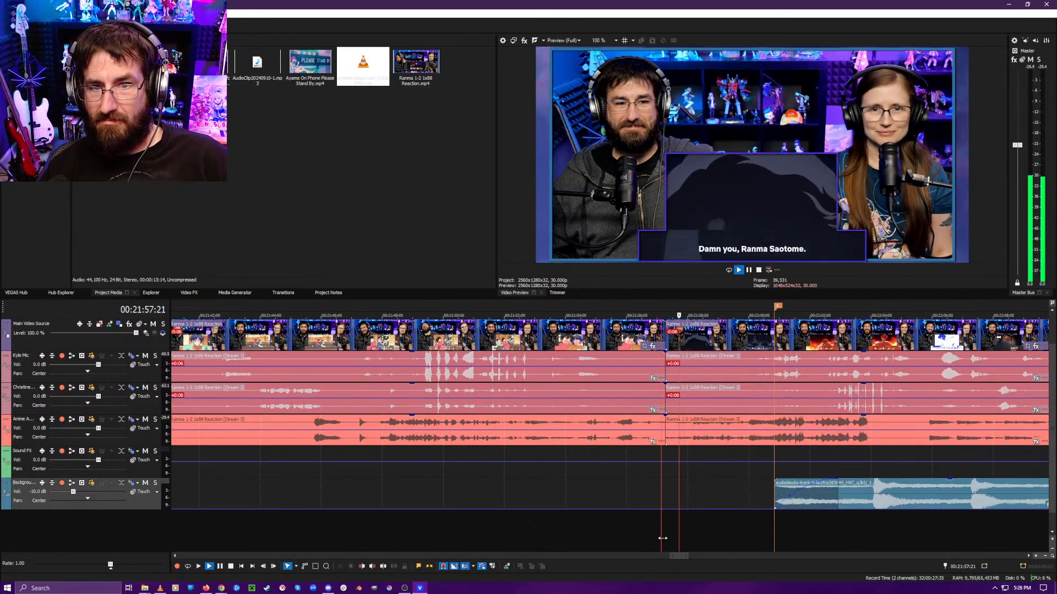
- Play on to 00:22:05:17 and move the first outro background music event so it starts at about 00:22:05:01
{"action": "scroll", "coordinate": [720, 527], "scroll_direction": "down", "scroll_amount": 2}
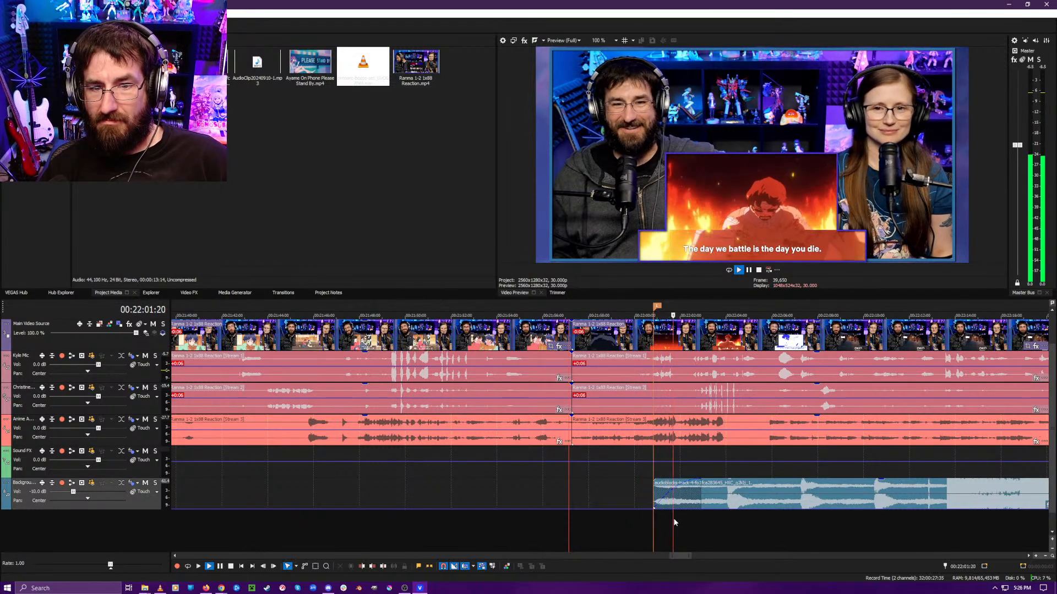
{"action": "scroll", "coordinate": [672, 518], "scroll_direction": "down", "scroll_amount": 2}
{"action": "scroll", "coordinate": [669, 520], "scroll_direction": "up", "scroll_amount": 3}
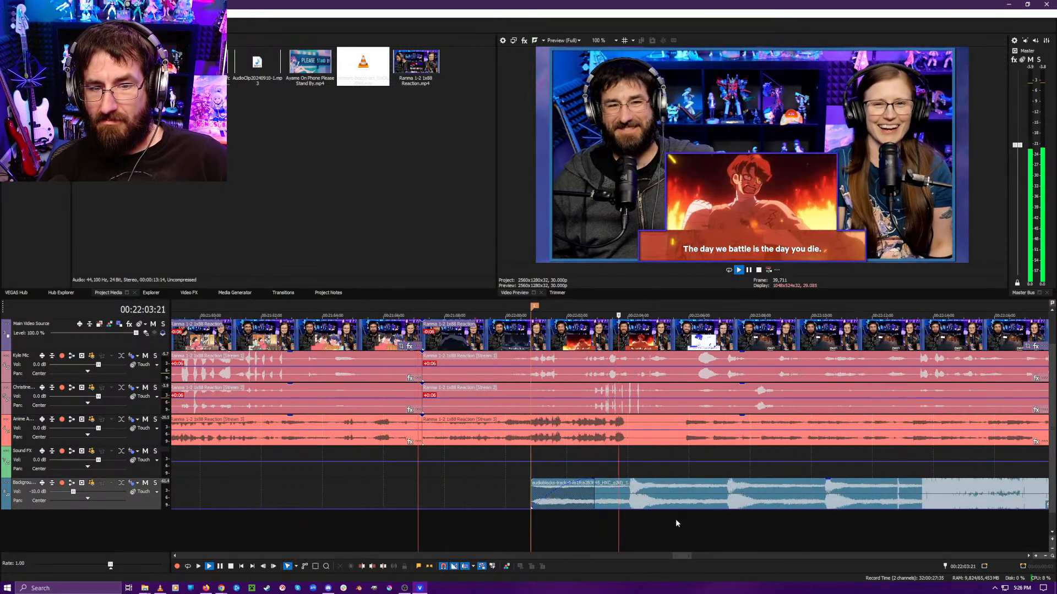
{"action": "key", "text": "Return"}
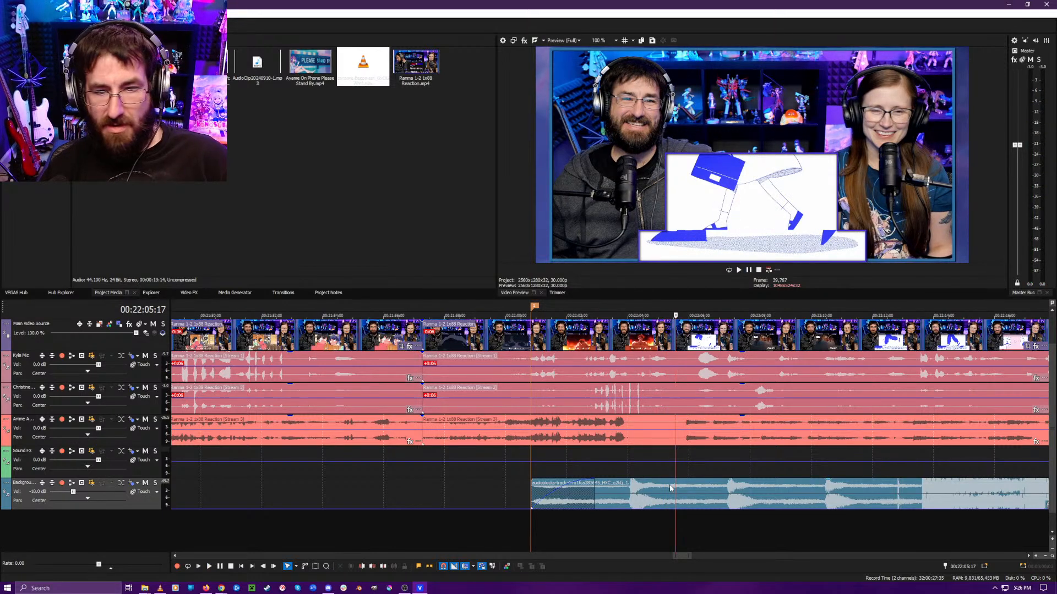
{"action": "left_click_drag", "start_coordinate": [629, 501], "coordinate": [766, 509]}
{"action": "left_click", "coordinate": [671, 529]}
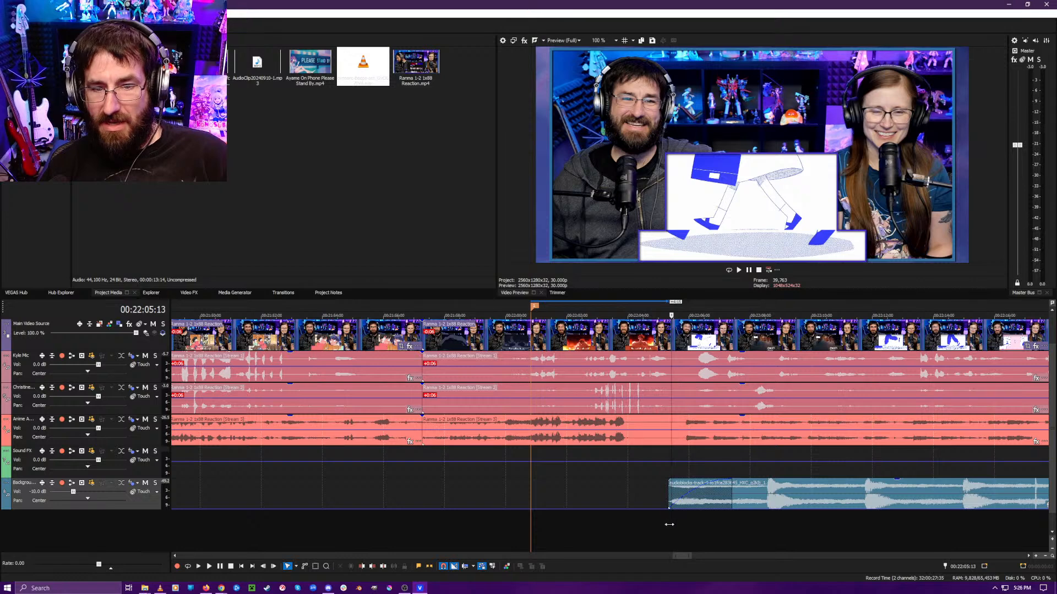
{"action": "left_click", "coordinate": [657, 528]}
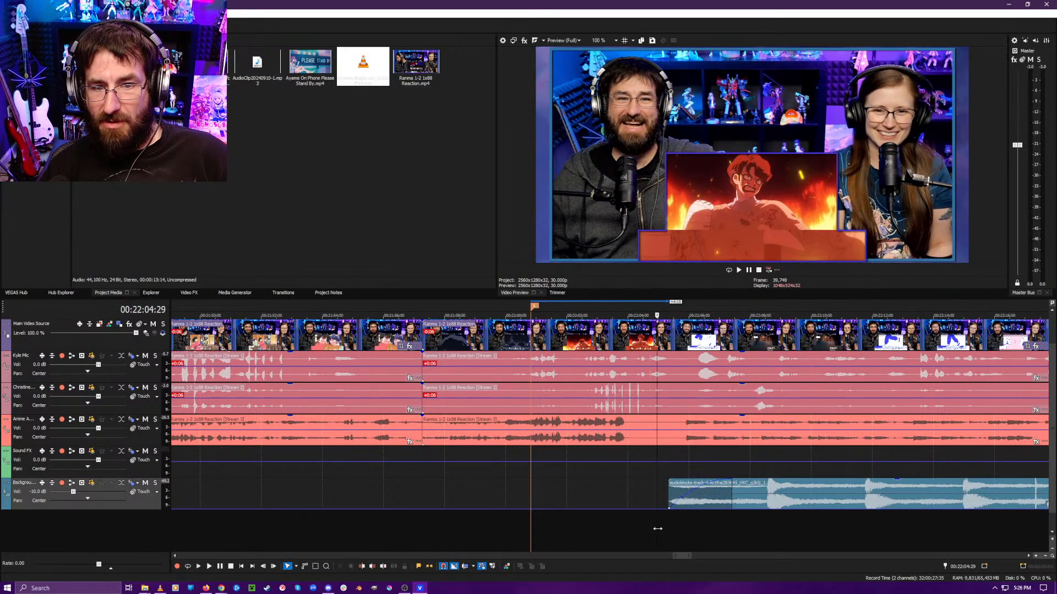
{"action": "left_click", "coordinate": [658, 529]}
{"action": "left_click_drag", "start_coordinate": [766, 502], "coordinate": [757, 502]}
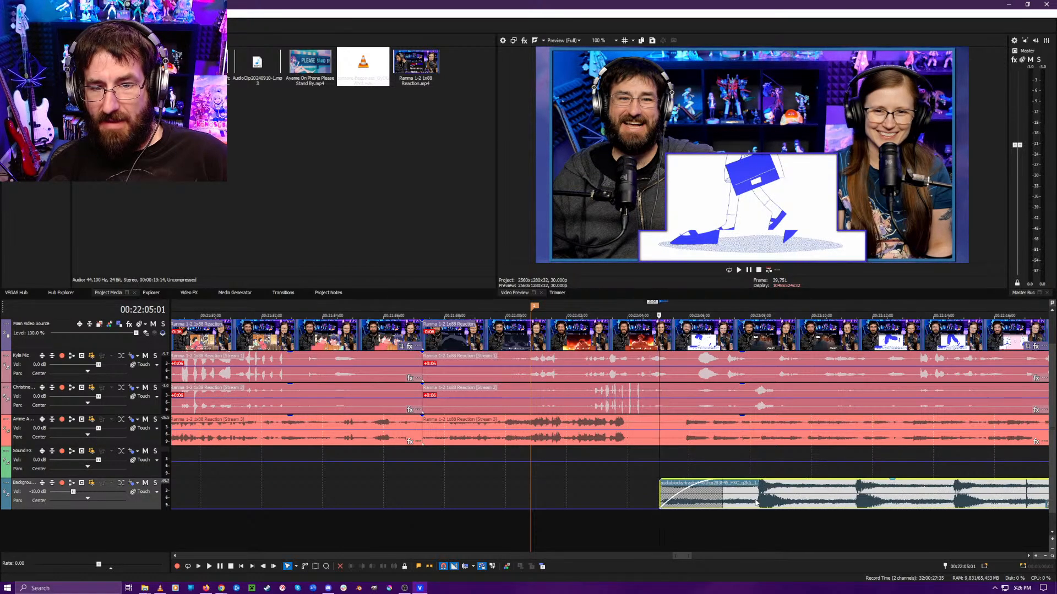
- Move the unlabelled marker near the start of the outro background music to about 00:22:06:00
{"action": "left_click", "coordinate": [571, 383]}
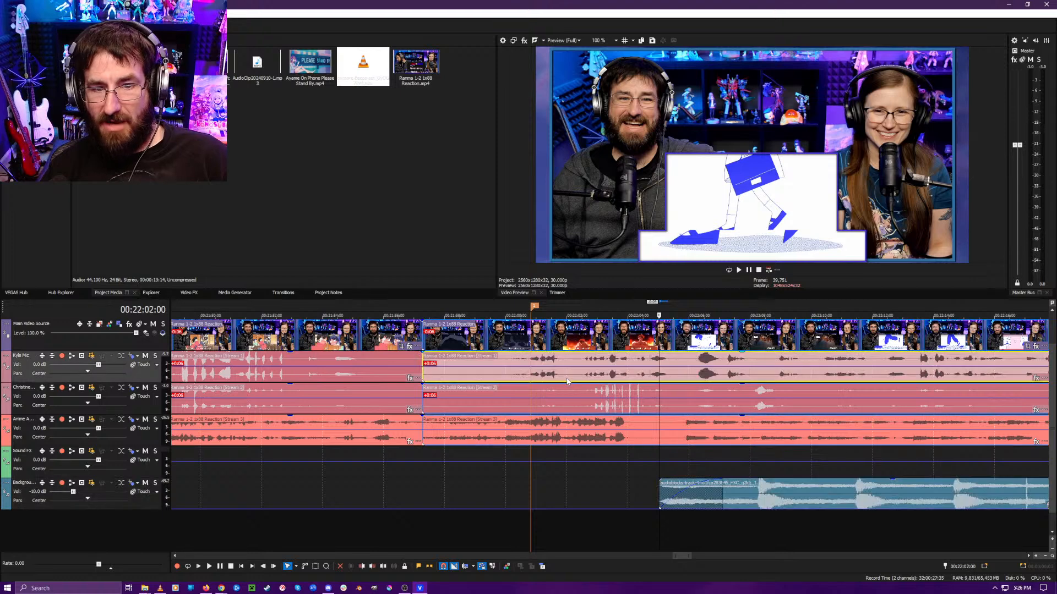
{"action": "left_click", "coordinate": [690, 381]}
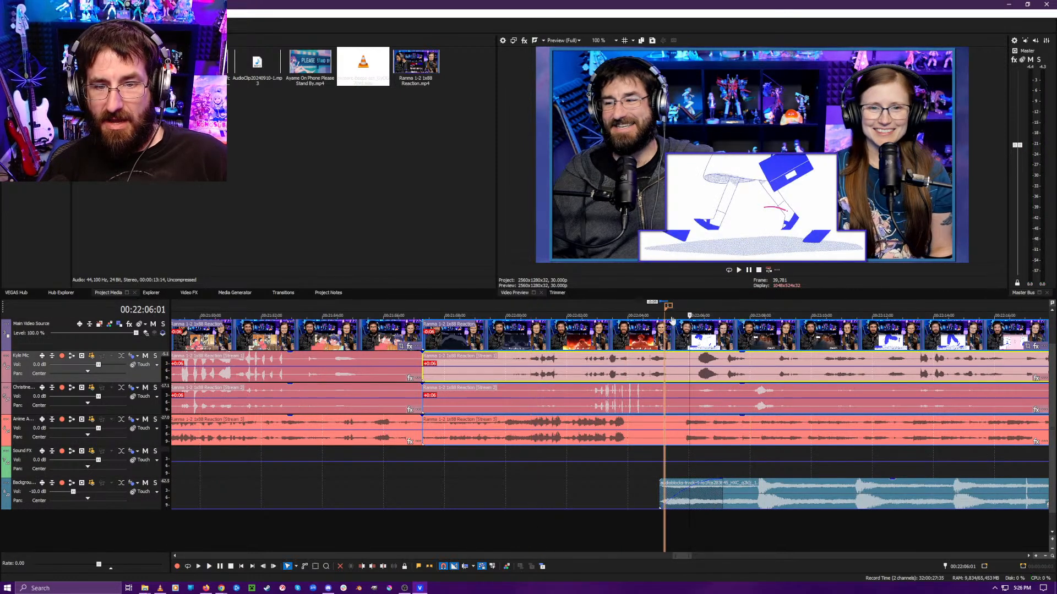
{"action": "scroll", "coordinate": [690, 369], "scroll_direction": "up", "scroll_amount": 8}
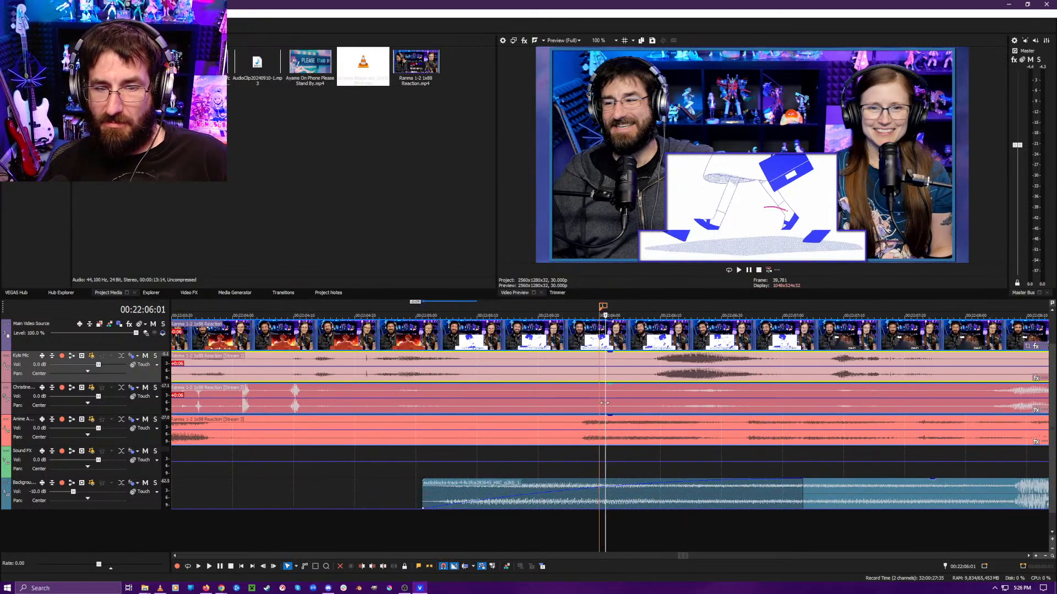
- Shift the hip-hop promo music to start at the last marker and extend the preceding background track to 00:23:47:01 as a crossfade
{"action": "scroll", "coordinate": [600, 396], "scroll_direction": "down", "scroll_amount": 20}
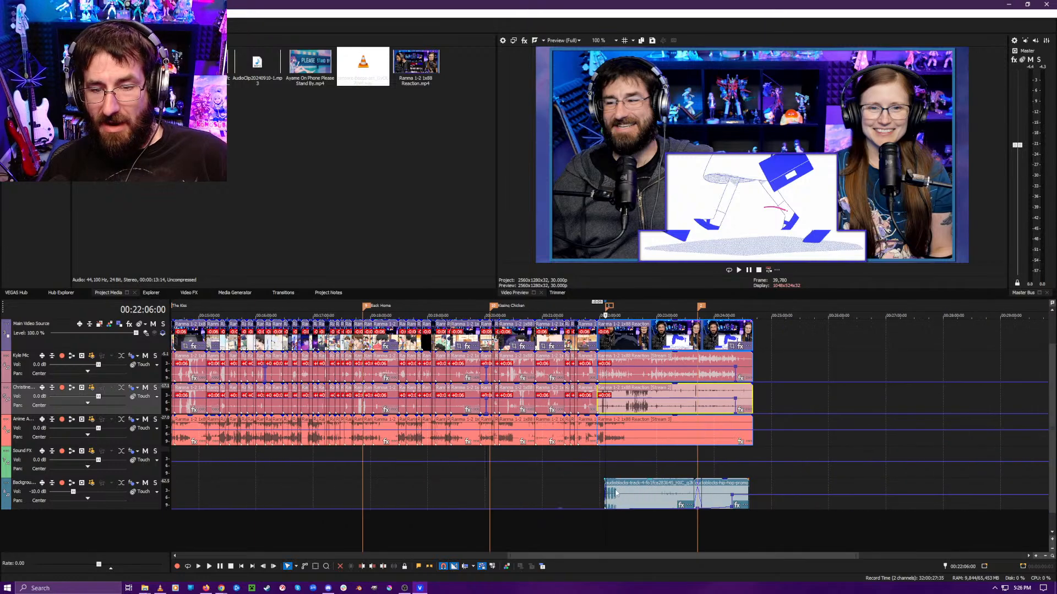
{"action": "scroll", "coordinate": [627, 493], "scroll_direction": "up", "scroll_amount": 3}
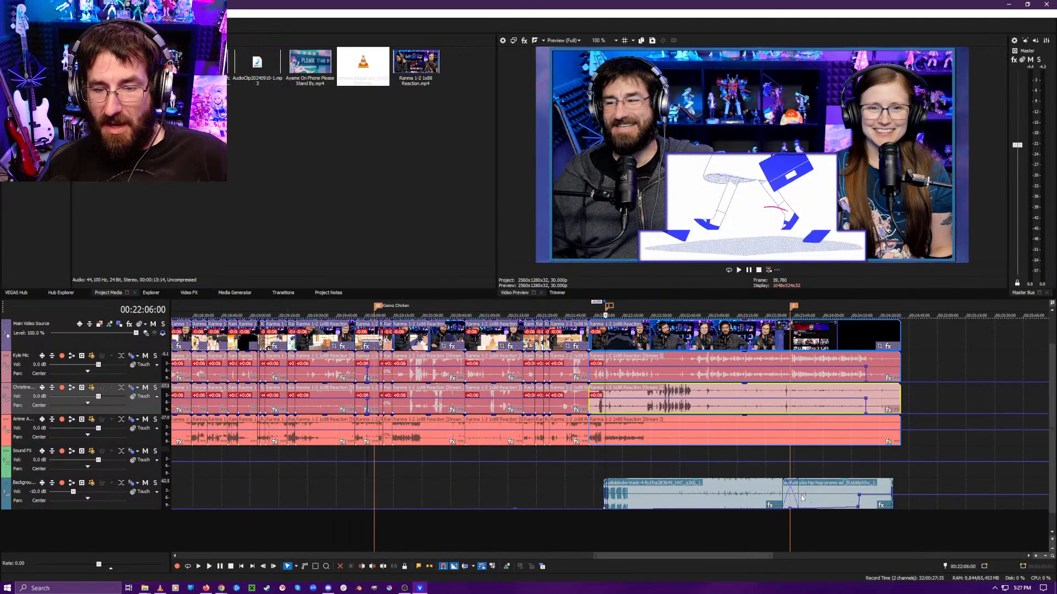
{"action": "left_click", "coordinate": [798, 497]}
{"action": "scroll", "coordinate": [783, 521], "scroll_direction": "up", "scroll_amount": 4}
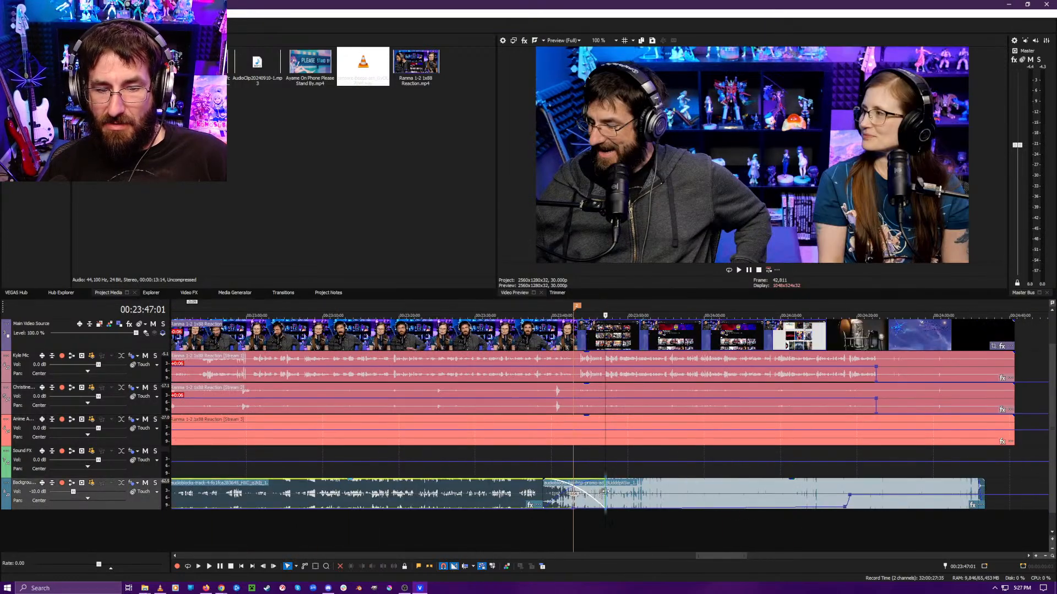
{"action": "left_click_drag", "start_coordinate": [604, 492], "coordinate": [572, 497]}
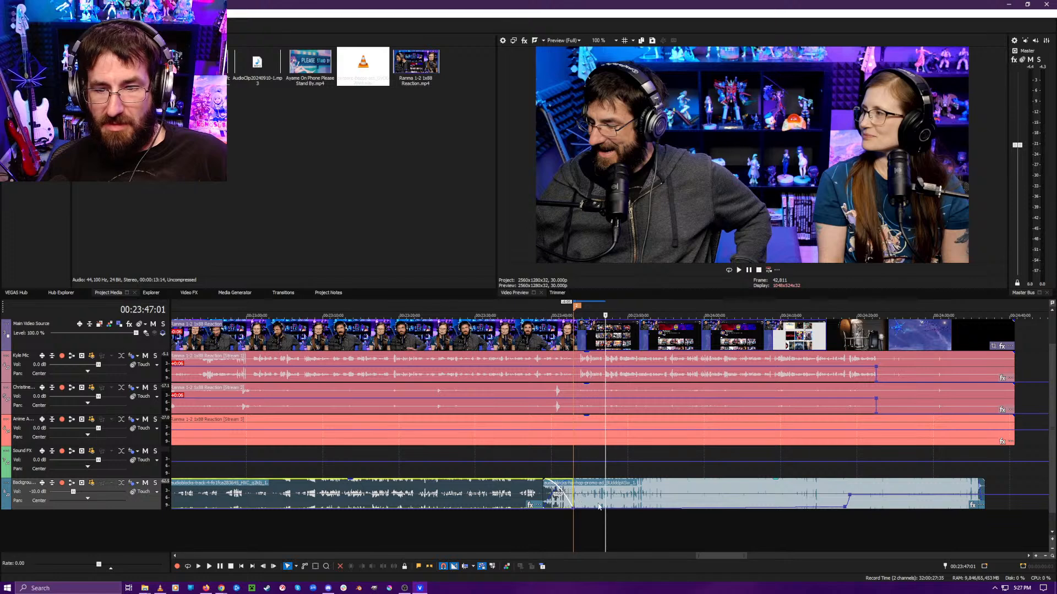
{"action": "scroll", "coordinate": [598, 506], "scroll_direction": "down", "scroll_amount": 1}
{"action": "left_click_drag", "start_coordinate": [671, 498], "coordinate": [694, 501]}
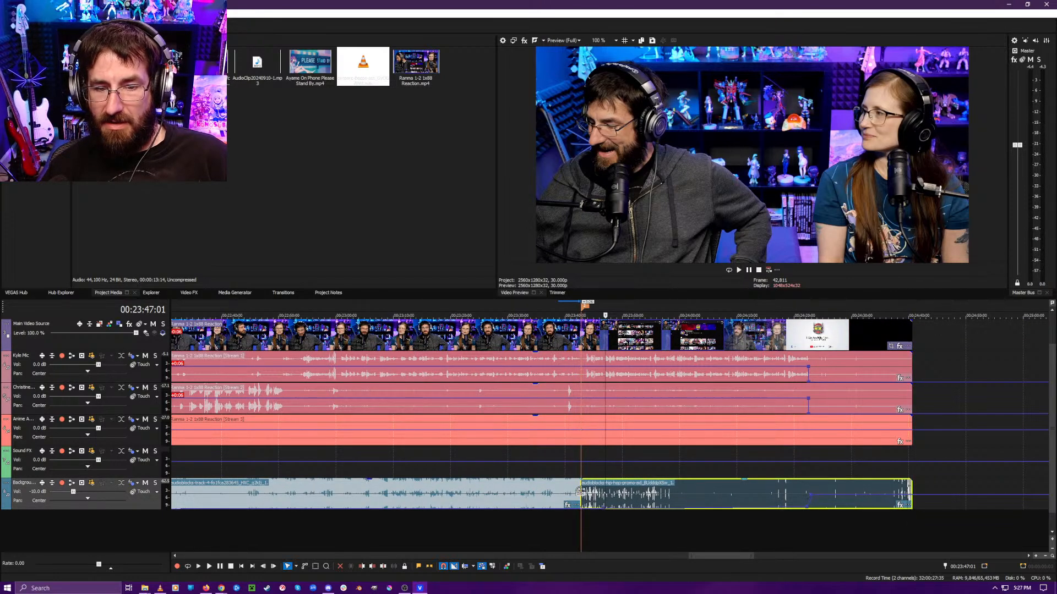
{"action": "left_click_drag", "start_coordinate": [578, 491], "coordinate": [603, 494]}
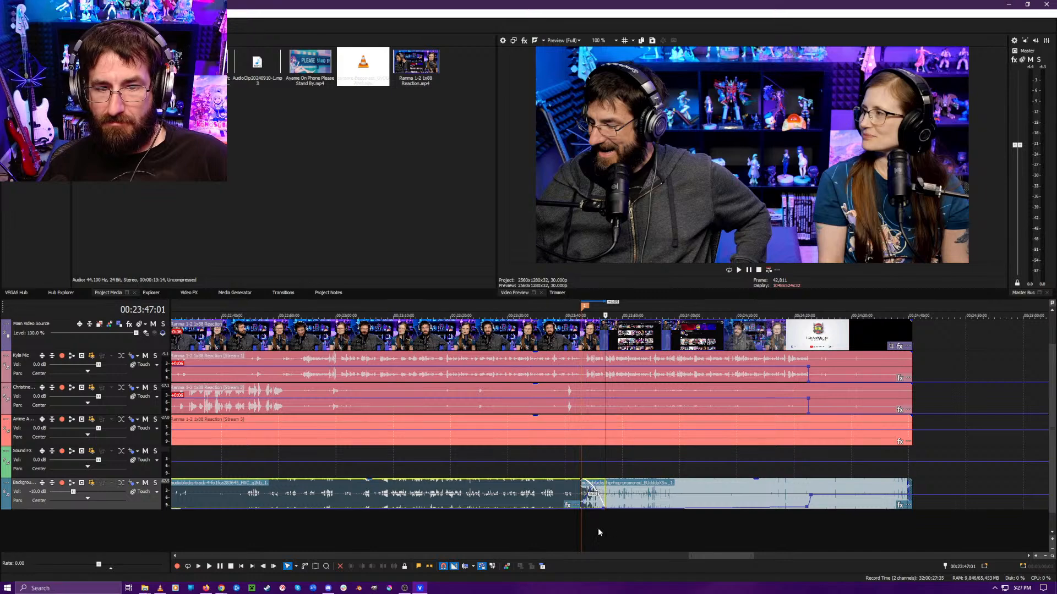
- Play the music crossfade and examine the video change and mic waveform around 00:23:47
{"action": "scroll", "coordinate": [600, 528], "scroll_direction": "up", "scroll_amount": 4}
{"action": "key", "text": "space"}
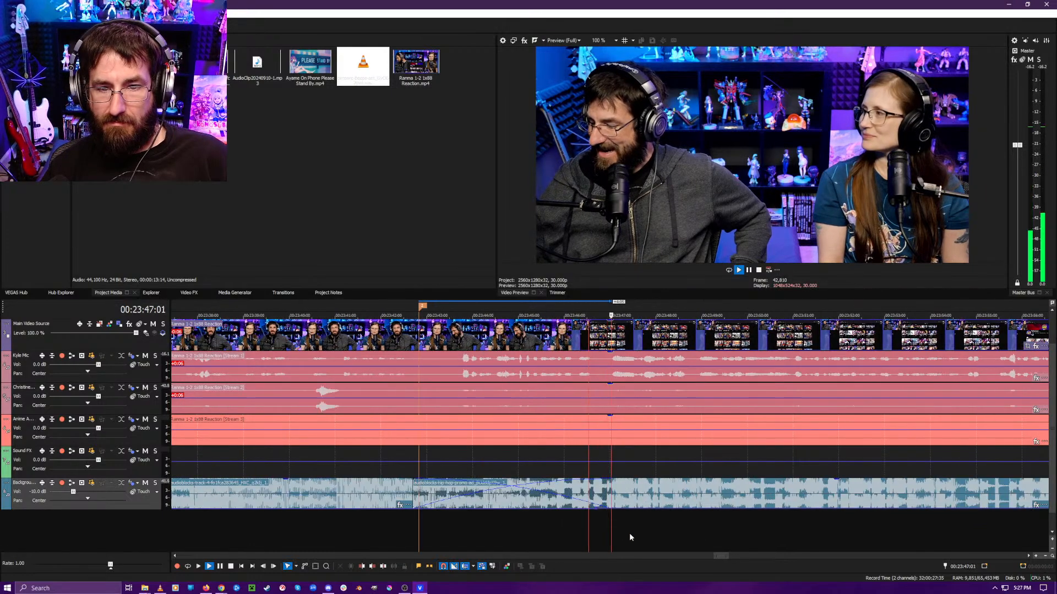
{"action": "key", "text": "space"}
{"action": "left_click", "coordinate": [611, 375]}
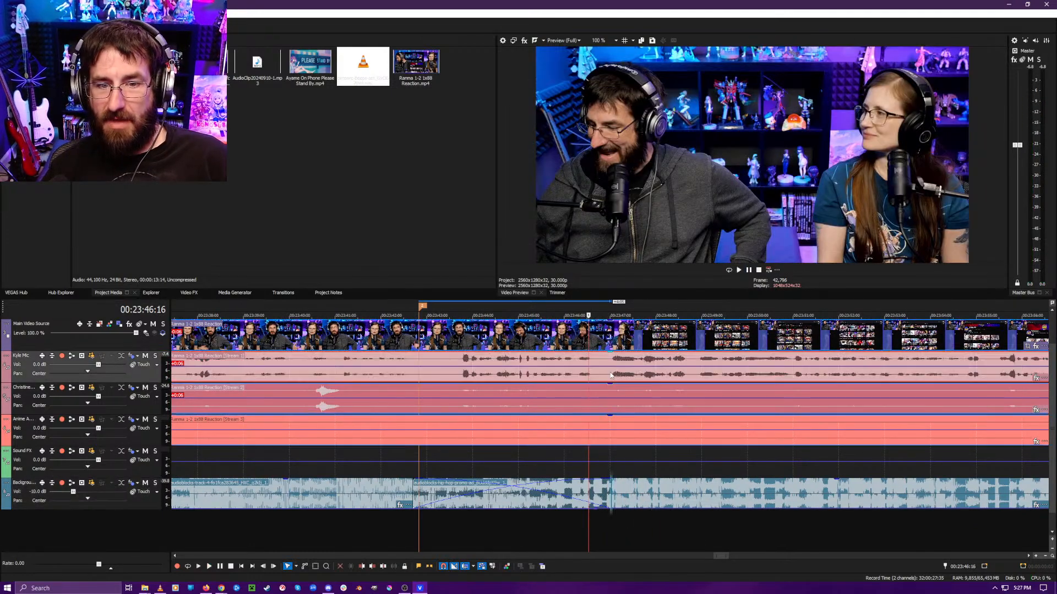
{"action": "left_click", "coordinate": [609, 376]}
{"action": "left_click", "coordinate": [610, 376]}
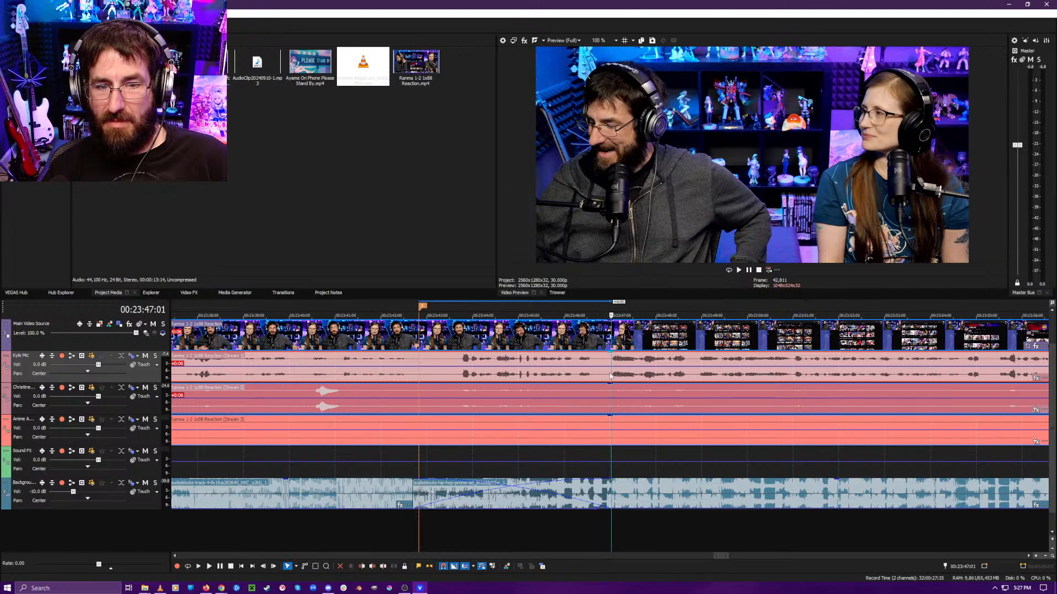
{"action": "scroll", "coordinate": [609, 377], "scroll_direction": "up", "scroll_amount": 5}
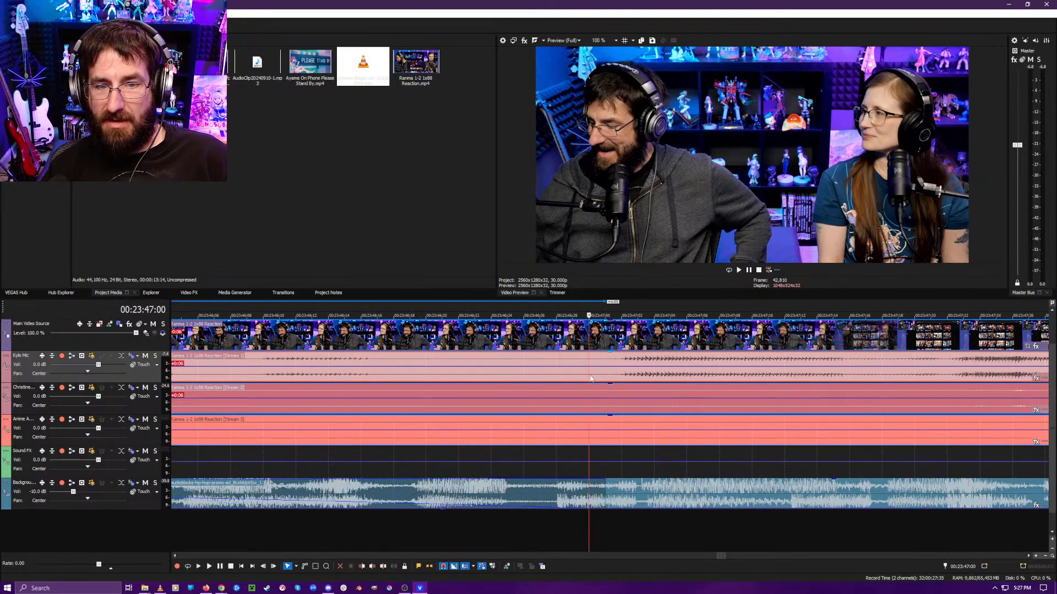
{"action": "scroll", "coordinate": [591, 379], "scroll_direction": "down", "scroll_amount": 10}
{"action": "scroll", "coordinate": [659, 408], "scroll_direction": "up", "scroll_amount": 1}
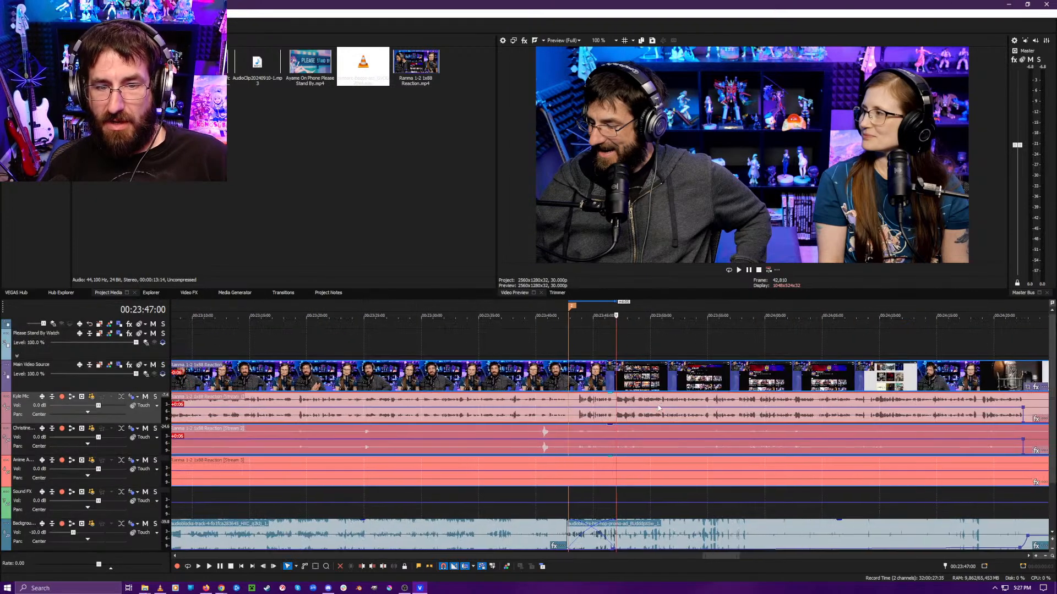
- Extend the last Please Stand By overlay to 00:22:27:12, where the video fades to the full-screen hosts
{"action": "scroll", "coordinate": [511, 416], "scroll_direction": "down", "scroll_amount": 5}
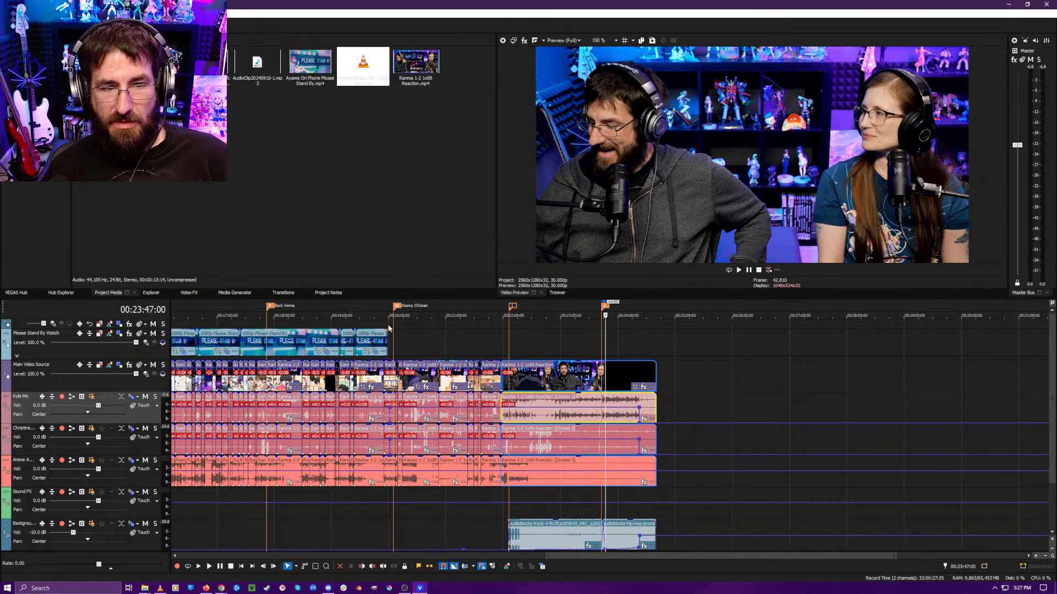
{"action": "left_click_drag", "start_coordinate": [388, 333], "coordinate": [520, 336]}
{"action": "scroll", "coordinate": [522, 353], "scroll_direction": "up", "scroll_amount": 7}
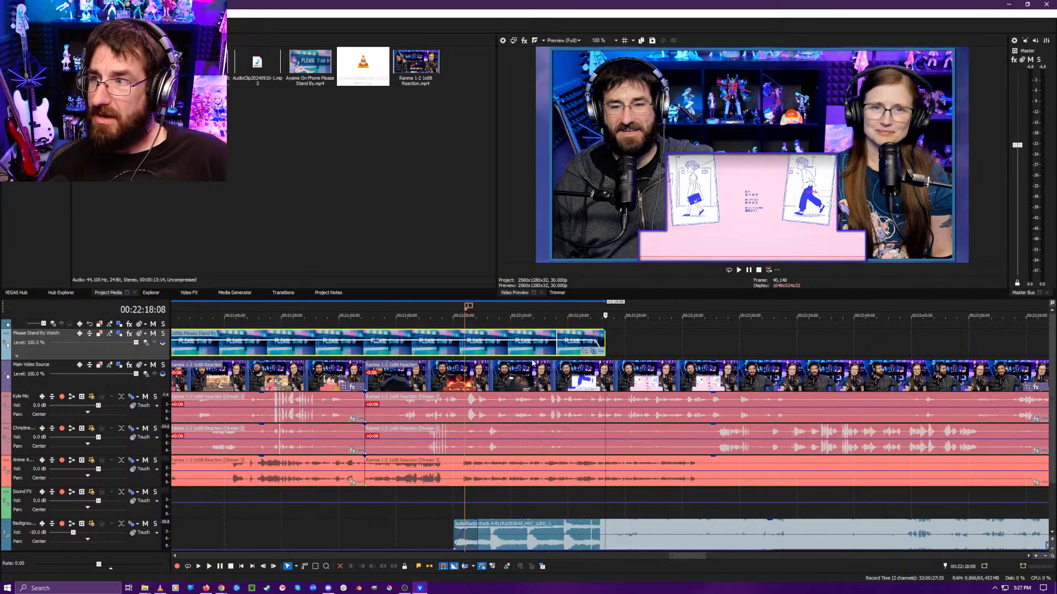
{"action": "scroll", "coordinate": [528, 364], "scroll_direction": "down", "scroll_amount": 3}
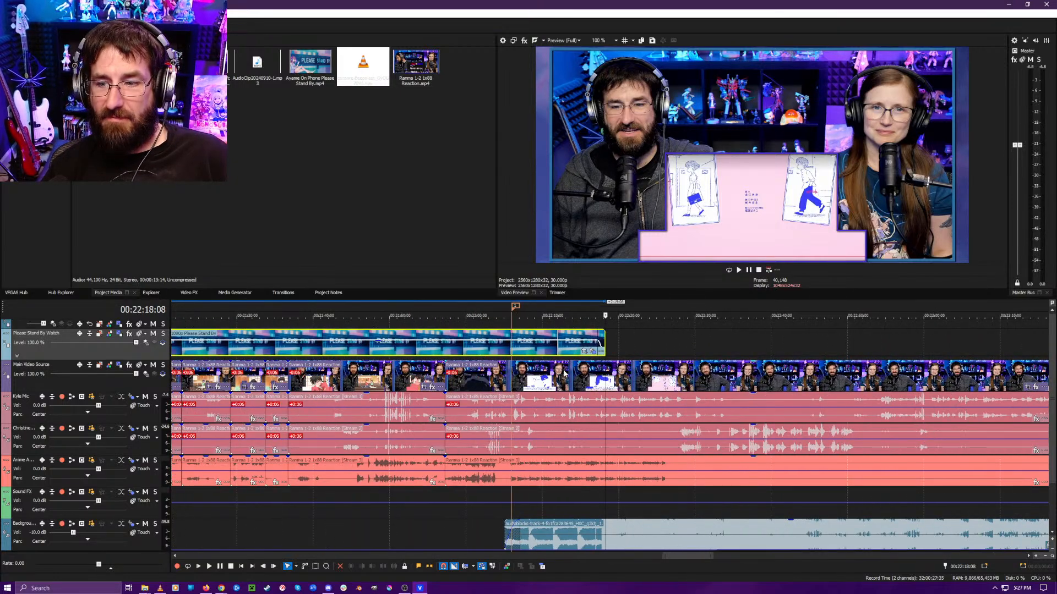
{"action": "scroll", "coordinate": [595, 373], "scroll_direction": "down", "scroll_amount": 1}
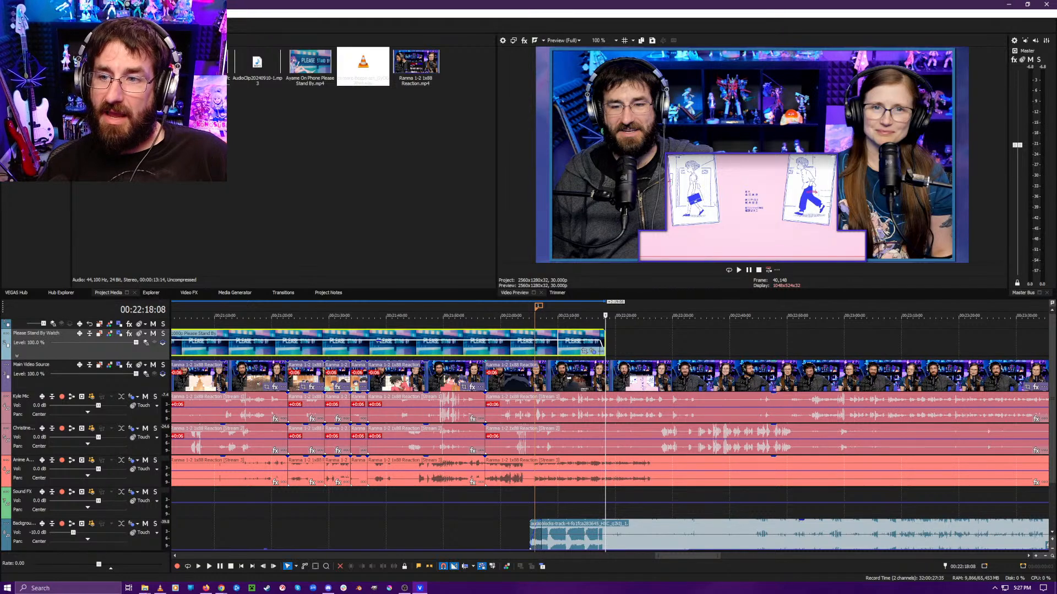
{"action": "scroll", "coordinate": [647, 357], "scroll_direction": "up", "scroll_amount": 10}
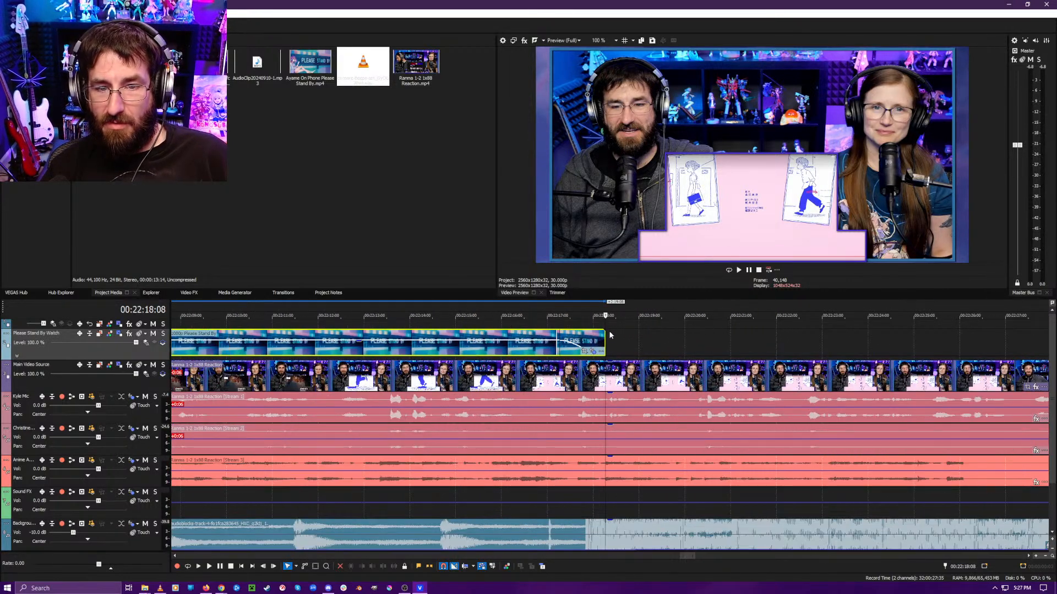
{"action": "left_click", "coordinate": [962, 342]}
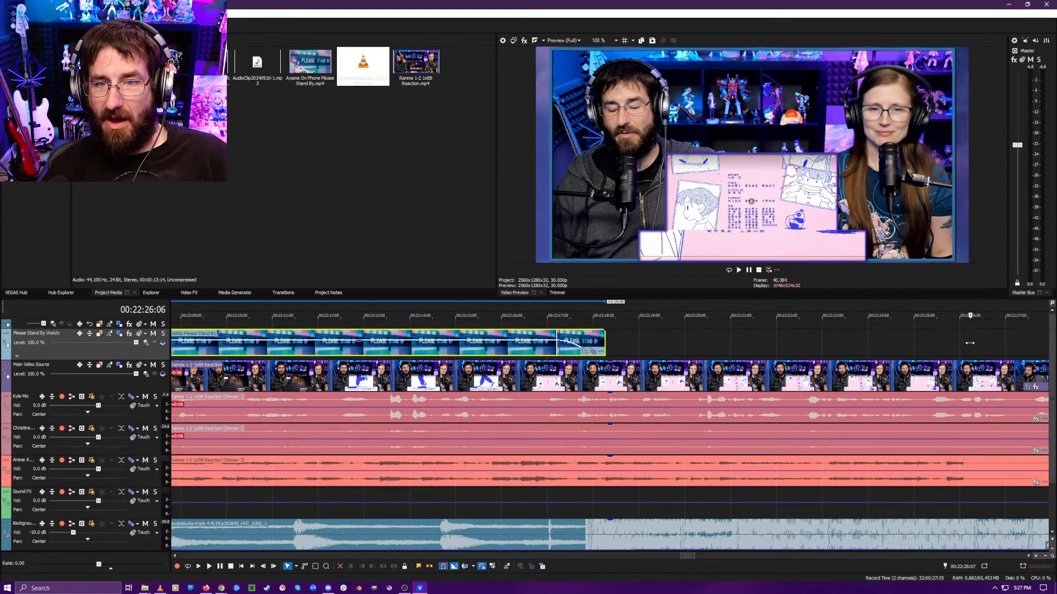
{"action": "key", "text": "space"}
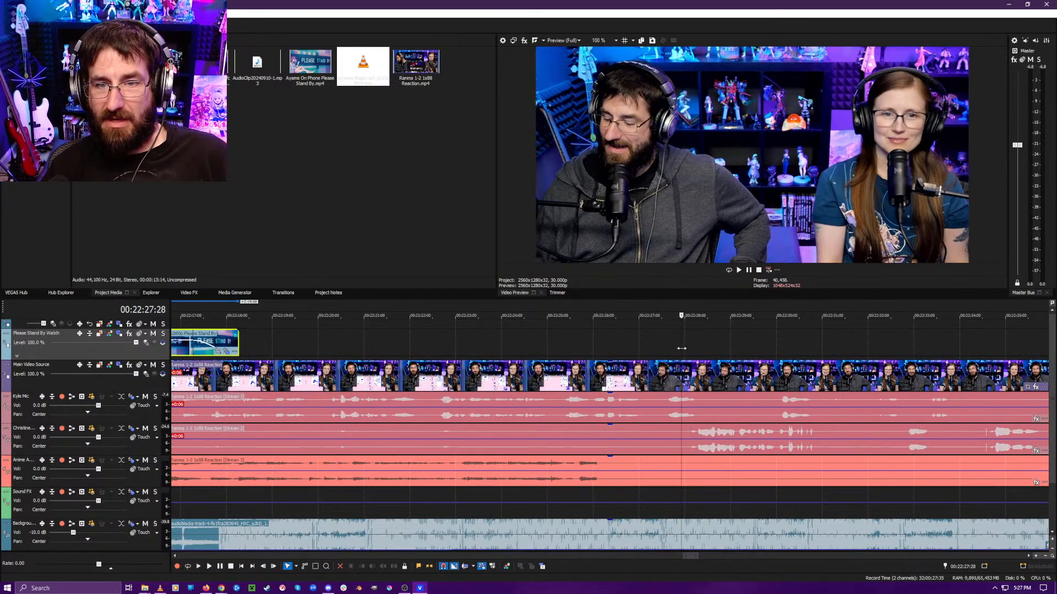
{"action": "left_click", "coordinate": [660, 348]}
{"action": "left_click", "coordinate": [658, 349]}
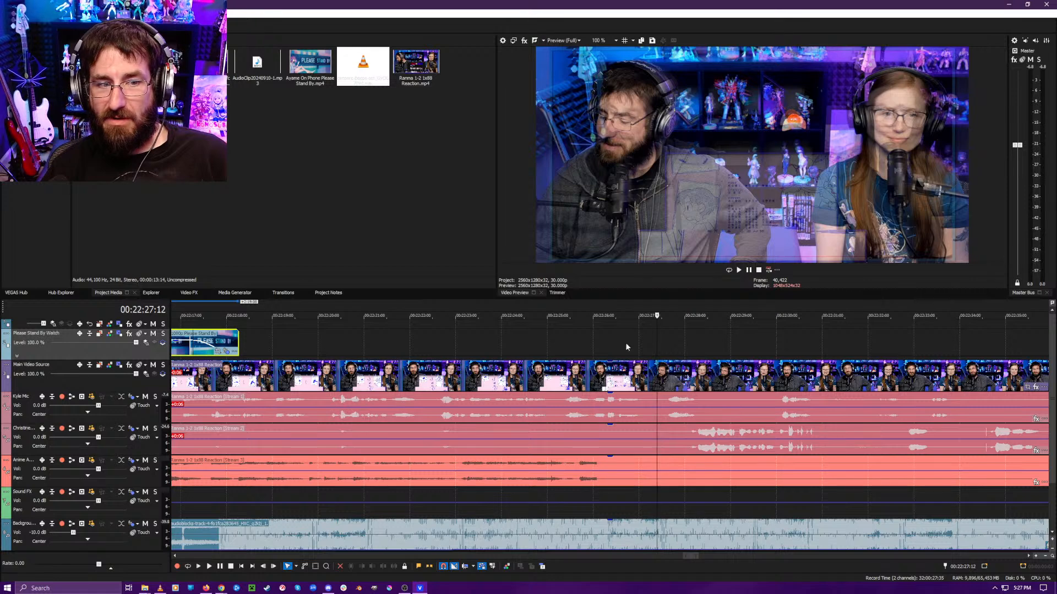
{"action": "left_click_drag", "start_coordinate": [237, 339], "coordinate": [658, 350]}
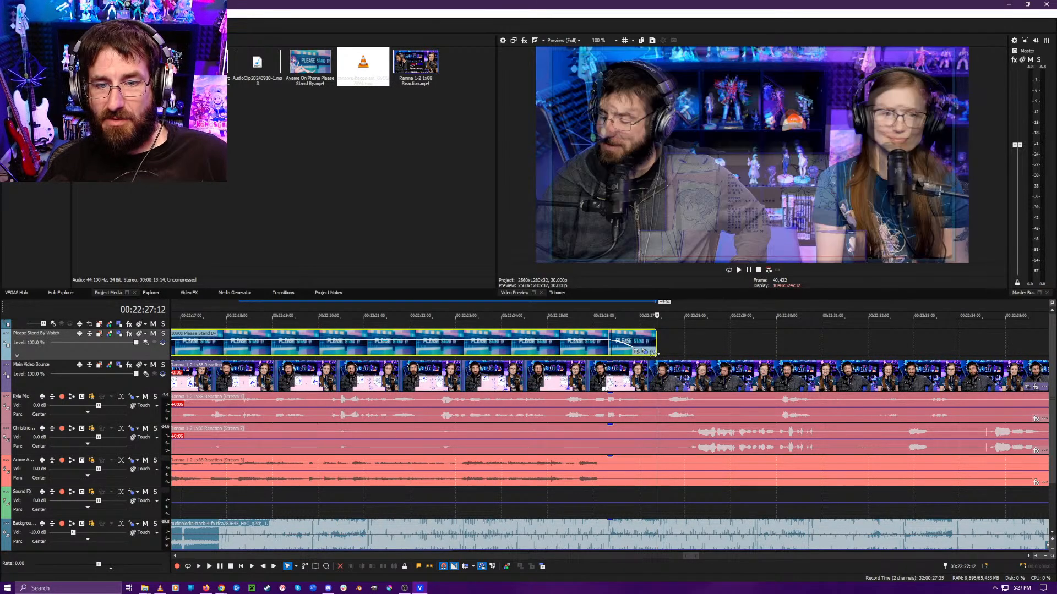
- Review the whole edited timeline, from the intro through the Please Stand By overlays to the outro music
{"action": "scroll", "coordinate": [564, 366], "scroll_direction": "down", "scroll_amount": 4}
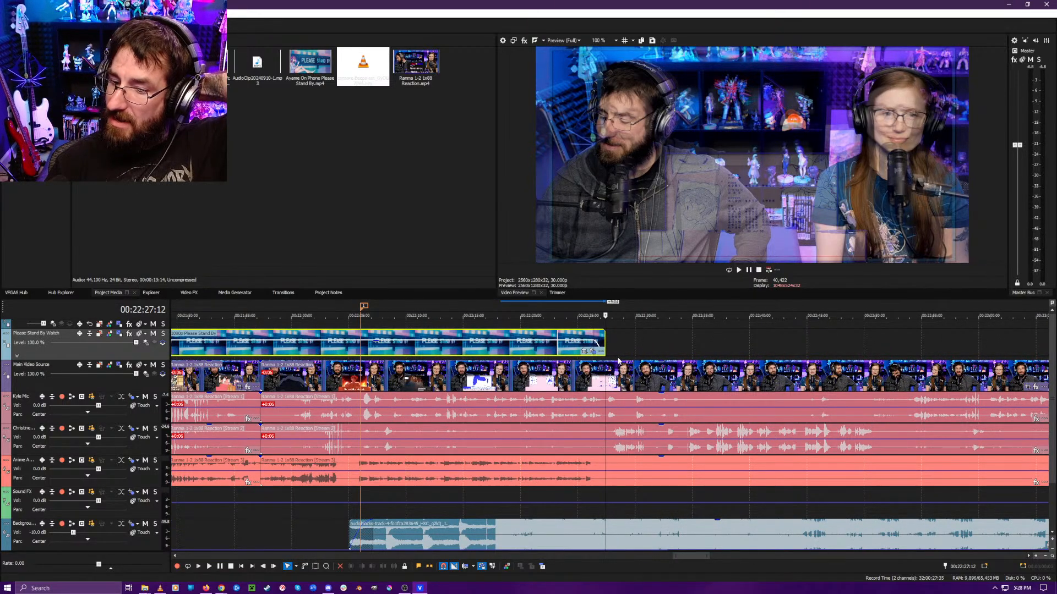
{"action": "scroll", "coordinate": [618, 362], "scroll_direction": "down", "scroll_amount": 3}
{"action": "scroll", "coordinate": [617, 369], "scroll_direction": "down", "scroll_amount": 4}
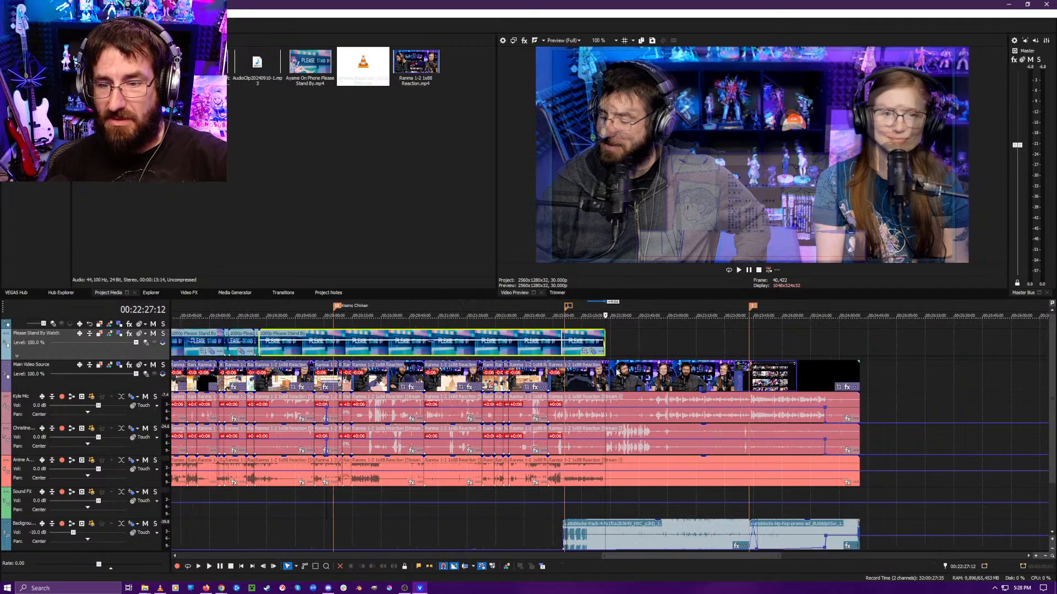
{"action": "scroll", "coordinate": [617, 374], "scroll_direction": "down", "scroll_amount": 2}
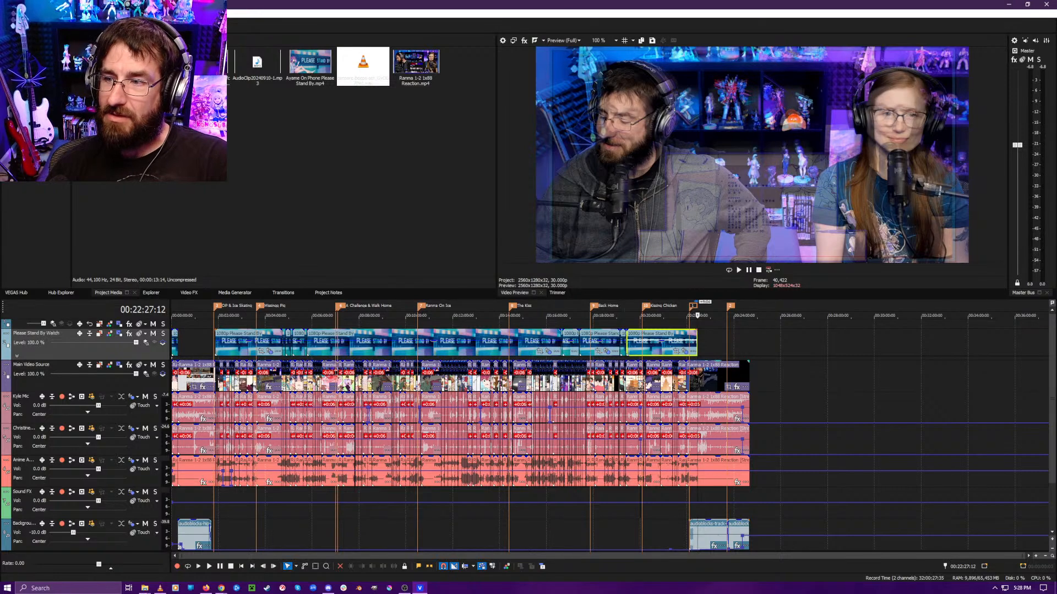
- Switch to the Chrome browser and look through The GenreVerse YouTube channel's uploaded videos, back up to the latest ones
{"action": "key", "text": "alt+Tab"}
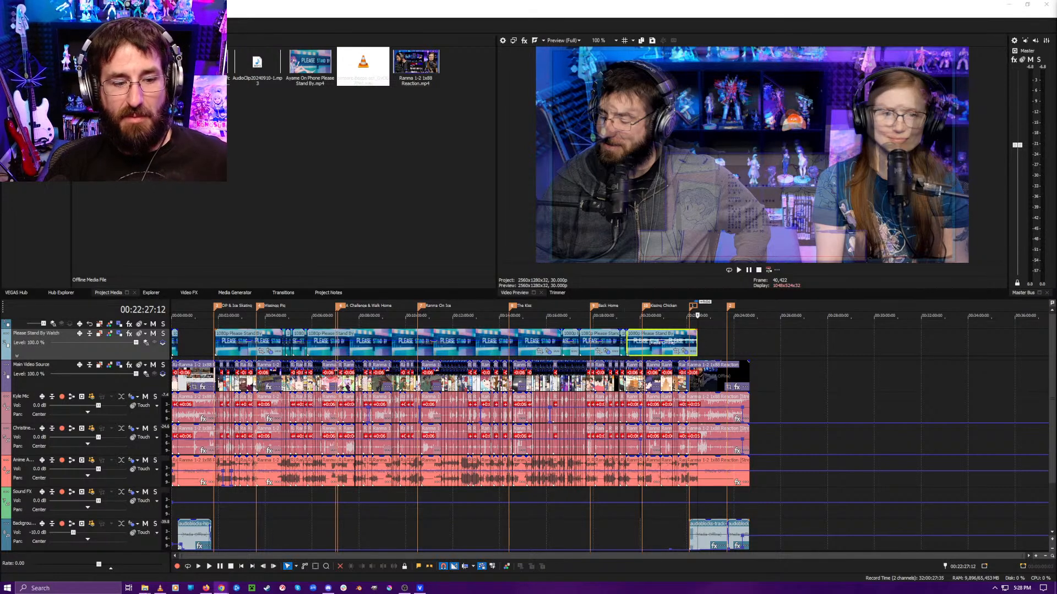
{"action": "left_click", "coordinate": [270, 565]}
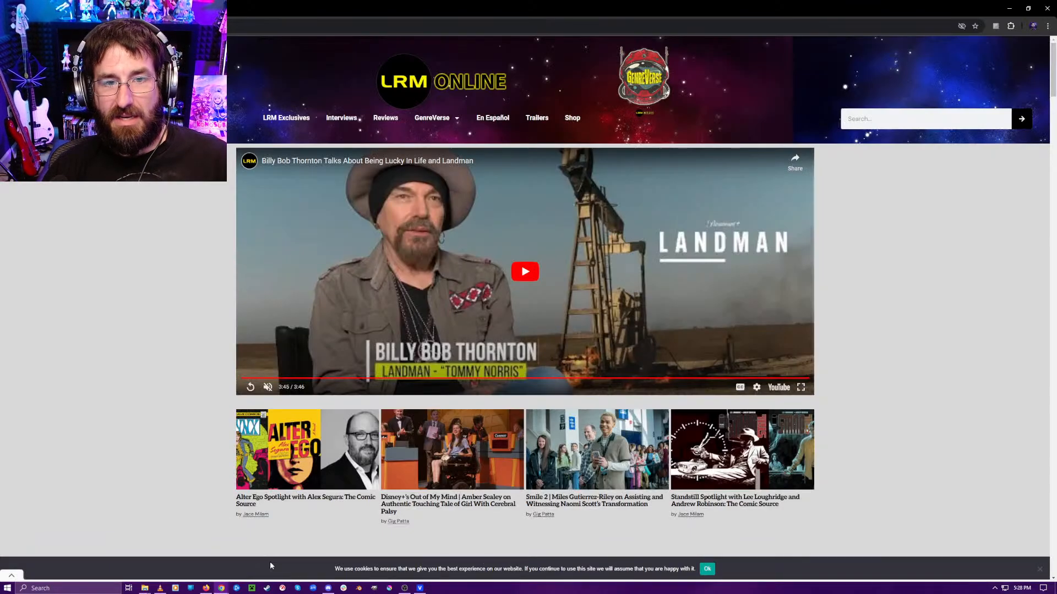
{"action": "left_click", "coordinate": [182, 9]}
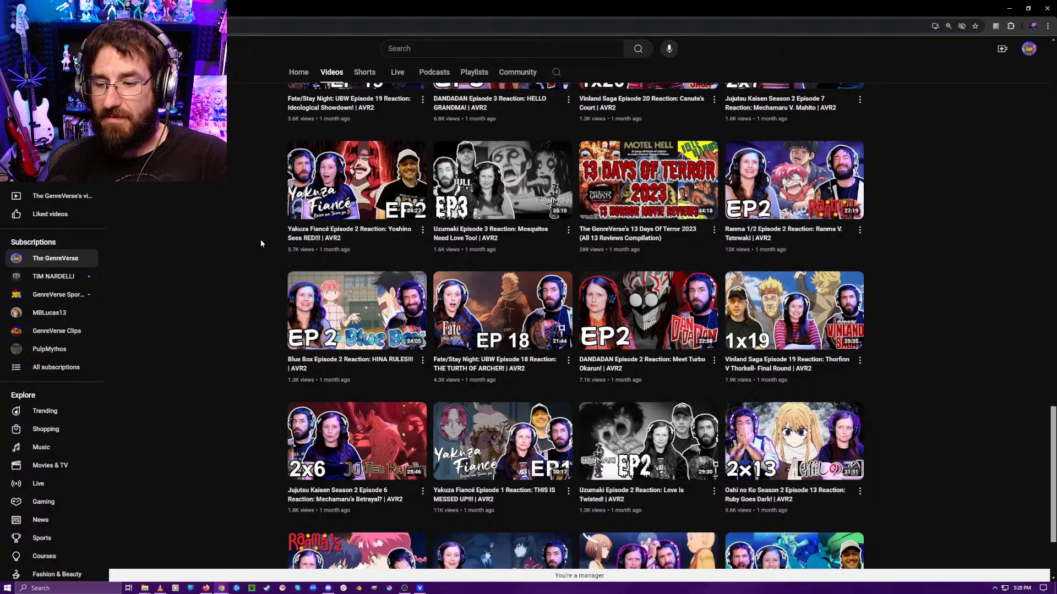
{"action": "scroll", "coordinate": [198, 242], "scroll_direction": "up", "scroll_amount": 13}
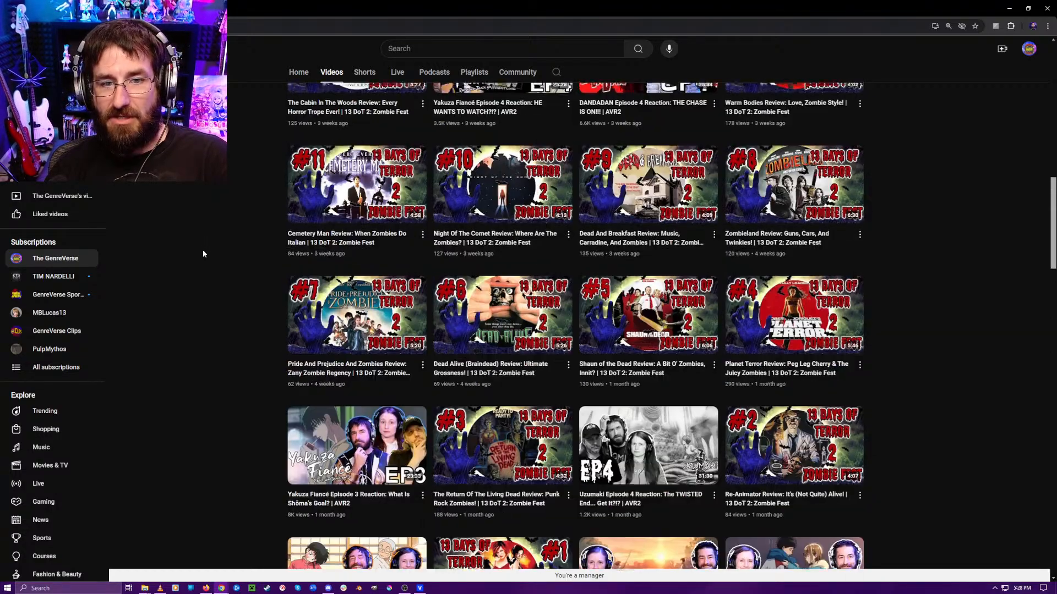
{"action": "scroll", "coordinate": [218, 267], "scroll_direction": "up", "scroll_amount": 4}
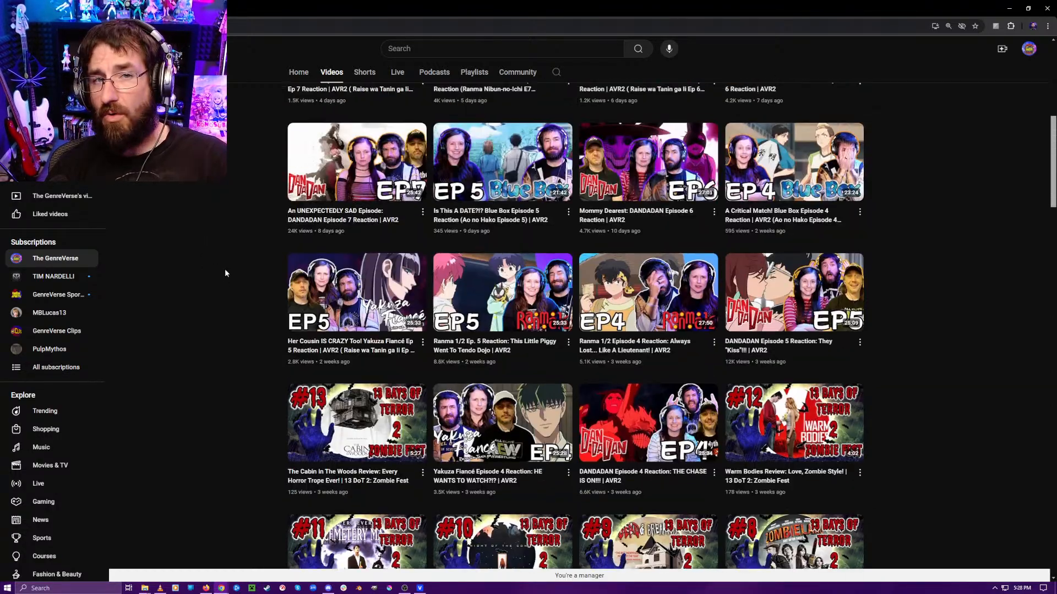
{"action": "scroll", "coordinate": [217, 273], "scroll_direction": "down", "scroll_amount": 1}
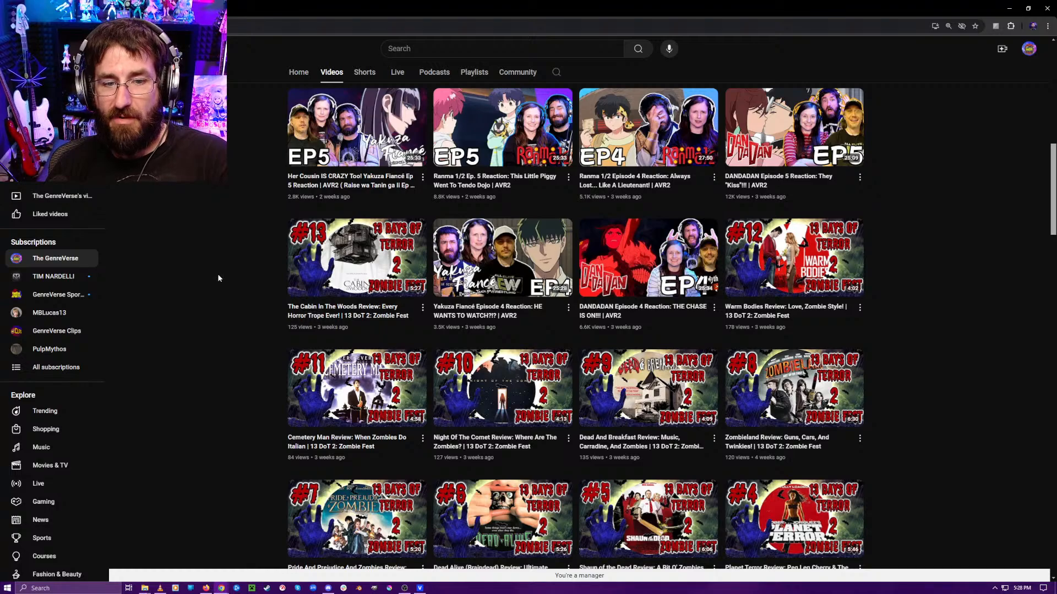
{"action": "scroll", "coordinate": [218, 275], "scroll_direction": "down", "scroll_amount": 3}
{"action": "scroll", "coordinate": [216, 276], "scroll_direction": "down", "scroll_amount": 2}
{"action": "scroll", "coordinate": [220, 275], "scroll_direction": "up", "scroll_amount": 15}
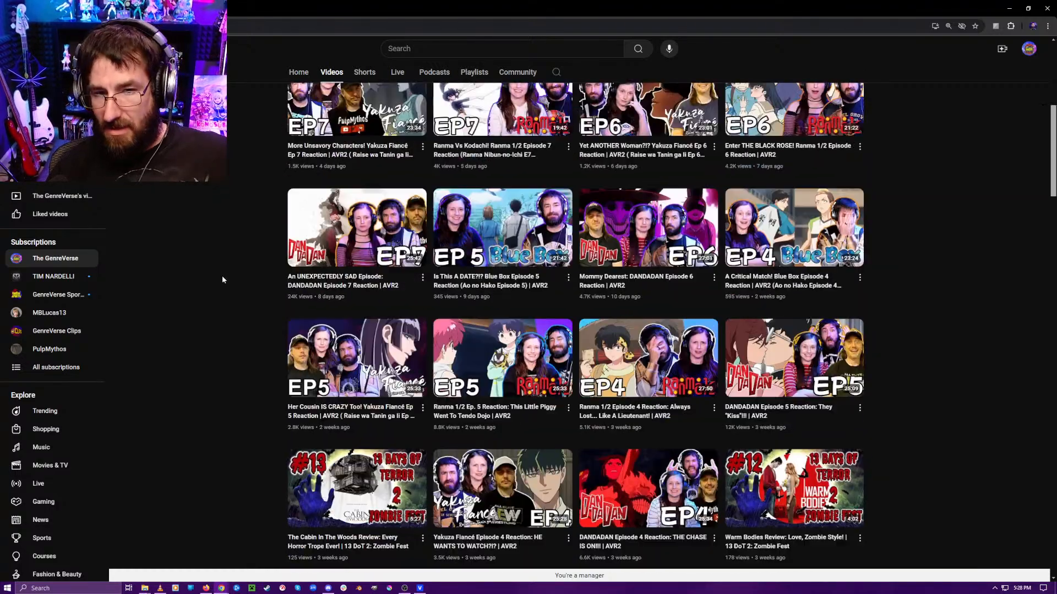
{"action": "scroll", "coordinate": [237, 315], "scroll_direction": "up", "scroll_amount": 3}
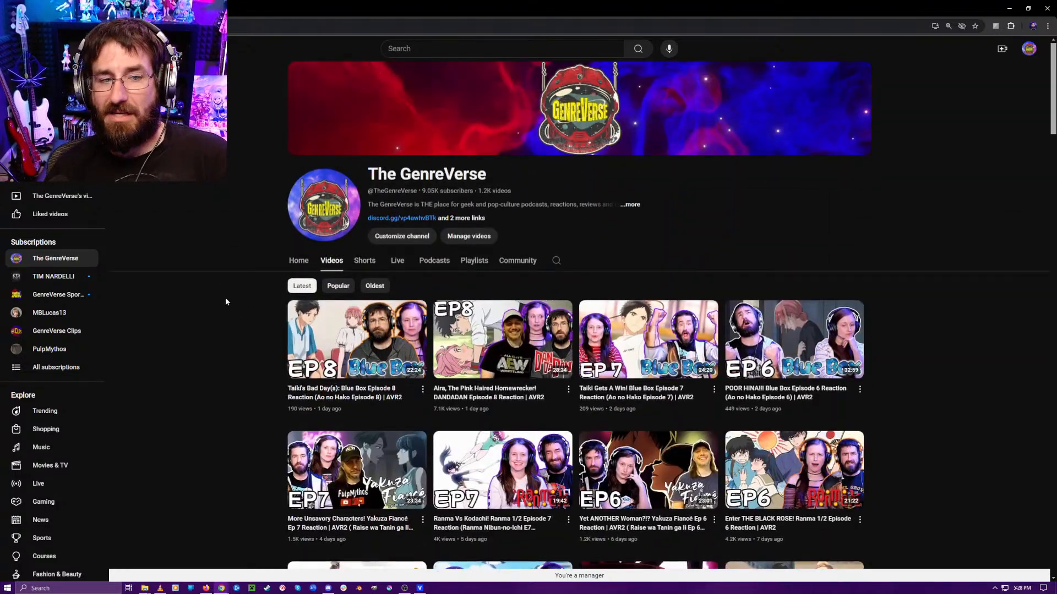
- Look through the LRM Online home page, from the most recent articles down to the interviews section
{"action": "left_click", "coordinate": [165, 9]}
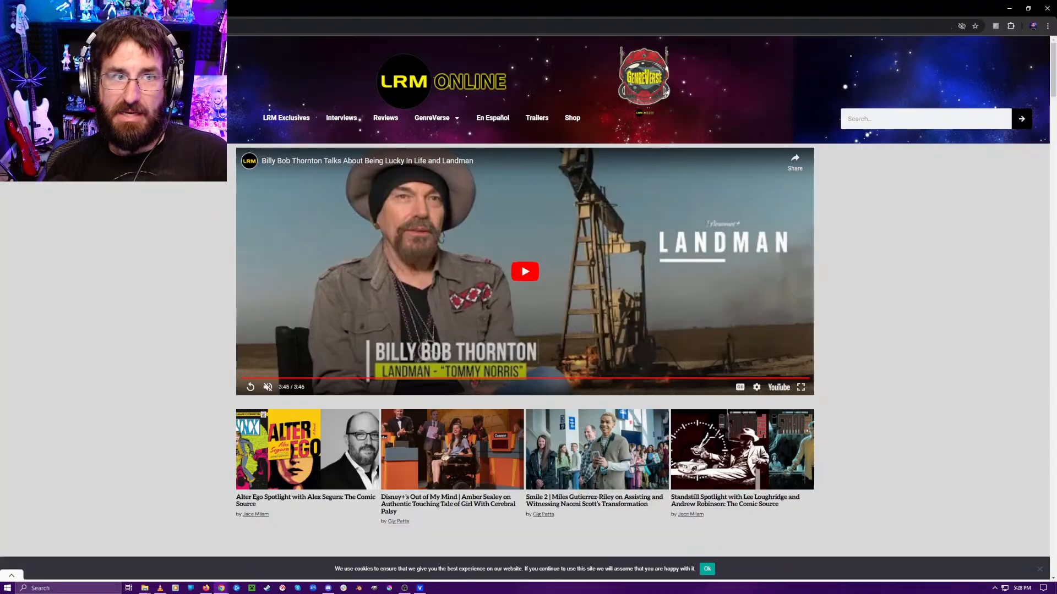
{"action": "scroll", "coordinate": [133, 273], "scroll_direction": "down", "scroll_amount": 13}
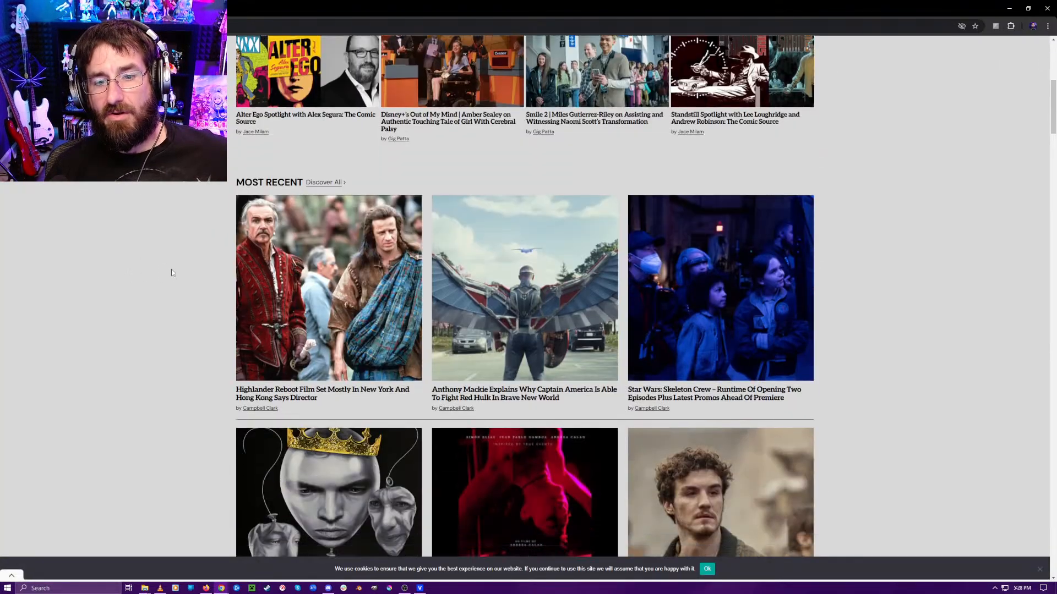
{"action": "scroll", "coordinate": [159, 286], "scroll_direction": "down", "scroll_amount": 4}
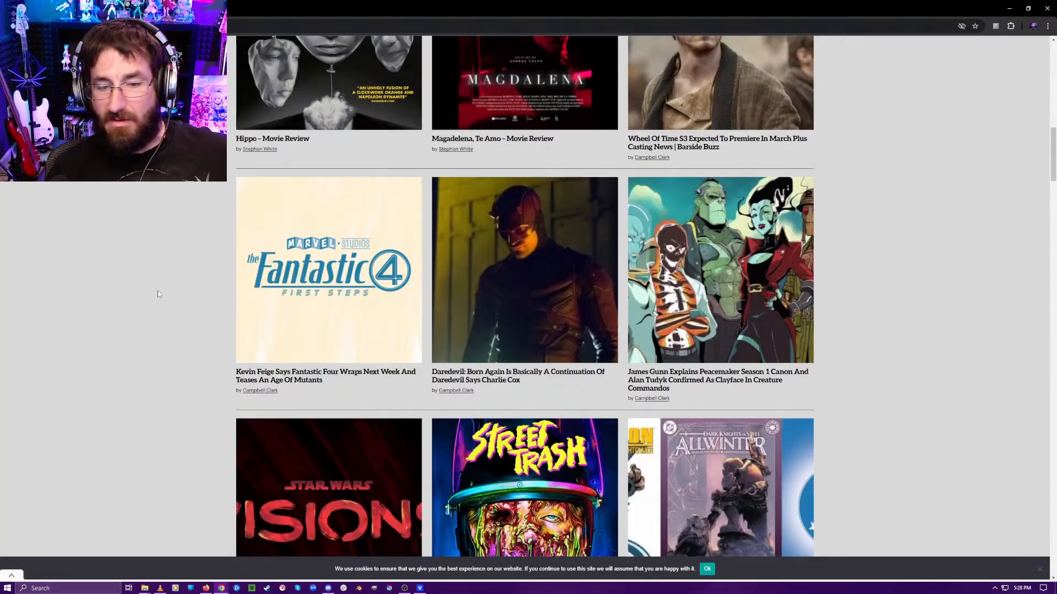
{"action": "scroll", "coordinate": [147, 303], "scroll_direction": "down", "scroll_amount": 7}
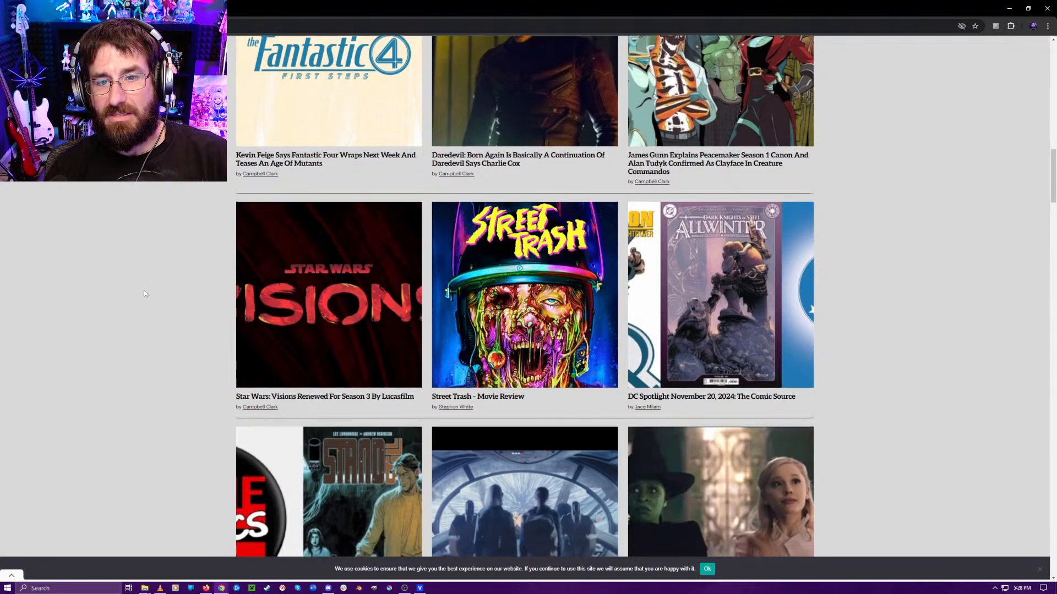
{"action": "scroll", "coordinate": [132, 296], "scroll_direction": "down", "scroll_amount": 6}
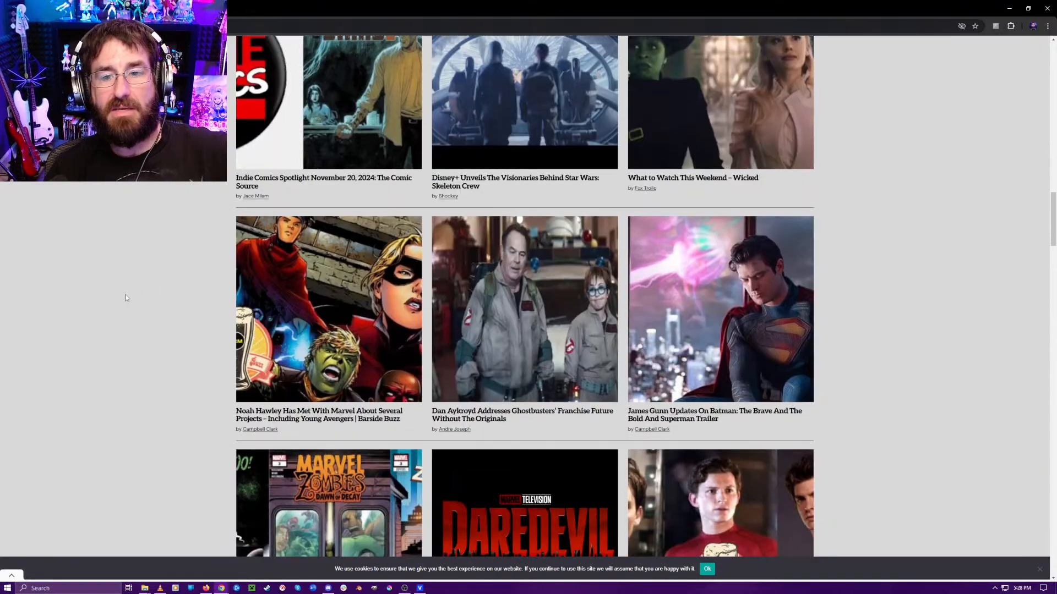
{"action": "scroll", "coordinate": [122, 295], "scroll_direction": "down", "scroll_amount": 7}
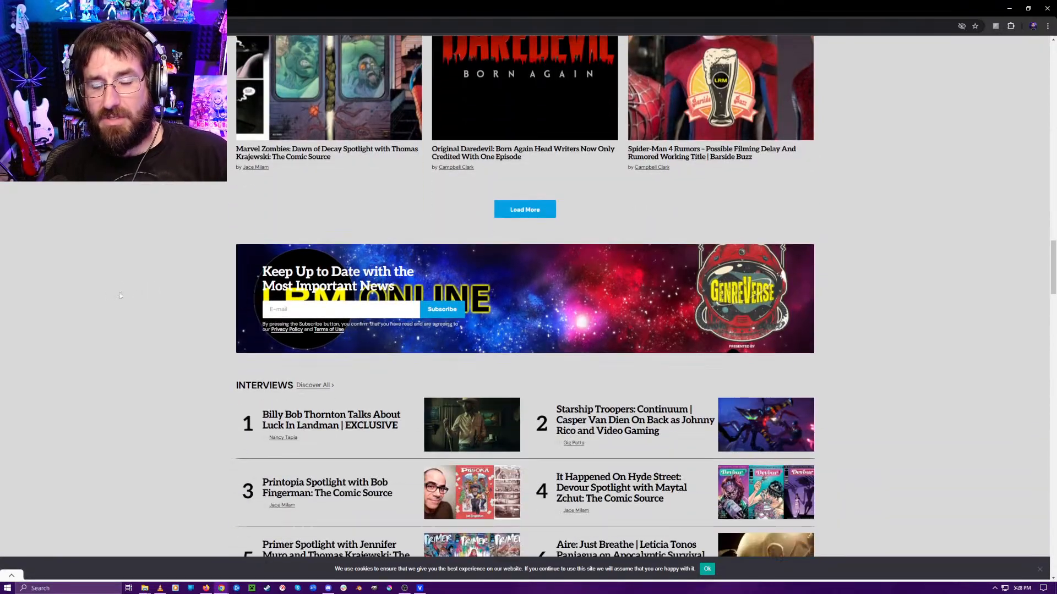